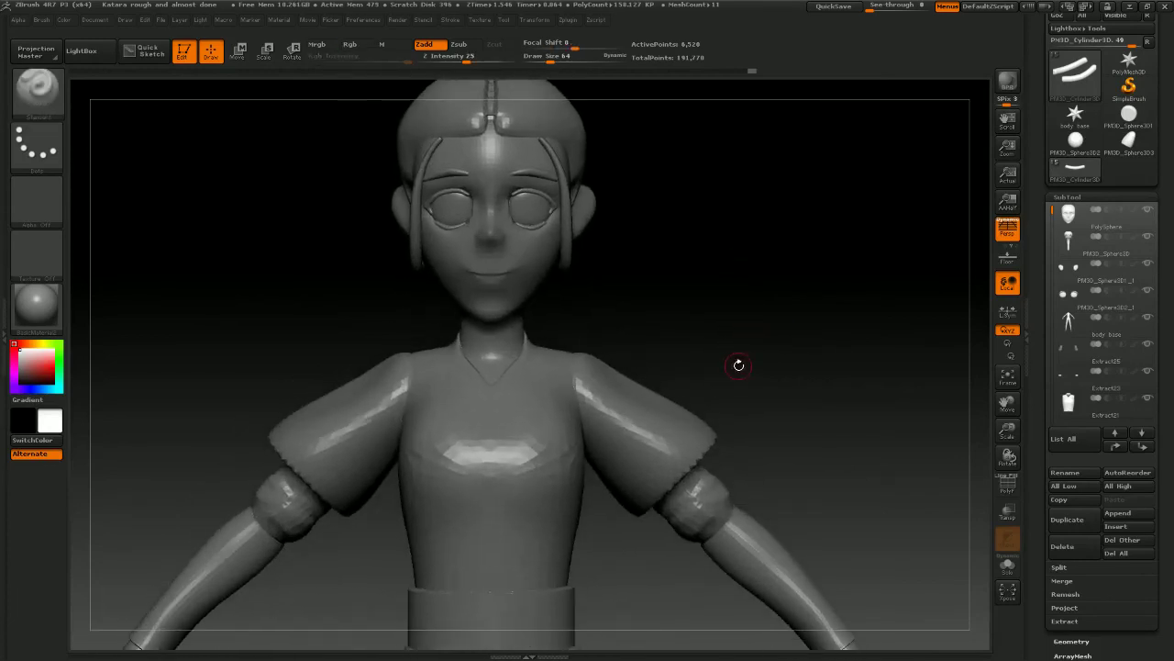
left_click_drag(737, 343, 724, 461, "alt")
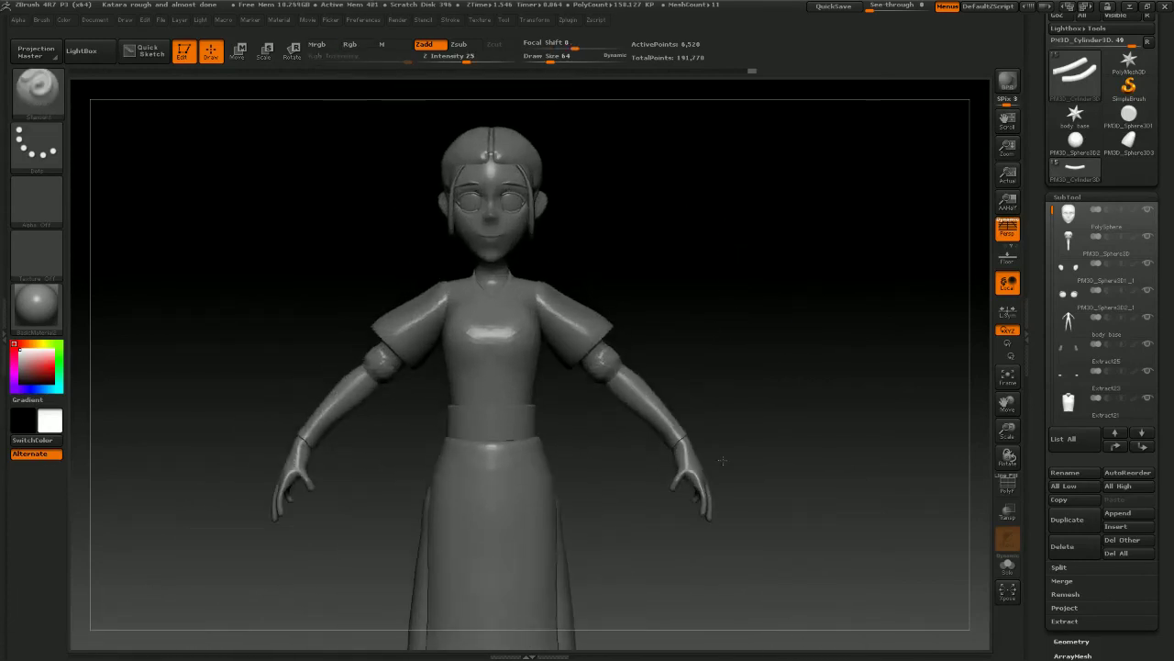
left_click_drag(683, 292, 705, 255)
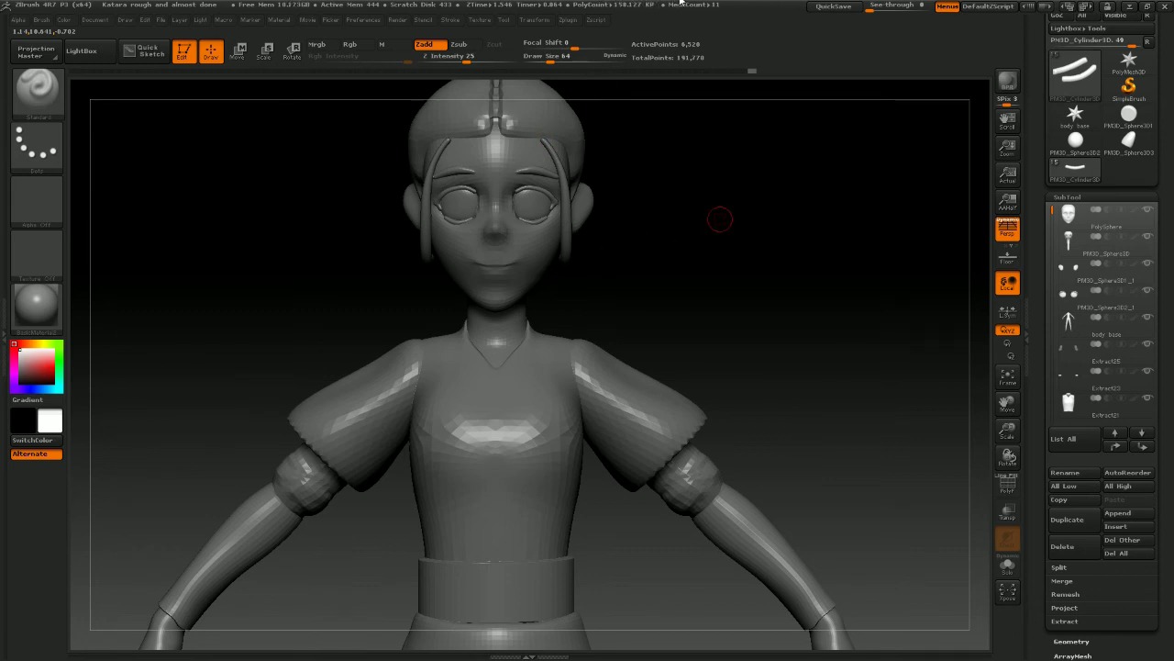
left_click_drag(645, 238, 634, 223)
left_click_drag(855, 237, 743, 284, "alt")
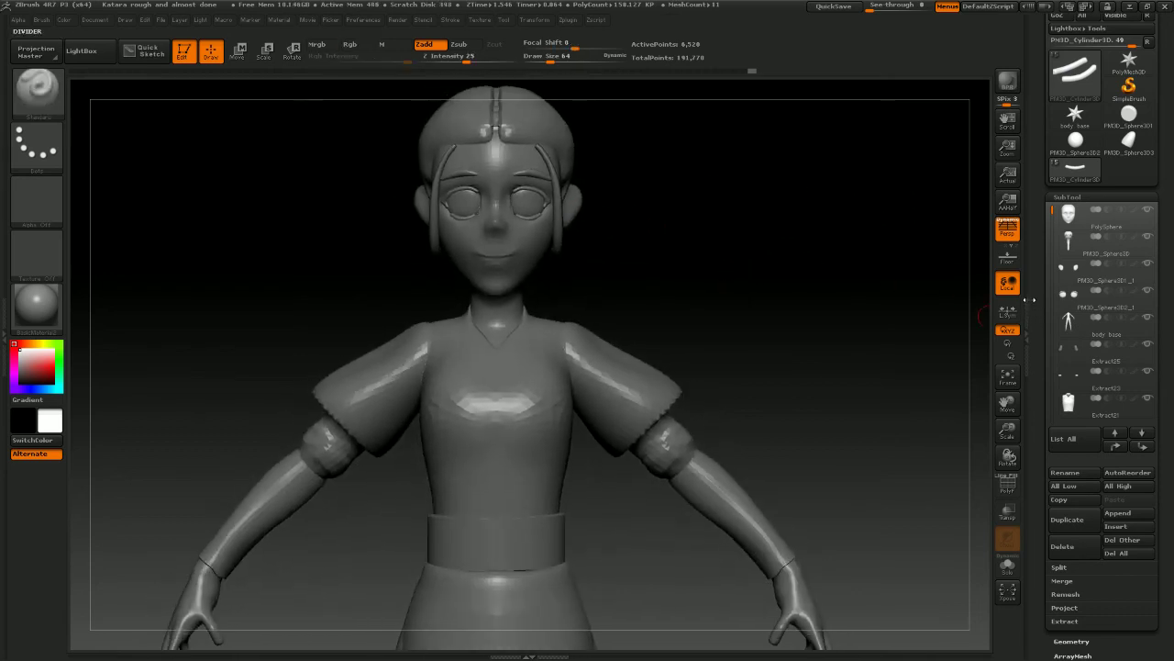
Switch to the Move brush and set its draw size to 378
key("space")
left_click_drag(658, 194, 681, 193)
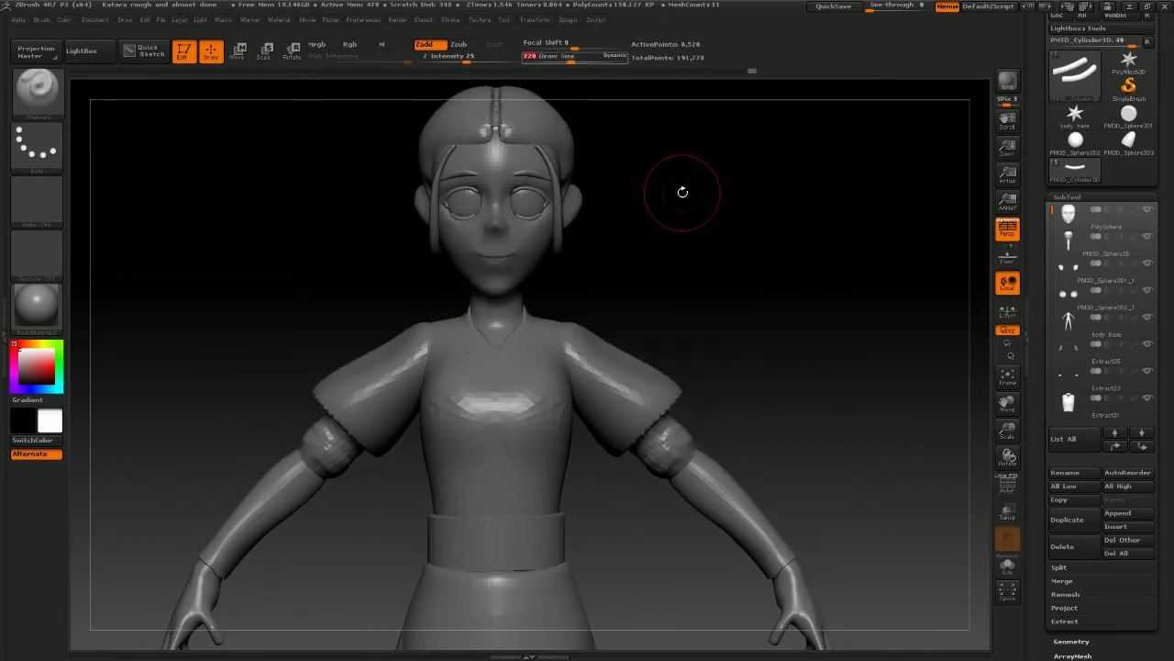
key("b")
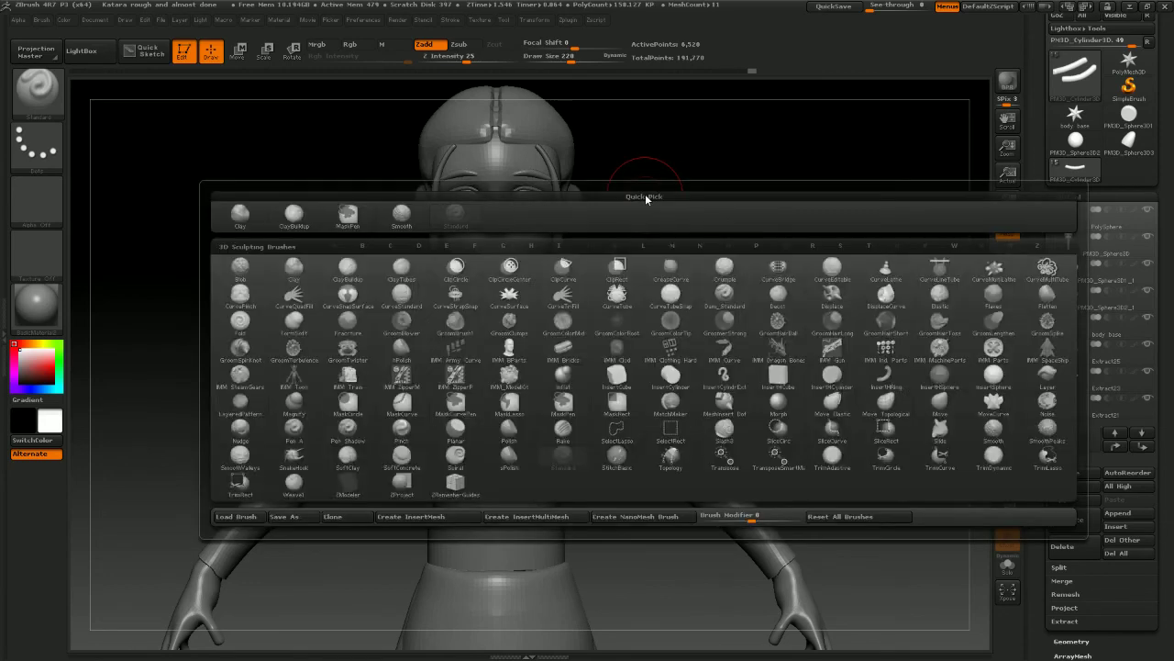
key("m")
key("v")
key("space")
left_click_drag(668, 243, 676, 242)
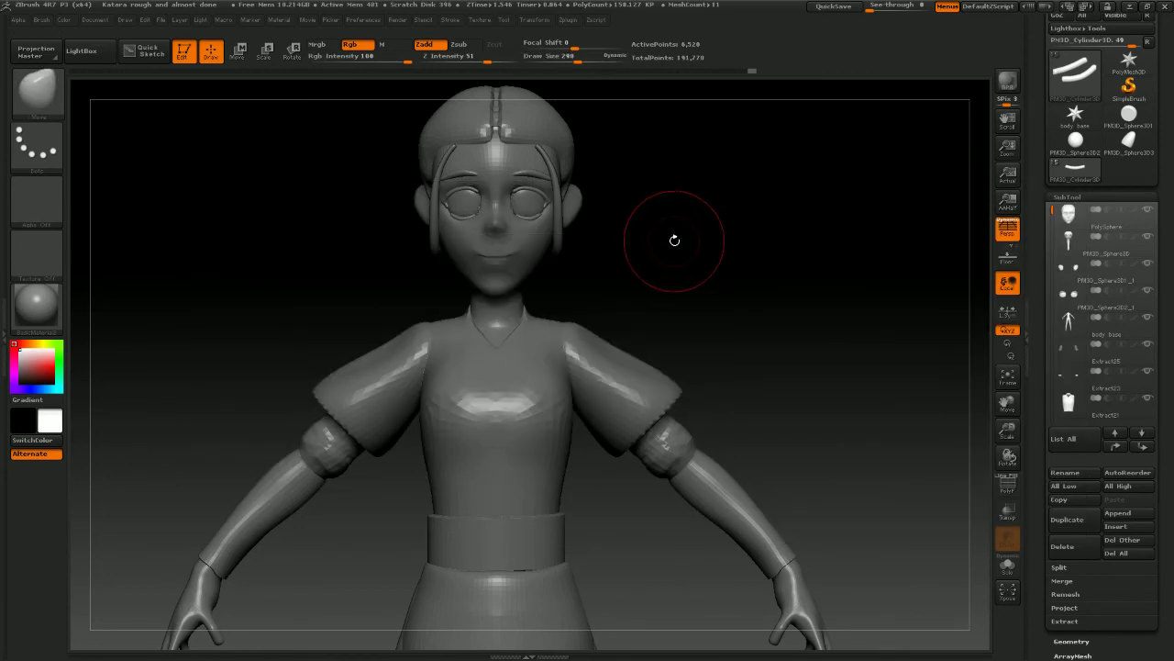
key("space")
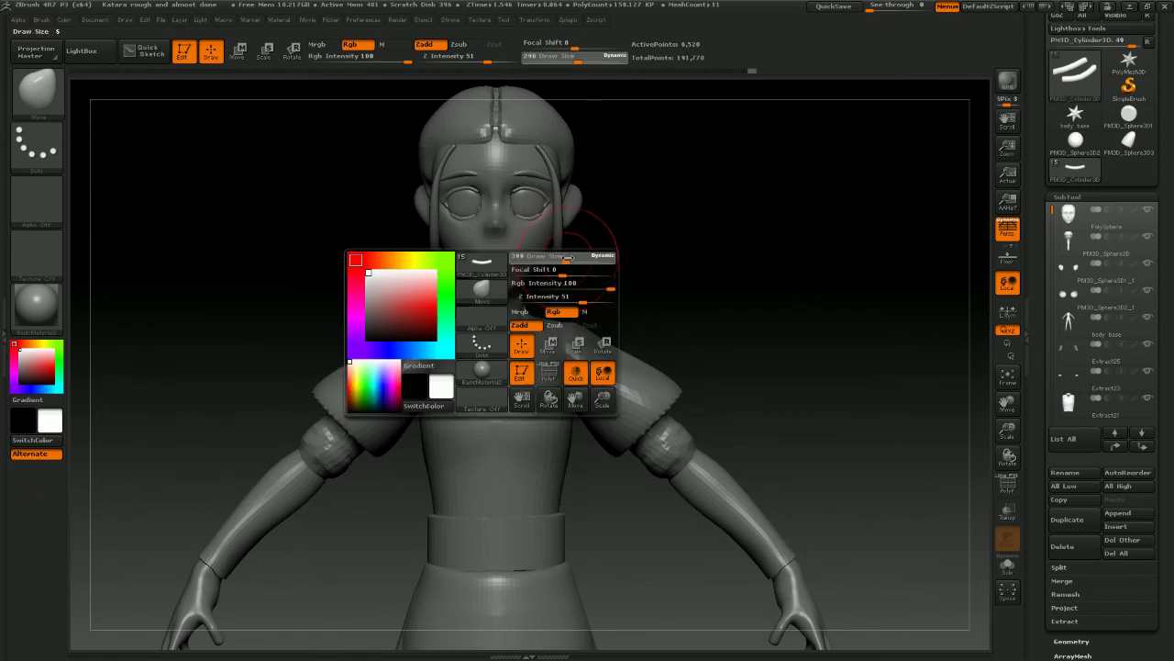
left_click_drag(588, 266, 598, 265)
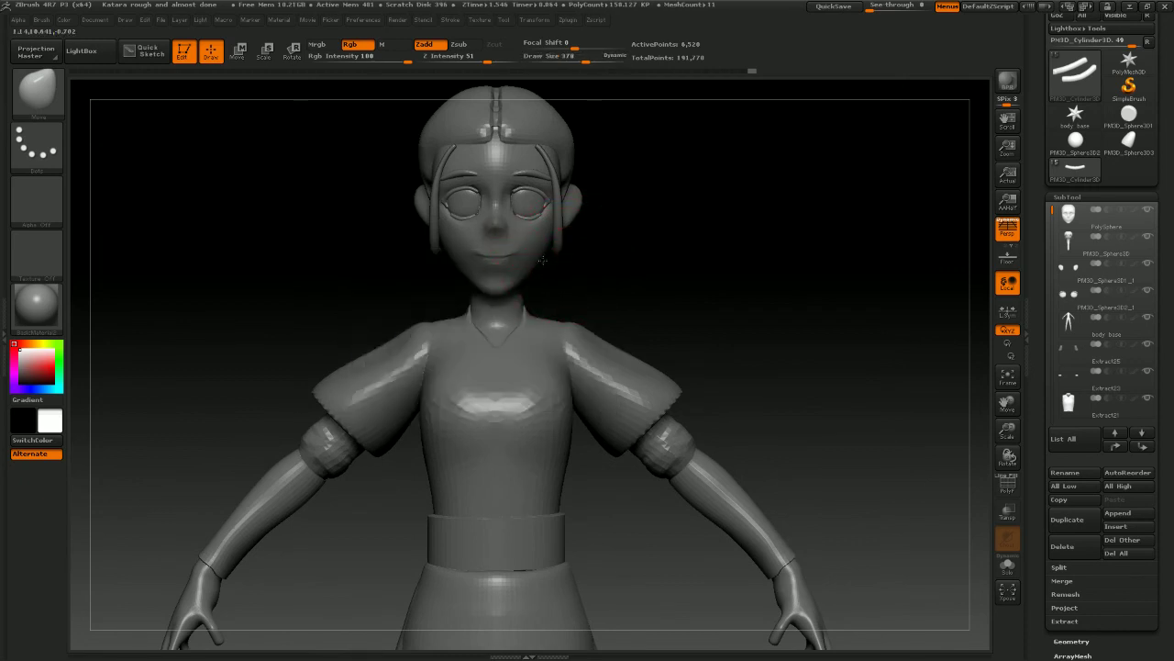
Make the head the active subtool and reshape its cheeks and jawline with the Move brush
left_click(539, 257, "alt")
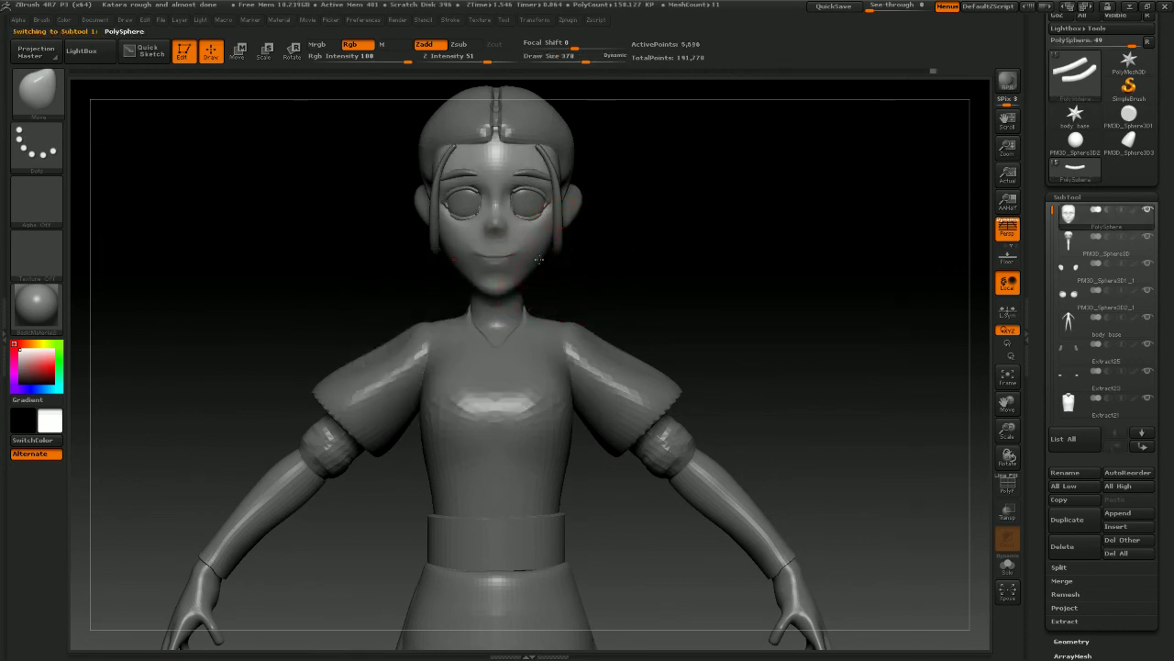
left_click_drag(579, 260, 548, 265)
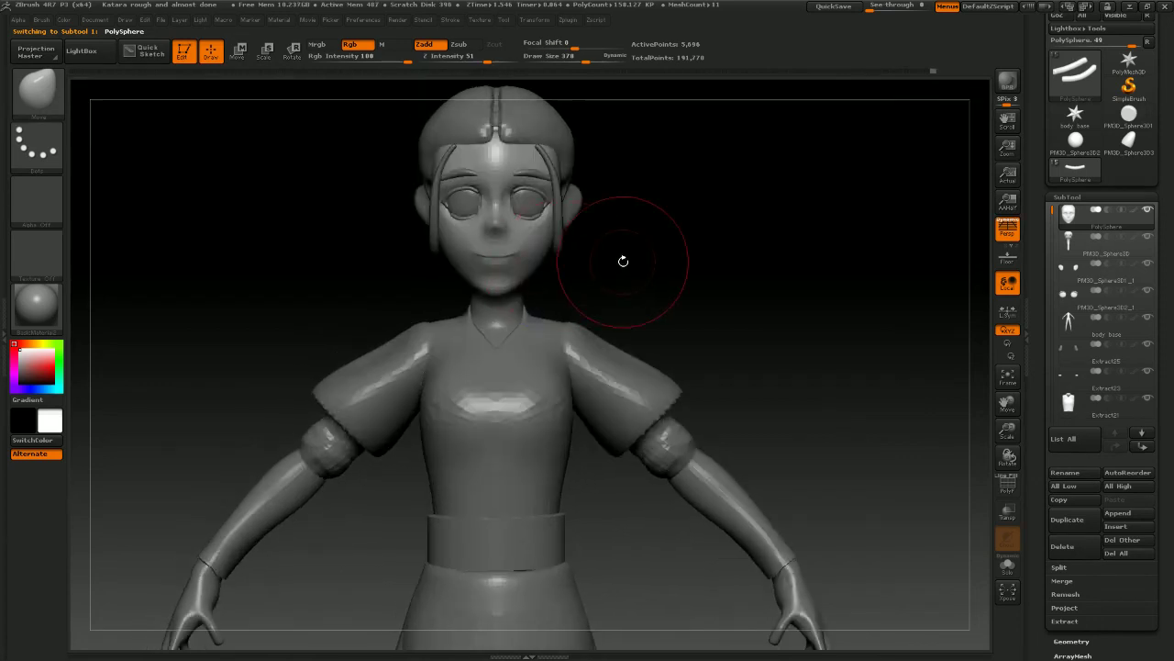
left_click_drag(623, 262, 598, 256)
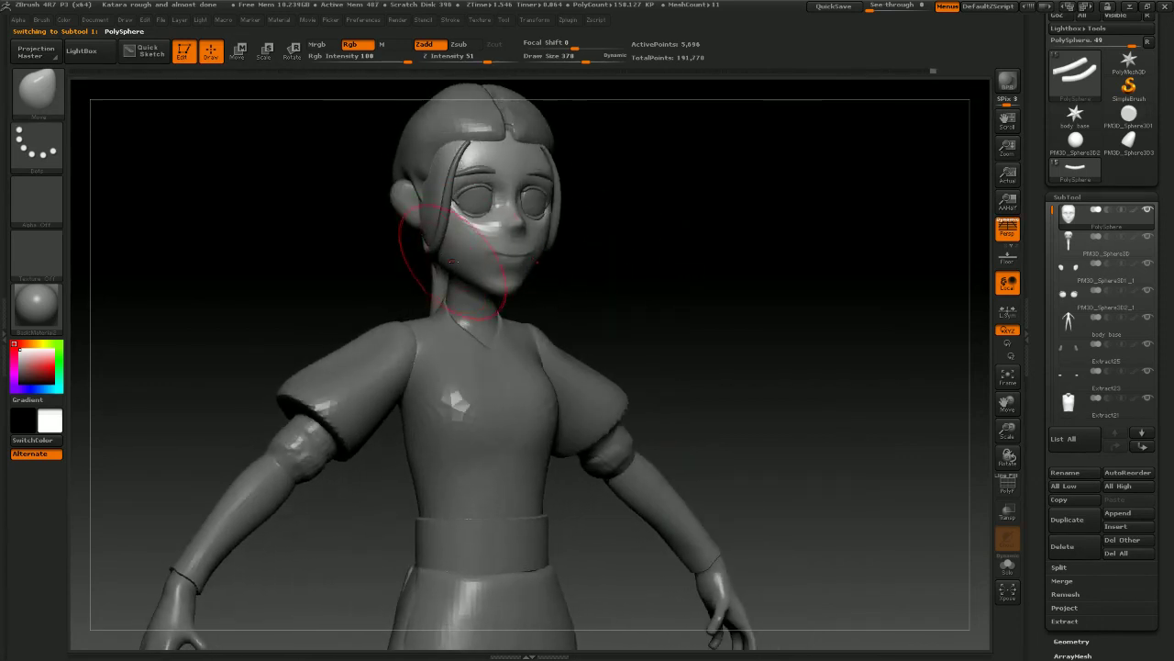
left_click_drag(451, 261, 585, 275)
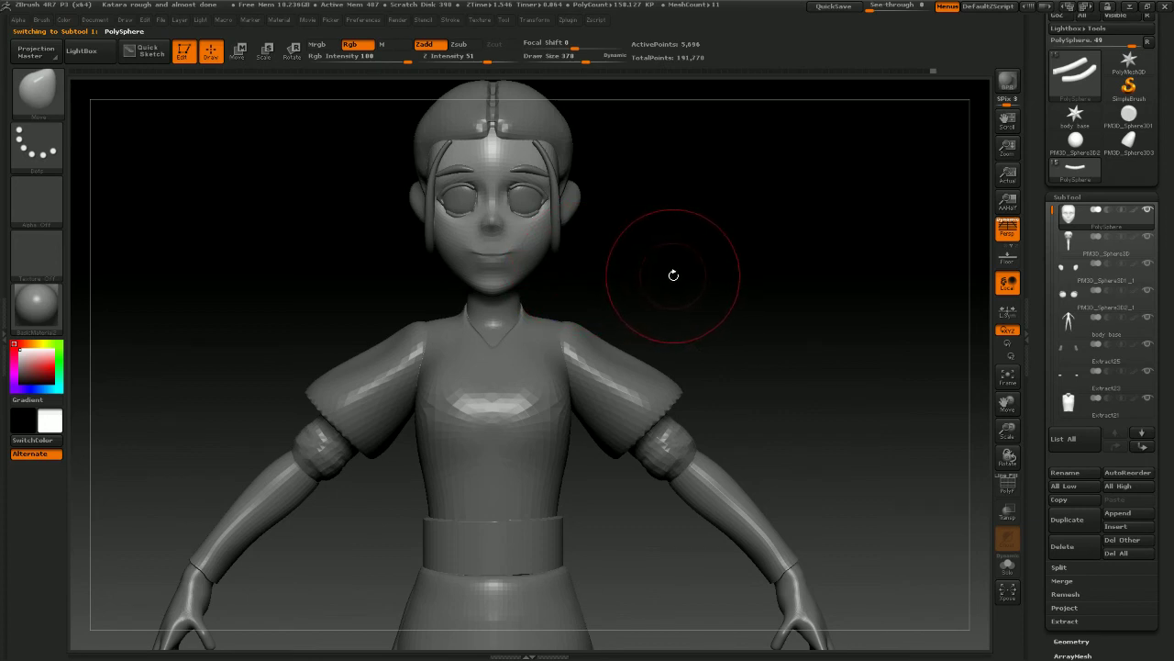
mouse_move(668, 275)
left_mouse_down()
mouse_move(614, 265)
mouse_move(648, 339)
mouse_move(676, 284)
mouse_move(679, 303)
mouse_move(703, 296)
mouse_move(656, 290)
left_mouse_up()
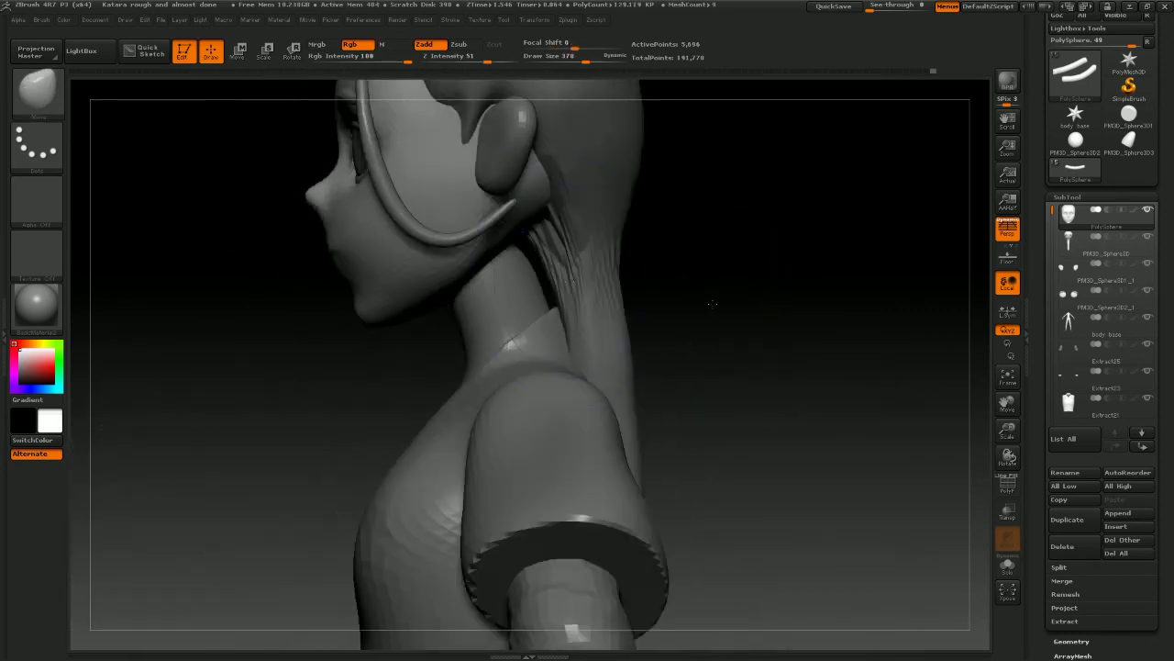
left_click(525, 264, "alt")
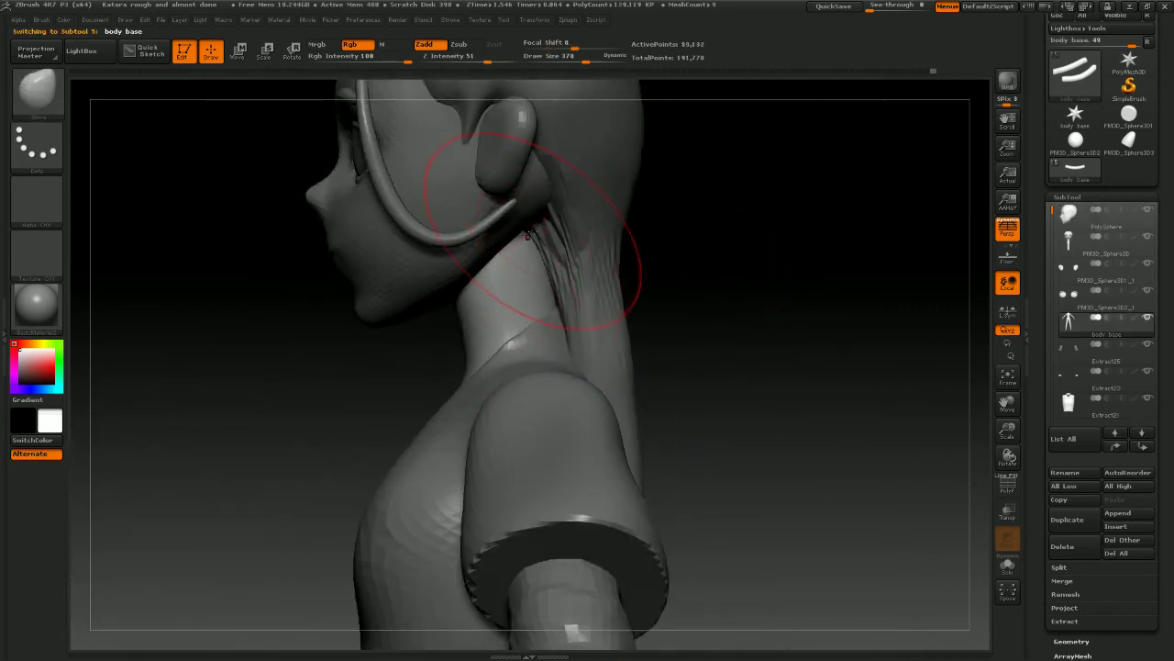
left_click_drag(643, 248, 695, 363)
left_click_drag(788, 403, 771, 307, "alt")
left_click(503, 407, "alt")
left_click_drag(608, 446, 910, 299, "alt")
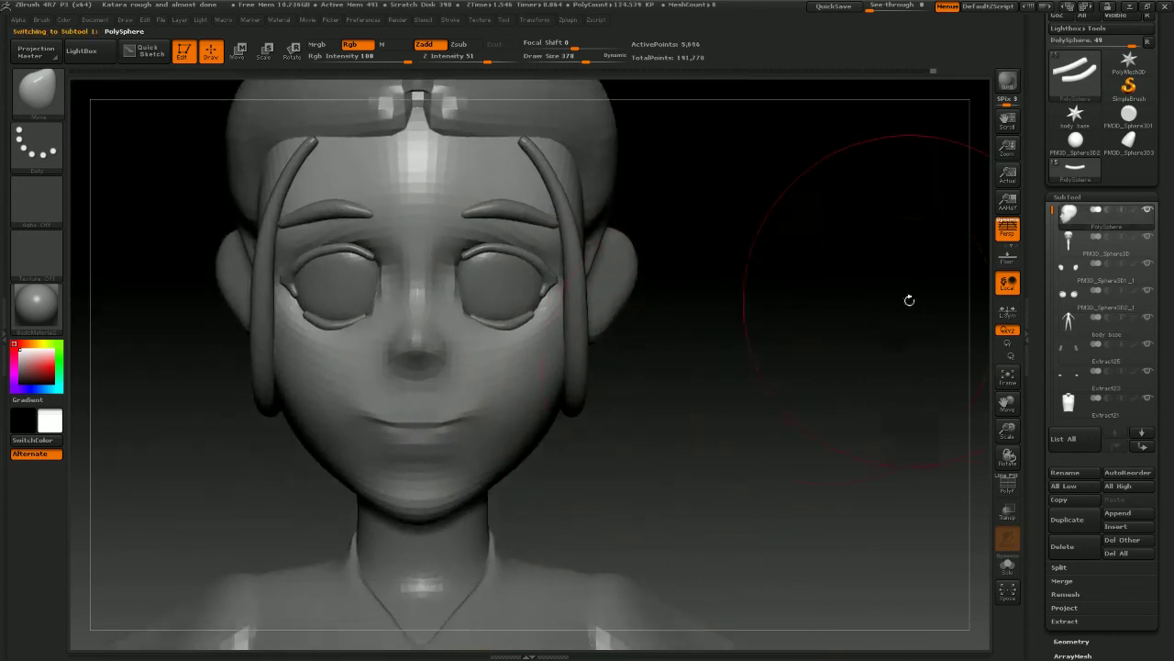
Raise the head to subdivision level 2
scroll(1104, 318, "down", 5)
left_click(1058, 341)
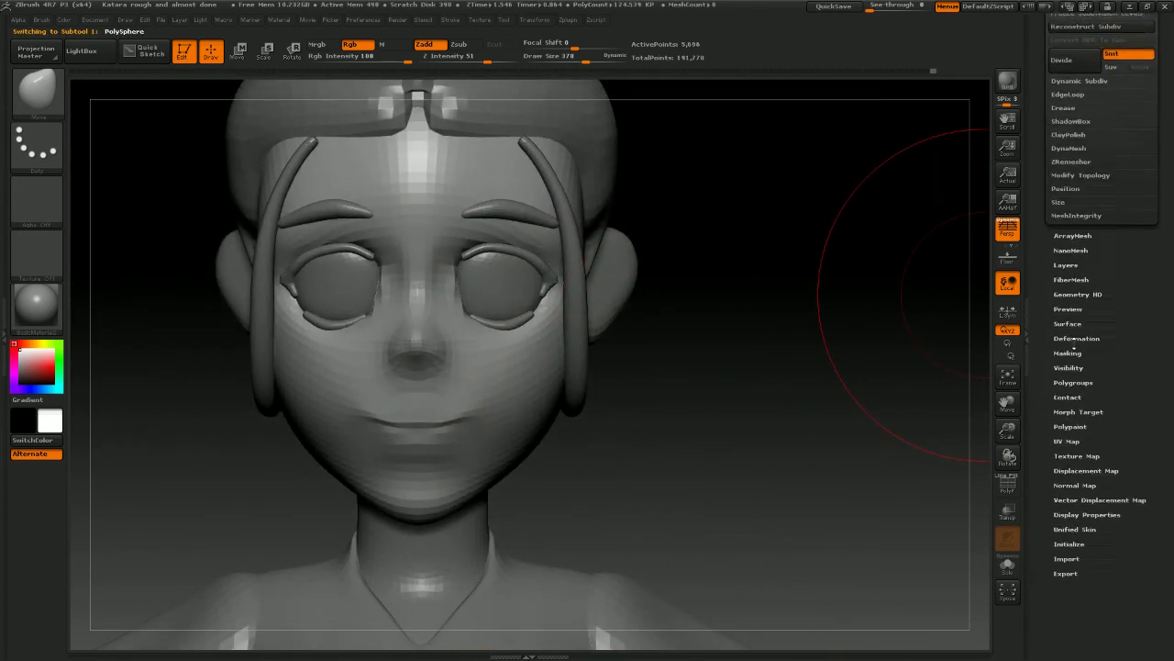
left_click(1067, 169)
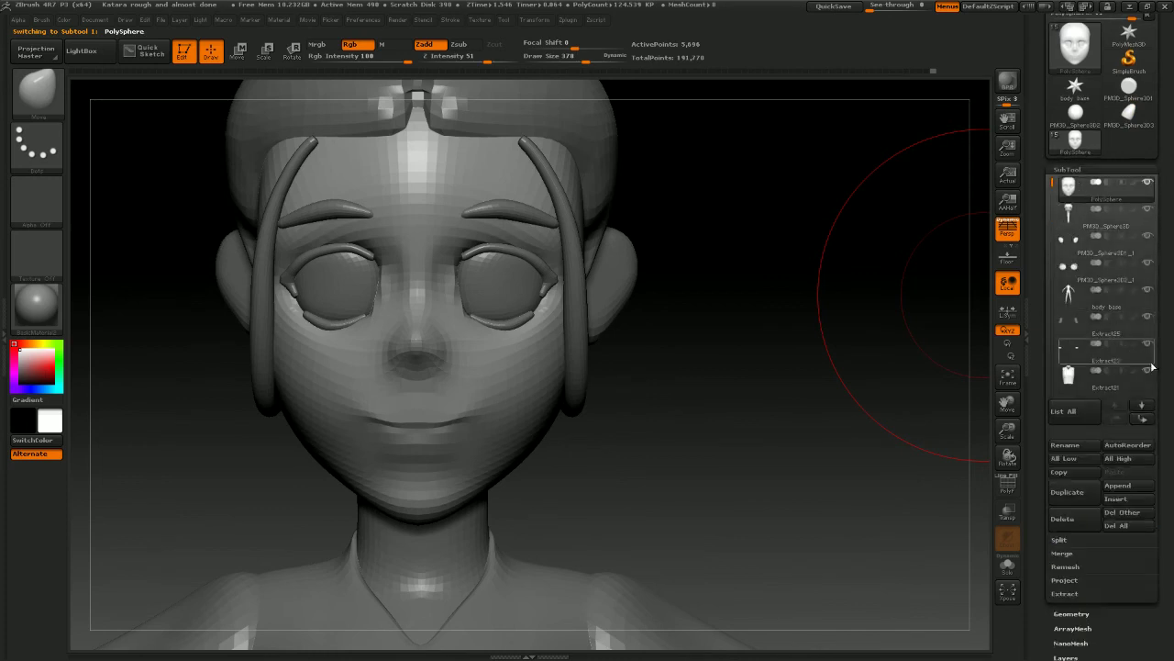
left_click(1067, 343)
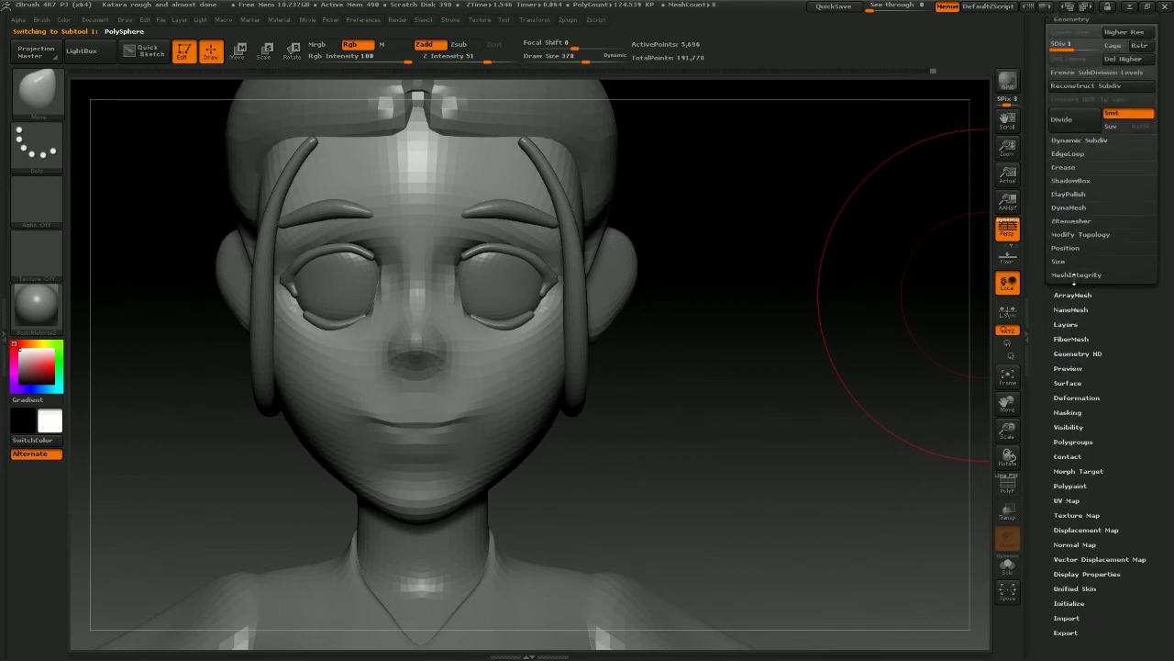
left_click(1079, 50)
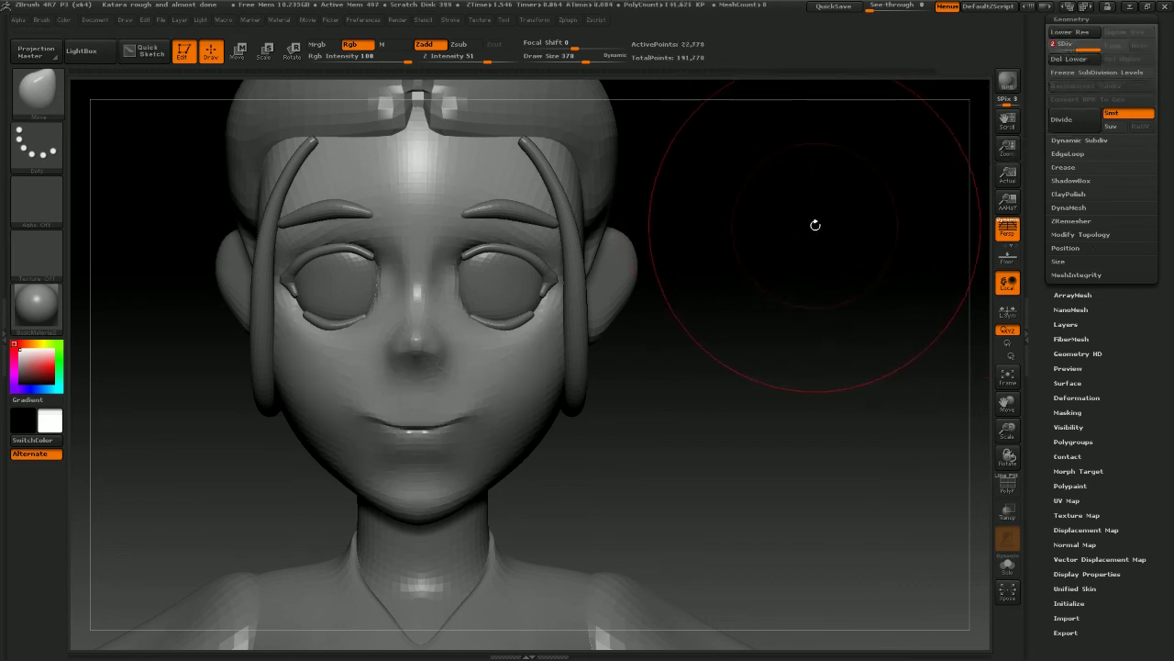
key("shift")
mouse_move(818, 222)
left_mouse_down("alt")
mouse_move(820, 296)
mouse_move(834, 309)
mouse_move(832, 275)
left_mouse_up("alt")
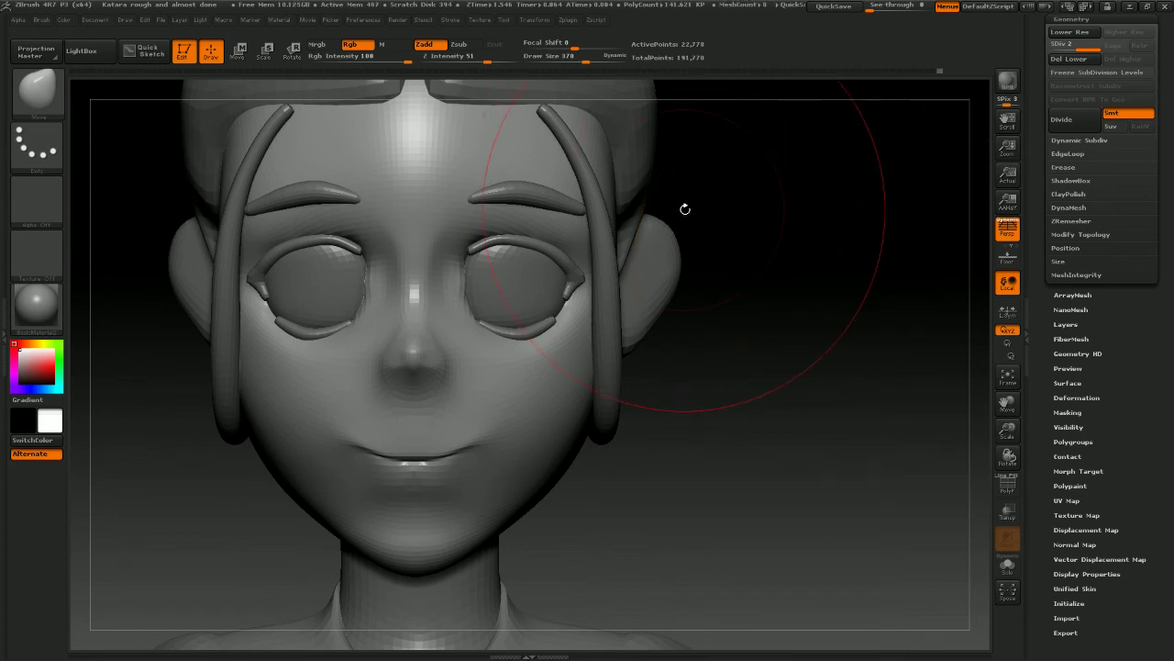
Set the head to subdivision level 1 and the Move brush's draw size to 197
mouse_move(710, 192)
left_mouse_down()
mouse_move(794, 304)
mouse_move(746, 306)
left_mouse_up()
left_click_drag(813, 331, 752, 312)
left_click_drag(204, 401, 206, 375, "alt")
right_click(206, 375)
left_click(187, 375)
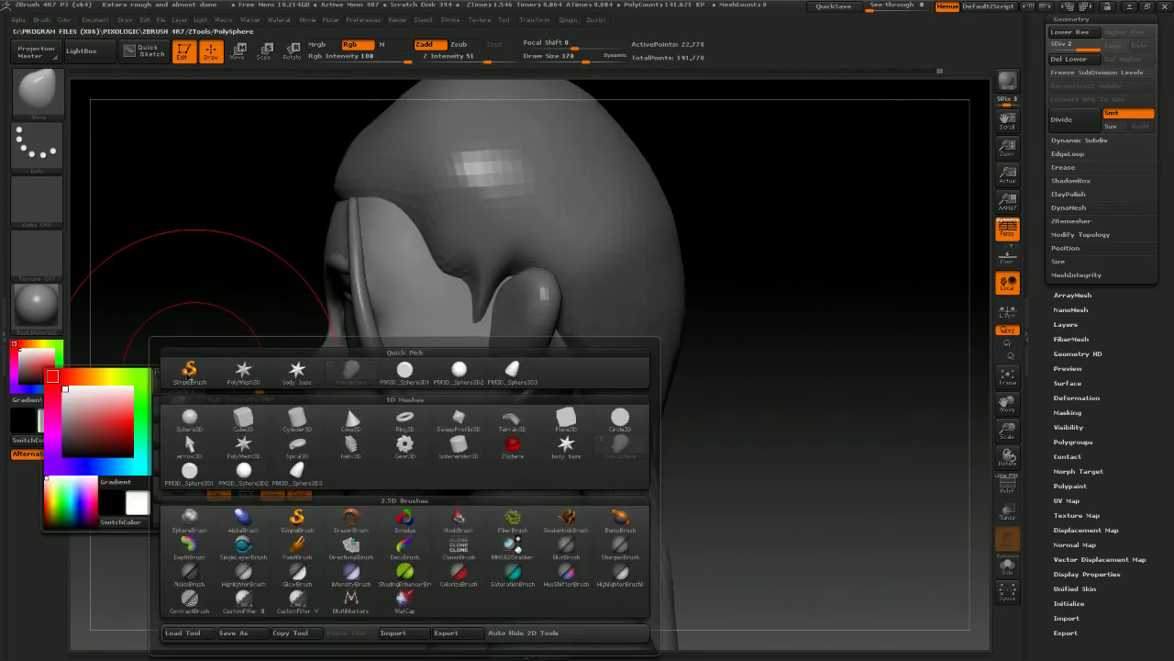
right_click(180, 373)
left_click_drag(235, 295, 225, 296)
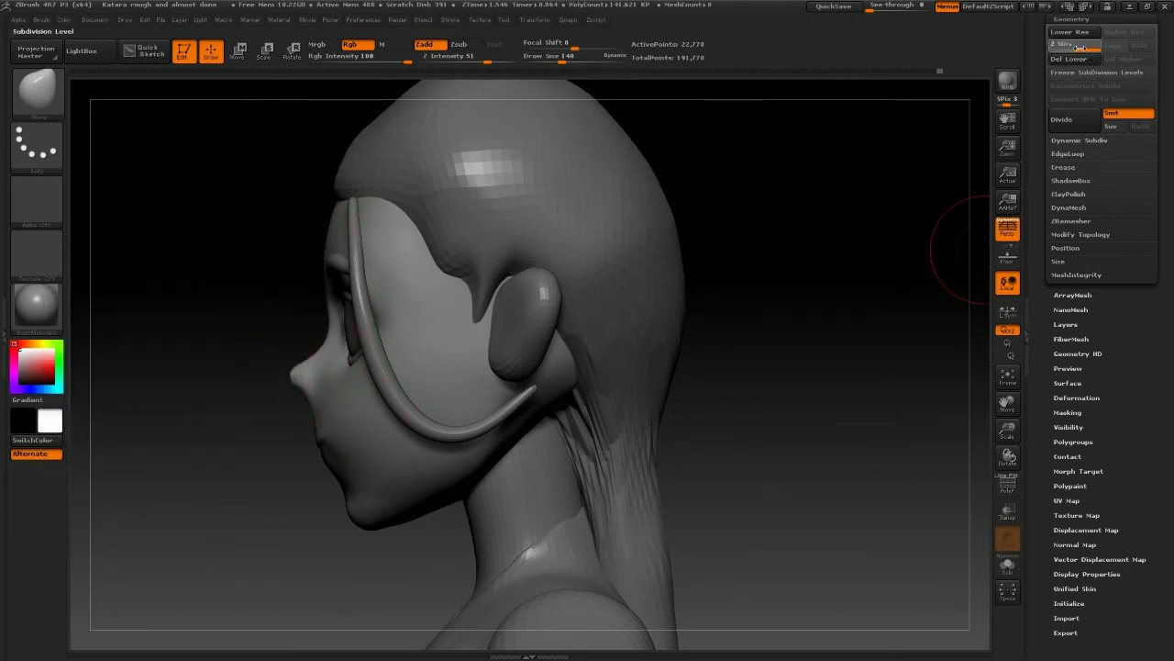
left_click_drag(1080, 47, 1054, 46)
key("space")
left_click_drag(245, 395, 275, 395)
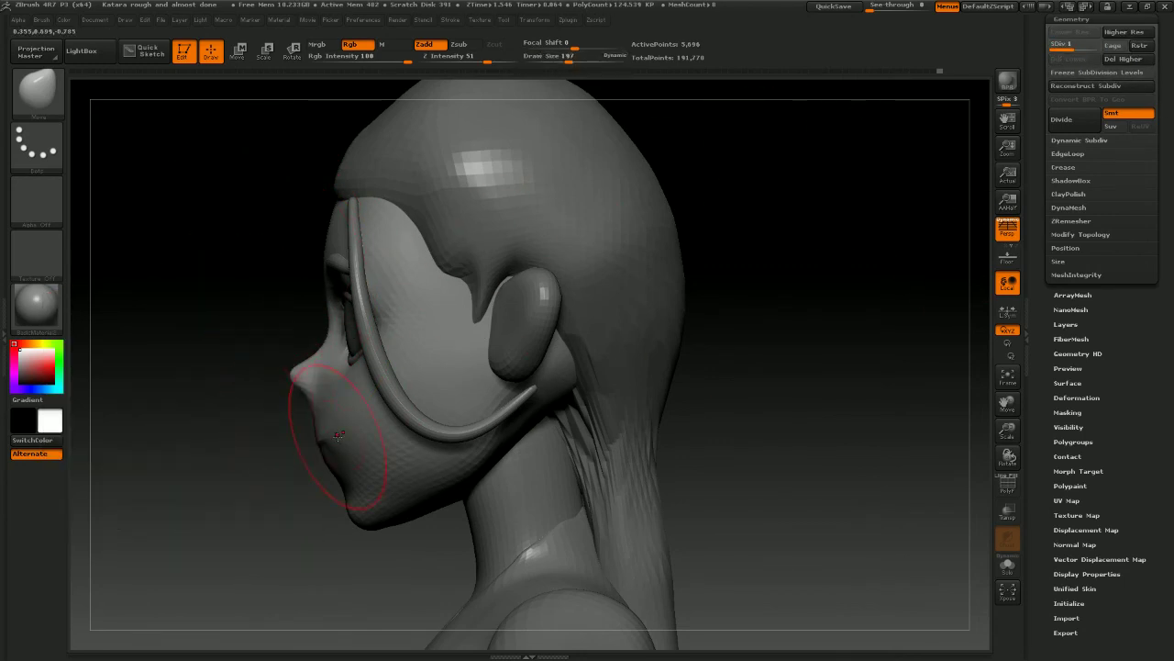
Adjust the mouth area and lower face in side view with the Move brush
left_click_drag(338, 436, 341, 435)
mouse_move(341, 435)
right_mouse_down("shift")
mouse_move(492, 422)
mouse_move(229, 440)
mouse_move(310, 437)
right_mouse_up("shift")
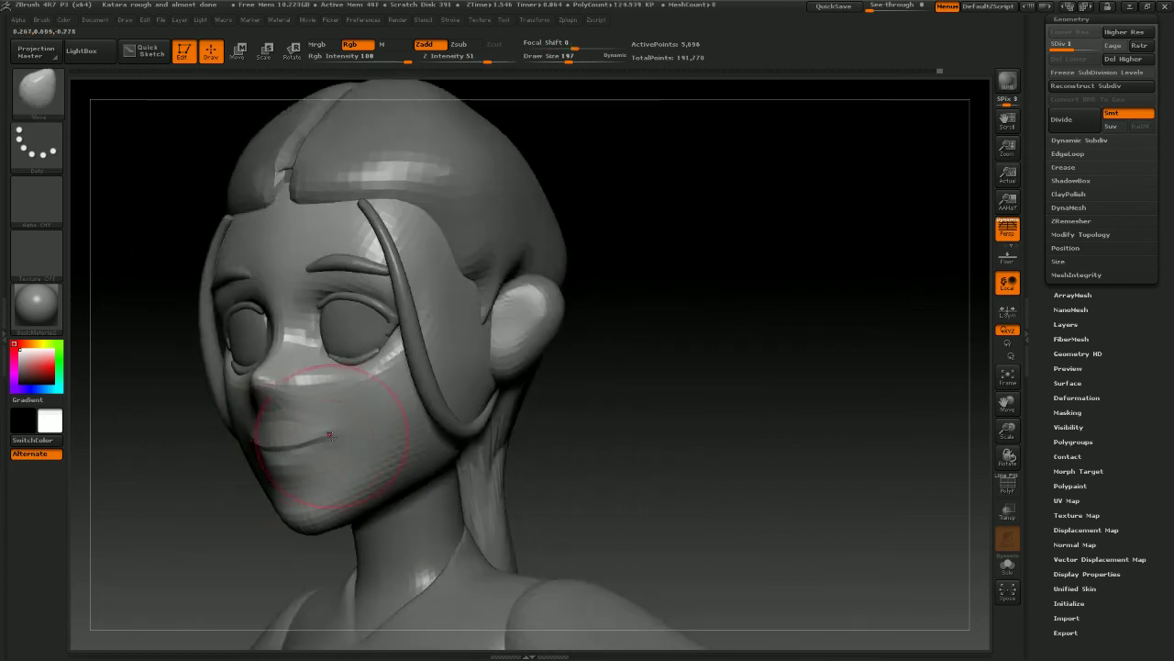
mouse_move(567, 446)
left_mouse_down()
mouse_move(611, 444)
mouse_move(569, 406)
mouse_move(587, 445)
mouse_move(620, 416)
left_mouse_up()
left_click_drag(517, 410, 350, 431)
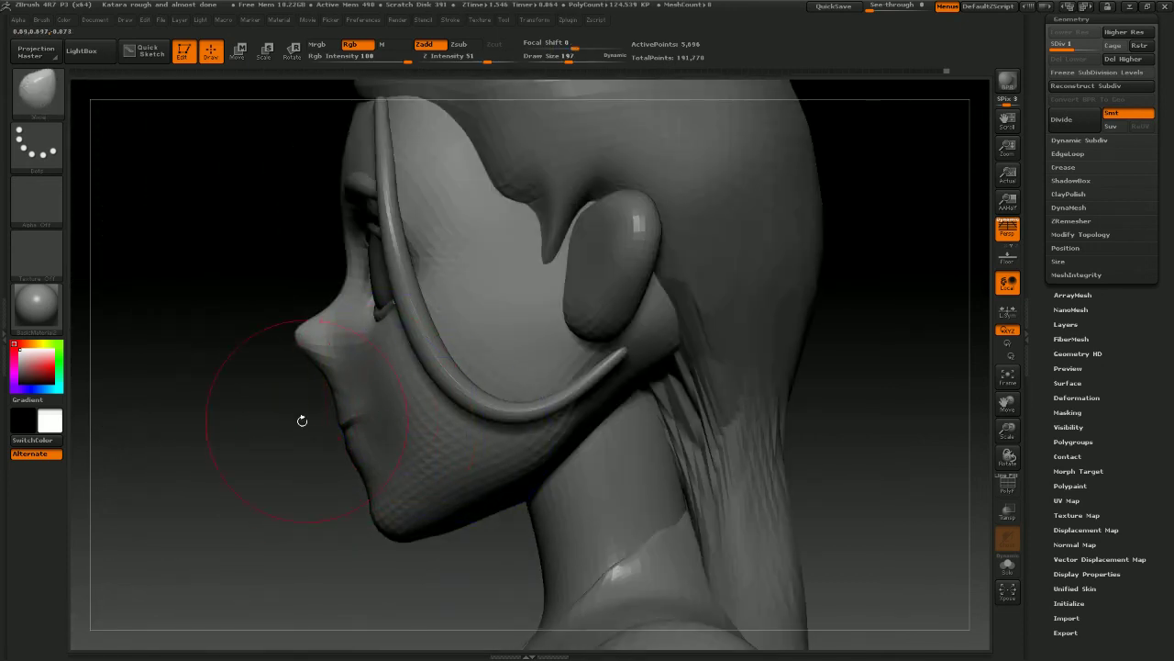
mouse_move(302, 419)
left_mouse_down()
mouse_move(385, 376)
mouse_move(513, 428)
mouse_move(642, 393)
mouse_move(639, 382)
mouse_move(646, 396)
mouse_move(616, 429)
left_mouse_up()
Reduce the brush's draw size to 86 and smooth the cheeks around the corners of the mouth
key("space")
left_click(628, 387)
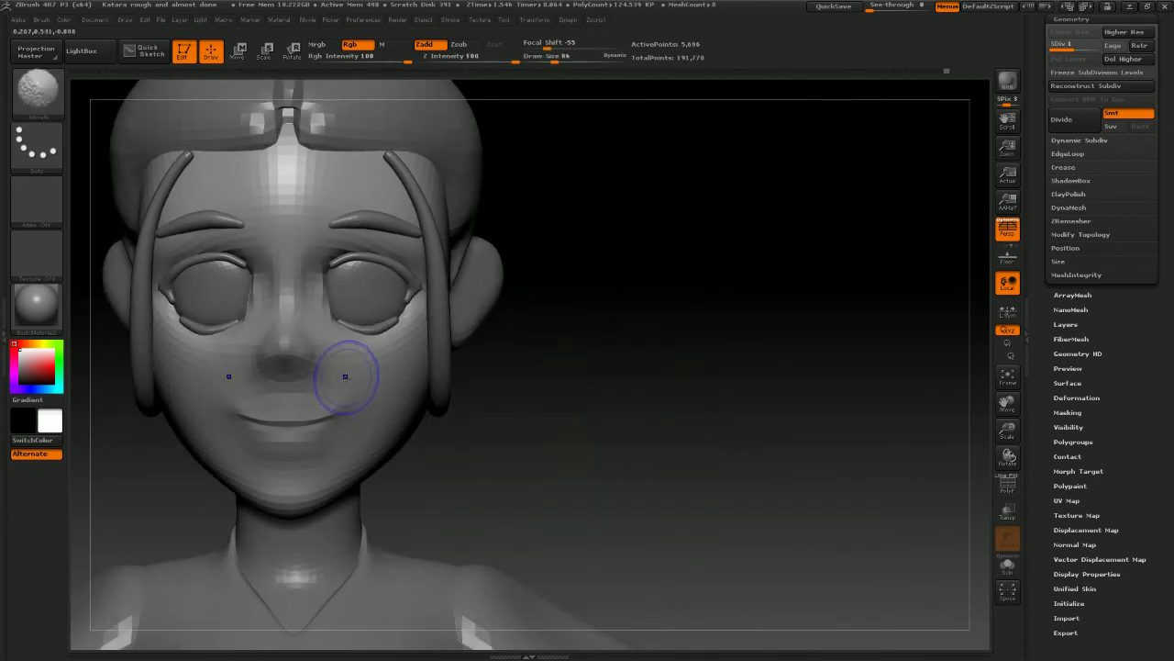
mouse_move(346, 378)
left_mouse_down("shift")
mouse_move(358, 390)
mouse_move(348, 440)
left_mouse_up("shift")
left_click_drag(697, 431, 477, 435)
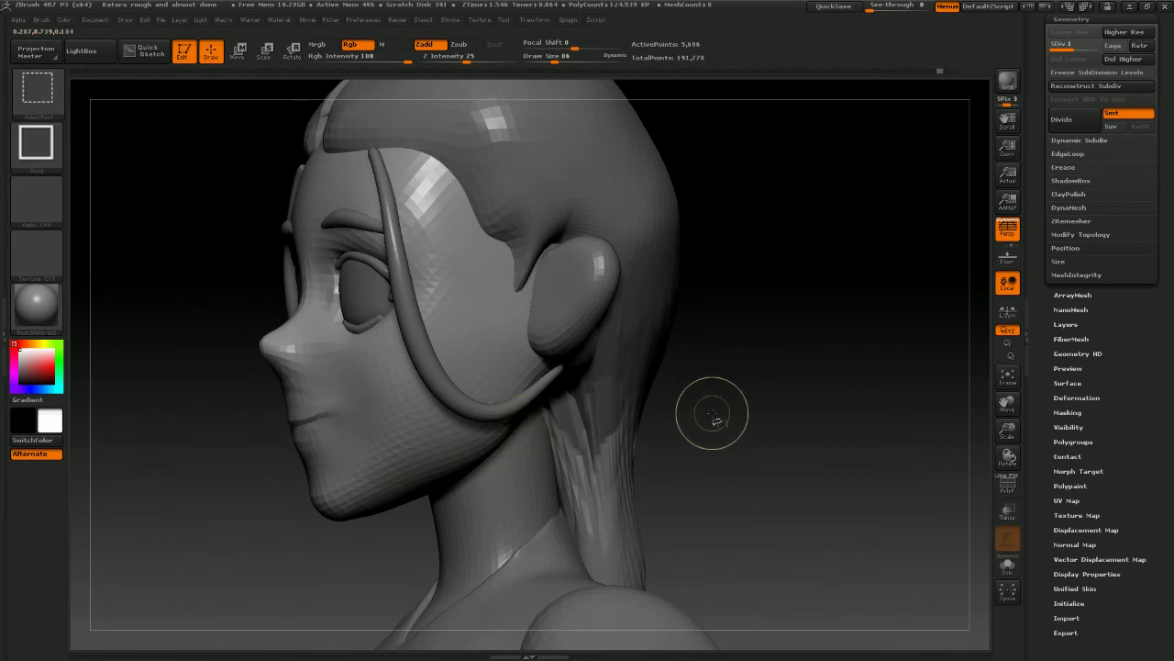
mouse_move(703, 407)
left_mouse_down()
mouse_move(741, 424)
mouse_move(700, 411)
mouse_move(707, 435)
mouse_move(687, 383)
left_mouse_up()
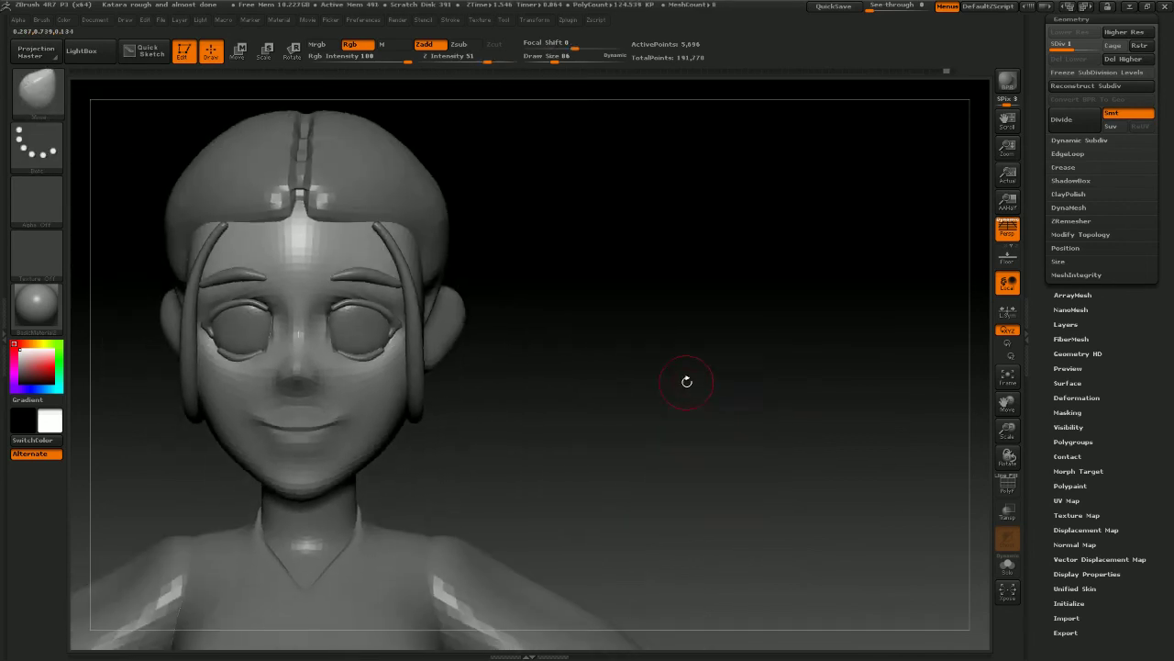
Set the head to subdivision level 2 and smooth the sides of the nose
left_click_drag(1061, 46, 1097, 46)
mouse_move(739, 262)
left_mouse_down()
mouse_move(676, 315)
mouse_move(752, 359)
mouse_move(830, 365)
left_mouse_up()
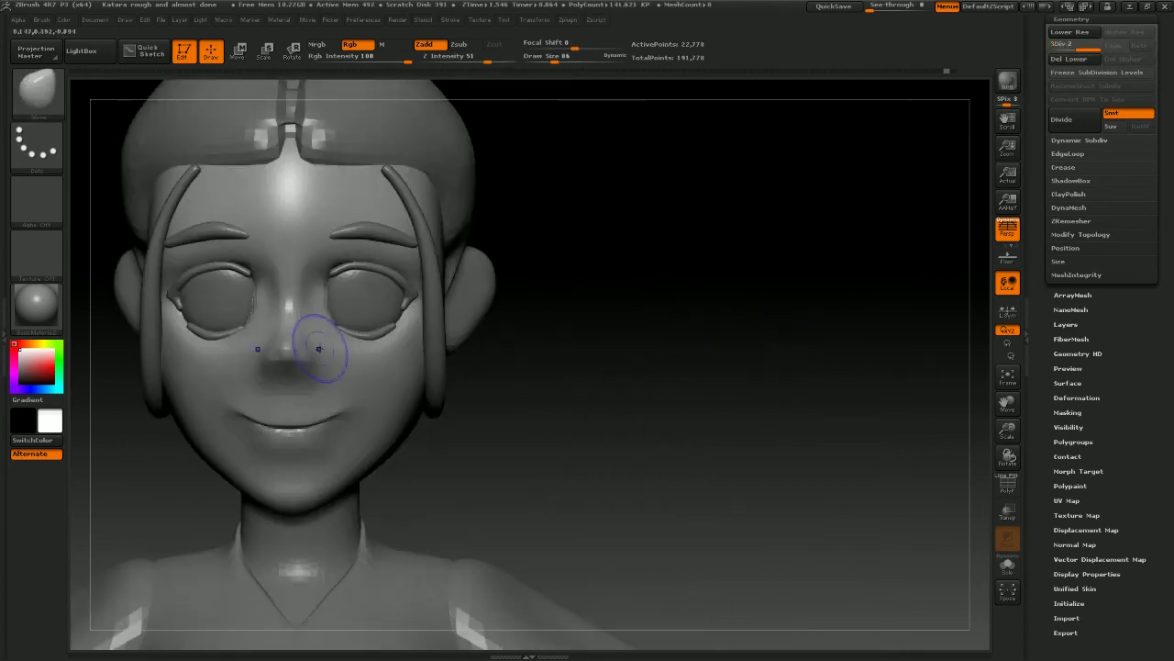
mouse_move(314, 349)
left_mouse_down("shift")
mouse_move(285, 340)
mouse_move(254, 363)
left_mouse_up("shift")
mouse_move(684, 390)
left_mouse_down()
mouse_move(267, 427)
mouse_move(242, 440)
mouse_move(325, 430)
left_mouse_up()
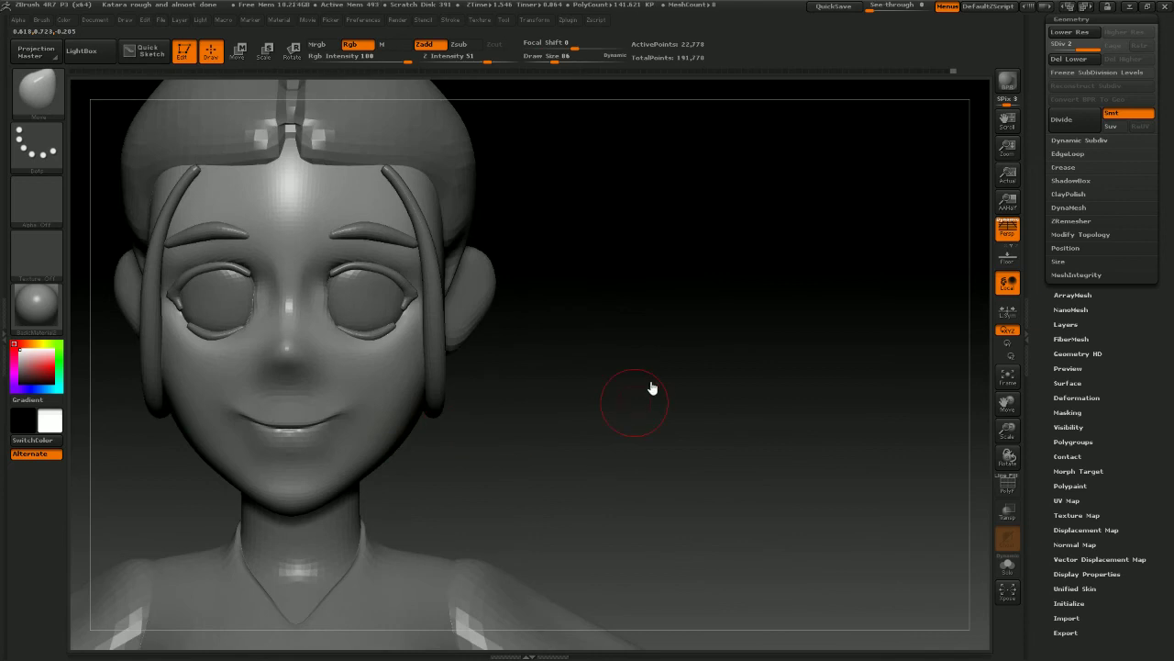
left_click_drag(593, 396, 596, 380)
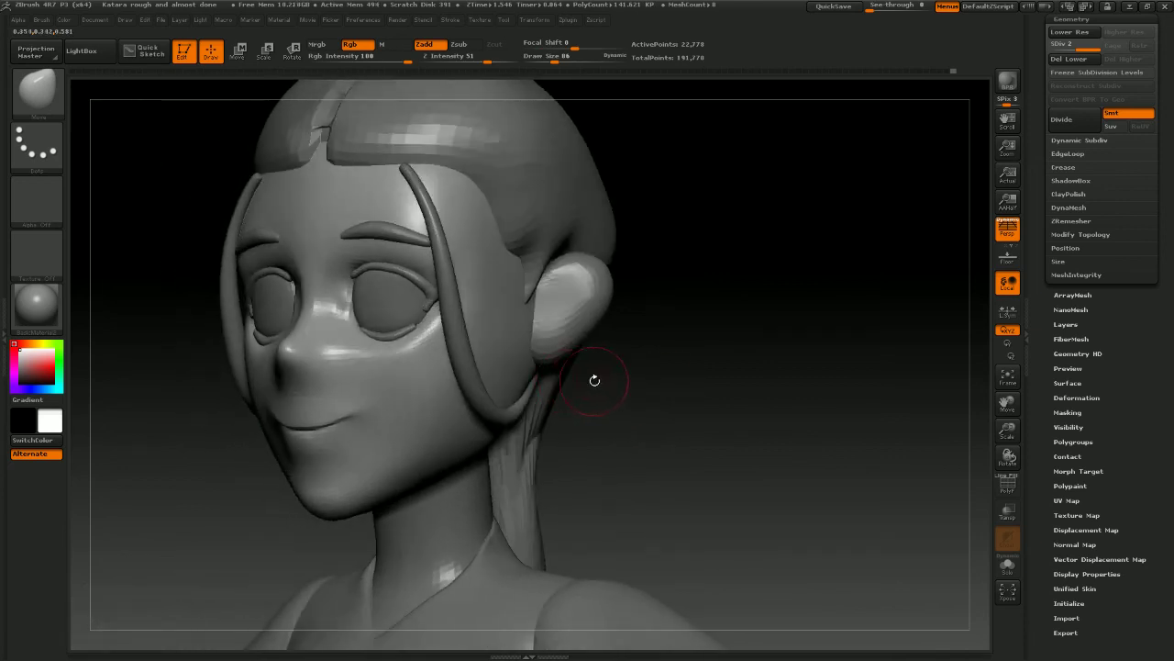
Switch to the Dam_Standard brush and divide the head to subdivision level 3
key("b")
key("d")
key("s")
left_click_drag(709, 307, 412, 352, "alt")
key("space")
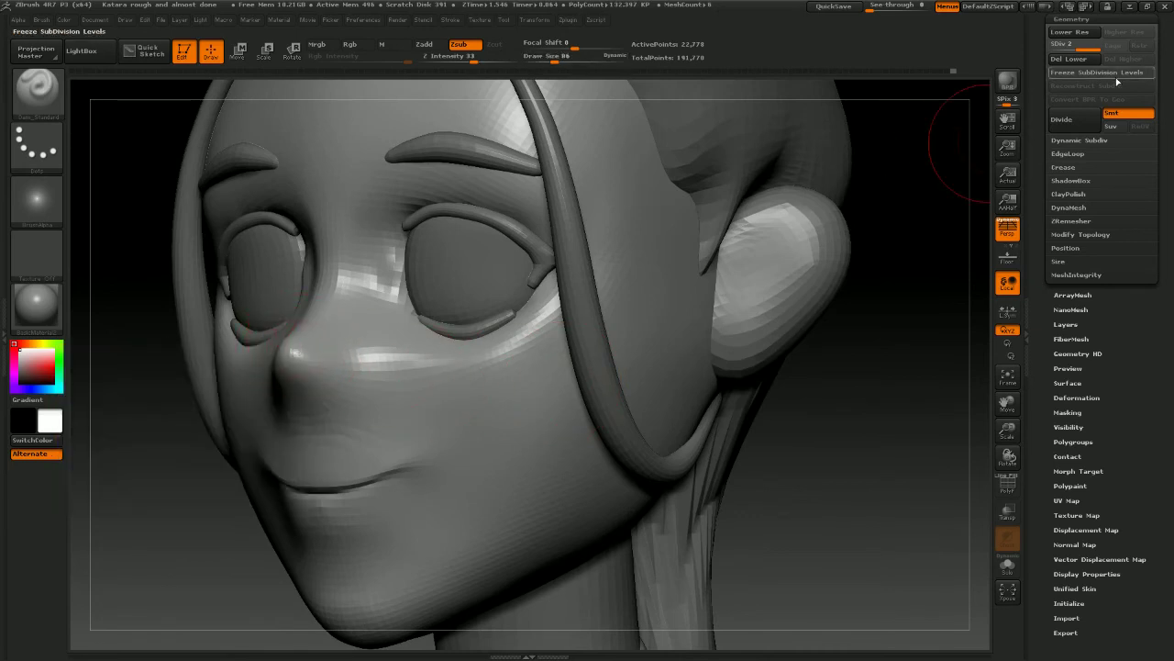
left_click(1065, 120)
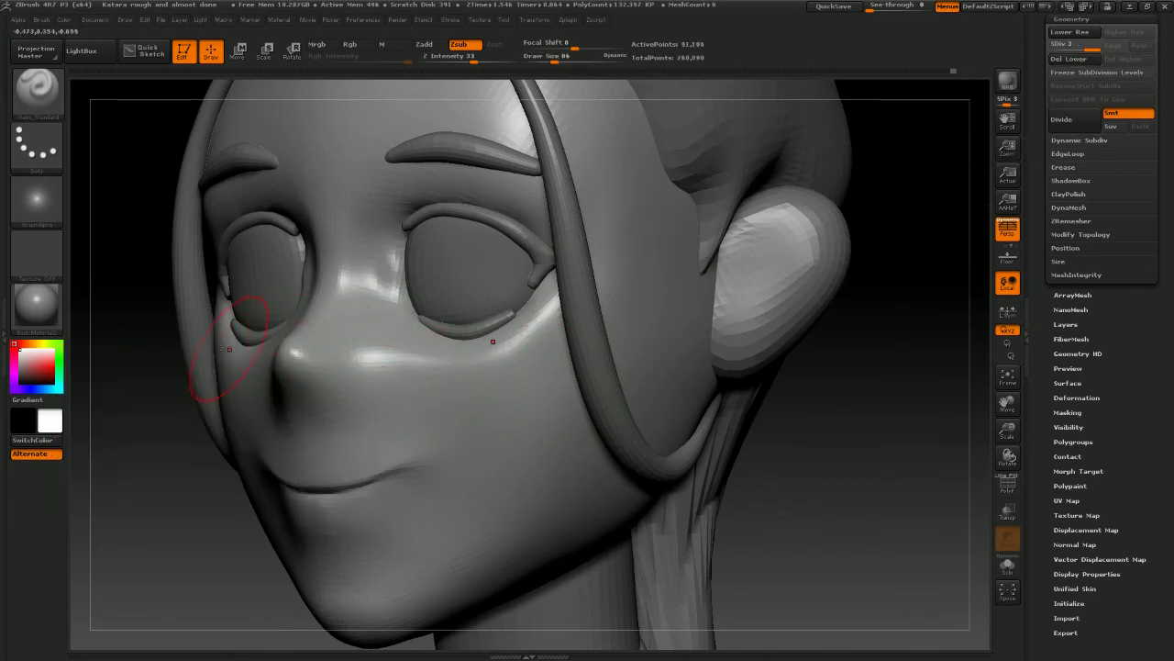
Select the hair and remesh it with ZRemesher using the Double polygon count option
left_click_drag(815, 504, 459, 197, "alt")
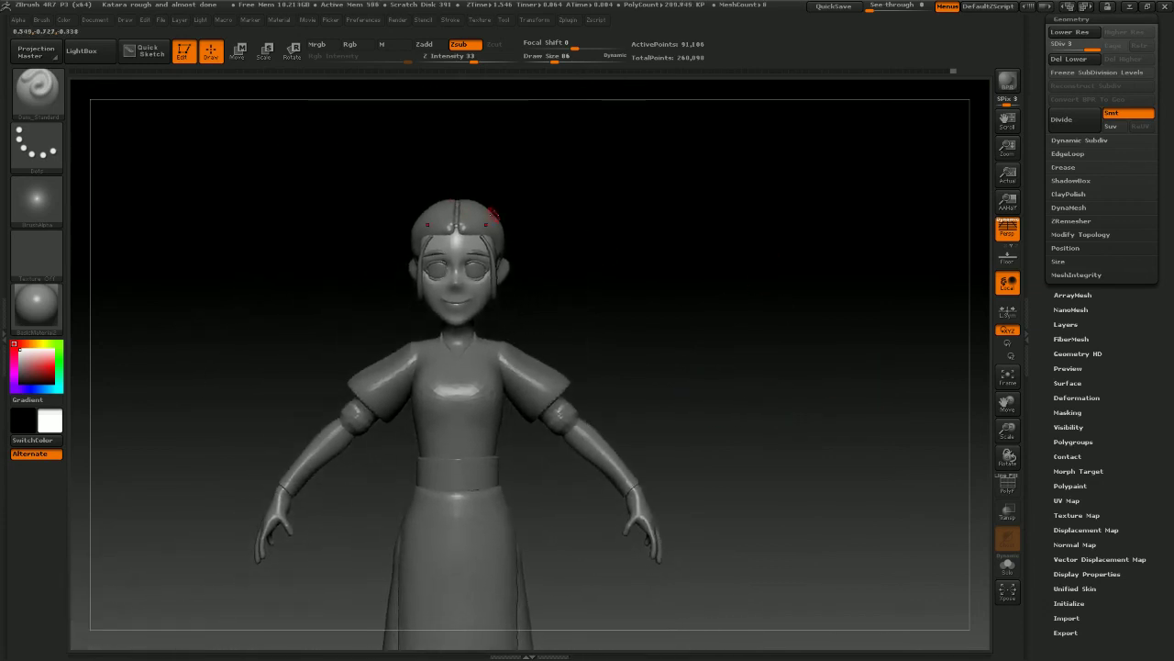
left_click(492, 214, "alt")
left_click_drag(556, 224, 727, 395, "alt")
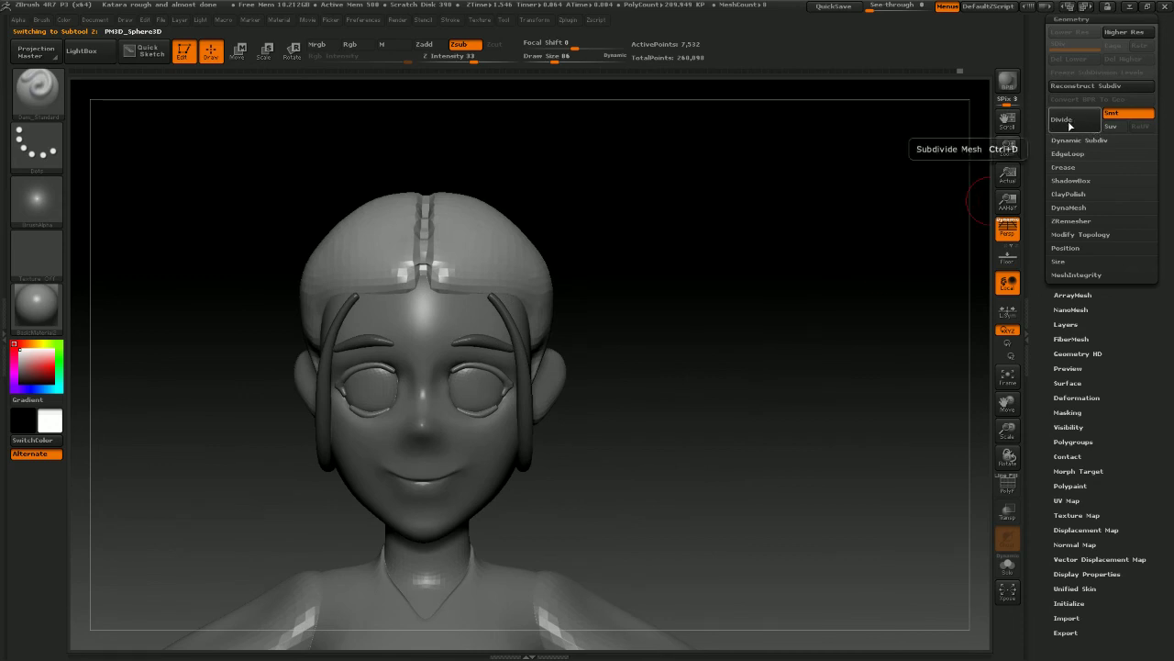
mouse_move(870, 209)
left_mouse_down()
mouse_move(813, 281)
mouse_move(844, 265)
mouse_move(834, 244)
left_mouse_up()
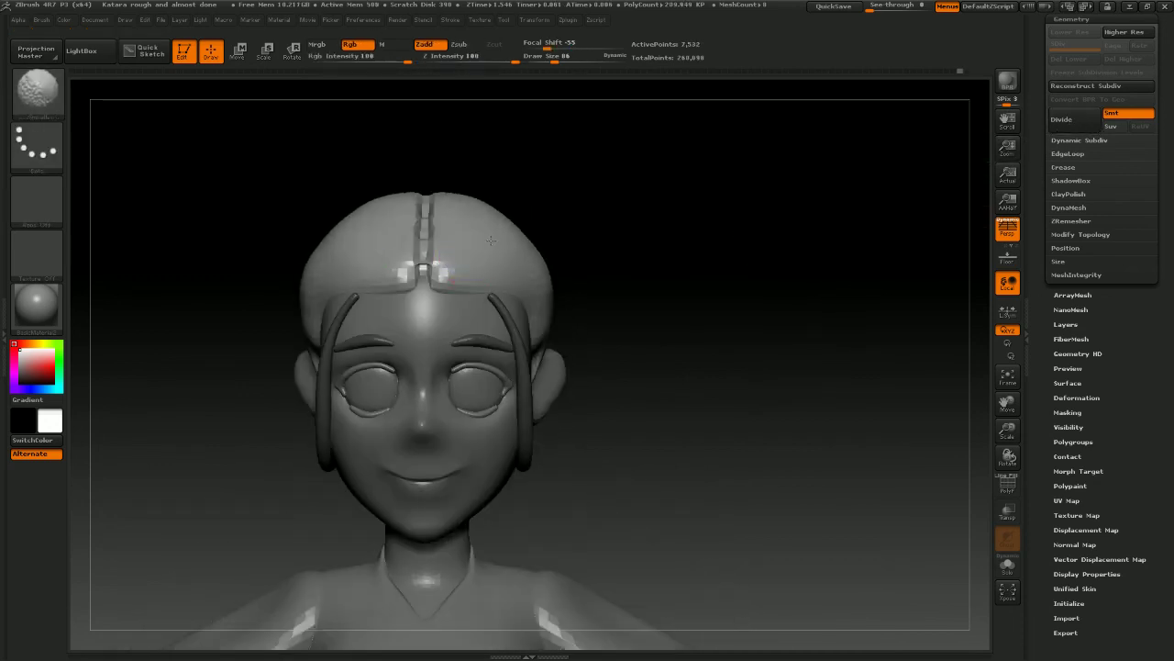
left_click_drag(453, 272, 430, 249, "shift")
key("ctrl+z")
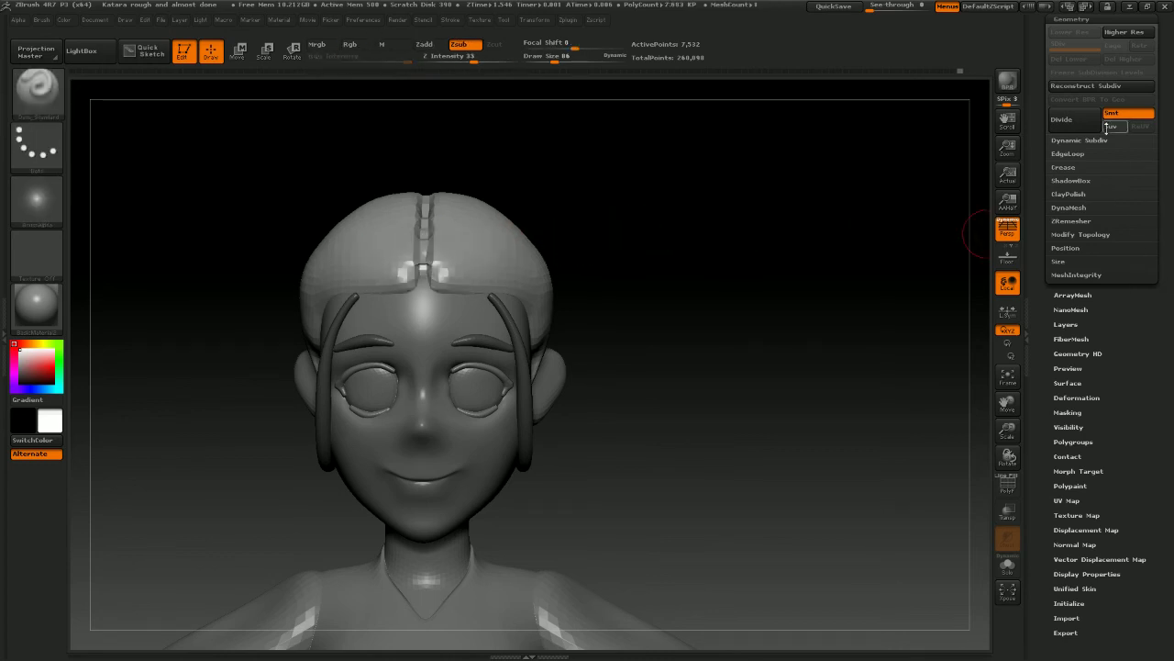
left_click(1073, 221)
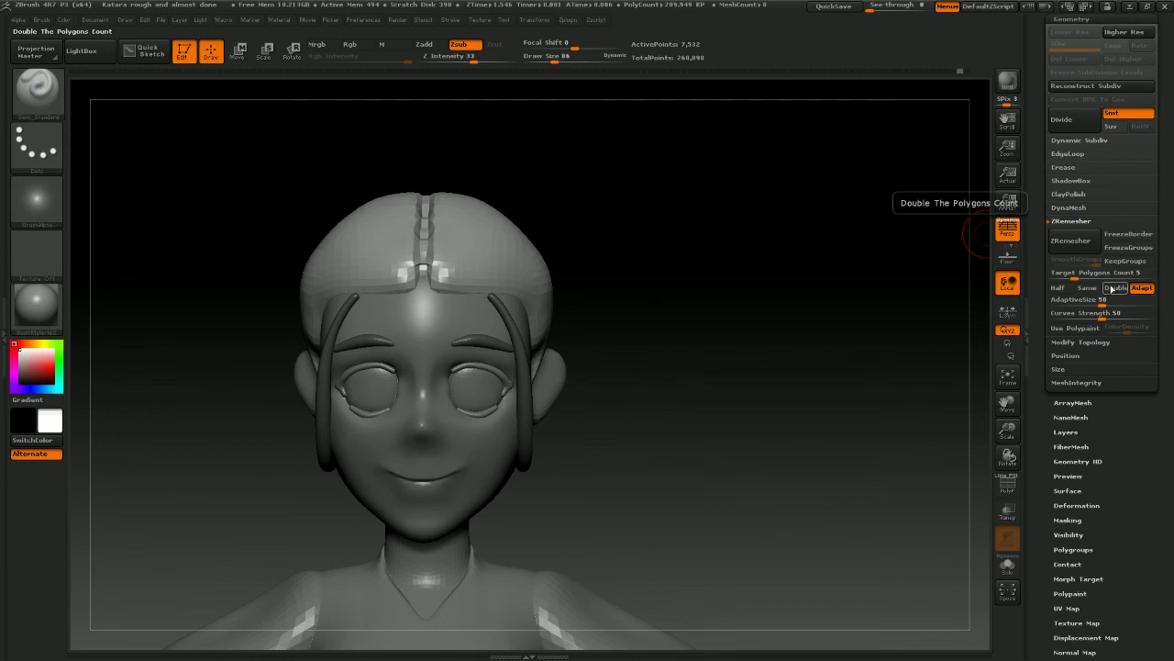
left_click(1113, 288)
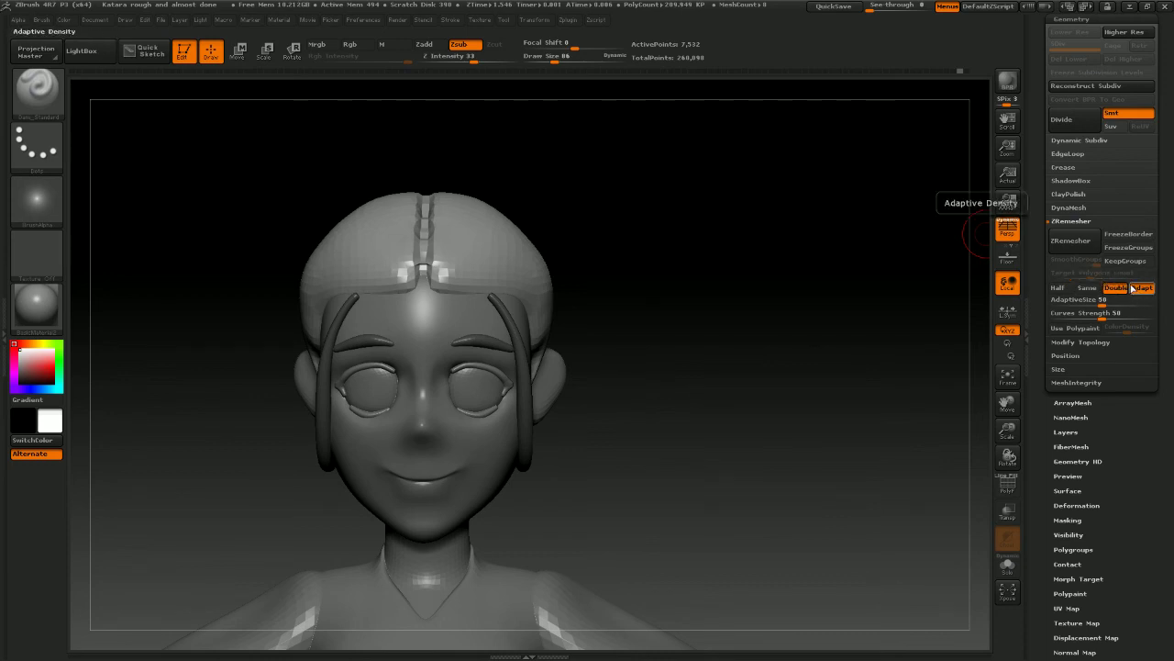
left_click(1070, 241)
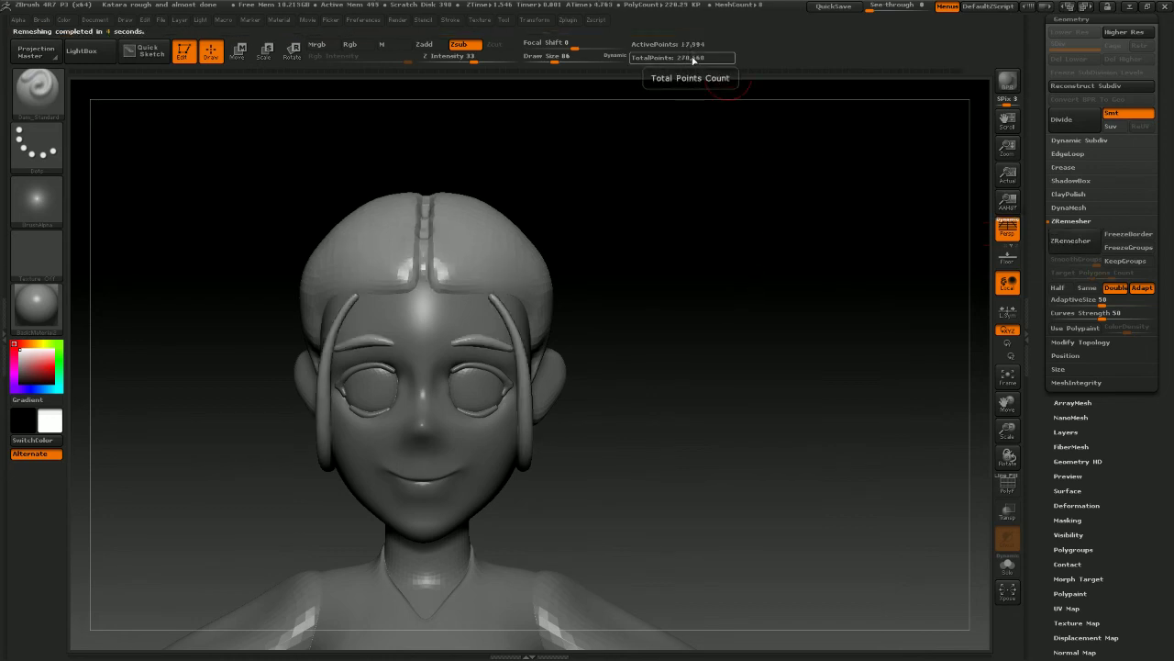
Smooth the hair from several angles, setting the Smooth brush's draw size to 214 and Z intensity to 7
right_click_drag(480, 249, 511, 236)
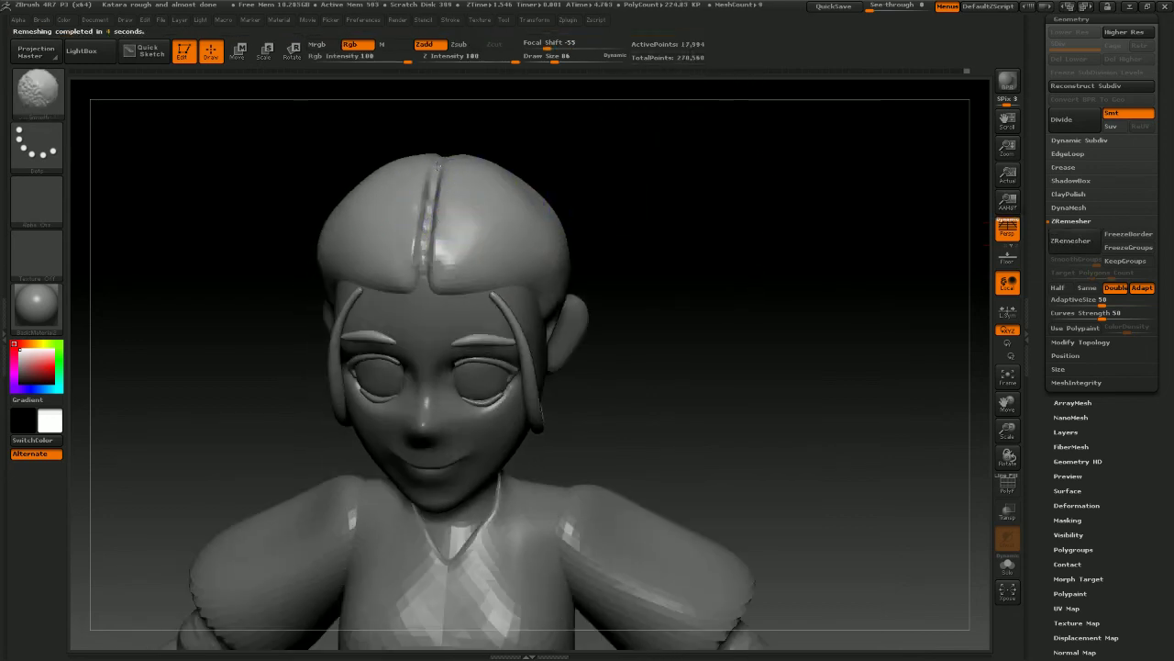
mouse_move(585, 261)
left_mouse_down("shift")
mouse_move(711, 190)
mouse_move(412, 218)
left_mouse_up("shift")
key("space")
left_click_drag(364, 268, 351, 345, "shift")
key("space")
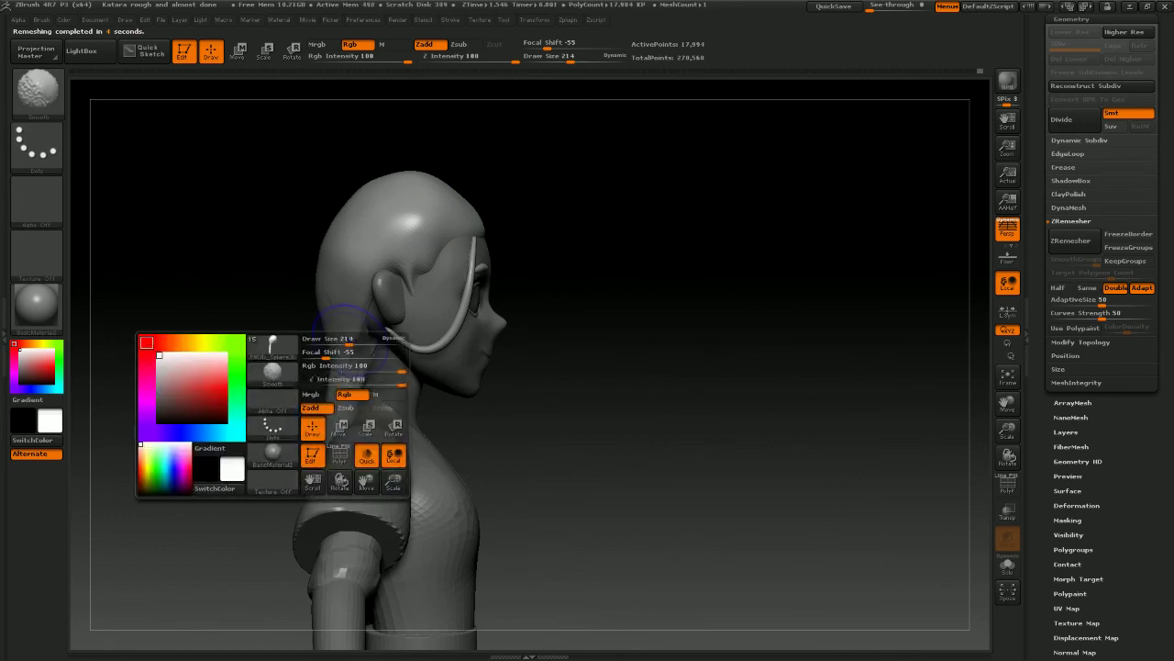
left_click(314, 381)
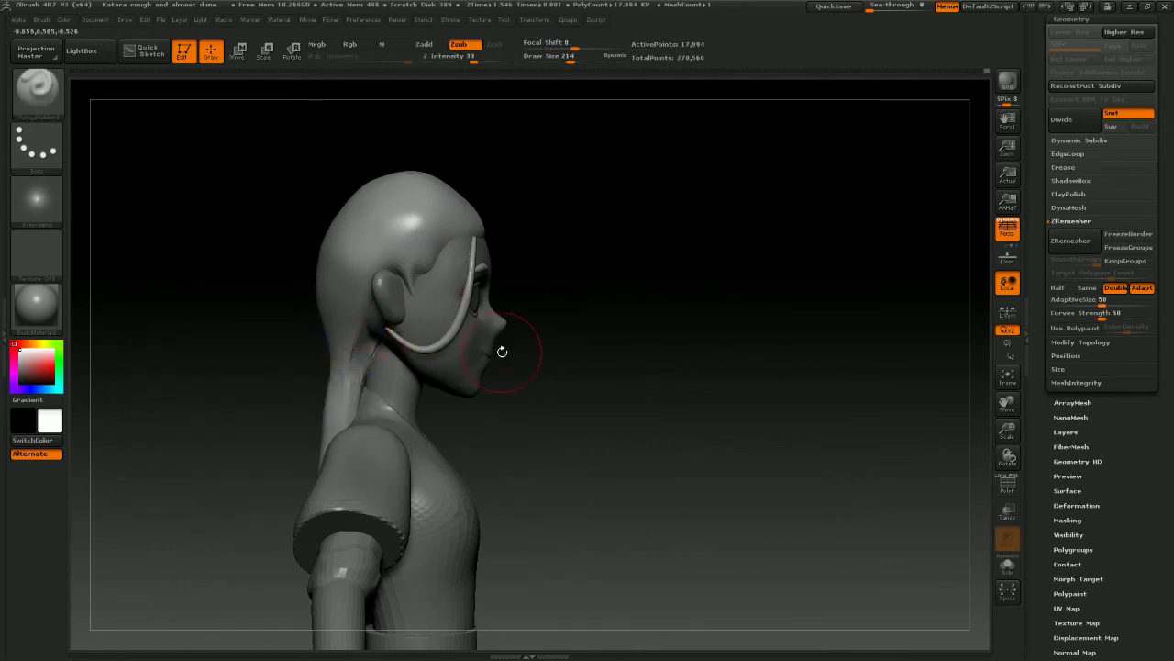
Smooth the hair parting and surface at the back of the head
left_click_drag(498, 341, 553, 310, "shift")
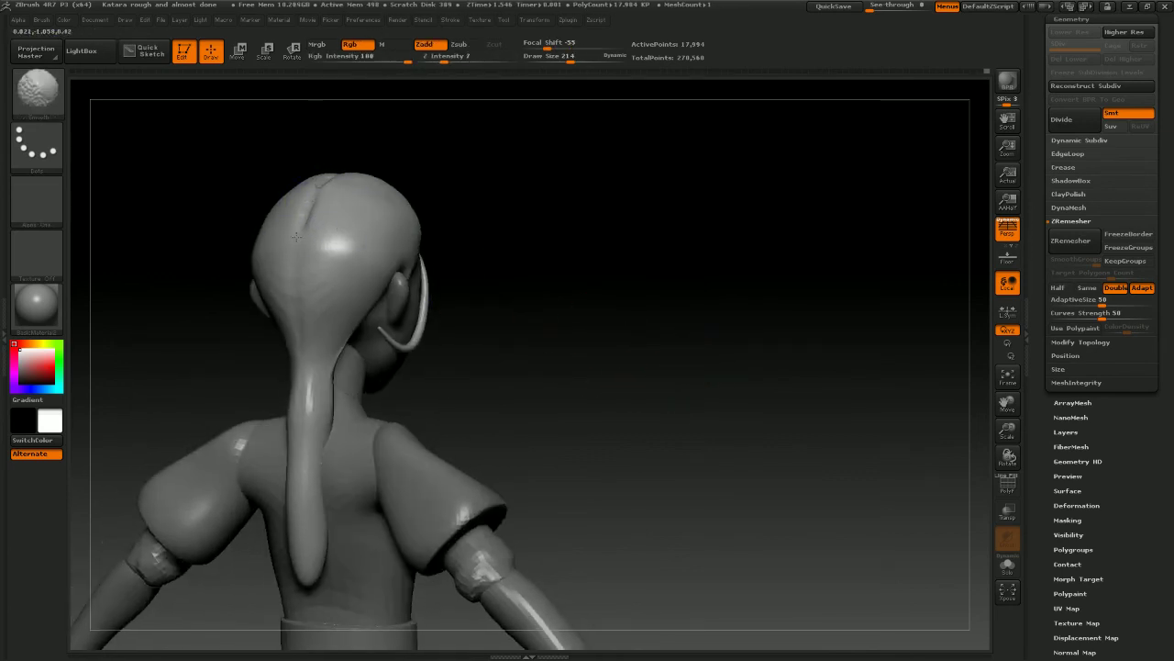
left_click_drag(297, 237, 308, 272, "shift")
left_click_drag(707, 299, 726, 348, "shift")
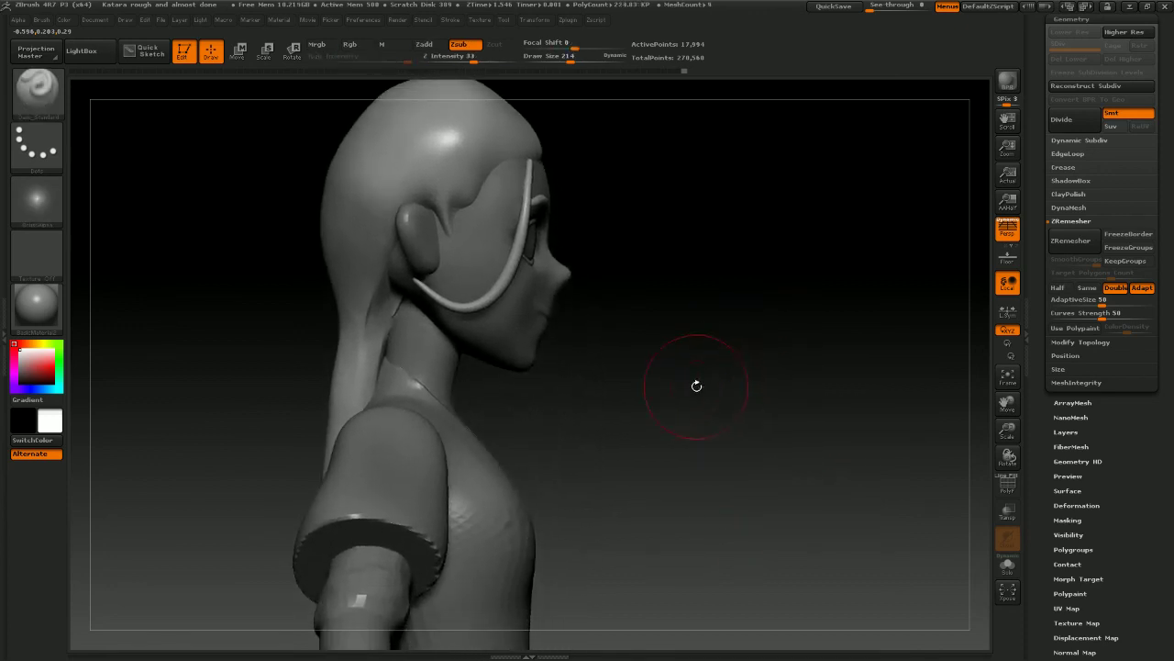
Select the dress top, remesh it with ZRemesher at double the polygon count, and divide it to subdivision level 2
left_click_drag(697, 385, 654, 303, "shift")
left_click(491, 196, "alt")
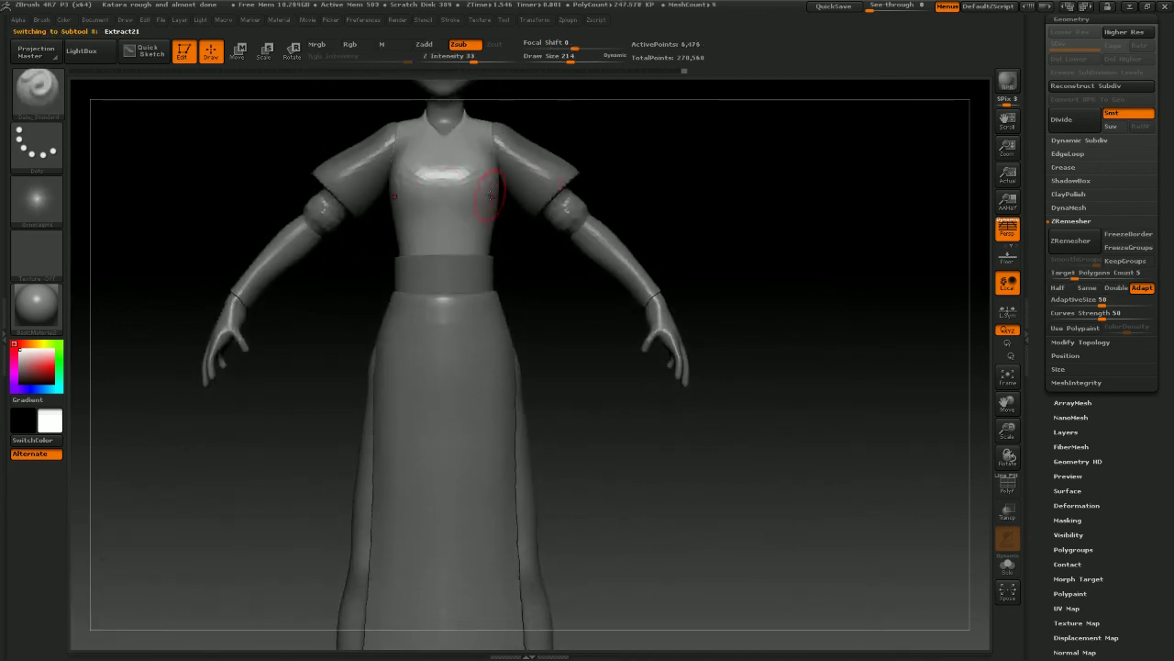
left_click_drag(716, 209, 746, 256, "alt")
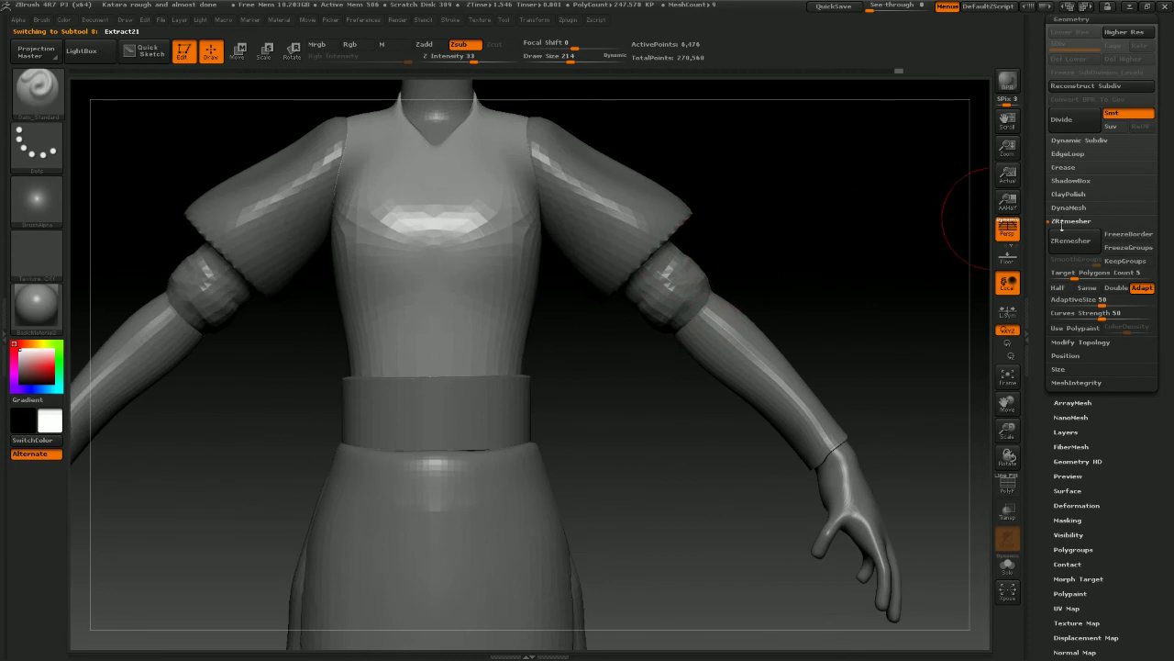
left_click(1115, 287)
left_click(1071, 240)
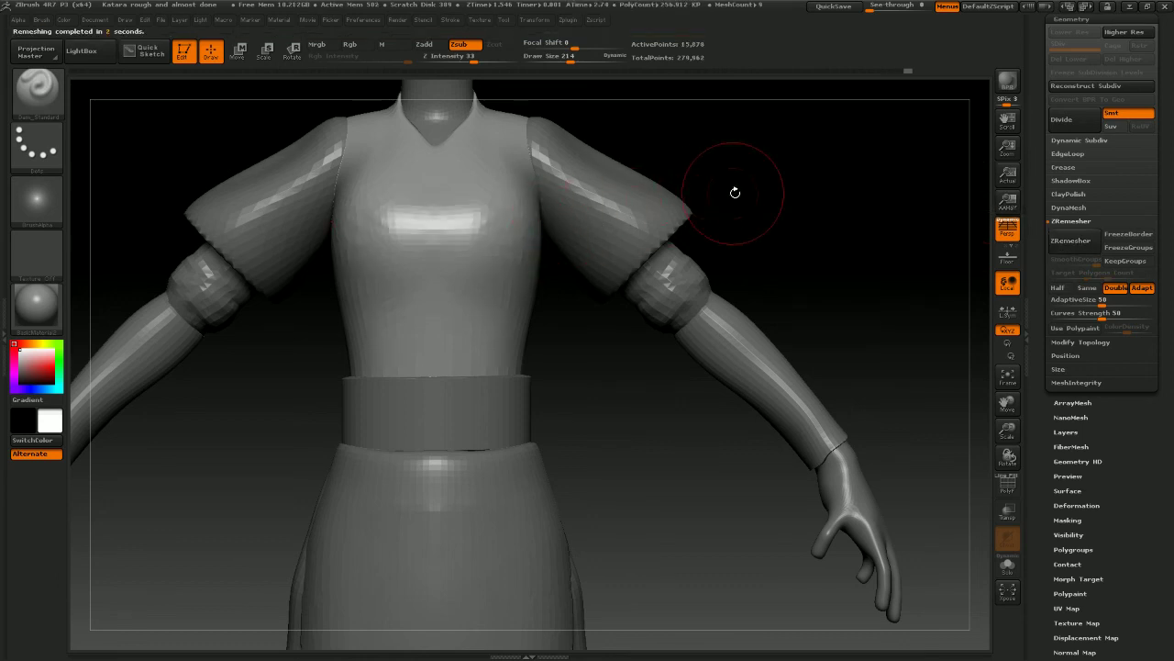
left_click_drag(800, 207, 863, 229)
left_click(1071, 127)
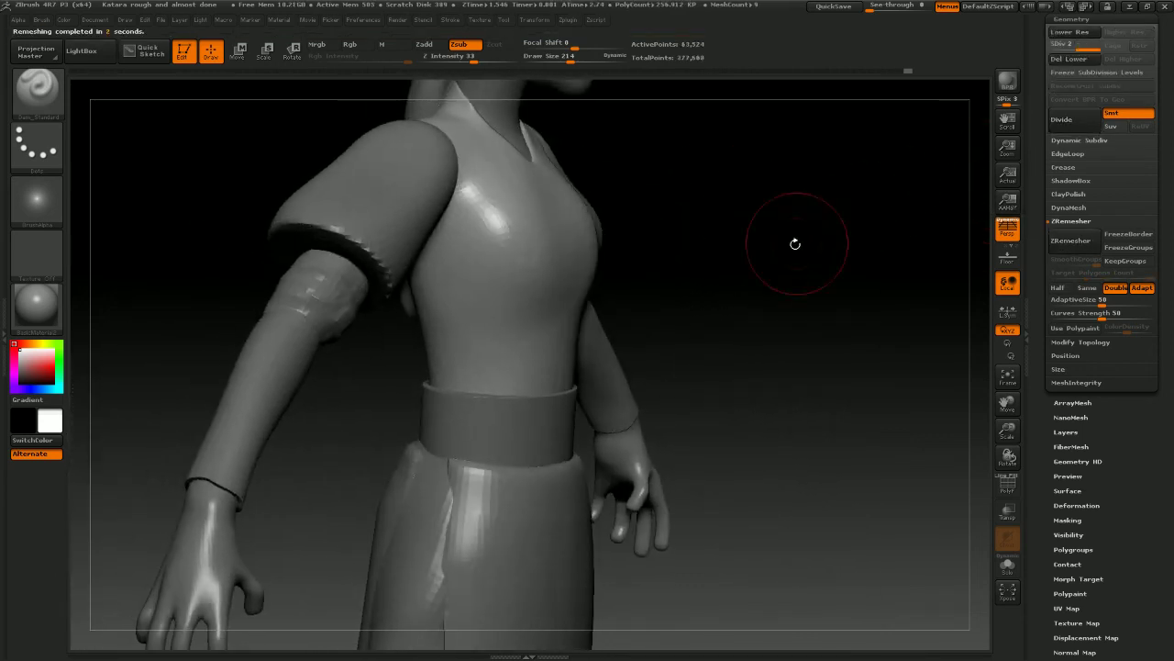
Select the sleeves, remesh them with ZRemesher at double the polygon count, and divide them to subdivision level 2
left_click_drag(796, 243, 749, 227)
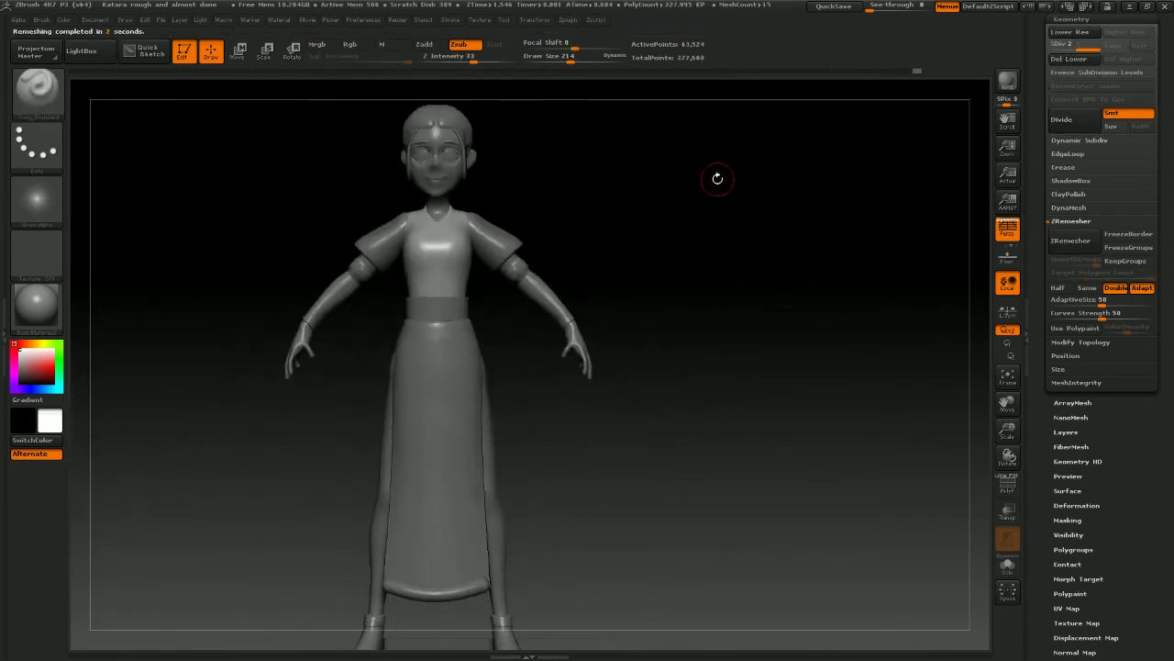
left_click_drag(717, 178, 711, 292)
key("shift+d")
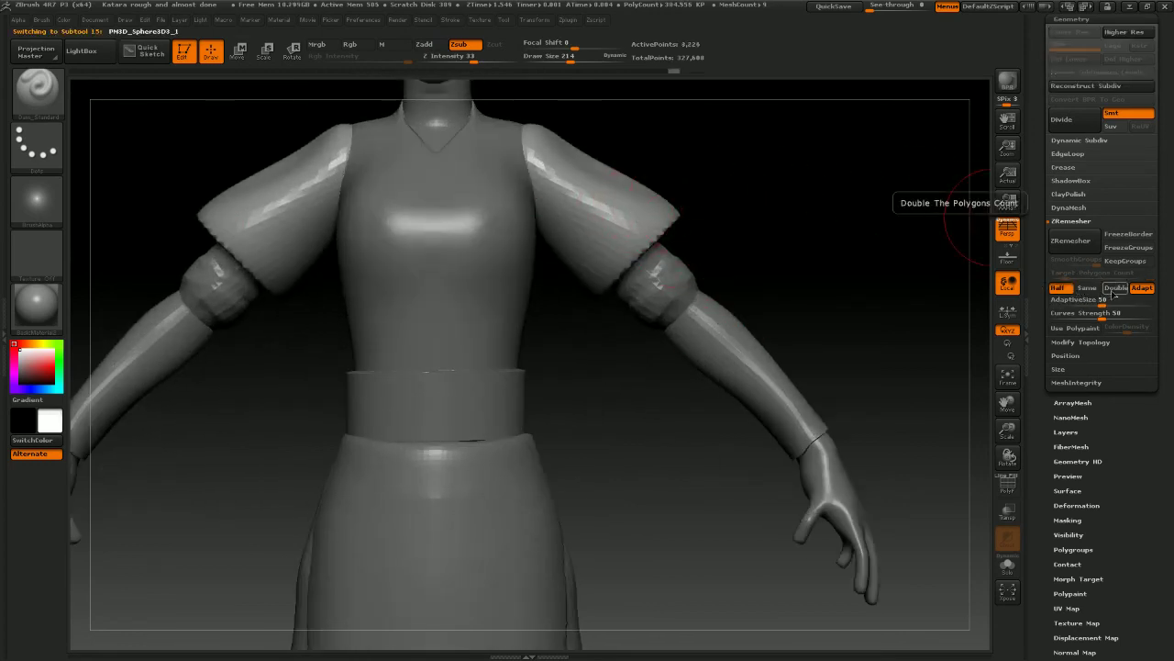
left_click(1115, 288)
left_click(1071, 241)
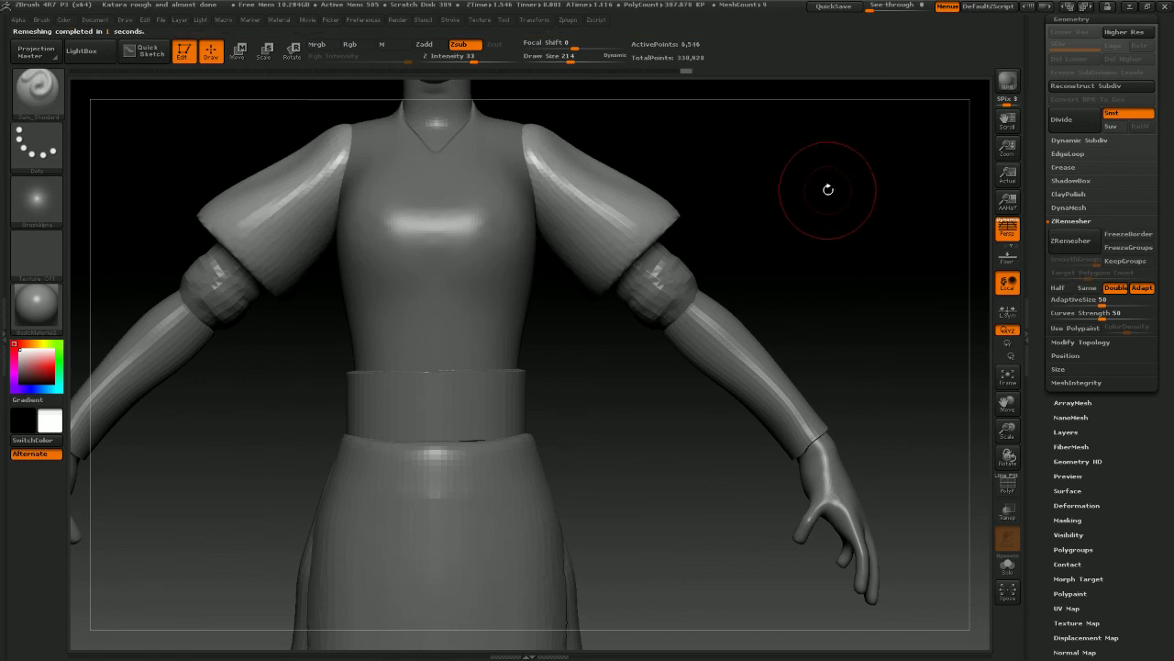
mouse_move(857, 211)
left_mouse_down()
mouse_move(799, 217)
mouse_move(872, 217)
left_mouse_up()
key("b")
key("d")
key("a")
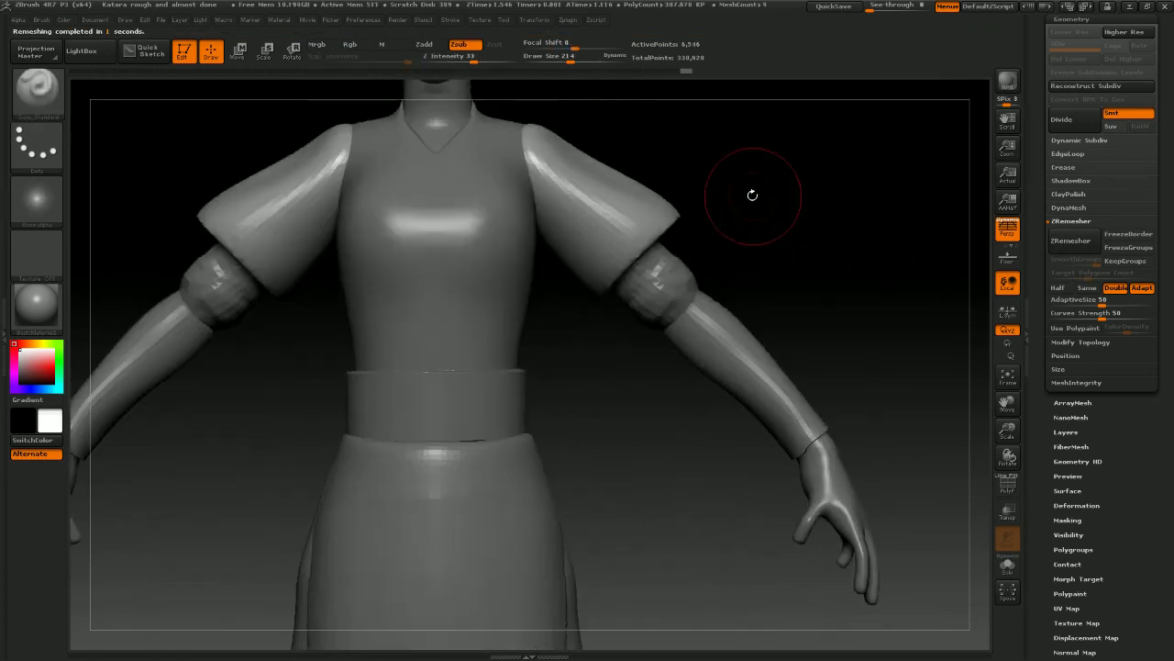
left_click(1084, 124)
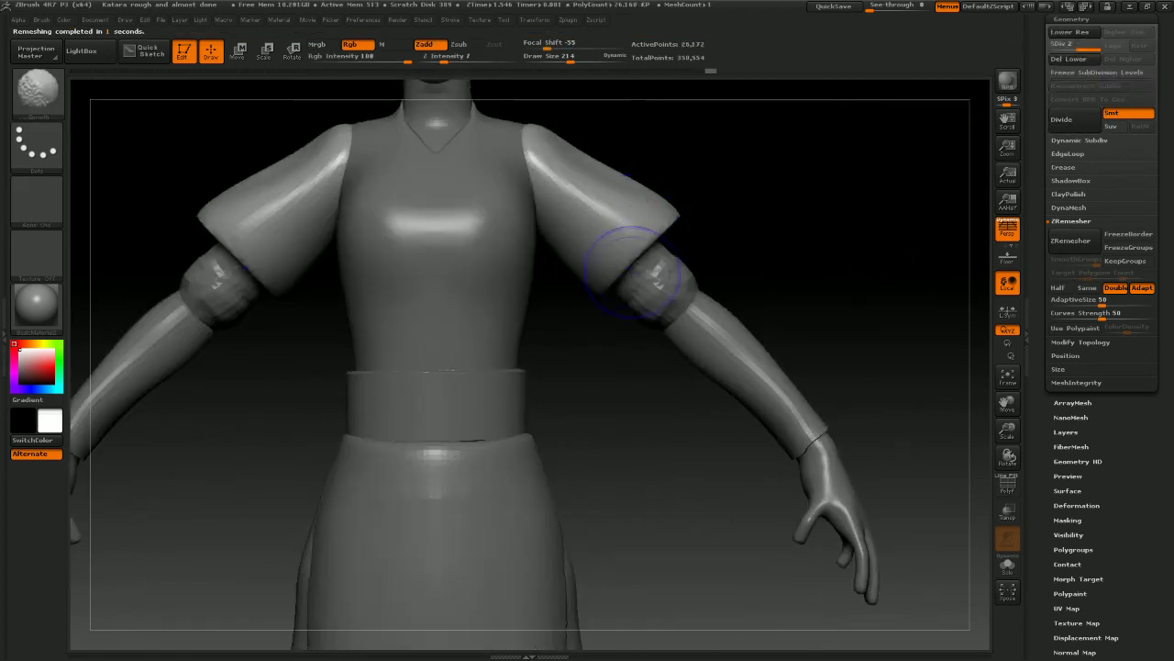
Check the sleeve openings from the side and set the sleeves to subdivision level 1
left_click_drag(752, 251, 677, 247)
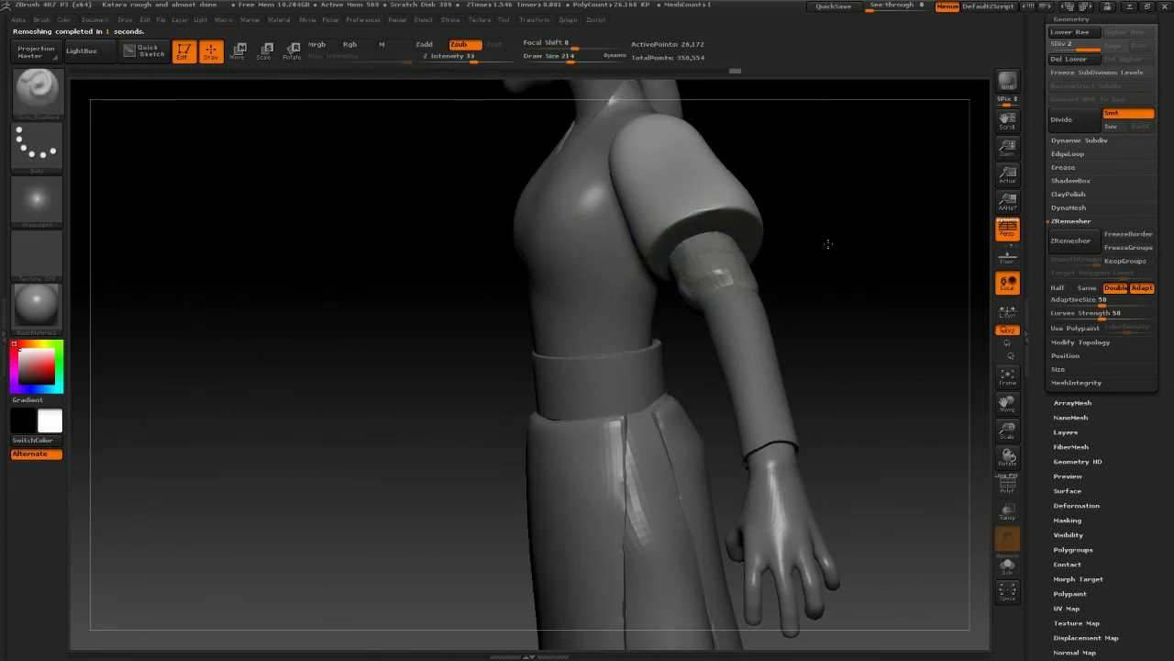
mouse_move(828, 244)
left_mouse_down()
mouse_move(855, 272)
mouse_move(992, 148)
left_mouse_up()
left_click(1061, 48)
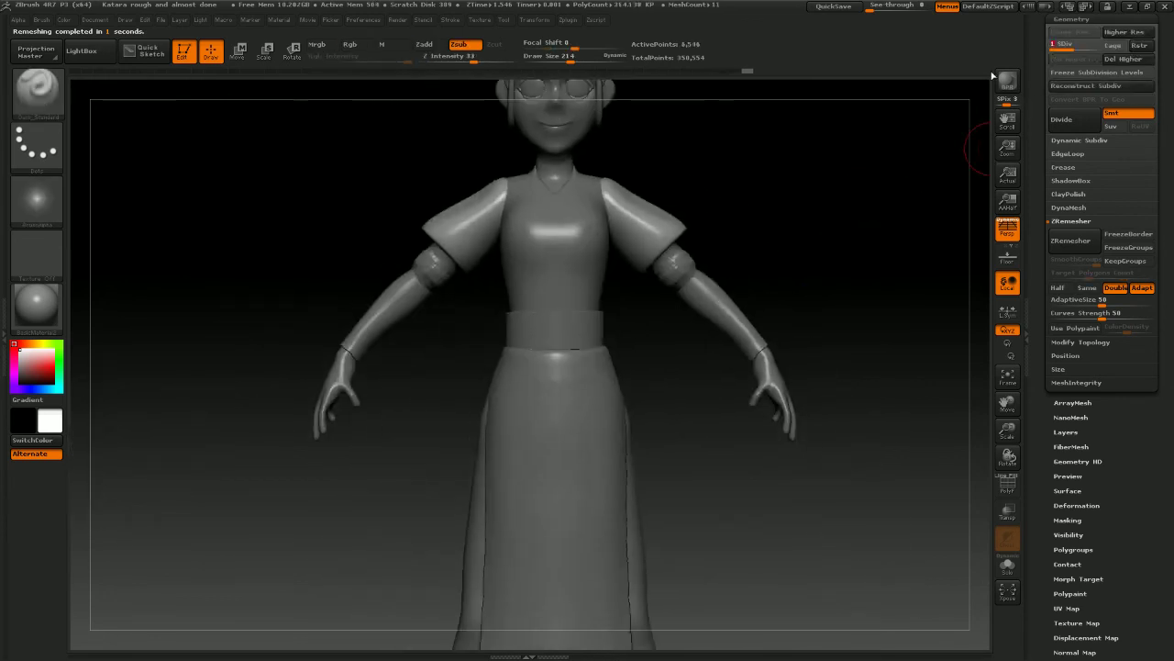
left_click_drag(802, 169, 794, 242, "alt")
key("d")
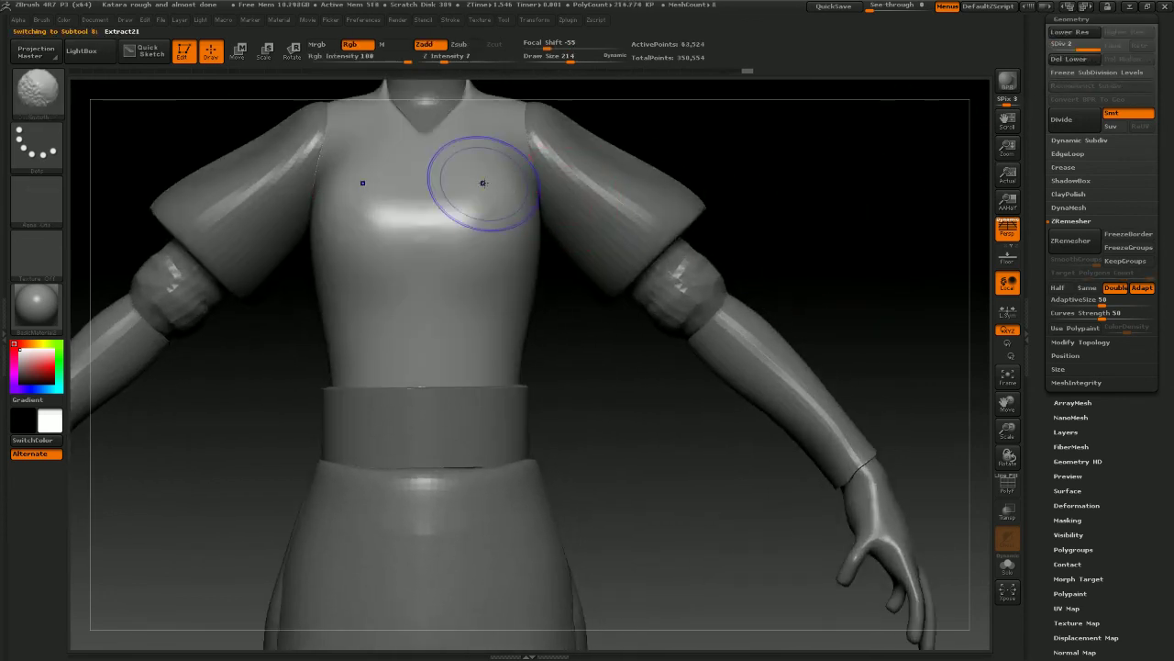
Select the dress top and smooth its chest and lower back with the Smooth brush
key("shift")
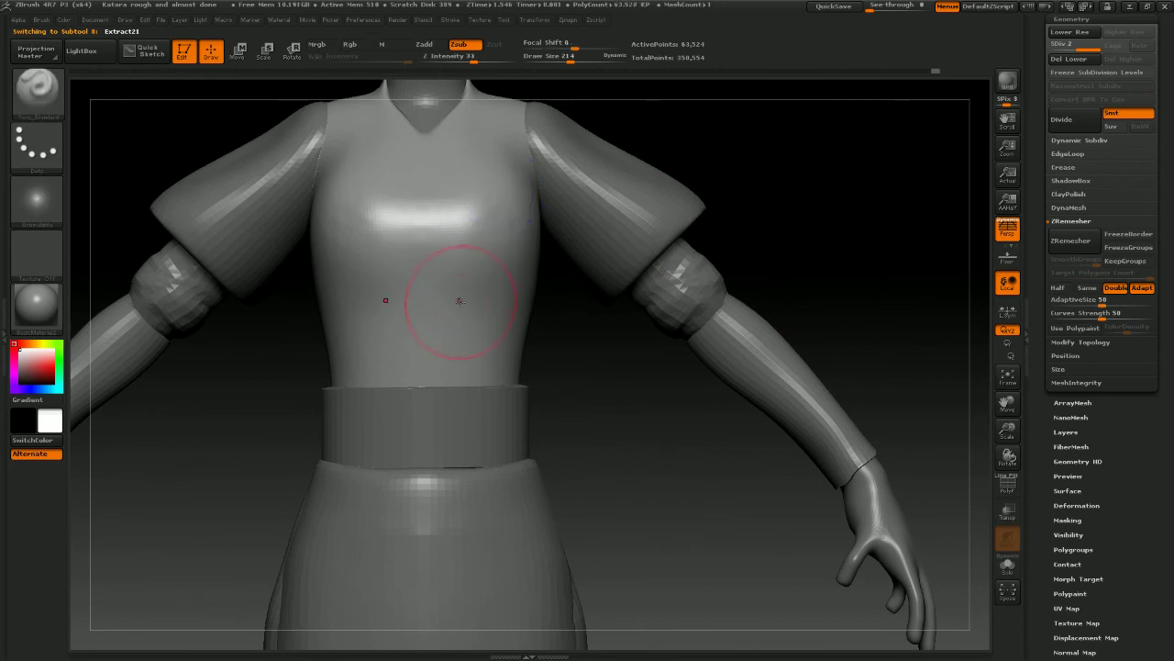
mouse_move(782, 239)
left_mouse_down("alt")
mouse_move(789, 214)
mouse_move(729, 205)
mouse_move(823, 218)
mouse_move(798, 224)
left_mouse_up("alt")
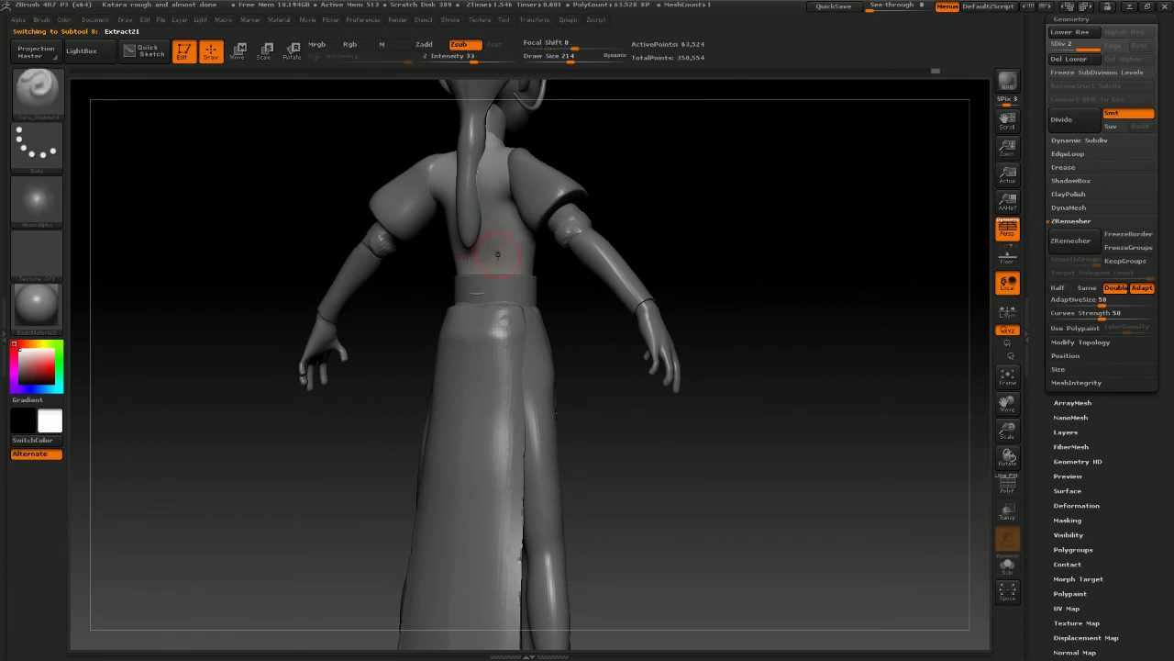
left_click_drag(624, 222, 689, 245)
key("shift")
left_click_drag(731, 296, 745, 430, "alt")
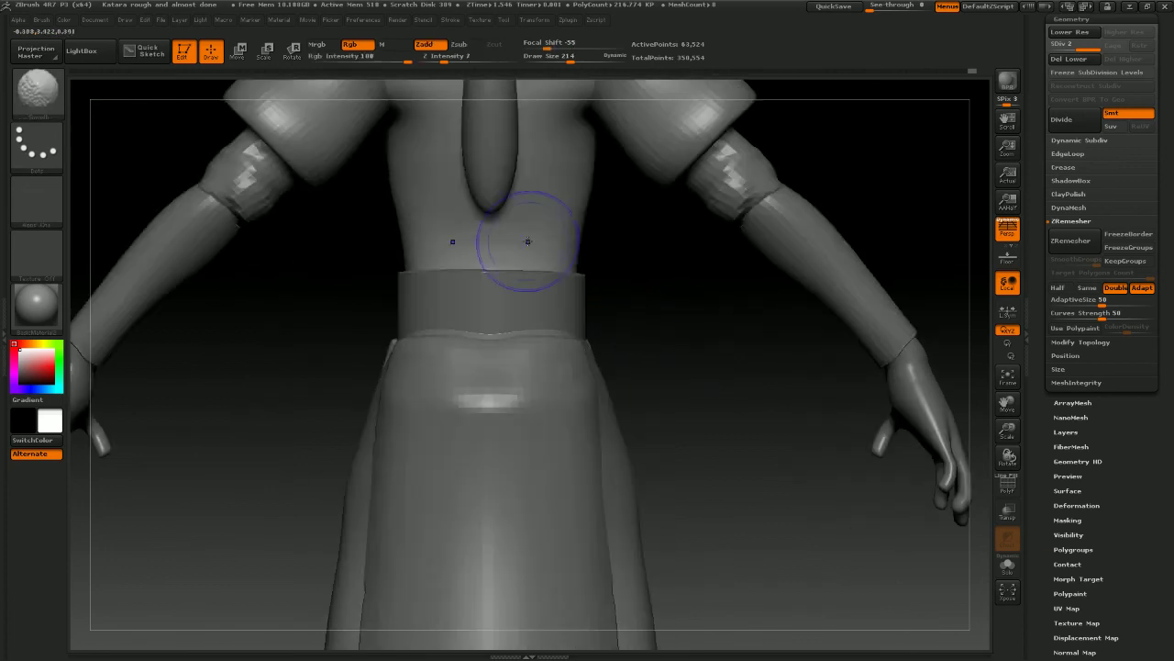
left_click_drag(675, 368, 846, 361, "alt")
mouse_move(674, 336)
left_mouse_down()
mouse_move(622, 345)
mouse_move(630, 358)
mouse_move(533, 349)
left_mouse_up()
left_click(559, 349, "alt")
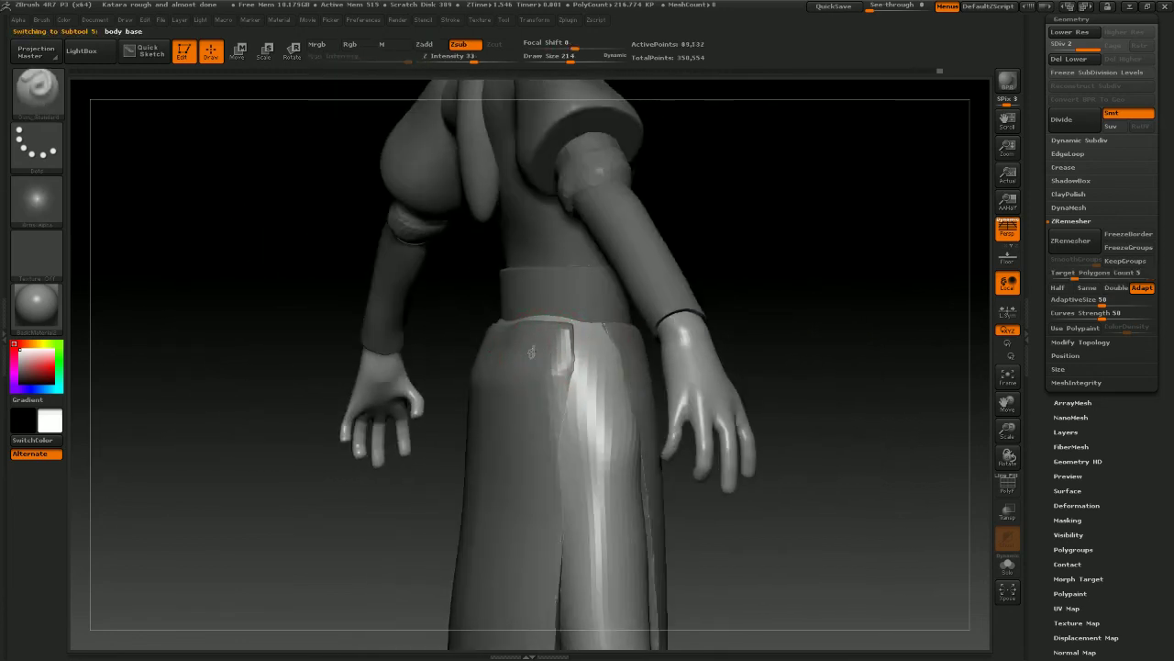
left_click_drag(712, 308, 784, 325)
left_click_drag(835, 268, 721, 296)
Delete the dress top's lower subdivision level and draw a CurveStrapSnap strap diagonally across the chest from the waist to the neckline
left_click(500, 272, "alt")
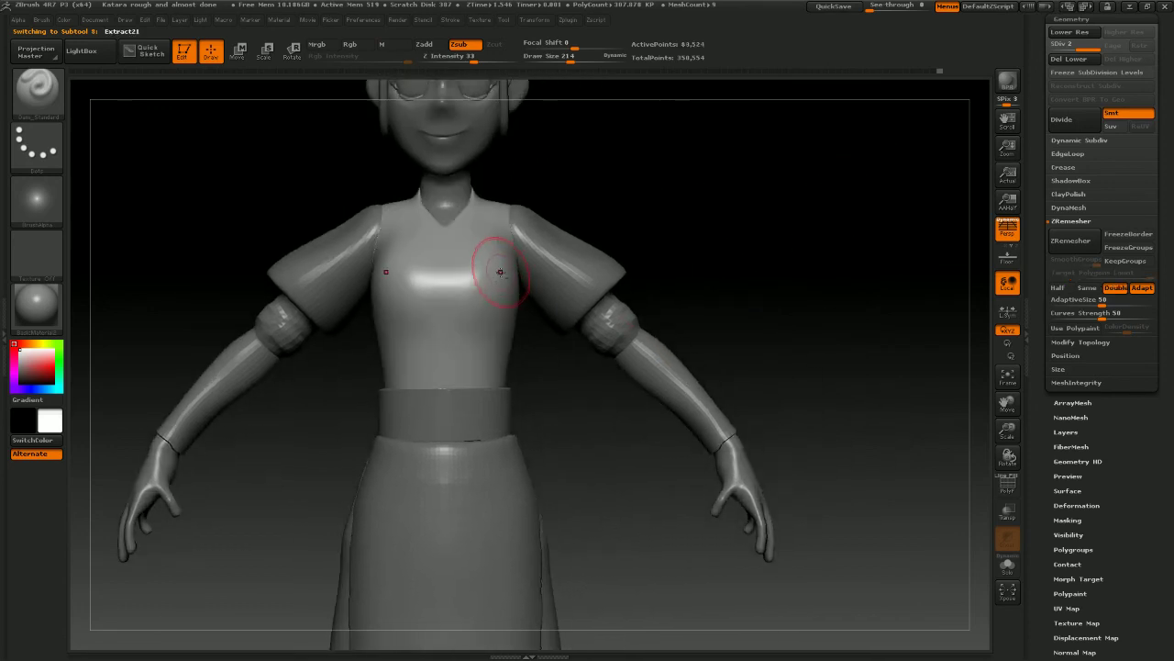
left_click(55, 85)
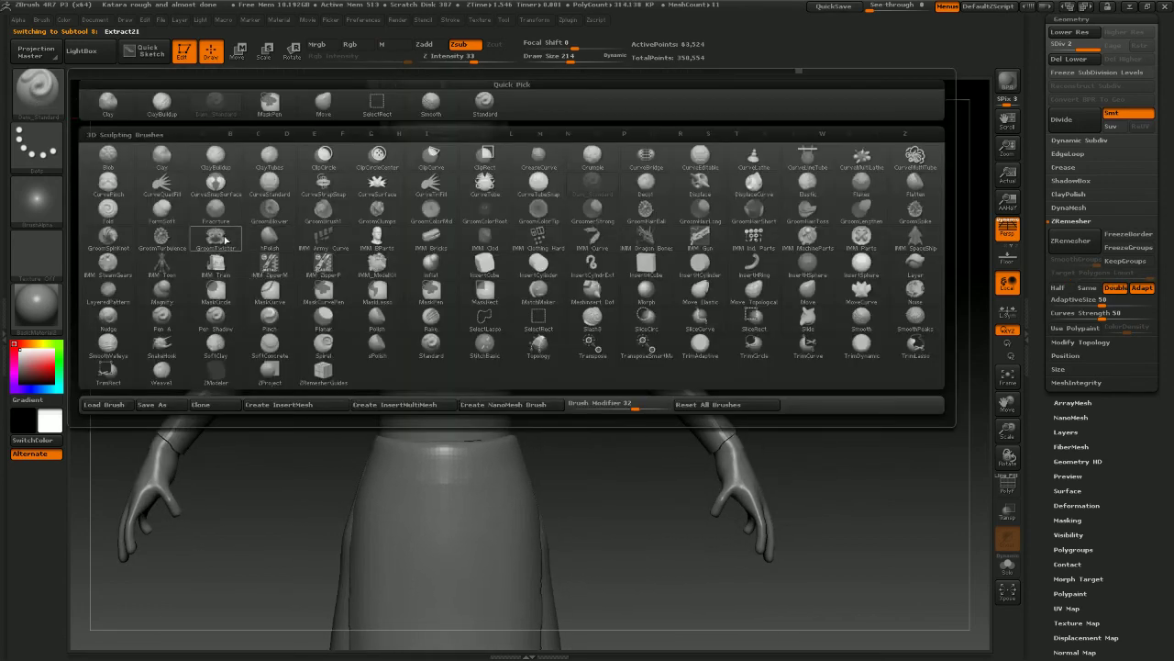
left_click(339, 197)
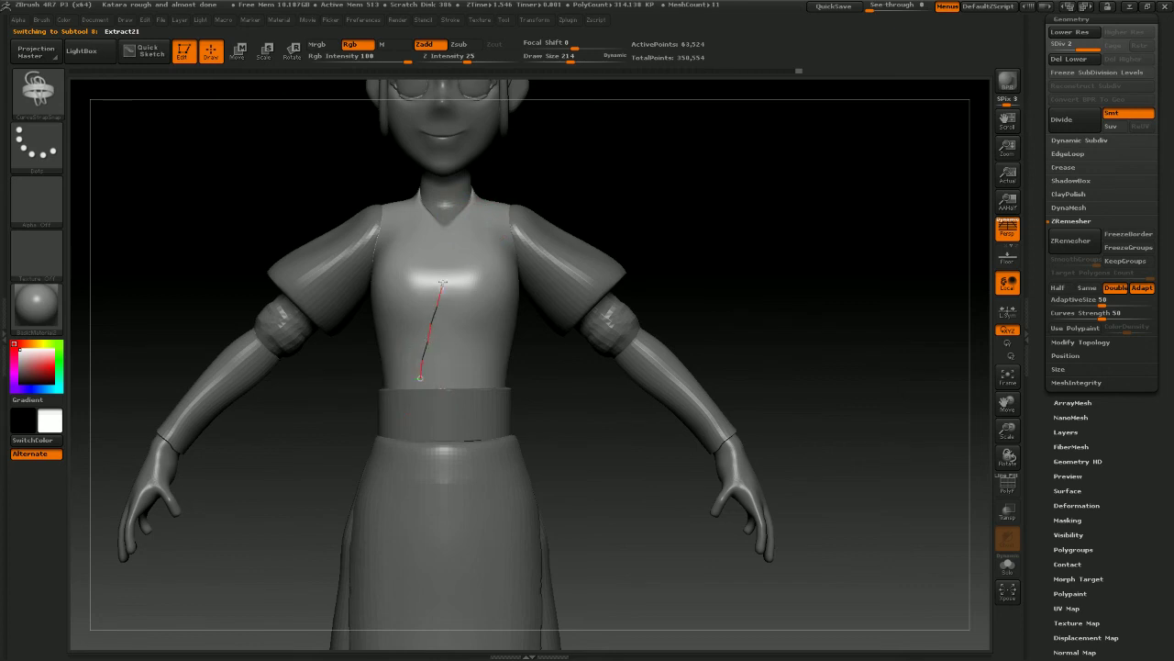
left_click_drag(477, 214, 481, 209)
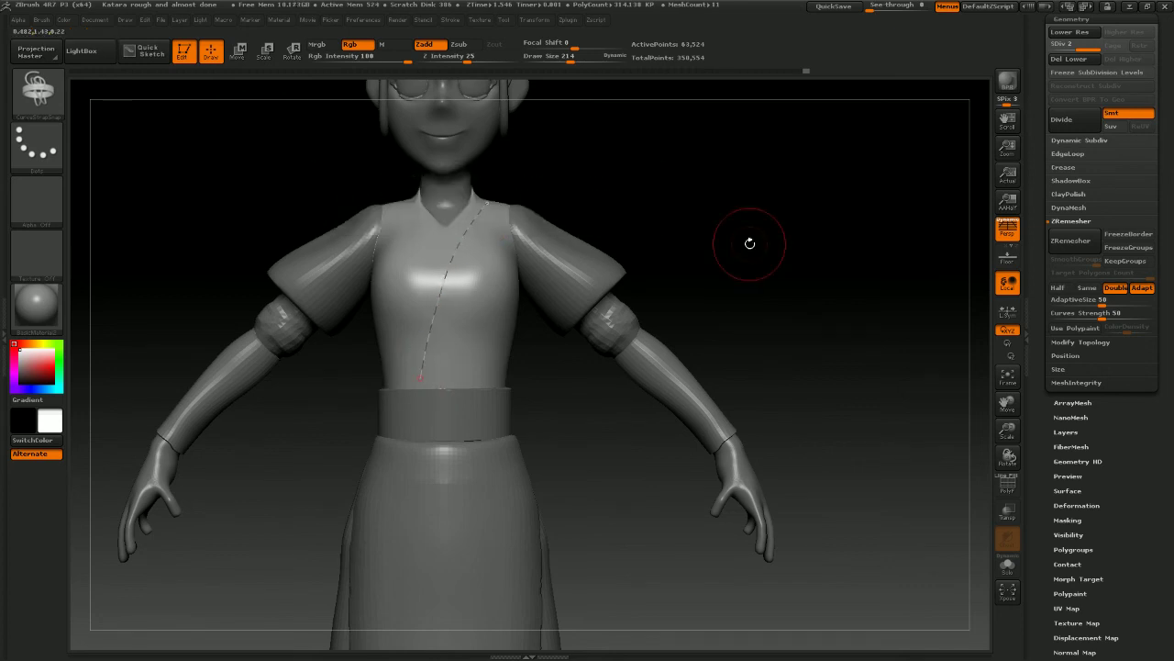
mouse_move(749, 243)
left_mouse_down()
mouse_move(747, 267)
mouse_move(746, 244)
left_mouse_up()
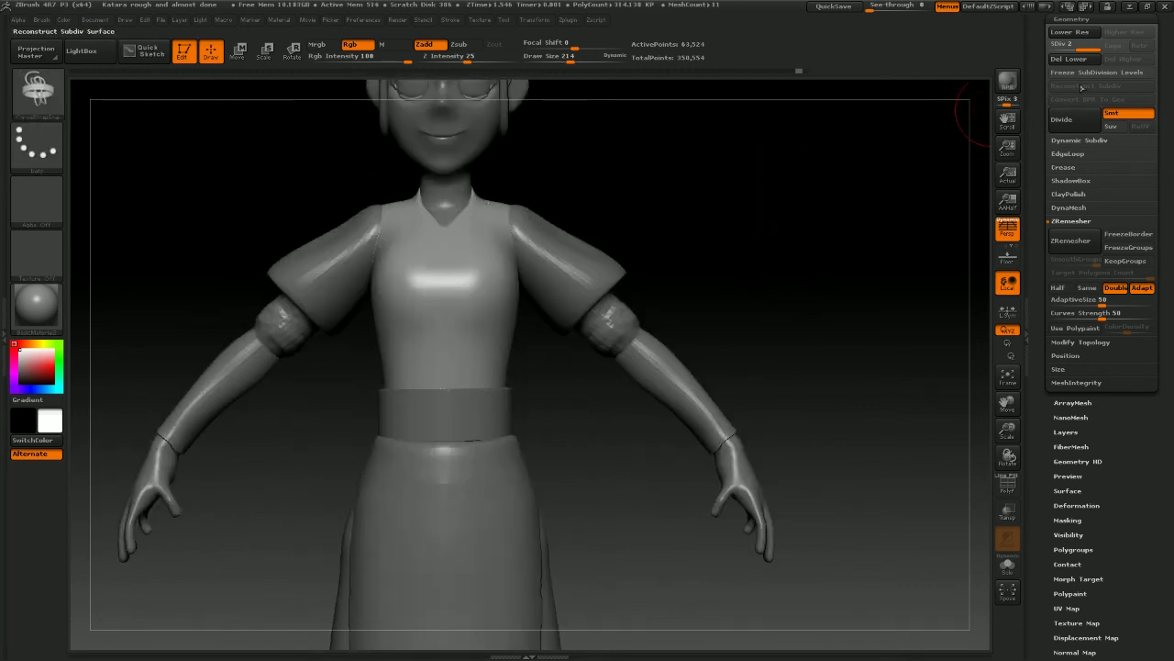
left_click(1075, 58)
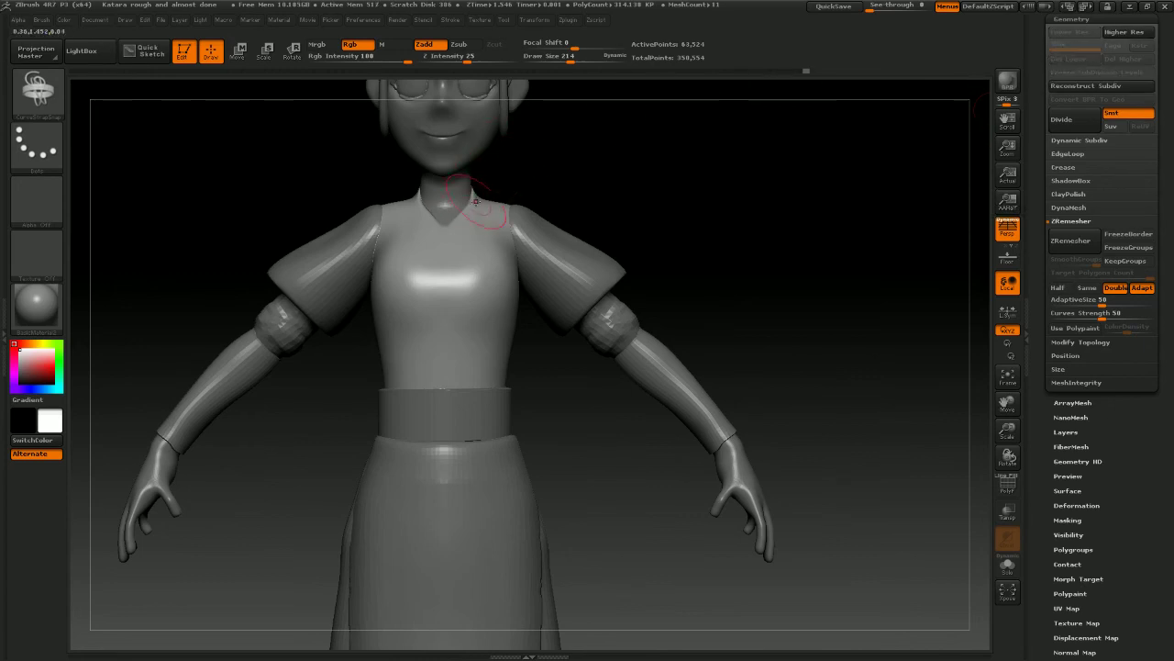
left_click_drag(476, 202, 478, 200)
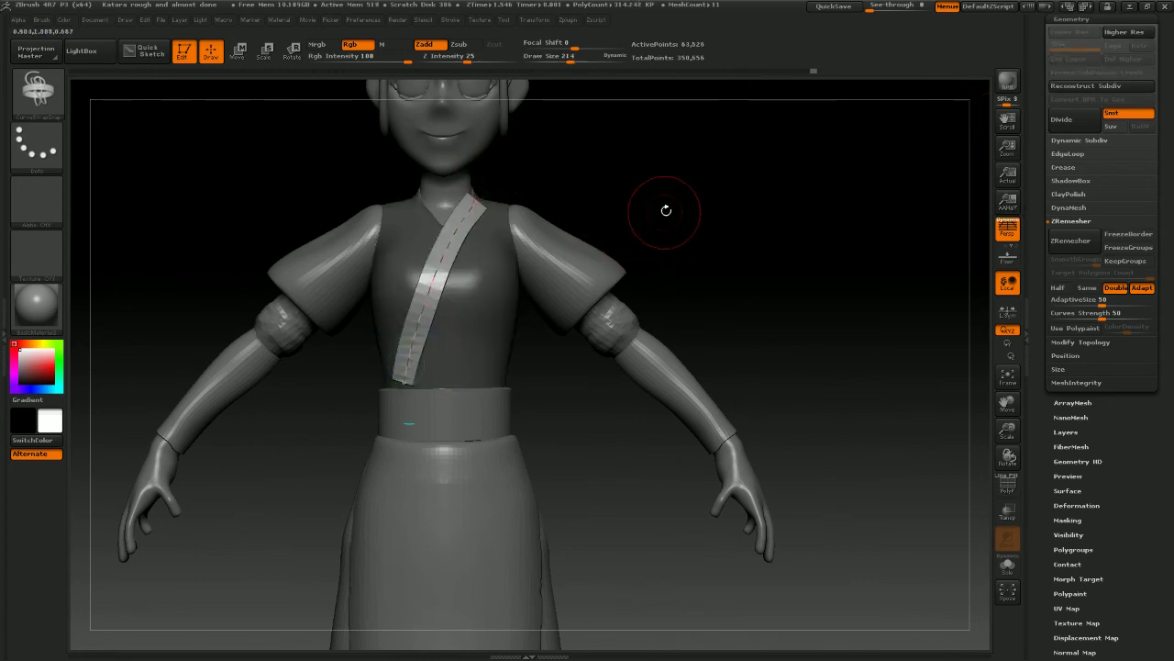
Set the draw size to 97 and rebuild the diagonal chest strap at that width
mouse_move(666, 210)
left_mouse_down()
mouse_move(728, 186)
mouse_move(703, 244)
mouse_move(708, 210)
mouse_move(743, 192)
mouse_move(680, 271)
mouse_move(510, 167)
left_mouse_up()
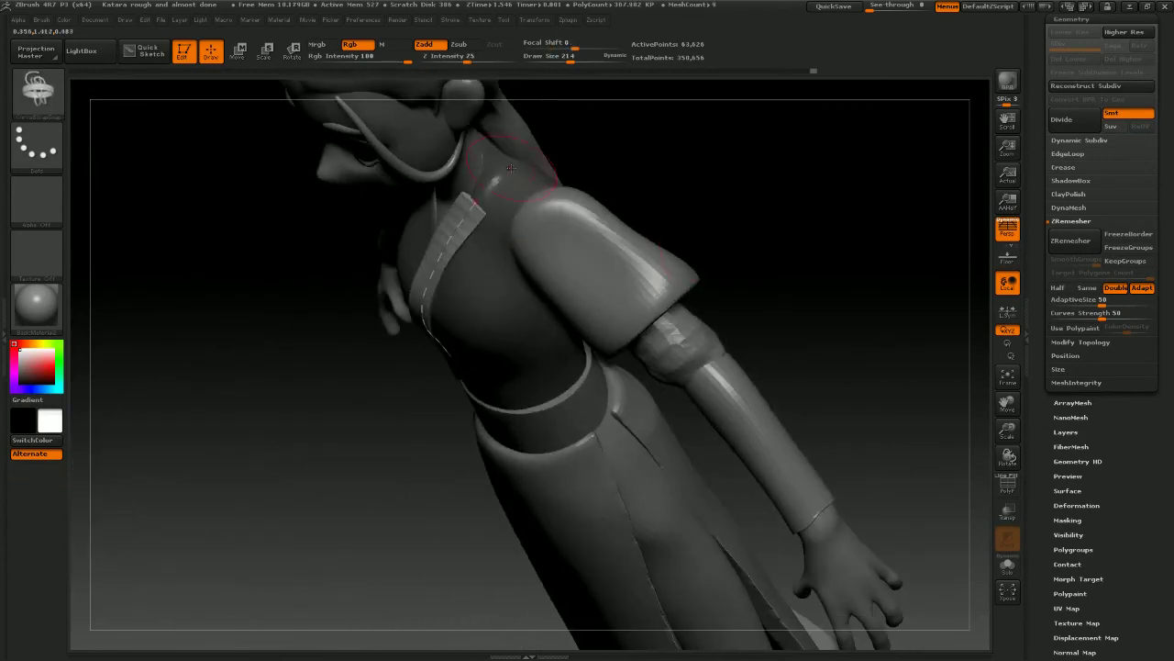
left_click_drag(576, 143, 669, 120)
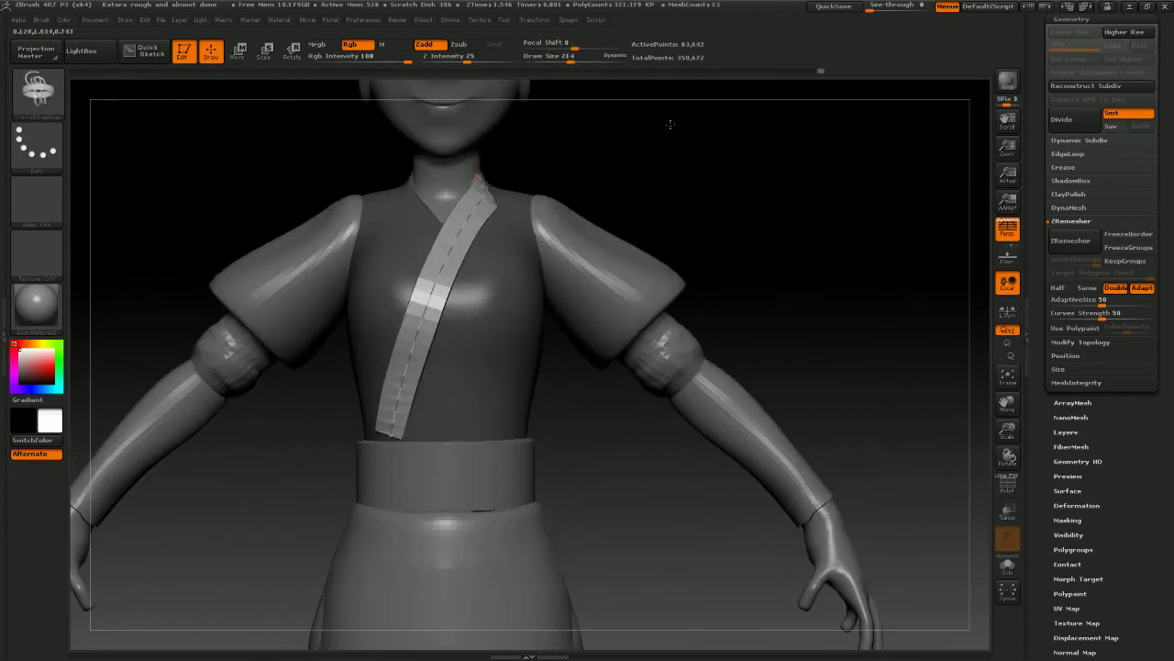
key("space")
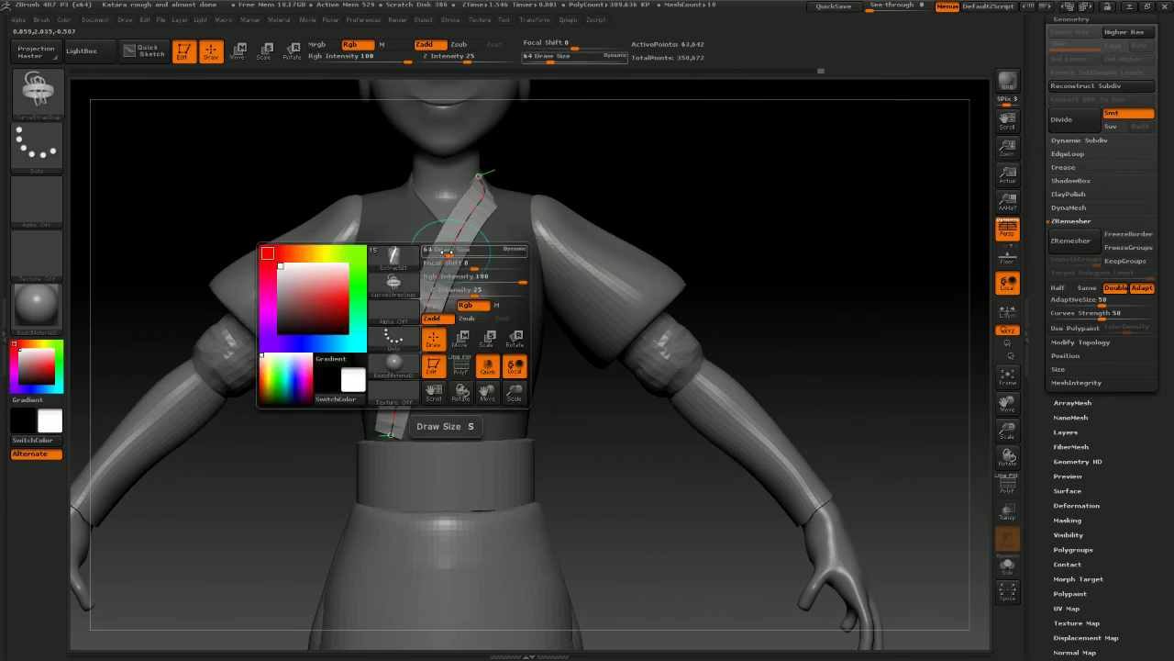
left_click_drag(452, 253, 457, 253)
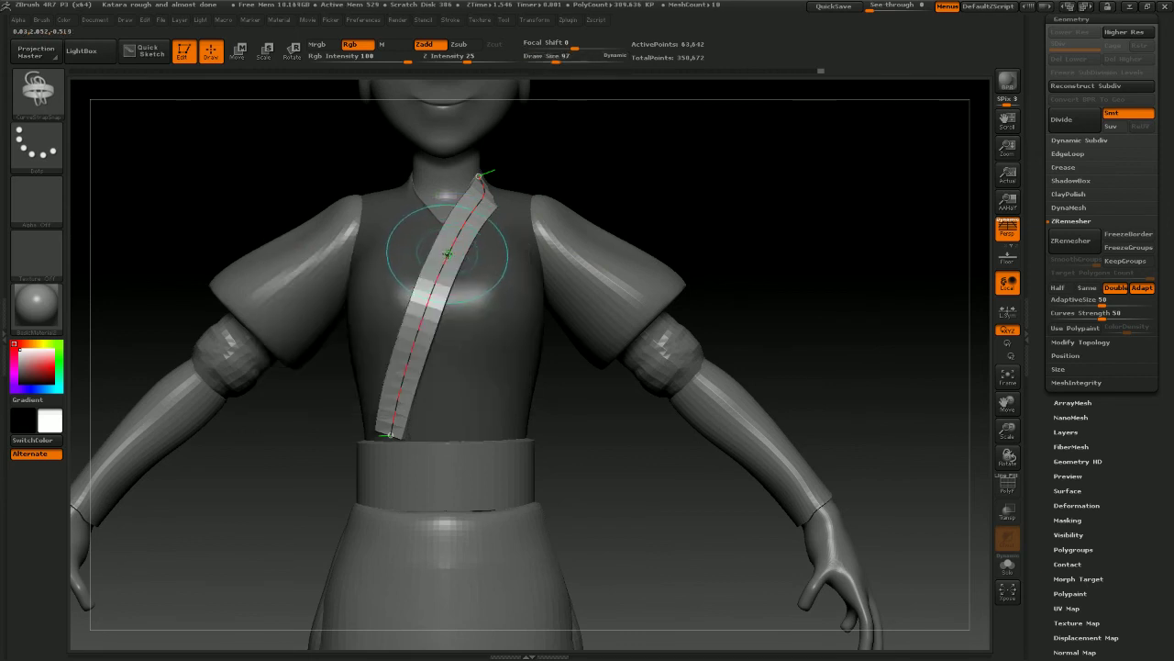
key("space")
mouse_move(653, 224)
left_mouse_down()
mouse_move(739, 249)
mouse_move(764, 244)
mouse_move(659, 244)
mouse_move(650, 229)
mouse_move(742, 240)
mouse_move(699, 212)
mouse_move(697, 175)
mouse_move(687, 236)
mouse_move(636, 280)
mouse_move(686, 260)
left_mouse_up()
left_click(429, 286)
key("space")
Try to extend the chest strap's upper end over the shoulder toward the back of the neck
left_click(465, 236)
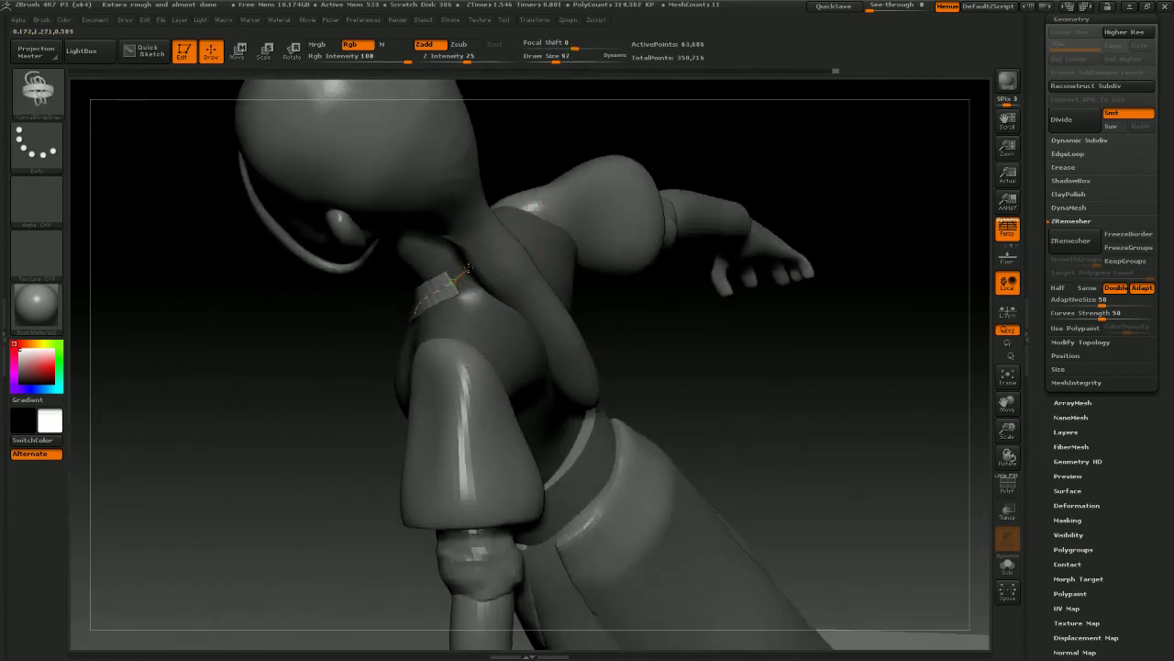
left_click_drag(483, 240, 492, 226)
mouse_move(573, 131)
left_mouse_down()
mouse_move(624, 257)
mouse_move(606, 210)
left_mouse_up()
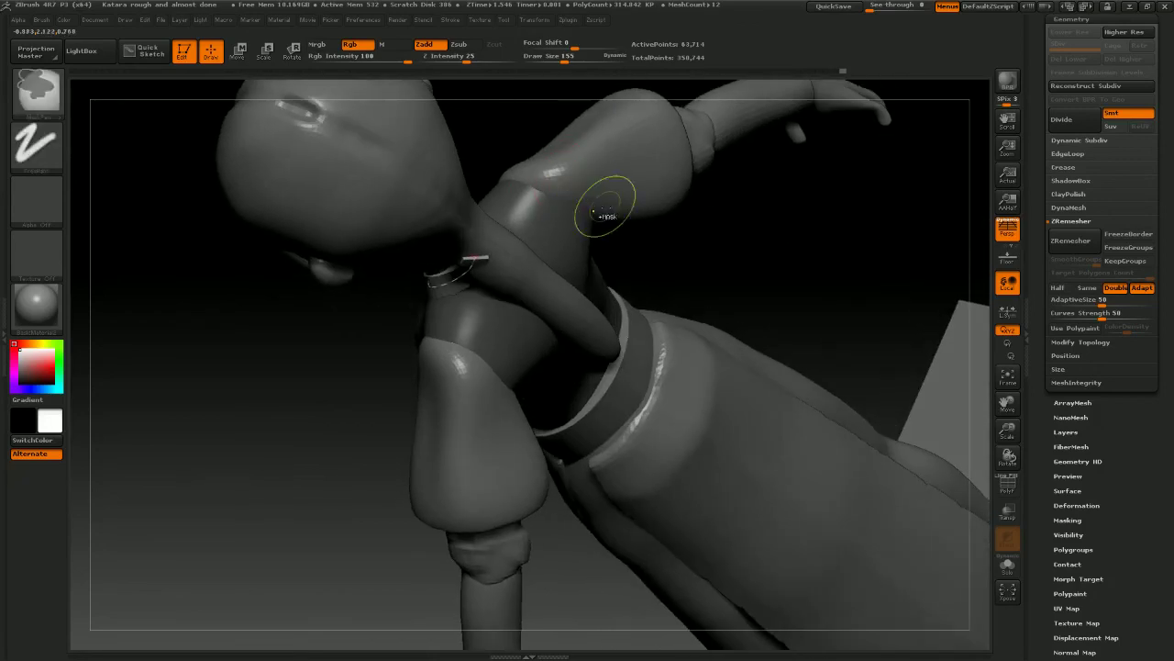
mouse_move(734, 244)
left_mouse_down()
mouse_move(768, 210)
mouse_move(776, 179)
left_mouse_up()
left_click_drag(773, 220, 782, 280)
left_click_drag(562, 429, 615, 428)
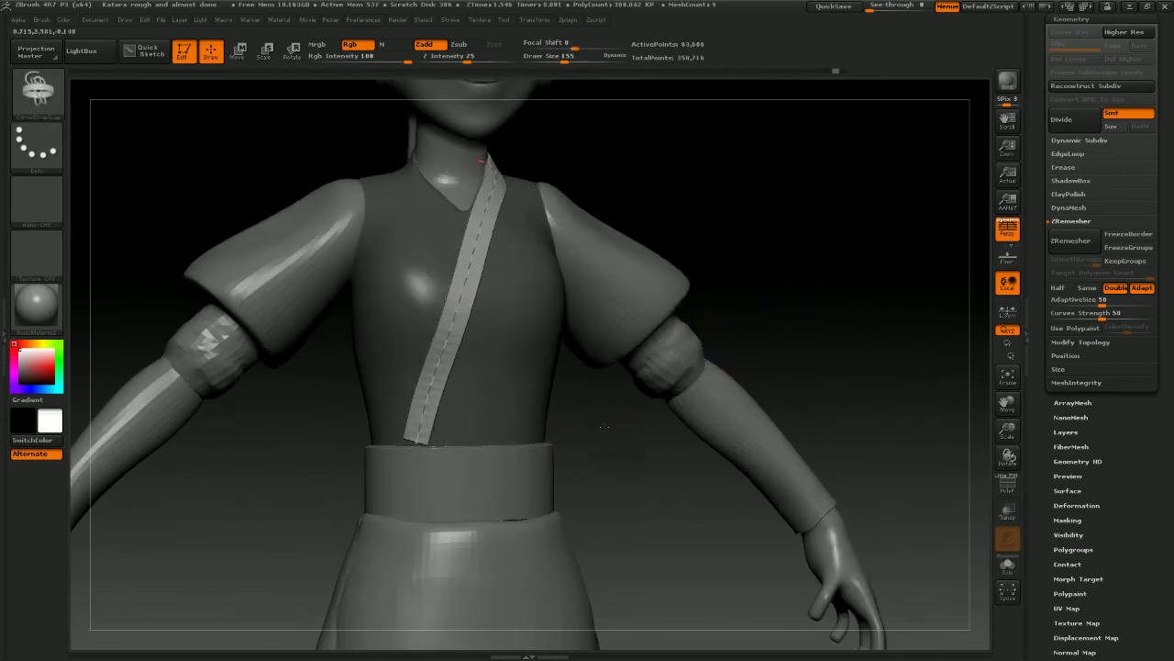
left_click(589, 269)
left_click_drag(780, 233, 642, 211)
left_click_drag(770, 208, 723, 212, "shift")
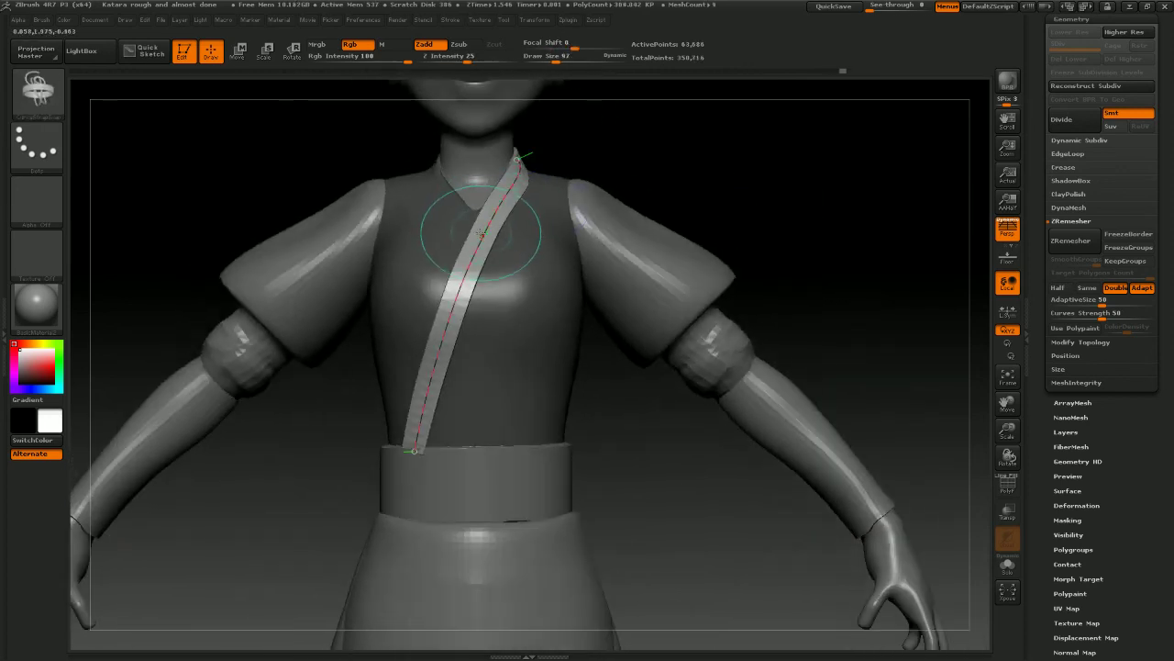
key("shift")
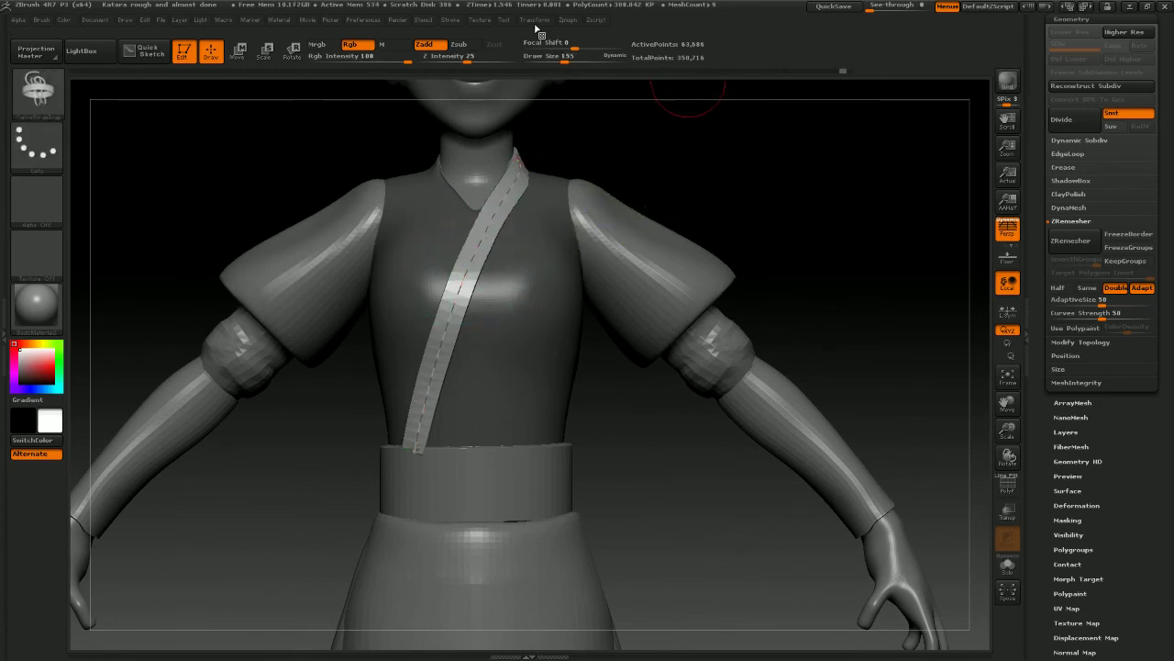
left_click(504, 20)
left_click(449, 21)
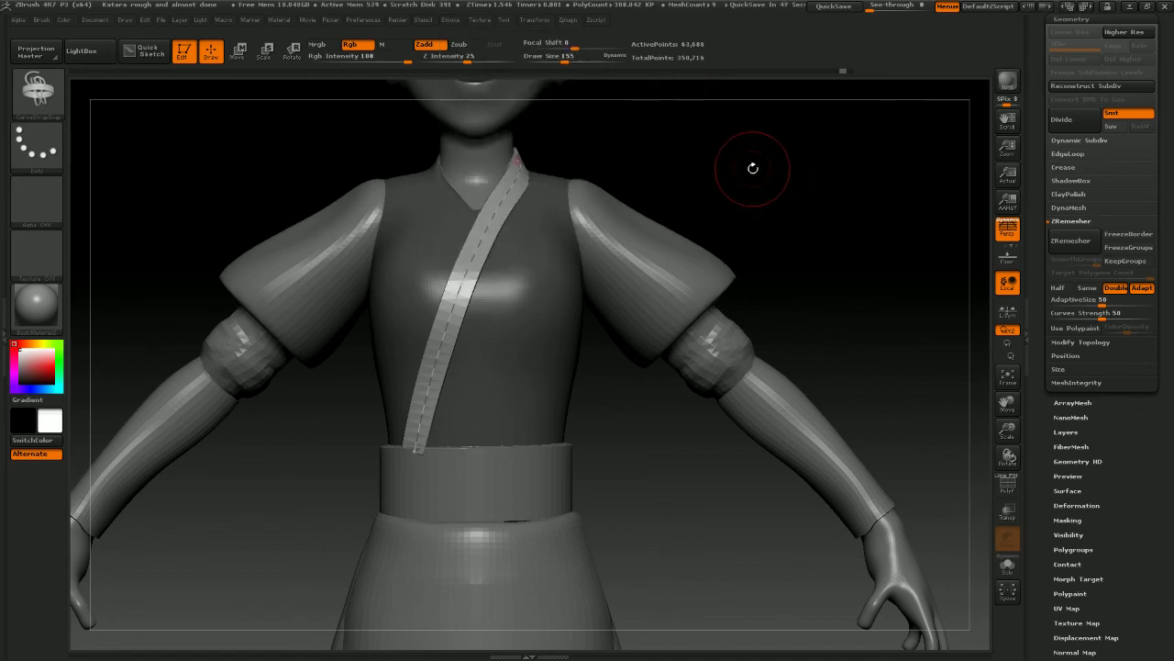
Find the hair in the subtool list and hide it so the back of the neck is clear
mouse_move(768, 195)
left_mouse_down()
mouse_move(587, 239)
mouse_move(771, 248)
mouse_move(942, 159)
left_mouse_up()
scroll(1172, 164, "down", 1)
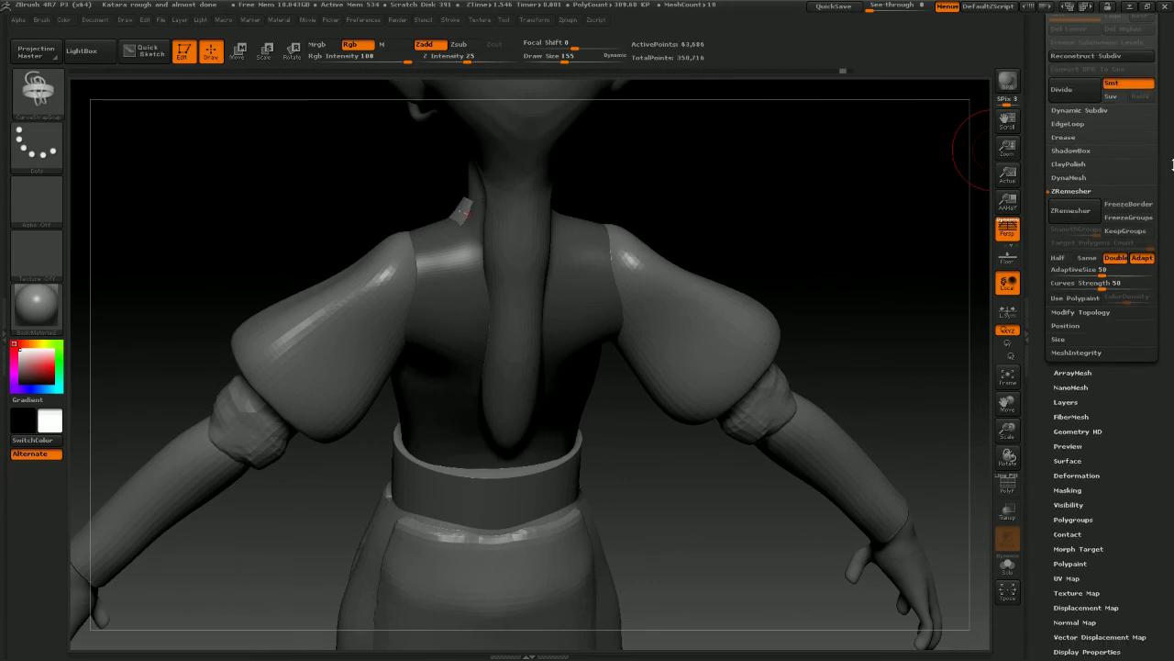
left_click_drag(1108, 118, 1111, 203)
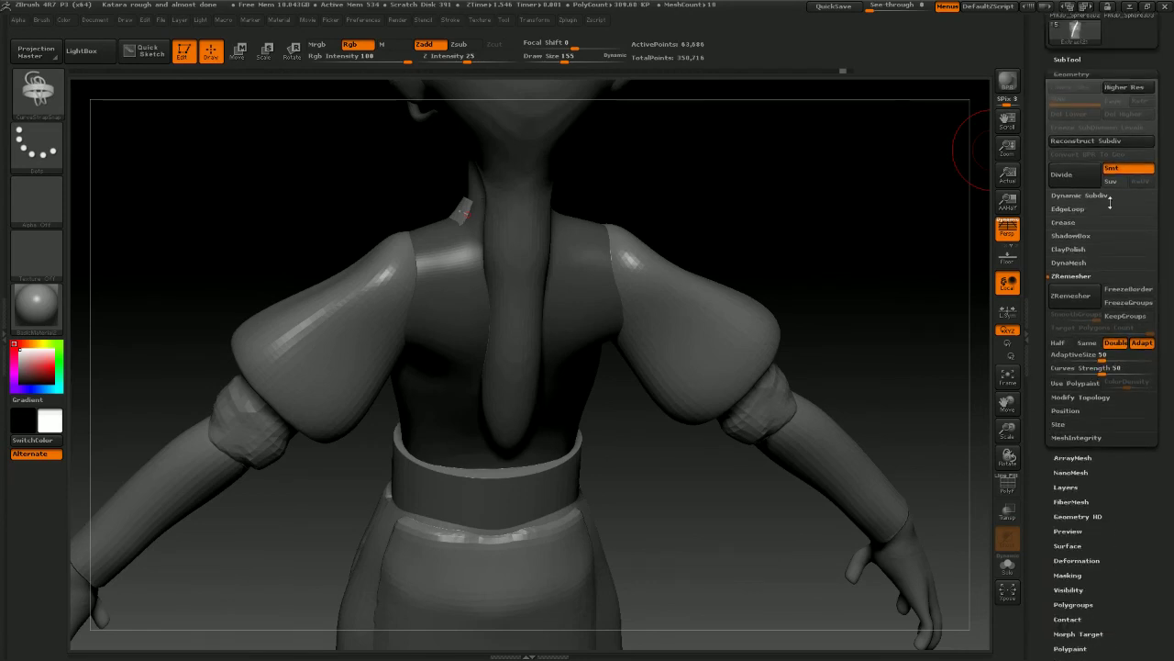
left_click(1072, 58)
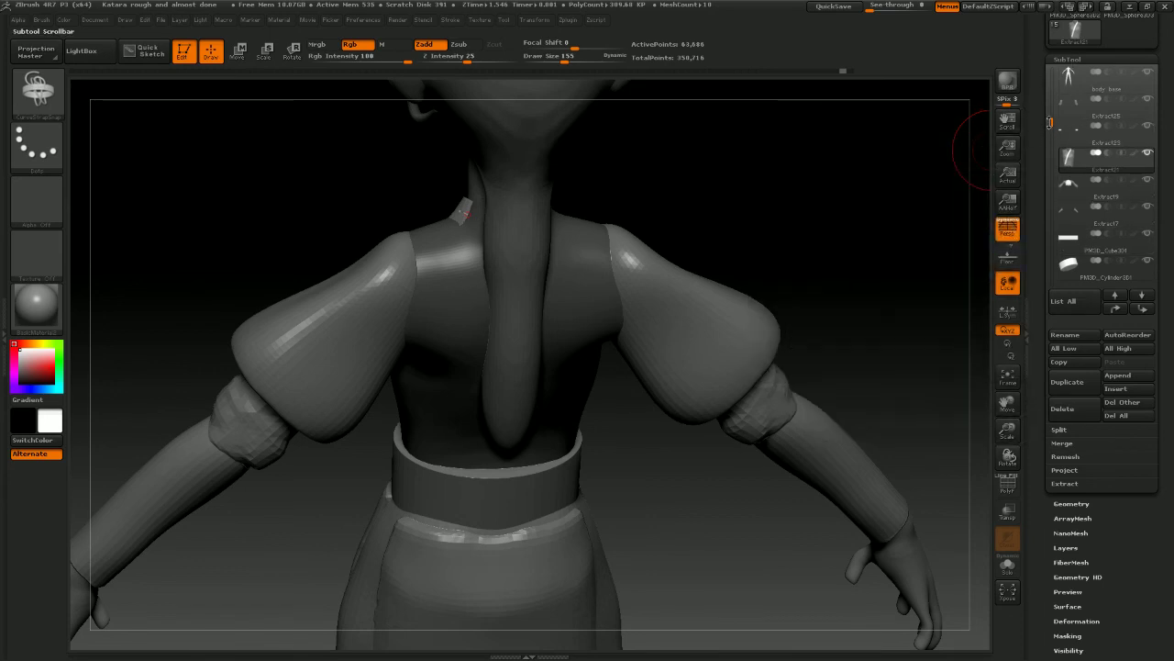
left_click_drag(1051, 126, 1052, 65)
left_click(1148, 100)
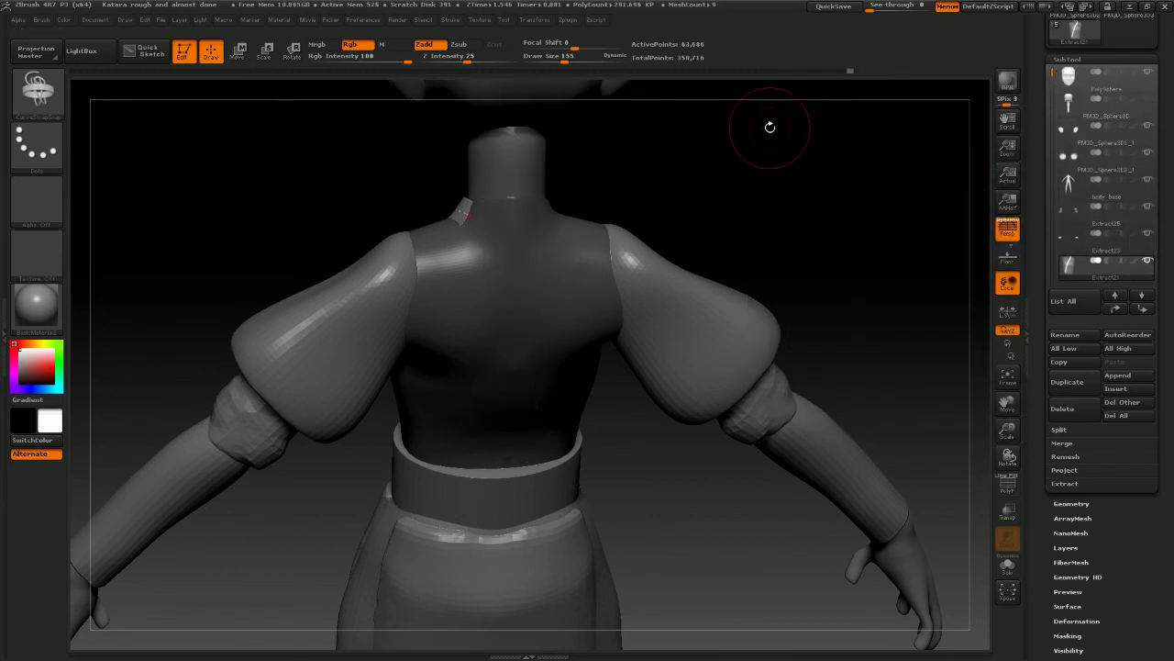
Extend the strap's upper end across the back of the neck
left_click_drag(771, 126, 734, 171)
right_click_drag(521, 231, 587, 225)
key("[")
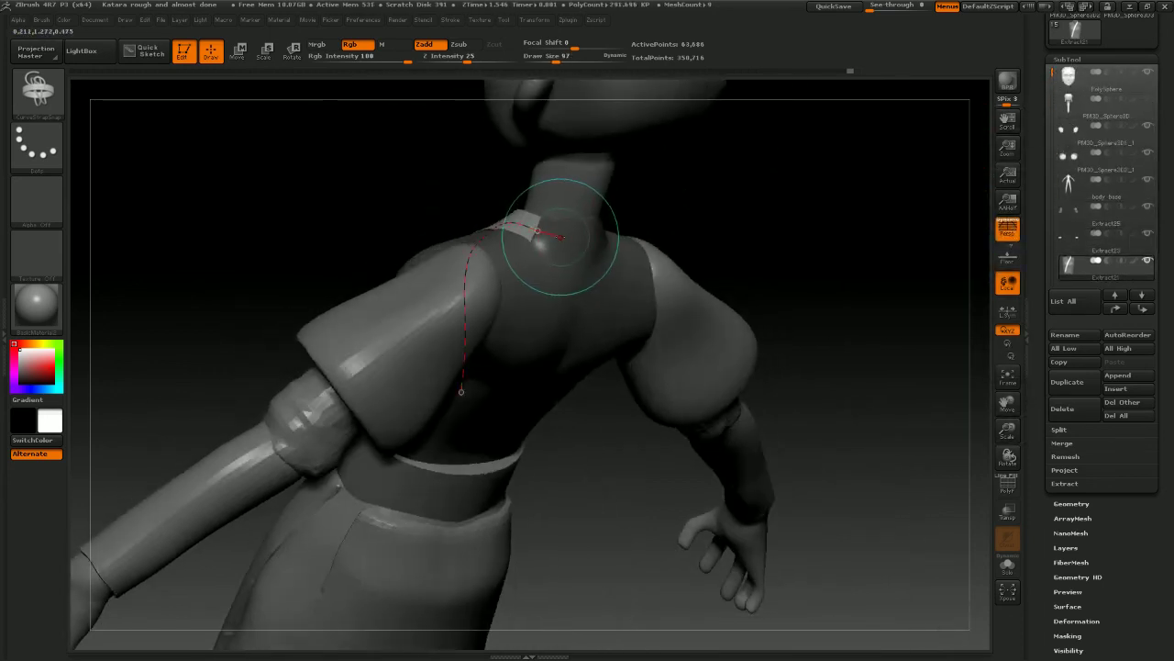
left_click_drag(572, 238, 578, 239)
left_click_drag(725, 220, 597, 224)
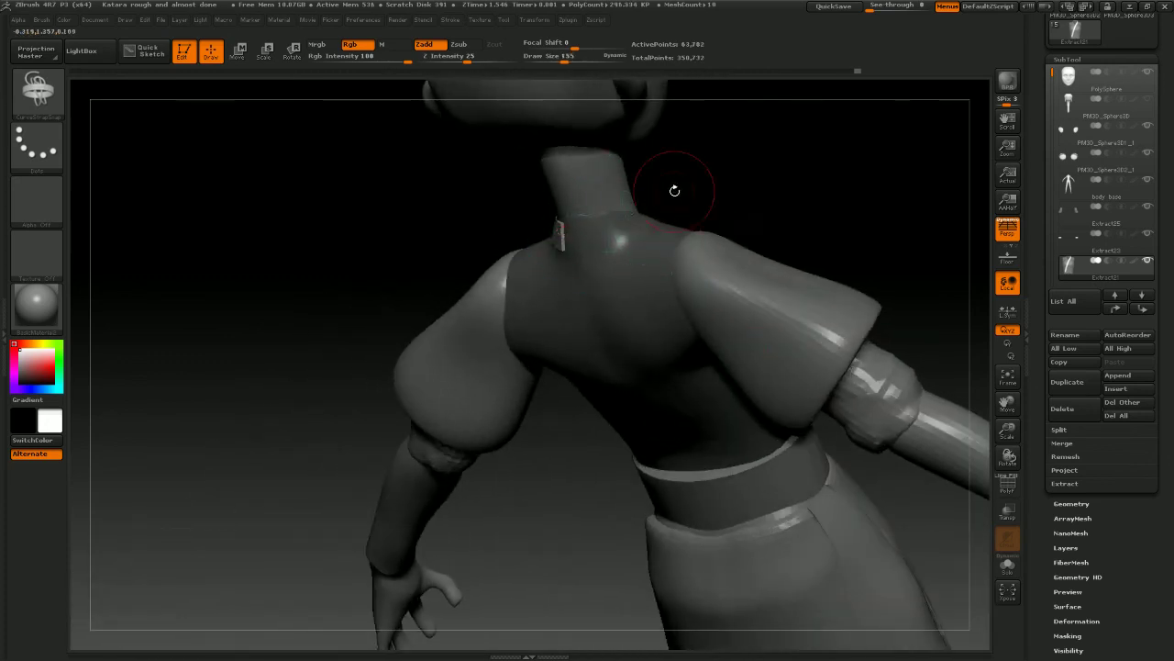
Continue the strap around the neck and over the opposite shoulder to the front neckline
mouse_move(674, 189)
left_mouse_down()
mouse_move(686, 178)
mouse_move(634, 227)
left_mouse_up()
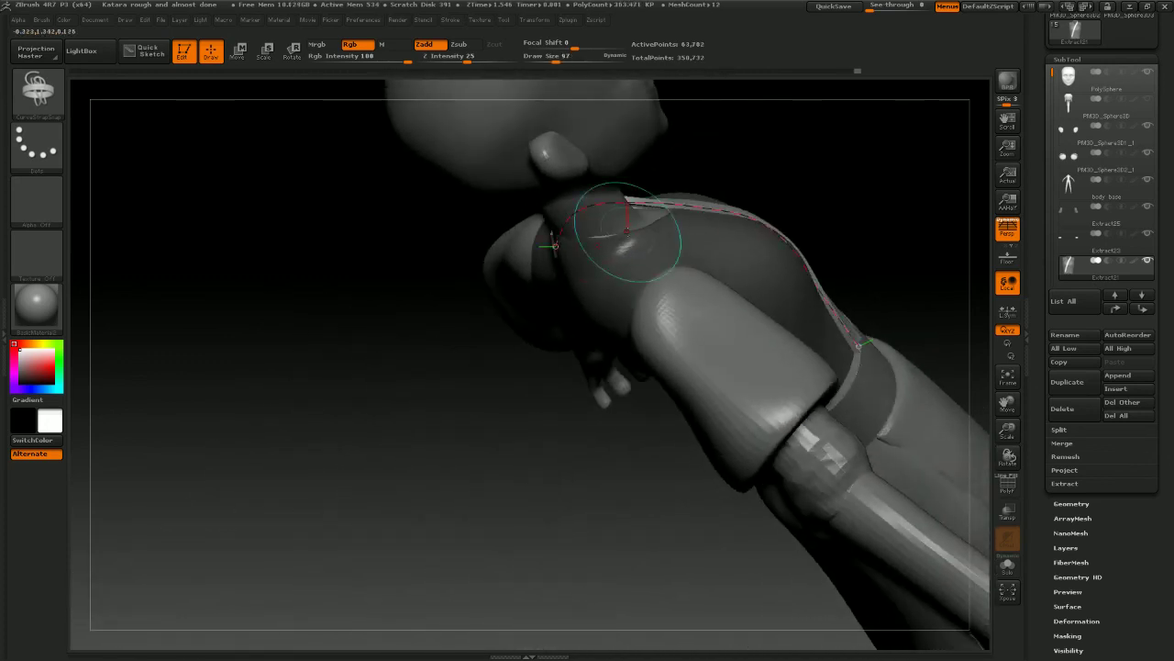
left_click_drag(565, 249, 651, 235)
left_click_drag(836, 166, 778, 160)
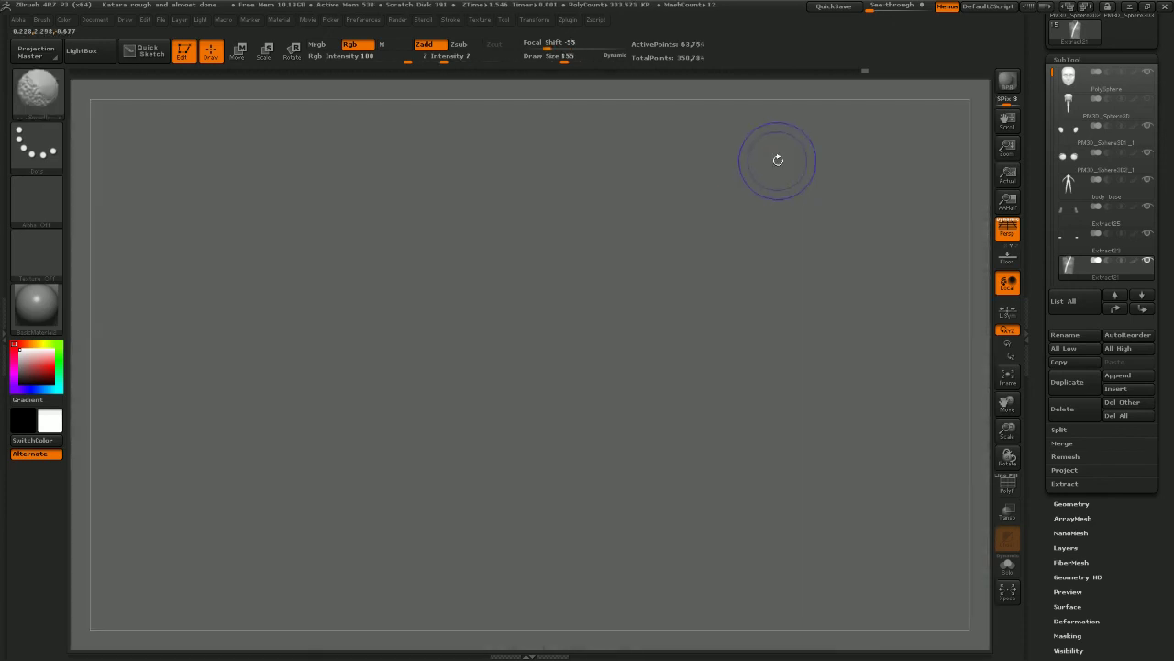
left_click_drag(974, 253, 963, 357, "shift")
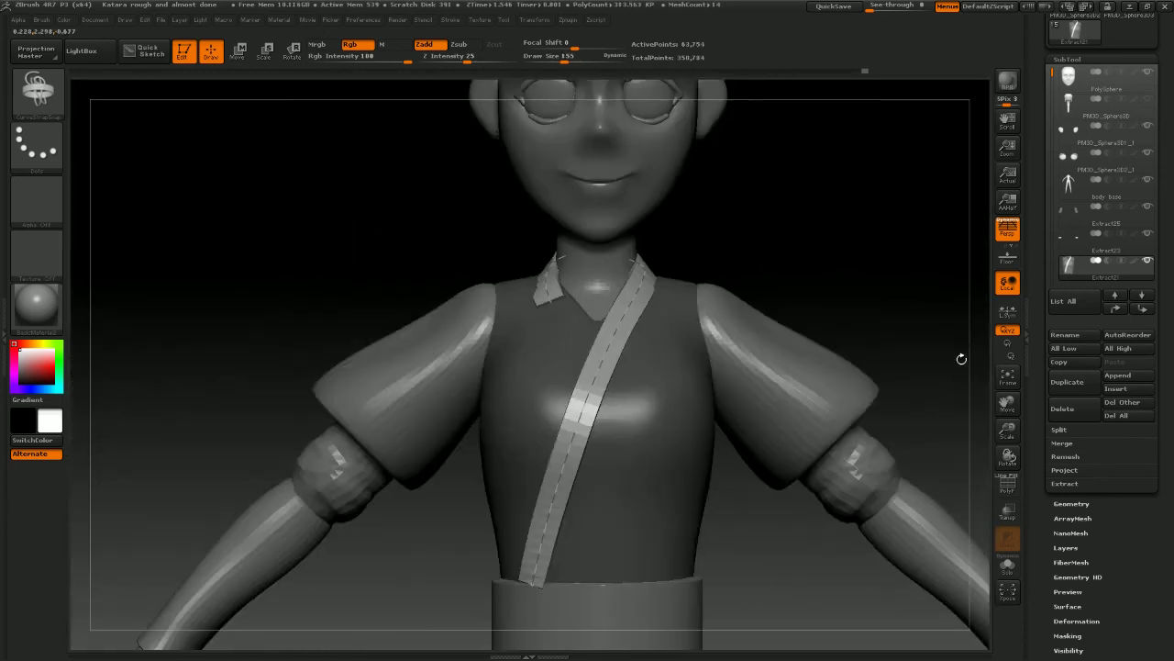
Extend the strap's collar end down along the neckline to meet the diagonal strap on the chest
left_click_drag(824, 249, 748, 278)
left_click(592, 327)
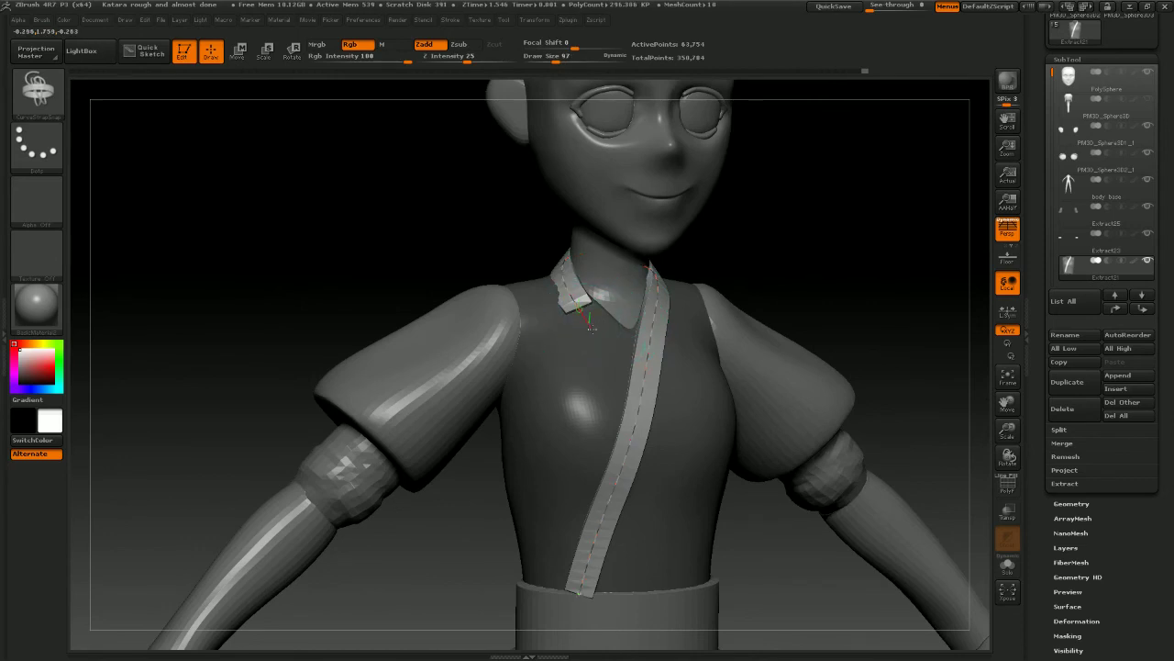
left_click_drag(636, 364, 642, 365)
left_click_drag(855, 288, 785, 303)
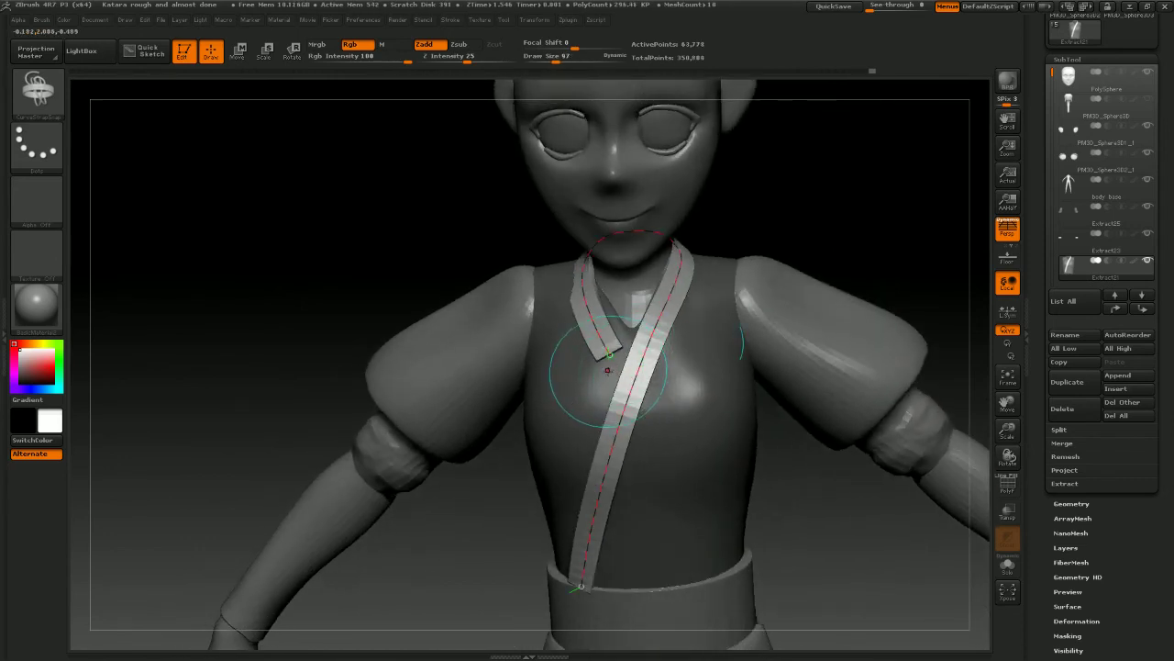
key("ctrl+shift+z")
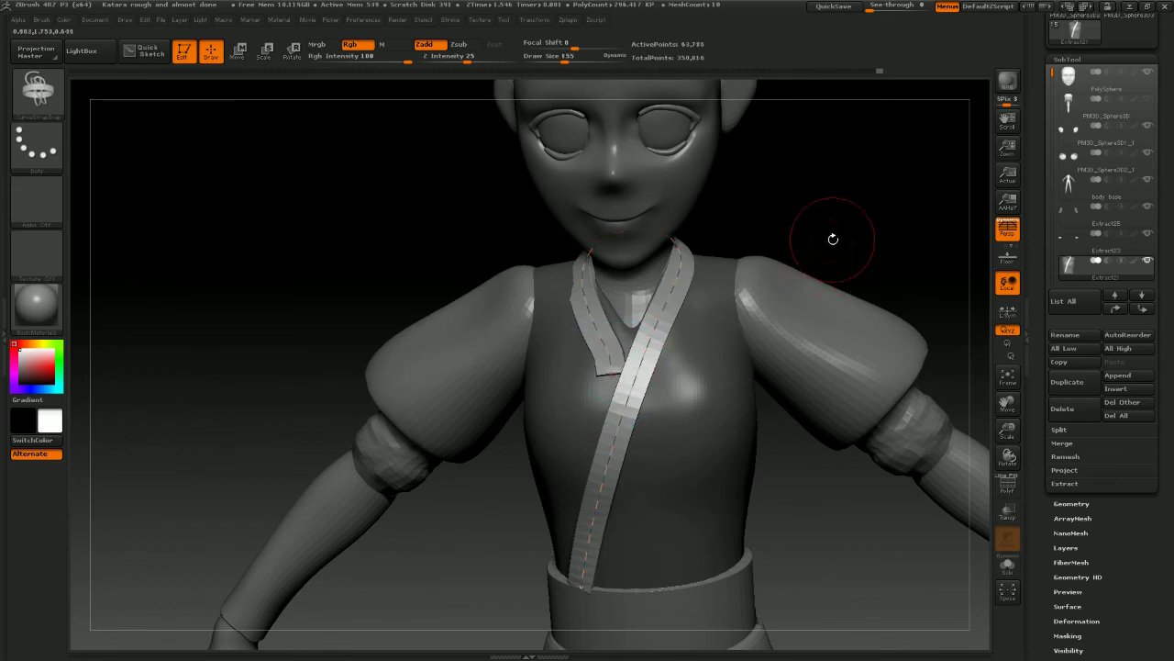
key("ctrl+z")
Reduce the draw size and pull the diagonal strap's lower end down to the belt
key("space")
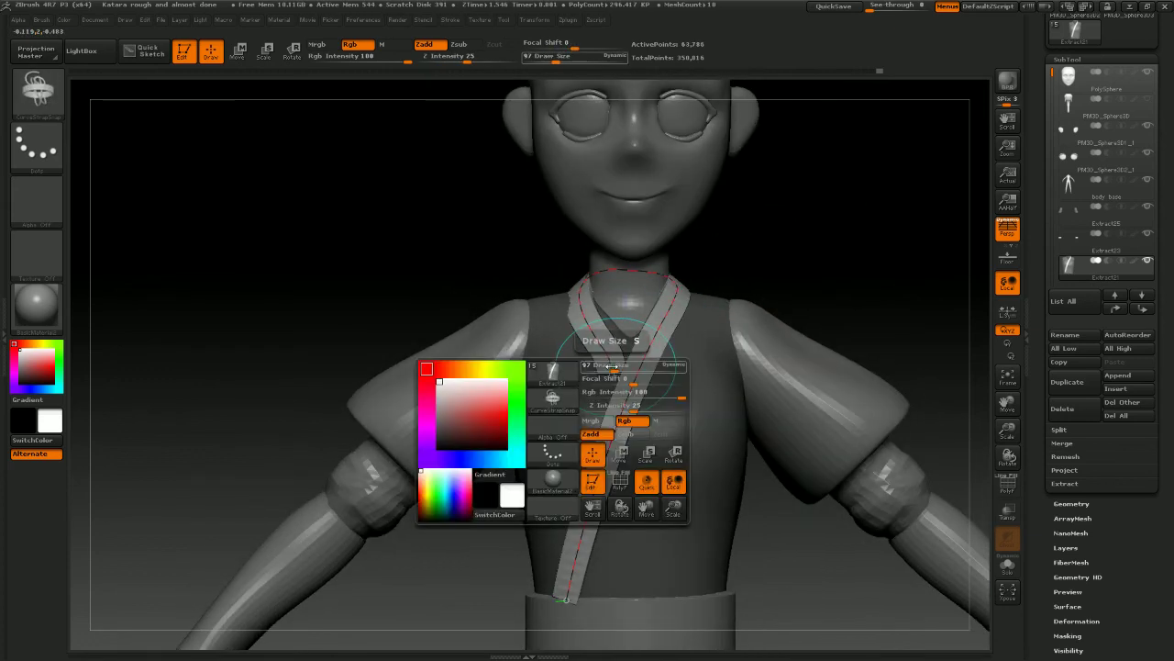
mouse_move(612, 366)
left_mouse_down()
mouse_move(599, 366)
mouse_move(624, 372)
left_mouse_up()
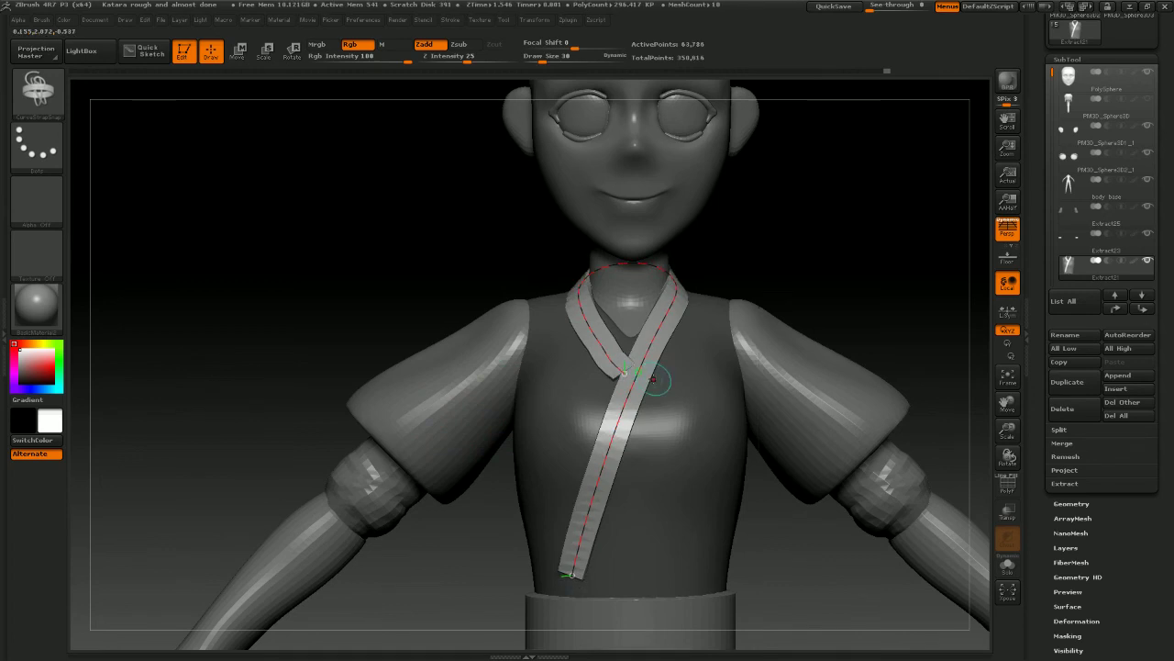
left_click_drag(570, 577, 566, 585)
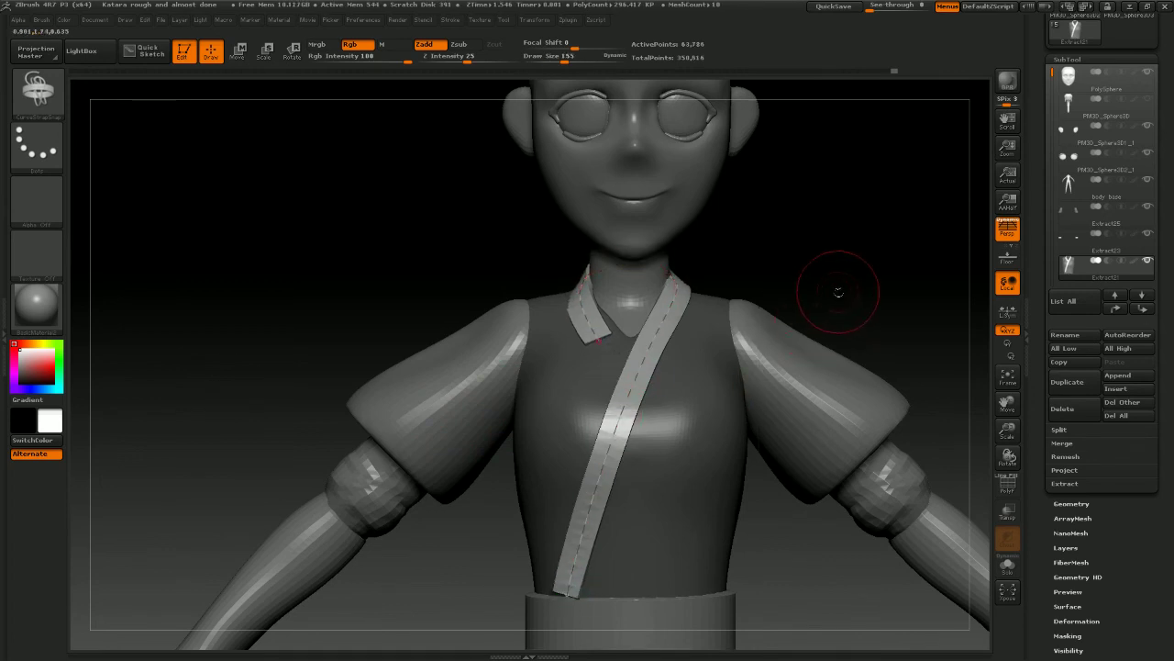
mouse_move(834, 294)
left_mouse_down()
mouse_move(897, 286)
mouse_move(892, 320)
mouse_move(724, 279)
mouse_move(828, 293)
mouse_move(815, 287)
mouse_move(840, 284)
mouse_move(870, 297)
mouse_move(857, 273)
mouse_move(839, 300)
mouse_move(856, 300)
mouse_move(853, 265)
mouse_move(881, 278)
mouse_move(836, 318)
mouse_move(873, 253)
mouse_move(779, 395)
mouse_move(798, 361)
mouse_move(779, 380)
mouse_move(791, 499)
mouse_move(803, 463)
left_mouse_up()
right_click(857, 301)
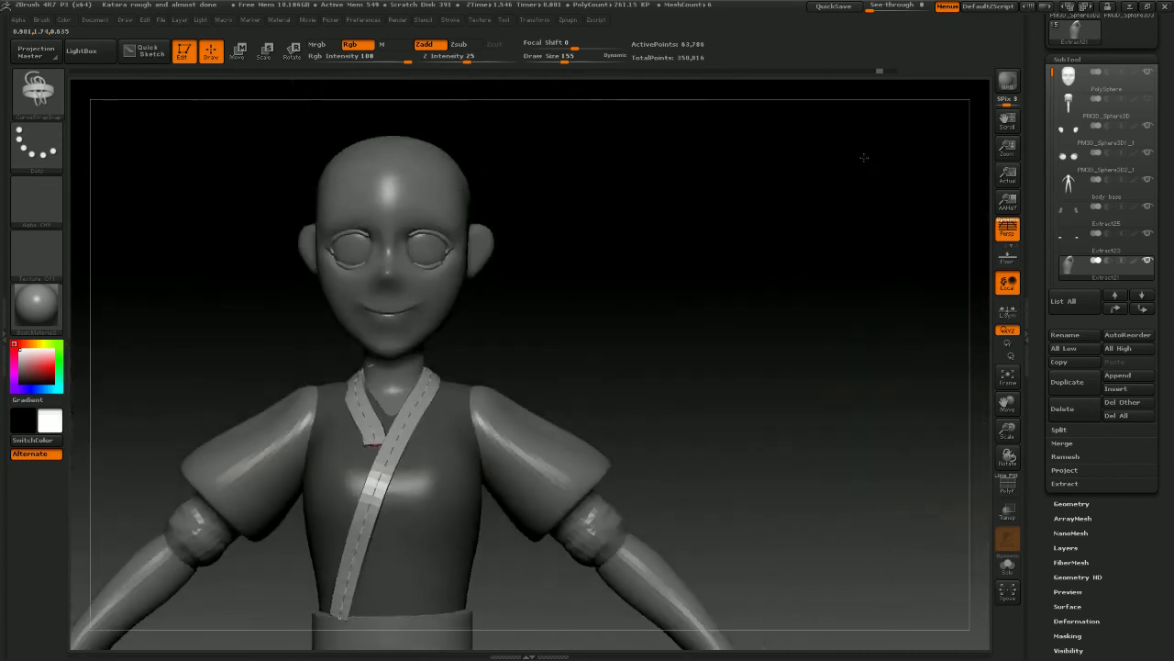
Undo the entire strap and collar, back to the plain dress top
key("ctrl")
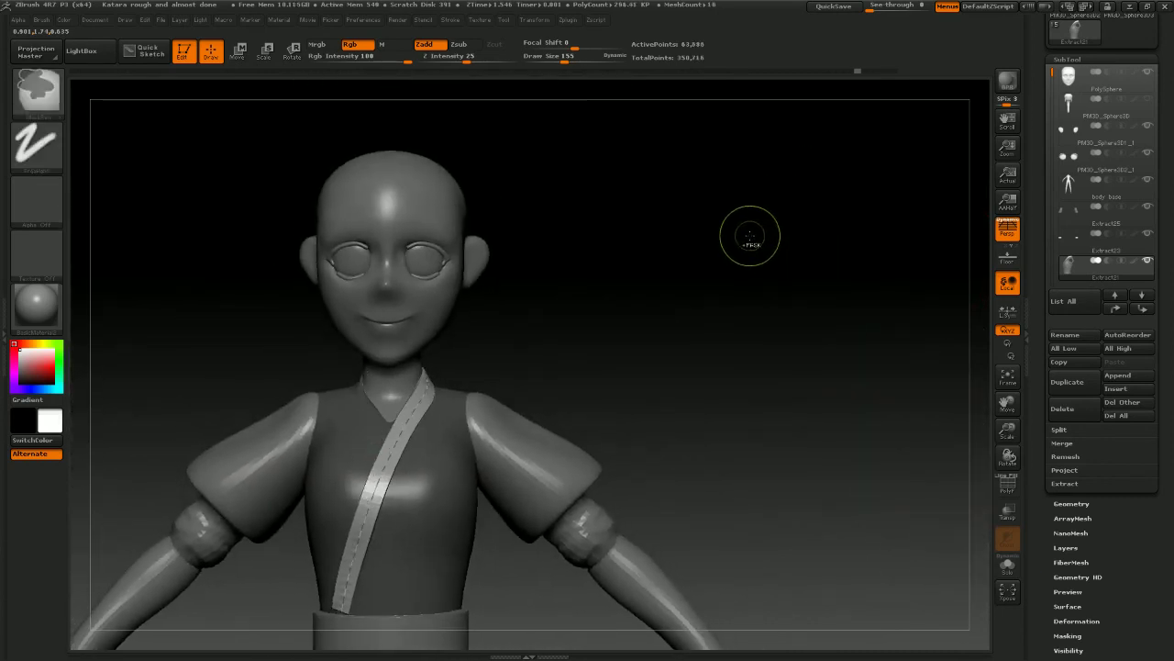
key("ctrl+z")
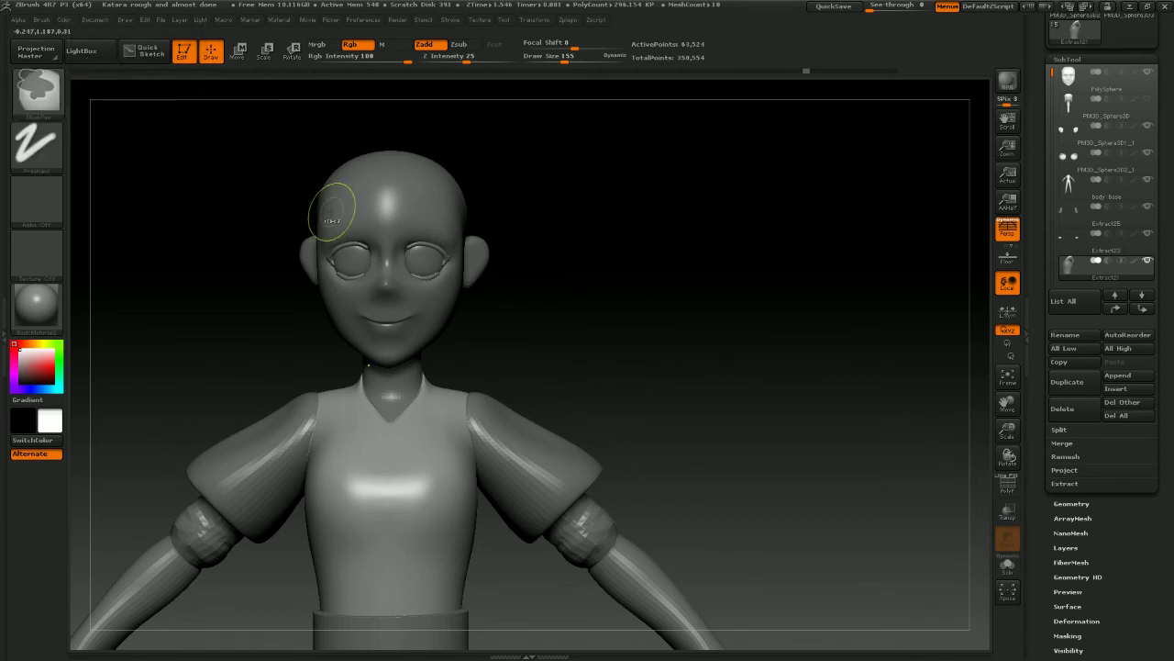
key("ctrl+shift+z")
key("ctrl+z")
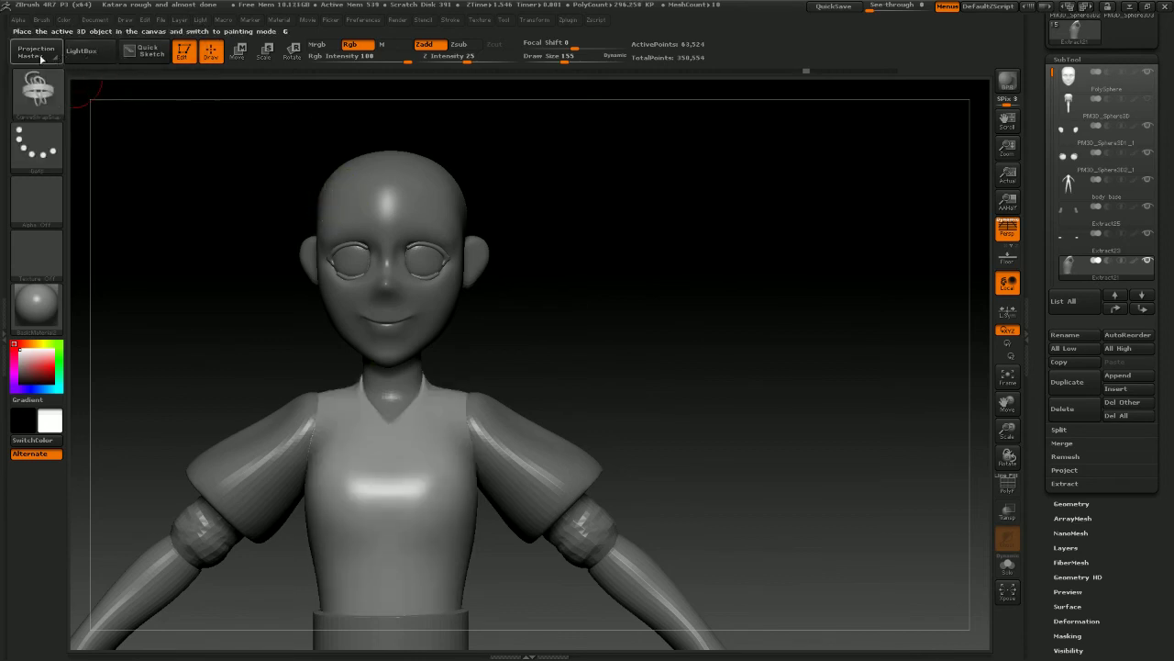
Switch to the CurveTube brush and frame the torso from the front
left_click(46, 106)
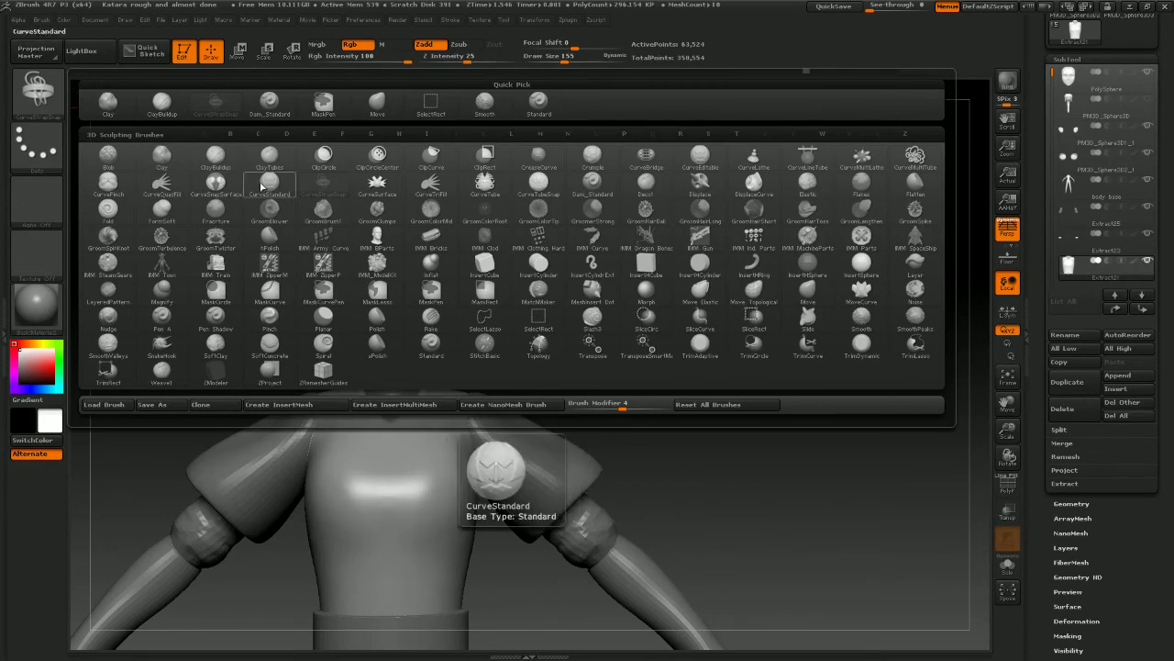
left_click(257, 189)
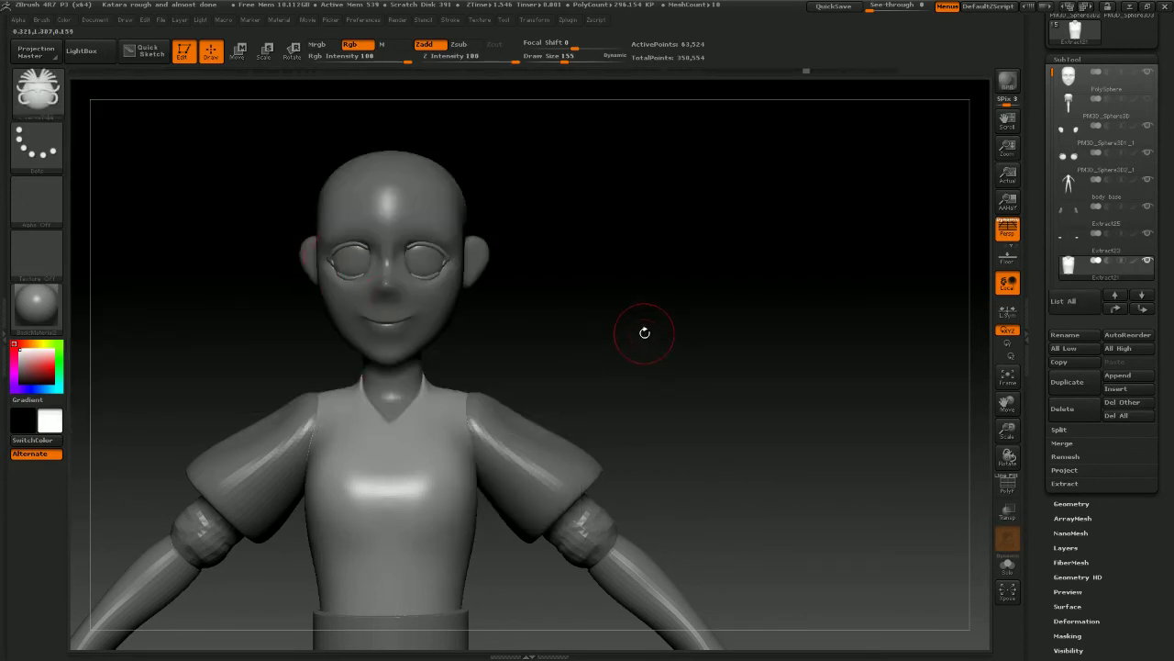
left_click_drag(644, 332, 538, 277)
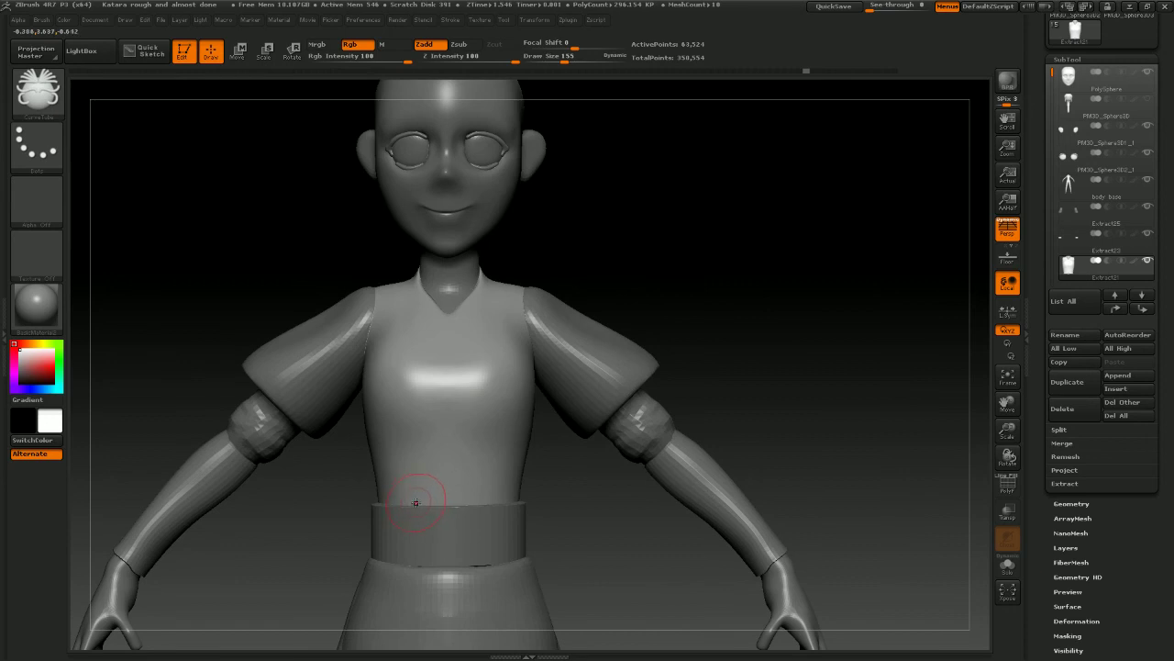
Try a curve tube drawn diagonally across the chest between the waist and the neckline
left_click_drag(489, 288, 489, 288)
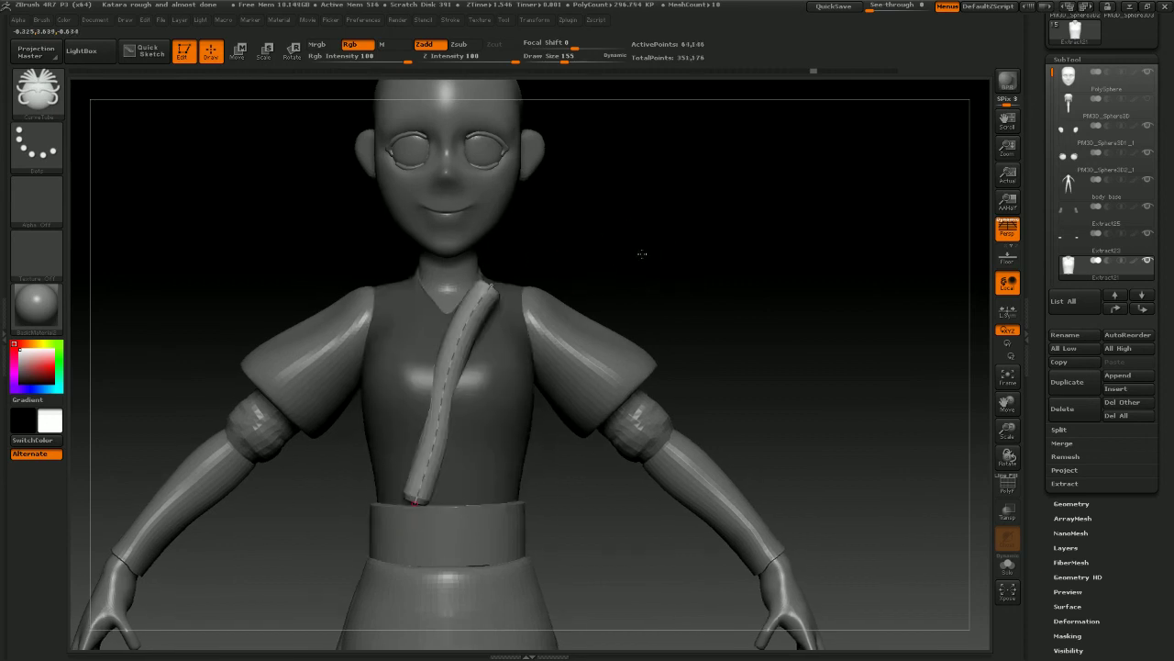
mouse_move(642, 255)
left_mouse_down()
mouse_move(614, 284)
mouse_move(628, 269)
left_mouse_up()
key("ctrl+z")
Turn on Snap in the curve settings of the stroke
left_click(450, 19)
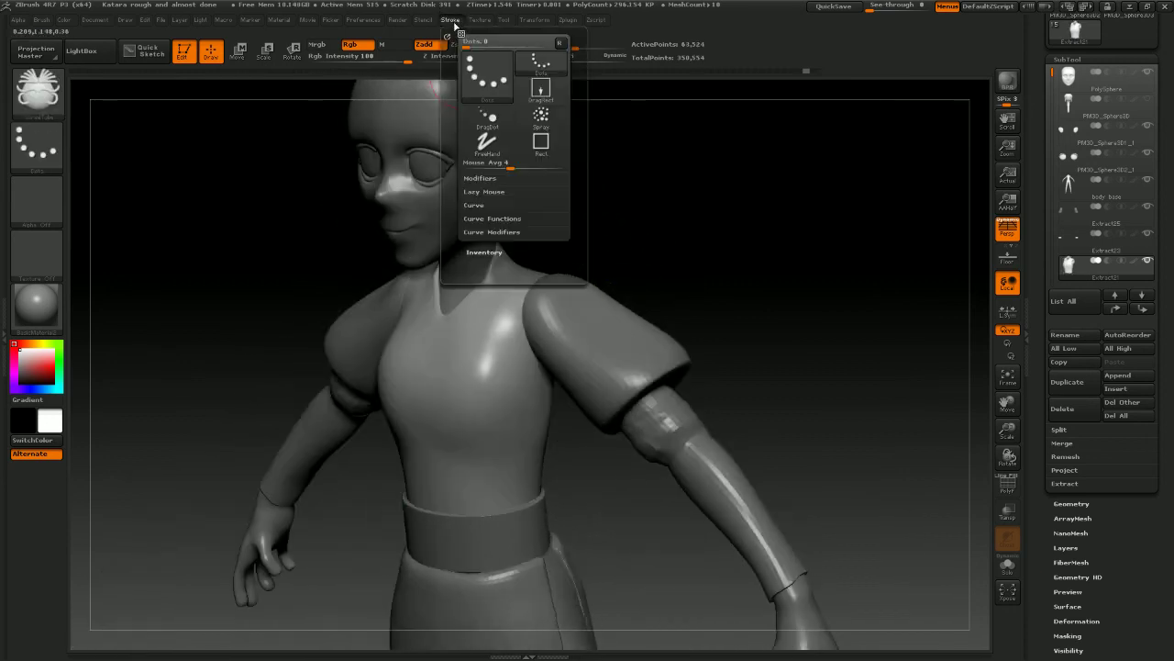
left_click(480, 205)
left_click(520, 231)
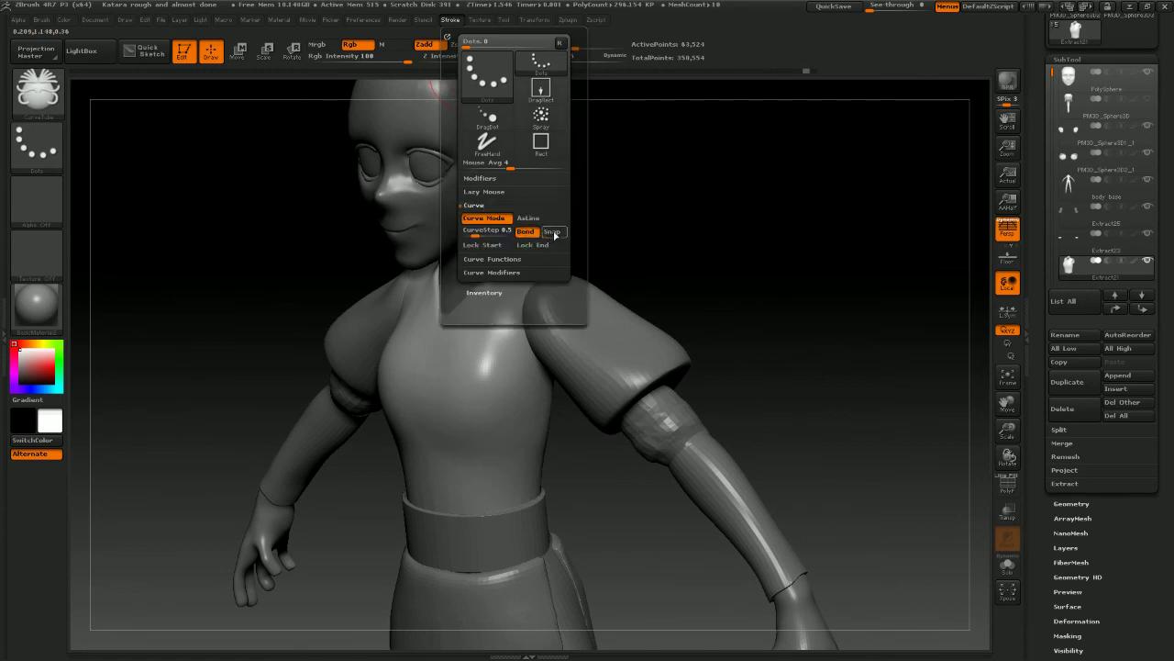
left_click(551, 232)
Try a snapped curve tube running diagonally up the front from the belt to the neckline
left_click_drag(661, 281, 707, 281, "shift")
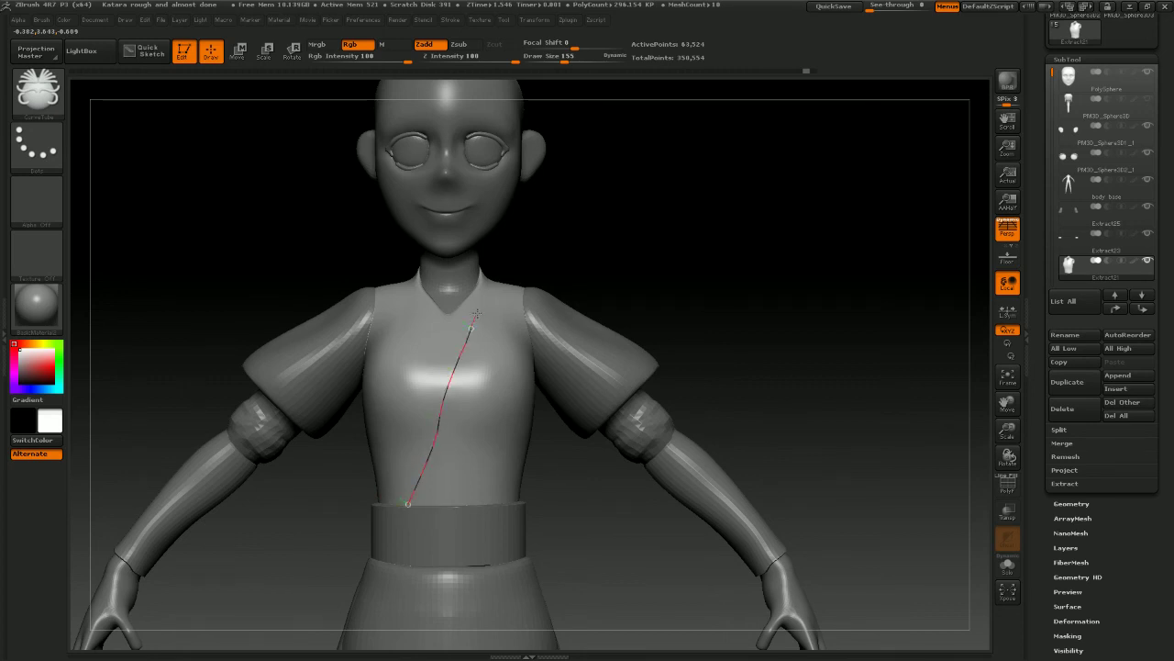
left_click_drag(488, 286, 490, 284)
left_click_drag(637, 267, 574, 293)
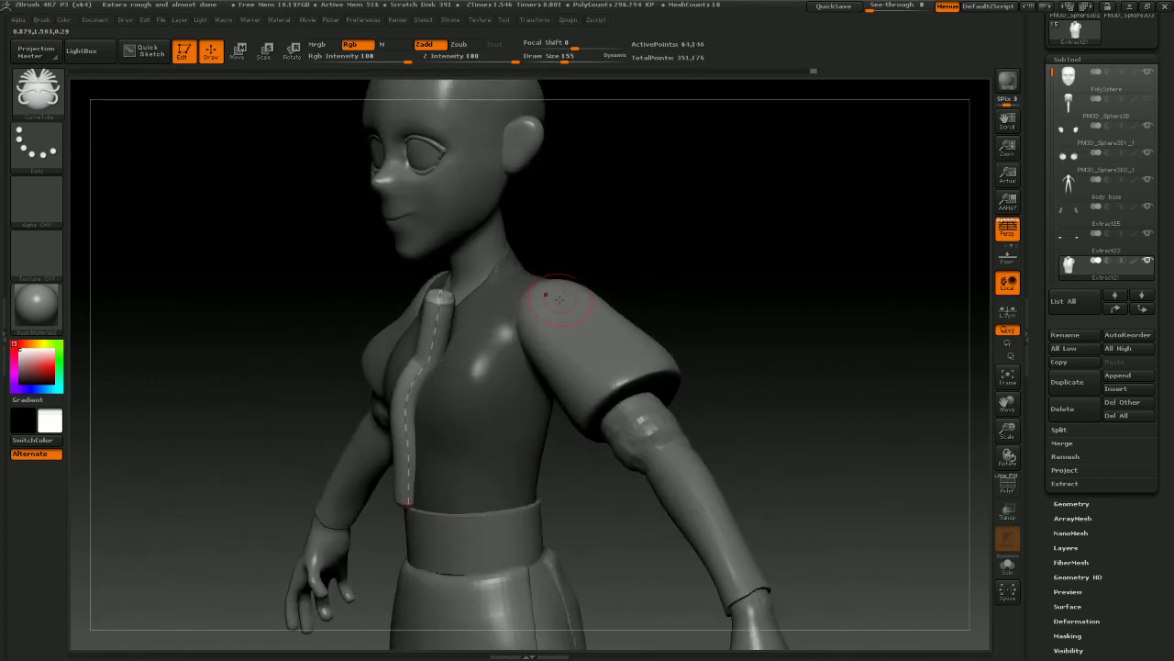
left_click_drag(629, 263, 664, 269)
key("ctrl+z")
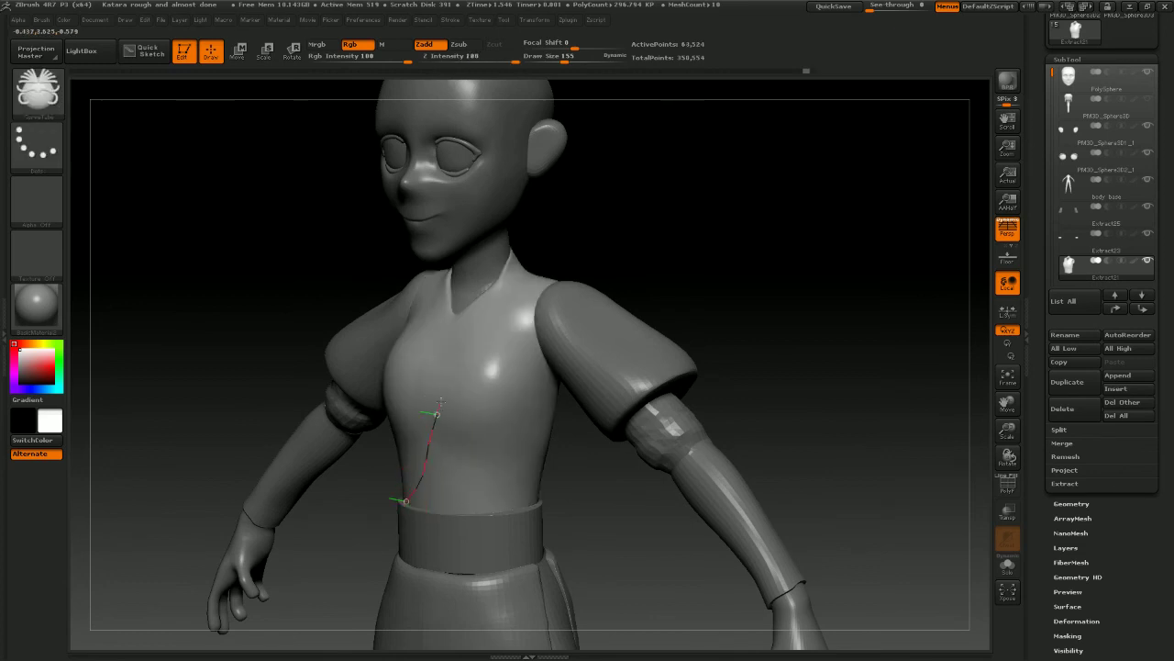
Try the diagonal chest tube again from a three-quarter view of the torso
left_click_drag(406, 501, 405, 503)
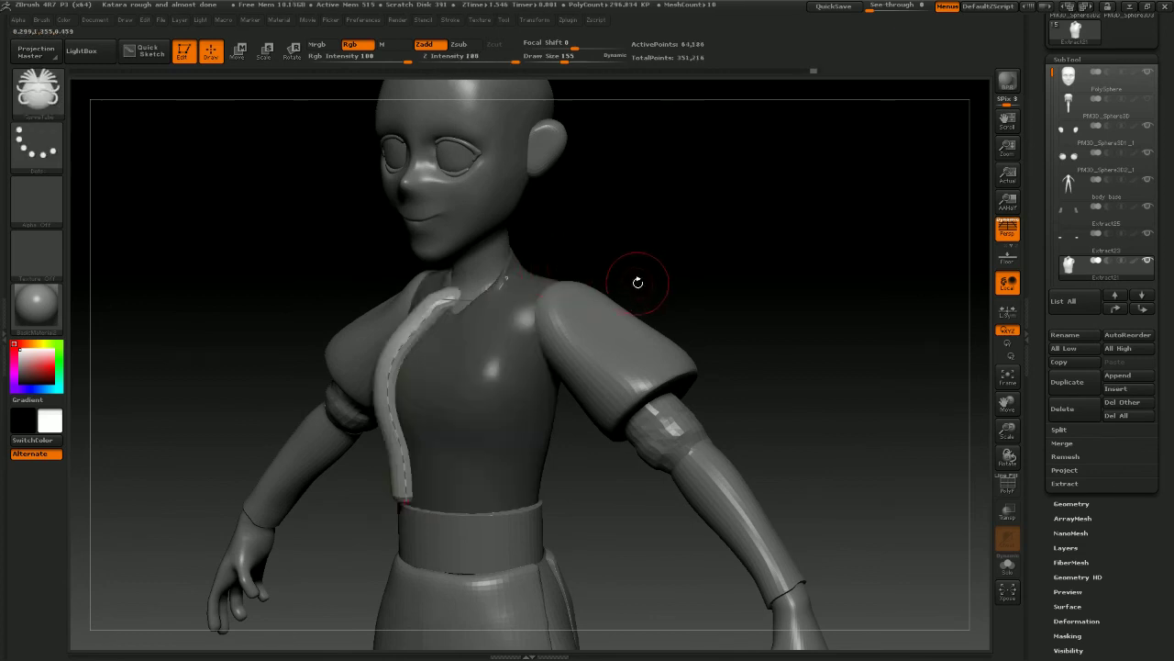
mouse_move(637, 281)
left_mouse_down()
mouse_move(697, 265)
mouse_move(638, 312)
mouse_move(460, 355)
left_mouse_up()
key("ctrl+z")
Try a short curve tube beside the neckline, extended over the shoulder towards the back
left_click(466, 358)
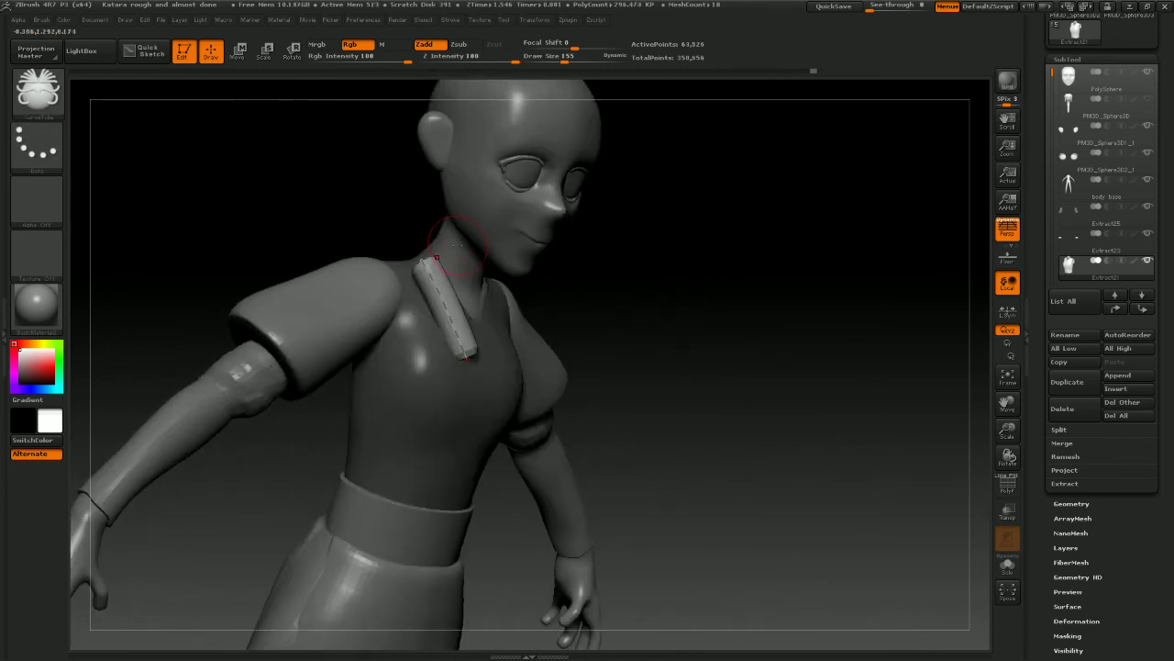
left_click_drag(707, 292, 572, 321)
left_click_drag(418, 292, 399, 303)
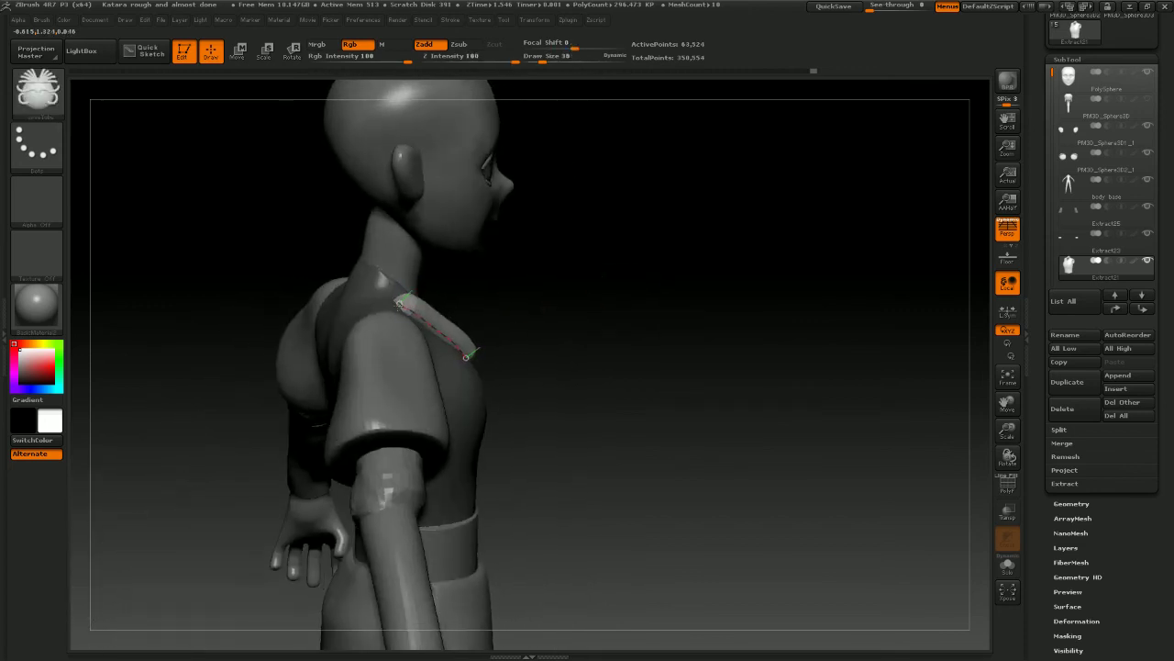
left_click_drag(545, 297, 446, 314)
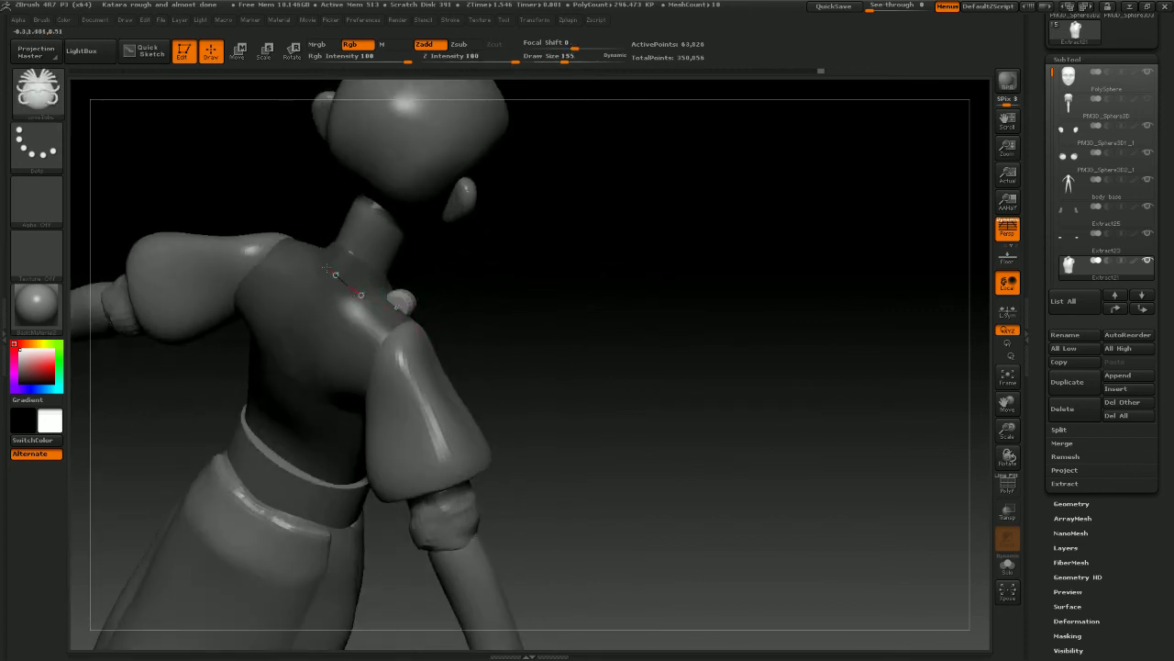
left_click(335, 274)
left_click_drag(367, 262, 564, 281)
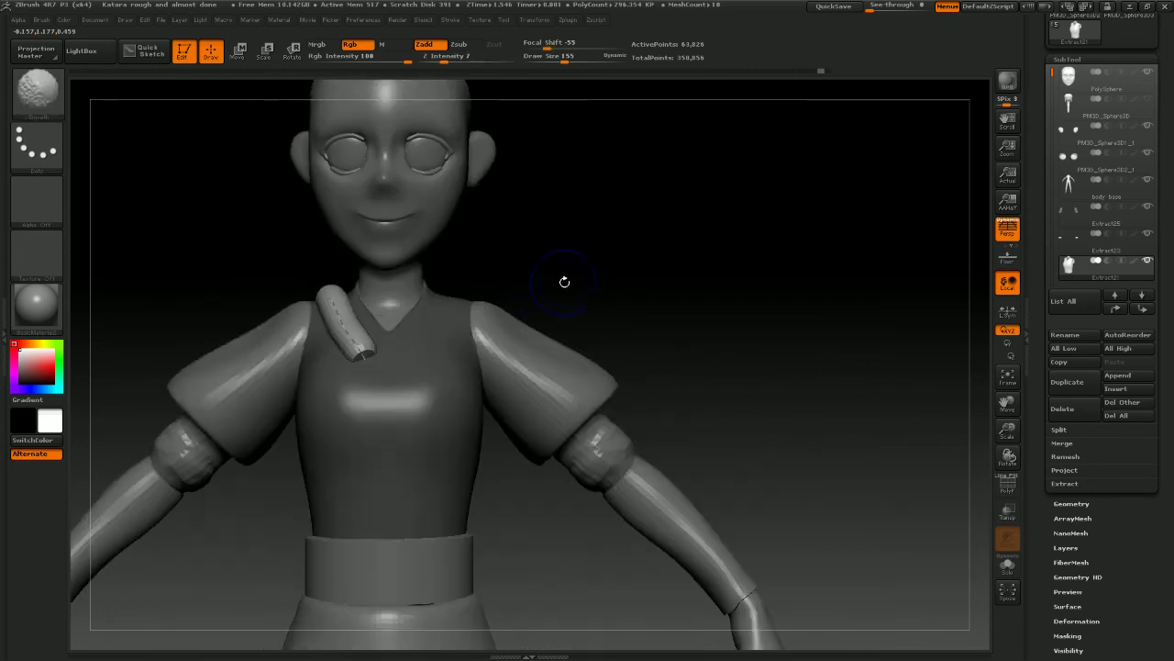
key("ctrl+z")
key("ctrl+z")
Draw a curve tube diagonally from the belt to the upper chest and adjust both ends from the side
left_click_drag(637, 340, 500, 389)
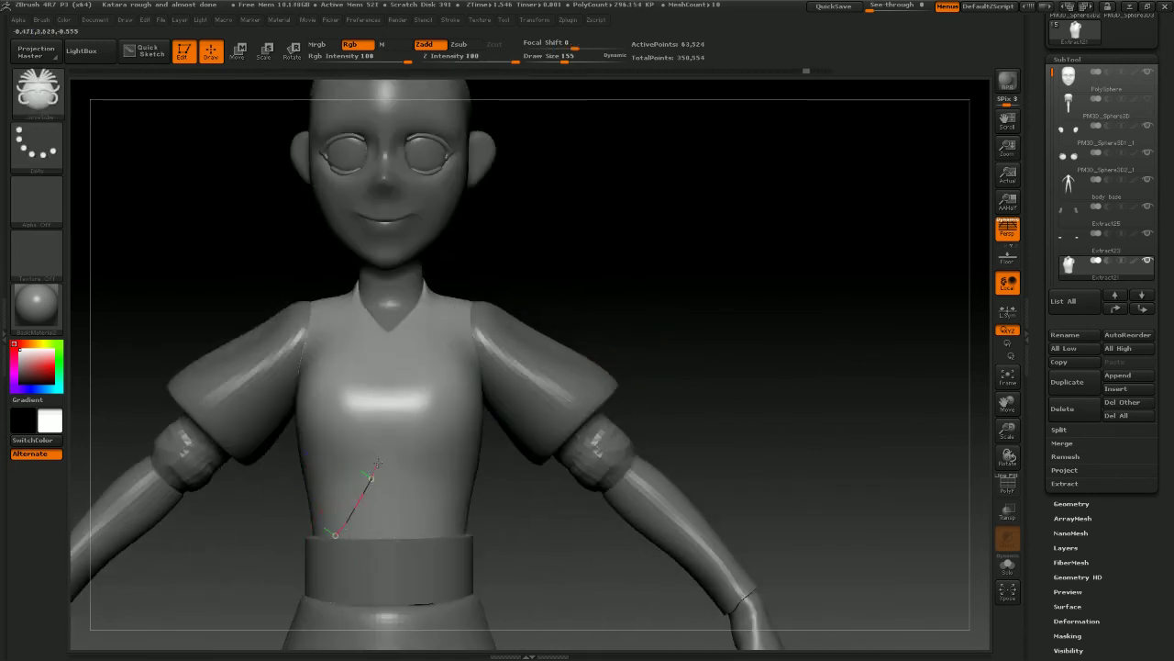
left_click_drag(450, 306, 451, 304)
mouse_move(671, 297)
left_mouse_down()
mouse_move(640, 320)
mouse_move(584, 306)
left_mouse_up()
mouse_move(337, 369)
left_mouse_down()
mouse_move(371, 358)
mouse_move(390, 368)
left_mouse_up()
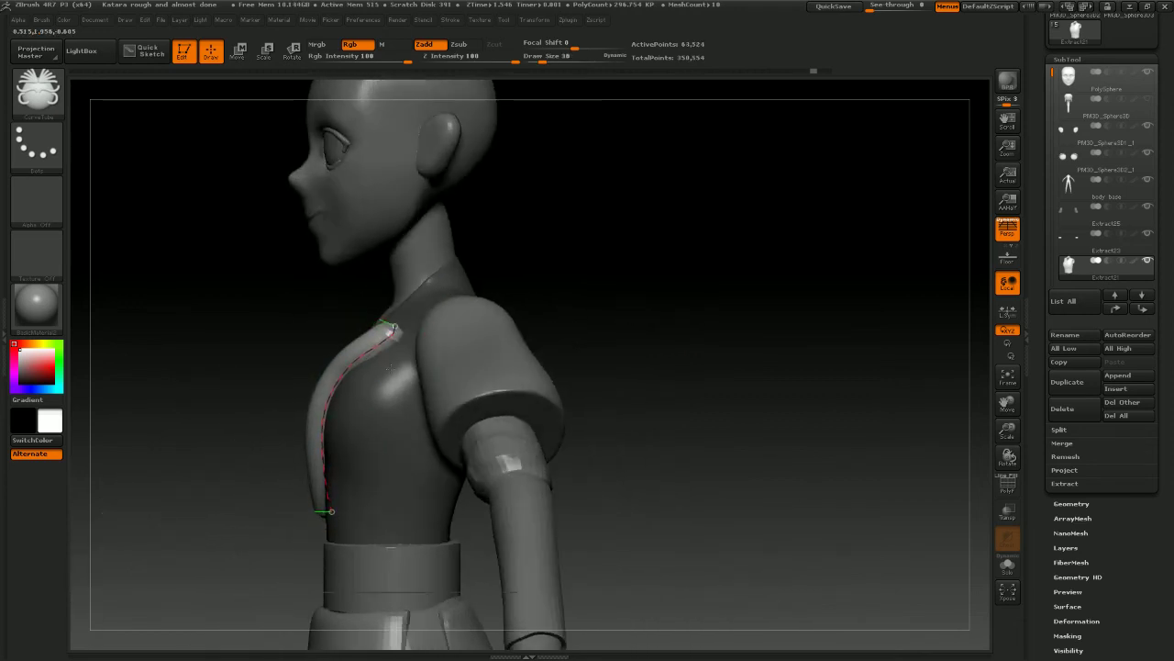
left_click_drag(332, 515, 327, 535)
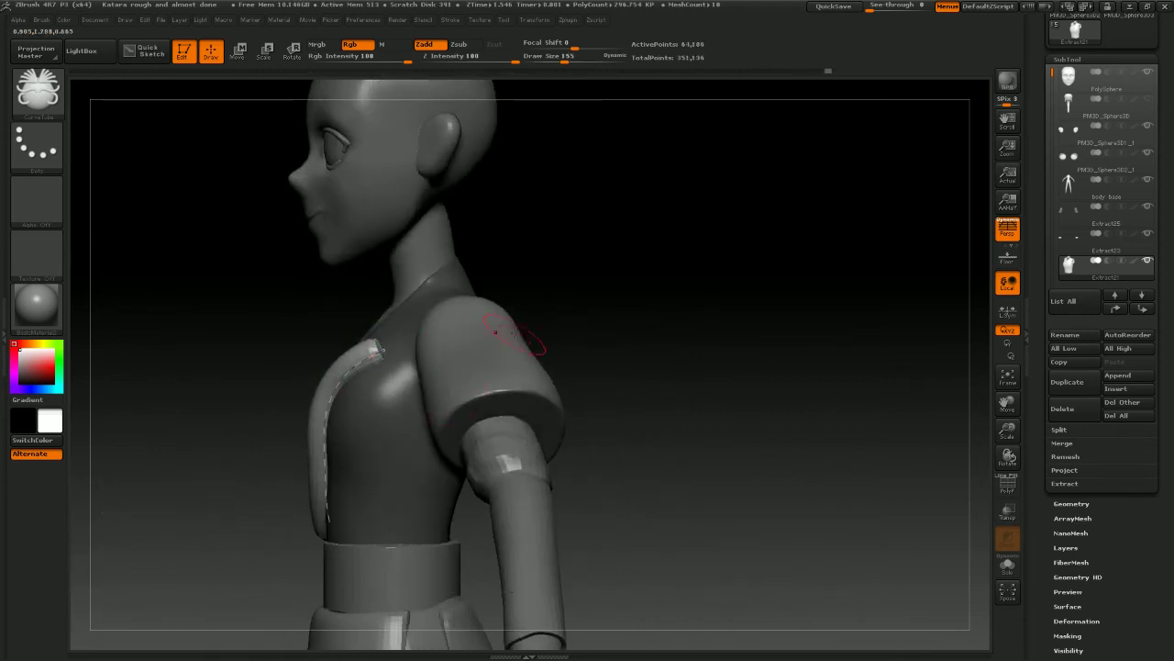
left_click_drag(575, 286, 617, 314)
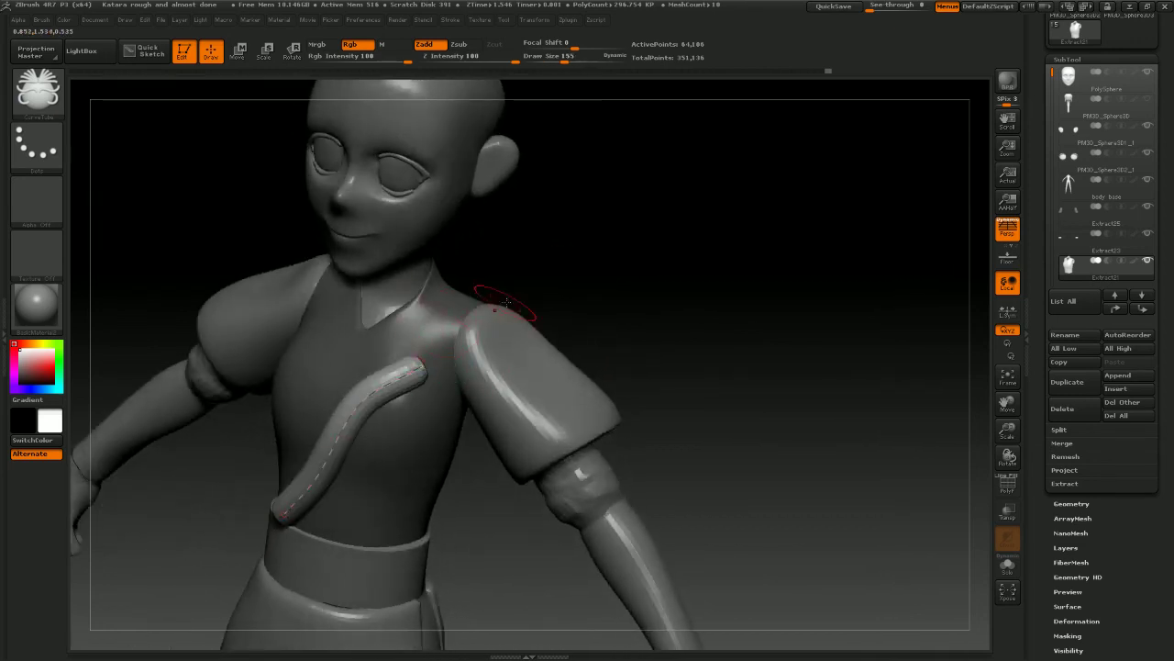
Turn on Bend for the curve and pull the tube's upper end inward and its lower end onto the belt
left_click(505, 20)
left_click(449, 20)
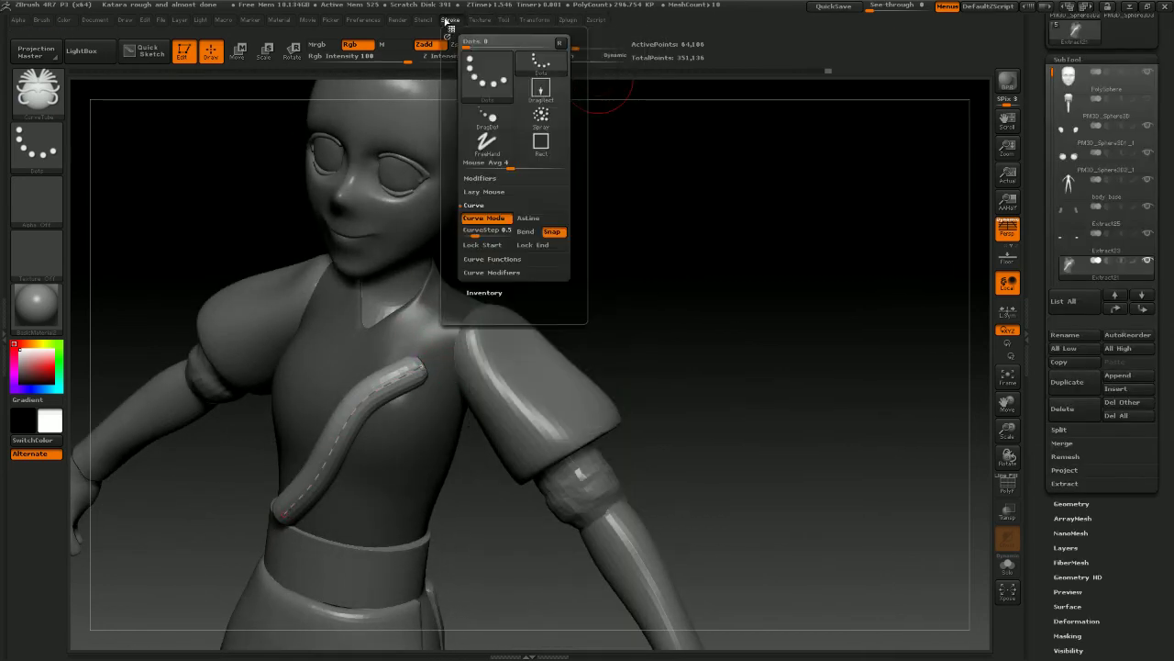
left_click_drag(556, 296, 525, 318, "shift")
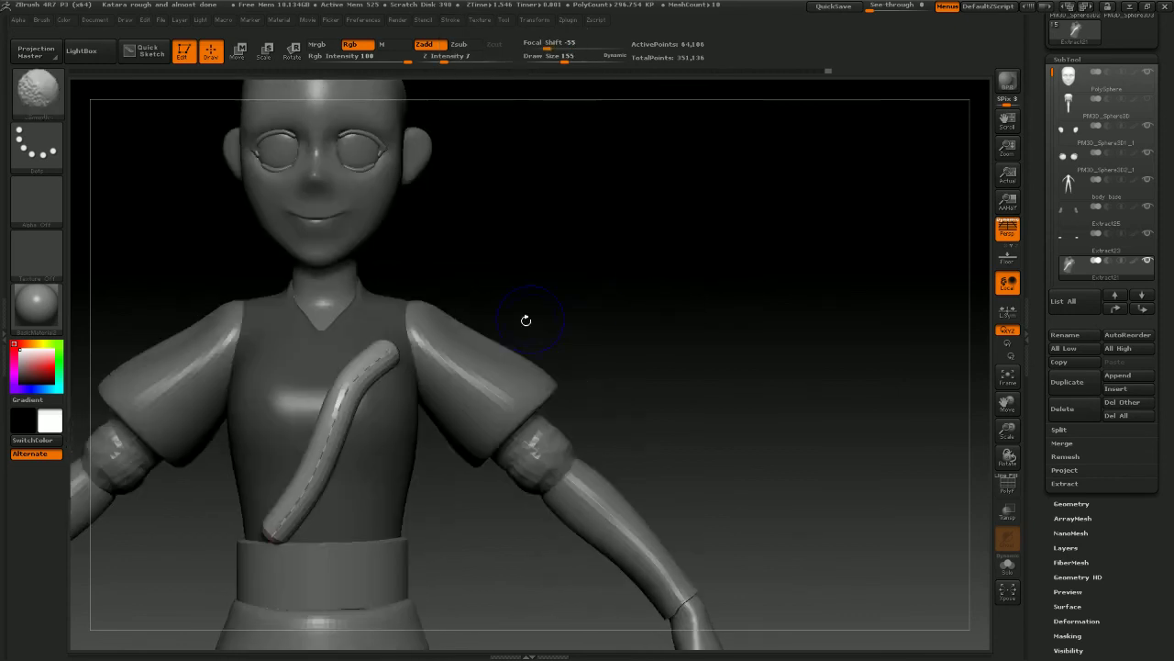
key("space")
mouse_move(388, 357)
left_mouse_down()
mouse_move(399, 357)
mouse_move(359, 320)
left_mouse_up()
left_click_drag(278, 526, 261, 545)
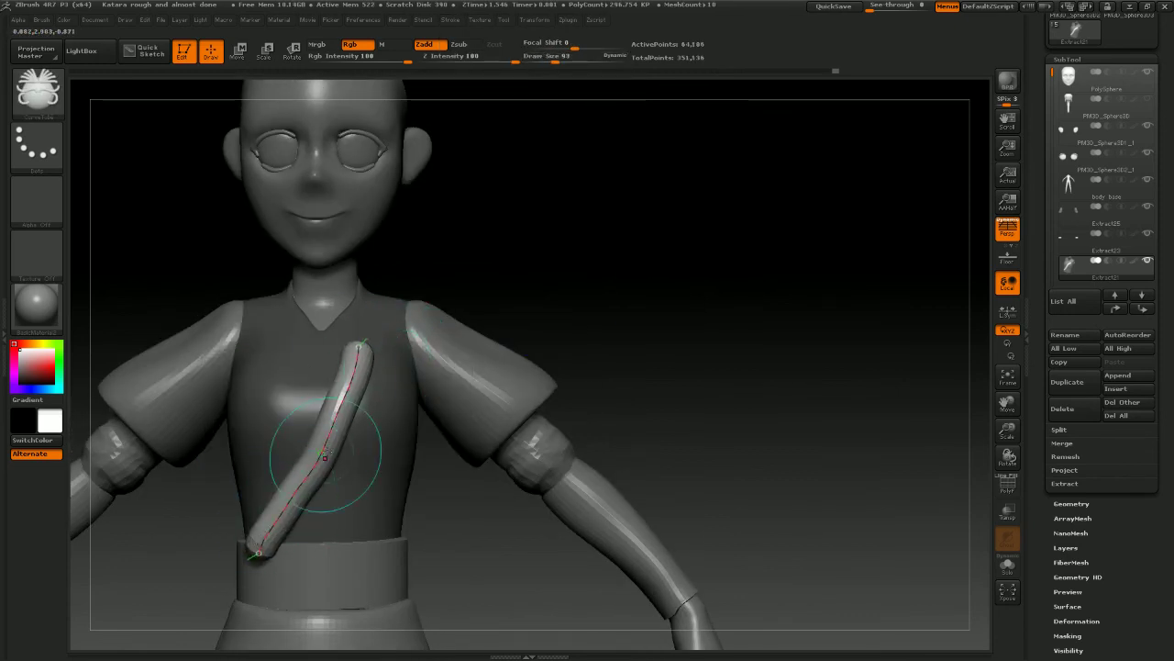
left_click_drag(356, 347, 359, 331)
Bend the strap's upper and lower ends from several angles so it follows the chest down to the belt
left_click_drag(613, 323, 451, 335, "shift")
left_click_drag(370, 330, 398, 334)
left_click_drag(600, 292, 453, 291)
left_click_drag(580, 365, 634, 362)
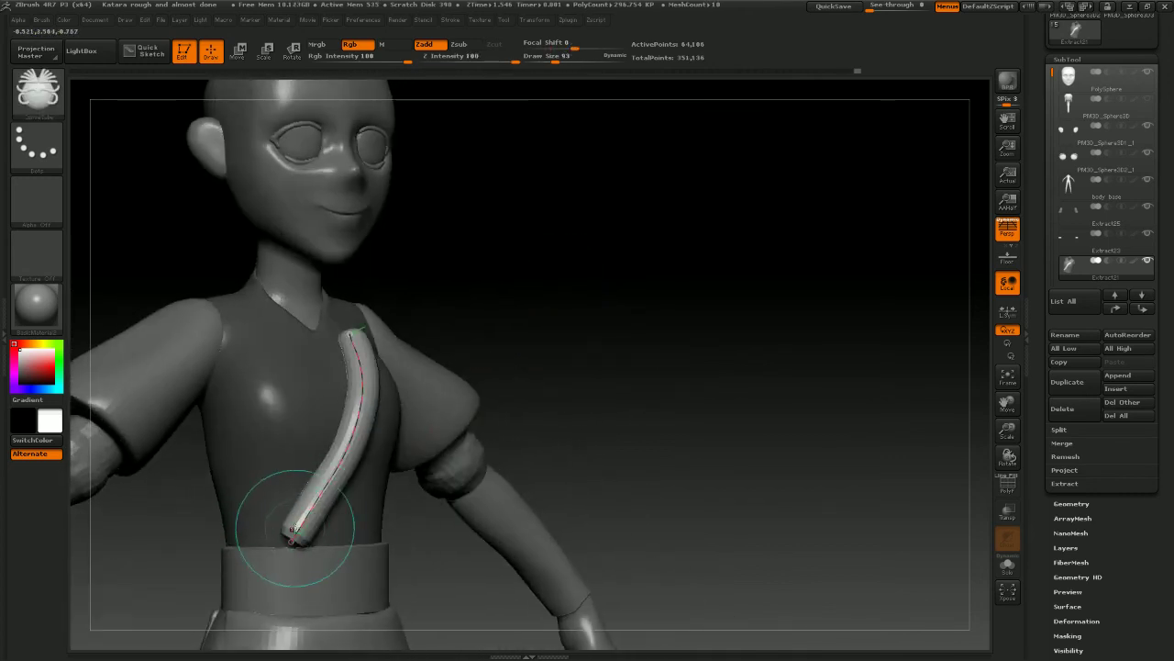
left_click_drag(293, 535, 262, 549)
left_click_drag(619, 406, 574, 364, "shift")
left_click_drag(264, 534, 281, 516)
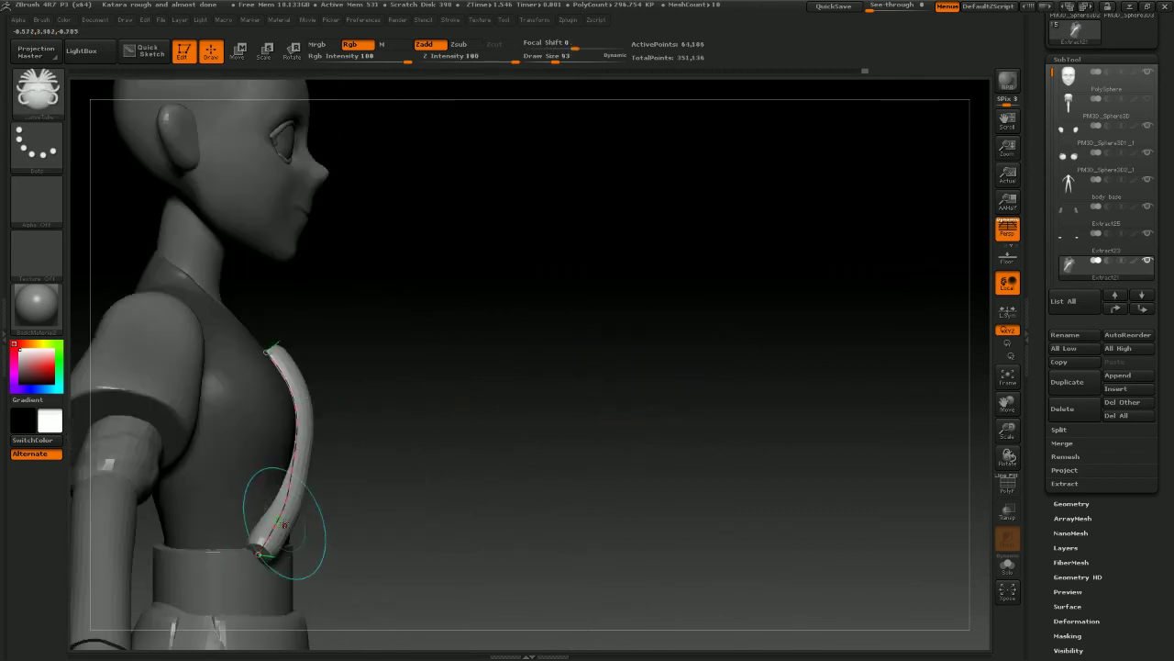
left_click_drag(633, 344, 496, 357)
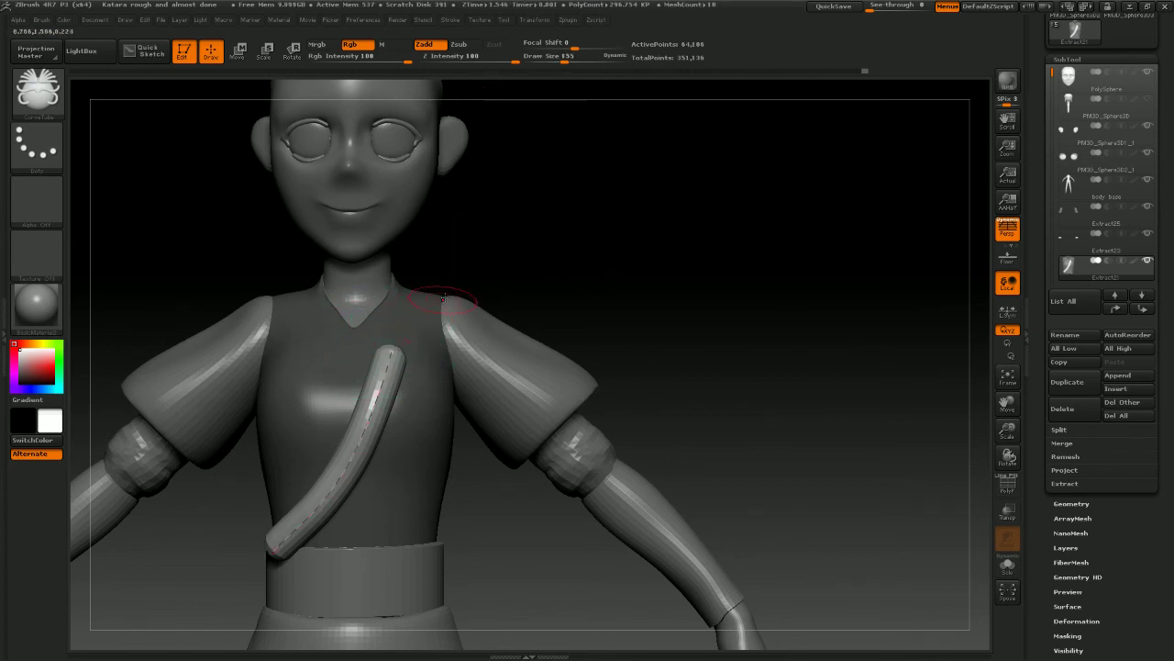
Extend the strap's upper end over the shoulder and around the back of the neck
mouse_move(523, 248)
left_mouse_down()
mouse_move(424, 308)
mouse_move(395, 297)
left_mouse_up()
mouse_move(494, 224)
left_mouse_down()
mouse_move(516, 254)
mouse_move(431, 303)
left_mouse_up()
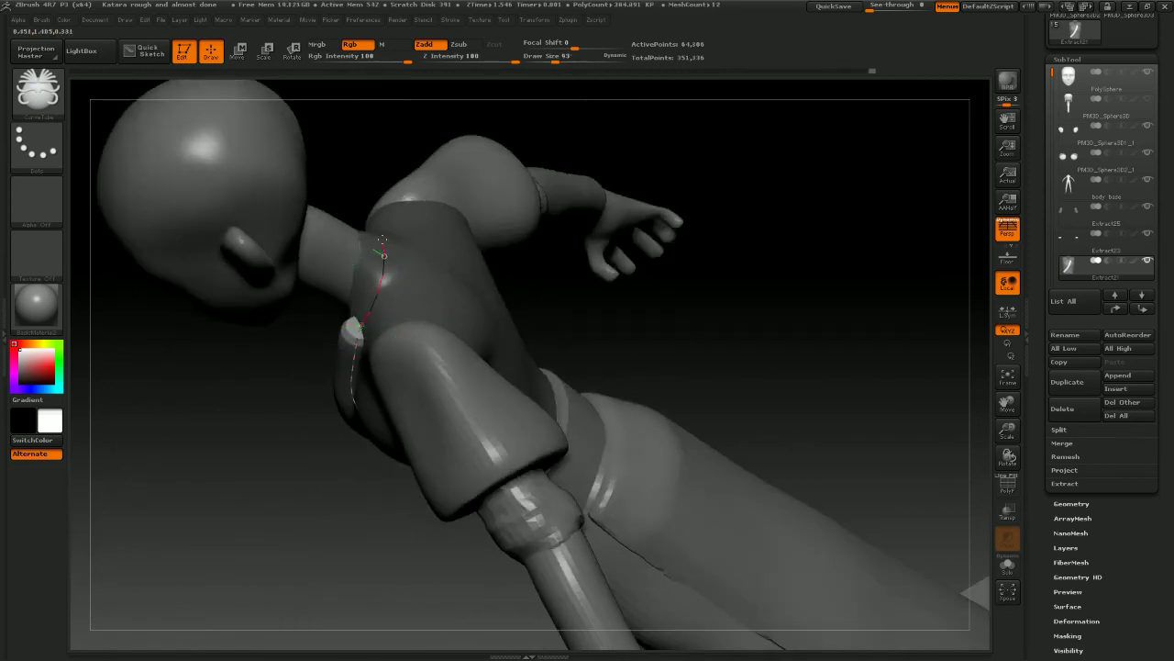
left_click_drag(614, 180, 426, 268)
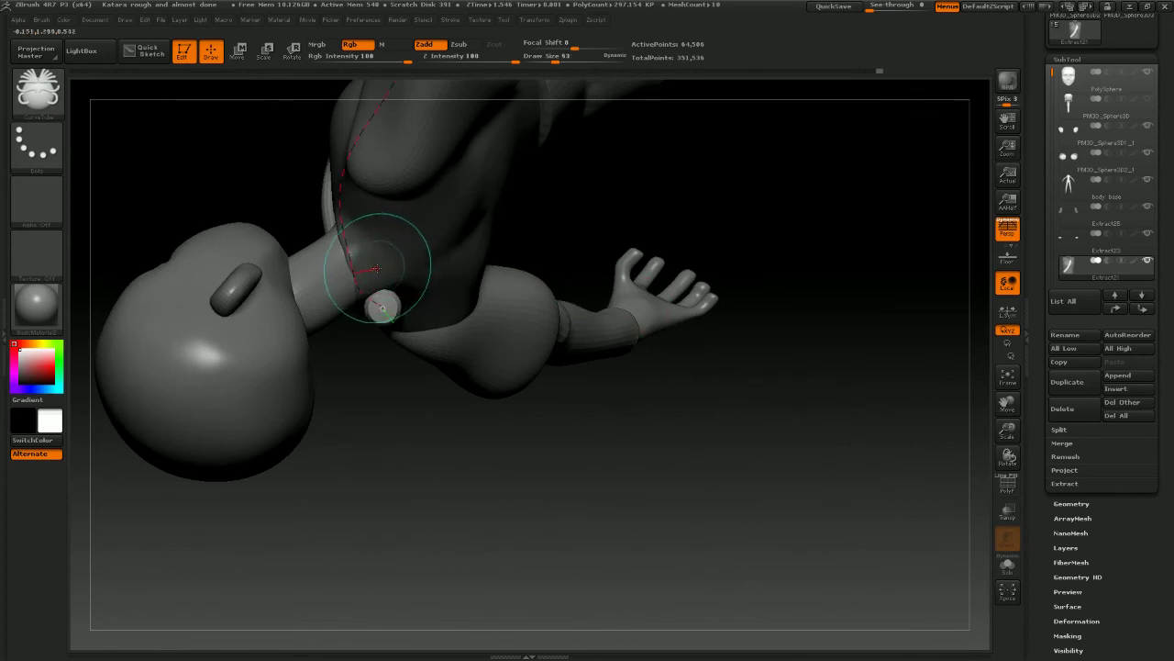
mouse_move(290, 214)
left_mouse_down()
mouse_move(409, 298)
mouse_move(451, 275)
mouse_move(406, 290)
left_mouse_up()
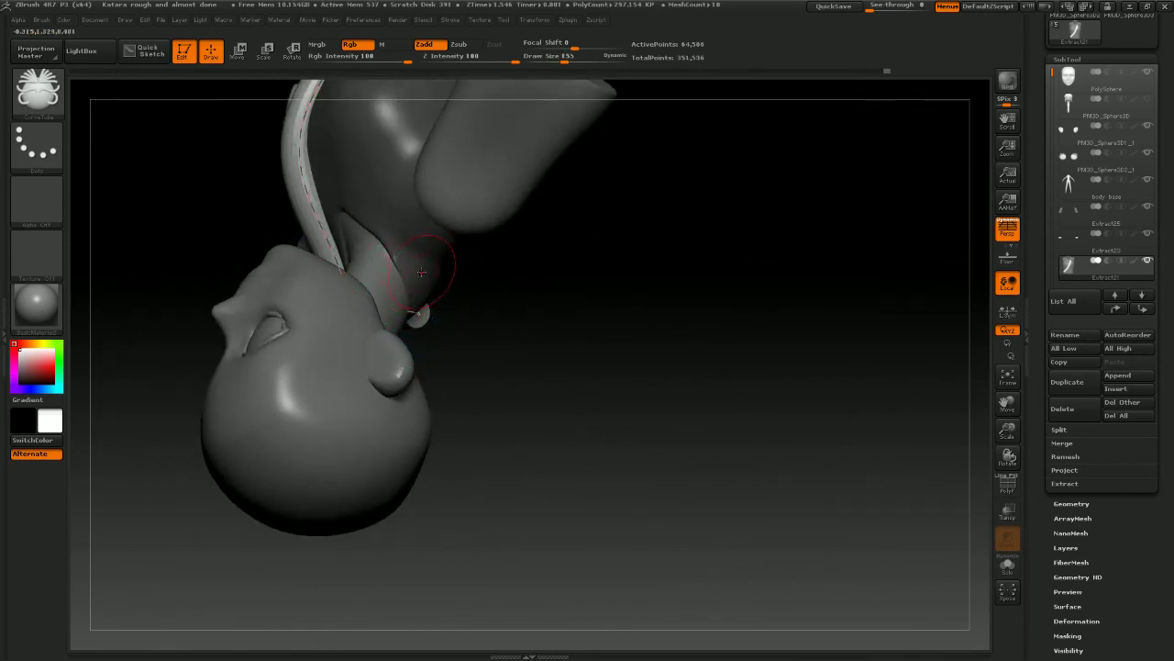
left_click_drag(560, 326, 431, 287)
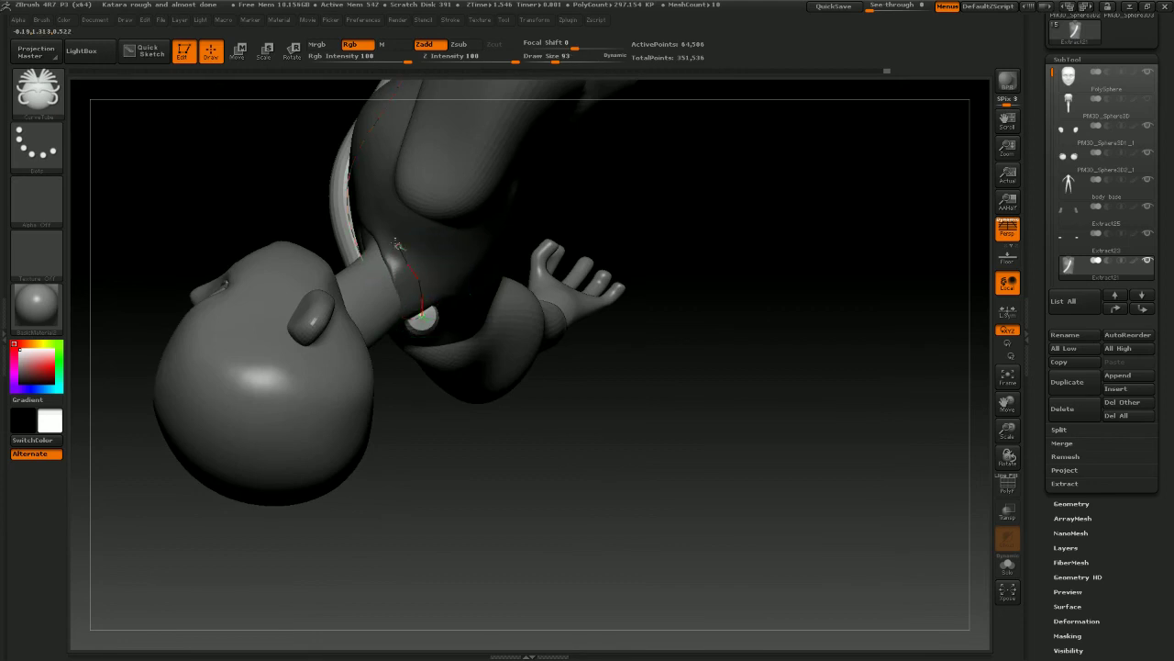
Continue the collar tube over the other shoulder, down to cross the strap on the chest, and curve its front section
left_click_drag(636, 266, 453, 224)
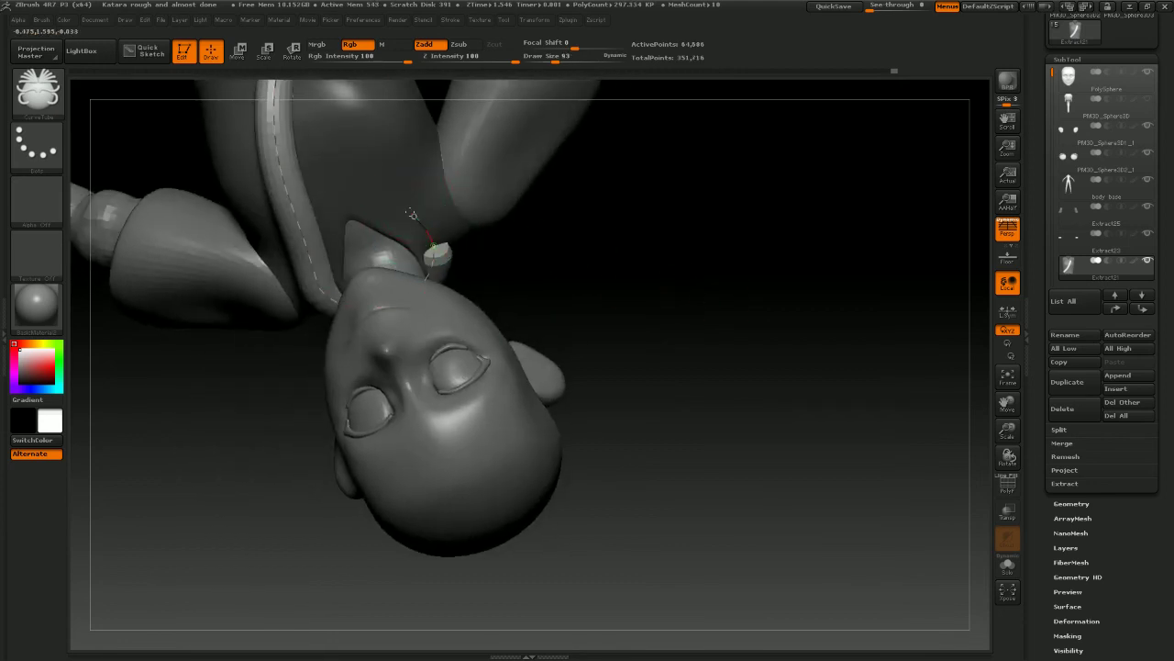
left_click_drag(314, 171, 322, 177)
left_click_drag(657, 310, 578, 267)
left_click_drag(341, 187, 272, 152)
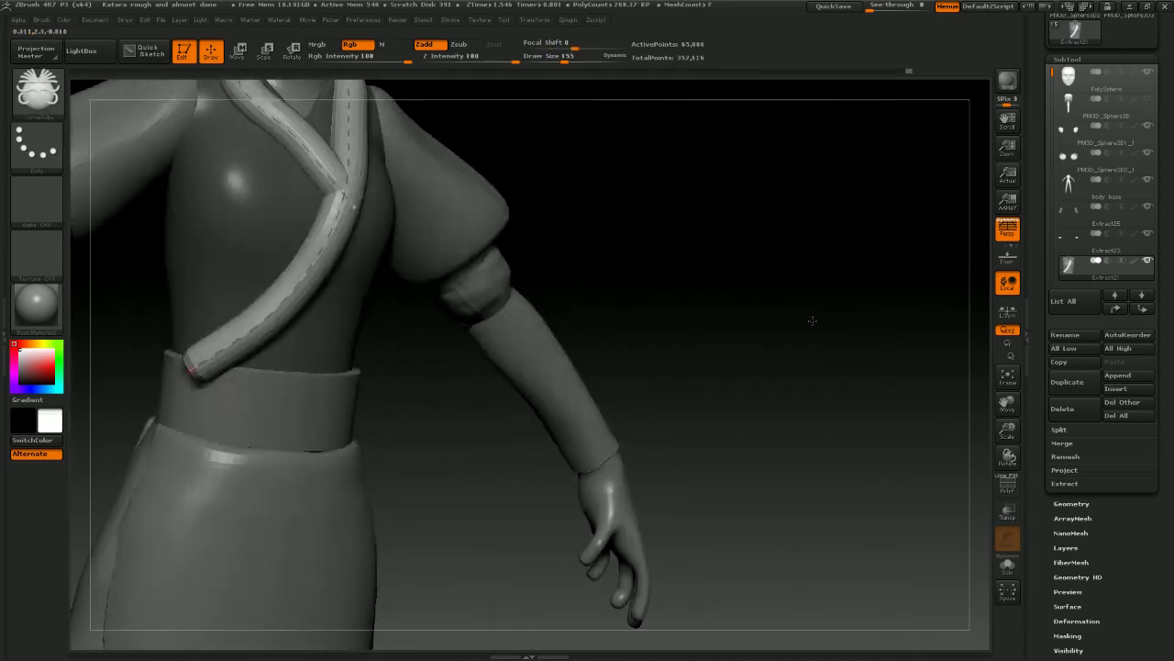
left_click_drag(813, 322, 738, 239)
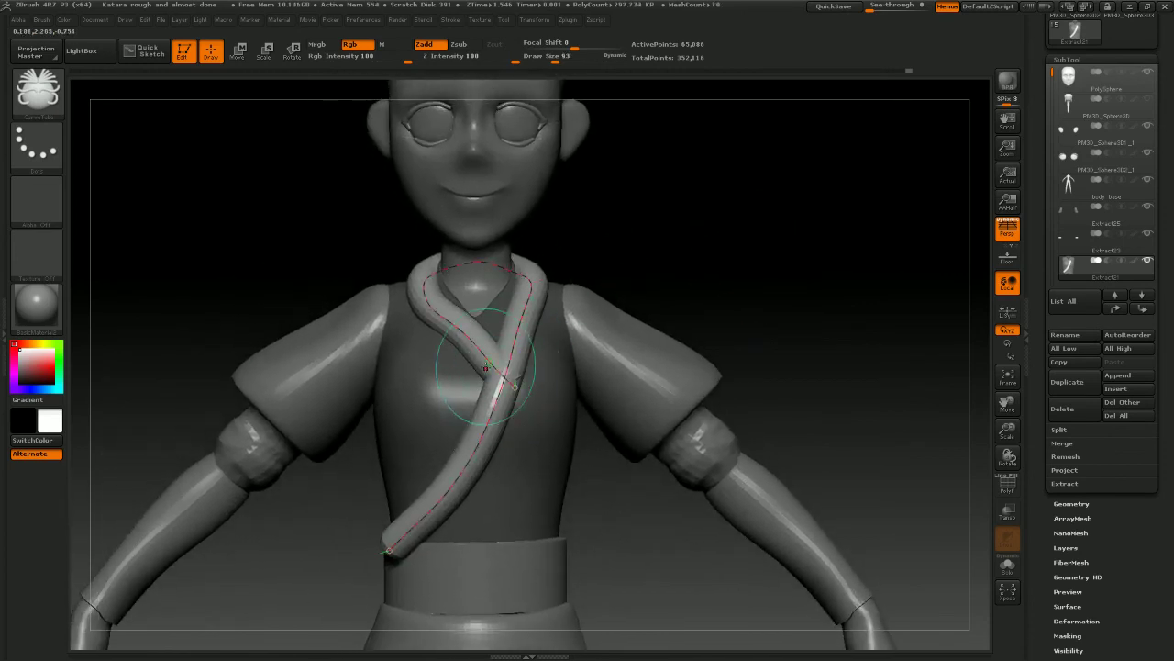
left_click_drag(485, 368, 423, 315)
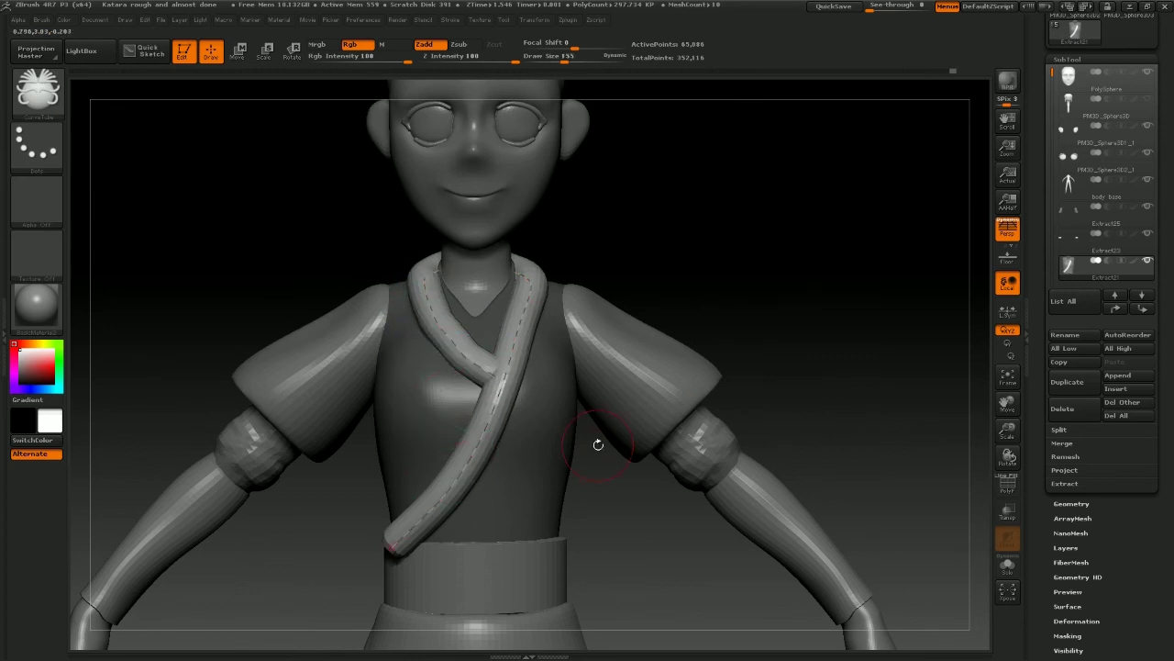
Pull the strap's lower end down over the belt and reshape its middle where the collar crosses the chest
mouse_move(598, 446)
left_mouse_down()
mouse_move(637, 416)
mouse_move(664, 435)
left_mouse_up()
left_click_drag(437, 541, 420, 570)
left_click_drag(676, 404, 613, 393, "shift")
left_click_drag(521, 361, 523, 352)
left_click_drag(512, 436, 501, 446)
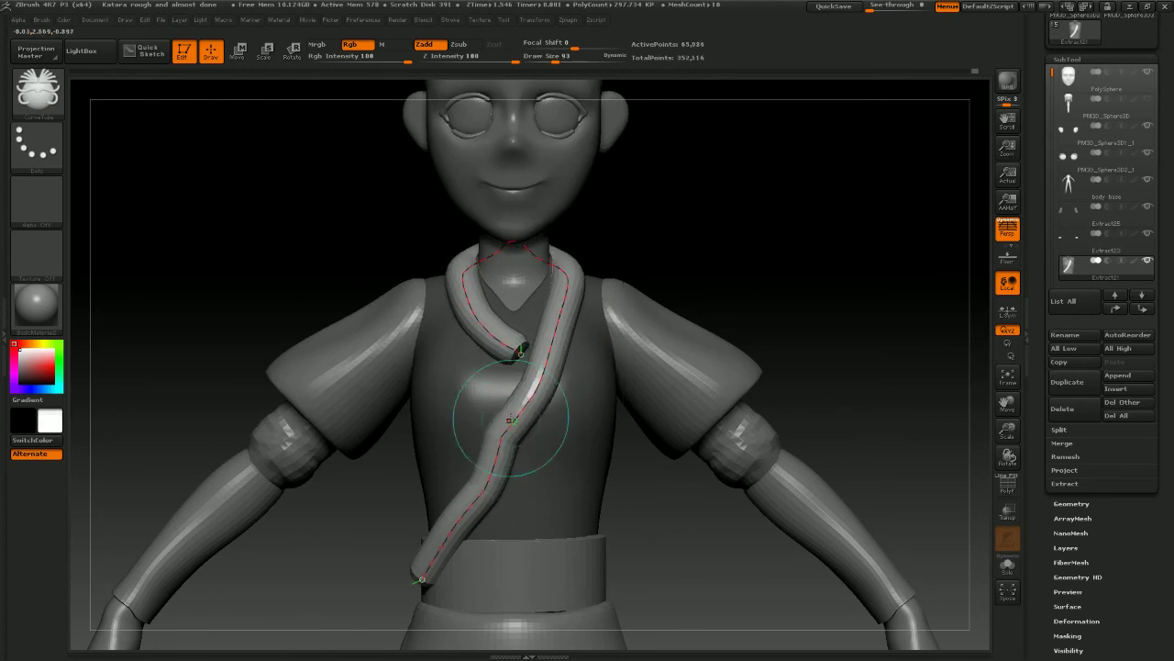
left_click_drag(537, 396, 511, 393)
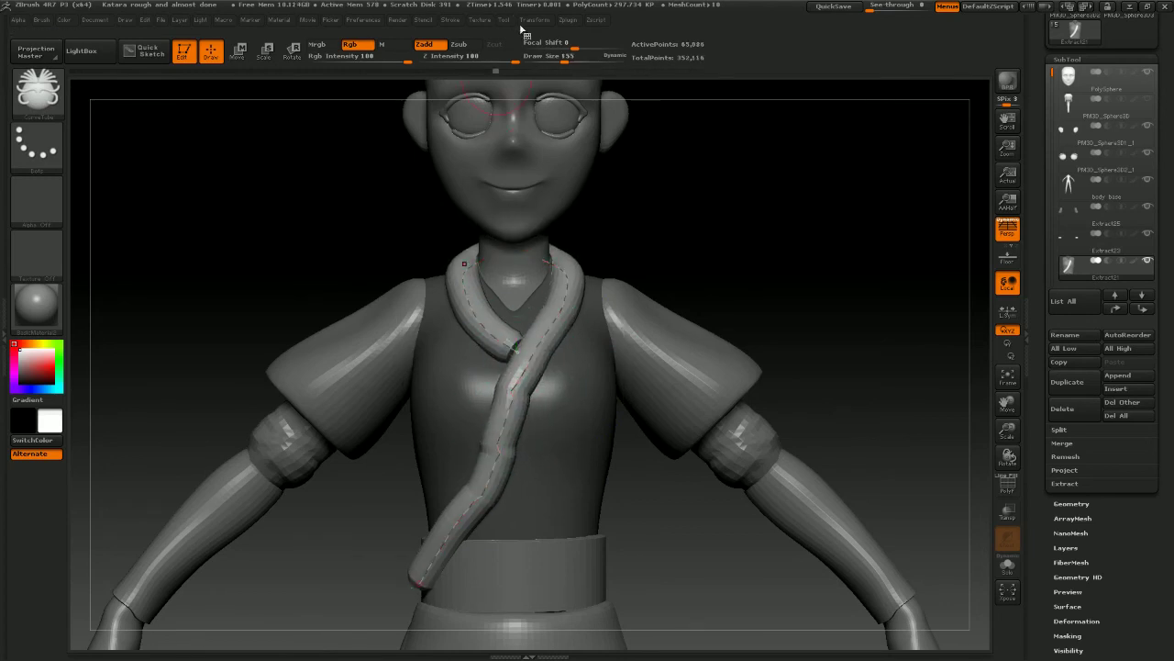
Apply Lock End in the curve settings and move the collar's short end against the strap
left_click(502, 19)
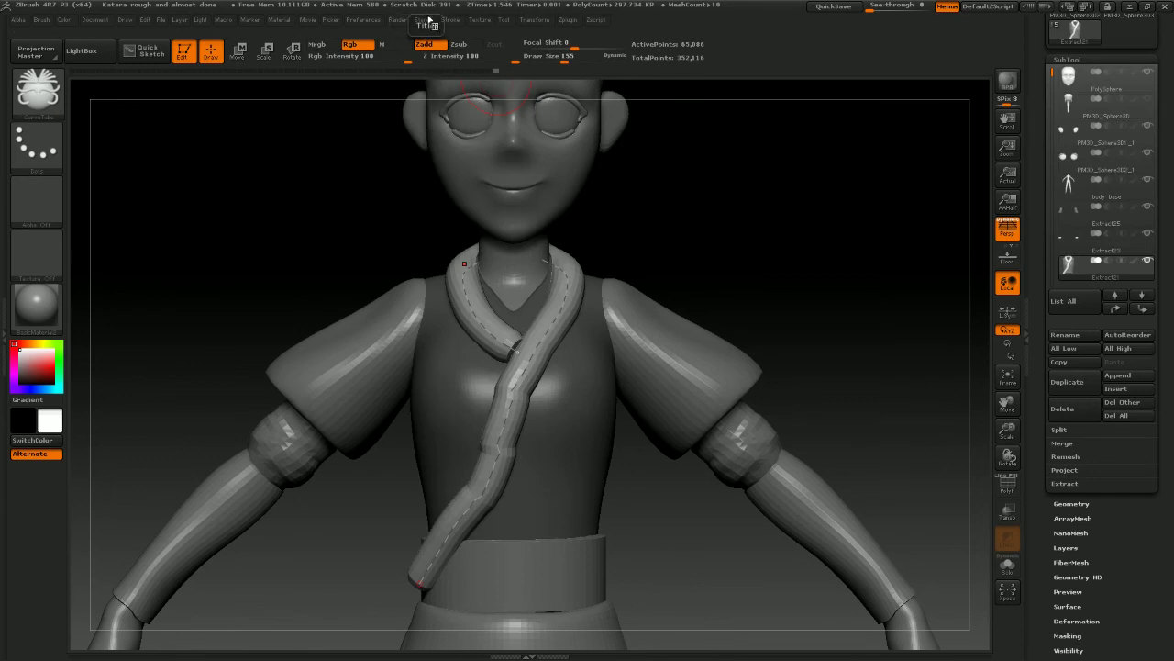
left_click(424, 20)
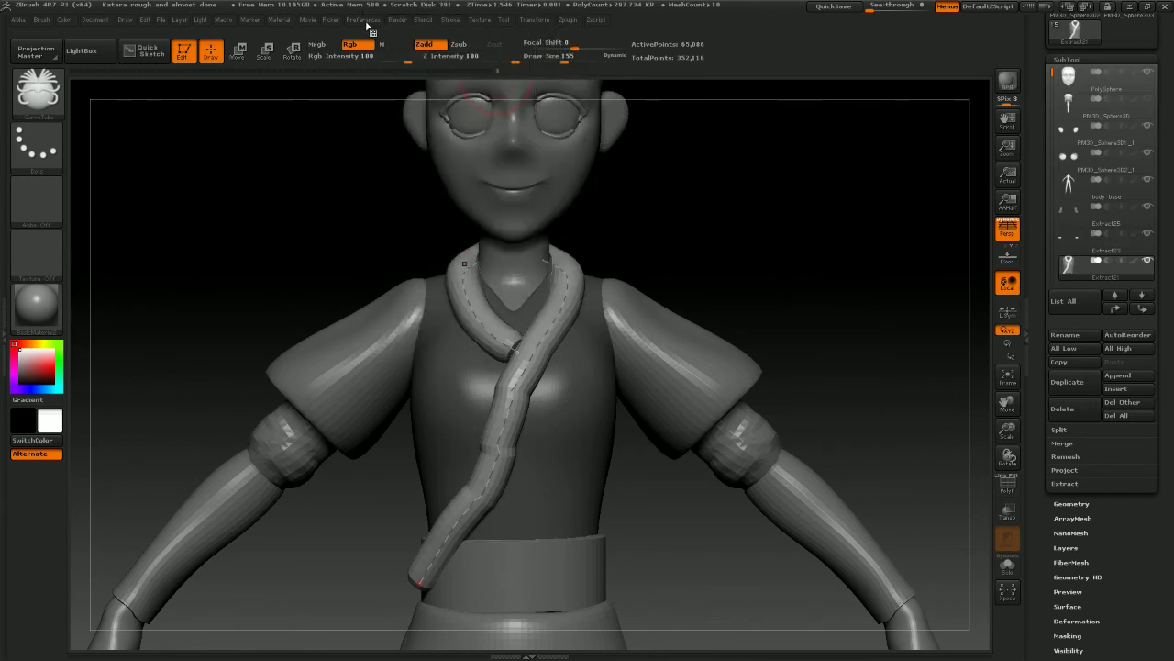
left_click(451, 20)
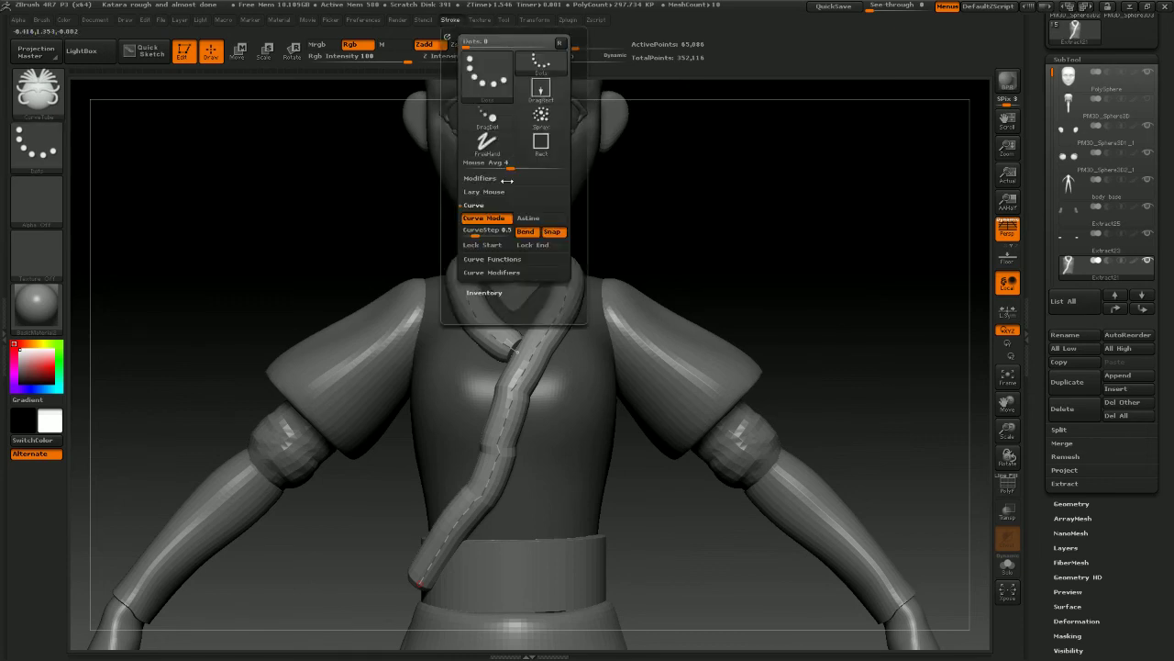
left_click(523, 246)
left_click_drag(514, 352, 535, 358)
Enlarge the brush, even out the strap's curve over the chest, and check the tube from the back and side
key("bracketright")
left_click_drag(679, 286, 807, 278)
left_click_drag(728, 249, 571, 214)
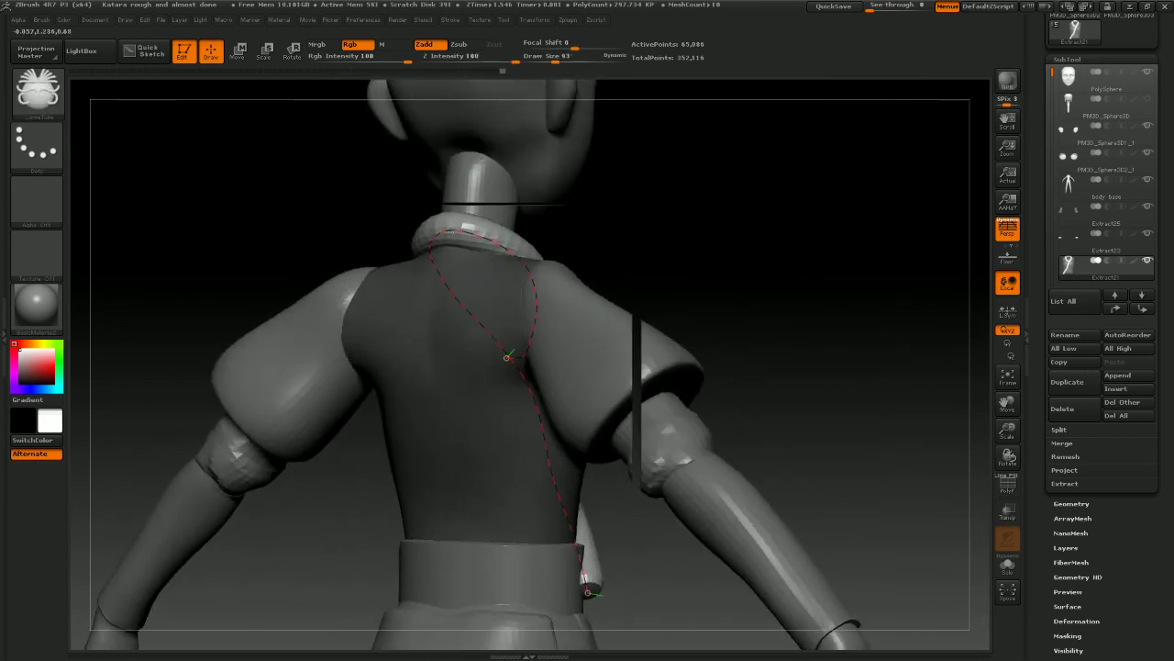
mouse_move(734, 252)
left_mouse_down()
mouse_move(643, 248)
mouse_move(762, 236)
left_mouse_up()
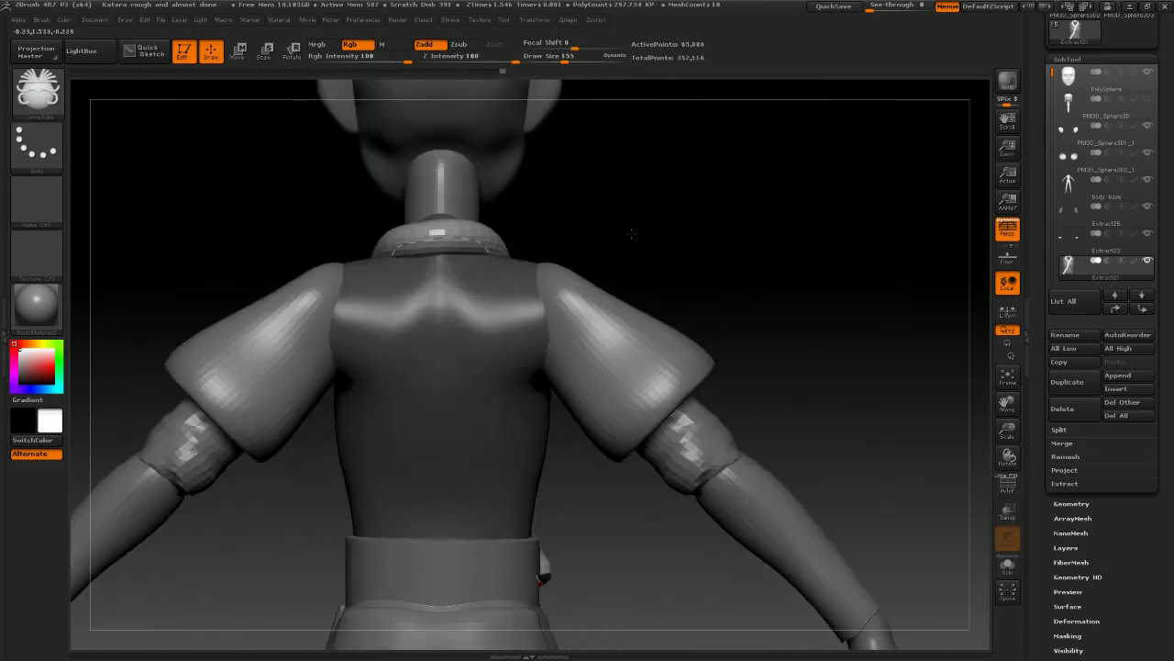
left_click_drag(564, 236, 590, 249)
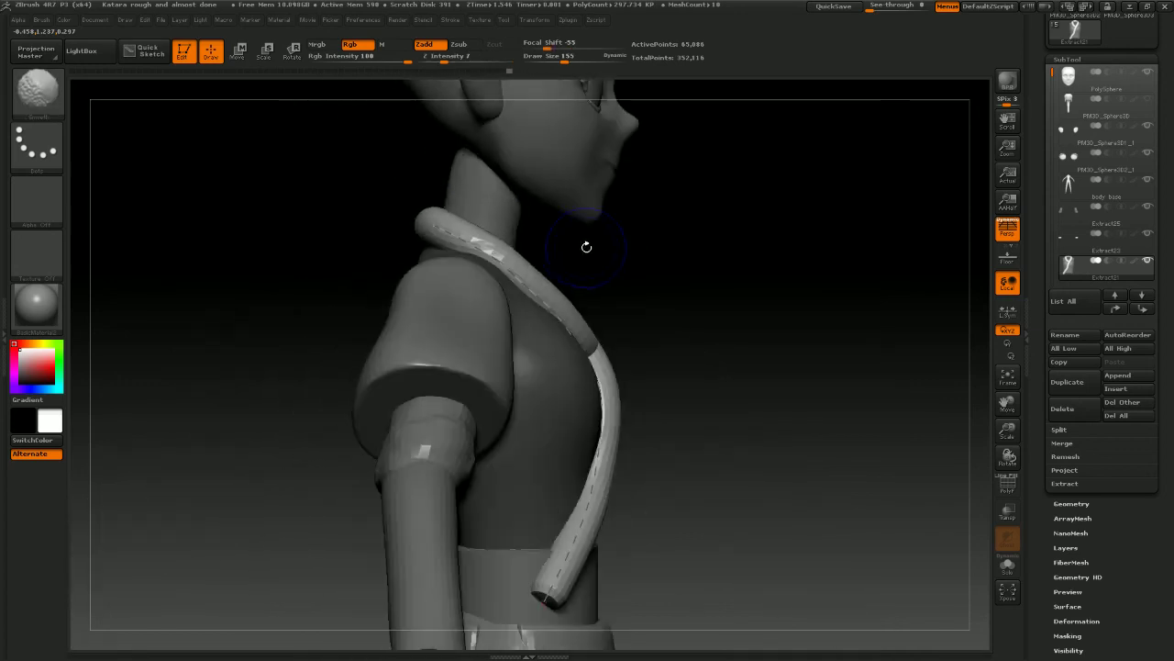
left_click_drag(710, 319, 386, 312)
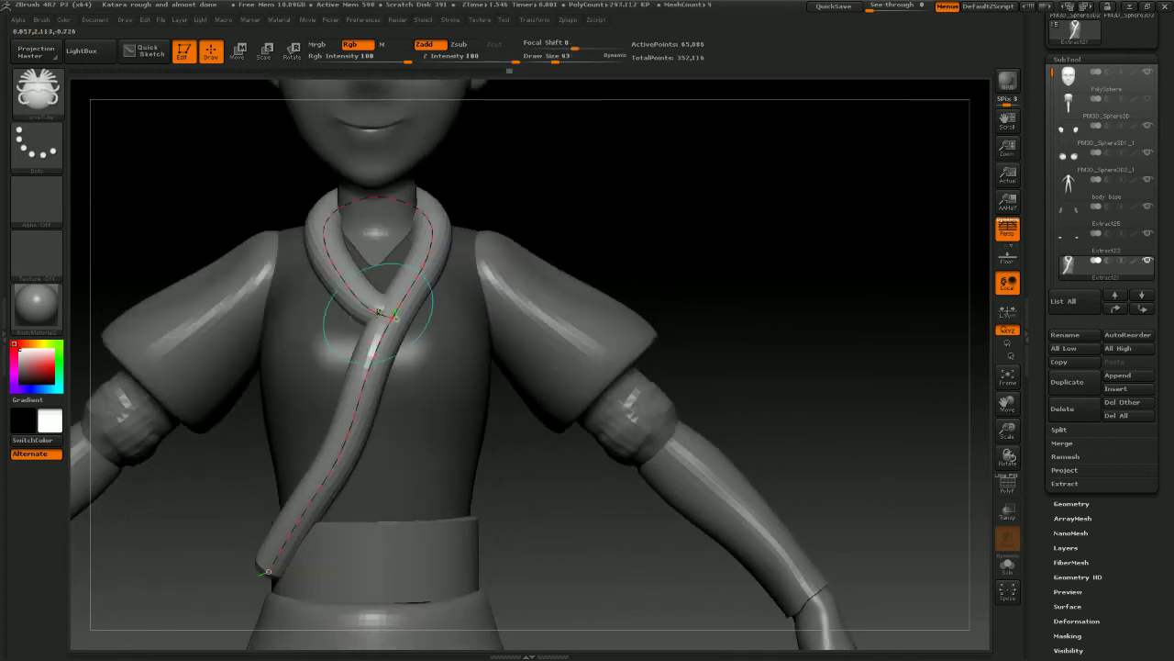
Adjust the strap's curve between chest and belt and extend the collar's short end slightly past the strap
left_click_drag(647, 292, 797, 286)
left_click(400, 421)
left_click_drag(721, 358, 612, 283)
left_click_drag(704, 308, 655, 239)
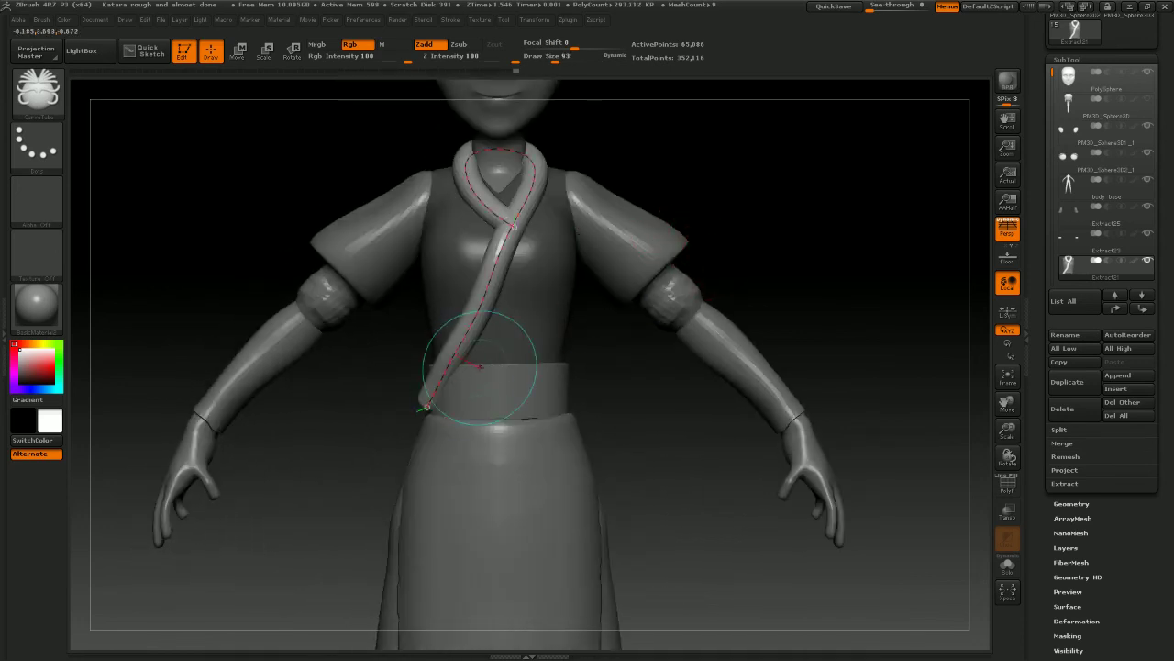
mouse_move(610, 376)
left_mouse_down()
mouse_move(671, 392)
mouse_move(613, 372)
left_mouse_up()
left_click_drag(758, 275, 827, 346, "alt")
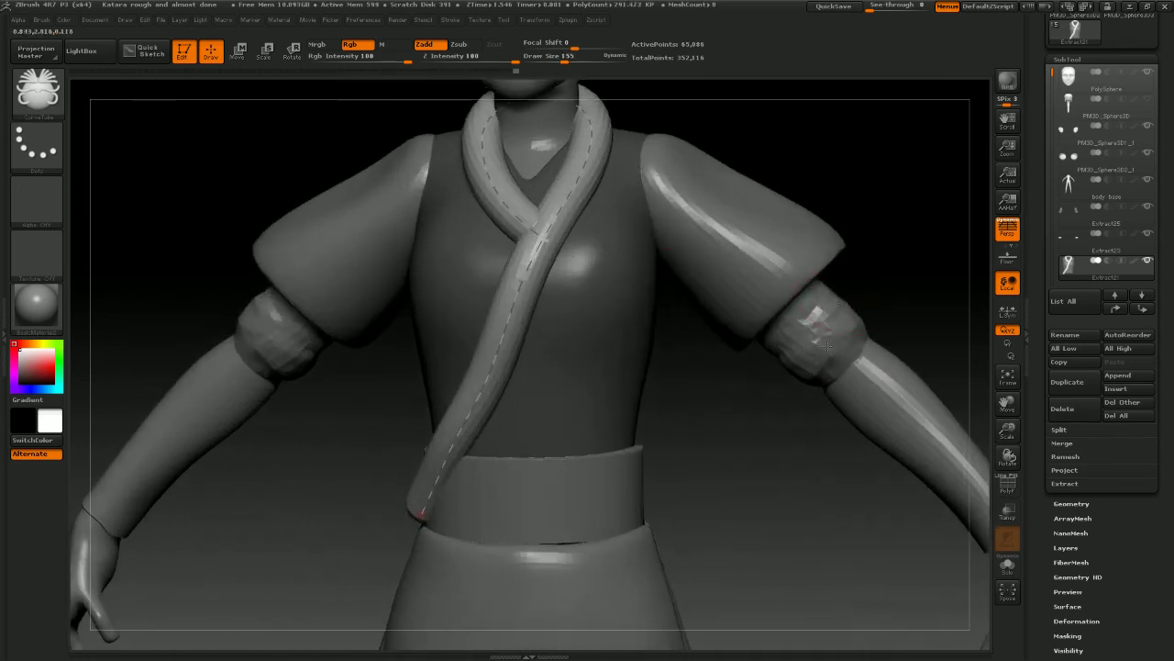
left_click_drag(898, 241, 852, 395, "alt")
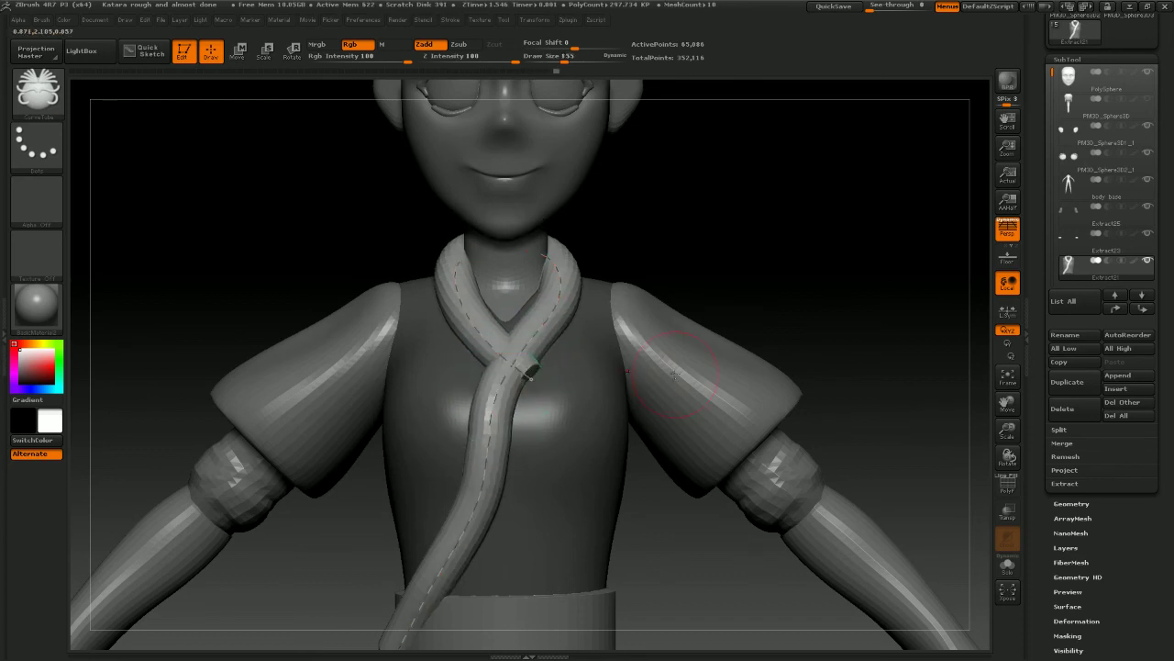
Straighten the strap's lower section and shift its lower end outward at the edge of the belt
left_click_drag(834, 351, 823, 254, "alt")
mouse_move(761, 340)
left_mouse_down("alt")
mouse_move(829, 395)
mouse_move(860, 297)
left_mouse_up("alt")
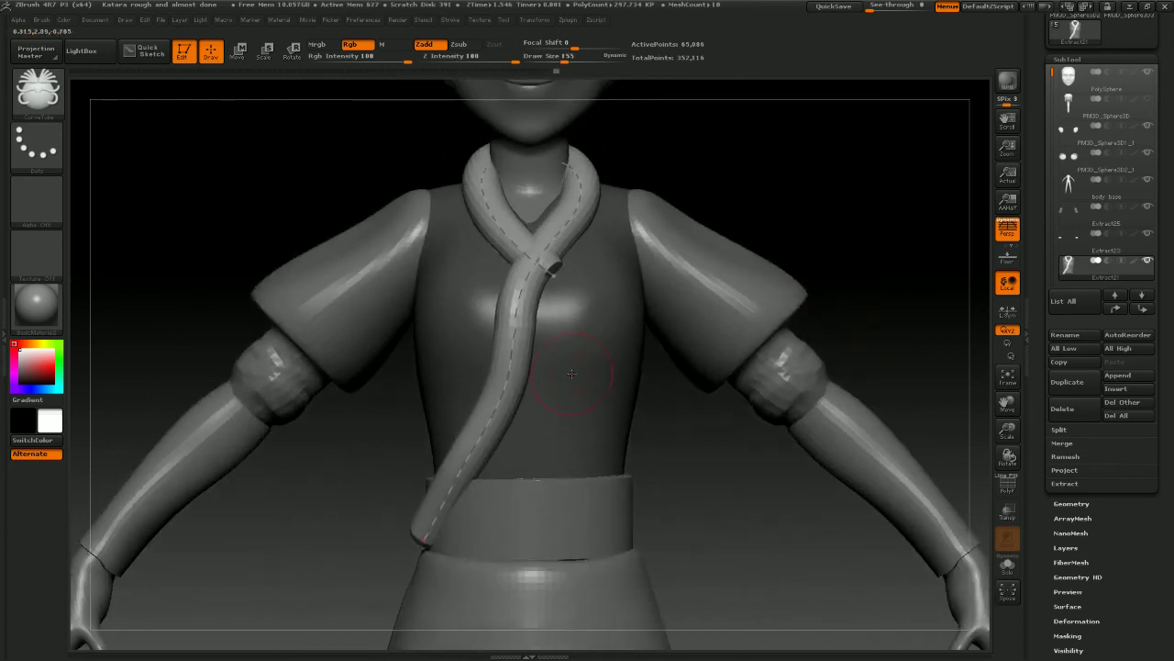
left_click_drag(674, 444, 801, 459)
mouse_move(393, 548)
left_mouse_down()
mouse_move(379, 542)
mouse_move(382, 555)
left_mouse_up()
left_click_drag(789, 404, 630, 399, "shift")
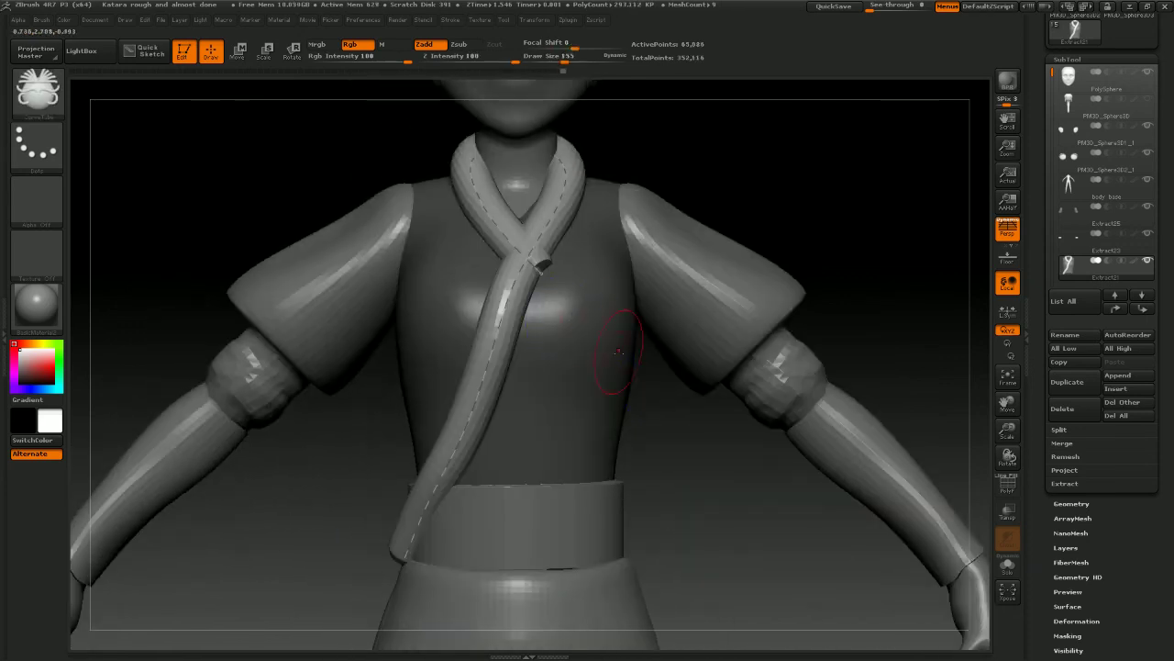
Reposition the collar tube's curve around the back of the neck
left_click_drag(767, 184, 826, 275, "alt")
key("space")
left_click(181, 115)
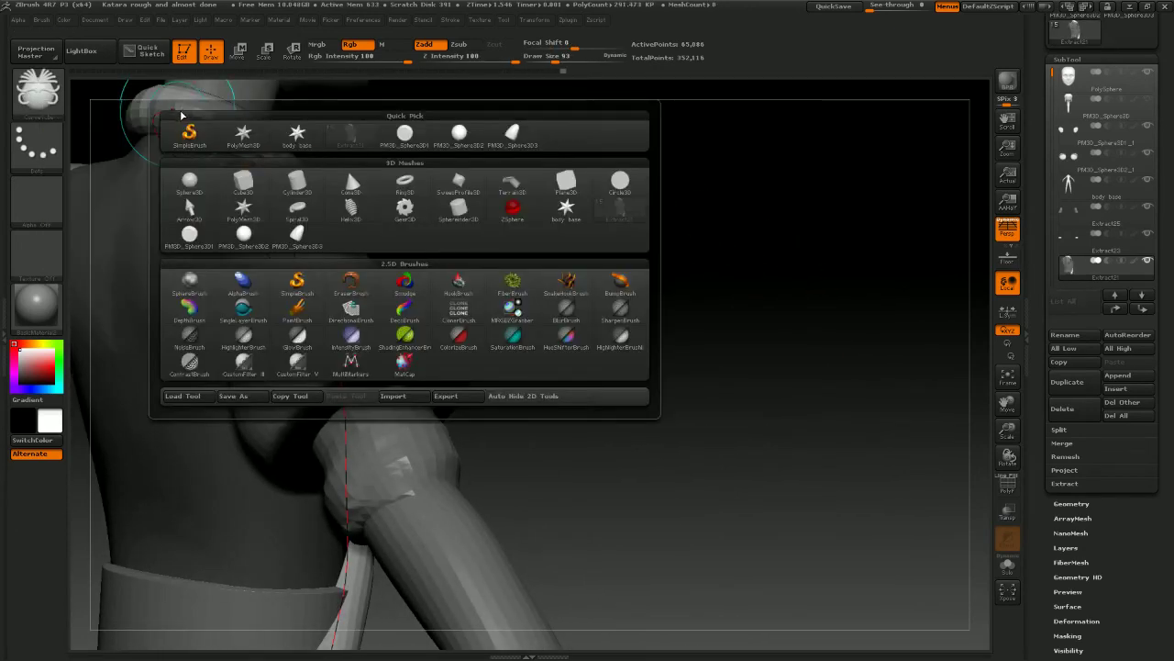
key("space")
mouse_move(240, 118)
left_mouse_down()
mouse_move(252, 119)
mouse_move(176, 114)
mouse_move(168, 124)
left_mouse_up()
left_click(289, 300)
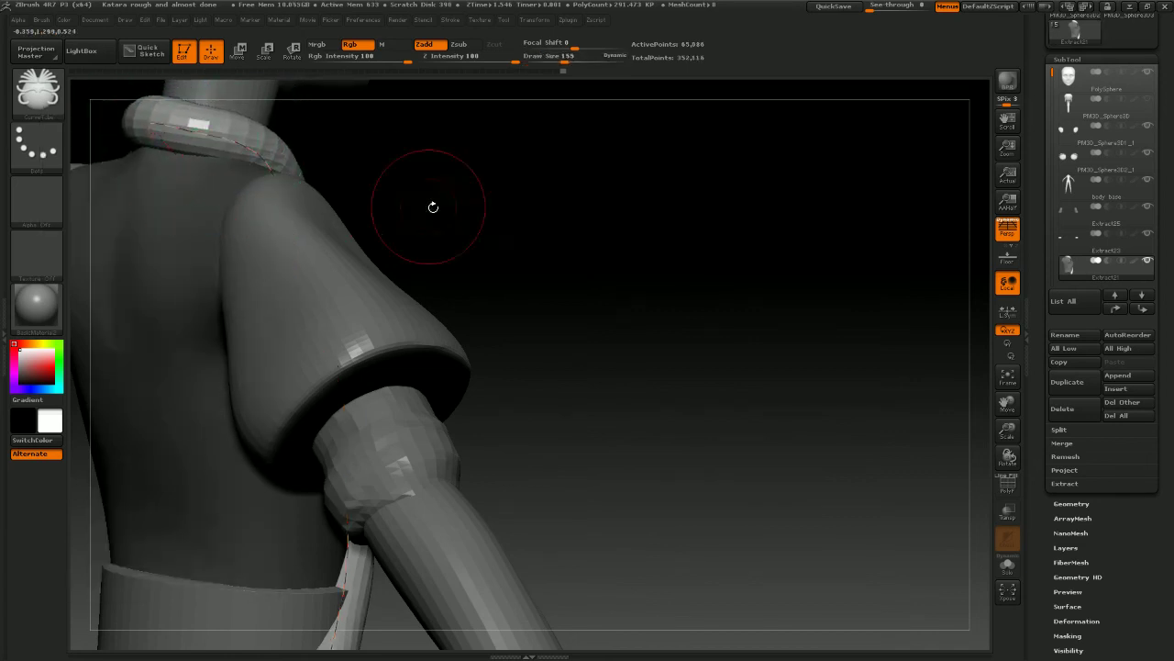
Push the collar outward near the character's right shoulder and undo the stray edit that replaces the tube
mouse_move(432, 202)
left_mouse_down()
mouse_move(553, 284)
mouse_move(707, 332)
mouse_move(648, 257)
mouse_move(766, 276)
left_mouse_up()
left_click_drag(714, 236, 761, 340, "alt")
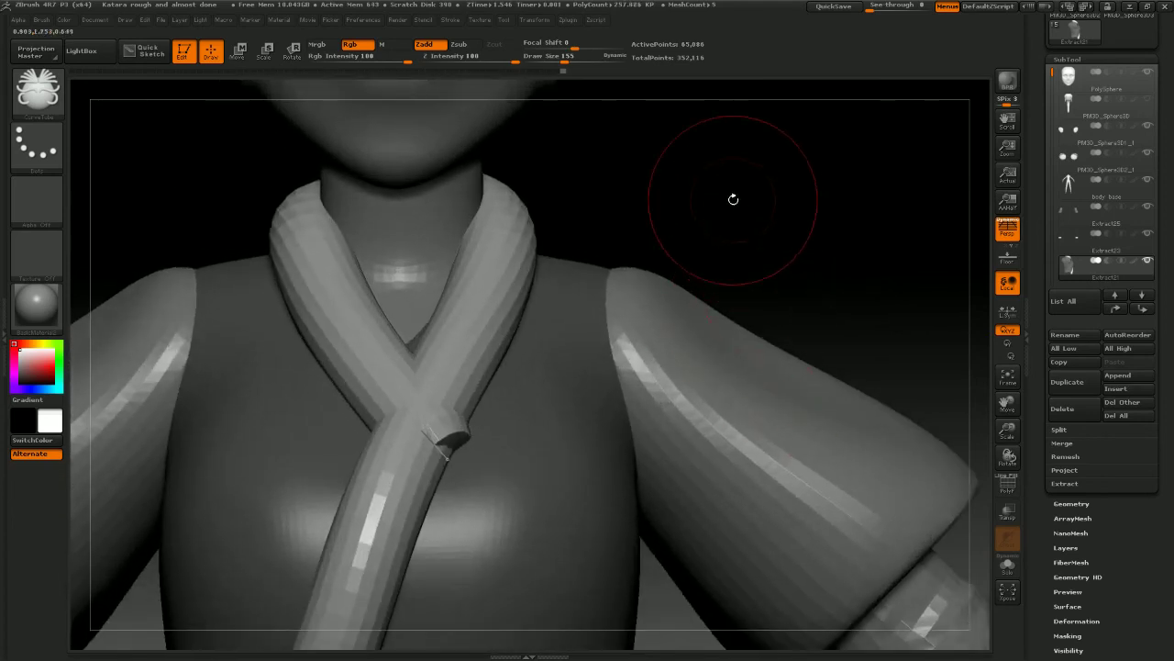
left_click_drag(742, 213, 718, 200)
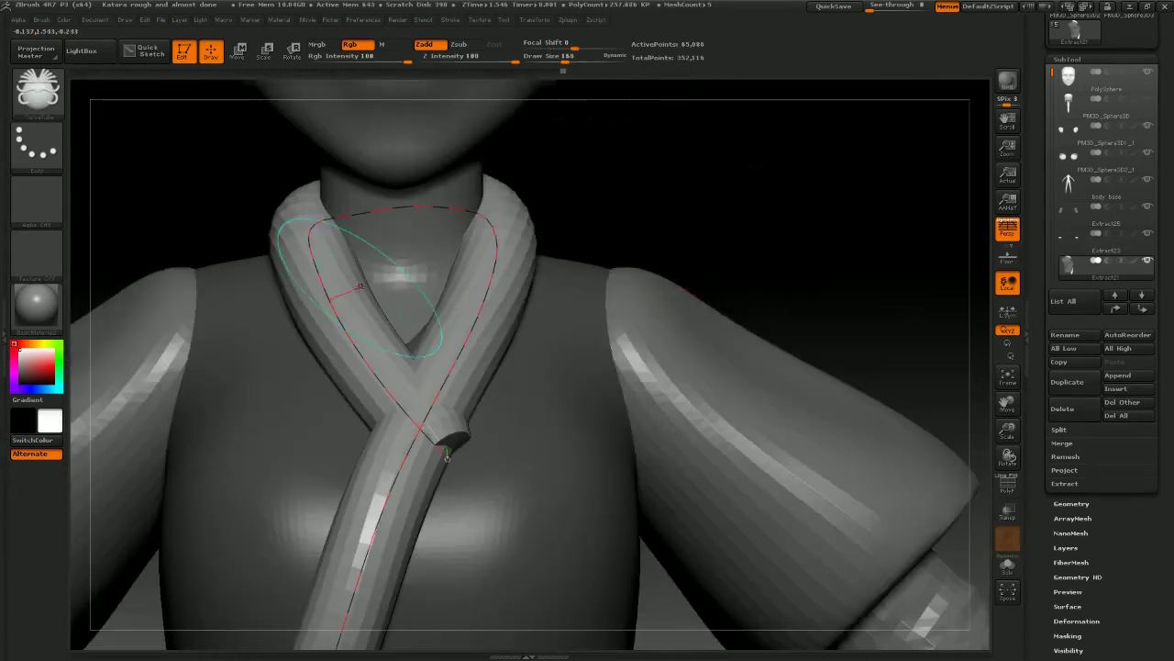
left_click_drag(302, 252, 290, 238)
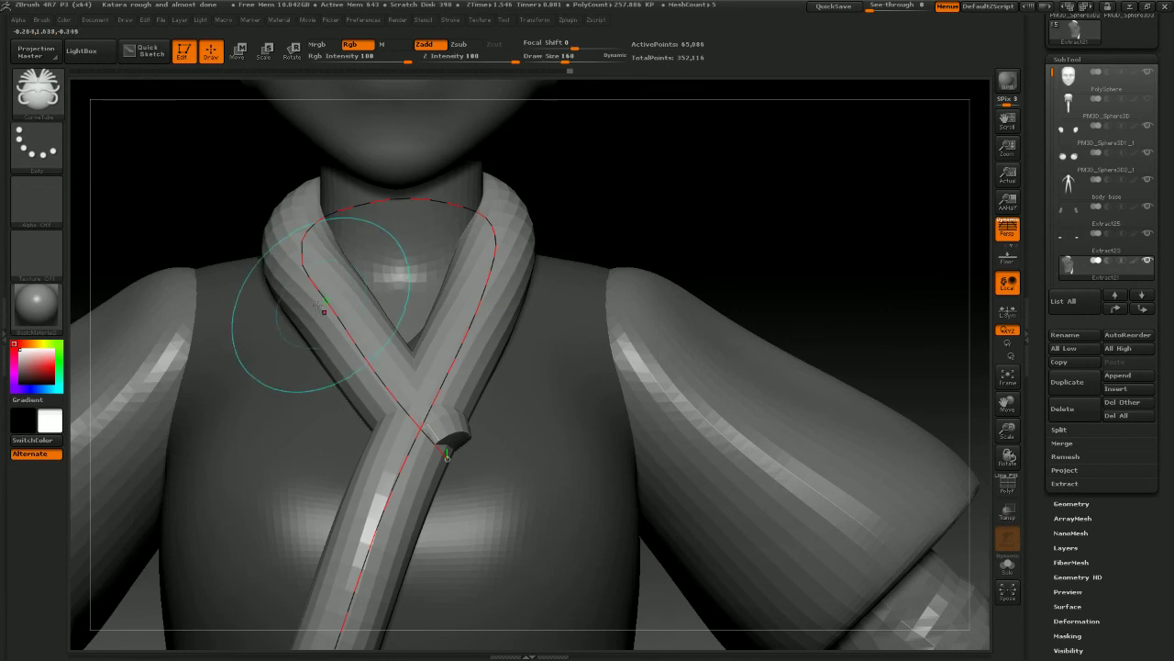
left_click_drag(323, 311, 306, 316)
left_click(283, 262)
left_click(280, 256)
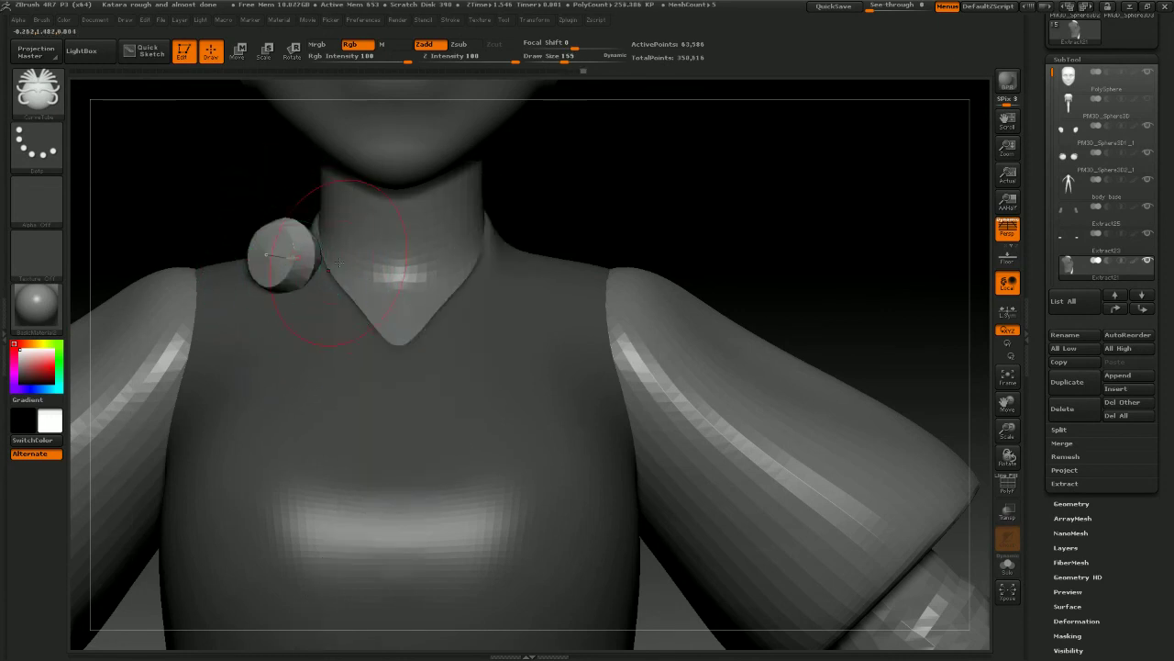
key("ctrl+z")
Tuck the collar's short end into the strap and bow both front sides of the collar outward into matching curves
left_click_drag(435, 432, 431, 445)
left_click_drag(303, 280, 275, 266)
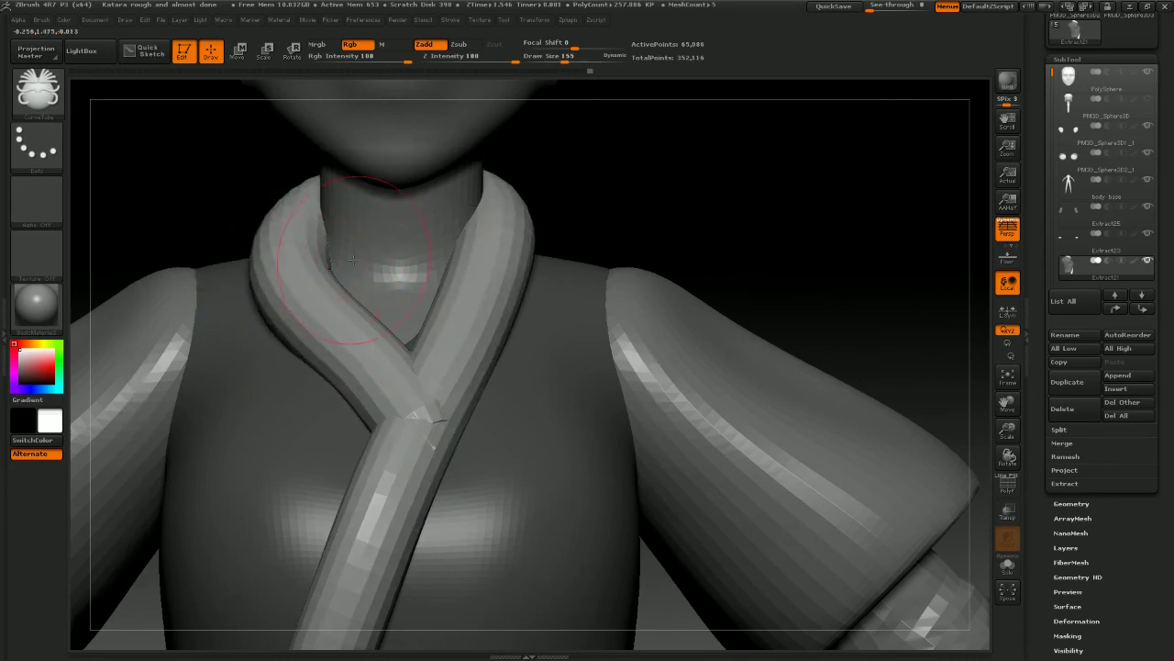
left_click_drag(494, 271, 513, 262)
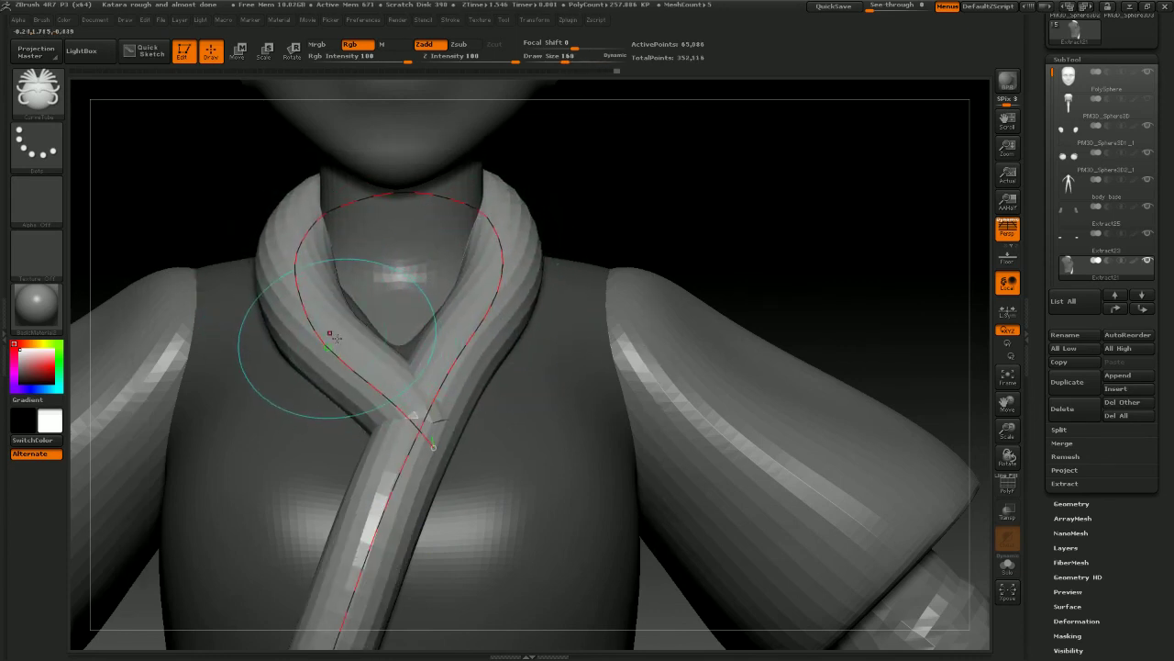
left_click(331, 336)
key("ctrl+z")
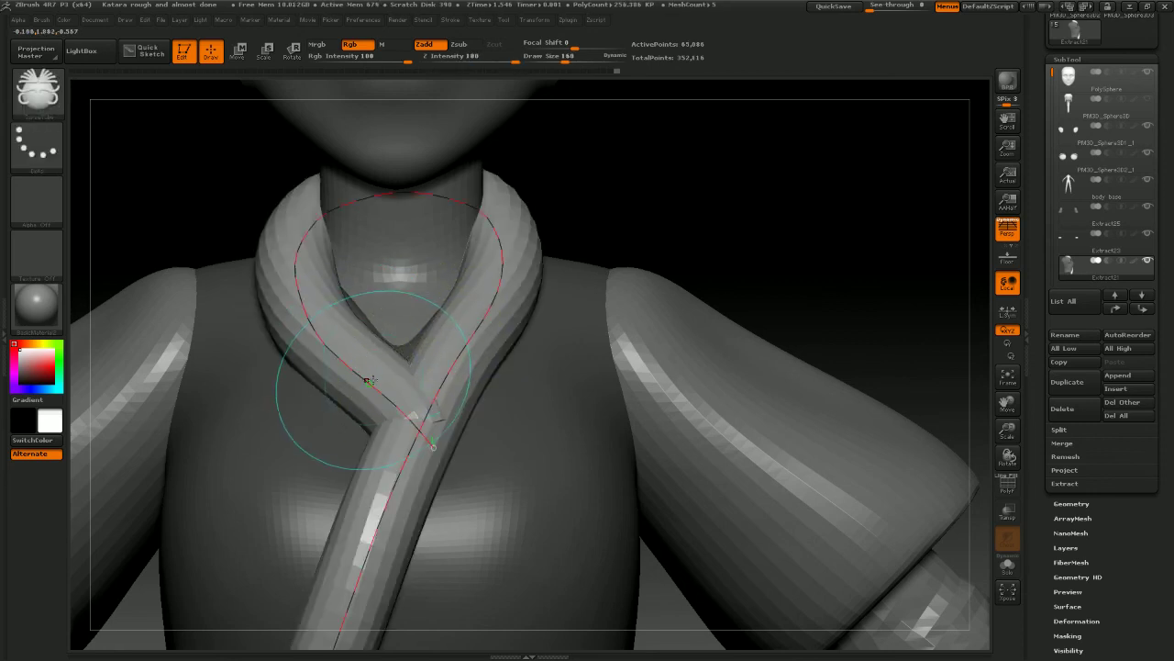
left_click_drag(367, 377, 354, 376)
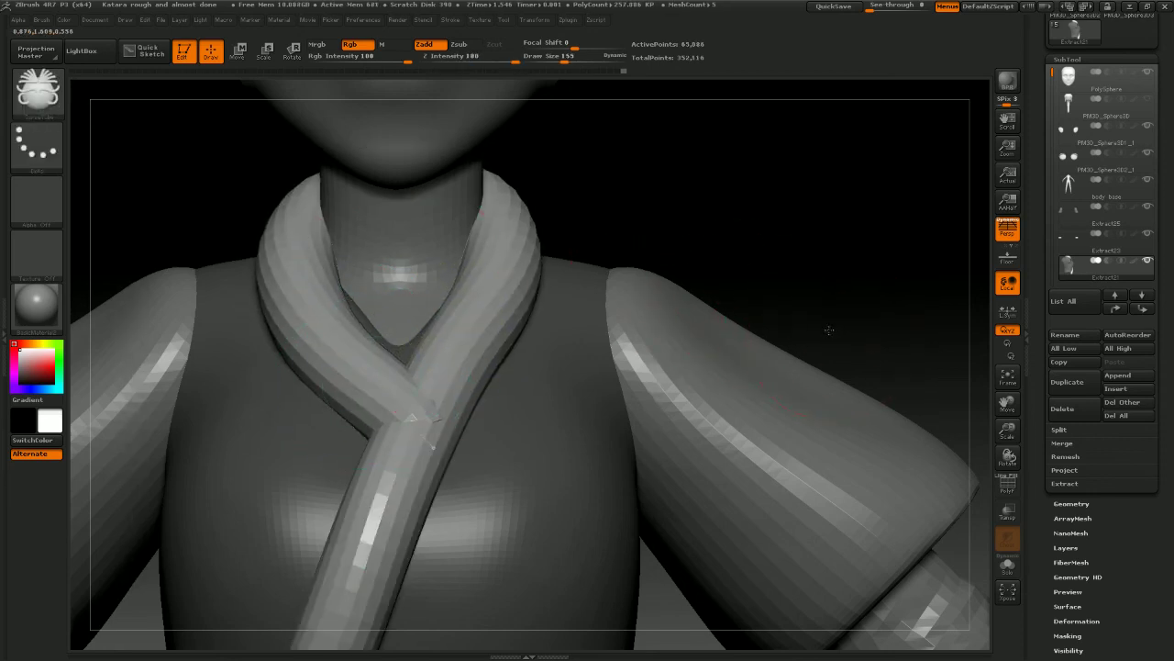
Examine the collar and strap from the back, side and front for fit against the body
left_click_drag(828, 330, 840, 288, "alt")
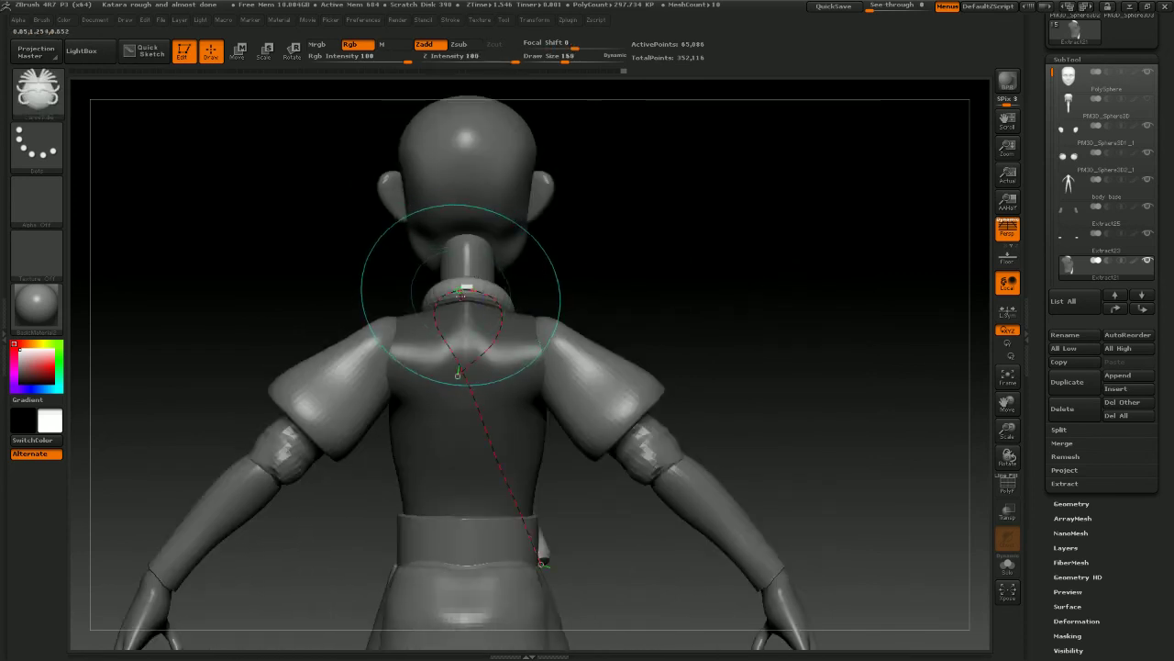
left_click_drag(578, 295, 726, 325)
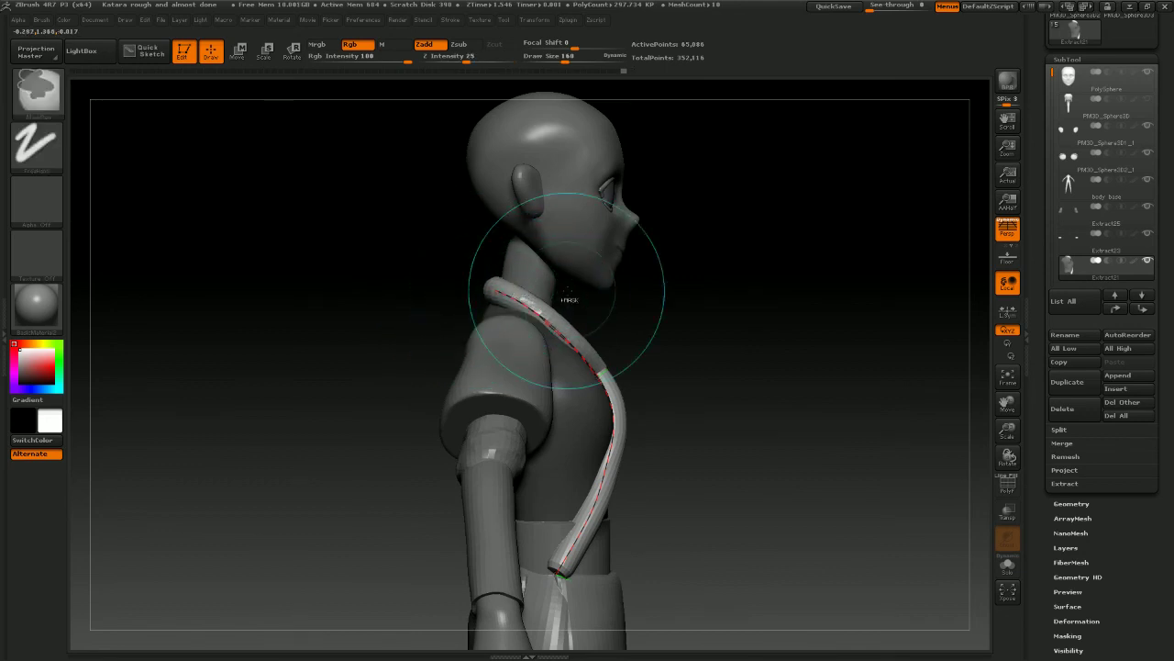
mouse_move(724, 328)
left_mouse_down("shift")
mouse_move(703, 265)
mouse_move(757, 315)
mouse_move(732, 297)
mouse_move(615, 284)
mouse_move(622, 274)
left_mouse_up("shift")
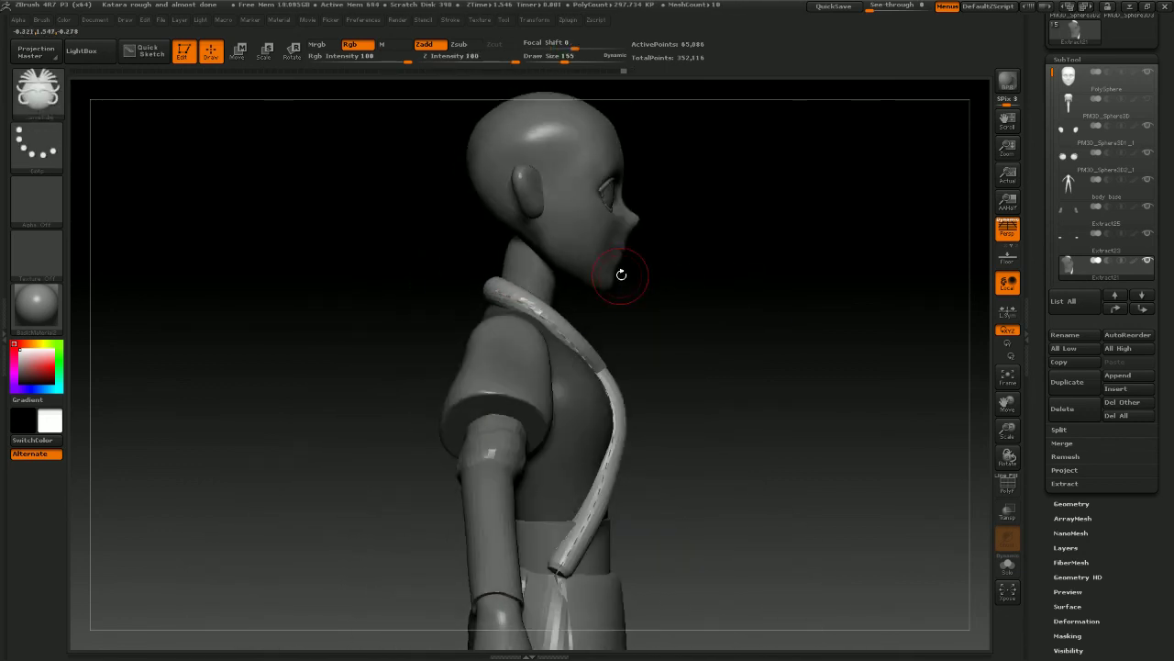
left_click_drag(701, 315, 987, 220)
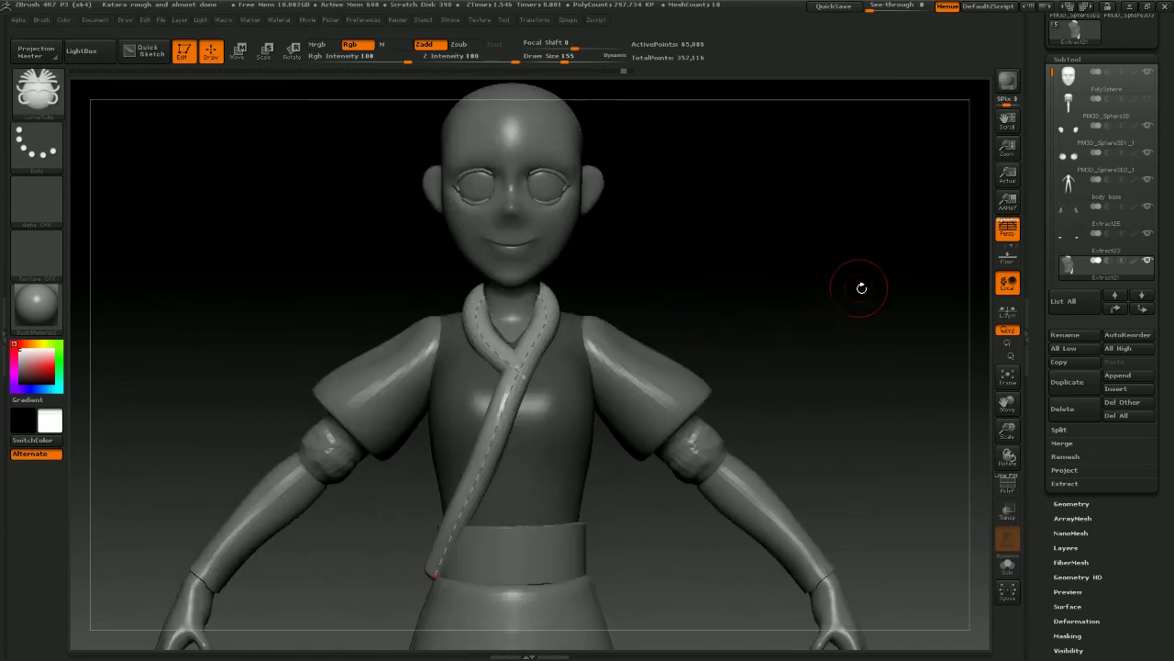
left_click_drag(861, 288, 919, 265, "alt")
Make the hair subtool PM3D_Sphere3D visible again and check the collar together with the head
left_click(1071, 504)
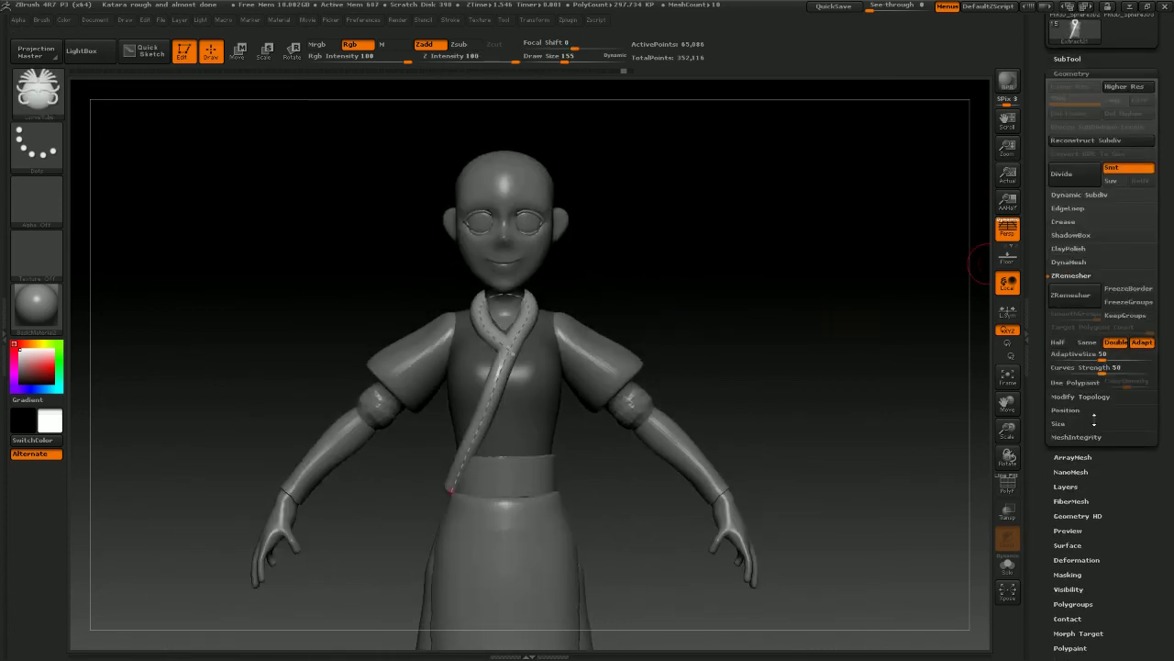
left_click(1064, 59)
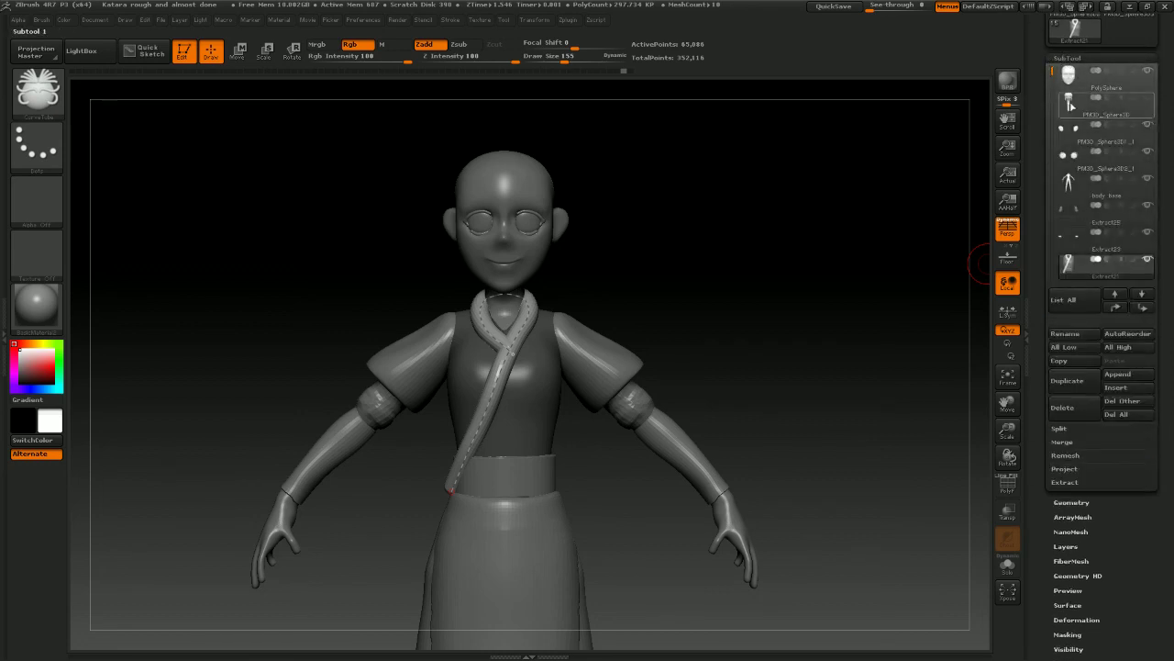
left_click(1150, 97)
left_click_drag(954, 140, 814, 280)
mouse_move(813, 276)
left_mouse_down("shift")
mouse_move(825, 255)
mouse_move(798, 275)
left_mouse_up("shift")
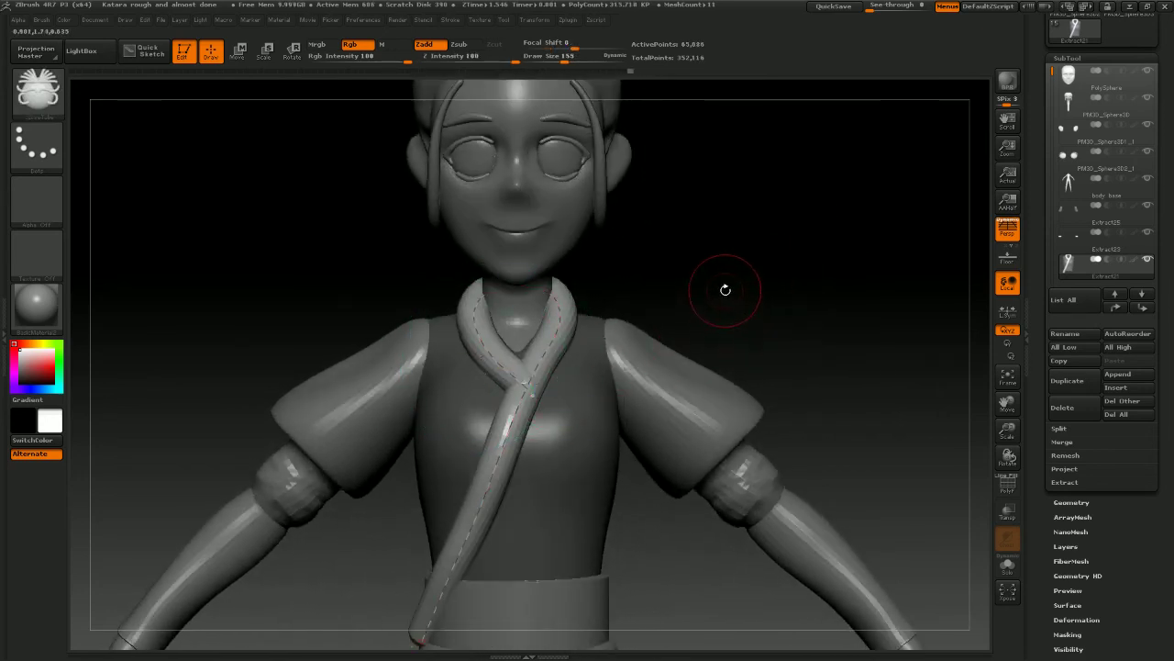
left_click_drag(743, 304, 823, 268, "alt")
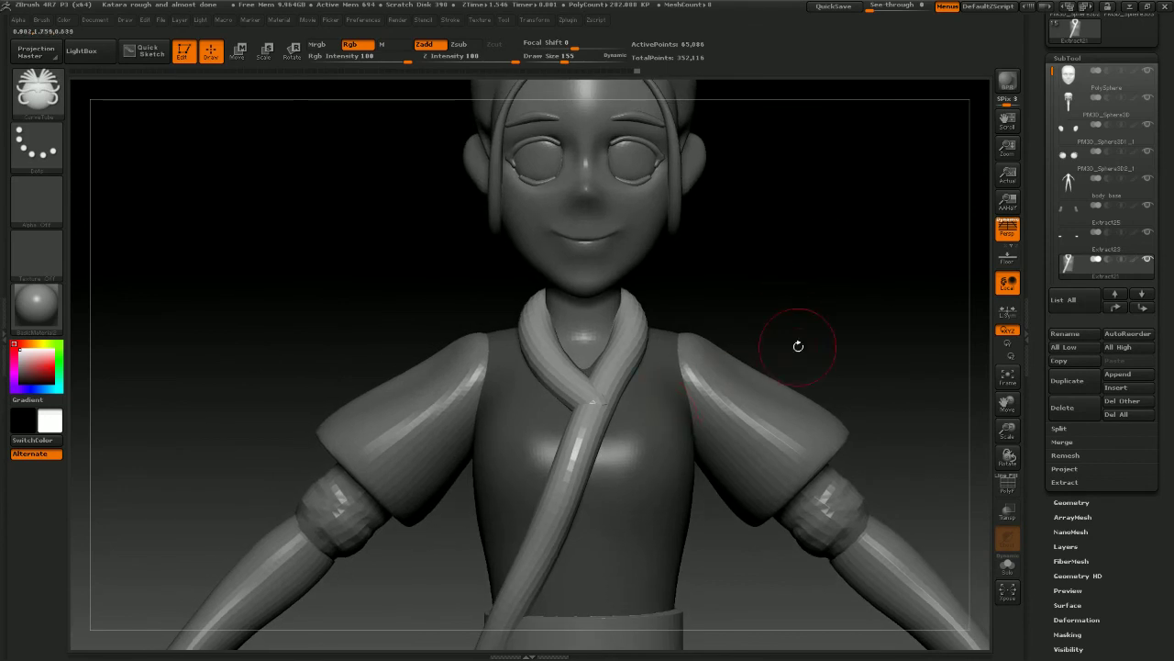
left_click_drag(799, 343, 823, 244, "alt")
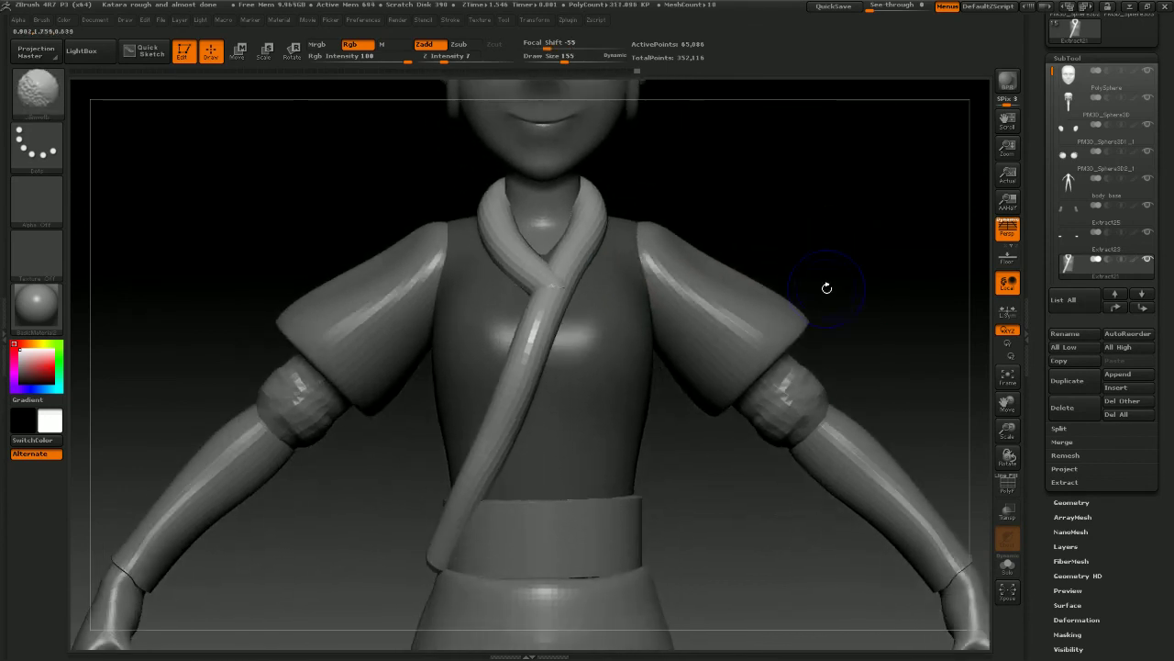
key("ctrl+shift")
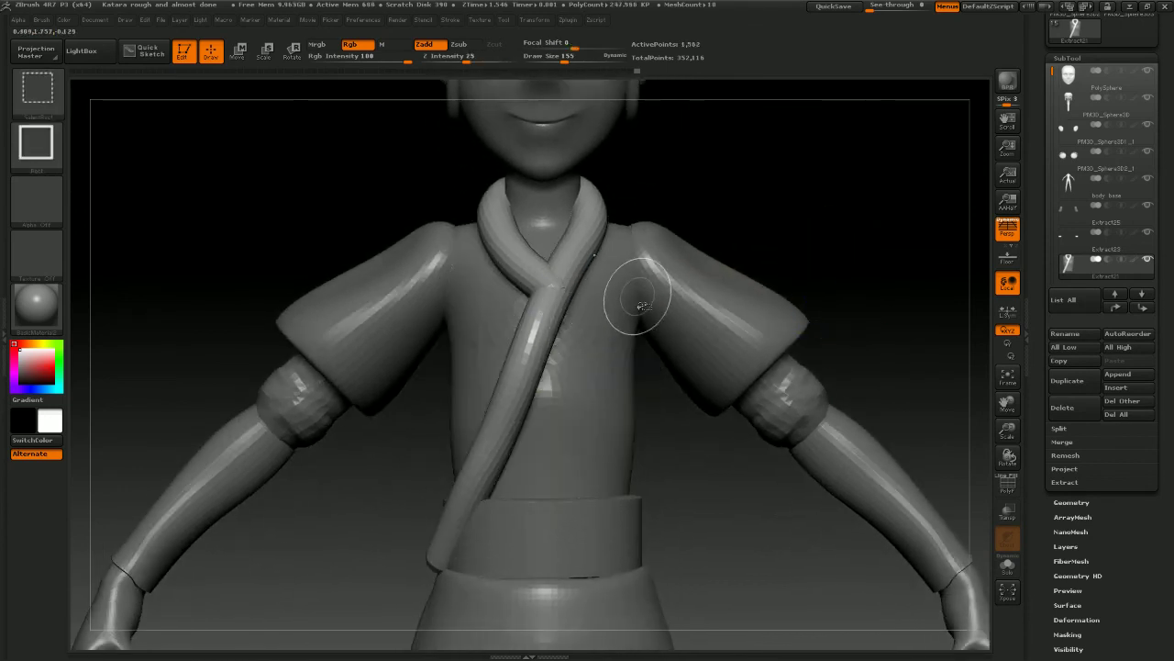
left_click(544, 318, "ctrl+shift")
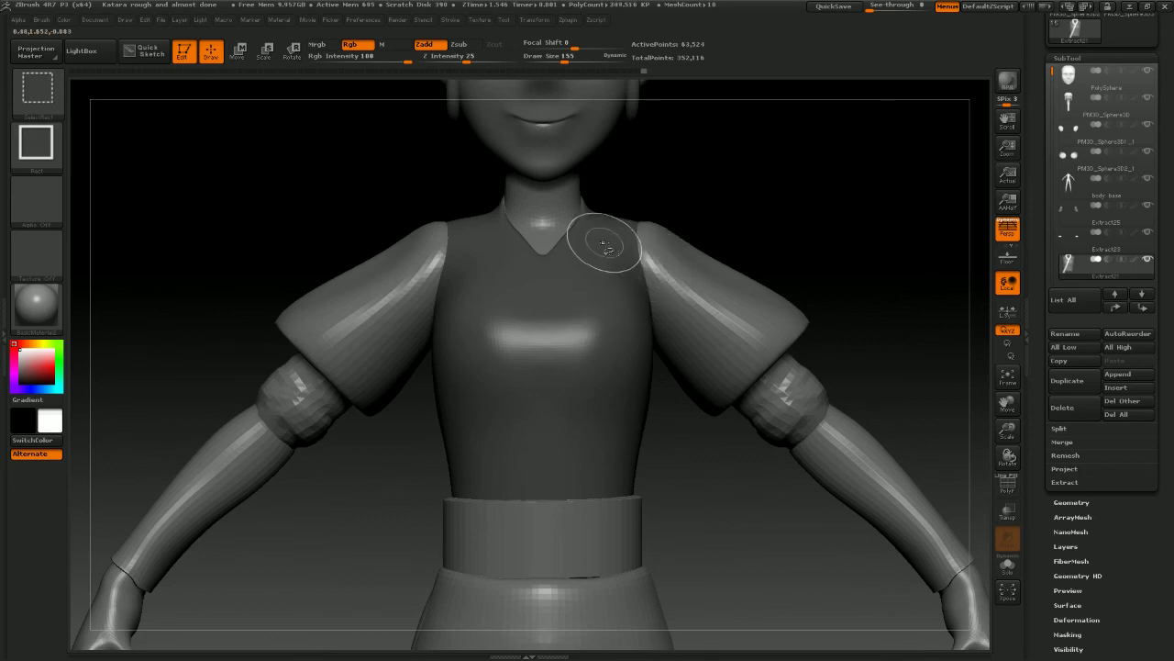
key("ctrl+z")
mouse_move(741, 260)
left_mouse_down()
mouse_move(820, 265)
mouse_move(729, 263)
left_mouse_up()
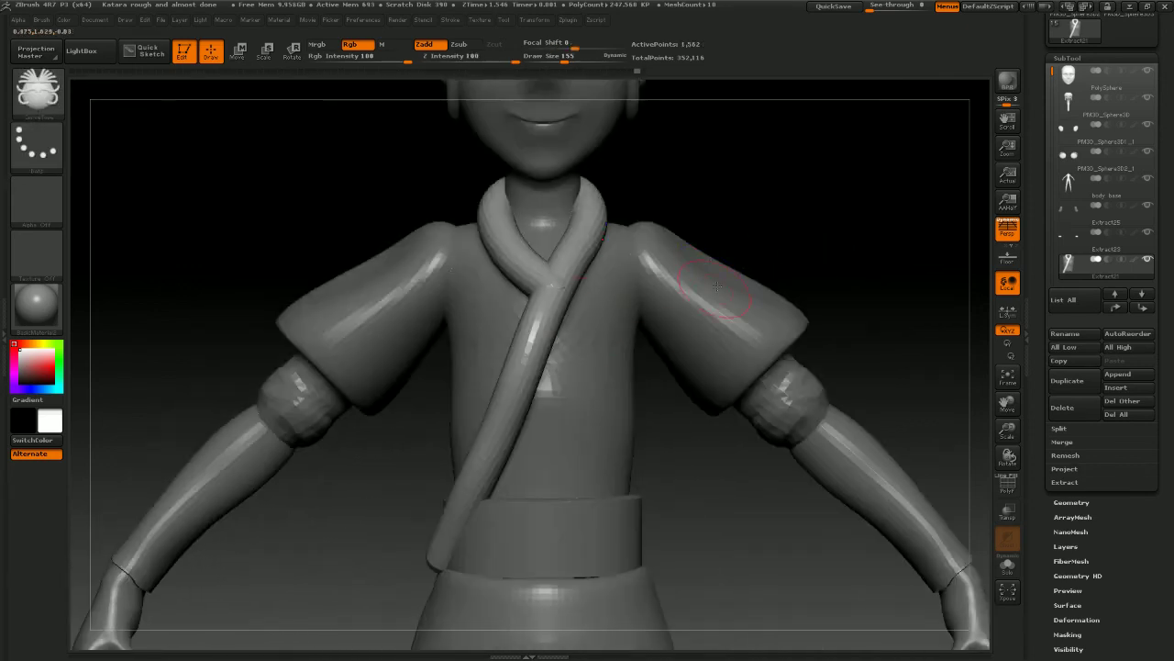
key("ctrl+z")
Hide the collar and strap tube within the active subtool so that only its dress body is displayed
right_click_drag(514, 328, 567, 320)
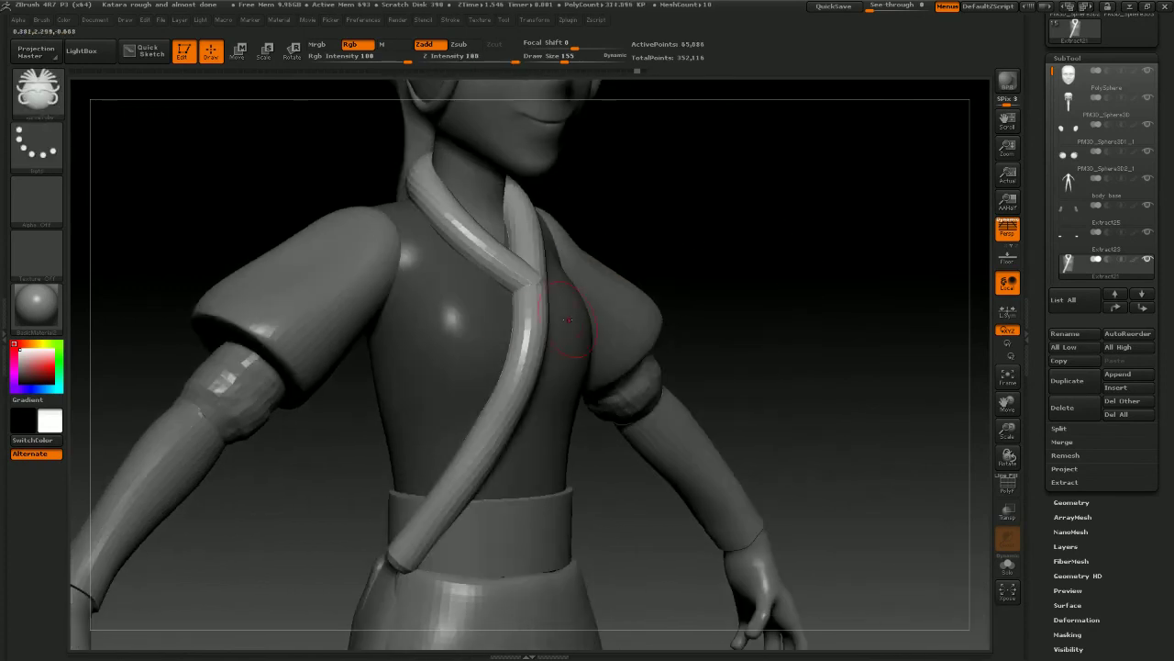
left_click_drag(660, 276, 684, 270, "shift")
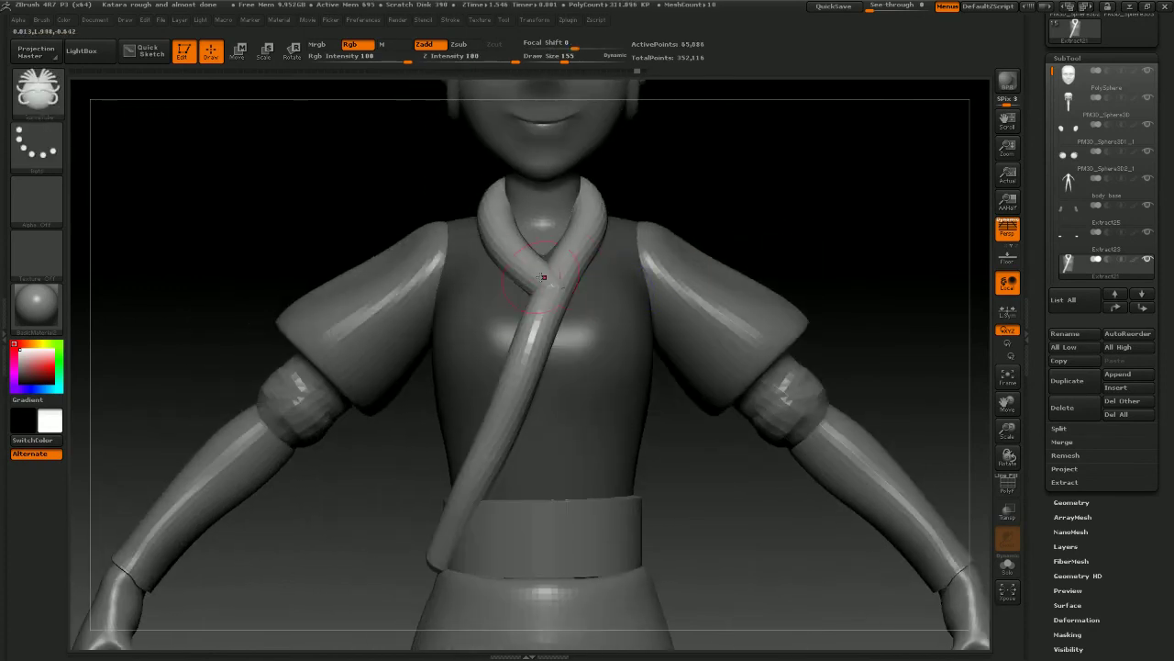
left_click_drag(803, 244, 873, 249, "shift")
mouse_move(779, 236)
left_mouse_down("shift")
mouse_move(828, 233)
mouse_move(733, 239)
mouse_move(837, 238)
mouse_move(724, 240)
left_mouse_up("shift")
left_click_drag(801, 240, 768, 255)
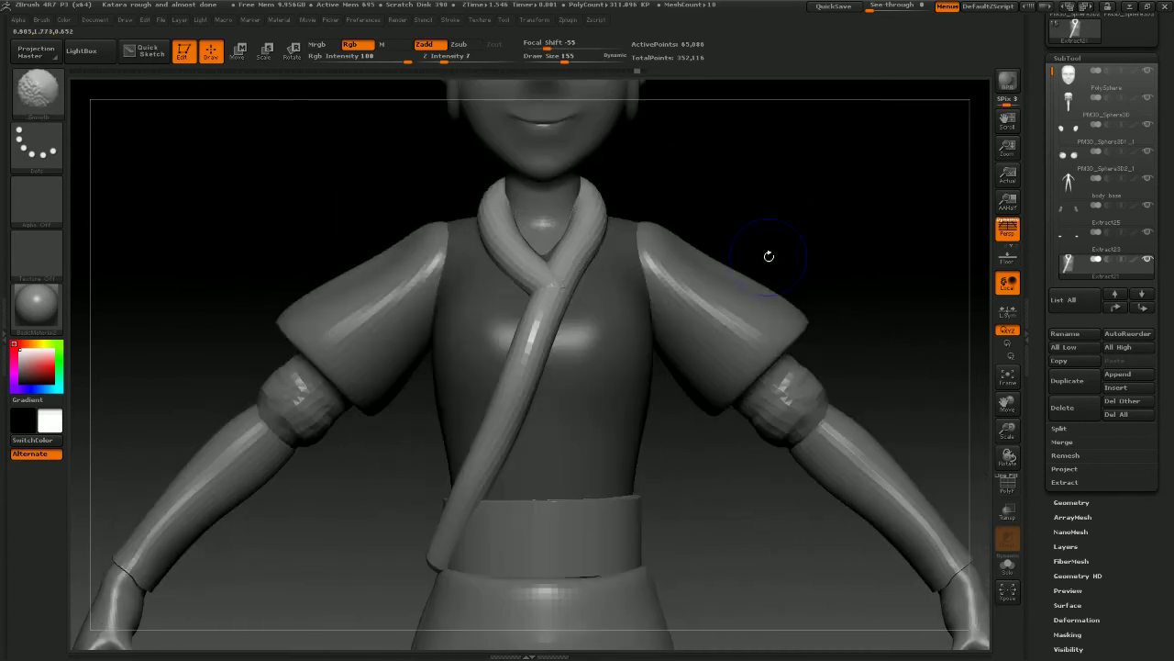
left_click(565, 292, "ctrl+shift")
left_click(561, 291, "ctrl+shift")
left_click_drag(755, 266, 826, 263)
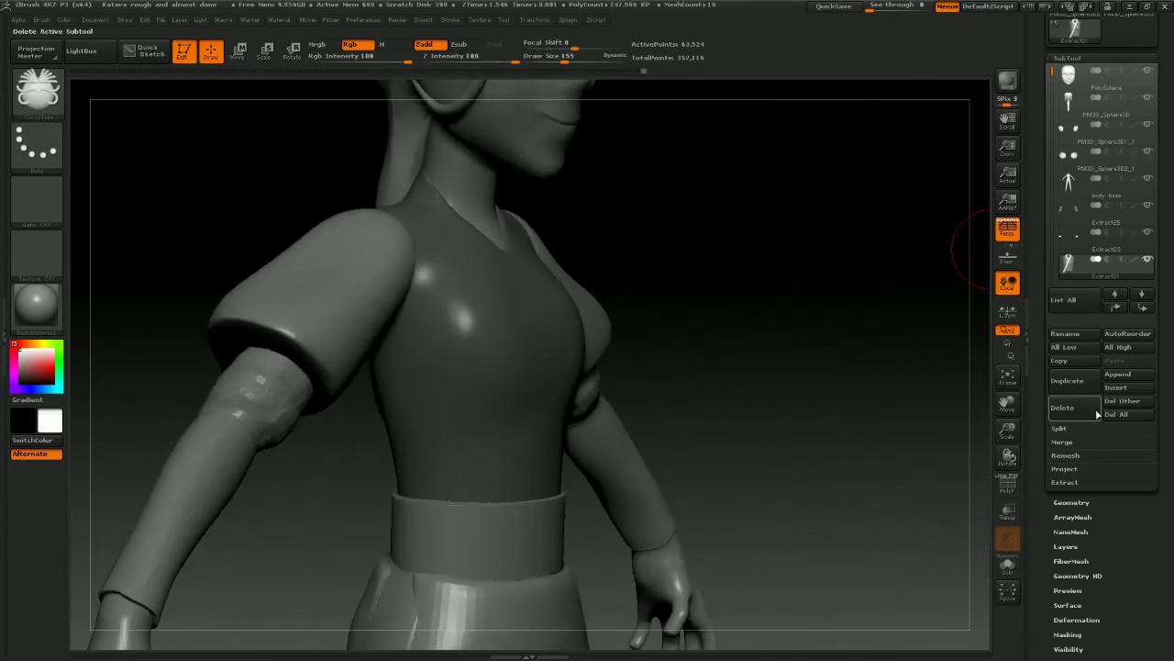
Split the hidden collar and strap off the dress body into their own subtool
mouse_move(1158, 323)
left_mouse_down()
mouse_move(1158, 288)
mouse_move(1158, 321)
left_mouse_up()
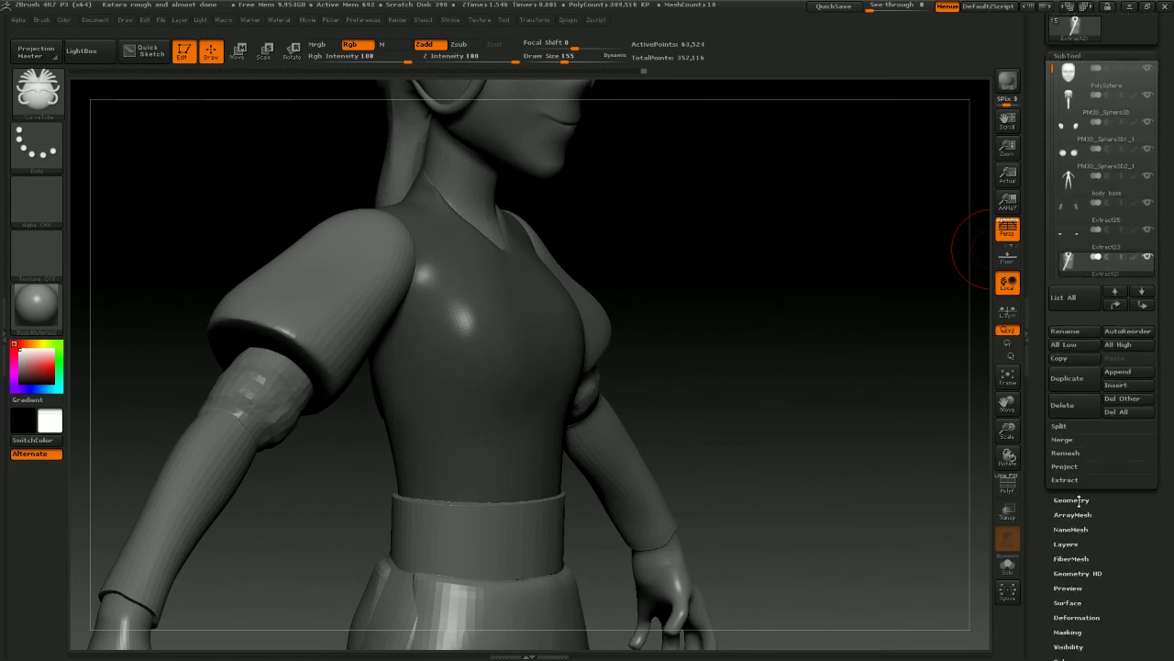
left_click(1065, 427)
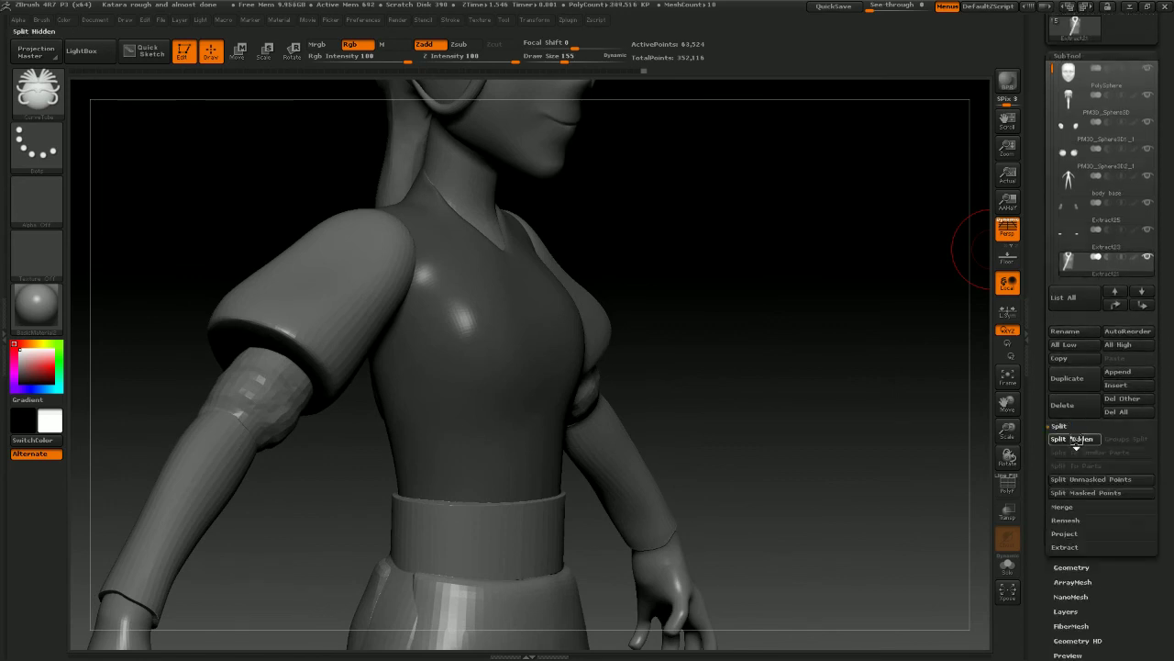
left_click(1077, 440)
left_click_drag(775, 336, 486, 248, "shift")
left_click_drag(756, 465, 743, 246)
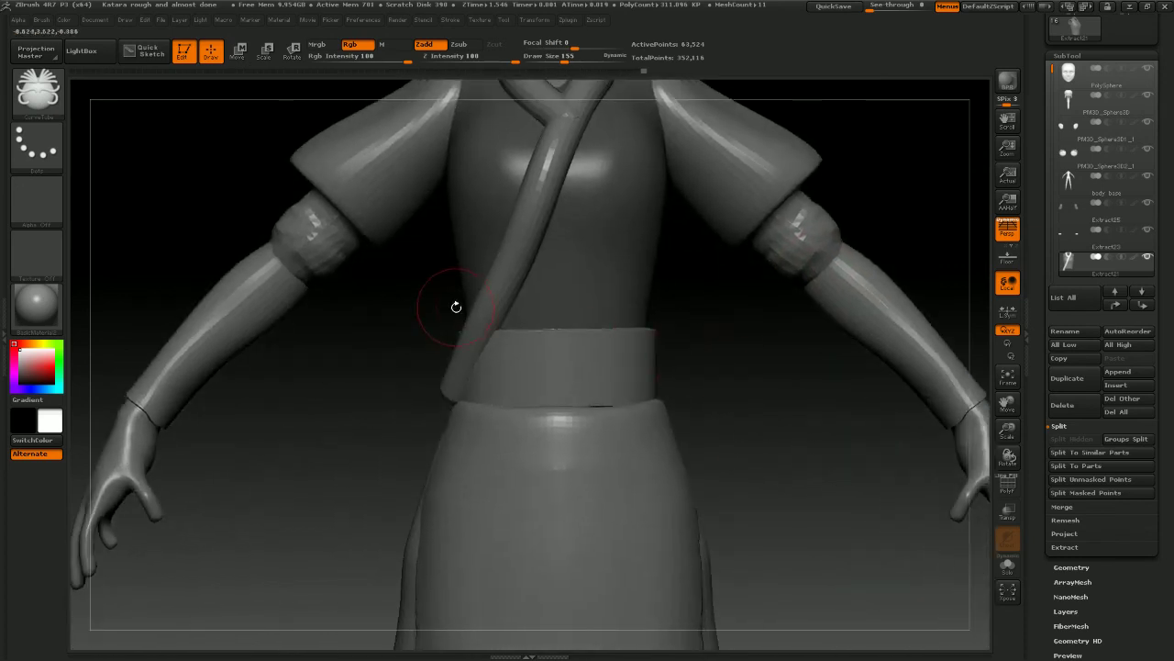
Make the collar the active subtool and hide the strap's lower end where it overlaps the belt
left_click(501, 305, "alt")
left_click_drag(734, 364, 872, 364)
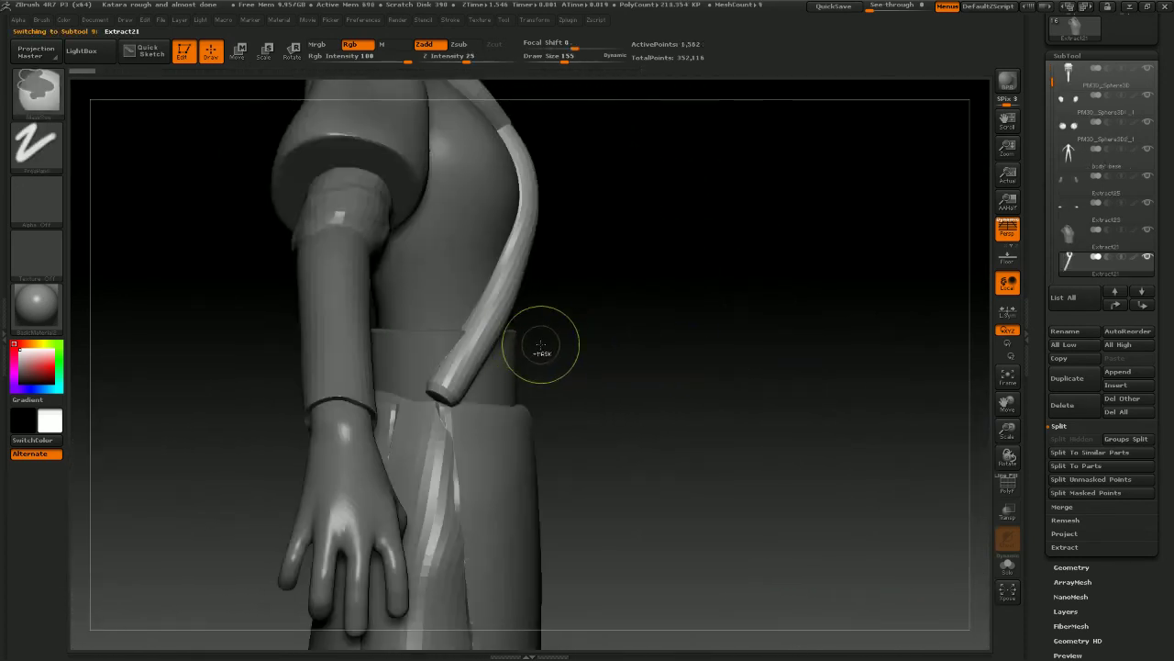
mouse_move(554, 346)
left_mouse_down("ctrl+shift")
mouse_move(458, 349)
mouse_move(388, 395)
mouse_move(385, 422)
left_mouse_up("ctrl+shift")
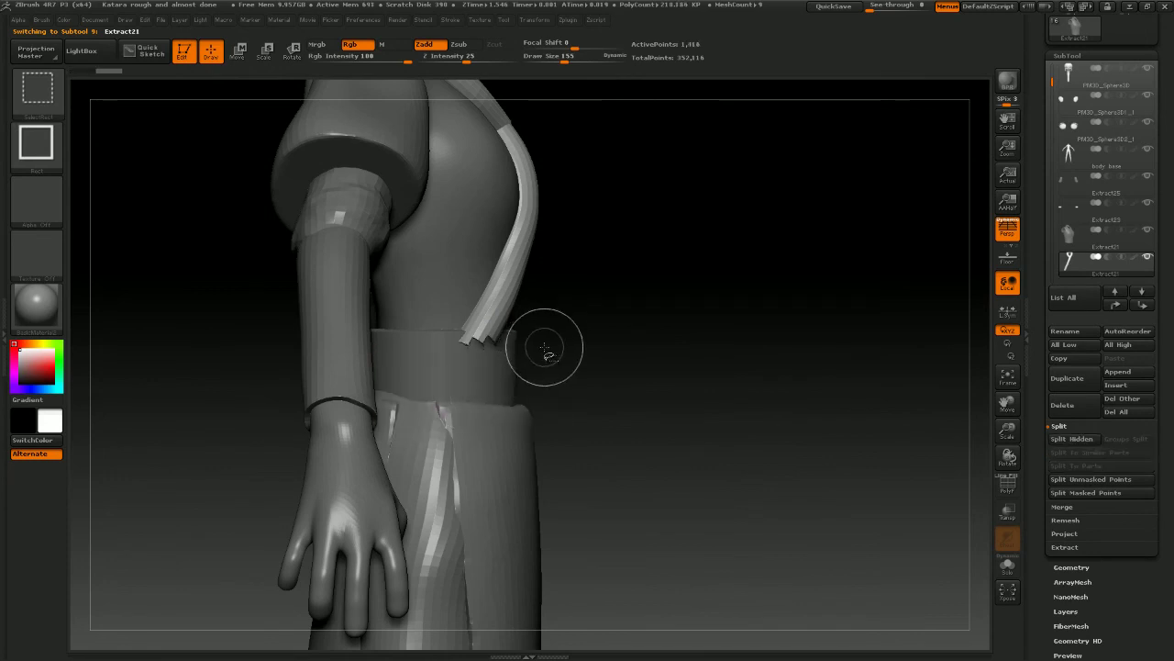
left_click_drag(797, 344, 740, 328, "shift")
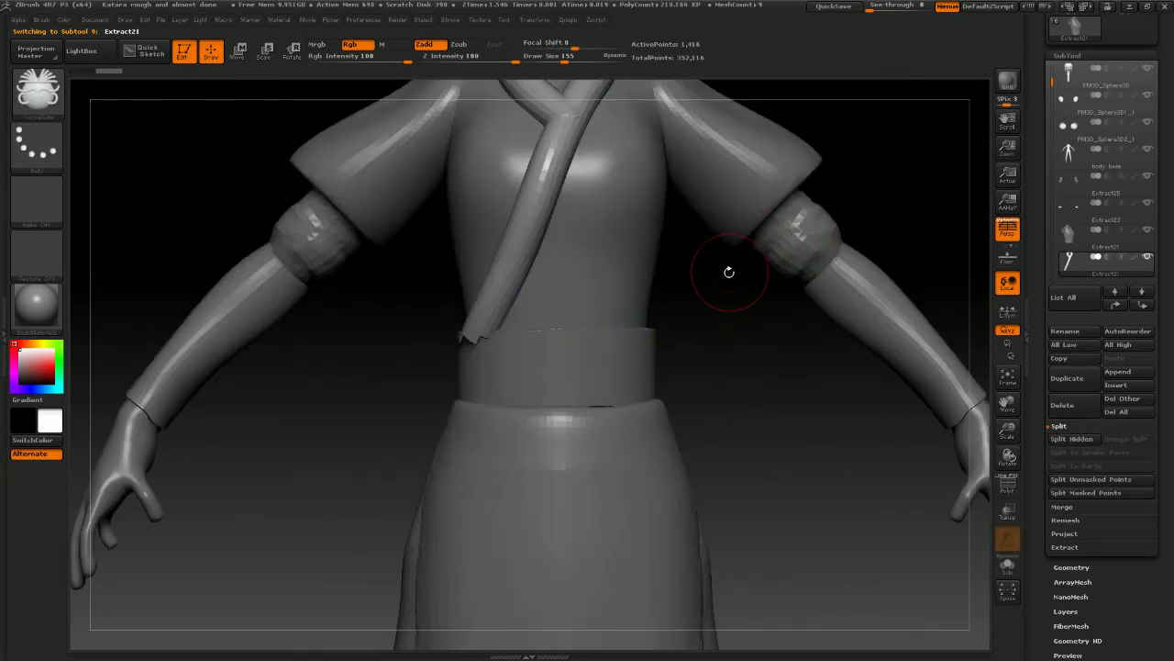
left_click_drag(730, 273, 708, 410, "alt")
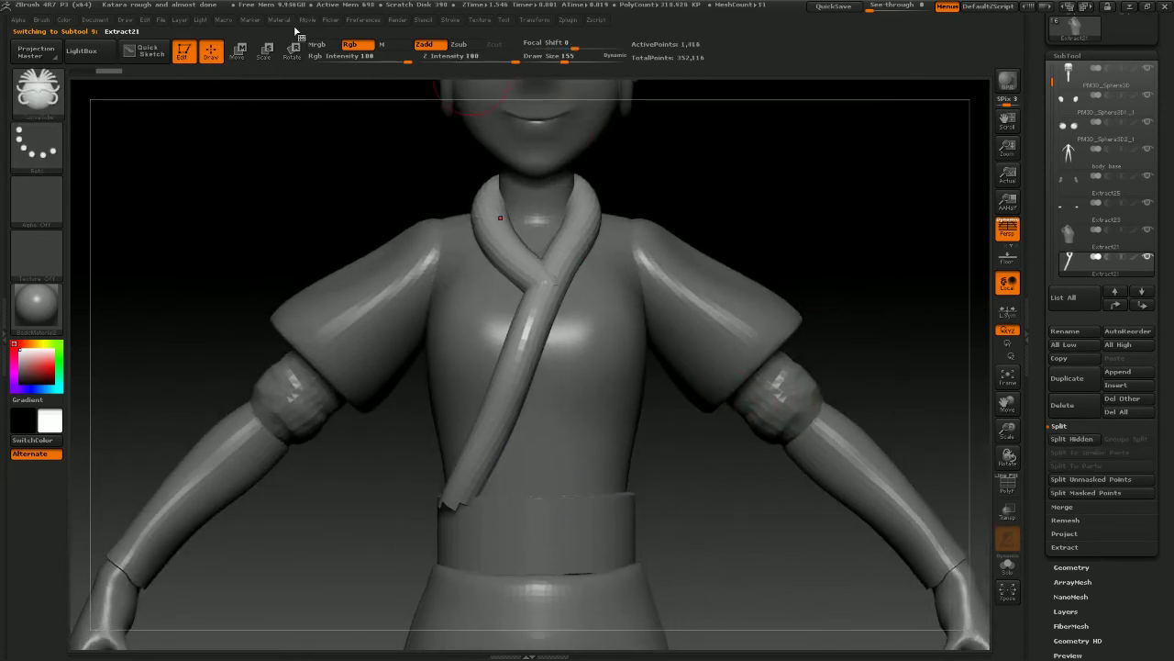
Delete the hidden end of the strap and close the open hole left in the collar mesh
left_click(250, 21)
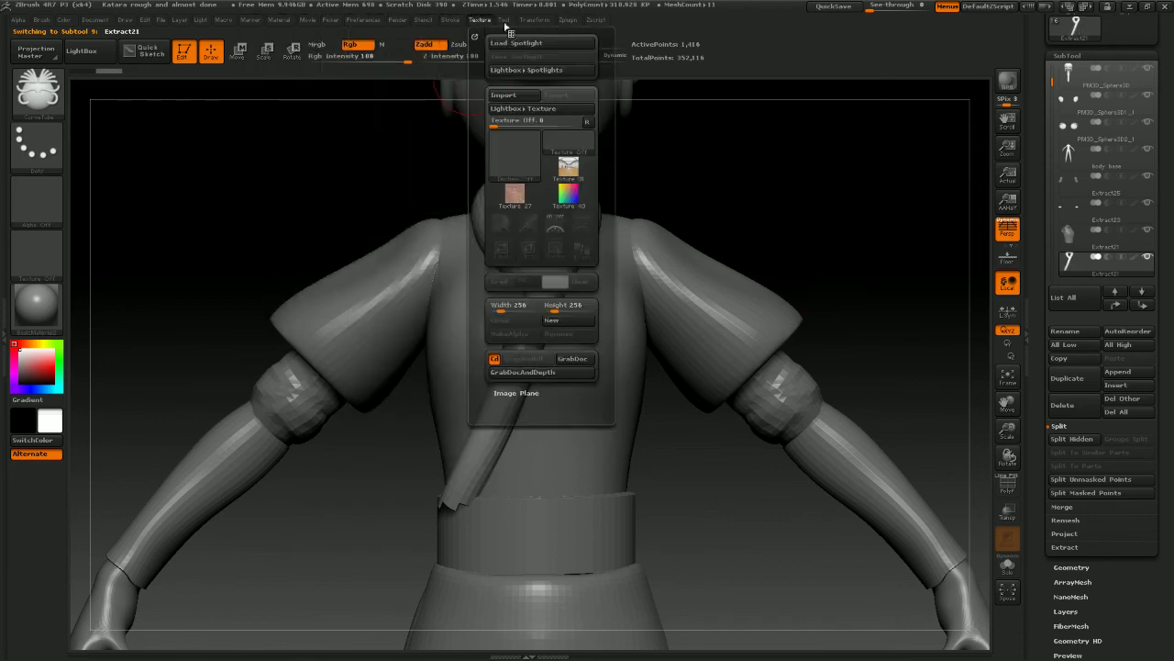
mouse_move(568, 20)
scroll(1110, 315, "down", 5)
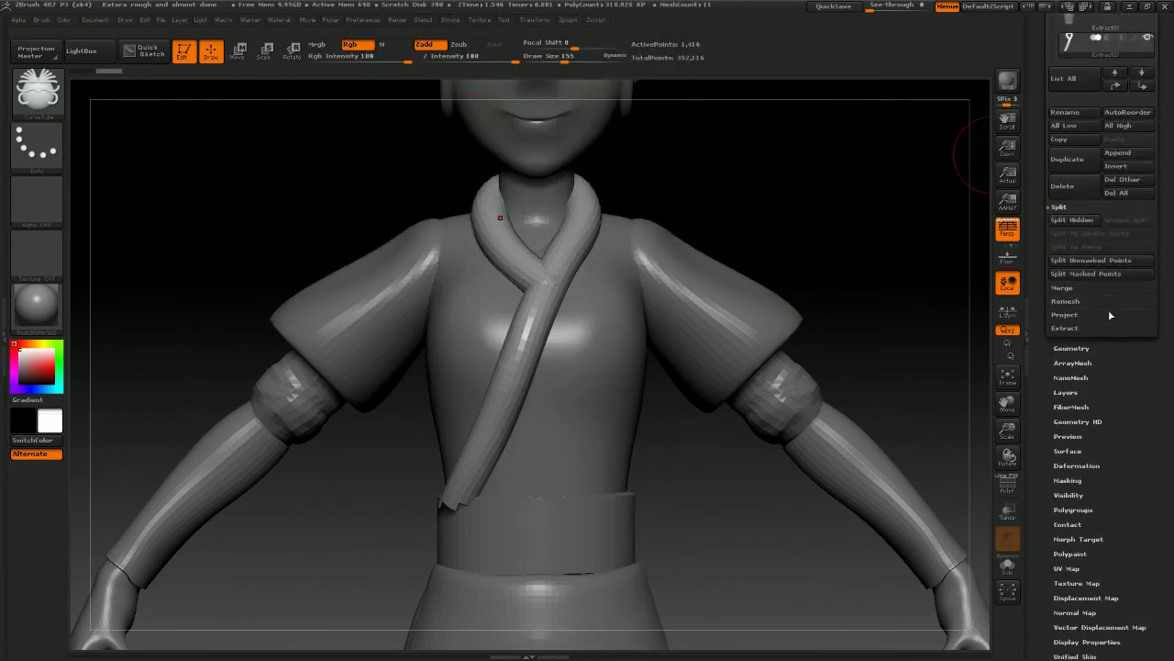
left_click(1072, 349)
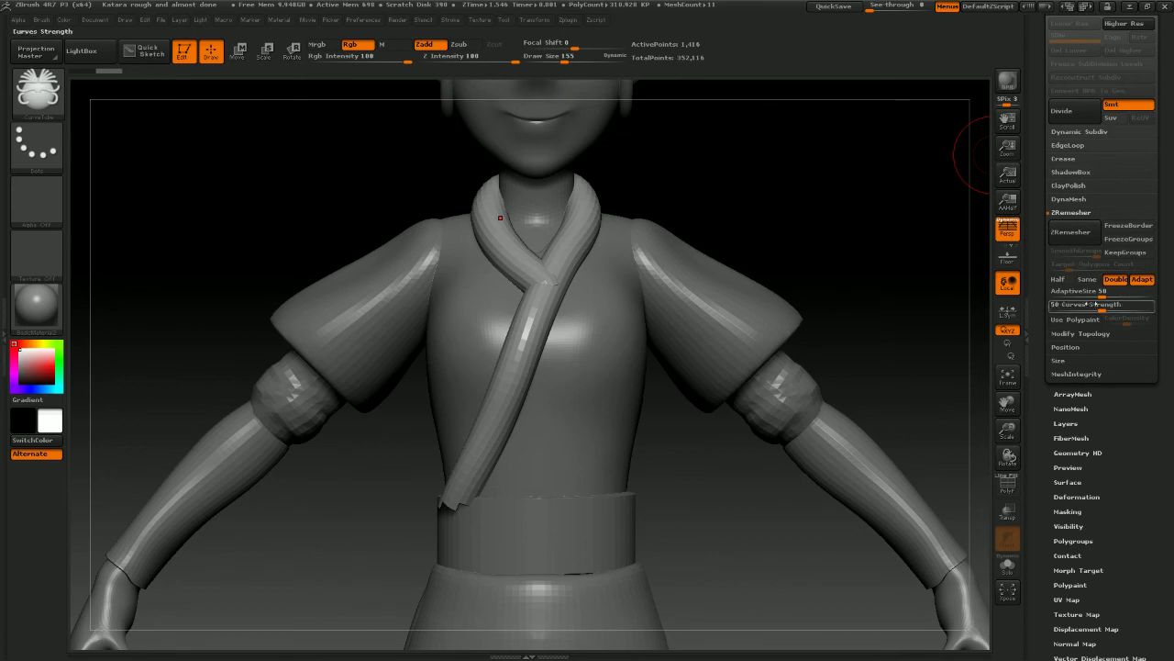
left_click(1080, 334)
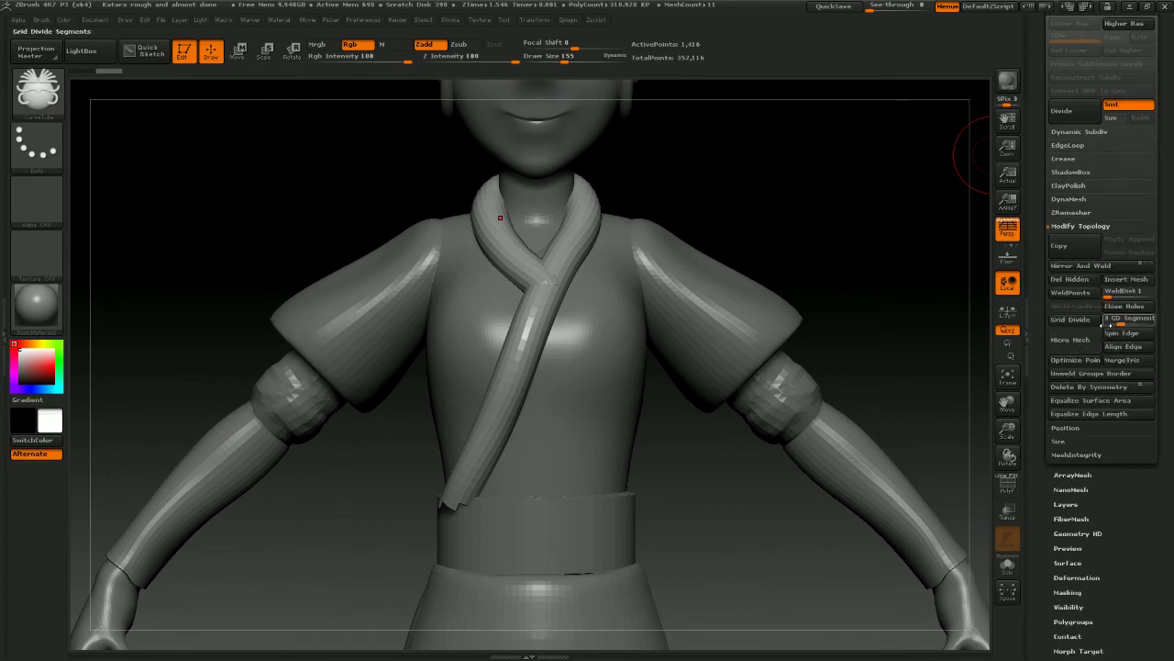
left_click(1084, 283)
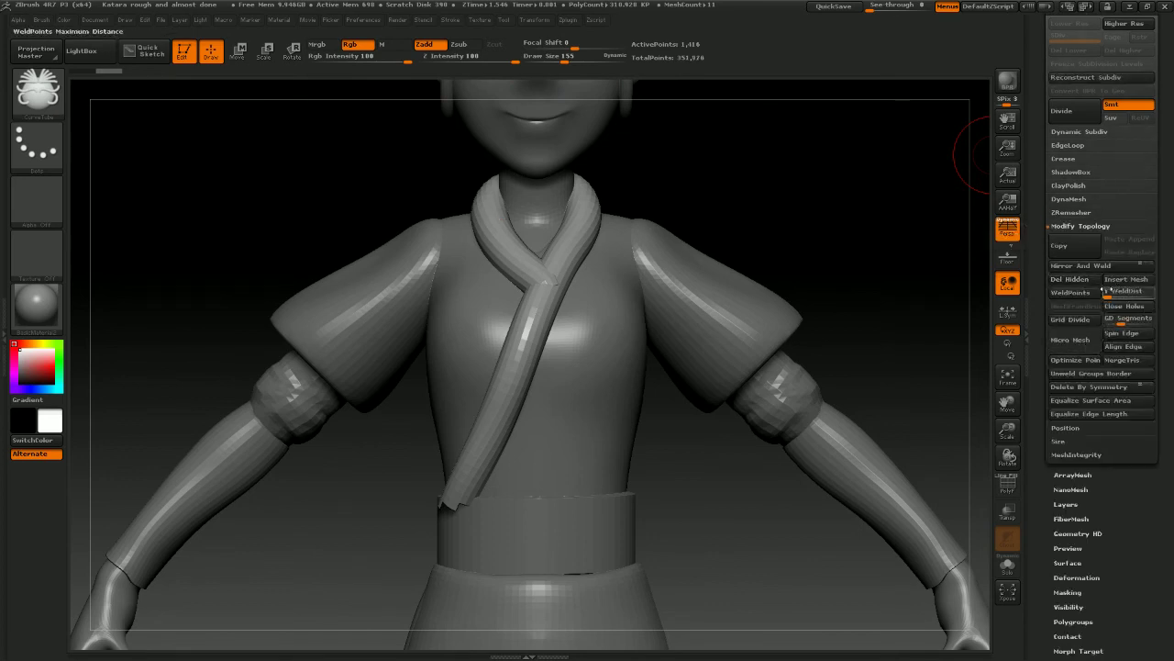
left_click(1124, 306)
Smooth the strap's closed end at the belt and remesh the collar using ZRemesher with Double turned off
left_click_drag(810, 296, 888, 266)
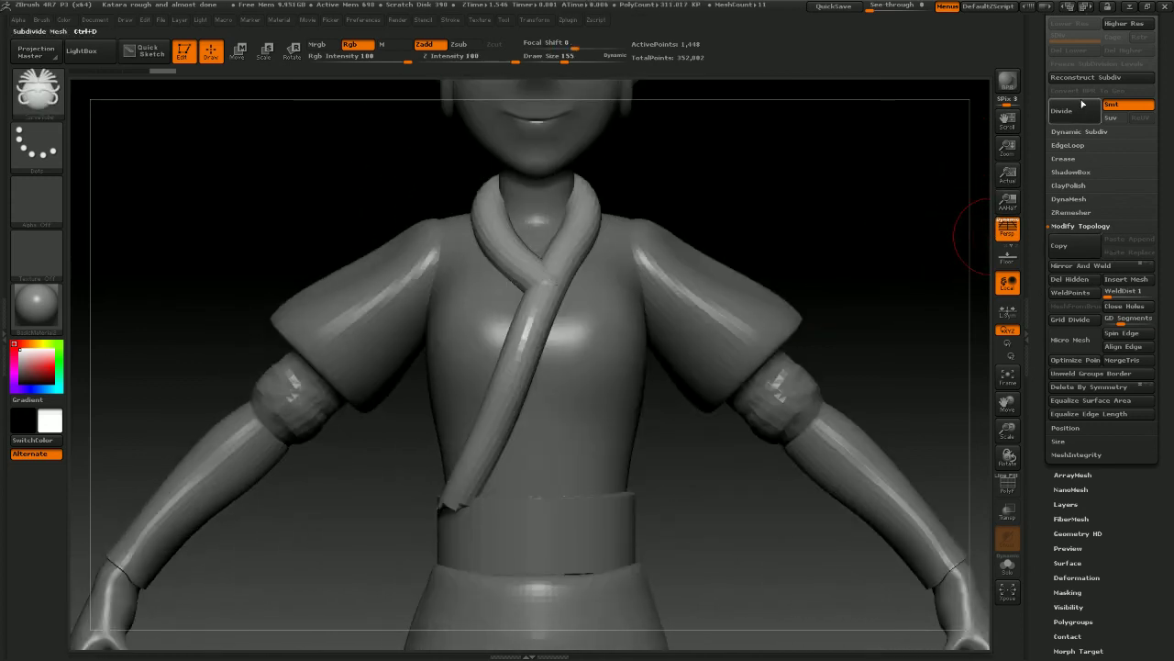
left_click_drag(899, 236, 466, 513)
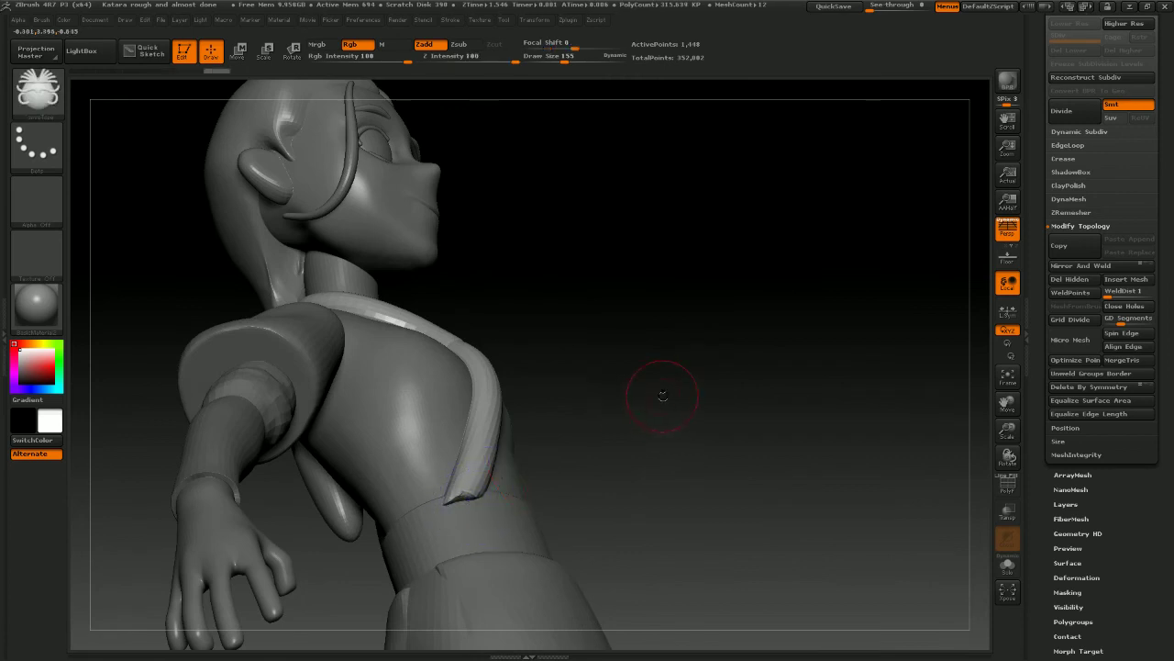
key("ctrl+z")
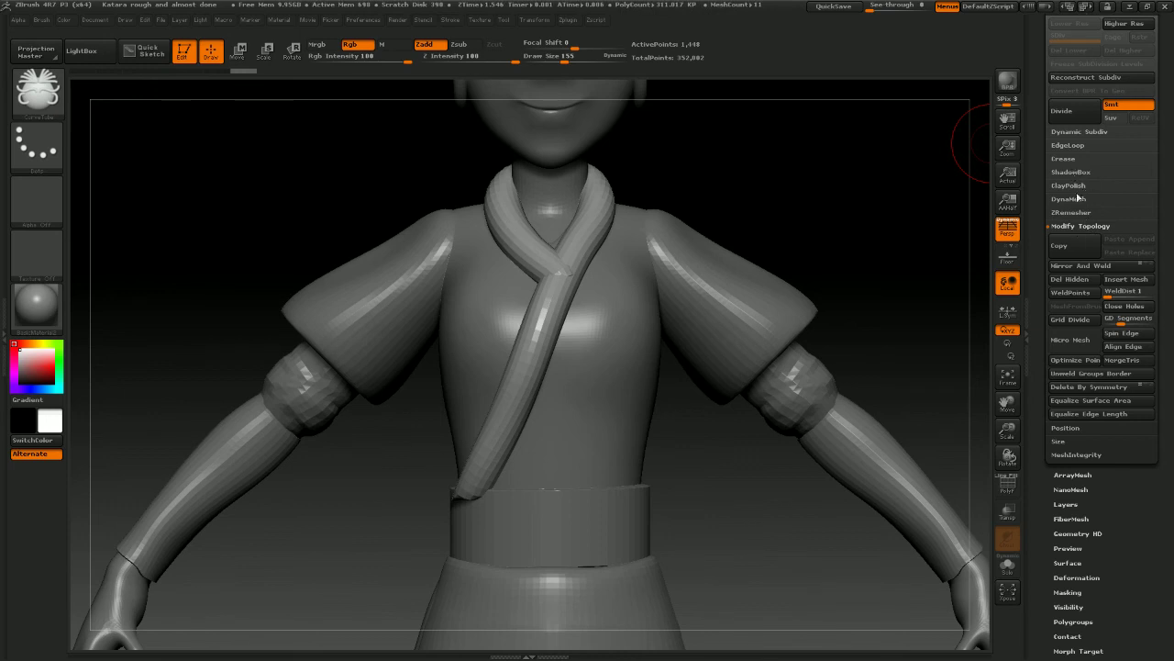
left_click(1068, 213)
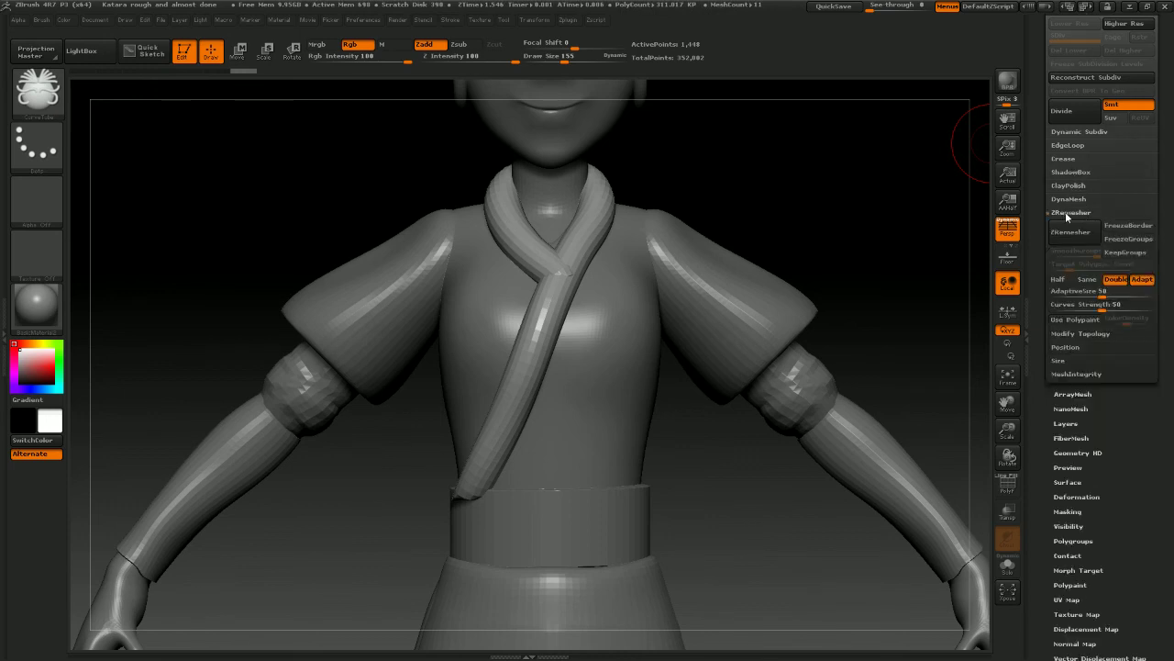
left_click(1117, 281)
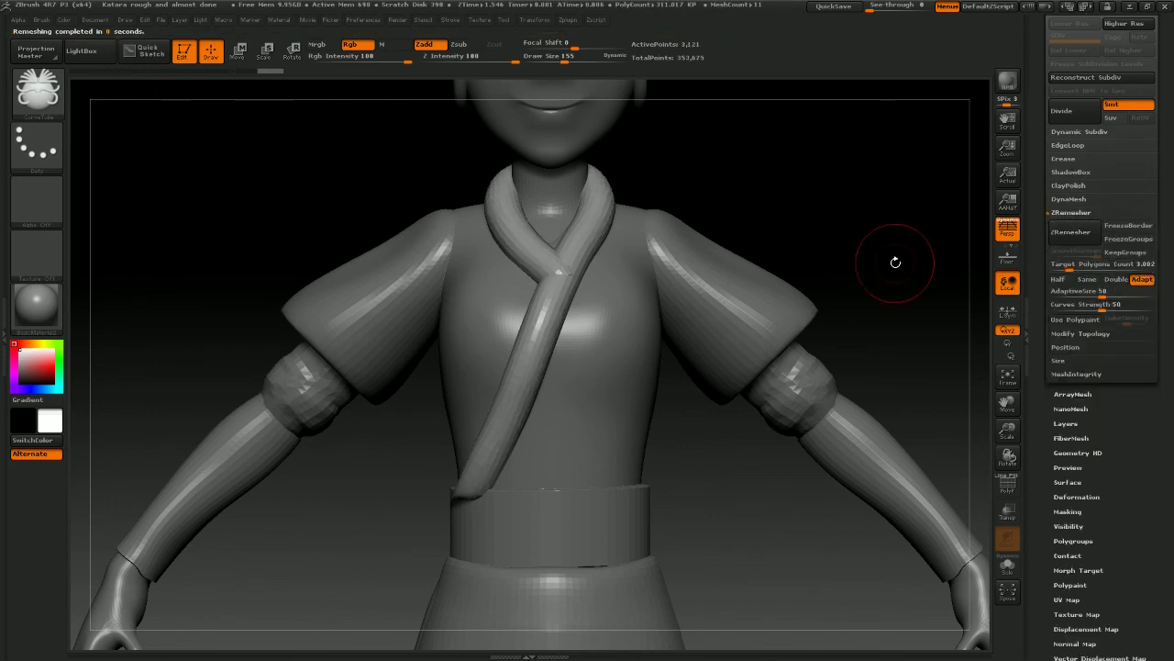
Try converting the unmasked collar with DynaMesh at resolution 128, and undo the conversion
left_click(1070, 199)
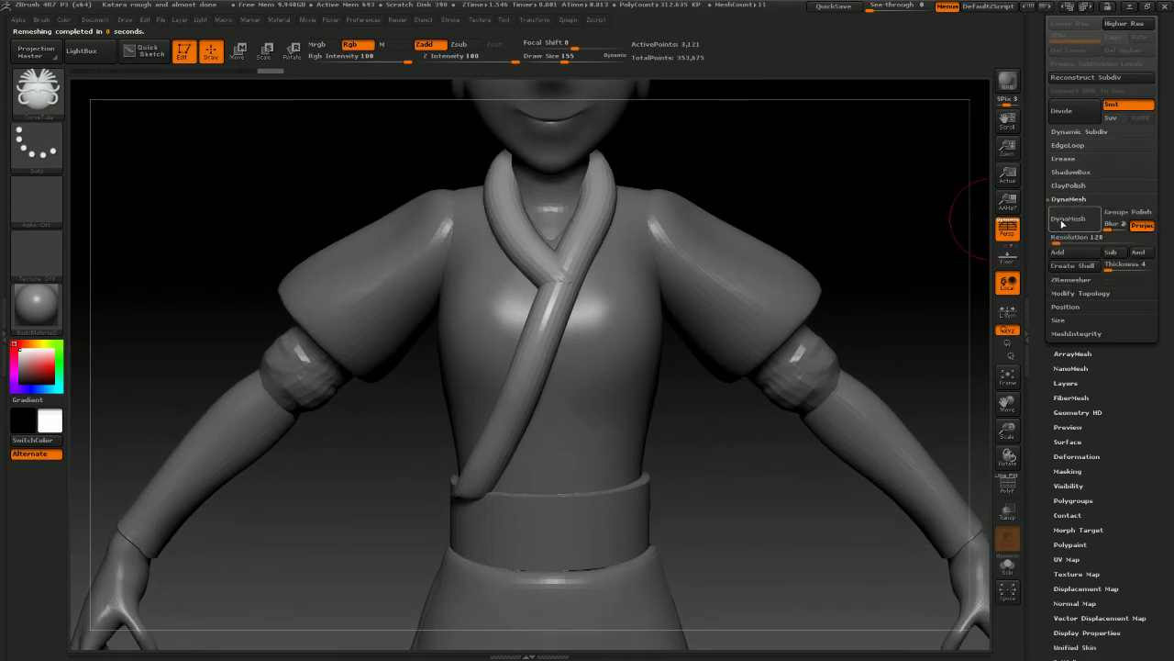
left_click(1068, 219)
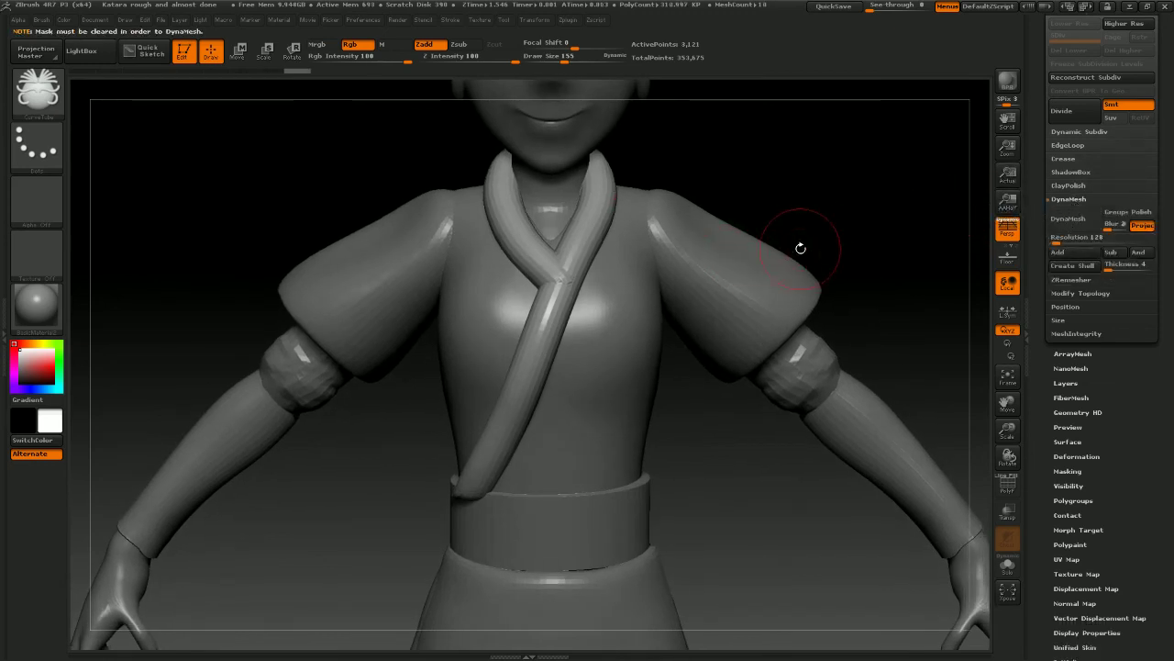
left_click(1070, 225)
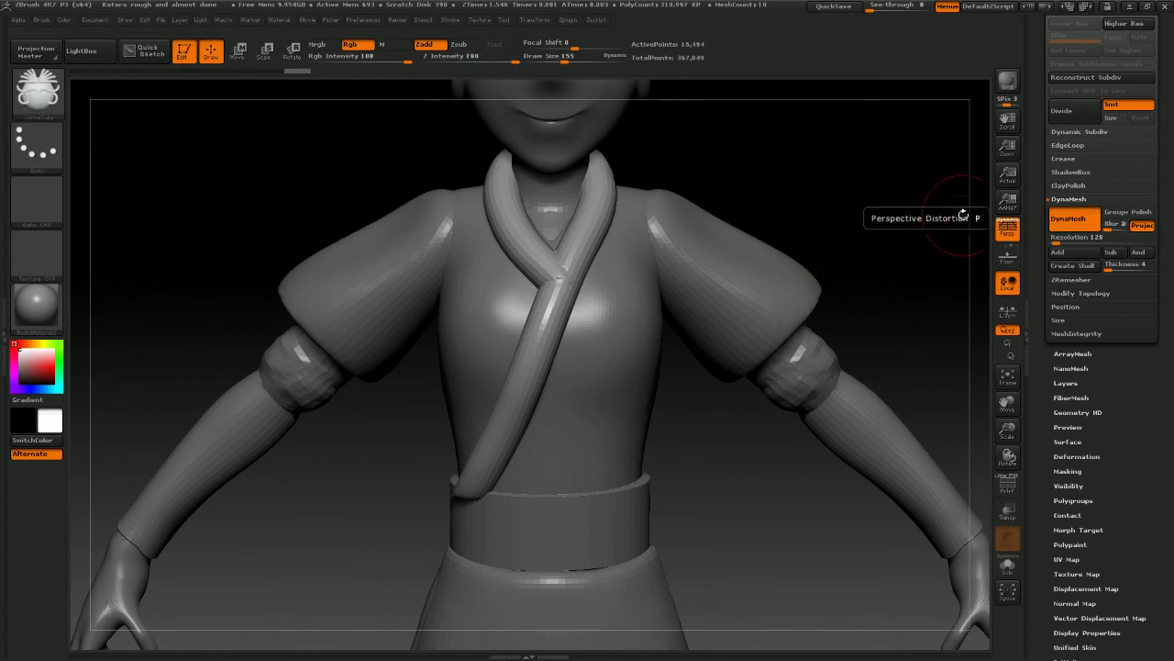
left_click_drag(881, 215, 789, 238)
left_click_drag(834, 184, 861, 258, "alt")
key("shift")
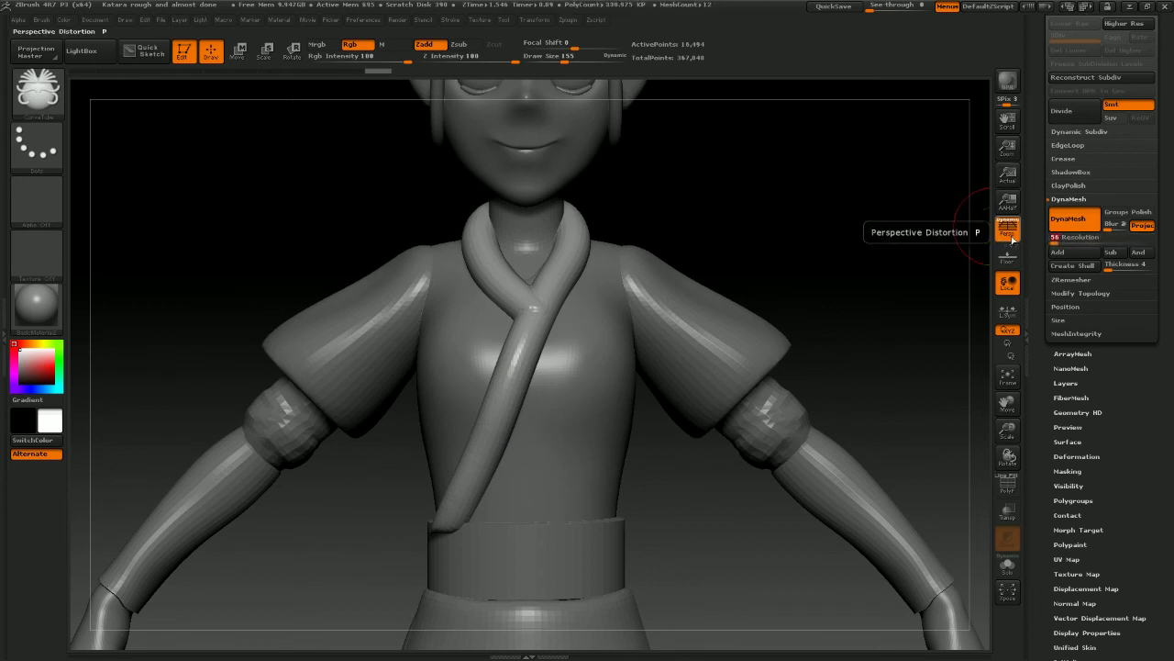
key("b")
key("m")
key("t")
key("ctrl+z")
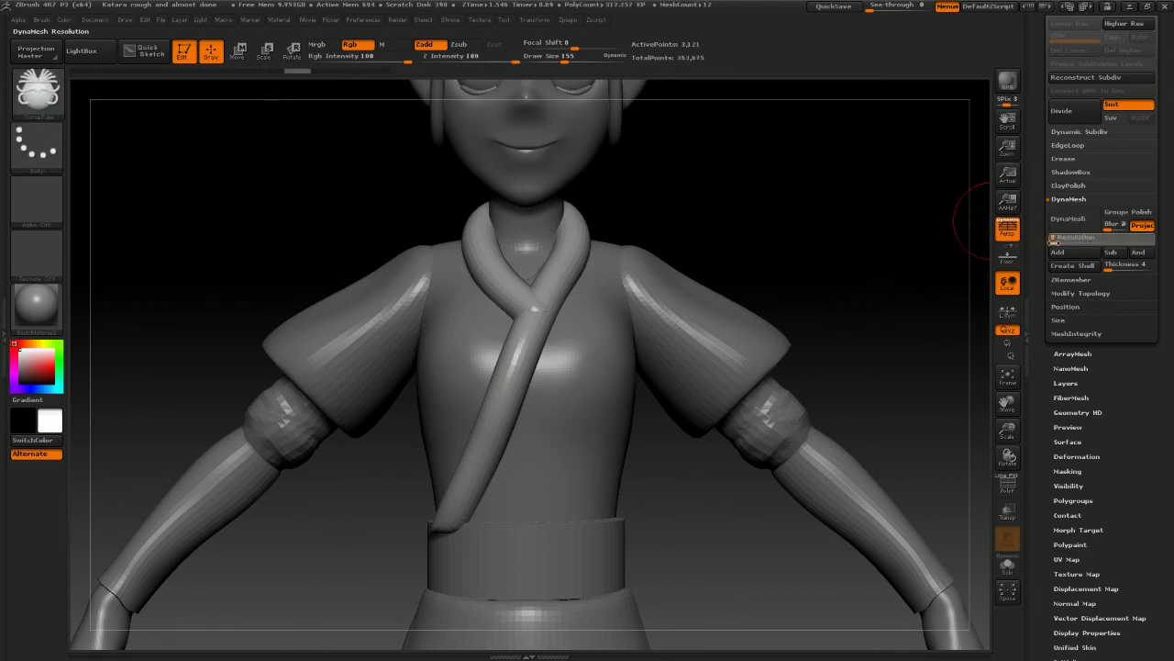
Try a DynaMesh resolution of 32 on the collar, and undo it
key("b")
key("m")
key("t")
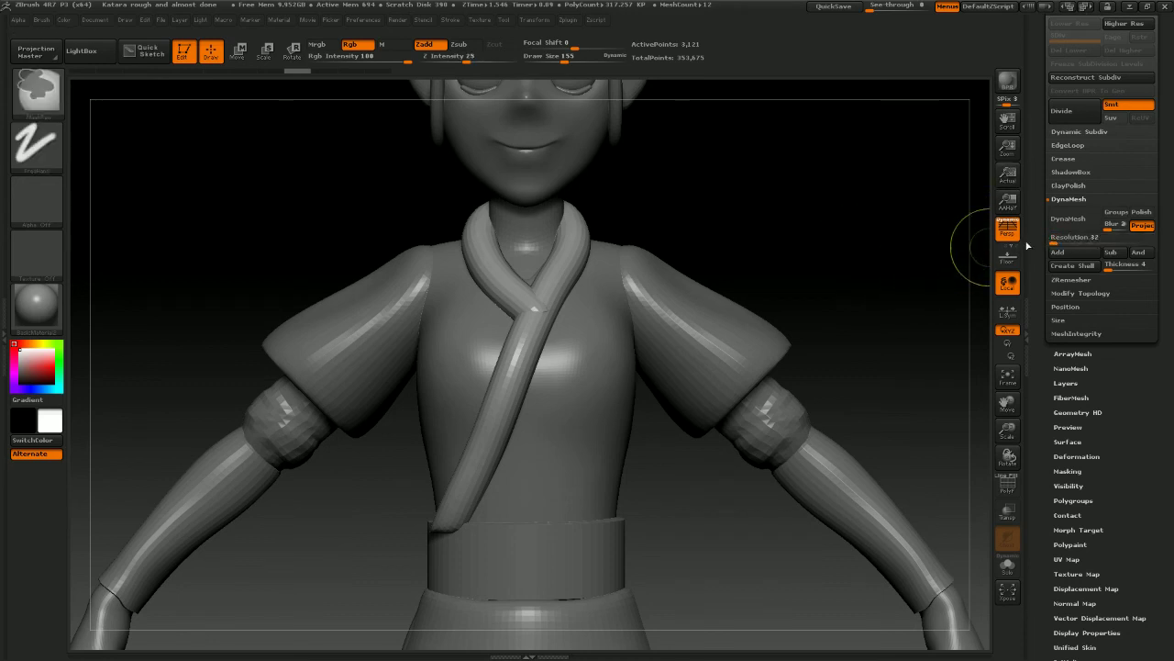
left_click(1088, 224)
key("ctrl+z")
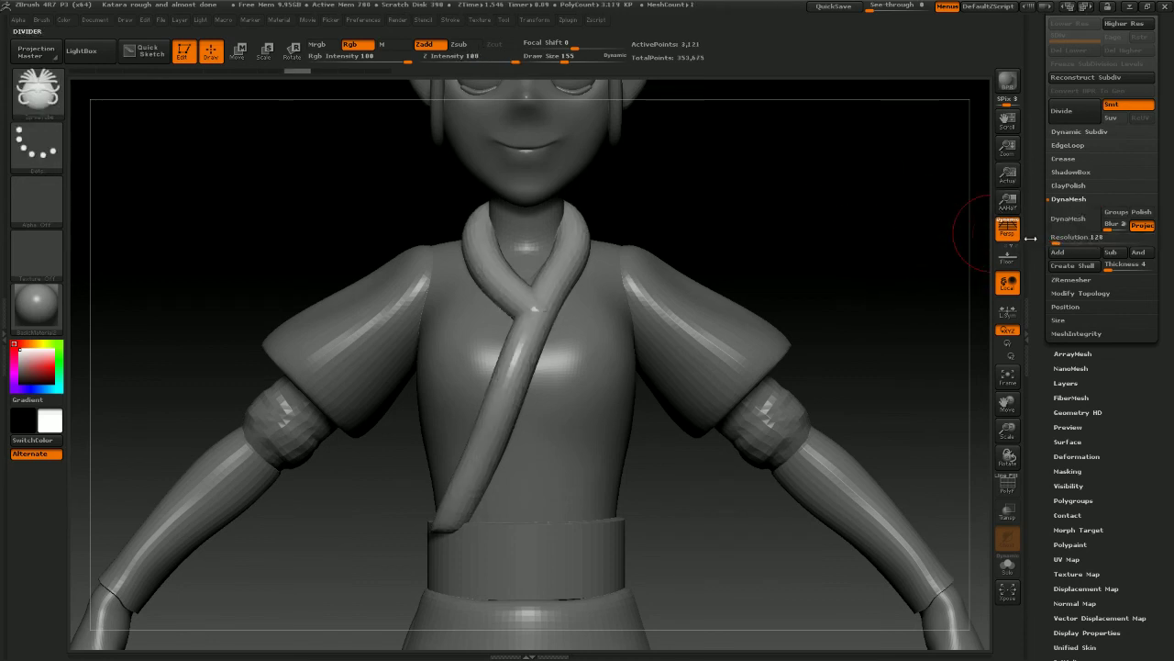
Set the DynaMesh resolution to 56, clear the collar's mask and convert the collar to a DynaMesh
left_click(1068, 238)
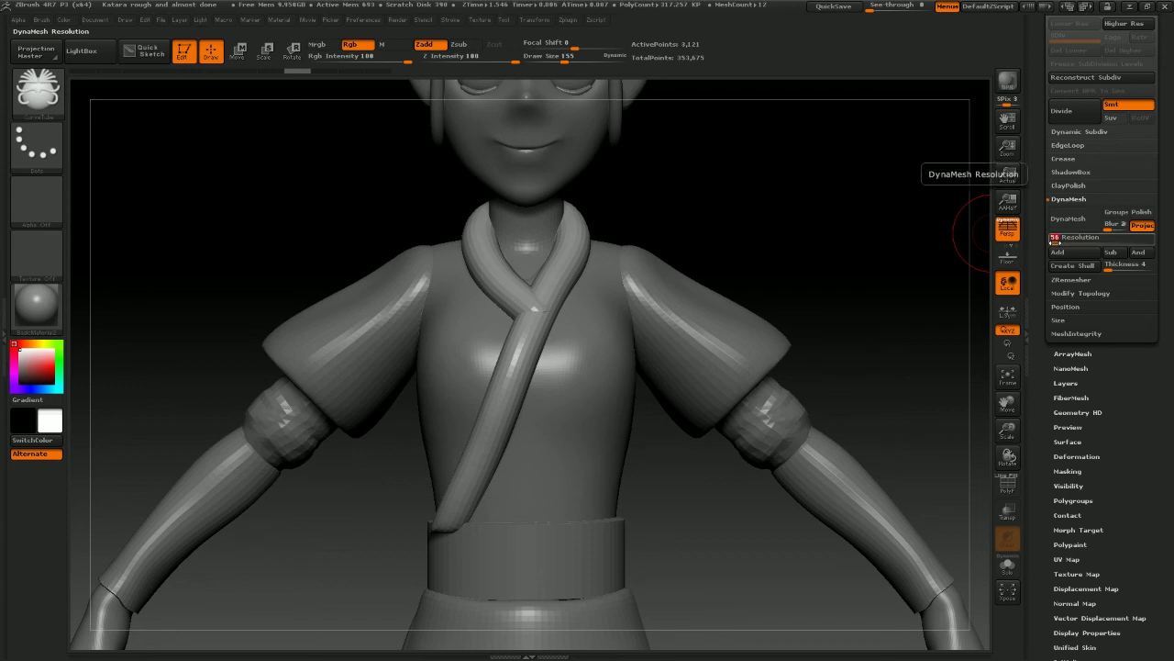
key("Return")
left_click(1055, 223)
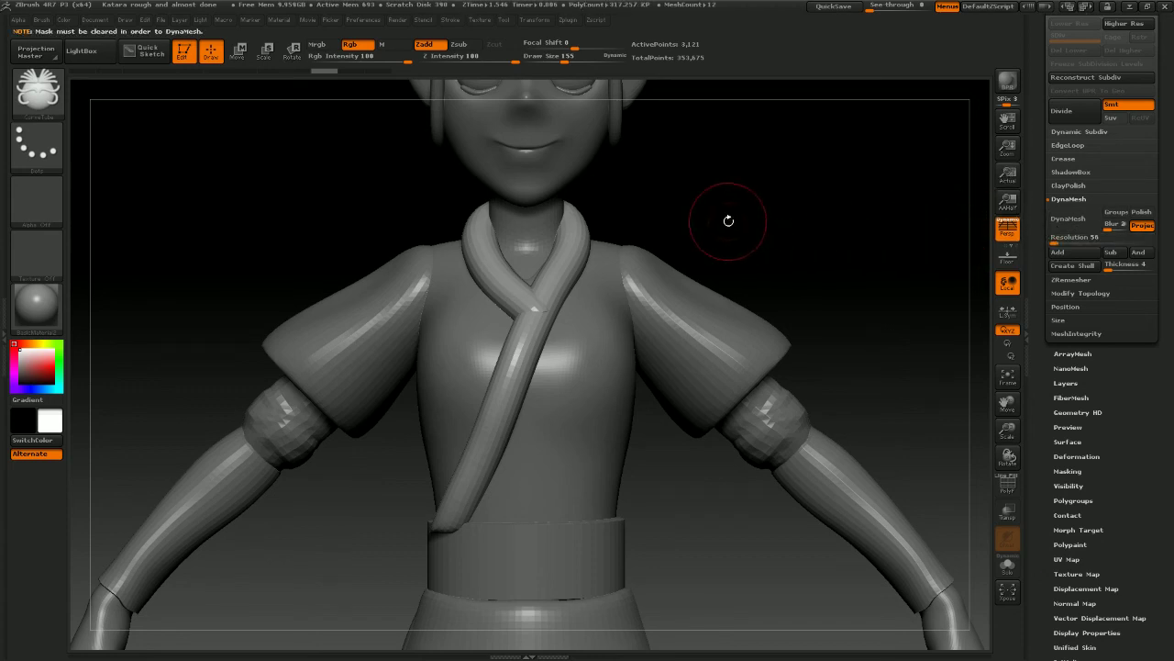
left_click(931, 256, "ctrl")
left_click(1068, 219)
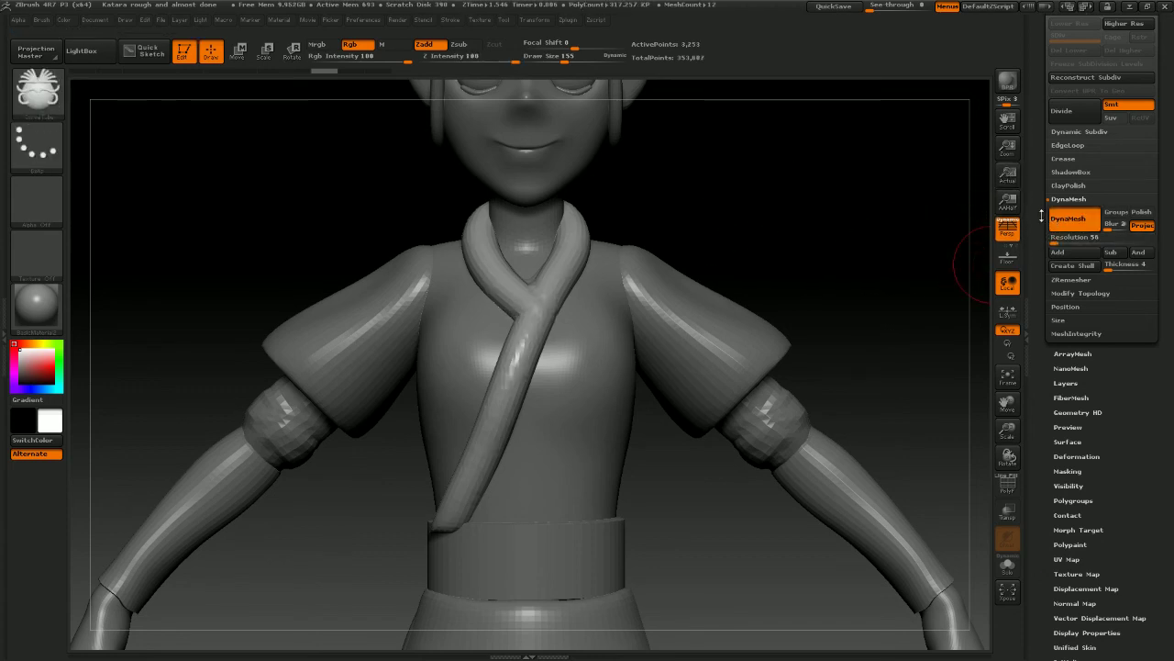
left_click_drag(804, 196, 706, 241, "shift")
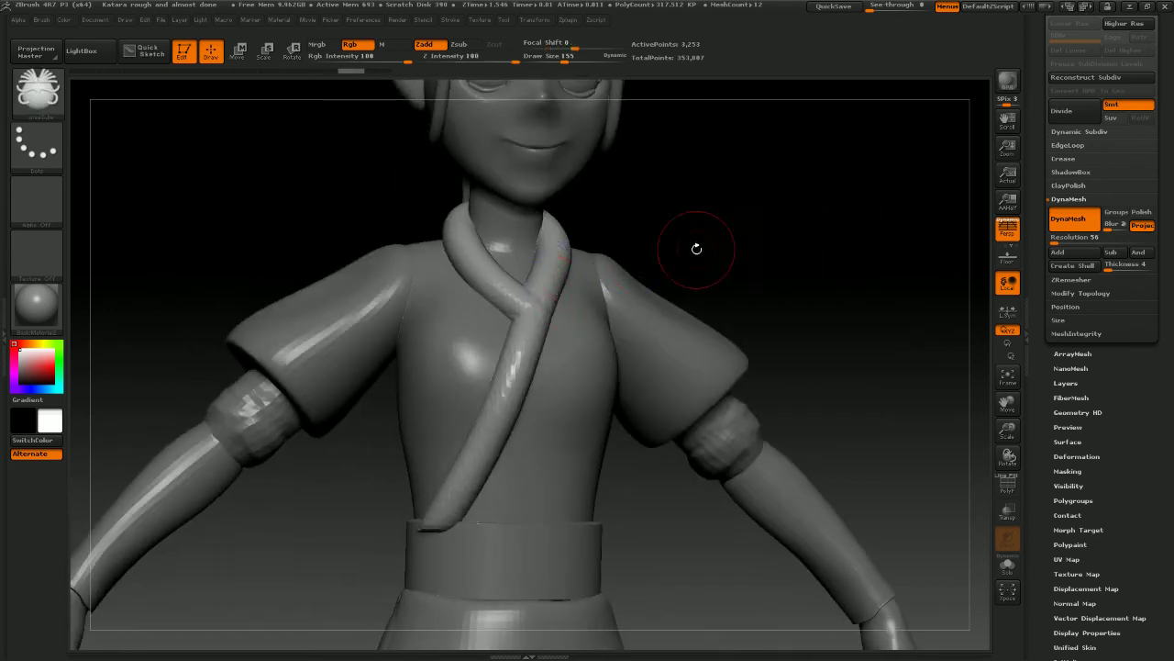
key("shift")
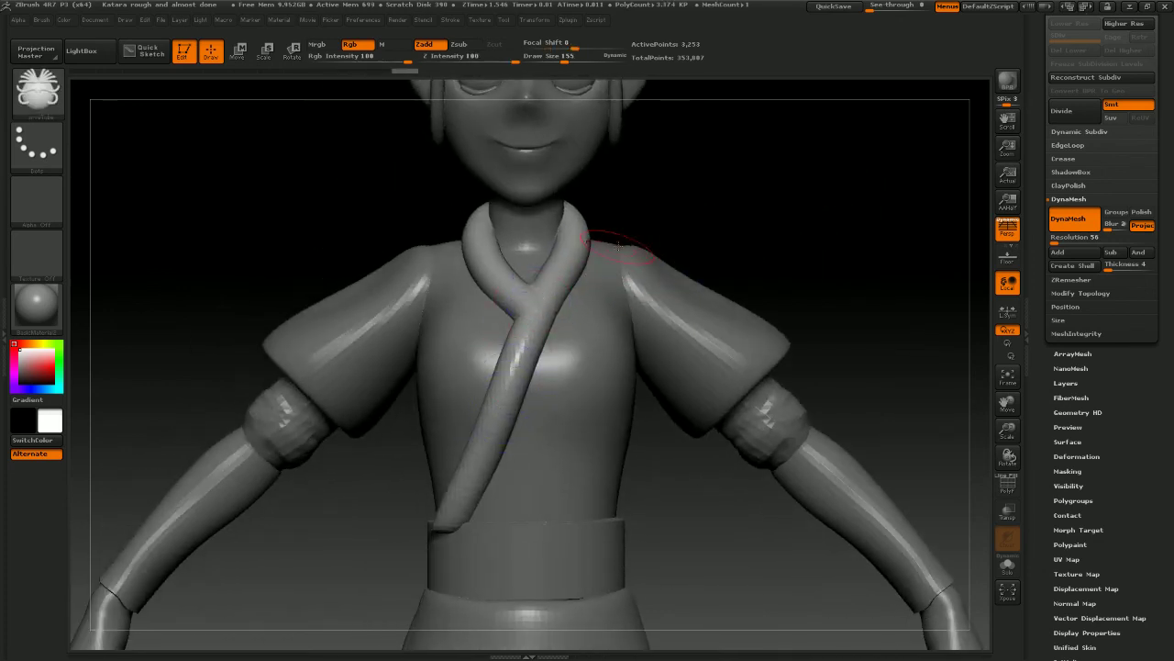
left_click_drag(665, 200, 738, 220, "shift")
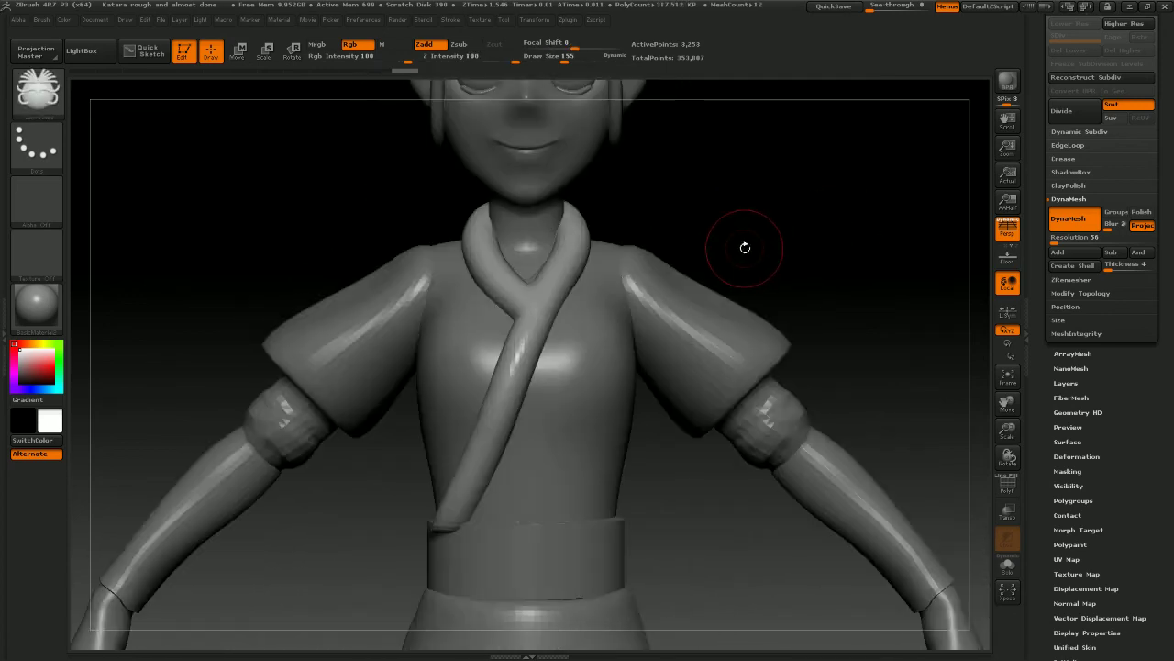
Flatten the front of the diagonal strap down to the belt with the Flatten brush
key("b")
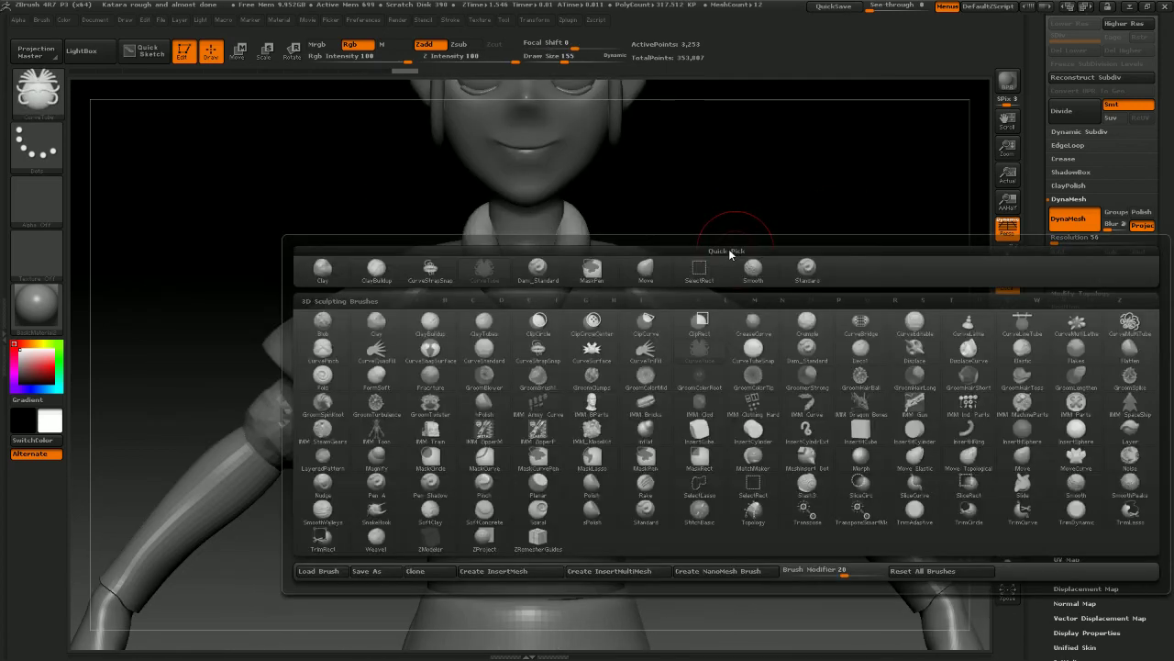
key("f")
key("l")
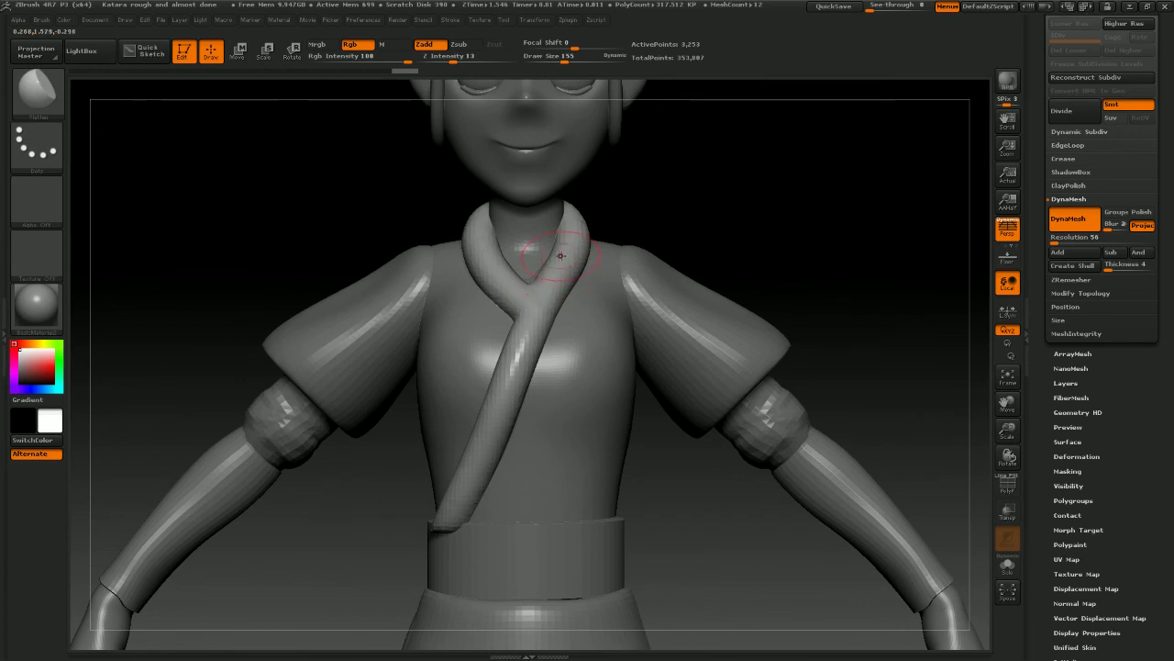
left_click_drag(518, 346, 455, 504)
right_click_drag(514, 421, 570, 421)
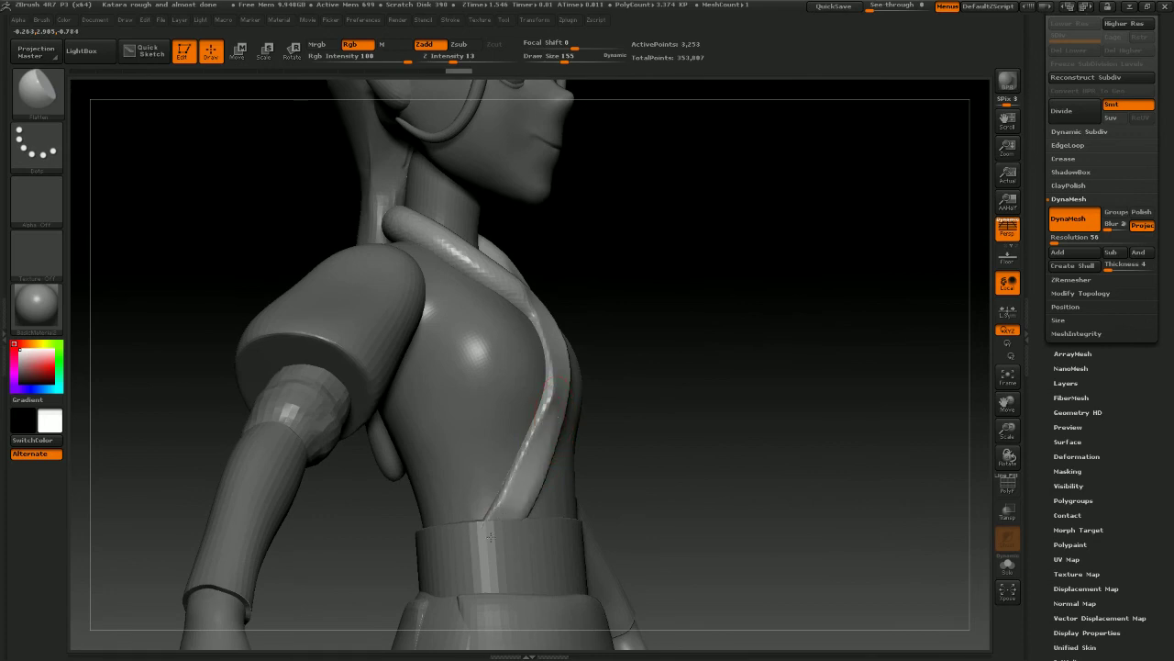
left_click_drag(490, 537, 487, 543)
Flatten the collar band along both sides of the neck with the Flatten brush
left_click_drag(745, 389, 575, 343)
mouse_move(817, 223)
left_mouse_down("alt")
mouse_move(801, 265)
mouse_move(708, 270)
mouse_move(776, 283)
left_mouse_up("alt")
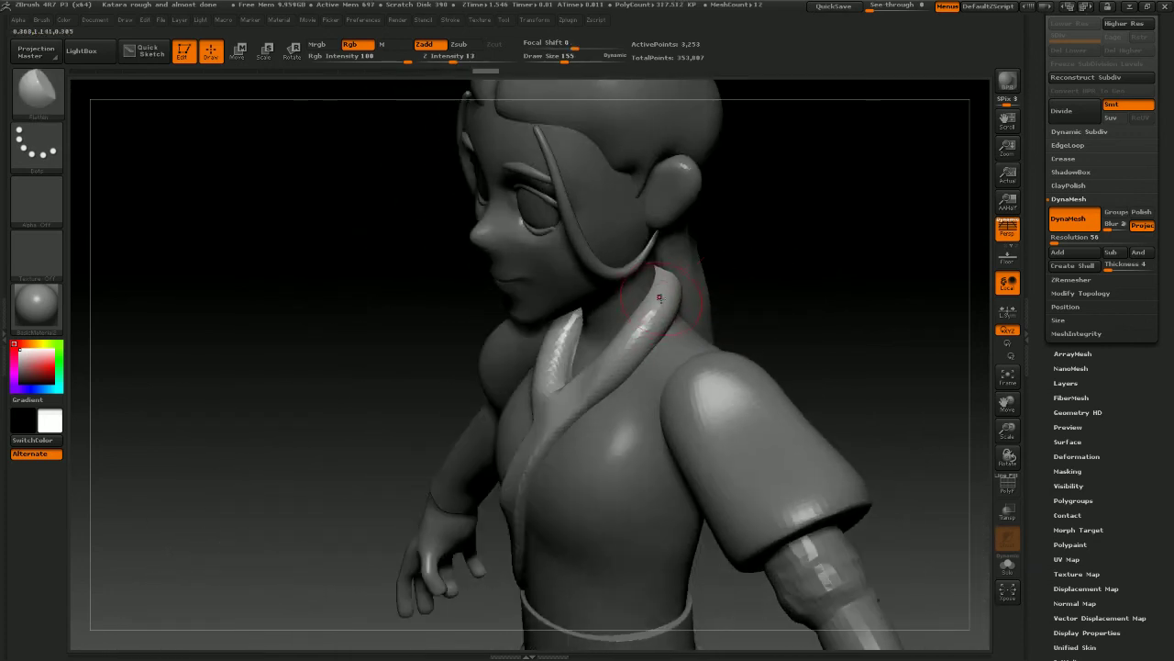
left_click_drag(656, 306, 606, 356, "shift")
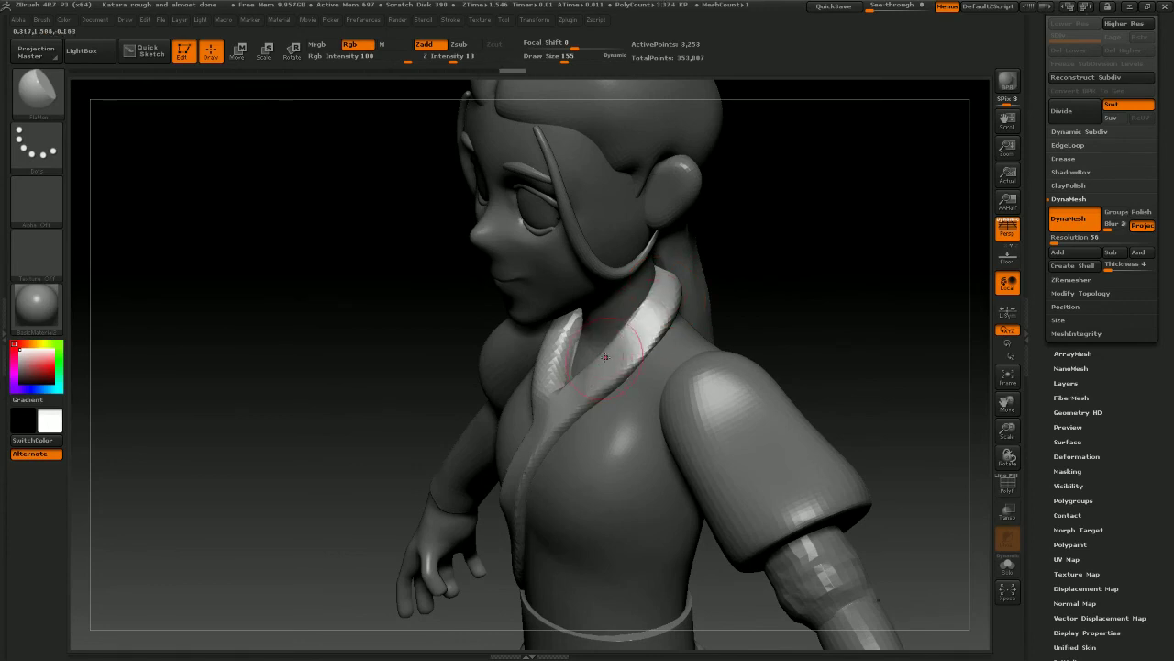
left_click_drag(797, 291, 862, 285)
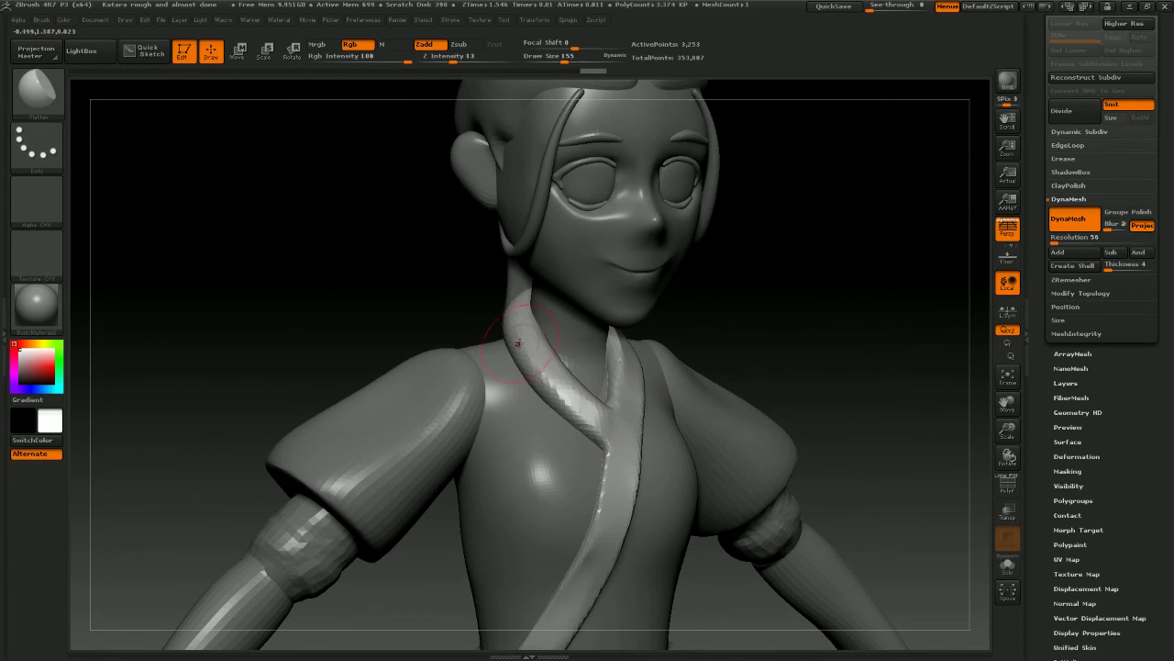
left_click_drag(518, 343, 594, 421)
mouse_move(807, 335)
left_mouse_down()
mouse_move(760, 310)
mouse_move(805, 322)
mouse_move(542, 343)
left_mouse_up()
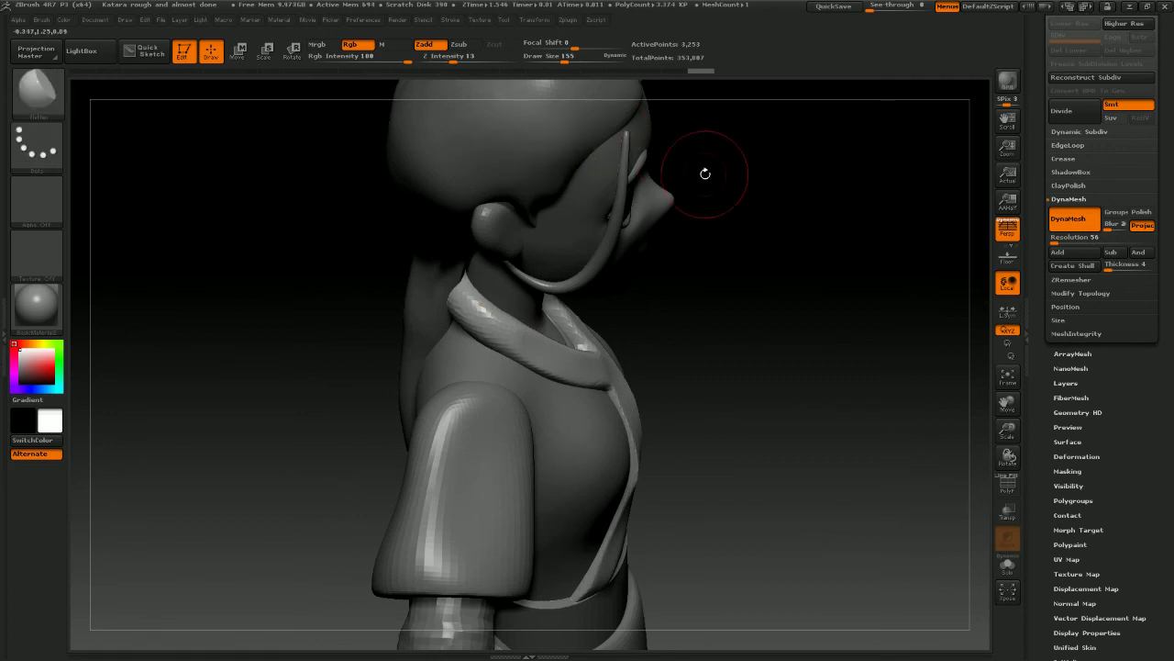
left_click_drag(703, 174, 596, 381)
Hide the hair and flatten the collar around the nape and back of the neck
left_click_drag(1164, 145, 1164, 201)
left_click(1068, 52)
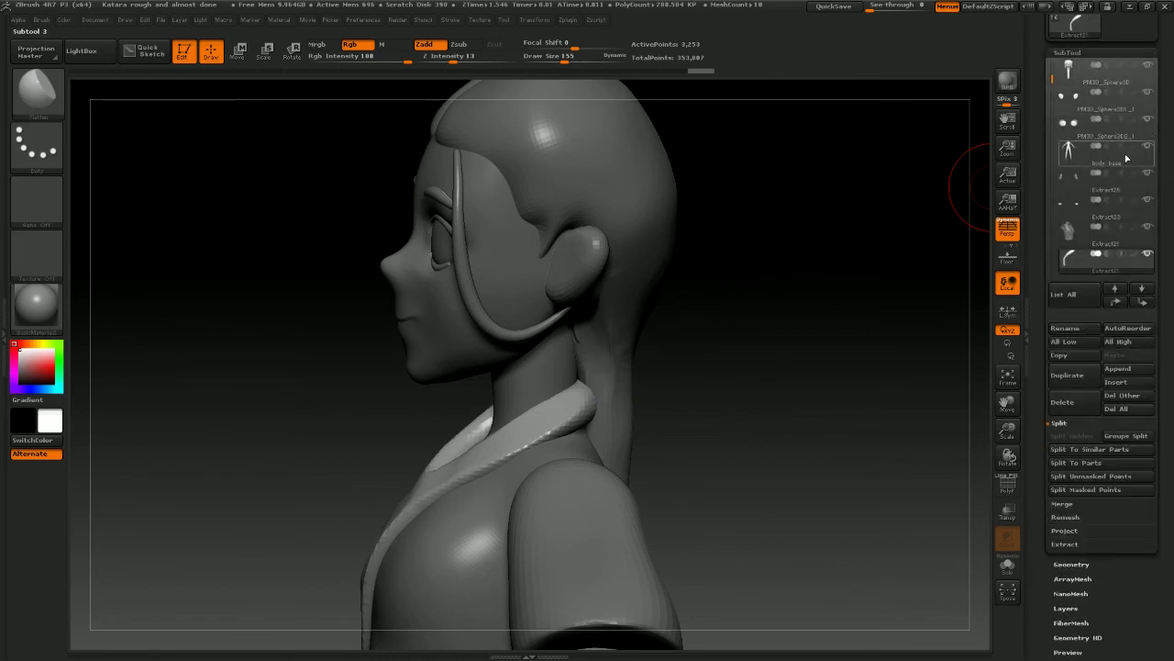
left_click(1147, 66)
left_click_drag(891, 158, 569, 345)
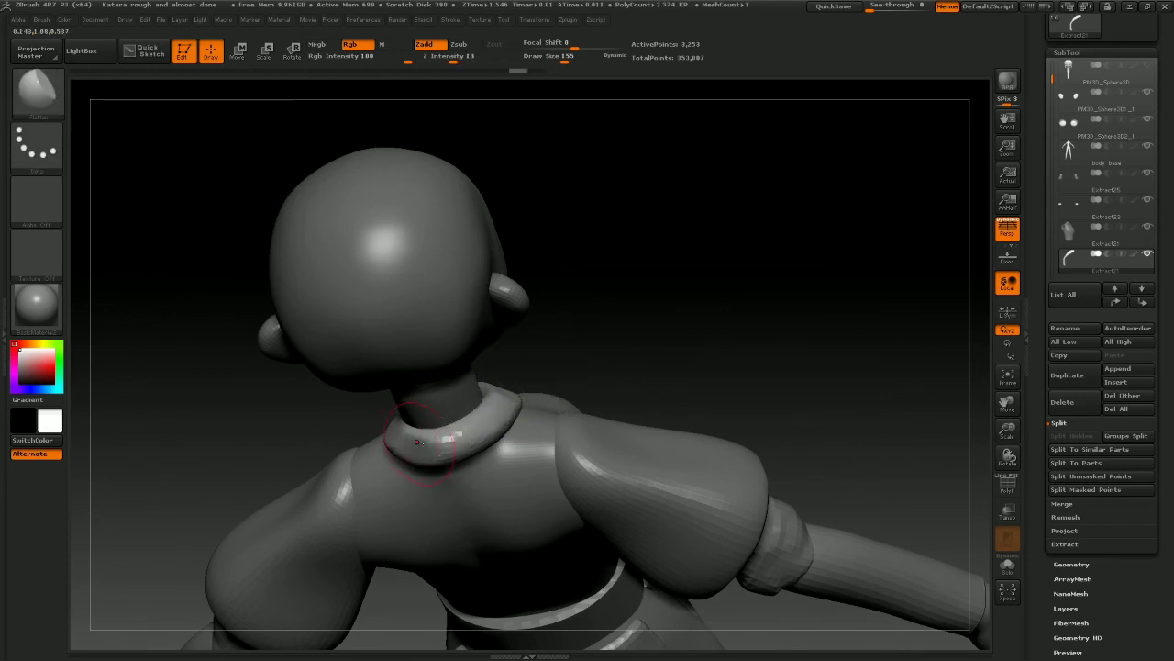
left_click_drag(592, 356, 671, 325)
left_click_drag(439, 433, 496, 417)
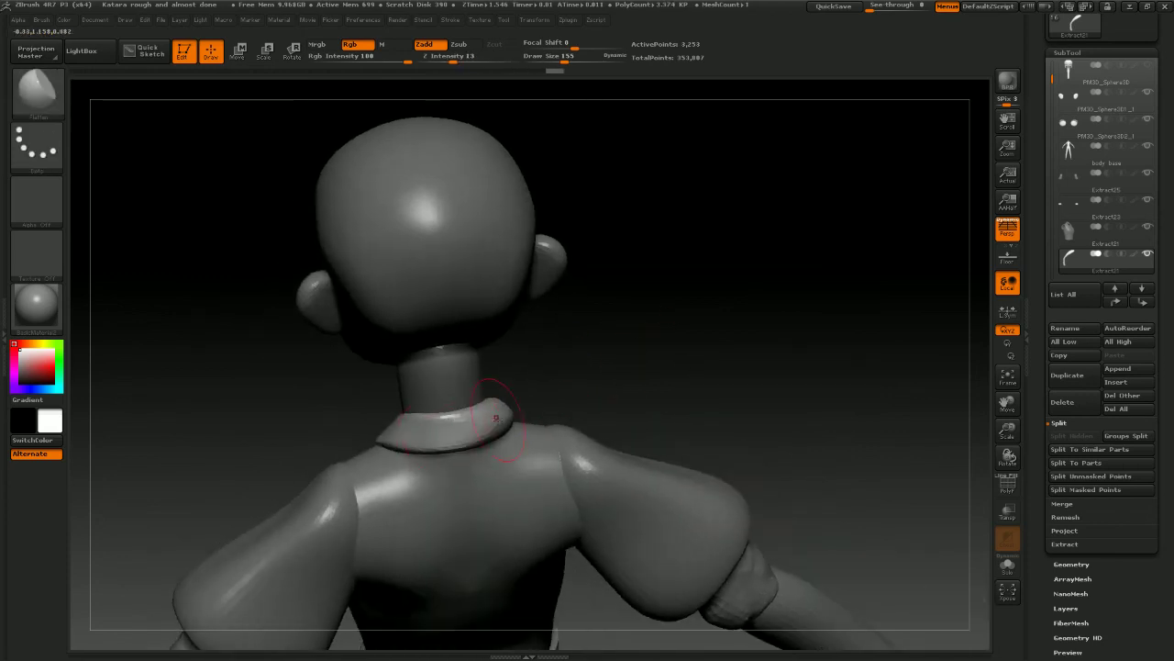
mouse_move(684, 321)
left_mouse_down()
mouse_move(592, 353)
mouse_move(509, 409)
left_mouse_up()
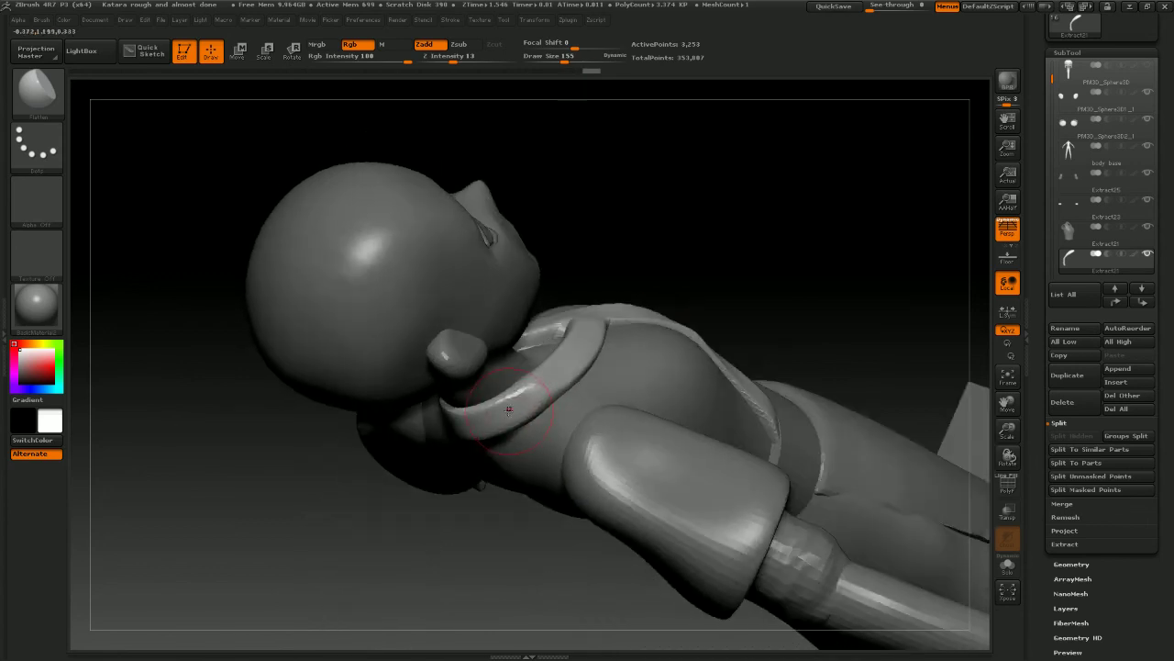
left_click_drag(721, 257, 676, 328)
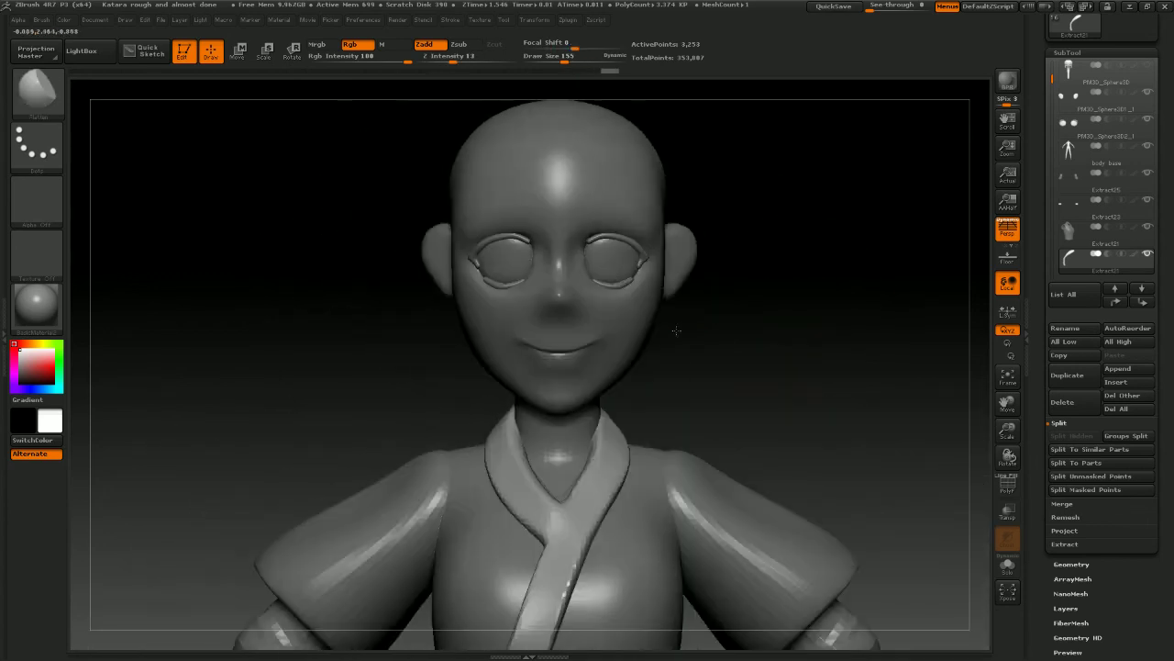
Show the hair again and review the collar and diagonal strap from the front
left_click_drag(804, 349, 973, 213, "alt")
left_click(1145, 69)
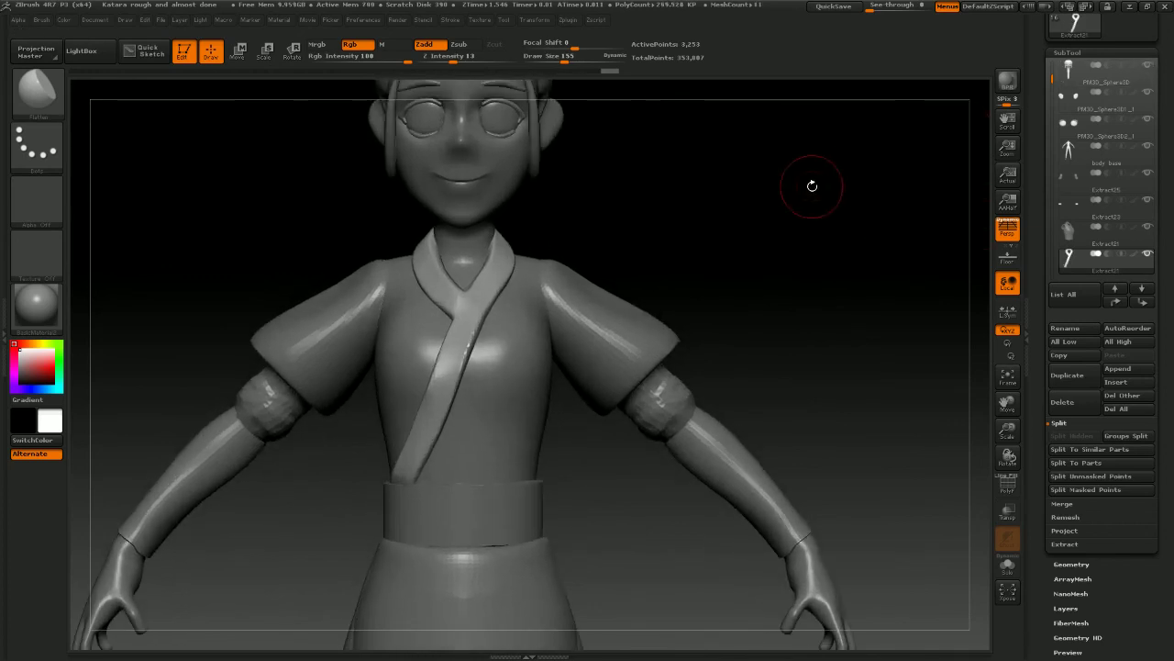
left_click_drag(813, 186, 842, 298, "alt")
mouse_move(855, 270)
left_mouse_down()
mouse_move(872, 273)
mouse_move(833, 257)
left_mouse_up()
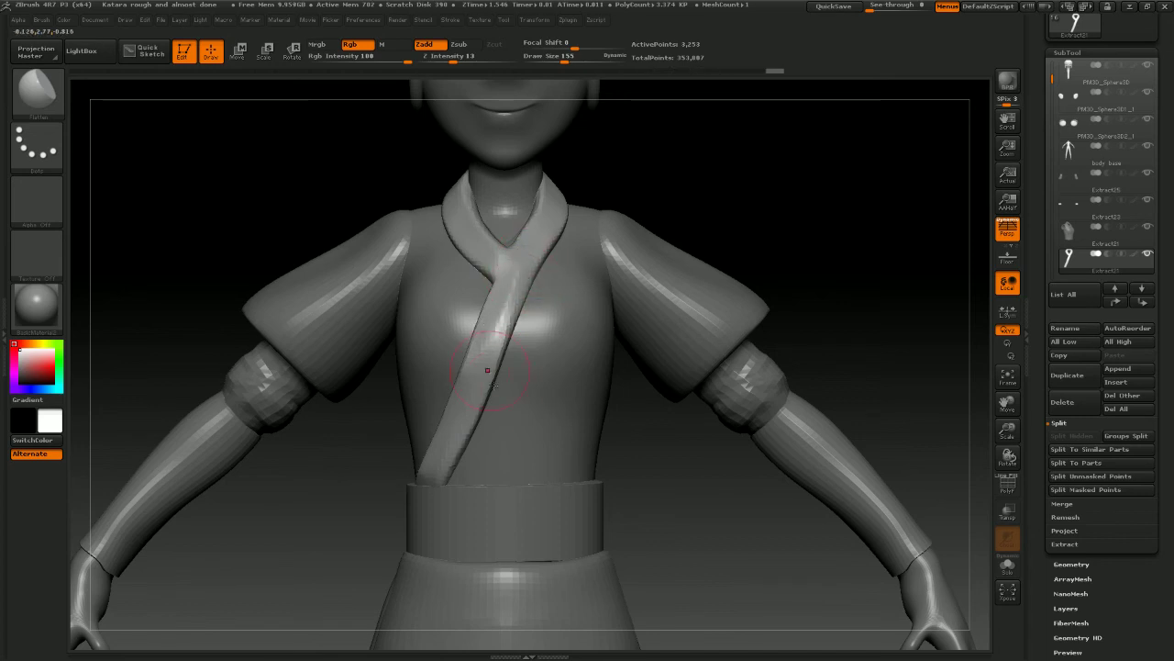
left_click_drag(739, 229, 789, 248)
mouse_move(800, 197)
left_mouse_down()
mouse_move(865, 205)
mouse_move(823, 212)
left_mouse_up()
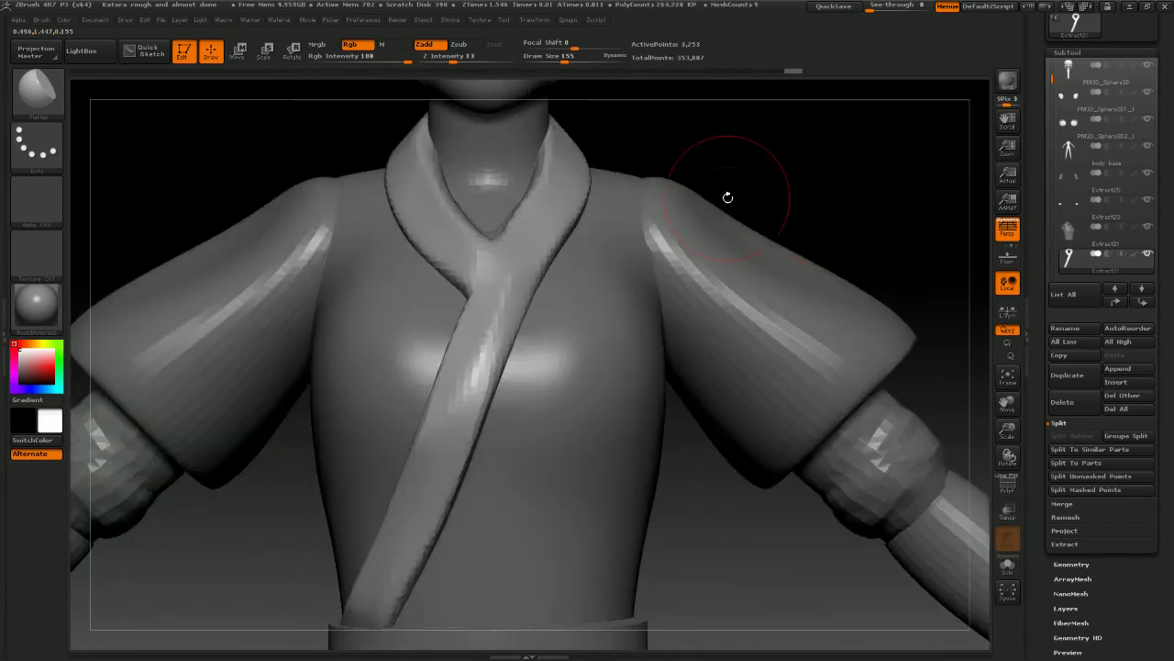
left_click_drag(753, 163, 623, 178)
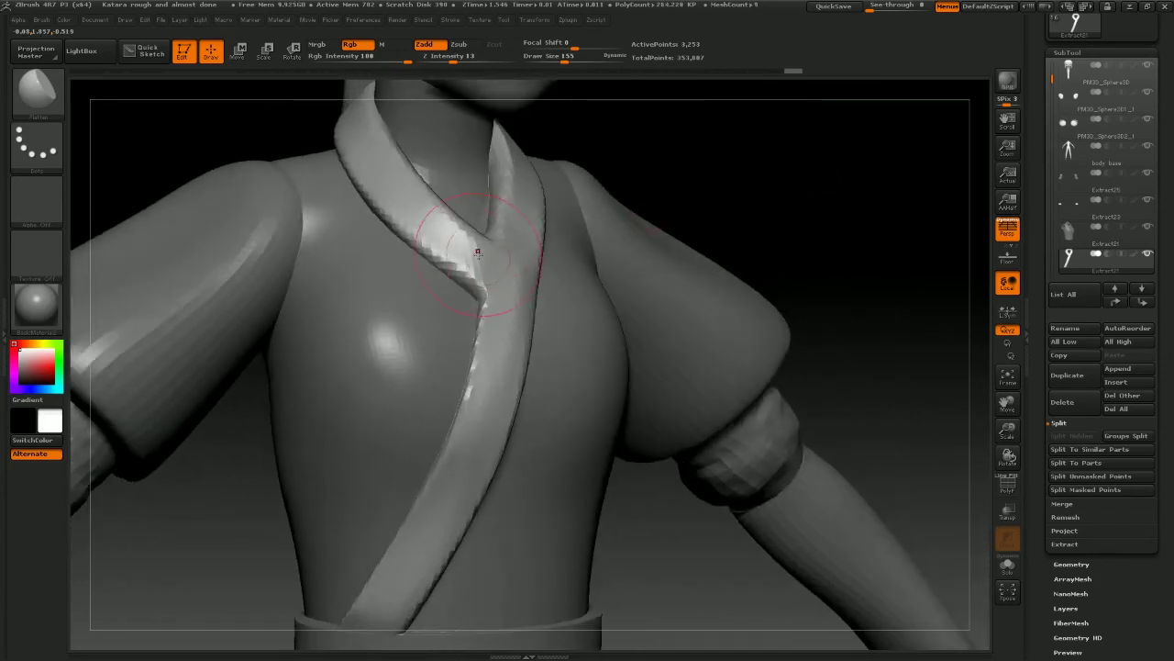
Carve a crease where the two collar sides overlap, using the Dam_Standard brush at draw size 65
key("b")
key("d")
key("s")
key("space")
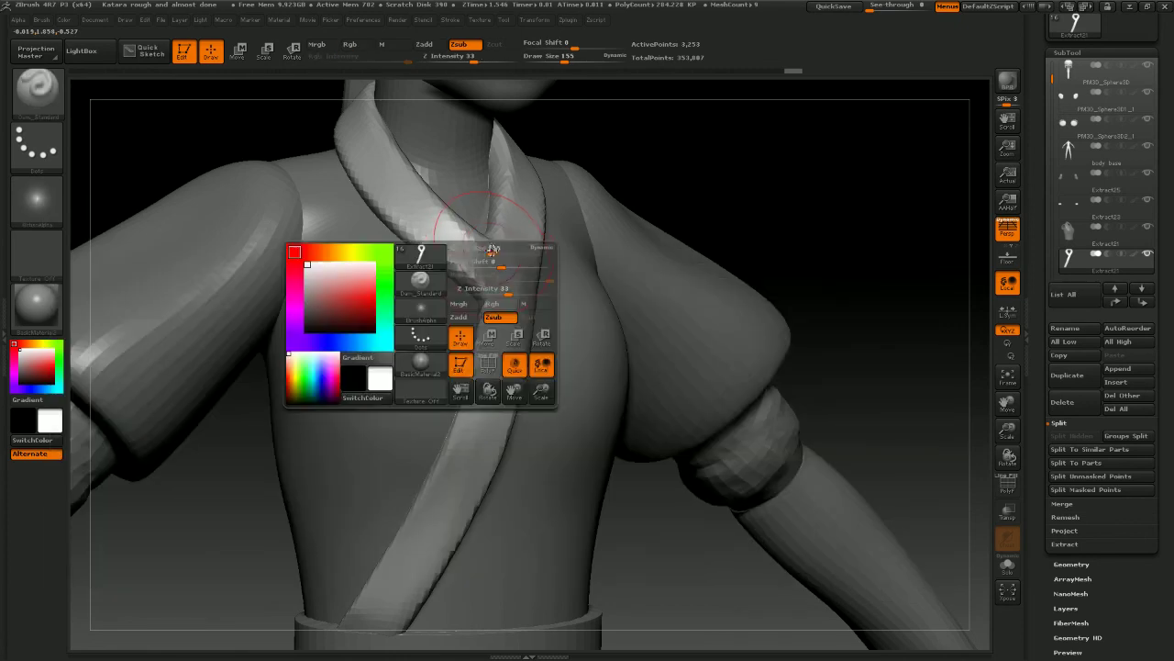
left_click_drag(677, 206, 626, 220)
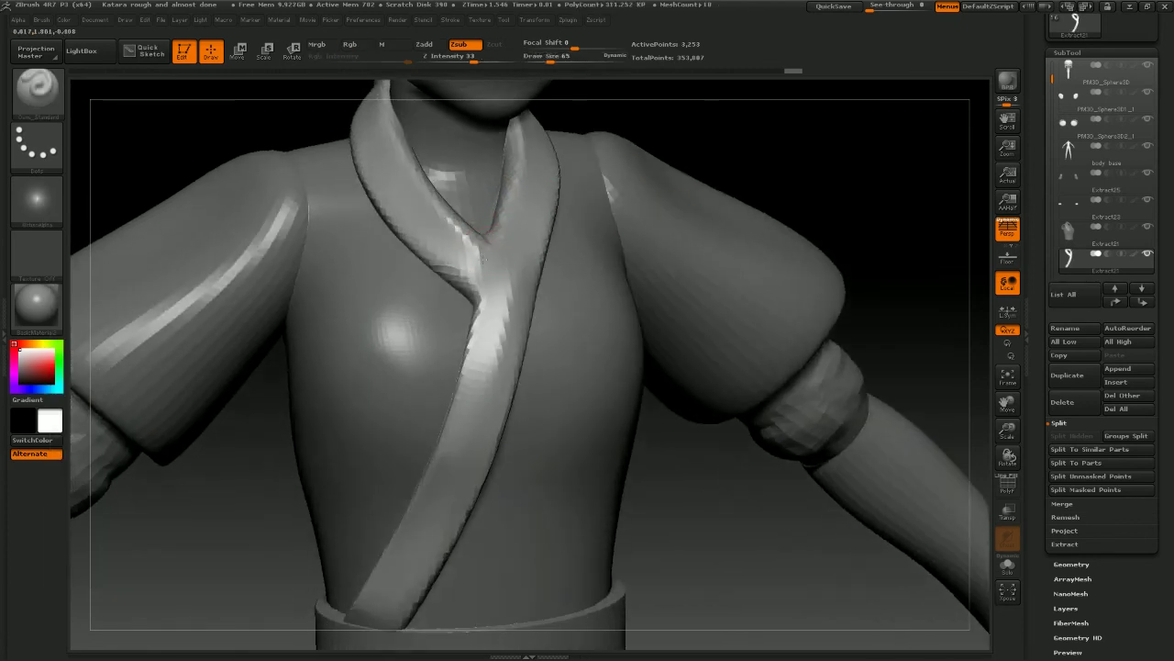
left_click_drag(486, 248, 479, 266)
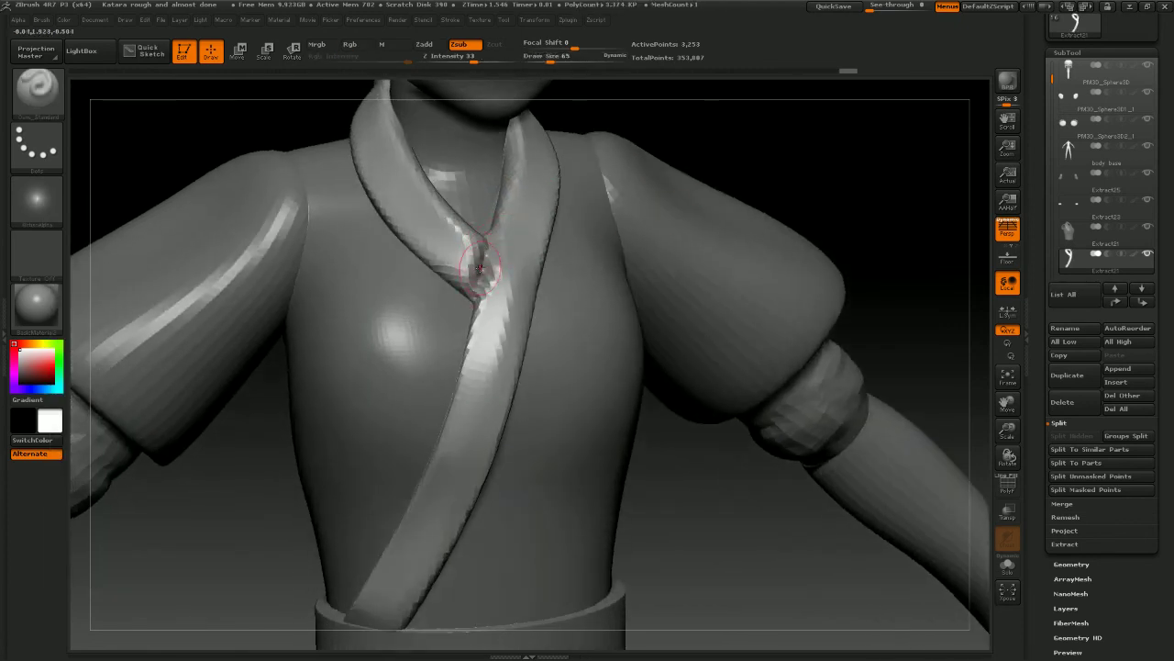
Try rebuilding the creased collar with DynaMesh, and undo it
left_click_drag(807, 209, 881, 299, "shift")
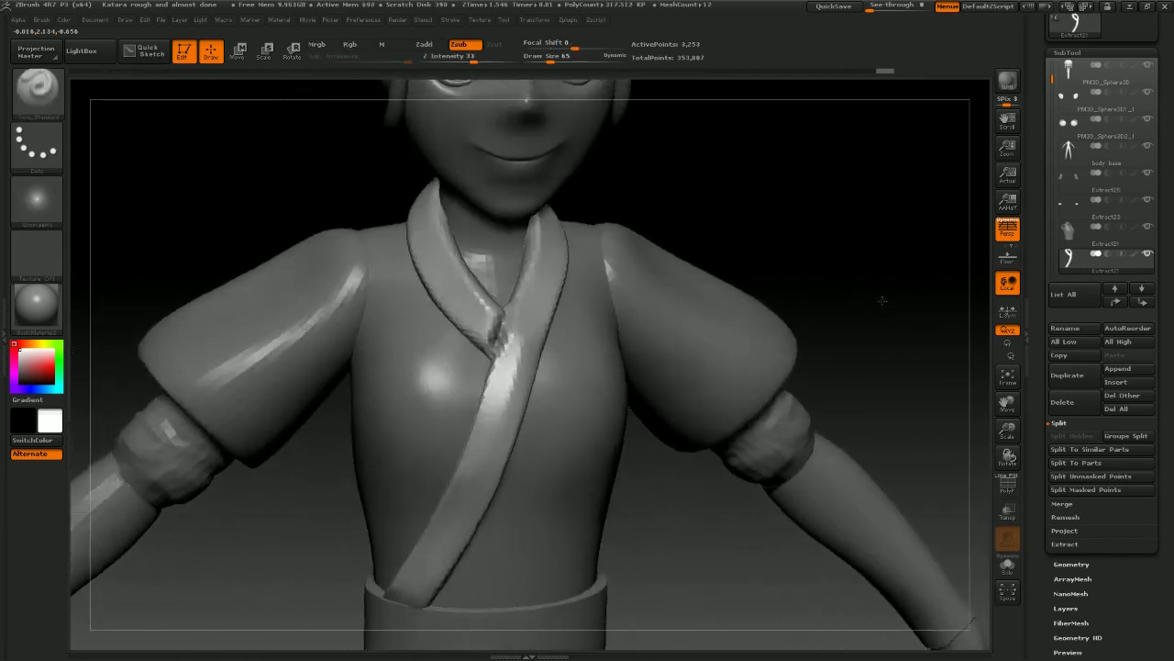
left_click_drag(885, 247, 882, 189, "alt")
left_click_drag(1135, 132, 1135, 266)
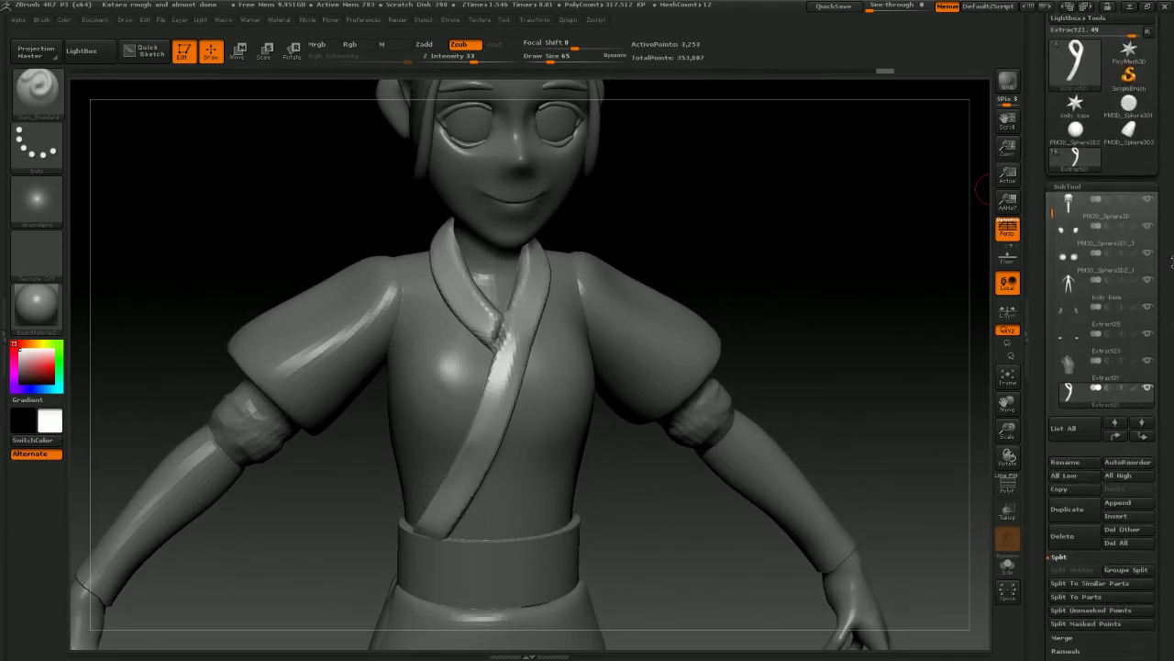
left_click_drag(768, 189, 857, 218, "ctrl")
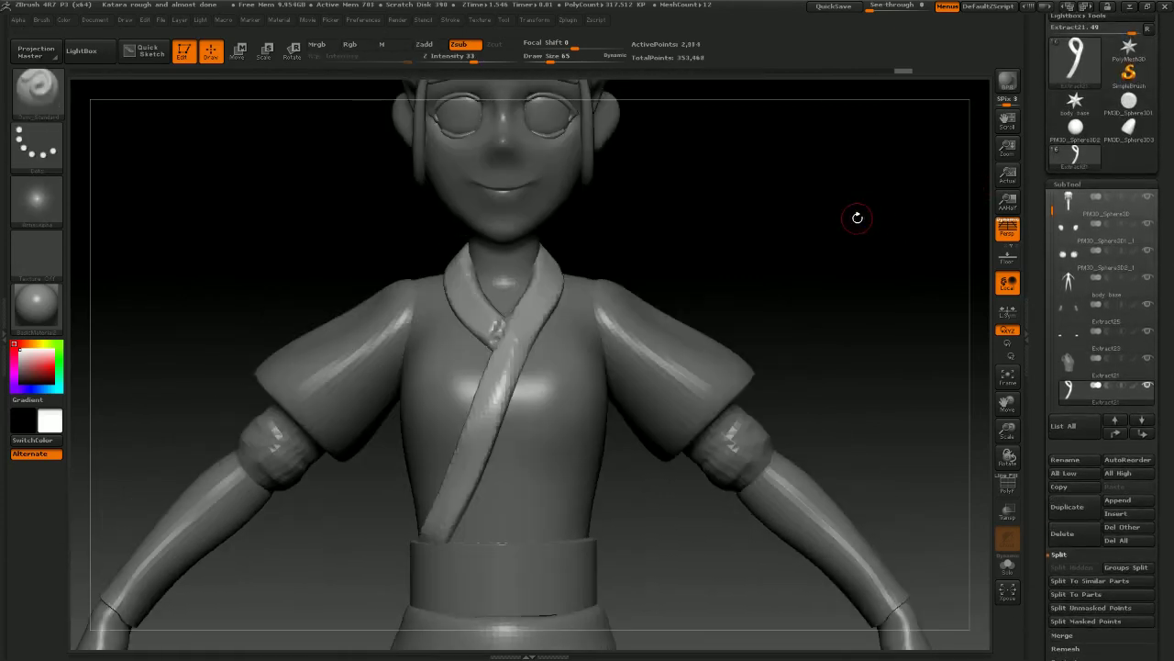
left_click_drag(856, 280, 909, 241, "alt")
key("ctrl+shift+z")
key("ctrl+z")
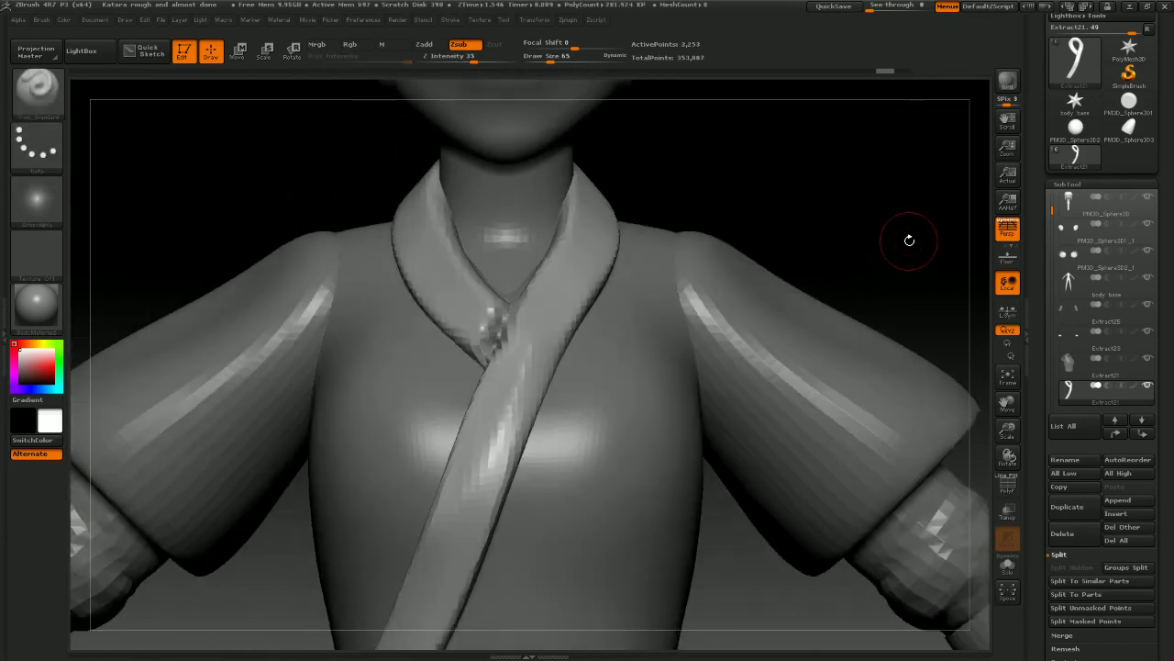
Remesh the collar with ZRemesher using the Double polygon count option
left_click_drag(1172, 246, 1172, 9)
left_click(1075, 401)
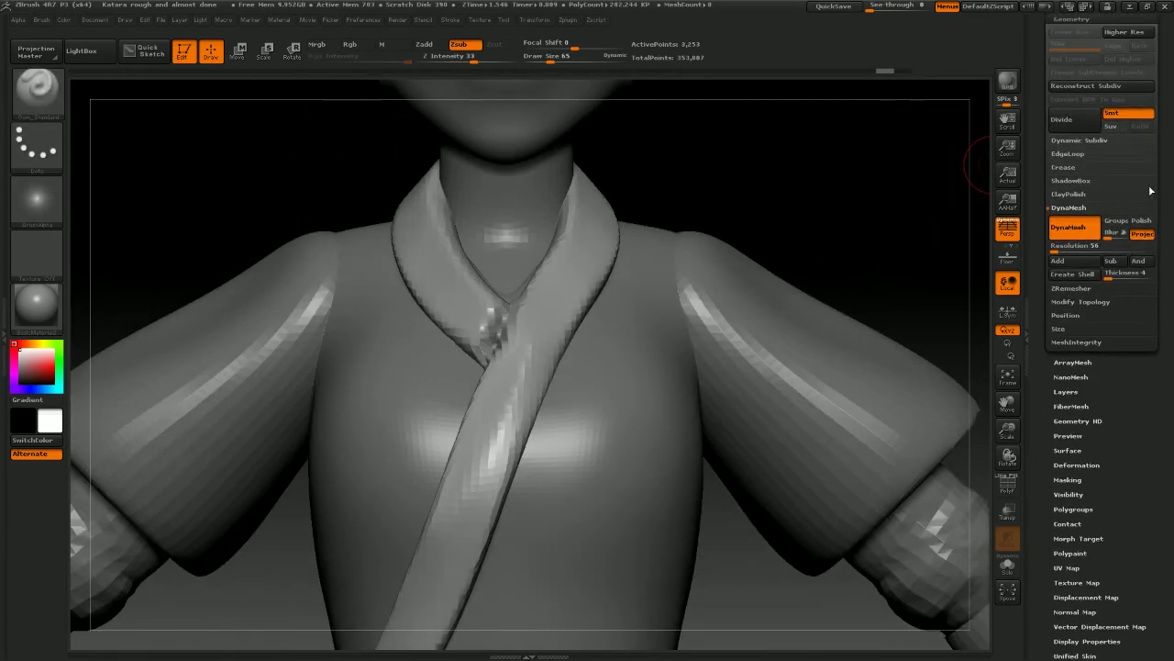
left_click(1070, 288)
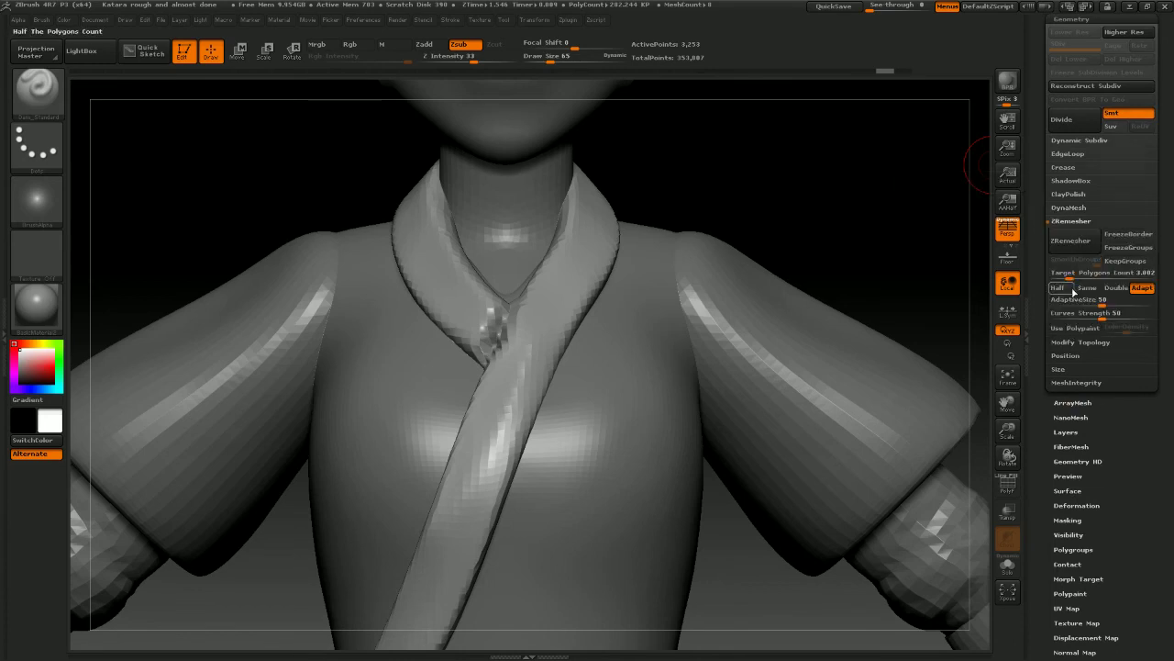
left_click(1116, 288)
left_click(1070, 241)
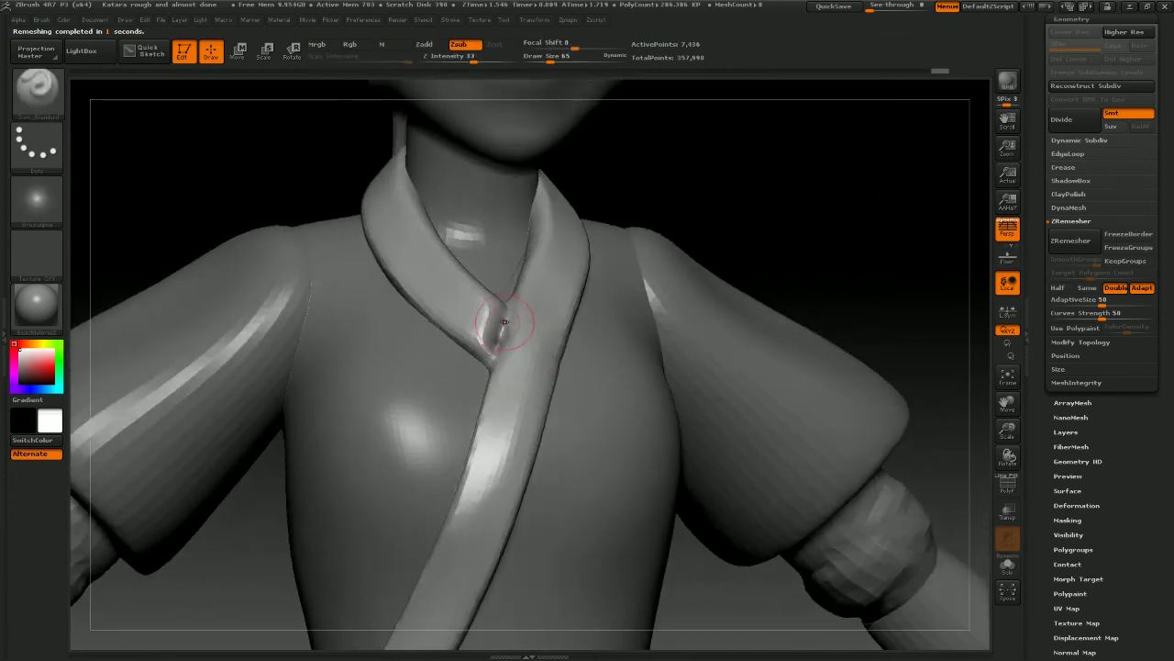
Sharpen the crease at the collar overlap with Dam_Standard at draw size 56 and smooth its rough end
key("space")
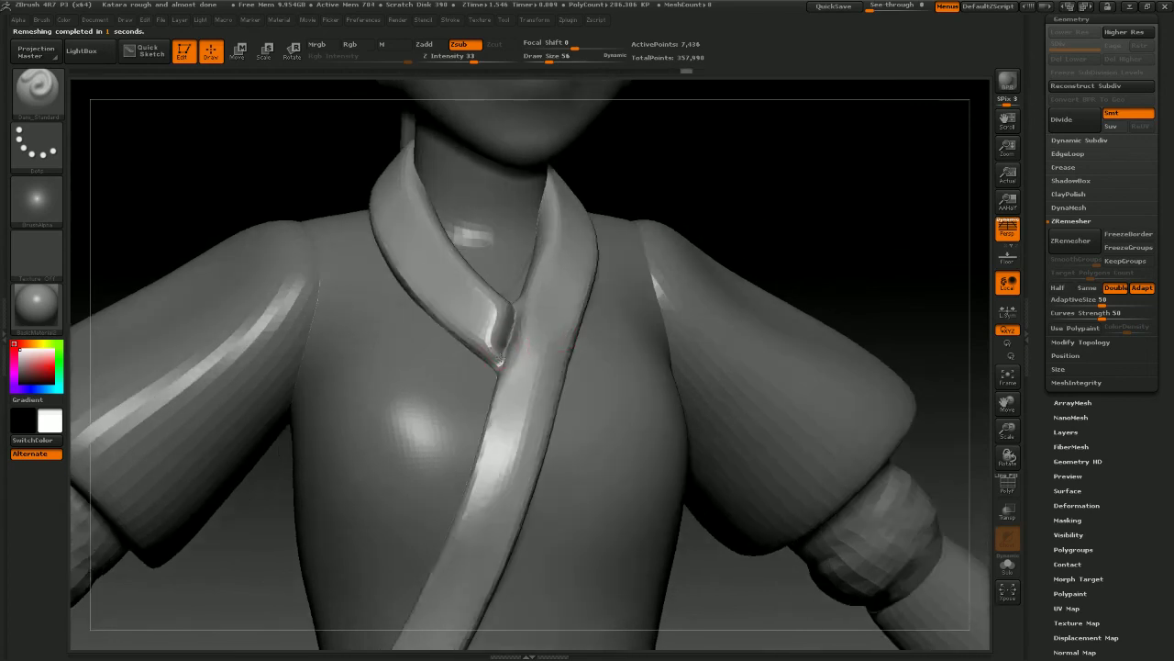
left_click_drag(852, 202, 747, 228)
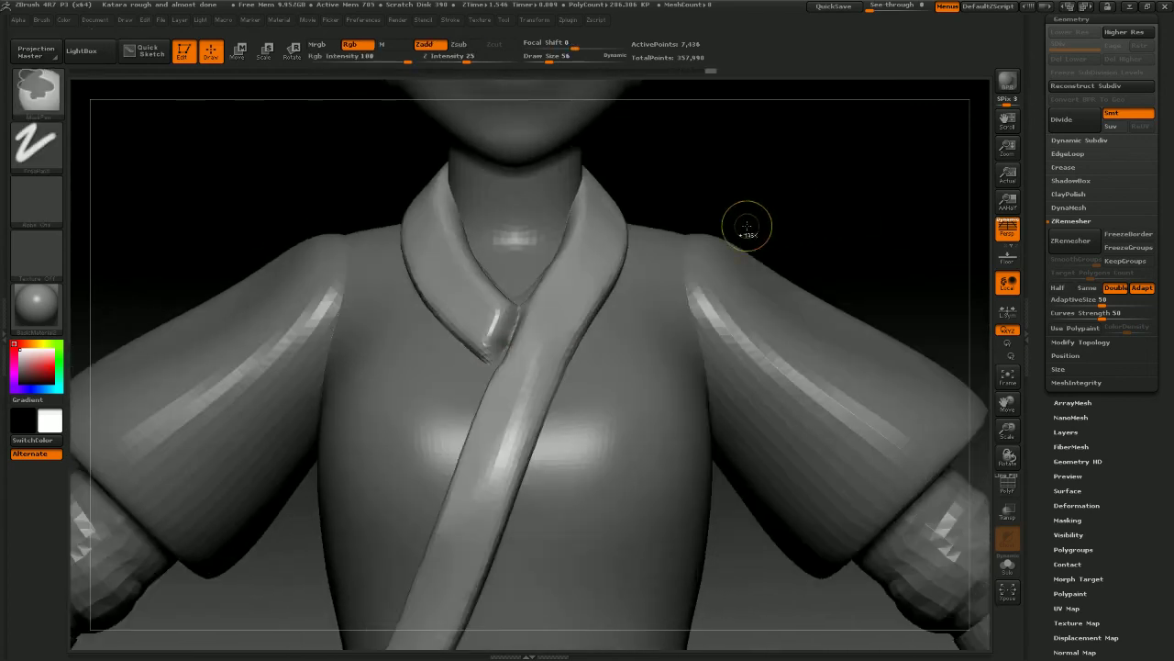
key("shift")
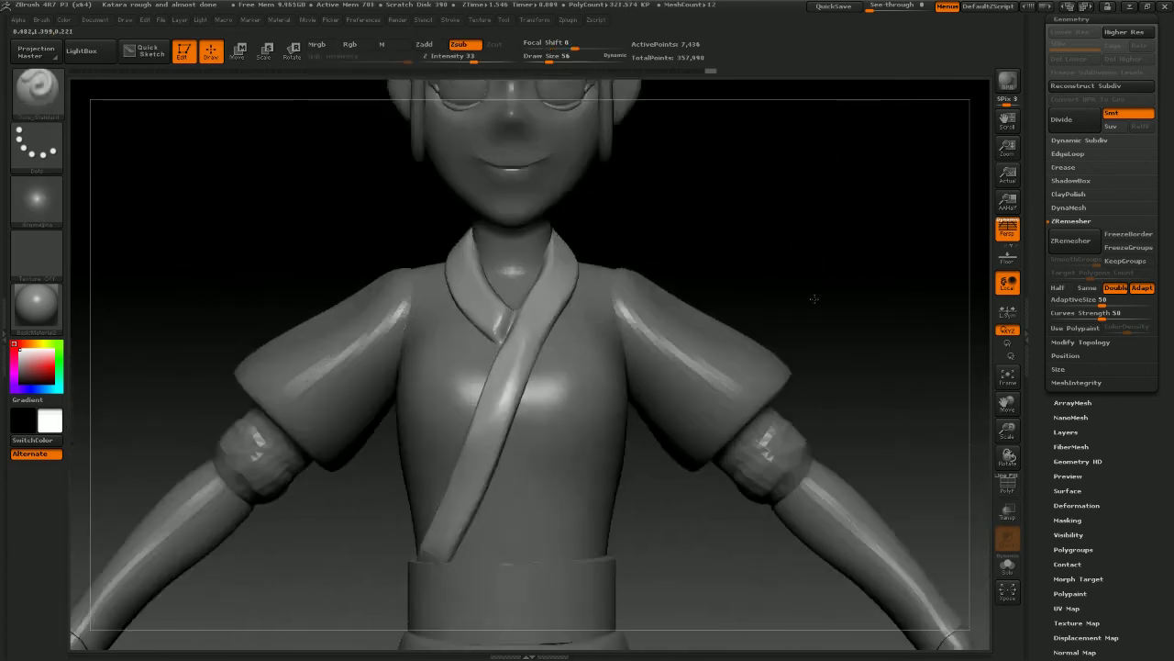
left_click_drag(779, 238, 832, 235)
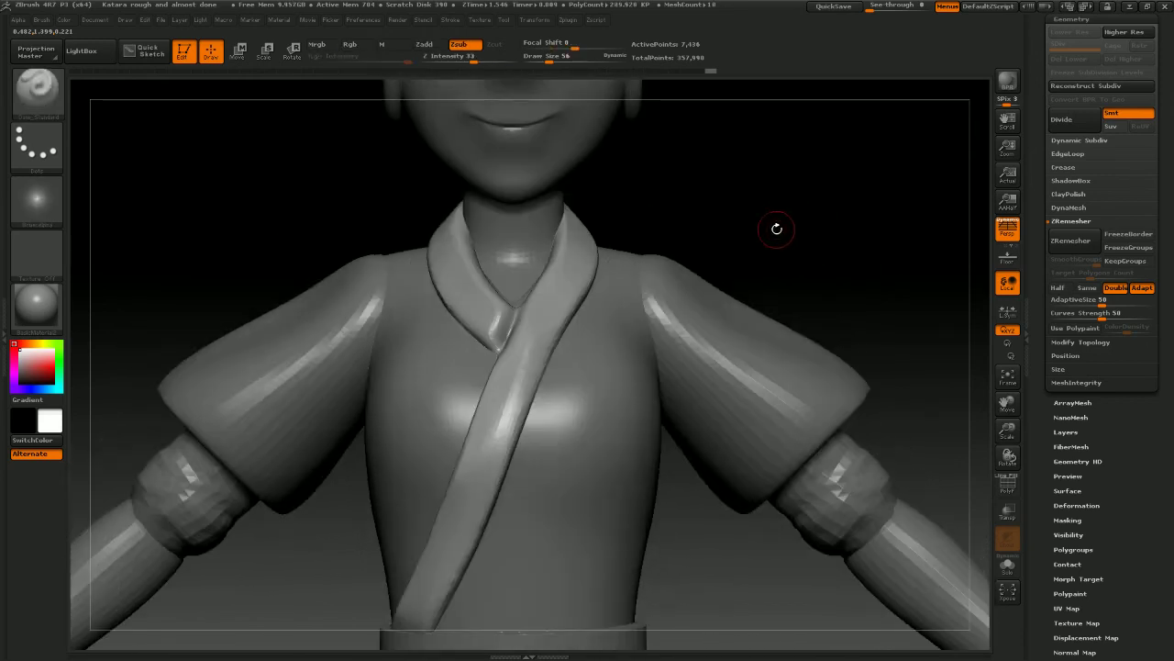
Adjust the shape of the collar overlap below the neck with the Move brush at draw size 72
key("b")
left_click(697, 280)
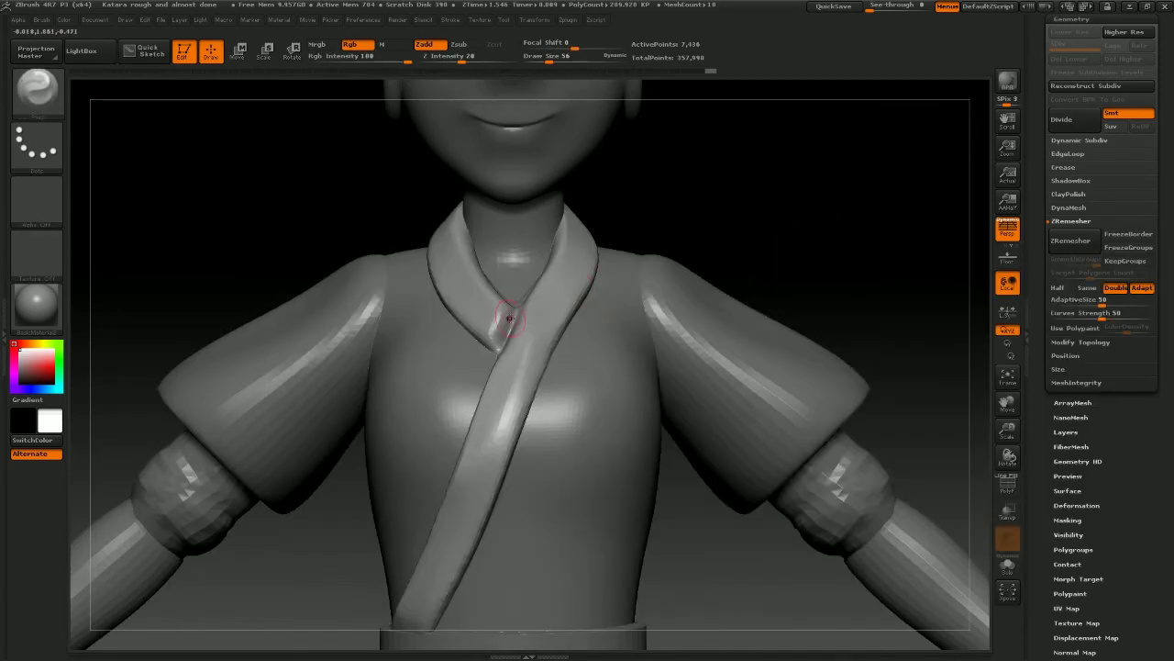
key("space")
left_click_drag(510, 319, 516, 315)
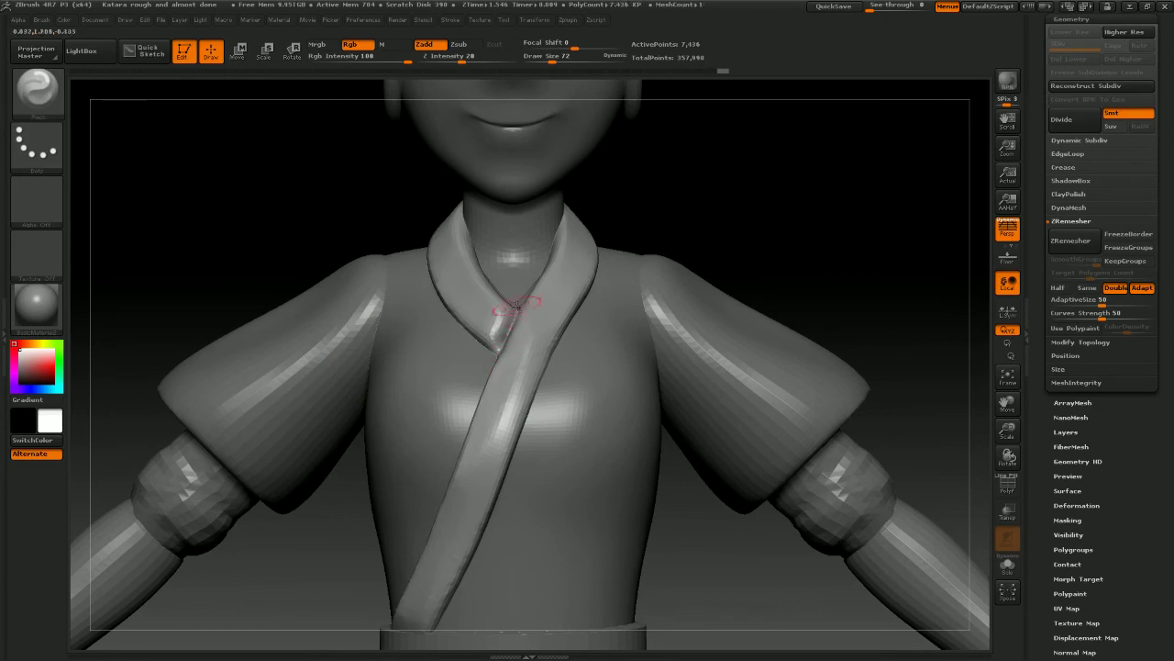
Select the head and smooth the surface around the nose and mouth
left_click_drag(746, 266, 781, 260)
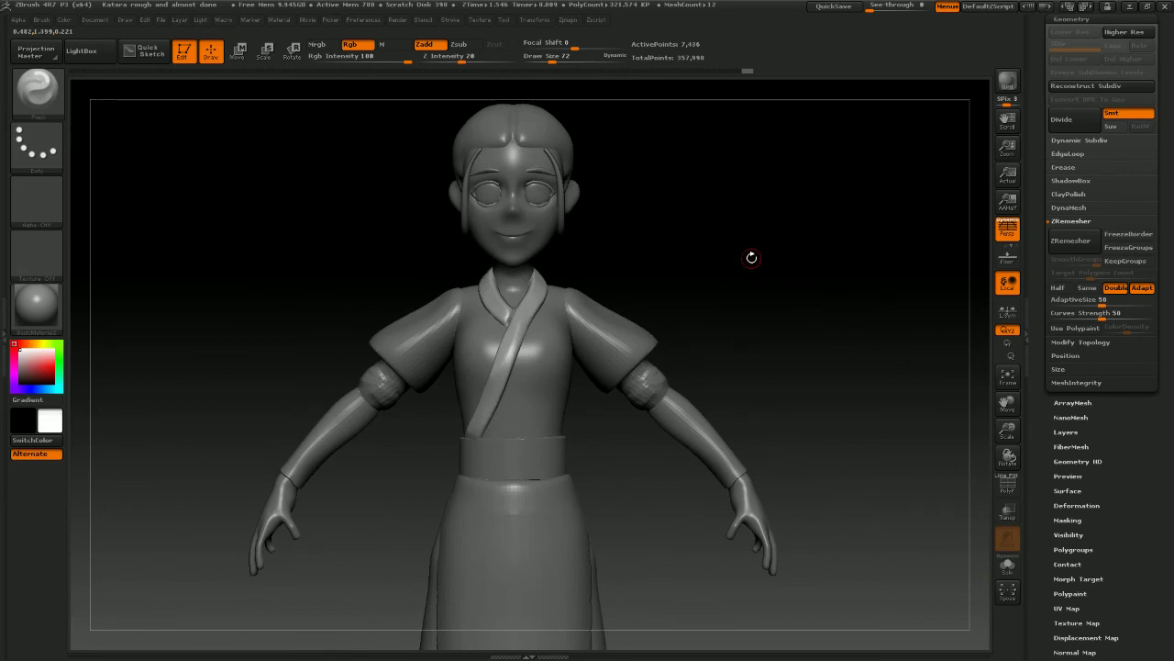
mouse_move(794, 309)
left_mouse_down()
mouse_move(813, 309)
mouse_move(831, 338)
mouse_move(867, 326)
mouse_move(844, 303)
mouse_move(845, 370)
mouse_move(779, 293)
mouse_move(813, 275)
mouse_move(673, 307)
left_mouse_up()
left_click(590, 330, "alt")
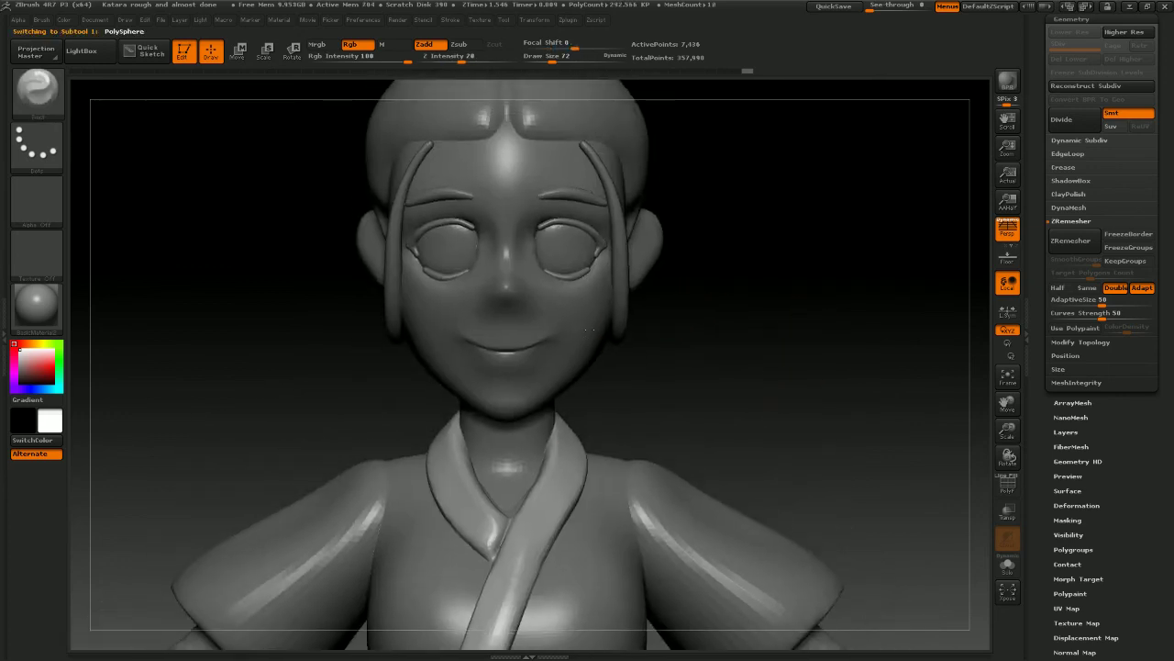
key("shift")
left_click_drag(502, 335, 495, 325, "shift")
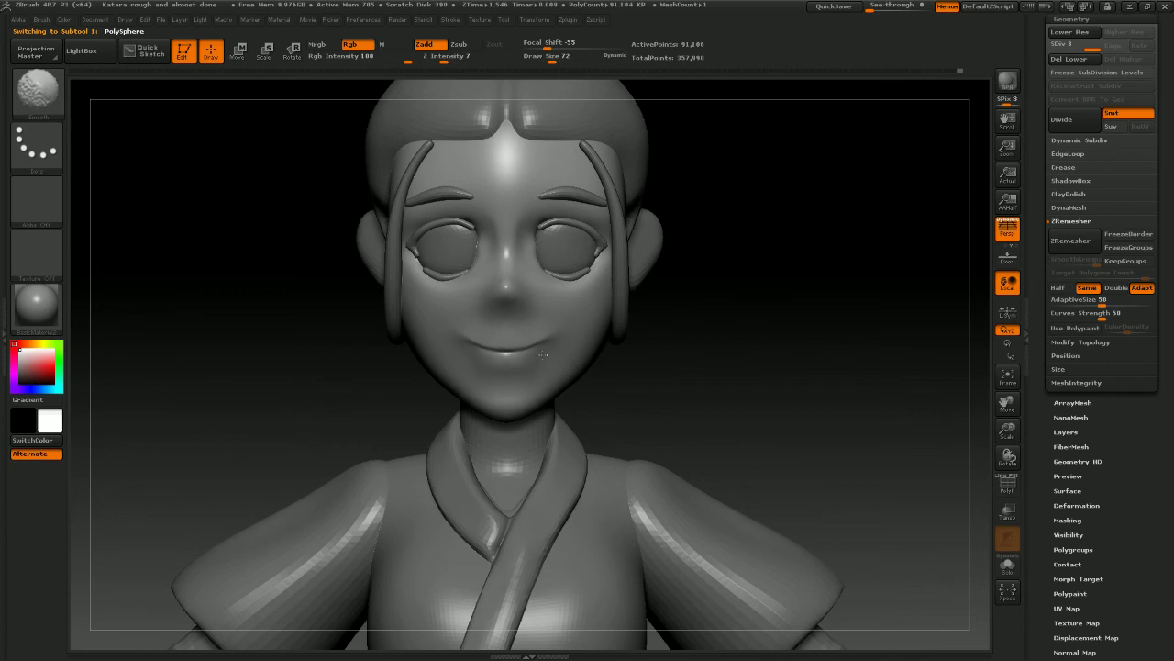
Select the eyeballs and subdivide their mesh once
mouse_move(849, 330)
left_mouse_down()
mouse_move(762, 329)
mouse_move(813, 296)
left_mouse_up()
key("ctrl")
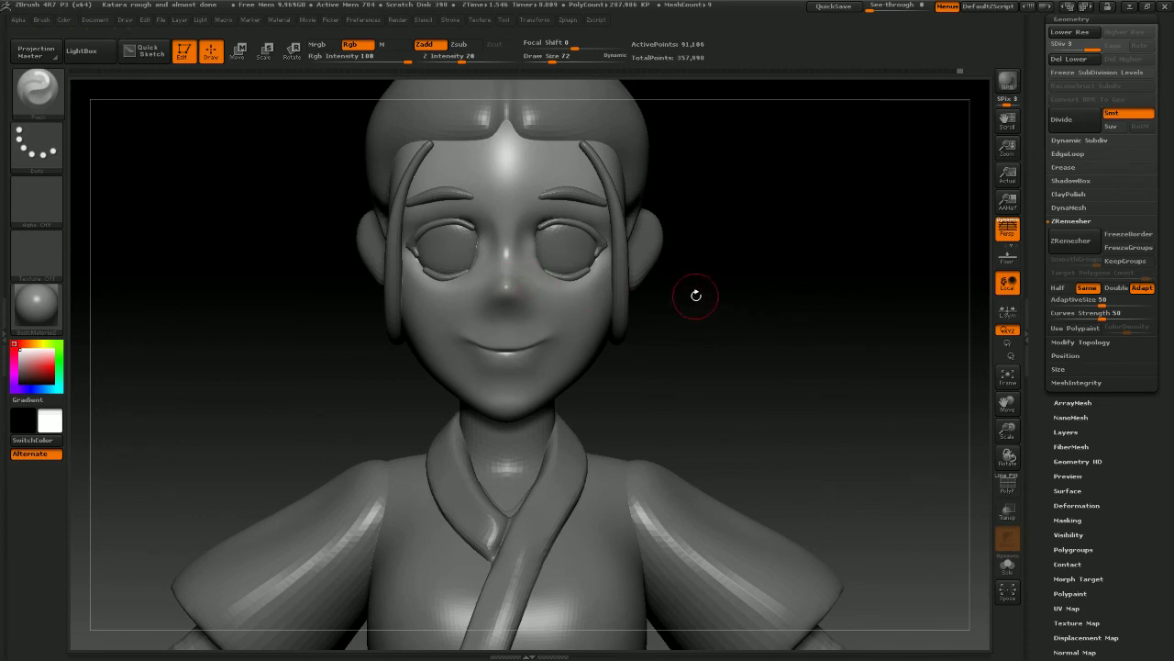
left_click(562, 246, "alt")
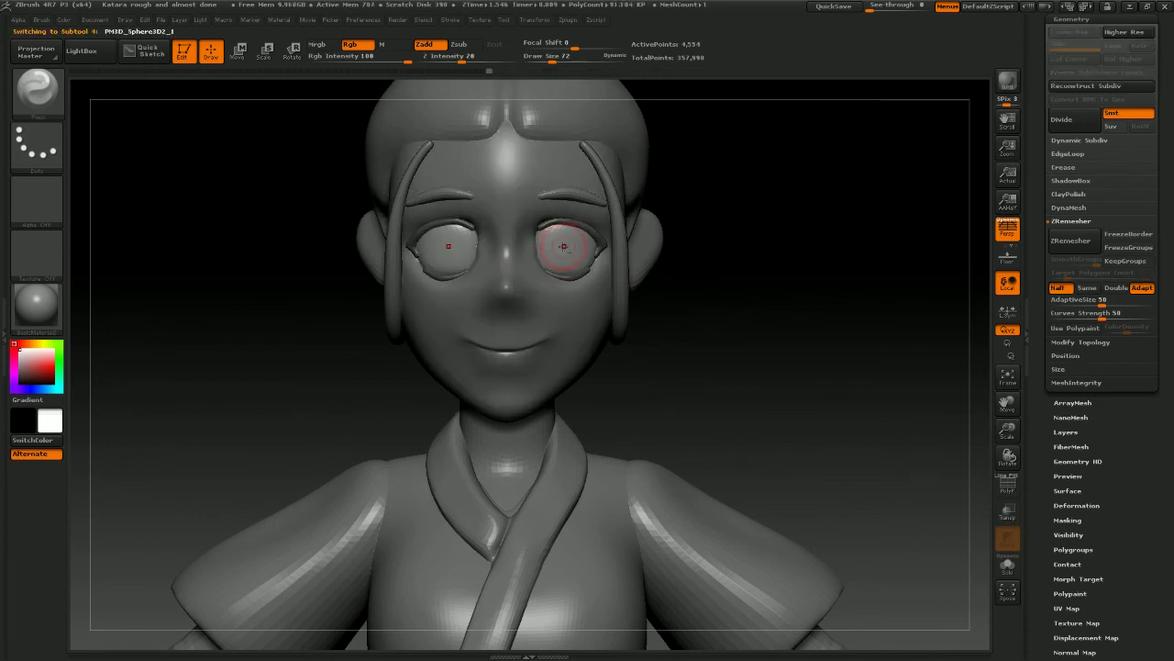
left_click(1076, 119)
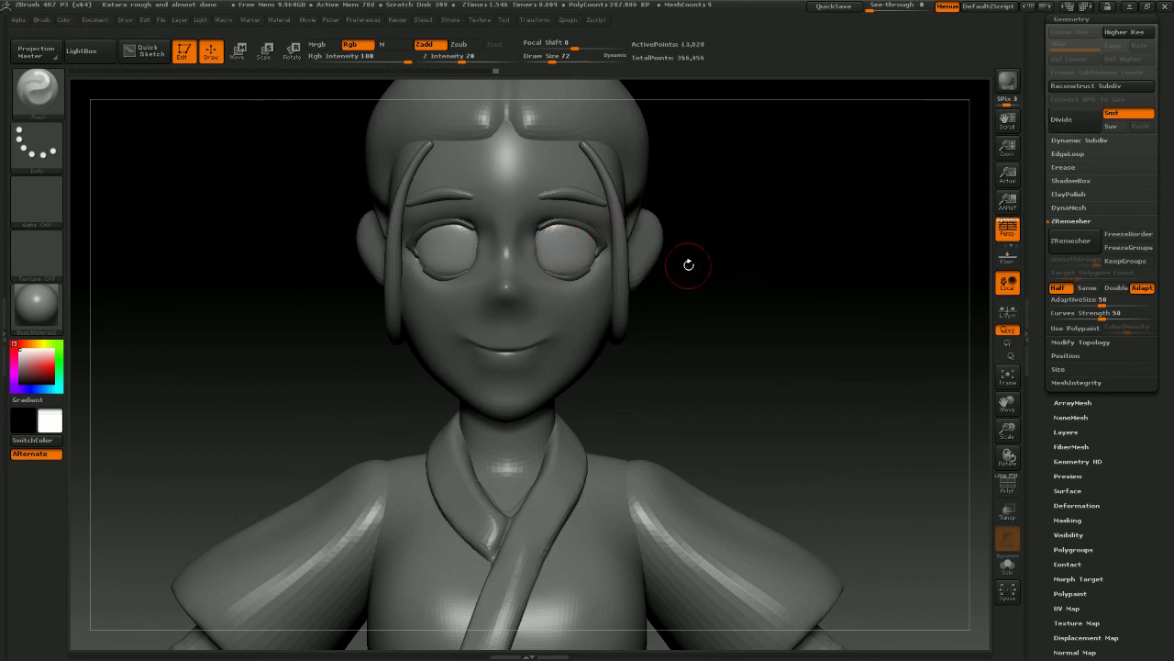
Undo the eye mesh subdivision and remesh the eyeballs and eyelids with ZRemesher set to Double
key("ctrl+z")
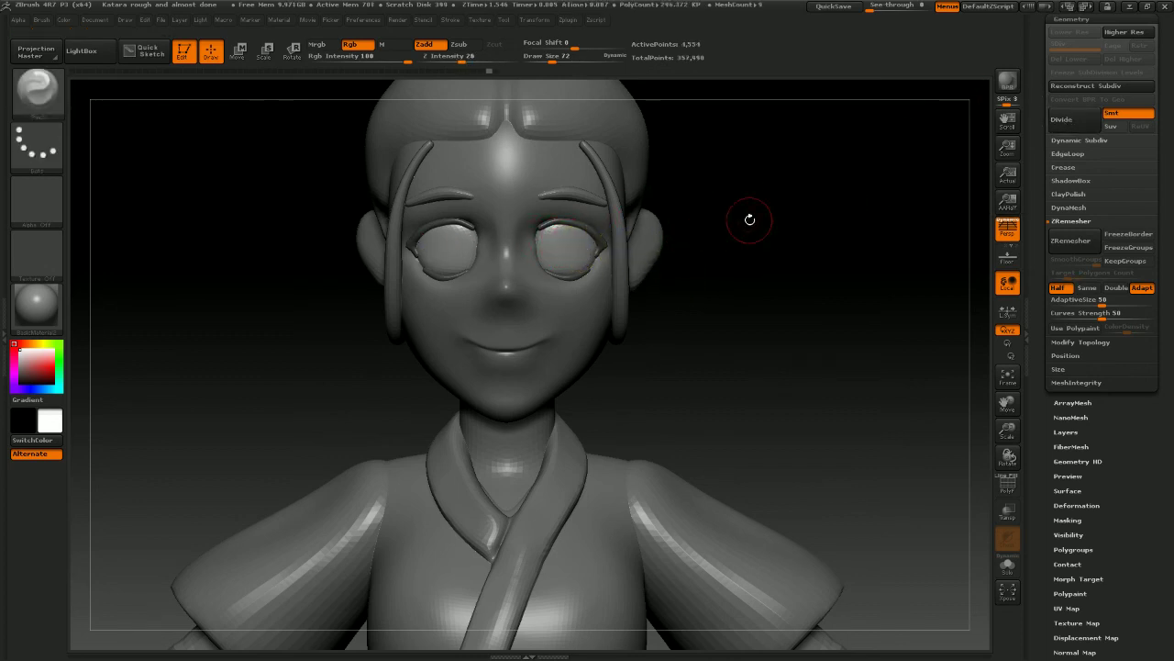
left_click(565, 236, "ctrl+shift")
key("shift")
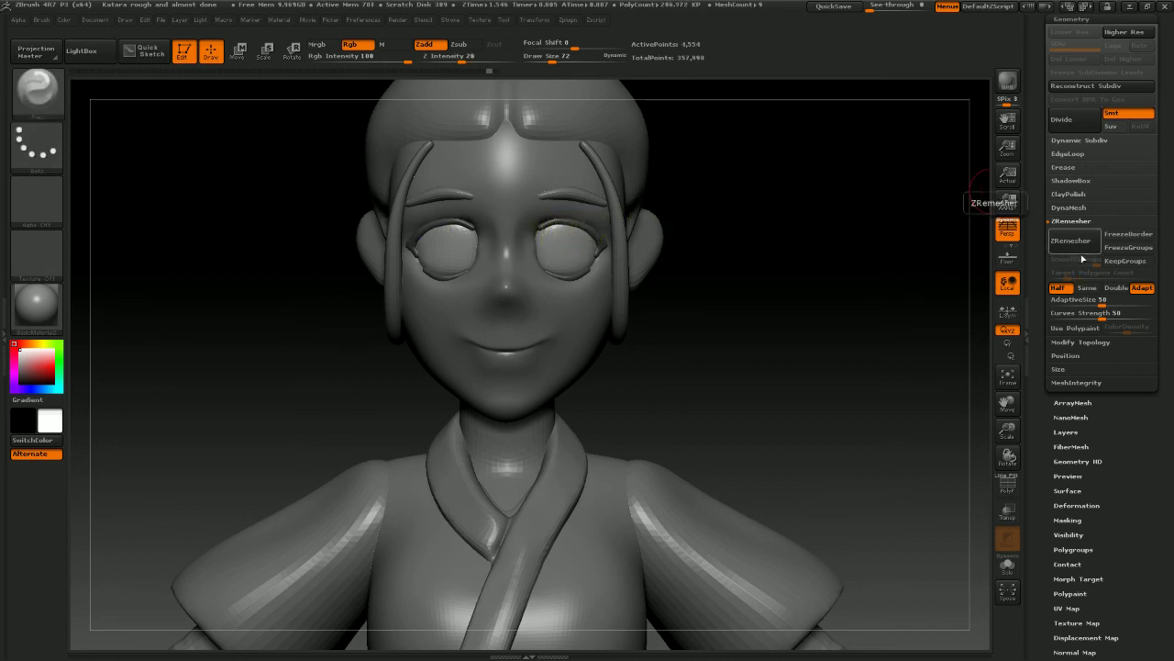
left_click(1115, 287)
left_click(1066, 239)
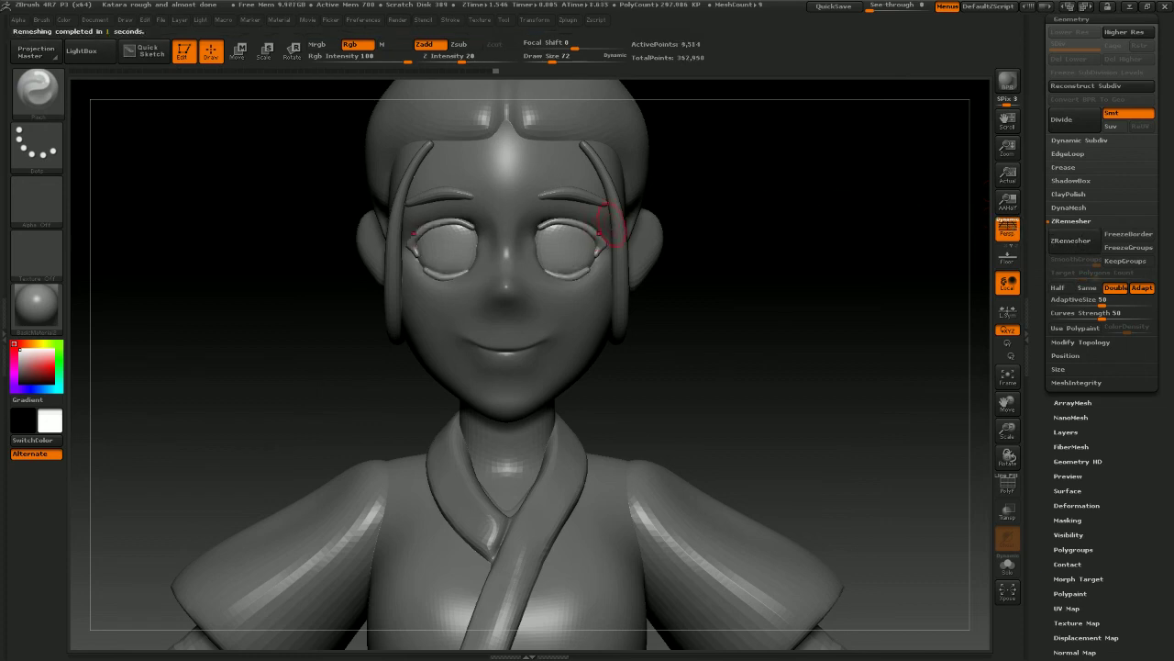
Smooth the eyelid strips around the outer corners of the eyes
mouse_move(759, 275)
left_mouse_down("alt")
mouse_move(762, 296)
mouse_move(790, 311)
mouse_move(829, 282)
mouse_move(818, 281)
left_mouse_up("alt")
mouse_move(566, 242)
left_mouse_down("shift")
mouse_move(556, 248)
mouse_move(578, 255)
mouse_move(544, 228)
mouse_move(634, 250)
left_mouse_up("shift")
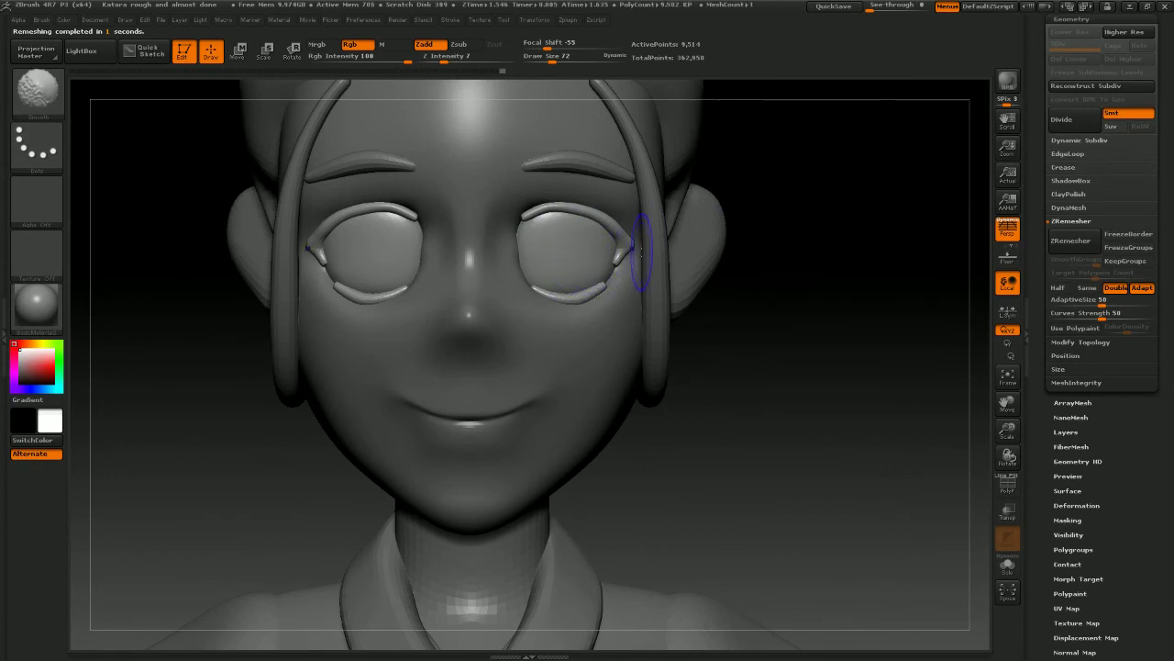
mouse_move(806, 291)
left_mouse_down()
mouse_move(805, 318)
mouse_move(829, 299)
mouse_move(810, 280)
mouse_move(837, 370)
mouse_move(803, 325)
mouse_move(836, 324)
left_mouse_up()
left_click(605, 144, "alt")
left_click_drag(887, 260, 734, 307, "alt")
left_click_drag(939, 320, 959, 318, "shift")
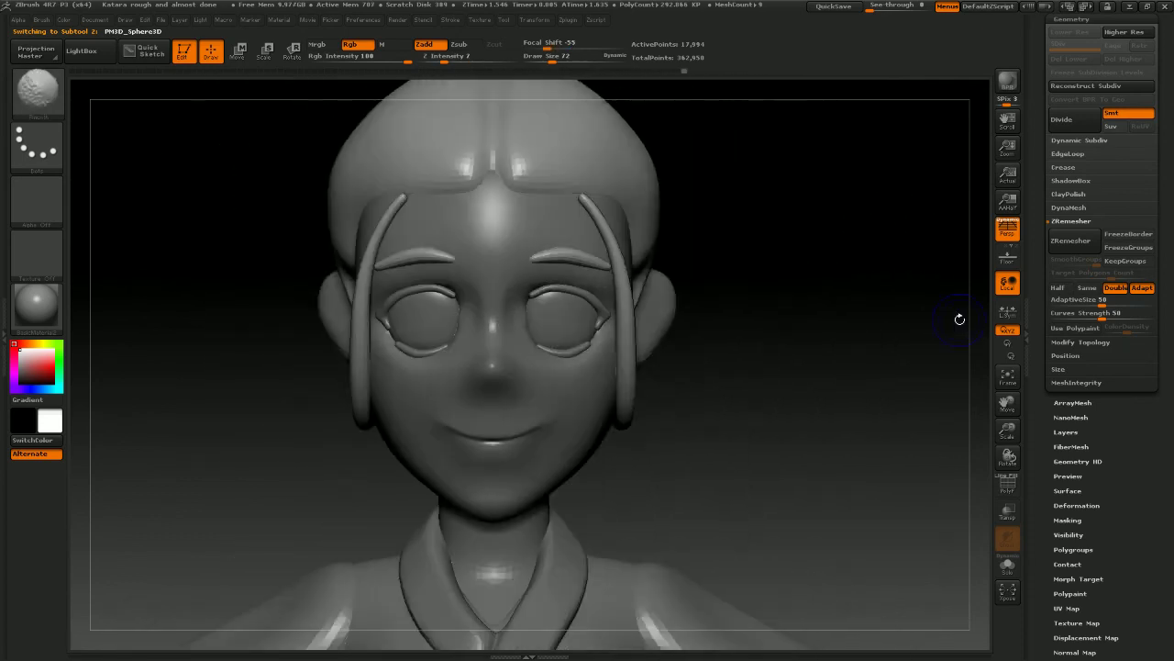
left_click_drag(848, 309, 762, 351, "alt")
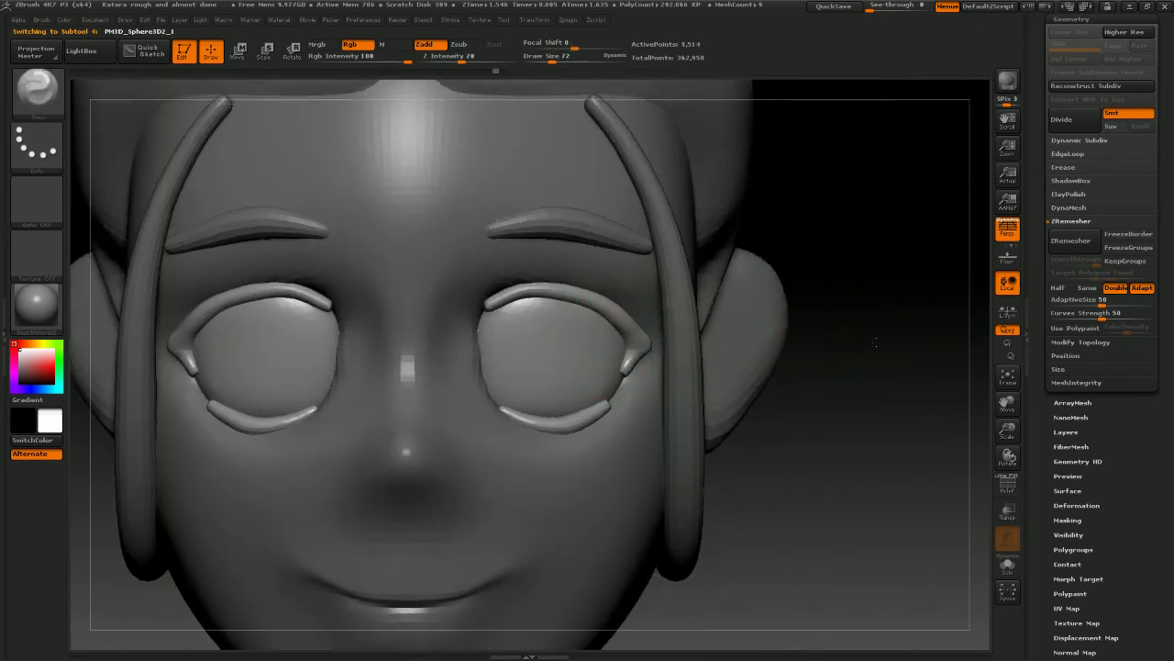
Isolate the eyeballs by hiding the upper and lower eyelid strips, mask them, and show the whole eye mesh again
right_click_drag(595, 343, 623, 325, "ctrl")
left_click(625, 331, "ctrl+shift")
left_click(621, 344, "ctrl+shift")
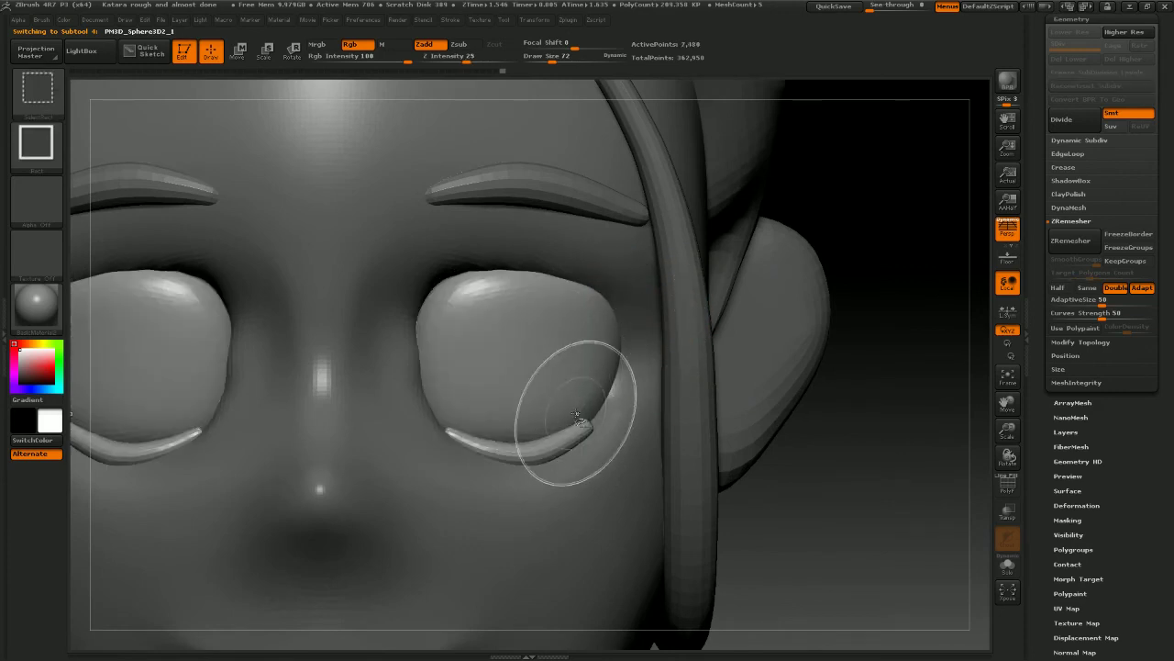
left_click(850, 426, "ctrl")
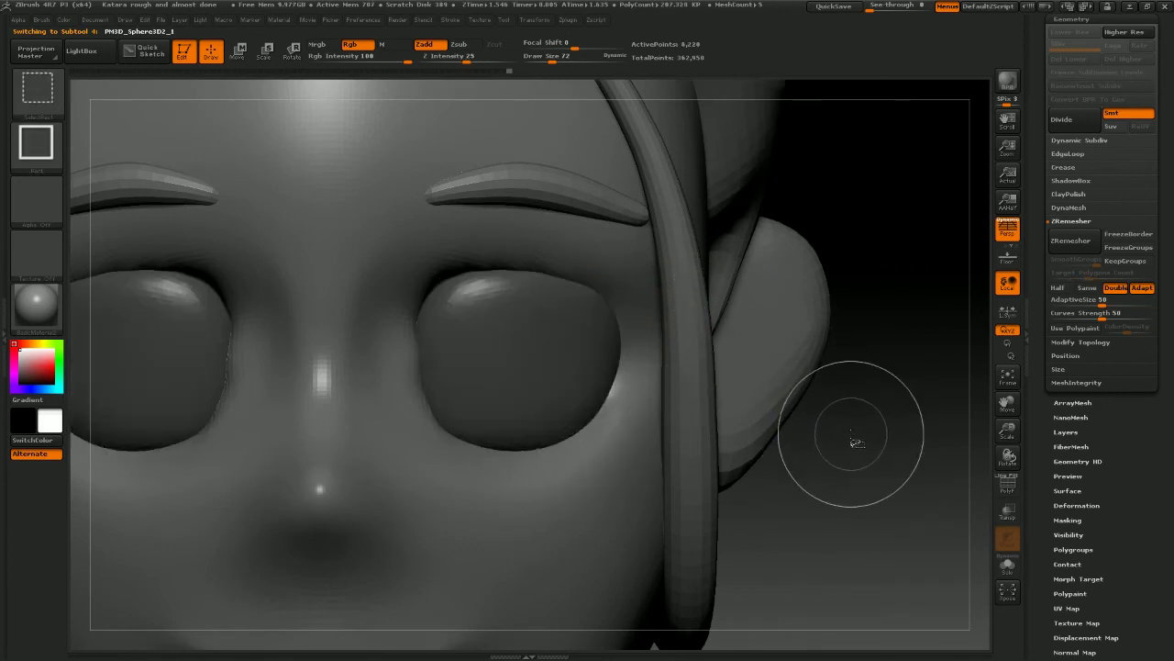
left_click(850, 442, "ctrl+shift")
Shape the upper eyelids with the Move brush at draw size 39 and smooth their inner ends
left_click_drag(754, 398, 587, 273, "alt")
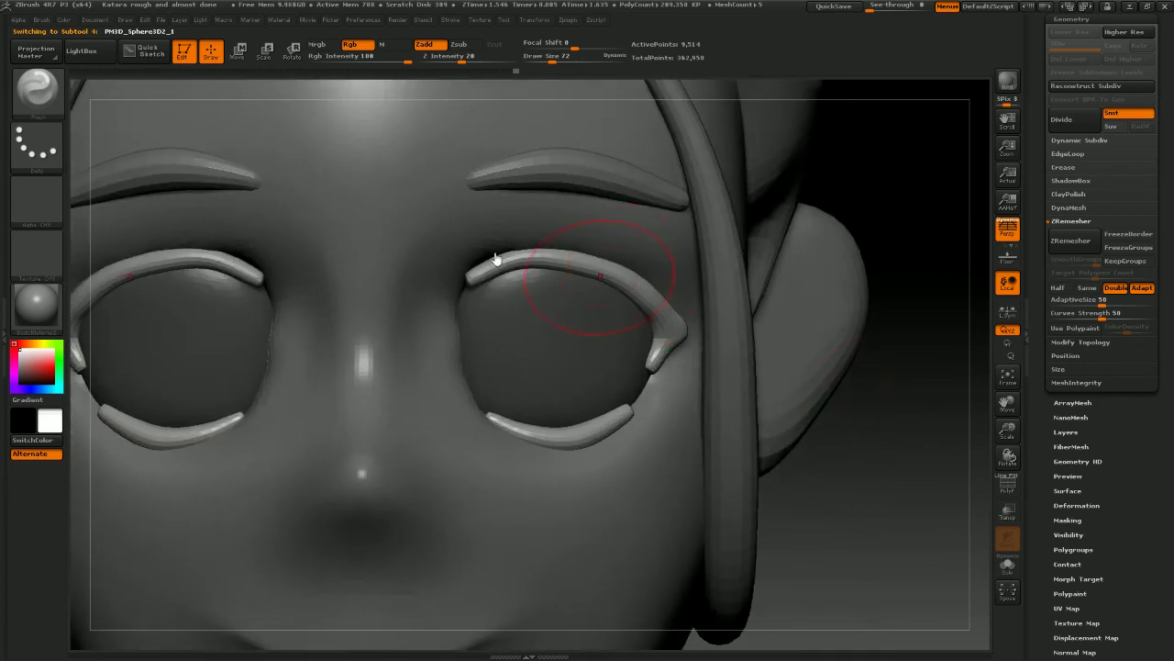
key("space")
left_click_drag(522, 257, 512, 257)
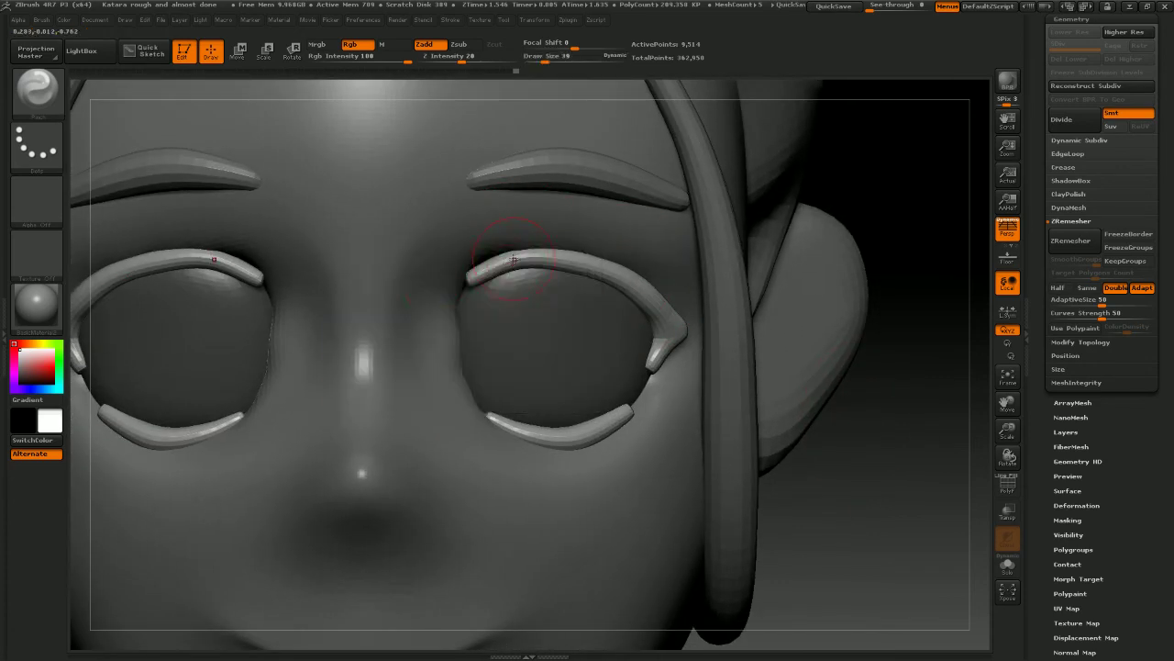
key("v")
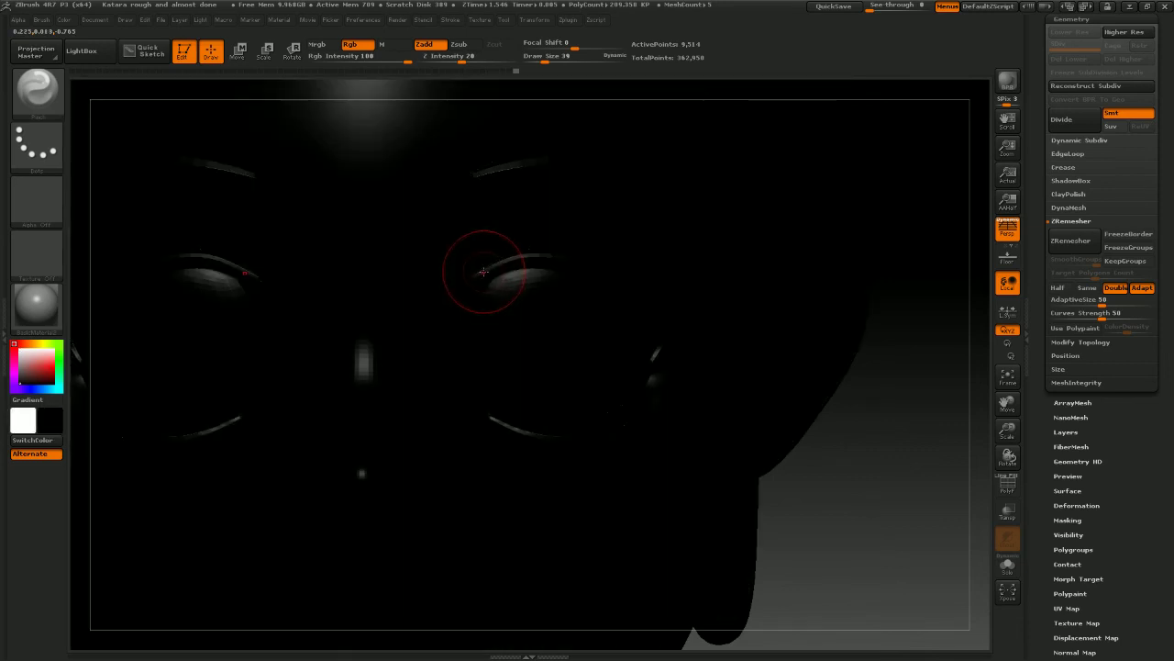
key("v")
key("b")
key("m")
key("v")
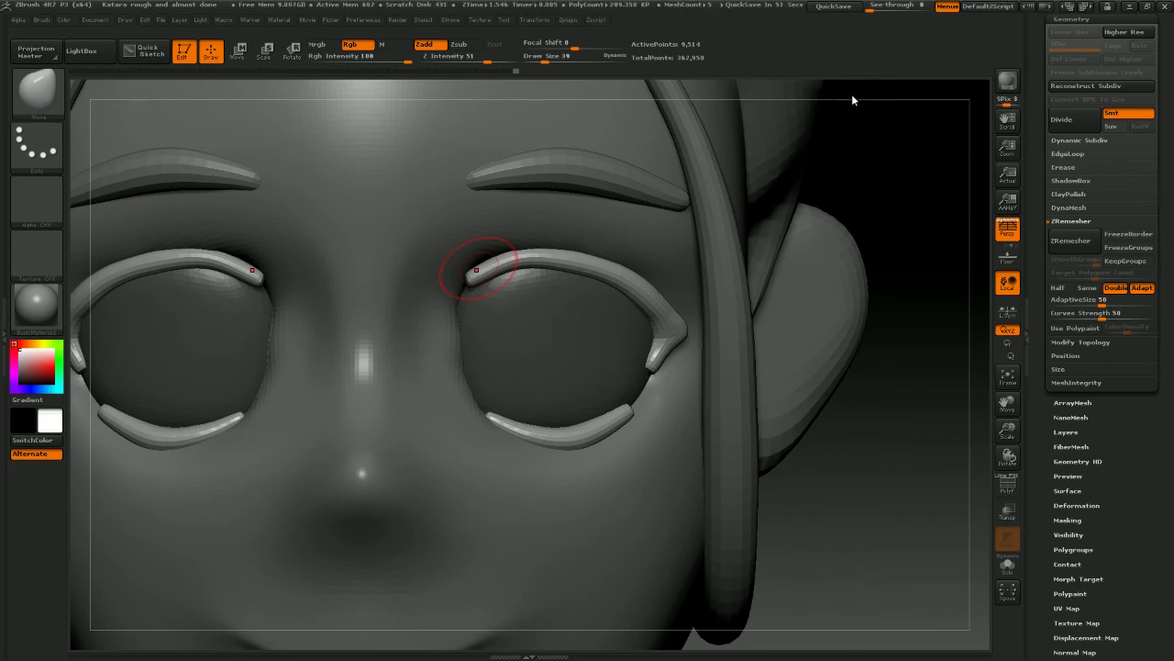
left_click_drag(867, 349, 577, 263)
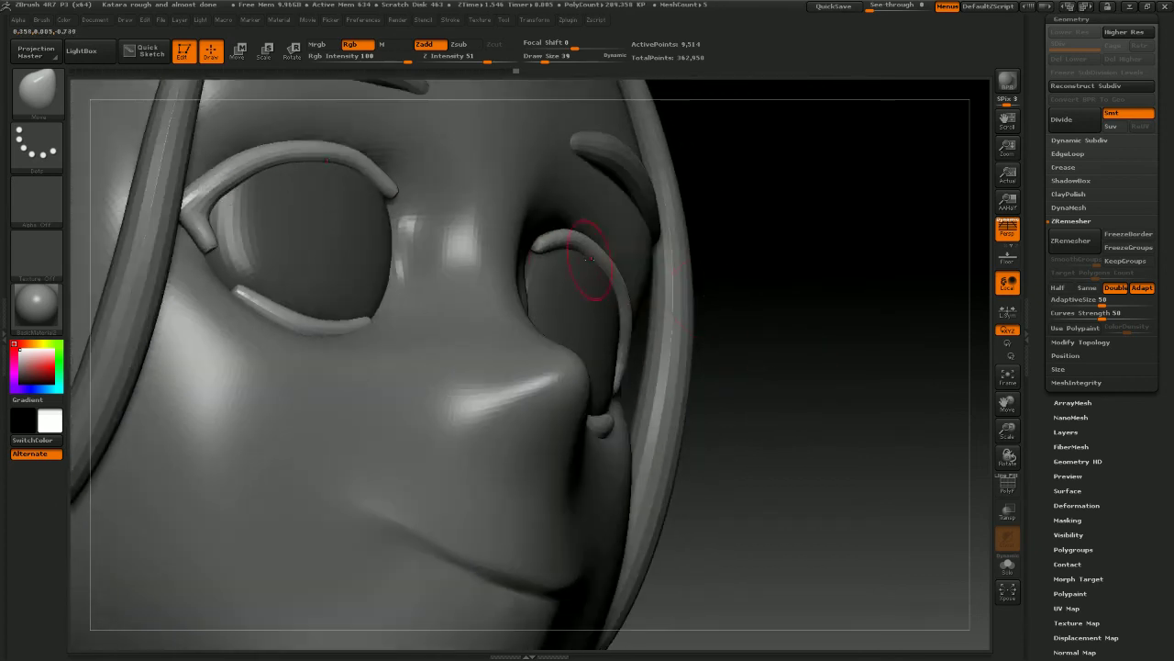
left_click_drag(791, 324, 721, 315, "shift")
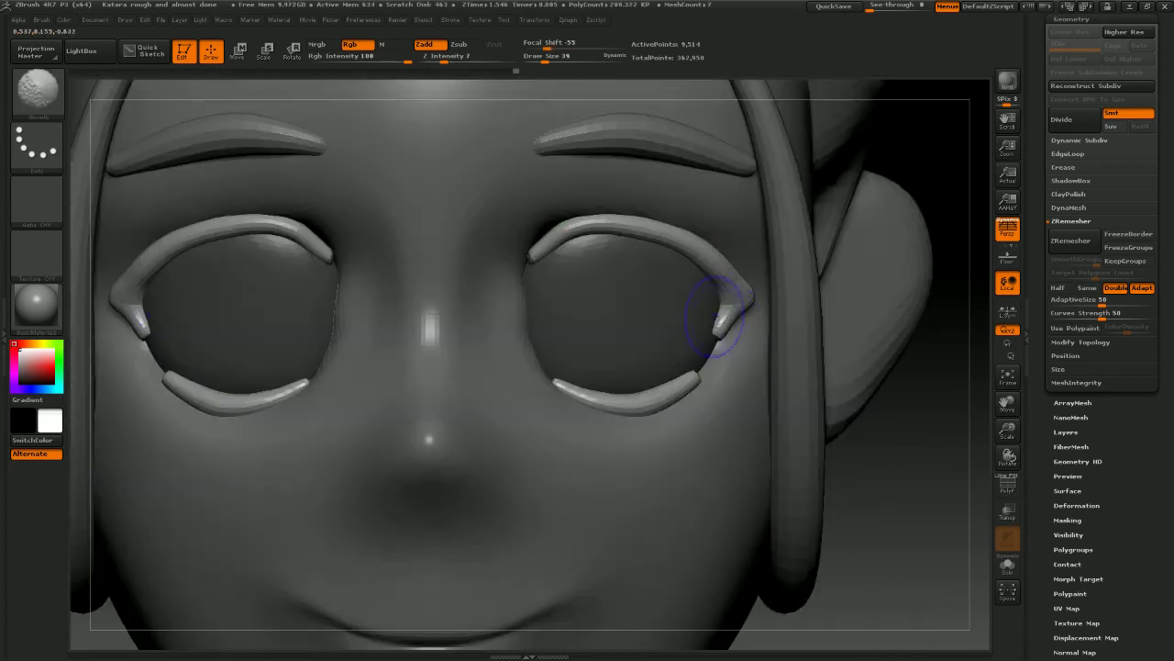
left_click_drag(533, 258, 526, 260, "shift")
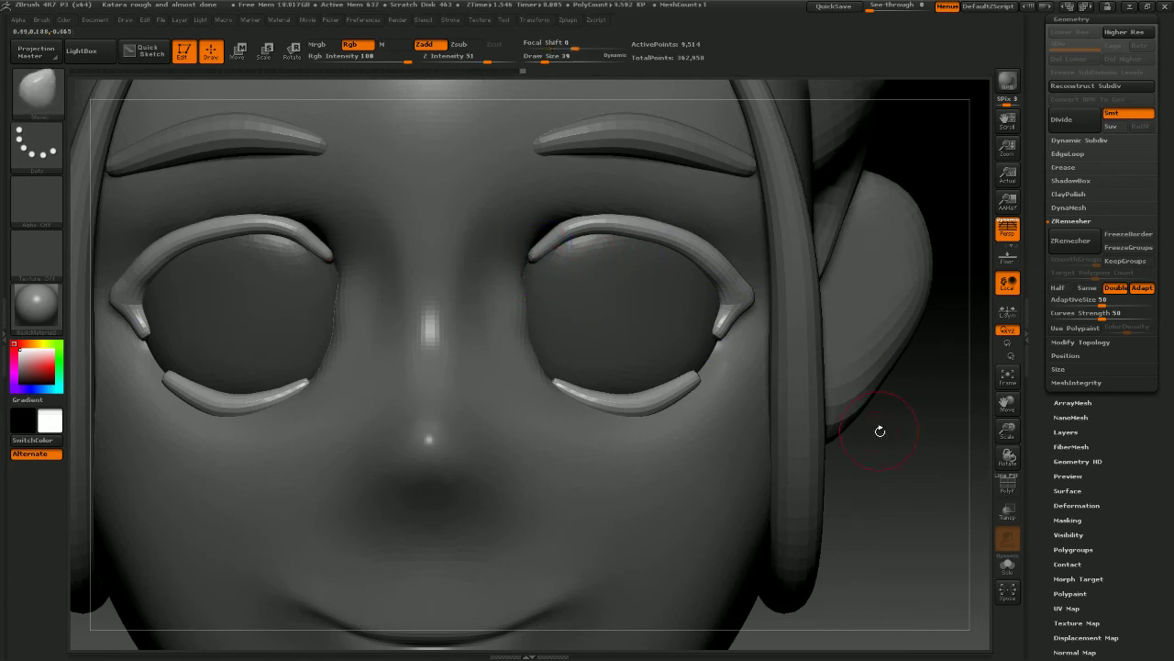
Taper the inner ends of the upper eyelids into points with the Move brush at draw size 13
mouse_move(881, 428)
left_mouse_down()
mouse_move(760, 288)
mouse_move(720, 273)
left_mouse_up()
key("space")
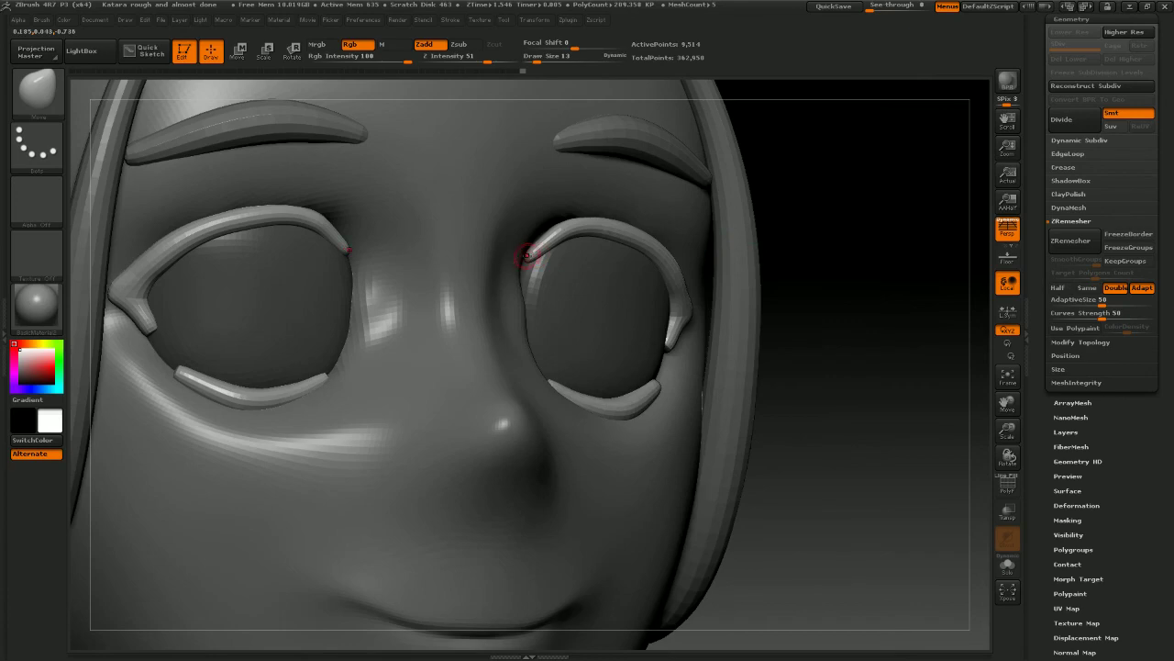
left_click_drag(807, 386, 875, 376)
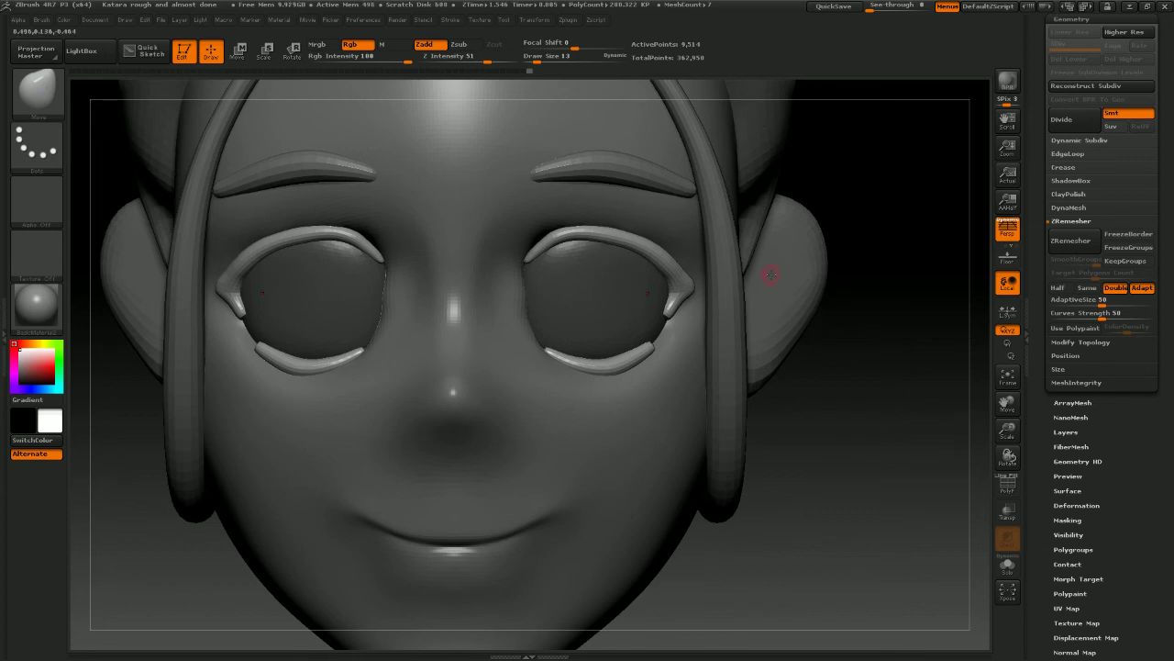
Narrow the downward tips at the outer corners of the upper eyelids with the Move brush at draw size 13
mouse_move(862, 312)
left_mouse_down()
mouse_move(894, 336)
mouse_move(912, 409)
mouse_move(922, 377)
mouse_move(907, 448)
left_mouse_up()
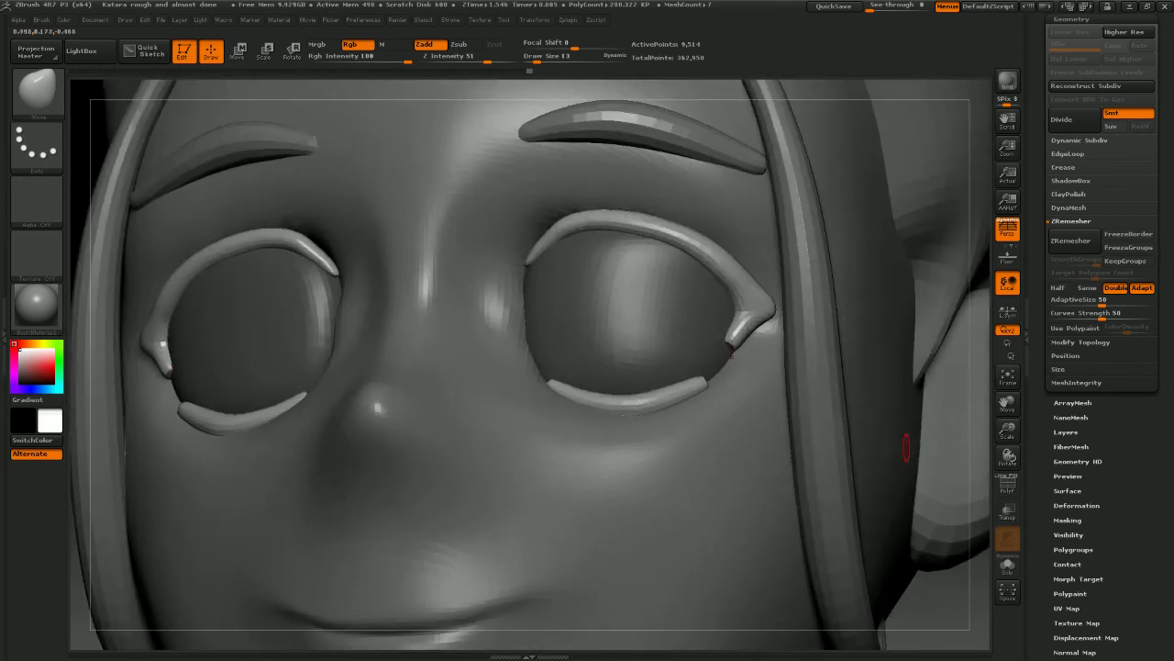
left_click_drag(971, 568, 992, 533)
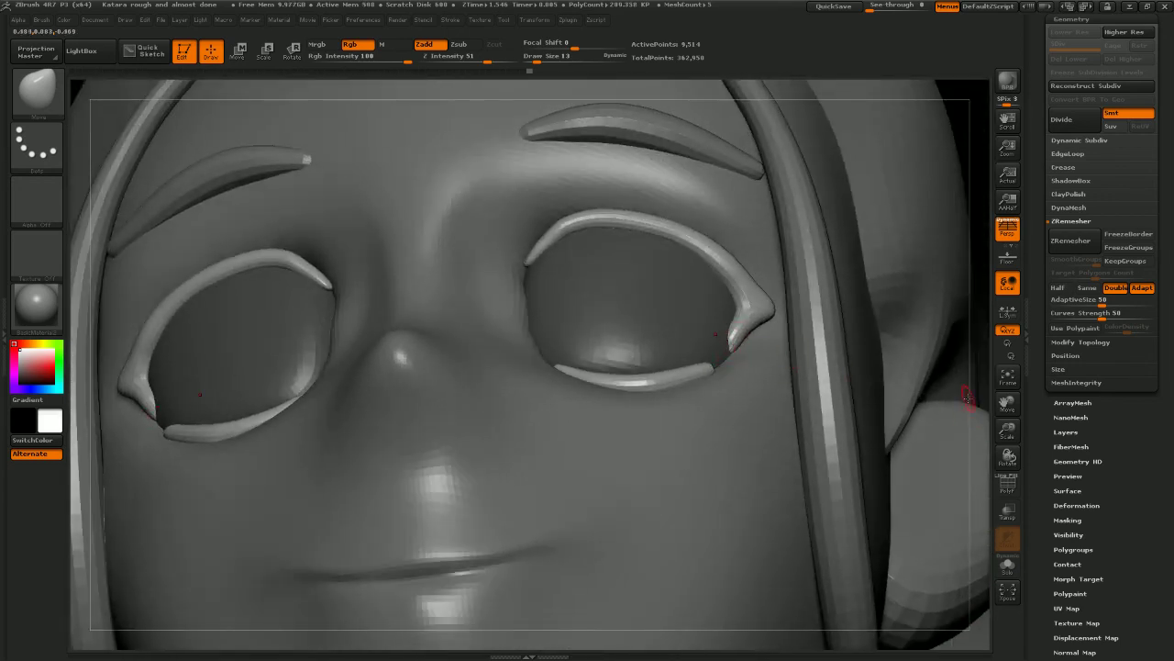
left_click_drag(968, 398, 892, 419, "shift")
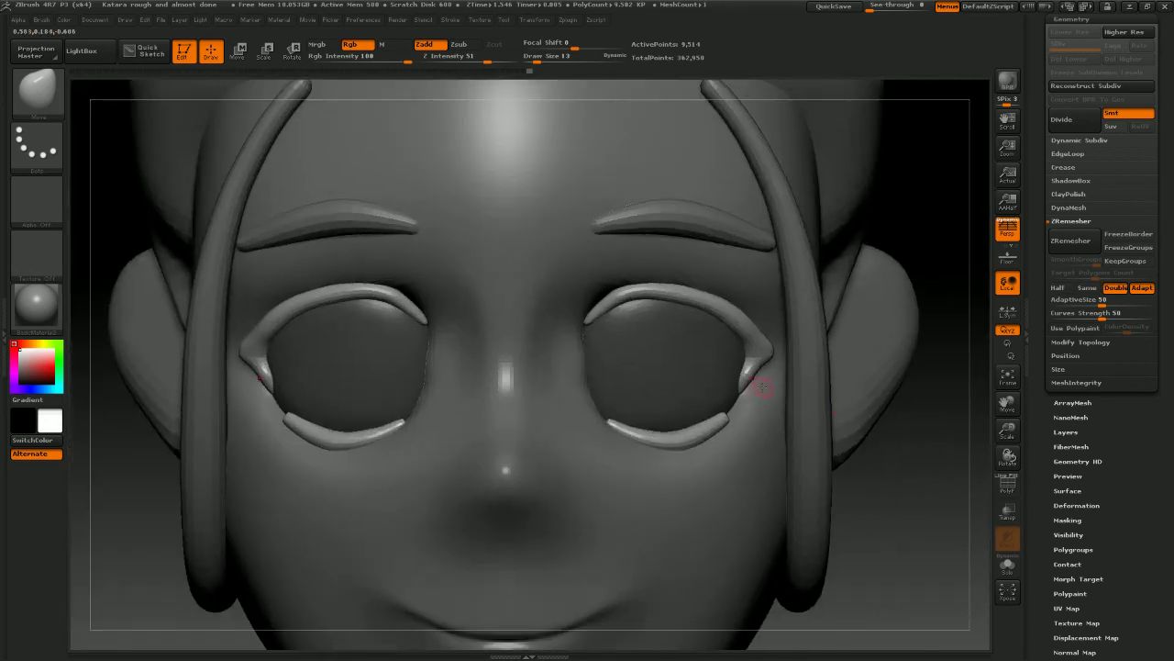
left_click_drag(885, 462, 764, 387)
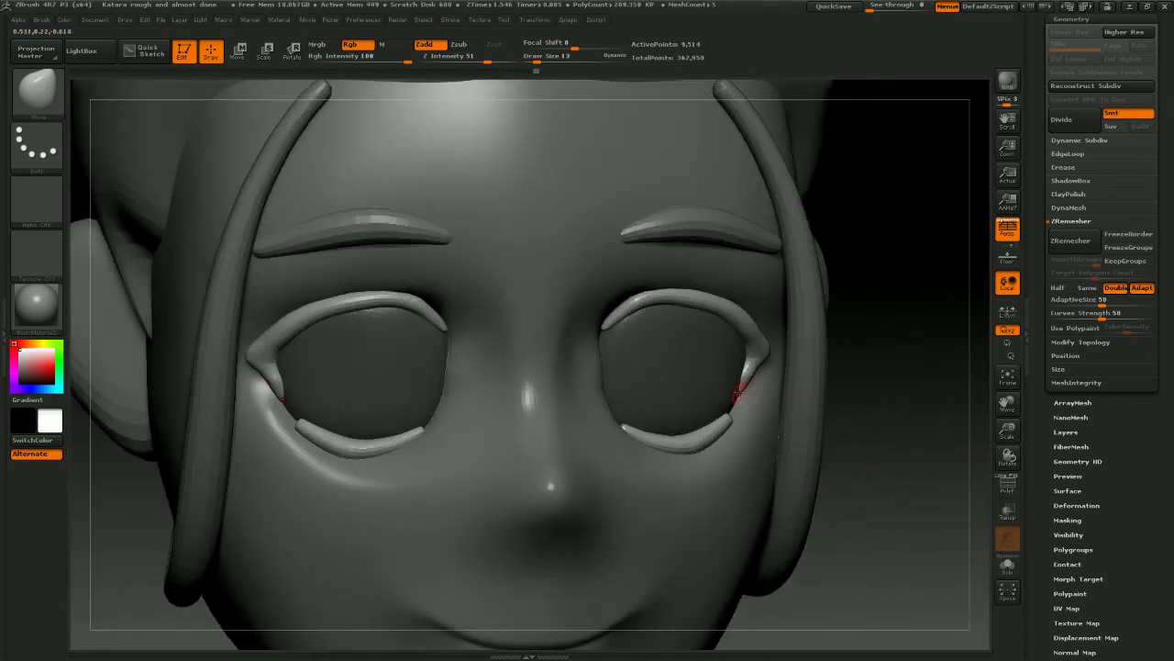
left_click_drag(872, 443, 752, 388)
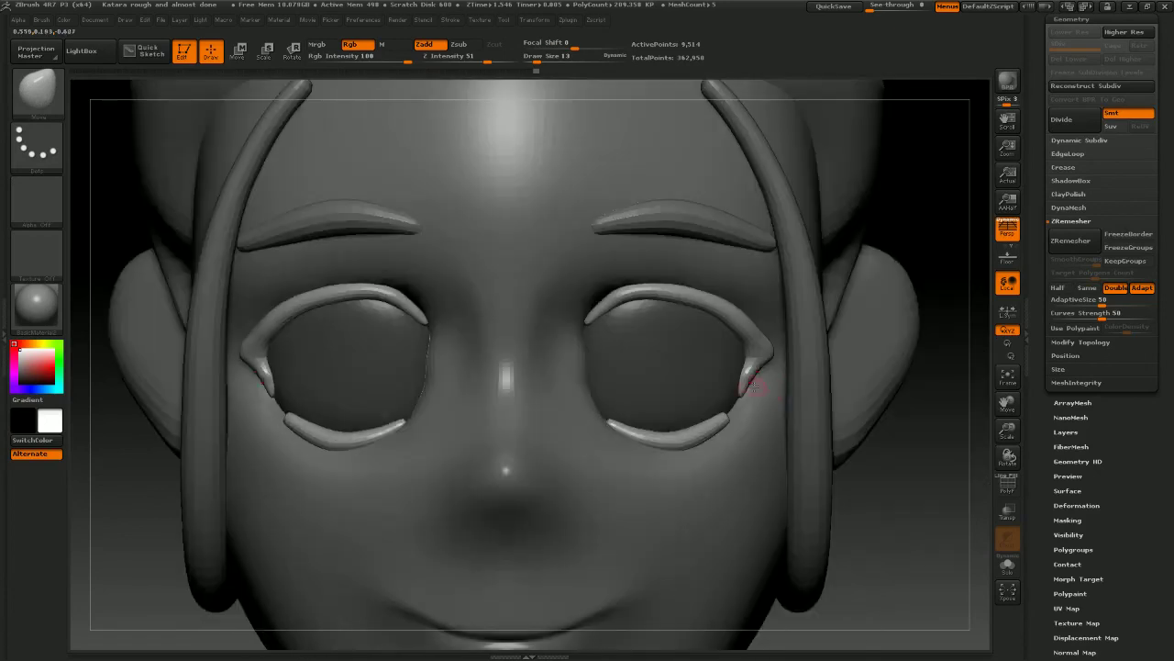
Reshape the outer eyelid corners with the Move brush at draw size 20 and smooth them
key("space")
left_click(749, 374)
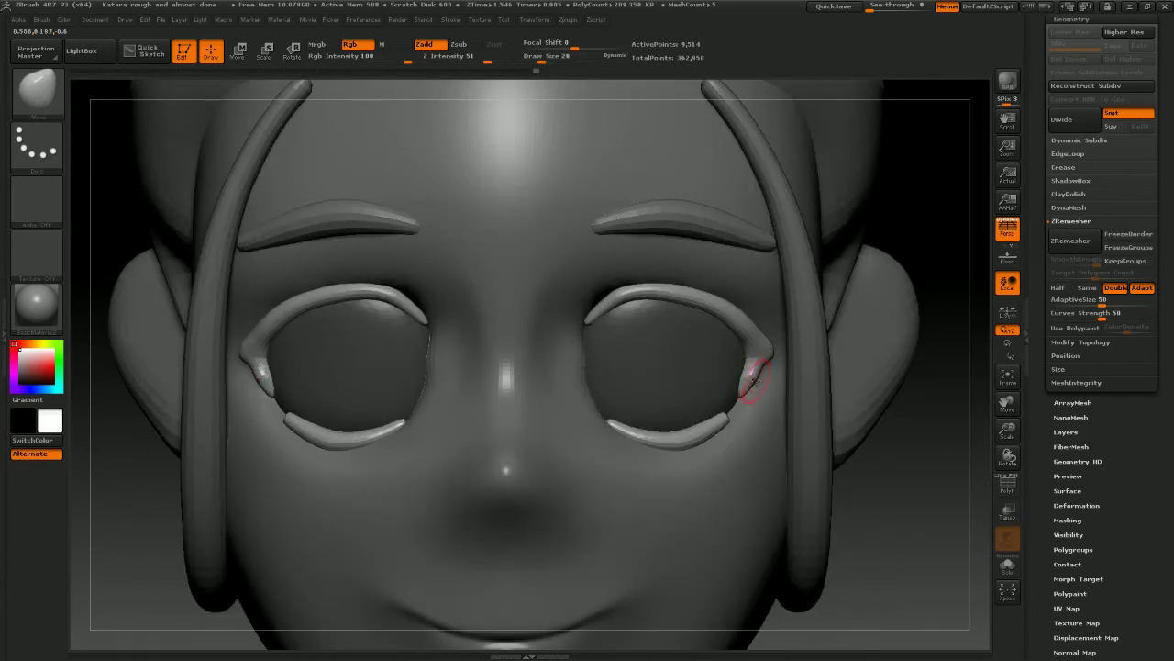
key("shift")
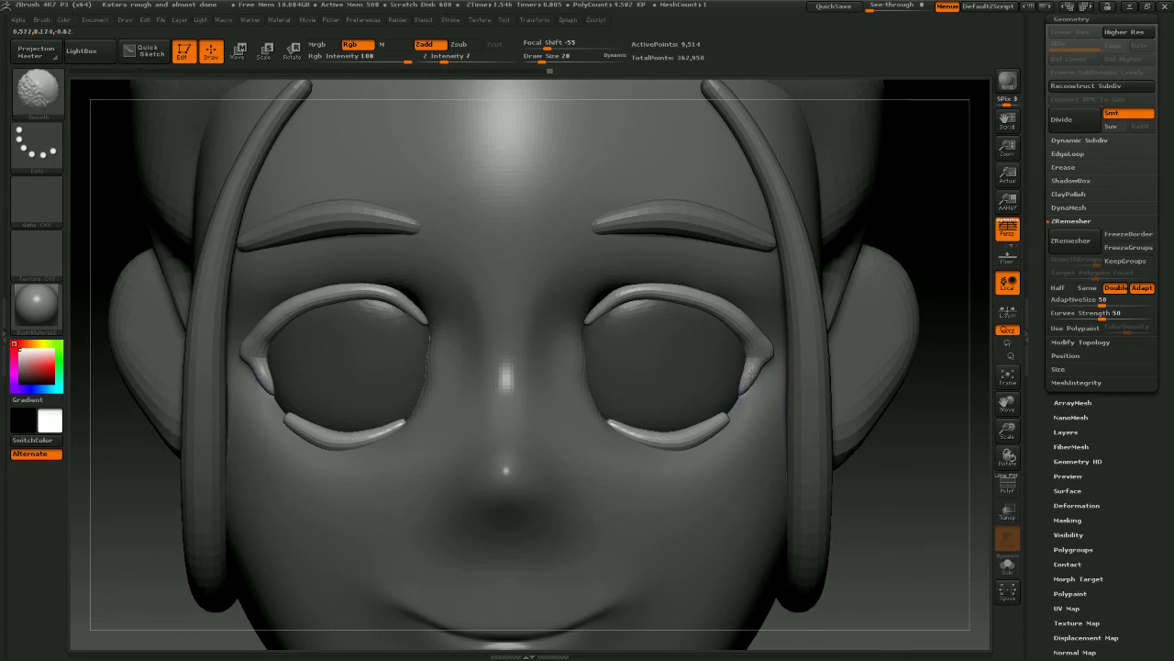
Refine the pointed outer tips of the upper eyelids at draw size 15
mouse_move(920, 426)
left_mouse_down("alt")
mouse_move(912, 415)
mouse_move(894, 495)
mouse_move(833, 483)
left_mouse_up("alt")
key("space")
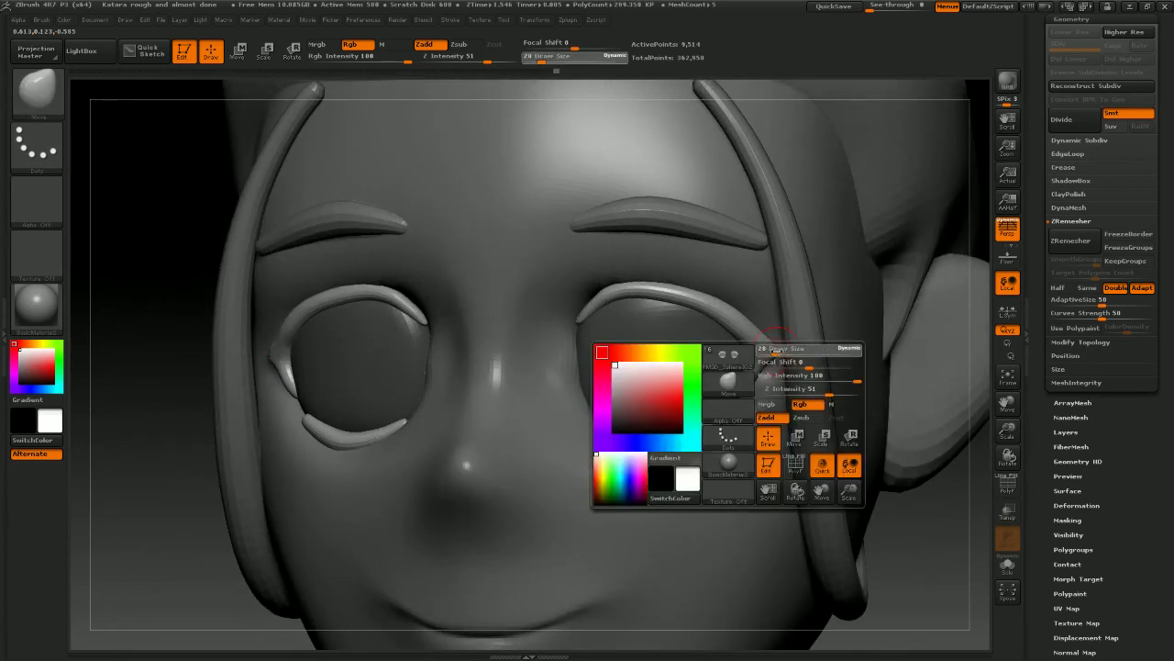
left_click_drag(775, 349, 771, 350)
key("shift")
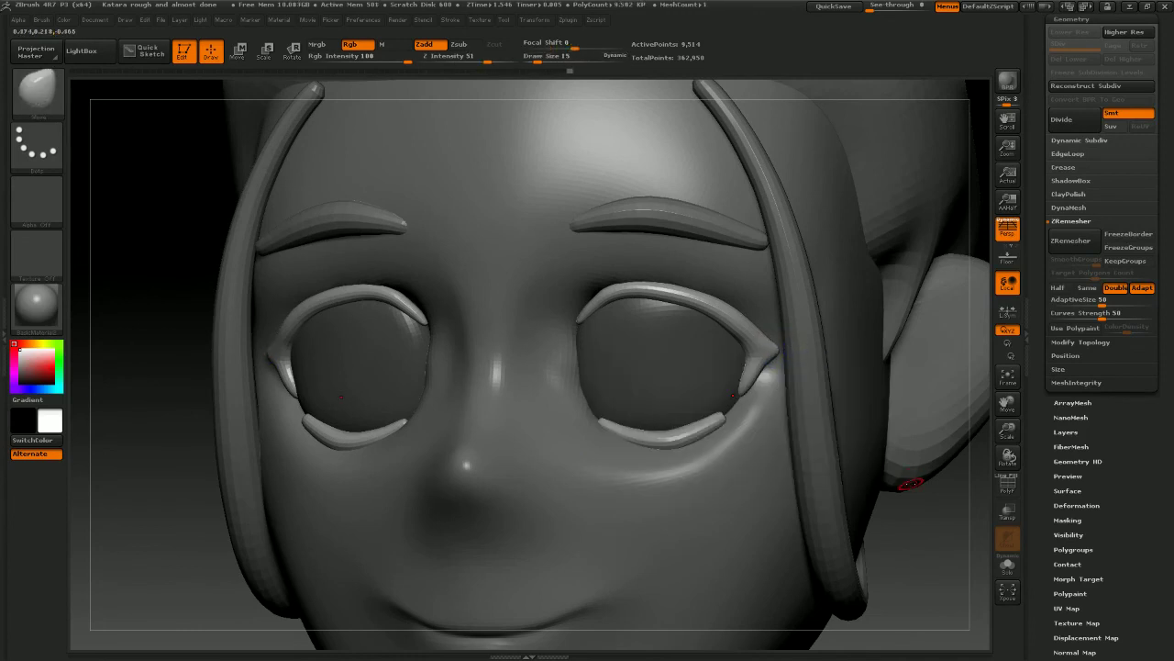
mouse_move(910, 479)
left_mouse_down("shift")
mouse_move(920, 480)
mouse_move(921, 365)
left_mouse_up("shift")
Adjust the lower eyelids with the Move brush at draw size 53 and smooth their surface
left_click_drag(915, 450, 916, 475, "alt")
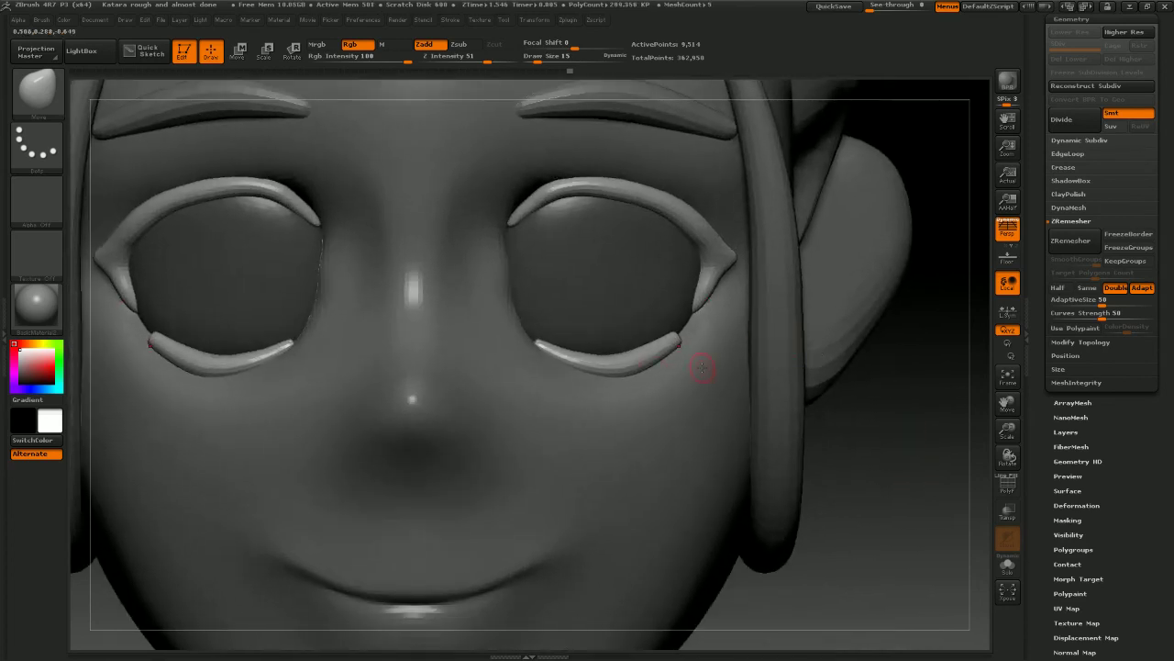
key("space")
mouse_move(622, 363)
left_mouse_down()
mouse_move(633, 365)
mouse_move(614, 365)
left_mouse_up()
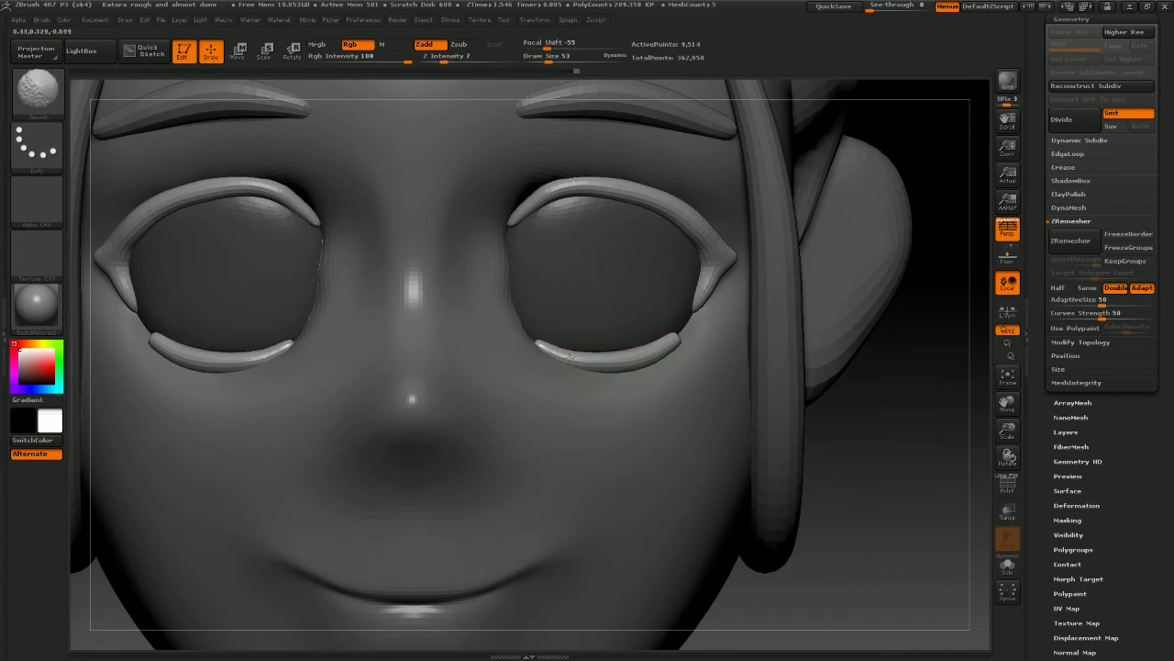
mouse_move(917, 431)
left_mouse_down()
mouse_move(833, 412)
mouse_move(898, 495)
mouse_move(853, 328)
left_mouse_up()
mouse_move(824, 384)
left_mouse_down()
mouse_move(858, 363)
mouse_move(841, 371)
left_mouse_up()
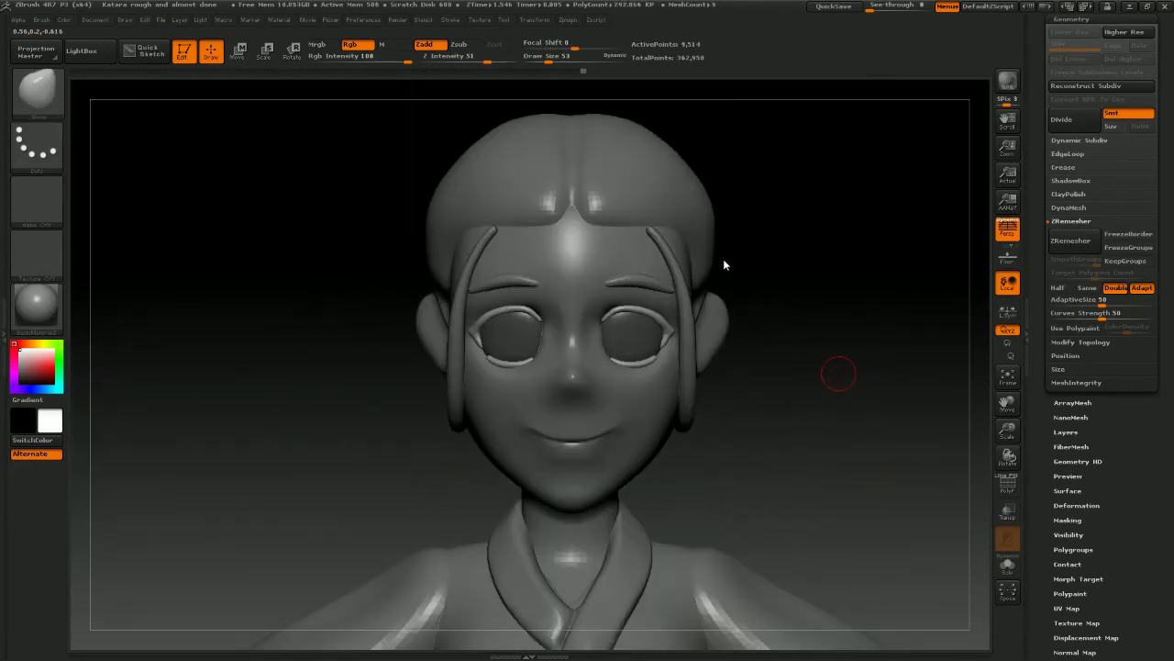
Select the head at its highest subdivision level and smooth the area around the mouth and cheeks
left_click_drag(907, 404, 899, 437, "alt")
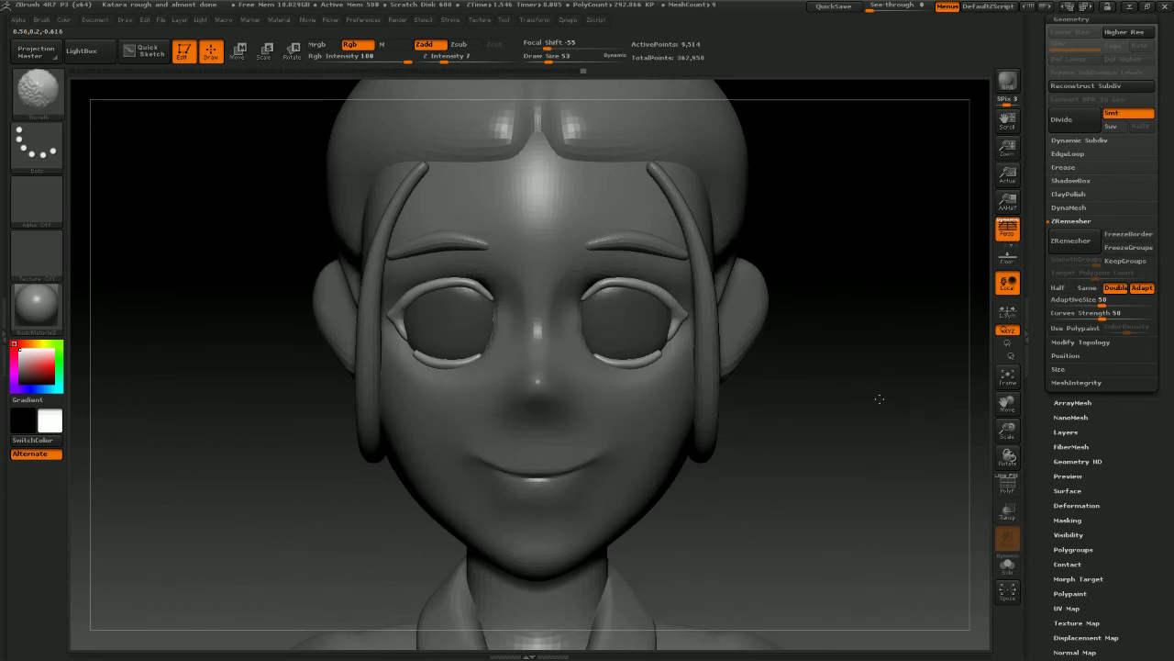
left_click_drag(879, 399, 859, 356)
key("d")
key("d")
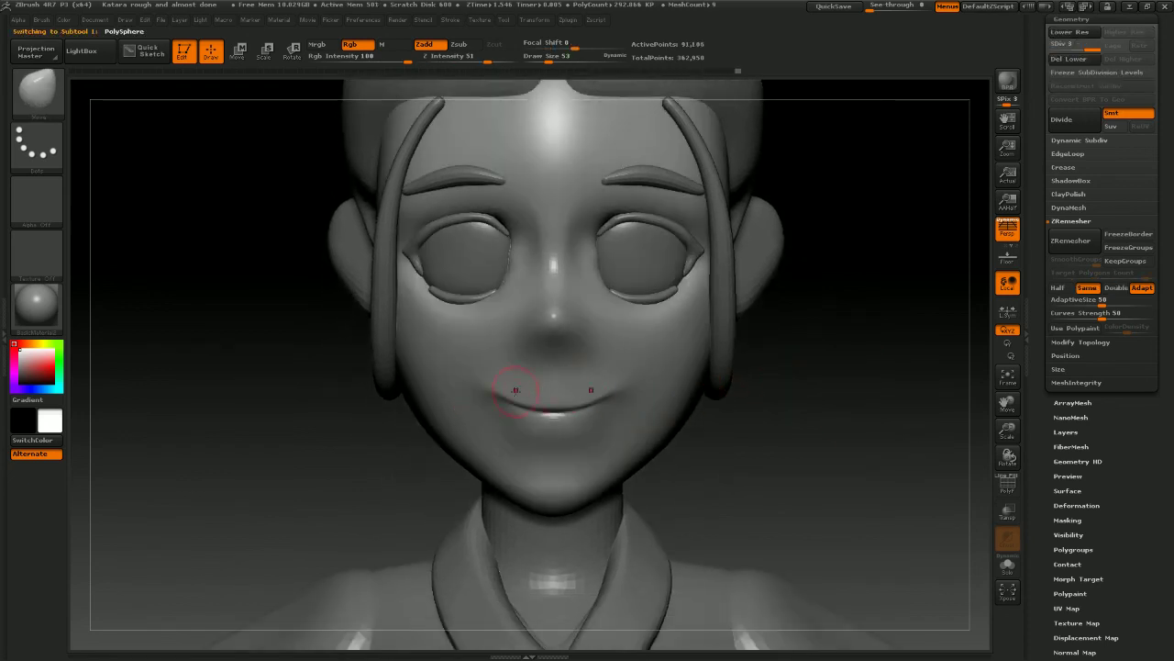
key("shift")
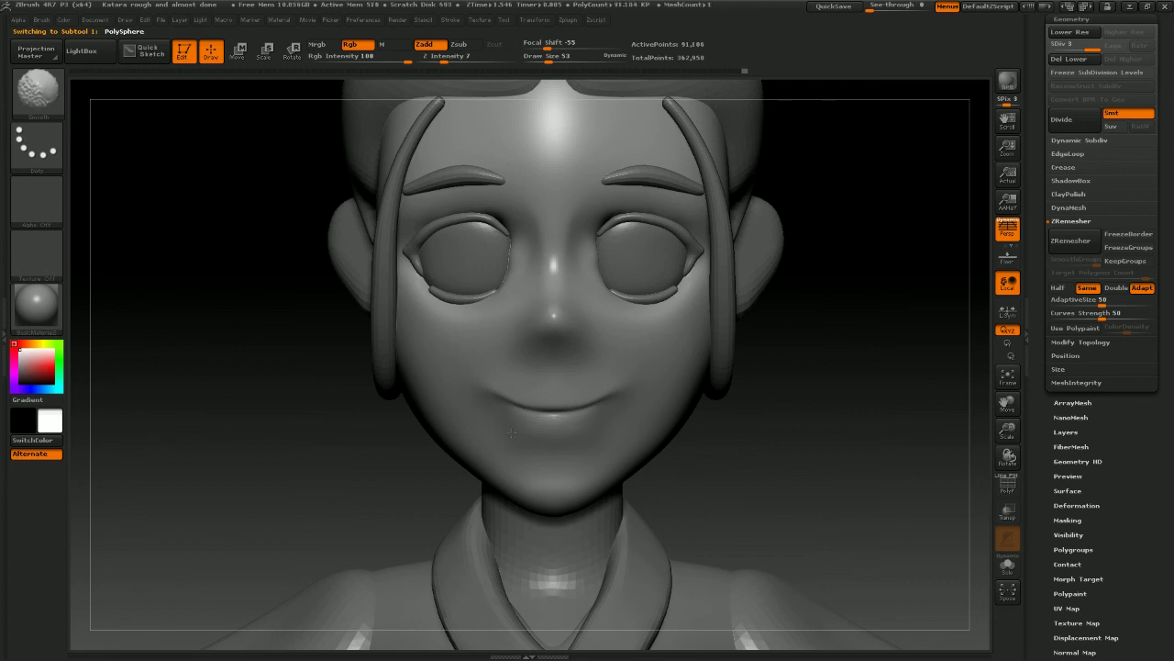
left_click_drag(511, 431, 464, 453)
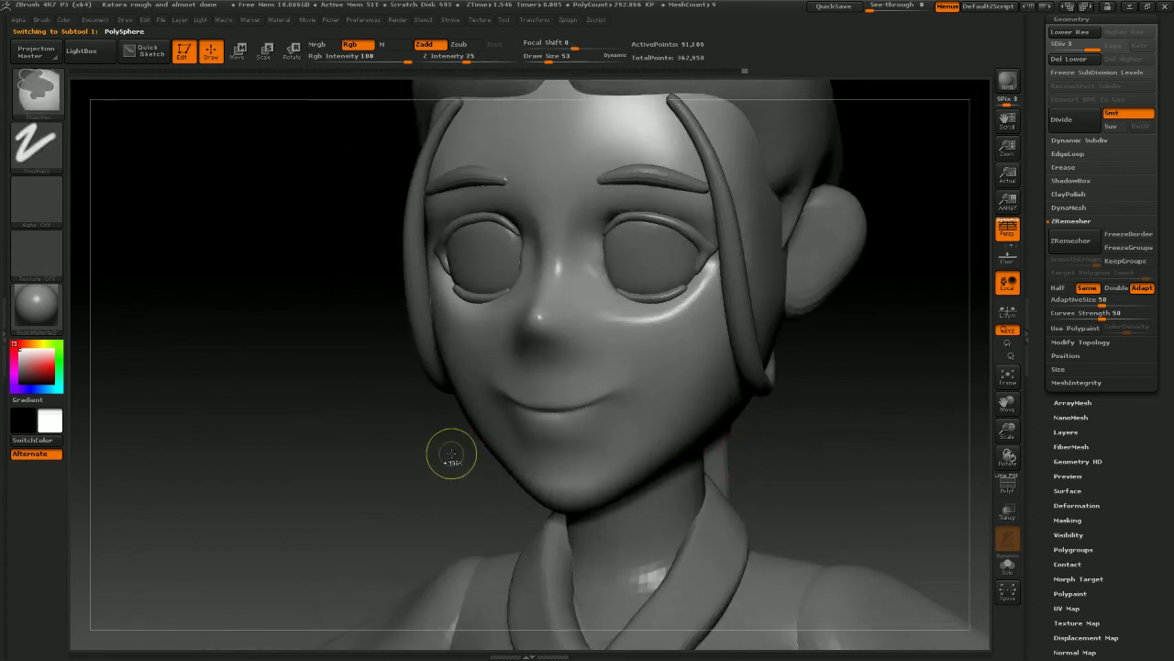
key("ctrl+shift")
left_click_drag(423, 459, 553, 428, "shift")
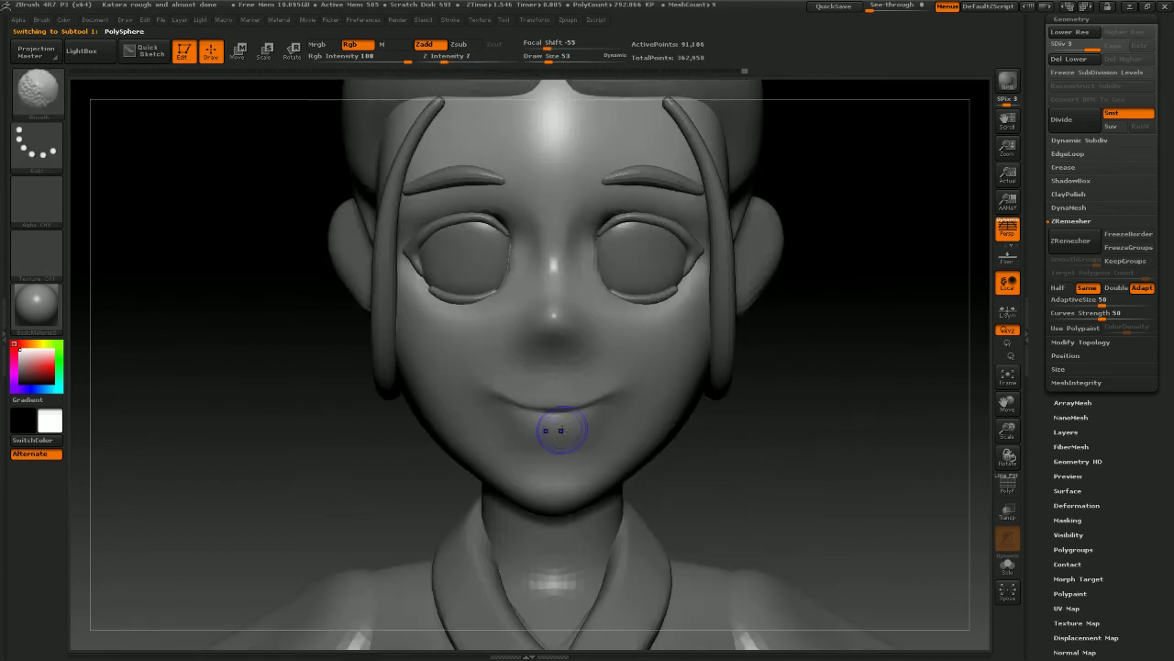
mouse_move(747, 443)
left_mouse_down()
mouse_move(725, 368)
mouse_move(784, 423)
mouse_move(781, 404)
mouse_move(743, 399)
left_mouse_up()
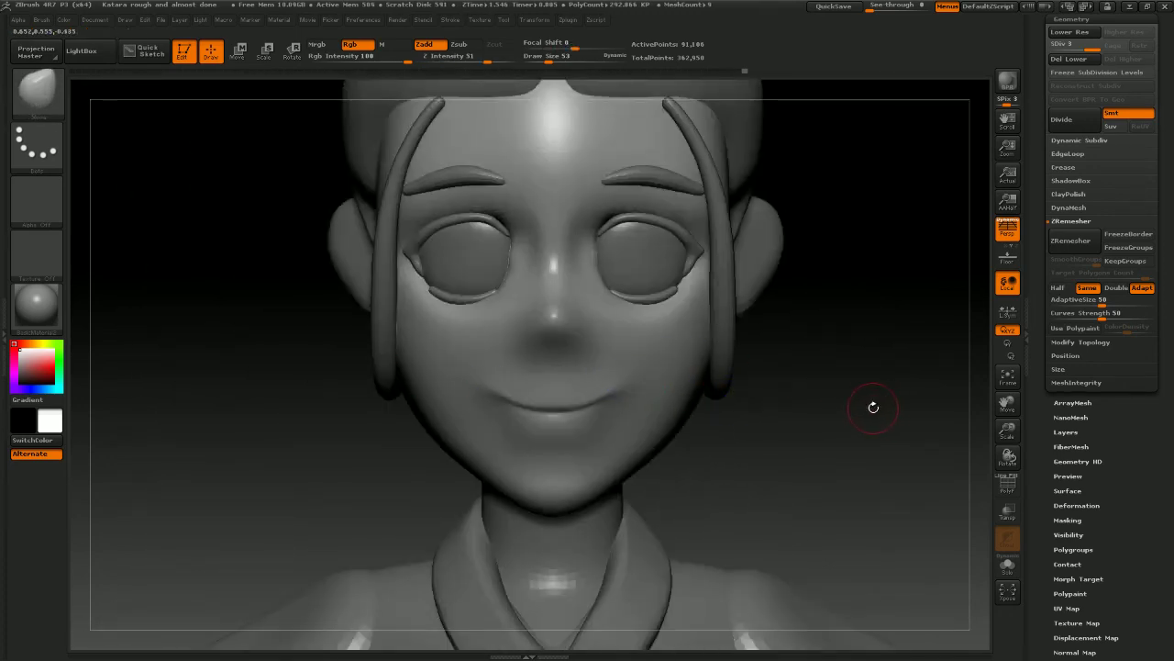
Select the hair piece in side profile and enlarge the Move brush to draw size 304
left_click_drag(872, 406, 676, 354)
left_click_drag(350, 456, 356, 365, "shift")
left_click_drag(364, 425, 398, 501, "alt")
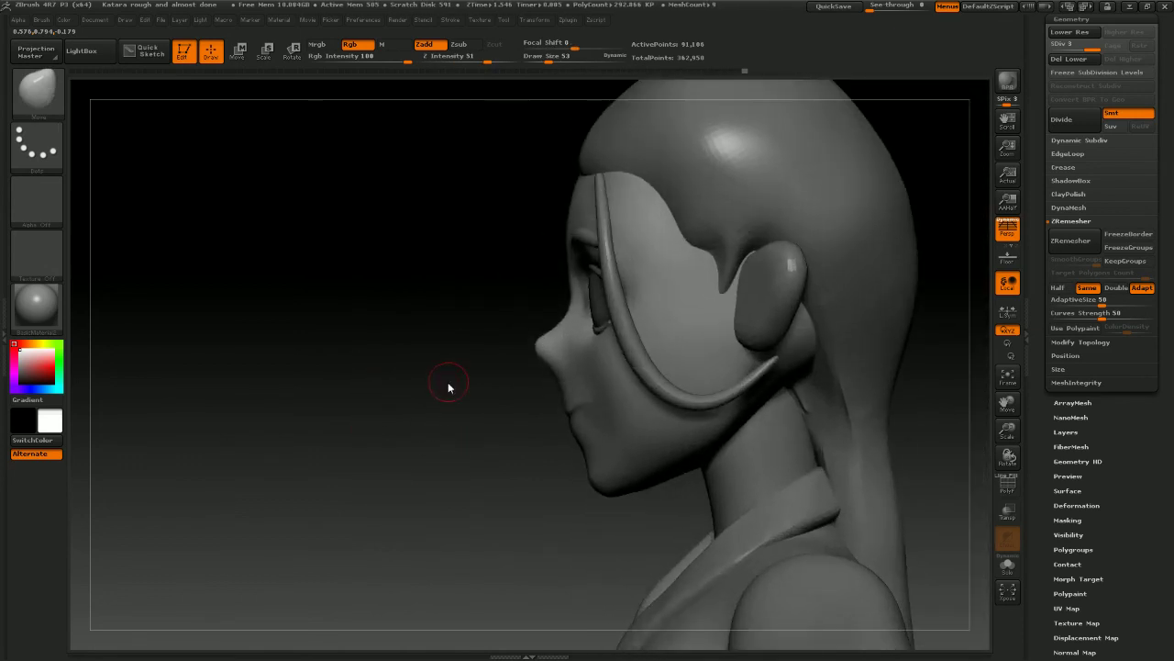
left_click_drag(311, 292, 326, 385)
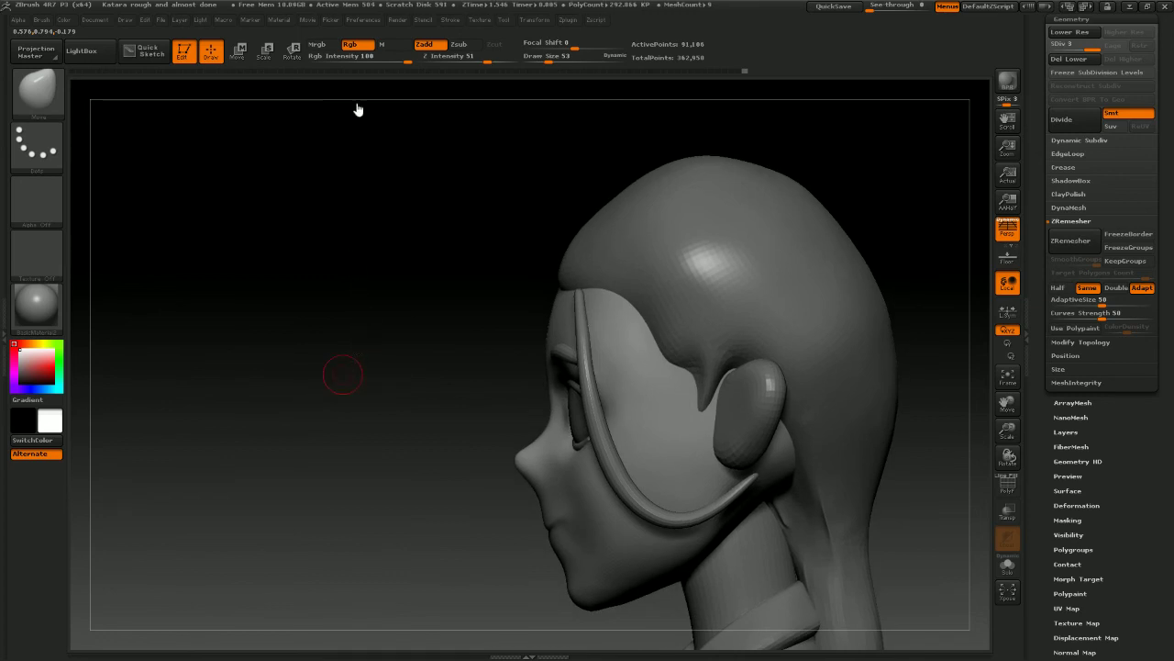
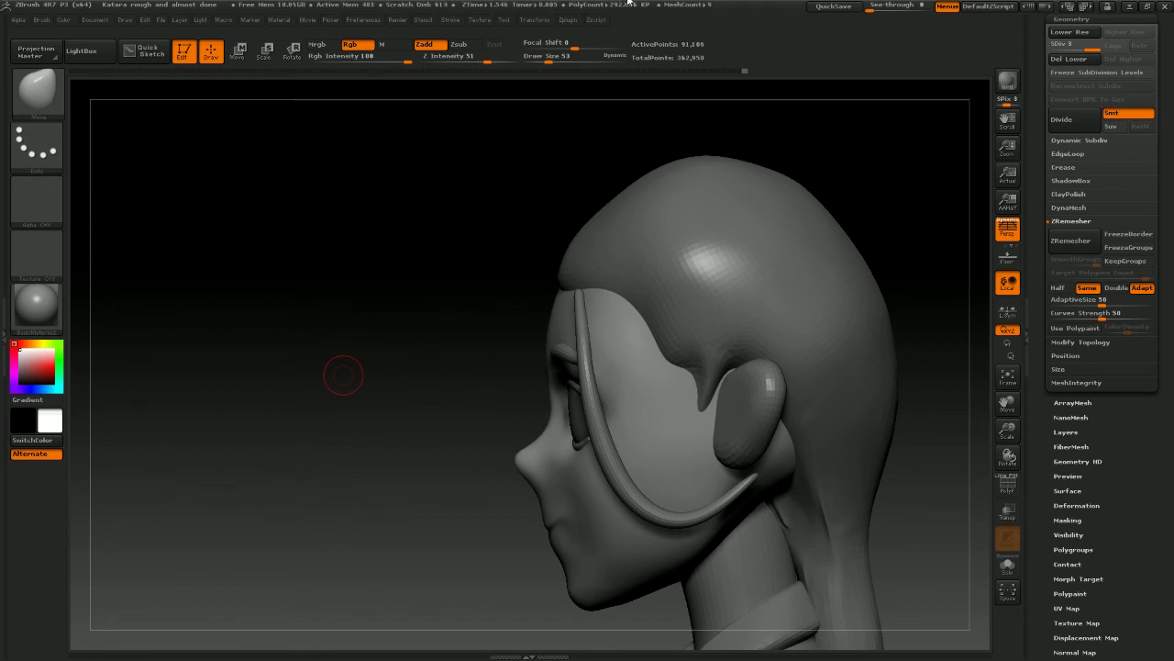
left_click_drag(387, 340, 330, 344)
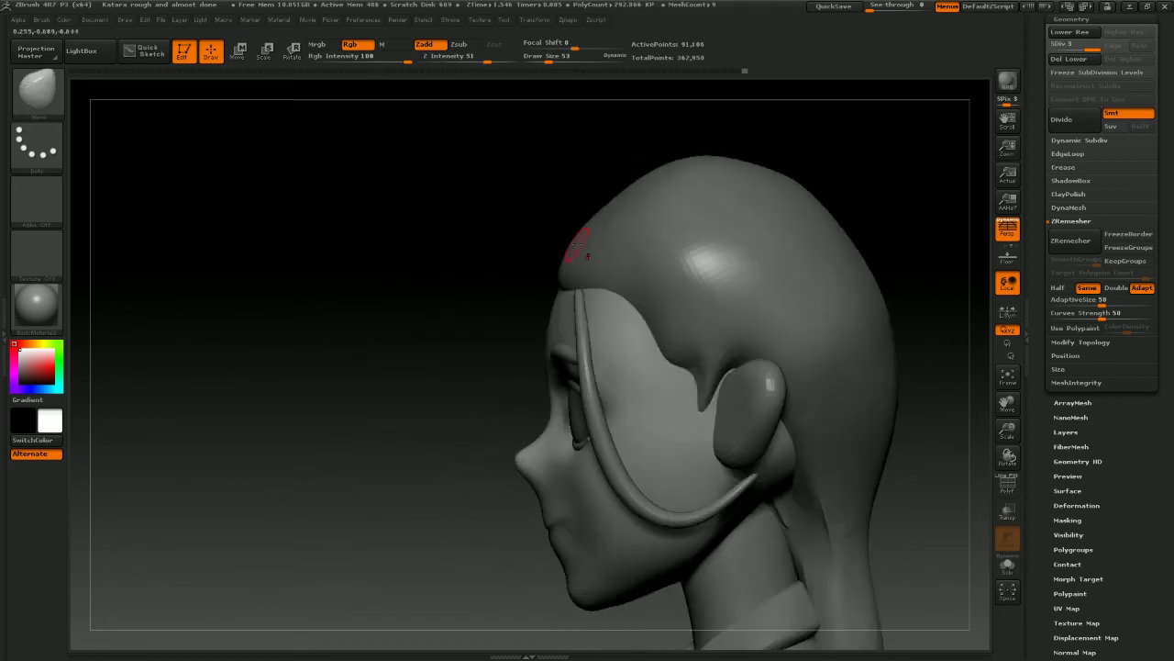
left_click(630, 243, "alt")
key("space")
left_click_drag(621, 236, 643, 235)
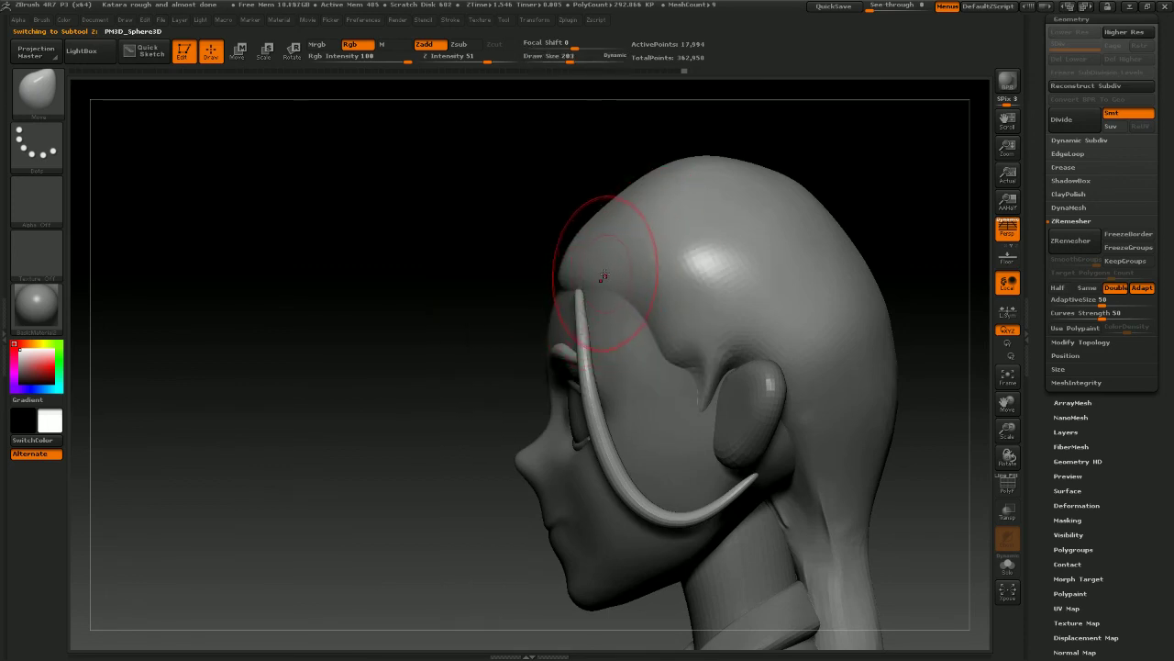
key("space")
key("space")
mouse_move(501, 262)
left_mouse_down()
mouse_move(517, 258)
mouse_move(575, 320)
left_mouse_up()
Mask the lower face of the head and try to pull the forehead forward at draw size 304
left_click(628, 312, "alt")
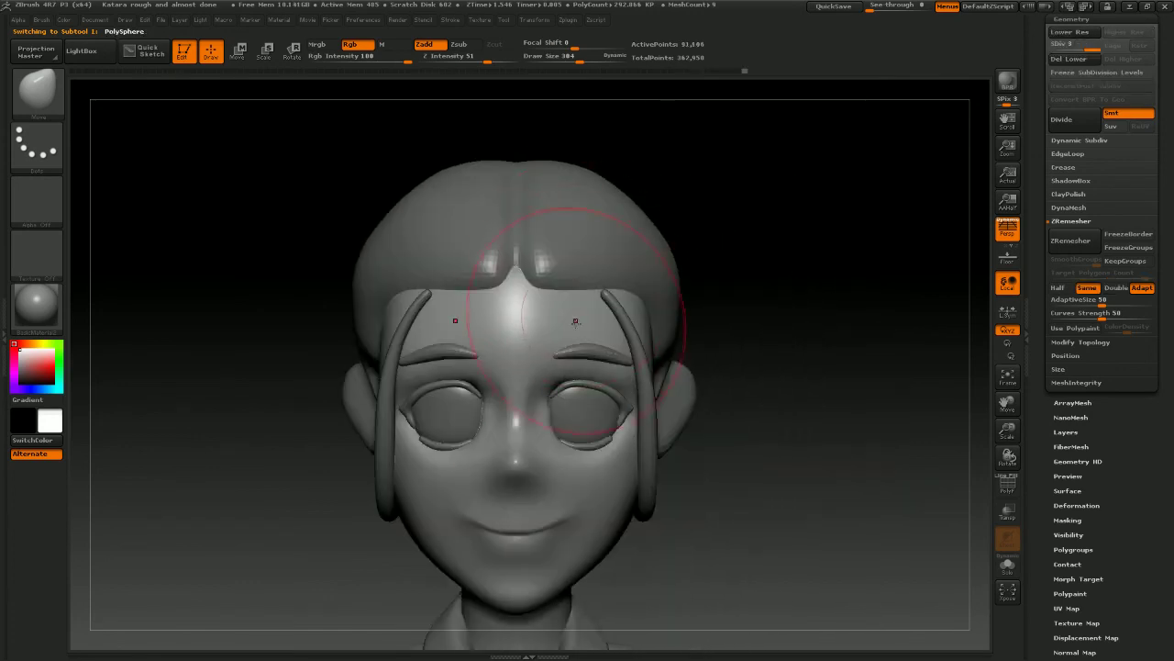
mouse_move(585, 481)
left_mouse_down("ctrl")
mouse_move(412, 477)
mouse_move(521, 512)
mouse_move(519, 537)
left_mouse_up("ctrl")
left_click_drag(784, 480, 706, 445, "shift")
left_click_drag(379, 314, 551, 299)
left_click_drag(862, 341, 784, 361, "shift")
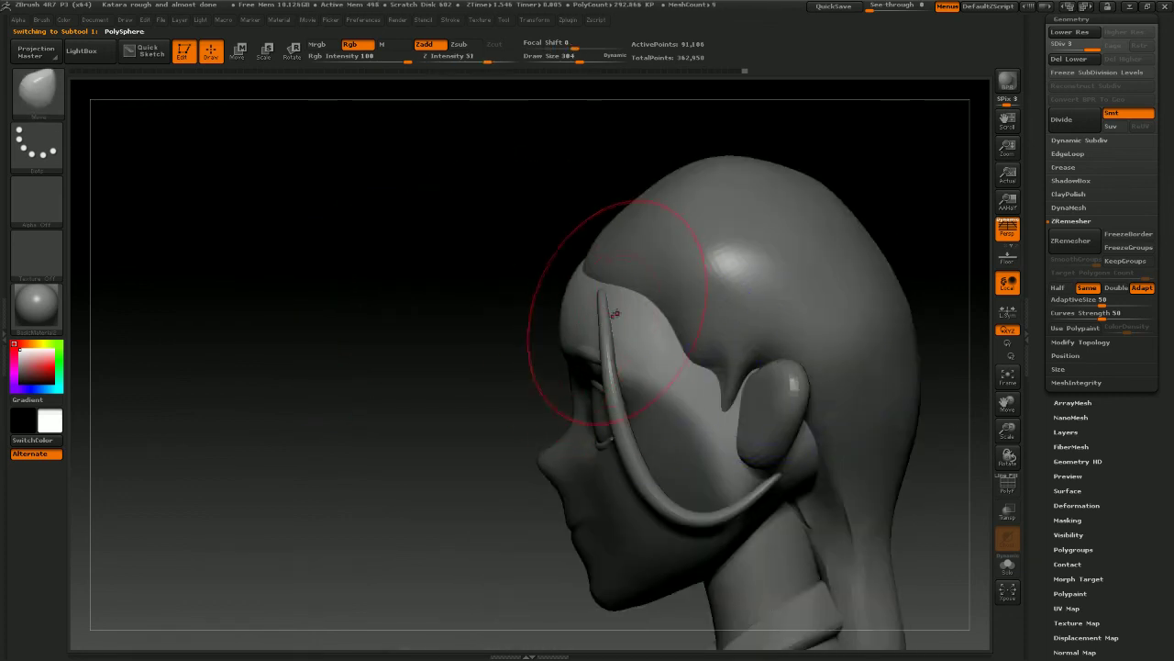
left_click_drag(509, 311, 676, 320)
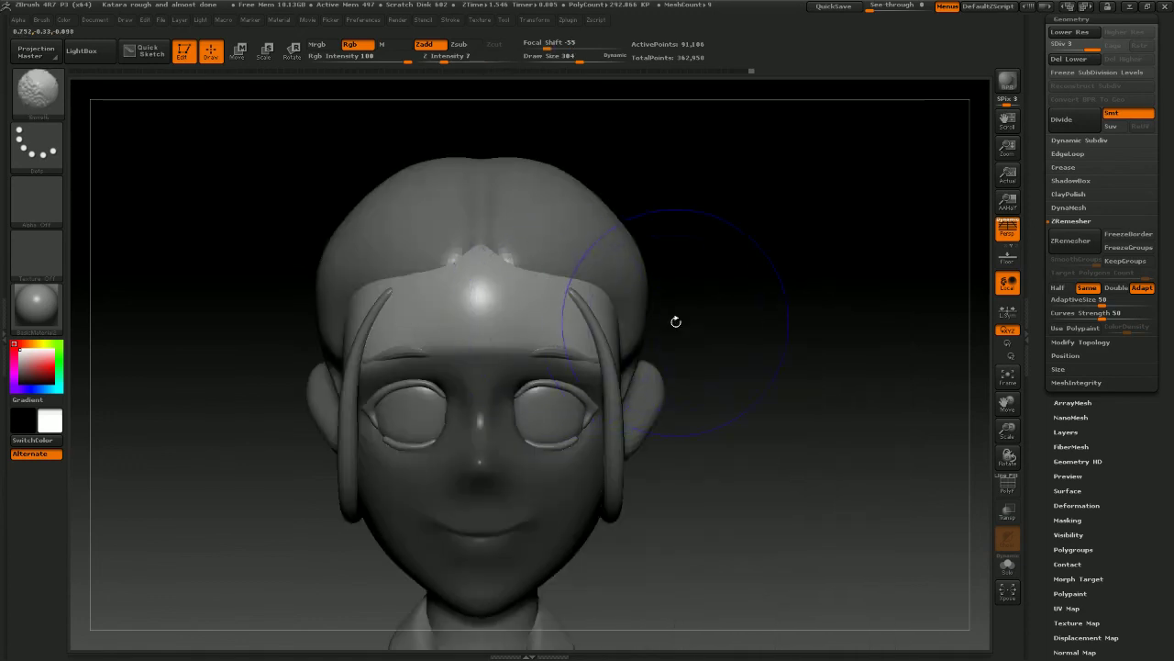
left_click_drag(797, 337, 420, 404)
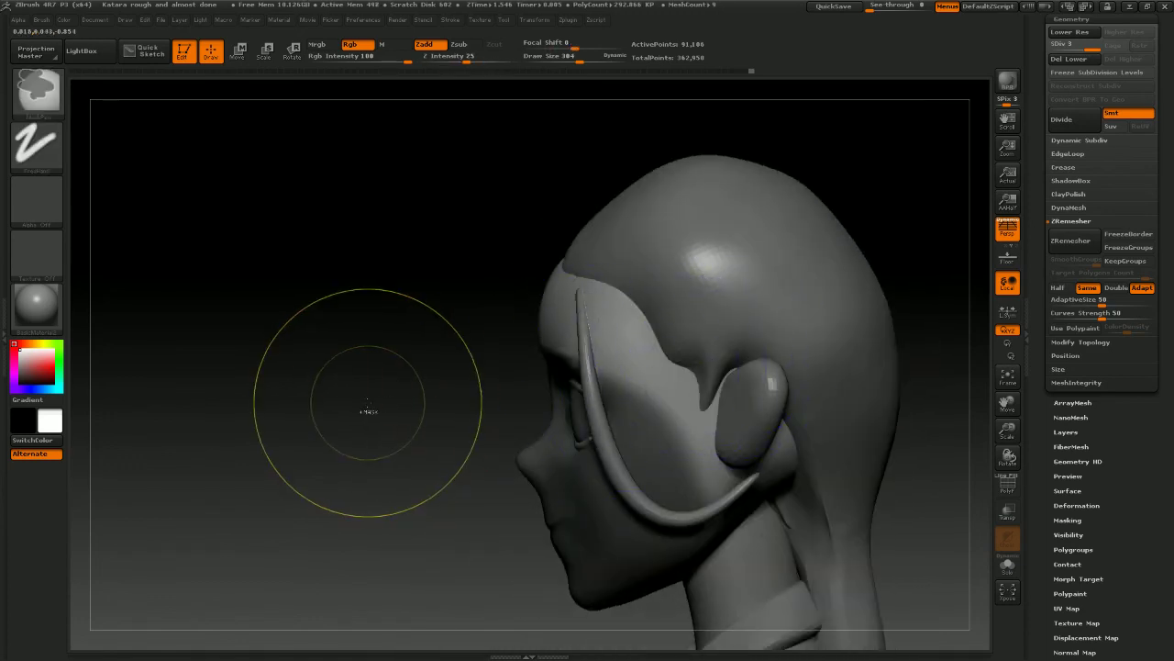
Undo the forehead reshaping and clear the mask from the face
left_click(367, 409, "ctrl")
left_click_drag(345, 404, 716, 327, "ctrl")
key("ctrl+z")
key("ctrl+z")
key("ctrl+z")
key("ctrl+z")
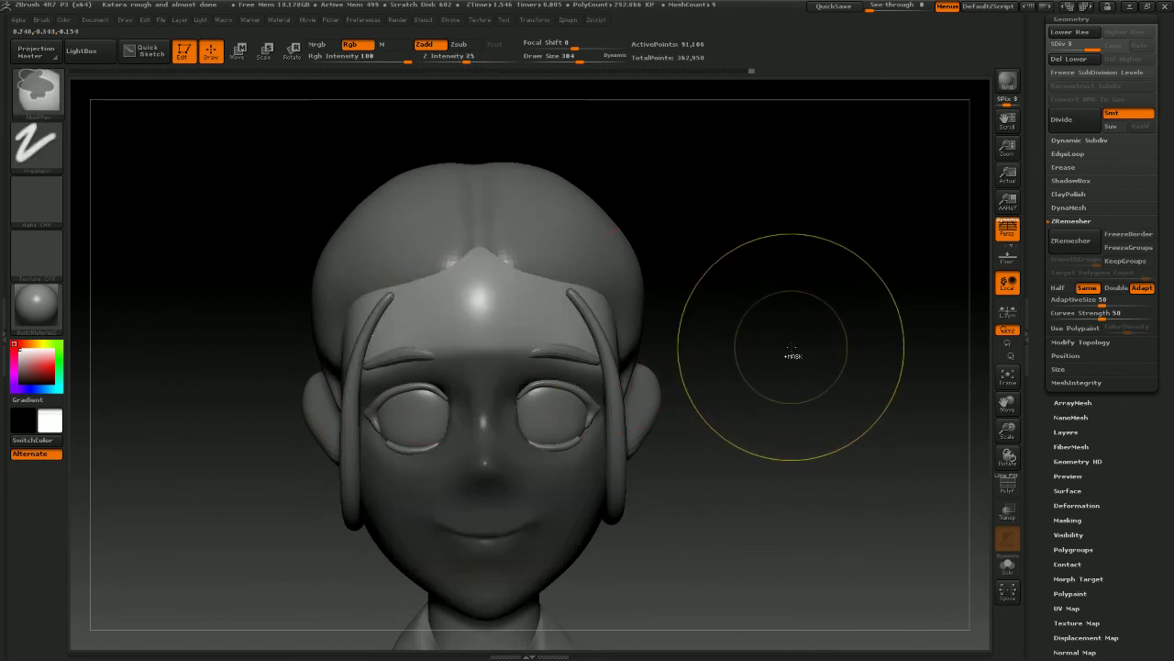
left_click_drag(810, 362, 633, 367, "shift")
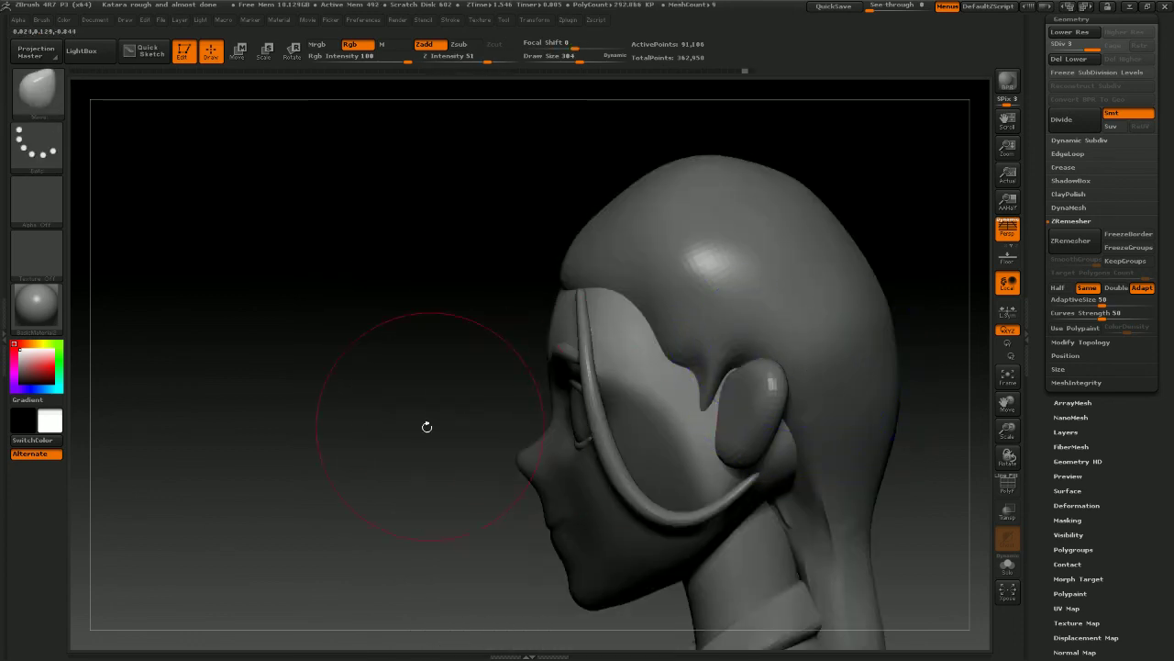
mouse_move(428, 425)
left_mouse_down()
mouse_move(379, 425)
mouse_move(341, 262)
mouse_move(327, 312)
mouse_move(404, 248)
left_mouse_up()
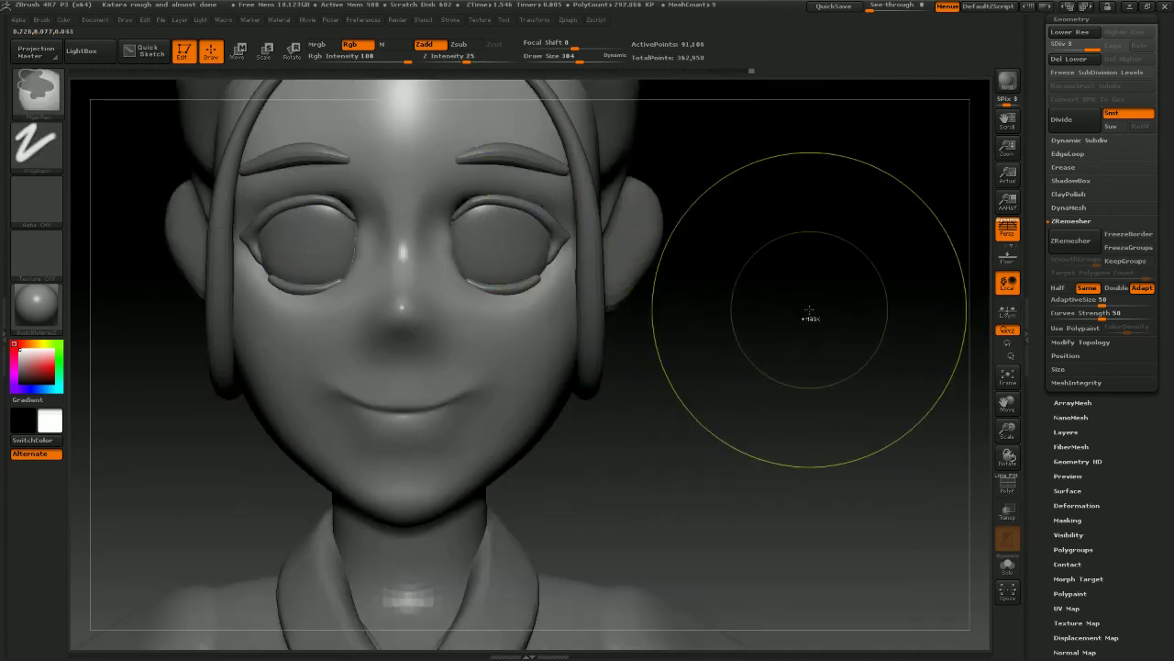
left_click_drag(747, 315, 760, 303)
Select the hair piece and reshape its front hairline over the forehead with a larger Move brush
left_click_drag(304, 321, 330, 373)
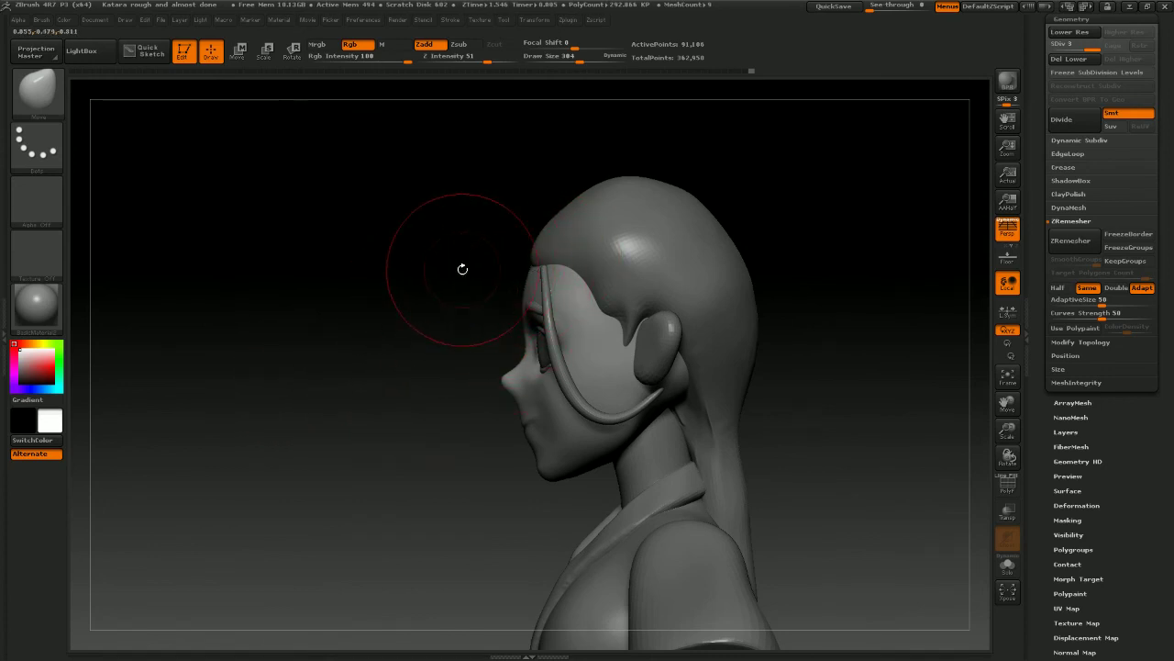
mouse_move(398, 265)
left_mouse_down()
mouse_move(354, 315)
mouse_move(399, 281)
mouse_move(587, 290)
mouse_move(666, 320)
left_mouse_up()
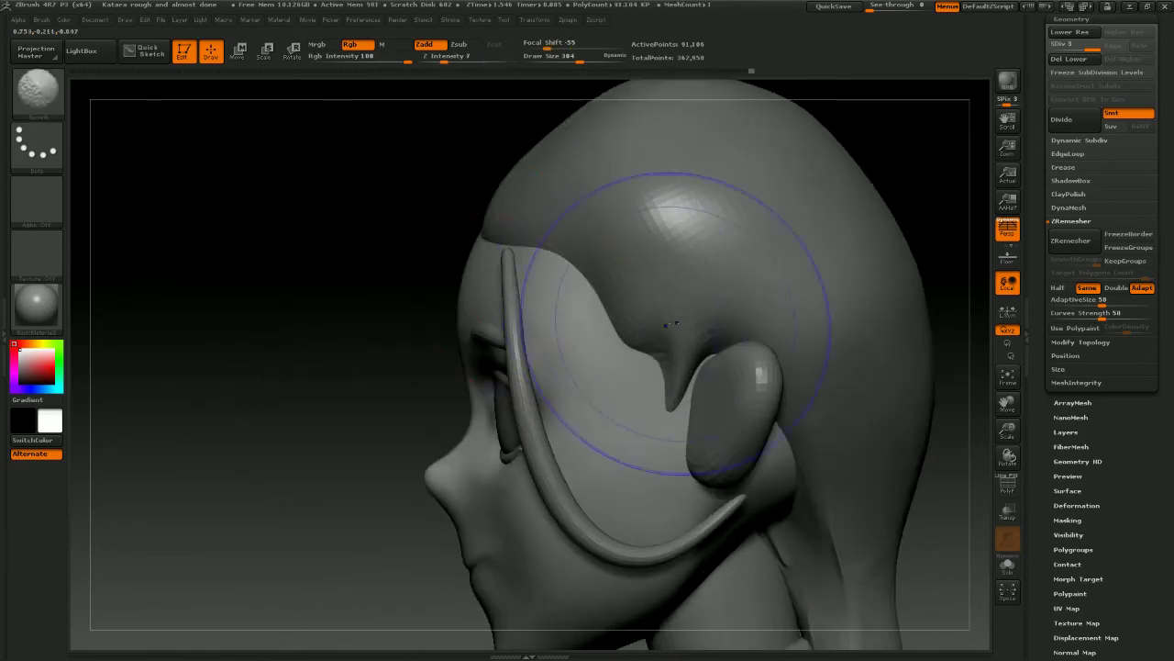
mouse_move(459, 275)
left_mouse_down()
mouse_move(419, 278)
mouse_move(485, 196)
mouse_move(707, 317)
mouse_move(629, 288)
left_mouse_up()
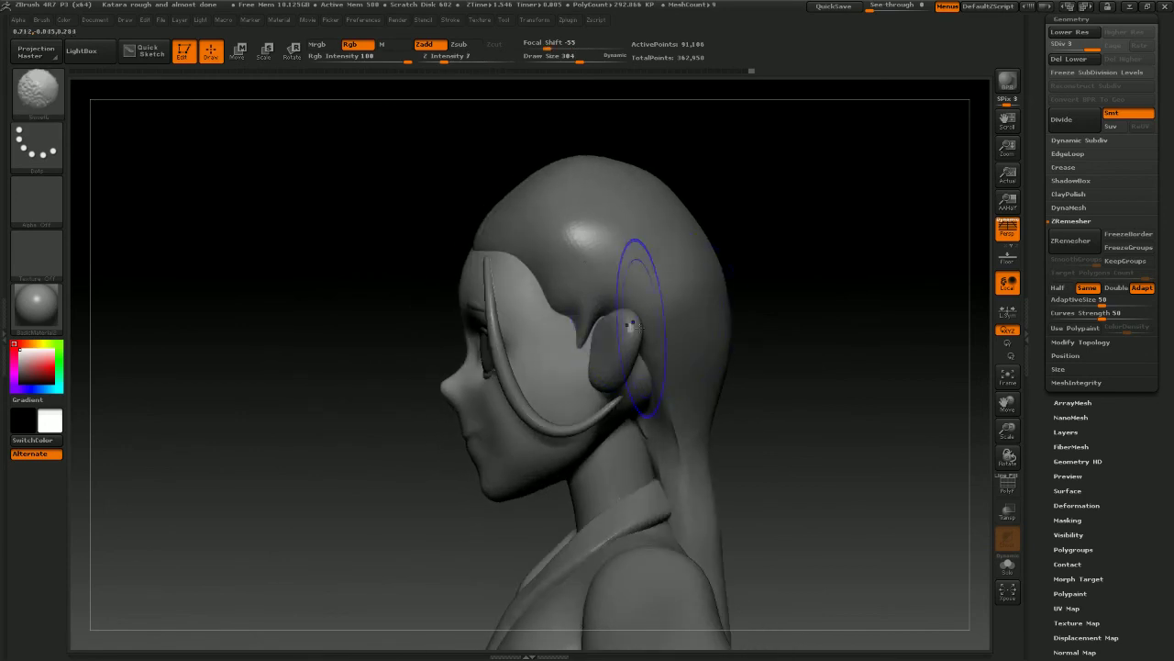
left_click(568, 239, "alt")
mouse_move(299, 244)
left_mouse_down("alt")
mouse_move(312, 262)
mouse_move(329, 225)
left_mouse_up("alt")
key("space")
mouse_move(338, 227)
left_mouse_down()
mouse_move(405, 216)
mouse_move(440, 225)
left_mouse_up()
key("ctrl+z")
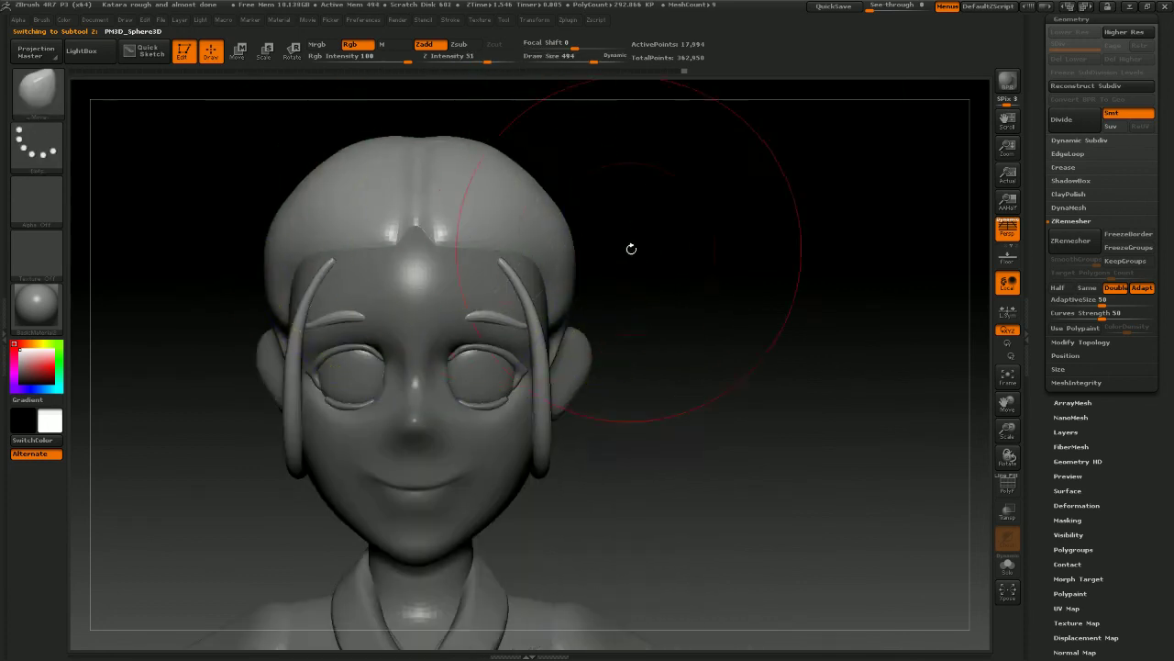
left_click_drag(631, 249, 461, 225, "shift")
left_click_drag(324, 239, 566, 266, "shift")
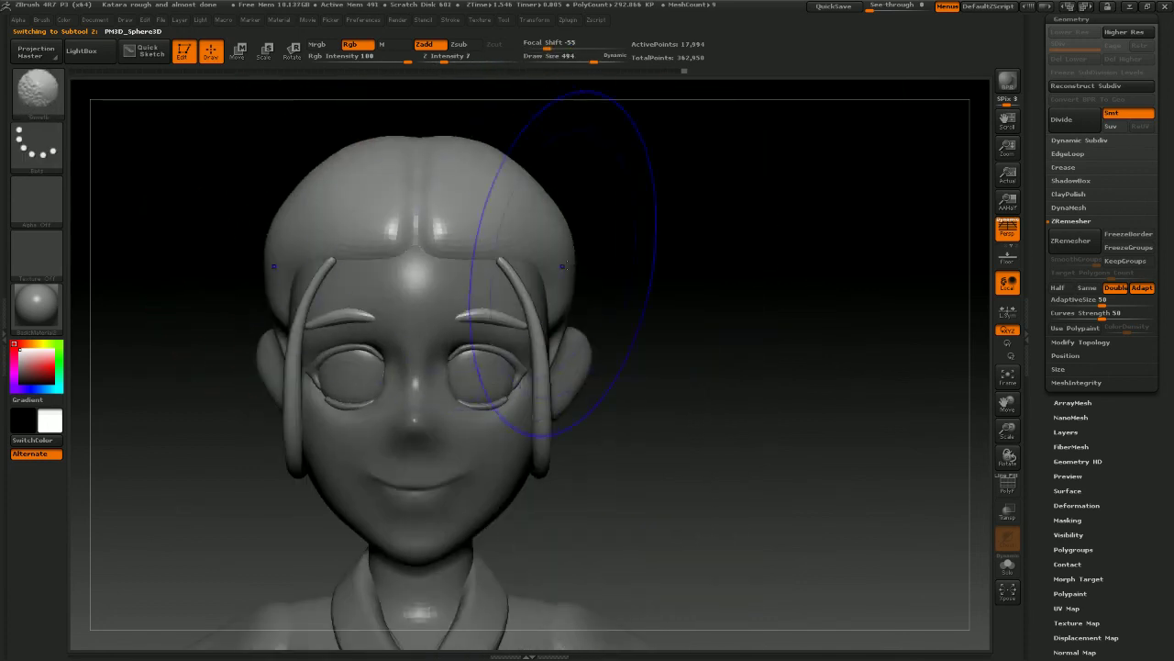
Select the eyeballs and lay a Scale transpose line outward from the centre of one eye
left_click_drag(691, 323, 729, 280, "alt")
left_click_drag(826, 296, 766, 424, "shift")
left_click_drag(686, 340, 751, 333, "alt")
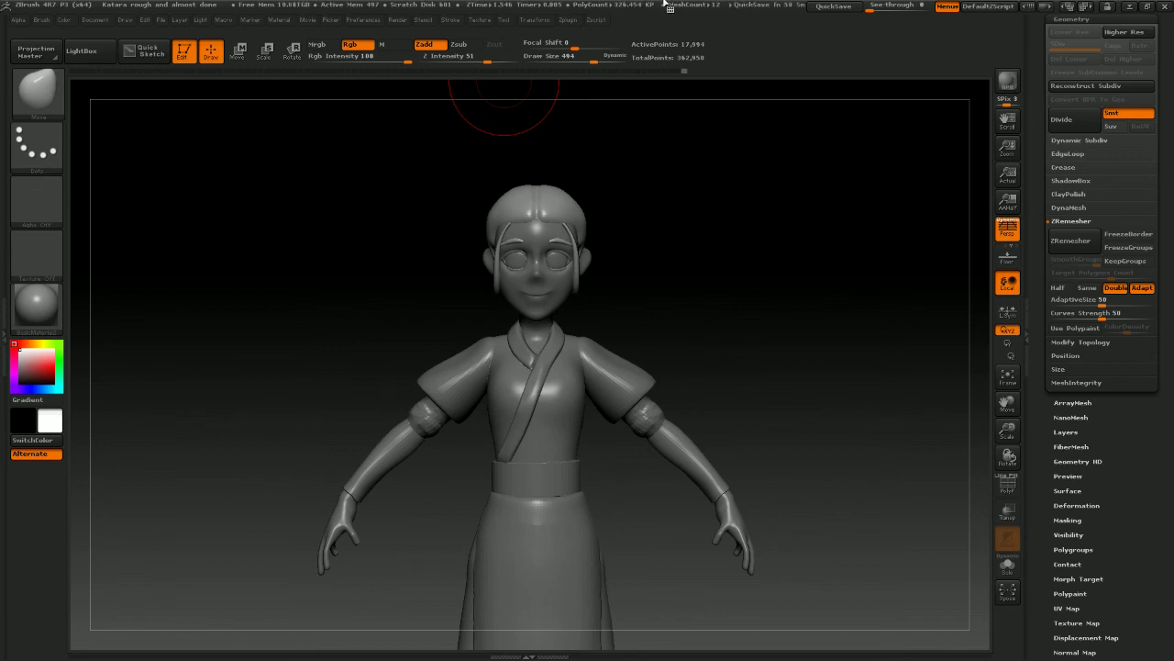
mouse_move(719, 249)
left_mouse_down("alt")
mouse_move(752, 382)
mouse_move(777, 270)
mouse_move(716, 281)
mouse_move(738, 278)
left_mouse_up("alt")
key("space")
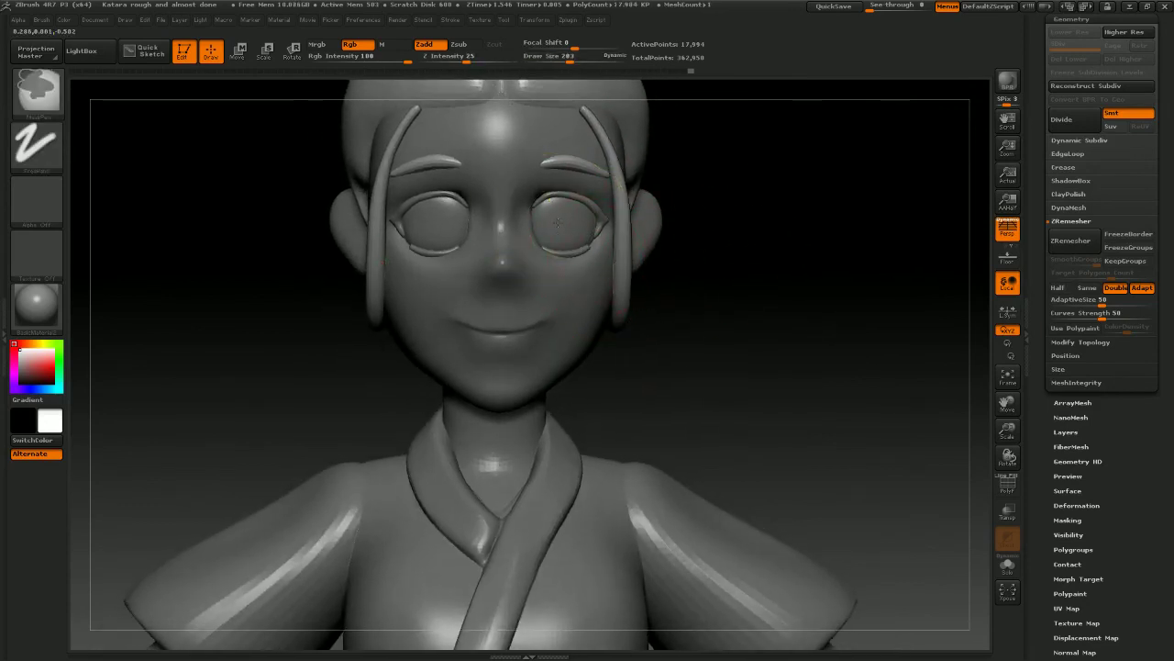
left_click(558, 220, "alt")
left_click(734, 283, "ctrl")
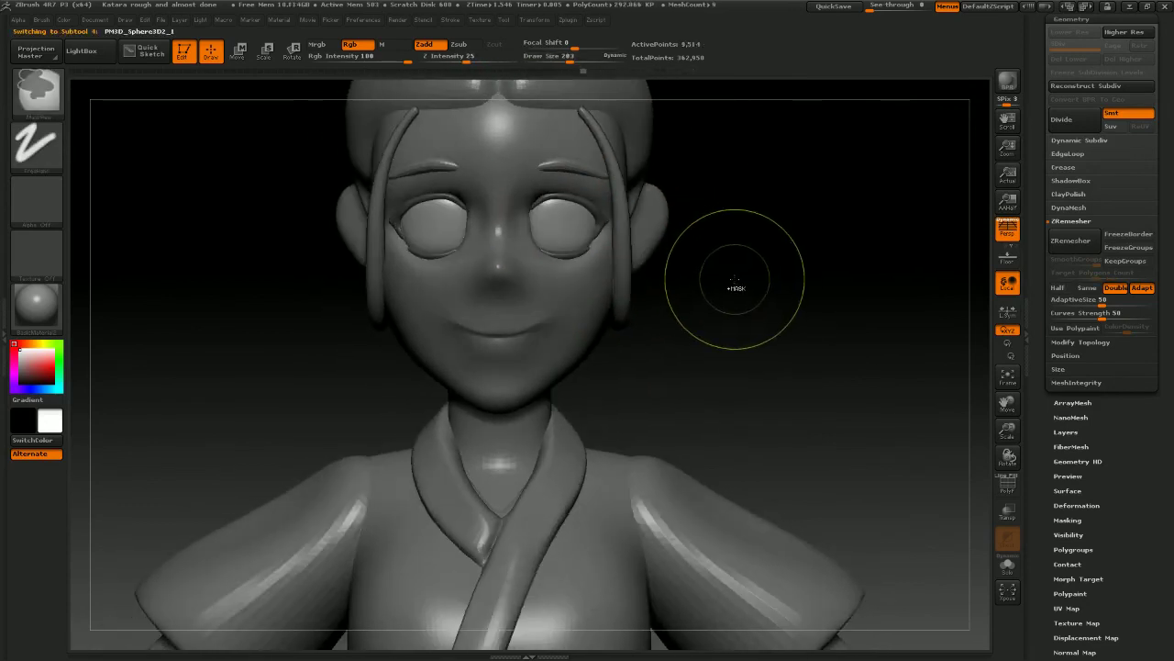
left_click(265, 54)
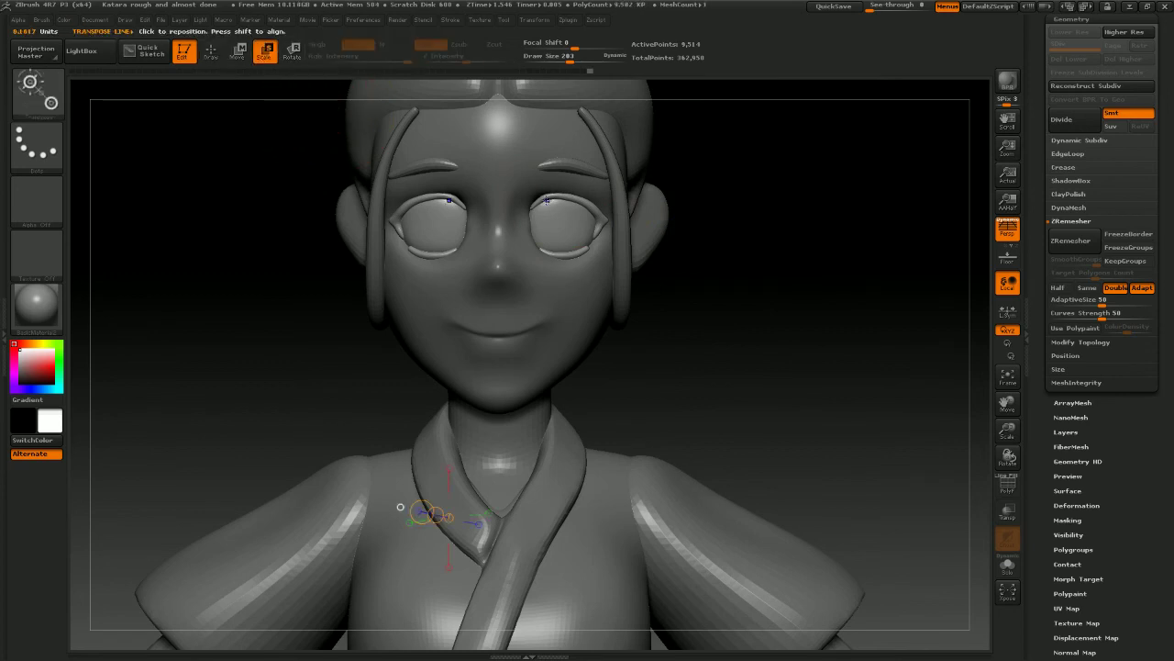
left_click_drag(562, 220, 632, 222, "shift")
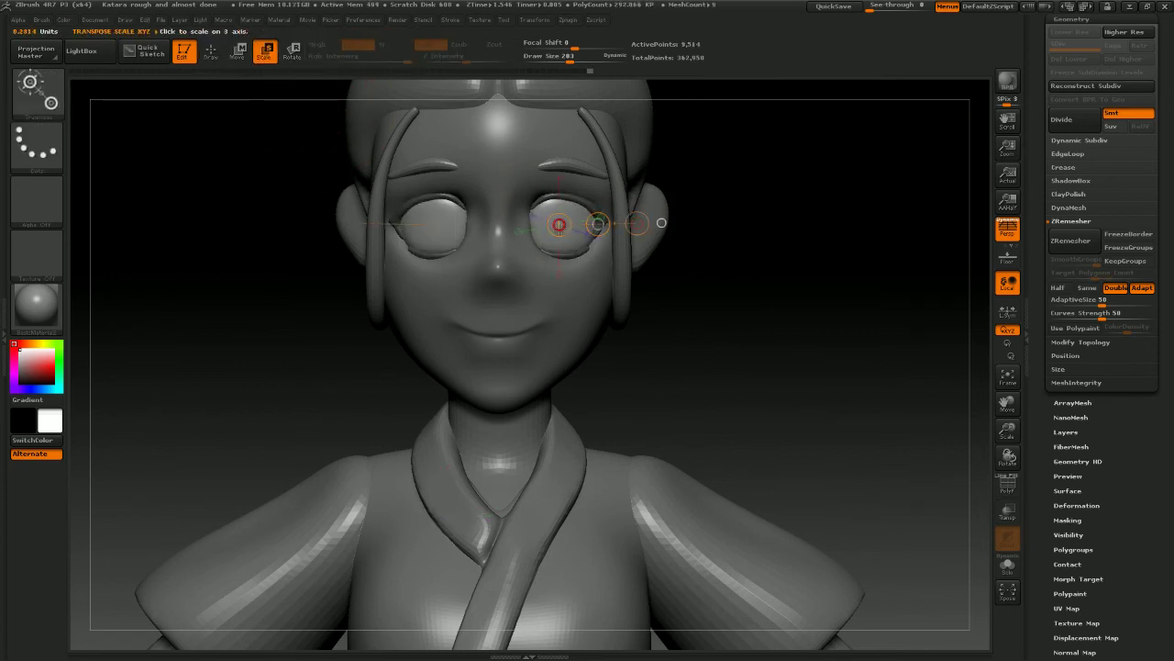
Adjust the scale of the eyeballs inside the lids with a longer horizontal transpose line
left_click_drag(549, 241, 721, 242)
left_click(679, 241)
left_click_drag(490, 163, 732, 226, "shift")
left_click(697, 294, "ctrl")
left_click(697, 295, "ctrl")
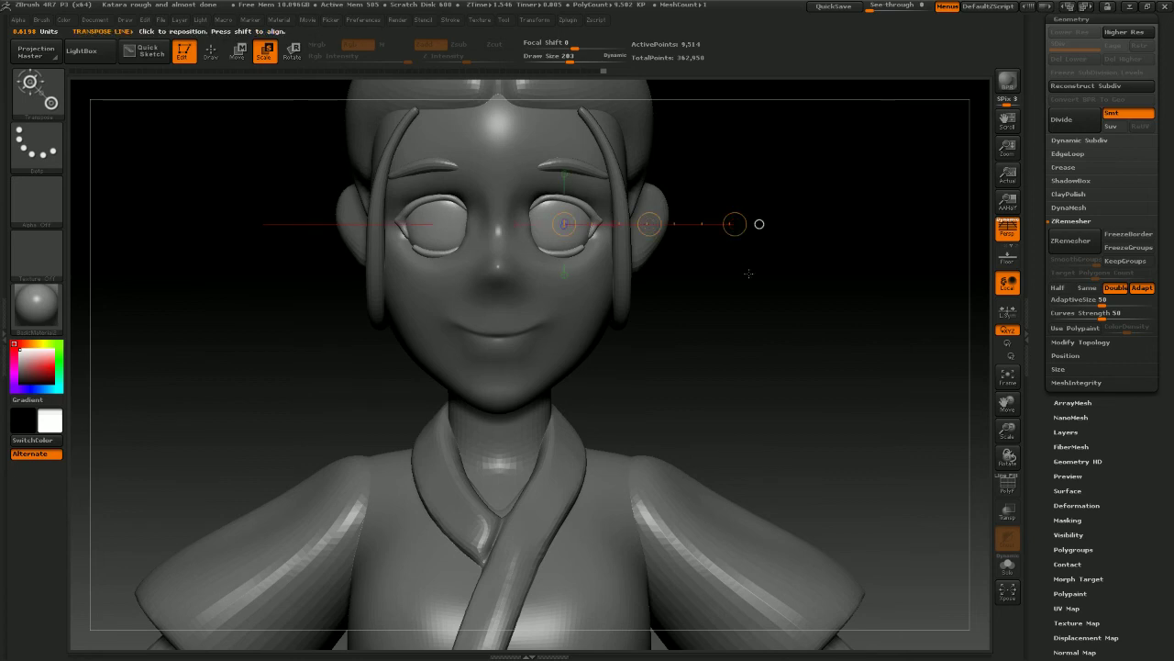
left_click(714, 268, "ctrl")
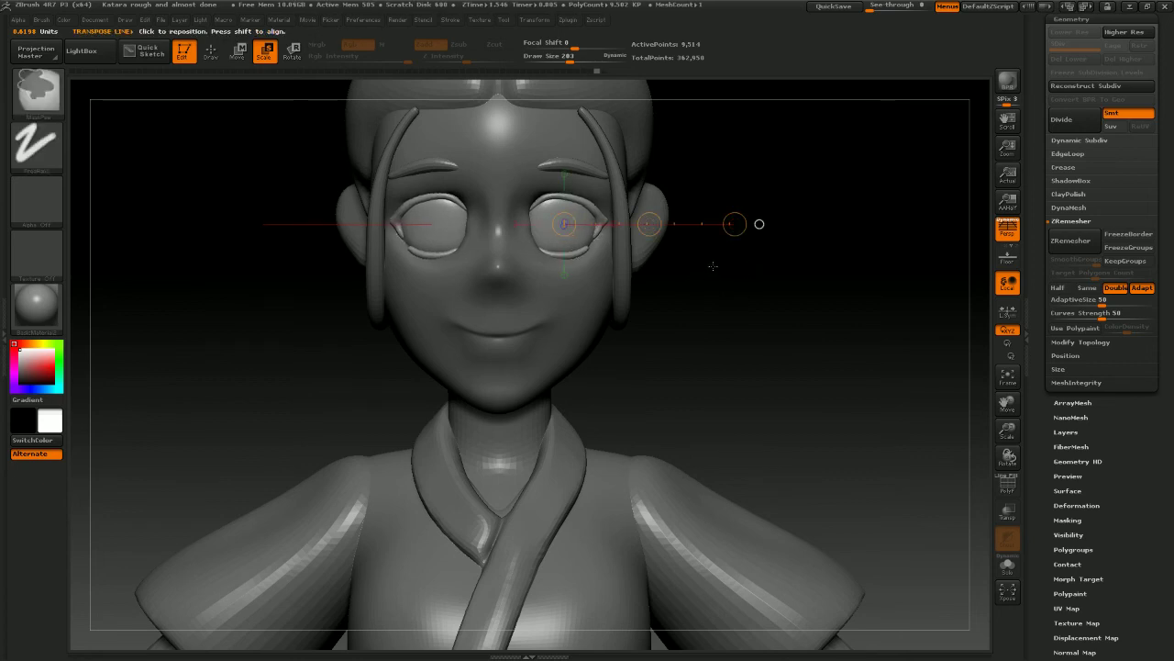
left_click(759, 226)
Shift the eyeballs slightly along the depth axis with Transpose Move in side profile
left_click_drag(454, 155, 613, 200)
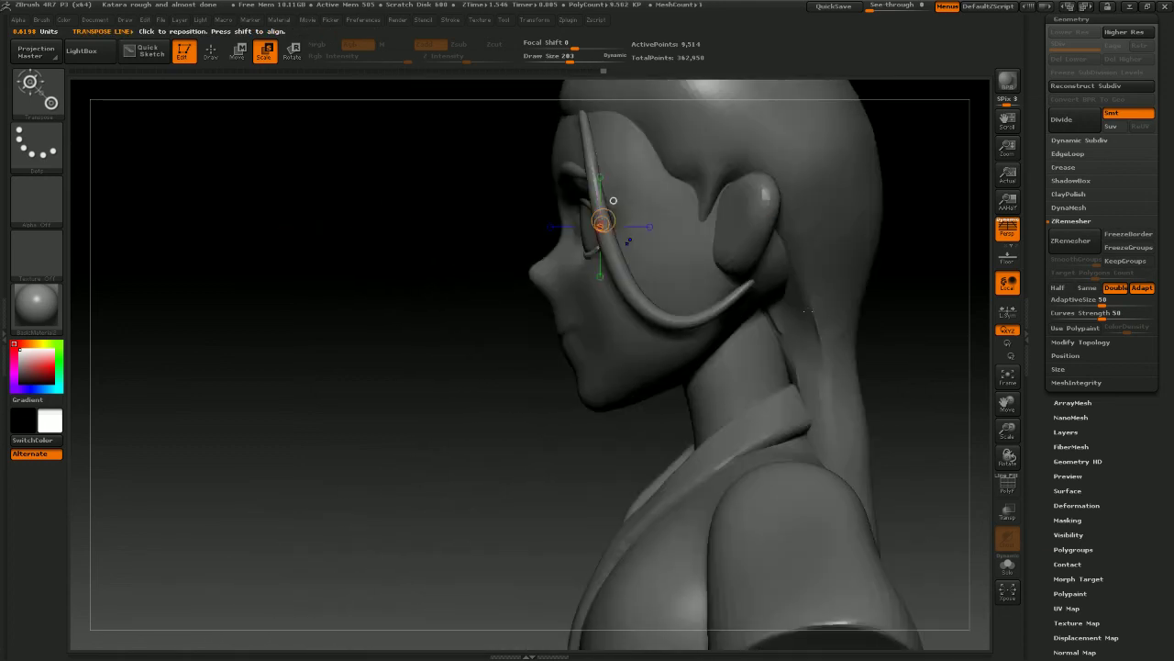
left_click_drag(907, 309, 789, 311, "shift")
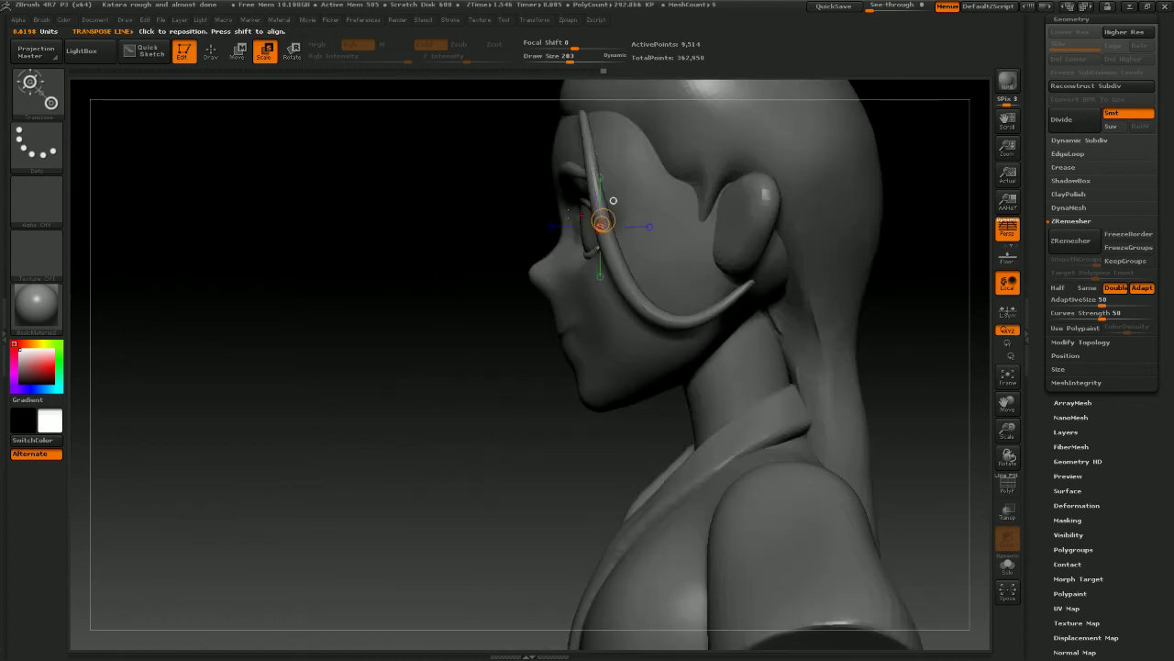
left_click(550, 227)
left_click(236, 55)
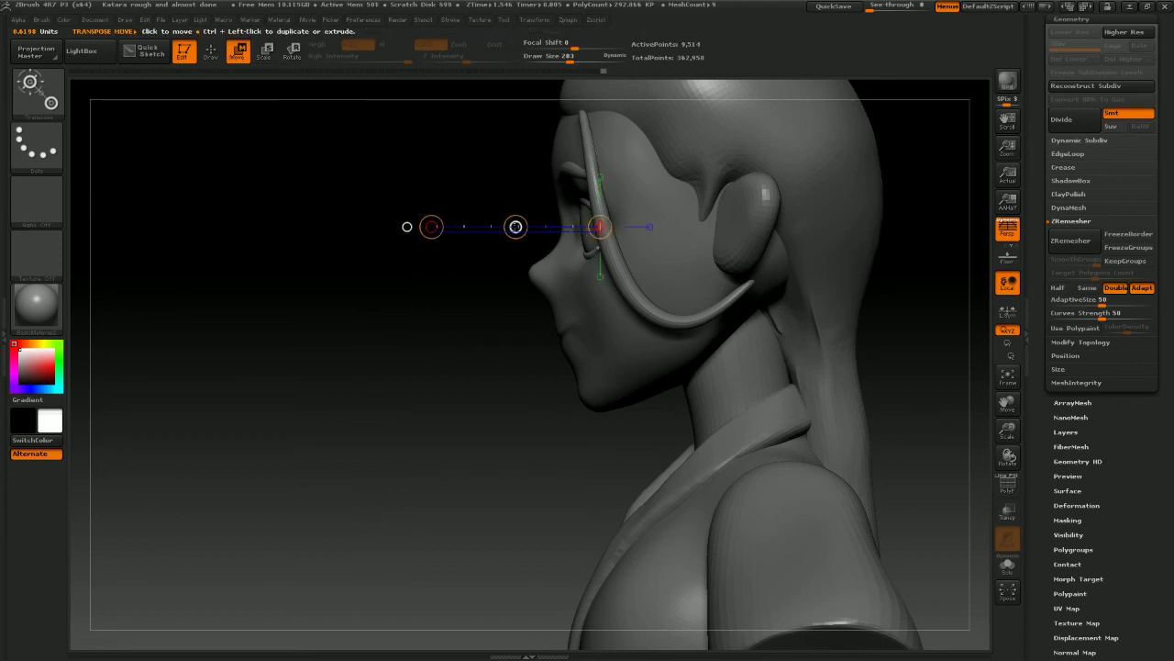
left_click_drag(514, 226, 513, 227)
Select the hair piece, set the draw size to 101 and return to Draw mode
left_click_drag(459, 339, 689, 372)
left_click_drag(789, 380, 864, 323, "alt")
left_click(769, 264, "alt")
mouse_move(876, 252)
left_mouse_down()
mouse_move(945, 251)
mouse_move(872, 255)
mouse_move(923, 245)
mouse_move(933, 291)
mouse_move(805, 323)
left_mouse_up()
key("space")
mouse_move(881, 248)
left_mouse_down()
mouse_move(894, 248)
mouse_move(868, 247)
left_mouse_up()
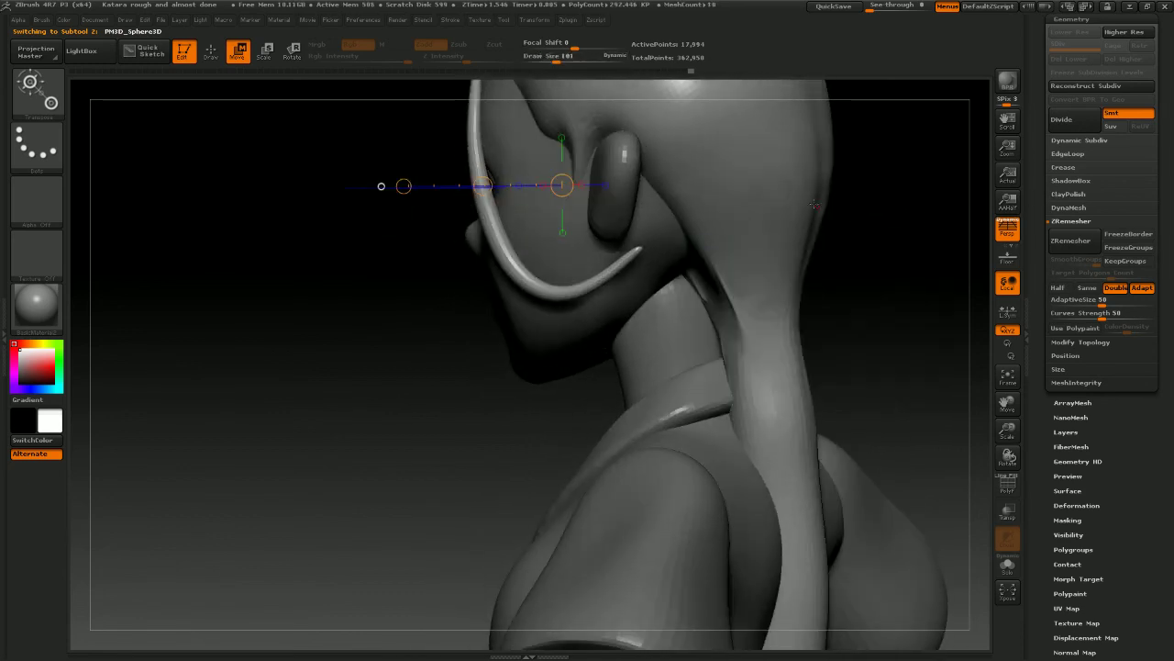
left_click(210, 57)
mouse_move(838, 307)
left_mouse_down("shift")
mouse_move(832, 297)
mouse_move(876, 265)
mouse_move(902, 271)
left_mouse_up("shift")
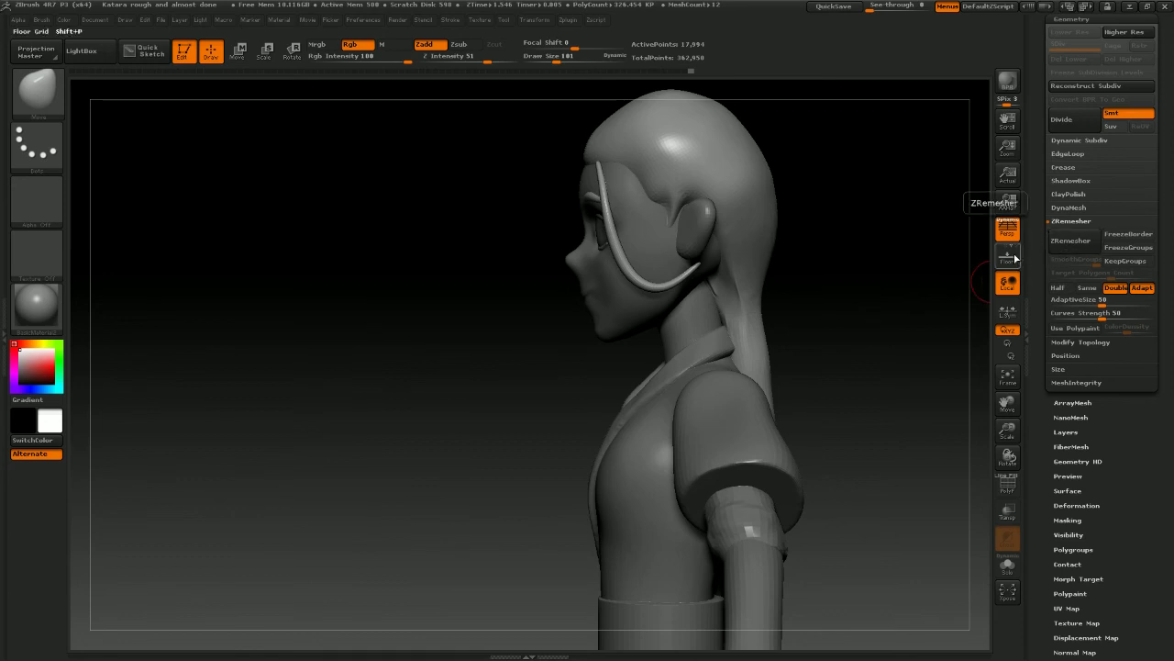
Flatten and smooth the hair behind the ear and above the ponytail with the Flatten brush
key("b")
key("f")
key("a")
left_click_drag(850, 303, 825, 321, "alt")
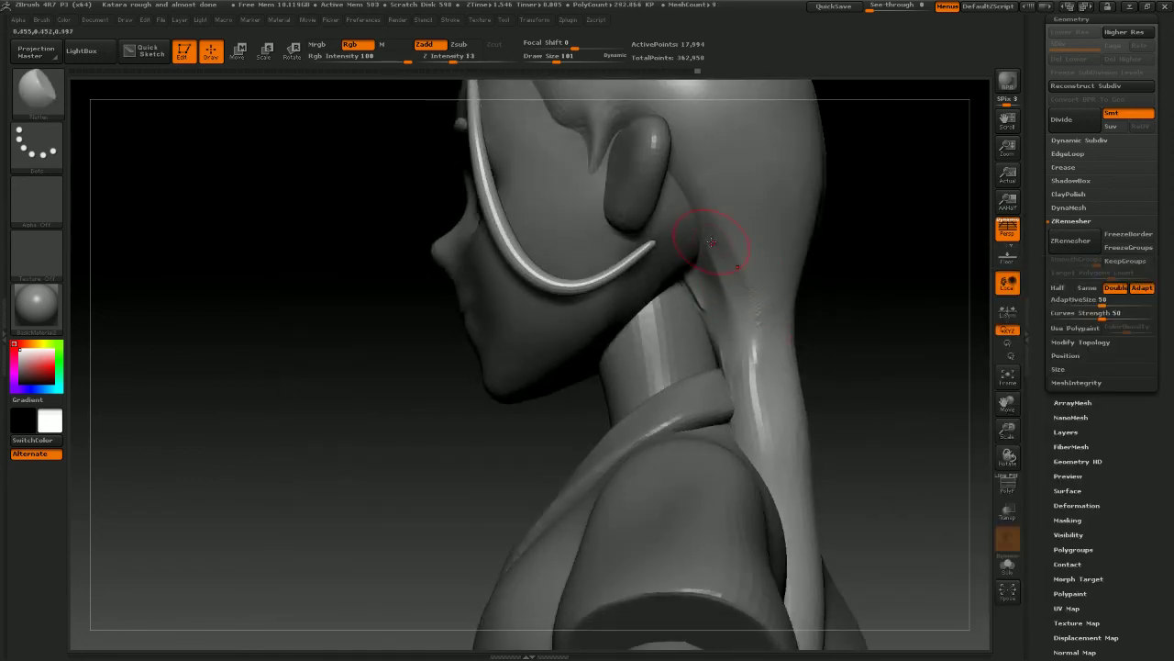
right_click_drag(711, 241, 677, 289)
key("shift")
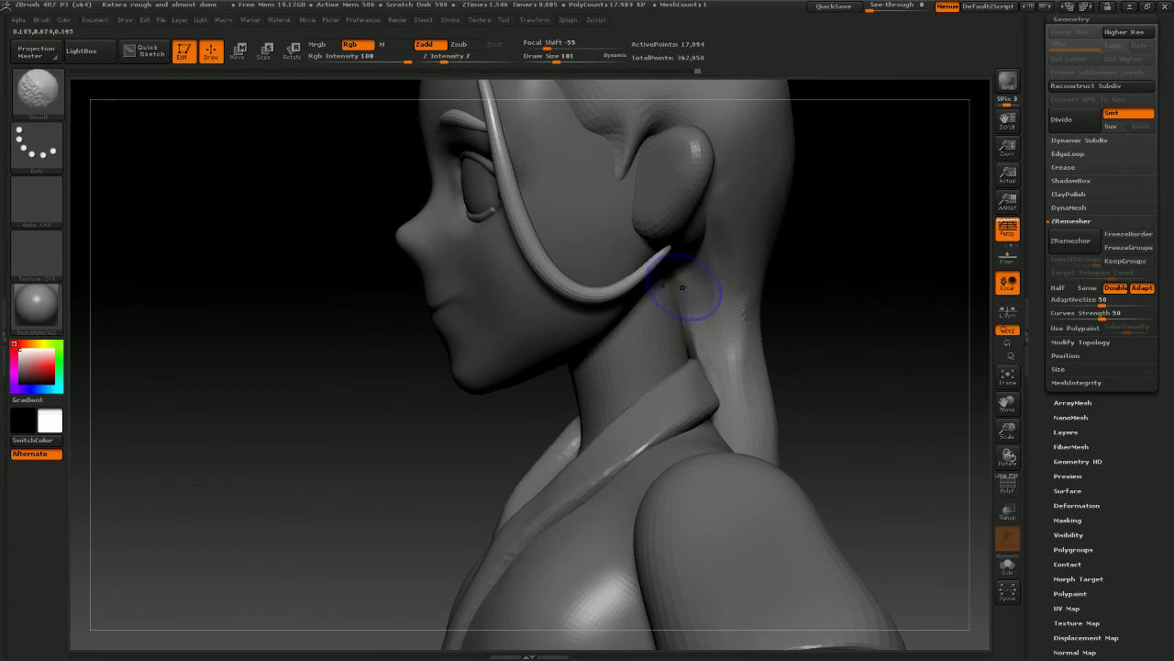
right_click_drag(696, 337, 680, 296)
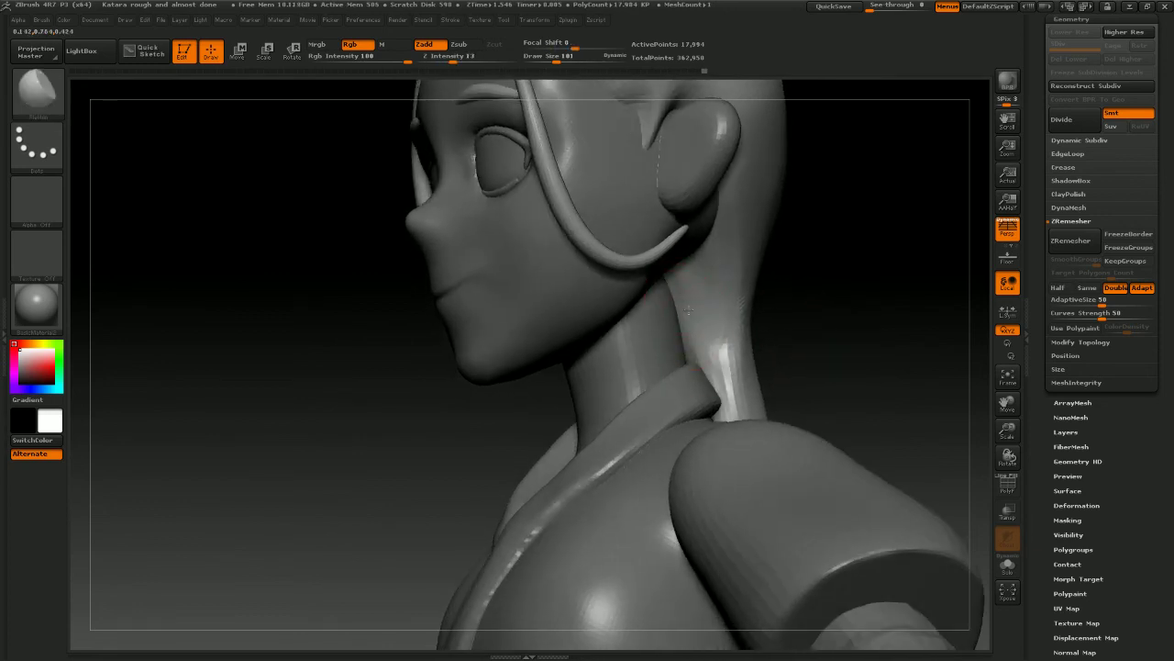
Flatten and smooth the gathered hair behind the neck, working from the side and the back
left_click_drag(723, 285, 730, 367)
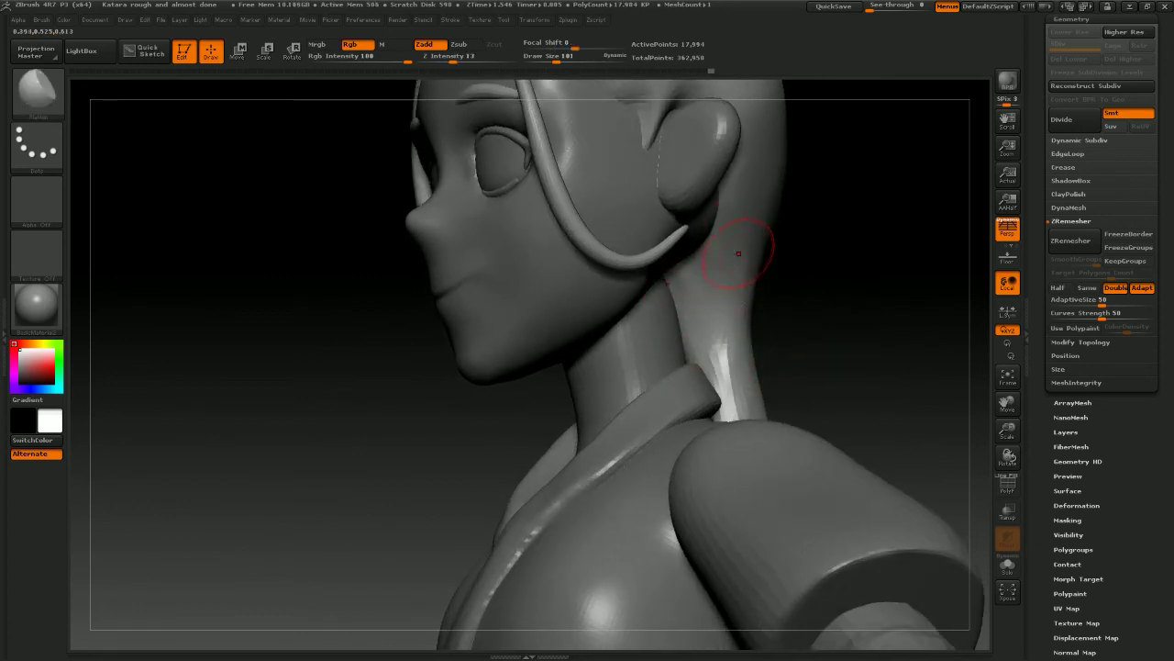
mouse_move(946, 321)
left_mouse_down()
mouse_move(912, 336)
mouse_move(928, 326)
left_mouse_up()
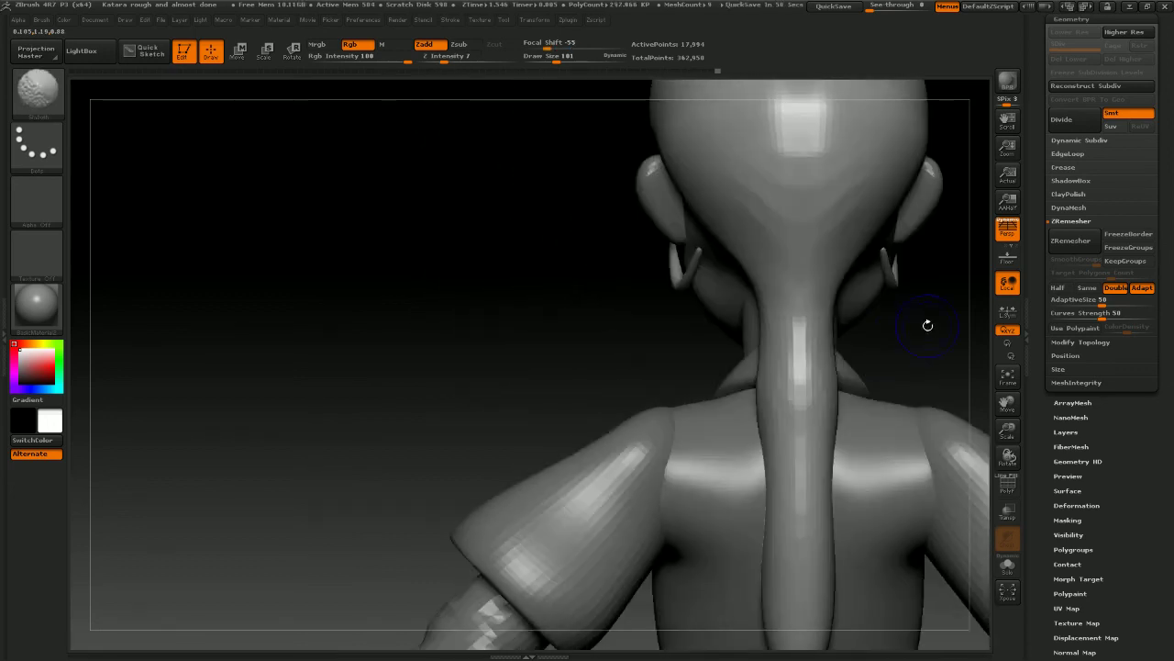
right_click_drag(928, 325, 773, 328)
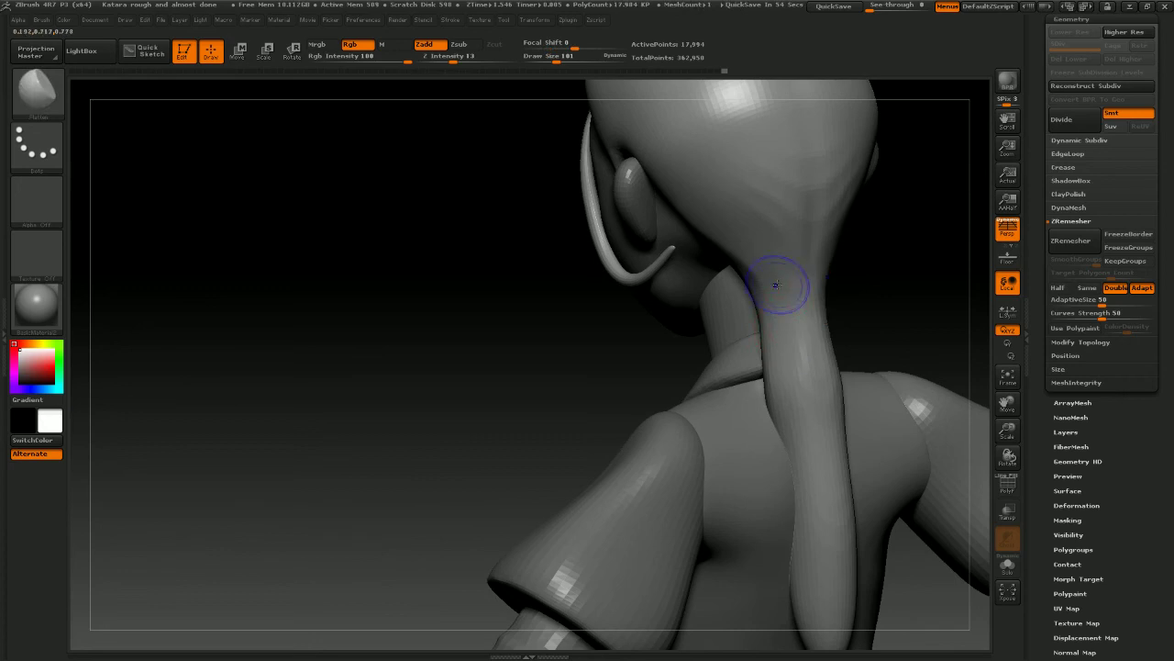
right_click_drag(777, 285, 917, 273)
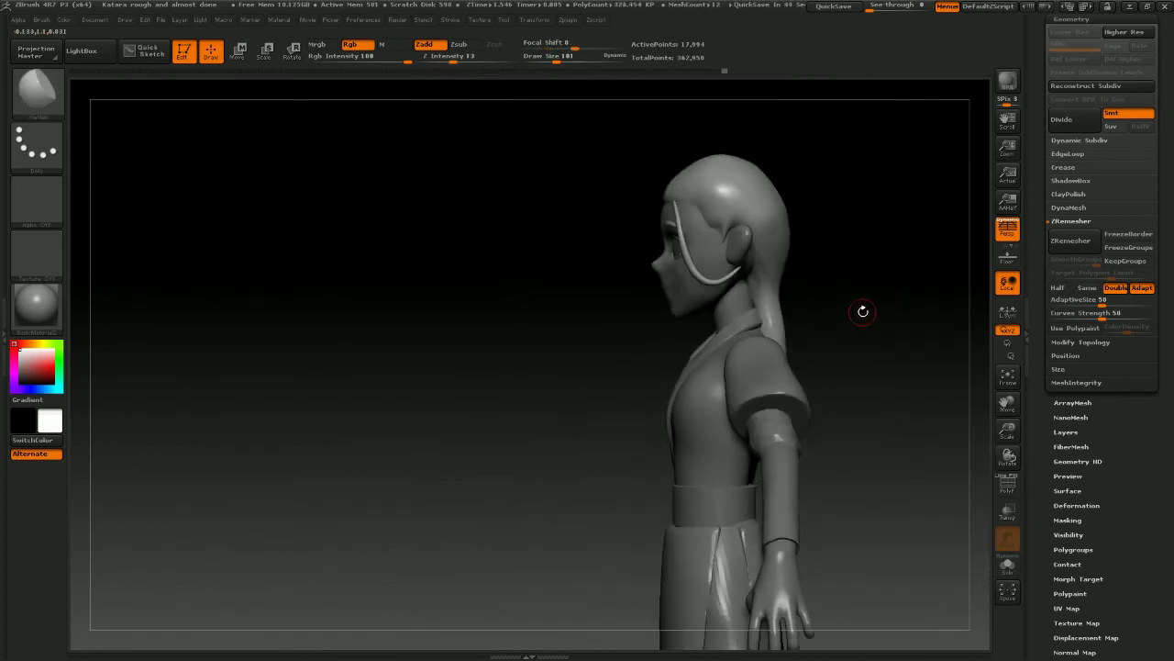
right_click_drag(863, 312, 853, 347)
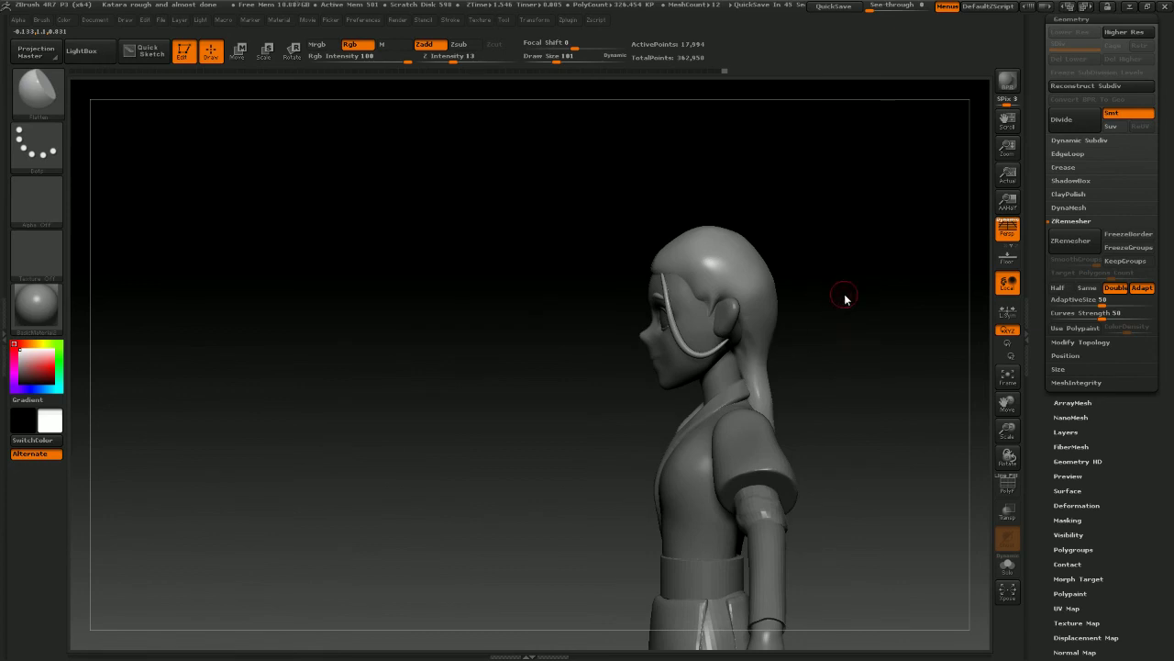
mouse_move(845, 300)
right_mouse_down()
mouse_move(899, 309)
mouse_move(899, 380)
mouse_move(834, 302)
mouse_move(898, 385)
mouse_move(762, 337)
mouse_move(701, 251)
right_mouse_up()
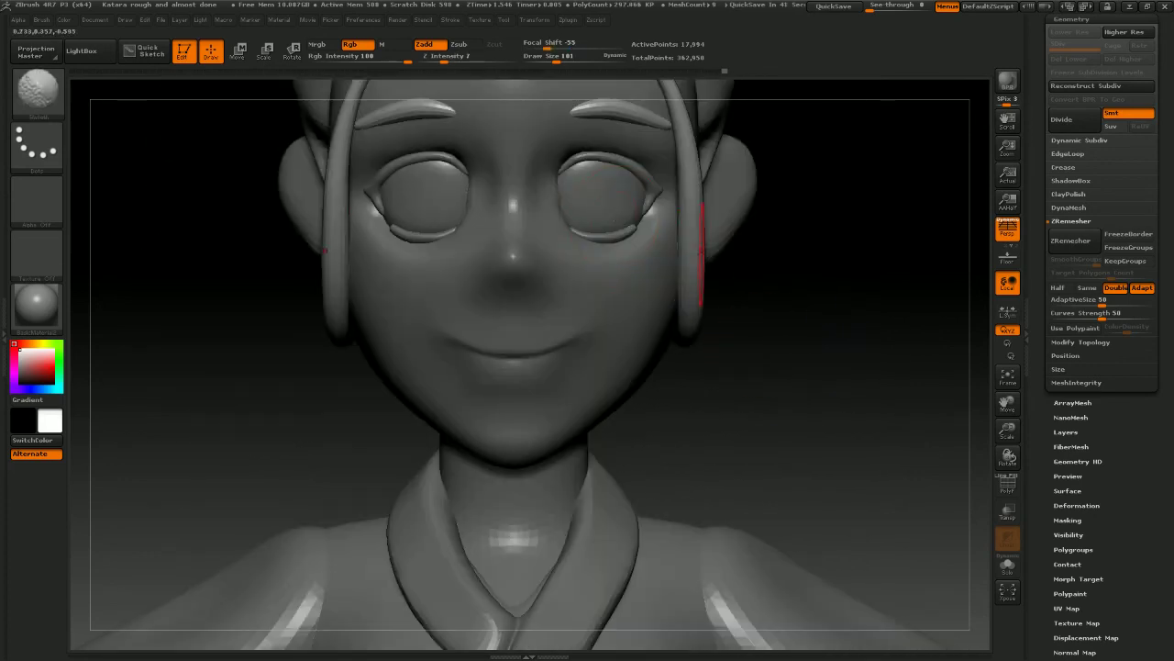
Select the ear subtool and subdivide its mesh once
left_click(734, 195, "alt")
right_click_drag(813, 249, 754, 259)
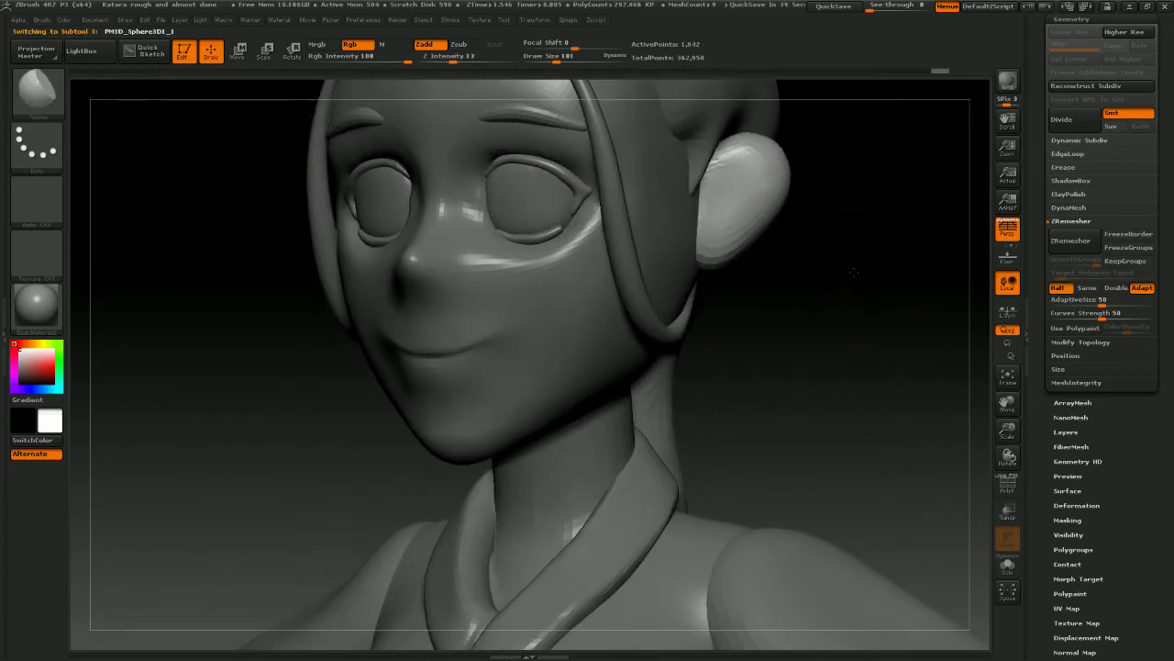
mouse_move(883, 256)
right_mouse_down()
mouse_move(880, 289)
mouse_move(982, 196)
mouse_move(752, 184)
right_mouse_up()
left_click(1060, 125)
Carve the inner hollow of the ear using the ClayBuildup brush at draw size 47
key("space")
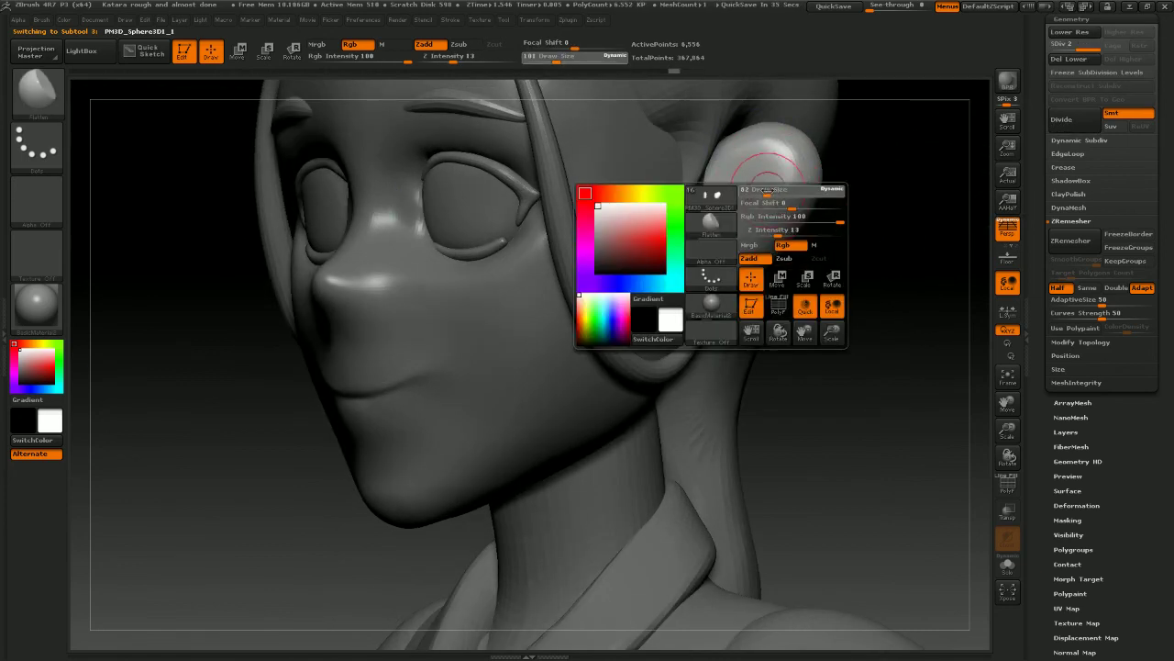
key("b")
key("c")
key("b")
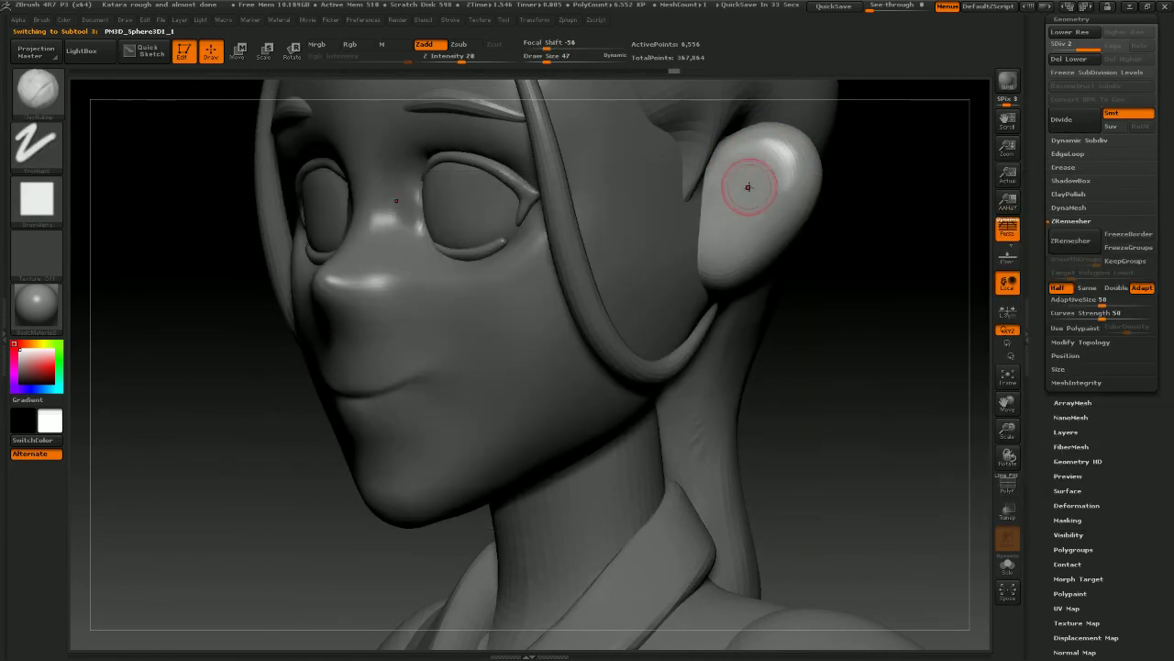
mouse_move(755, 167)
left_mouse_down()
mouse_move(716, 184)
mouse_move(734, 210)
mouse_move(723, 217)
left_mouse_up()
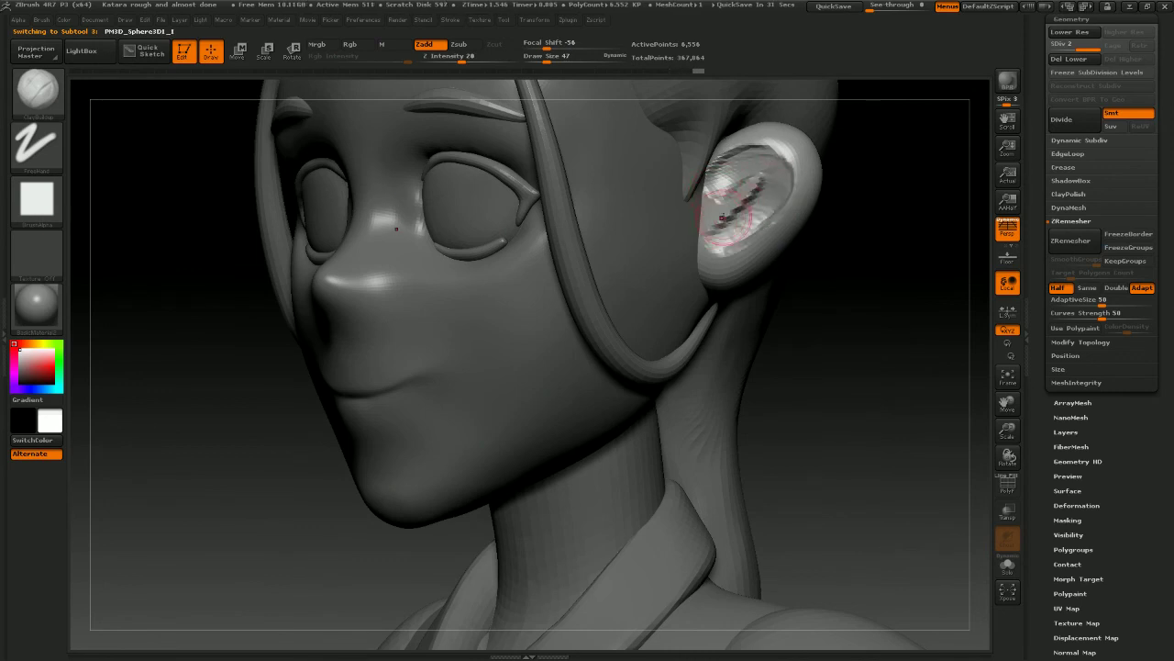
left_click_drag(743, 174, 746, 208)
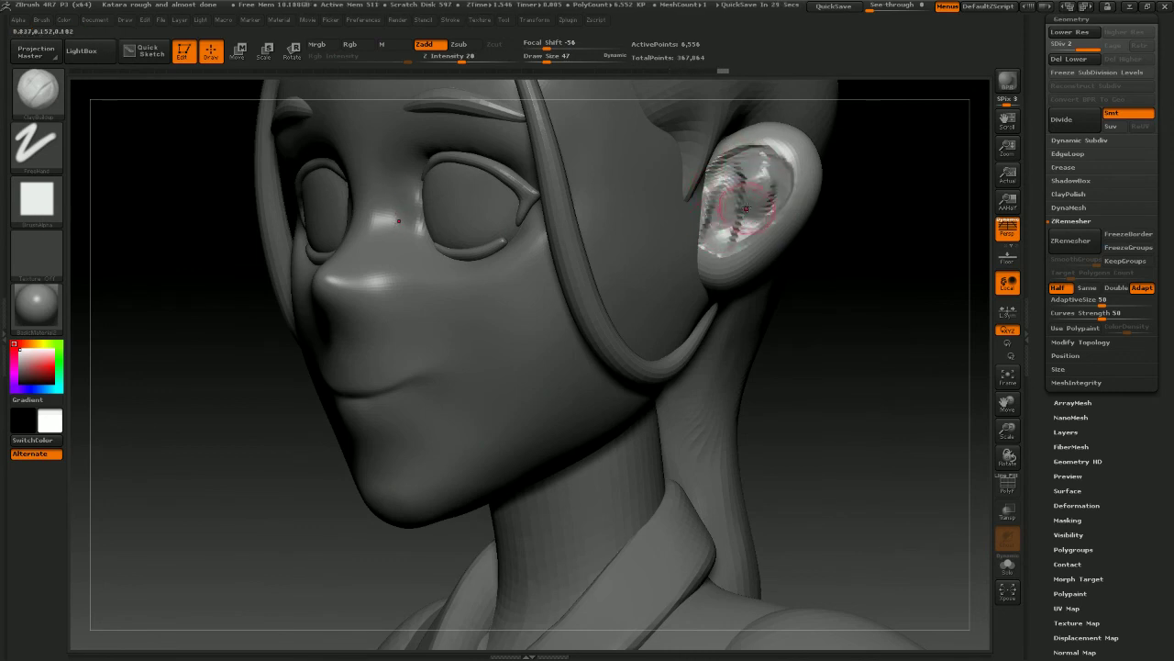
mouse_move(872, 225)
left_mouse_down()
mouse_move(881, 218)
mouse_move(744, 223)
left_mouse_up()
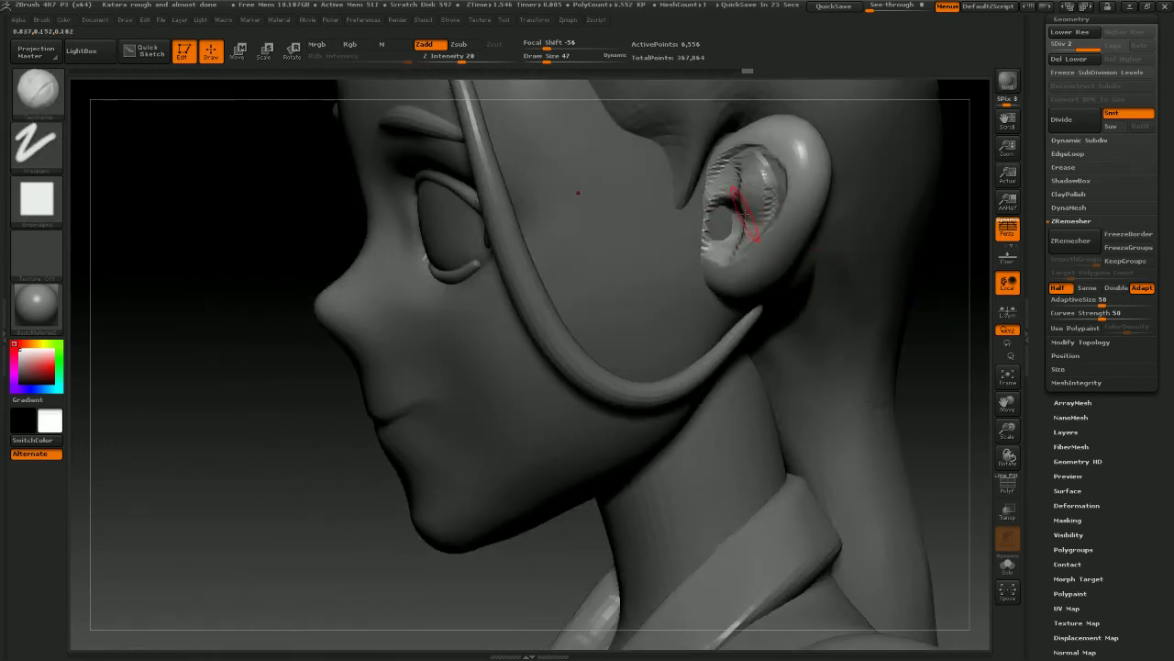
Smooth the head surface inside the ear opening, and make the ear the active subtool again
key("d")
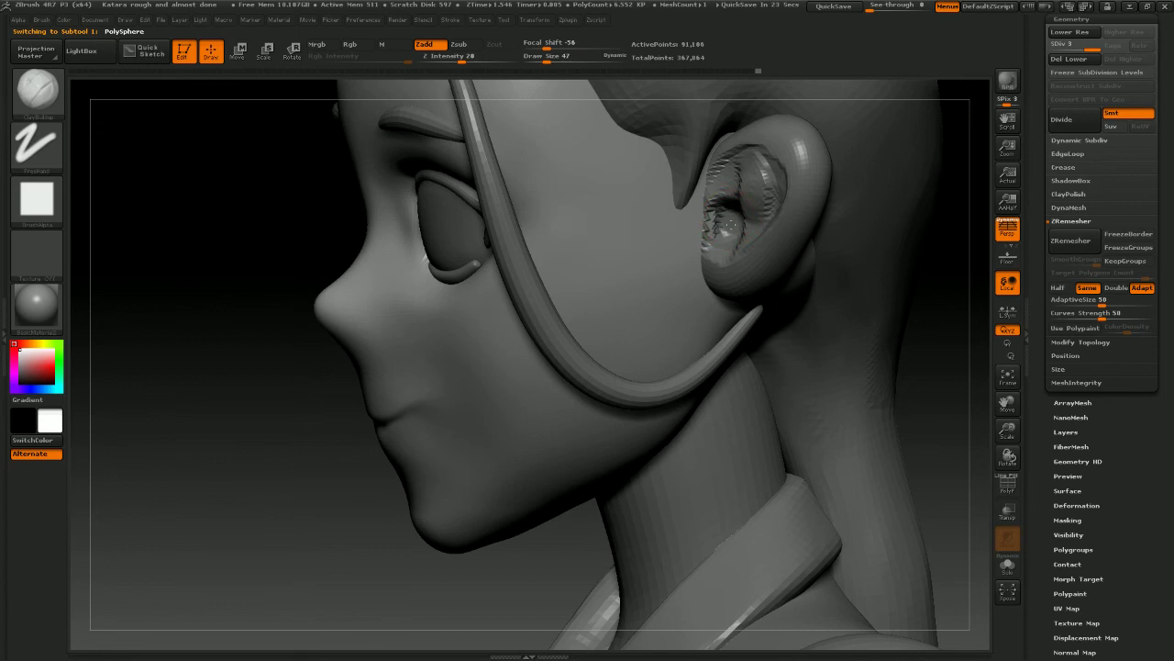
key("shift")
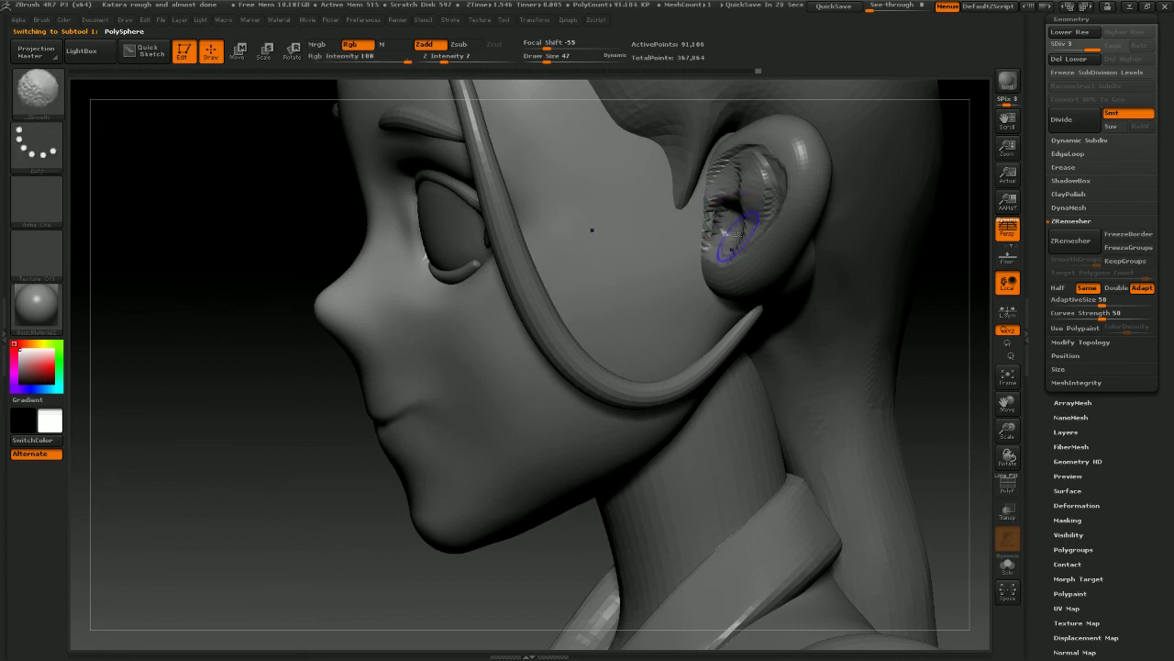
left_click(815, 208, "alt")
left_click_drag(917, 265, 542, 314)
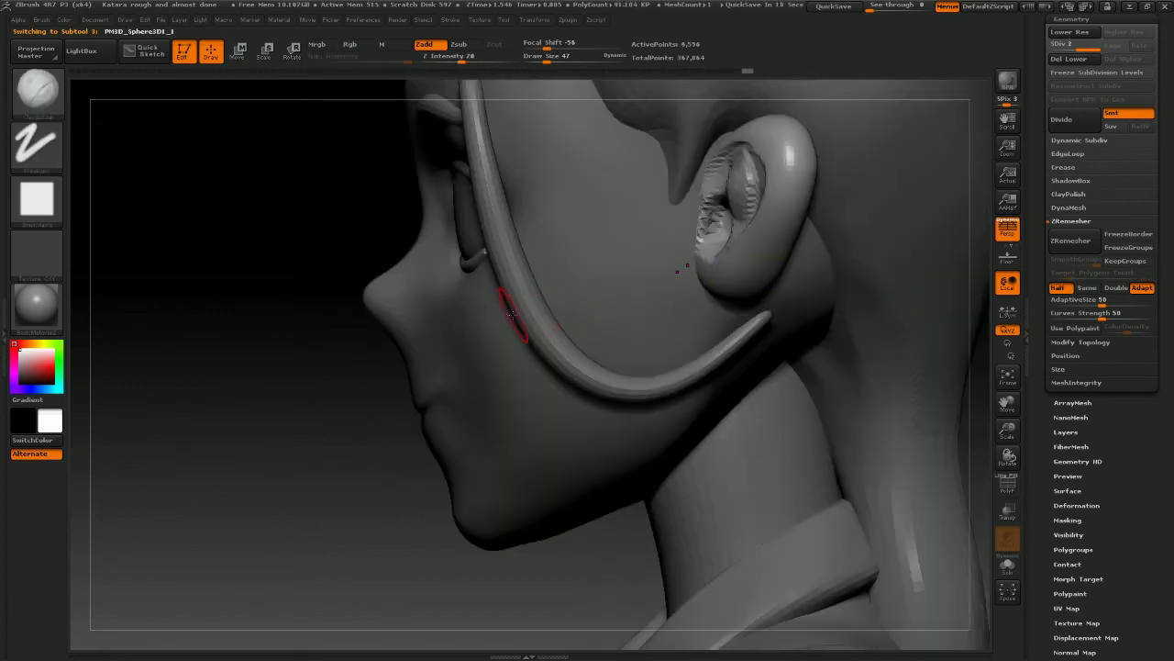
left_click_drag(271, 308, 381, 286)
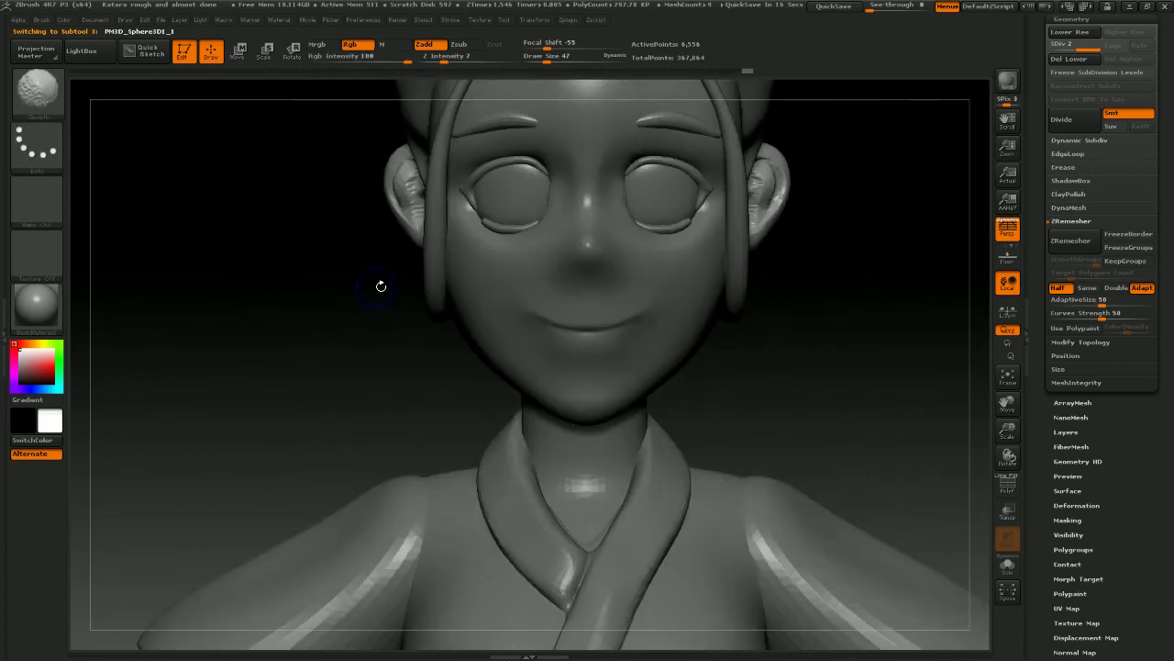
Carve in the back of the ear above the lobe and smooth the transition
mouse_move(821, 330)
left_mouse_down("alt")
mouse_move(792, 358)
mouse_move(786, 335)
mouse_move(806, 322)
mouse_move(709, 298)
mouse_move(782, 270)
left_mouse_up("alt")
left_click_drag(719, 242, 692, 288)
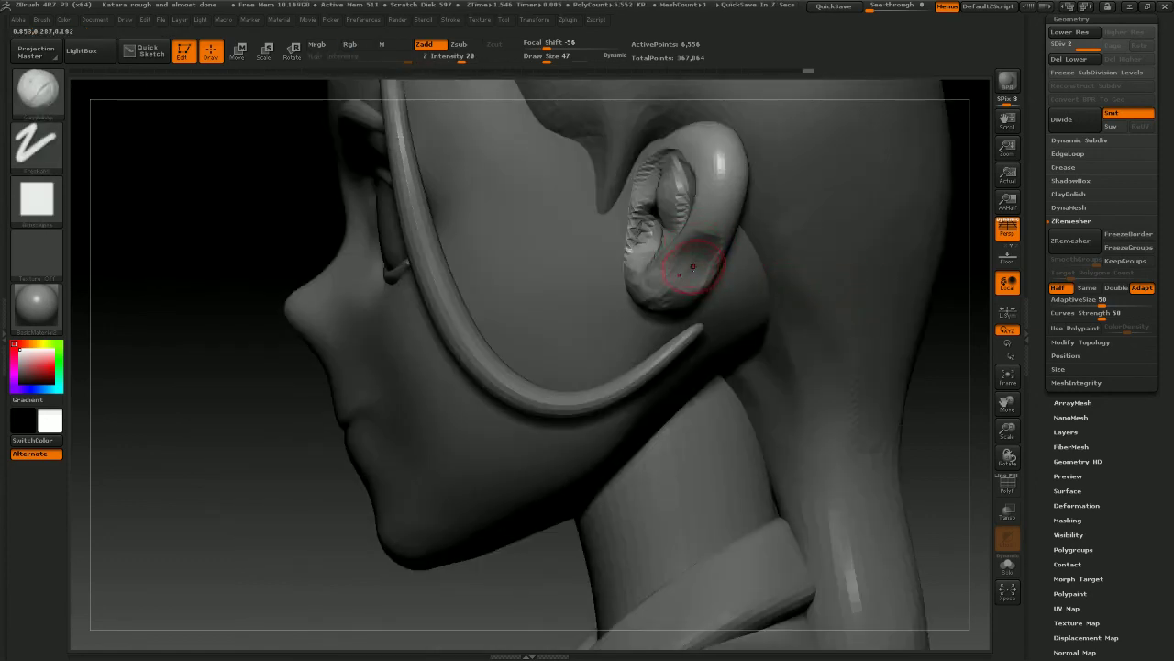
key("ctrl+z")
left_click_drag(927, 365, 964, 364, "shift")
mouse_move(879, 365)
left_mouse_down("alt")
mouse_move(878, 404)
mouse_move(844, 366)
left_mouse_up("alt")
left_click_drag(662, 323, 684, 342, "shift")
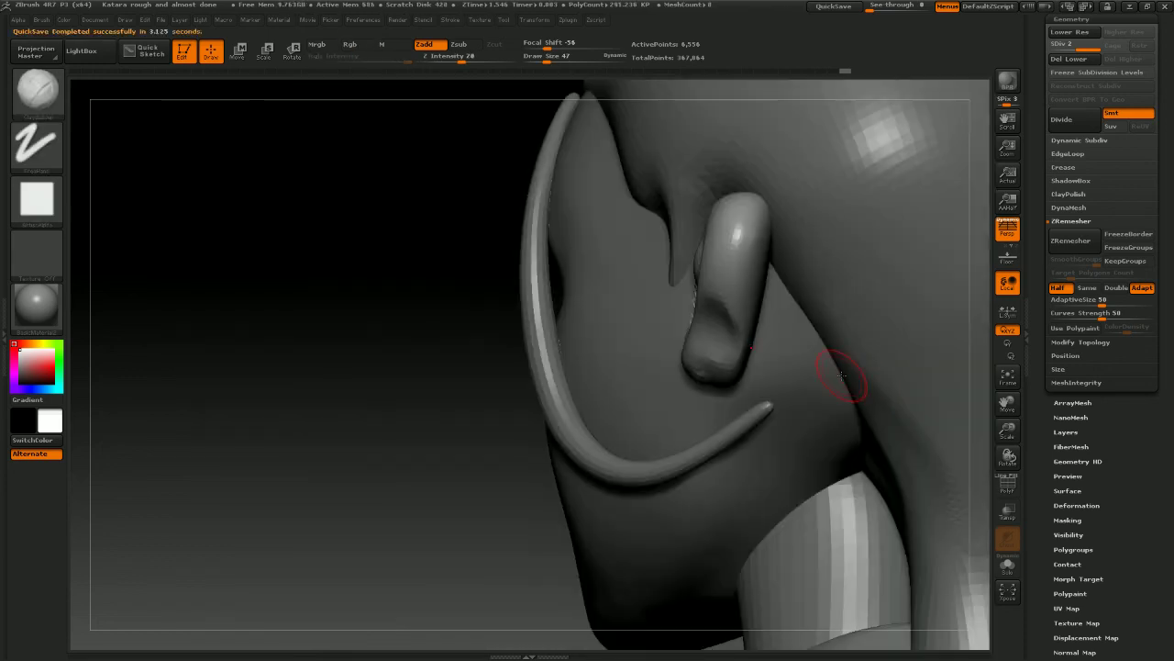
mouse_move(842, 372)
left_mouse_down()
mouse_move(401, 349)
mouse_move(457, 328)
left_mouse_up()
left_click_drag(696, 299, 732, 391)
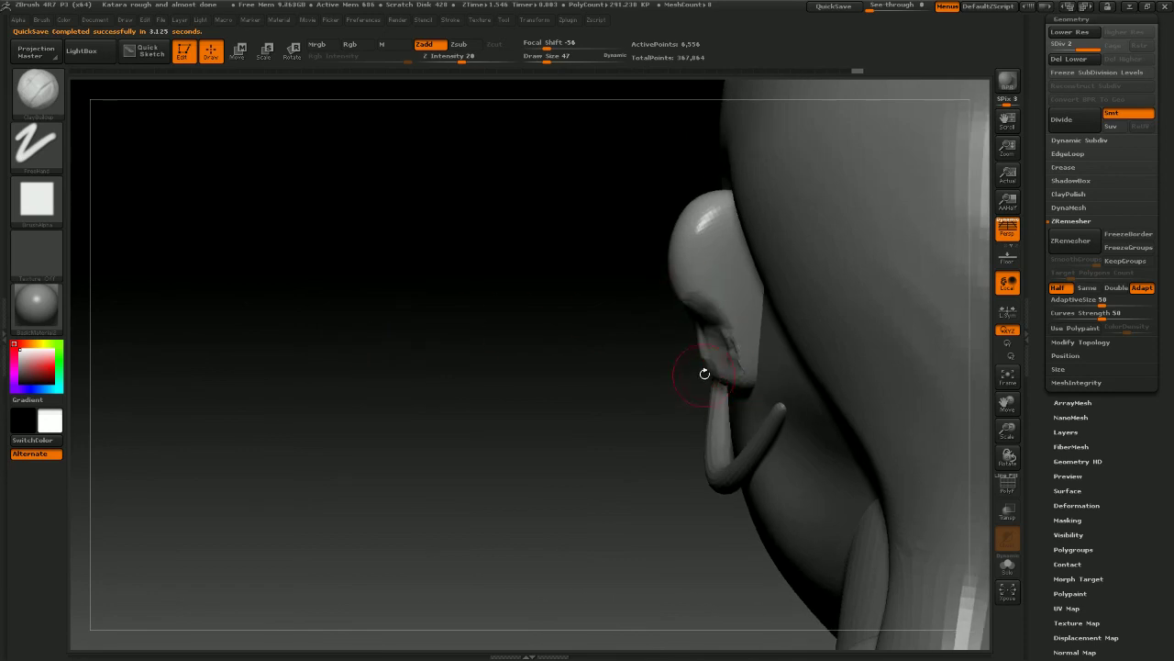
key("ctrl+z")
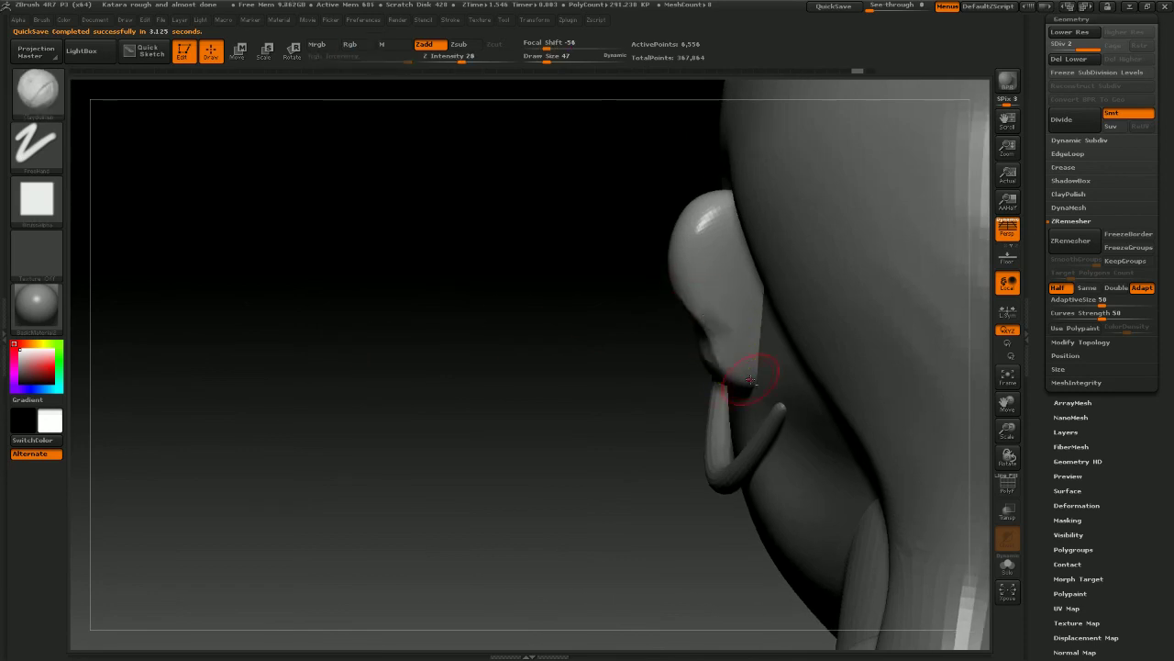
key("b")
key("f")
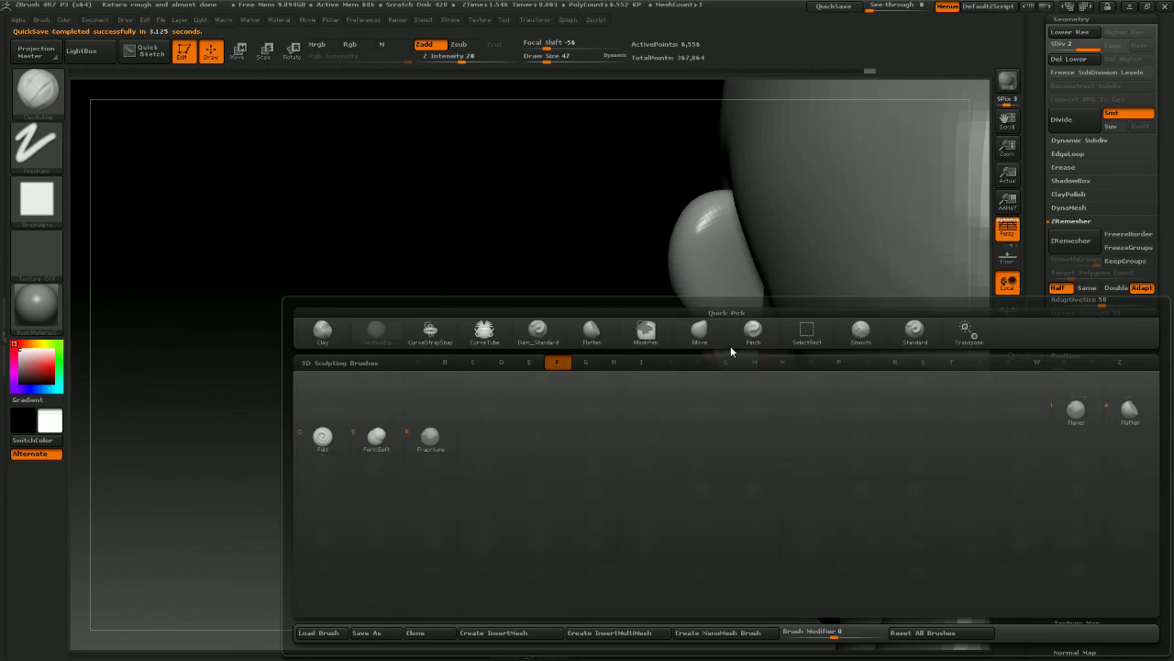
key("f")
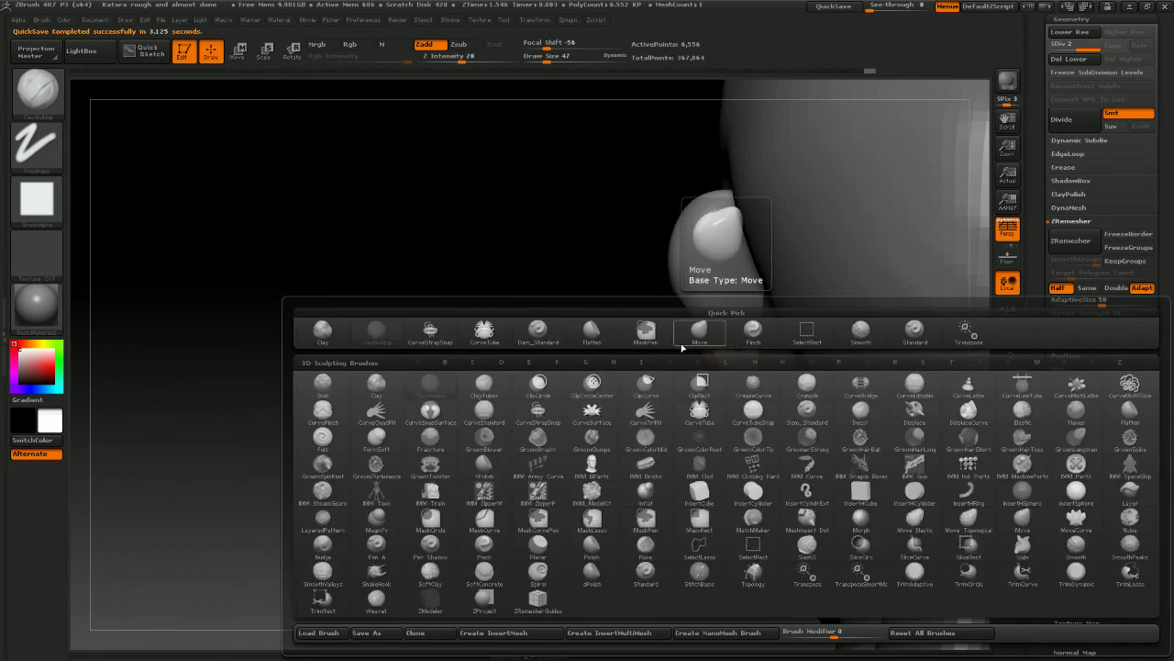
left_click(680, 331)
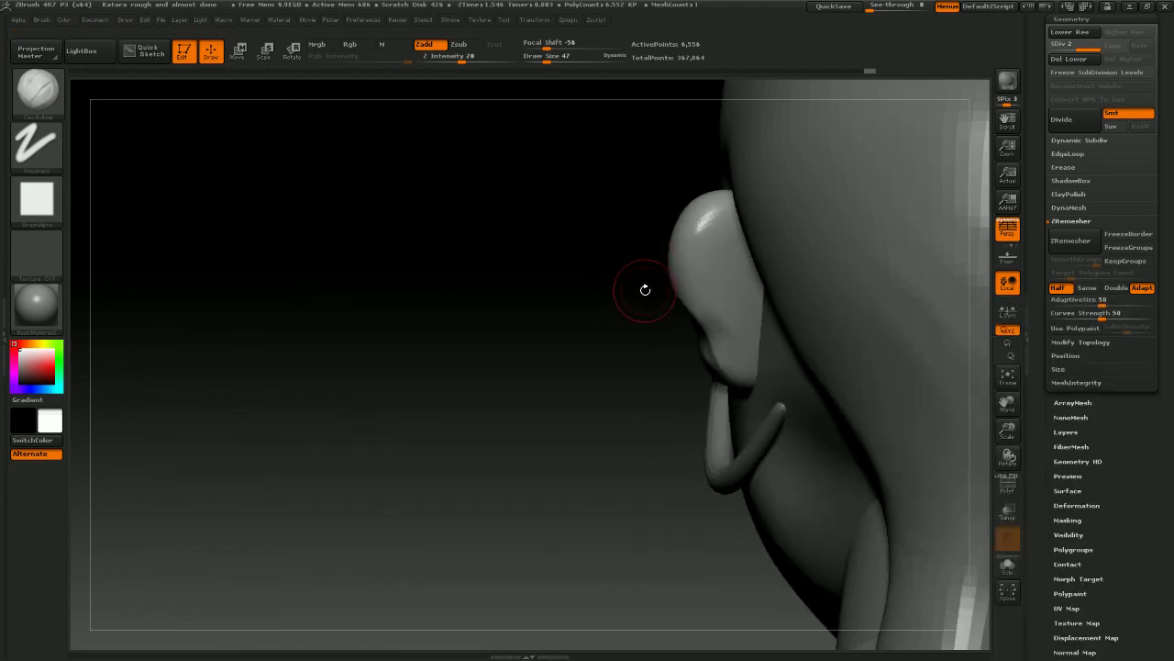
Even out the back of the ear and its lobe using the Flatten brush, enlarged to draw size 86
key("b")
key("f")
key("a")
mouse_move(636, 301)
left_mouse_down()
mouse_move(645, 312)
mouse_move(688, 298)
left_mouse_up()
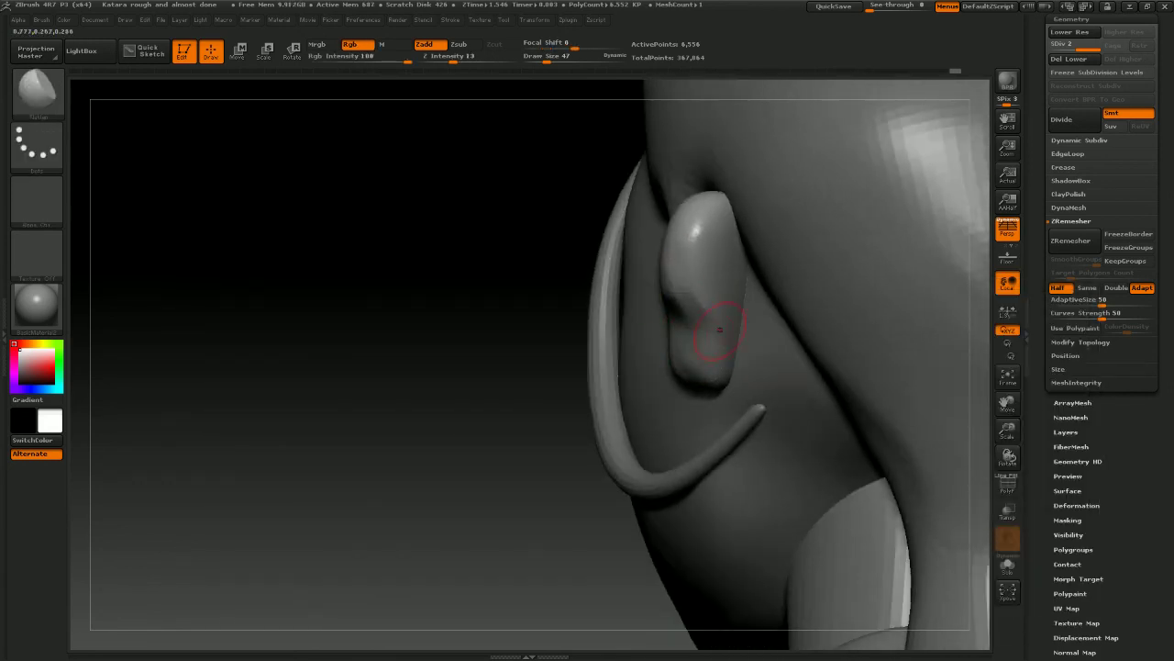
mouse_move(502, 386)
left_mouse_down()
mouse_move(511, 336)
mouse_move(637, 284)
mouse_move(642, 355)
mouse_move(581, 314)
mouse_move(651, 307)
left_mouse_up()
key("space")
mouse_move(722, 231)
left_mouse_down()
mouse_move(732, 231)
mouse_move(704, 268)
mouse_move(703, 319)
mouse_move(715, 273)
left_mouse_up()
mouse_move(451, 384)
left_mouse_down()
mouse_move(472, 370)
mouse_move(494, 281)
left_mouse_up()
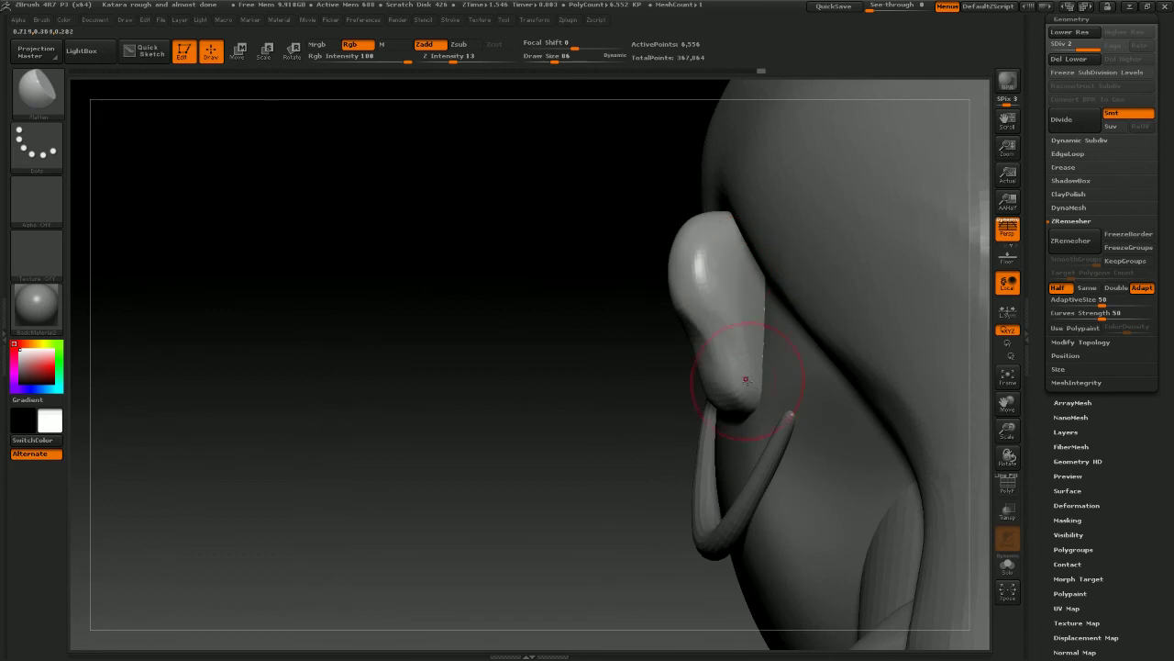
left_click_drag(542, 391, 653, 415)
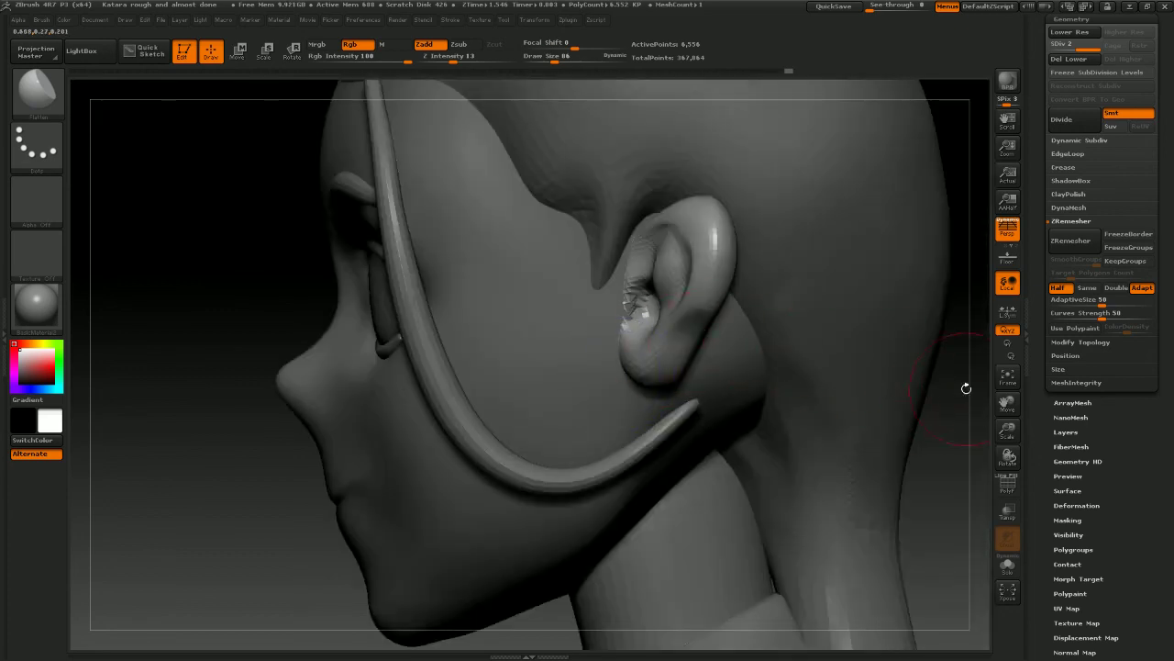
Examine the reshaped ears and head from the front, side and three-quarter views
mouse_move(966, 388)
left_mouse_down()
mouse_move(869, 294)
mouse_move(873, 366)
mouse_move(882, 358)
mouse_move(847, 307)
mouse_move(878, 346)
mouse_move(881, 330)
mouse_move(847, 305)
mouse_move(839, 254)
mouse_move(847, 333)
mouse_move(828, 331)
mouse_move(870, 472)
left_mouse_up()
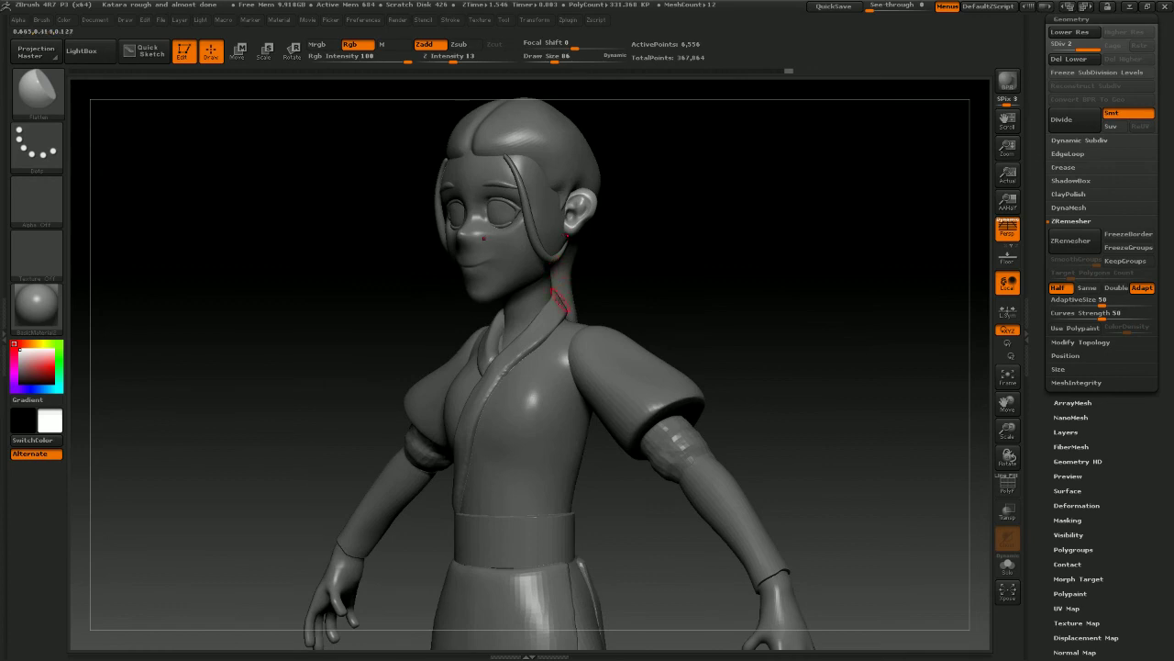
mouse_move(854, 317)
left_mouse_down()
mouse_move(865, 370)
mouse_move(758, 327)
mouse_move(591, 303)
mouse_move(602, 302)
left_mouse_up()
key("space")
key("space")
left_click_drag(826, 312, 865, 330, "shift")
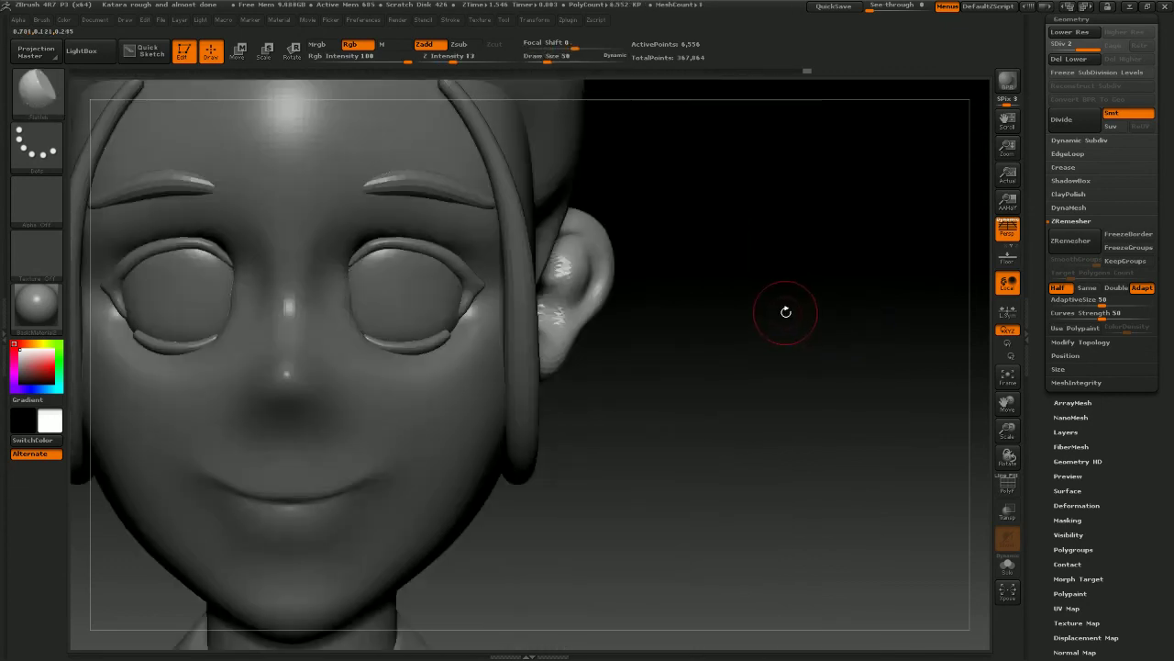
mouse_move(786, 312)
left_mouse_down("alt")
mouse_move(776, 338)
mouse_move(799, 350)
mouse_move(780, 293)
left_mouse_up("alt")
mouse_move(779, 293)
left_mouse_down()
mouse_move(729, 278)
mouse_move(670, 285)
left_mouse_up()
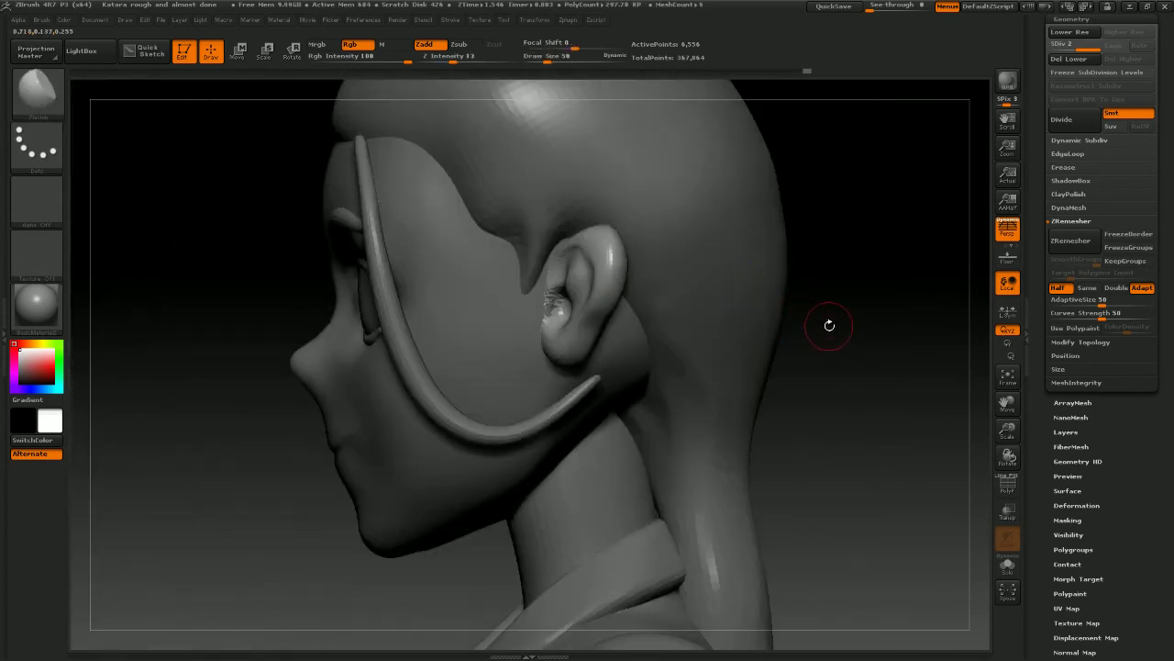
mouse_move(826, 333)
left_mouse_down("shift")
mouse_move(836, 354)
mouse_move(842, 345)
mouse_move(786, 344)
mouse_move(759, 280)
mouse_move(776, 270)
mouse_move(768, 249)
mouse_move(810, 312)
mouse_move(835, 307)
mouse_move(804, 291)
mouse_move(810, 370)
mouse_move(781, 374)
mouse_move(786, 414)
mouse_move(830, 372)
mouse_move(838, 341)
mouse_move(795, 343)
mouse_move(847, 364)
mouse_move(820, 284)
mouse_move(795, 336)
mouse_move(786, 278)
mouse_move(813, 290)
mouse_move(820, 385)
mouse_move(761, 144)
mouse_move(813, 242)
mouse_move(839, 247)
mouse_move(799, 229)
mouse_move(796, 243)
mouse_move(799, 230)
mouse_move(818, 269)
mouse_move(813, 196)
mouse_move(816, 250)
mouse_move(777, 269)
mouse_move(802, 202)
mouse_move(772, 281)
mouse_move(810, 288)
mouse_move(840, 334)
left_mouse_up("shift")
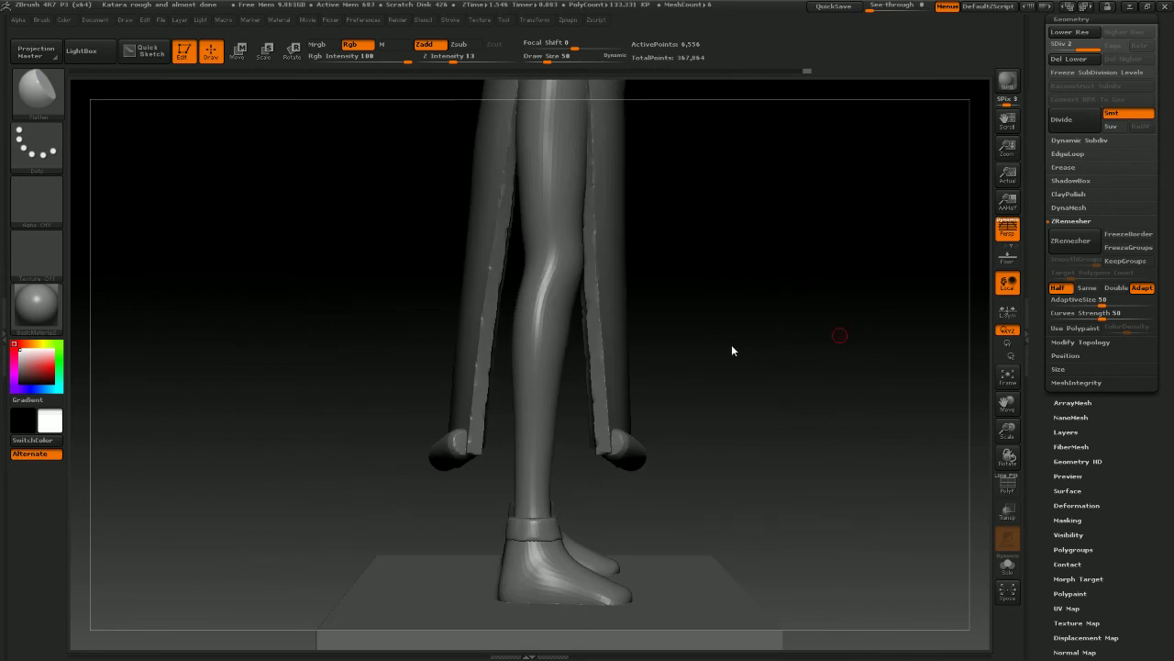
Select the skirt subtool below the waistband
left_click_drag(729, 322, 765, 467)
mouse_move(564, 283)
left_mouse_down()
mouse_move(514, 270)
mouse_move(522, 266)
left_mouse_up()
left_click(518, 265, "alt")
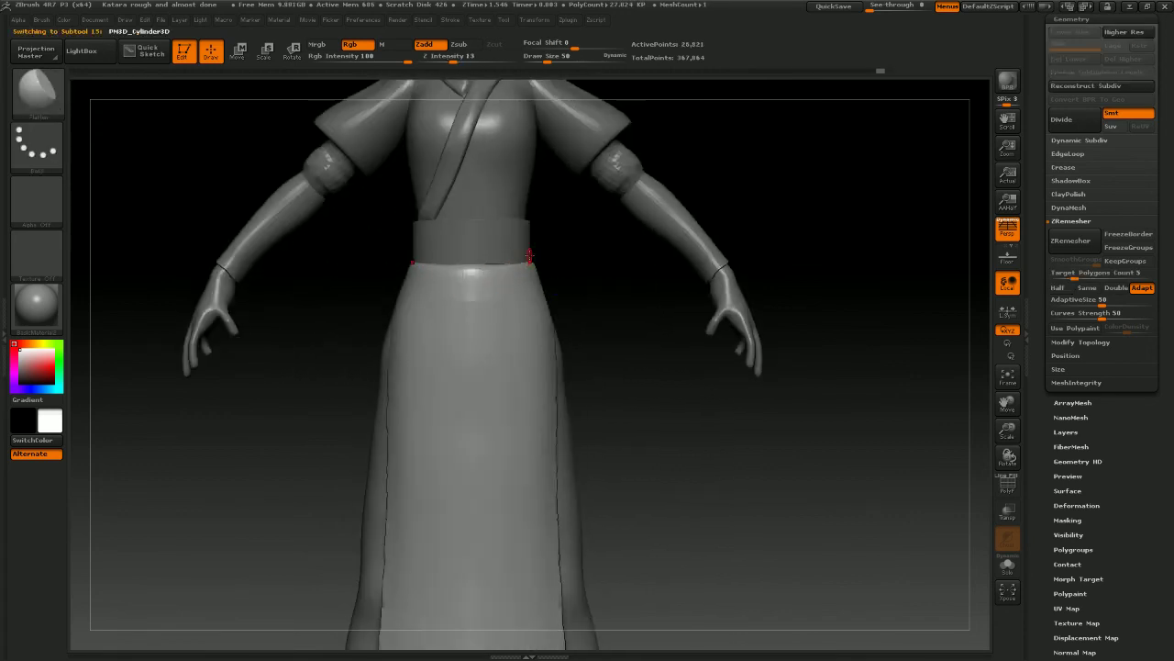
Try to subdivide the skirt mesh and smooth its front at draw size 232
left_click(1053, 119)
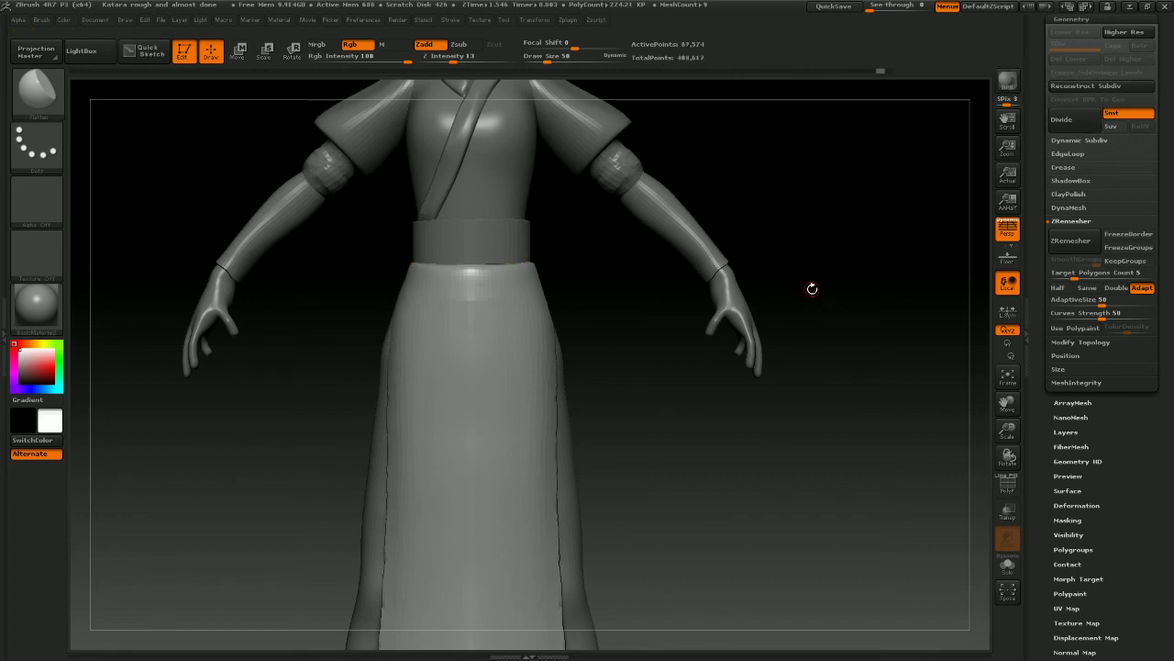
mouse_move(813, 284)
left_mouse_down("alt")
mouse_move(779, 163)
mouse_move(731, 283)
mouse_move(597, 339)
mouse_move(591, 302)
left_mouse_up("alt")
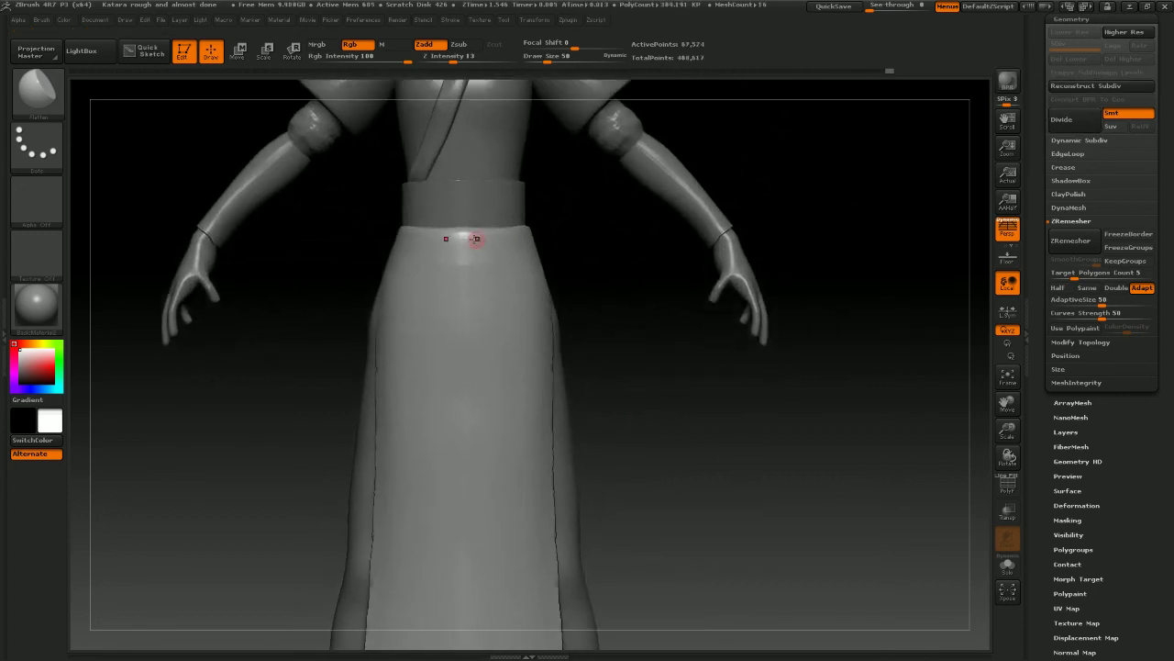
key("space")
left_click_drag(477, 240, 502, 244)
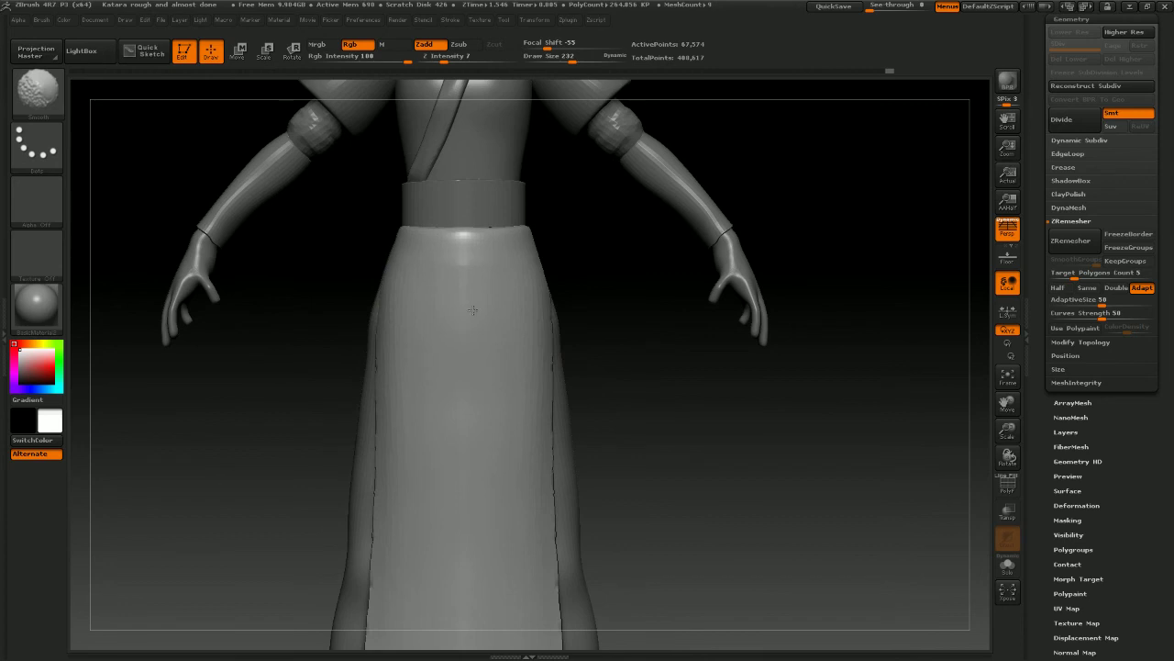
mouse_move(639, 262)
left_mouse_down()
mouse_move(582, 294)
mouse_move(555, 290)
left_mouse_up()
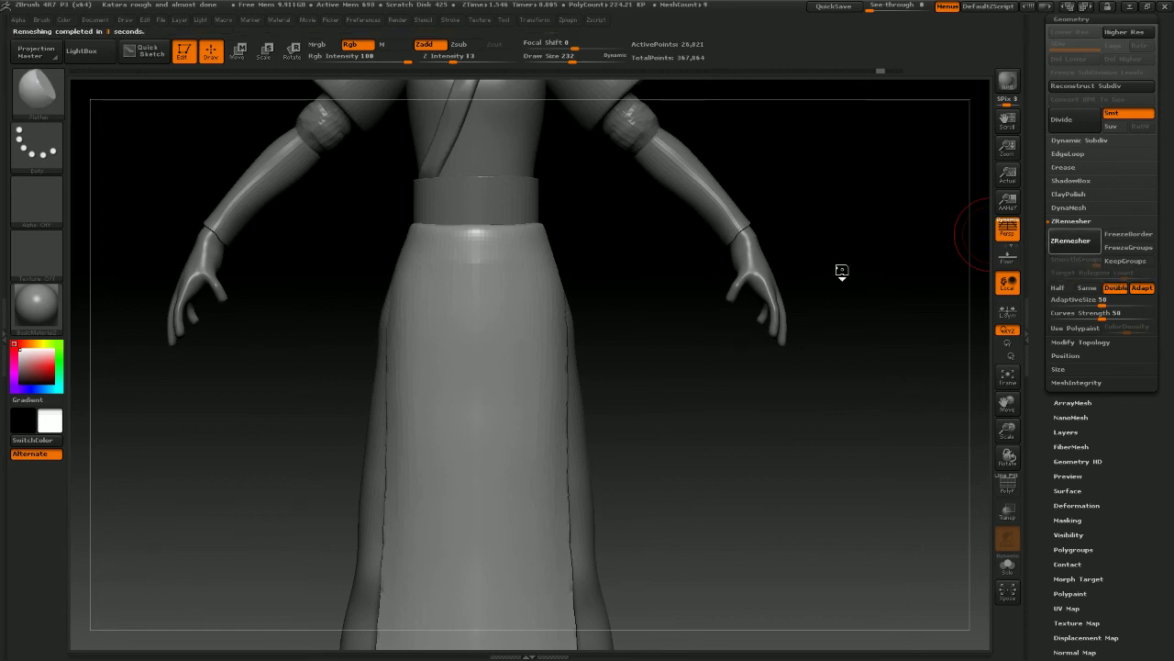
Undo the last skirt edit after comparing the mesh with its redone version
mouse_move(841, 272)
left_mouse_down()
mouse_move(700, 294)
mouse_move(680, 271)
mouse_move(702, 314)
left_mouse_up()
key("ctrl+z")
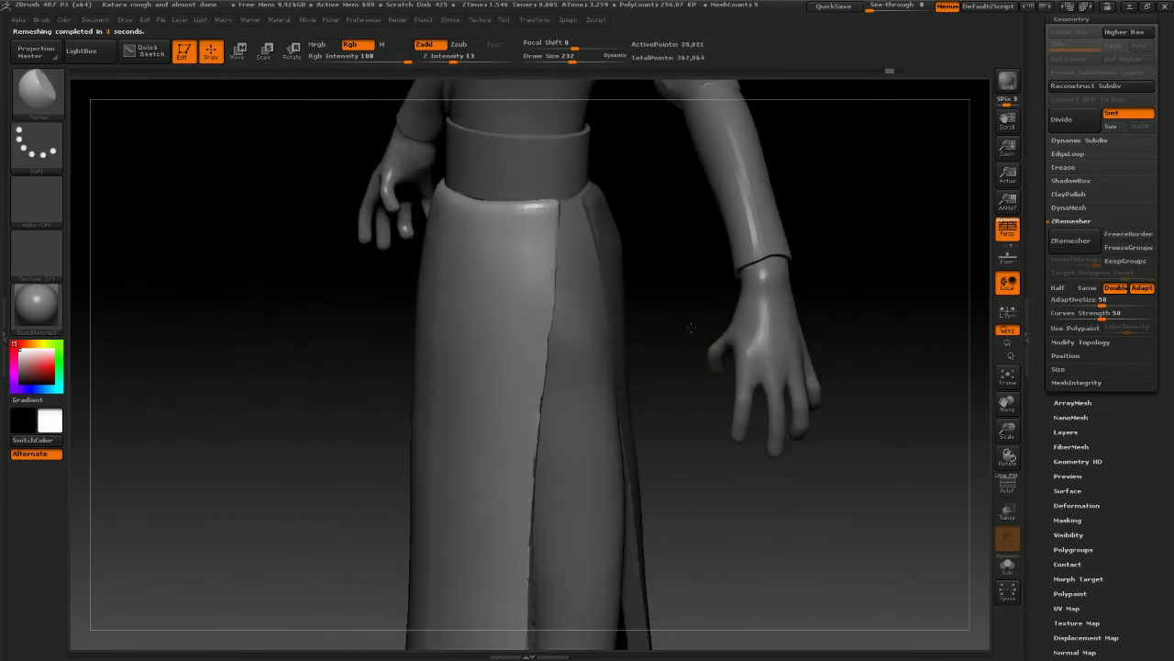
key("ctrl+shift+z")
key("ctrl+z")
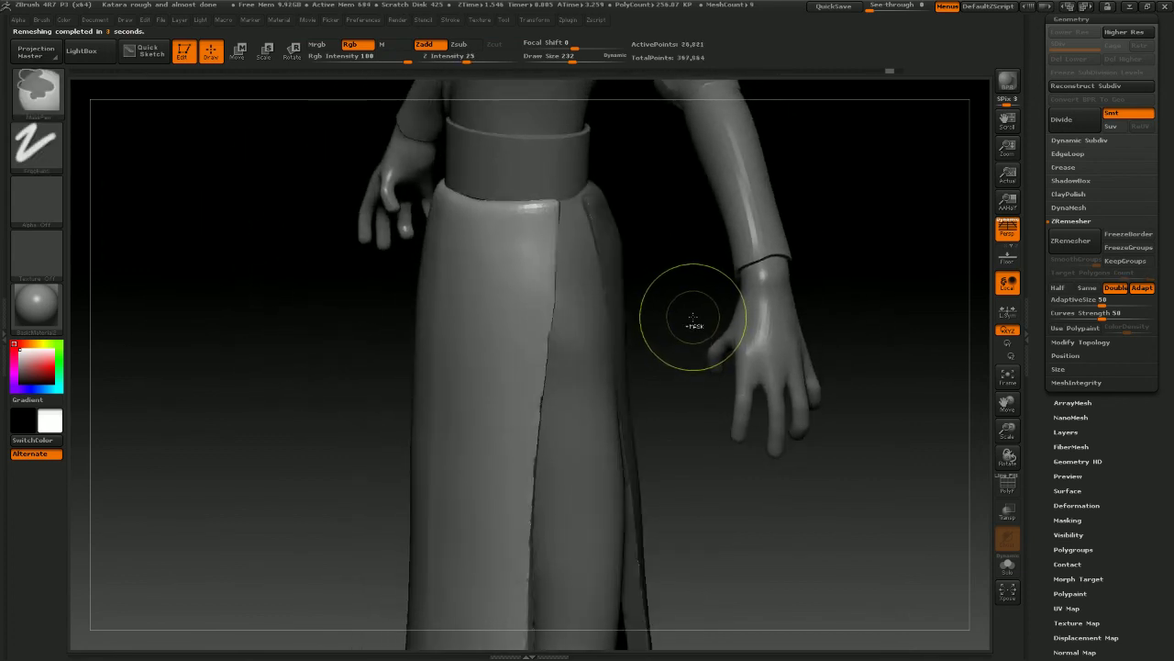
mouse_move(689, 321)
left_mouse_down()
mouse_move(665, 298)
mouse_move(805, 304)
mouse_move(830, 316)
mouse_move(708, 275)
mouse_move(687, 299)
mouse_move(922, 236)
left_mouse_up()
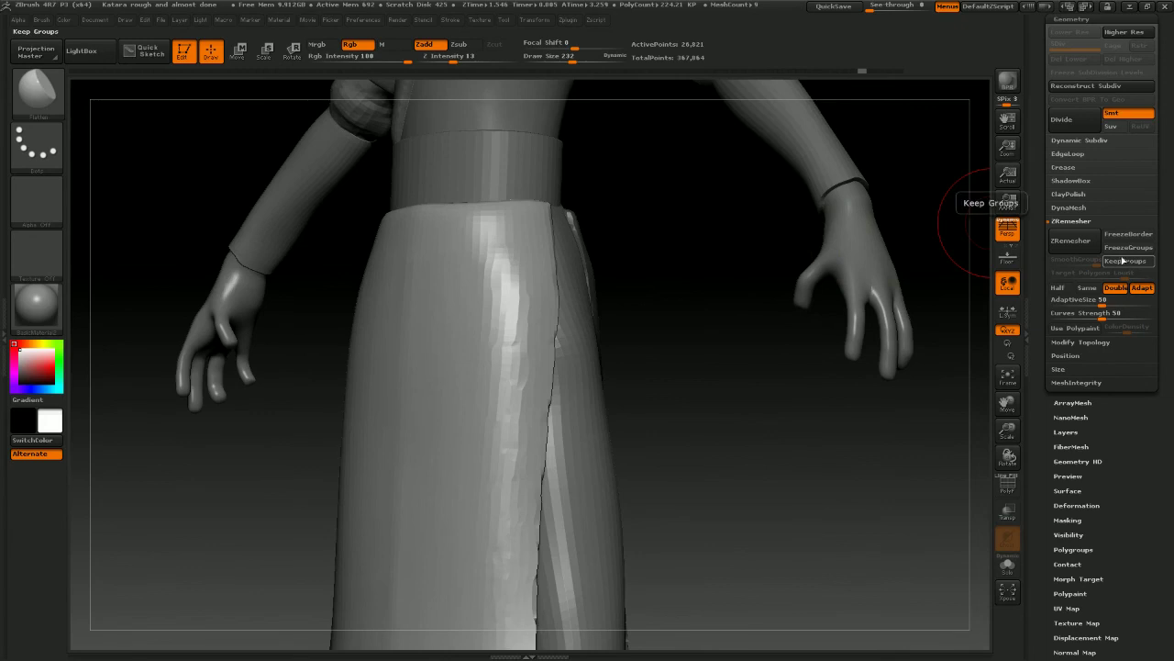
Remesh the skirt with ZRemesher at double the polygon count with Adapt turned off, checking its topology in polyframe view
mouse_move(724, 281)
left_mouse_down()
mouse_move(972, 415)
mouse_move(817, 367)
mouse_move(834, 432)
mouse_move(826, 377)
mouse_move(867, 381)
mouse_move(834, 441)
left_mouse_up()
left_click(1008, 485)
left_click_drag(799, 416, 802, 362)
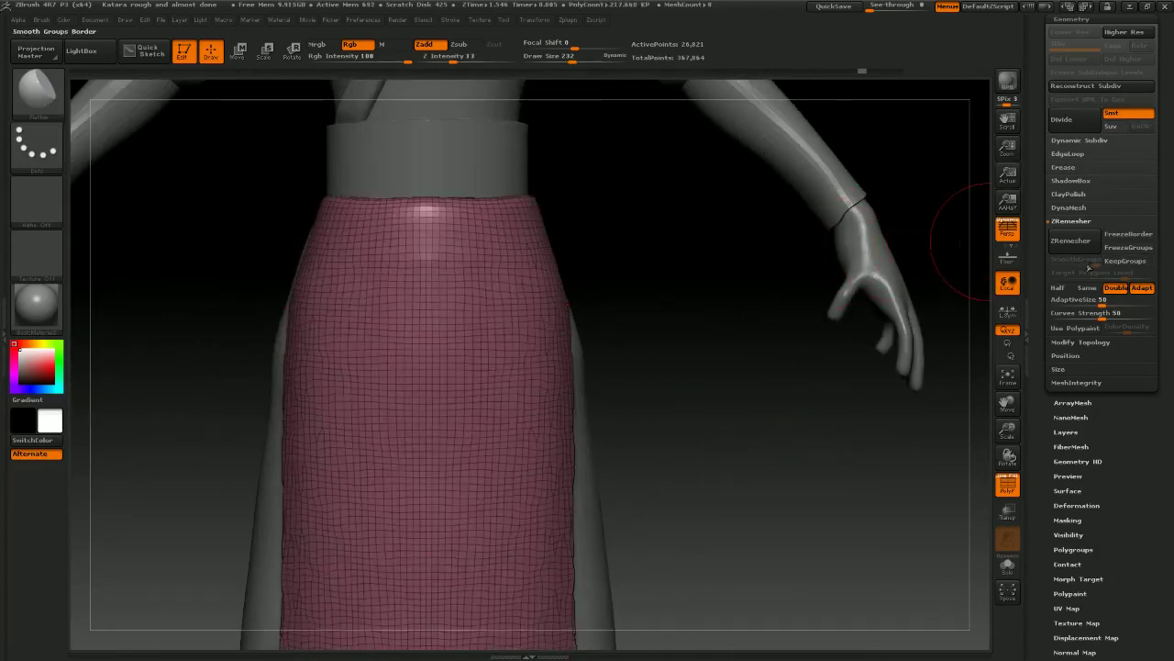
left_click(1138, 290)
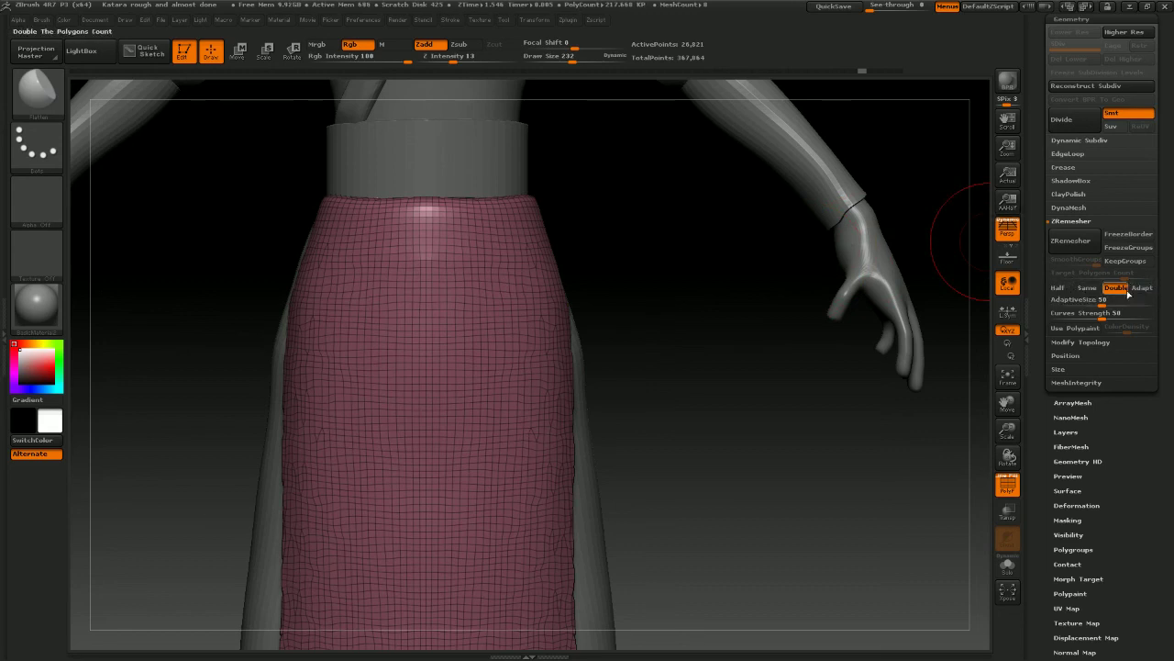
left_click(1072, 246)
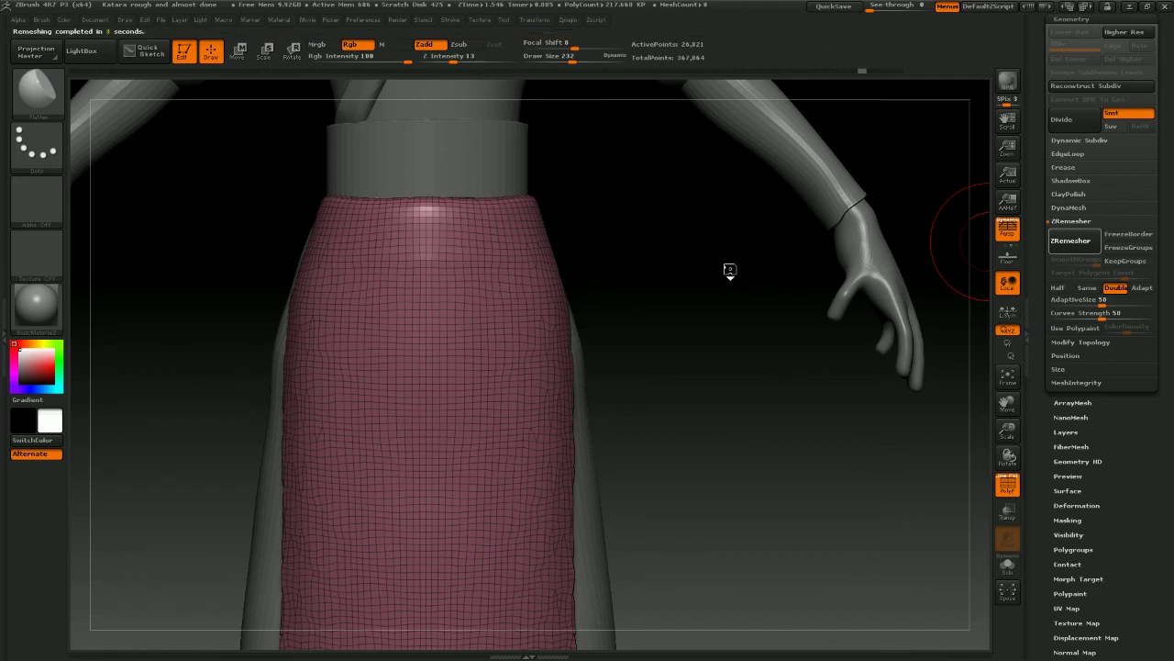
mouse_move(731, 265)
left_mouse_down()
mouse_move(693, 283)
mouse_move(698, 267)
mouse_move(750, 310)
mouse_move(779, 254)
mouse_move(844, 268)
mouse_move(849, 199)
mouse_move(830, 296)
mouse_move(888, 348)
left_mouse_up()
left_click(1007, 484)
Smooth the jagged edges of the skirt's side slits from hip to hem with a smaller brush
mouse_move(844, 394)
left_mouse_down()
mouse_move(734, 486)
mouse_move(643, 284)
mouse_move(607, 282)
mouse_move(608, 254)
mouse_move(486, 313)
left_mouse_up()
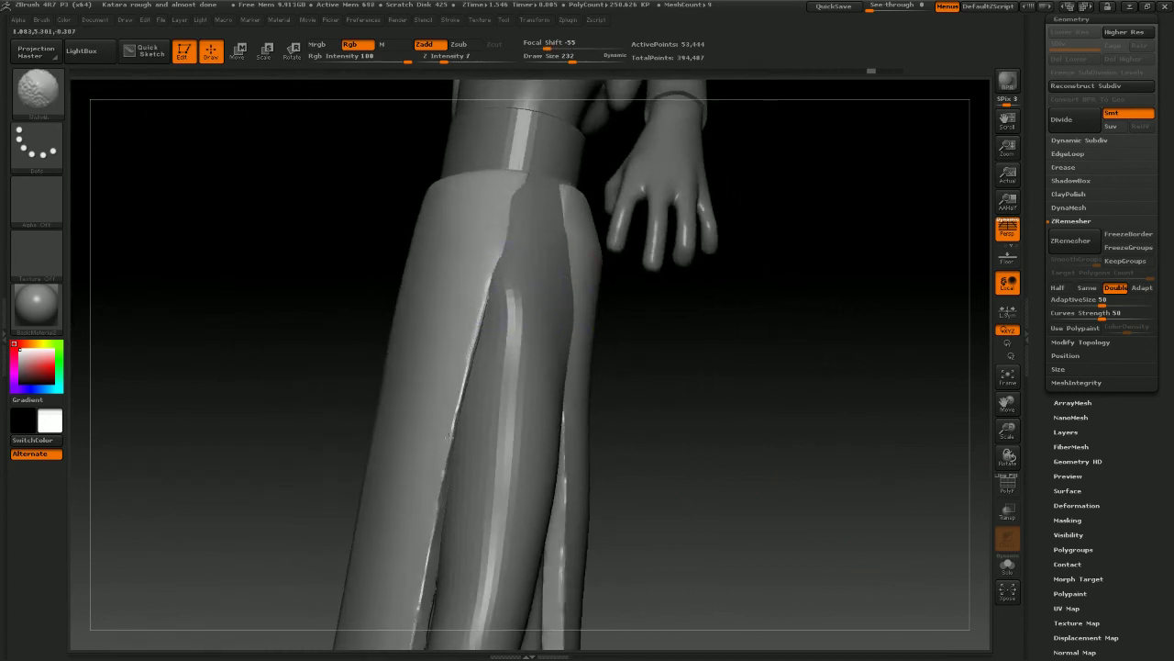
key("space")
left_click_drag(479, 389, 476, 397)
key("space")
key("shift")
mouse_move(651, 469)
left_mouse_down("alt")
mouse_move(650, 427)
mouse_move(676, 480)
mouse_move(616, 338)
left_mouse_up("alt")
key("shift")
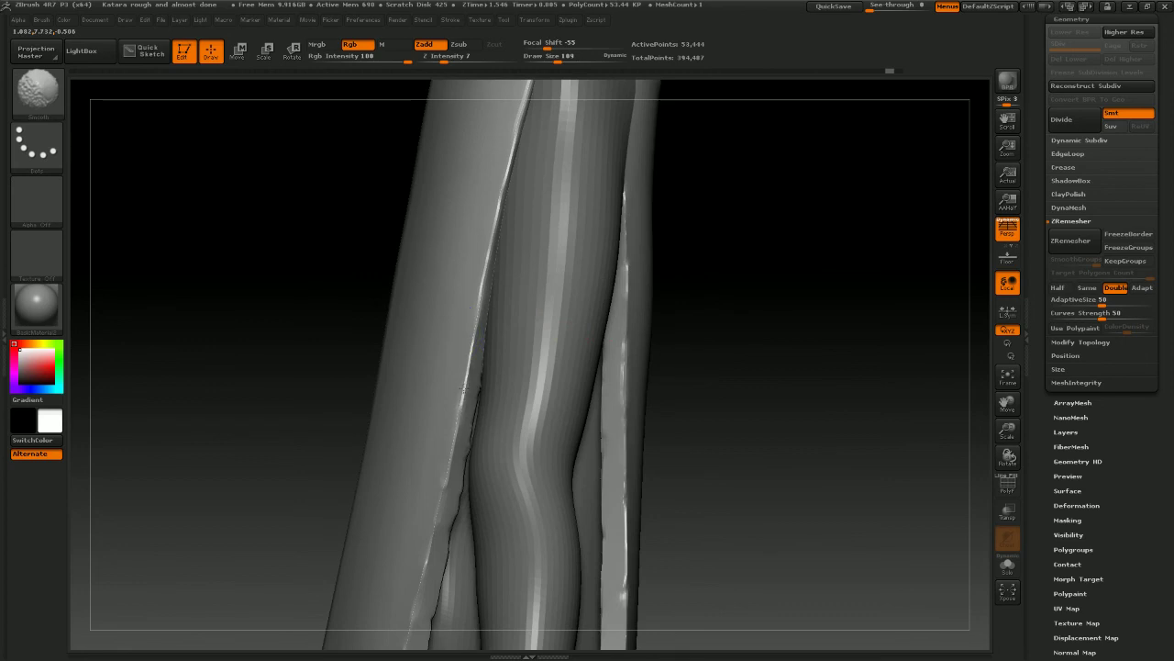
left_click_drag(731, 432, 740, 330, "alt")
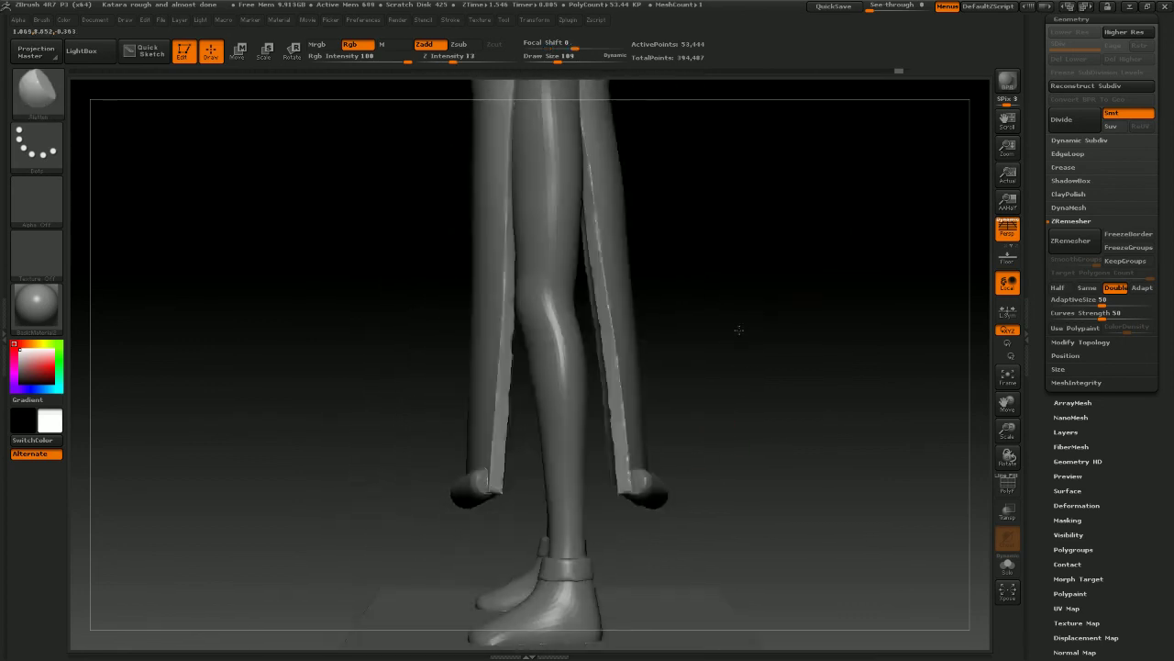
key("shift")
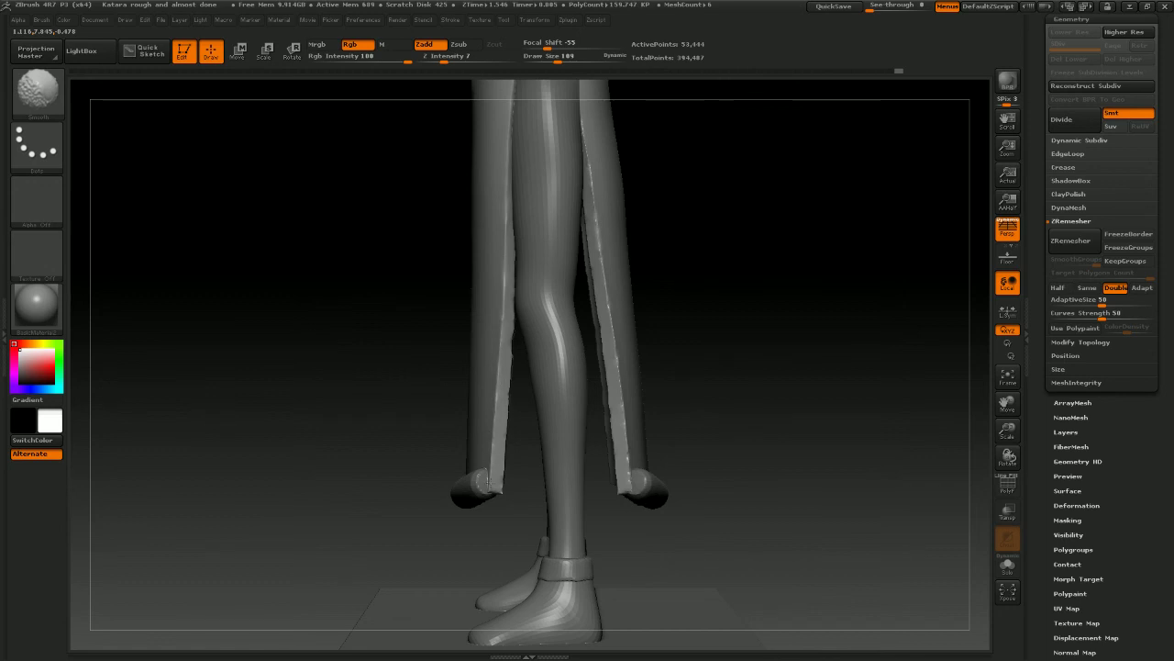
left_click_drag(794, 472, 839, 428)
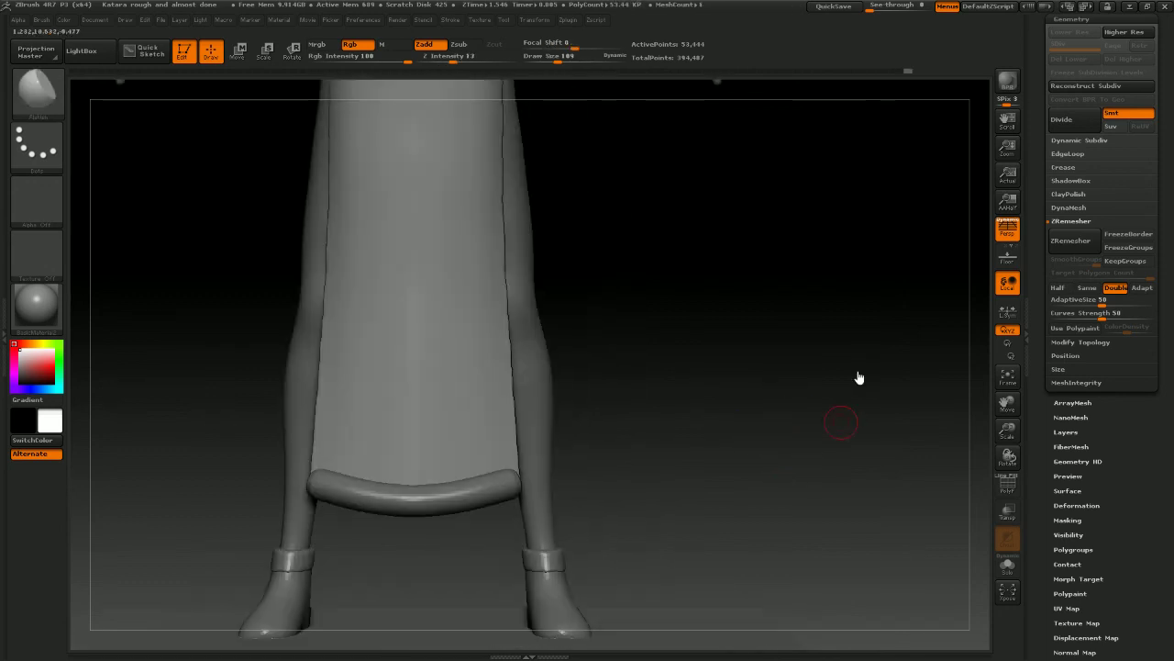
Select the shirt torso subtool and invert its mask so the torso can be sculpted
mouse_move(727, 270)
left_mouse_down("alt")
mouse_move(768, 229)
mouse_move(642, 244)
mouse_move(506, 306)
left_mouse_up("alt")
left_click(470, 365, "alt")
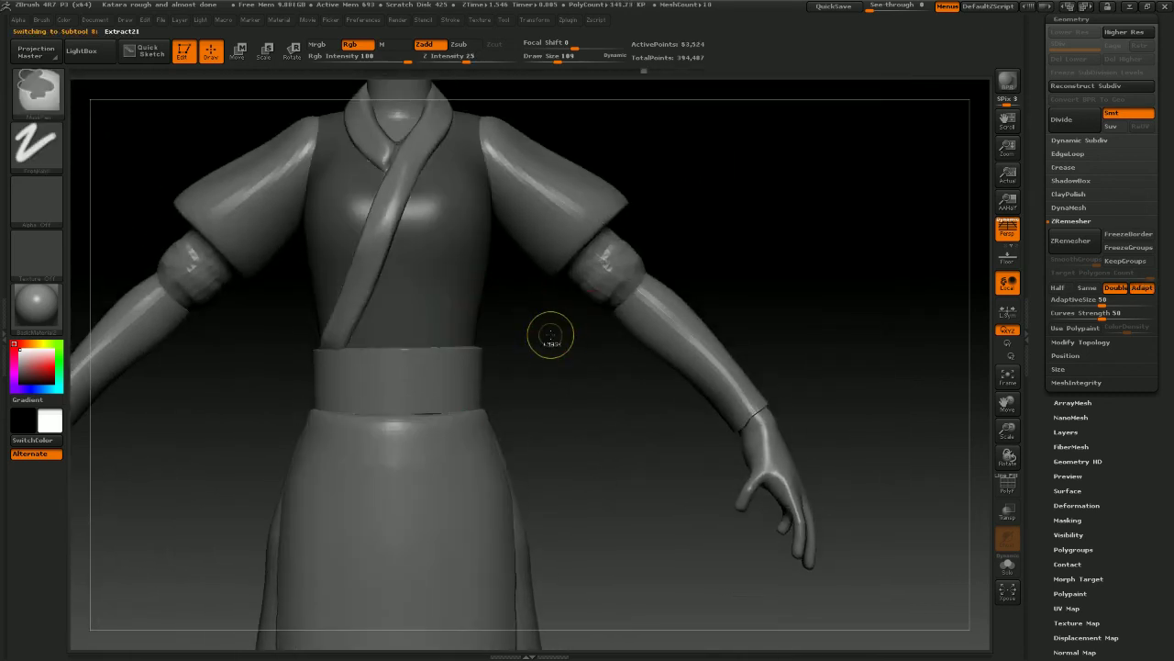
left_click(550, 340, "ctrl")
Switch to the ClayBuildup brush at draw size 101 and turn on transparency for the surrounding subtools
key("b")
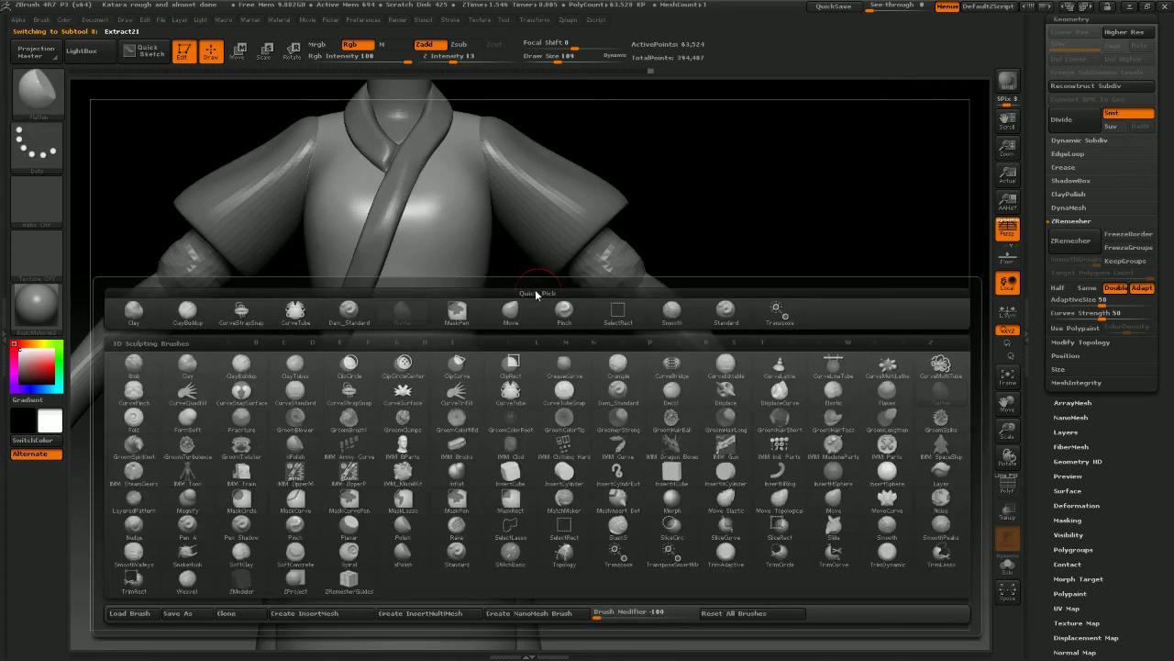
key("c")
key("b")
key("space")
left_click_drag(516, 294, 512, 294)
left_click_drag(519, 328, 543, 332)
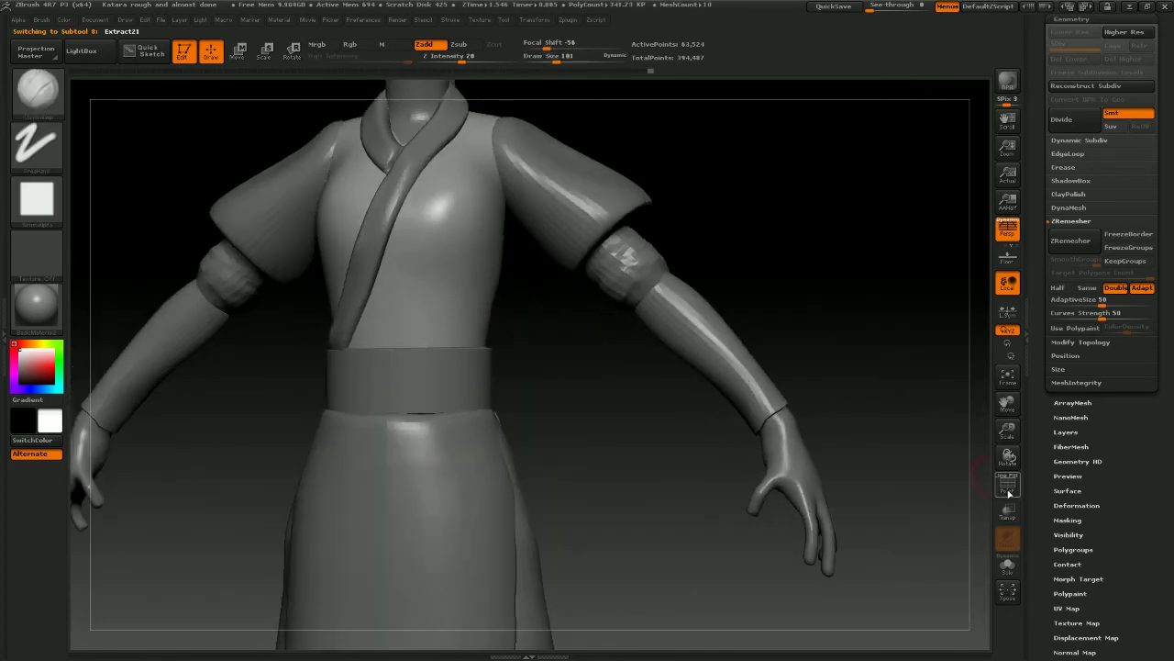
left_click(1008, 514)
left_click_drag(600, 388, 615, 389)
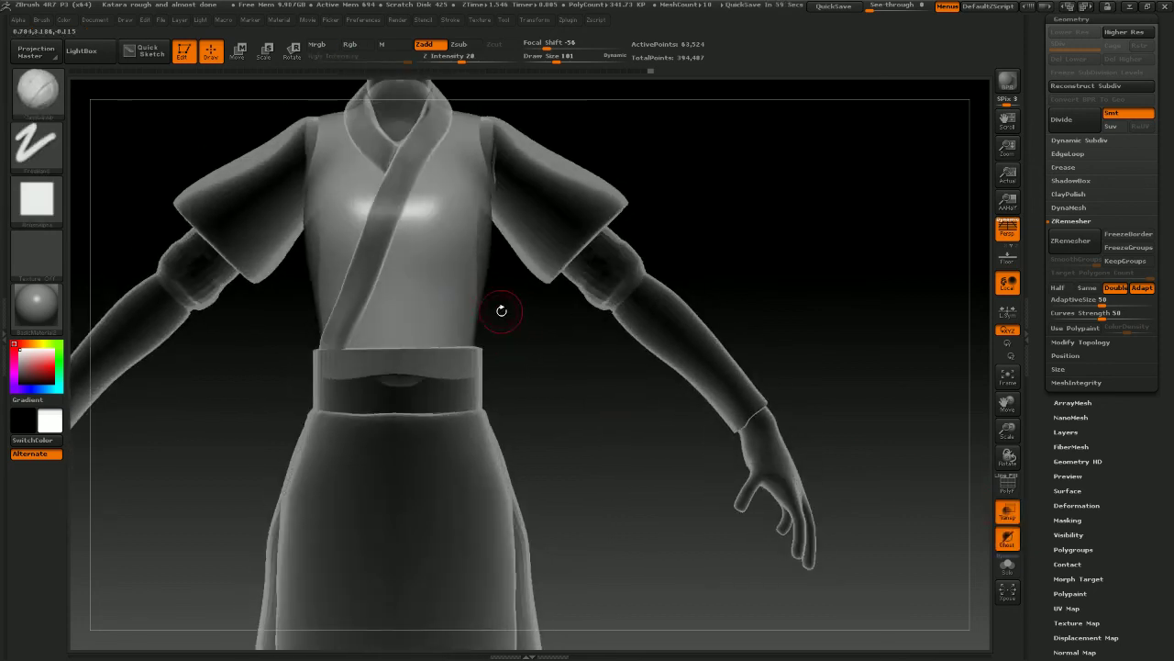
Build up diagonal cloth folds on both sides of the shirt just above the waistband
mouse_move(499, 309)
left_mouse_down()
mouse_move(383, 340)
mouse_move(422, 325)
mouse_move(550, 330)
left_mouse_up()
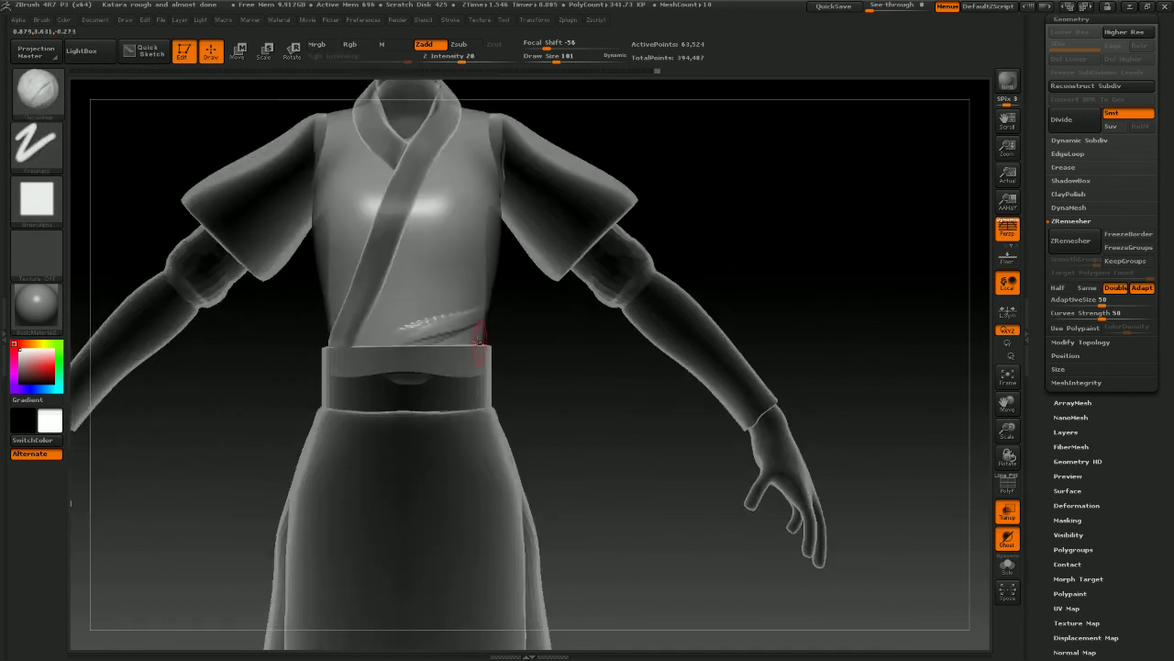
left_click_drag(548, 343, 472, 337)
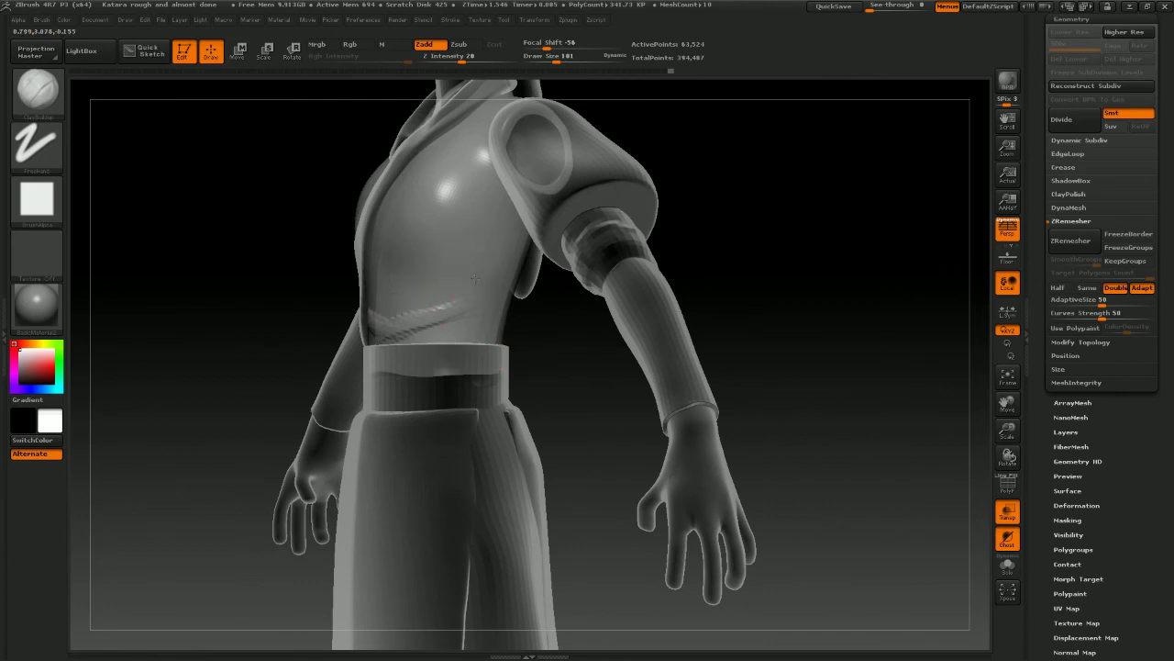
left_click_drag(522, 323, 482, 309, "shift")
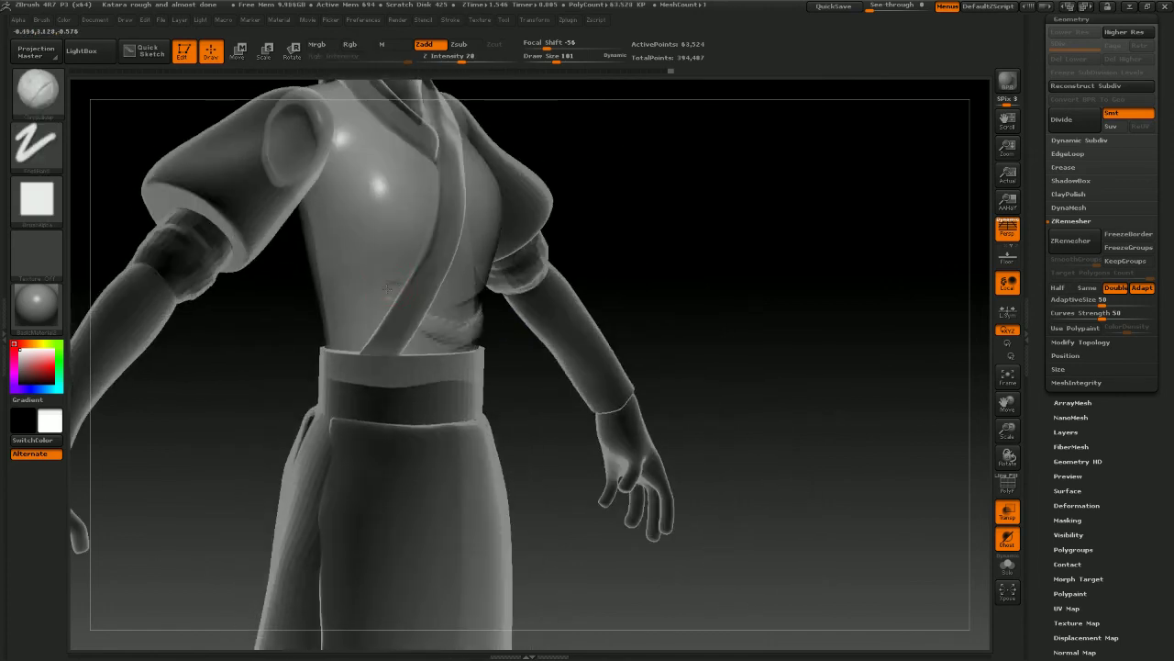
left_click_drag(391, 294, 347, 282)
mouse_move(531, 348)
left_mouse_down()
mouse_move(542, 341)
mouse_move(359, 325)
left_mouse_up()
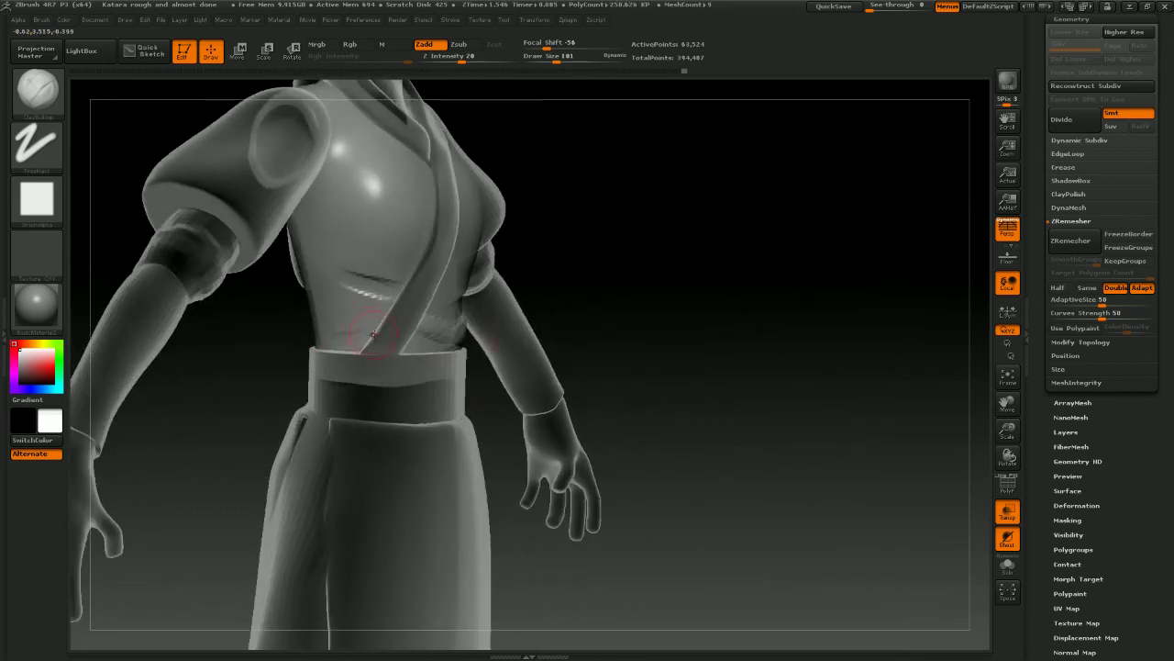
Extend the waist folds across the front of the shirt and lightly smooth the strokes
left_click_drag(550, 341, 591, 346)
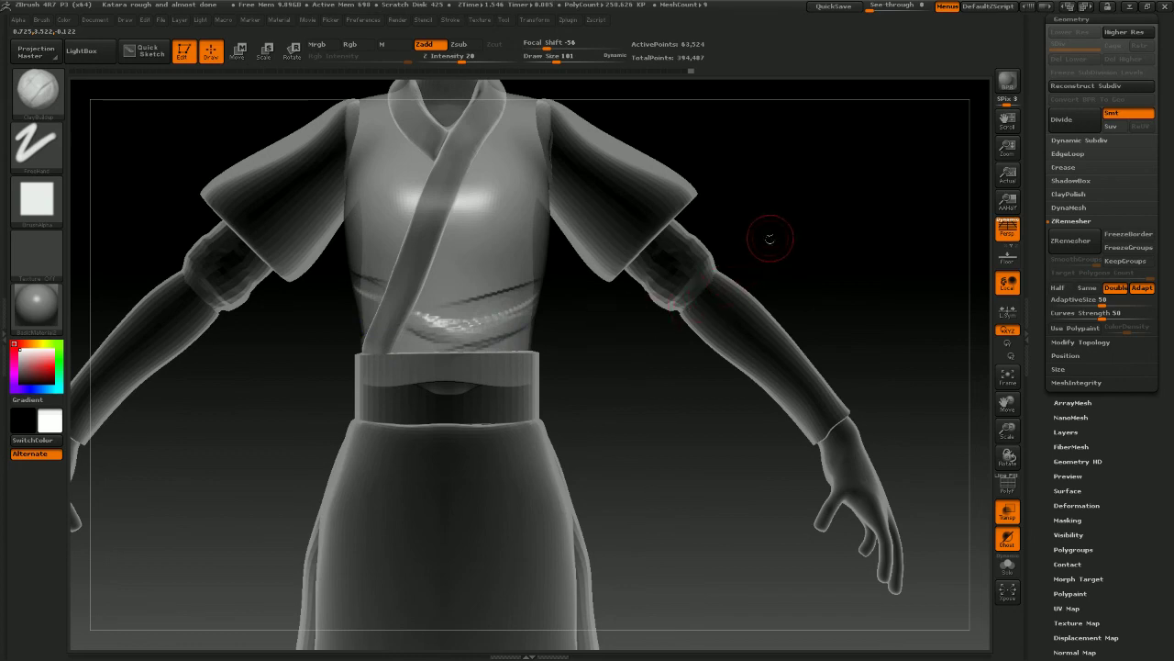
left_click_drag(774, 236, 599, 343)
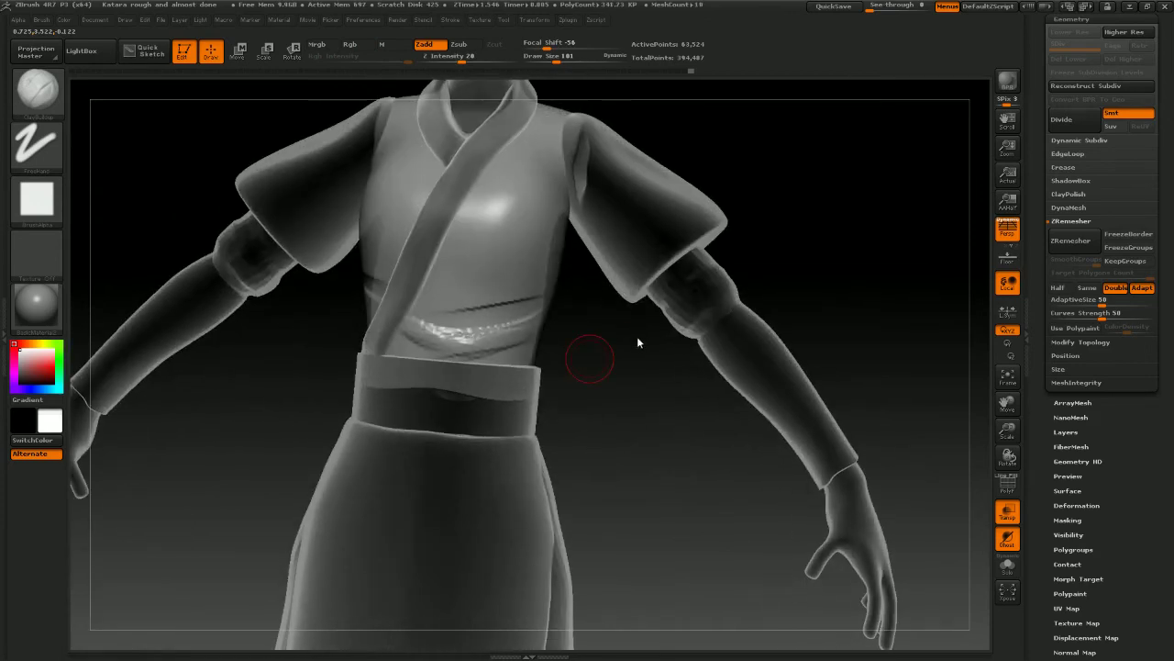
mouse_move(515, 362)
left_mouse_down()
mouse_move(548, 332)
mouse_move(519, 319)
mouse_move(415, 349)
left_mouse_up()
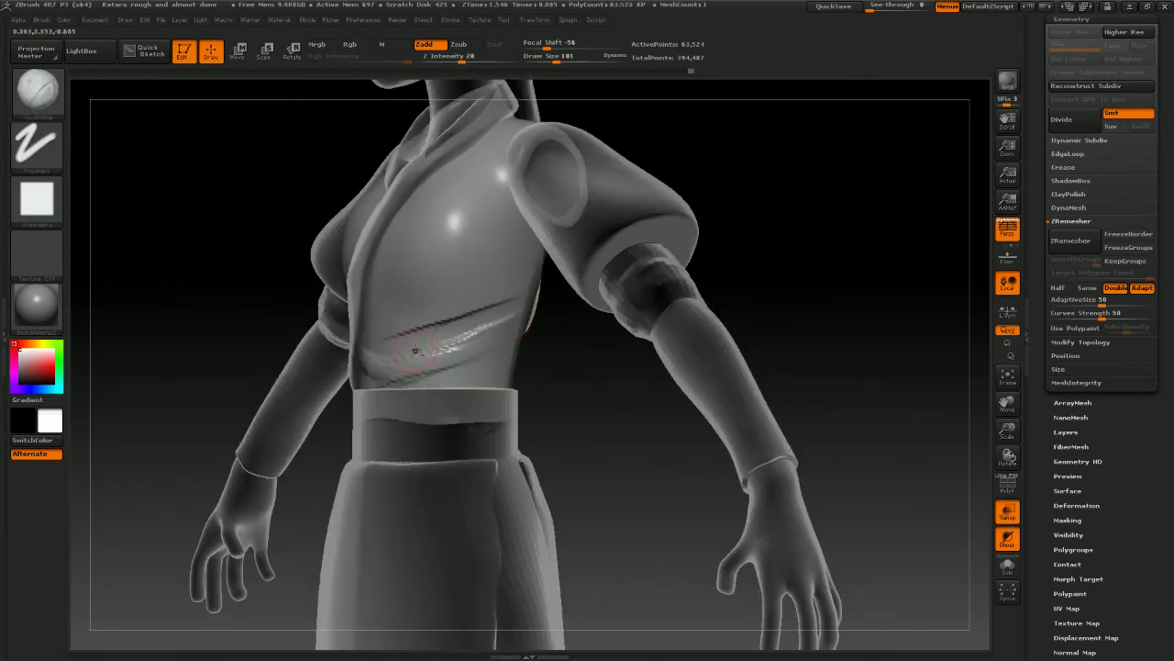
key("shift")
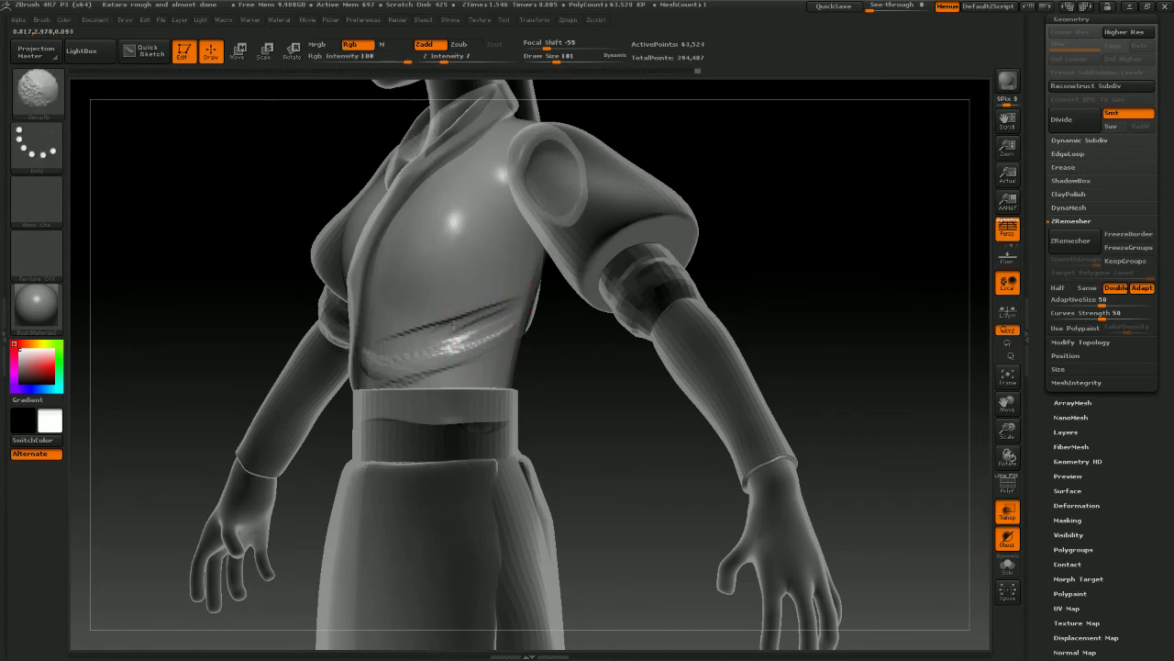
left_click_drag(556, 369, 591, 356)
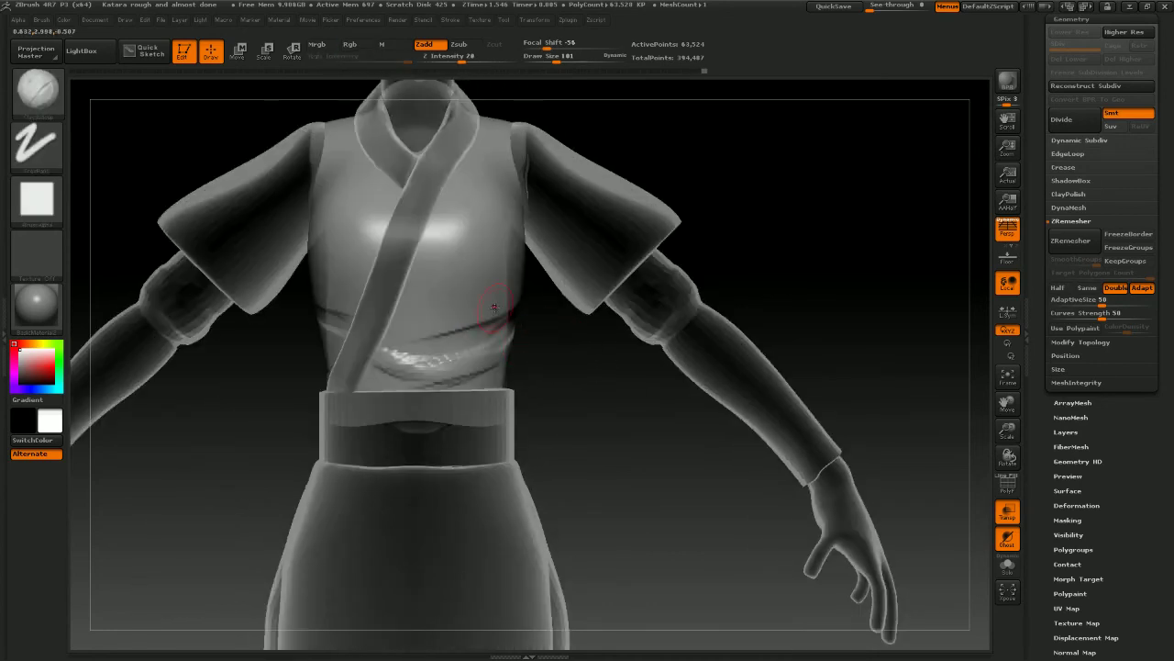
Soften the waist folds on the front and sides of the shirt with the Flatten and Smooth brushes
key("b")
key("f")
key("a")
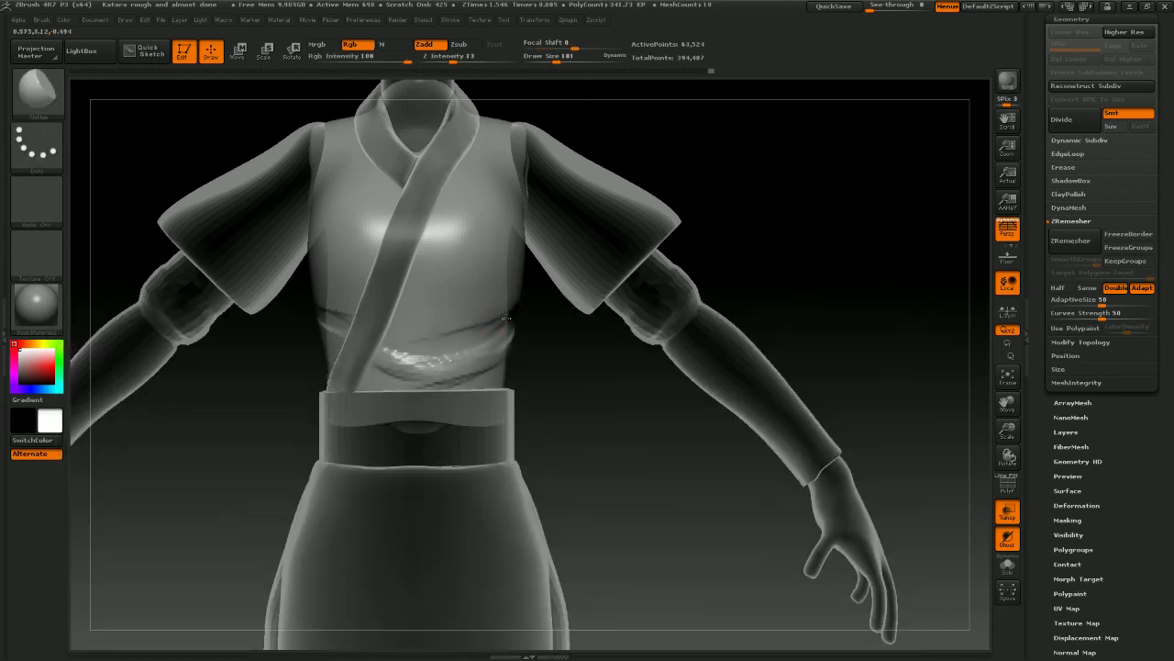
left_click_drag(542, 355, 746, 380)
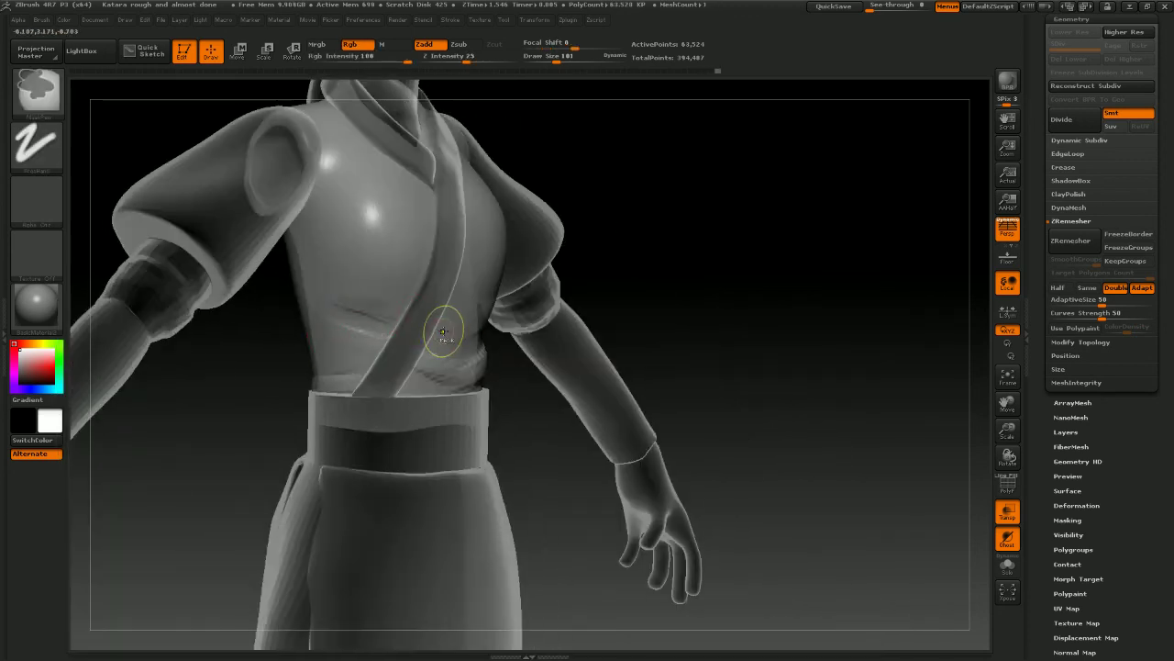
left_click_drag(450, 336, 385, 323, "shift")
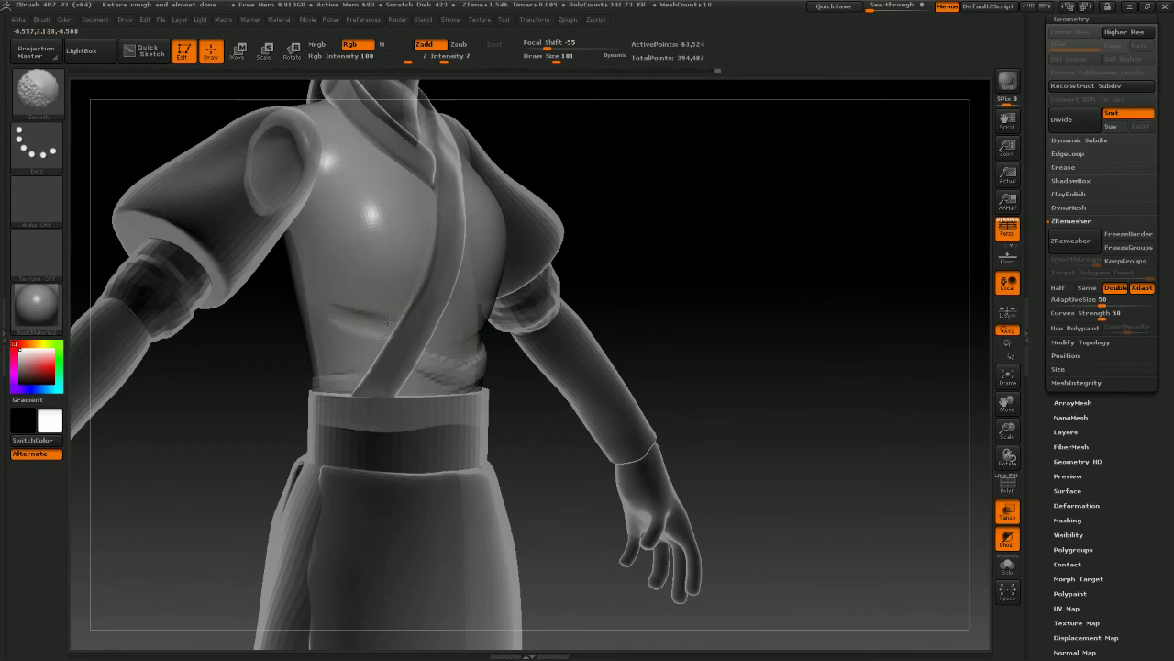
left_click_drag(545, 401, 413, 392)
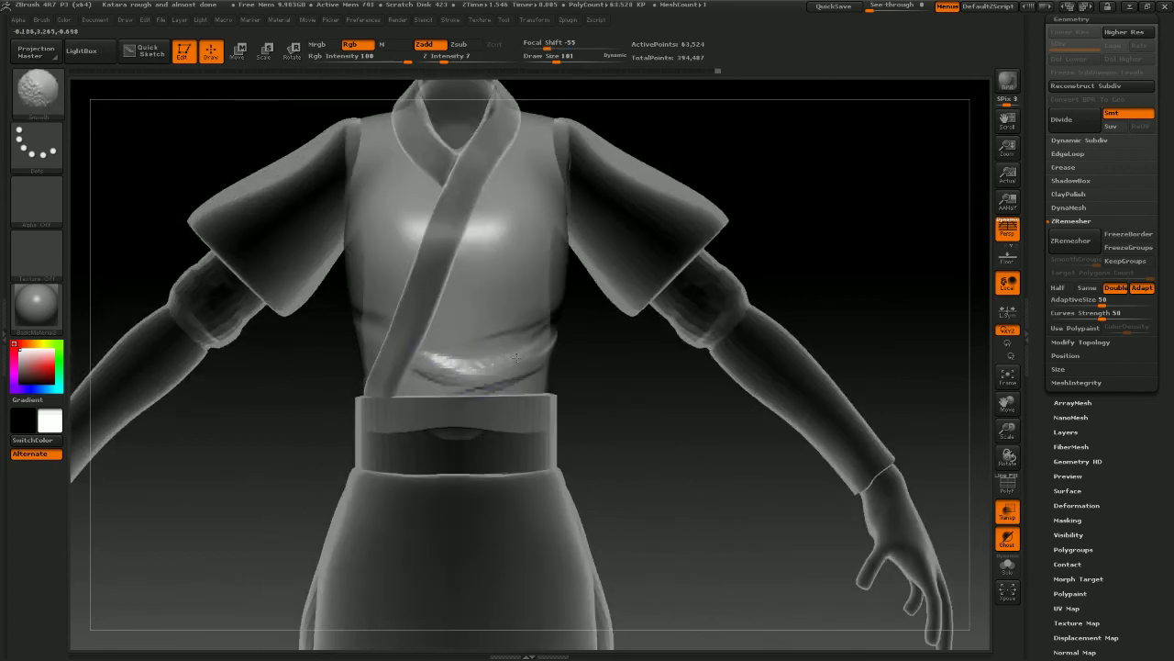
left_click_drag(613, 395, 514, 400)
left_click_drag(652, 409, 557, 318, "shift")
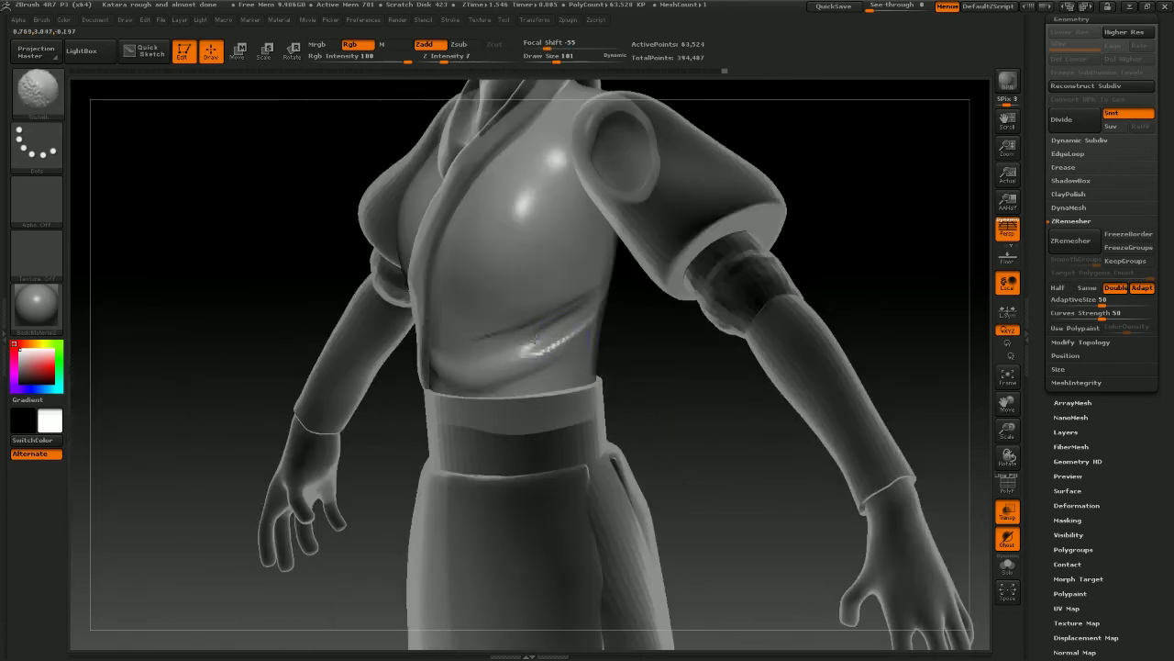
Turn off transparency and build up and smooth more ClayBuildup folds at the side of the shirt above the waistband
left_click_drag(616, 358, 637, 267)
left_click(1008, 511)
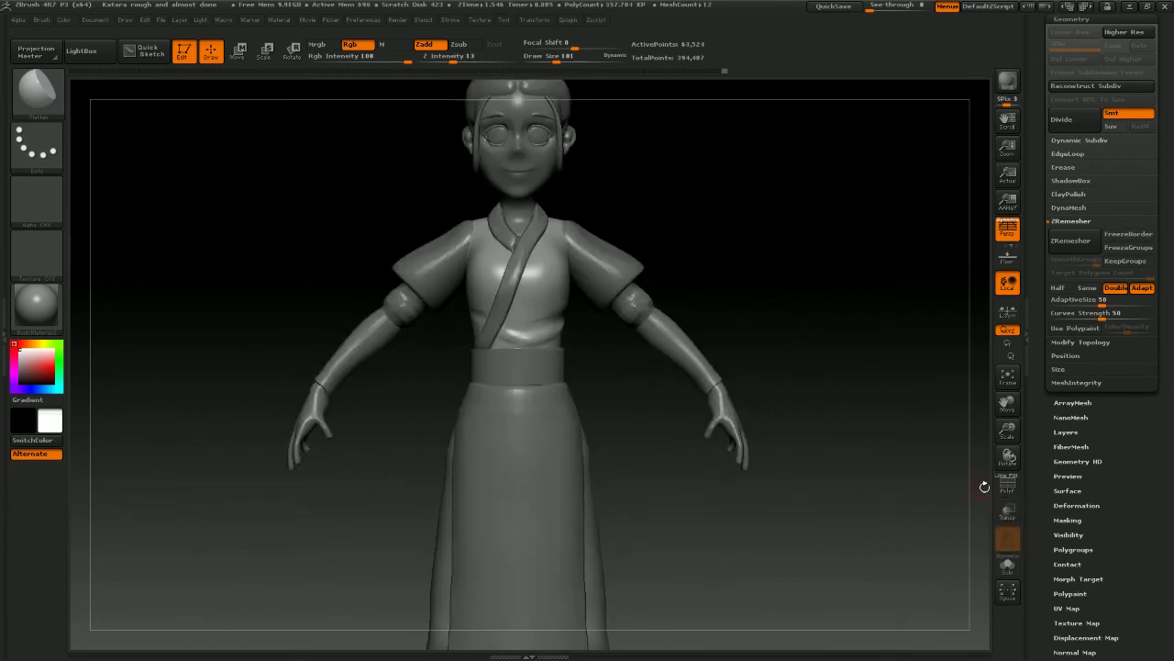
mouse_move(829, 387)
left_mouse_down()
mouse_move(789, 386)
mouse_move(799, 267)
mouse_move(846, 379)
mouse_move(548, 370)
left_mouse_up()
key("b")
key("c")
key("b")
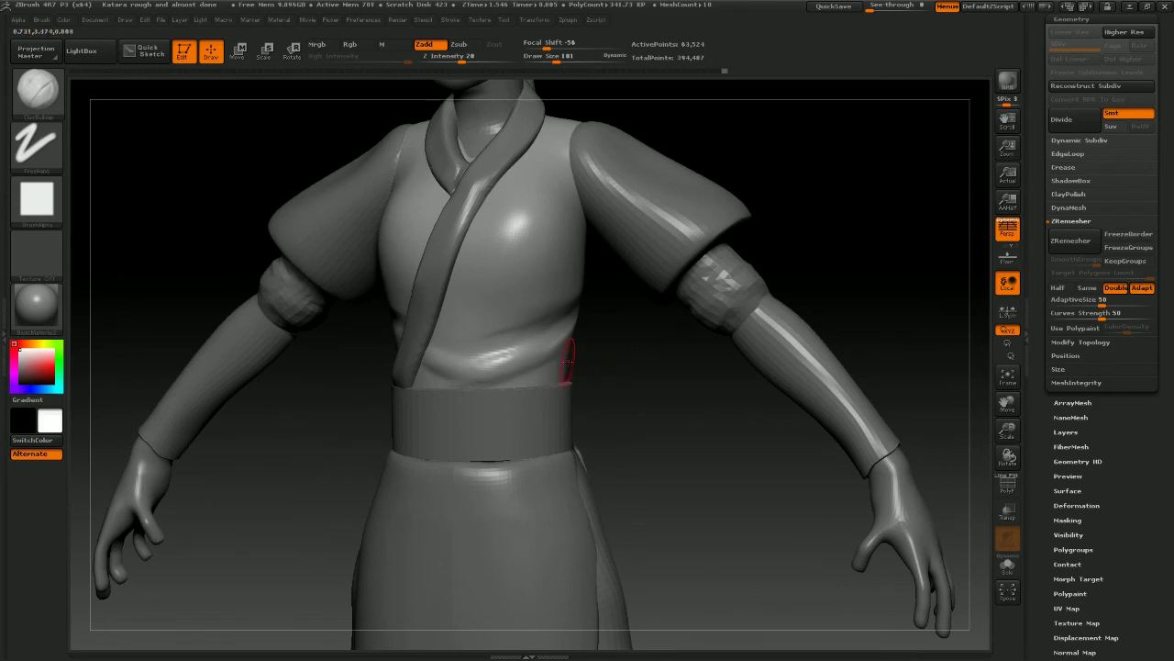
left_click_drag(562, 377, 497, 392)
key("shift")
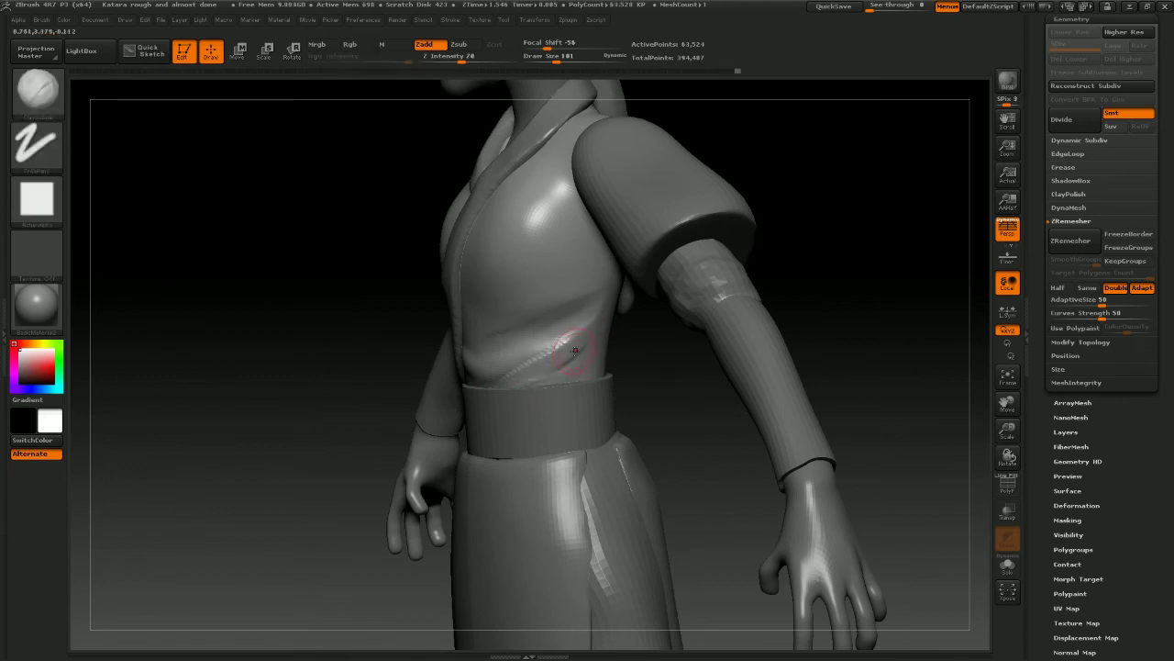
Continue the folds around the shirt's back waist and add smoothed creases at the armpit beside the sleeve
mouse_move(644, 370)
left_mouse_down()
mouse_move(703, 372)
mouse_move(488, 386)
mouse_move(532, 385)
mouse_move(501, 366)
mouse_move(341, 381)
mouse_move(483, 403)
mouse_move(587, 394)
mouse_move(374, 399)
left_mouse_up()
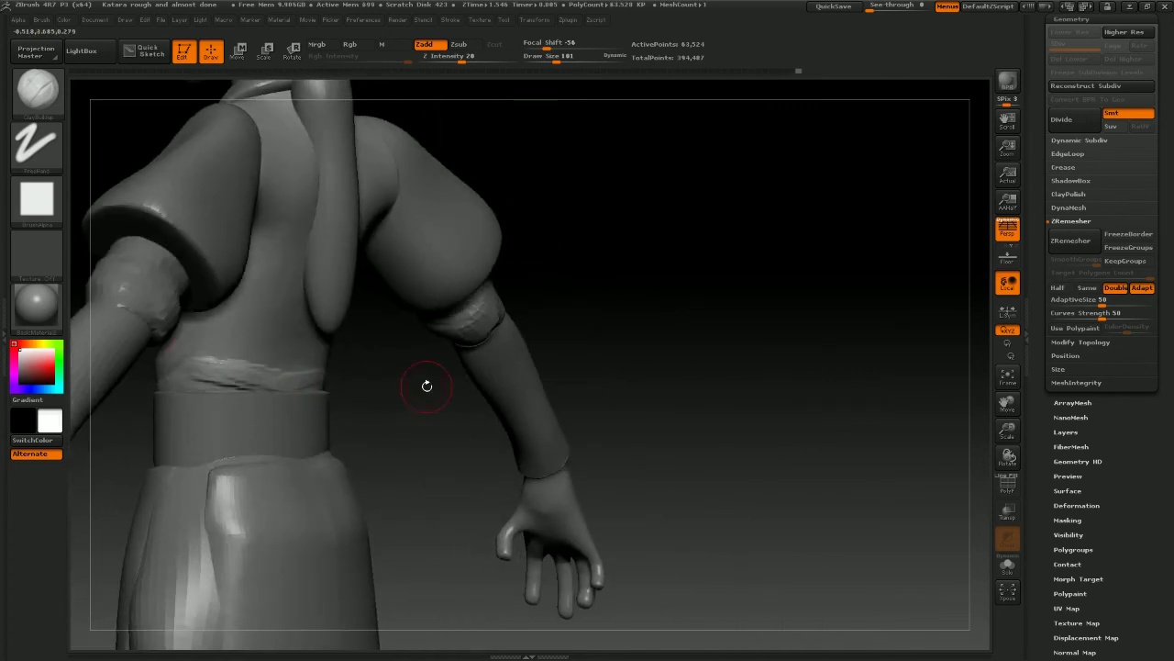
mouse_move(425, 385)
left_mouse_down()
mouse_move(588, 395)
mouse_move(495, 413)
mouse_move(542, 435)
mouse_move(550, 385)
mouse_move(537, 354)
mouse_move(488, 345)
mouse_move(495, 366)
mouse_move(525, 362)
mouse_move(538, 344)
mouse_move(593, 341)
left_mouse_up()
mouse_move(655, 312)
left_mouse_down()
mouse_move(649, 286)
mouse_move(664, 254)
mouse_move(682, 306)
mouse_move(652, 214)
mouse_move(784, 254)
mouse_move(668, 269)
mouse_move(729, 286)
mouse_move(689, 244)
mouse_move(624, 271)
mouse_move(671, 265)
mouse_move(657, 257)
left_mouse_up()
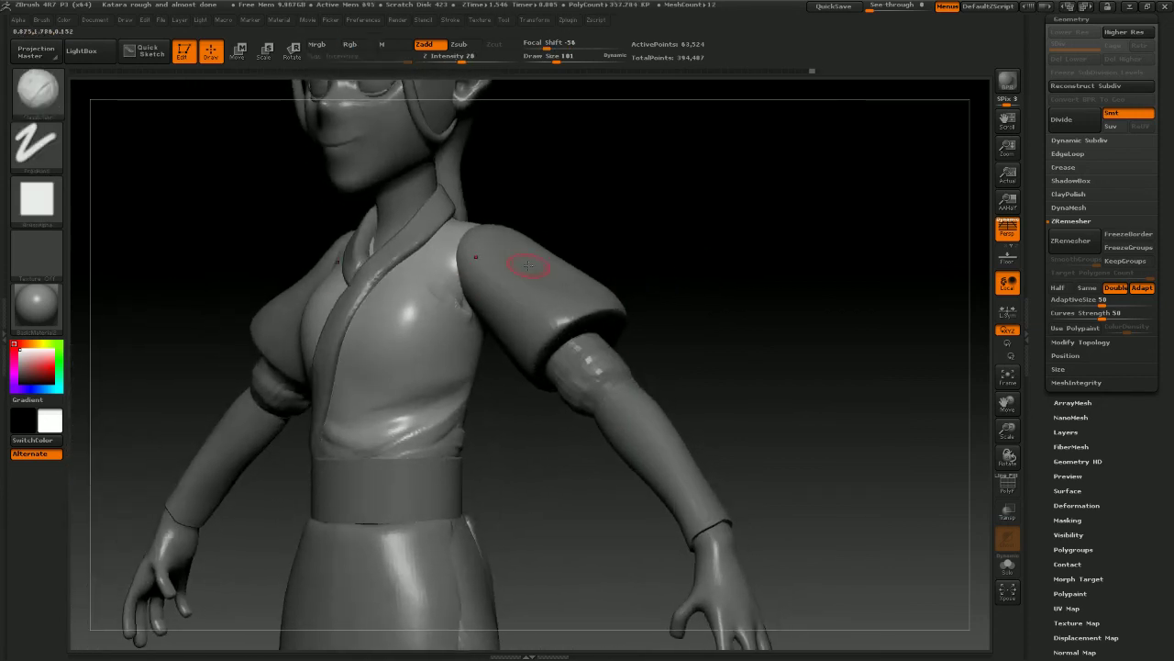
key("shift")
key("ctrl")
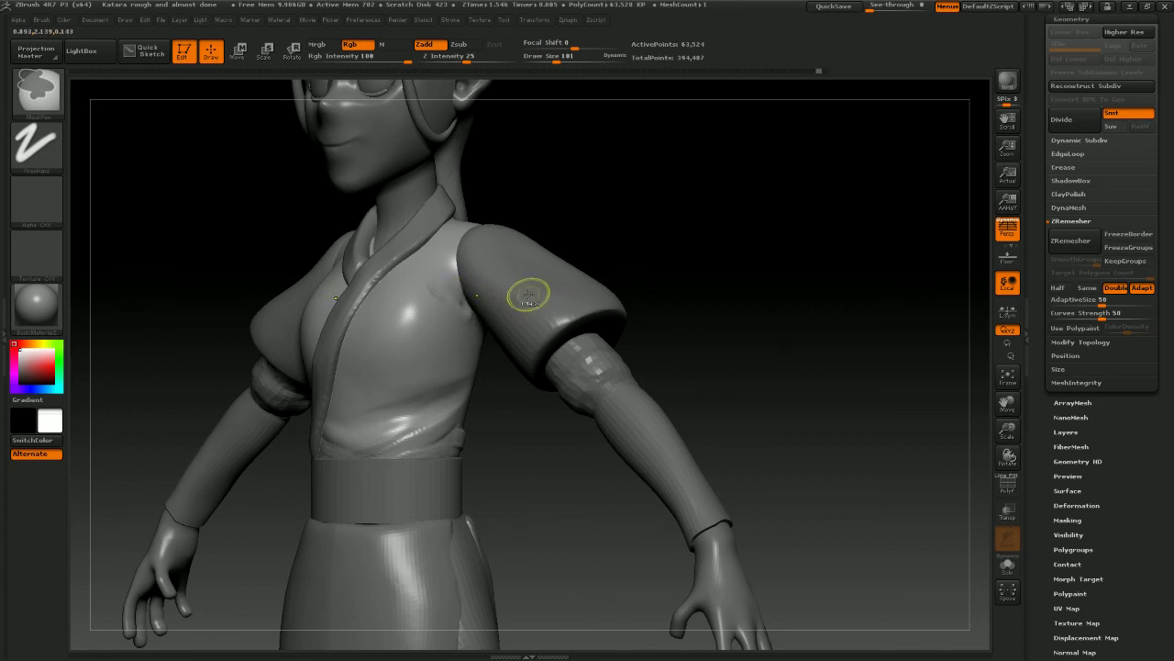
Select the sleeves and duplicate their subtool
key("ctrl+shift")
mouse_move(662, 276)
left_mouse_down()
mouse_move(700, 270)
mouse_move(560, 271)
left_mouse_up()
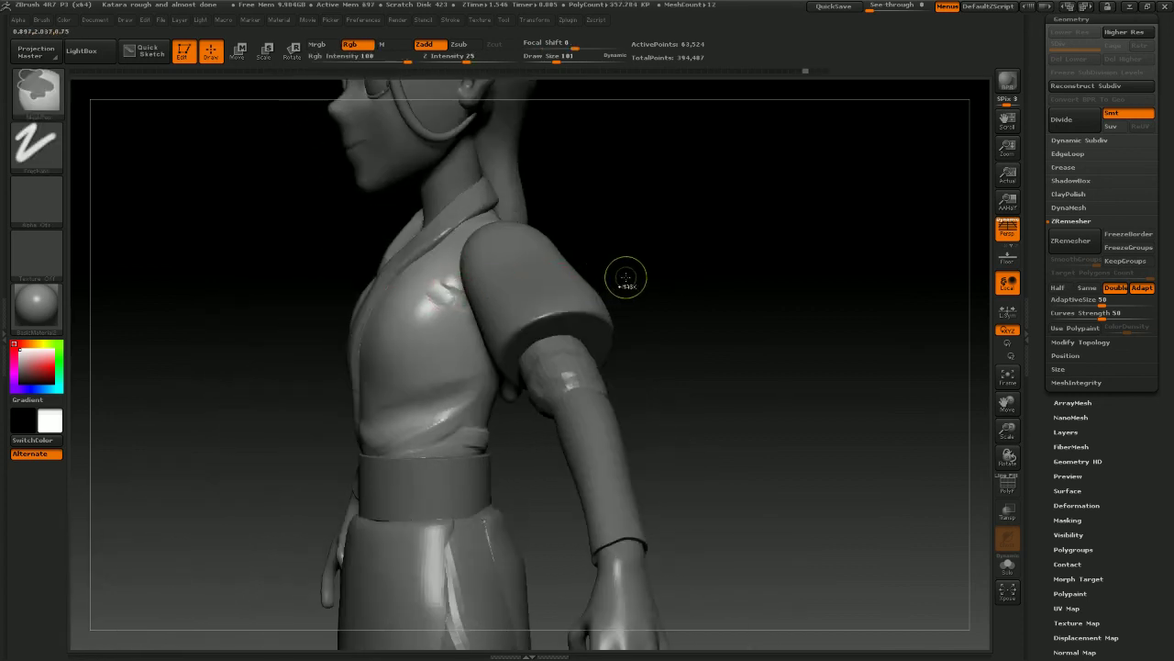
left_click_drag(642, 285, 460, 296)
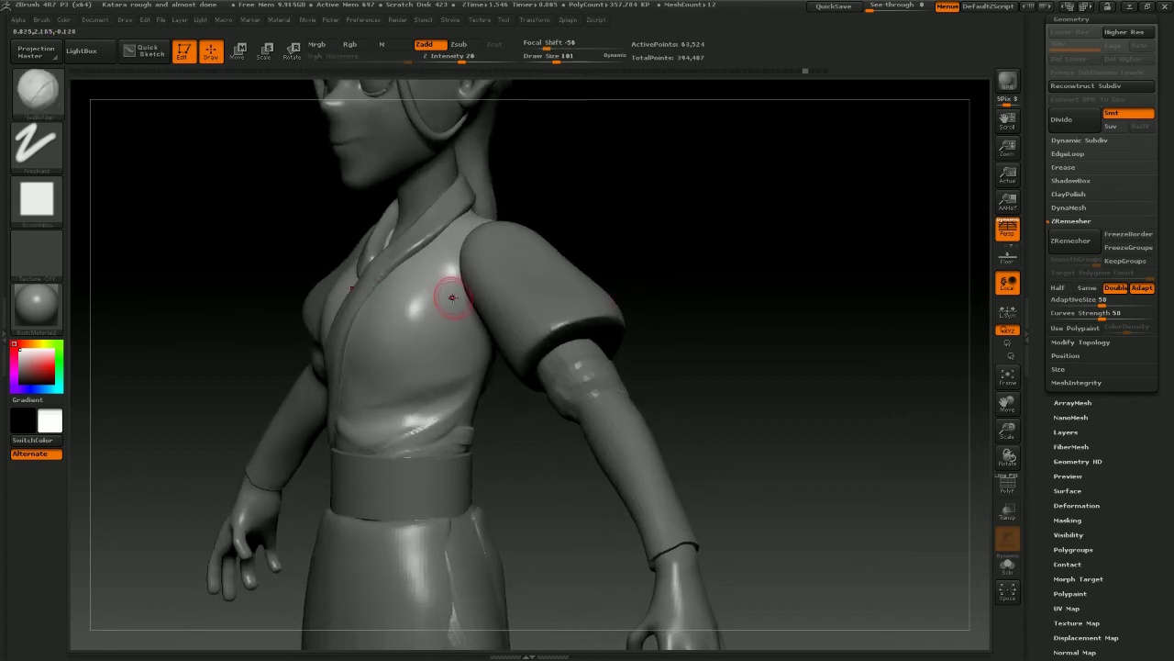
mouse_move(633, 290)
left_mouse_down()
mouse_move(761, 291)
mouse_move(763, 281)
mouse_move(742, 317)
mouse_move(574, 296)
mouse_move(749, 302)
mouse_move(648, 309)
mouse_move(476, 283)
mouse_move(655, 288)
mouse_move(614, 284)
mouse_move(628, 288)
left_mouse_up()
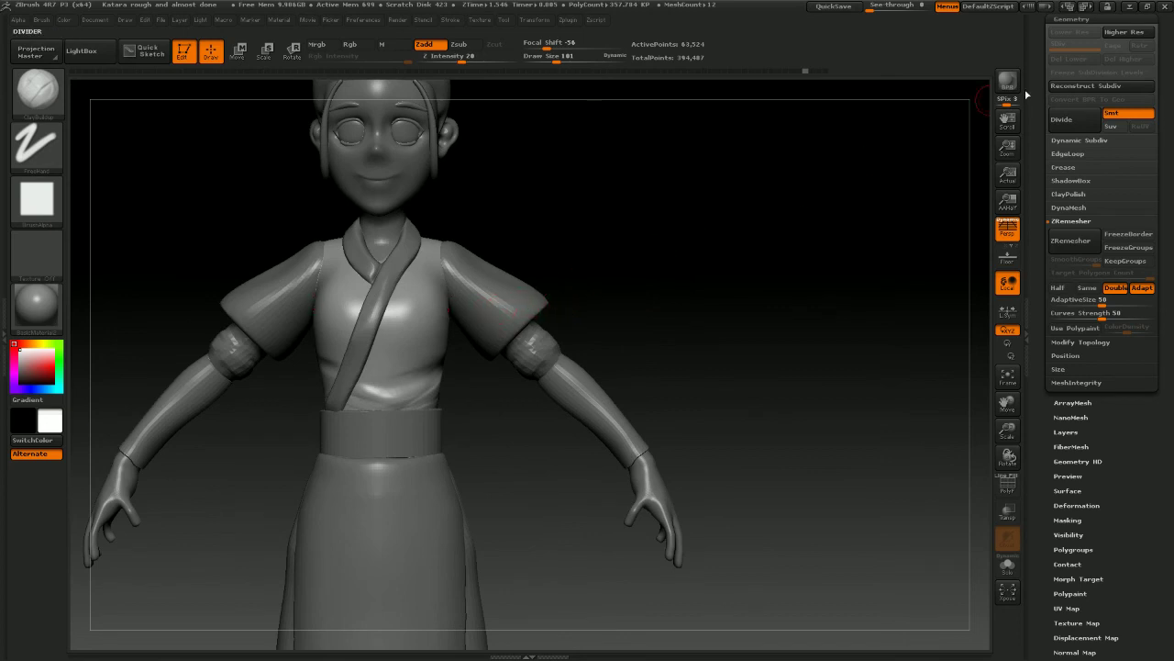
scroll(1114, 71, "up", 3)
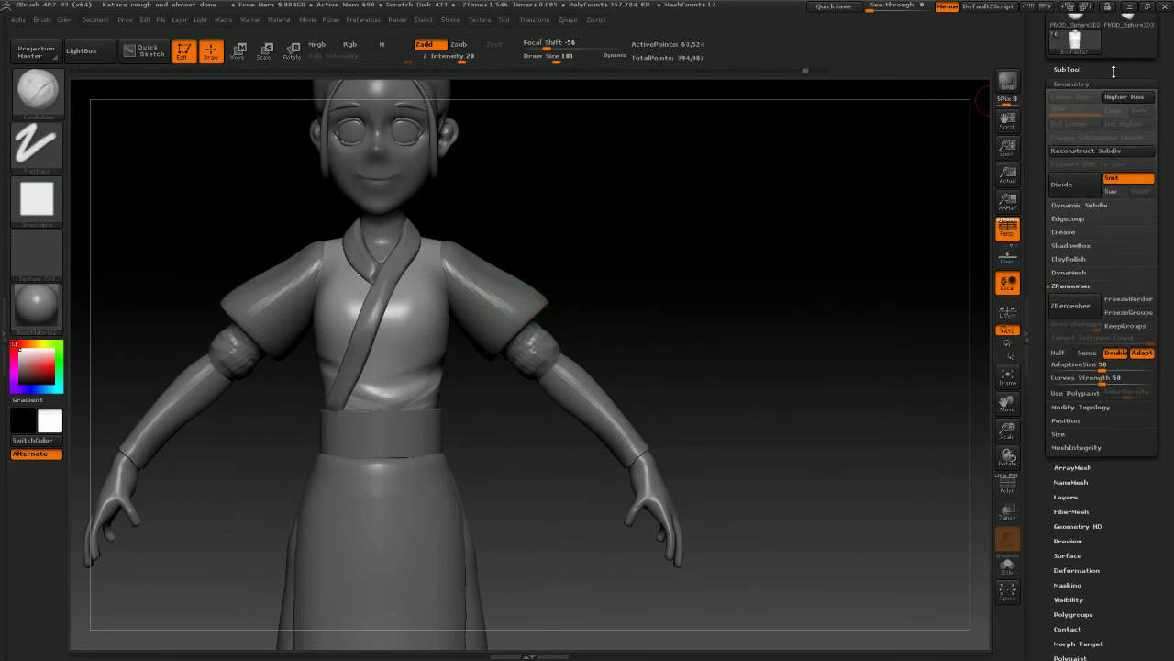
left_click(1067, 68)
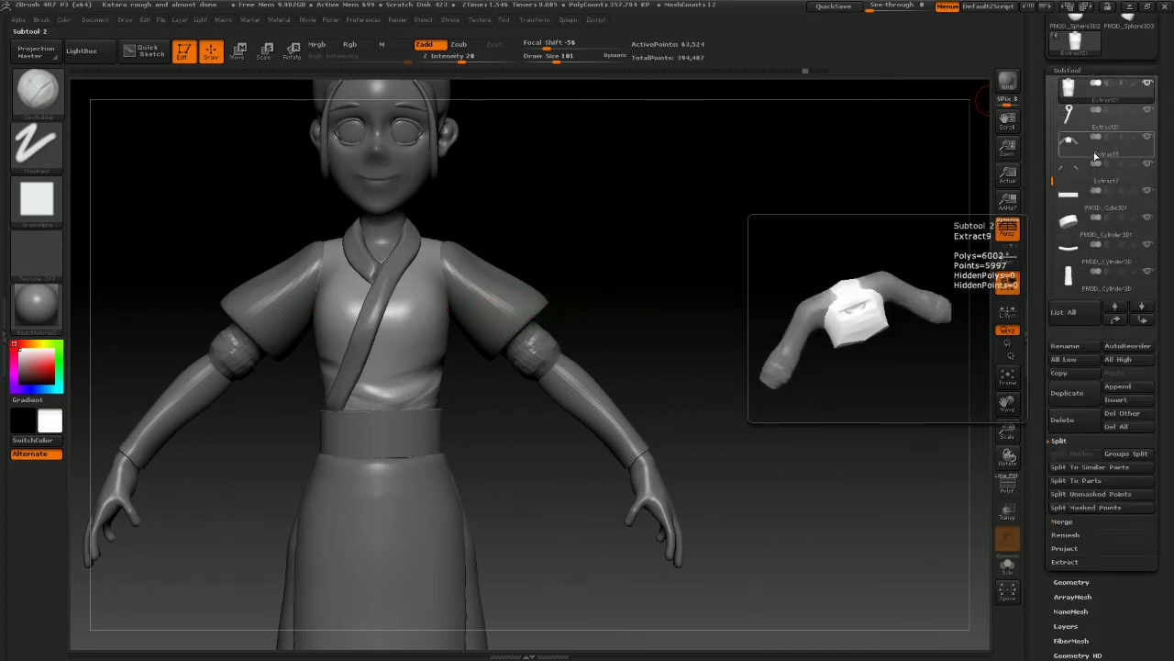
left_click(535, 309, "alt")
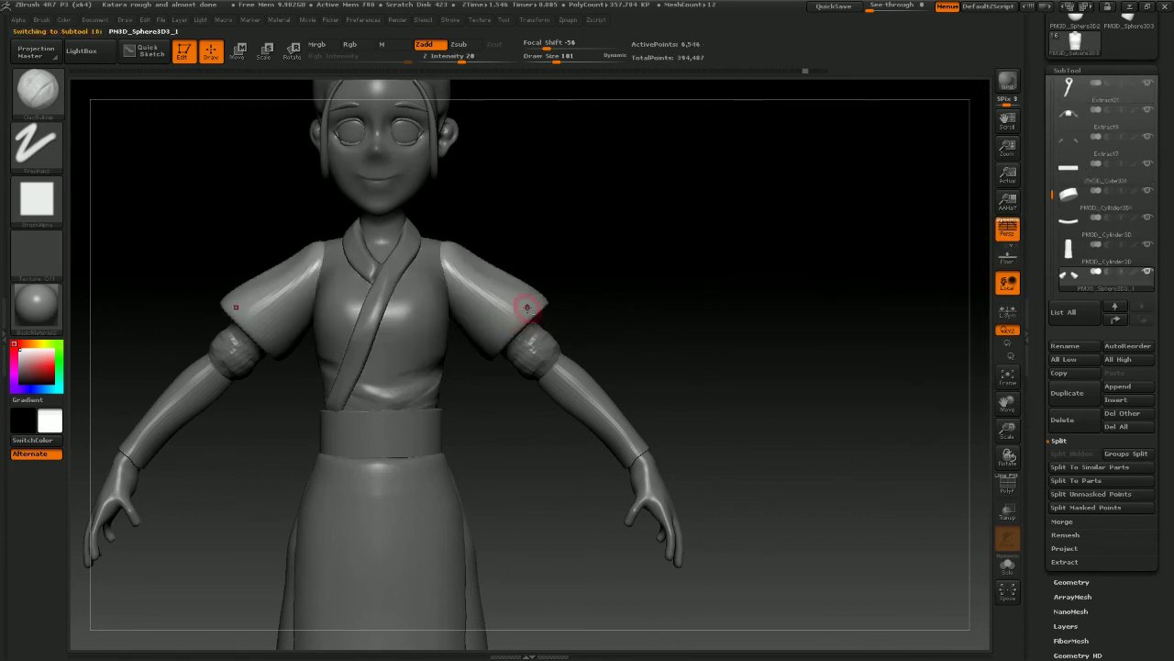
left_click(1083, 400)
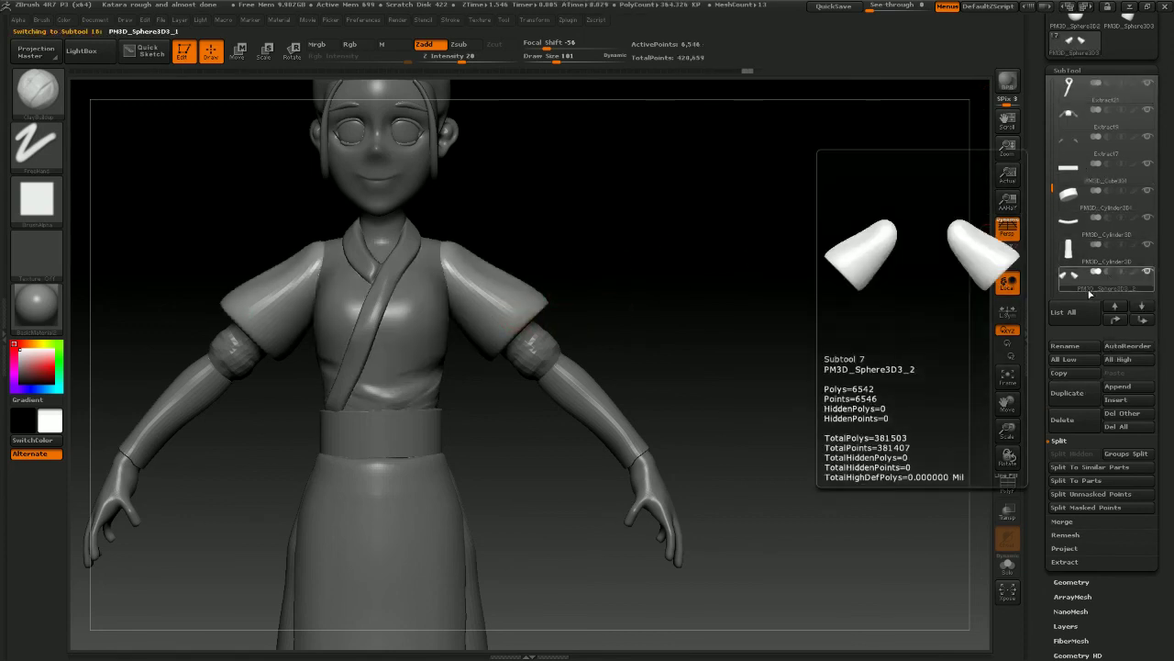
Examine the subtool list to identify the entries for the sleeves, shirt and collar band and their order
left_click(1105, 131)
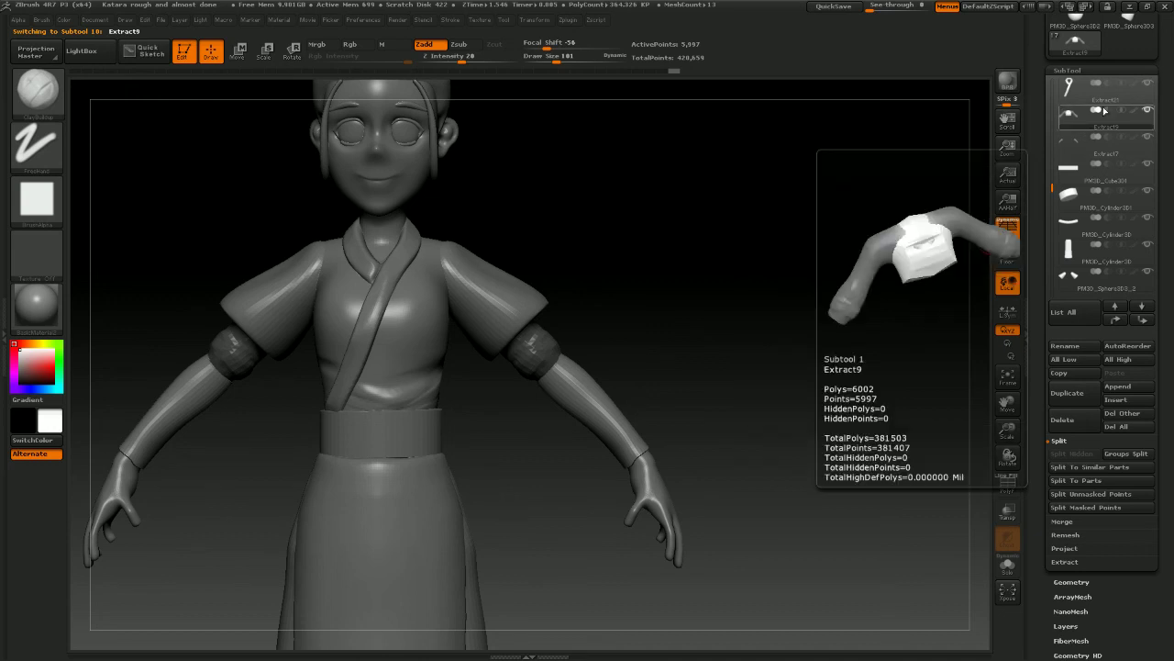
mouse_move(1071, 203)
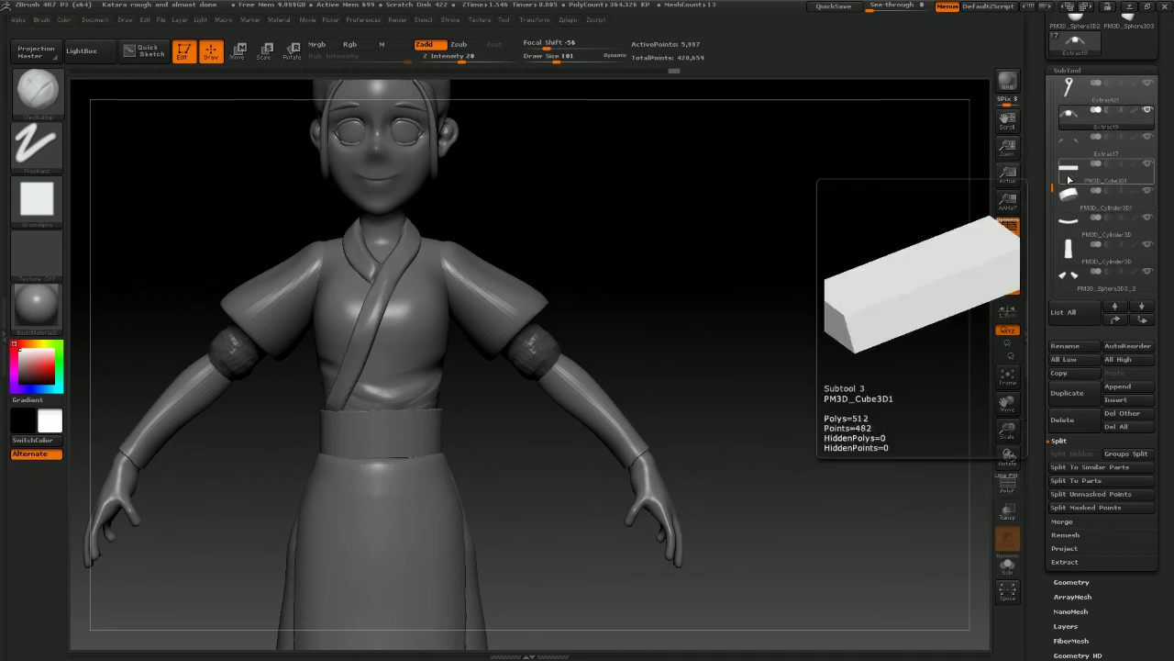
mouse_move(1110, 163)
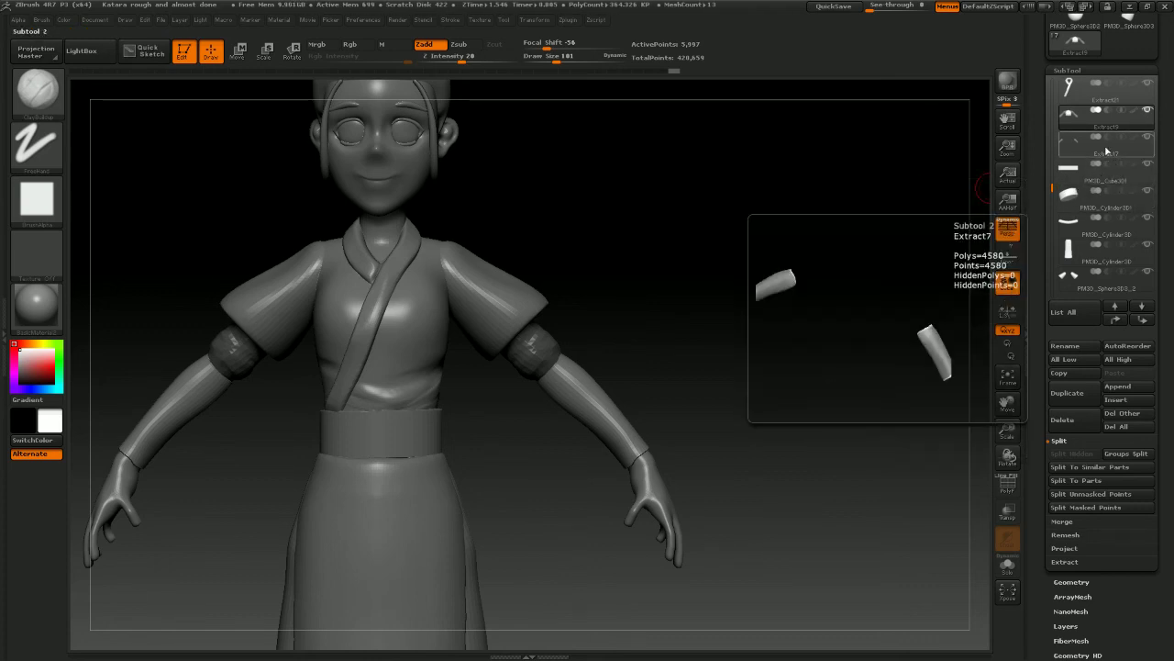
mouse_move(1100, 190)
mouse_move(1103, 237)
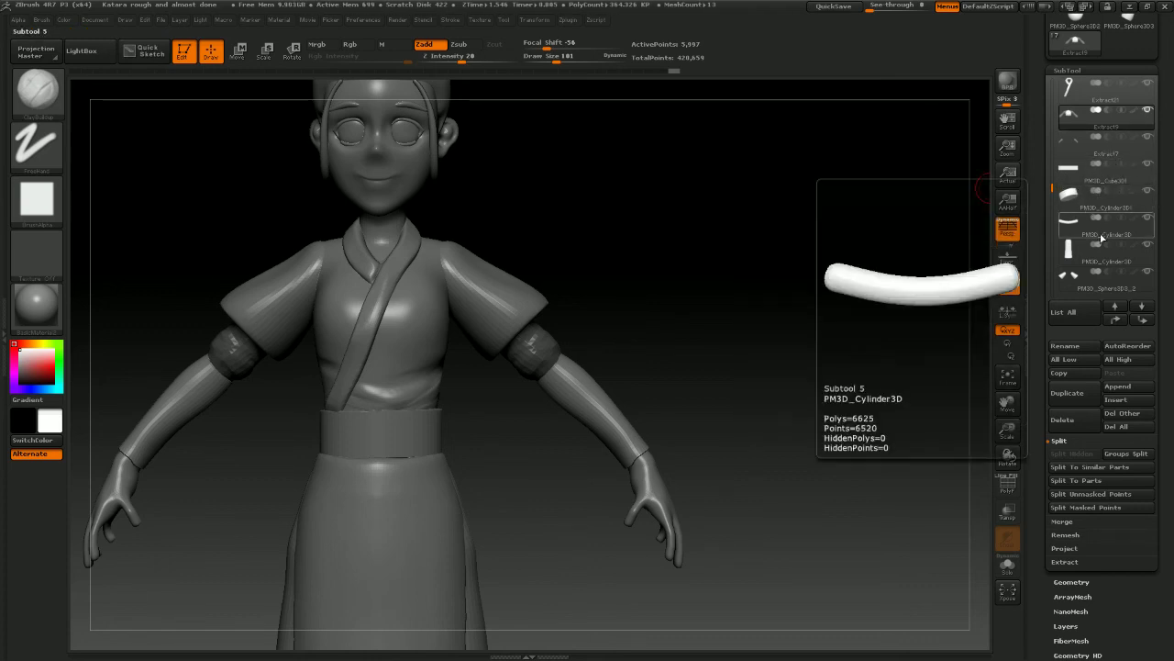
left_click(494, 307, "alt")
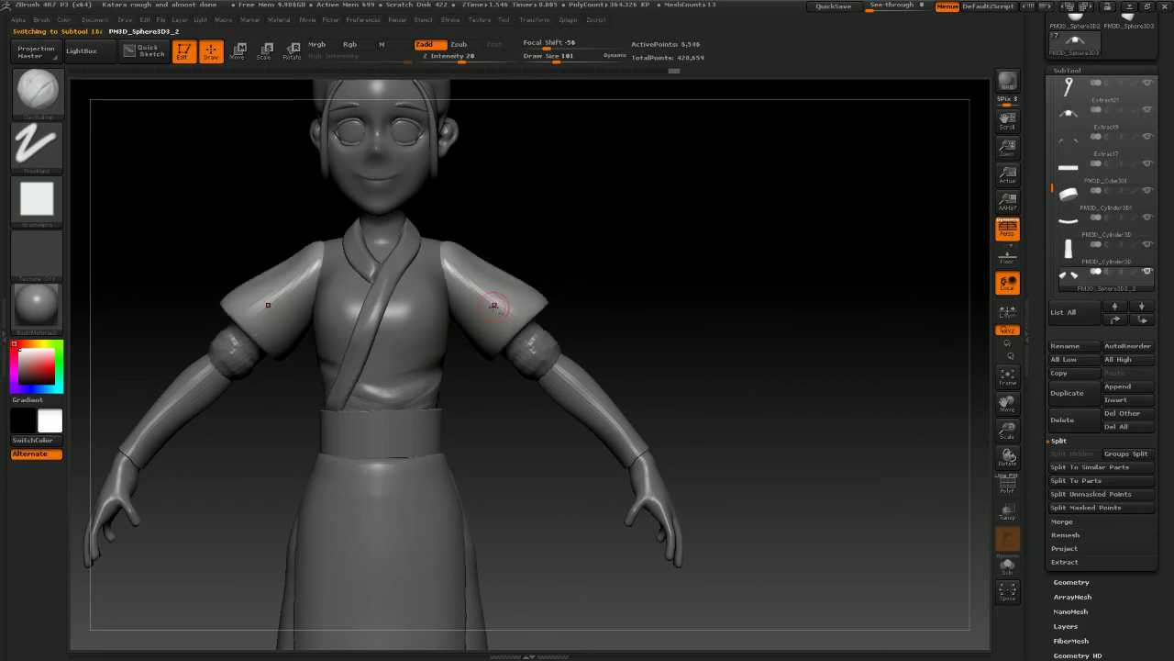
left_click(423, 320, "alt")
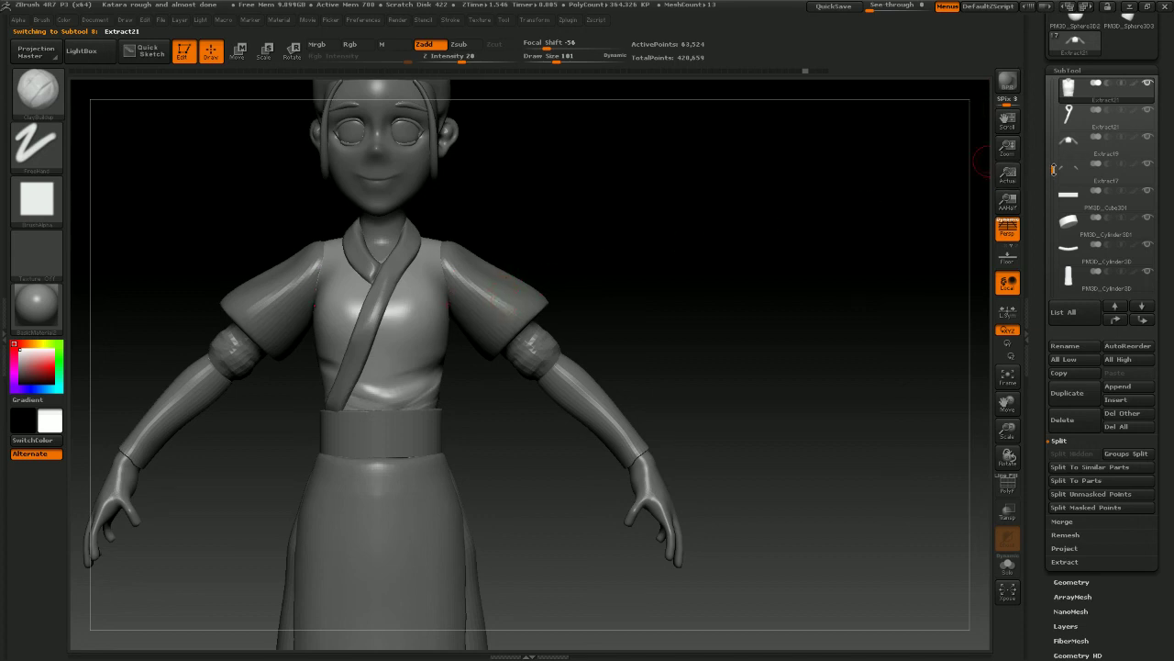
left_click_drag(1054, 169, 1053, 74)
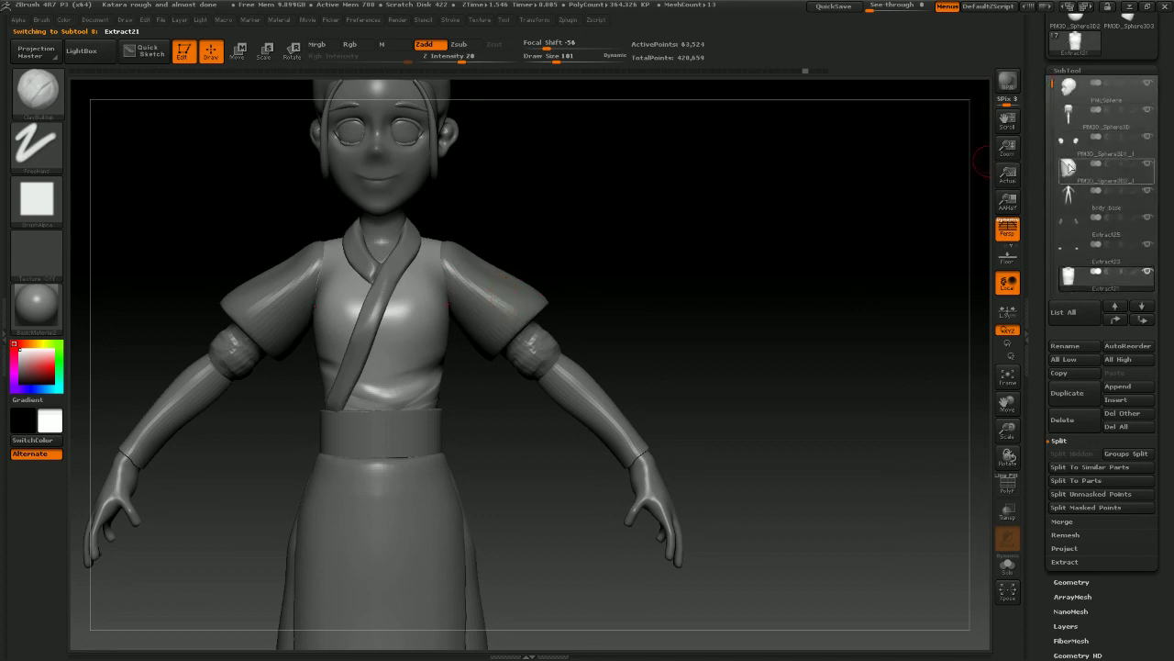
mouse_move(1070, 255)
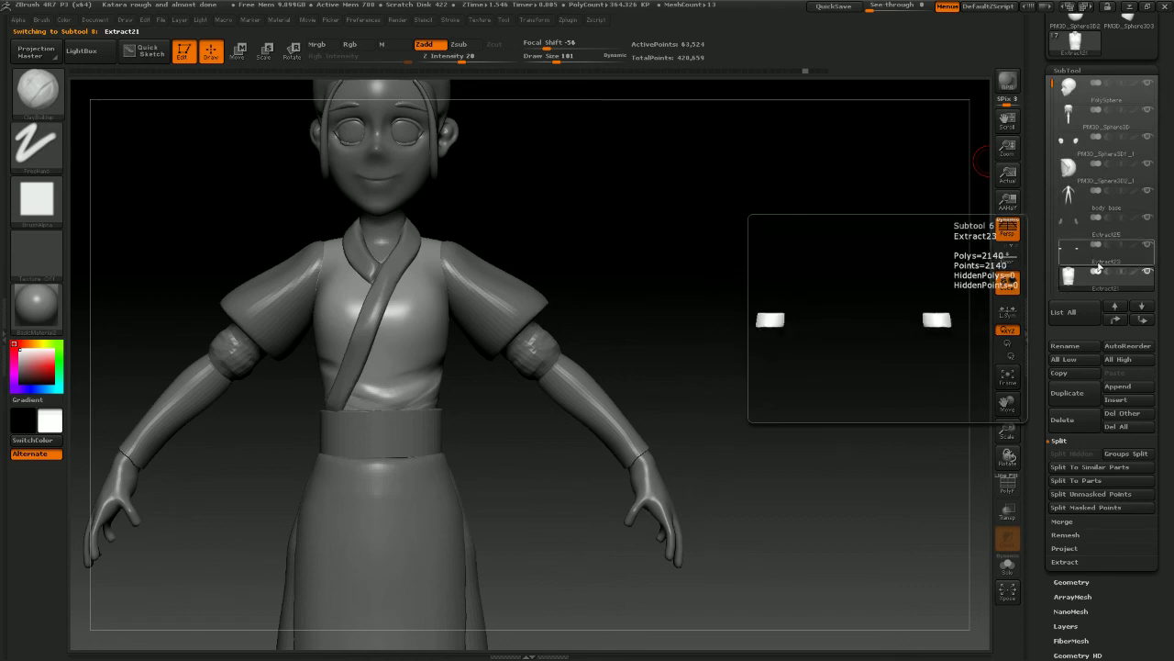
left_click(549, 346, "alt")
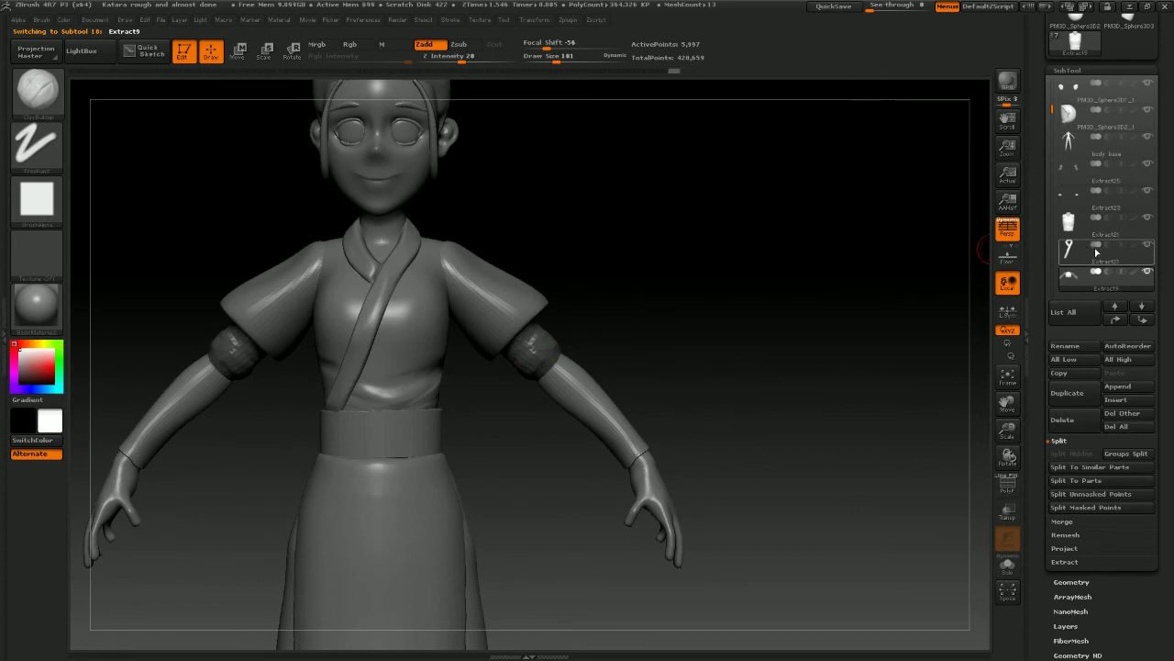
mouse_move(1112, 235)
Reorder the sleeves subtool so that it sits directly below the shirt in the subtool list
left_click(524, 280, "alt")
left_click(1116, 319, "shift")
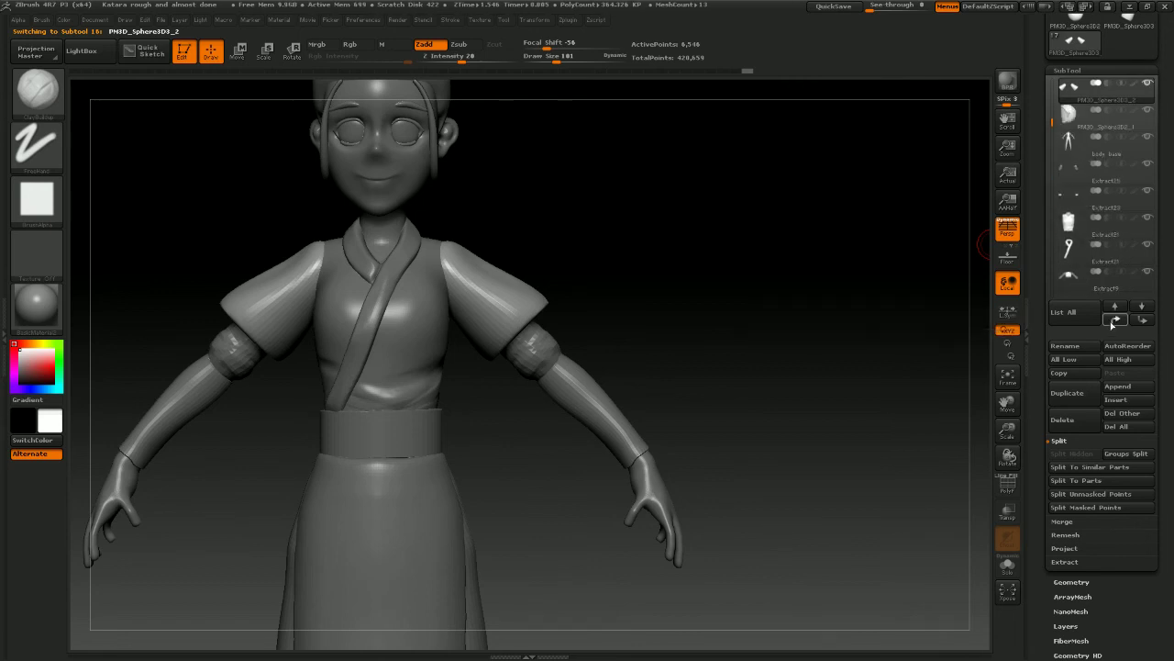
left_click(1142, 321, "shift")
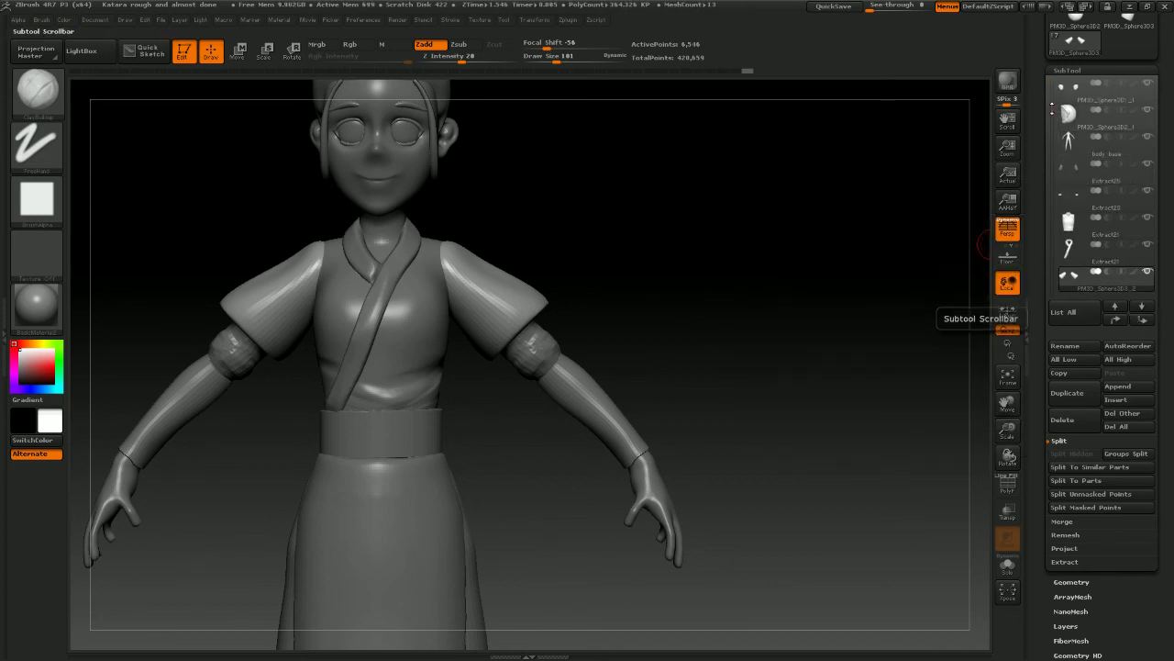
mouse_move(1052, 108)
left_mouse_down()
mouse_move(1048, 210)
mouse_move(1037, 163)
mouse_move(1042, 214)
mouse_move(1053, 132)
left_mouse_up()
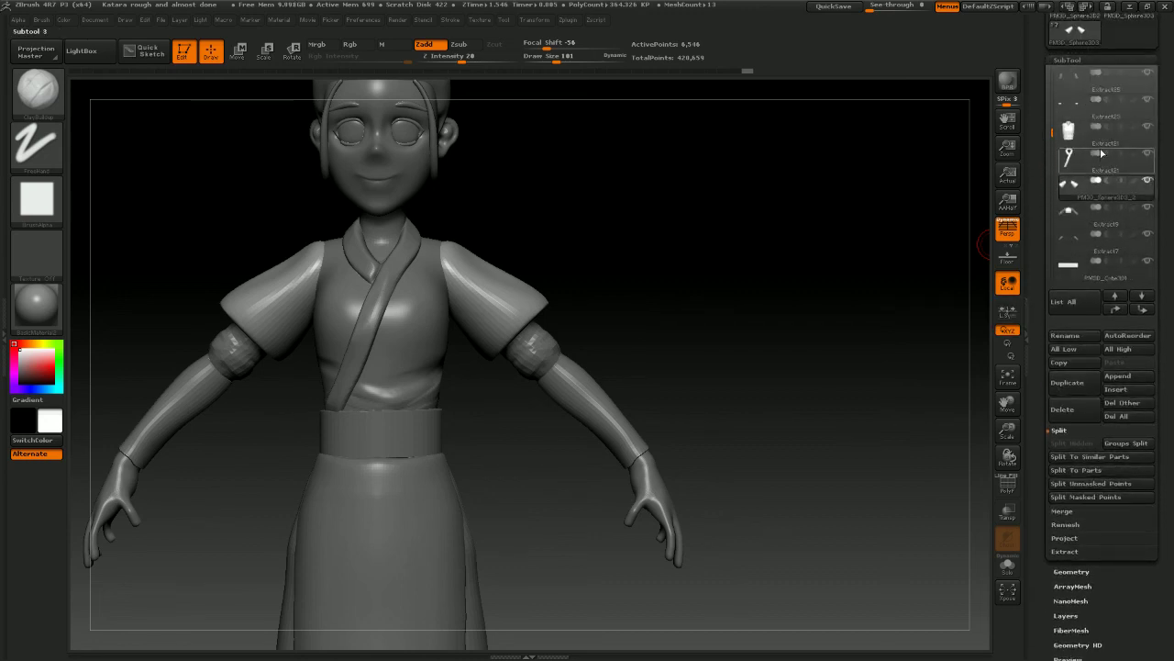
left_click(1115, 311)
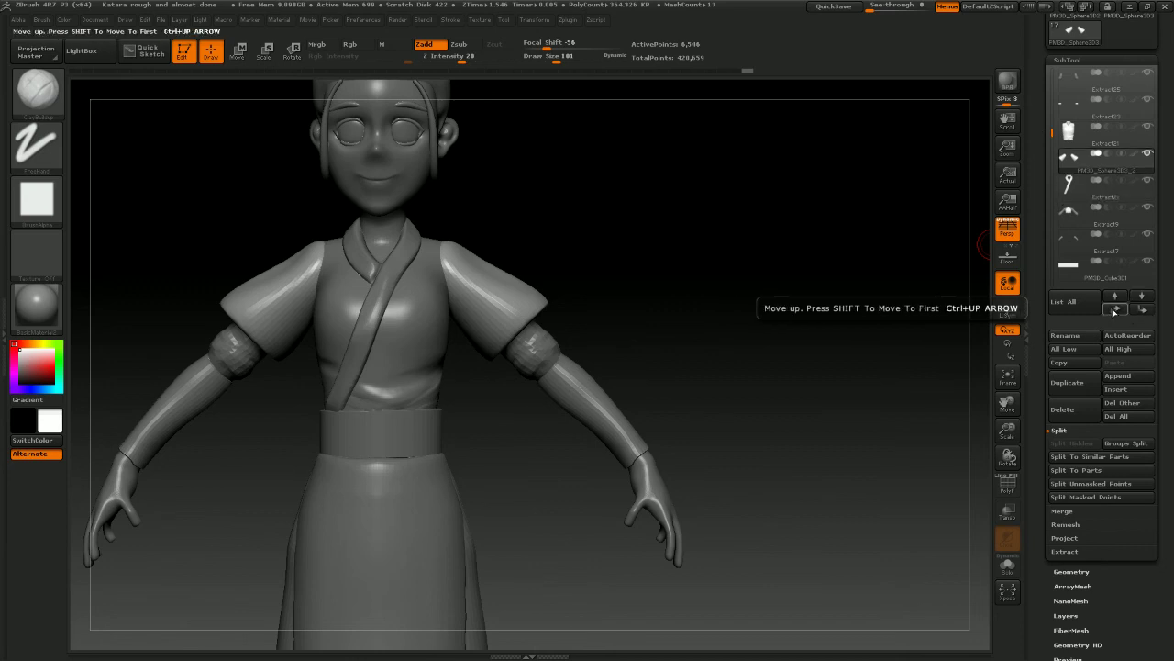
mouse_move(1108, 144)
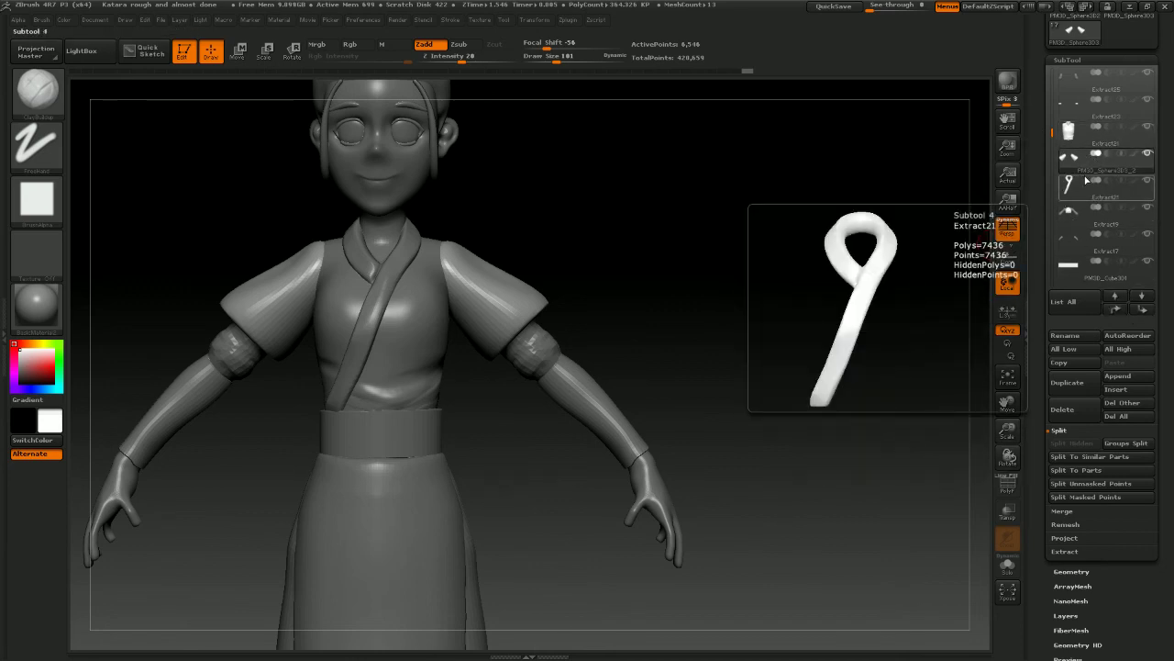
mouse_move(1097, 172)
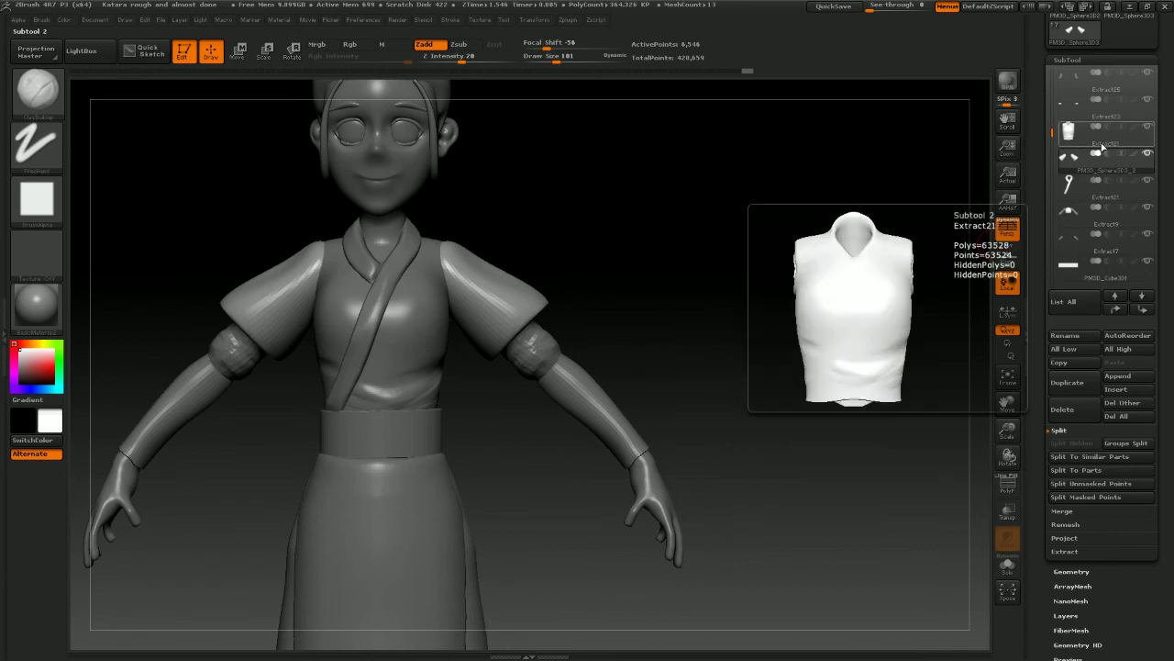
Duplicate the shirt subtool and move the copy far down the list, below the sleeves and collar band
left_click(1105, 146)
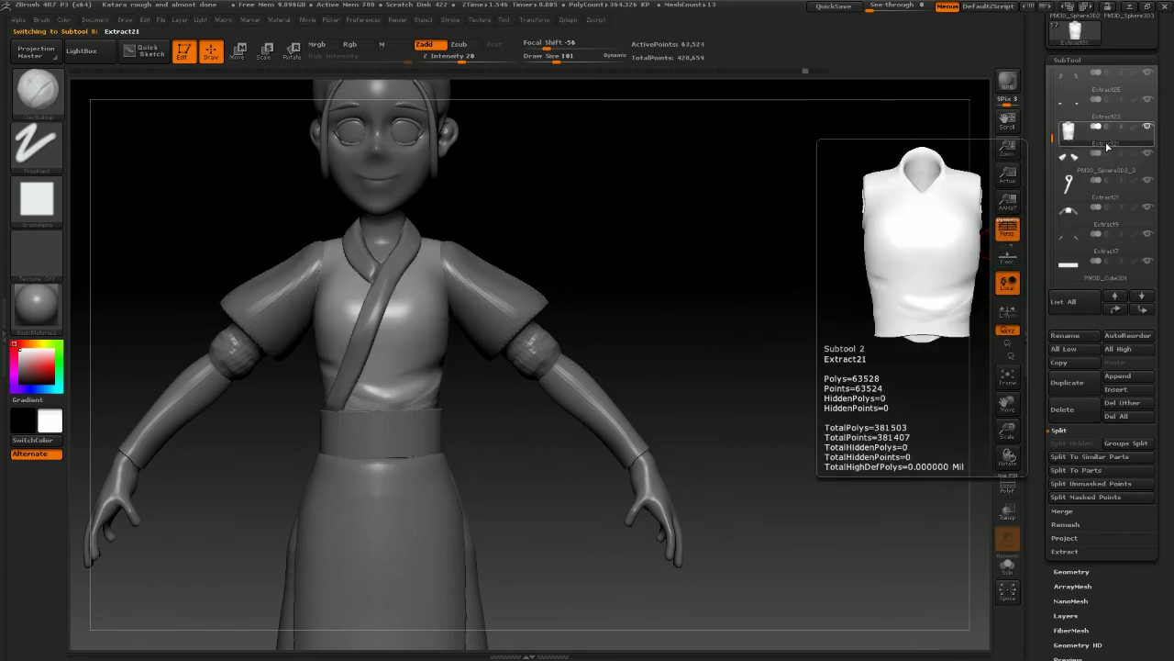
left_click(1067, 385)
mouse_move(1139, 144)
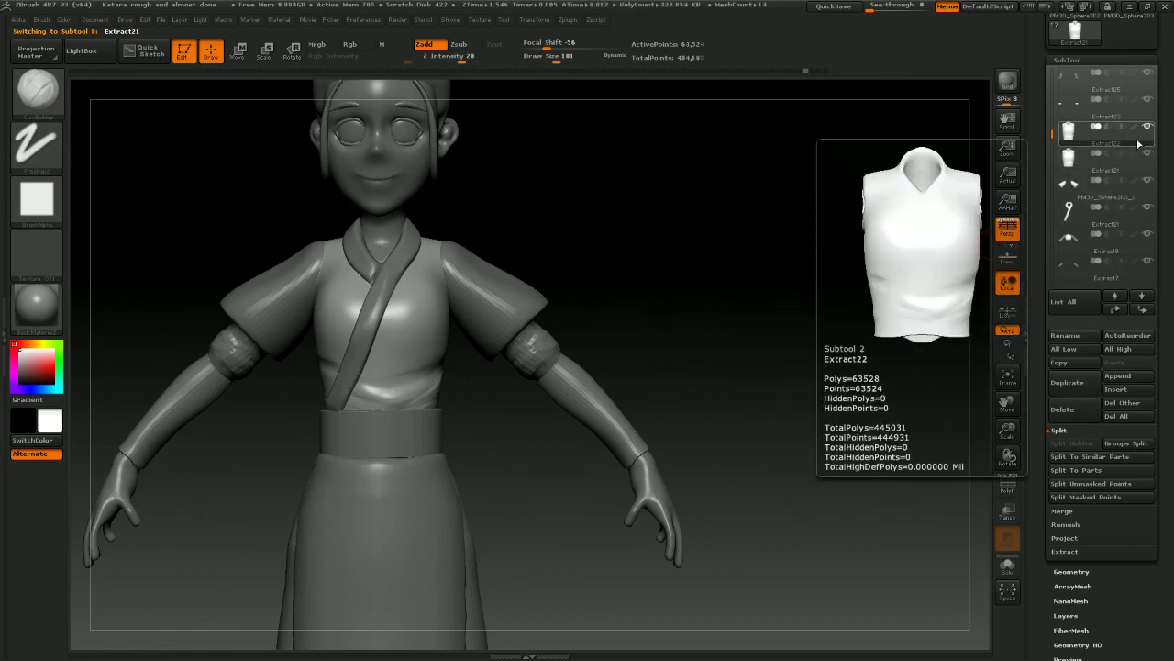
mouse_move(1128, 169)
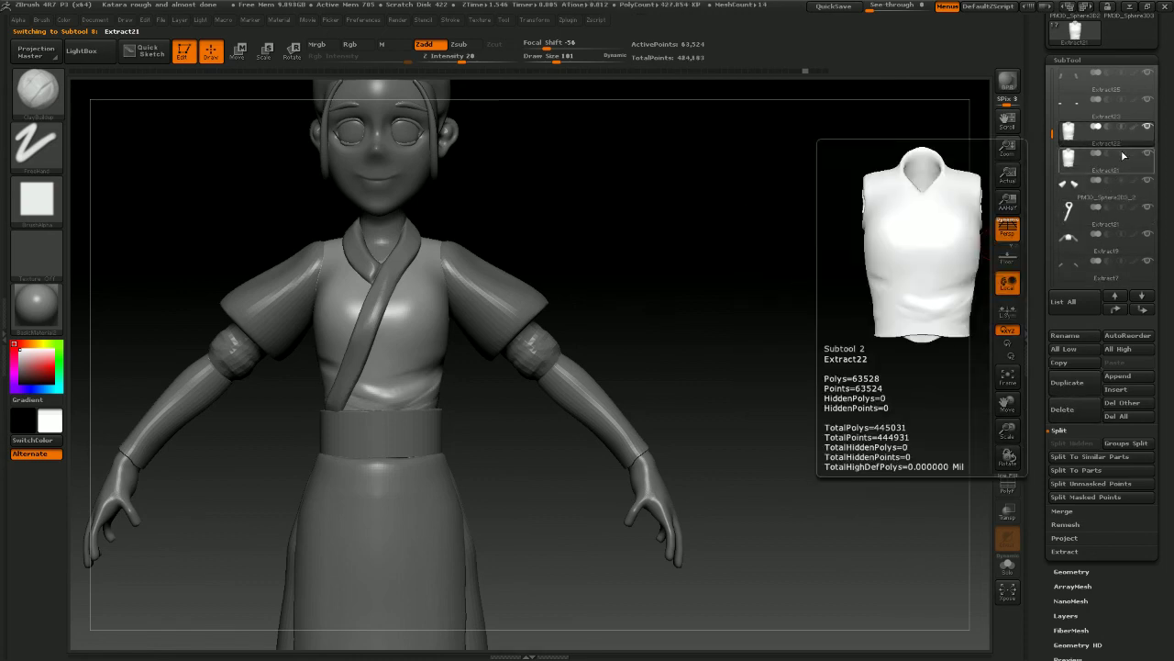
left_click(1142, 311)
left_click(1142, 311)
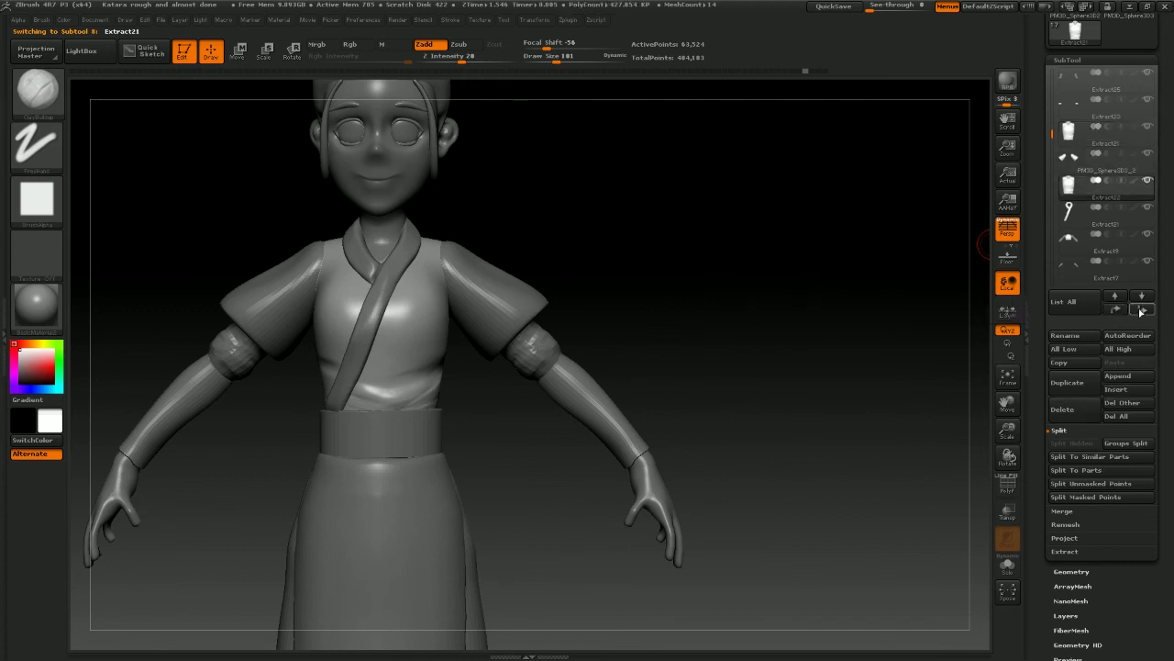
left_click(1142, 311)
left_click(1142, 311)
left_click(1142, 311)
left_click(1142, 311)
left_click(1142, 311)
left_click(1142, 311)
Merge the original shirt down with the sleeves subtool below it and accept that this is not undoable
left_click_drag(1054, 174, 1053, 132)
left_click_drag(1169, 556, 1173, 249)
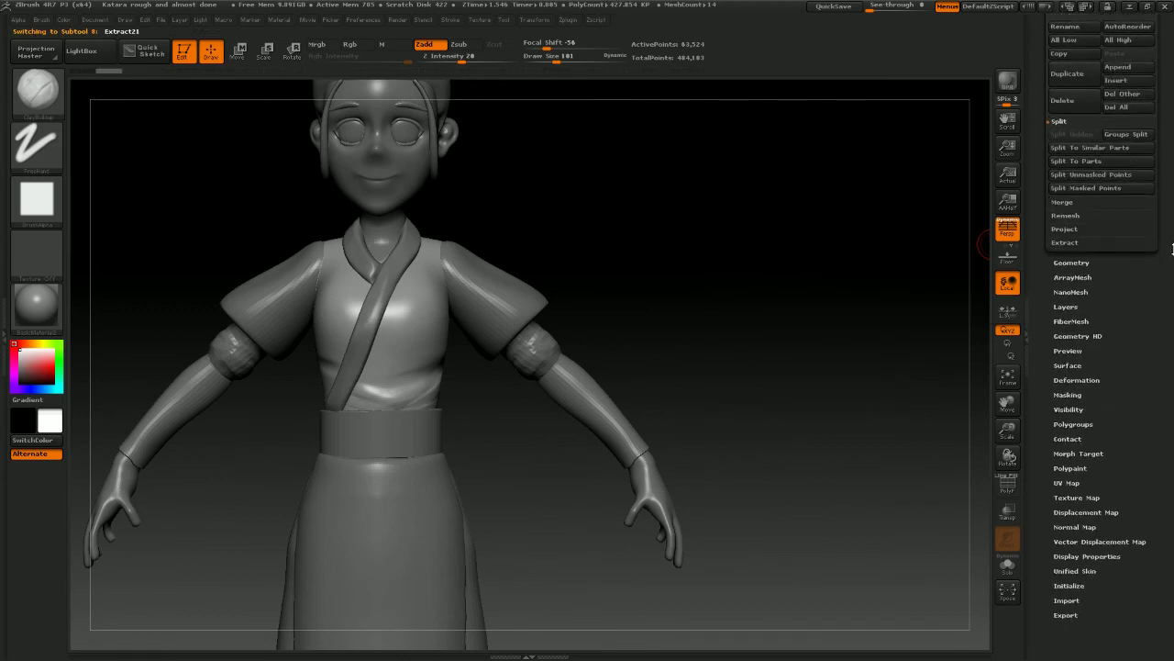
left_click(1069, 262)
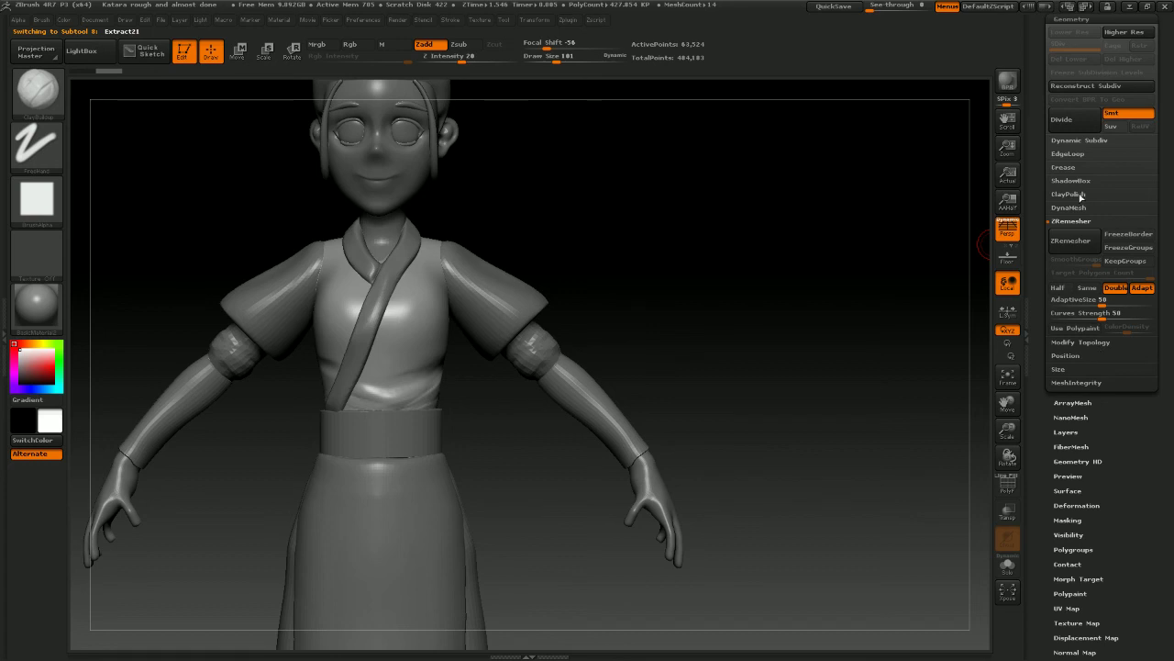
scroll(1083, 195, "up", 10)
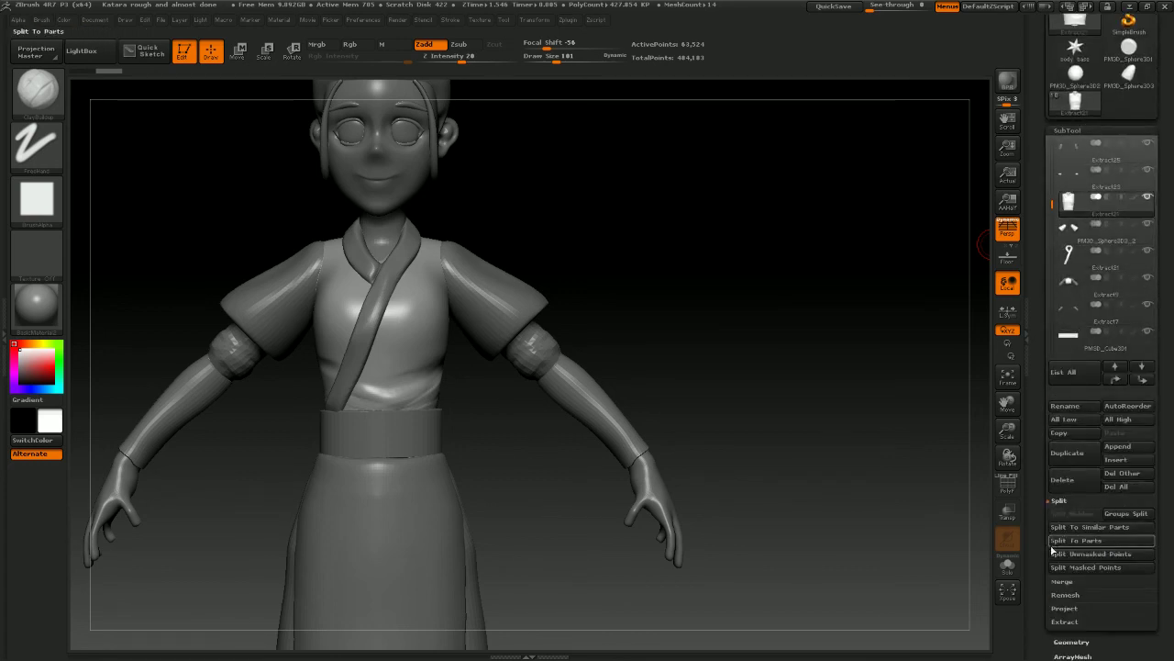
left_click(1062, 581)
left_click(1057, 533)
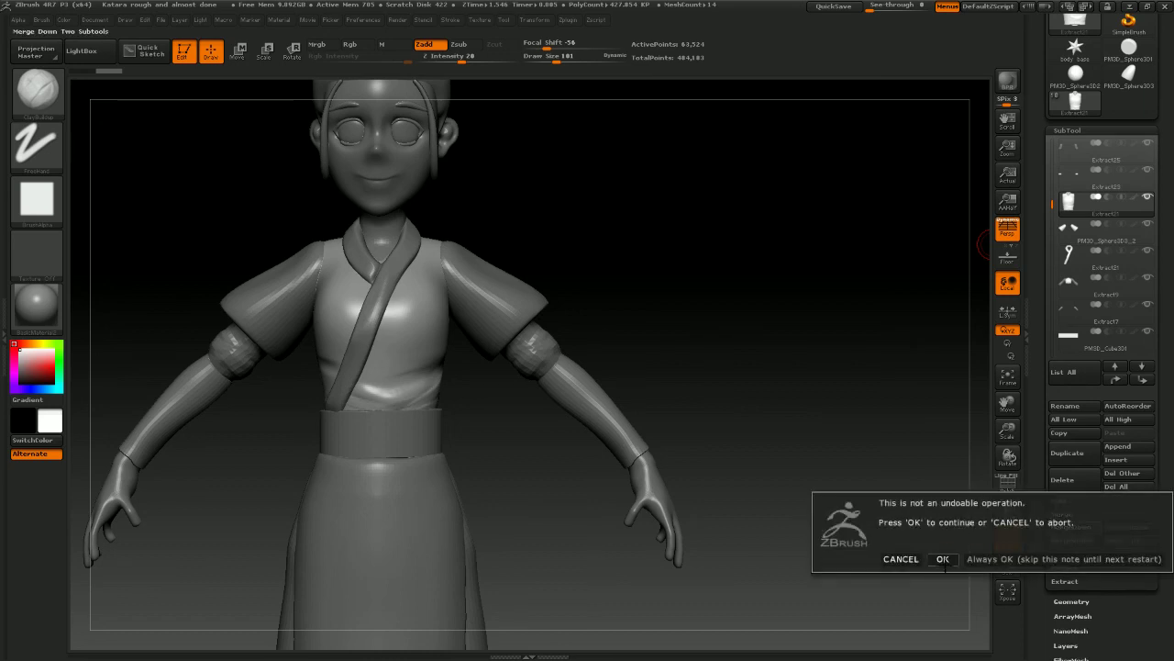
left_click(943, 559)
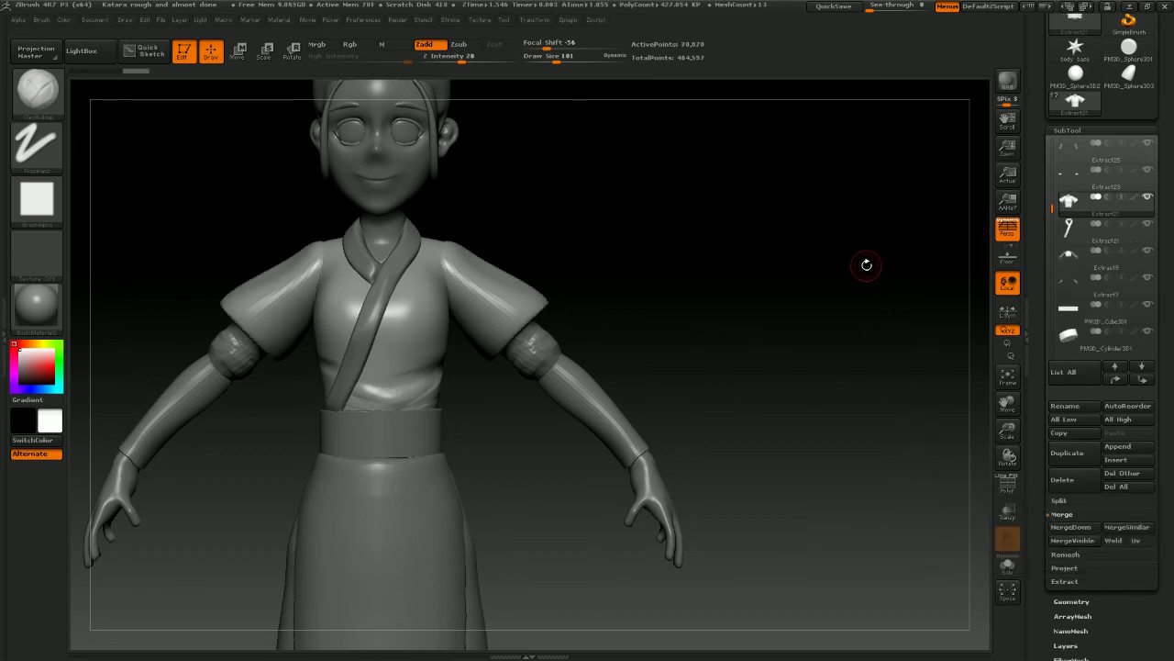
Apply DynaMesh at resolution 128 to the merged shirt and sleeves
left_click_drag(1170, 370, 1172, 242)
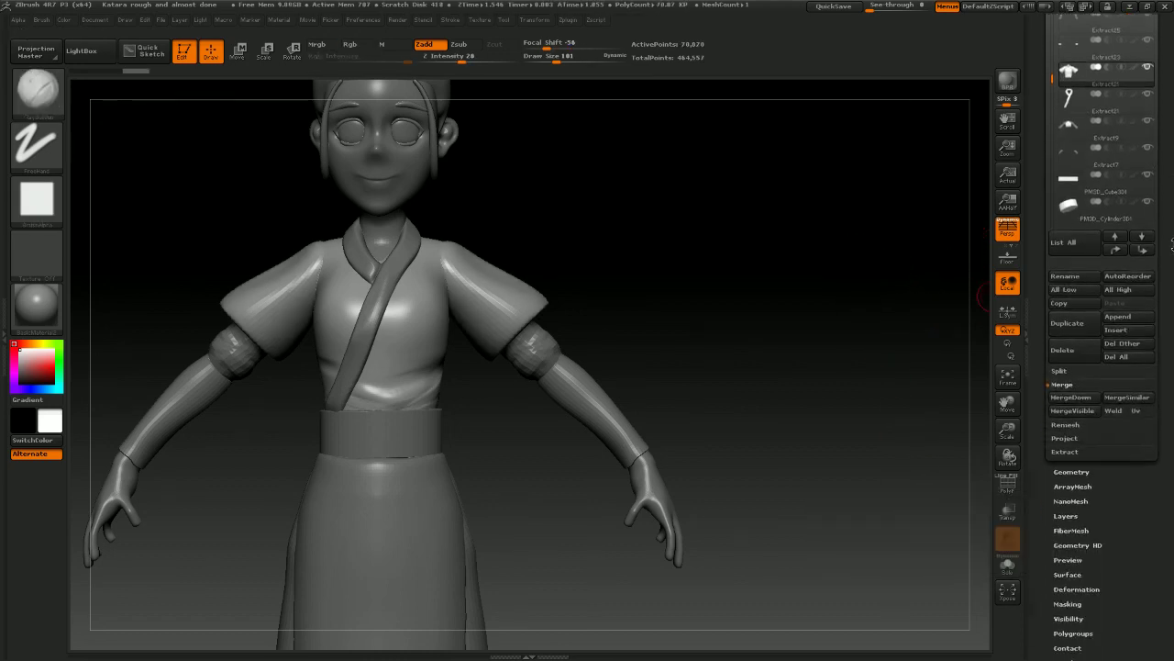
left_click(1087, 422)
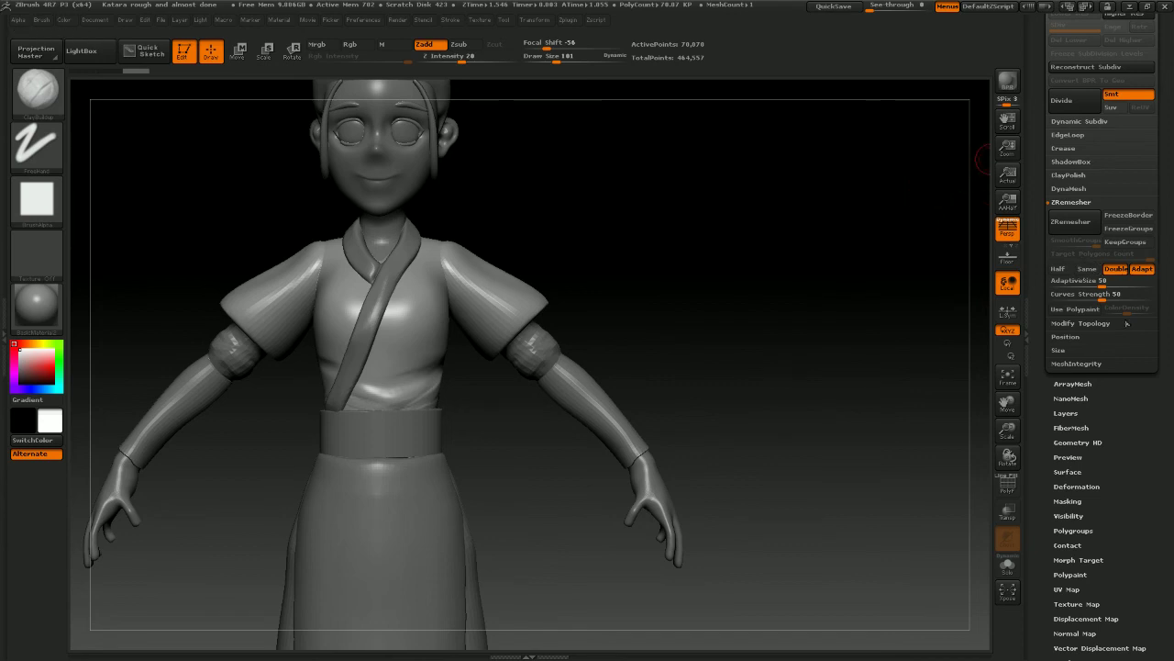
left_click(1067, 189)
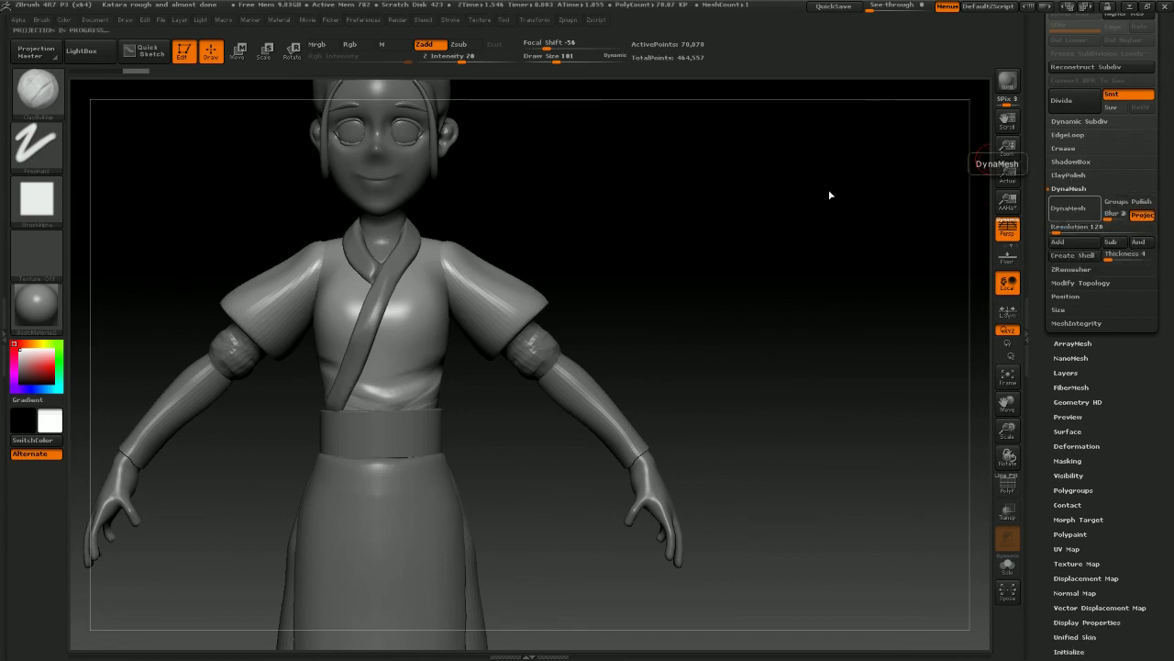
left_click_drag(1163, 138, 1162, 245)
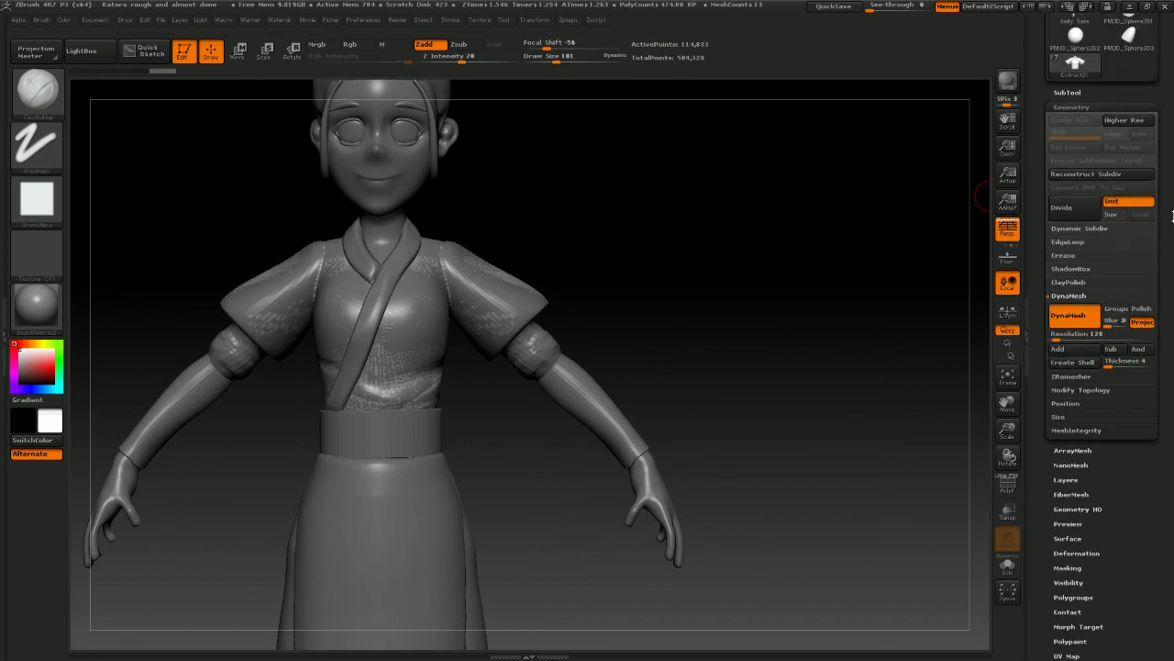
Hide the separate sleeves subtool and the duplicate shirt subtool so only the merged garment shows
left_click(1079, 94)
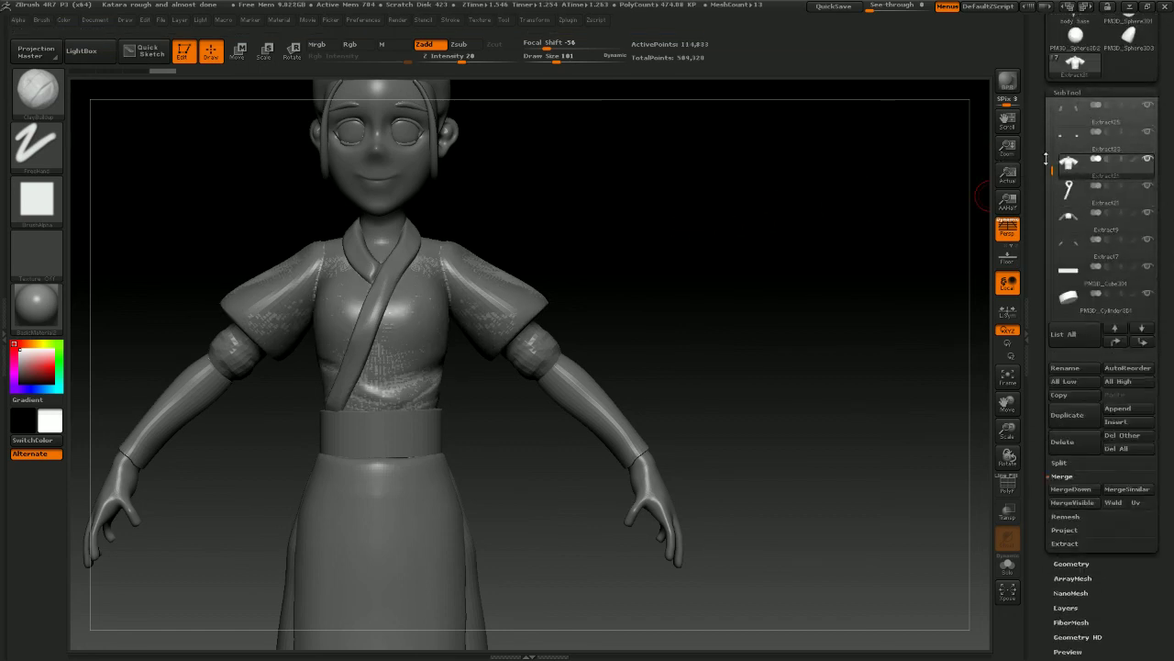
scroll(1144, 220, "down", 5)
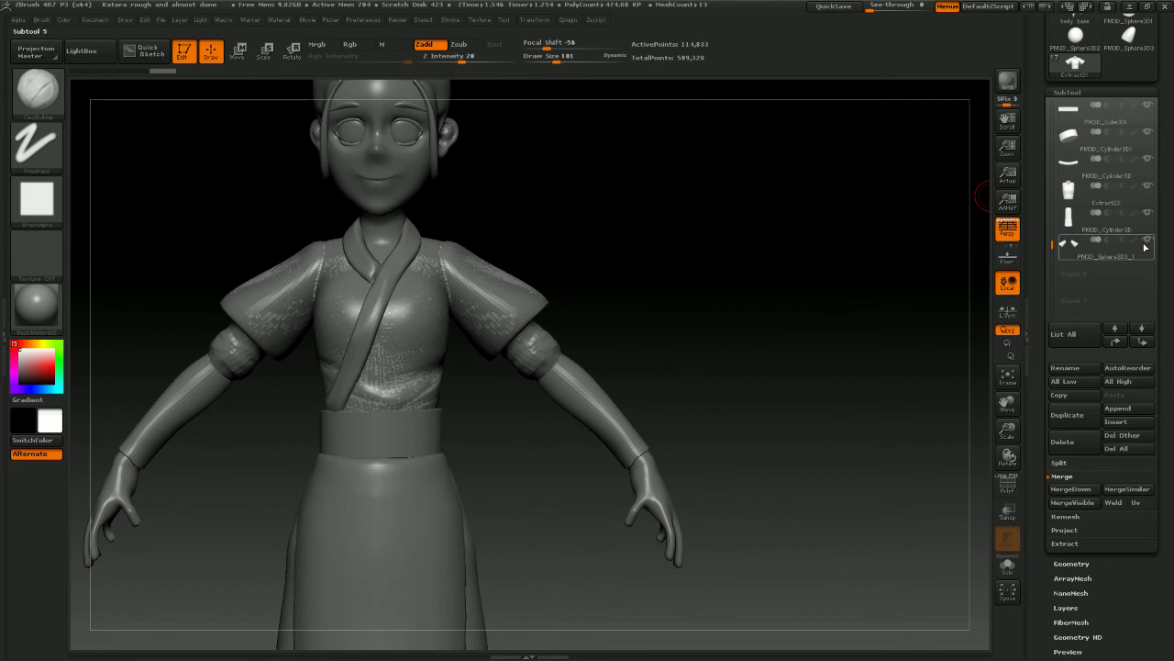
left_click(1144, 243)
left_click(1147, 216)
left_click(1145, 218)
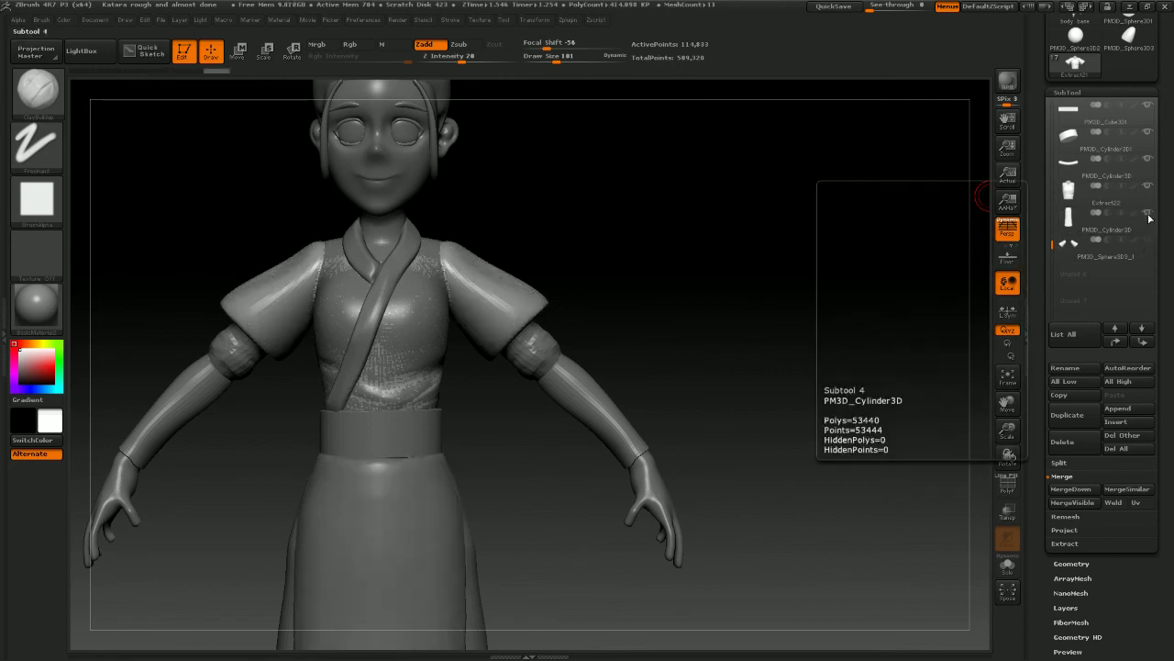
left_click(1148, 218)
left_click(1147, 216)
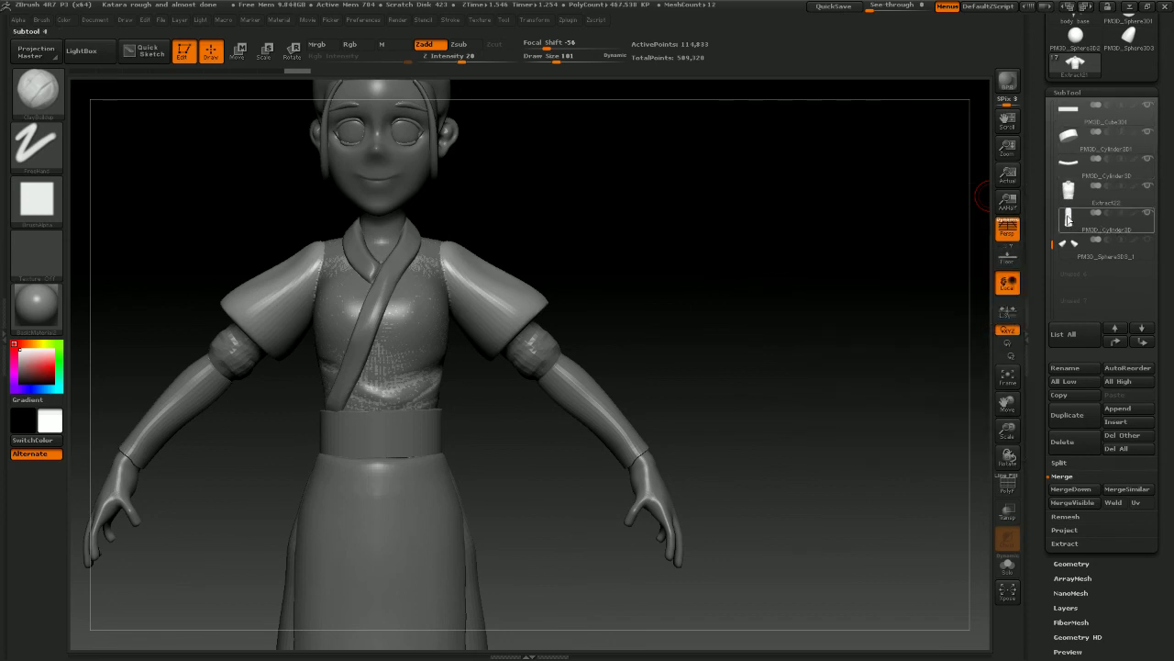
left_click(1147, 186)
key("shift")
mouse_move(800, 231)
left_mouse_down("alt")
mouse_move(820, 270)
mouse_move(800, 244)
left_mouse_up("alt")
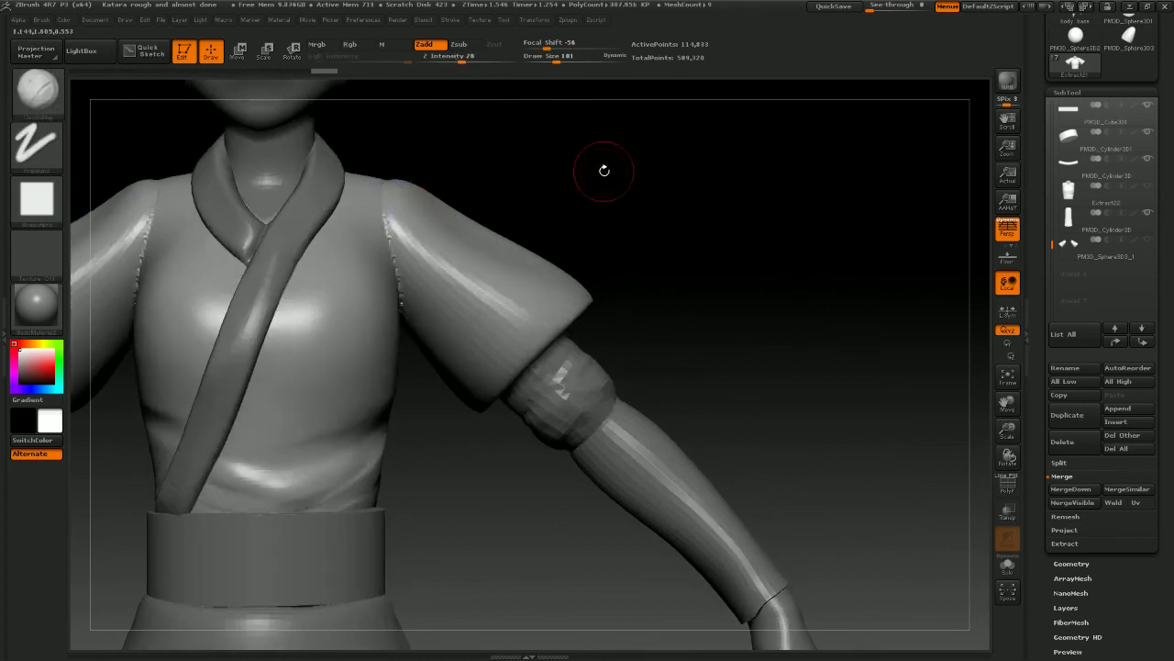
Undo the last DynaMesh on the merged shirt and sleeves, comparing the mesh with and without it
scroll(1078, 479, "down", 2)
left_click(1072, 488)
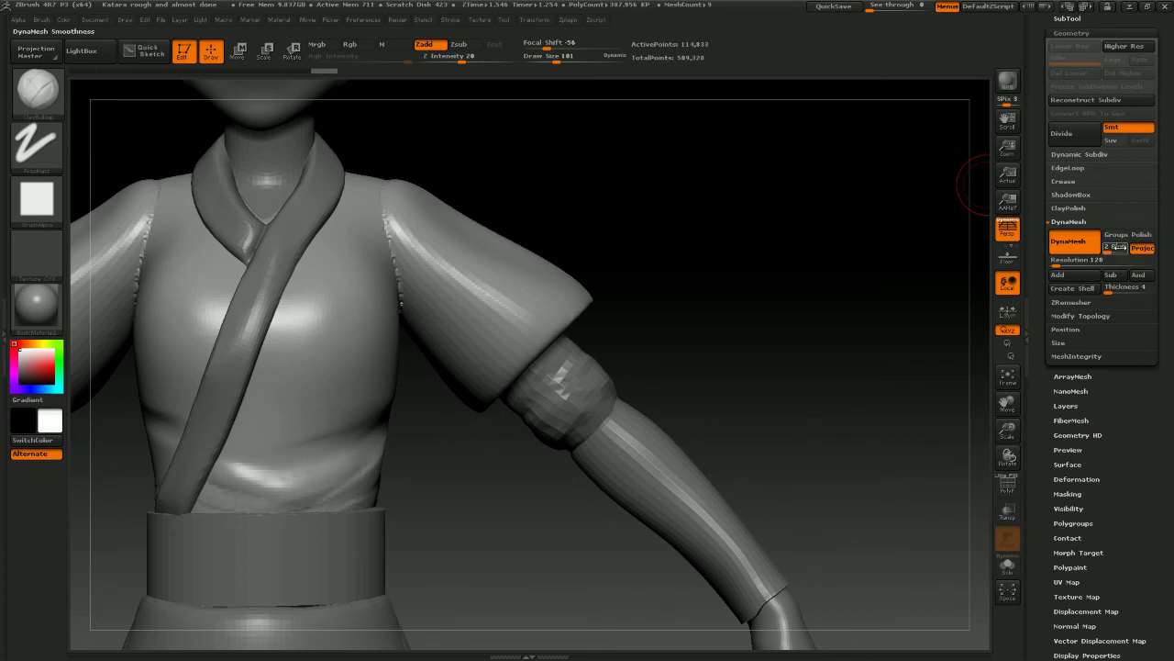
key("ctrl")
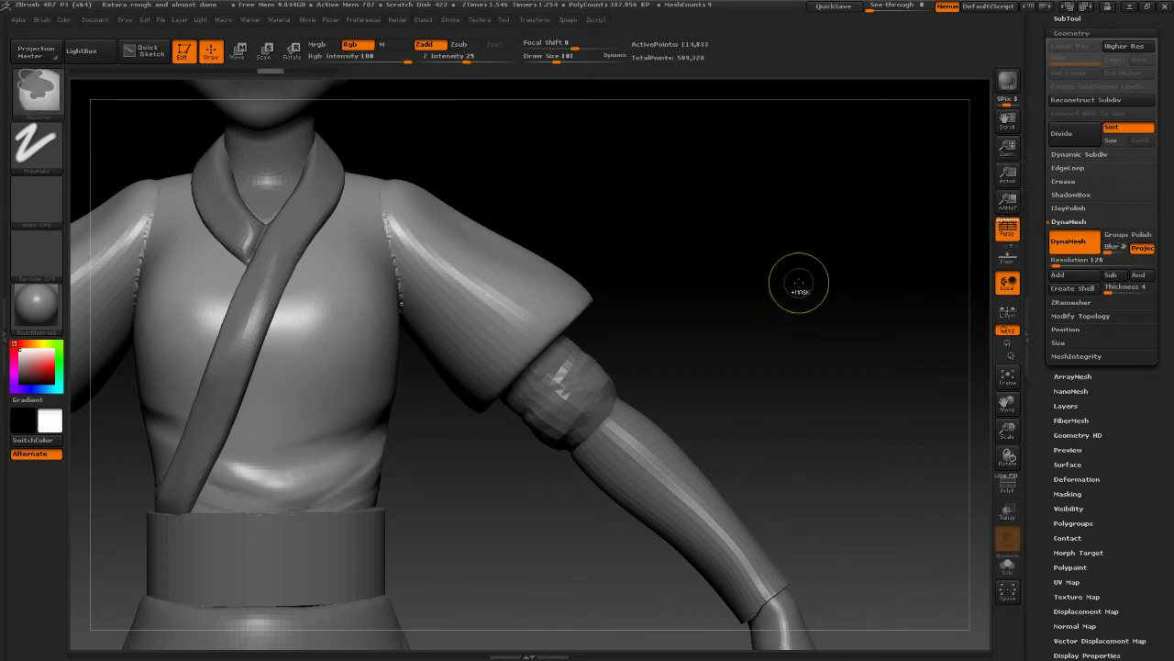
key("ctrl+shift")
key("ctrl")
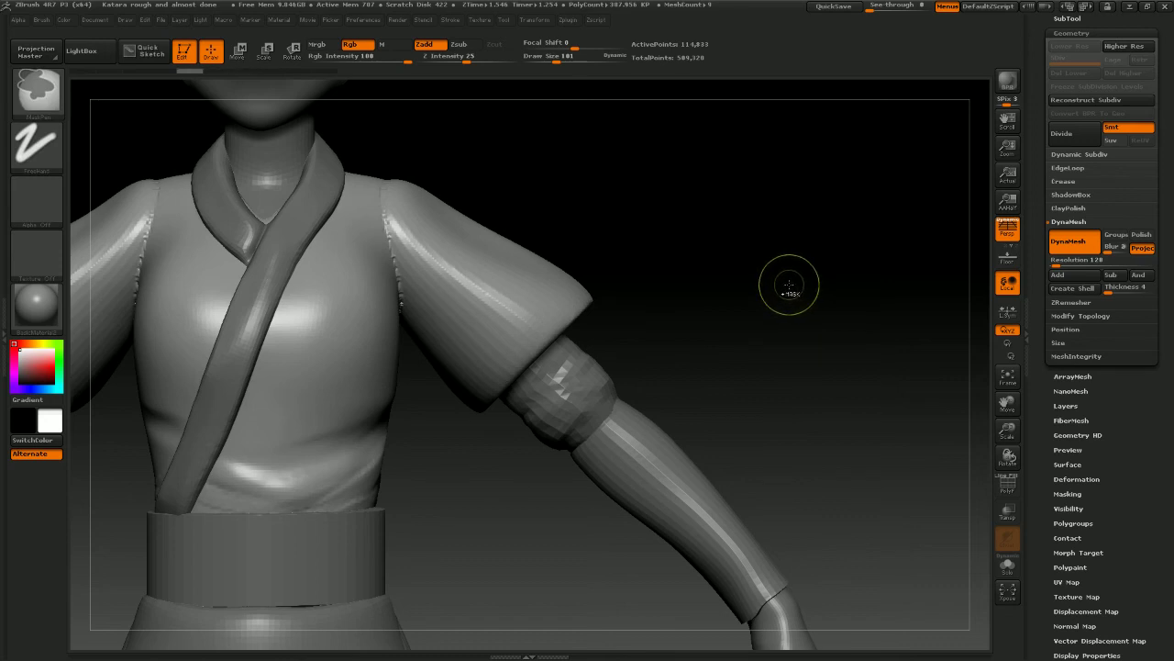
key("ctrl+z")
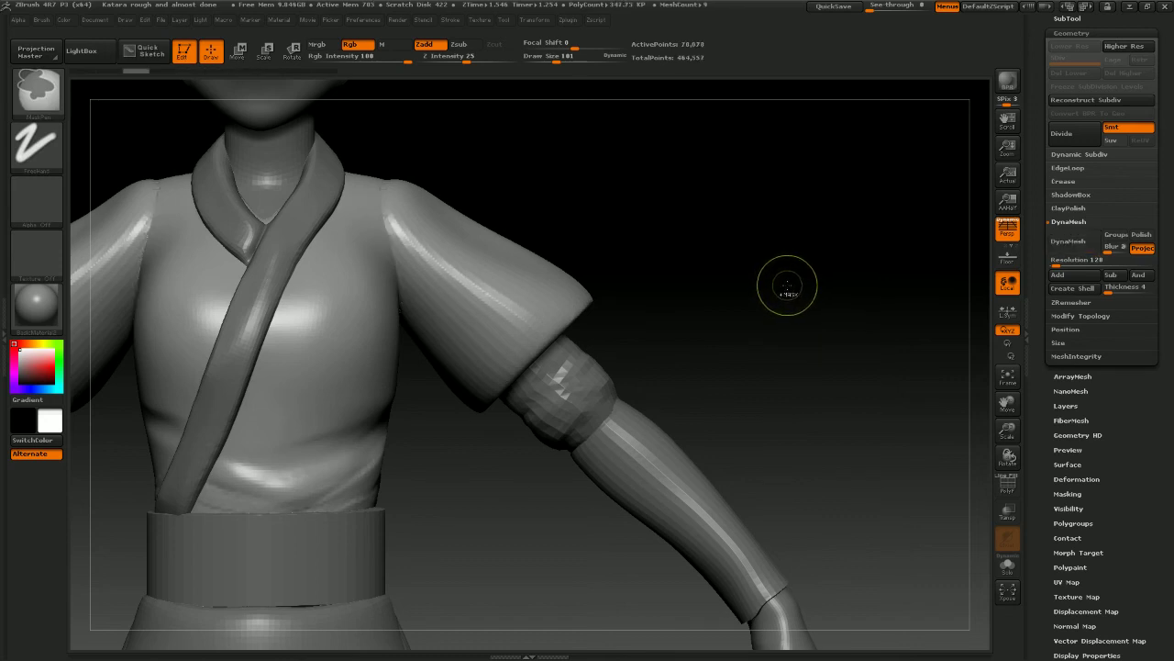
key("ctrl+shift+z")
key("ctrl+z")
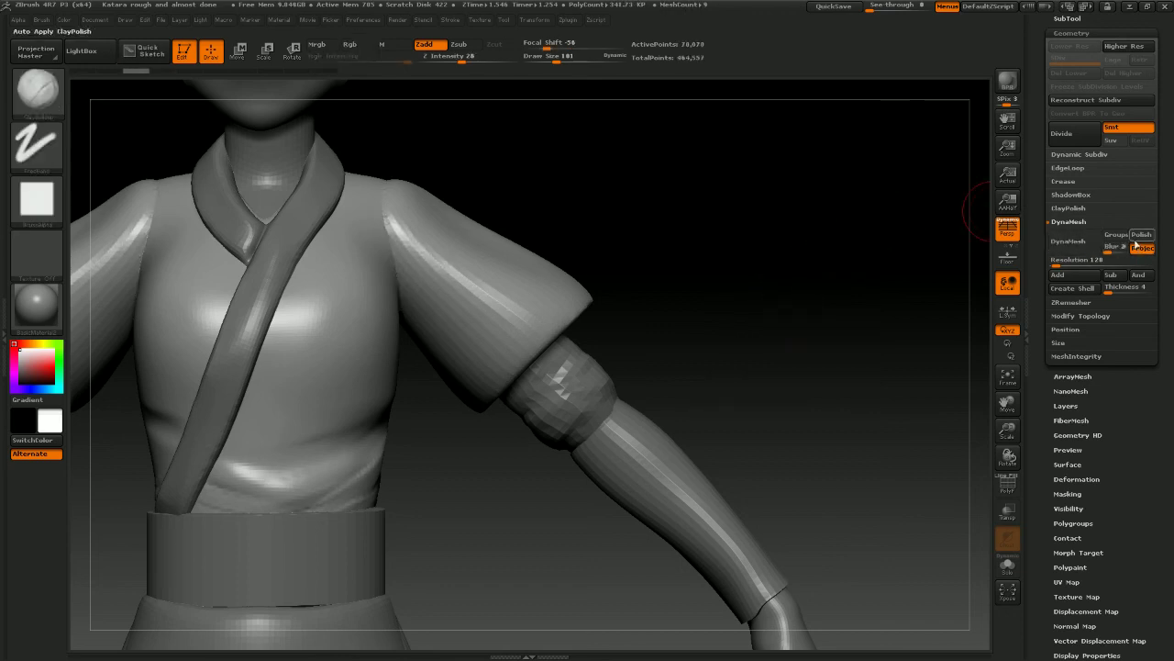
Enable the DynaMesh Polish option, clear the mask and try remeshing the merged garment at resolution 128
left_click(1141, 236)
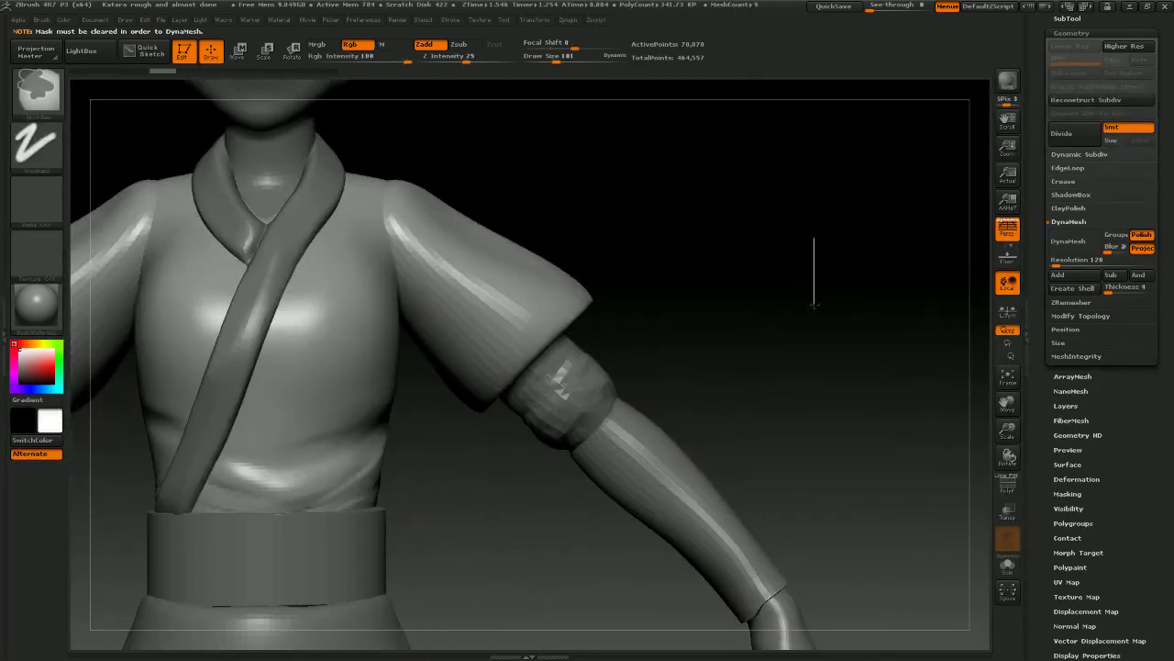
left_click_drag(814, 306, 814, 307, "ctrl")
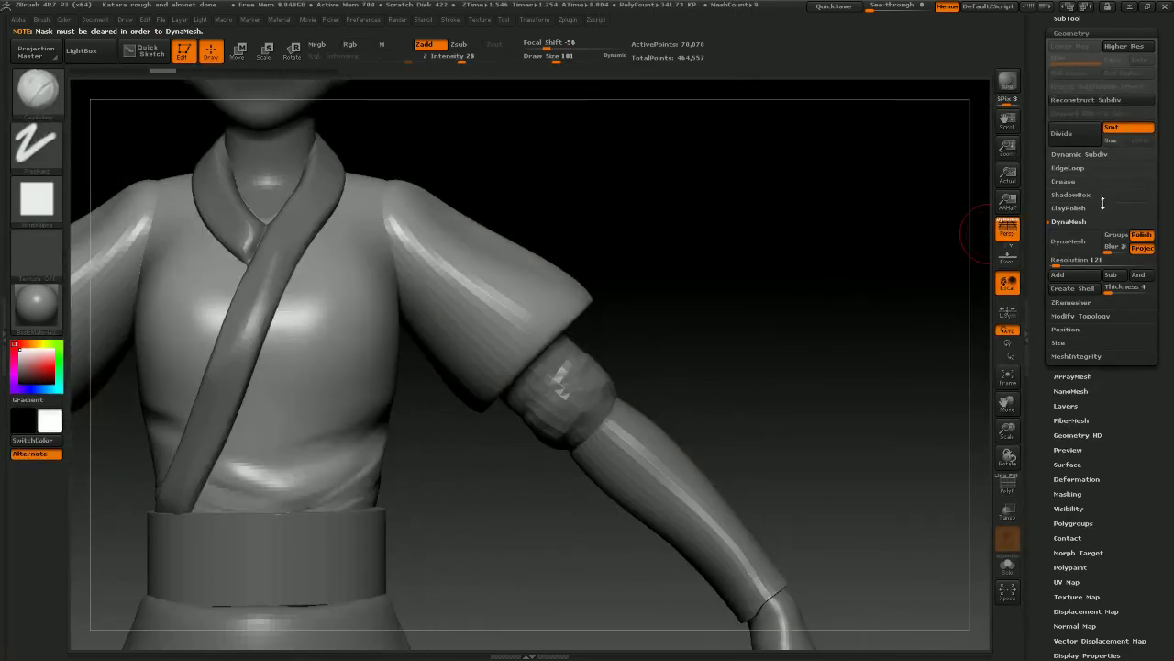
left_click(1141, 237)
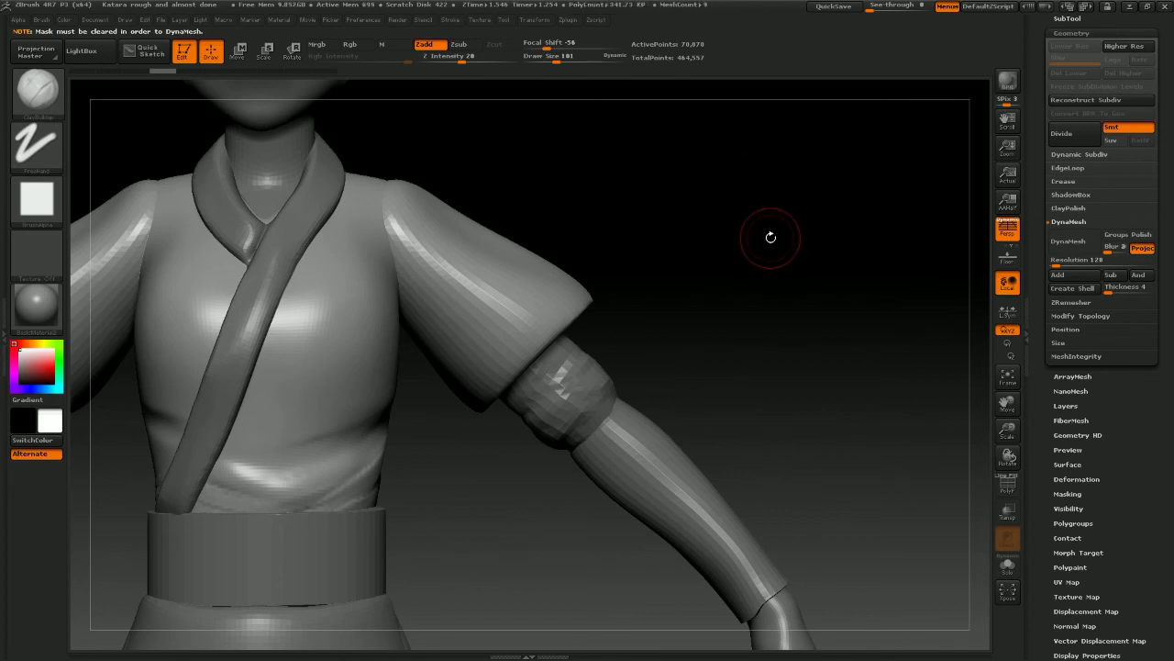
left_click_drag(857, 269, 867, 273, "ctrl")
left_click(1140, 237)
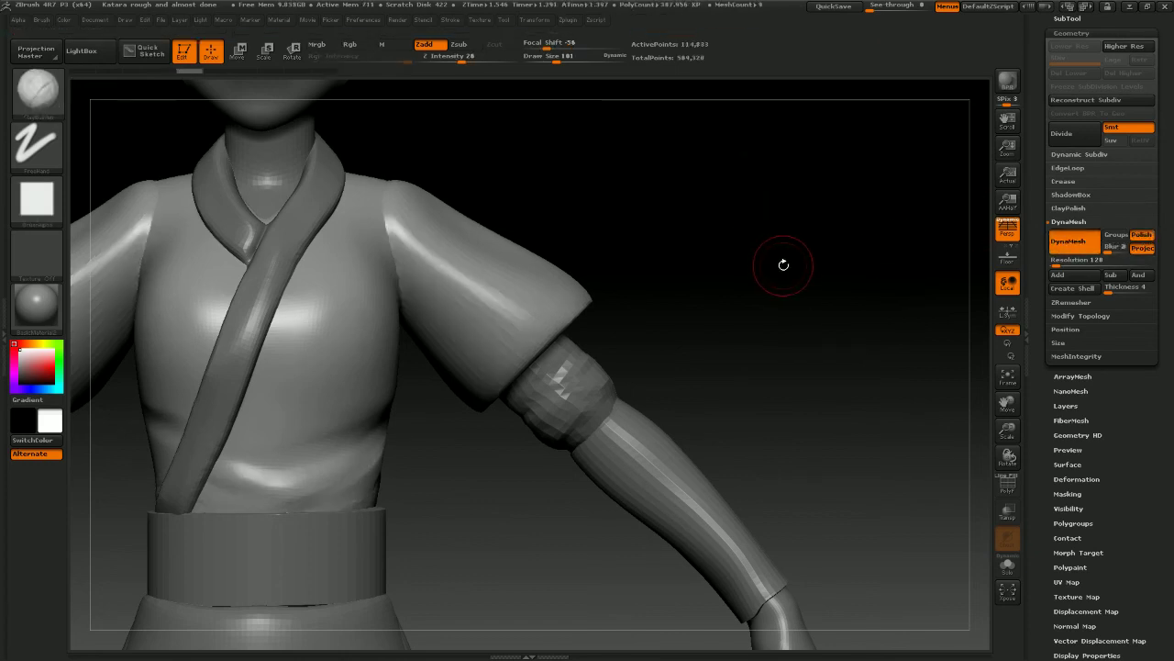
mouse_move(805, 267)
left_mouse_down()
mouse_move(778, 270)
mouse_move(823, 279)
left_mouse_up()
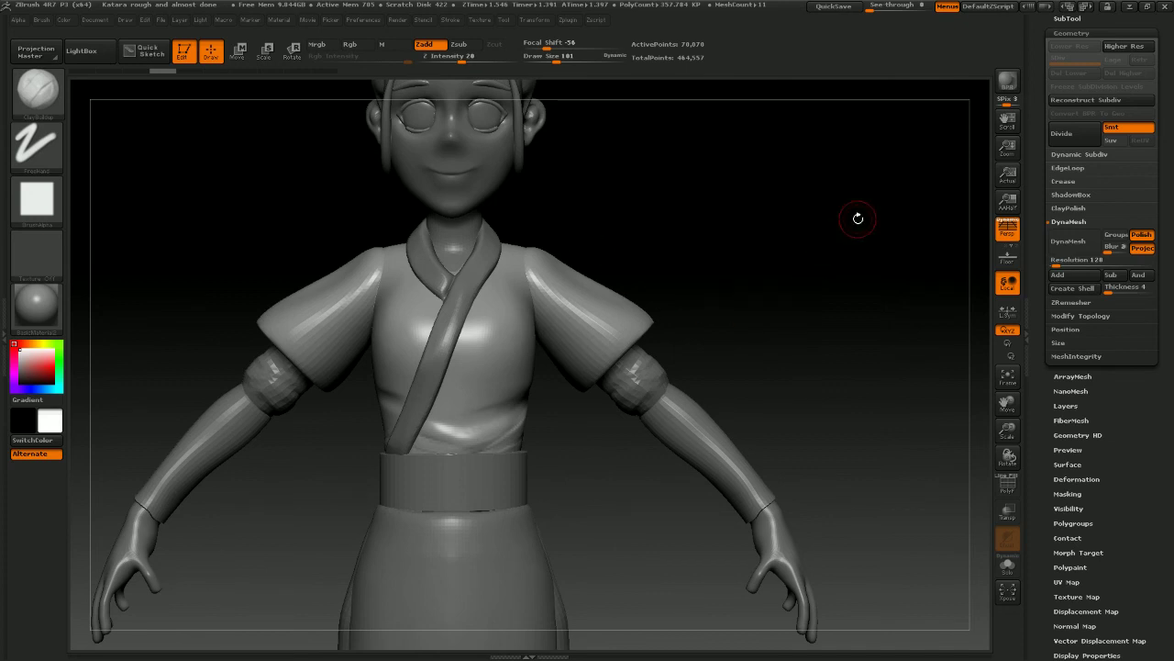
Set the DynaMesh resolution to 72, clear the mask and remesh the merged shirt and sleeves with Polish
left_click(1084, 261)
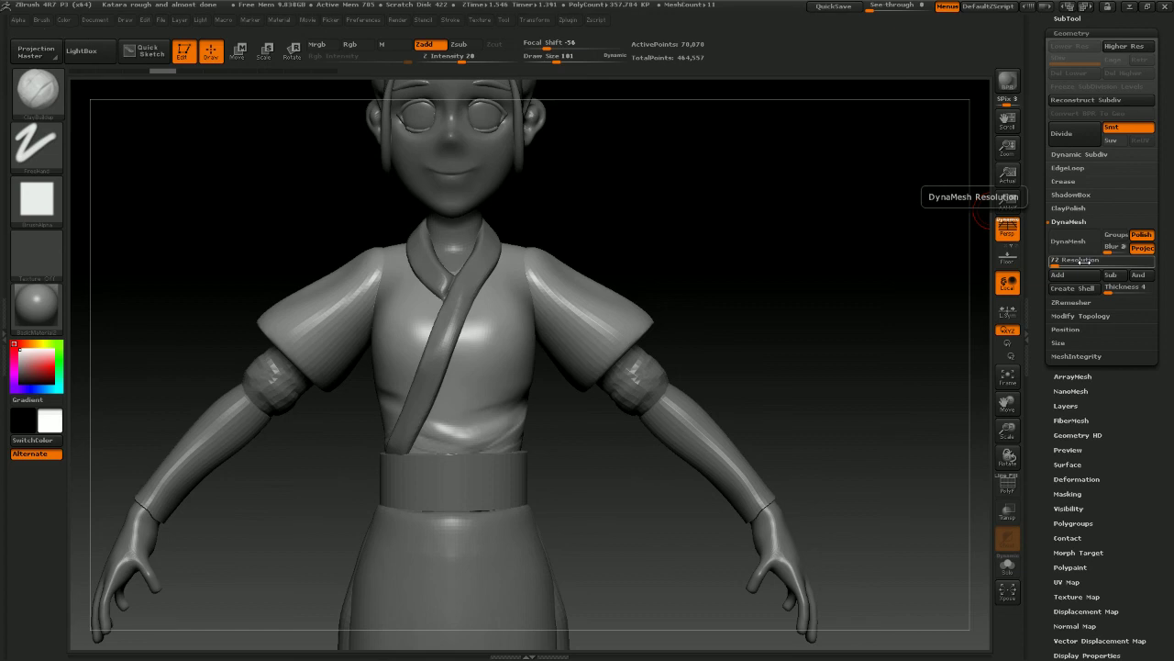
left_click(1071, 241)
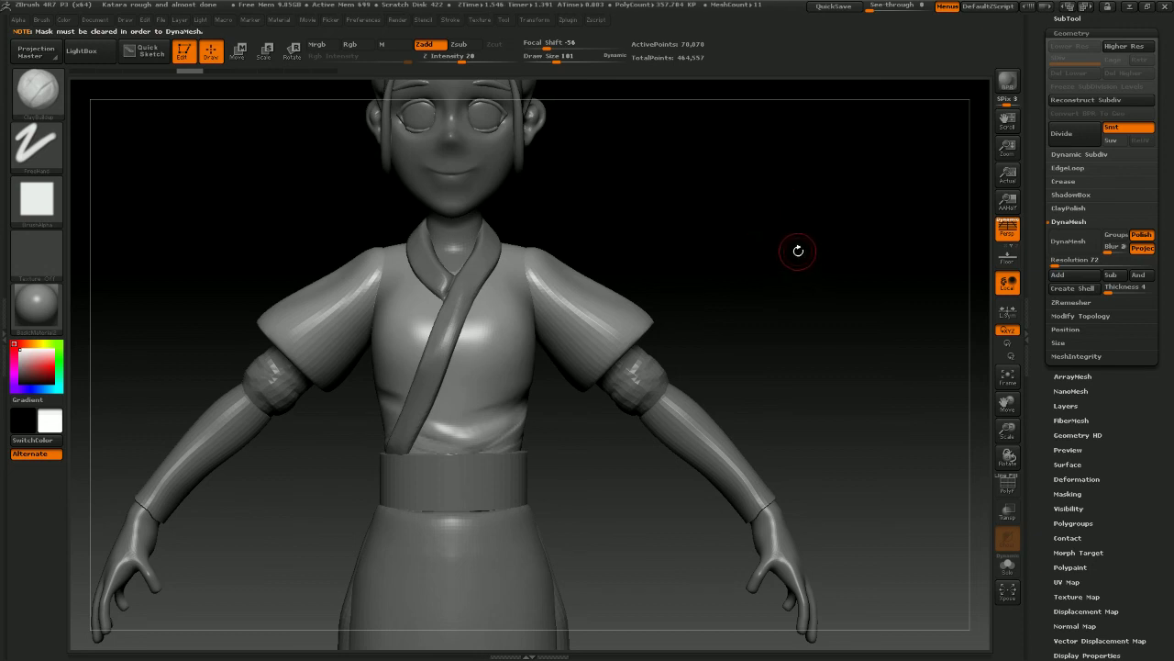
left_click_drag(799, 240, 918, 285, "ctrl")
left_click(1070, 246)
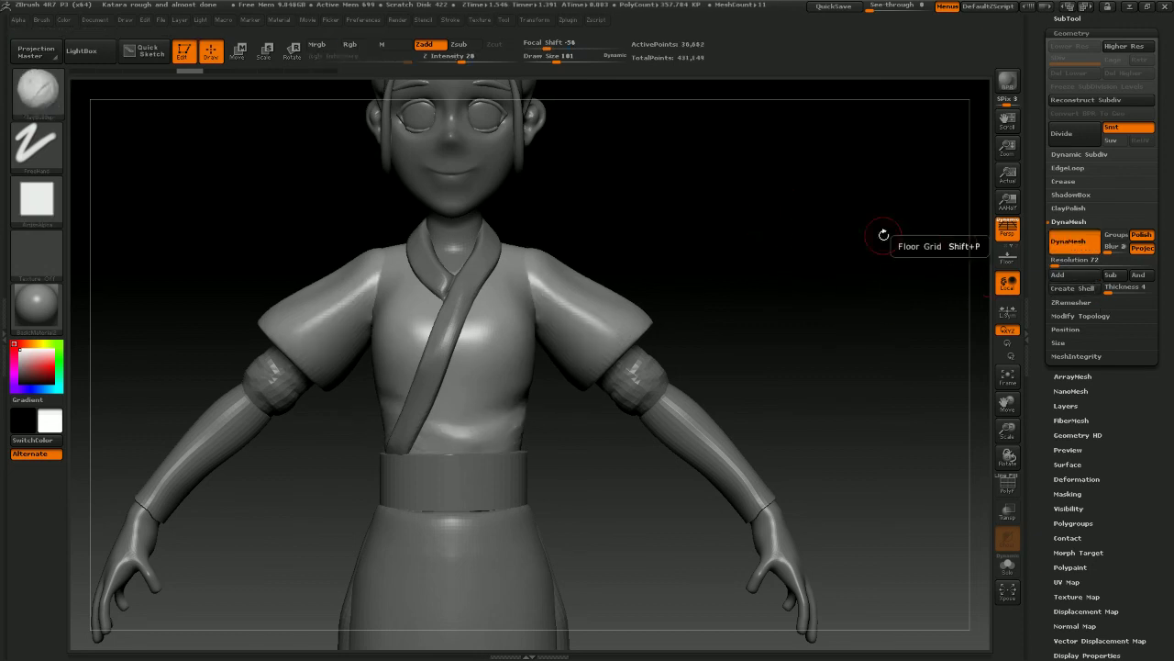
Smooth the seam where the sleeve joins the shirt at the shoulder
left_click_drag(812, 253, 842, 279, "alt")
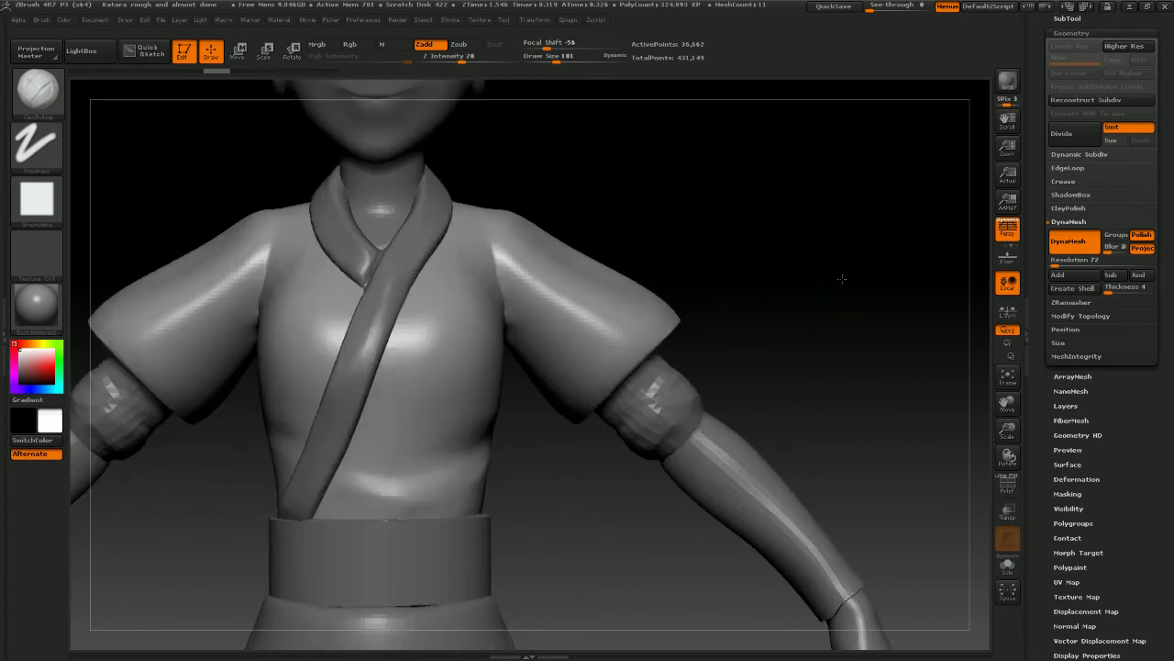
left_click_drag(632, 226, 505, 236)
key("shift")
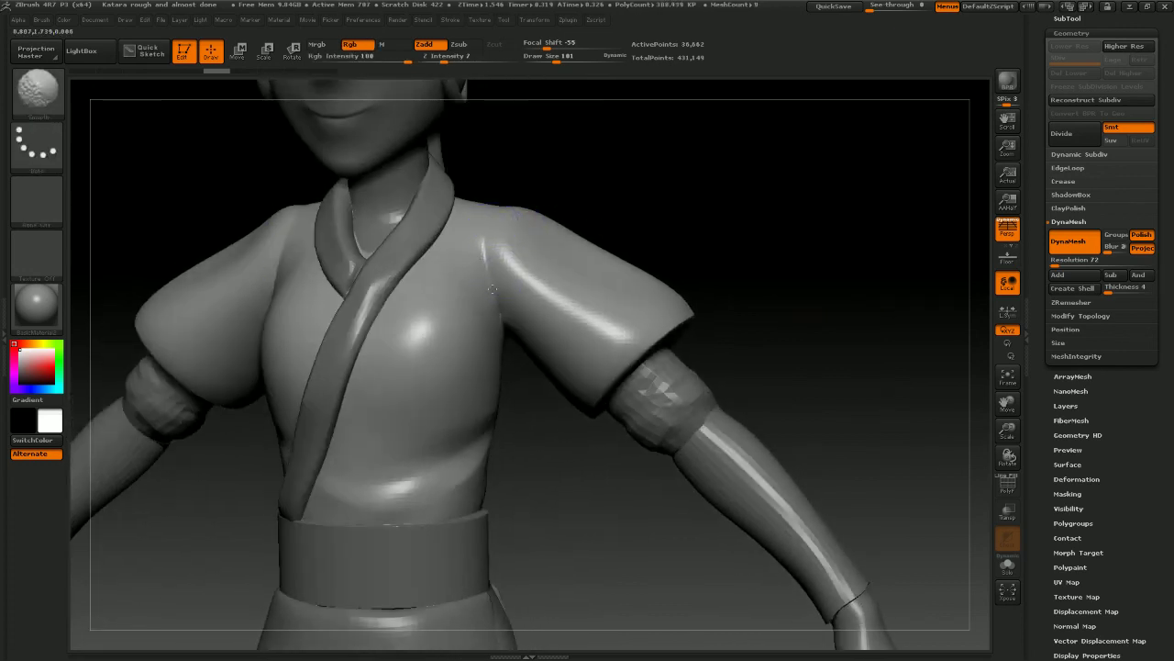
mouse_move(663, 197)
left_mouse_down("shift")
mouse_move(723, 241)
mouse_move(701, 173)
mouse_move(744, 210)
mouse_move(779, 210)
mouse_move(712, 209)
left_mouse_up("shift")
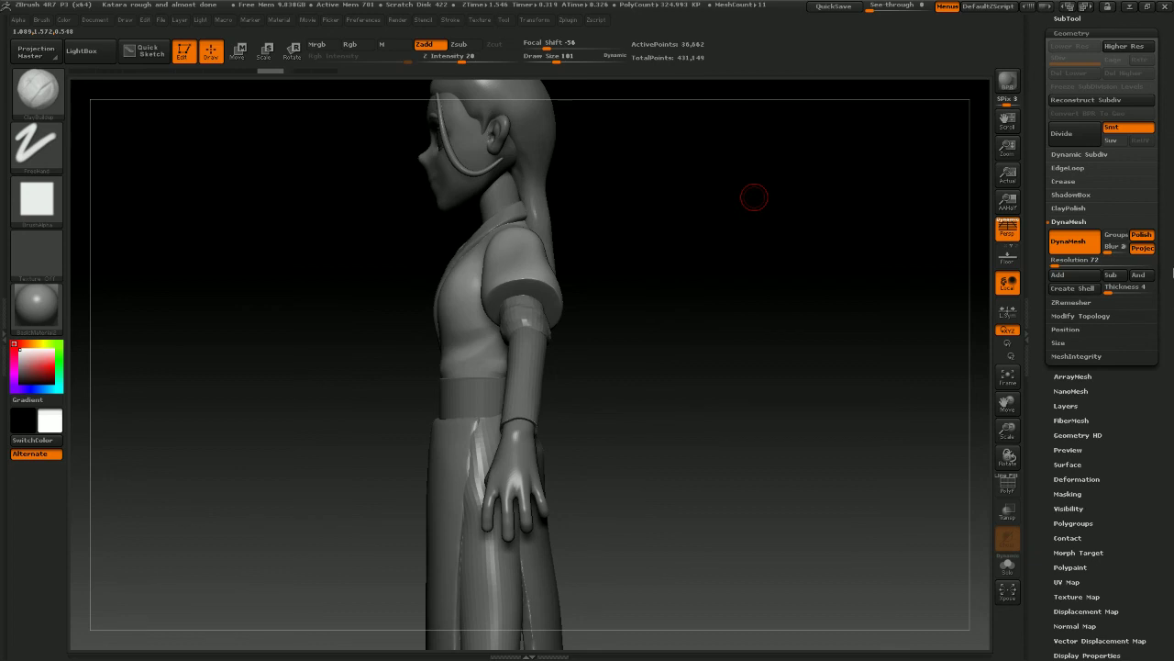
Make the upper-arm cuffs just below the sleeves the active subtool
mouse_move(766, 202)
left_mouse_down()
mouse_move(813, 214)
mouse_move(773, 178)
mouse_move(786, 197)
mouse_move(866, 221)
mouse_move(799, 233)
mouse_move(818, 265)
mouse_move(792, 173)
mouse_move(770, 150)
left_mouse_up()
left_click_drag(813, 202, 824, 331)
left_click(668, 466, "alt")
left_click_drag(784, 382, 830, 273, "alt")
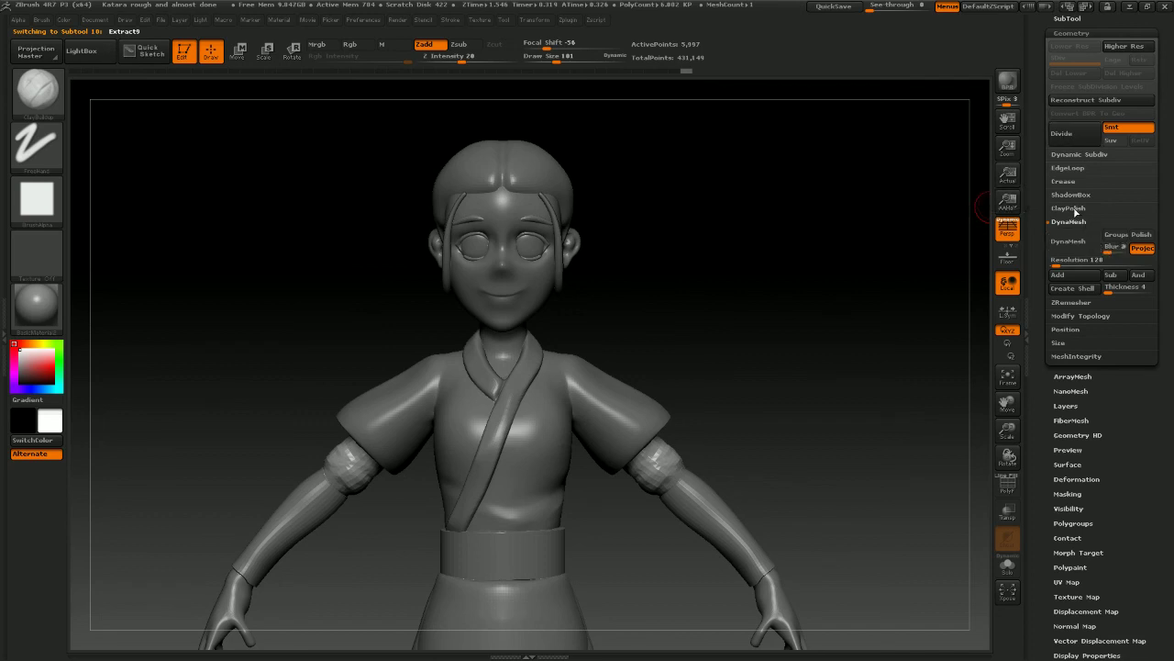
Try to remesh the upper-arm cuffs using ZRemesher with a target polygon count of 5 and Adapt enabled
left_click(1075, 303)
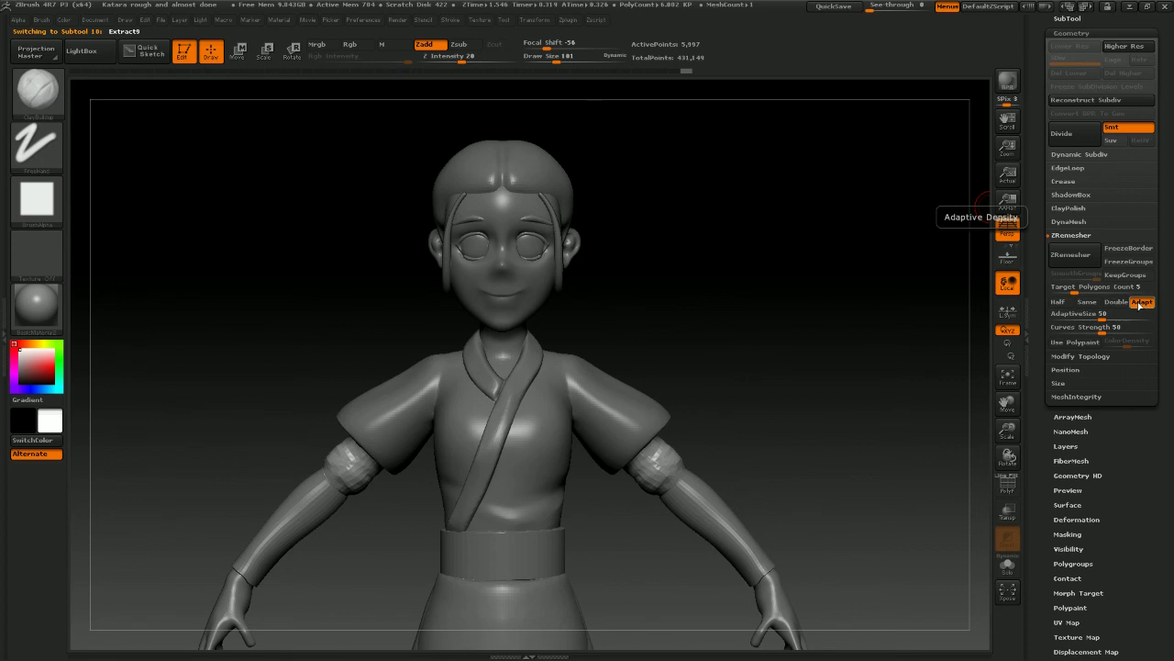
left_click(1074, 254)
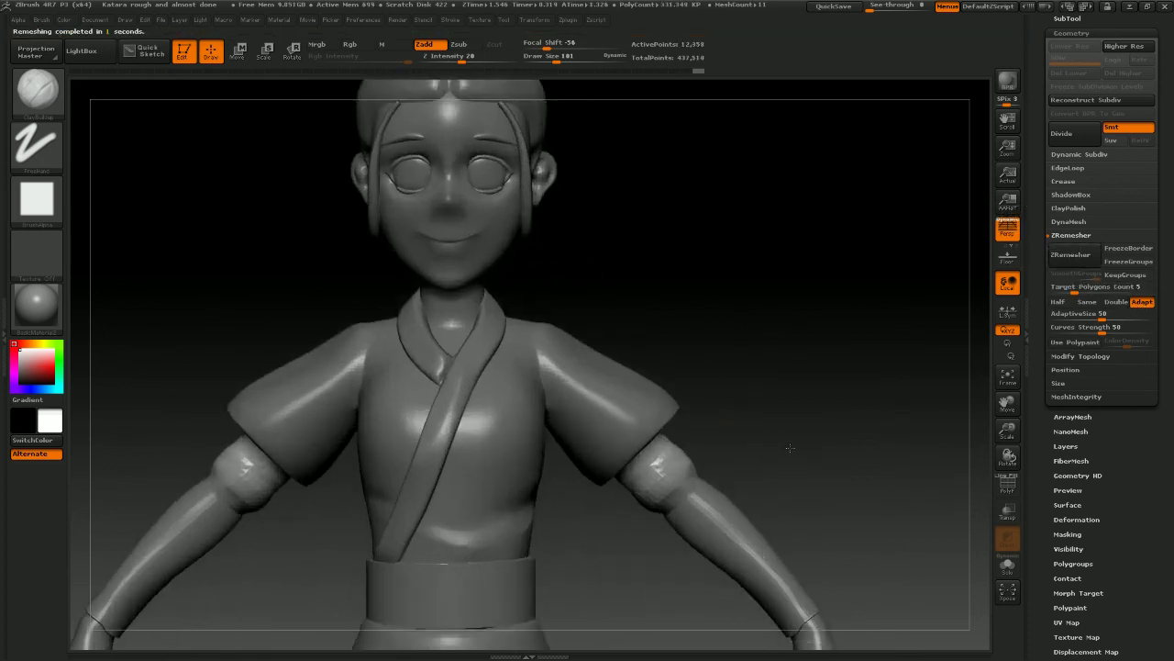
key("ctrl")
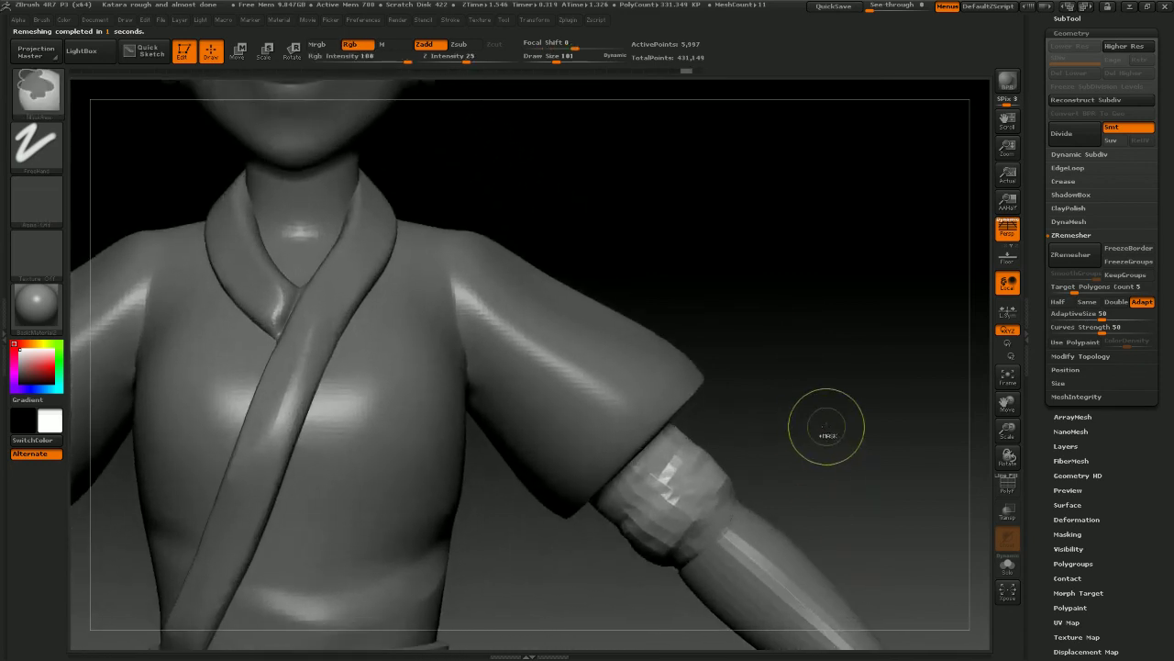
Try to remesh the upper-arm cuffs using ZRemesher with the Double option enabled
key("b")
key("c")
key("b")
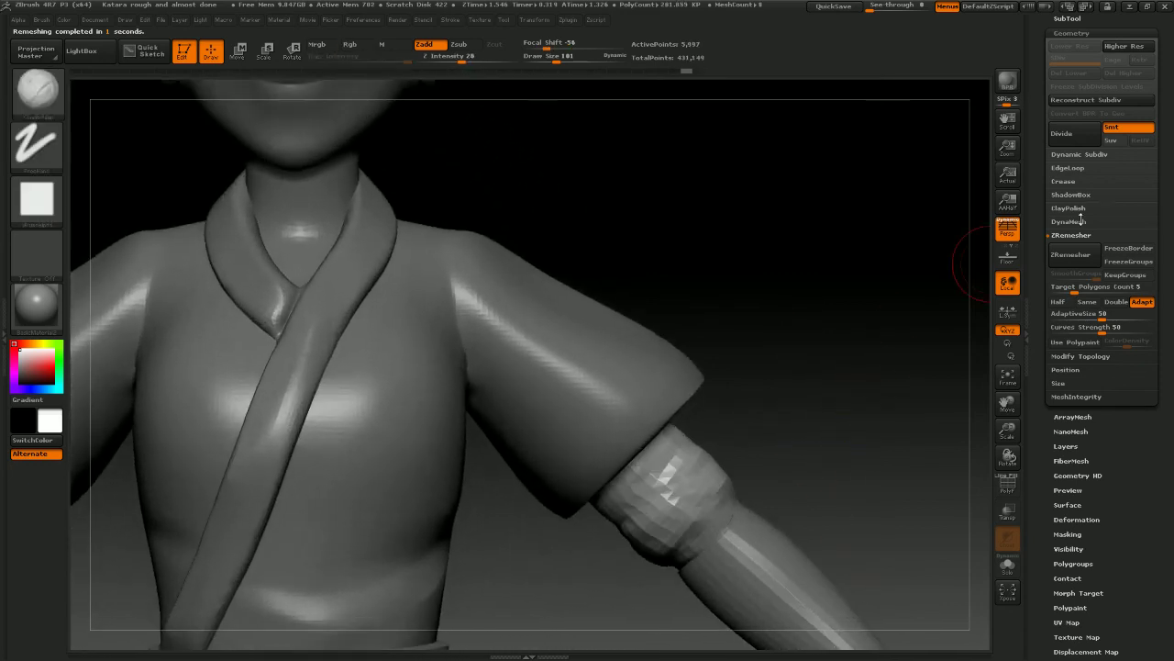
left_click(1112, 302)
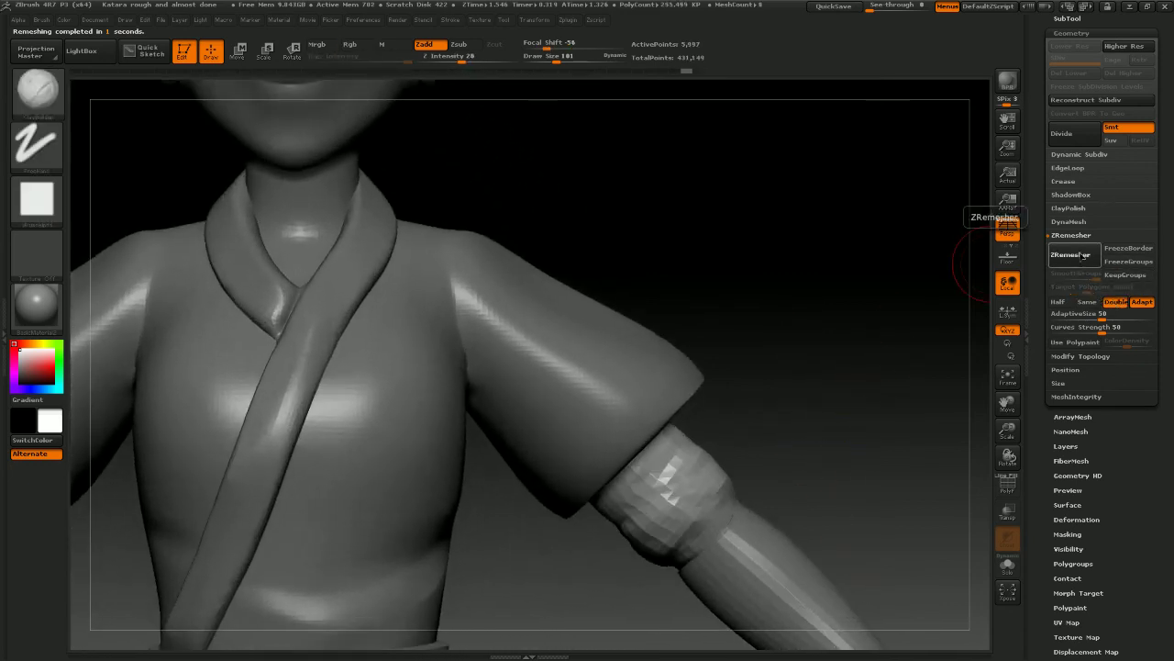
left_click(1070, 254)
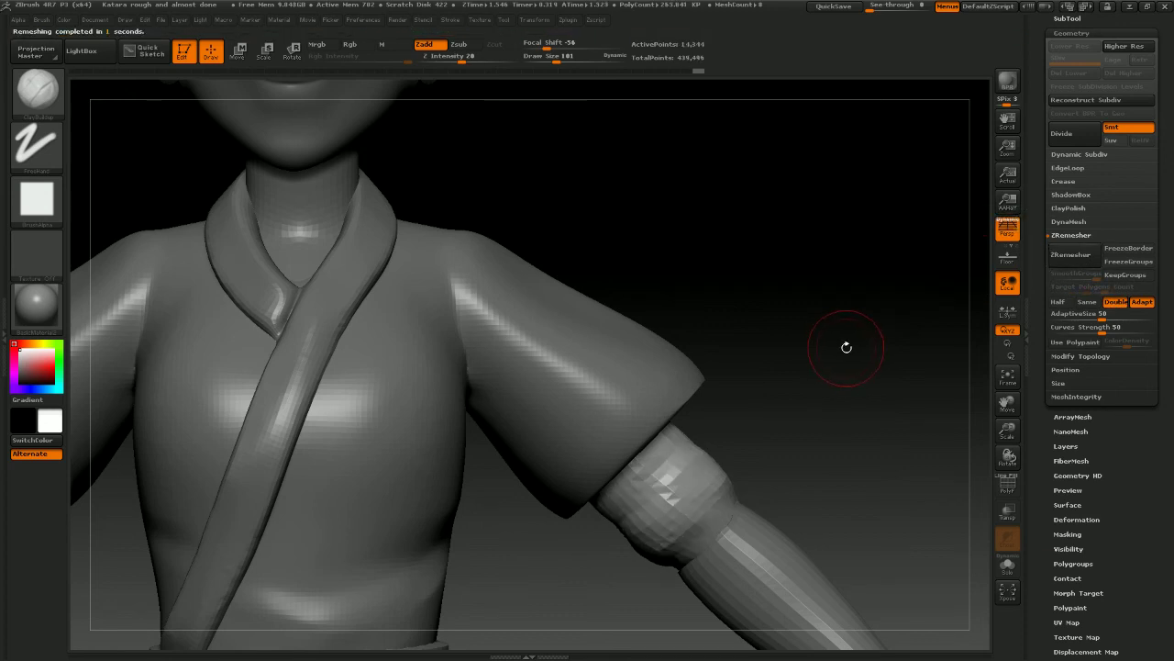
mouse_move(844, 354)
left_mouse_down("alt")
mouse_move(834, 336)
mouse_move(833, 359)
left_mouse_up("alt")
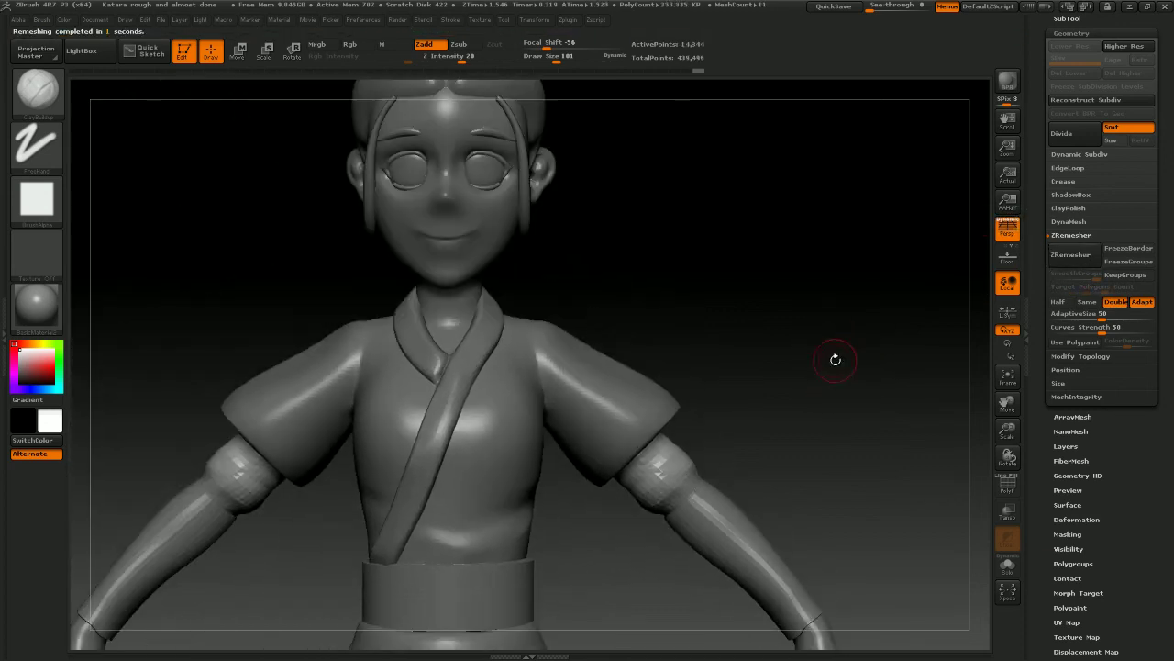
Divide the original upper-arm cuff mesh to give it a denser surface
left_click(1060, 149)
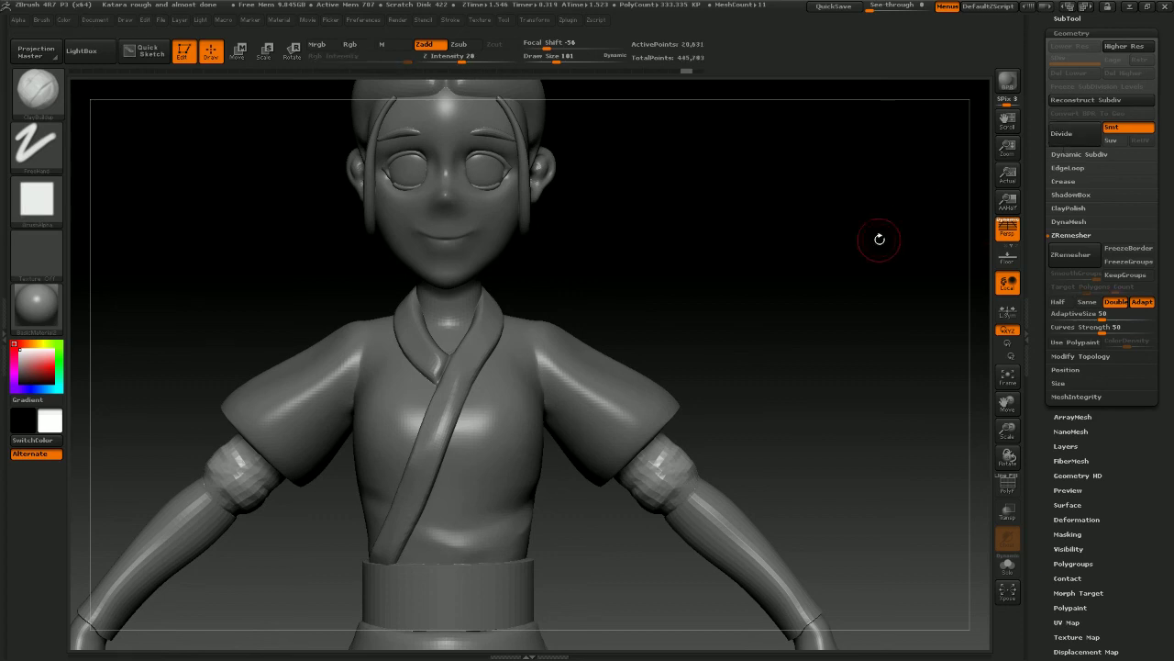
left_click_drag(814, 262, 835, 292, "alt")
left_click_drag(842, 342, 799, 225, "alt")
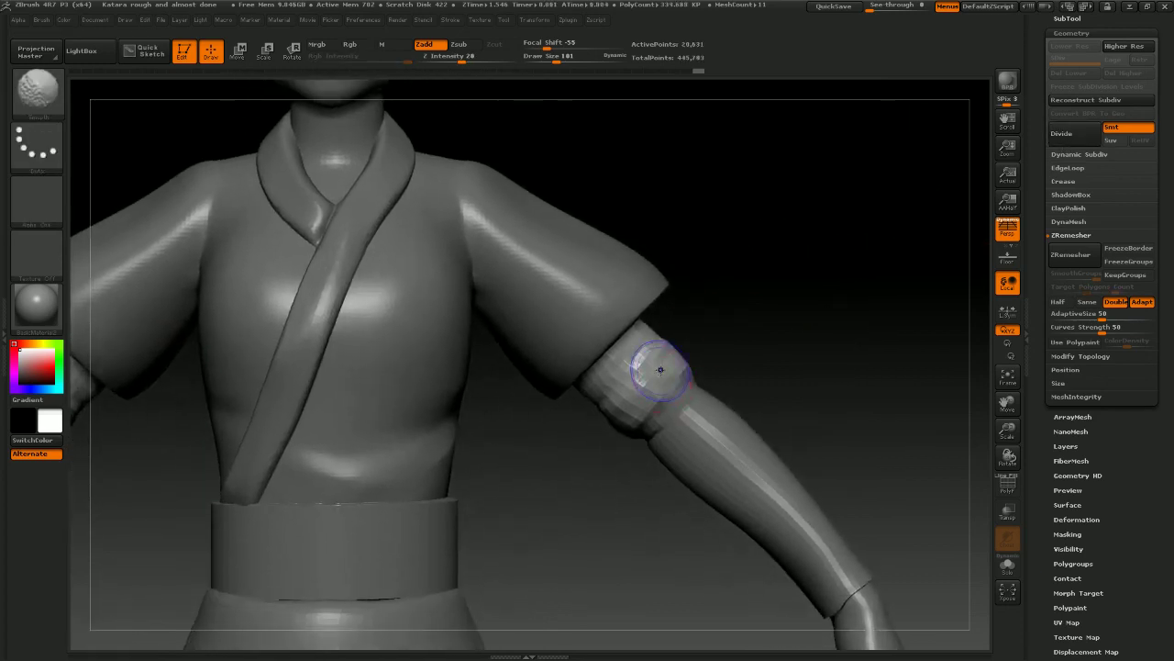
Smooth out the faceted, lumpy surface of the upper-arm cuffs from several sides
left_click_drag(660, 370, 638, 399, "shift")
left_click_drag(731, 340, 666, 346)
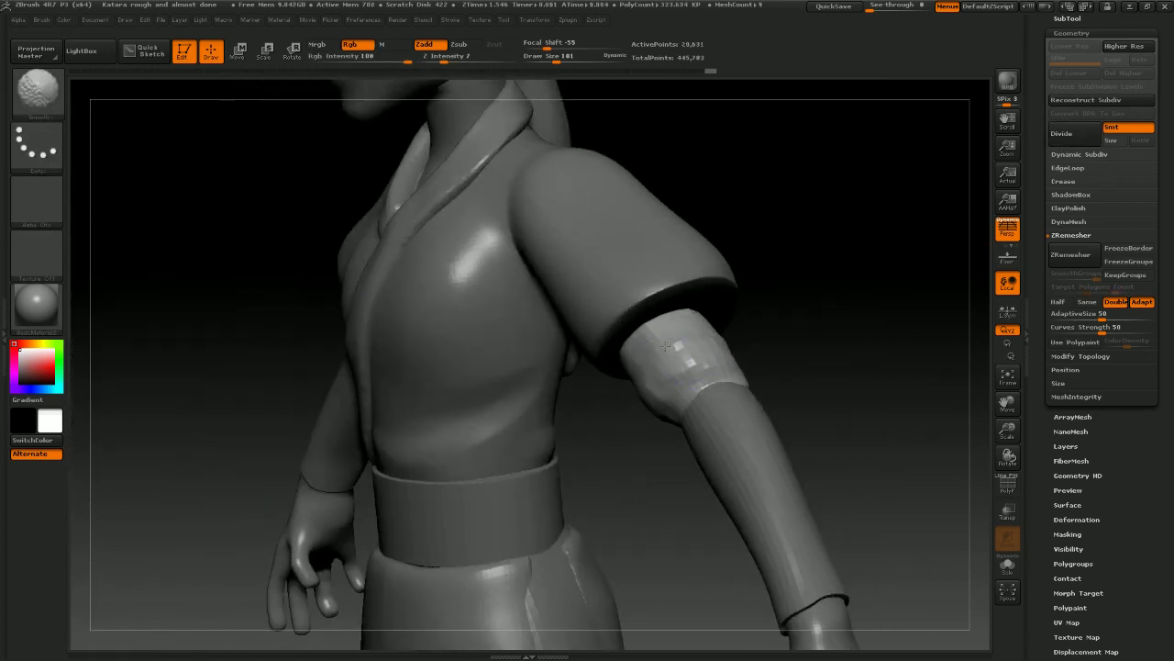
mouse_move(826, 367)
left_mouse_down()
mouse_move(700, 377)
mouse_move(716, 385)
left_mouse_up()
mouse_move(917, 376)
left_mouse_down()
mouse_move(727, 370)
mouse_move(757, 398)
left_mouse_up()
left_click_drag(766, 354, 751, 340, "shift")
mouse_move(642, 358)
left_mouse_down()
mouse_move(780, 352)
mouse_move(752, 343)
mouse_move(815, 338)
mouse_move(855, 240)
left_mouse_up()
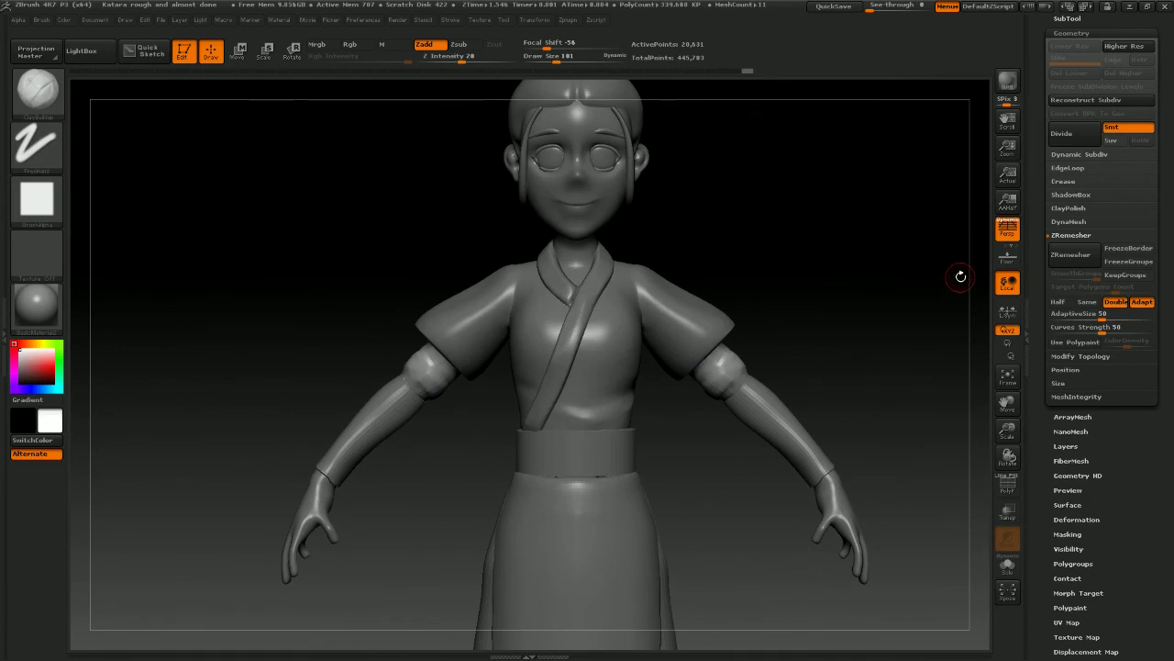
mouse_move(874, 307)
left_mouse_down("alt")
mouse_move(881, 278)
mouse_move(867, 318)
left_mouse_up("alt")
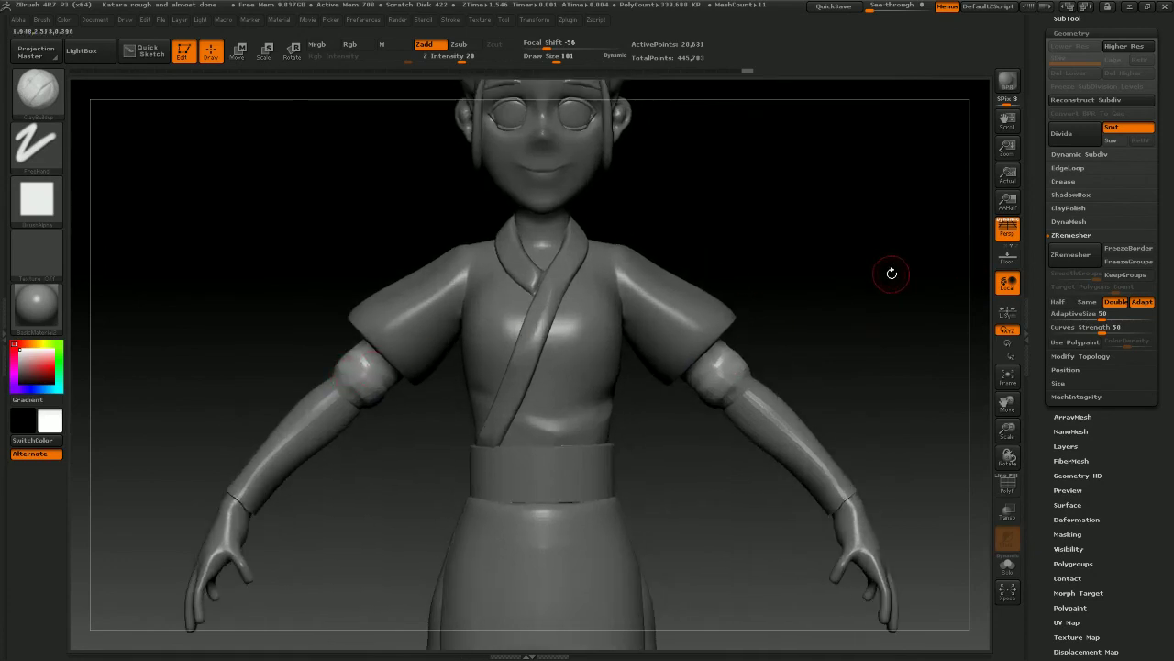
left_click_drag(894, 270, 860, 308)
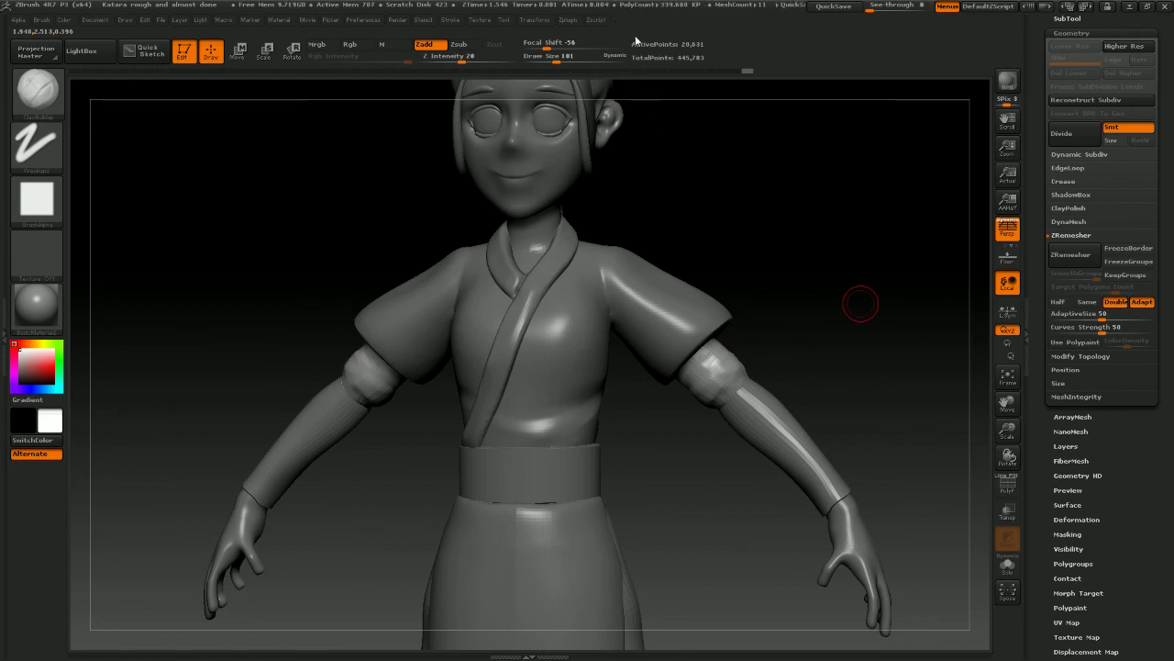
left_click_drag(847, 283, 850, 317)
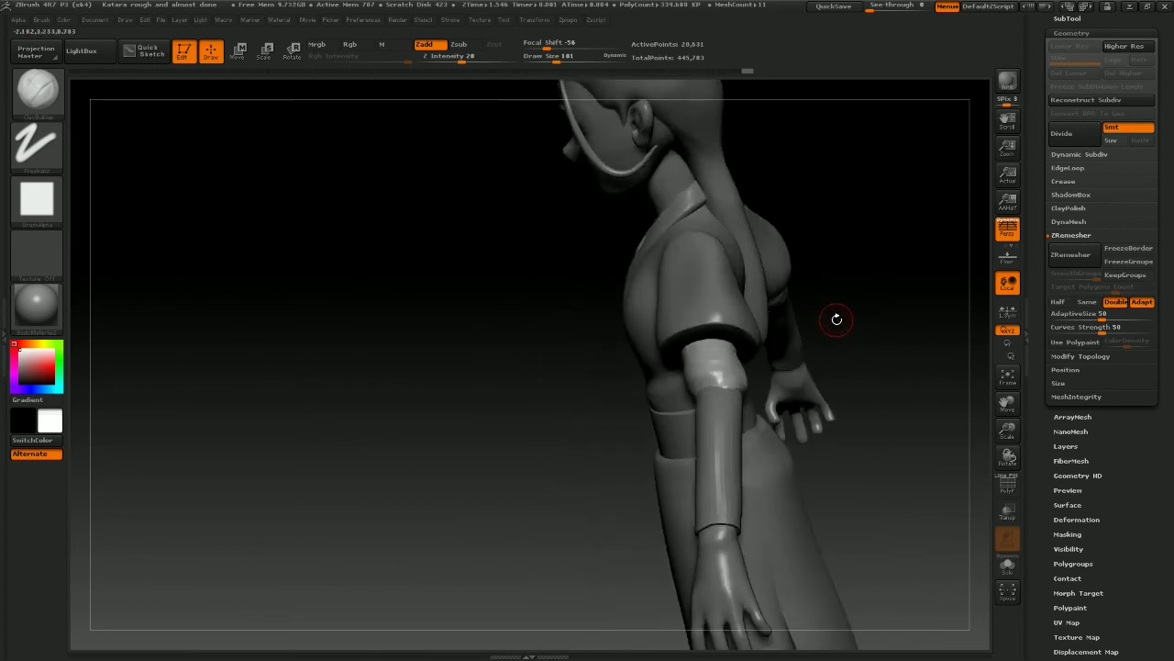
key("c")
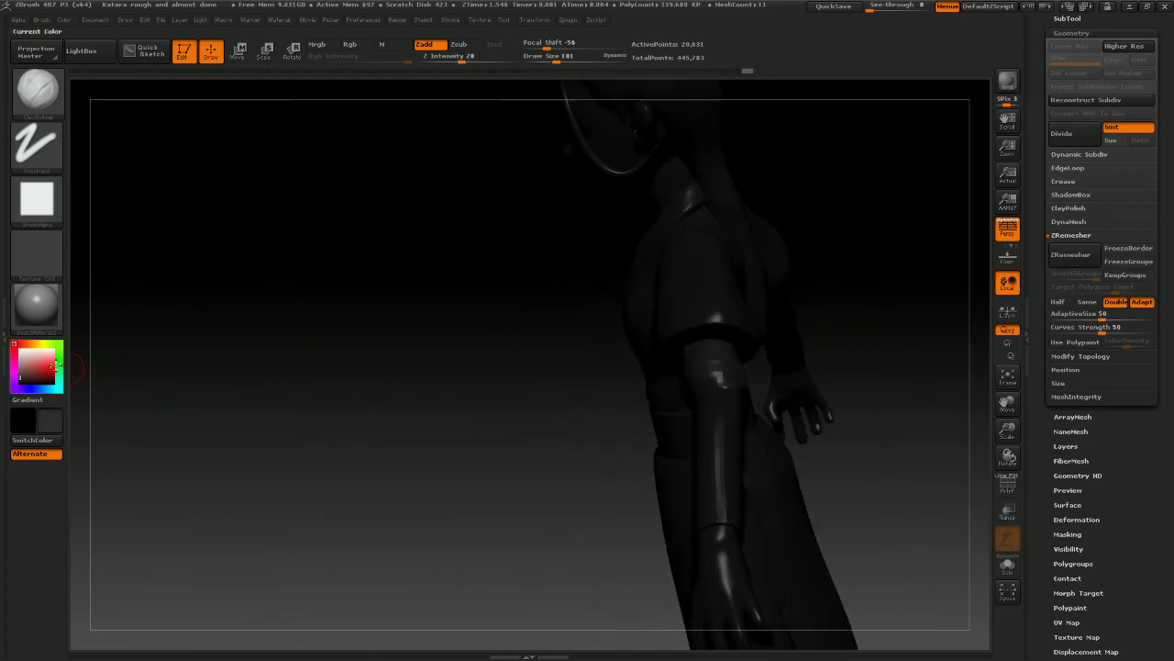
left_click_drag(34, 365, 10, 336)
Build up raised, fold-like bands around both upper-arm cuffs with the ClayBuildup brush, working from several sides
key("b")
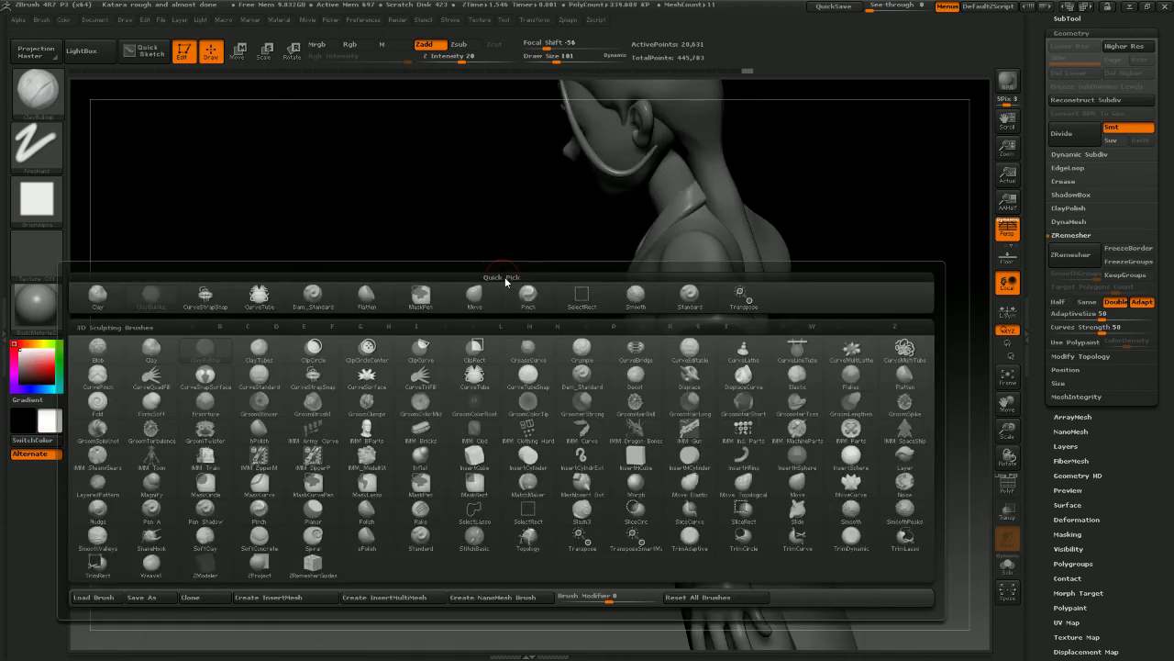
key("c")
key("b")
mouse_move(503, 280)
left_mouse_down()
mouse_move(865, 380)
mouse_move(916, 375)
left_mouse_up()
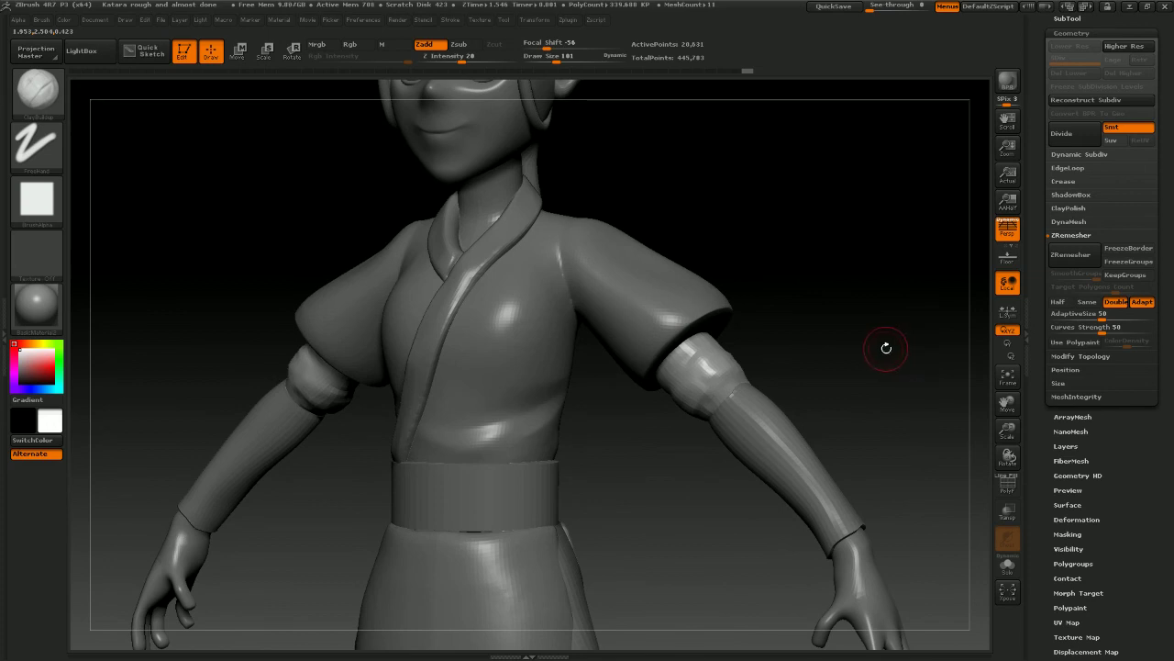
left_click_drag(888, 348, 710, 370)
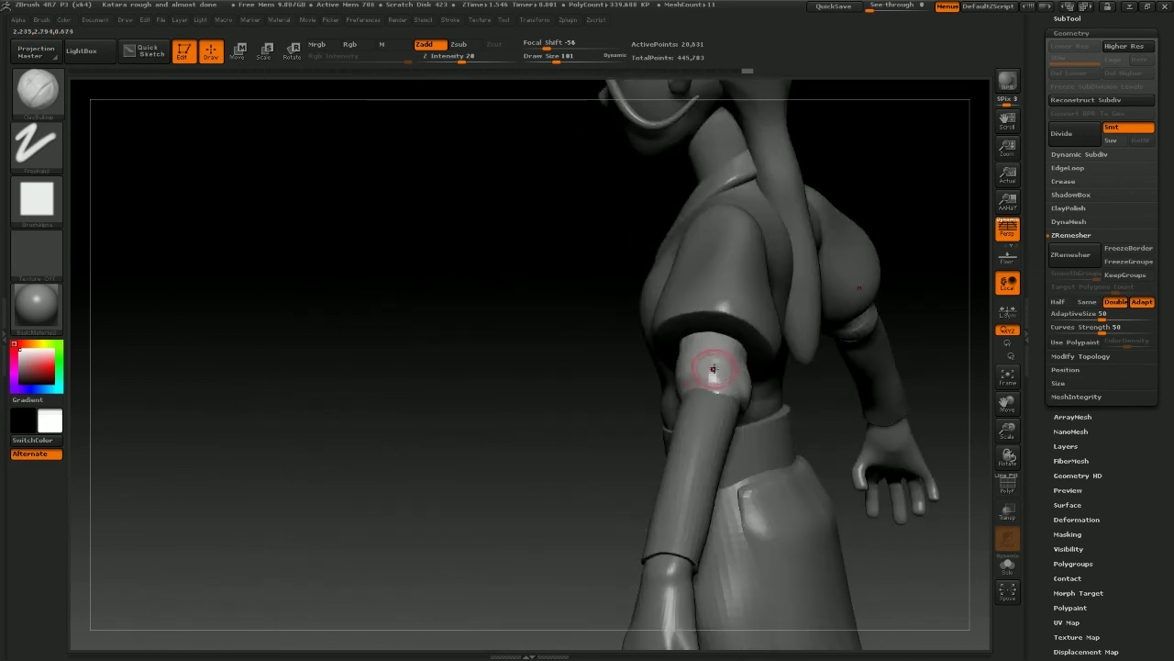
left_click_drag(930, 312, 743, 383)
left_click_drag(650, 369, 867, 387)
left_click_drag(703, 364, 909, 378)
left_click_drag(637, 365, 687, 374)
left_click_drag(762, 359, 830, 365)
left_click_drag(674, 374, 654, 387)
left_click_drag(762, 367, 872, 376)
left_click_drag(637, 388, 659, 366, "shift")
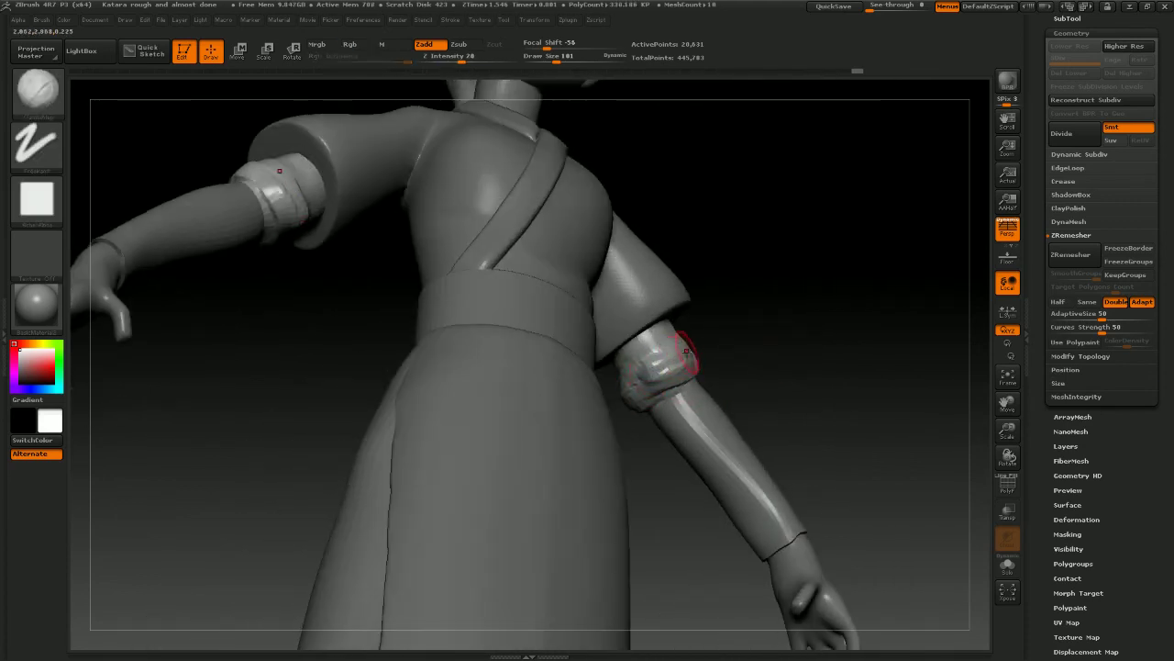
Even out the built-up bands on the upper-arm cuffs with the Flatten brush, working around the arm
key("b")
key("f")
key("a")
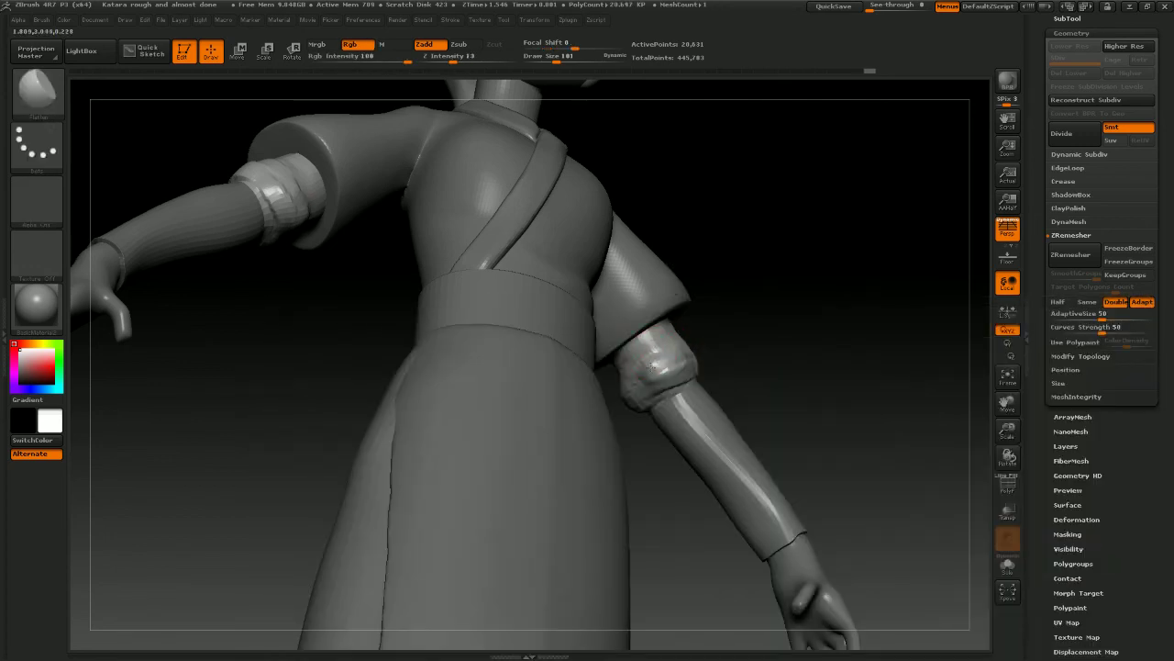
left_click_drag(681, 364, 709, 376)
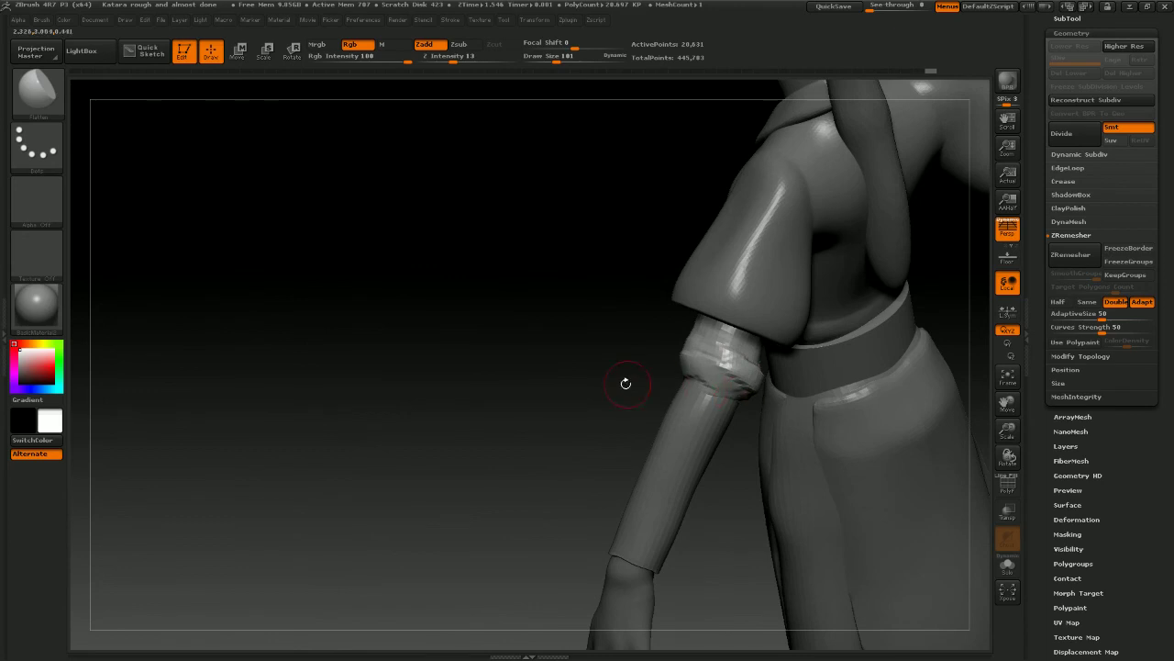
left_click_drag(625, 383, 718, 384)
left_click_drag(647, 381, 541, 373)
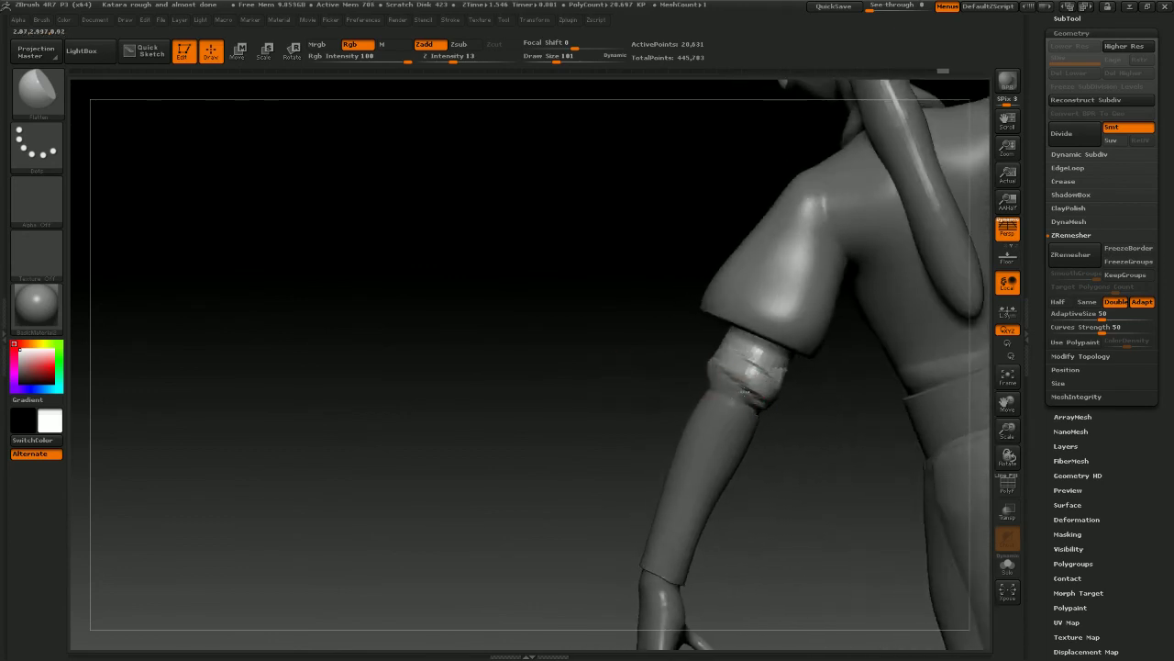
left_click_drag(809, 414, 780, 411)
mouse_move(775, 374)
left_mouse_down()
mouse_move(758, 384)
mouse_move(786, 371)
mouse_move(762, 397)
mouse_move(734, 395)
left_mouse_up()
mouse_move(760, 380)
left_mouse_down()
mouse_move(785, 369)
mouse_move(744, 367)
mouse_move(767, 356)
left_mouse_up()
mouse_move(684, 349)
left_mouse_down()
mouse_move(865, 358)
mouse_move(743, 376)
mouse_move(799, 372)
left_mouse_up()
mouse_move(894, 357)
left_mouse_down()
mouse_move(838, 365)
mouse_move(814, 347)
mouse_move(905, 375)
mouse_move(787, 336)
mouse_move(762, 462)
mouse_move(792, 398)
mouse_move(888, 328)
mouse_move(715, 267)
left_mouse_up()
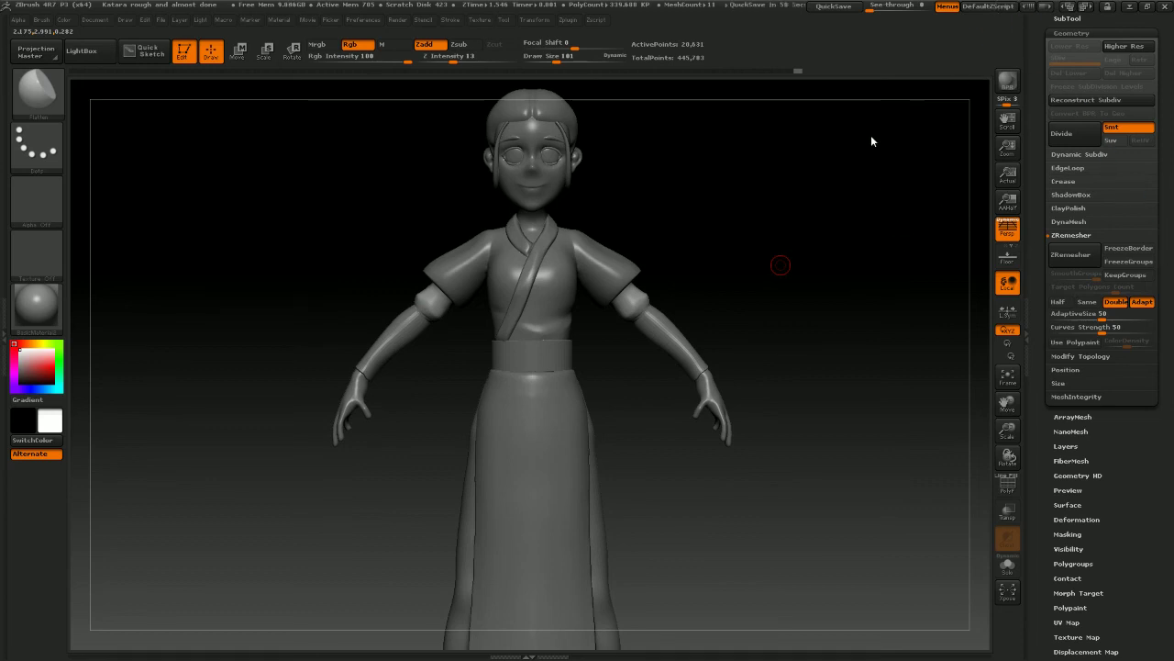
Make the hair with the long ponytail the active subtool and set the brush draw size to 122
left_click_drag(783, 260, 733, 239)
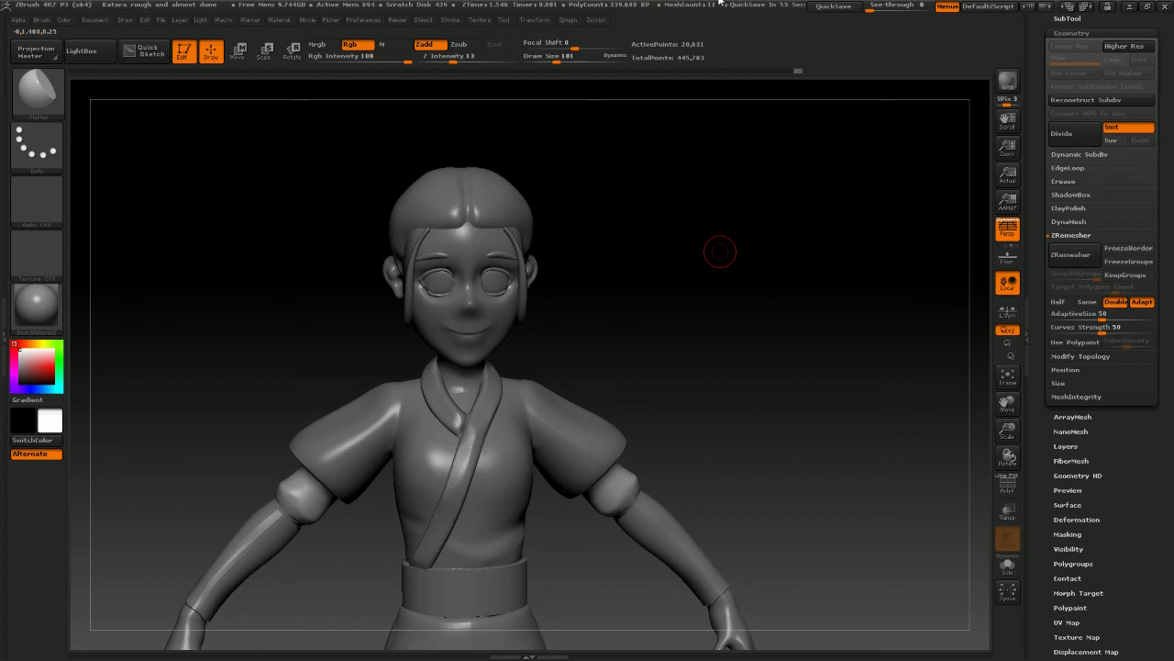
left_click_drag(780, 241, 624, 239)
left_click_drag(847, 265, 134, 357)
left_click(535, 343, "alt")
left_click_drag(584, 270, 740, 241, "alt")
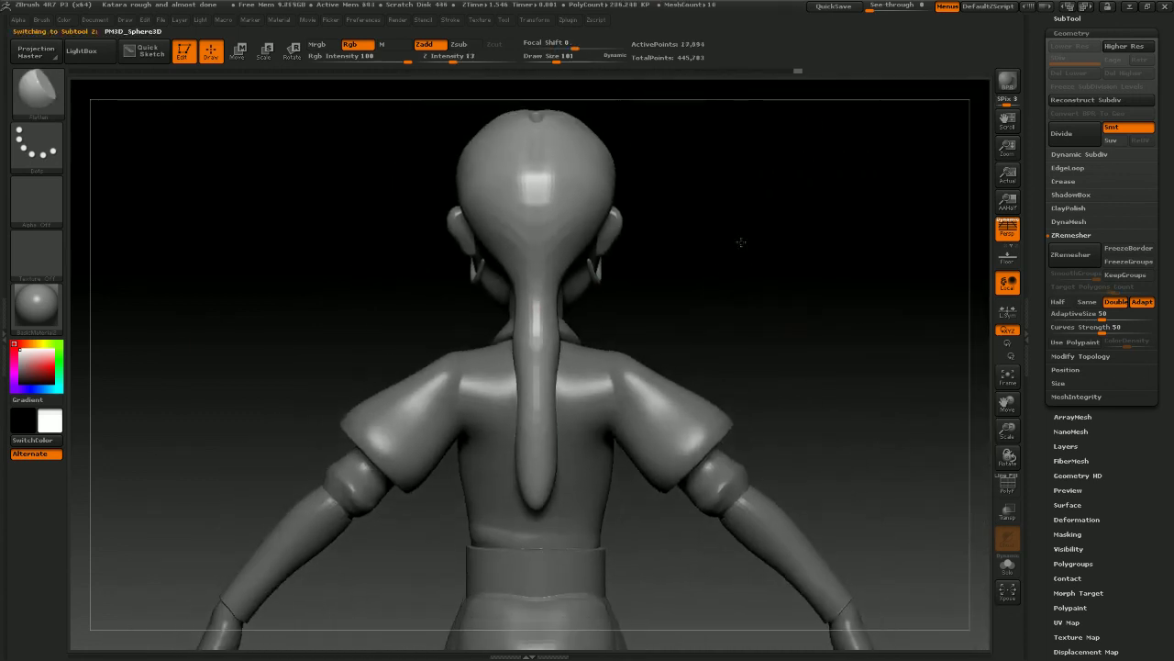
key("shift")
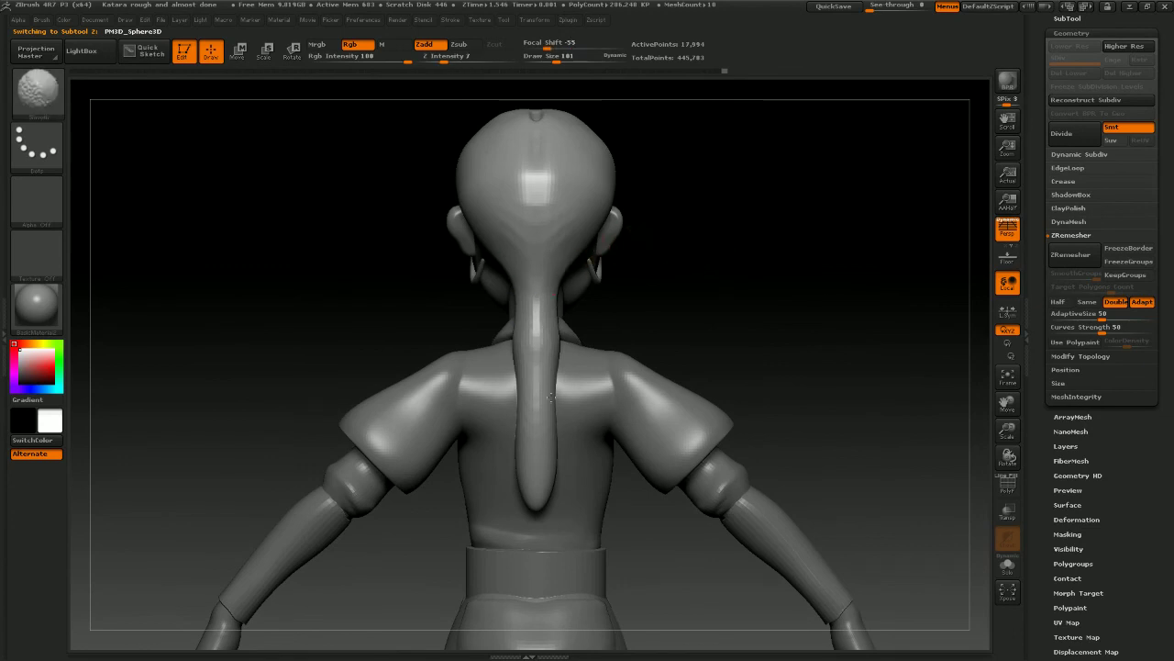
left_click_drag(689, 289, 744, 308)
key("space")
left_click(562, 271)
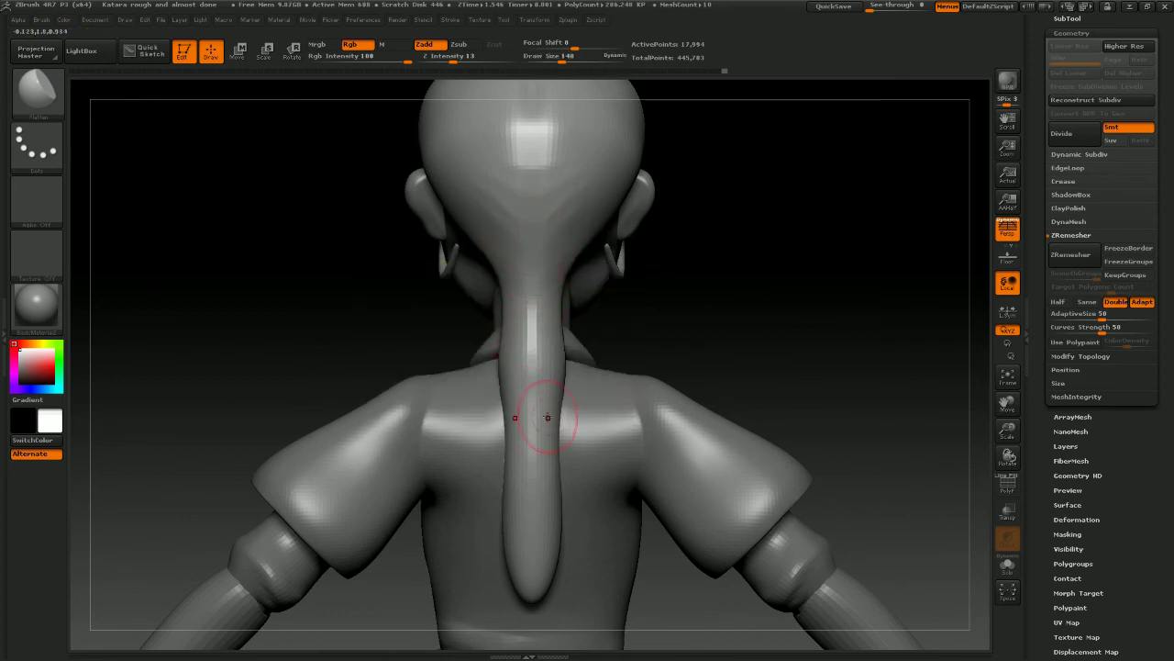
mouse_move(664, 299)
left_mouse_down()
mouse_move(742, 281)
mouse_move(696, 296)
mouse_move(652, 291)
left_mouse_up()
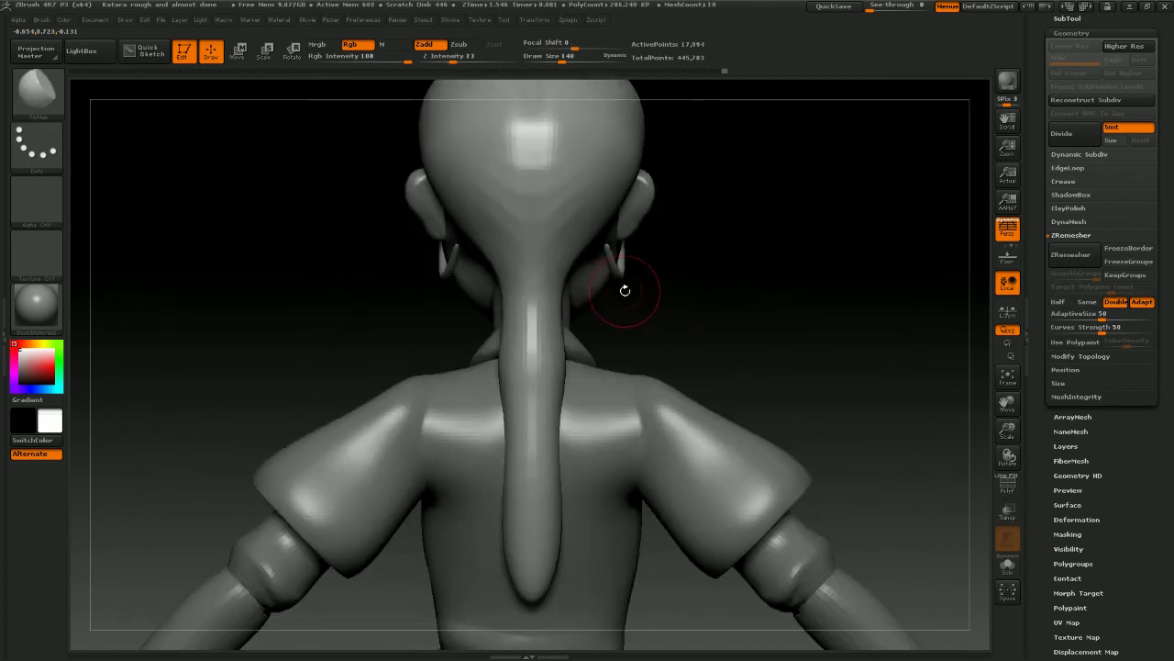
left_click_drag(624, 289, 721, 304)
key("space")
left_click_drag(716, 293, 710, 294)
left_click_drag(710, 295, 739, 295, "shift")
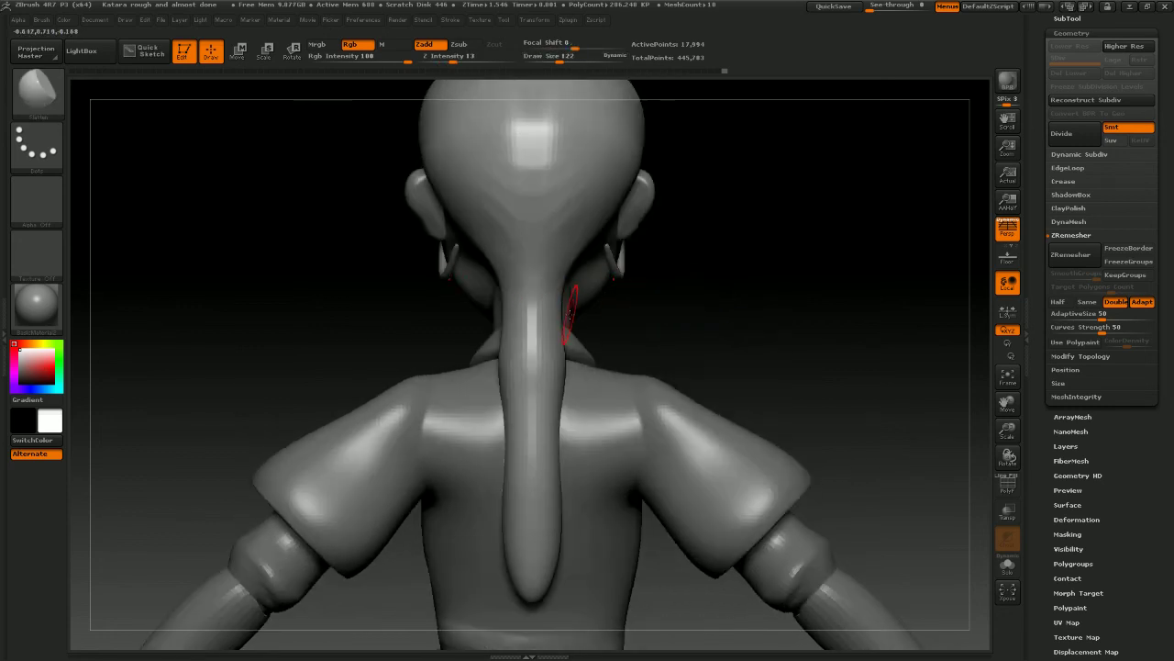
Pinch both sides of the ponytail inward at intervals down to its tip with the Move brush, forming rounded braid segments
key("b")
left_click(545, 323)
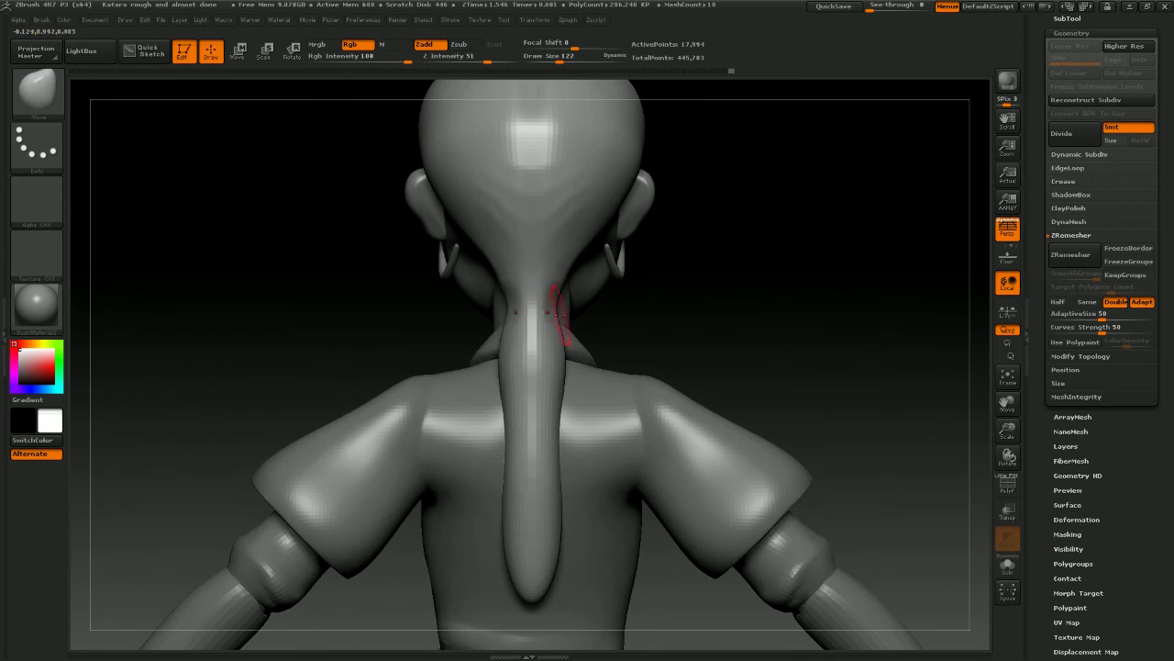
left_click_drag(563, 369, 542, 377)
left_click_drag(558, 332, 548, 312)
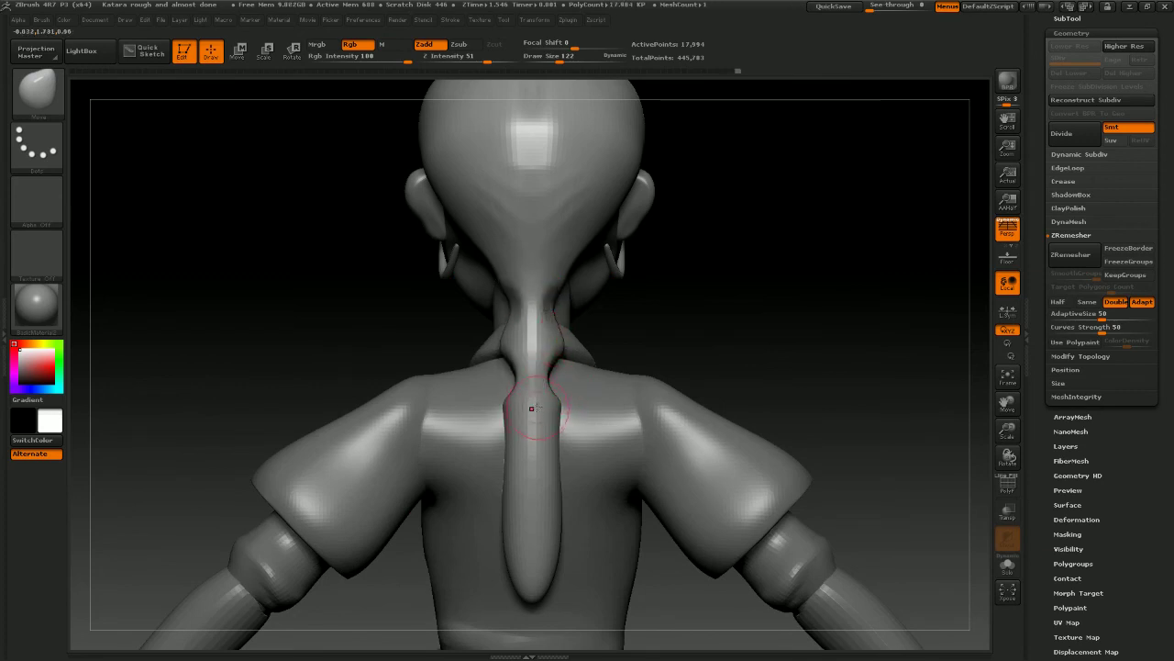
left_click_drag(554, 435, 549, 439)
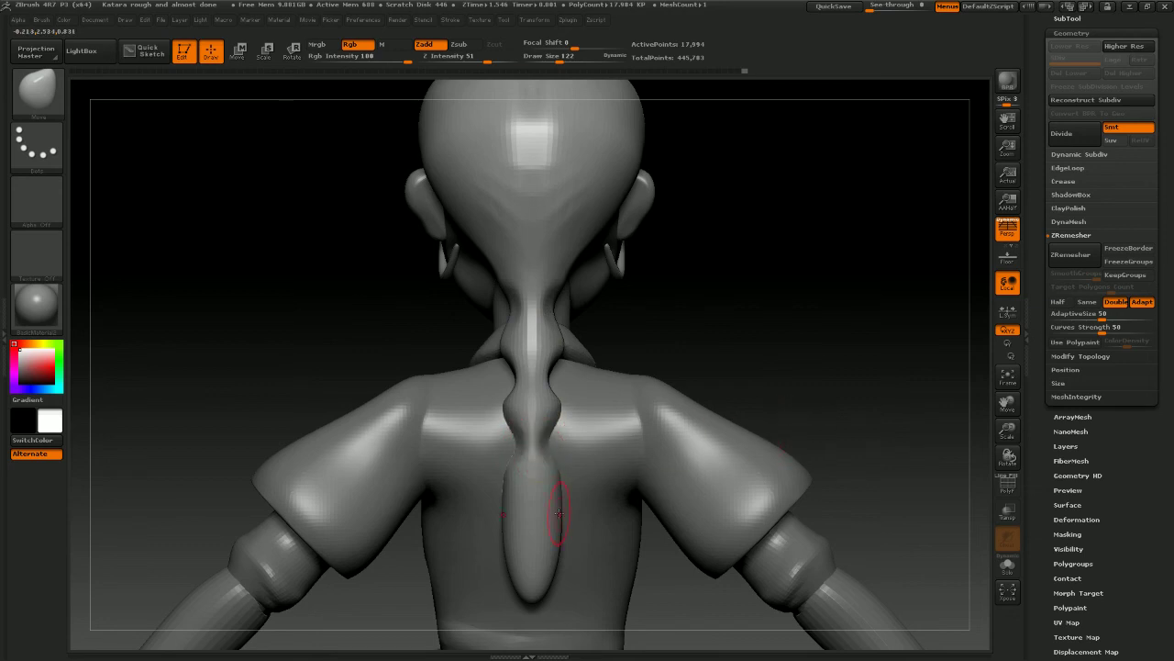
mouse_move(559, 514)
left_mouse_down()
mouse_move(536, 518)
mouse_move(551, 518)
left_mouse_up()
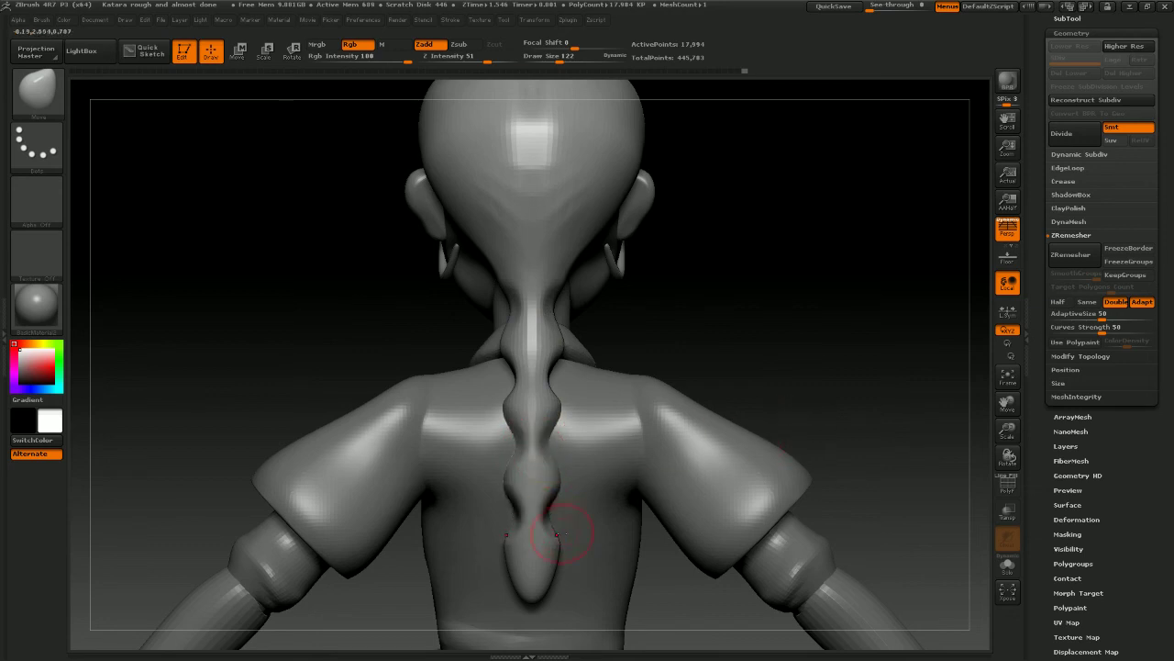
left_click_drag(554, 567, 541, 570)
key("shift")
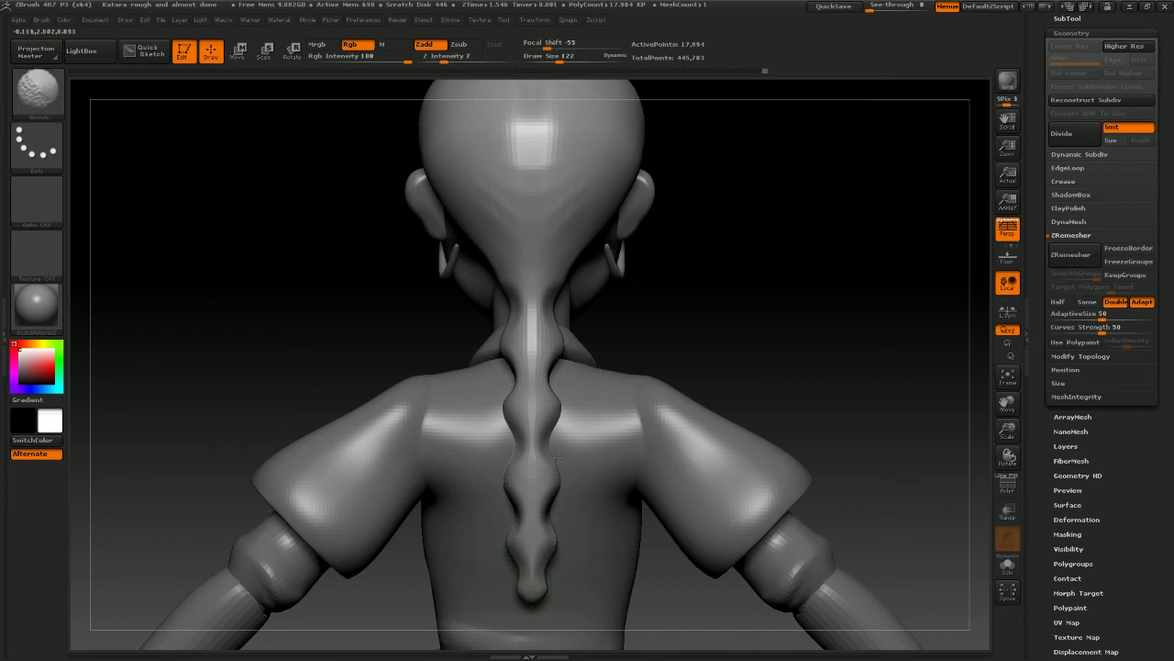
Reshape the lower end of the braid in side view with the Move brush
mouse_move(761, 345)
left_mouse_down()
mouse_move(545, 343)
mouse_move(548, 372)
mouse_move(515, 410)
left_mouse_up()
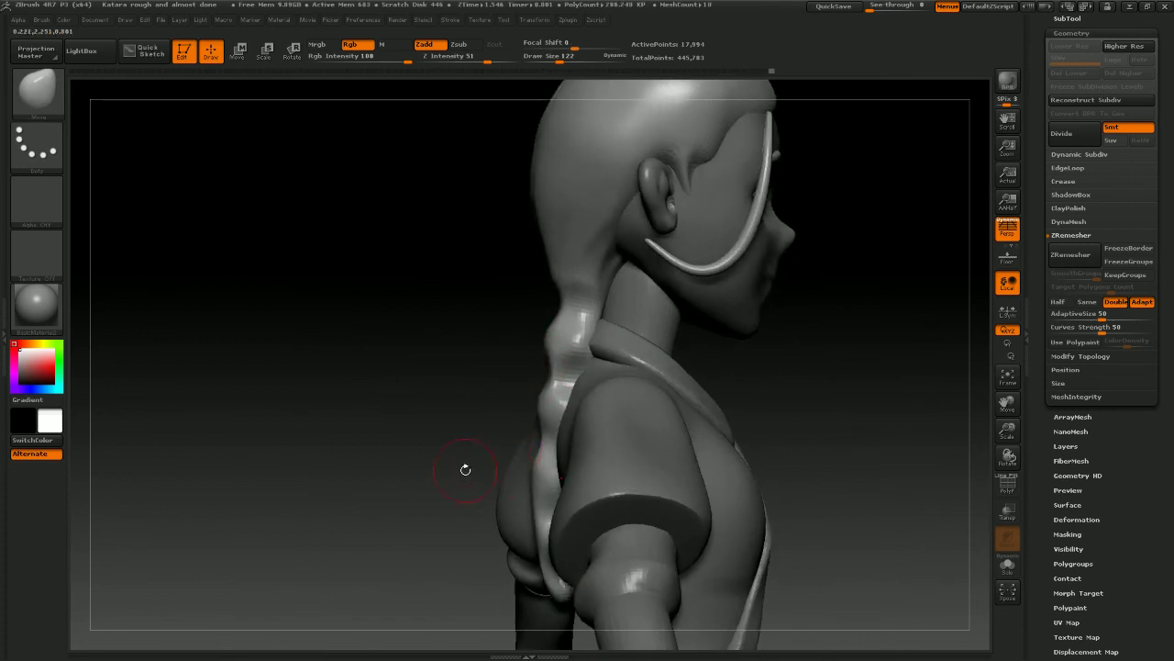
left_click_drag(455, 458, 468, 413)
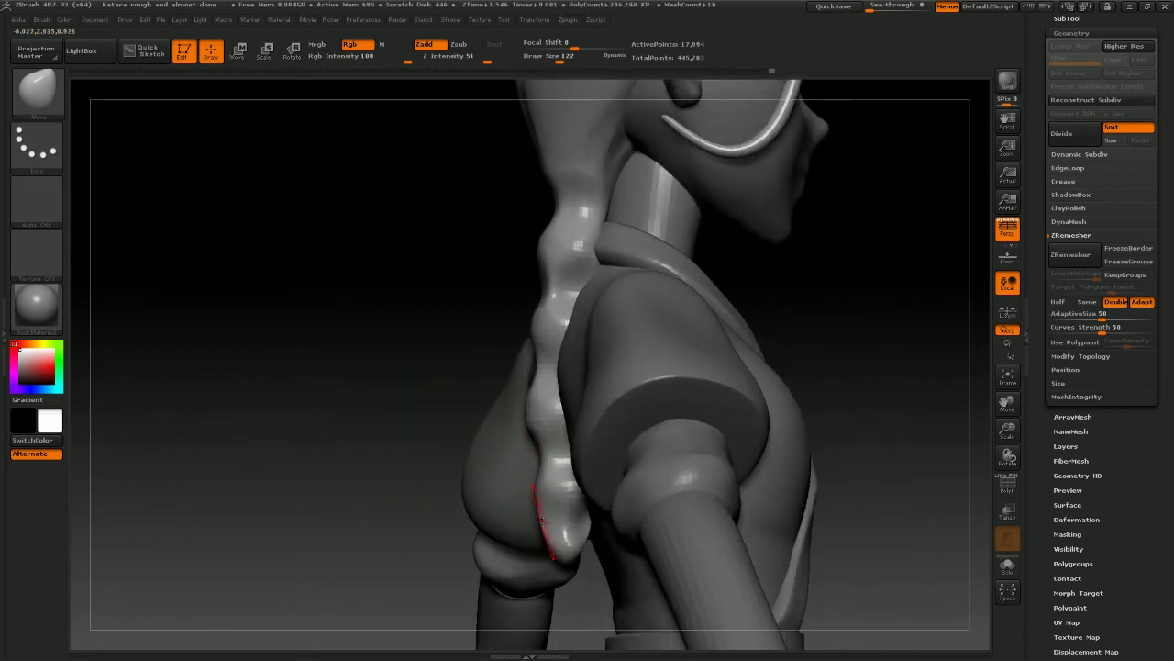
left_click_drag(541, 521, 581, 530)
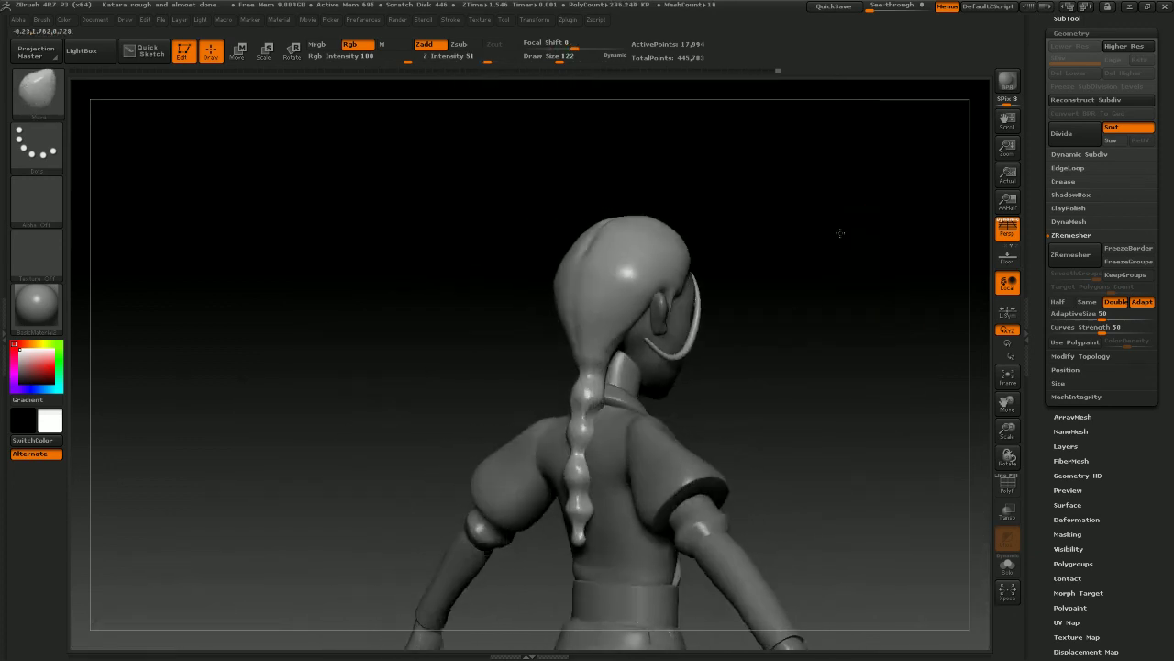
Pull the braid away from the back and straighten its hang with an enlarged Move brush
right_click_drag(825, 231, 805, 274, "ctrl")
key("space")
left_click_drag(805, 275, 846, 276)
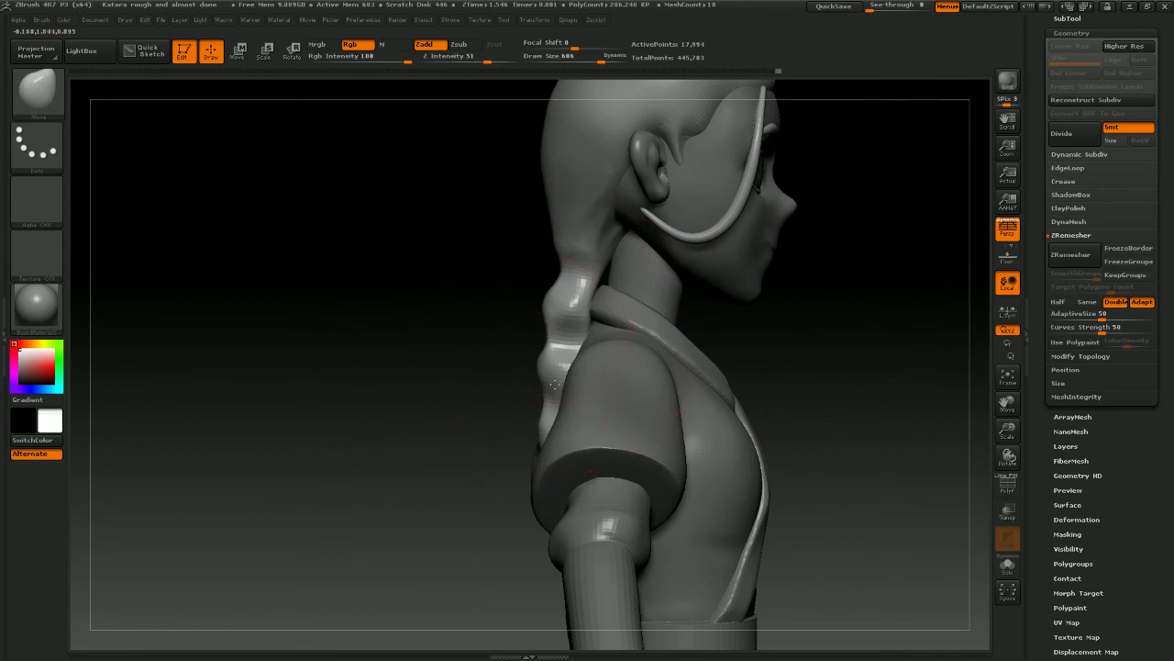
left_click_drag(542, 430, 525, 426)
mouse_move(792, 391)
left_mouse_down()
mouse_move(823, 395)
mouse_move(772, 400)
left_mouse_up()
key("ctrl+z")
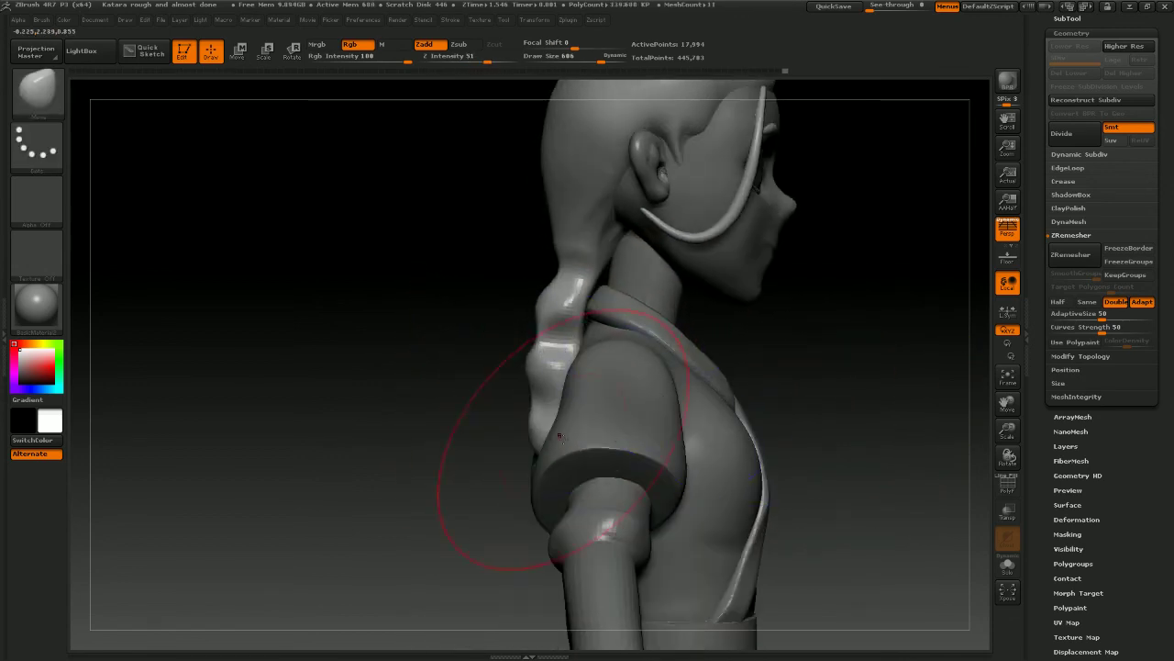
left_click_drag(491, 472, 521, 484)
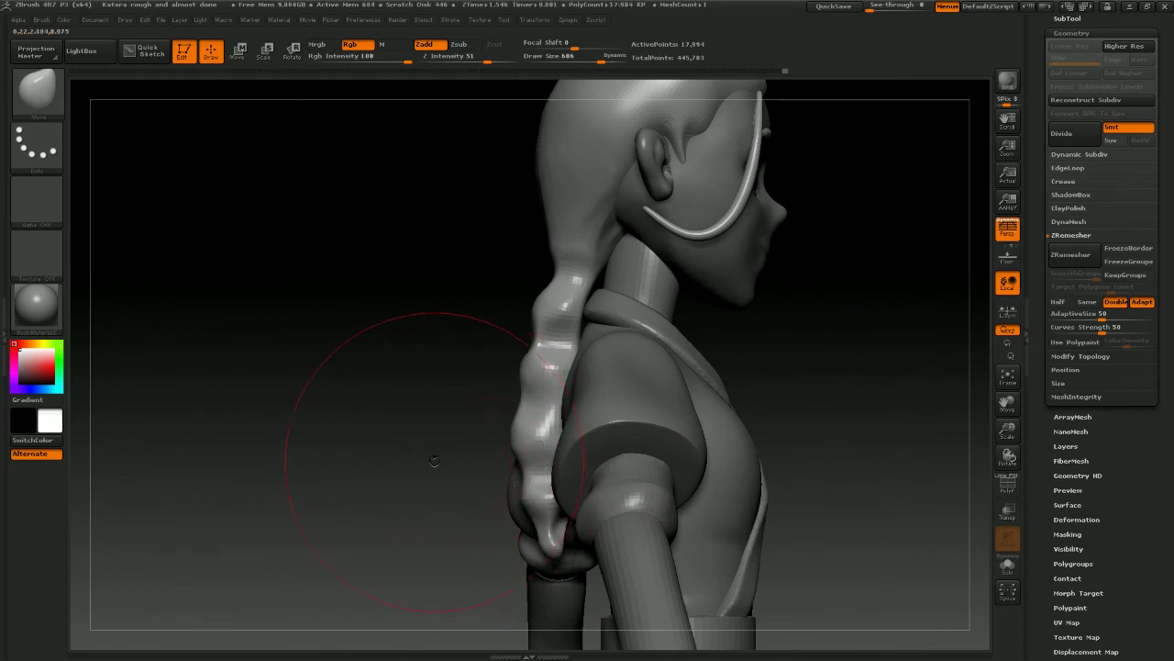
left_click_drag(435, 464, 454, 438)
left_click_drag(553, 495, 530, 478)
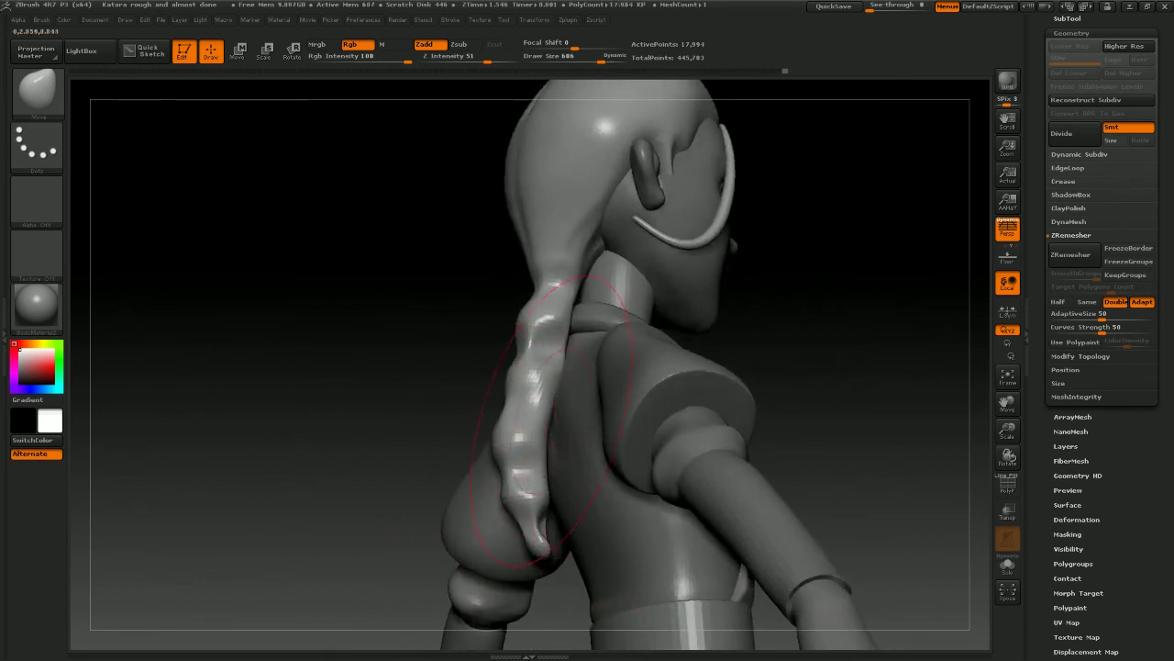
left_click_drag(561, 404, 550, 397)
left_click_drag(513, 432, 525, 427)
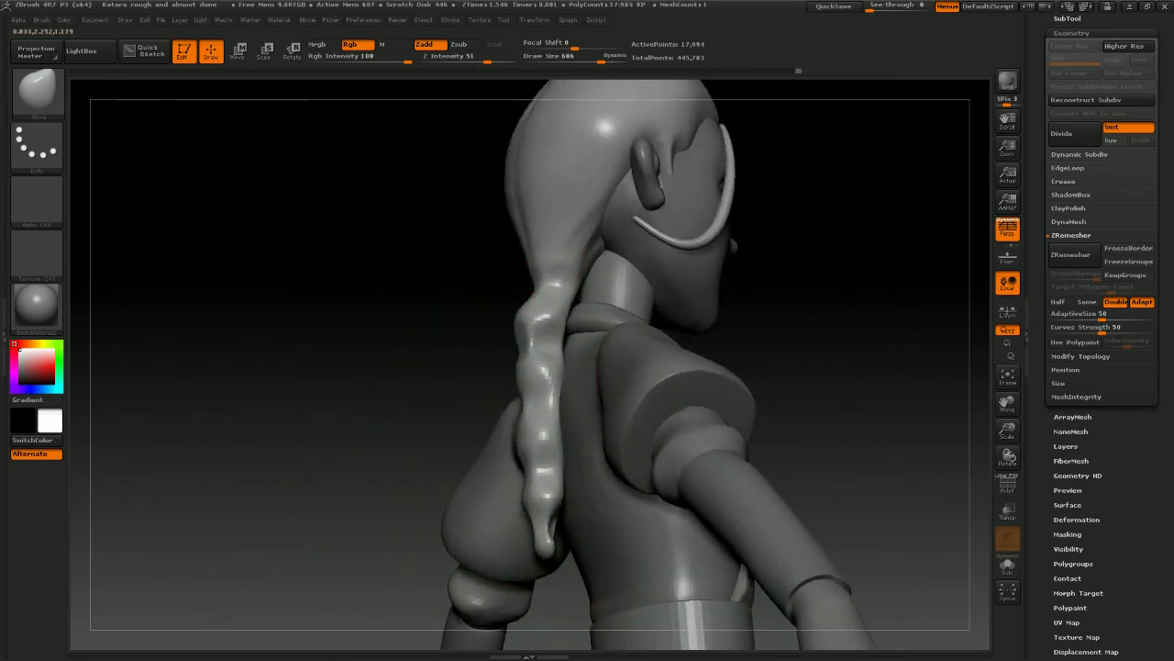
Refine the braid's segments from the side and back with smaller Move brush sizes, down to draw size 145
mouse_move(766, 365)
left_mouse_down()
mouse_move(822, 364)
mouse_move(834, 302)
mouse_move(643, 339)
left_mouse_up()
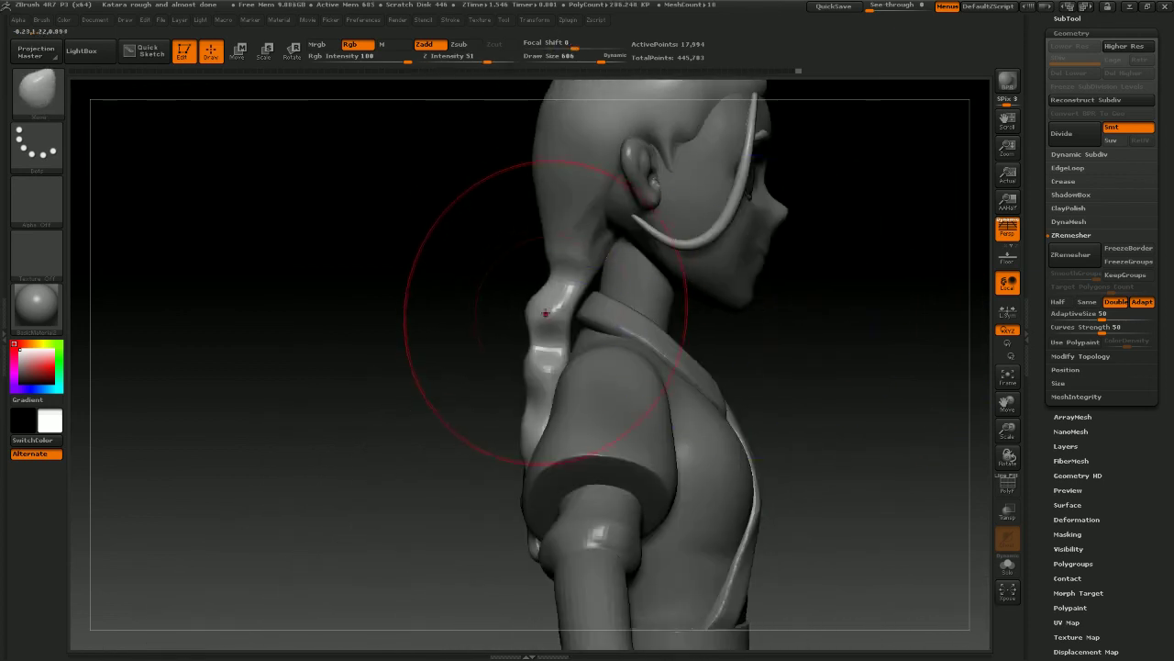
key("space")
left_click_drag(582, 261, 551, 257)
mouse_move(795, 284)
left_mouse_down("shift")
mouse_move(857, 302)
mouse_move(817, 248)
left_mouse_up("shift")
key("space")
left_click_drag(619, 329, 600, 328)
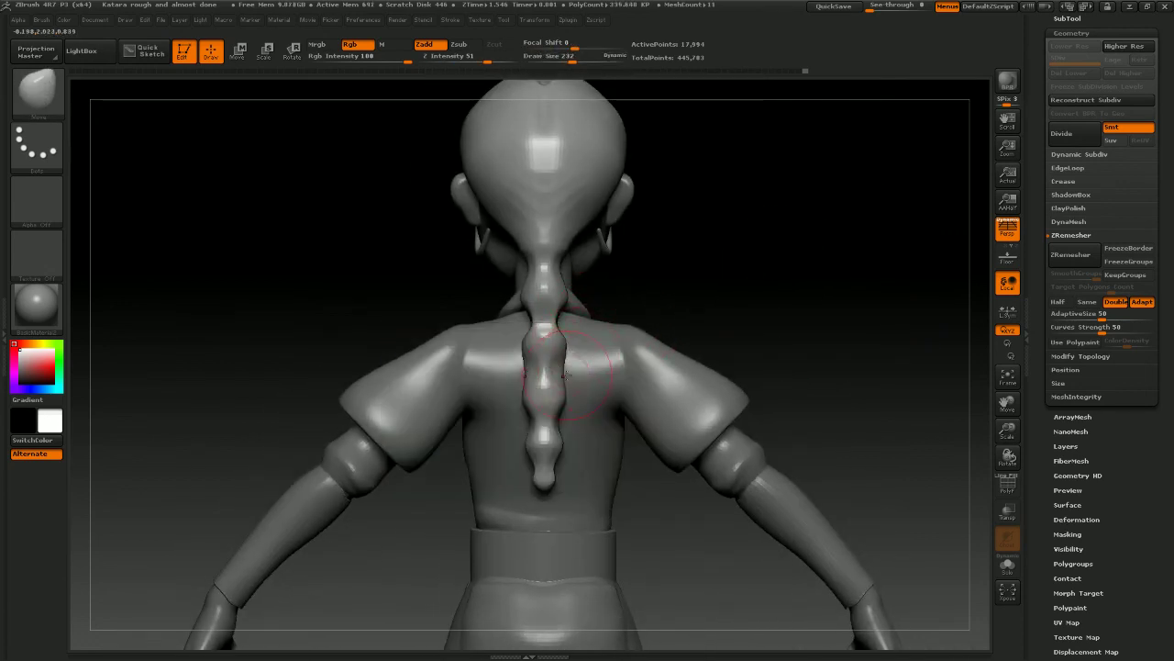
key("space")
left_click_drag(564, 369, 566, 370)
left_click_drag(713, 322, 684, 320, "shift")
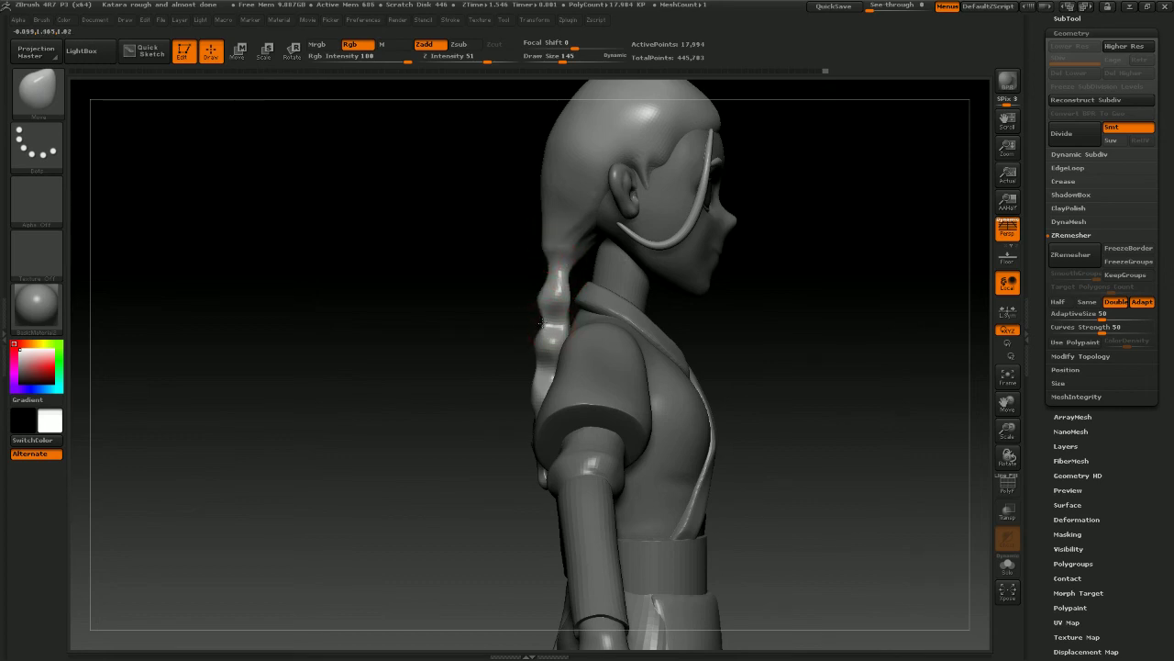
left_click_drag(513, 358, 538, 338)
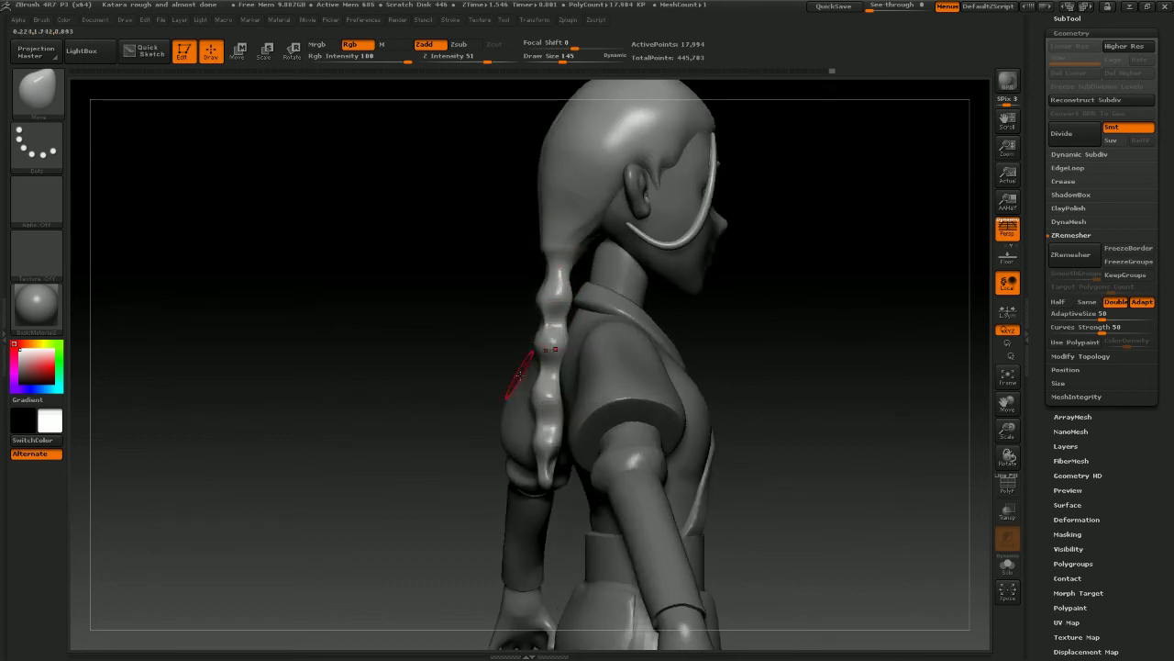
Set the Move brush's draw size to 197 and pull the hair's lower edge behind the ear toward the neck
left_click_drag(789, 367, 824, 315)
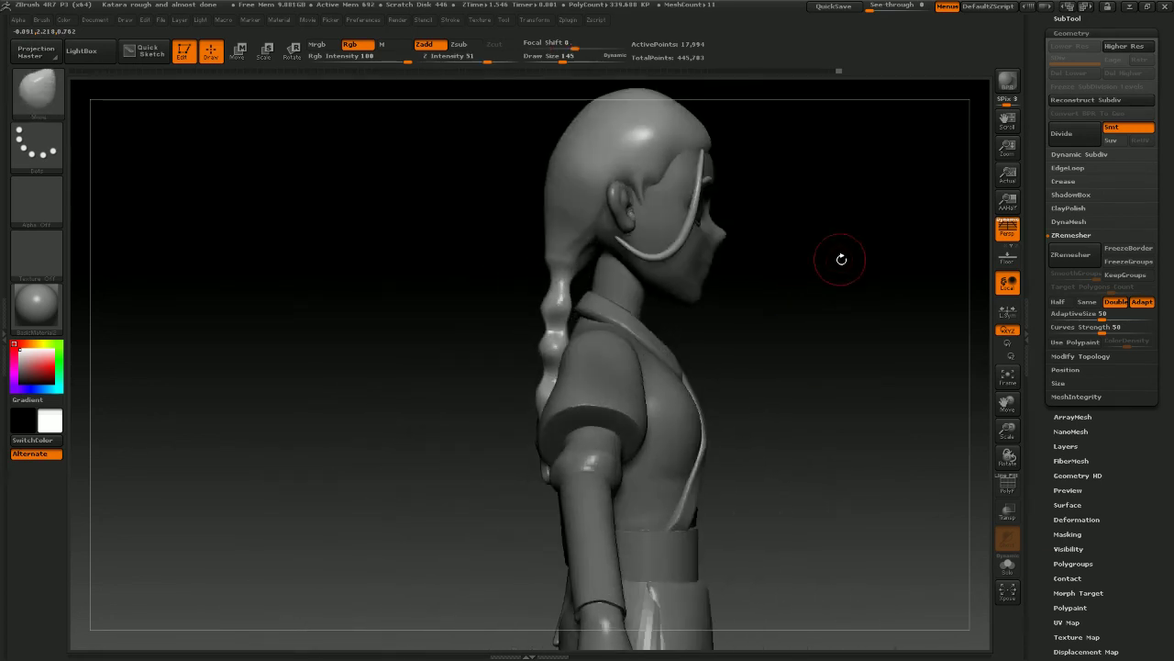
left_click_drag(839, 257, 850, 286)
mouse_move(810, 242)
left_mouse_down("alt")
mouse_move(844, 256)
mouse_move(839, 301)
mouse_move(849, 220)
mouse_move(776, 275)
left_mouse_up("alt")
key("space")
mouse_move(635, 150)
left_mouse_down()
mouse_move(609, 145)
mouse_move(629, 168)
left_mouse_up()
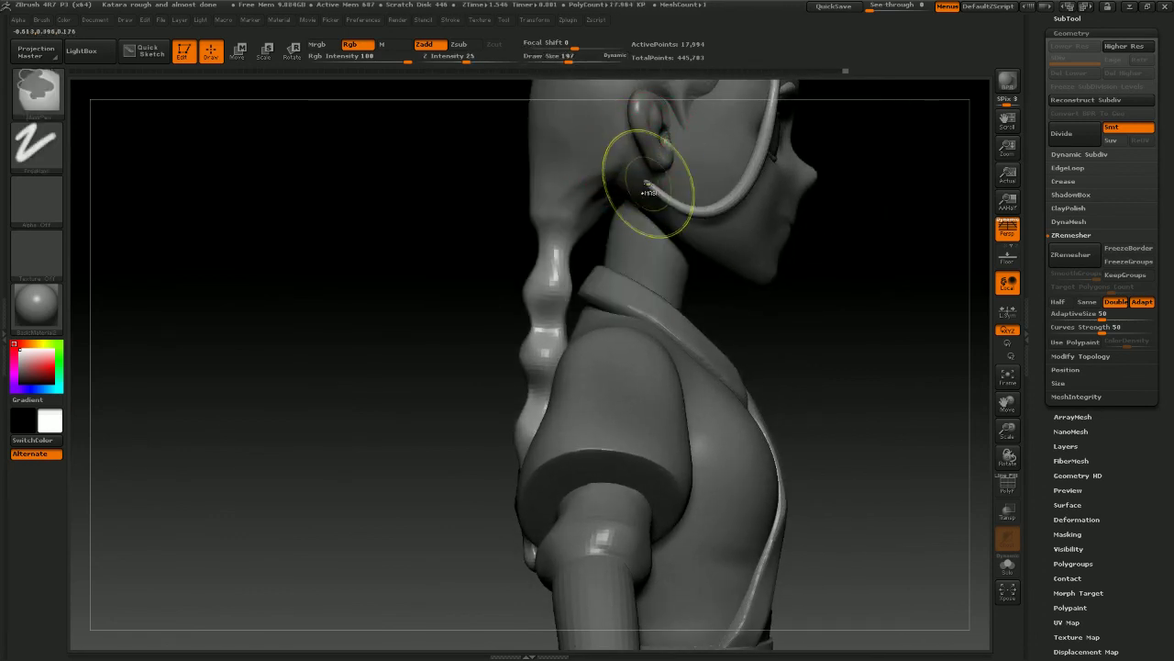
left_click(726, 216, "ctrl+shift")
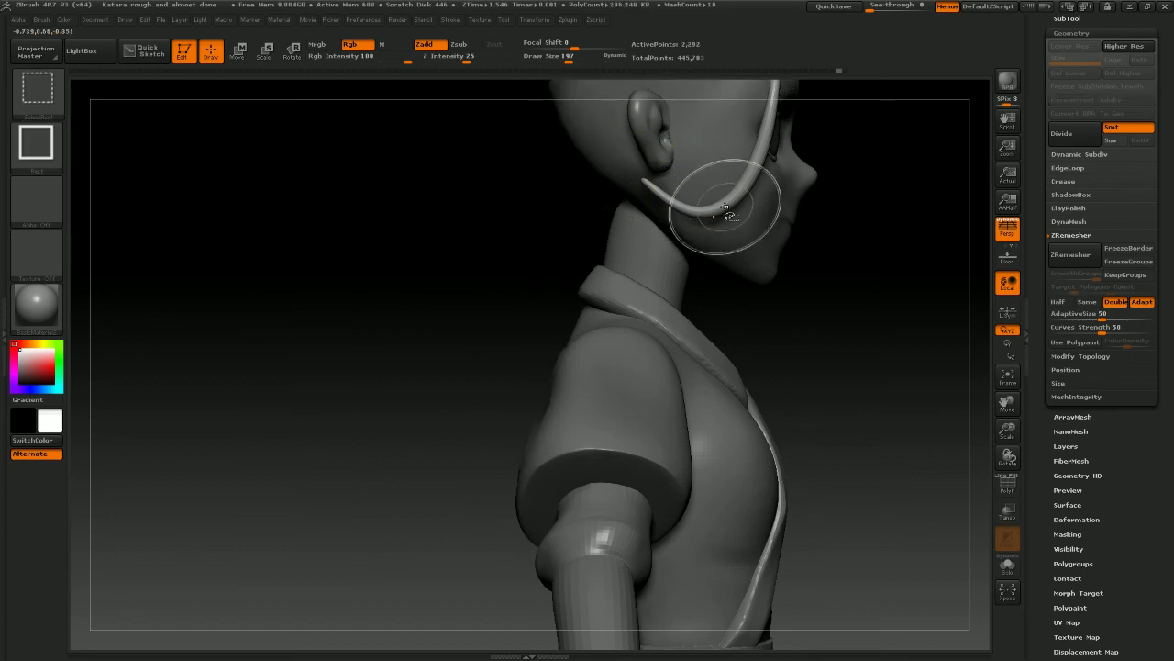
left_click(855, 267, "ctrl")
left_click(852, 270, "ctrl+shift")
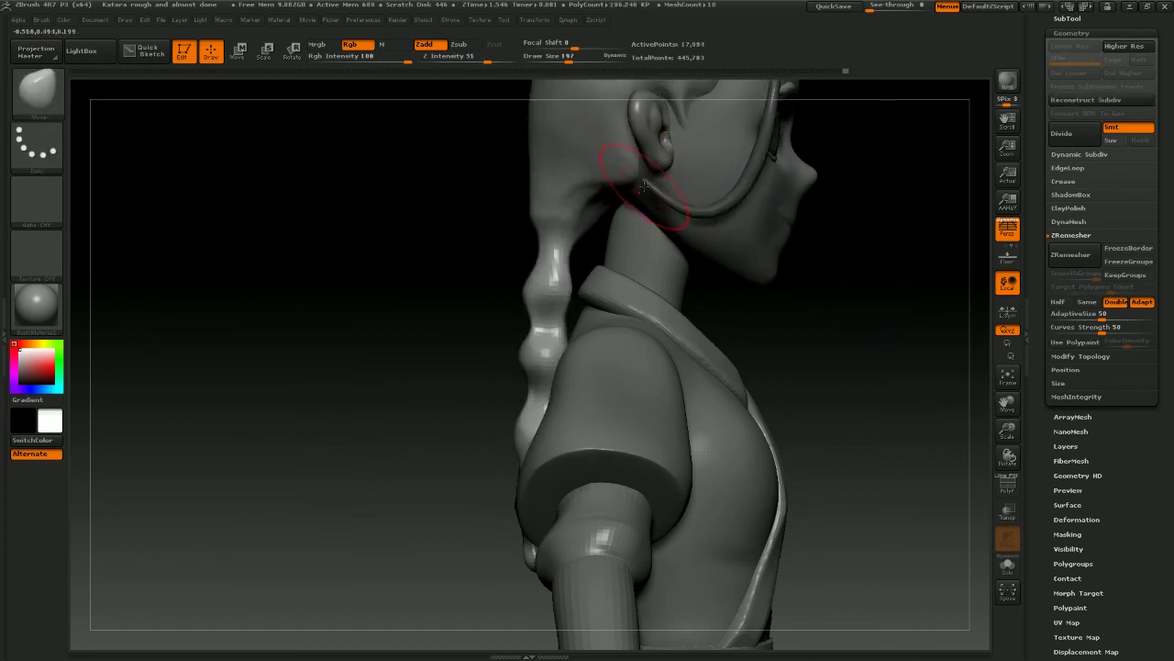
mouse_move(820, 218)
left_mouse_down()
mouse_move(885, 233)
mouse_move(819, 217)
left_mouse_up()
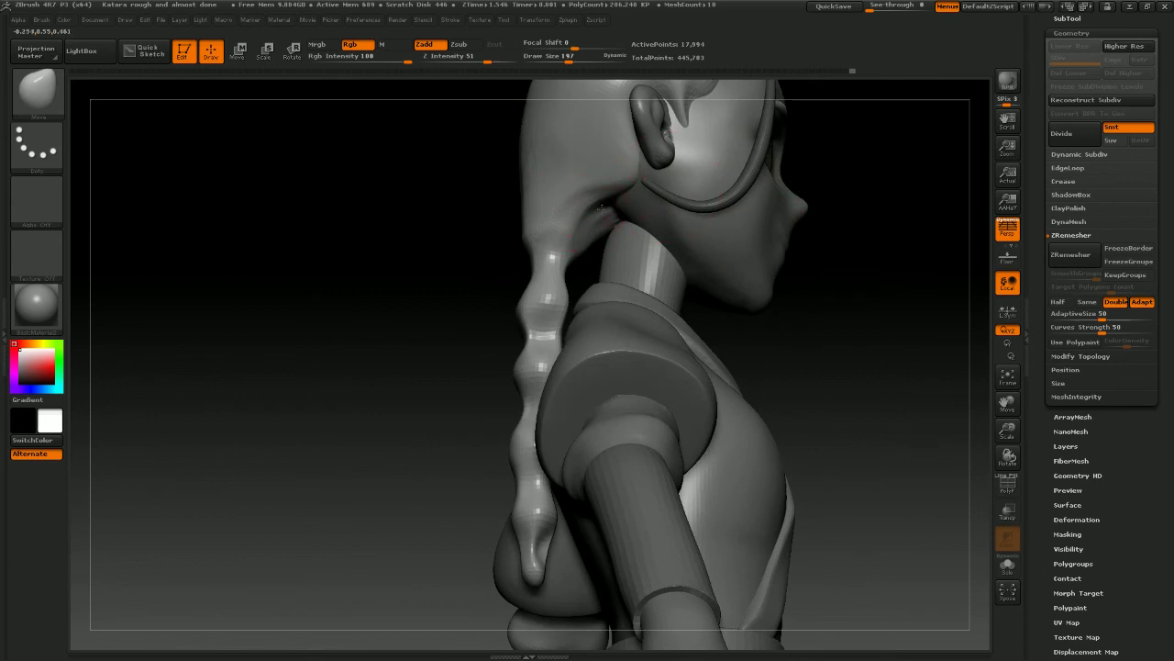
left_click_drag(594, 204, 621, 209)
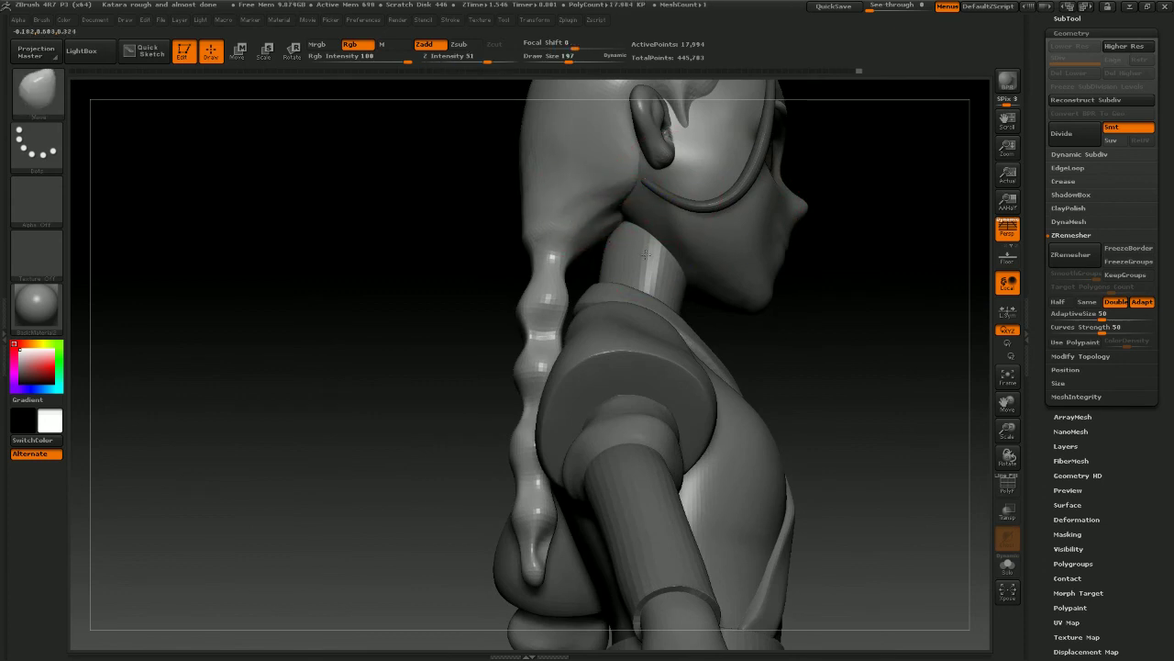
Make the body base the active subtool and divide its mesh further, starting from the lowest subdivision level
left_click(688, 302, "alt")
left_click_drag(803, 302, 831, 327, "shift")
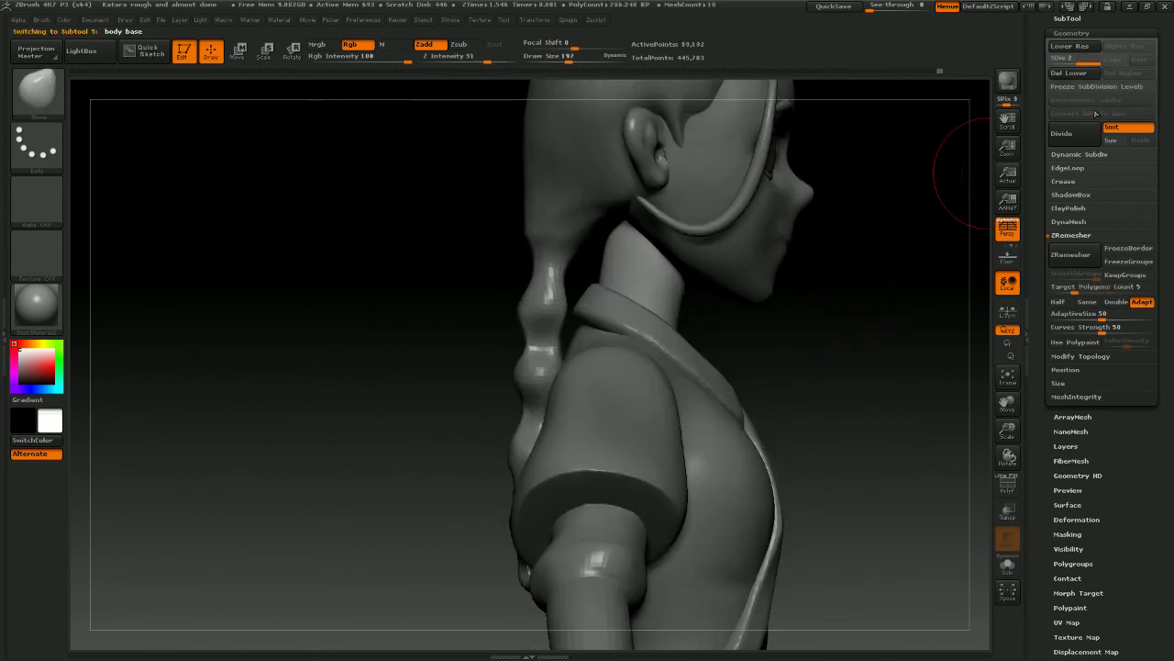
left_click(1072, 133)
left_click_drag(860, 286, 839, 238, "alt")
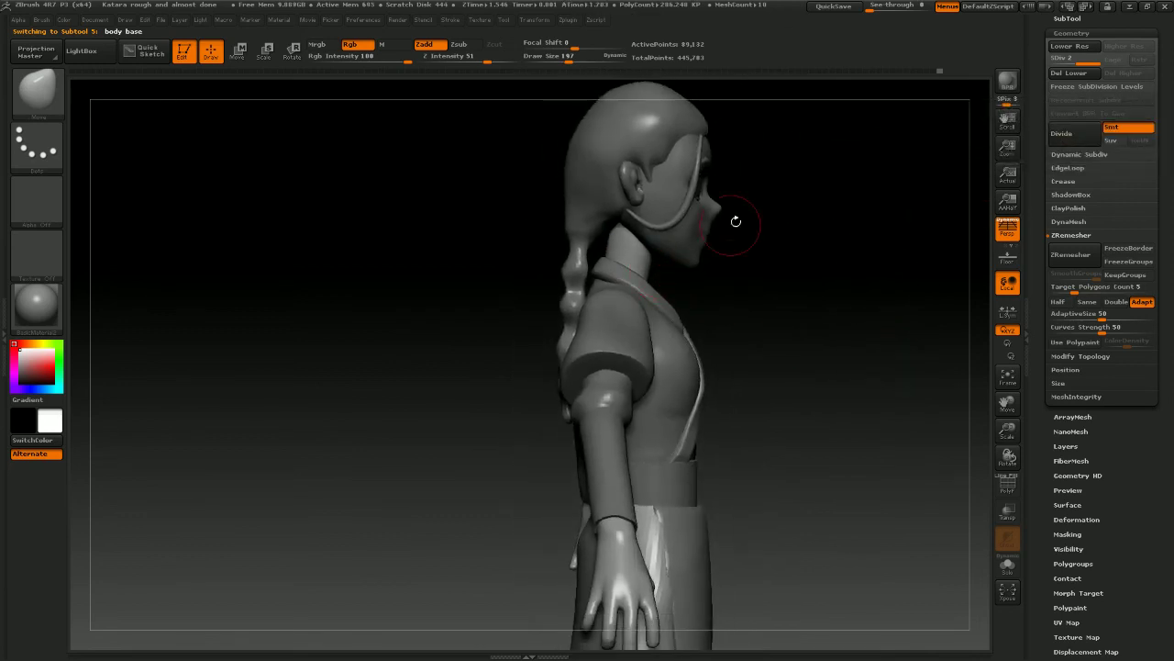
left_click(1072, 133)
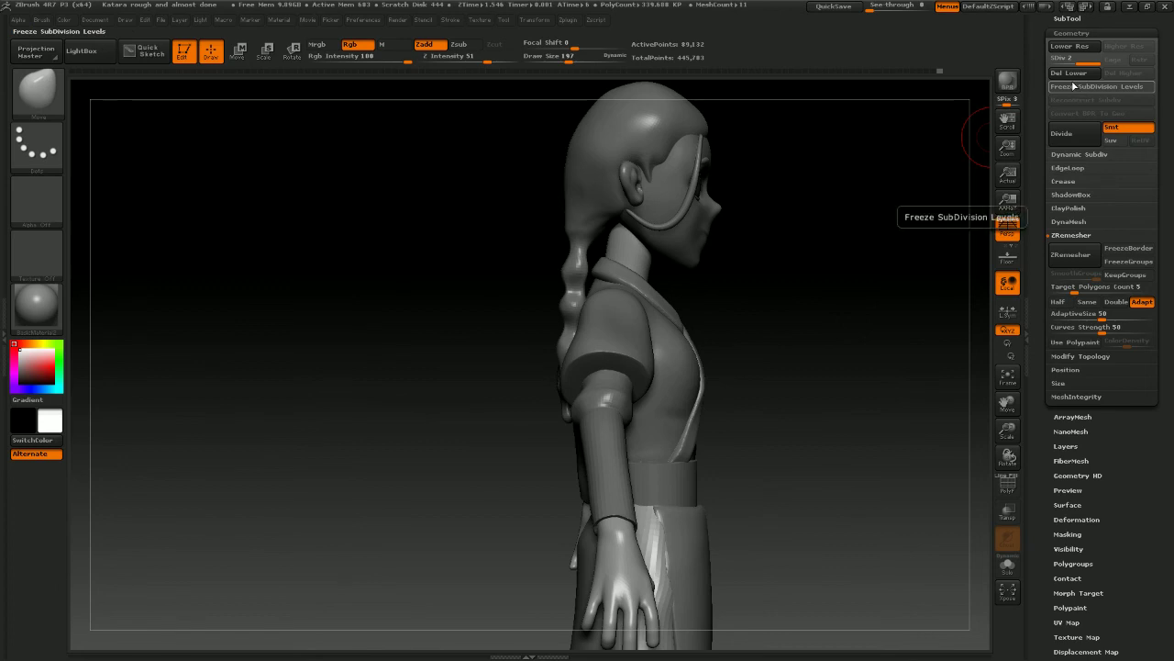
left_click(1066, 136)
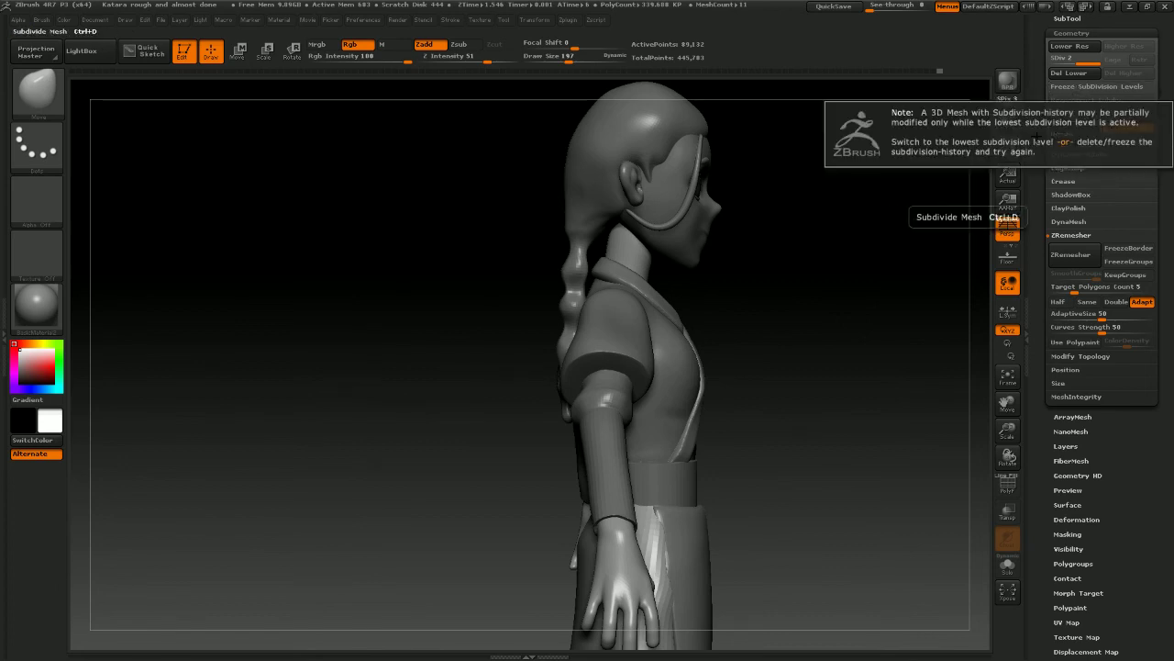
key("shift+d")
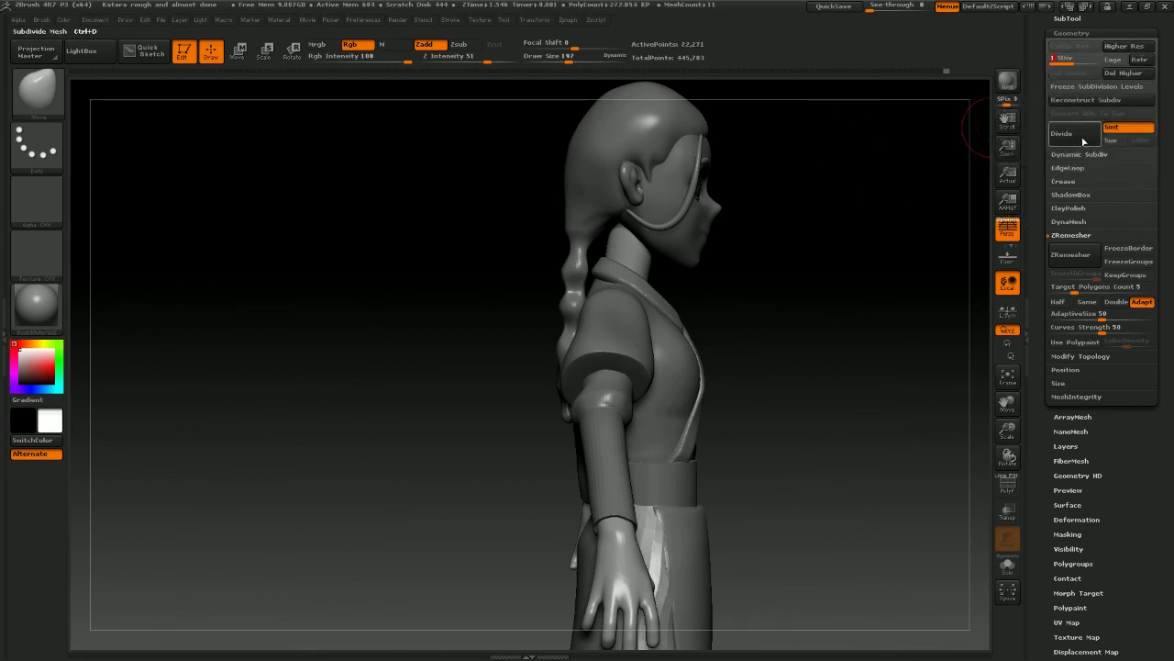
left_click(1083, 141)
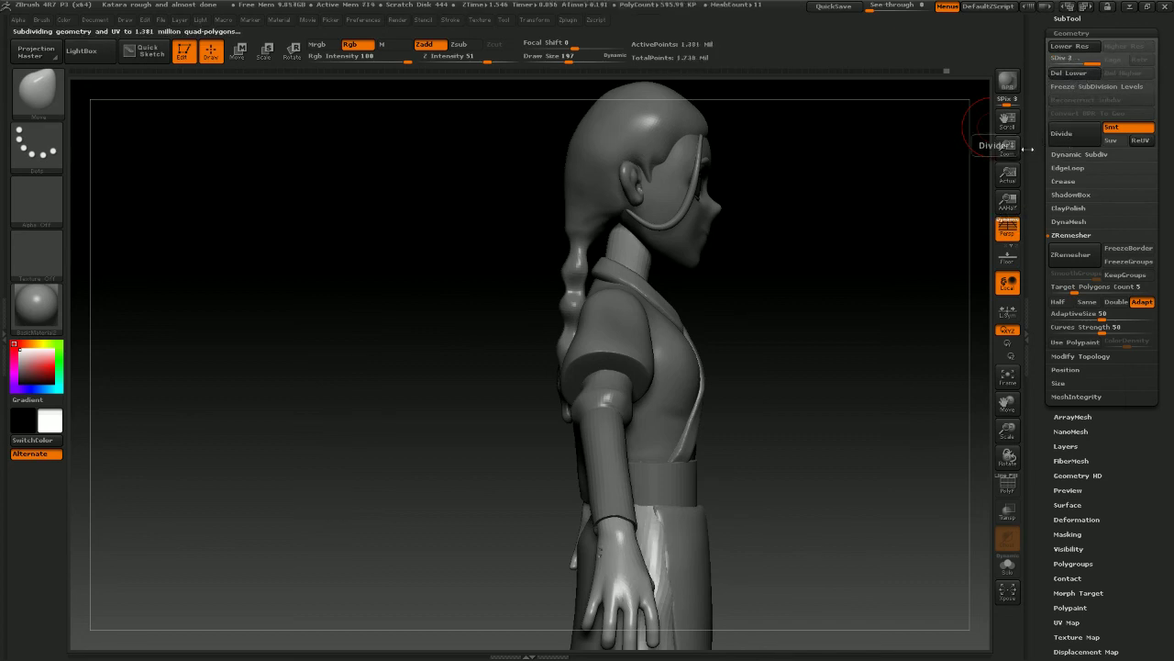
Try smoothing the front of the neck at different subdivision levels and return the body base to level 2
left_click_drag(854, 220, 822, 221)
mouse_move(868, 283)
left_mouse_down("alt")
mouse_move(868, 312)
mouse_move(878, 258)
mouse_move(768, 299)
left_mouse_up("alt")
left_click_drag(655, 365, 646, 374, "shift")
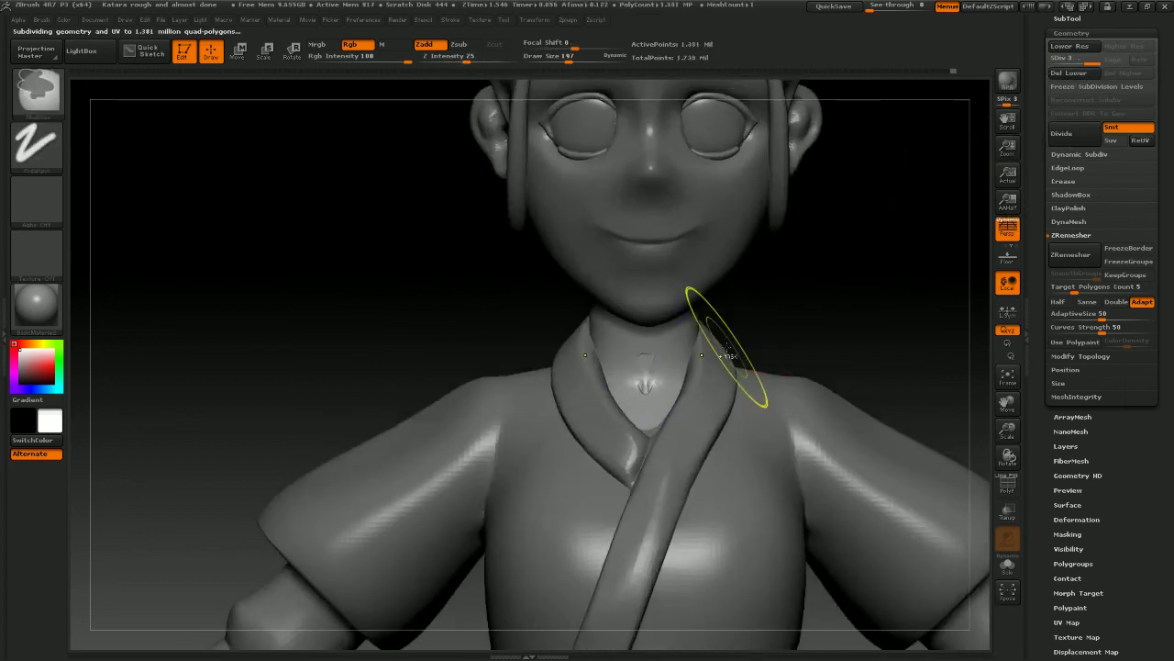
key("shift+d")
key("shift+d")
mouse_move(805, 334)
left_mouse_down()
mouse_move(881, 325)
mouse_move(729, 346)
left_mouse_up()
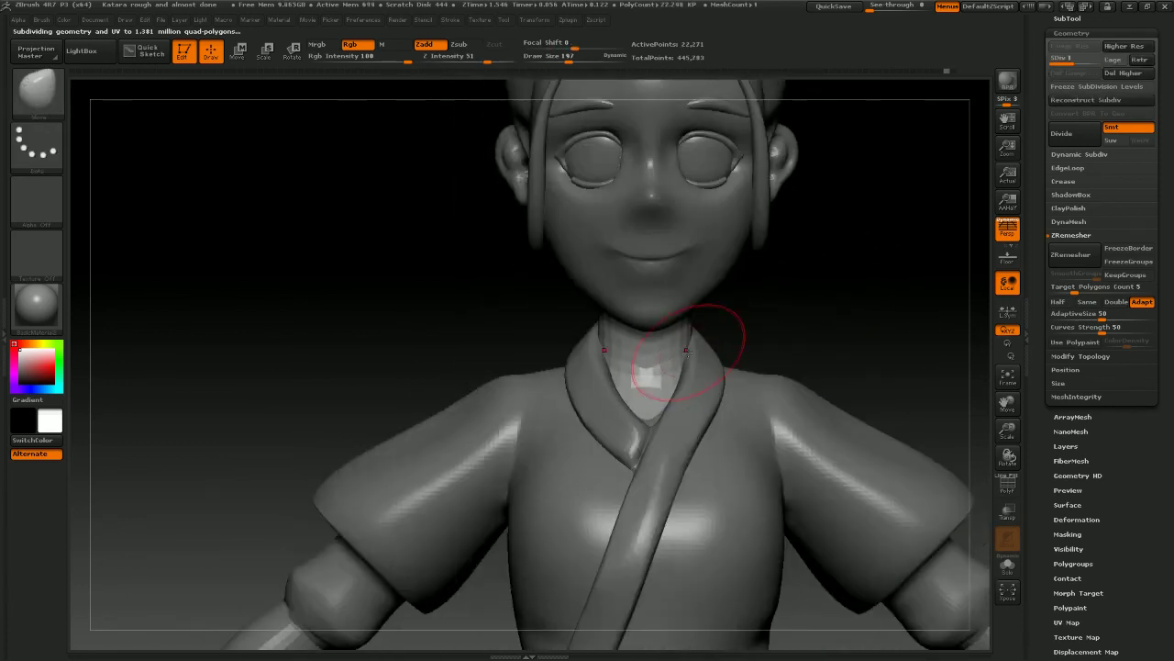
mouse_move(779, 314)
left_mouse_down()
mouse_move(823, 315)
mouse_move(825, 364)
left_mouse_up()
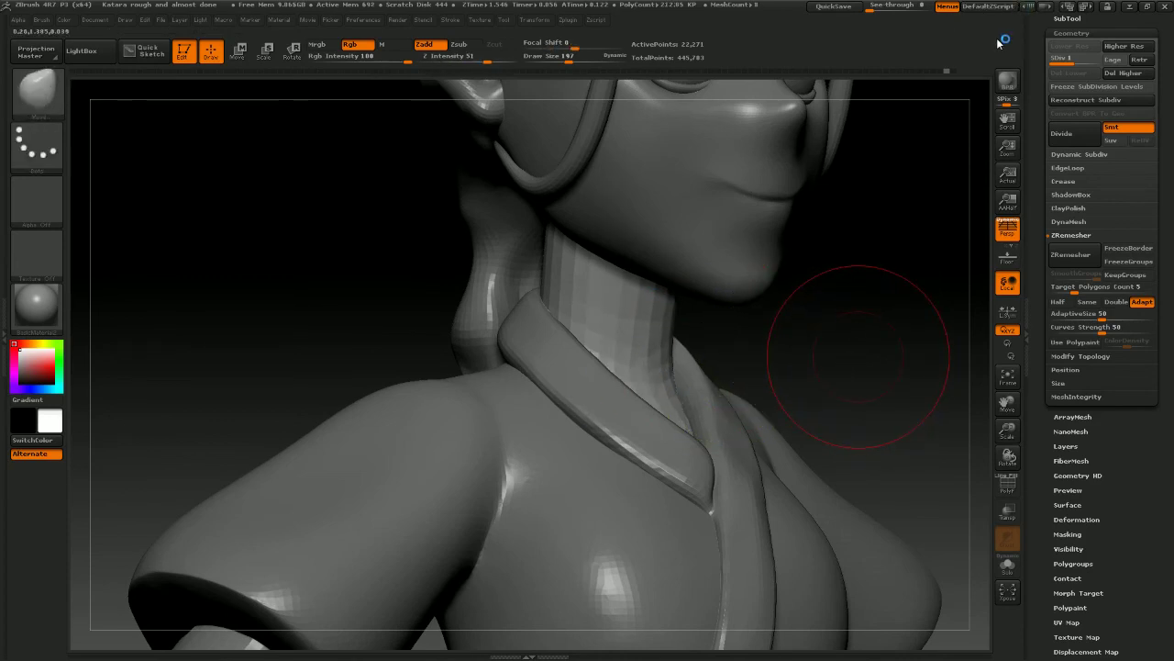
left_click_drag(953, 206, 879, 137, "shift")
left_click_drag(1060, 61, 1108, 74)
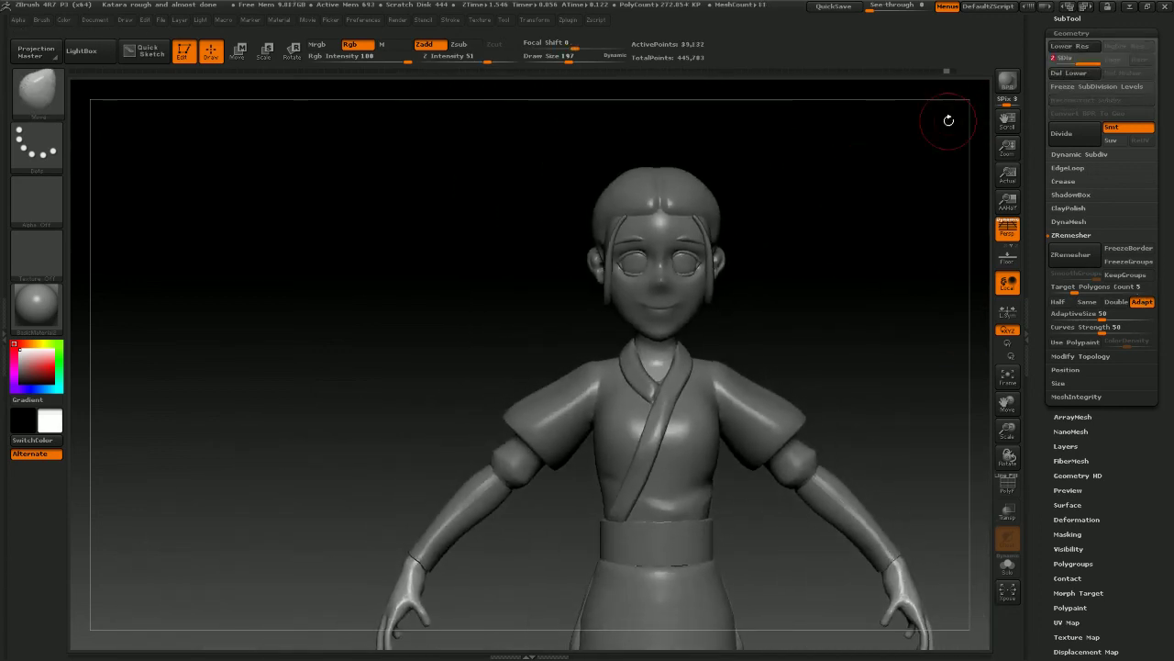
left_click_drag(812, 196, 852, 257)
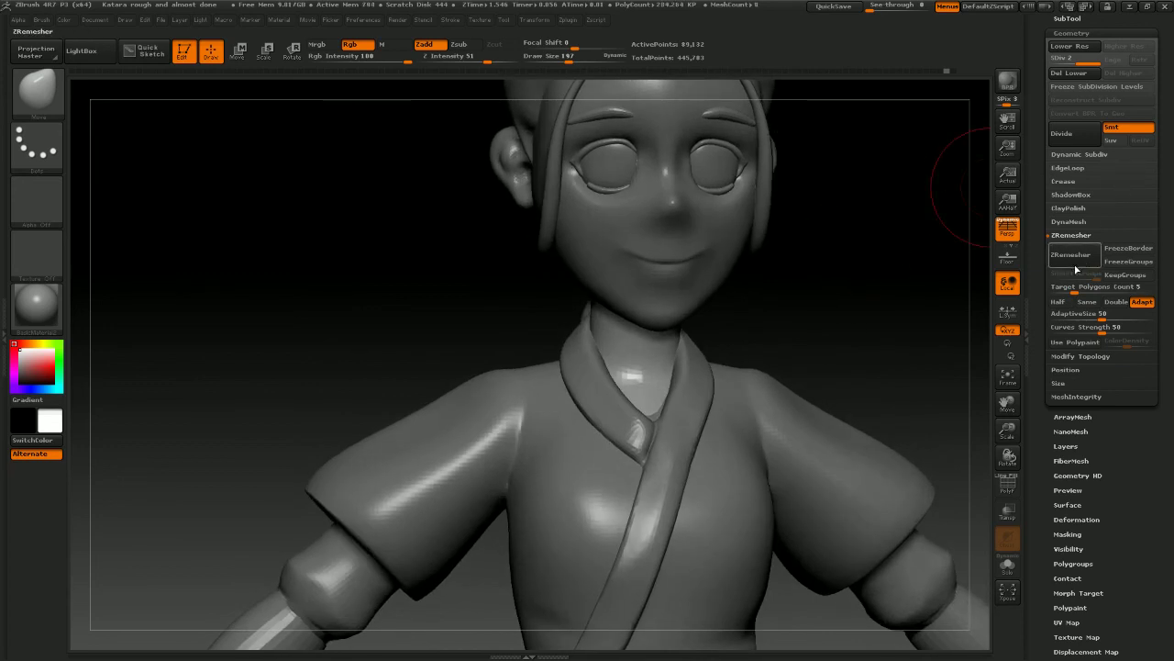
left_click(1073, 264)
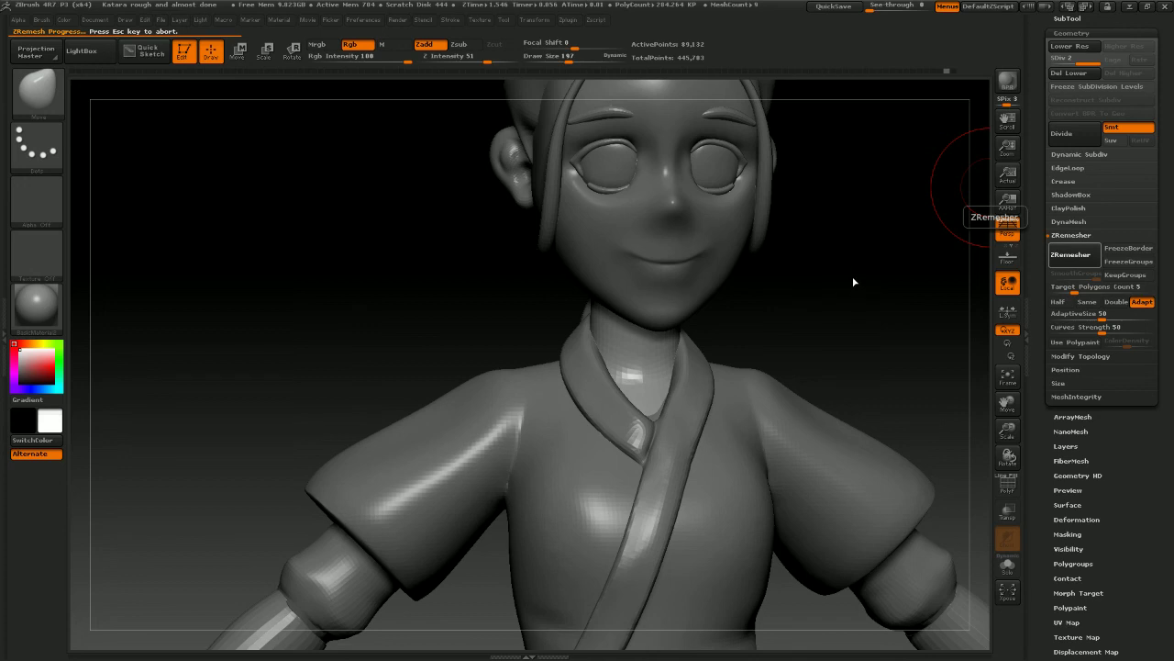
key("Escape")
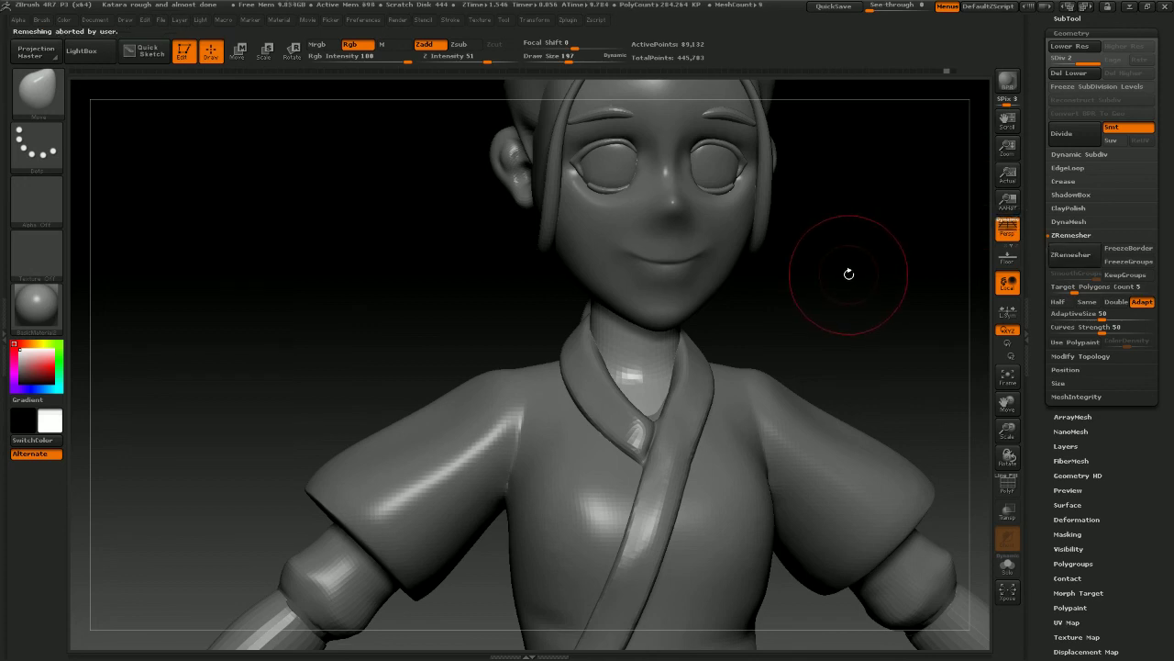
Clear the mask on the body base and convert it to DynaMesh at resolution 128 without freezing the subdivision levels
left_click_drag(848, 274, 739, 248, "alt")
left_click_drag(822, 275, 843, 230, "alt")
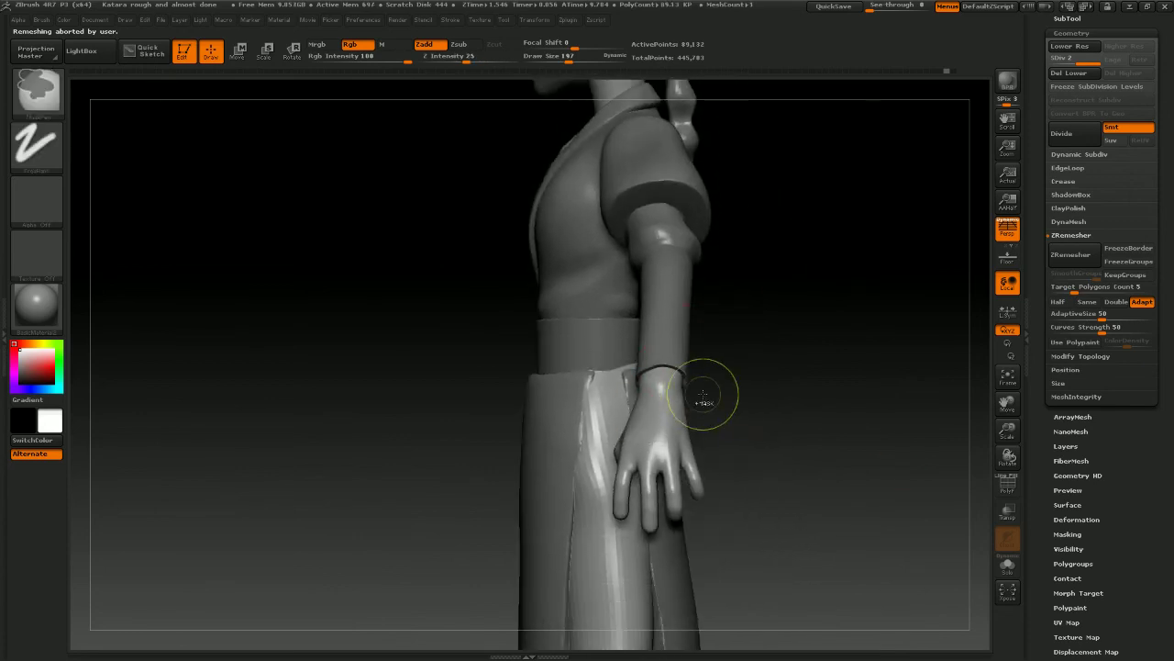
left_click_drag(703, 393, 925, 486)
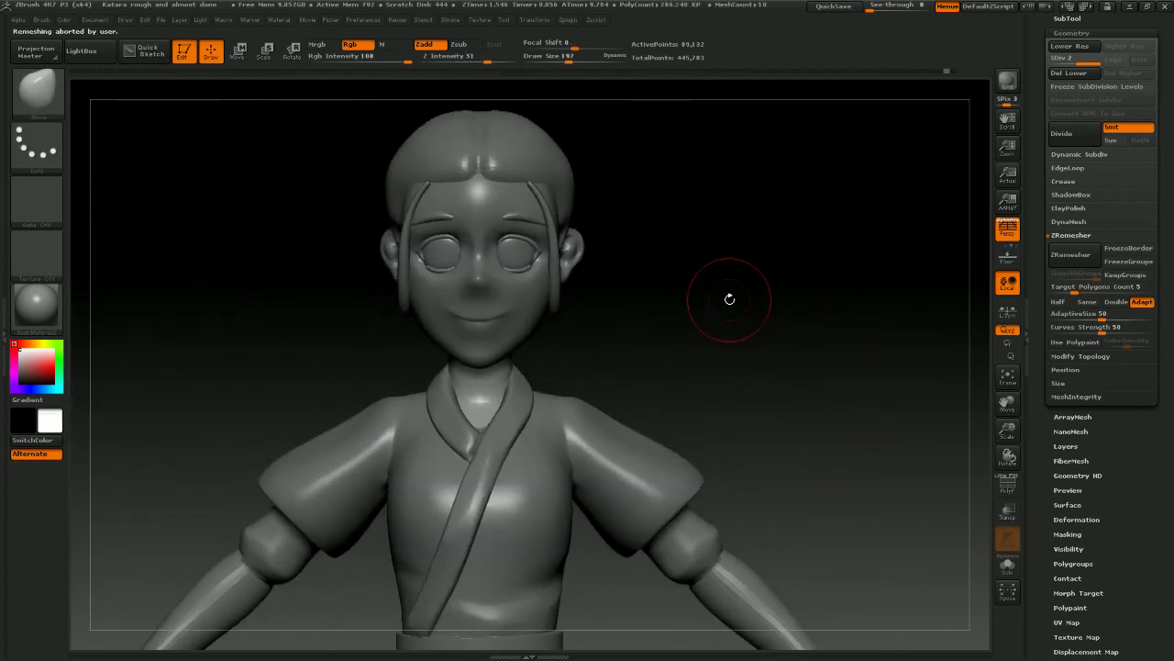
mouse_move(646, 299)
left_mouse_down()
mouse_move(734, 298)
mouse_move(678, 298)
mouse_move(708, 323)
left_mouse_up()
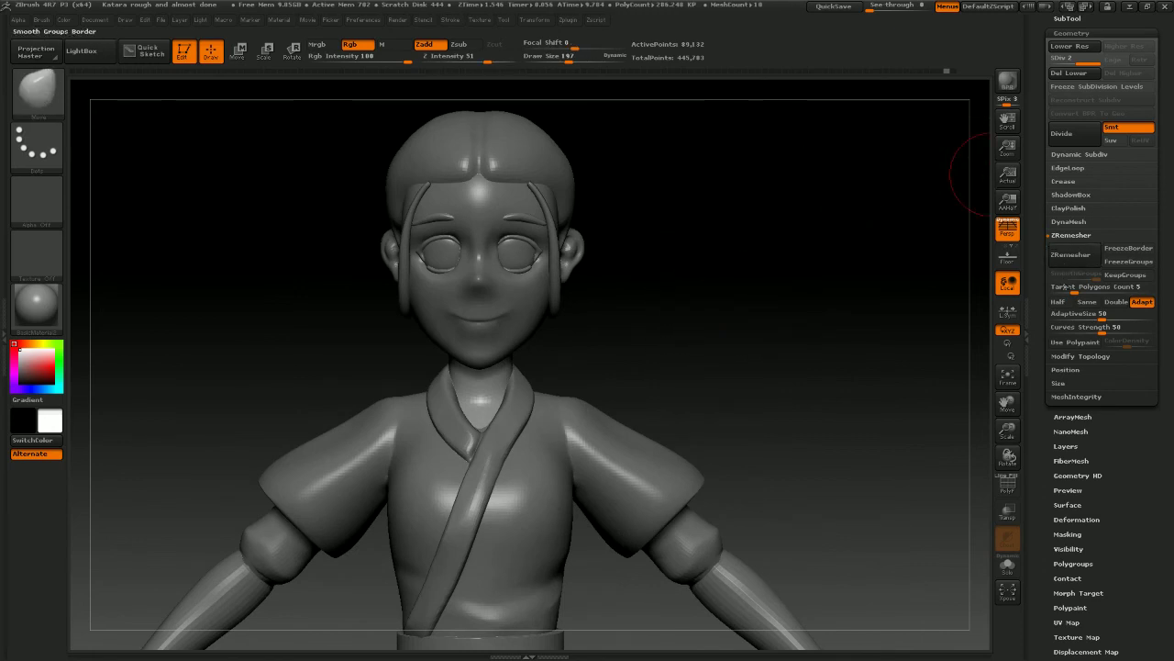
left_click(1068, 221)
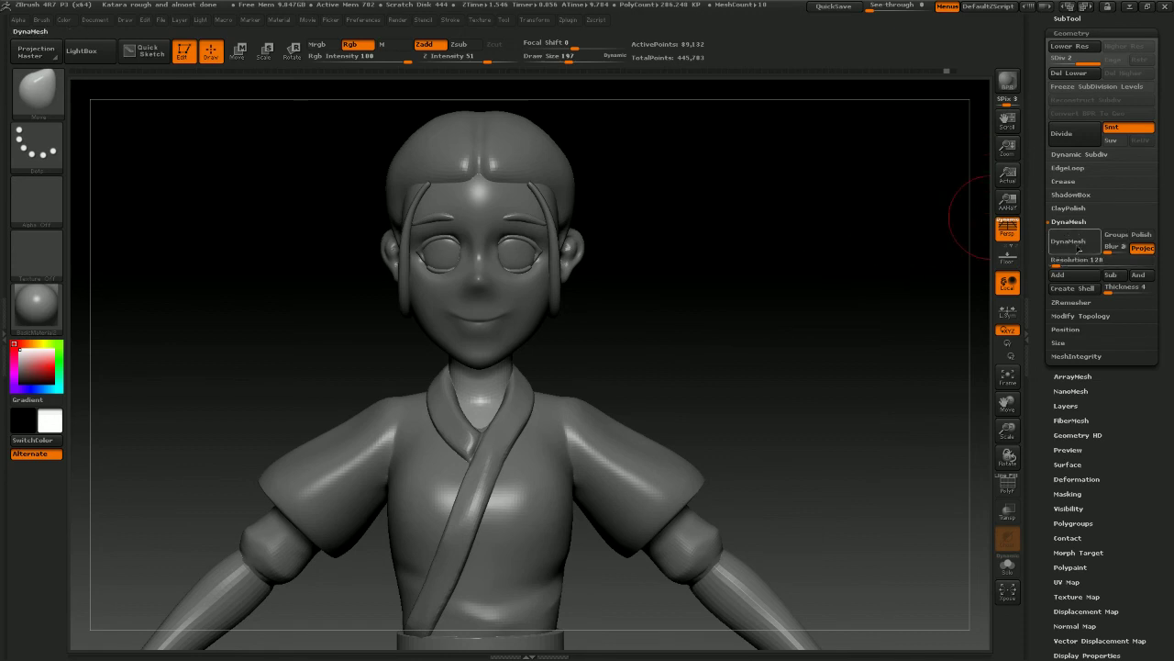
left_click(1064, 241)
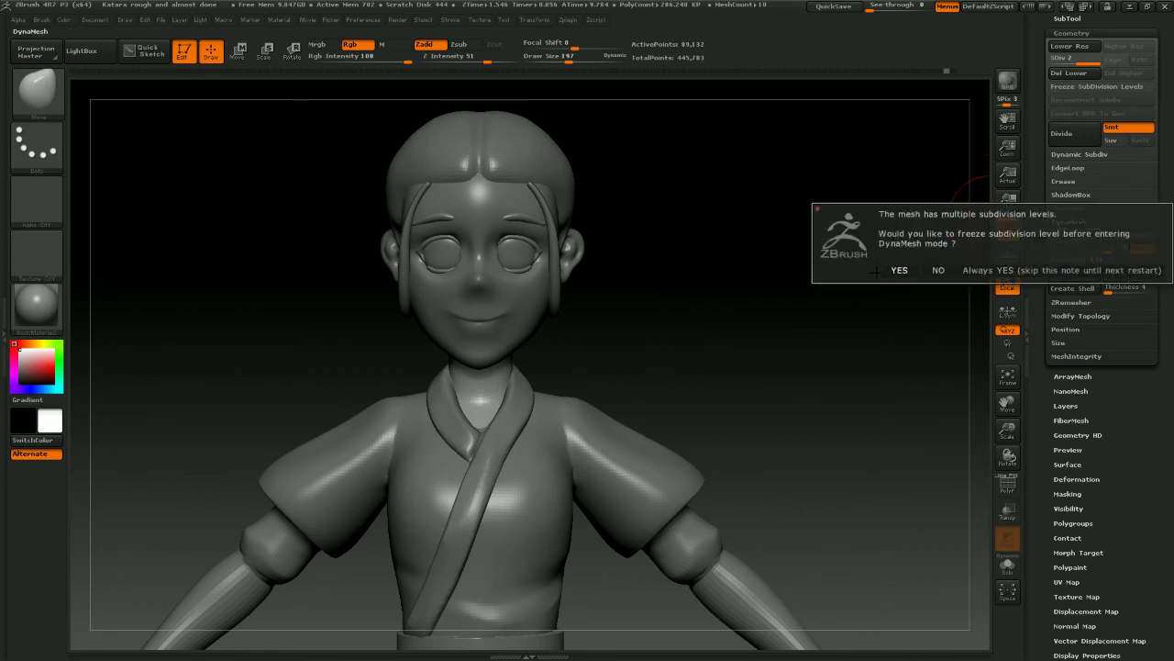
left_click(936, 272)
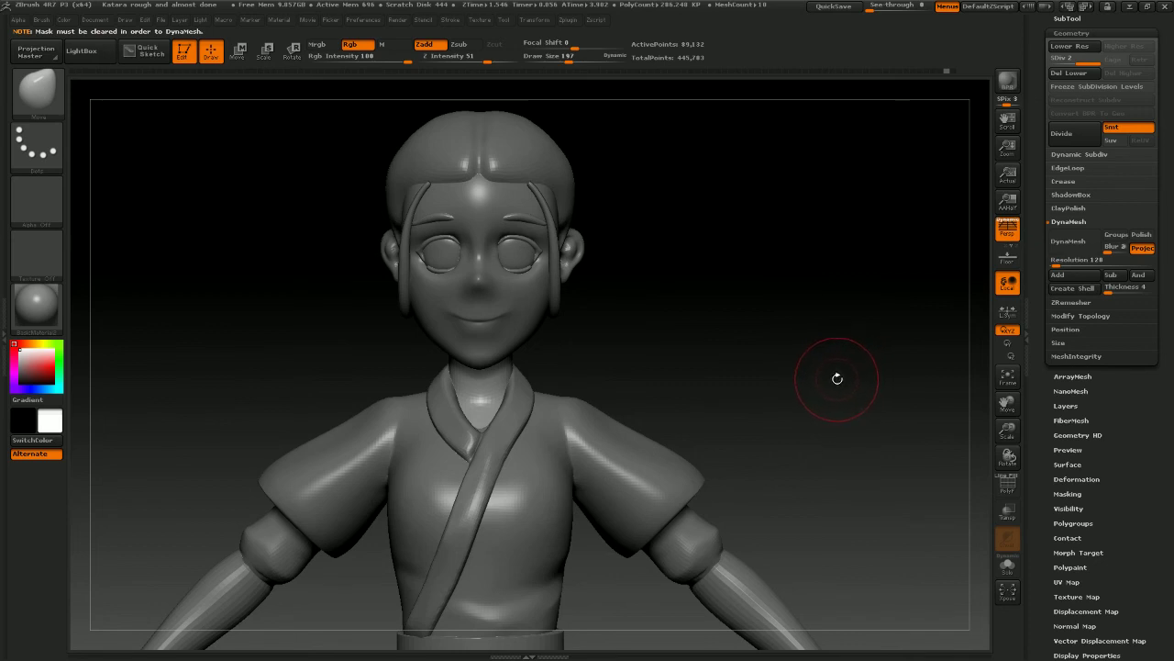
left_click_drag(801, 320, 917, 353, "ctrl")
left_click(1069, 240)
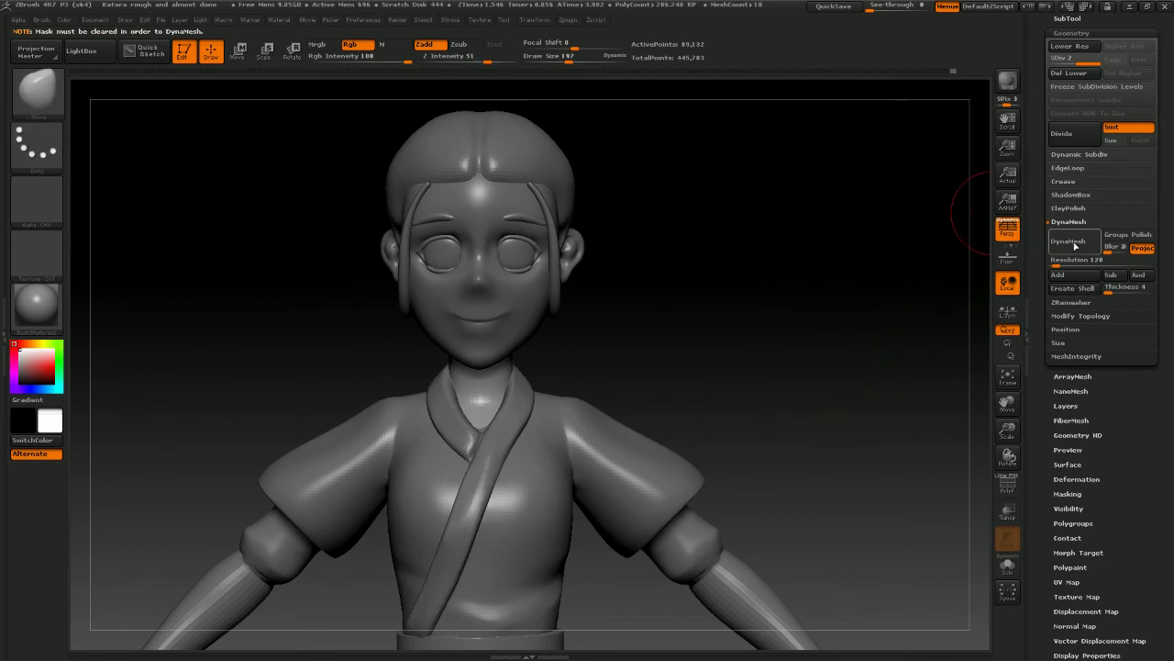
left_click(936, 272)
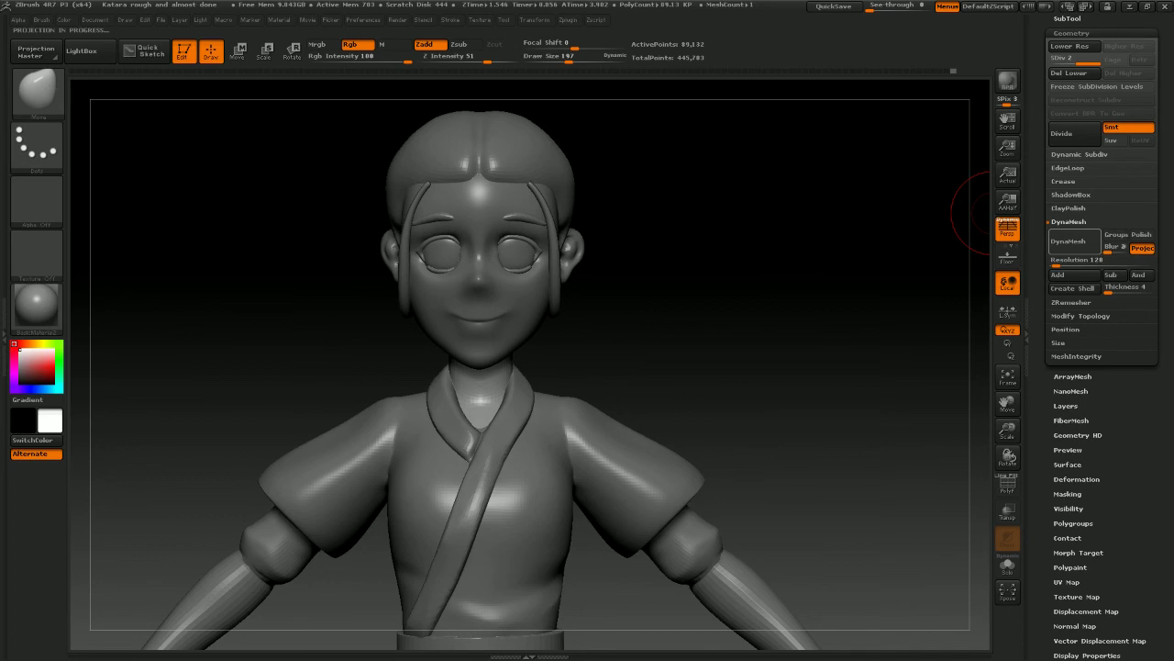
Smooth the front and sides of the neck above the collar
mouse_move(857, 303)
left_mouse_down("alt")
mouse_move(797, 209)
mouse_move(791, 173)
mouse_move(765, 223)
mouse_move(805, 214)
mouse_move(950, 343)
mouse_move(964, 477)
mouse_move(834, 312)
mouse_move(863, 318)
left_mouse_up("alt")
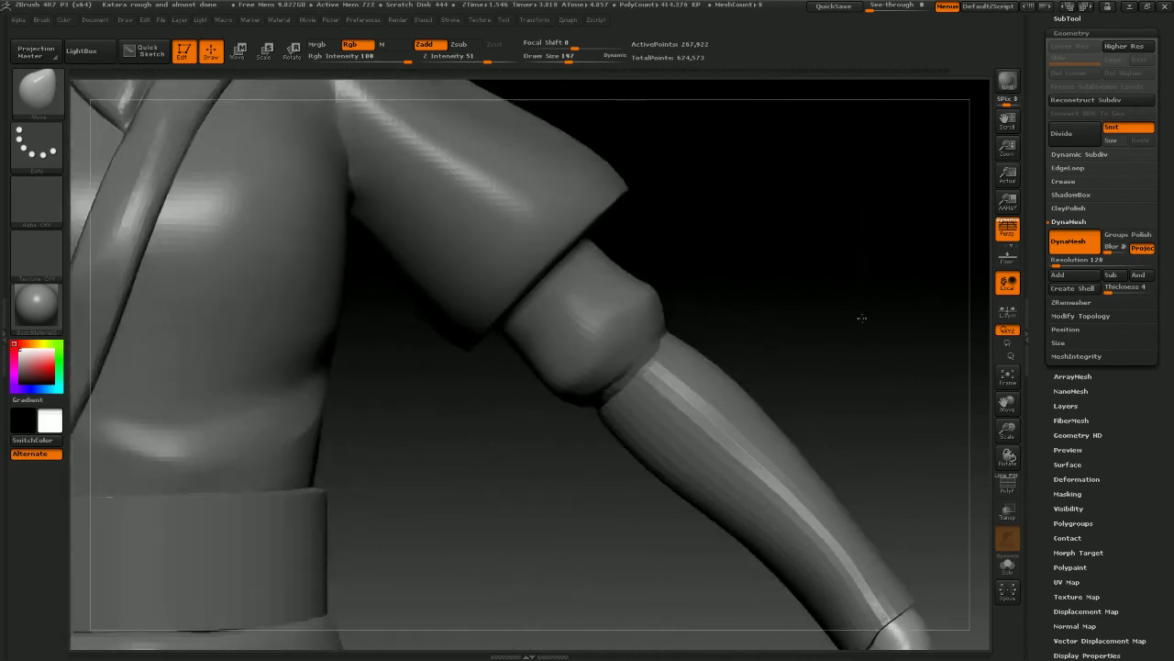
left_click_drag(729, 156, 861, 325, "alt")
left_click_drag(683, 141, 774, 216, "alt")
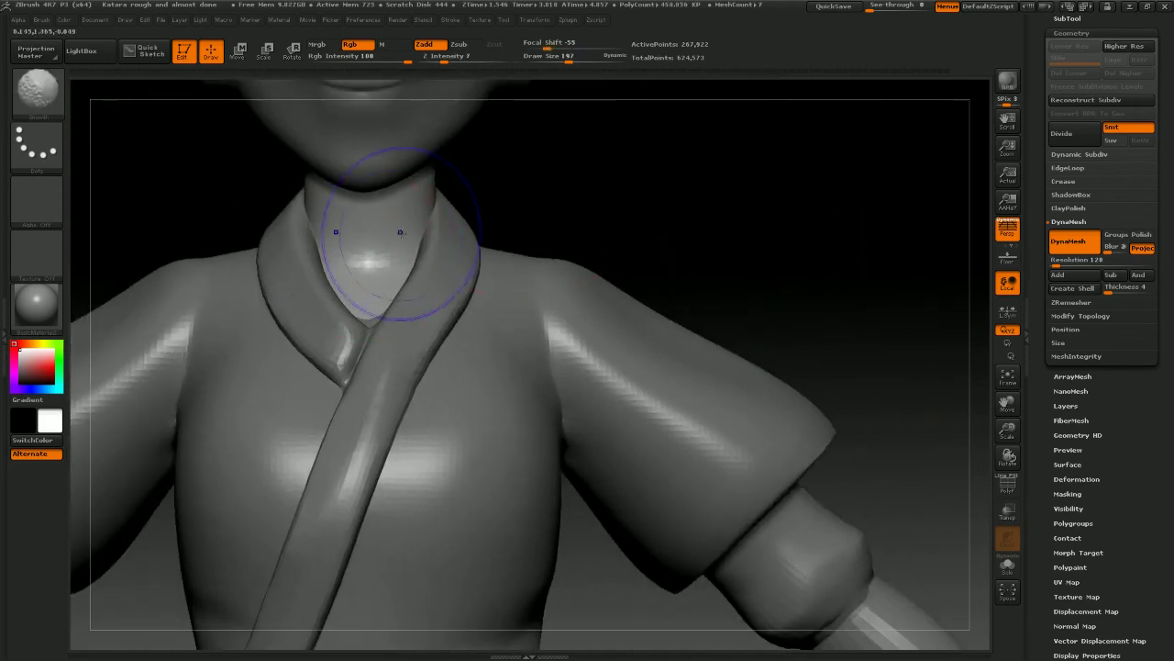
left_click_drag(550, 193, 321, 165)
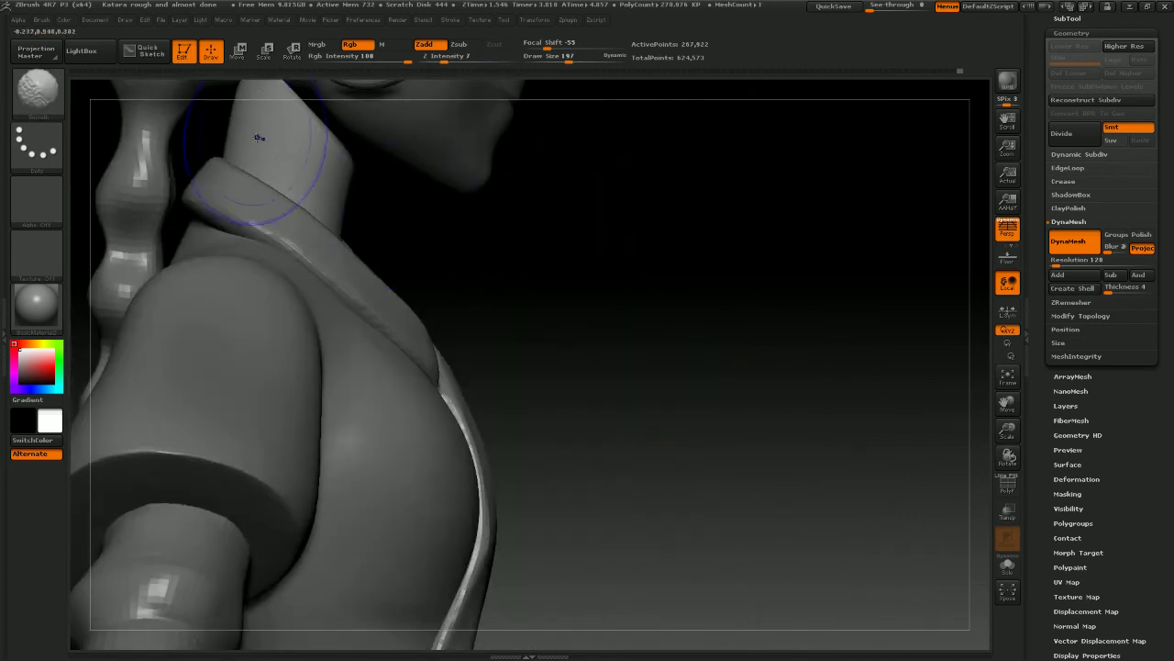
Examine the remeshed neck, the collar and the overall figure from several angles
left_click_drag(513, 223, 609, 346, "alt")
left_click_drag(728, 341, 826, 83, "alt")
left_click_drag(762, 372, 722, 211, "alt")
left_click_drag(775, 274, 604, 292)
left_click_drag(604, 292, 770, 106, "alt")
left_click_drag(742, 287, 743, 207)
key("f")
left_click_drag(807, 334, 754, 404, "alt")
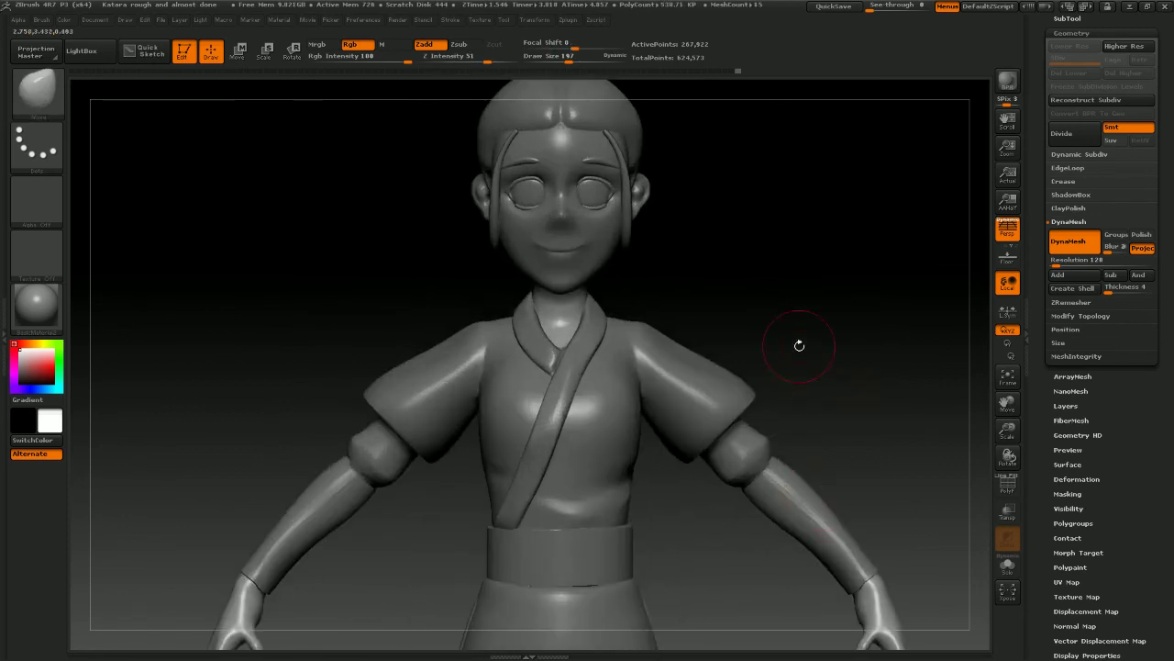
Select the head and reshape the side of the jaw beside the hair loop with the Move brush at draw size 122
left_click_drag(784, 253, 731, 348, "alt")
left_click(540, 319, "alt")
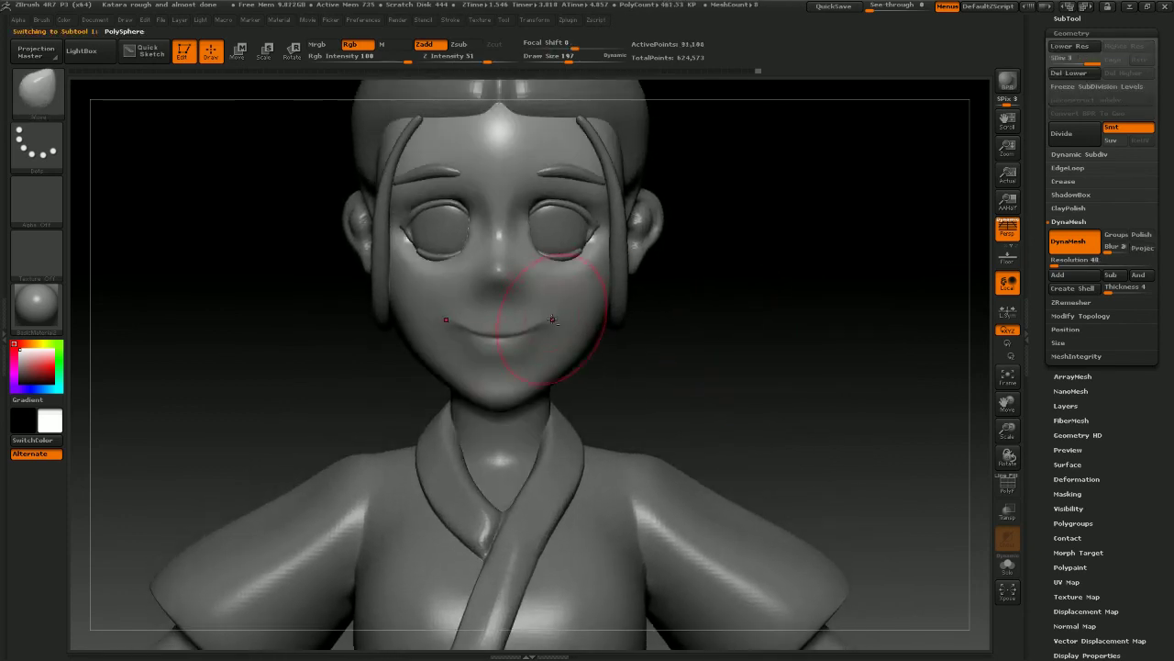
key("space")
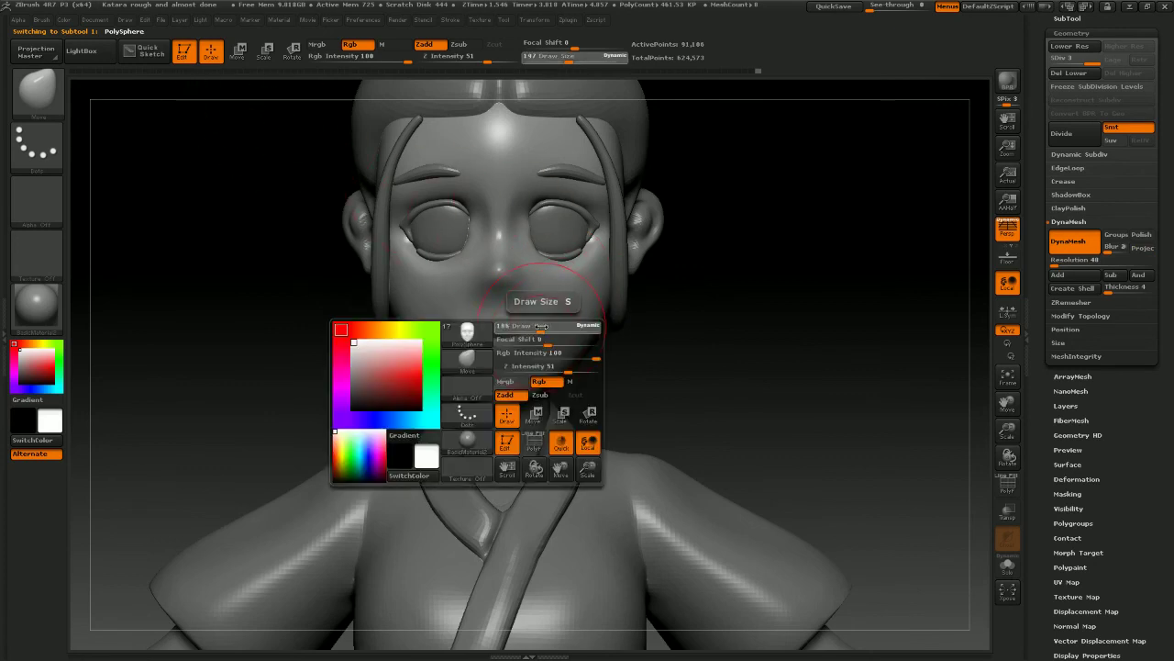
left_click_drag(556, 327, 534, 329)
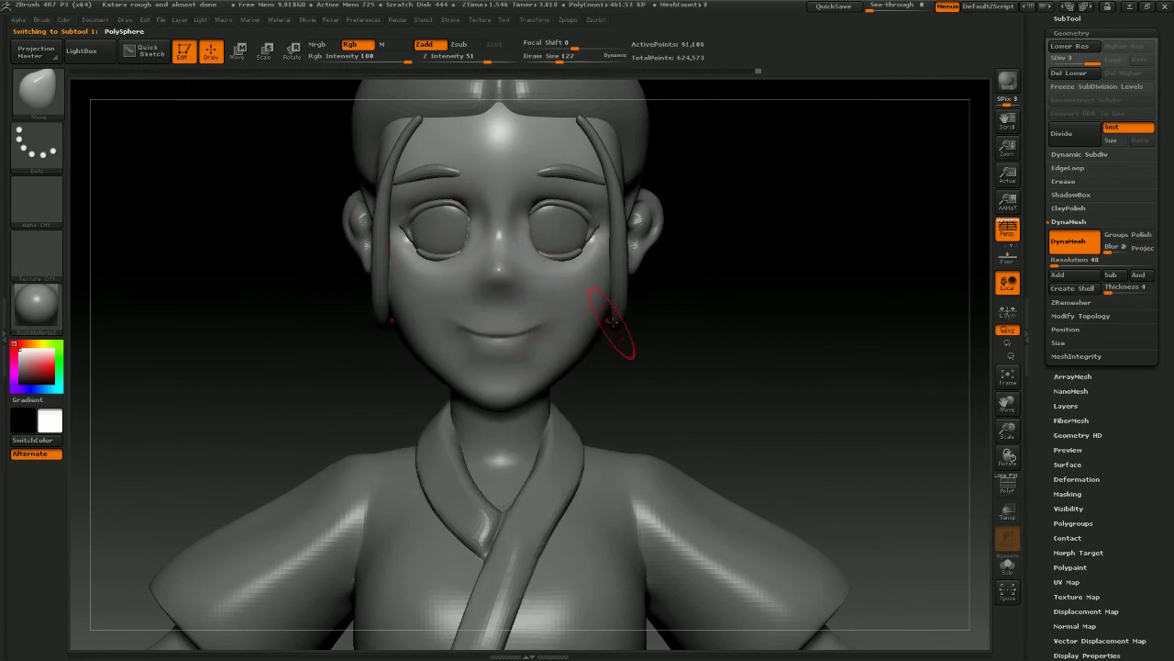
mouse_move(617, 333)
left_mouse_down()
mouse_move(692, 334)
mouse_move(630, 337)
left_mouse_up()
right_click_drag(629, 336, 515, 340)
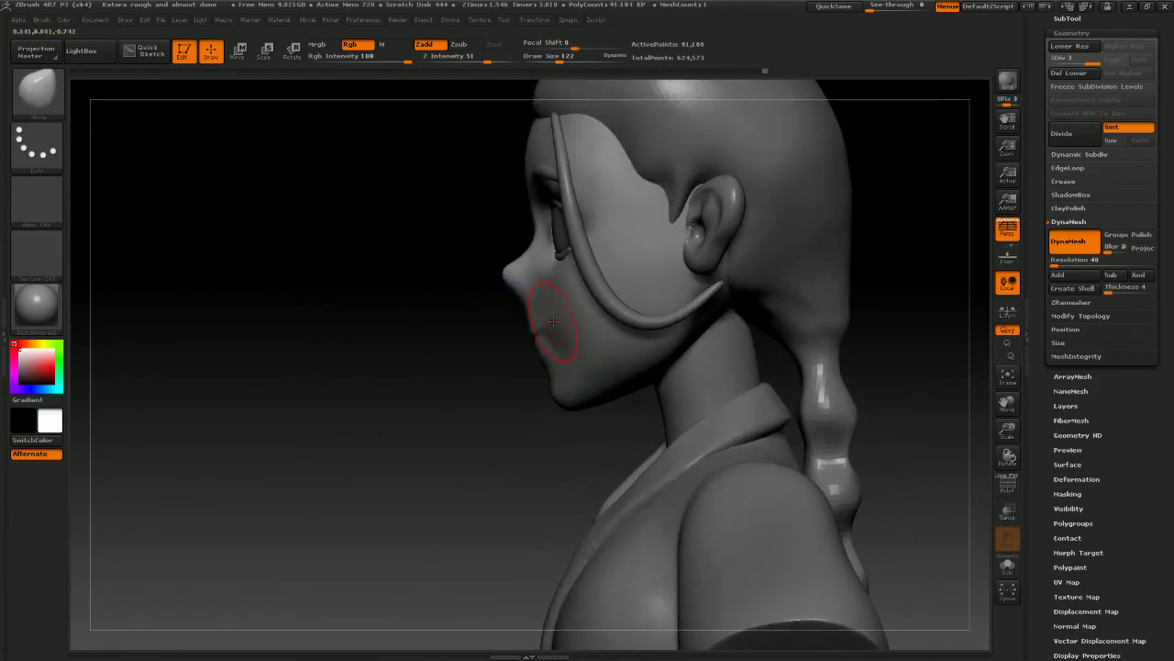
left_click_drag(513, 339, 688, 321, "shift")
right_click(688, 321)
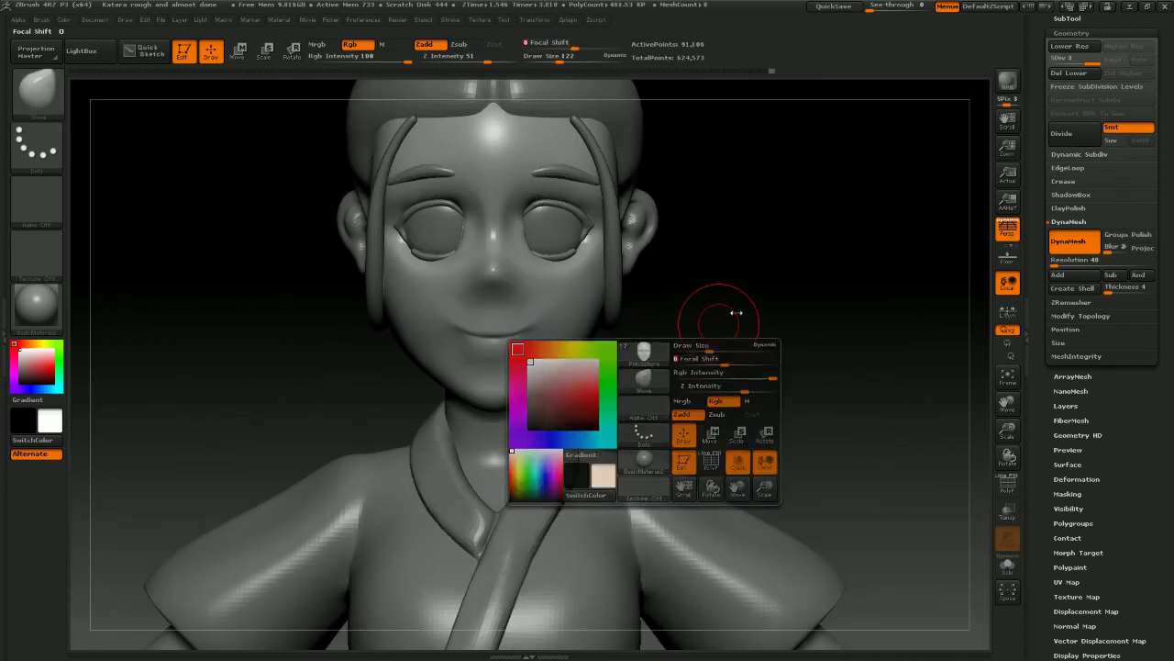
Adjust the lower face around the mouth and chin with the Move brush at draw size 65
mouse_move(718, 293)
right_mouse_down("ctrl")
mouse_move(720, 347)
mouse_move(716, 303)
right_mouse_up("ctrl")
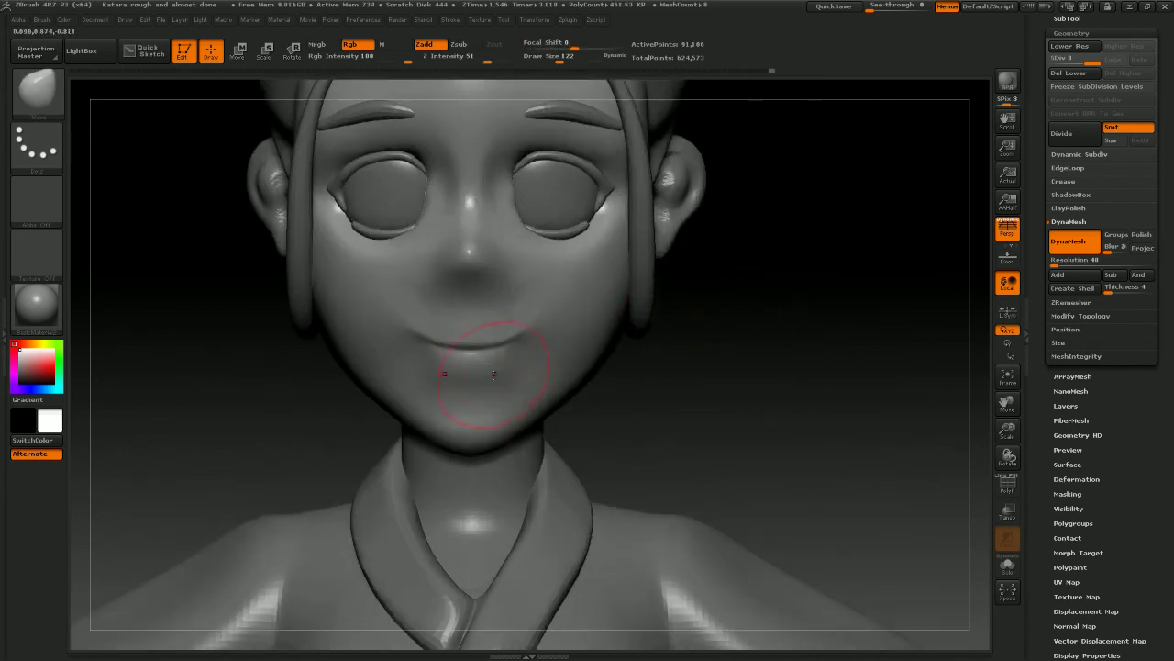
key("space")
left_click_drag(502, 377, 493, 377)
left_click_drag(578, 383, 464, 385)
left_click_drag(405, 417, 433, 361, "alt")
Select the hair and smooth the area where the braid starts at draw size 93
left_click_drag(681, 353, 682, 325, "alt")
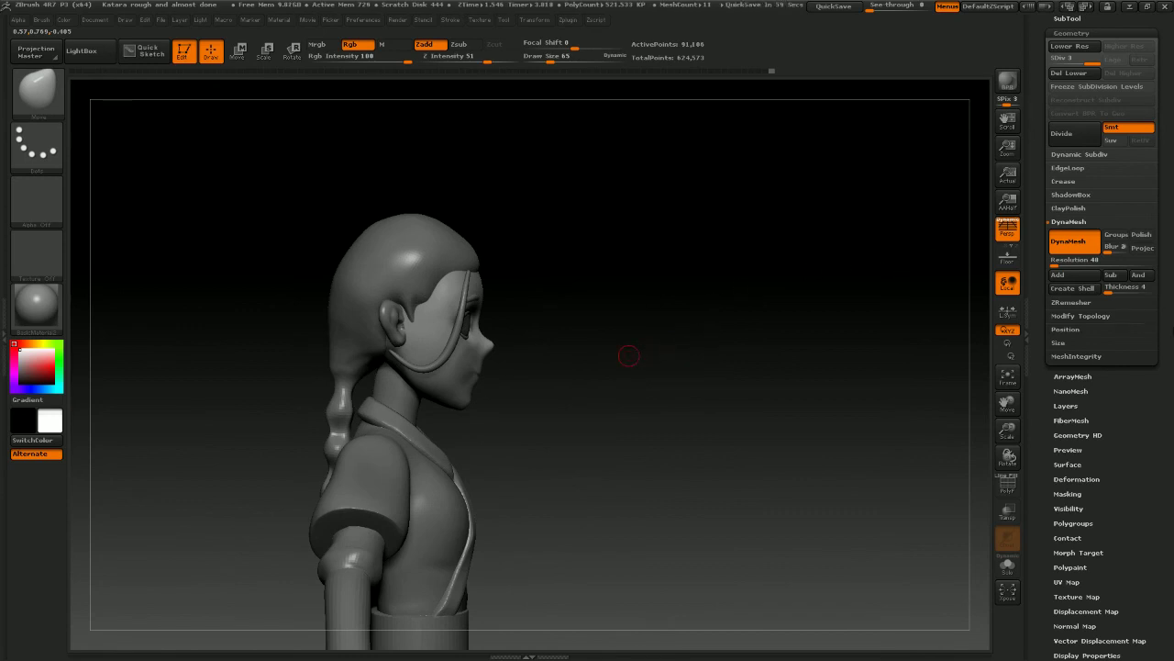
left_click_drag(634, 346, 663, 343, "alt")
left_click_drag(561, 263, 645, 320)
left_click(440, 166, "alt")
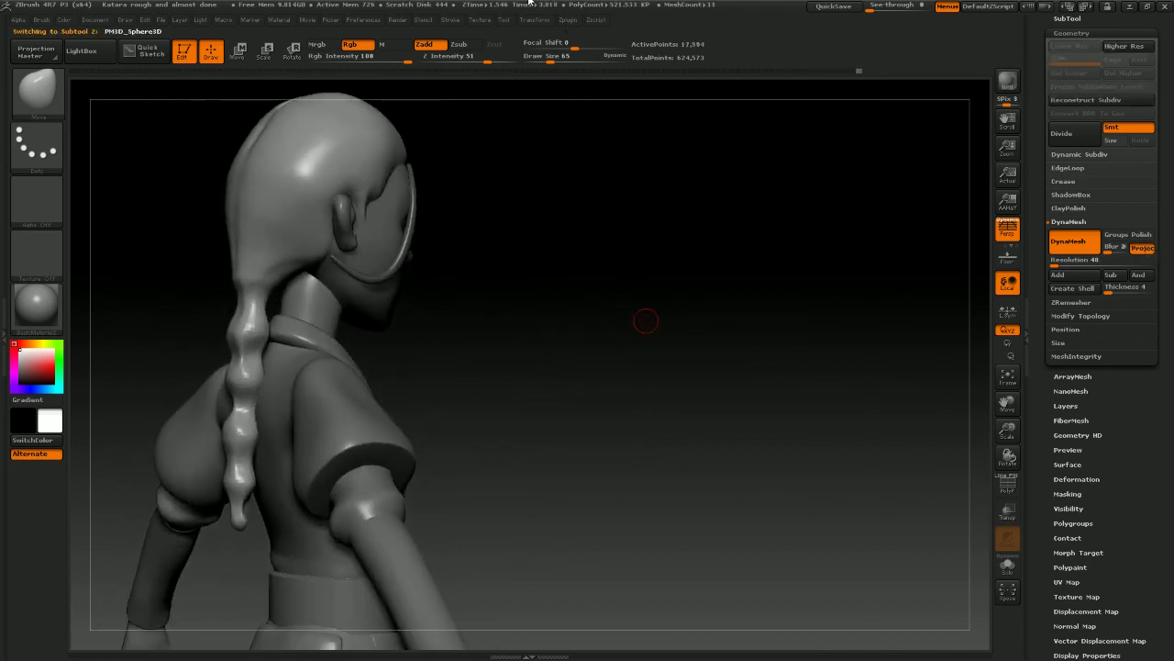
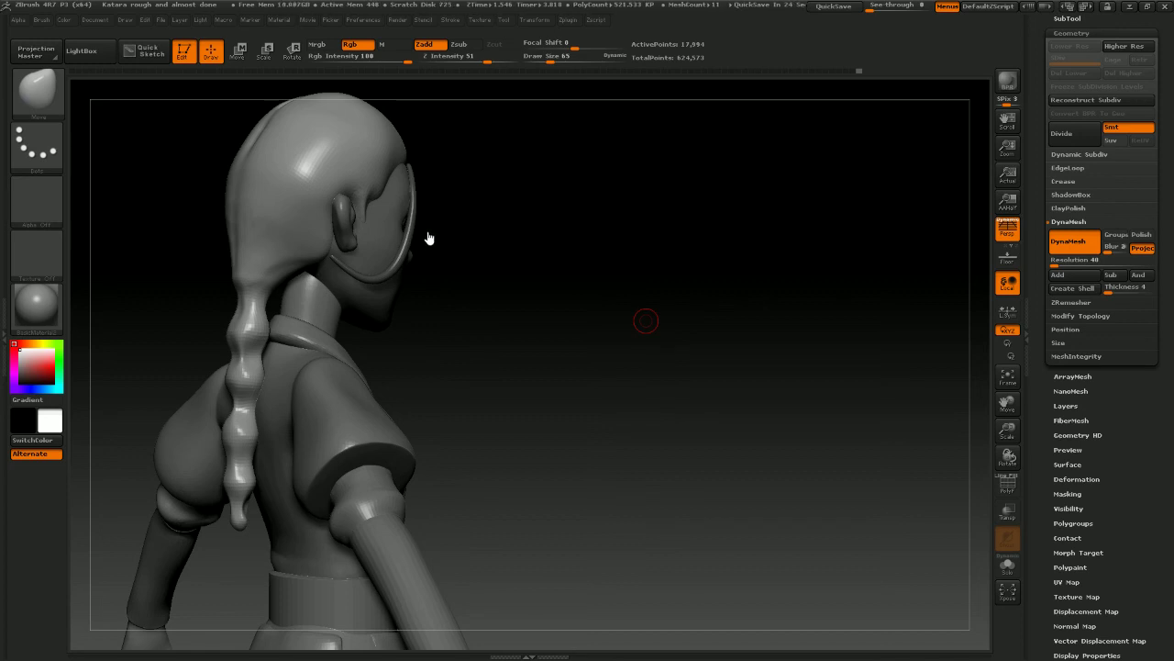
left_click_drag(537, 299, 330, 260)
key("space")
left_click(300, 267)
left_click_drag(236, 278, 243, 282, "shift")
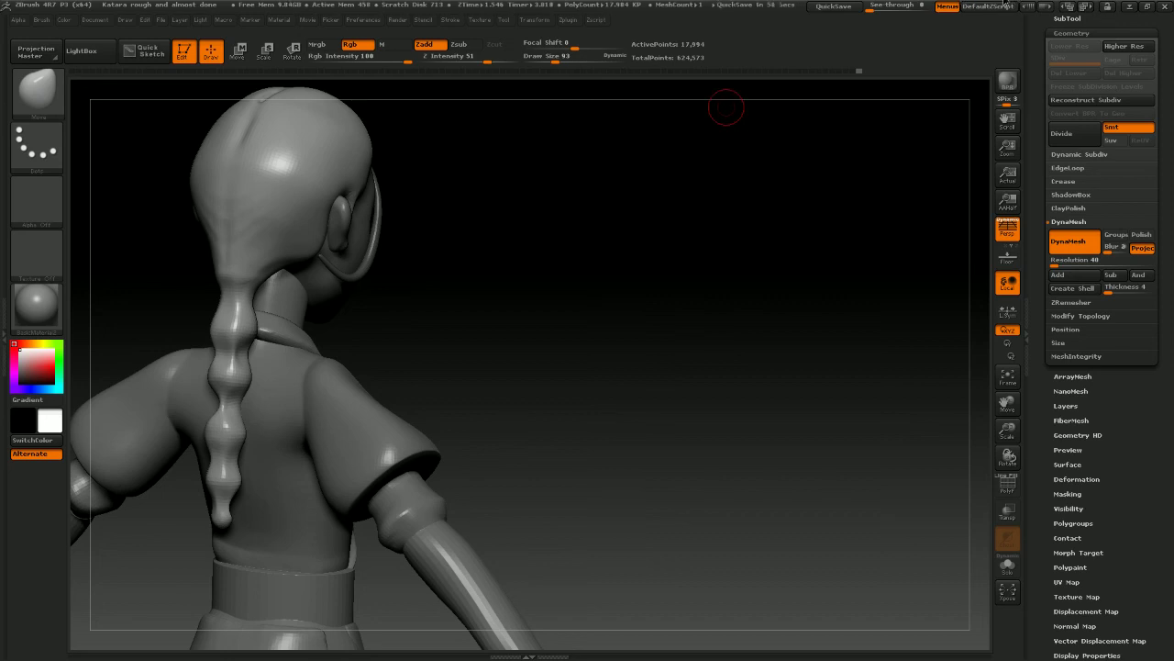
Append a Cylinder3D as a new subtool and make it the active one
mouse_move(719, 122)
left_mouse_down()
mouse_move(569, 254)
mouse_move(579, 249)
left_mouse_up()
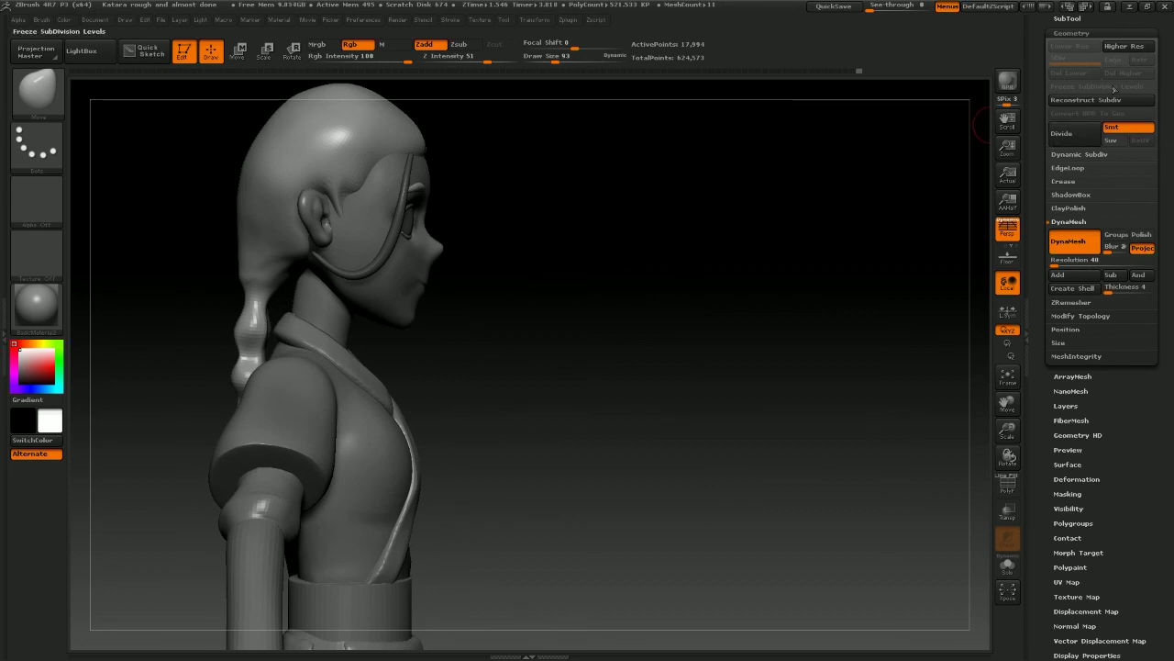
left_click_drag(1163, 92, 1173, 221)
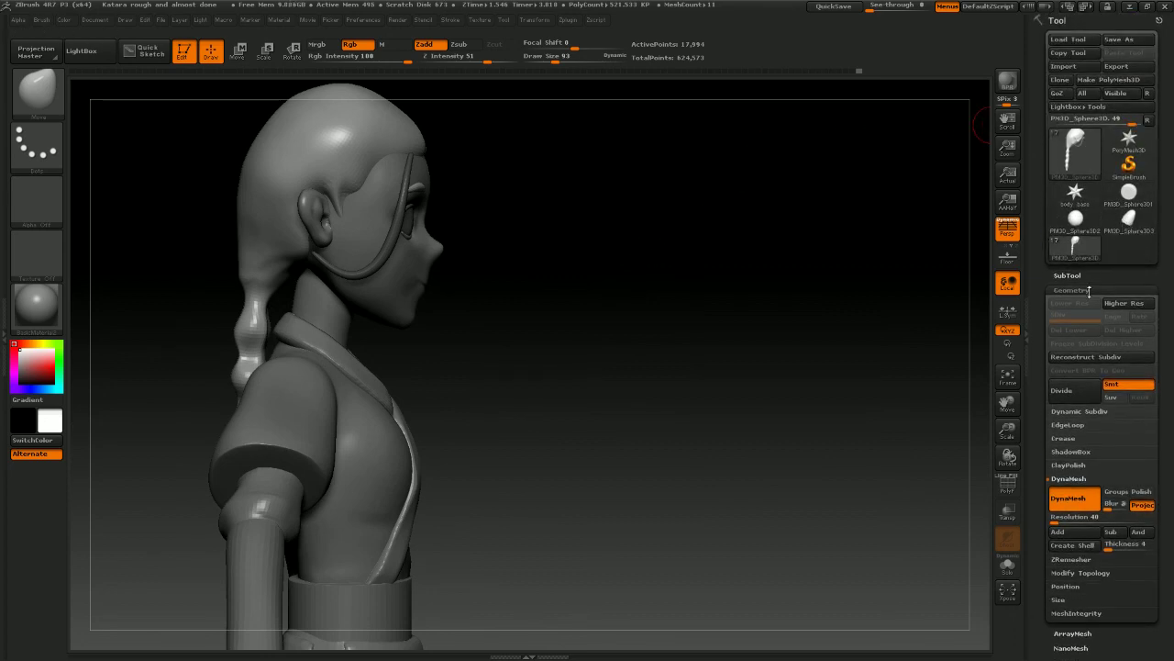
left_click(1067, 276)
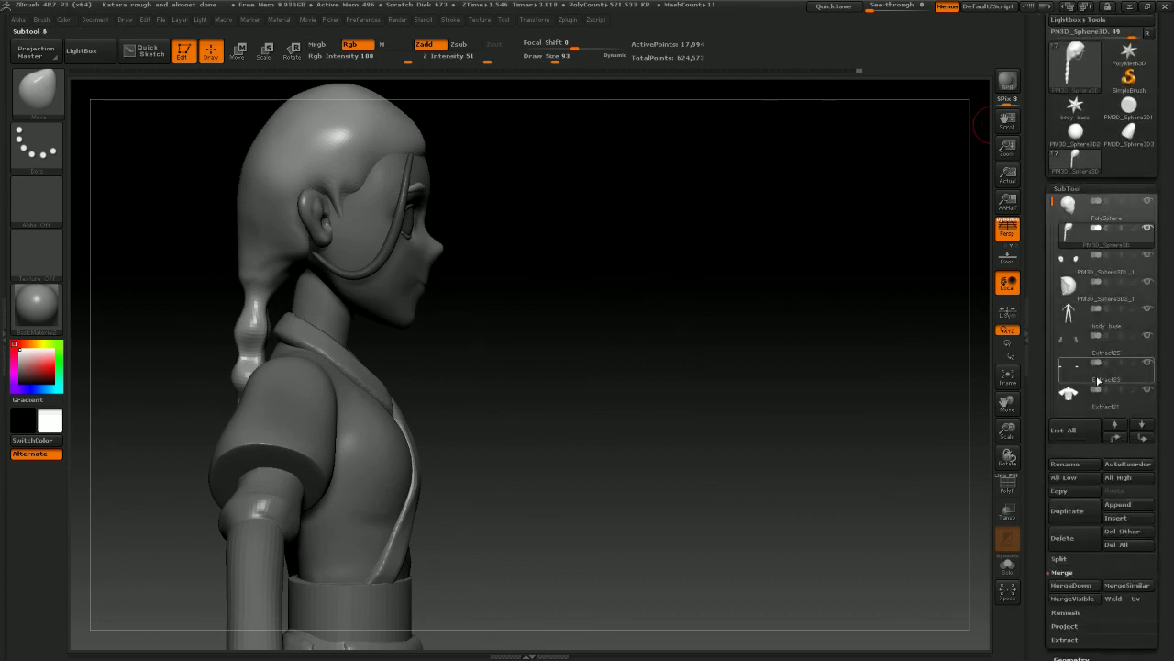
left_click(1117, 422)
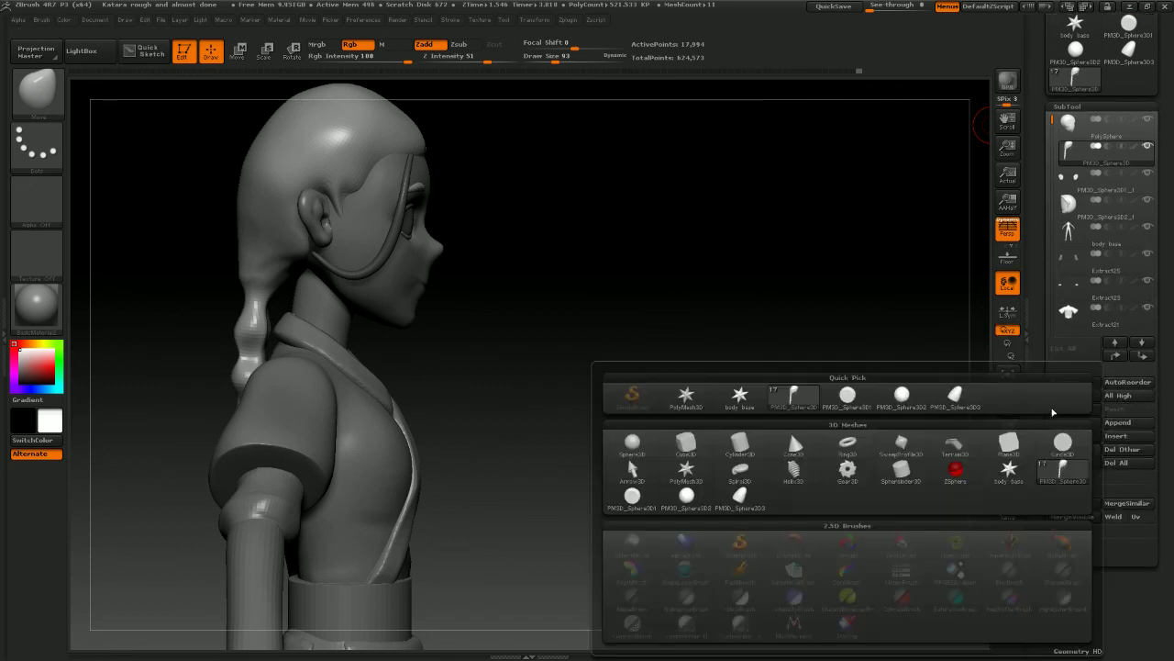
left_click(723, 444)
mouse_move(635, 407)
left_mouse_down("alt")
mouse_move(663, 324)
mouse_move(551, 325)
left_mouse_up("alt")
left_click(272, 226, "alt")
Rotate the cylinder around the head onto its side so its flat ends face the character's left and right
left_click_drag(477, 262, 264, 215, "shift")
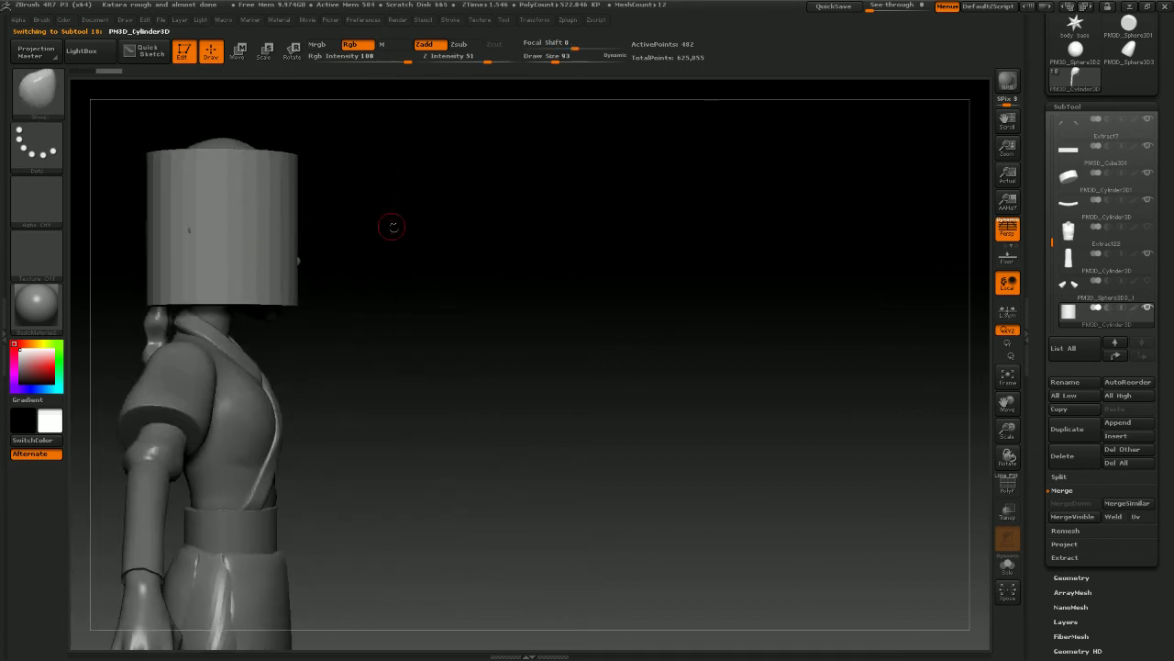
left_click_drag(392, 226, 518, 245, "alt")
left_click(291, 52)
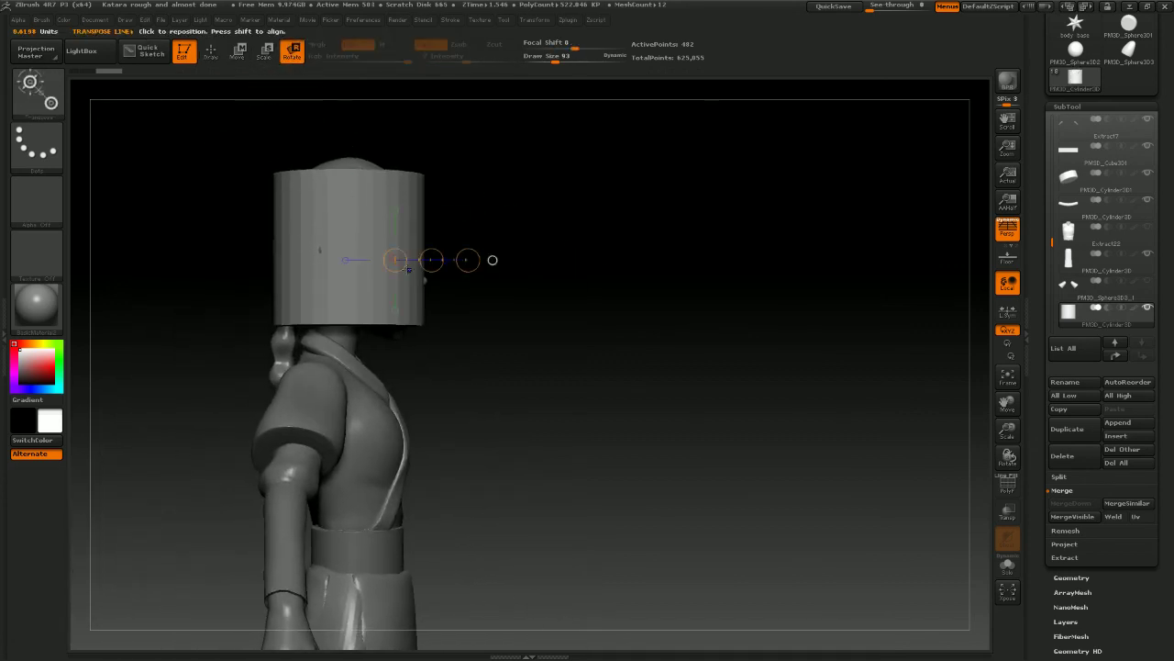
left_click(493, 260)
left_click(399, 252)
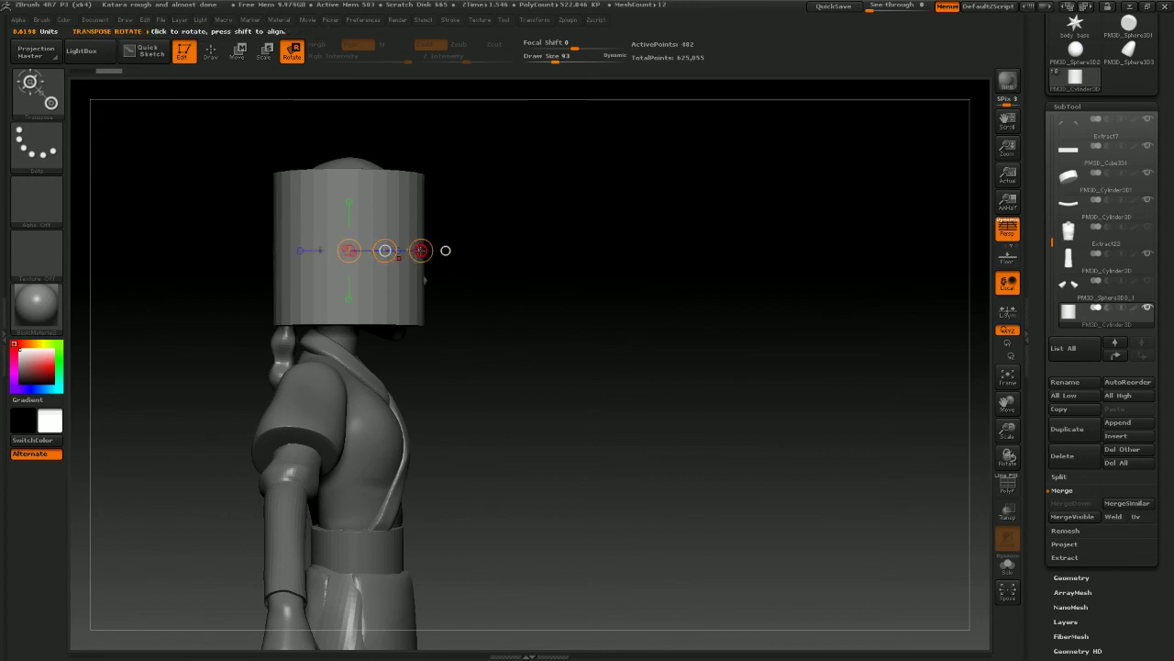
left_click_drag(421, 251, 357, 178, "shift")
left_click_drag(502, 235, 379, 182, "shift")
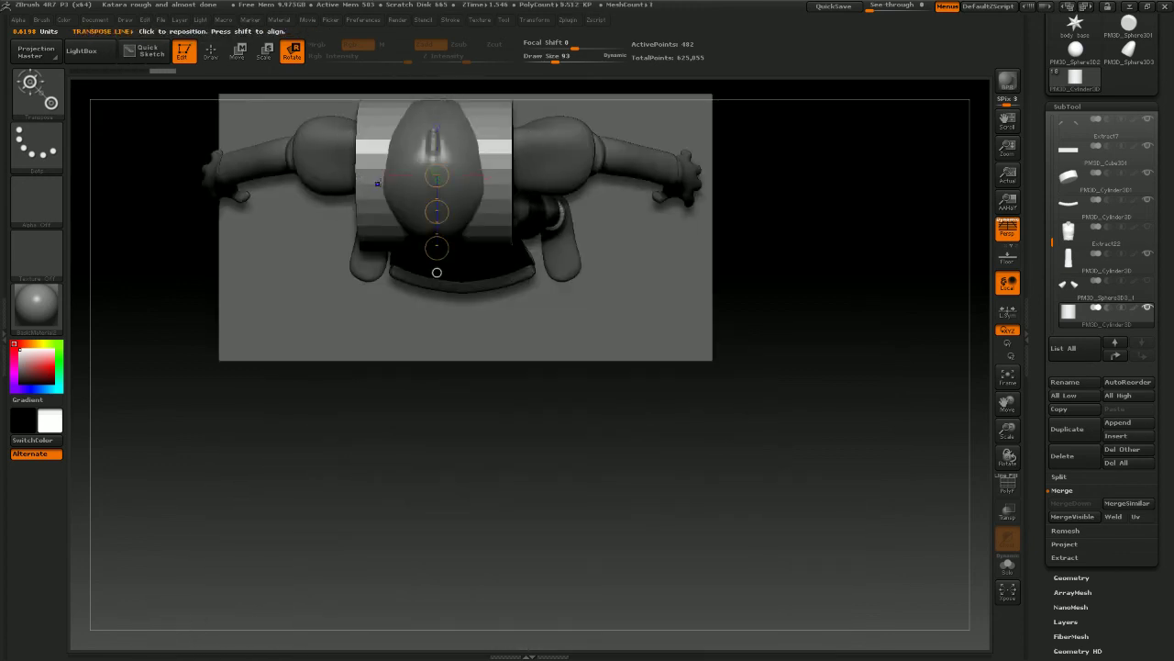
Move the cylinder back behind the head and scale it down evenly
left_click_drag(743, 431, 419, 250, "shift")
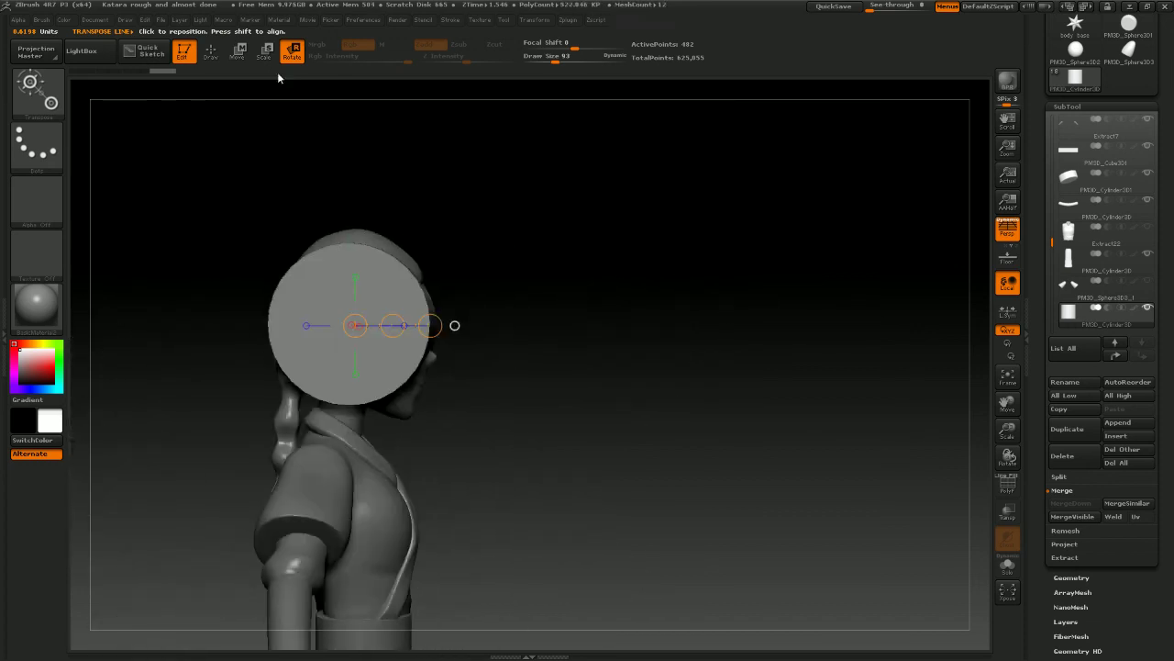
left_click(237, 52)
left_click_drag(393, 325, 312, 315)
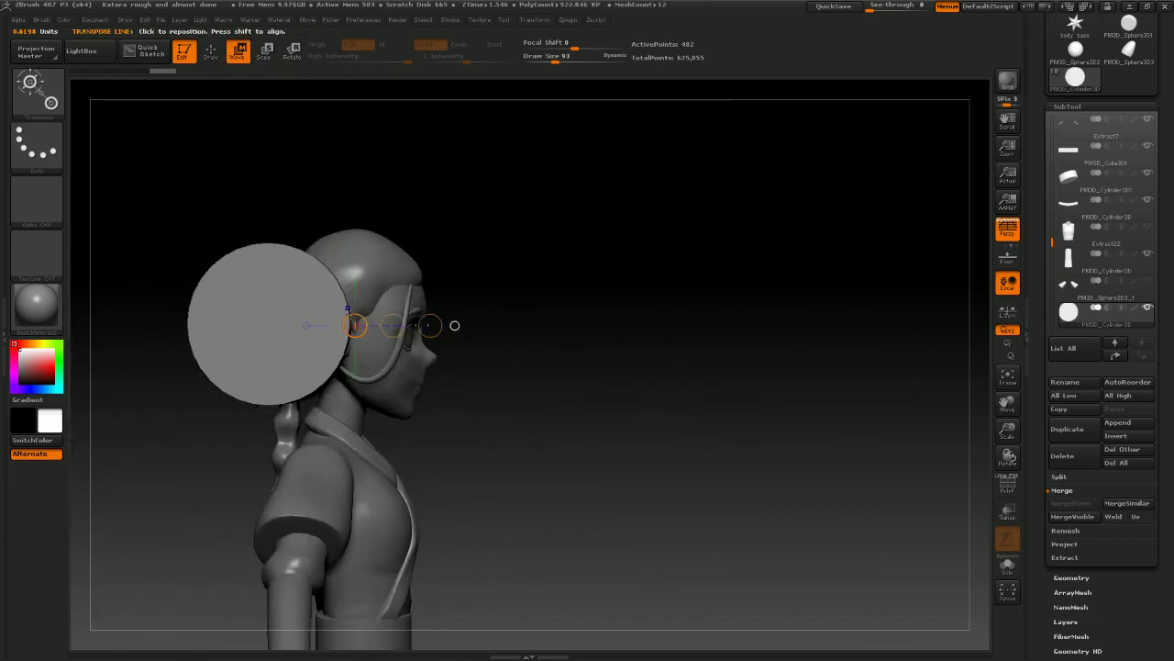
left_click_drag(468, 321, 366, 292, "shift")
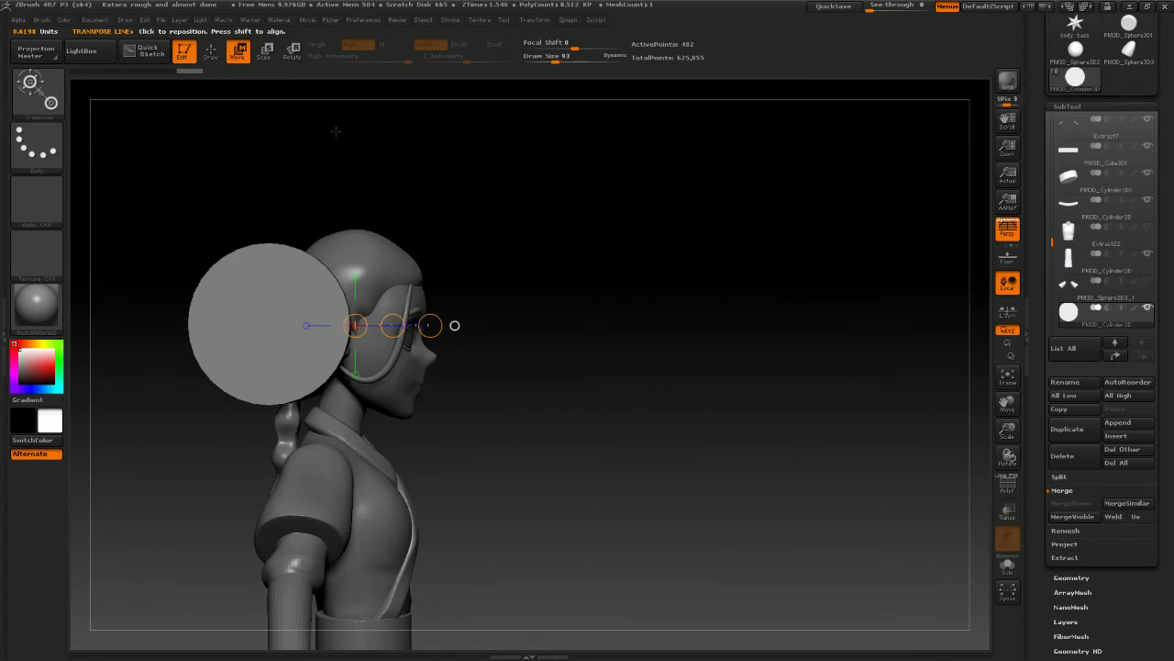
left_click_drag(277, 325, 289, 421)
left_click(292, 51)
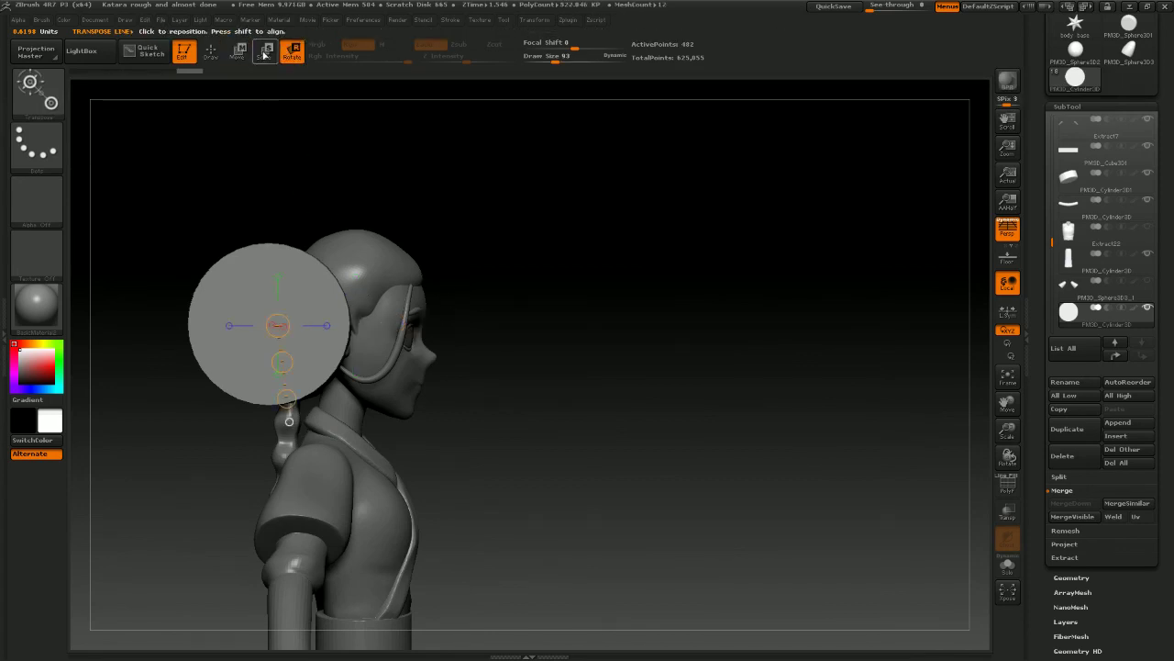
left_click(265, 53)
left_click_drag(277, 325, 336, 326)
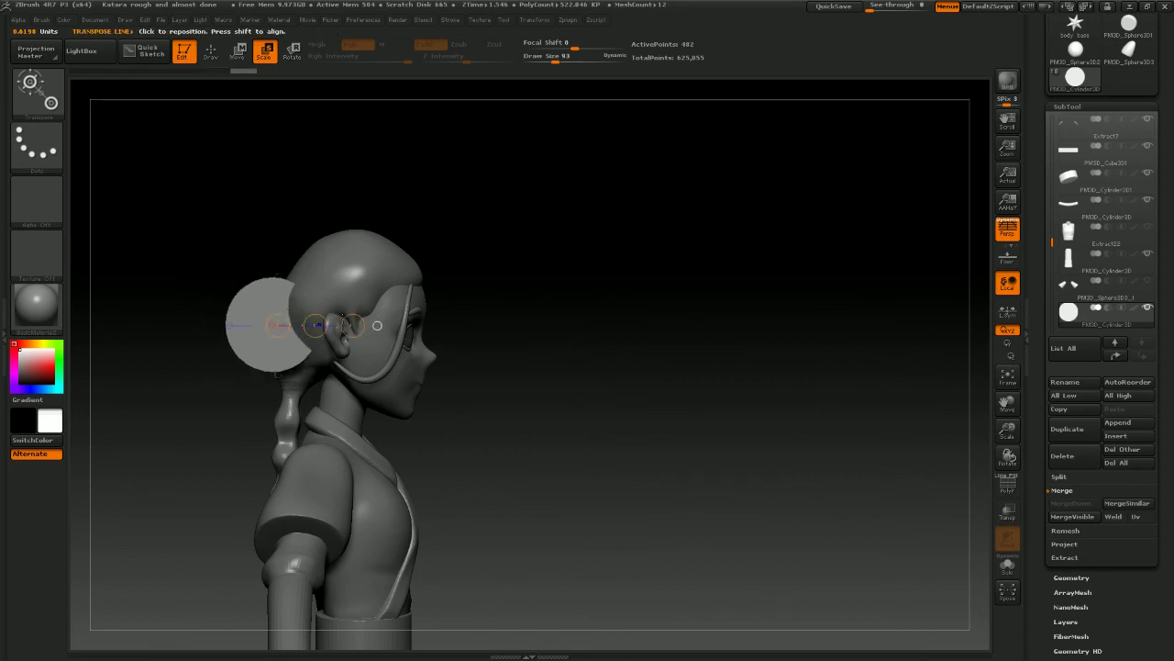
Move the cylinder down to the nape, over the start of the braid
left_click_drag(547, 332, 548, 297, "shift")
left_click_drag(548, 297, 613, 334, "alt")
left_click(238, 52)
left_click_drag(341, 306, 363, 365)
left_click_drag(605, 414, 539, 342, "shift")
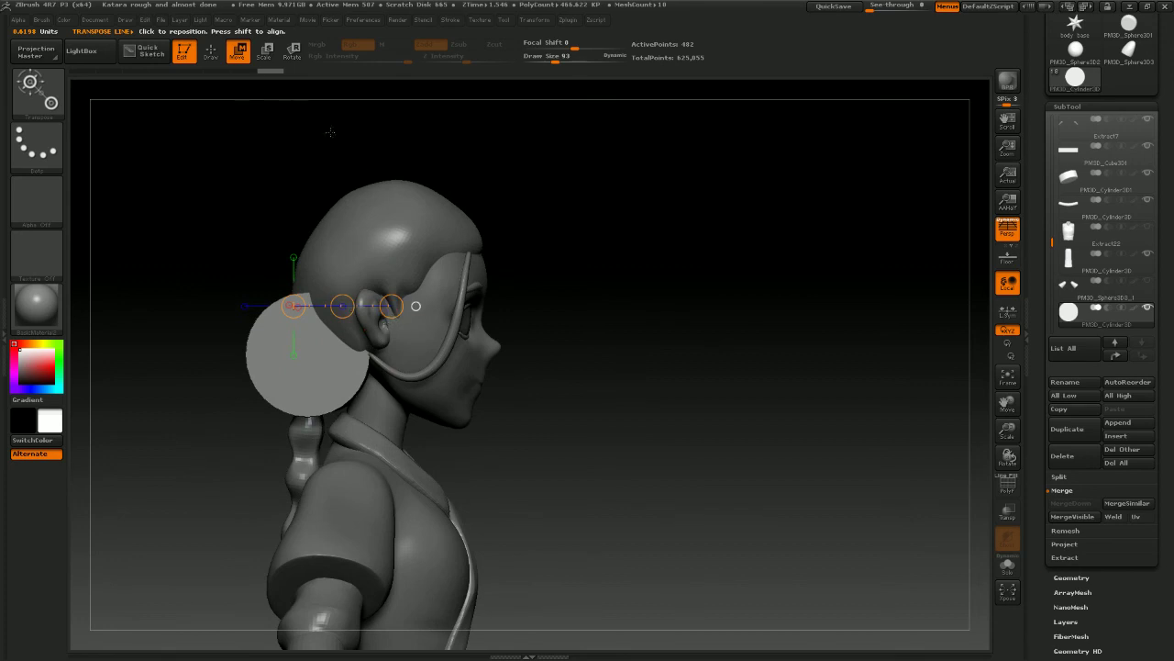
Scale the cylinder down further around its own centre
left_click(416, 306)
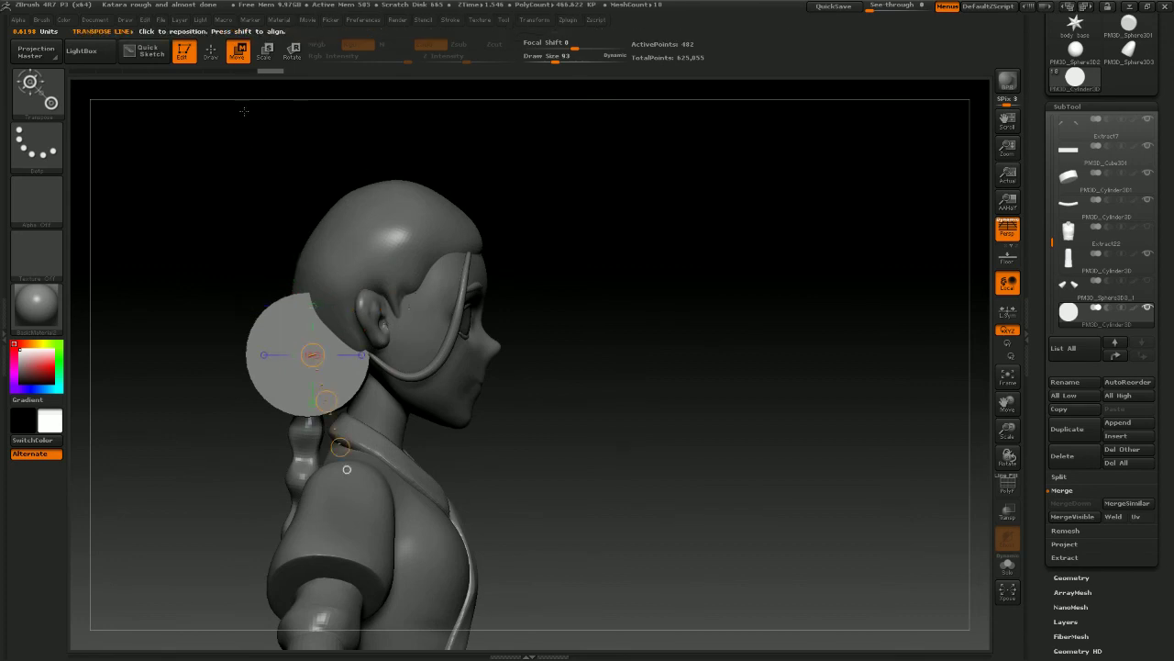
left_click(265, 52)
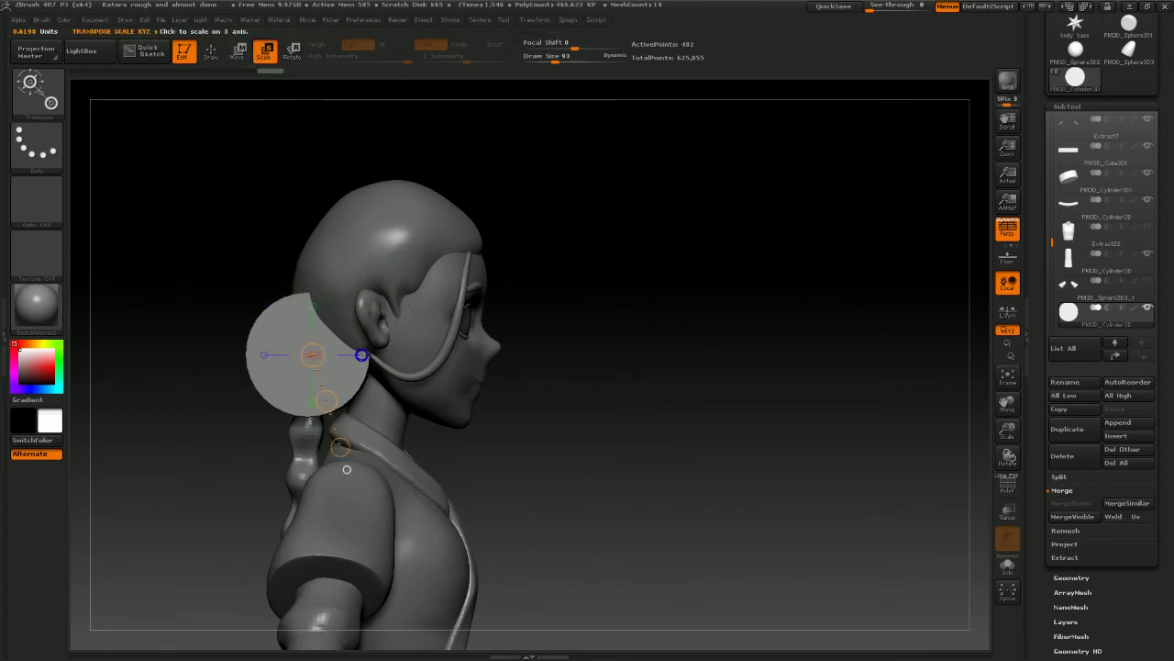
left_click(362, 354)
left_click_drag(412, 354, 384, 358)
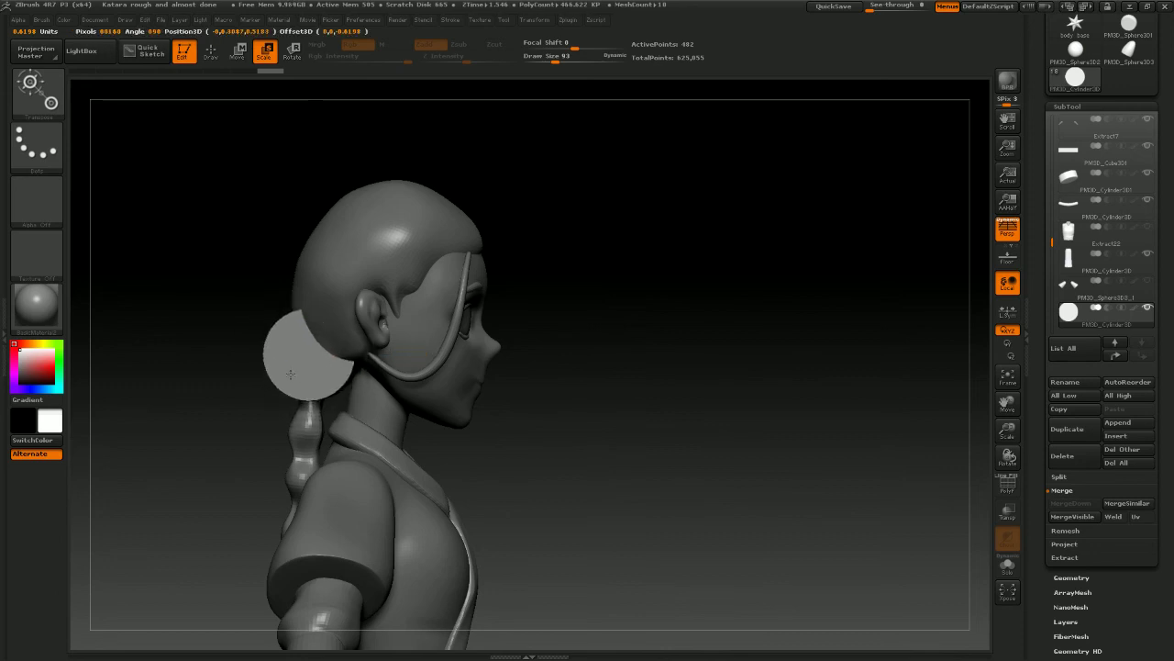
left_click_drag(550, 358, 580, 364)
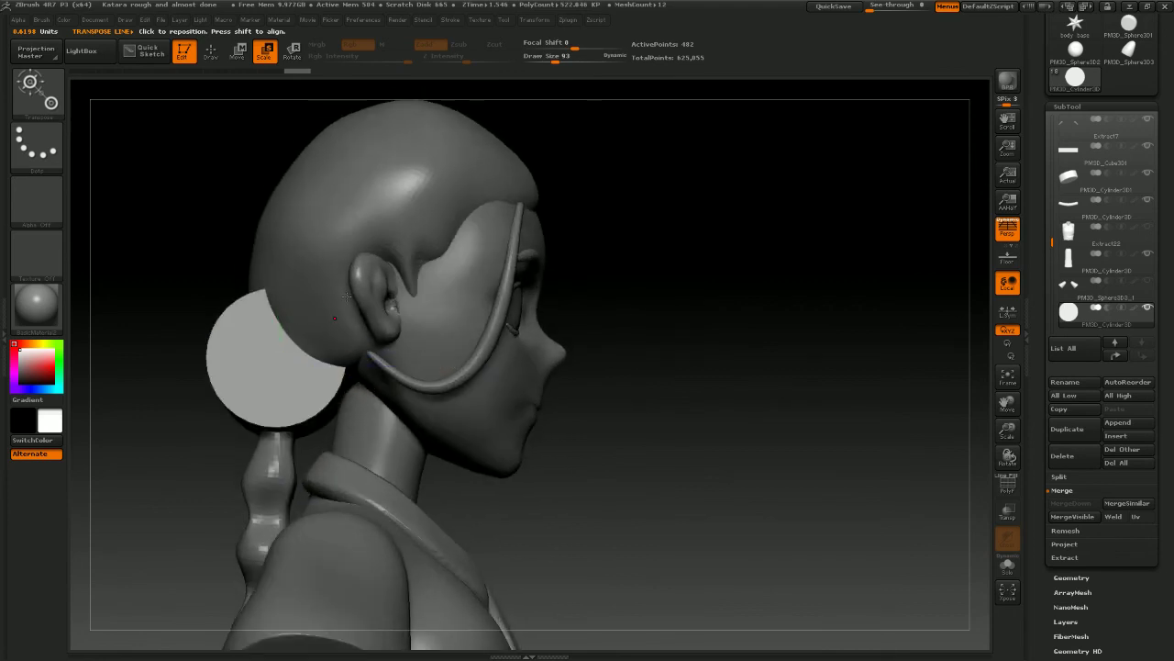
Select the hair and invert its mask so that only the front hair loops can be edited
left_click(346, 295, "alt")
key("space")
key("space")
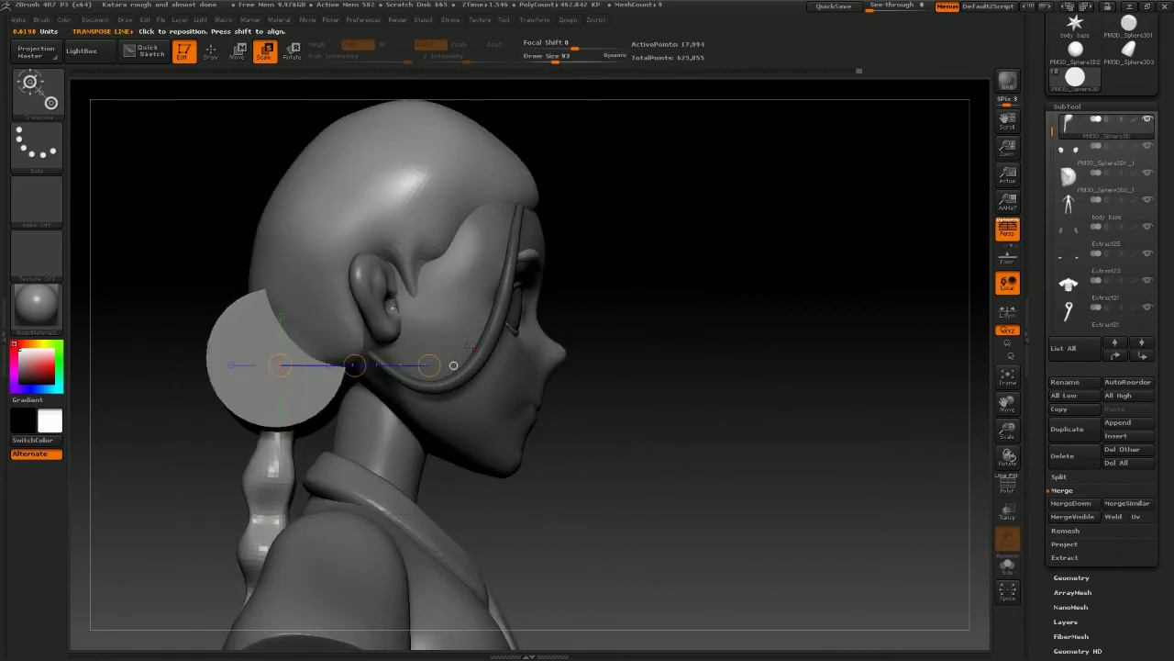
left_click(630, 378, "ctrl")
Pull the rear ends of the hair loops back toward the cylinder with the Move brush at draw size 304
key("space")
left_click_drag(498, 337, 523, 335)
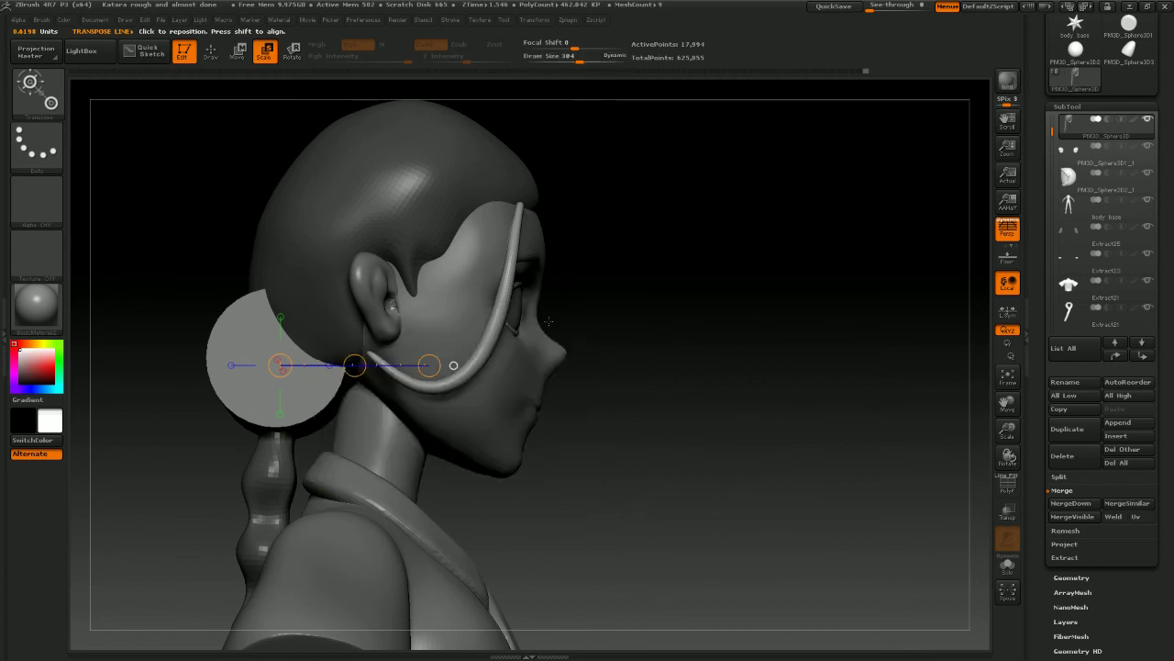
left_click(210, 53)
mouse_move(595, 324)
left_mouse_down()
mouse_move(575, 343)
mouse_move(362, 350)
left_mouse_up()
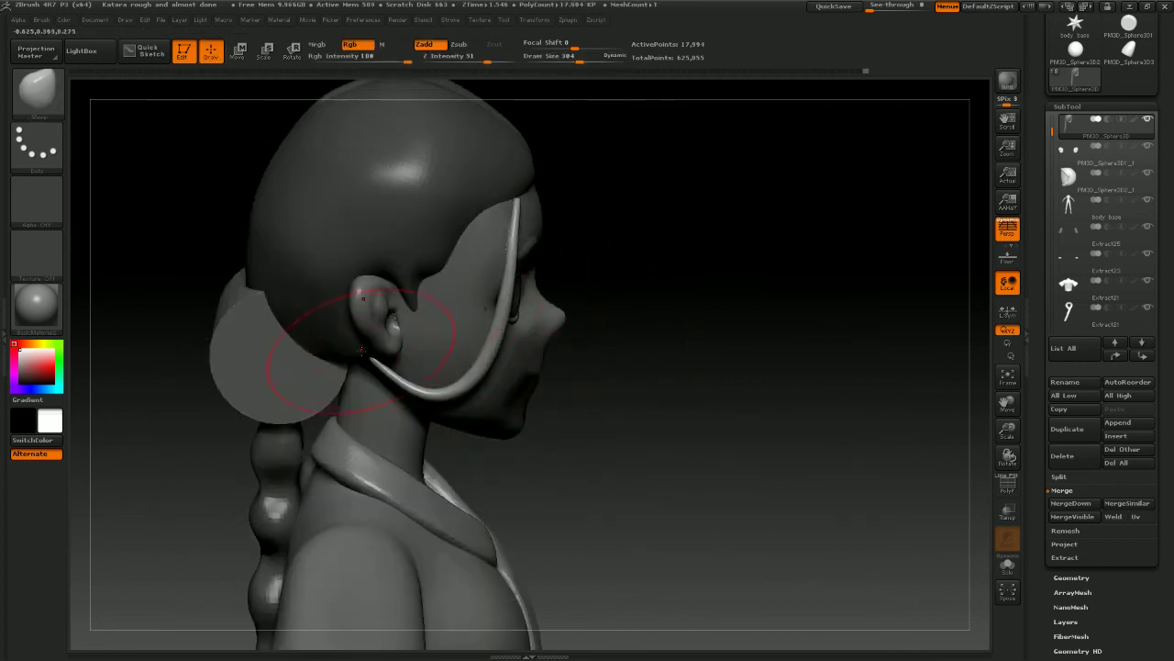
left_click_drag(587, 404, 734, 428)
mouse_move(516, 391)
left_mouse_down()
mouse_move(550, 385)
mouse_move(459, 375)
mouse_move(569, 404)
mouse_move(715, 408)
mouse_move(670, 419)
left_mouse_up()
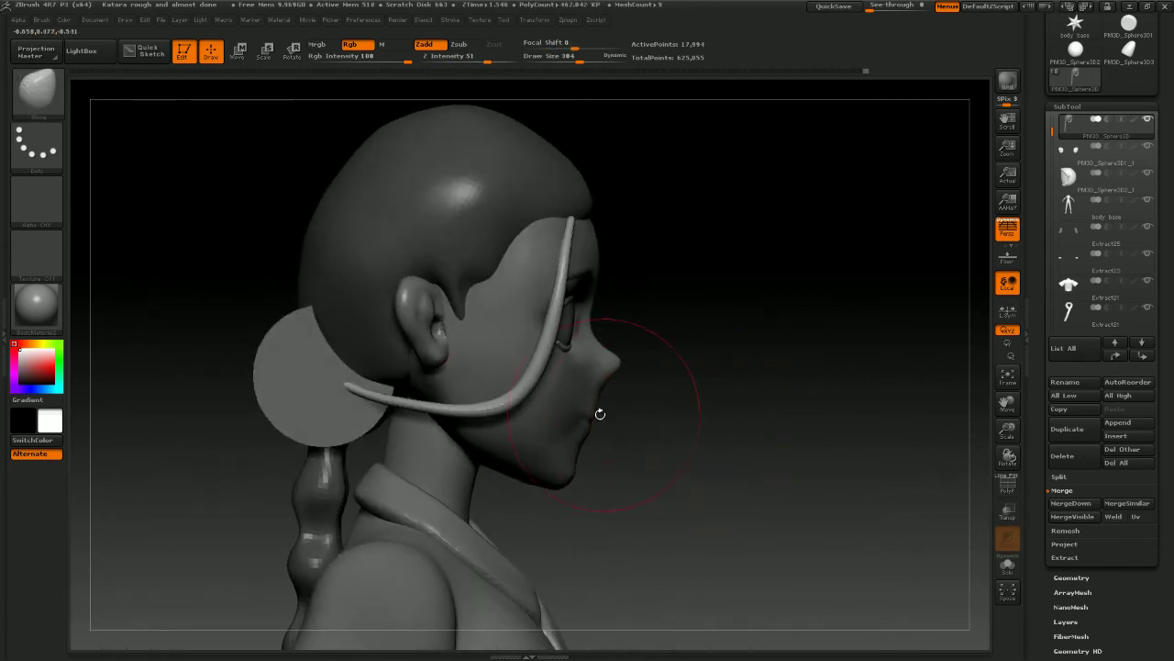
Refine the curve of the hair loops with the Move brush at draw size 442 and invert the hair mask
key("space")
mouse_move(502, 404)
left_mouse_down()
mouse_move(514, 405)
mouse_move(409, 425)
left_mouse_up()
left_click_drag(632, 417, 752, 404)
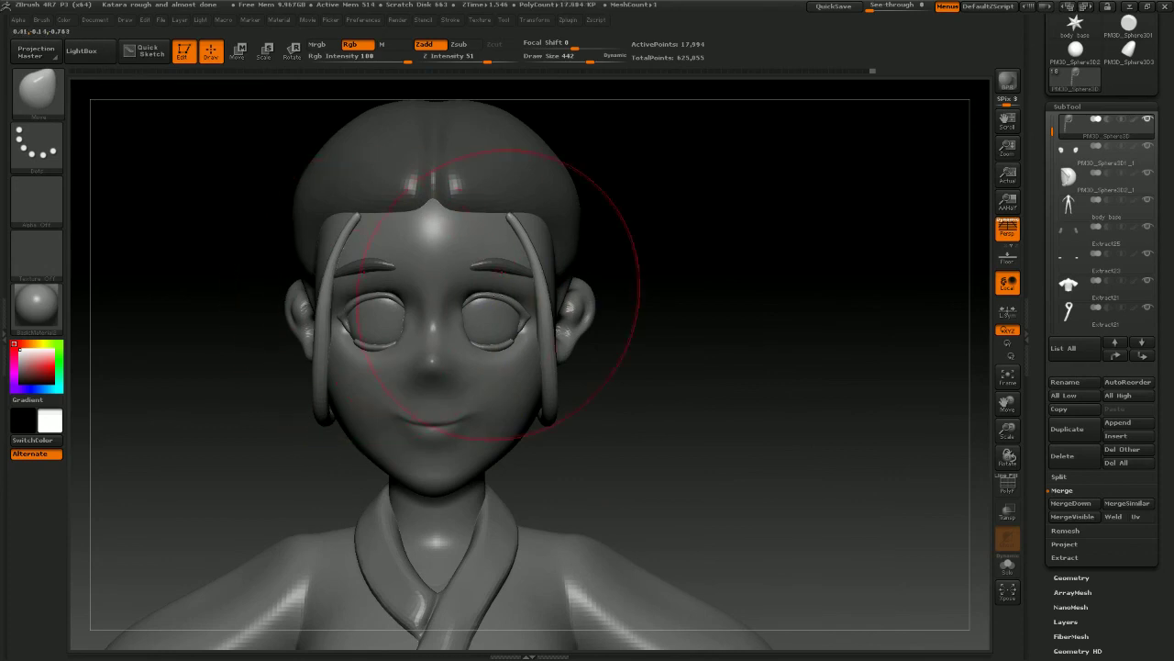
mouse_move(642, 294)
left_mouse_down()
mouse_move(609, 334)
mouse_move(664, 340)
mouse_move(647, 288)
mouse_move(734, 288)
left_mouse_up()
mouse_move(572, 285)
left_mouse_down()
mouse_move(641, 301)
mouse_move(506, 343)
mouse_move(535, 318)
mouse_move(572, 346)
mouse_move(541, 319)
left_mouse_up()
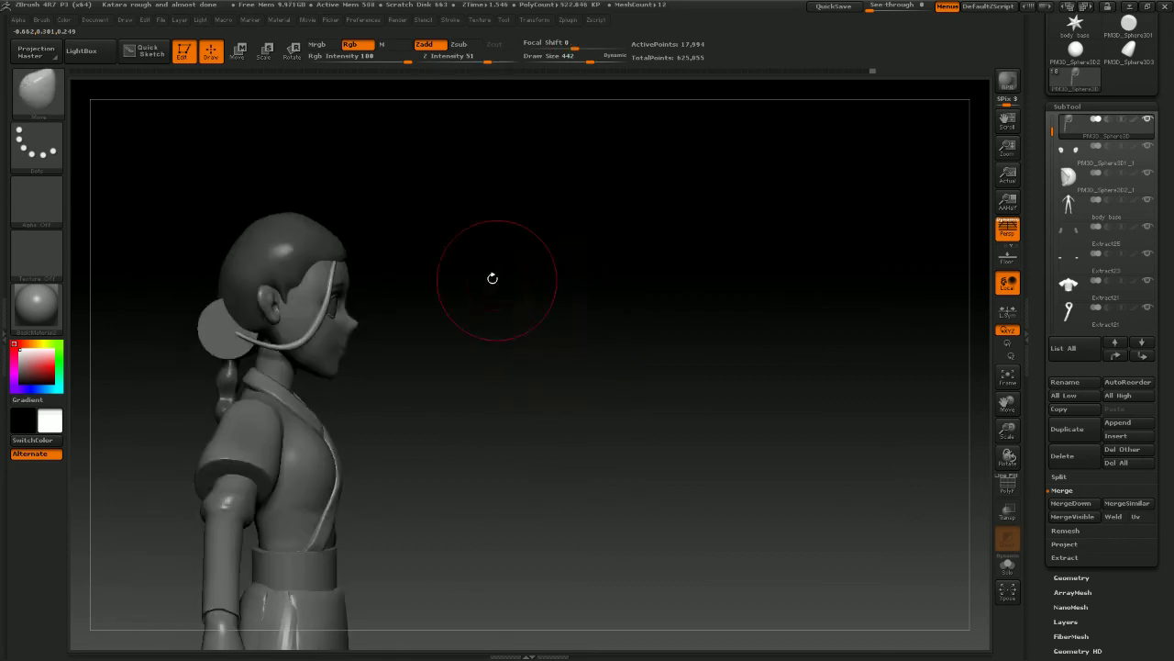
left_click(459, 246, "ctrl")
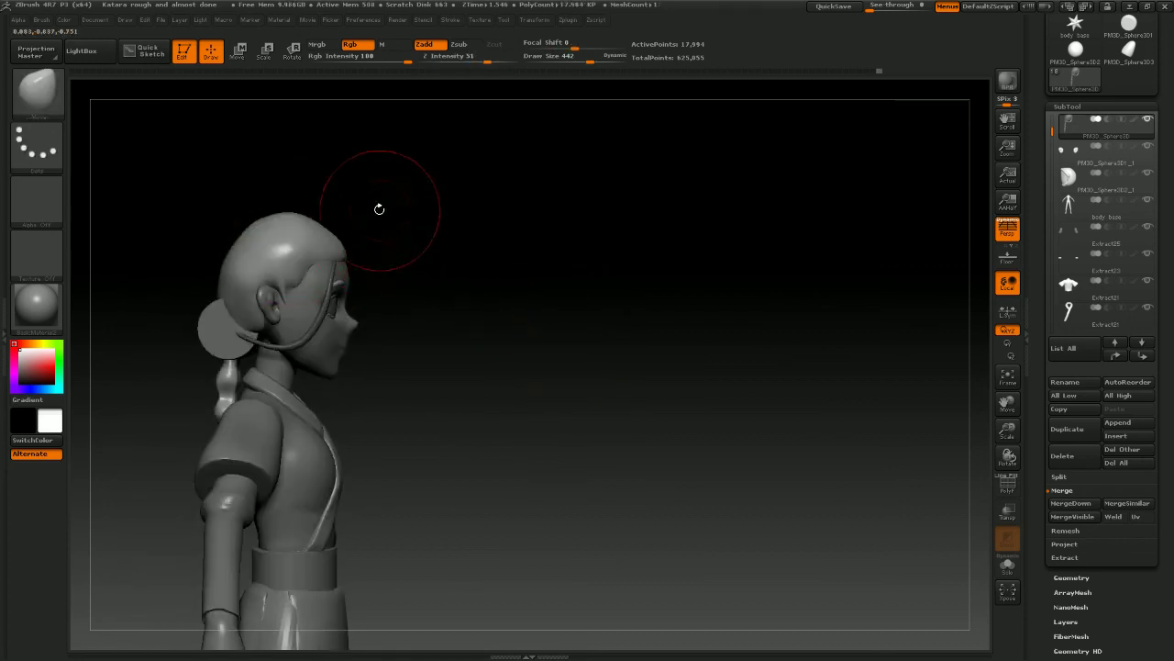
Reshape the back of the hair in profile with the Move brush at draw size 626
key("s")
left_click_drag(381, 207, 392, 204)
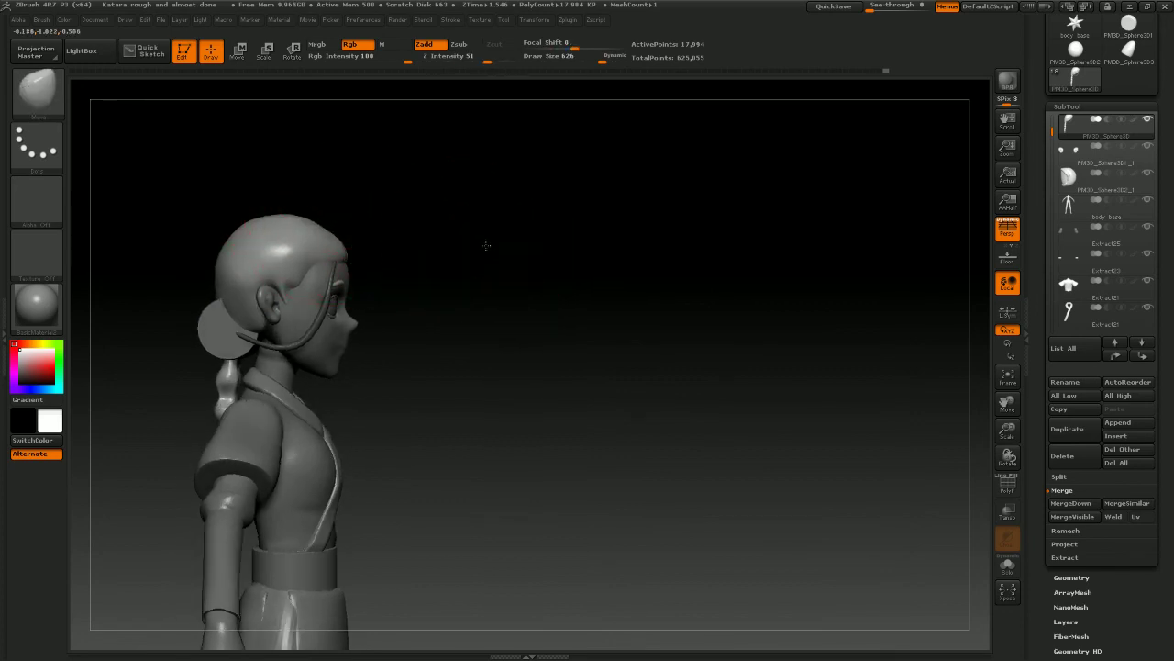
mouse_move(486, 244)
left_mouse_down("shift")
mouse_move(506, 236)
mouse_move(519, 268)
mouse_move(579, 254)
mouse_move(519, 254)
mouse_move(614, 276)
left_mouse_up("shift")
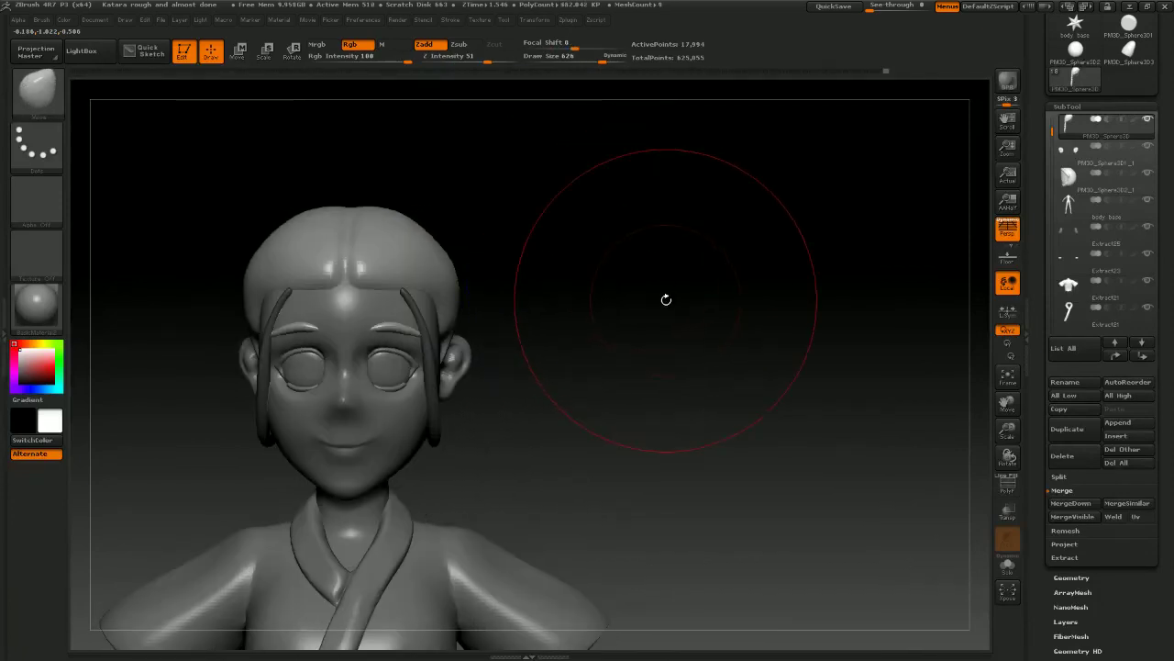
mouse_move(671, 312)
left_mouse_down("alt")
mouse_move(648, 283)
mouse_move(669, 295)
left_mouse_up("alt")
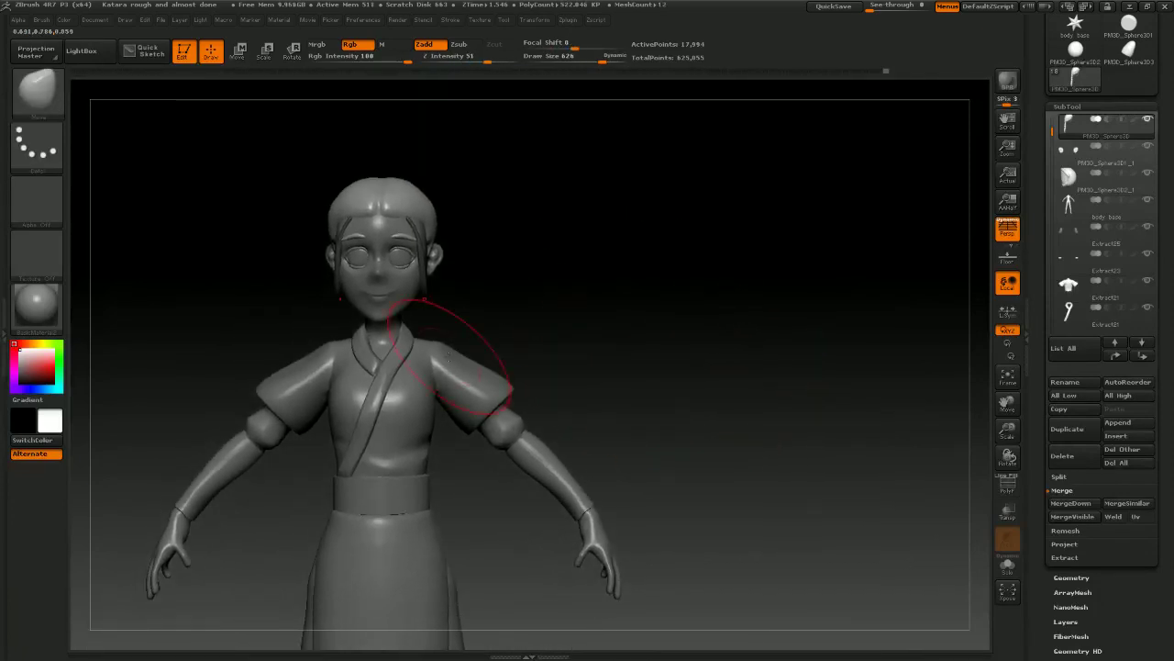
Select the shirt, set the draw size to 131 and turn on ghost transparency to expose the sleeve ends
left_click(455, 374, "alt")
left_click_drag(512, 354, 670, 323)
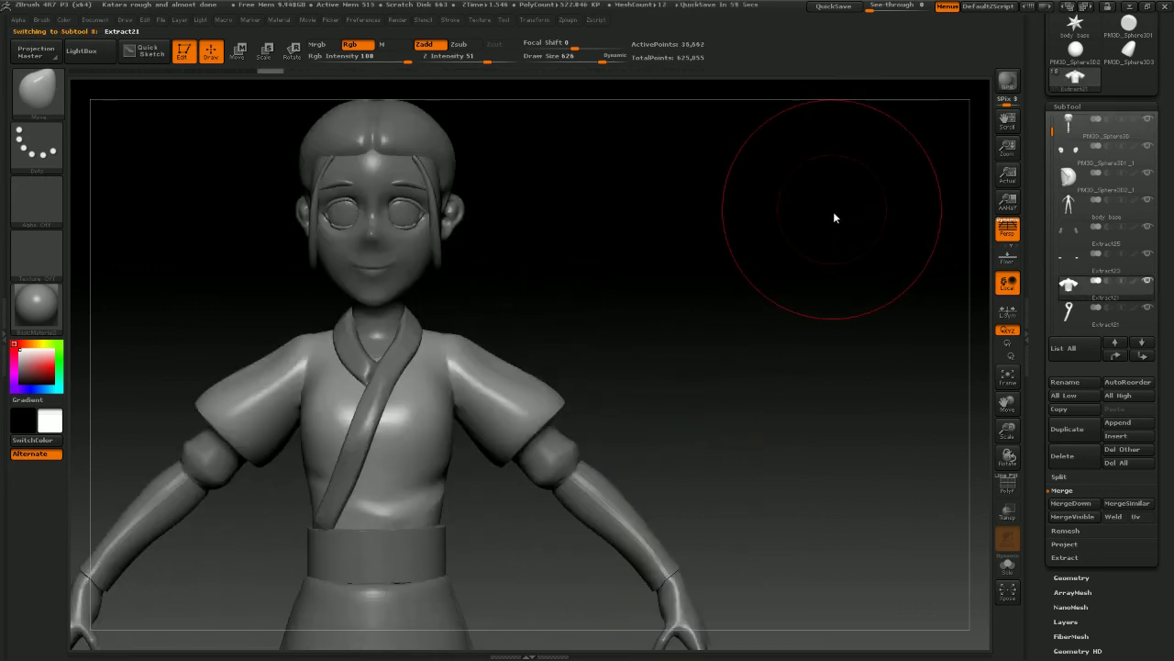
key("space")
mouse_move(813, 210)
left_mouse_down()
mouse_move(756, 211)
mouse_move(781, 217)
mouse_move(783, 233)
mouse_move(771, 228)
mouse_move(774, 261)
mouse_move(755, 257)
mouse_move(807, 258)
left_mouse_up()
key("space")
left_click_drag(661, 315, 557, 319)
right_click_drag(289, 392, 374, 413)
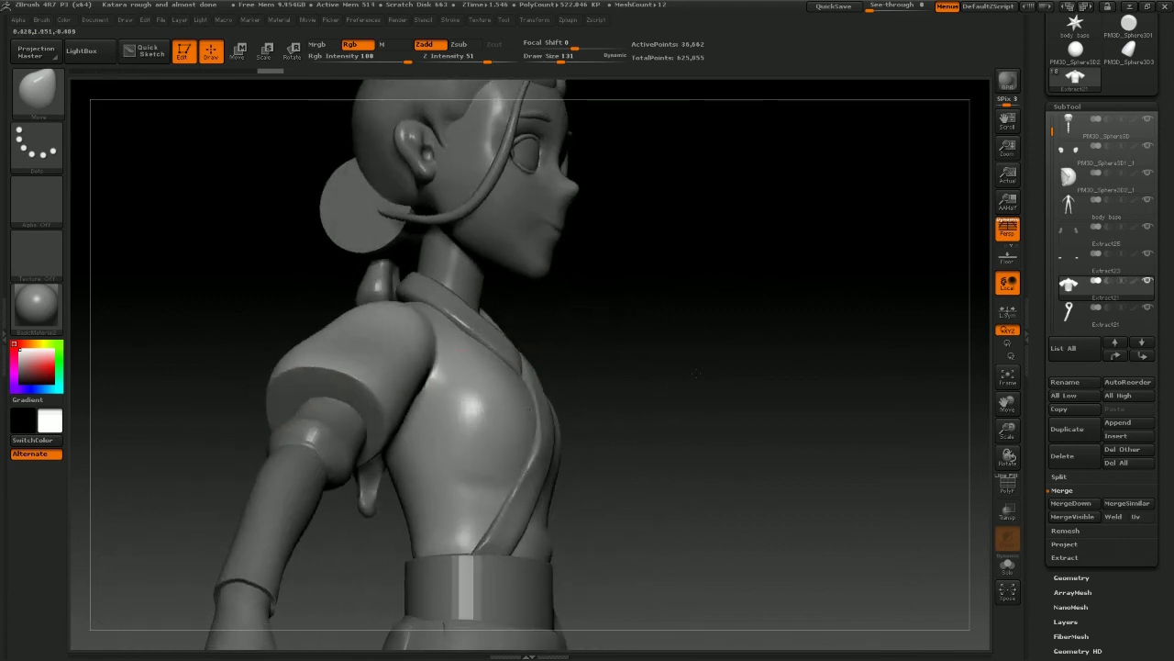
mouse_move(325, 412)
left_mouse_down("ctrl")
mouse_move(341, 400)
mouse_move(312, 390)
left_mouse_up("ctrl")
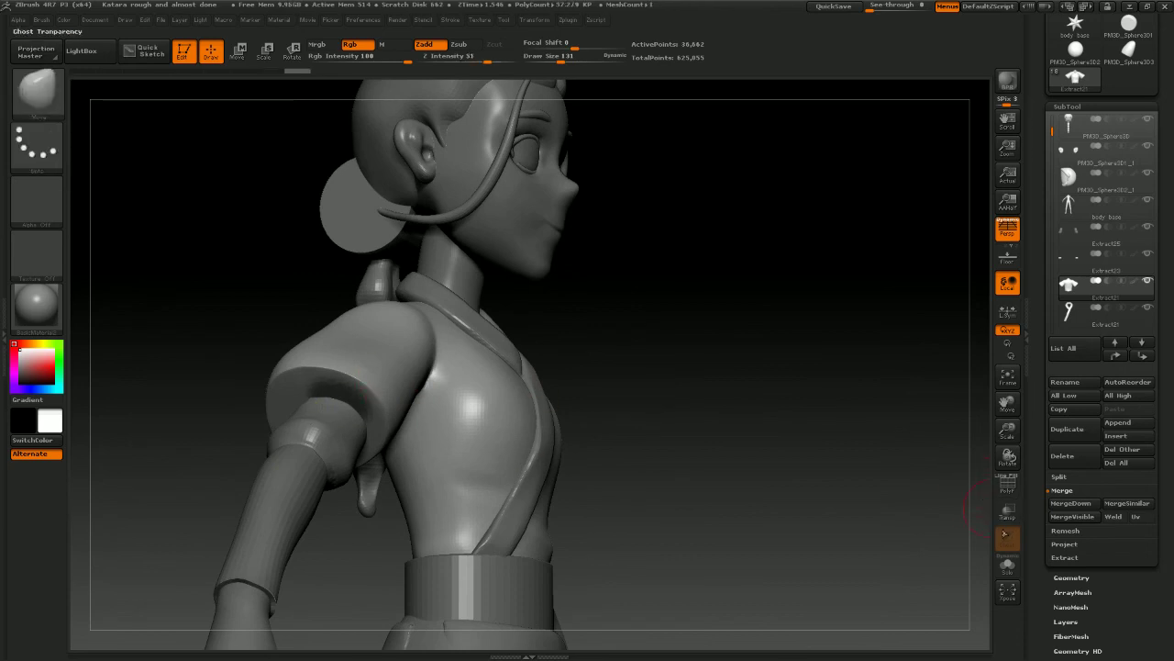
left_click(1008, 512)
Mask the flat inner face of the shirt's sleeve end around the arm and invert the mask
key("ctrl")
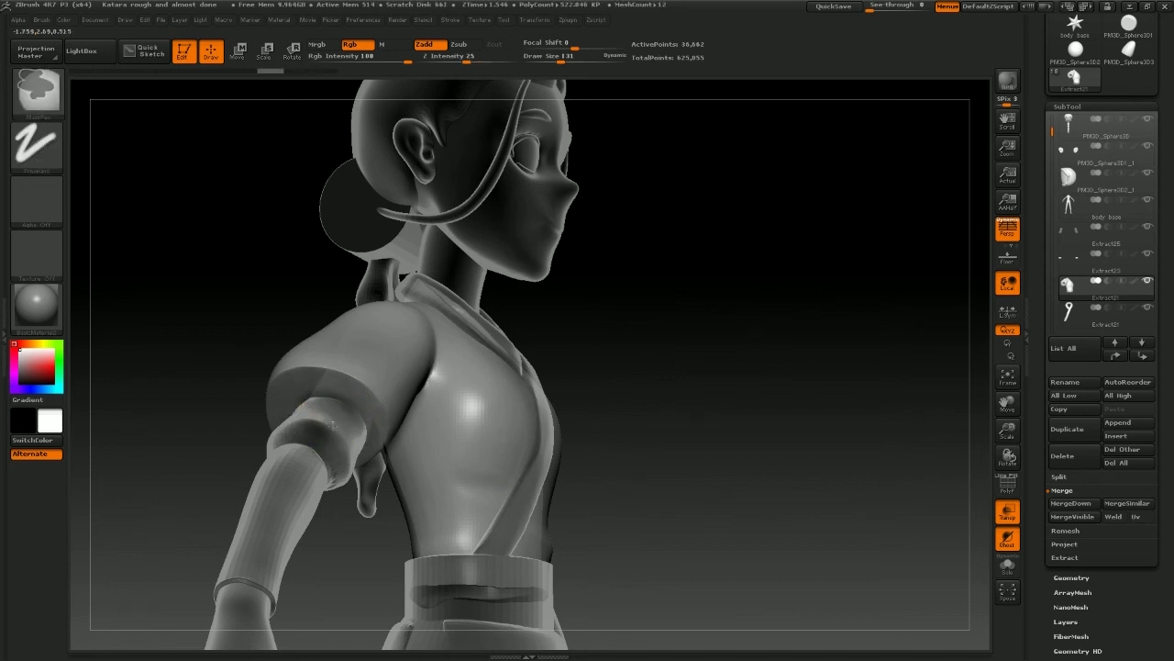
mouse_move(384, 399)
right_mouse_down()
mouse_move(619, 395)
mouse_move(619, 321)
right_mouse_up()
key("ctrl")
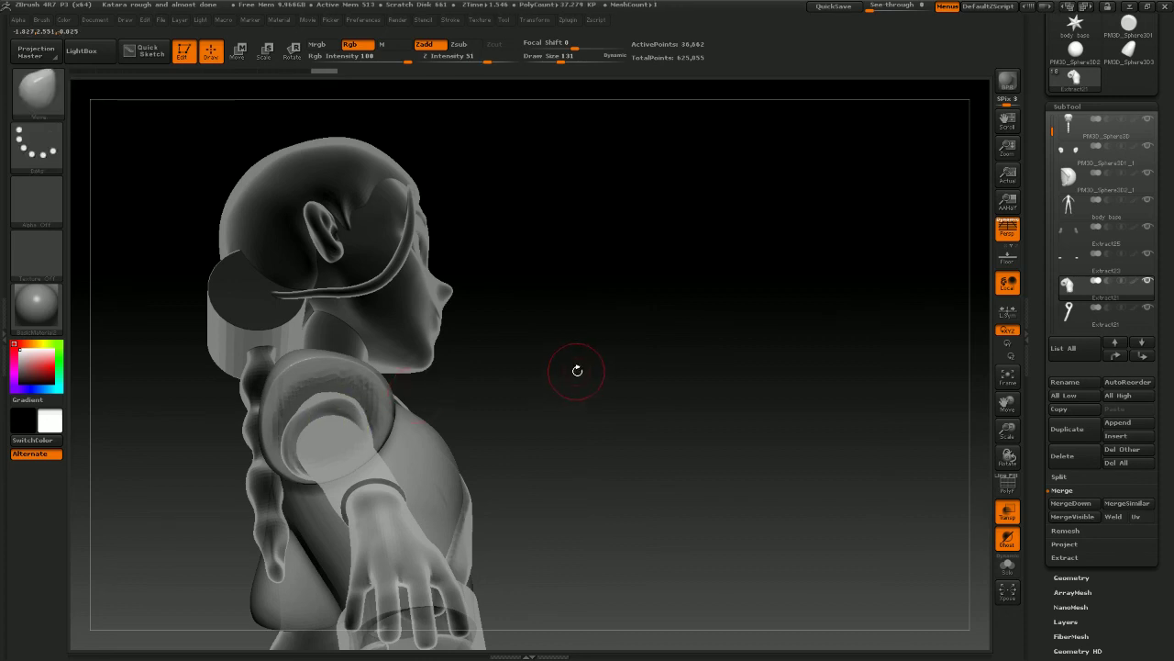
mouse_move(577, 370)
left_mouse_down()
mouse_move(581, 349)
mouse_move(320, 432)
left_mouse_up()
key("ctrl")
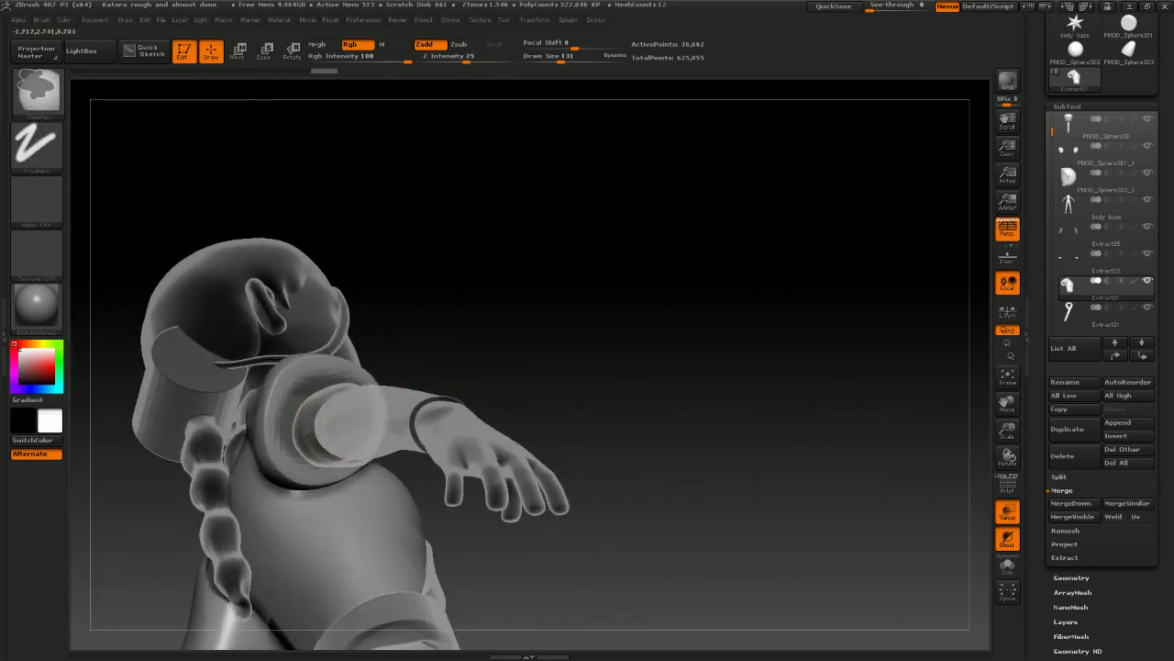
left_click_drag(569, 363, 513, 385)
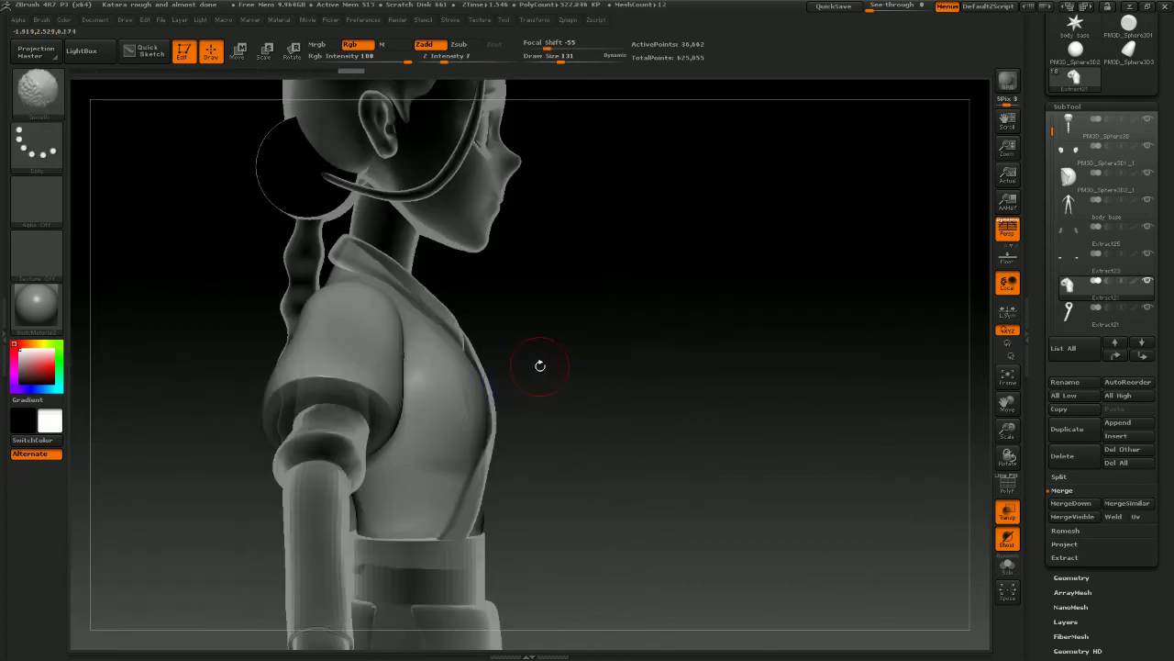
left_click_drag(607, 354, 569, 372)
left_click_drag(174, 265, 251, 174)
Try to push the unmasked sleeve ends inward with Transpose Move
left_click(238, 51)
mouse_move(307, 403)
left_mouse_down()
mouse_move(433, 257)
mouse_move(459, 252)
left_mouse_up()
left_click_drag(165, 246, 266, 189)
mouse_move(621, 244)
left_mouse_down("shift")
mouse_move(589, 290)
mouse_move(603, 245)
mouse_move(568, 229)
left_mouse_up("shift")
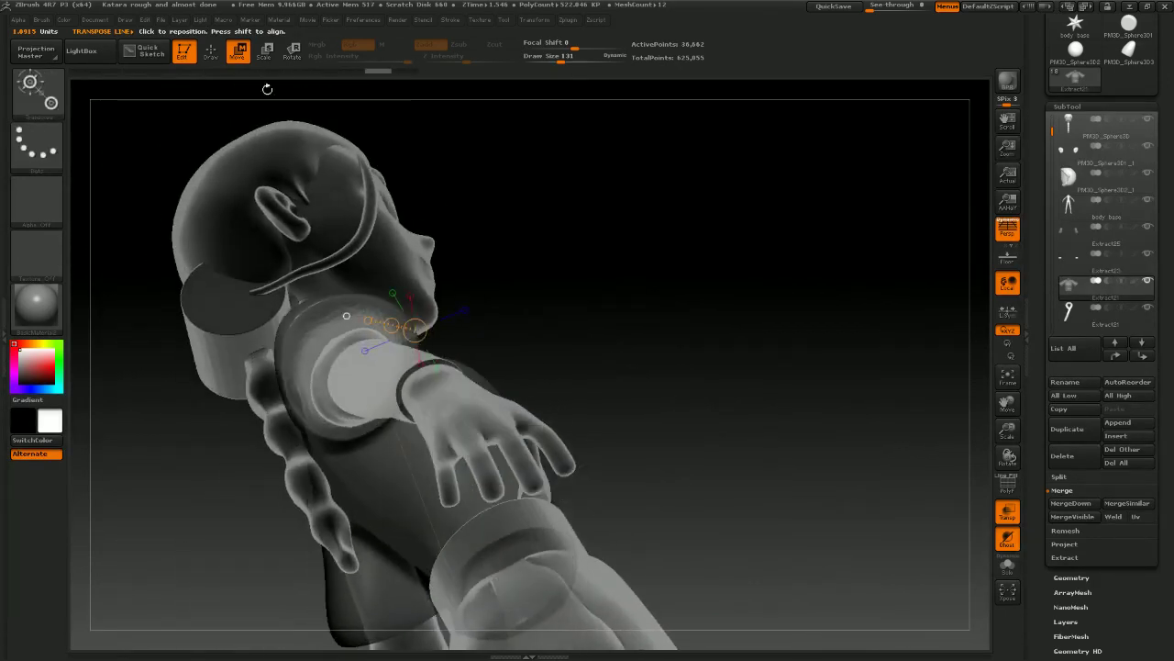
Refine the mask over the sleeve end around the arm and invert it so only that area can be edited
left_click(213, 52)
key("ctrl")
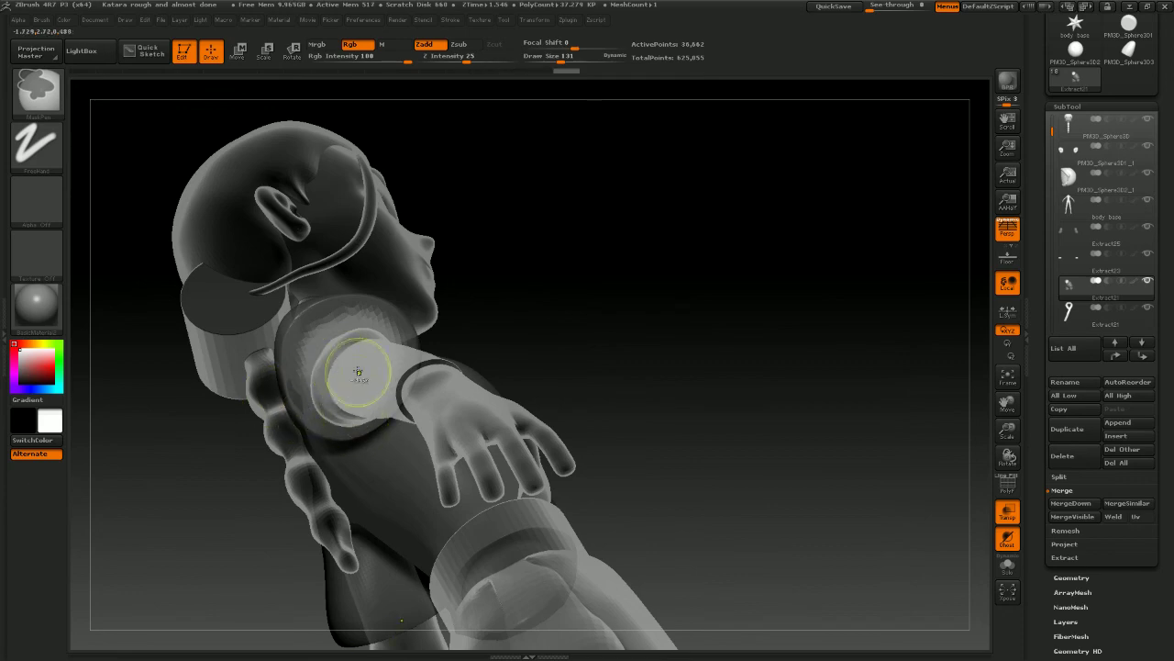
mouse_move(417, 370)
right_mouse_down()
mouse_move(552, 385)
mouse_move(572, 318)
right_mouse_up()
left_click_drag(604, 326, 591, 329, "ctrl")
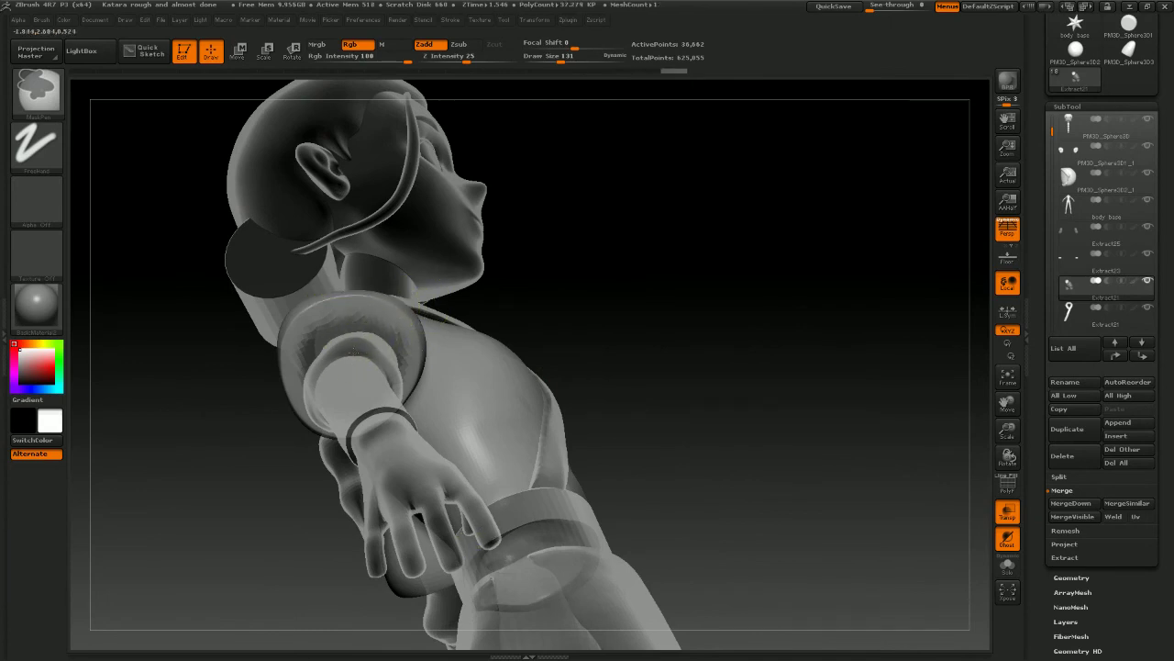
left_click_drag(643, 322, 627, 322, "shift")
left_click_drag(196, 309, 238, 277)
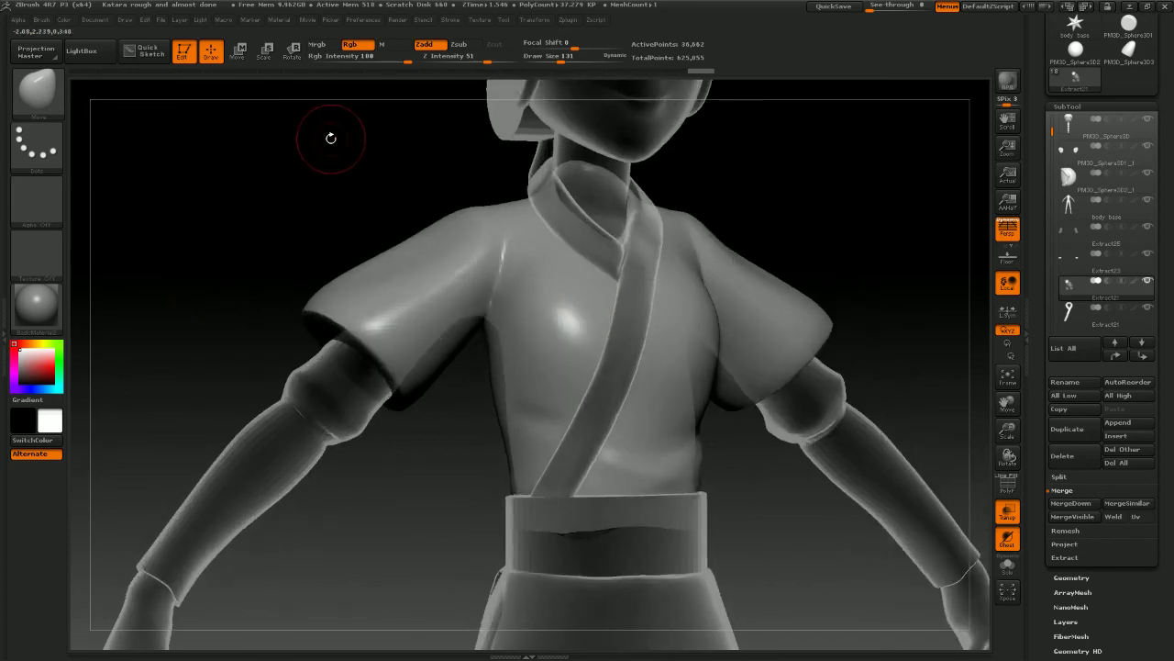
left_click(331, 138, "ctrl")
Push the unmasked sleeve ends up into the sleeves with Transpose Move to hollow out the openings
left_click(240, 55)
left_click_drag(275, 146, 312, 175, "shift")
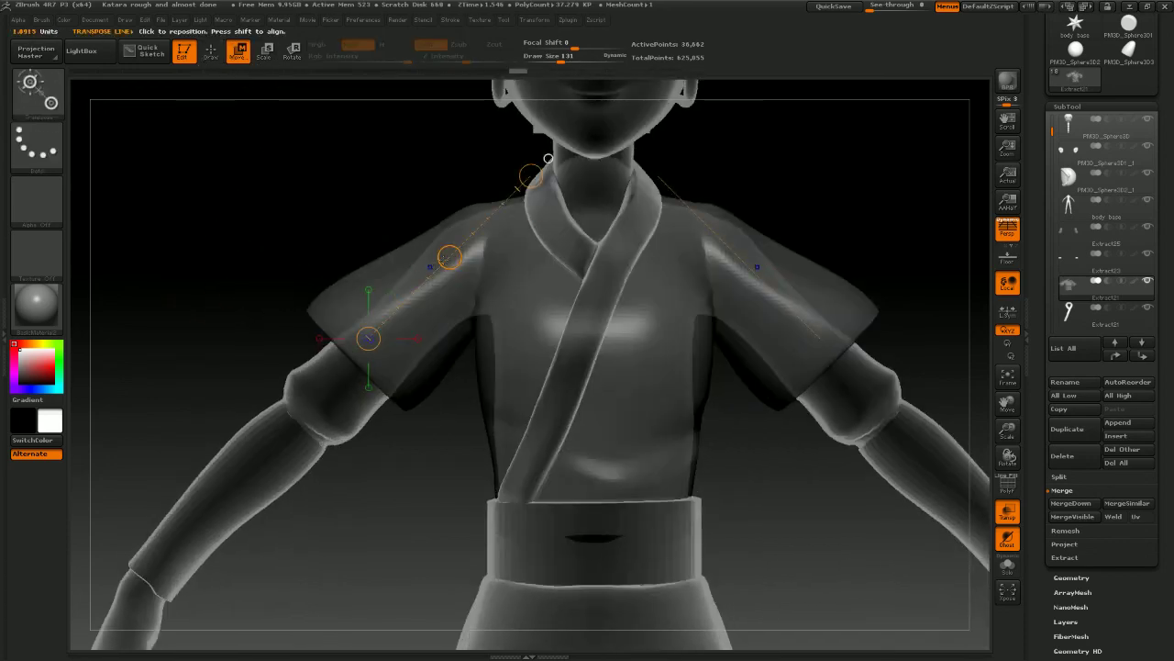
mouse_move(234, 253)
left_mouse_down()
mouse_move(265, 197)
mouse_move(295, 189)
mouse_move(262, 222)
mouse_move(254, 191)
mouse_move(235, 242)
left_mouse_up()
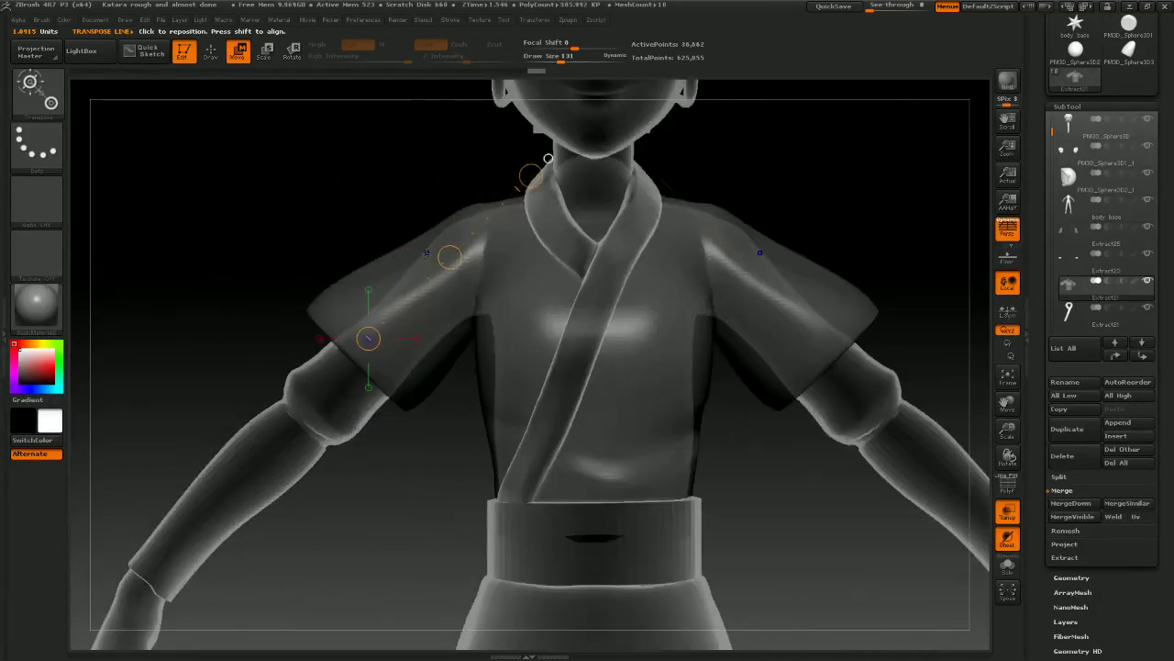
mouse_move(284, 204)
left_mouse_down()
mouse_move(340, 177)
mouse_move(307, 210)
mouse_move(336, 210)
mouse_move(276, 210)
left_mouse_up()
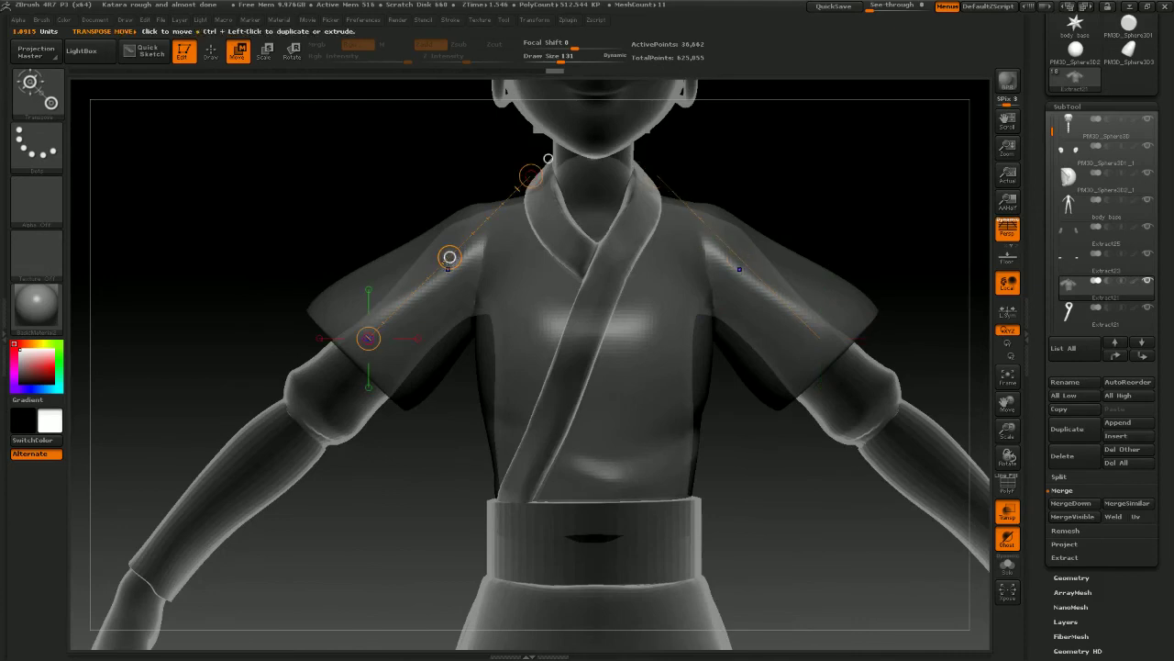
left_click_drag(180, 293, 872, 330)
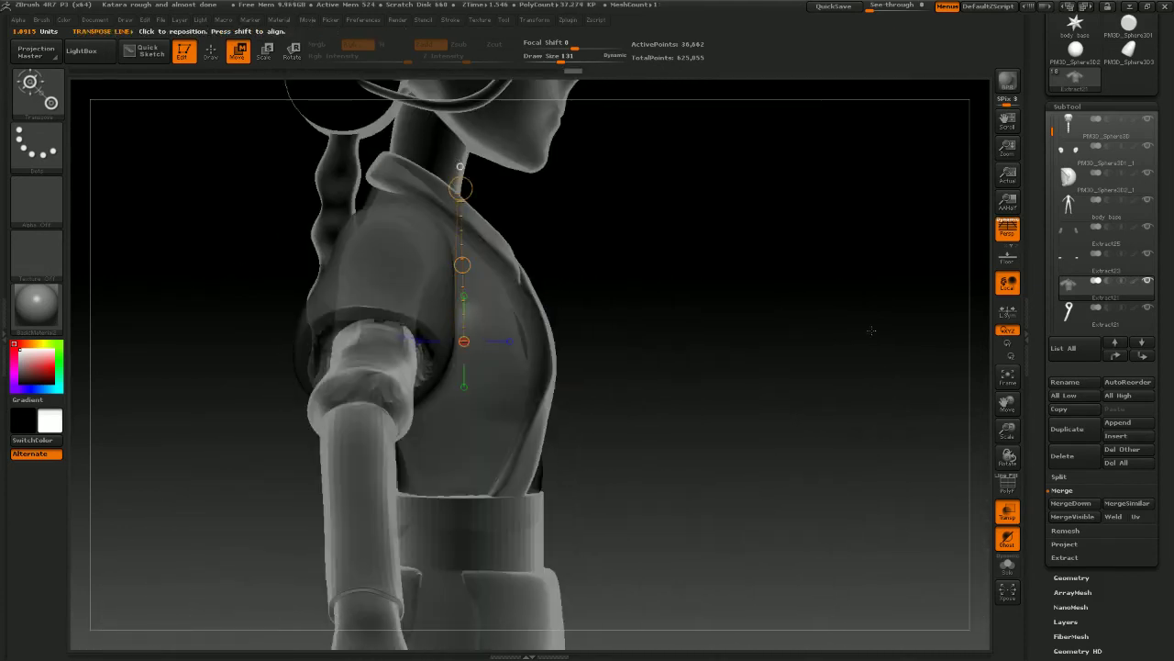
Turn off ghost transparency and switch to the Flatten brush at draw size 175
left_click(1009, 509)
mouse_move(980, 492)
left_mouse_down()
mouse_move(799, 317)
mouse_move(850, 340)
mouse_move(642, 404)
mouse_move(651, 385)
mouse_move(819, 354)
mouse_move(819, 317)
left_mouse_up()
key("space")
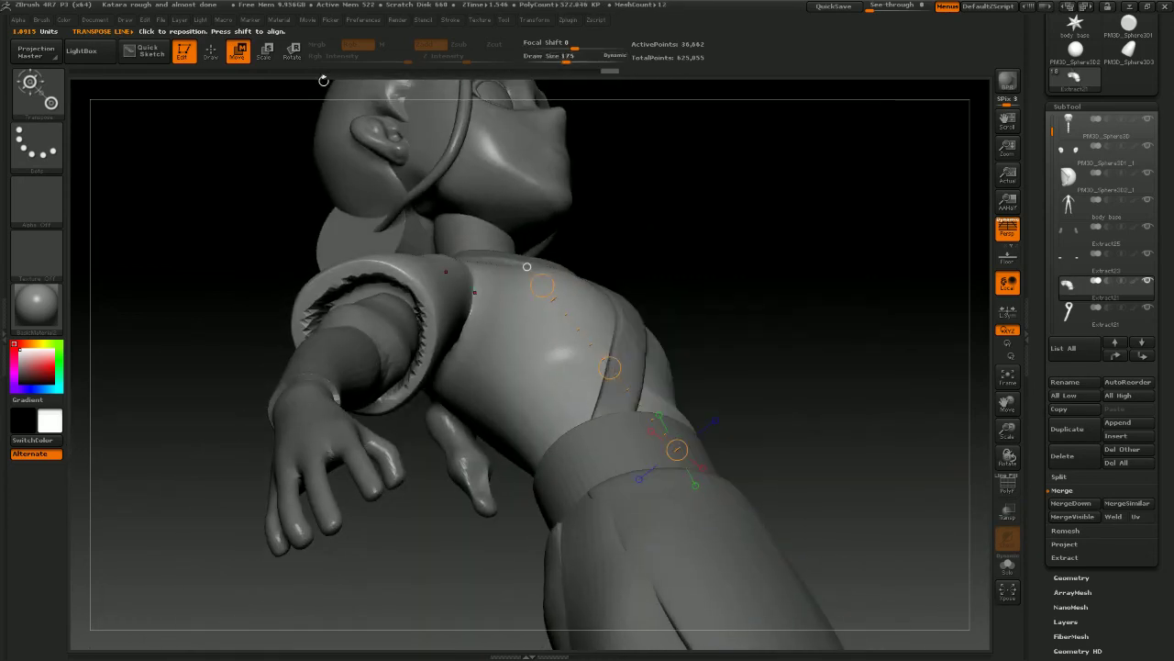
left_click(211, 52)
key("b")
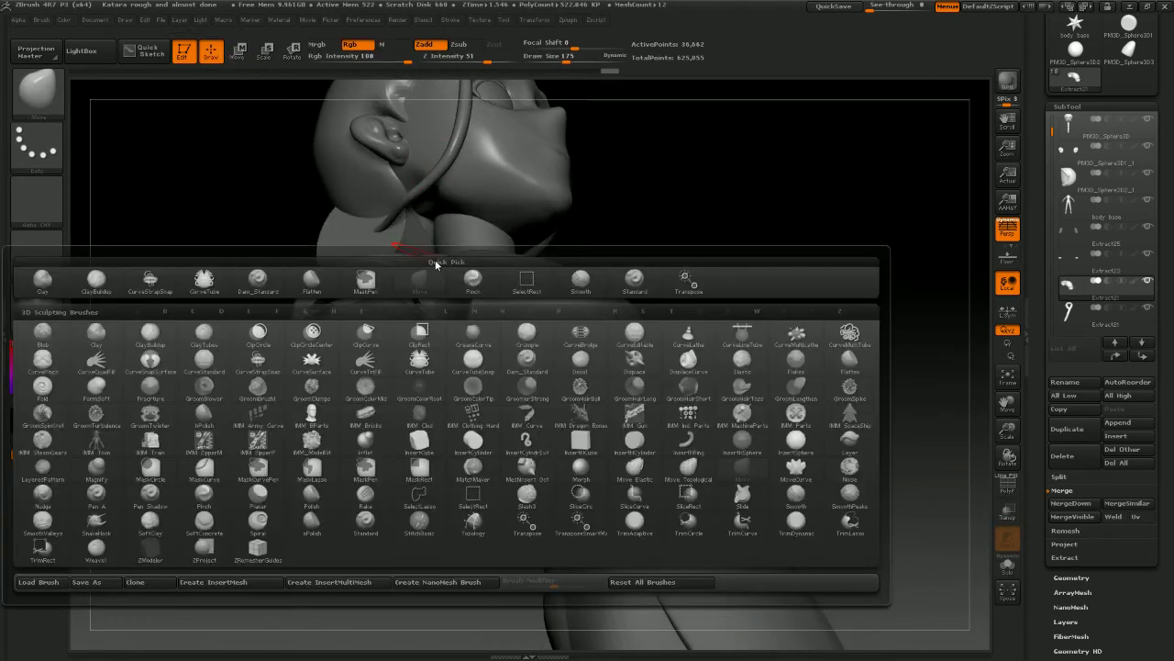
key("f")
key("a")
Smooth the jagged surface inside the hollowed sleeve opening at draw size 175
left_click_drag(664, 247, 556, 291)
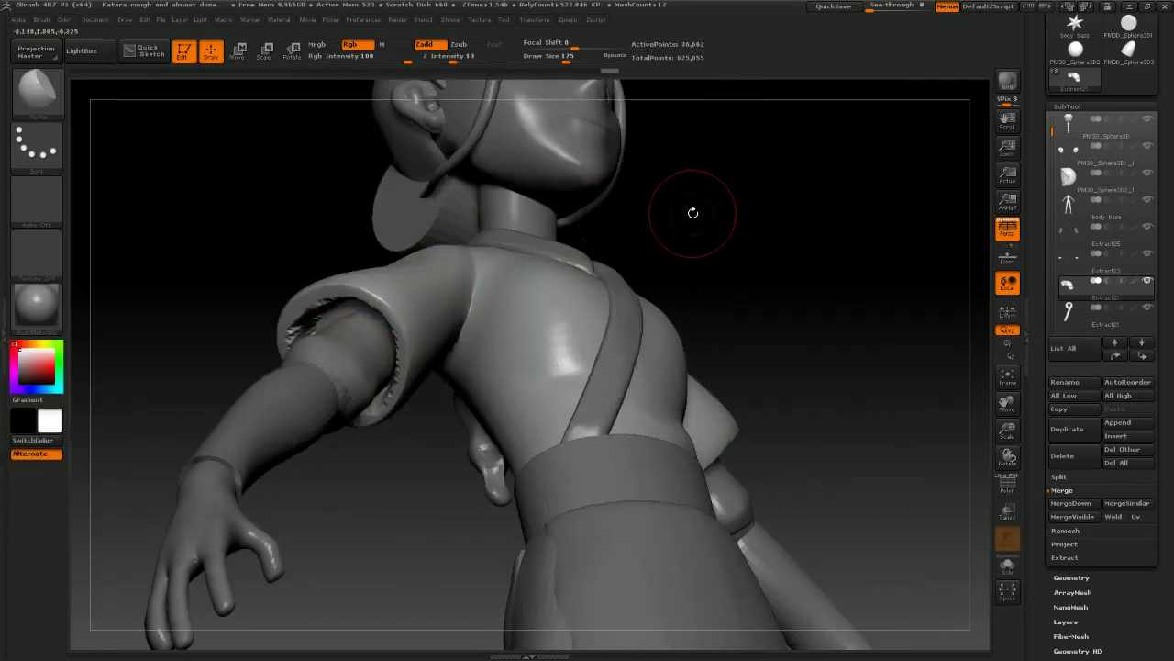
left_click_drag(689, 208, 758, 243, "shift")
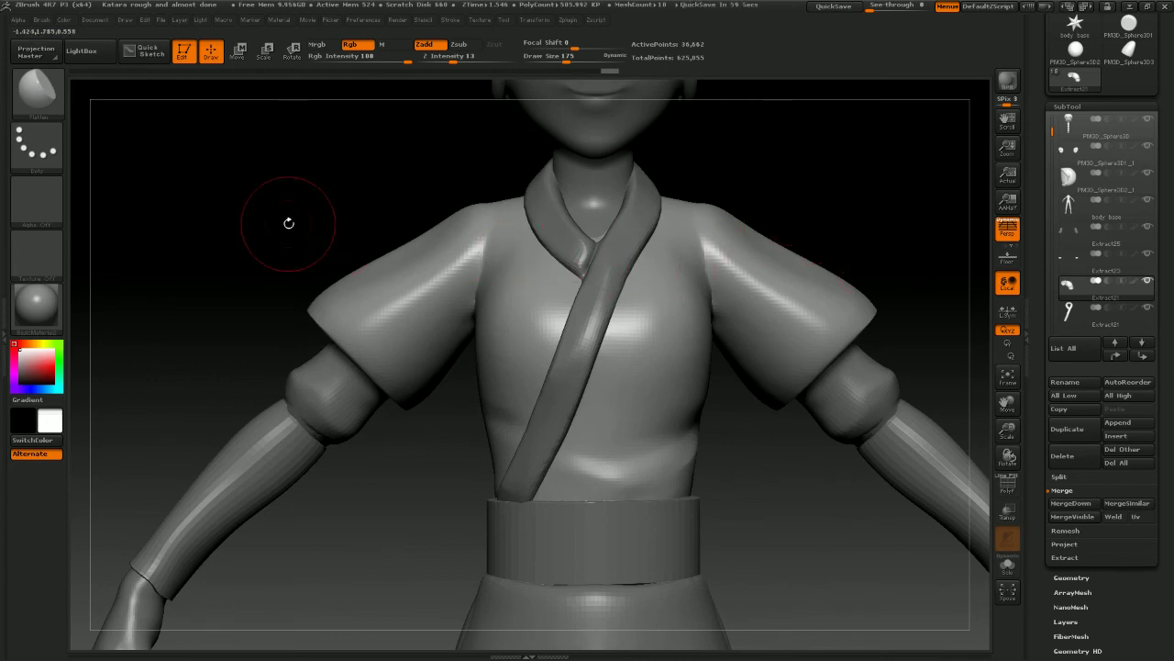
mouse_move(288, 222)
left_mouse_down()
mouse_move(669, 267)
mouse_move(664, 280)
mouse_move(541, 268)
left_mouse_up()
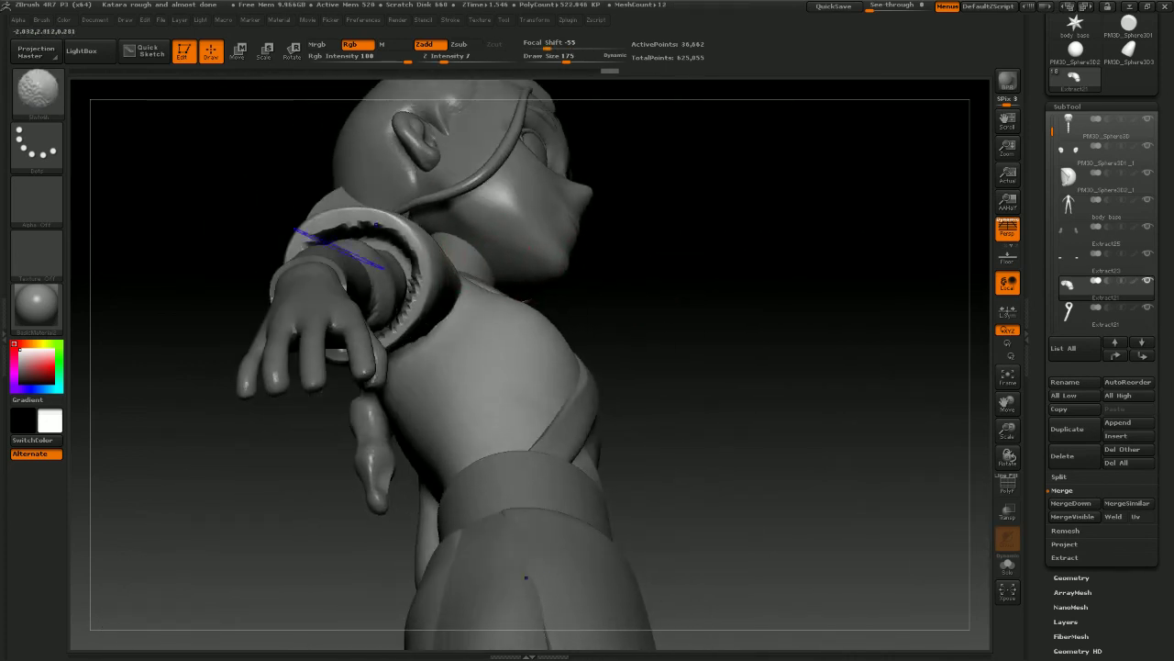
left_click_drag(660, 281, 538, 302)
Set the draw size to 122 and smooth the remaining jagged edges all around the inside of the sleeve
key("space")
left_click_drag(333, 271, 325, 270)
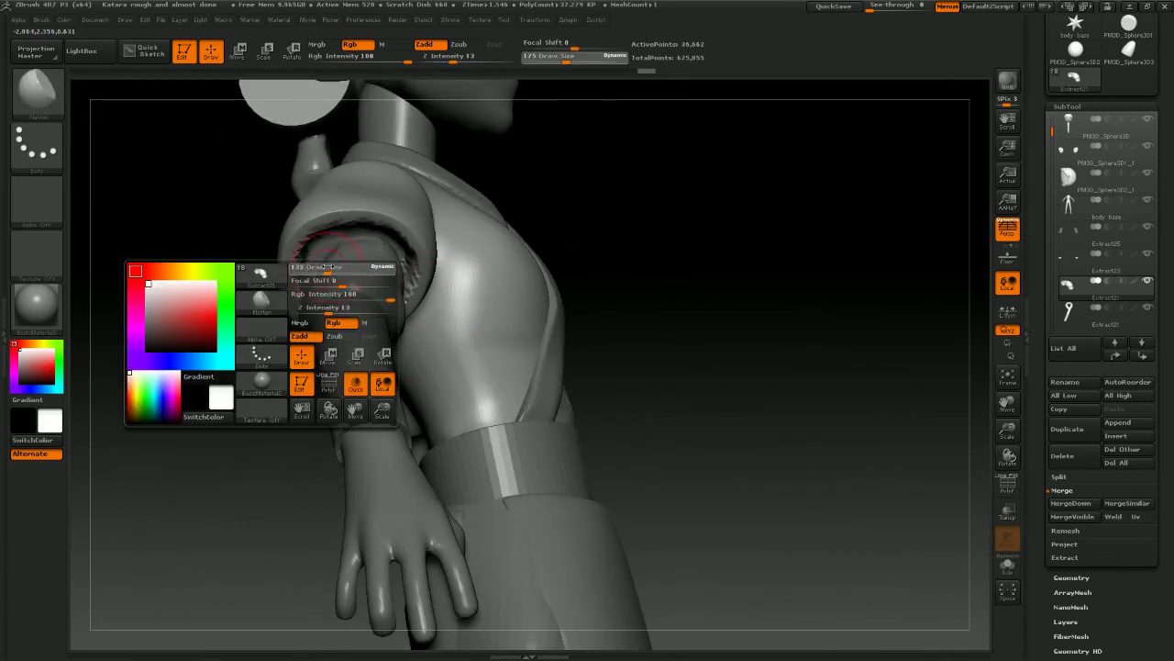
left_click_drag(404, 285, 532, 285)
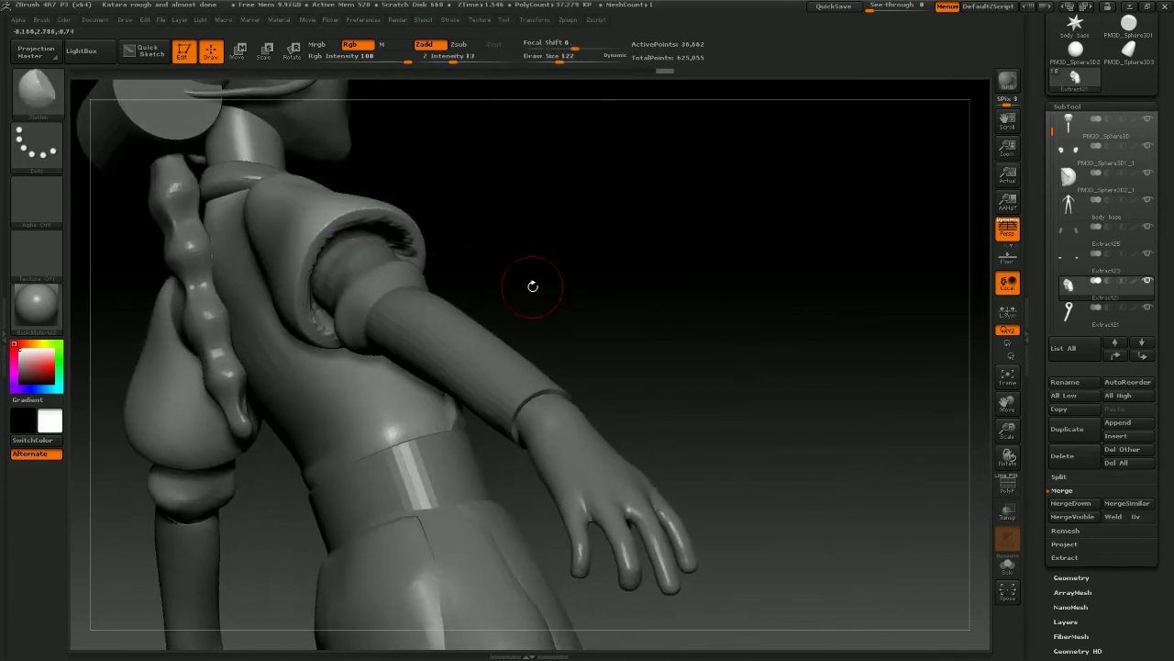
left_click_drag(598, 306, 360, 275)
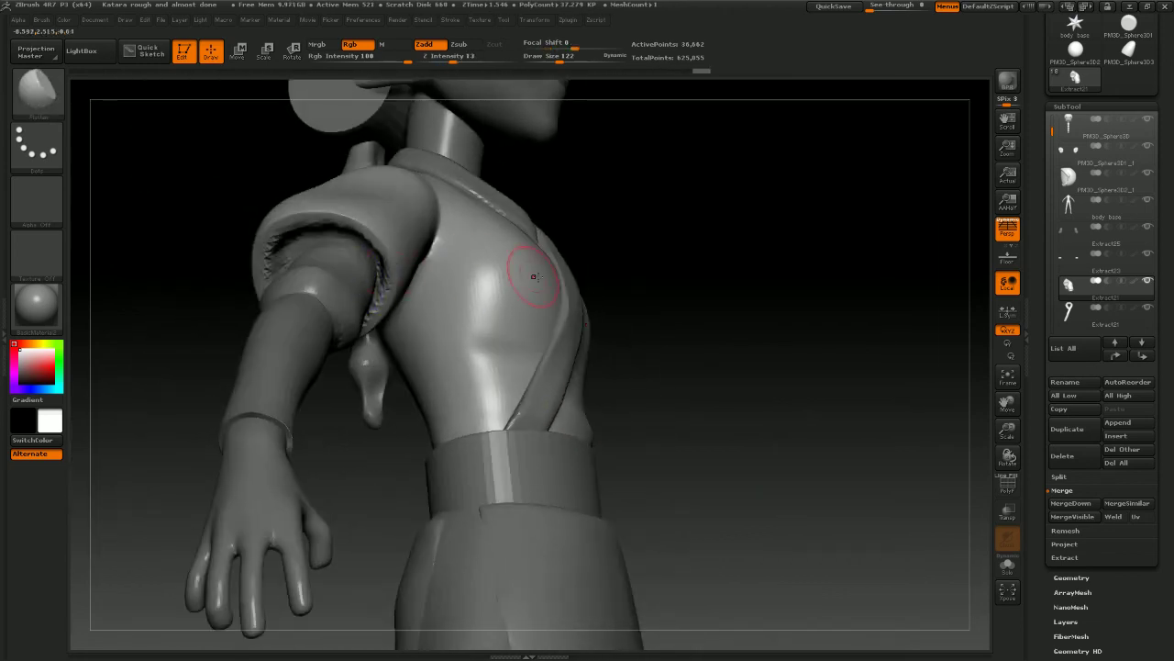
left_click_drag(580, 269, 600, 255)
left_click_drag(378, 285, 368, 274, "shift")
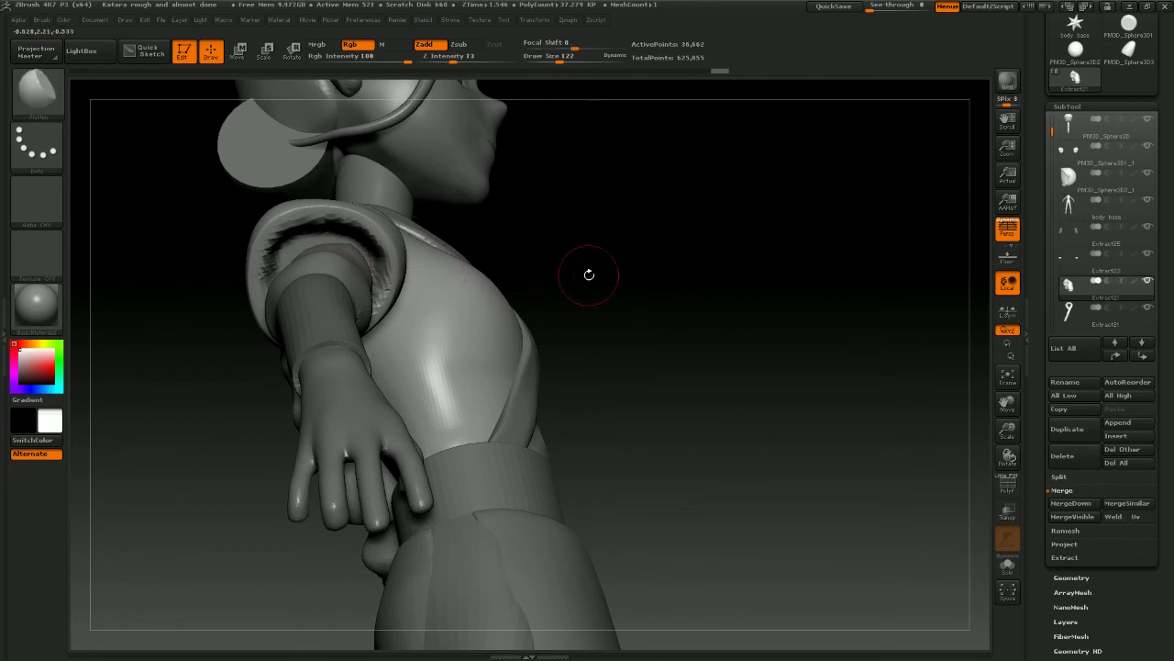
left_click_drag(590, 270, 303, 262)
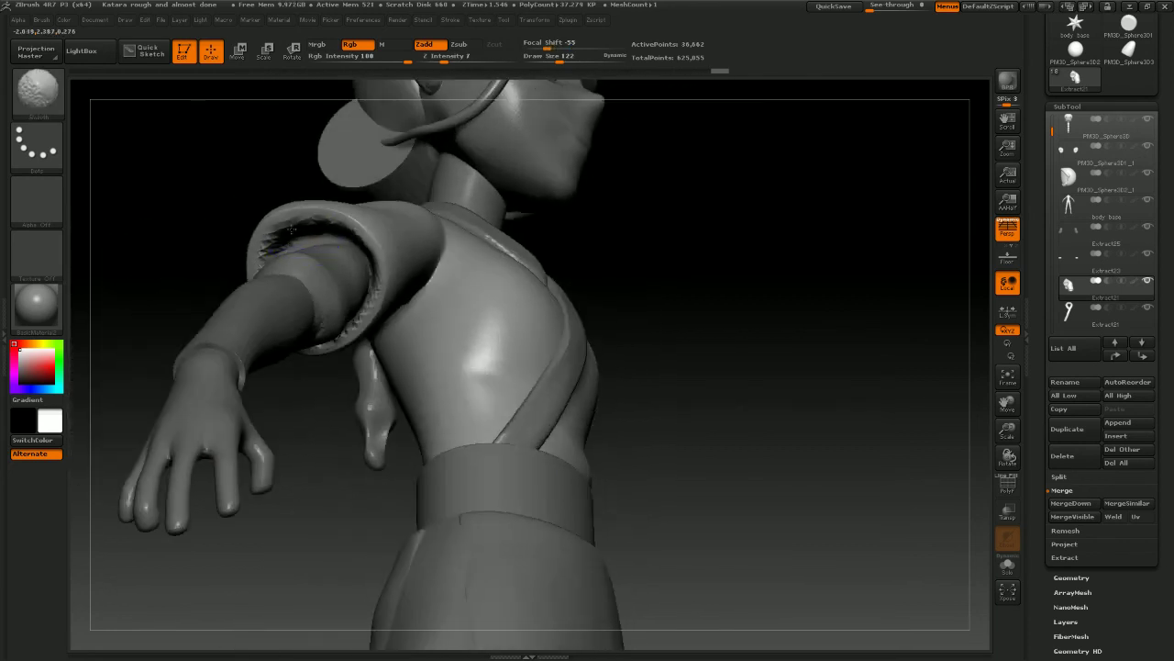
mouse_move(611, 280)
left_mouse_down()
mouse_move(632, 278)
mouse_move(620, 236)
left_mouse_up()
left_click_drag(255, 311, 265, 305, "shift")
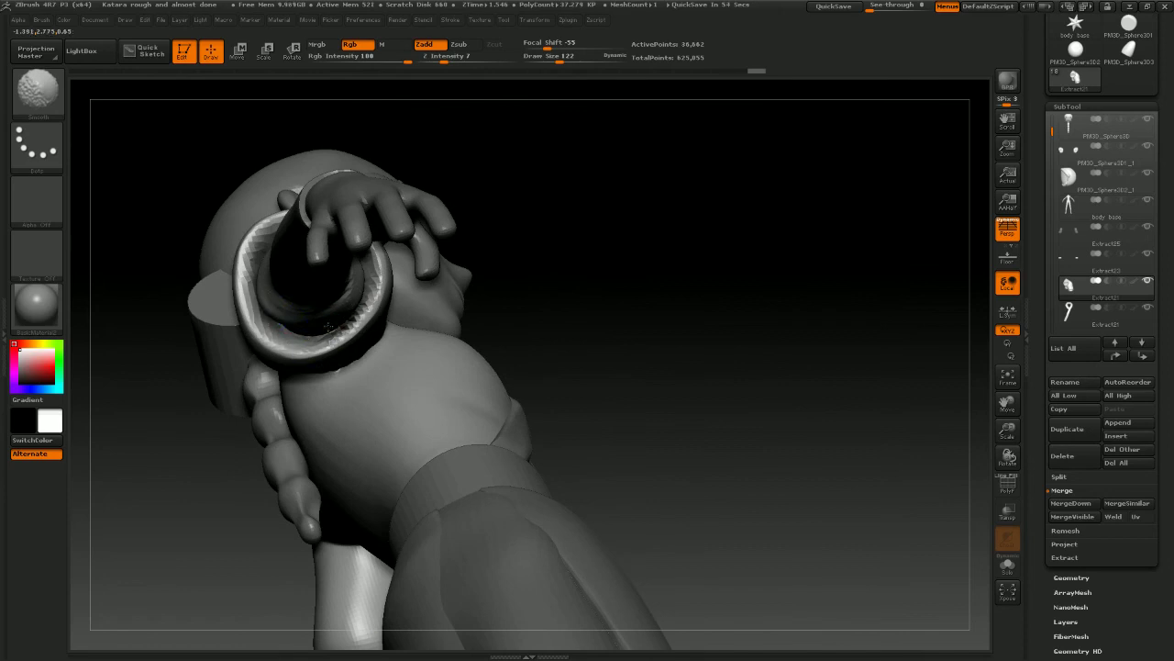
left_click_drag(329, 326, 353, 325, "shift")
mouse_move(640, 275)
left_mouse_down()
mouse_move(621, 309)
mouse_move(637, 336)
left_mouse_up()
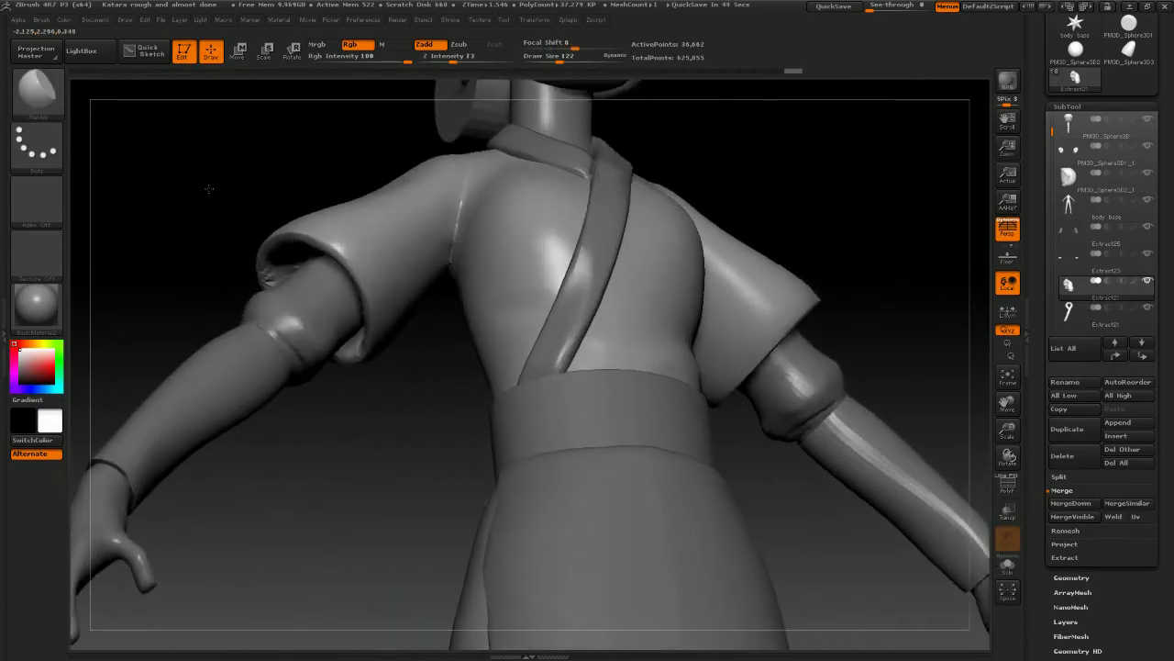
left_click_drag(275, 211, 184, 205)
key("b")
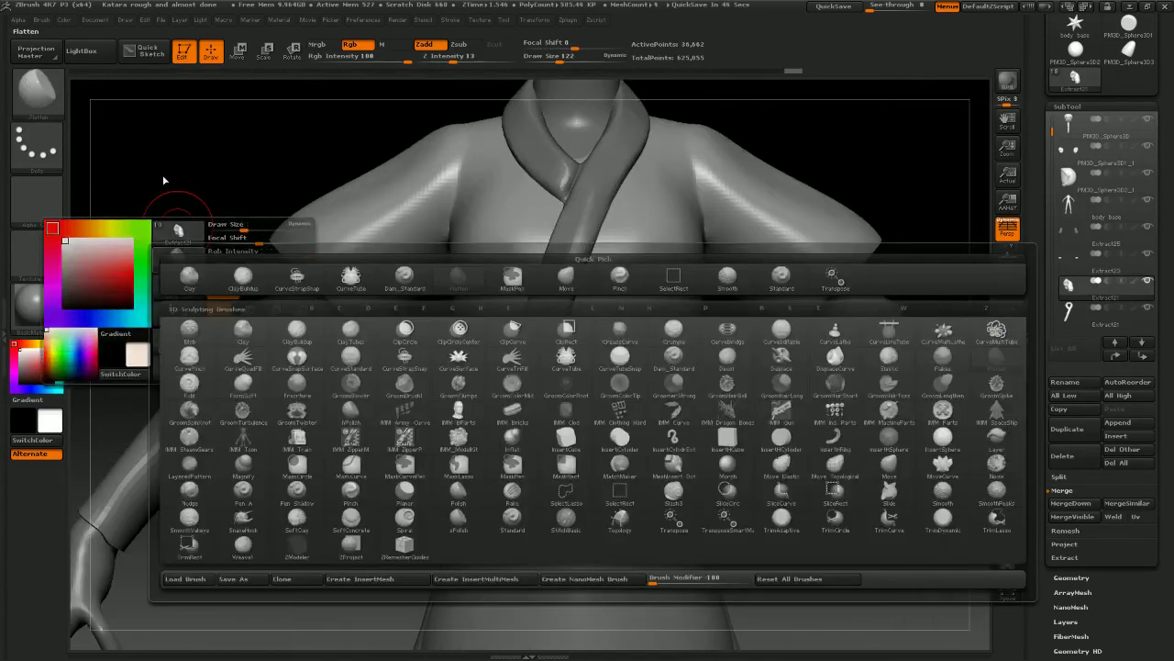
key("Escape")
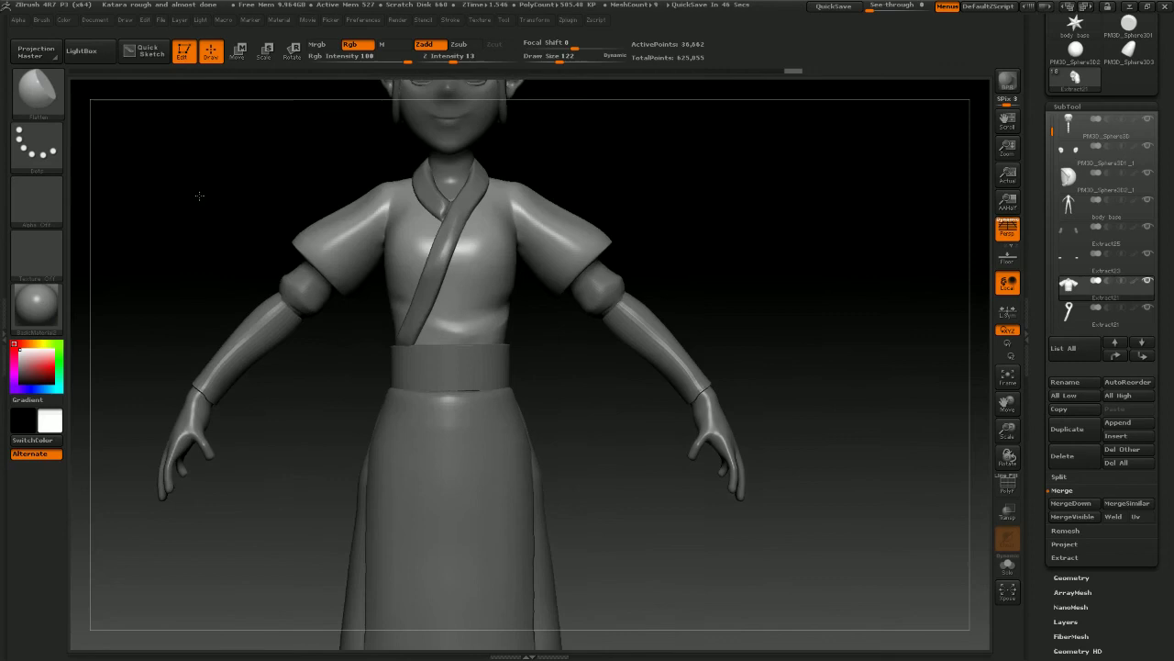
Select the hair with the braid, set the draw size to 332 and undo the last change
left_click_drag(196, 194, 262, 294)
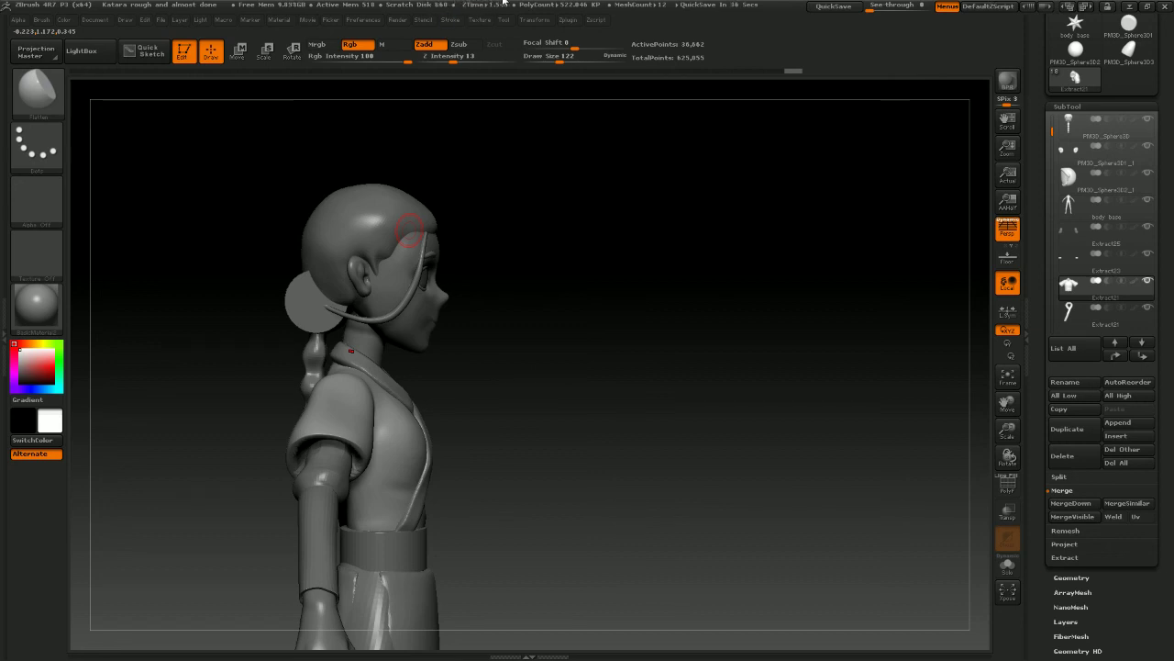
left_click_drag(513, 158, 605, 220, "alt")
left_click(295, 312, "alt")
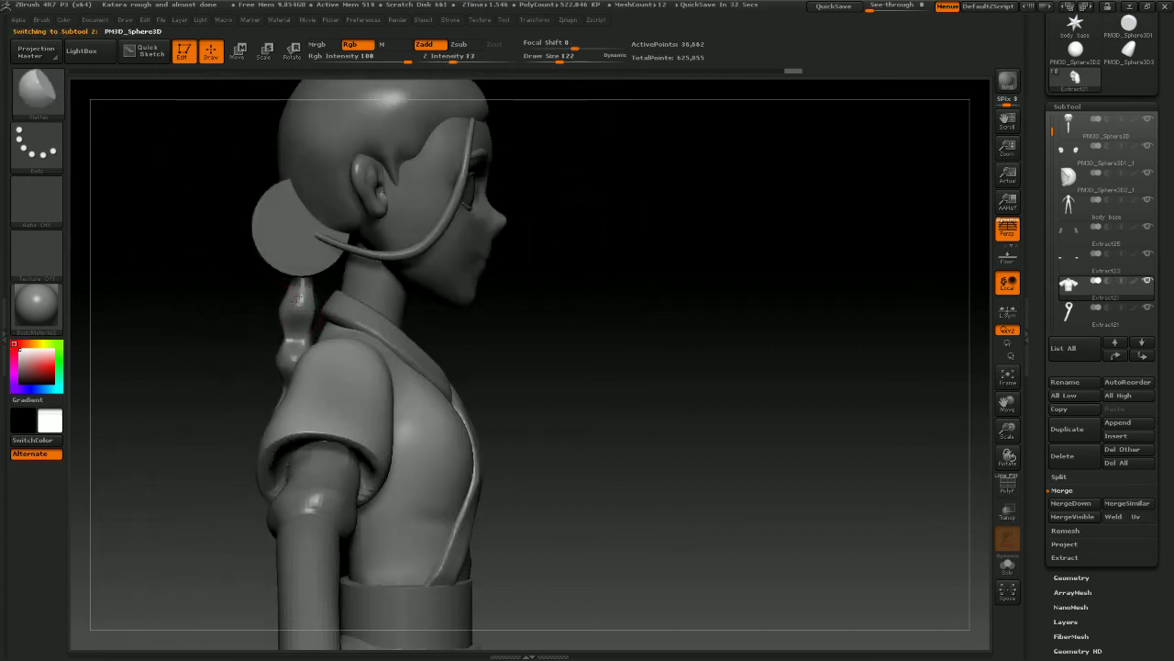
key("space")
left_click_drag(305, 279, 328, 287)
key("ctrl+z")
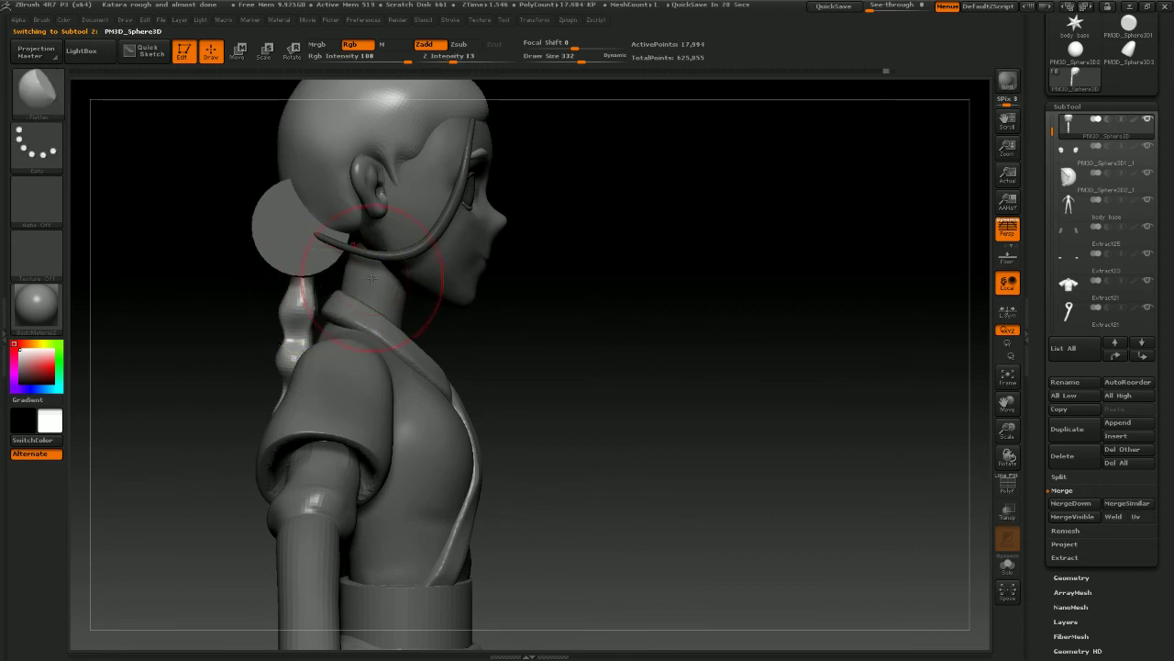
Switch to the Move brush and pull the top of the braid inward toward the nape beneath the hair tie
key("v")
key("v")
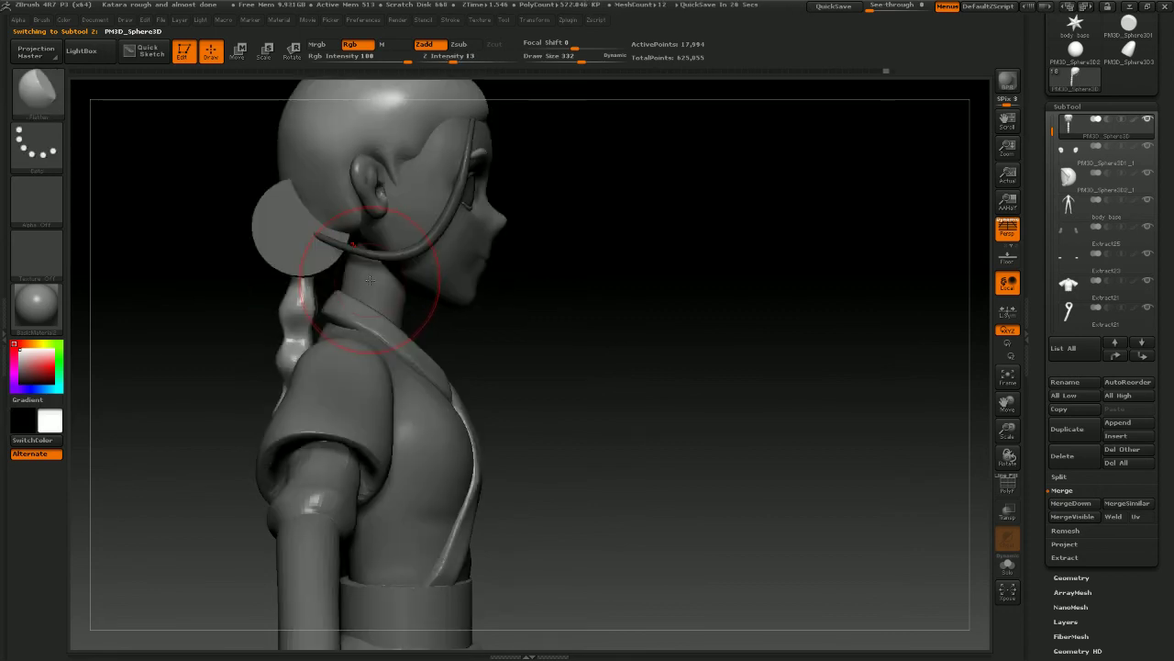
key("b")
key("m")
key("v")
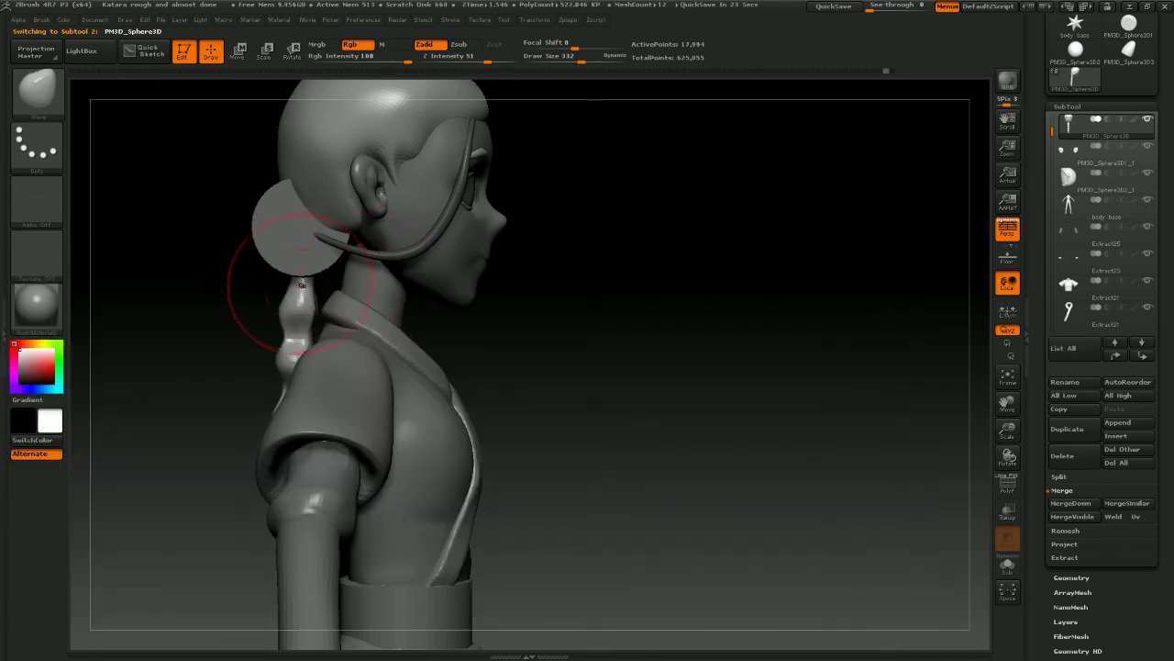
mouse_move(551, 294)
left_mouse_down()
mouse_move(538, 302)
mouse_move(550, 304)
mouse_move(506, 297)
mouse_move(556, 328)
mouse_move(511, 315)
left_mouse_up()
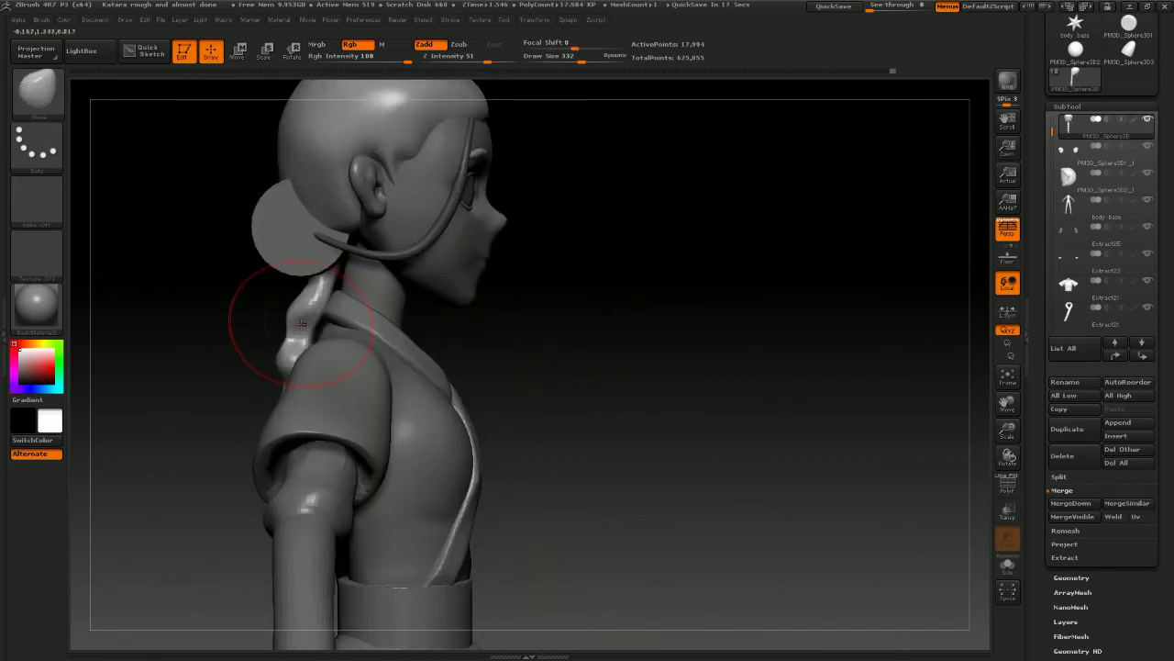
left_click_drag(301, 323, 314, 324)
mouse_move(542, 325)
left_mouse_down()
mouse_move(581, 312)
mouse_move(505, 294)
left_mouse_up()
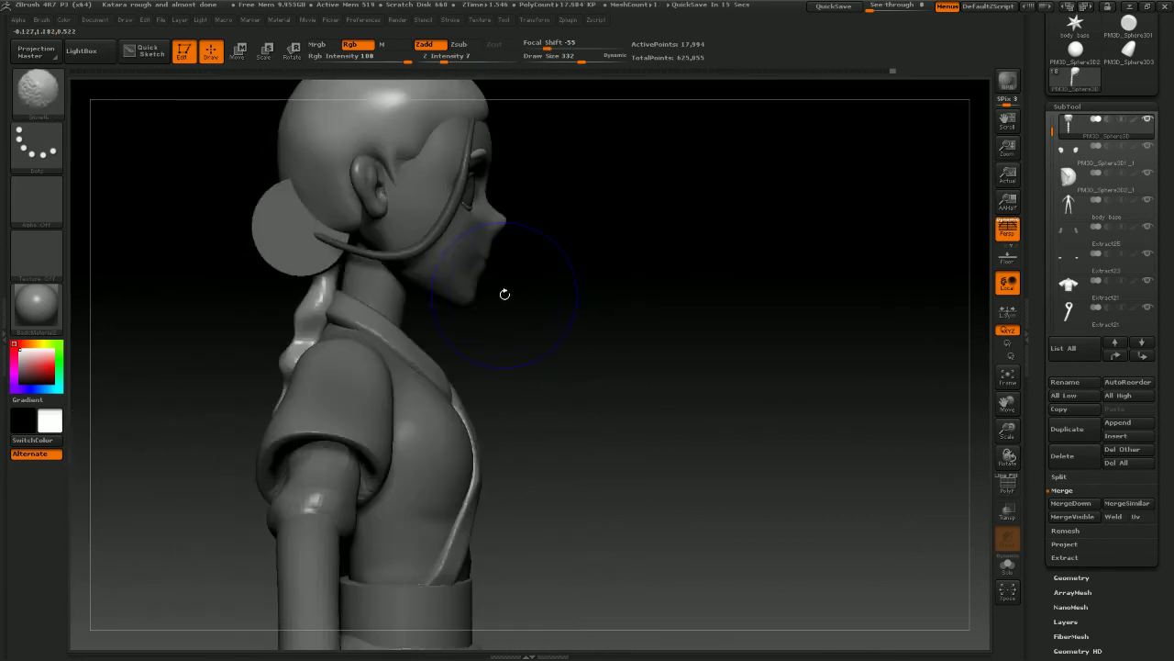
Select the shirt, set the draw size to 59 and switch to the ClayBuildup brush
left_click_drag(585, 345, 588, 293, "alt")
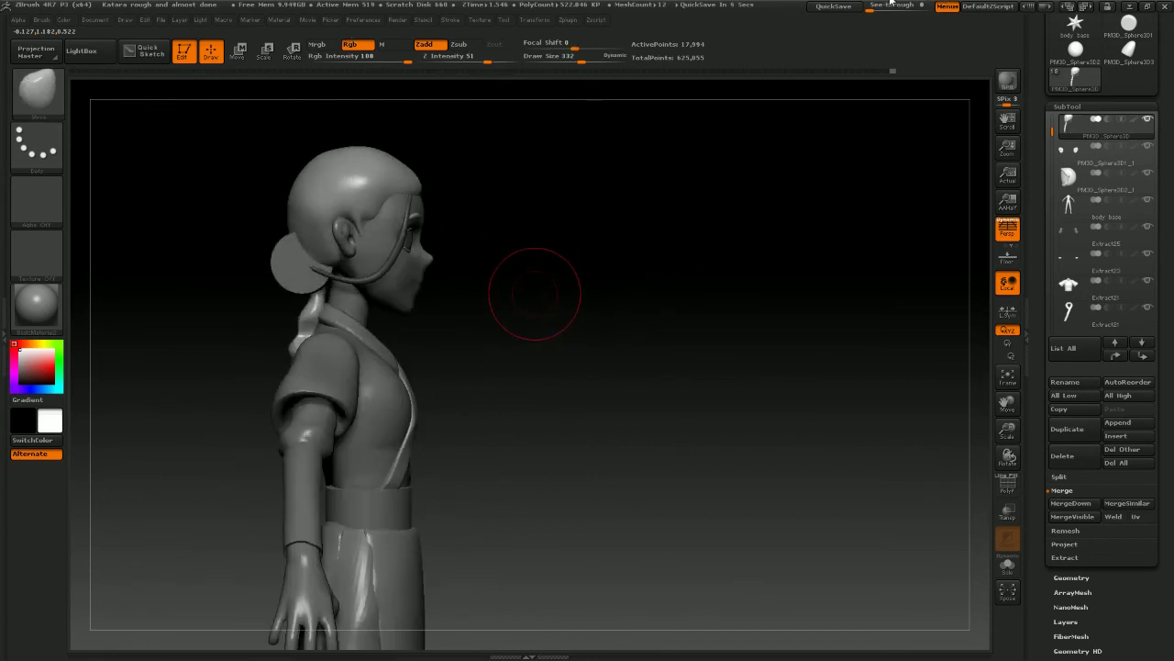
mouse_move(634, 283)
left_mouse_down("shift")
mouse_move(655, 293)
mouse_move(626, 307)
mouse_move(624, 296)
mouse_move(789, 303)
left_mouse_up("shift")
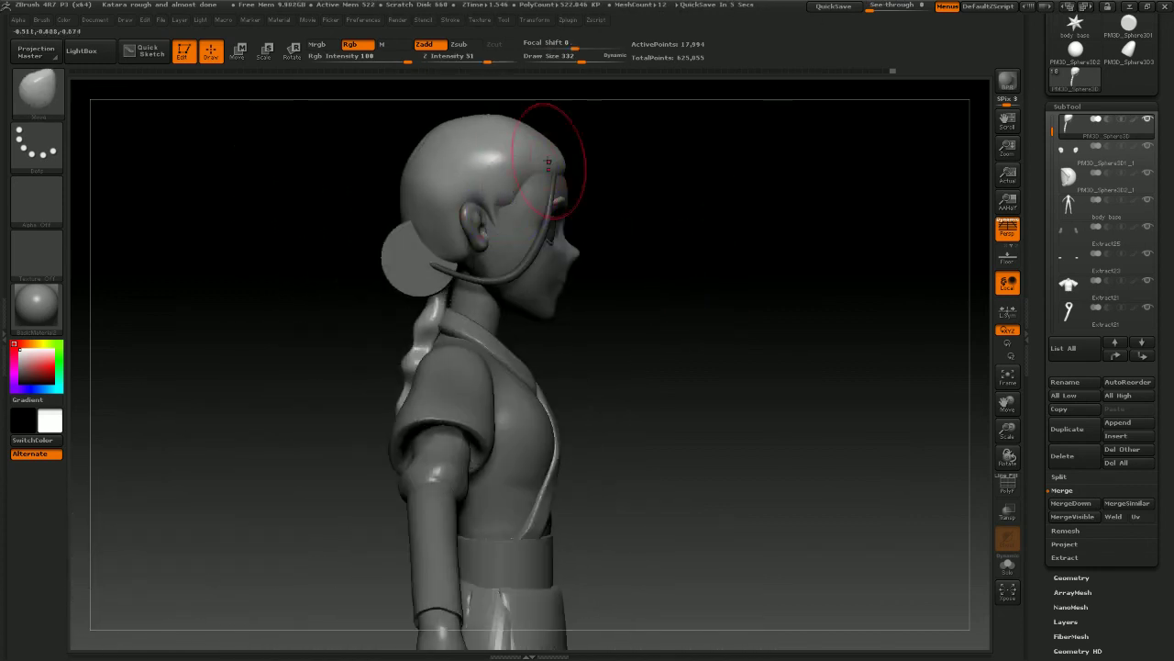
left_click_drag(608, 291, 687, 321)
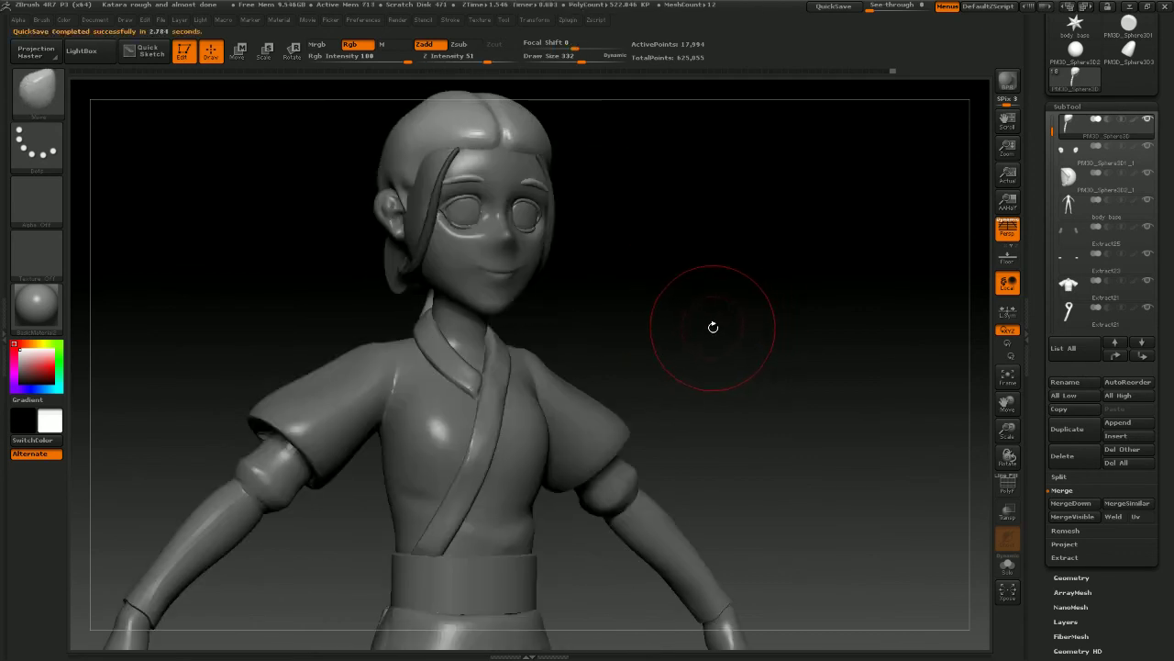
left_click_drag(712, 328, 682, 273)
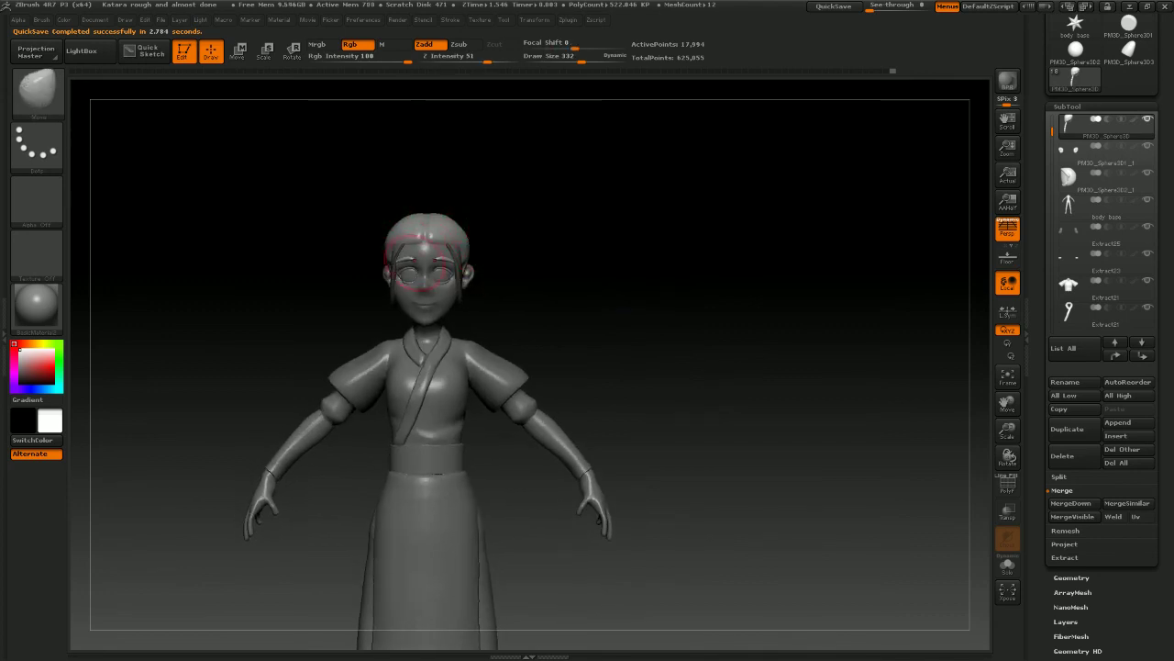
mouse_move(558, 245)
left_mouse_down()
mouse_move(590, 265)
mouse_move(623, 248)
mouse_move(655, 316)
mouse_move(605, 319)
mouse_move(605, 306)
mouse_move(611, 322)
mouse_move(621, 245)
mouse_move(687, 263)
mouse_move(679, 192)
mouse_move(629, 210)
mouse_move(654, 246)
mouse_move(652, 330)
mouse_move(563, 230)
left_mouse_up()
left_click(574, 199, "alt")
key("space")
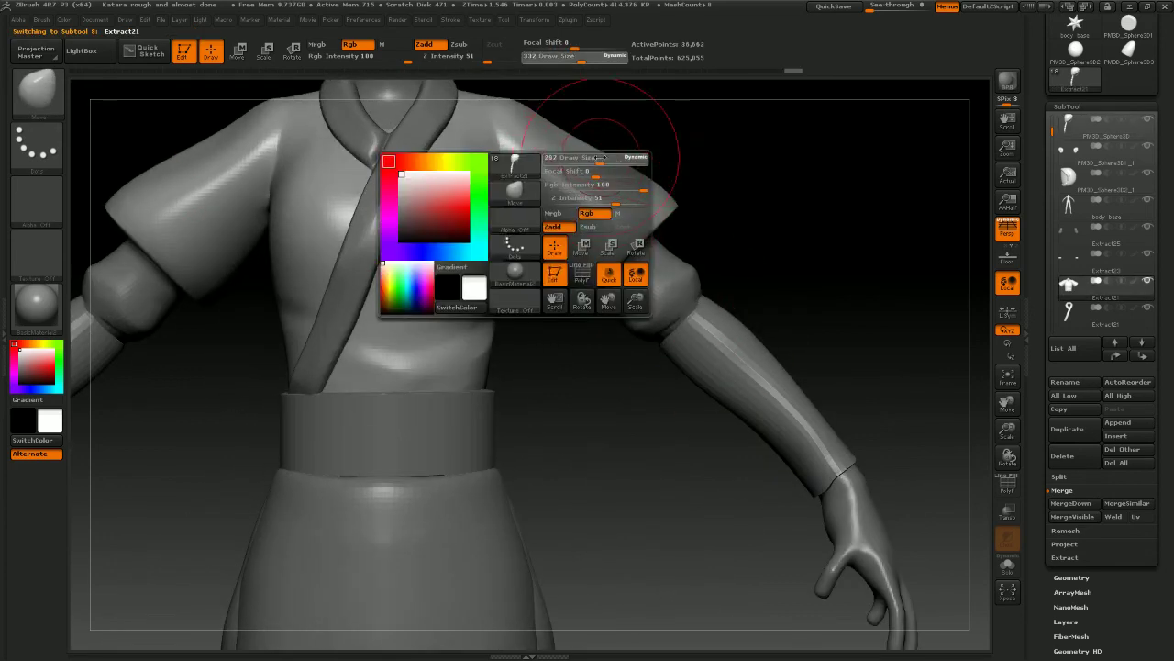
left_click_drag(601, 158, 556, 158)
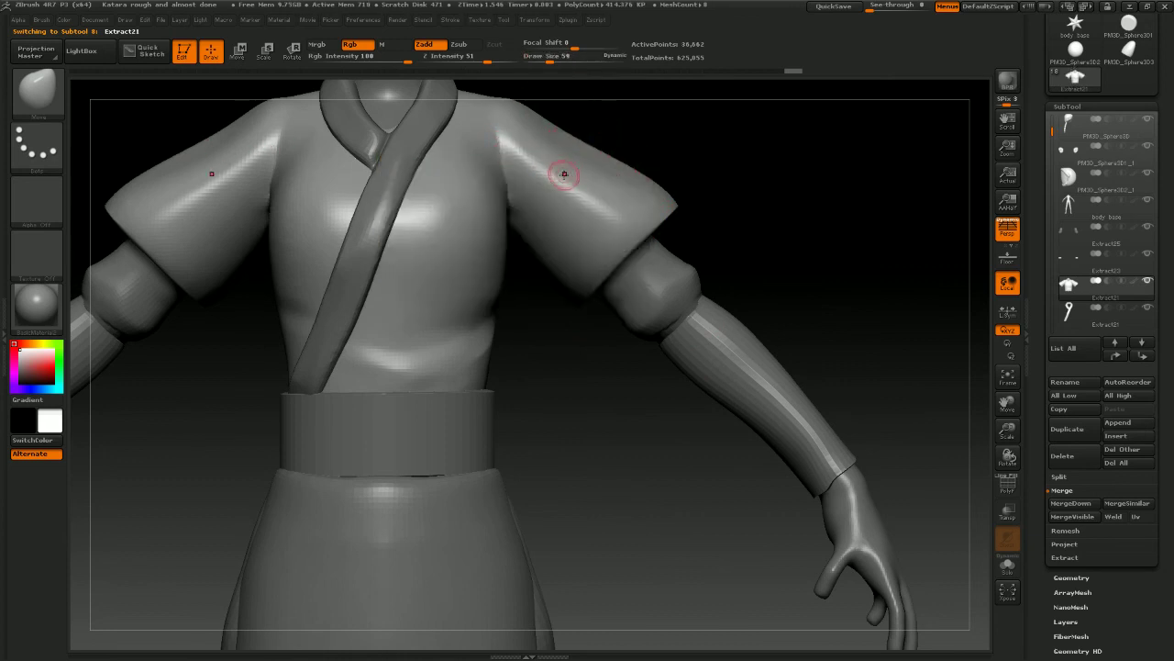
key("b")
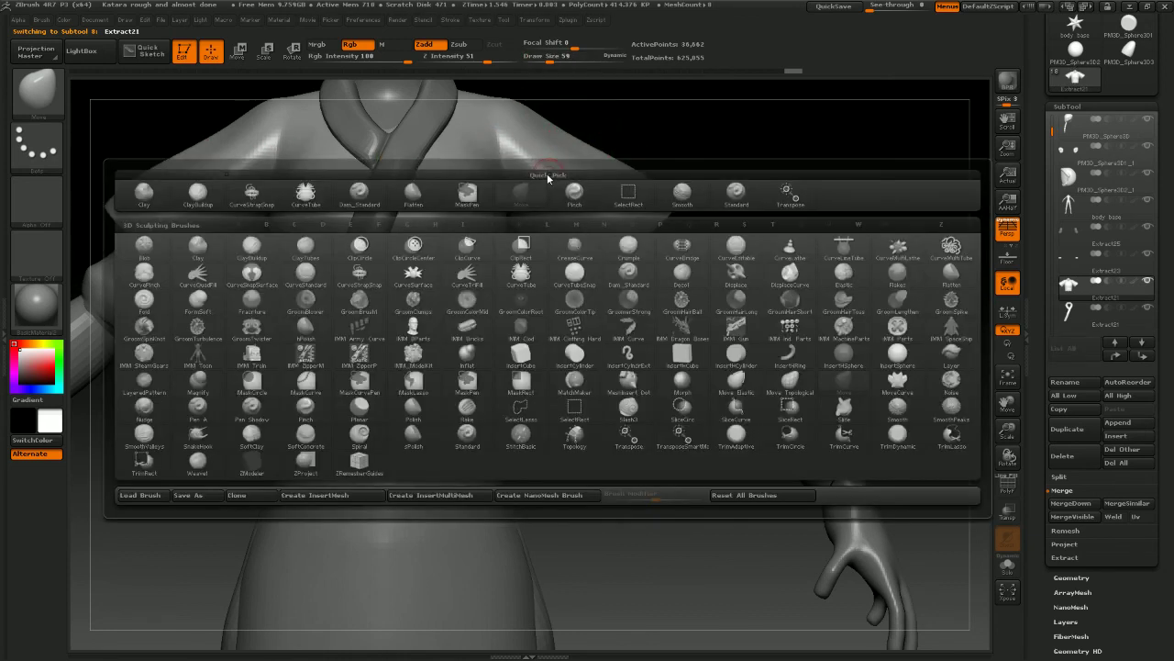
key("c")
key("b")
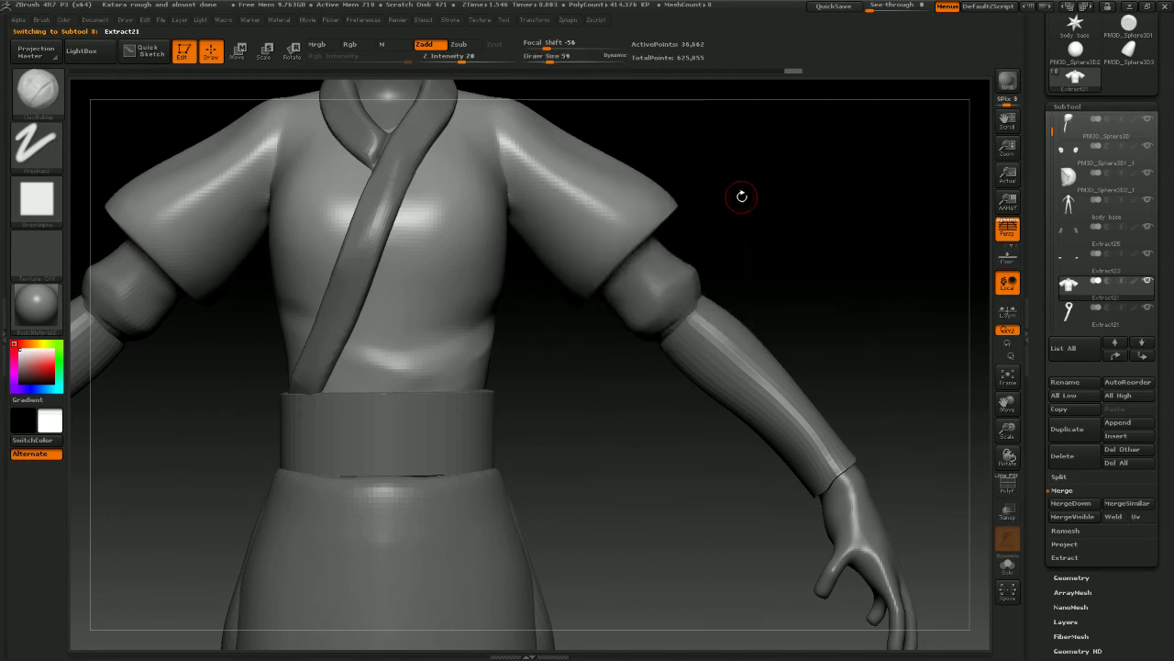
Set the draw size to 155, switch to the Flatten brush and even out the shirt around the shoulders
left_click_drag(743, 196, 744, 165, "alt")
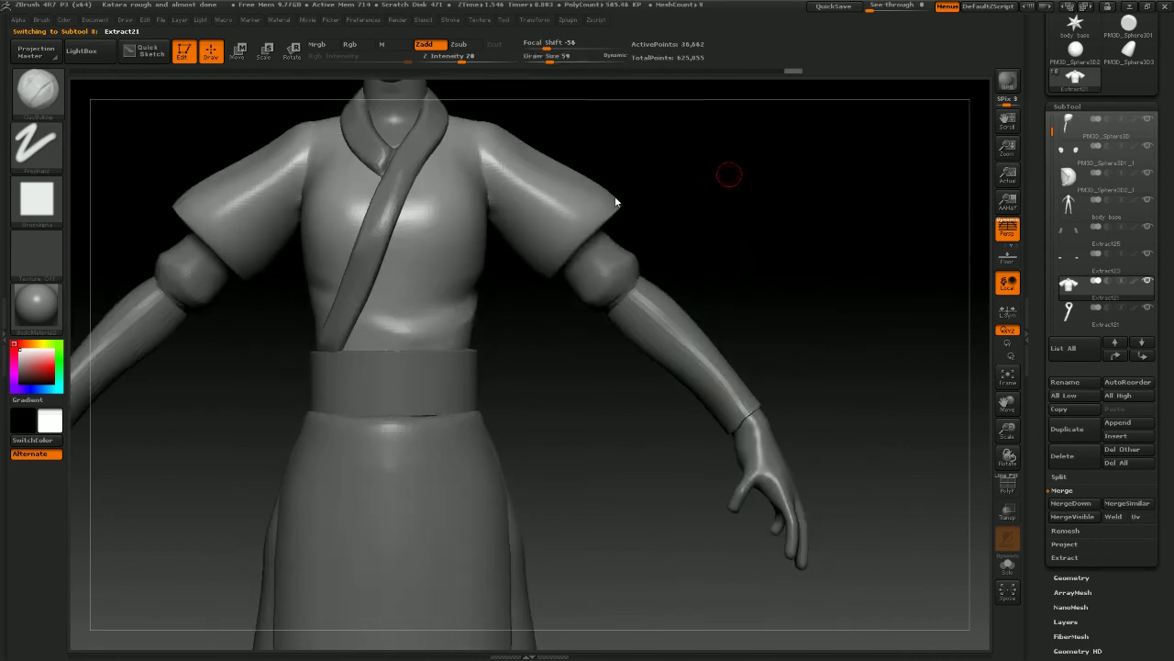
mouse_move(544, 133)
left_mouse_down()
mouse_move(487, 142)
mouse_move(502, 174)
mouse_move(472, 168)
mouse_move(443, 197)
mouse_move(470, 195)
mouse_move(460, 168)
left_mouse_up()
key("space")
left_click(509, 142)
key("b")
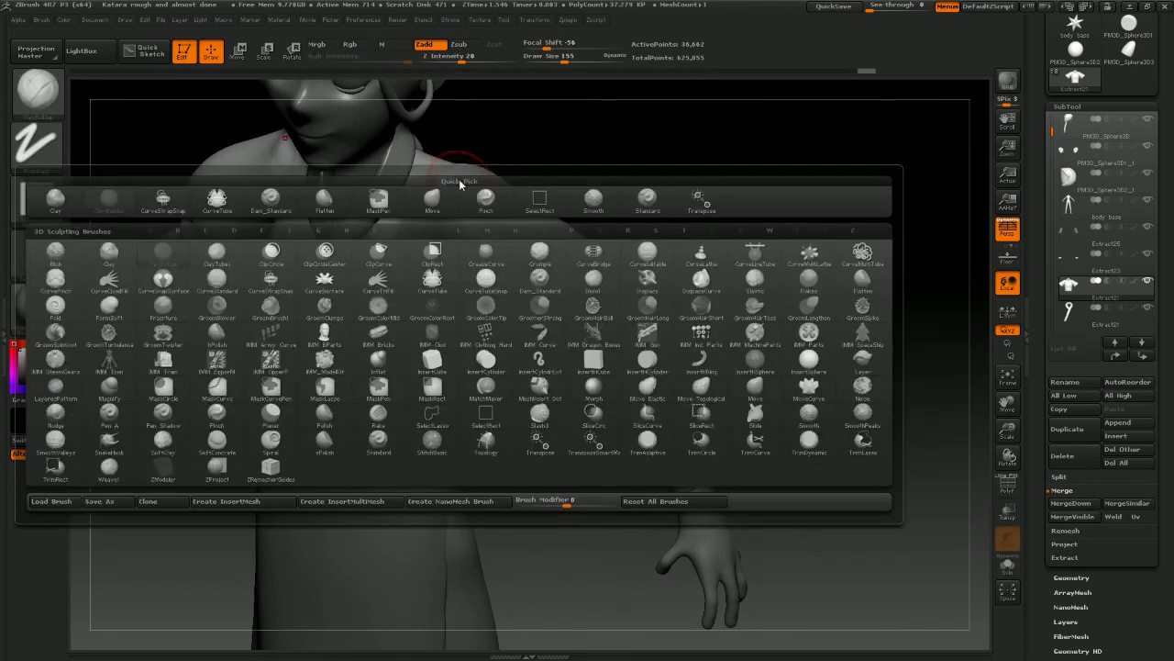
key("f")
key("l")
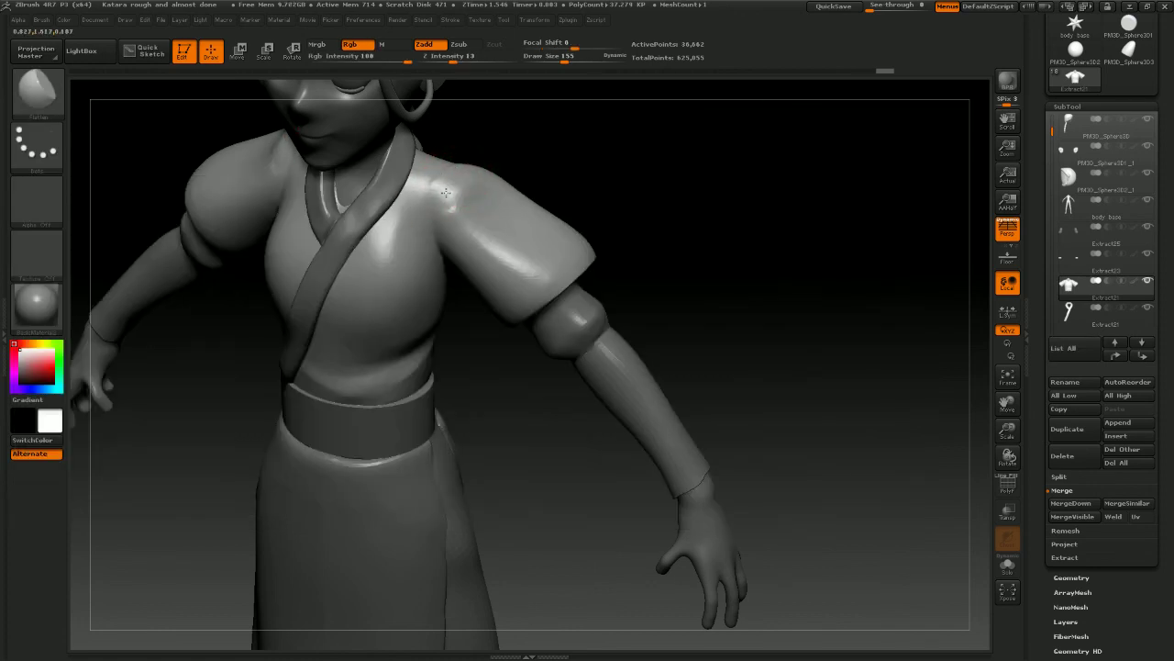
left_click_drag(623, 127, 474, 184)
mouse_move(633, 159)
left_mouse_down()
mouse_move(583, 196)
mouse_move(449, 186)
mouse_move(524, 192)
mouse_move(581, 165)
mouse_move(472, 197)
mouse_move(419, 196)
mouse_move(563, 236)
mouse_move(447, 194)
mouse_move(450, 207)
mouse_move(419, 228)
left_mouse_up()
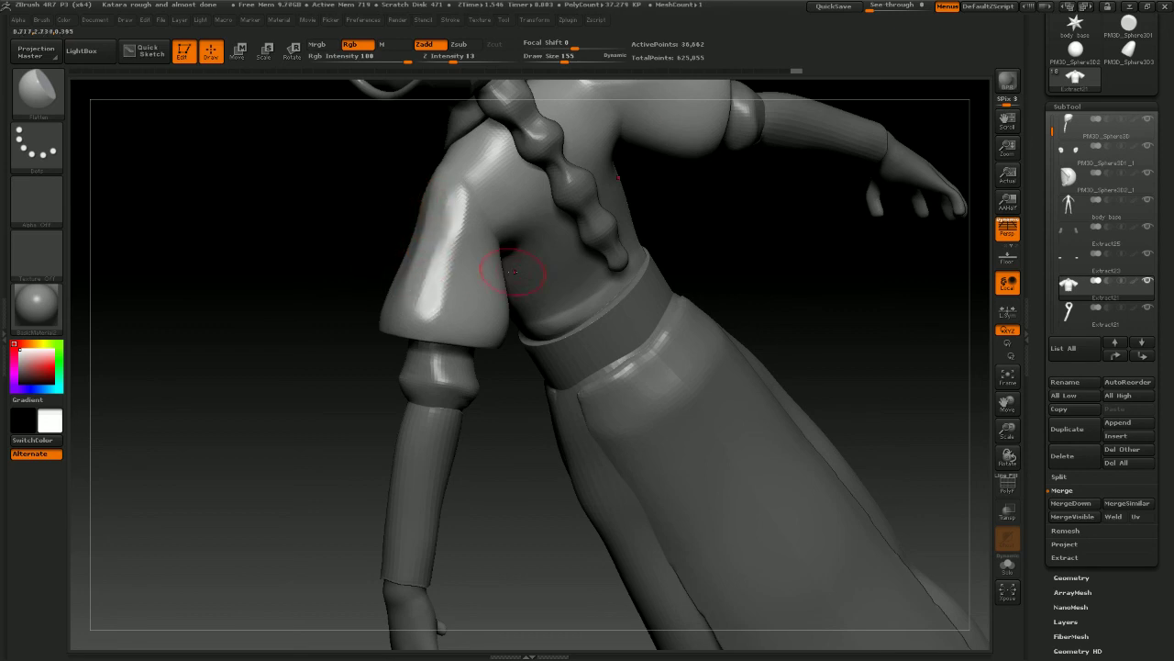
mouse_move(511, 263)
left_mouse_down()
mouse_move(747, 196)
mouse_move(734, 241)
mouse_move(635, 229)
left_mouse_up()
Select the ankle cuffs above the boots, set the draw size to 45 and switch to the Inflat brush
left_click_drag(657, 274, 754, 230, "alt")
mouse_move(678, 183)
left_mouse_down("alt")
mouse_move(729, 276)
mouse_move(716, 327)
mouse_move(705, 307)
mouse_move(710, 241)
mouse_move(781, 265)
mouse_move(816, 254)
mouse_move(740, 257)
mouse_move(725, 225)
mouse_move(739, 412)
mouse_move(725, 134)
left_mouse_up("alt")
left_click_drag(597, 399, 563, 256, "alt")
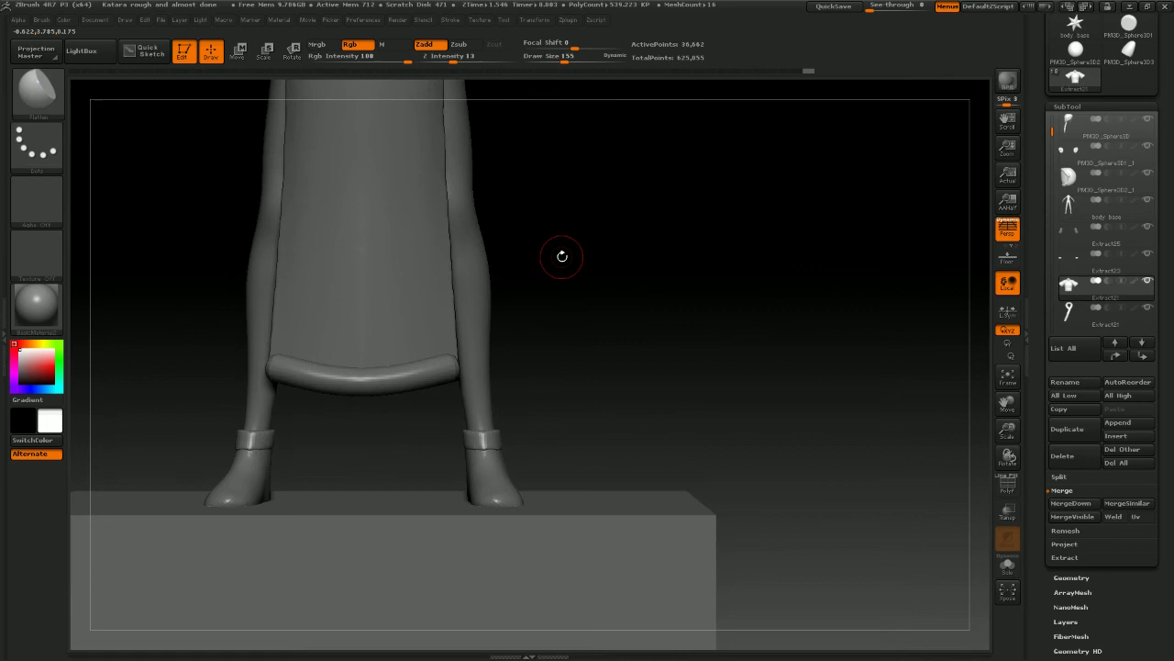
left_click(487, 441, "alt")
left_click_drag(564, 388, 625, 151, "alt")
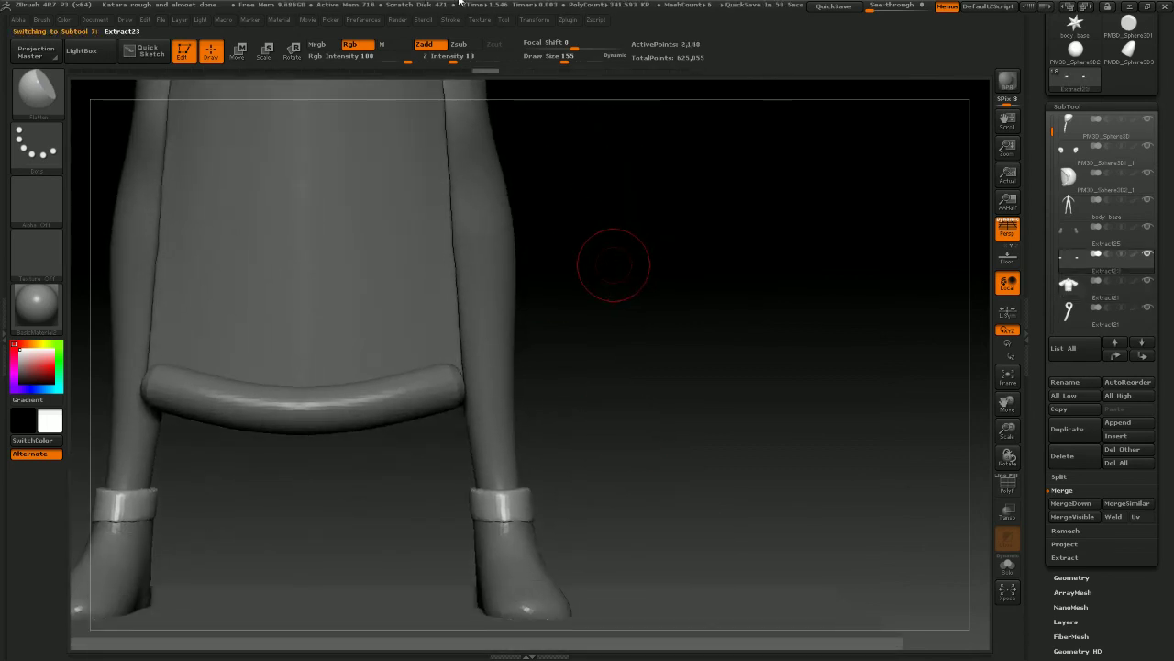
left_click_drag(645, 394, 652, 422, "alt")
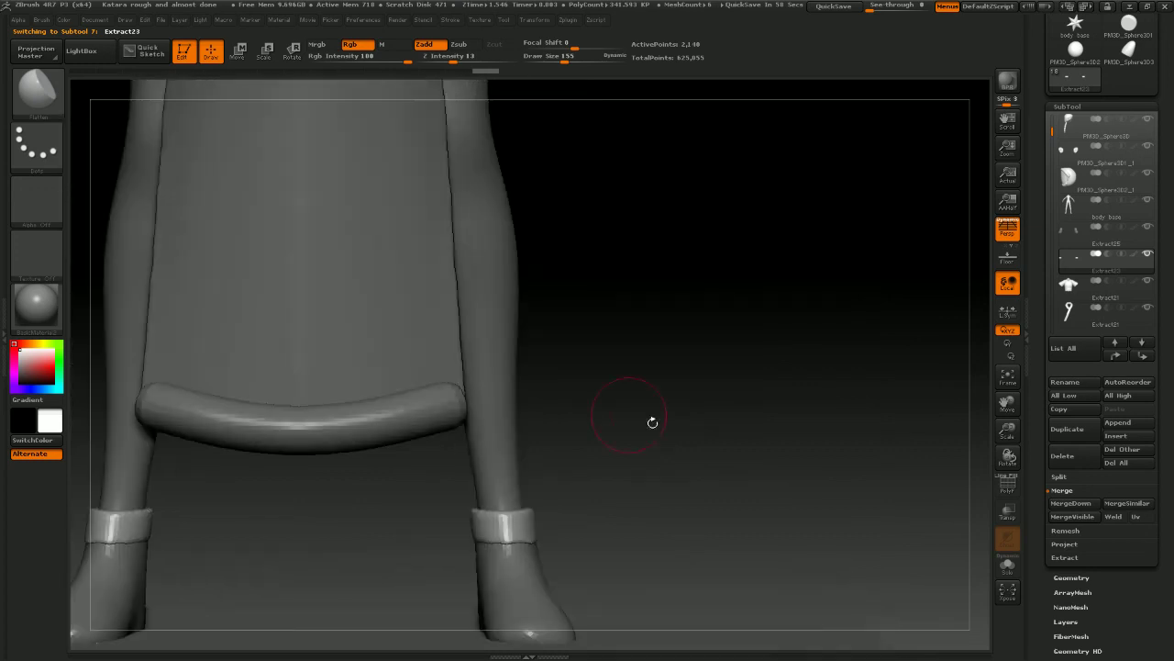
left_click_drag(735, 411, 688, 261, "alt")
key("space")
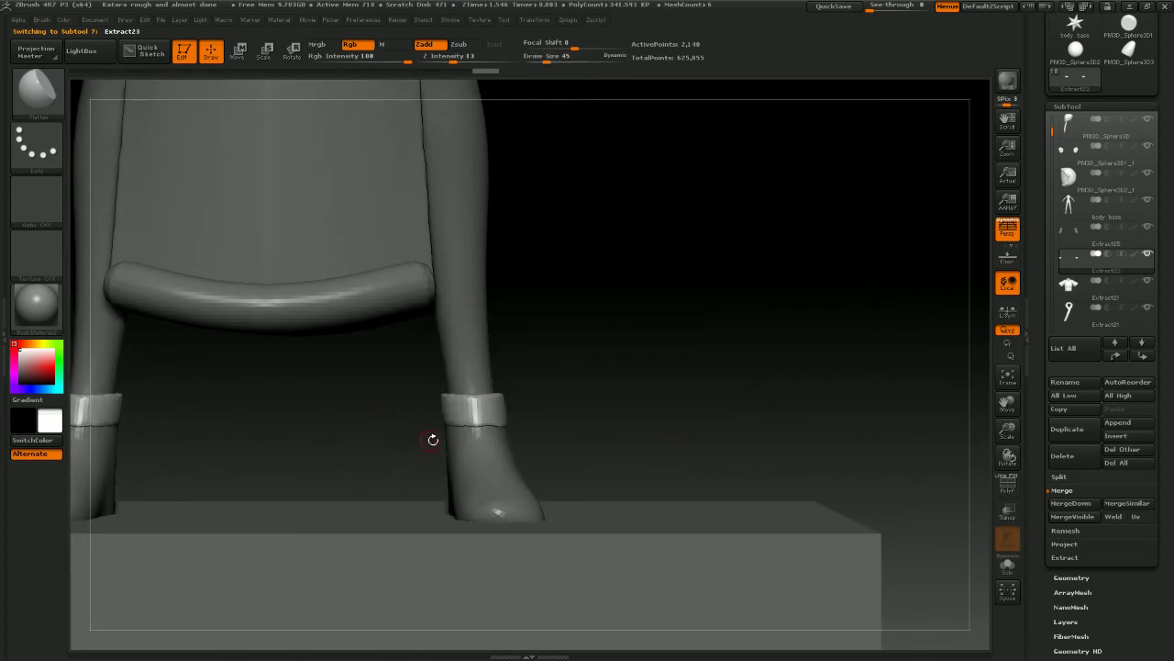
key("b")
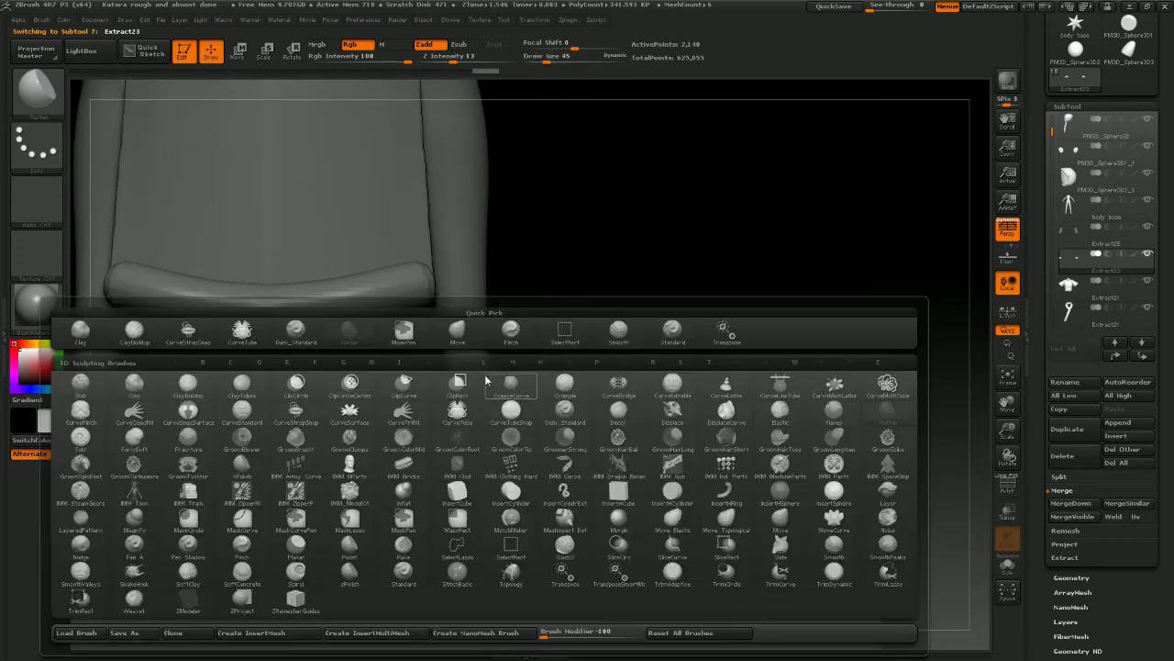
key("i")
key("n")
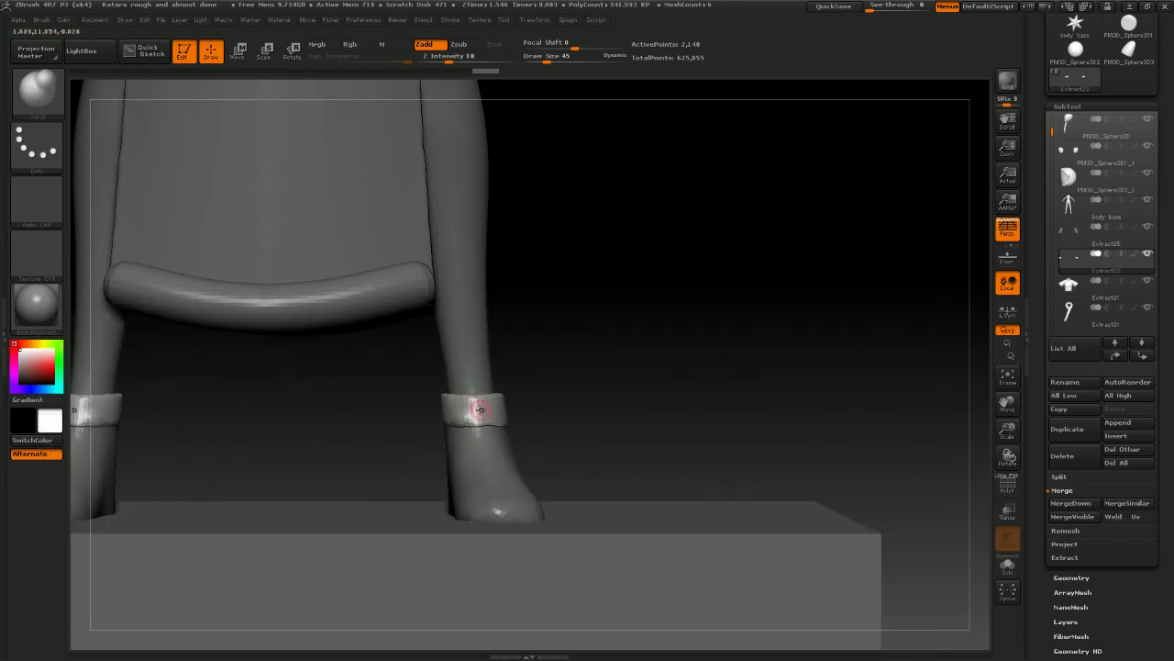
Set the draw size to 65 and inflate uneven, fluffy bumps on the front and outer side of the ankle cuffs
key("space")
left_click_drag(476, 400, 576, 385)
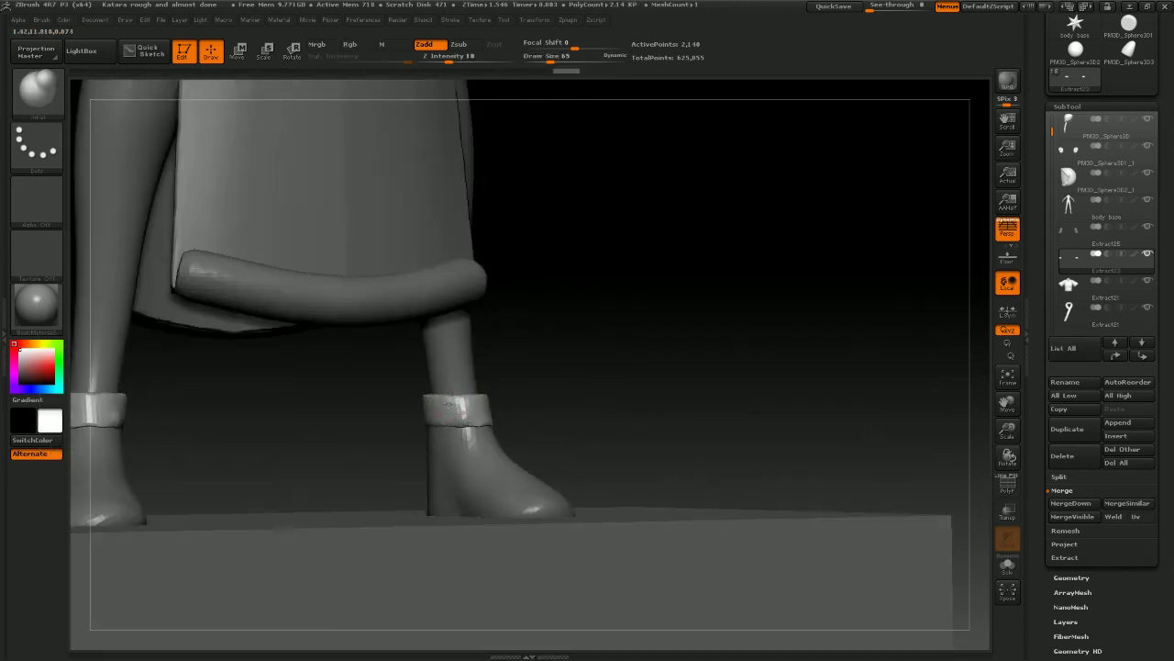
left_click_drag(519, 421, 437, 423)
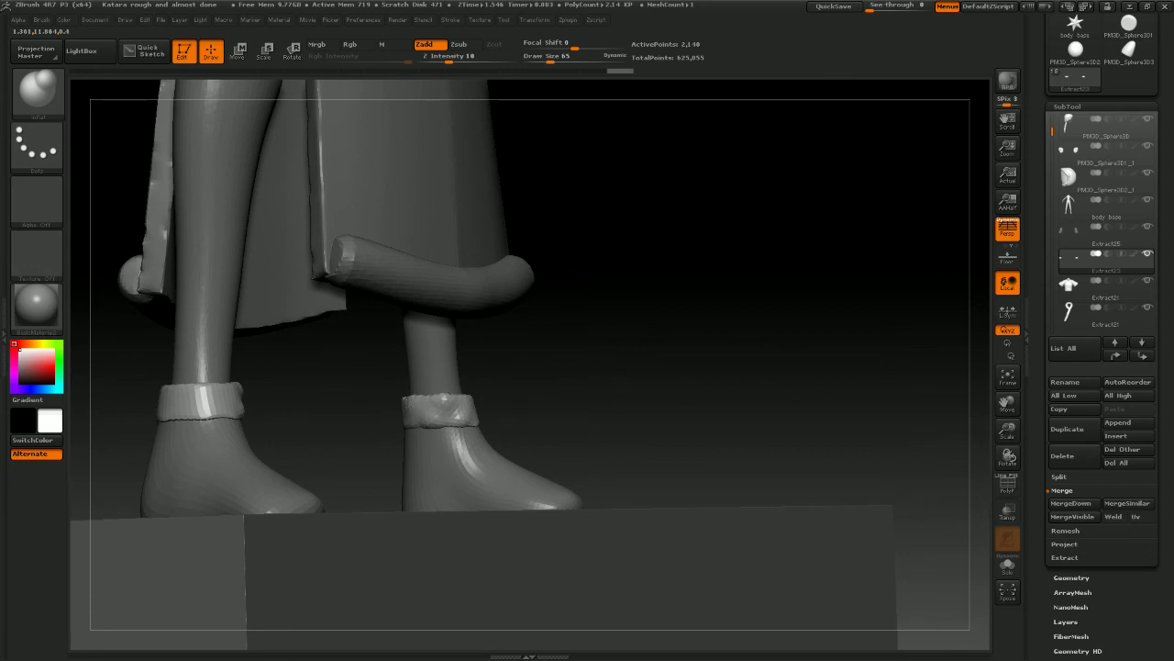
left_click_drag(522, 403, 453, 406)
mouse_move(587, 385)
left_mouse_down()
mouse_move(486, 386)
mouse_move(481, 413)
mouse_move(588, 411)
mouse_move(689, 367)
mouse_move(532, 402)
mouse_move(569, 403)
mouse_move(541, 420)
left_mouse_up()
left_click(471, 423)
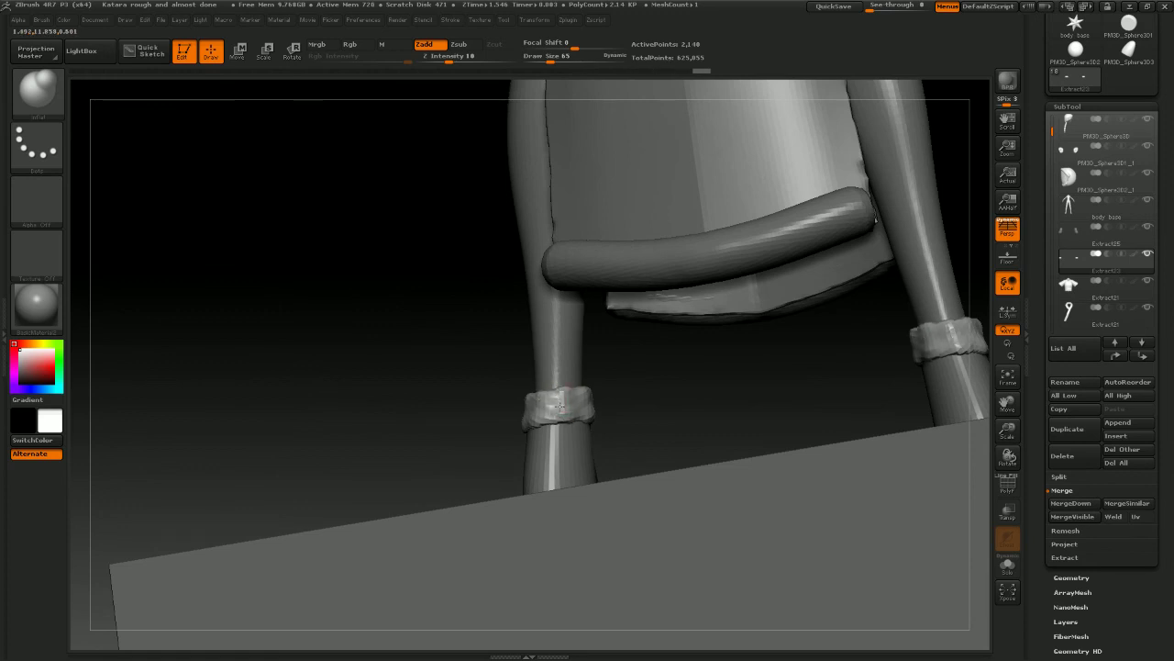
Inflate the back, inner side and remaining smooth areas of the ankle cuffs for a lumpy fur look all around
left_click_drag(560, 407, 511, 419)
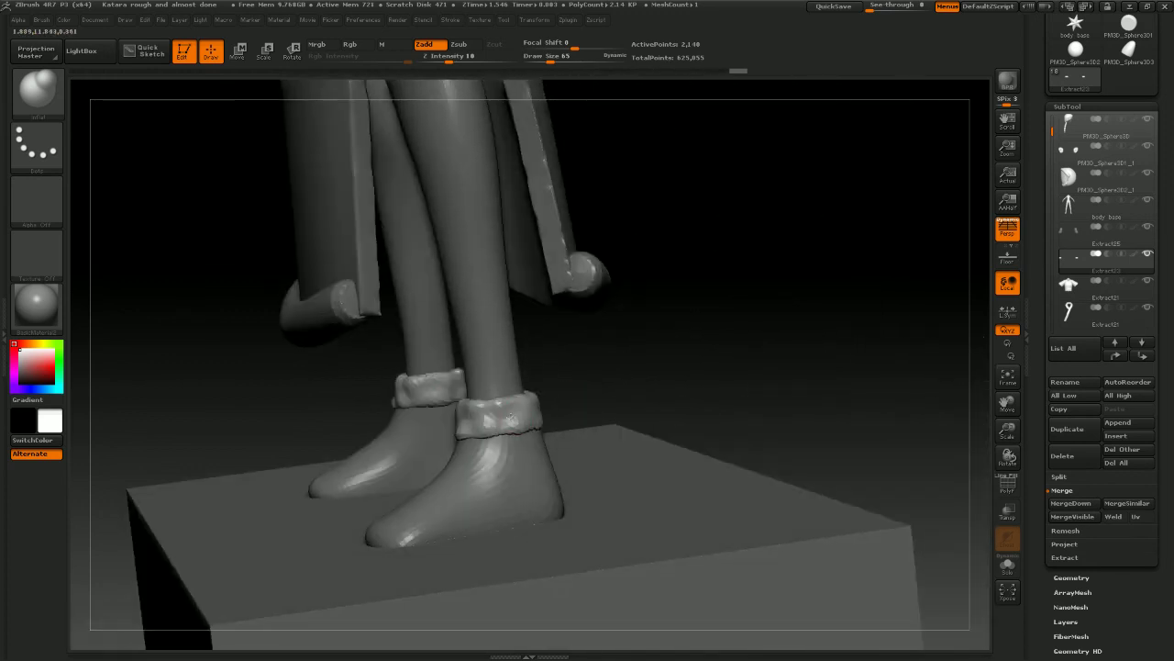
left_click(512, 419)
mouse_move(605, 397)
left_mouse_down()
mouse_move(734, 385)
mouse_move(656, 386)
mouse_move(670, 385)
left_mouse_up()
left_click(484, 410)
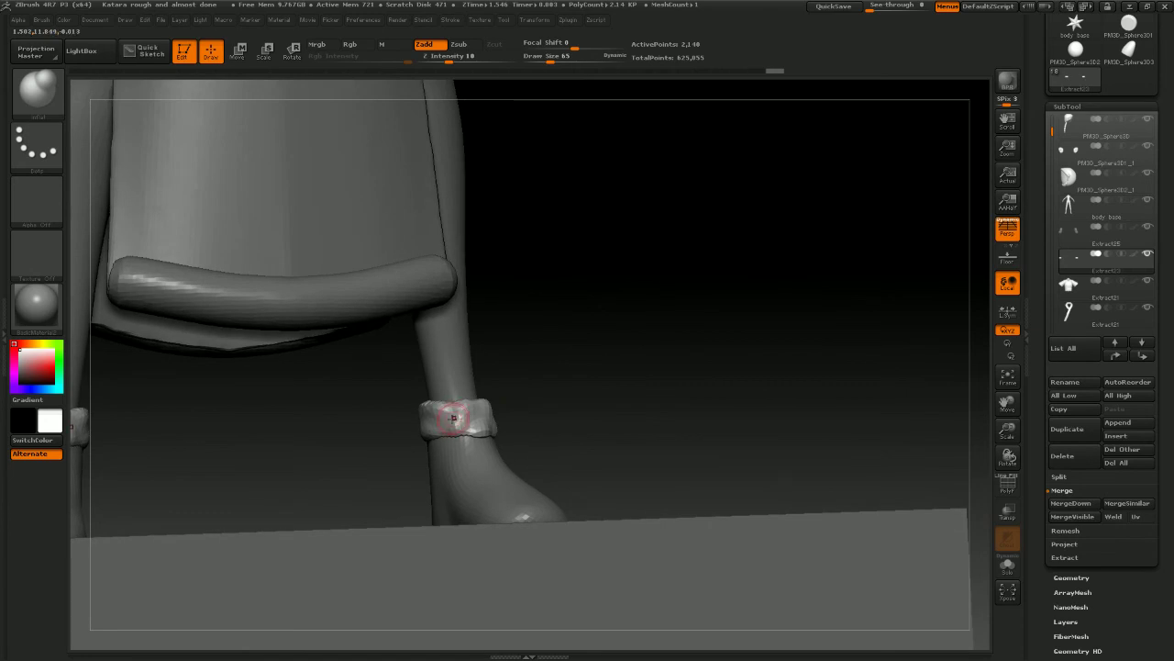
left_click_drag(453, 417, 524, 414)
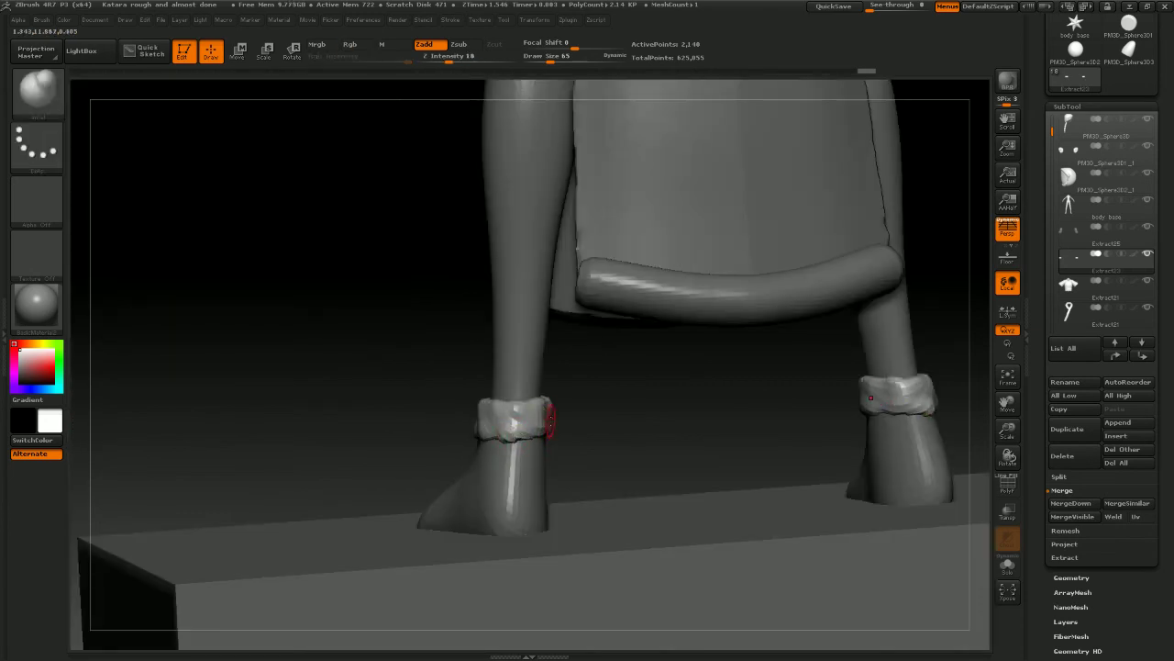
left_click_drag(592, 400, 445, 333)
left_click_drag(493, 291, 407, 249)
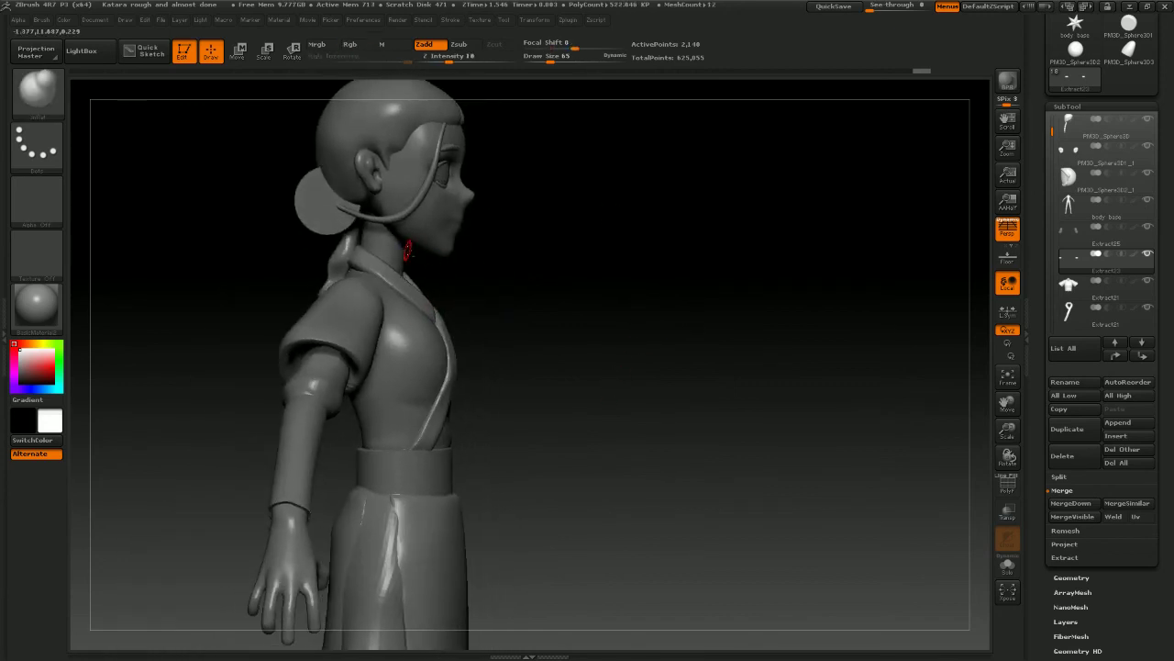
Make the body base subtool active, then turn on local symmetry and ghost transparency to see the body through the clothes
left_click(408, 255, "alt")
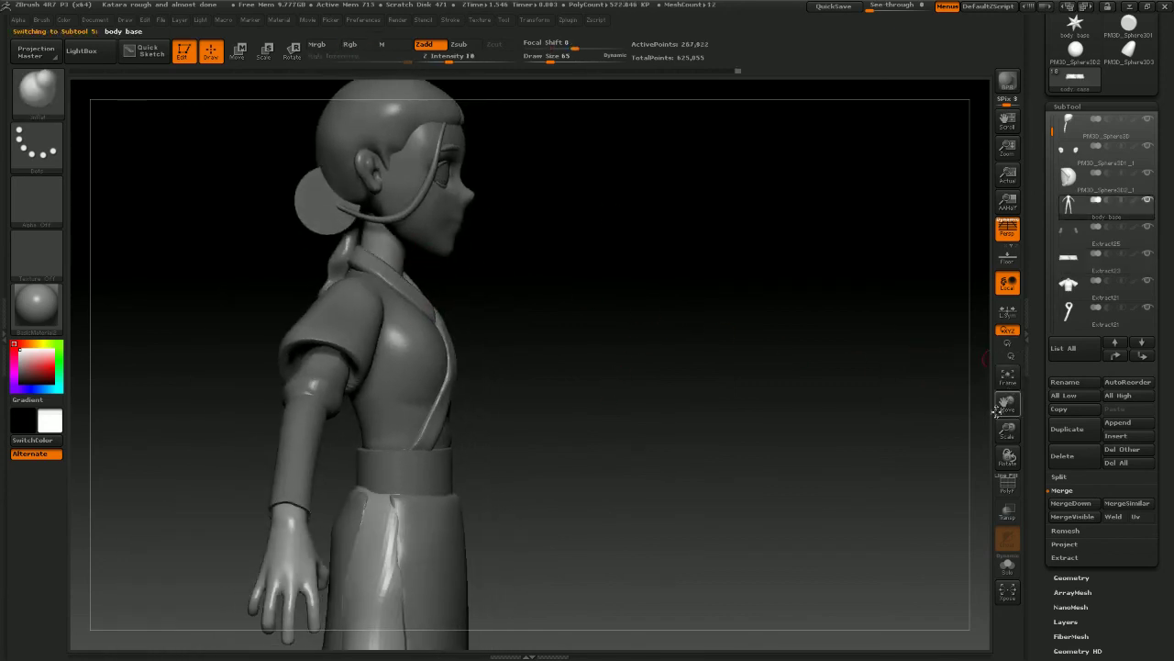
left_click_drag(699, 381, 711, 302, "alt")
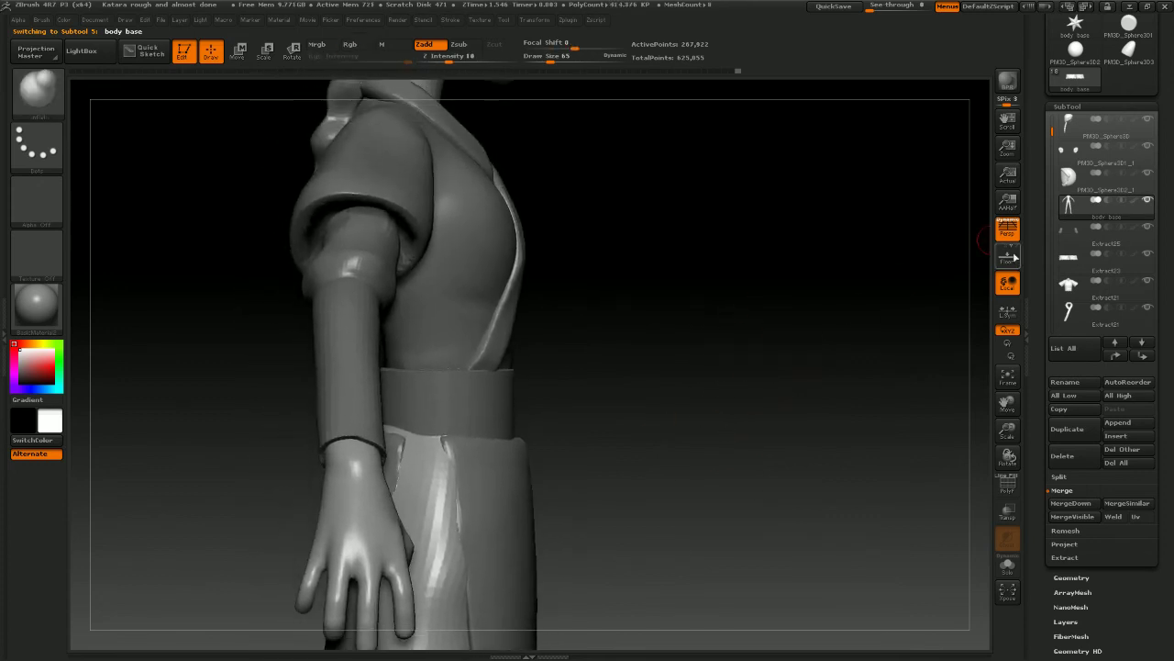
left_click(1006, 314)
left_click_drag(895, 292, 821, 325)
left_click(1007, 512)
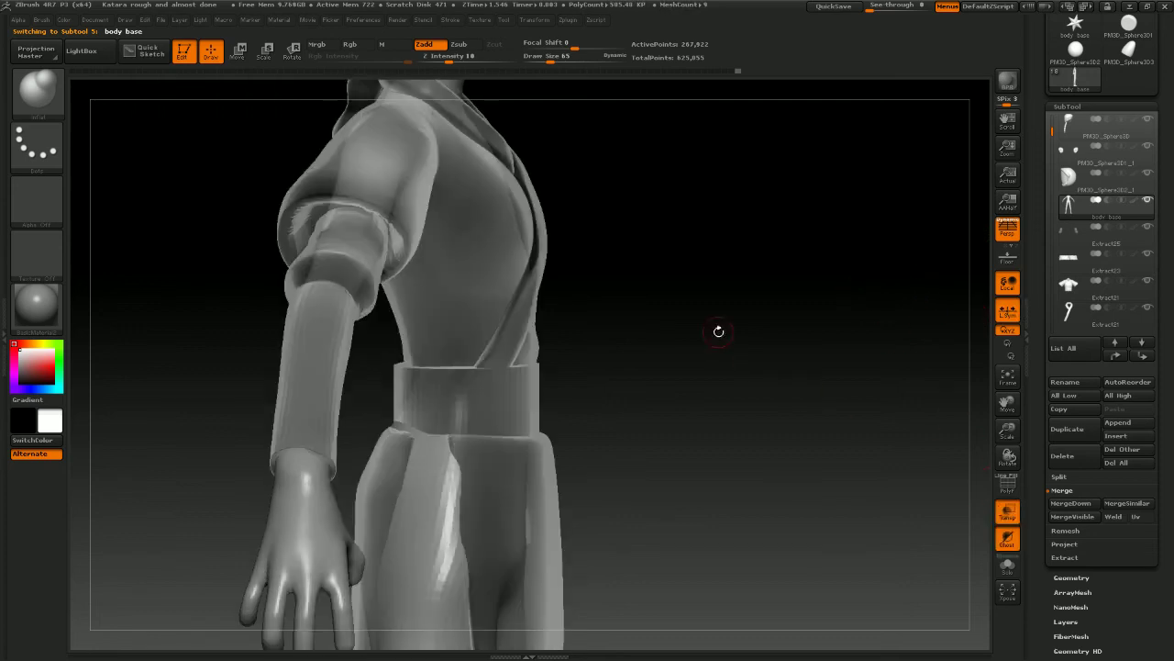
mouse_move(716, 330)
left_mouse_down()
mouse_move(703, 340)
mouse_move(718, 315)
left_mouse_up()
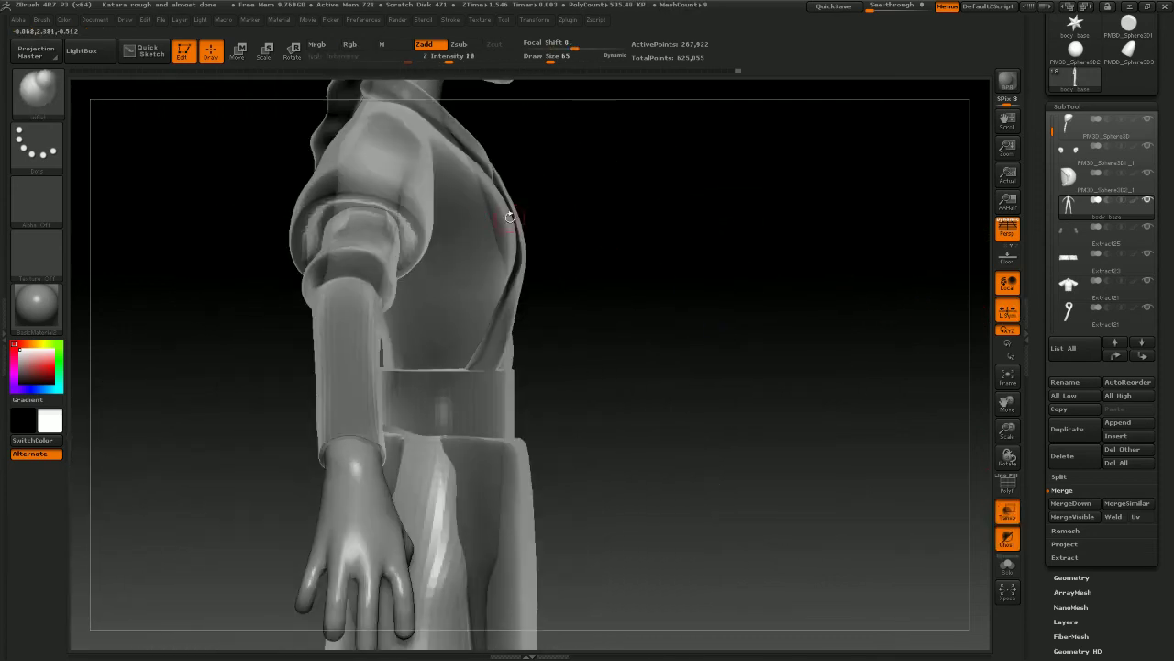
Switch to the Move brush and set its draw size to 503
key("space")
left_click_drag(559, 214, 564, 214)
left_click_drag(535, 215, 453, 222)
left_click_drag(629, 229, 537, 204)
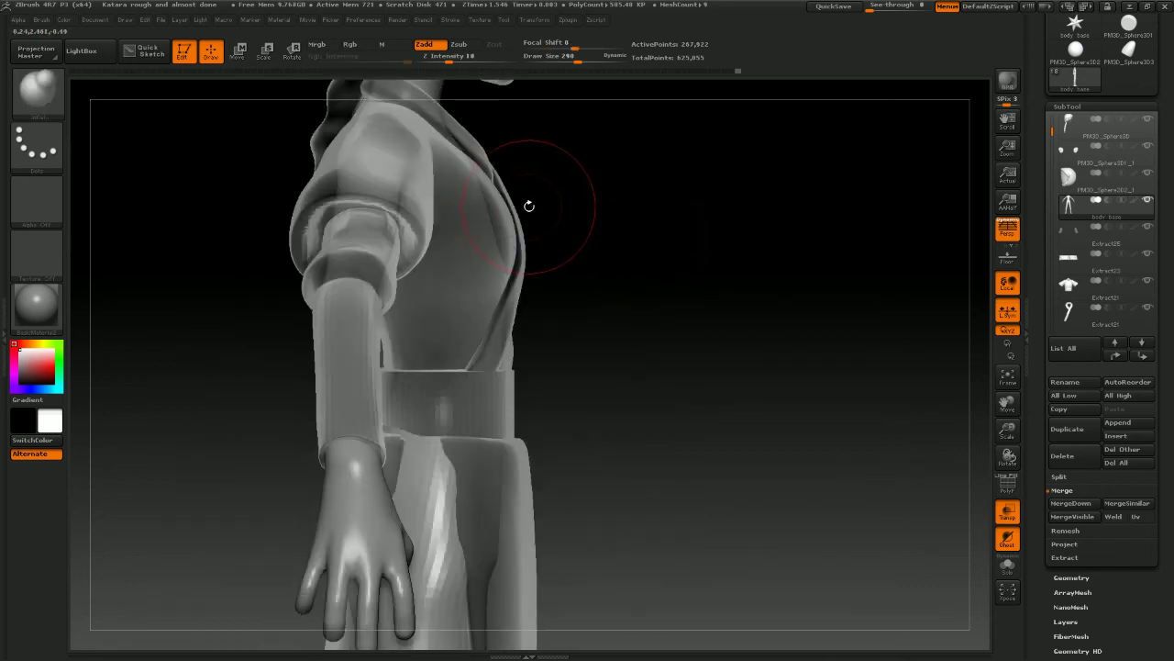
key("b")
key("m")
key("v")
key("space")
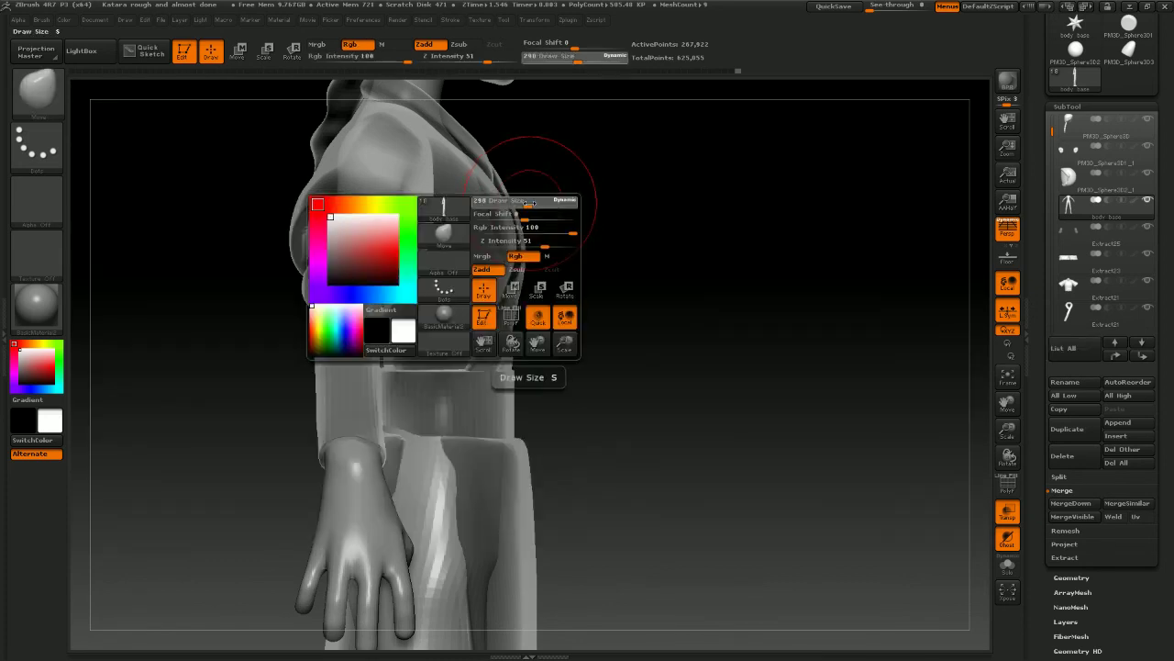
left_click_drag(526, 205, 550, 206)
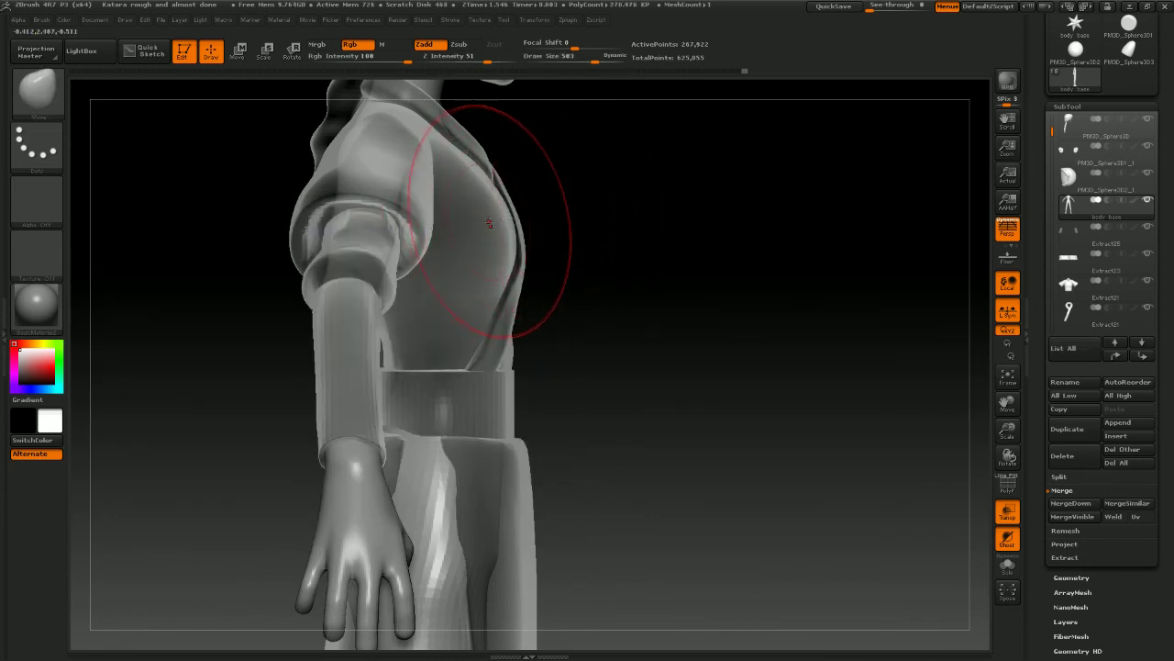
Reduce the draw size to 297 and smooth the body's chest where it pokes through the shirt, keeping the Move brush selected
mouse_move(618, 236)
left_mouse_down()
mouse_move(570, 228)
mouse_move(627, 236)
mouse_move(694, 302)
mouse_move(729, 278)
left_mouse_up()
key("space")
left_click_drag(634, 242, 620, 242)
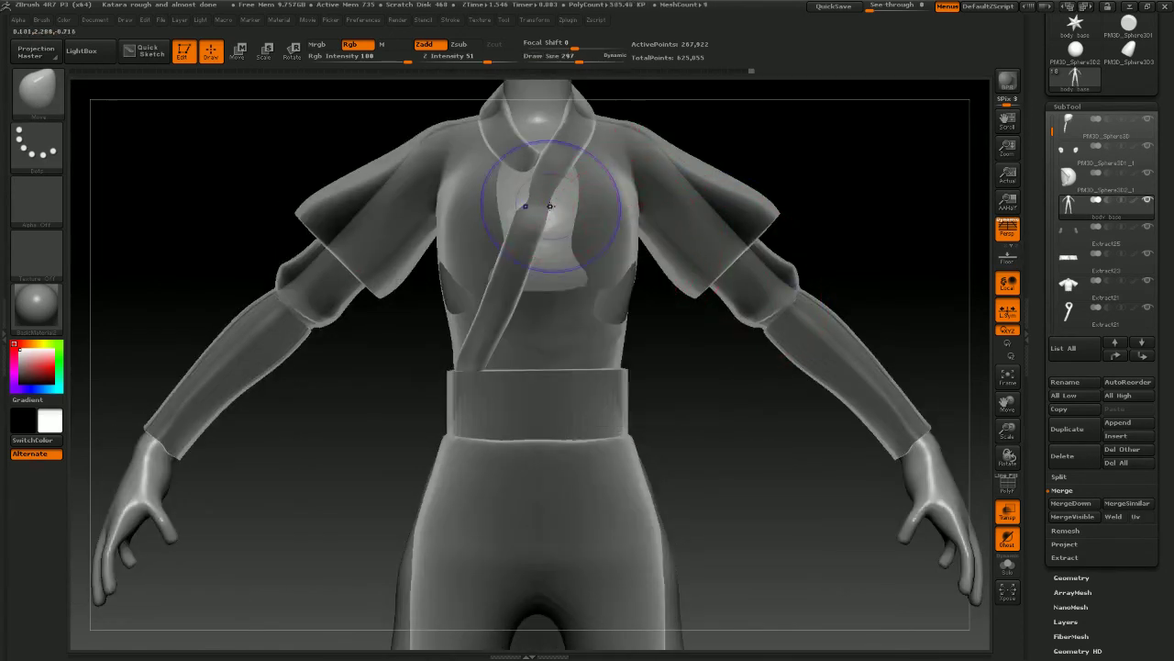
mouse_move(558, 204)
left_mouse_down("shift")
mouse_move(531, 201)
mouse_move(573, 205)
left_mouse_up("shift")
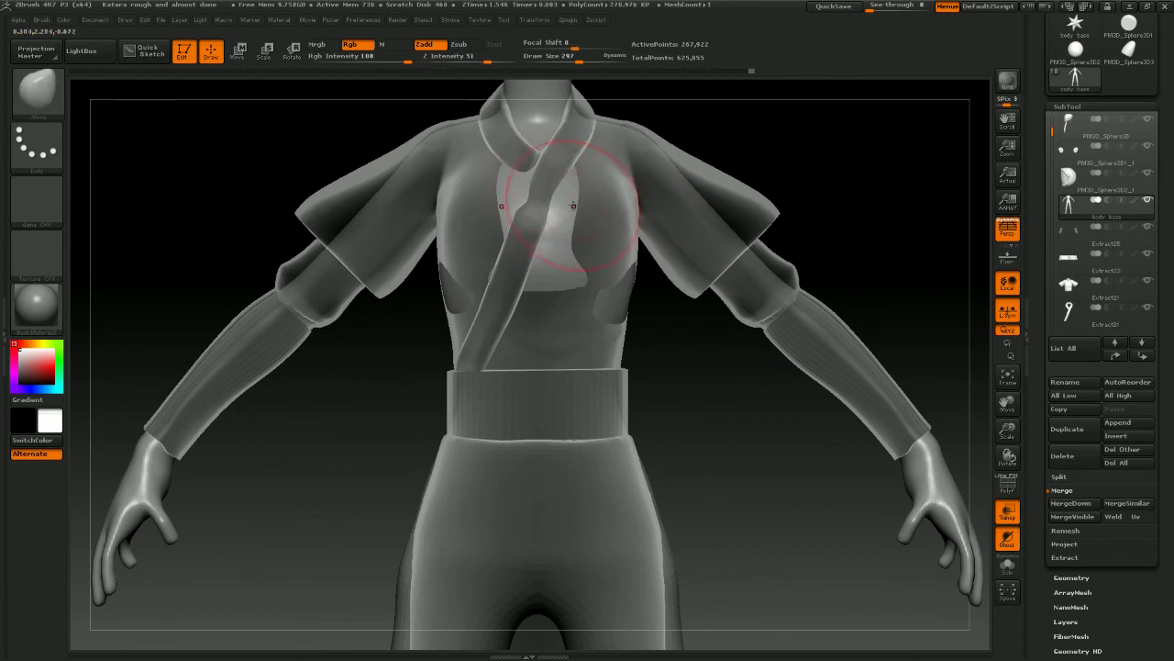
key("b")
key("m")
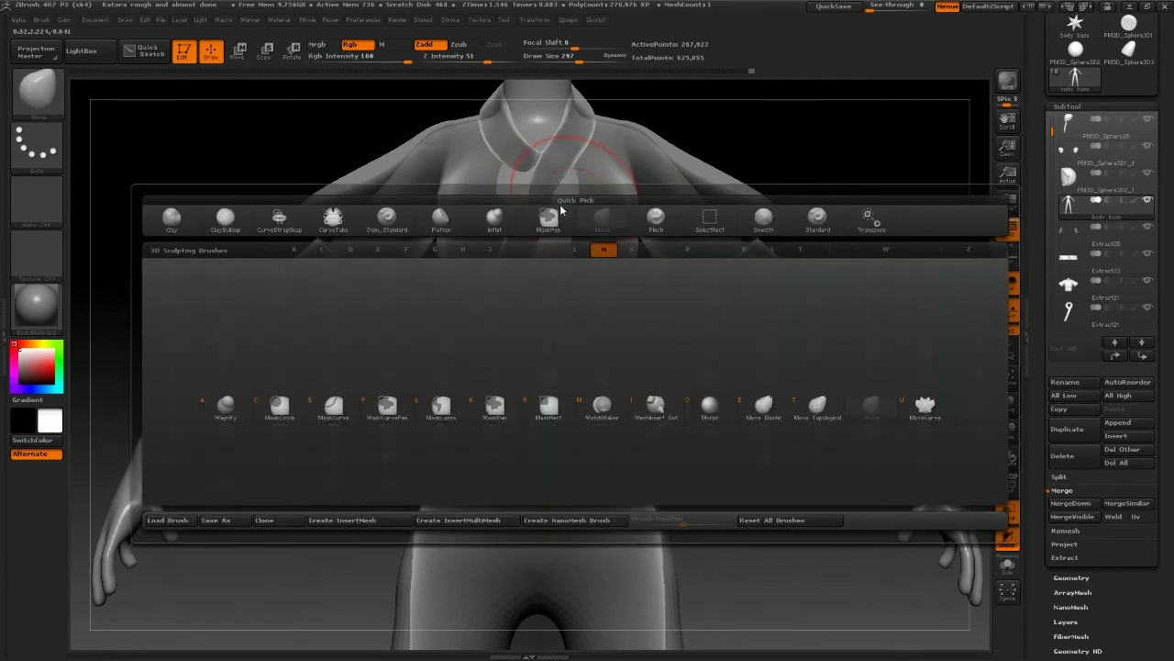
key("v")
left_click_drag(786, 163, 795, 163)
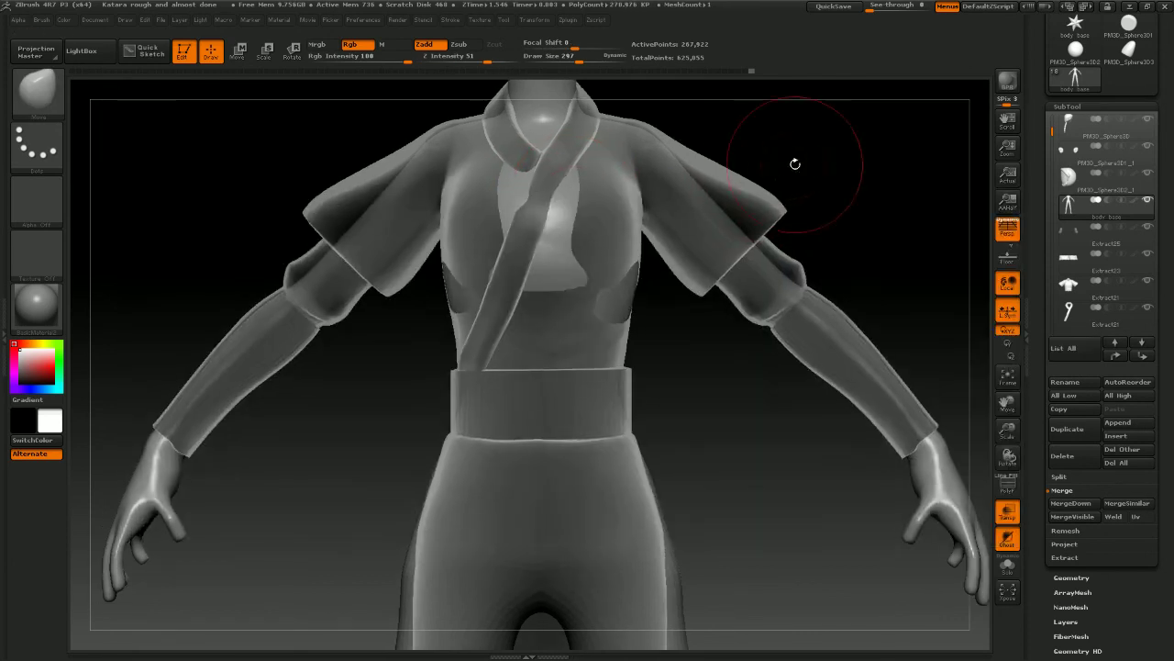
Switch to the Flatten brush, flatten the middle of the chest beneath the shirt, and set the draw size to 148
key("b")
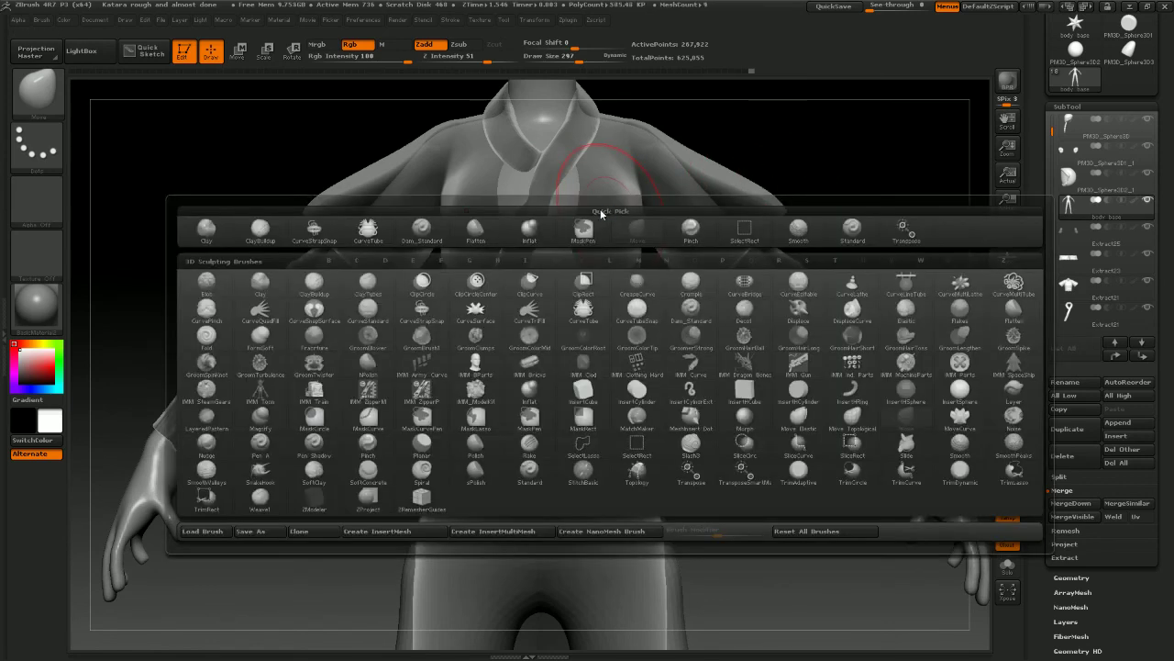
key("f")
key("a")
mouse_move(568, 201)
left_mouse_down()
mouse_move(551, 157)
mouse_move(569, 160)
left_mouse_up()
mouse_move(569, 241)
left_mouse_down()
mouse_move(550, 235)
mouse_move(534, 255)
mouse_move(557, 265)
mouse_move(552, 225)
left_mouse_up()
left_click_drag(677, 337, 721, 334)
key("space")
left_click_drag(677, 325, 657, 327)
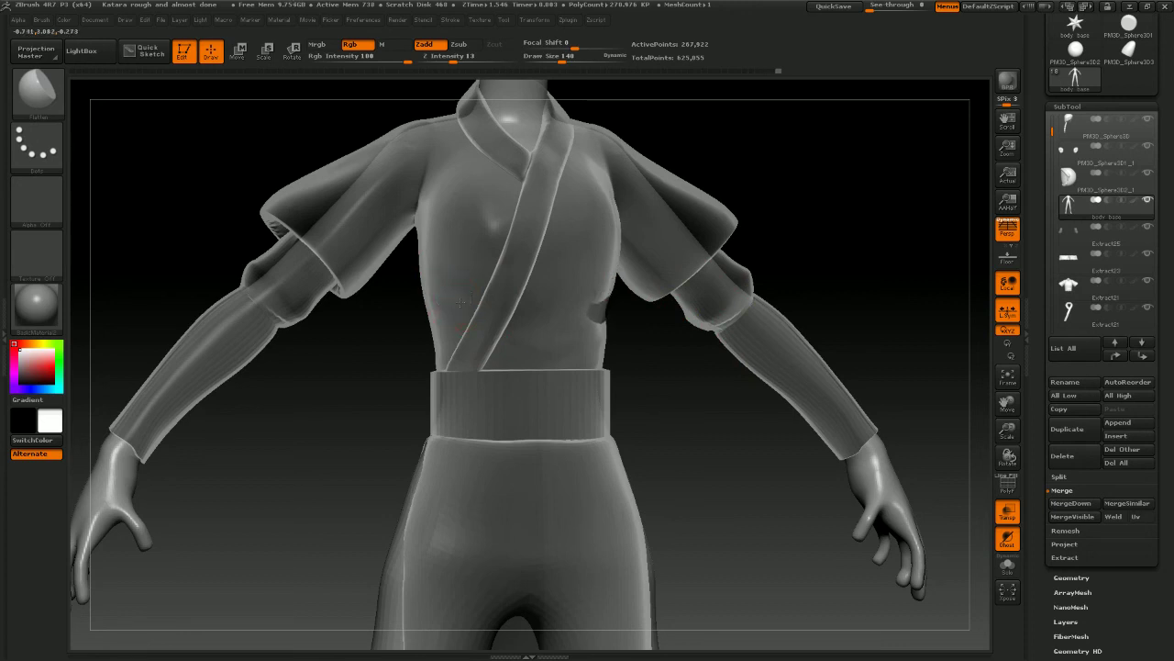
Flatten and smooth the side of the body's torso where it pokes through the shirt below the arm
key("shift")
mouse_move(633, 343)
left_mouse_down()
mouse_move(674, 330)
mouse_move(635, 321)
left_mouse_up()
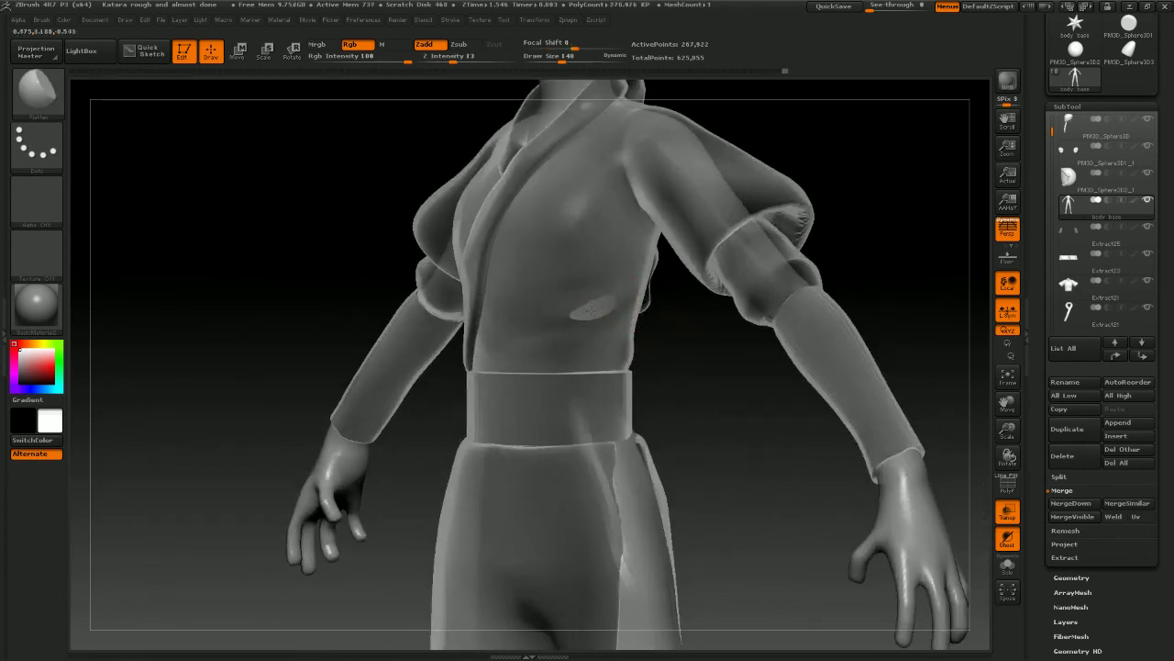
mouse_move(663, 353)
left_mouse_down()
mouse_move(692, 359)
mouse_move(687, 348)
mouse_move(655, 365)
mouse_move(695, 352)
mouse_move(587, 323)
mouse_move(603, 319)
left_mouse_up()
left_click_drag(400, 322, 535, 325)
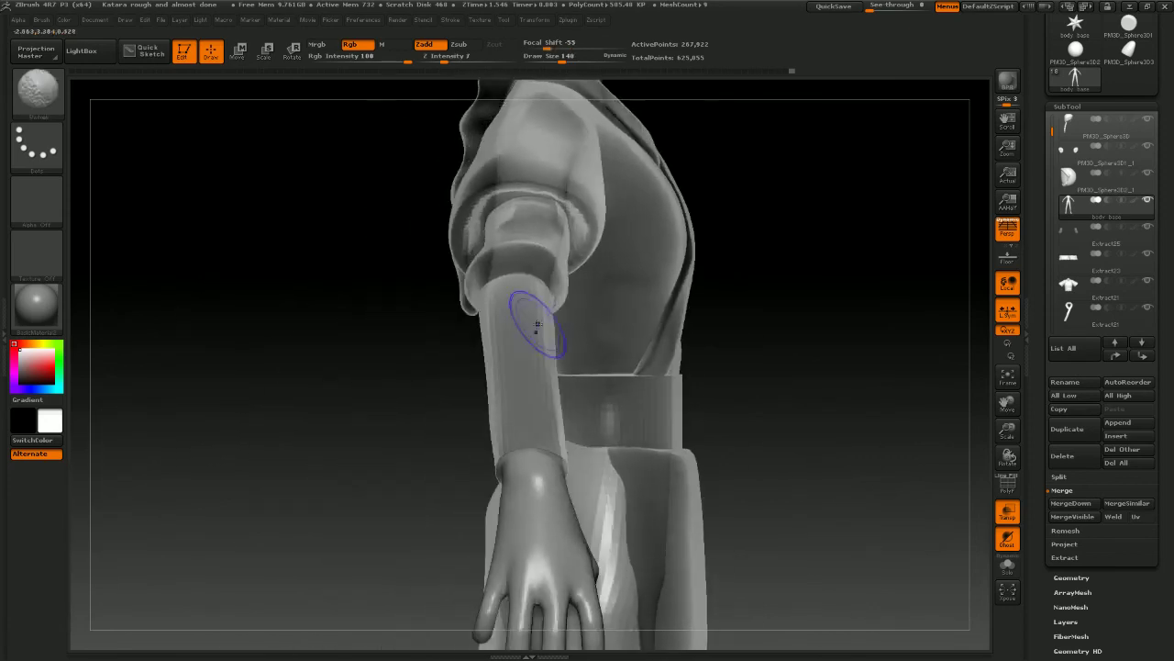
Check the torso and shirt from several angles with transparency switched off and on again
left_click_drag(776, 280, 974, 316, "alt")
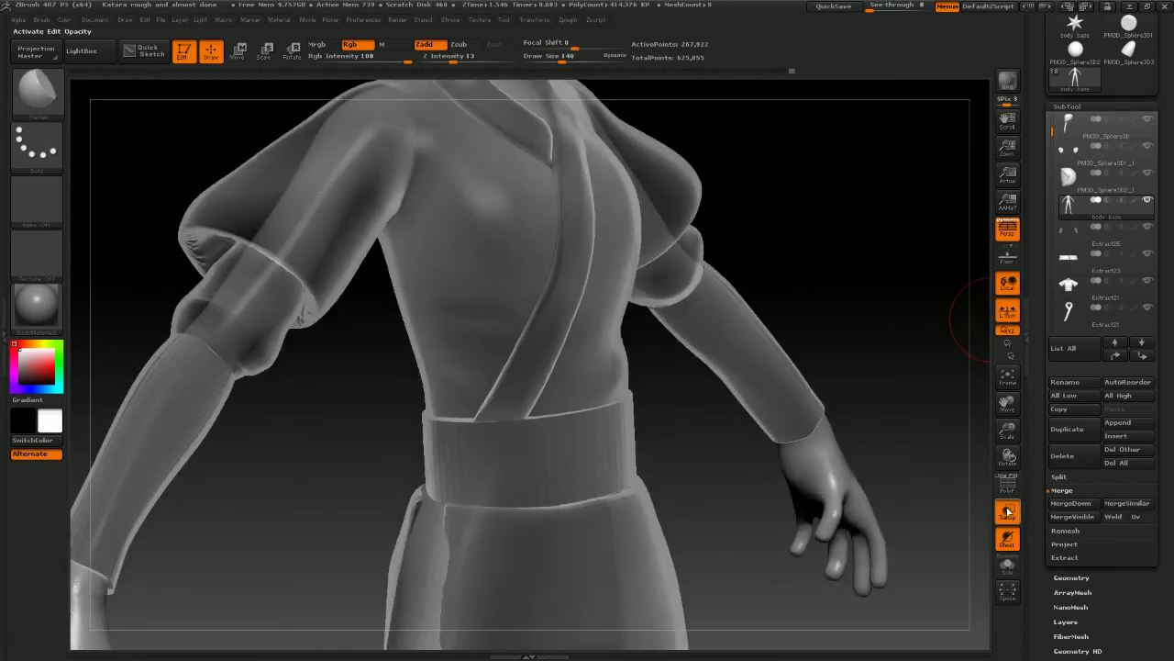
left_click_drag(854, 270, 819, 401, "alt")
left_click(1007, 511)
left_click_drag(904, 385, 697, 343)
left_click(1007, 511)
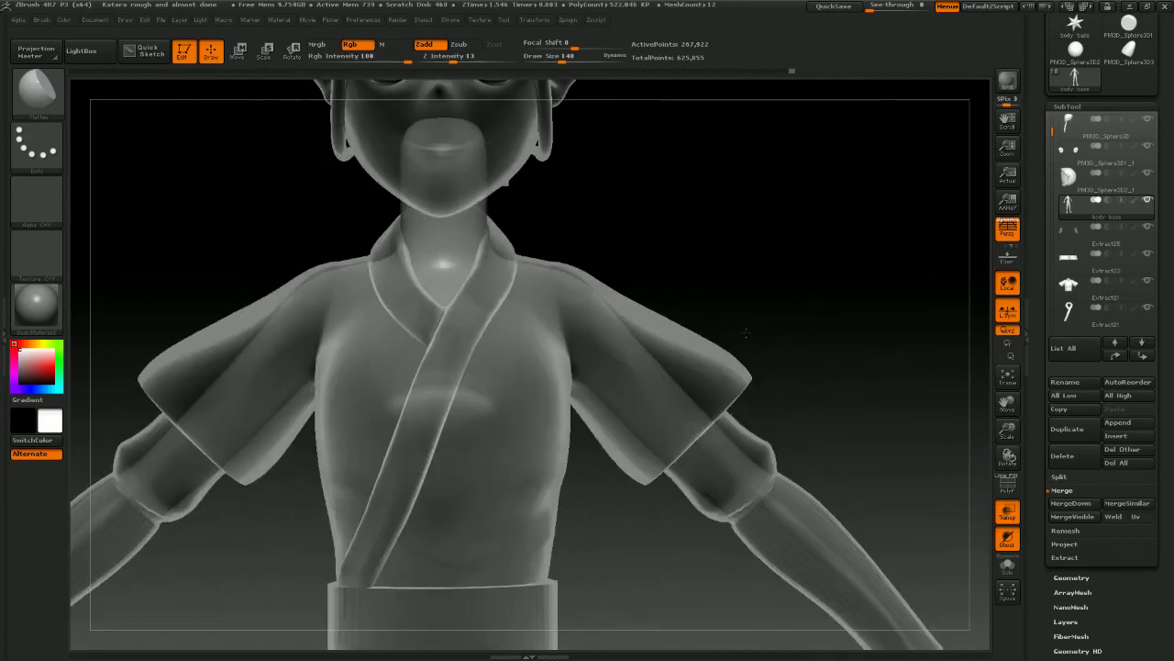
left_click_drag(843, 367, 783, 244, "alt")
left_click_drag(721, 370, 640, 249, "alt")
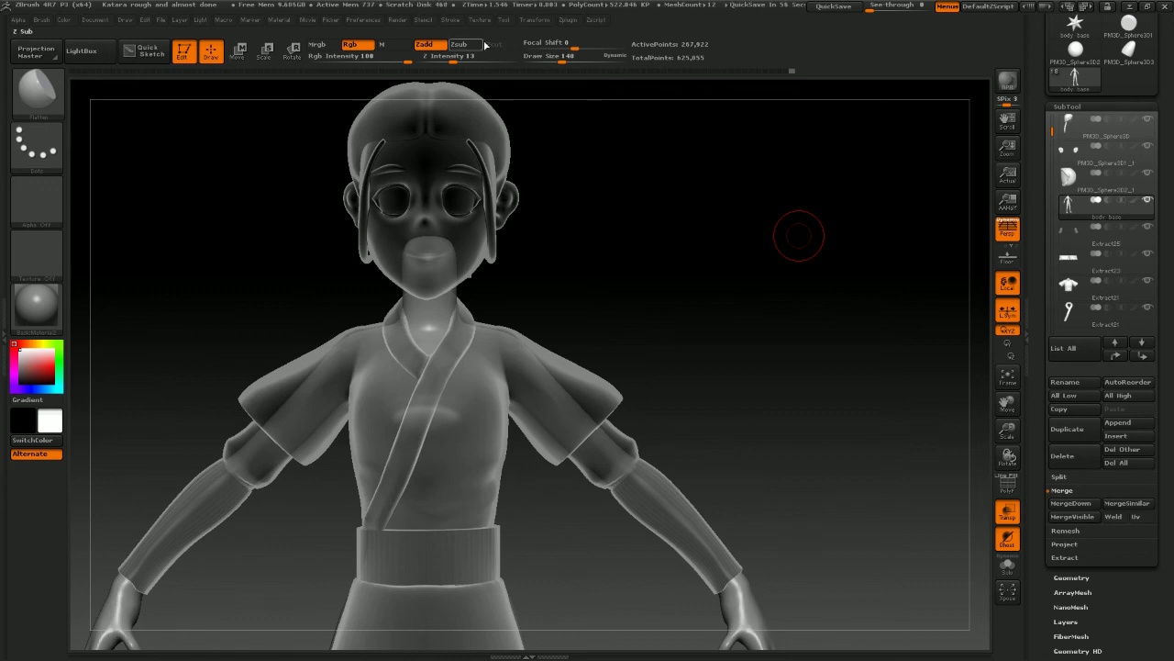
Quick-save the project and turn off the transparent display
left_click(147, 19)
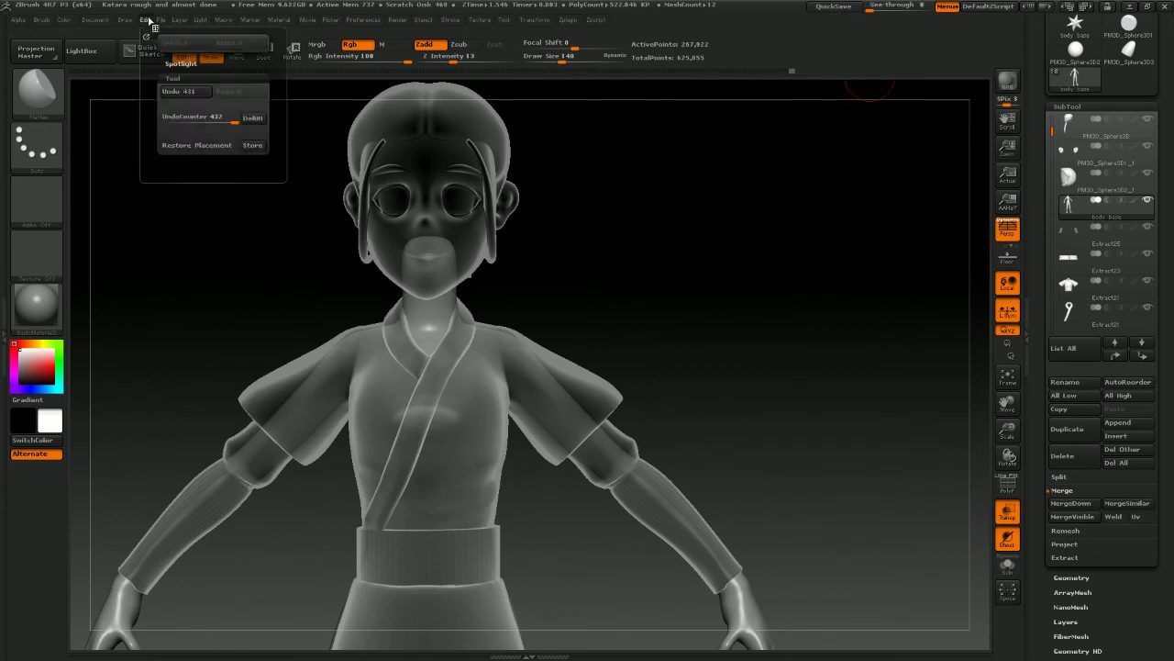
left_click(832, 7)
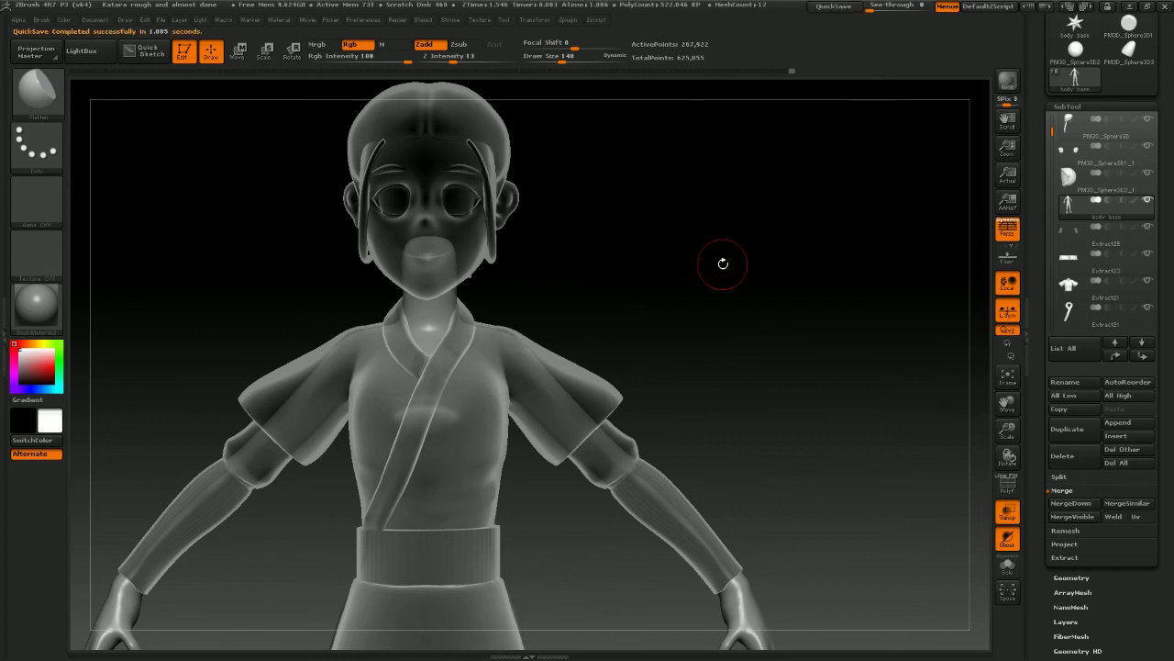
left_click(1008, 512)
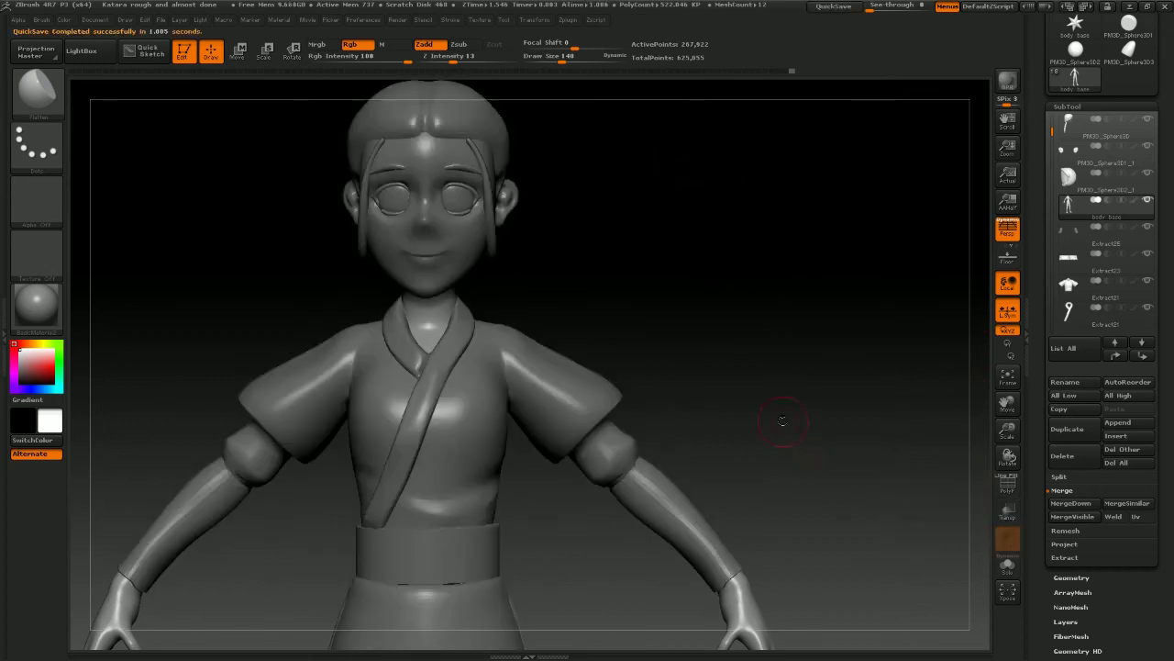
left_click_drag(780, 419, 648, 444)
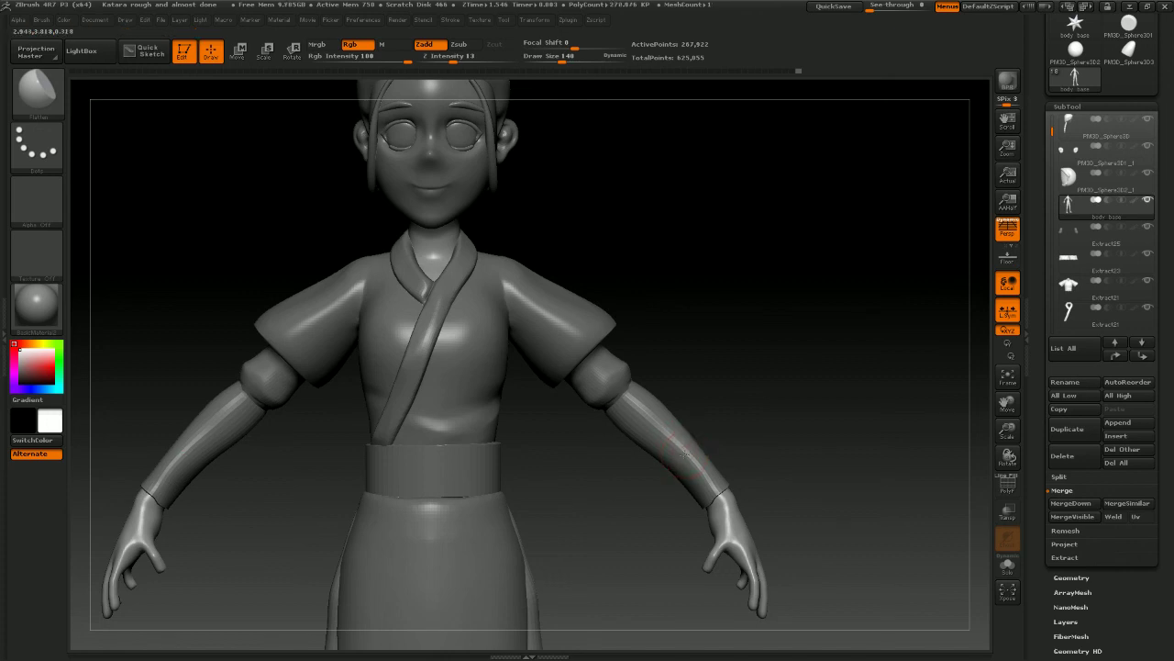
Make the forearm sleeves subtool active and bring the head and upper body into view
left_click(685, 452, "alt")
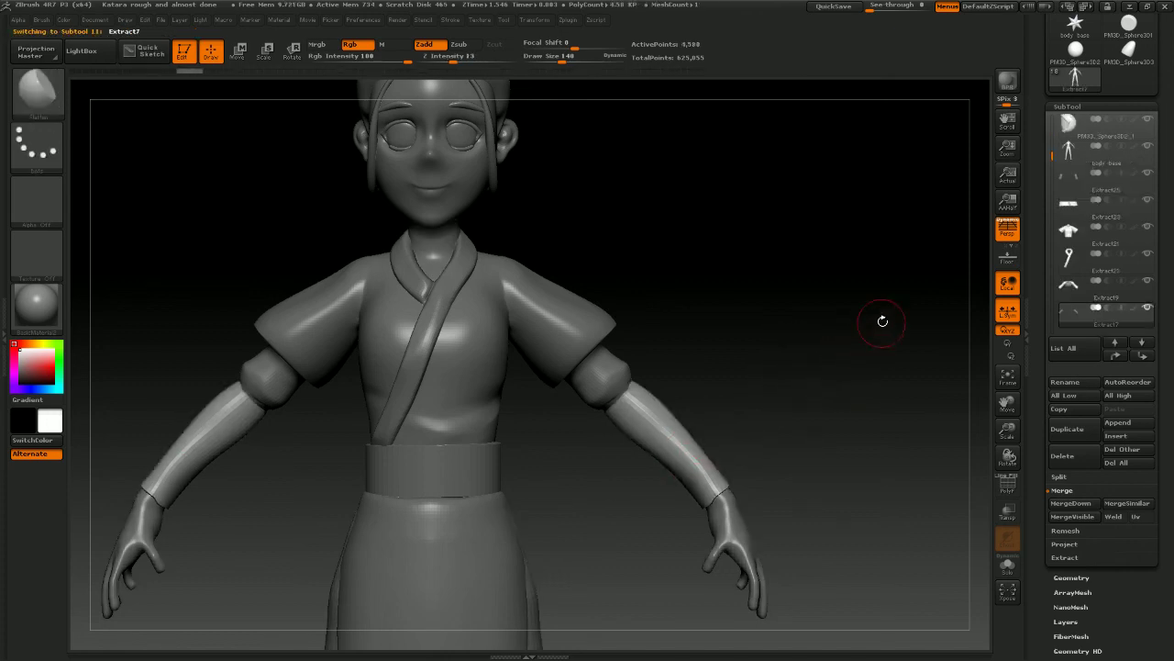
left_click_drag(883, 321, 848, 366)
left_click_drag(783, 486, 840, 360)
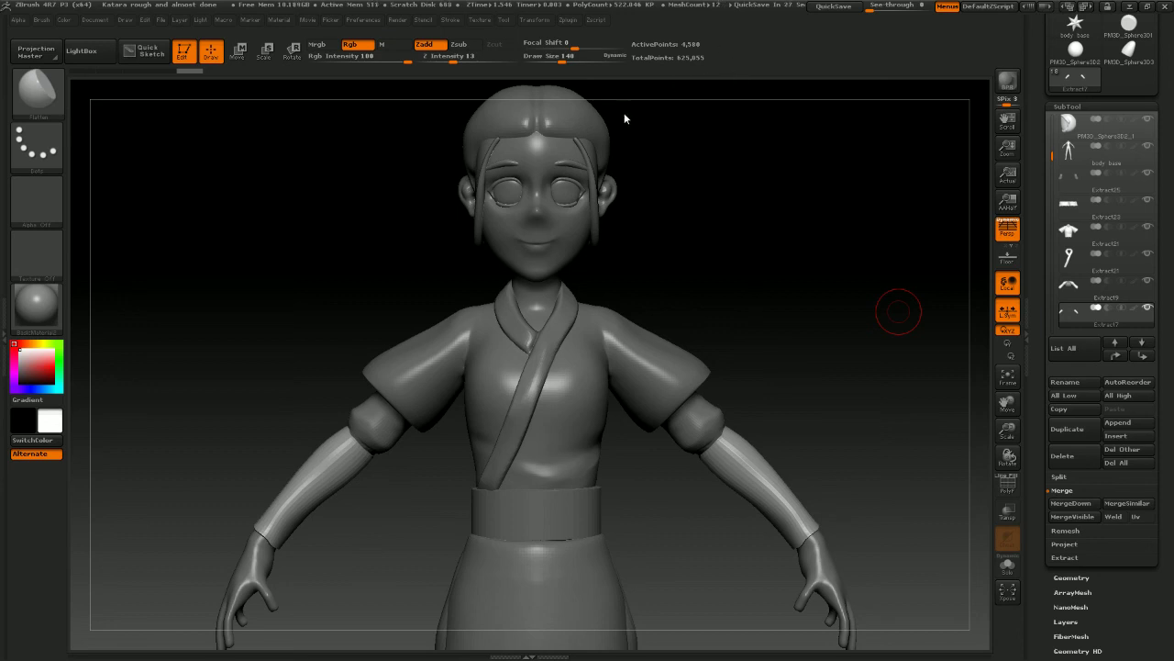
Hide the hair subtool PM3D_Sphere3D and the round bun subtool PM3D_Cylinder3D at the back of the head
mouse_move(634, 116)
left_mouse_down()
mouse_move(734, 183)
mouse_move(715, 188)
mouse_move(980, 197)
left_mouse_up()
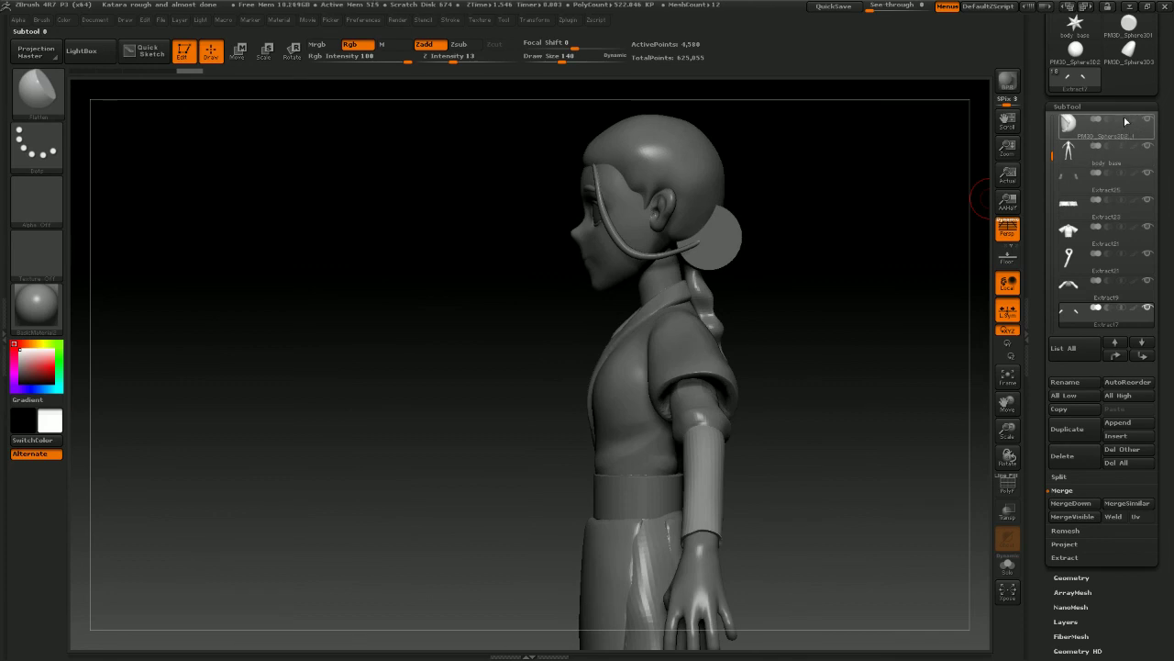
left_click_drag(1052, 155, 1052, 119)
left_click(1131, 162)
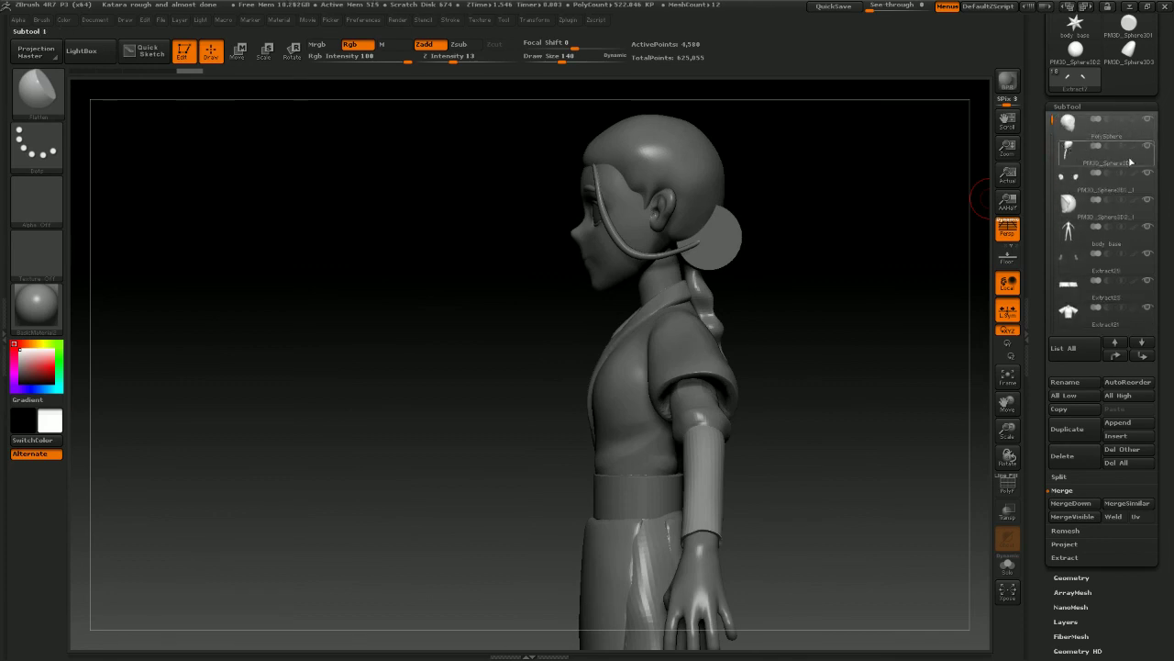
left_click(1148, 148)
left_click_drag(854, 188, 1007, 175)
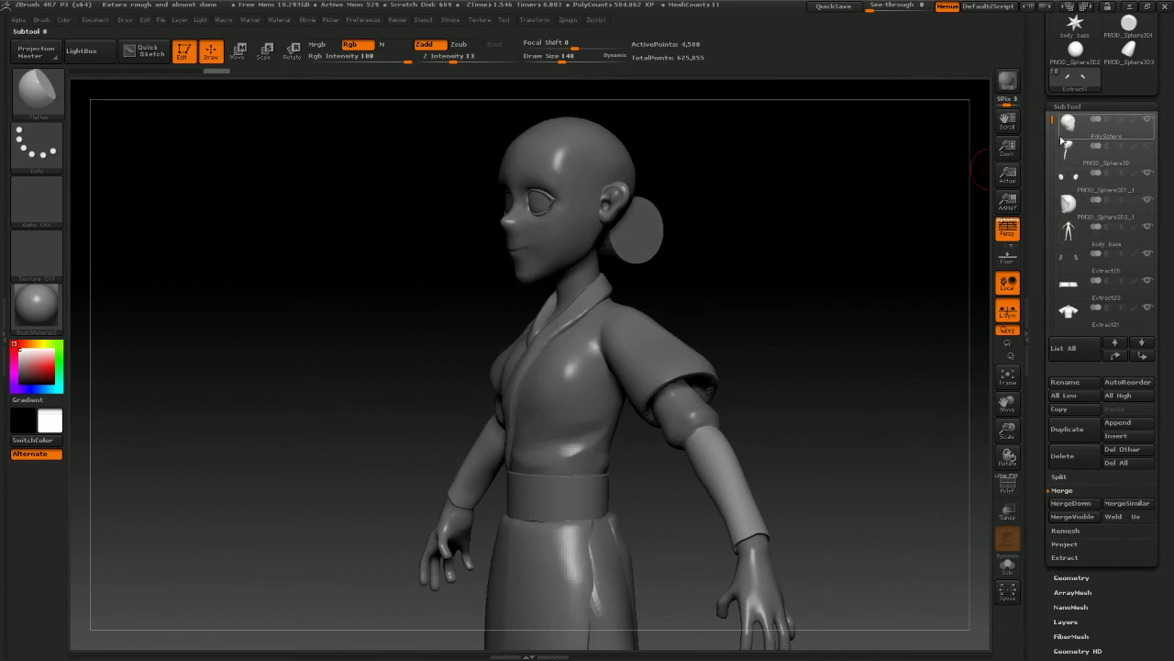
left_click_drag(1053, 121, 1052, 291)
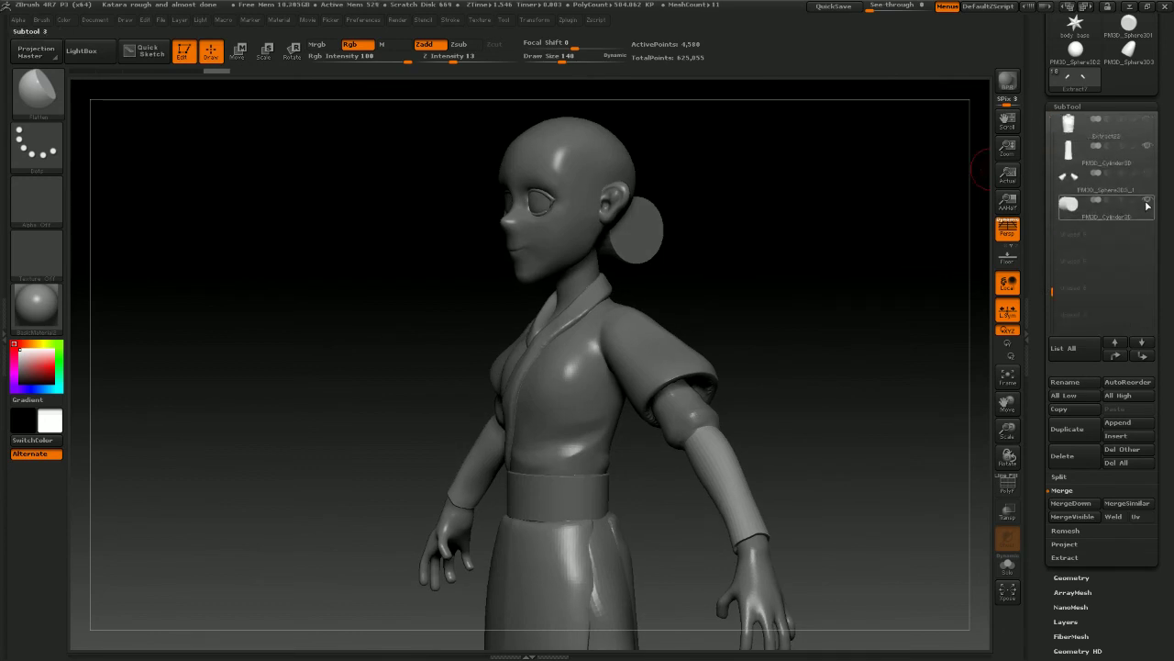
left_click(1146, 202)
scroll(1053, 238, "up", 4)
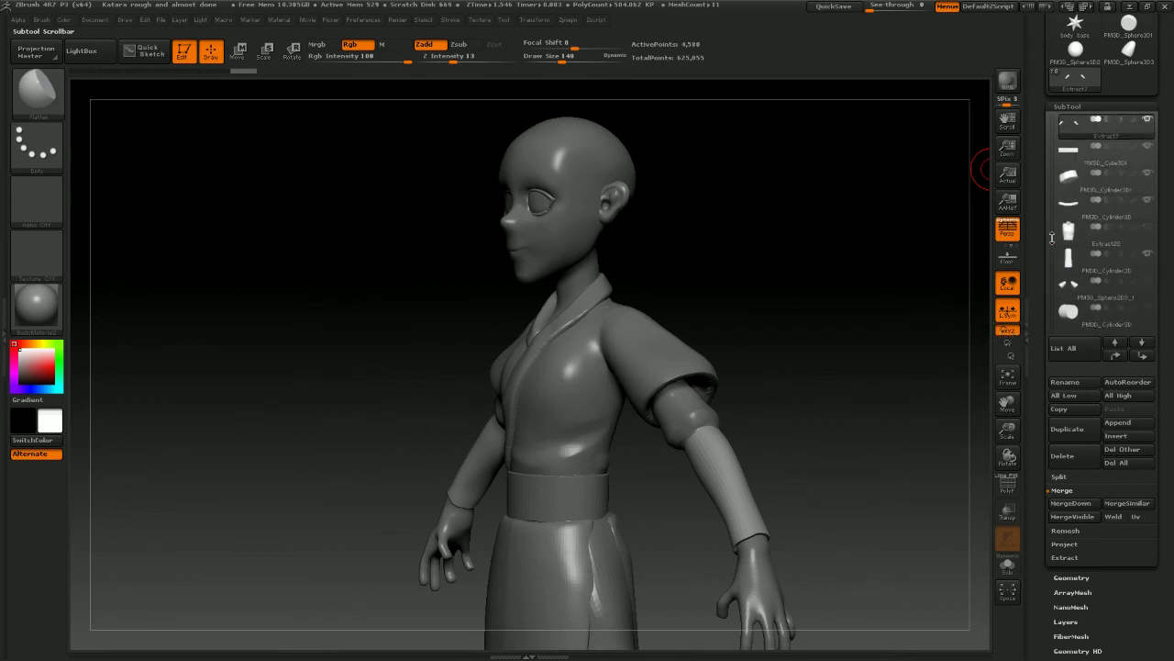
left_click_drag(1052, 237, 1052, 132)
left_click_drag(871, 181, 813, 235, "shift")
left_click_drag(789, 307, 668, 222, "alt")
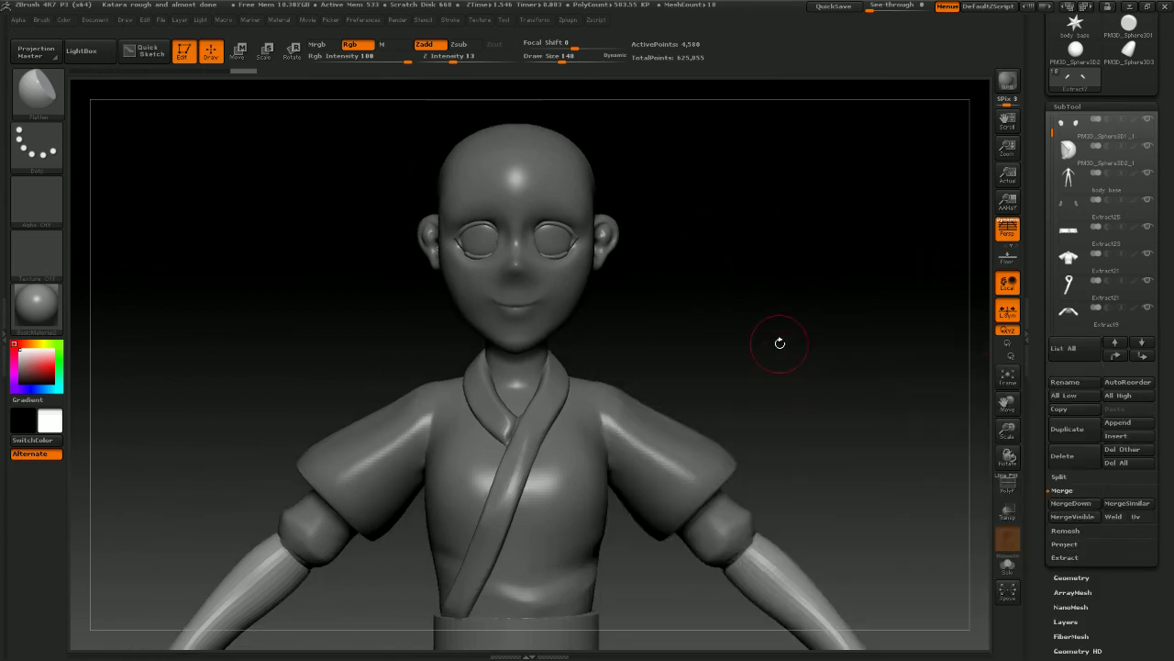
Append a Sphere3D mesh as a new subtool around the head and make it active
left_click(1118, 422)
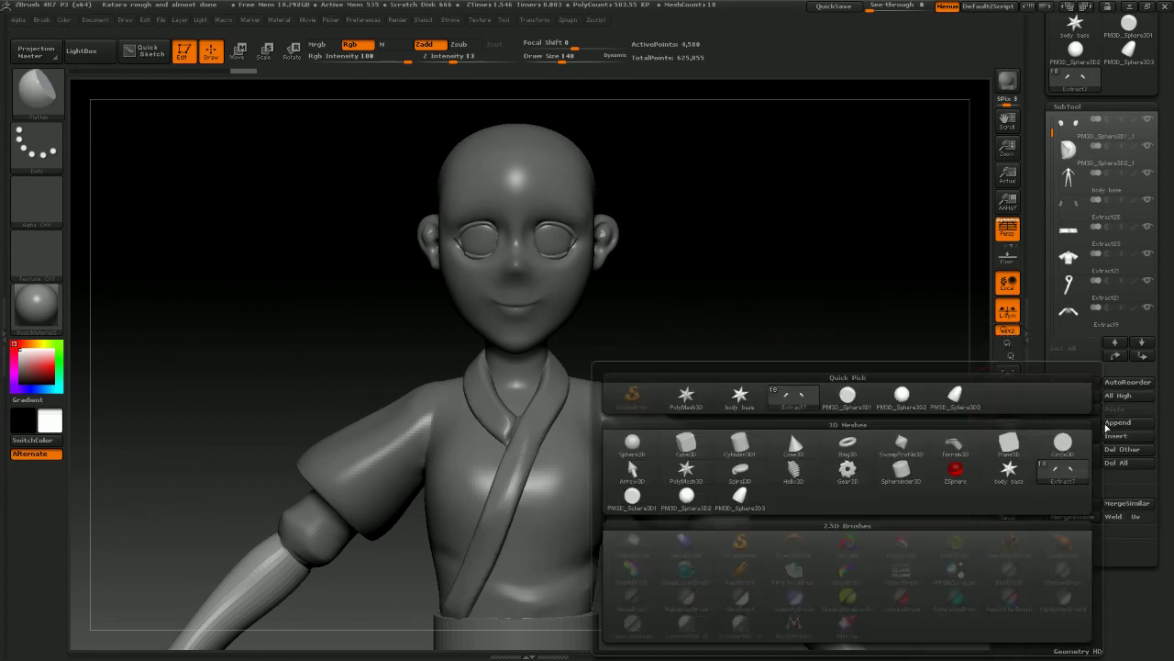
left_click(663, 443)
left_click_drag(773, 367, 584, 233)
left_click(585, 233, "alt")
left_click_drag(680, 248, 746, 279, "alt")
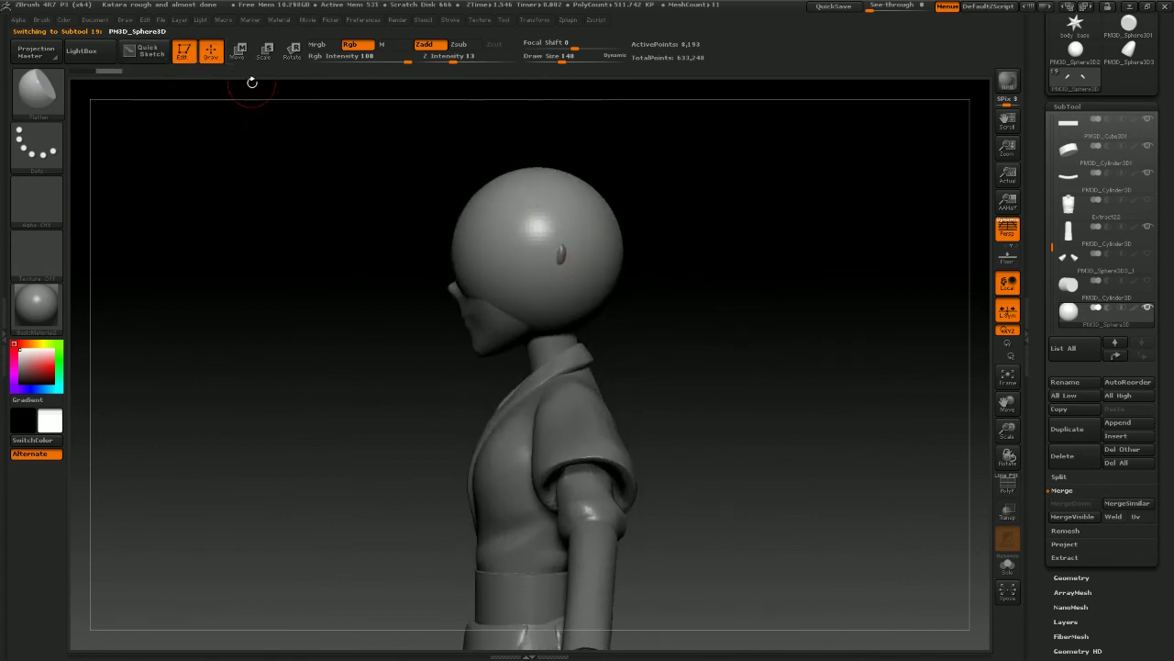
Make the curve slicing brush the active selection brush and turn off the perspective display
key("b")
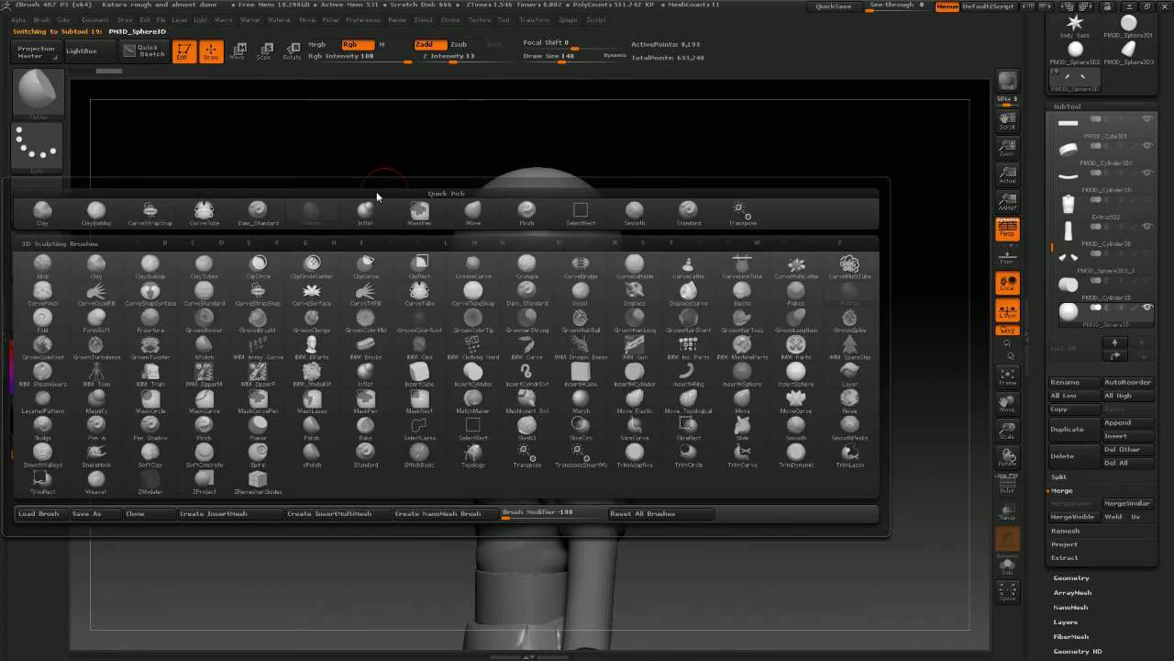
key("s")
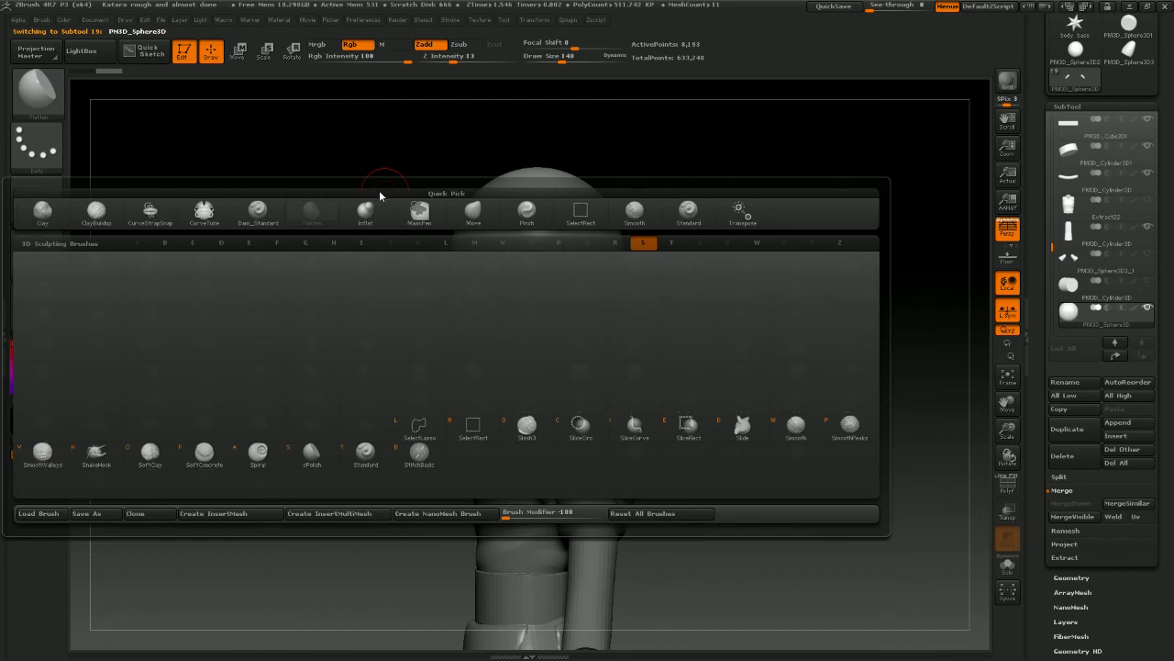
key("r")
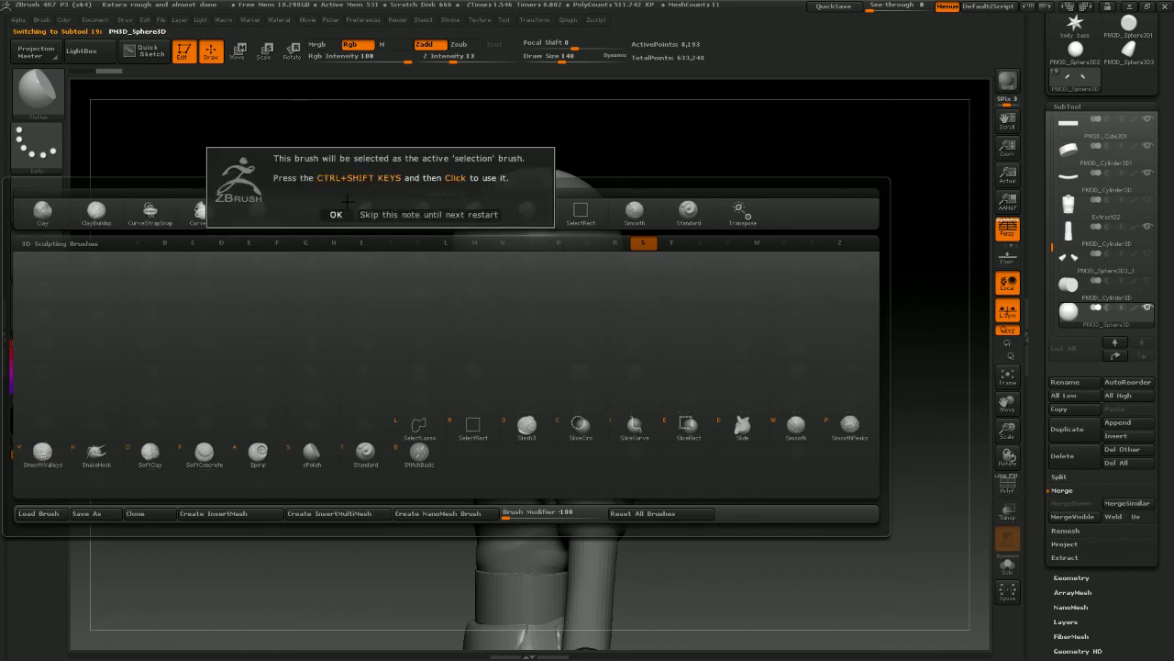
left_click(336, 215)
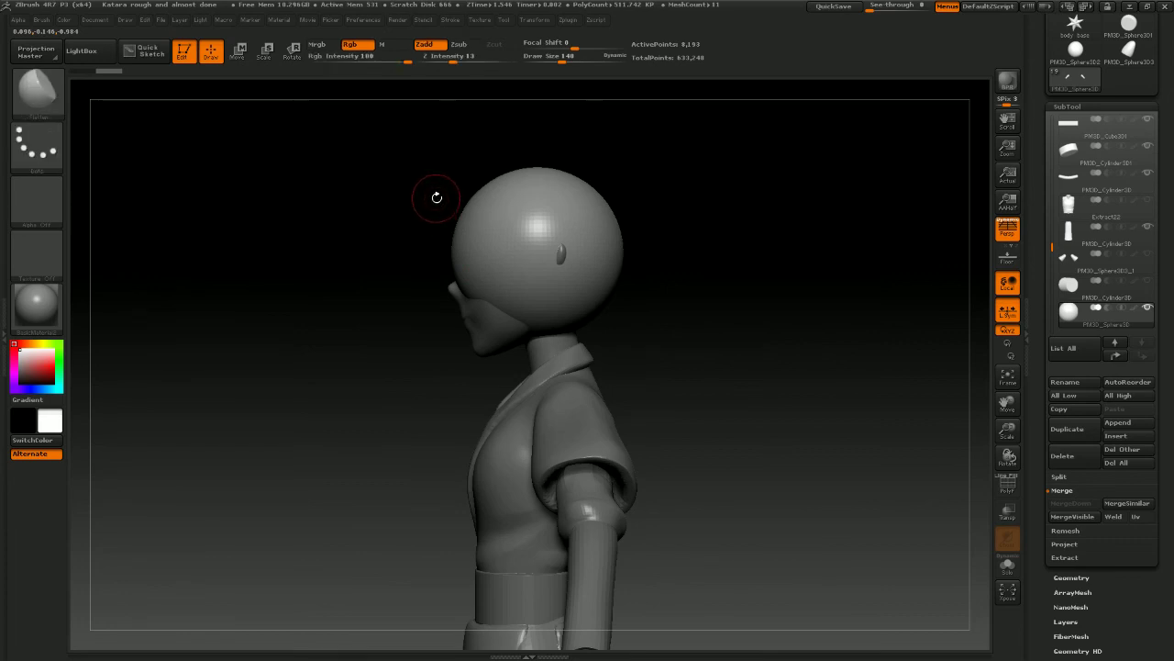
key("p")
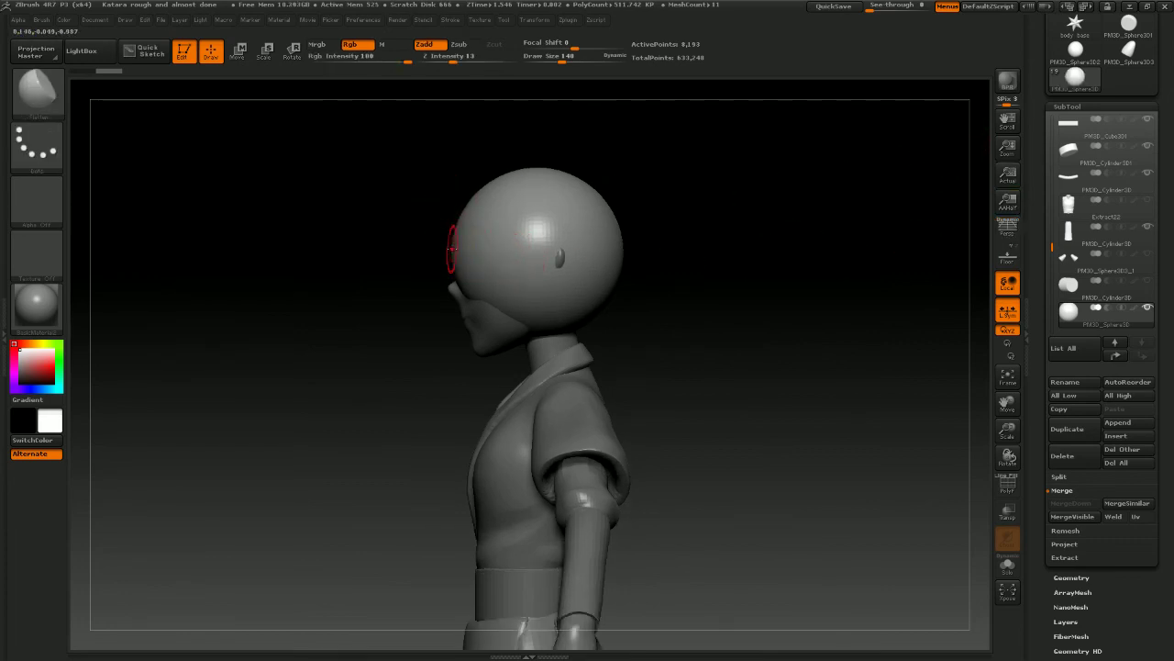
Cut away the sphere's lower front with diagonal straight cuts from the forehead to the nape, exposing the face
left_click_drag(435, 213, 507, 285, "ctrl+shift")
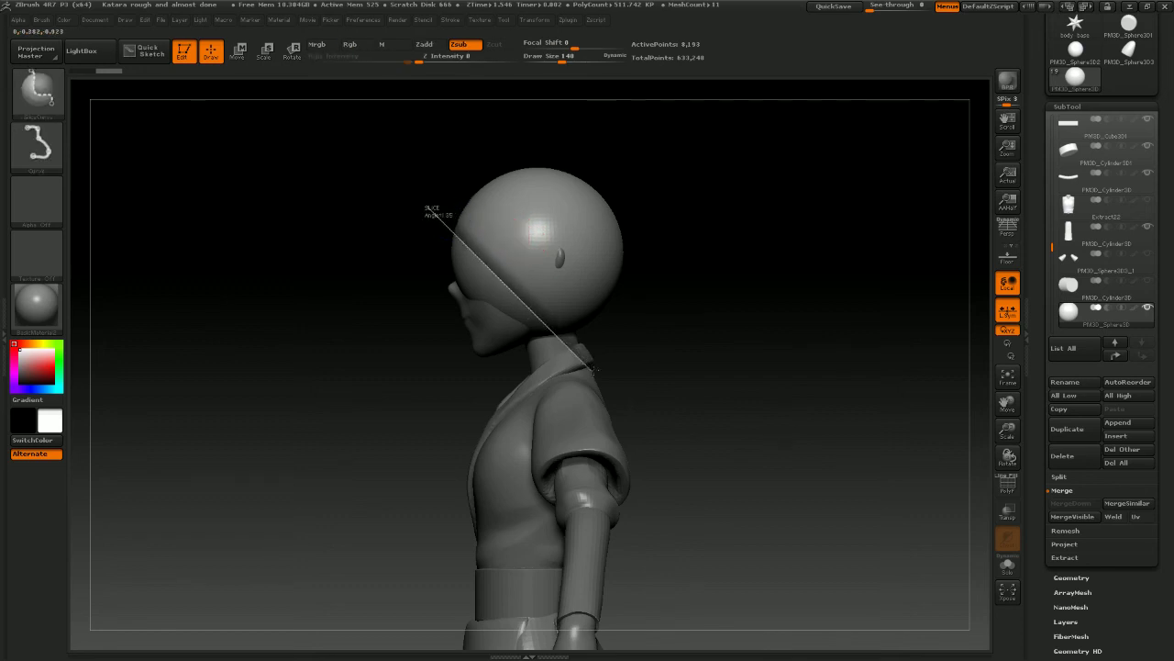
left_click_drag(595, 370, 616, 388, "ctrl+shift")
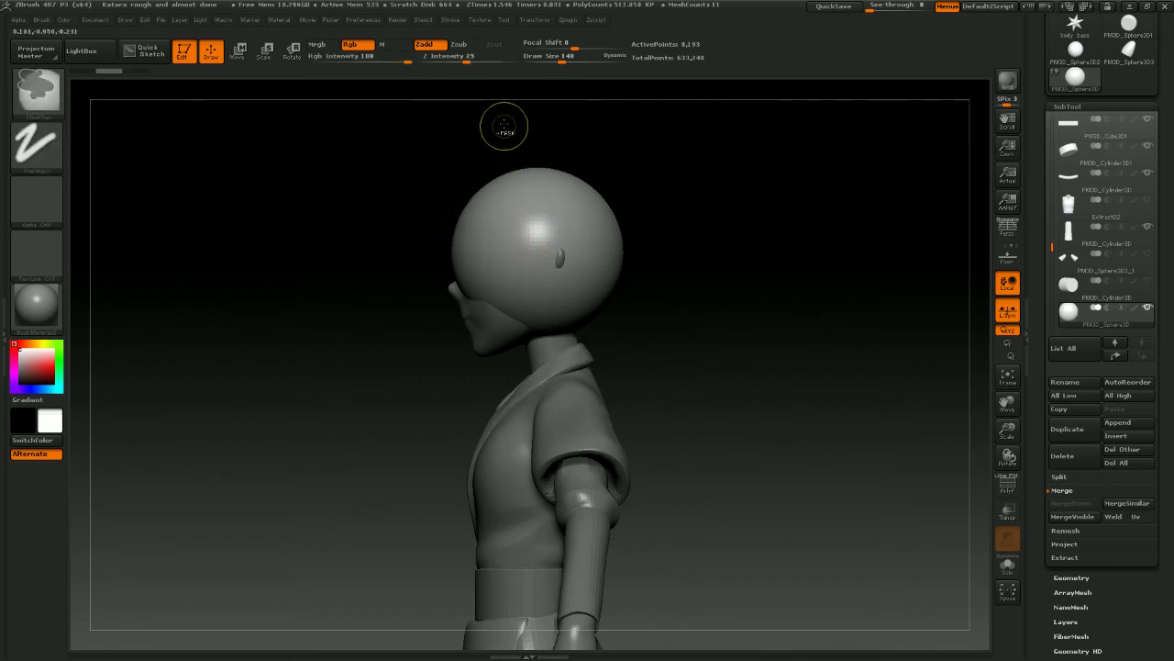
key("ctrl+shift")
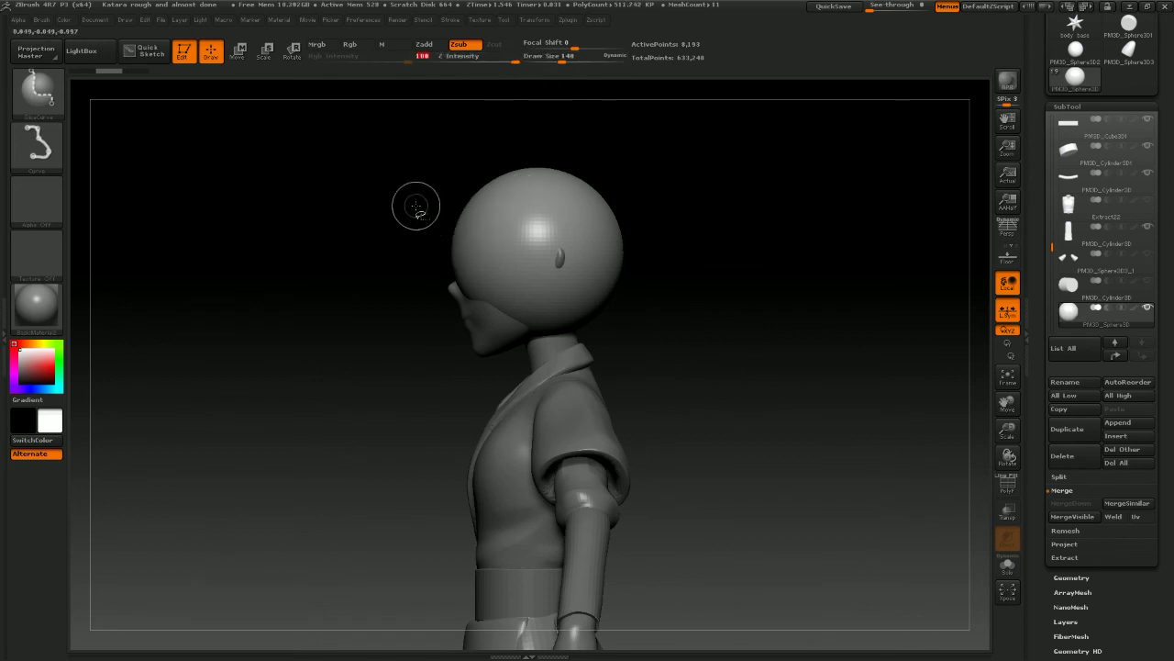
left_click_drag(408, 193, 576, 365, "ctrl+shift")
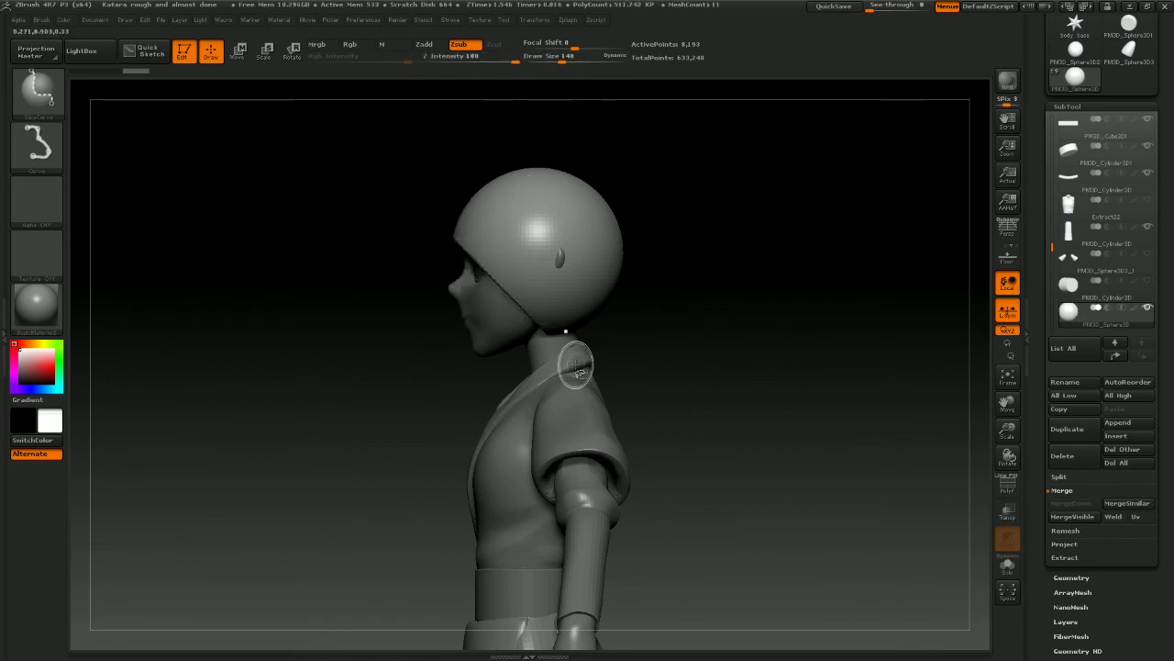
left_click_drag(689, 284, 747, 281, "shift")
left_click_drag(651, 252, 610, 256, "shift")
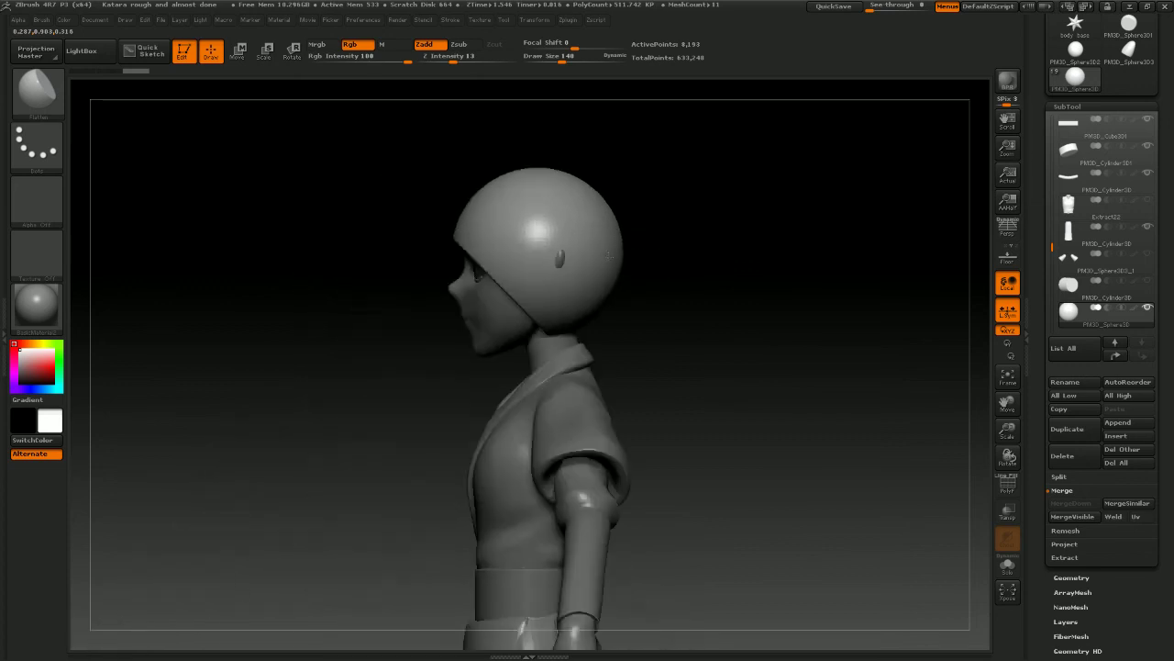
left_click_drag(443, 171, 575, 335, "ctrl+shift")
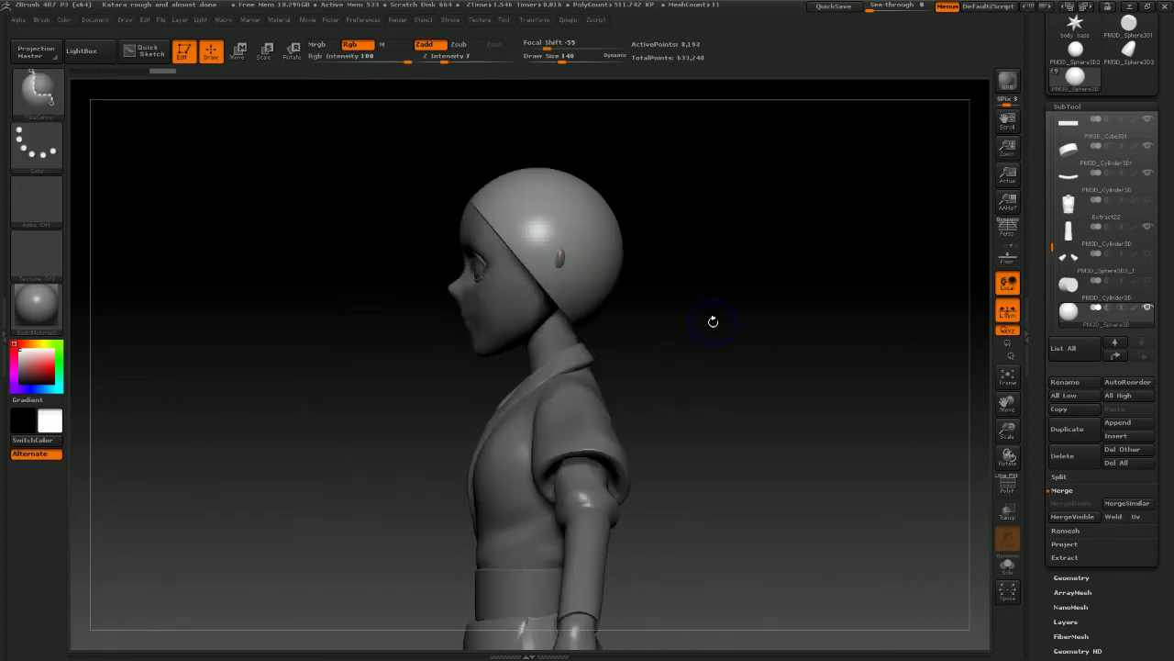
left_click_drag(713, 321, 758, 294, "shift")
left_click_drag(687, 251, 707, 285, "shift")
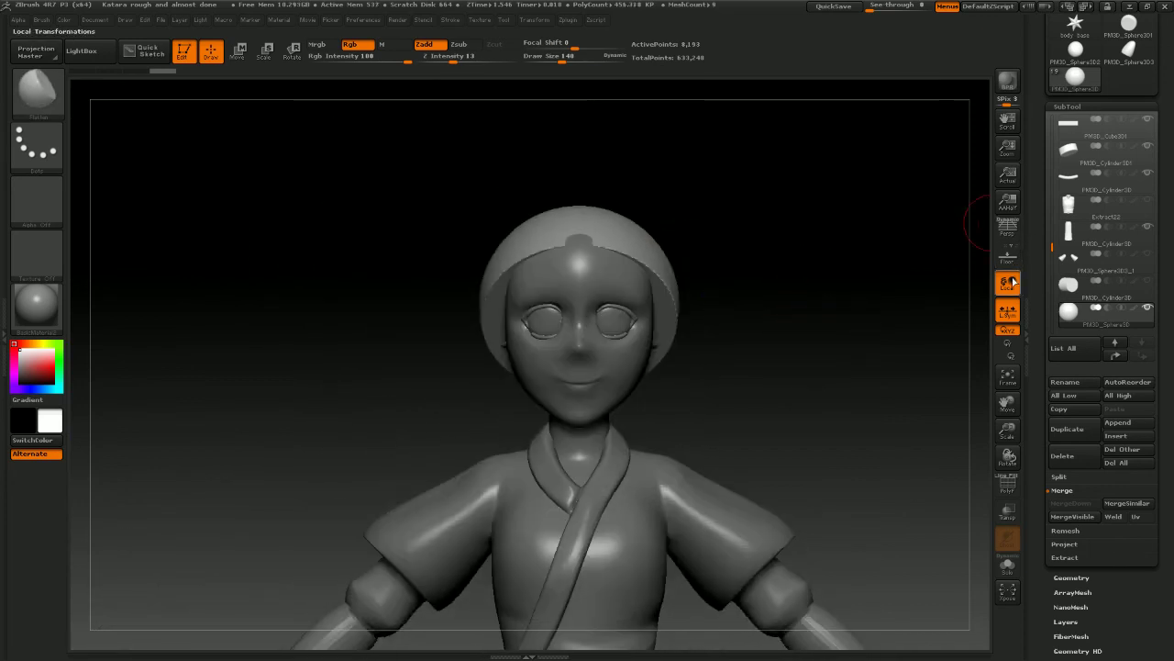
Turn the perspective display back on
left_click(1007, 228)
left_click_drag(960, 240, 685, 274)
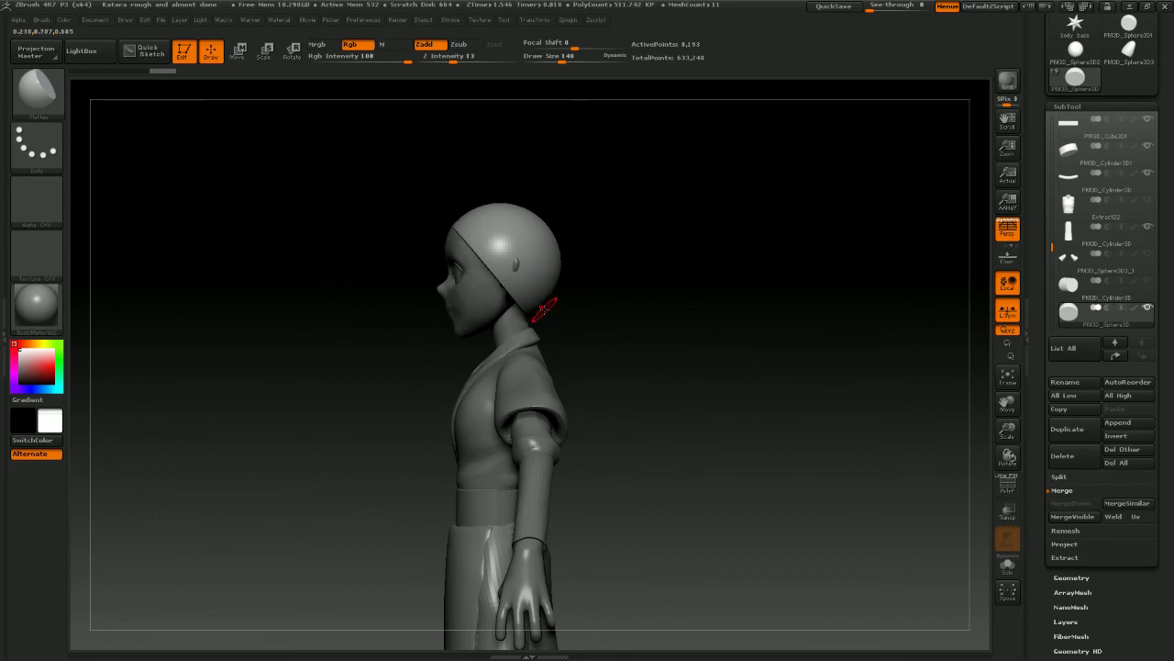
mouse_move(568, 281)
left_mouse_down()
mouse_move(703, 358)
mouse_move(729, 293)
mouse_move(692, 325)
mouse_move(668, 195)
left_mouse_up()
Inspect the outfit, arms, skirt and legs of the figure on its block from the front and sides
left_click_drag(741, 367, 783, 470, "alt")
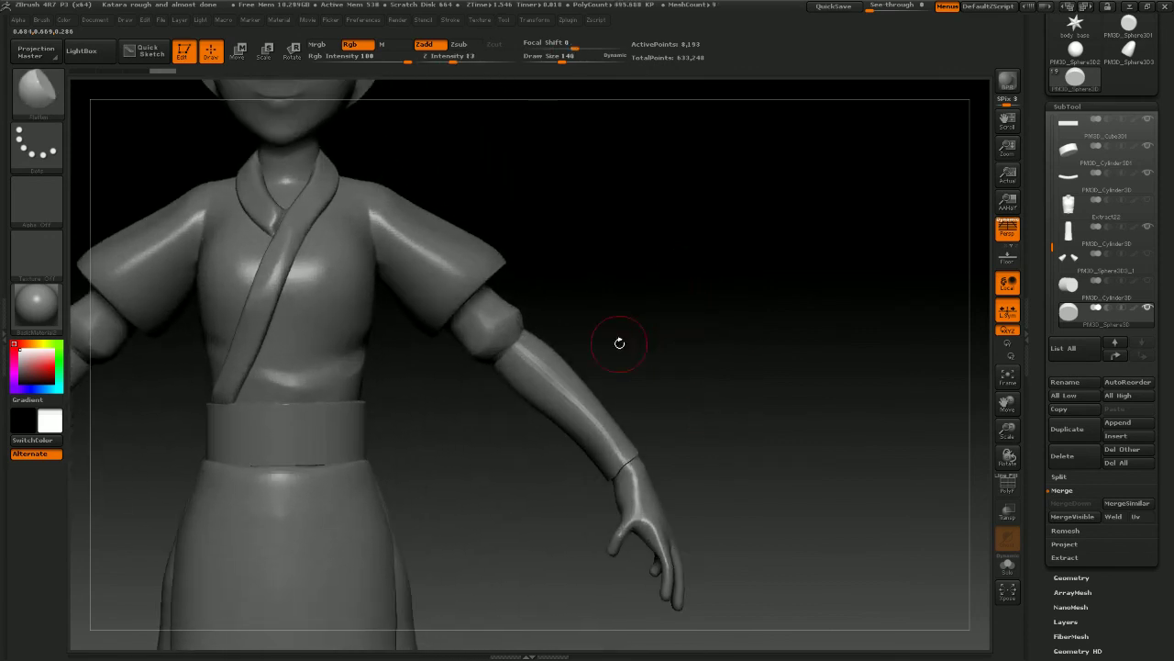
right_click_drag(363, 396, 637, 346)
right_click_drag(519, 385, 486, 192, "alt")
right_click_drag(545, 273, 507, 421, "ctrl")
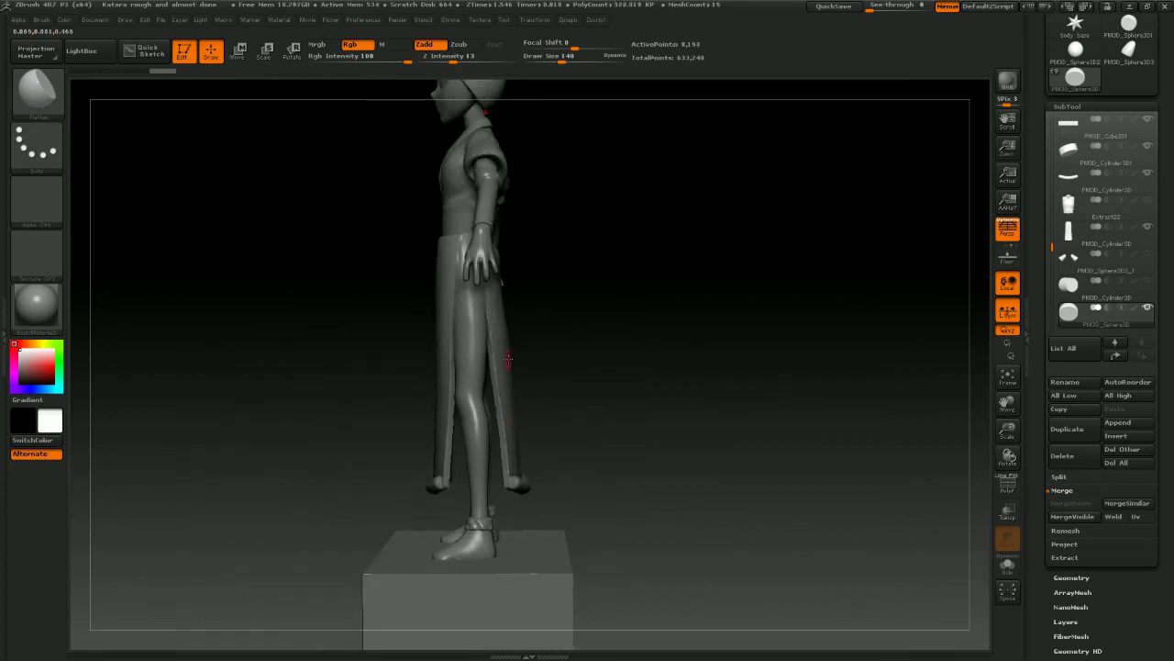
mouse_move(563, 350)
right_mouse_down()
mouse_move(615, 354)
mouse_move(580, 353)
right_mouse_up()
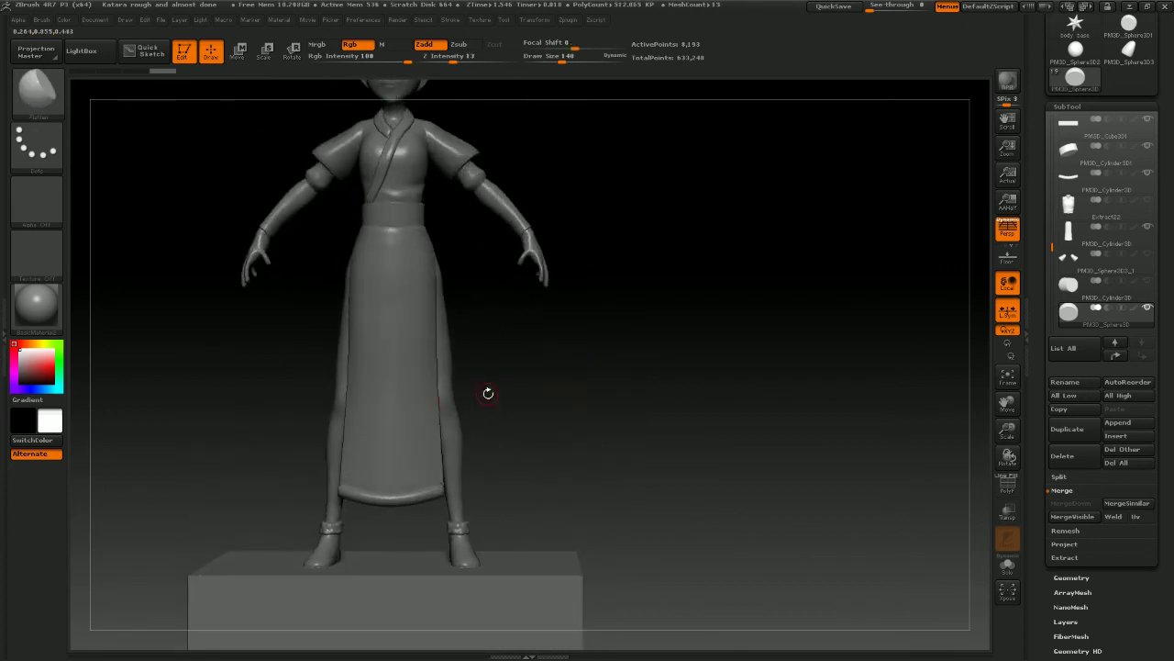
right_click_drag(488, 393, 588, 394, "shift")
left_click_drag(581, 394, 575, 380)
right_click_drag(575, 380, 501, 428)
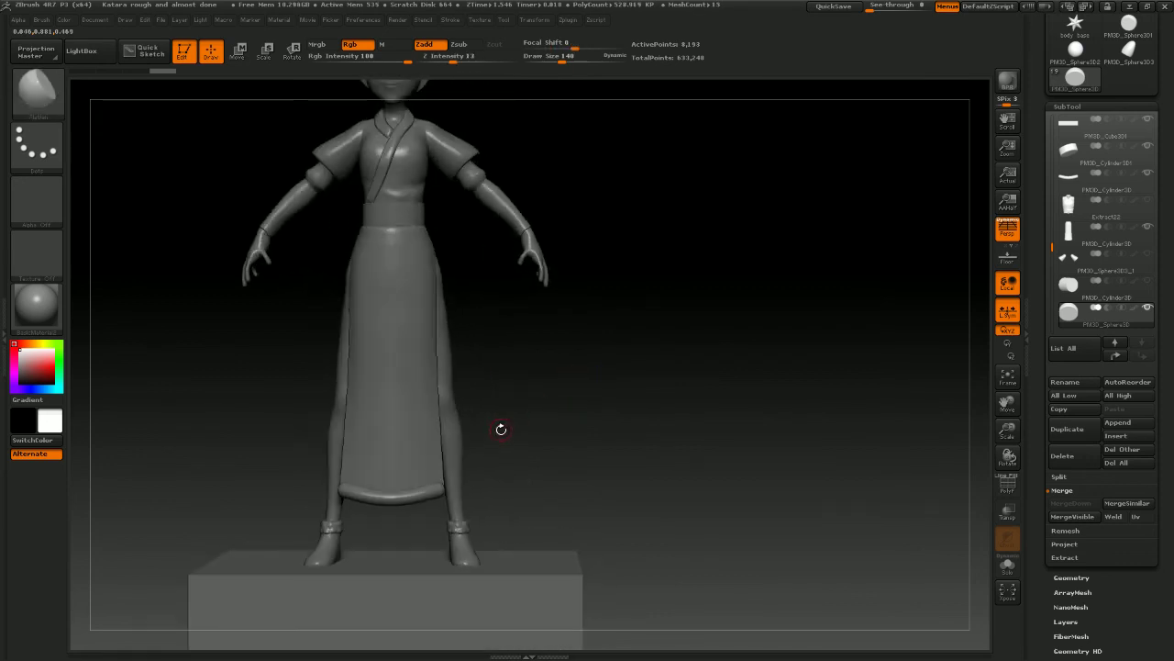
right_click_drag(465, 526, 498, 507)
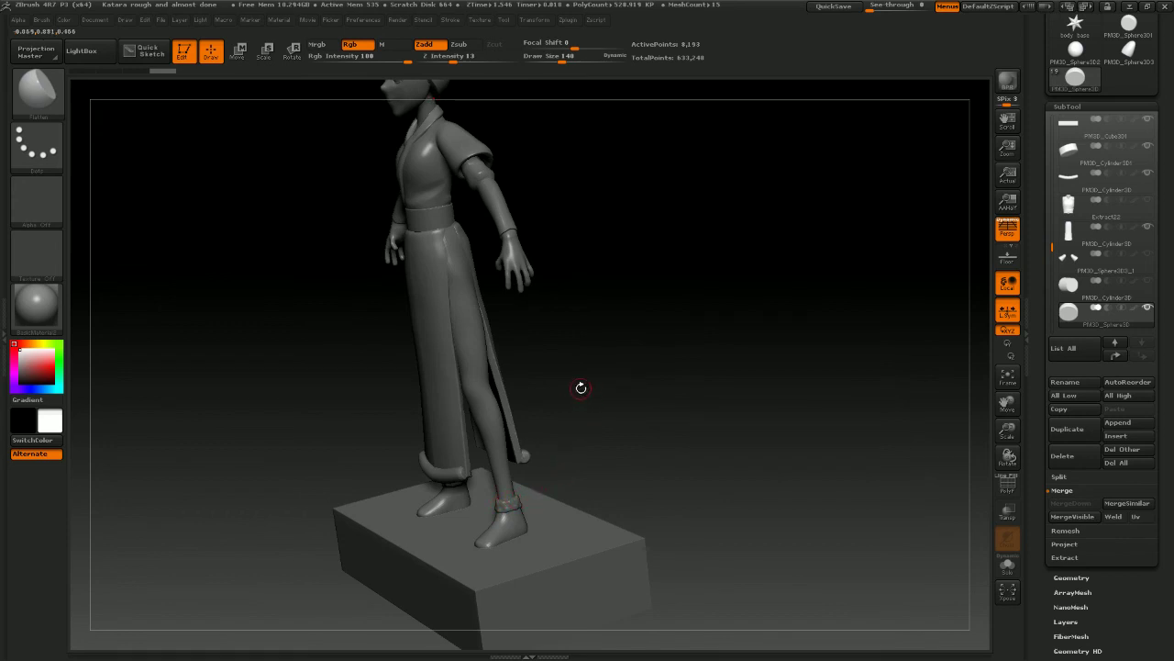
right_click_drag(592, 327, 418, 374)
mouse_move(617, 322)
right_mouse_down()
mouse_move(660, 398)
mouse_move(787, 338)
mouse_move(587, 241)
mouse_move(628, 234)
right_mouse_up()
Pull the back of the hair cap down behind the neck to shoulder length with an enlarged Move brush
key("space")
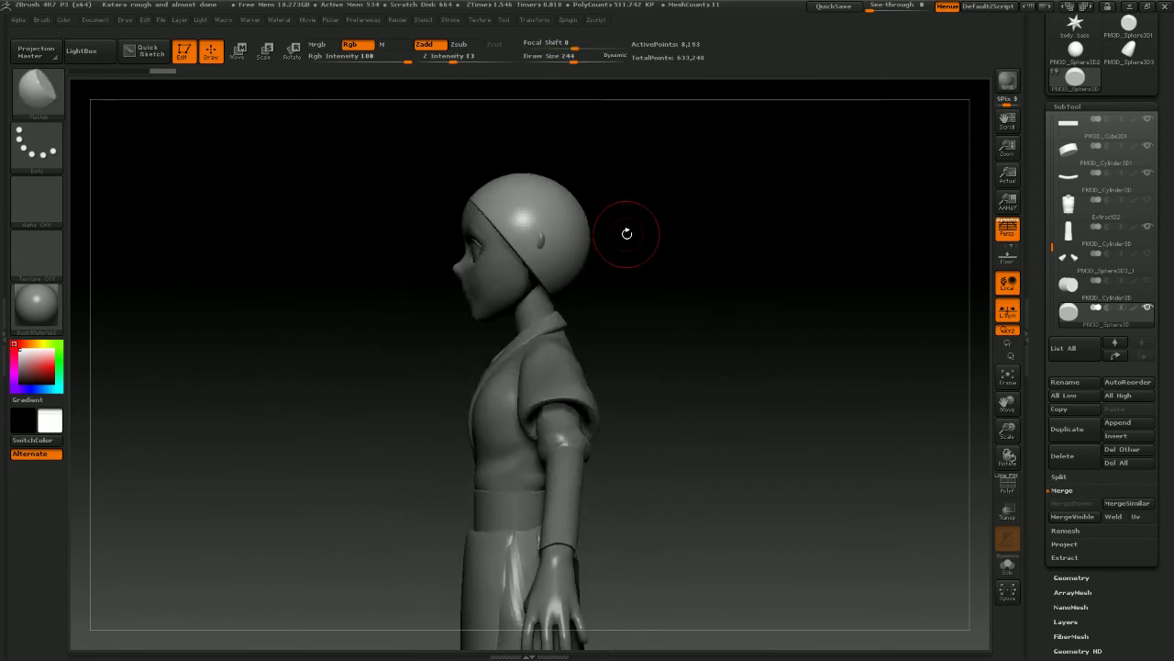
key("b")
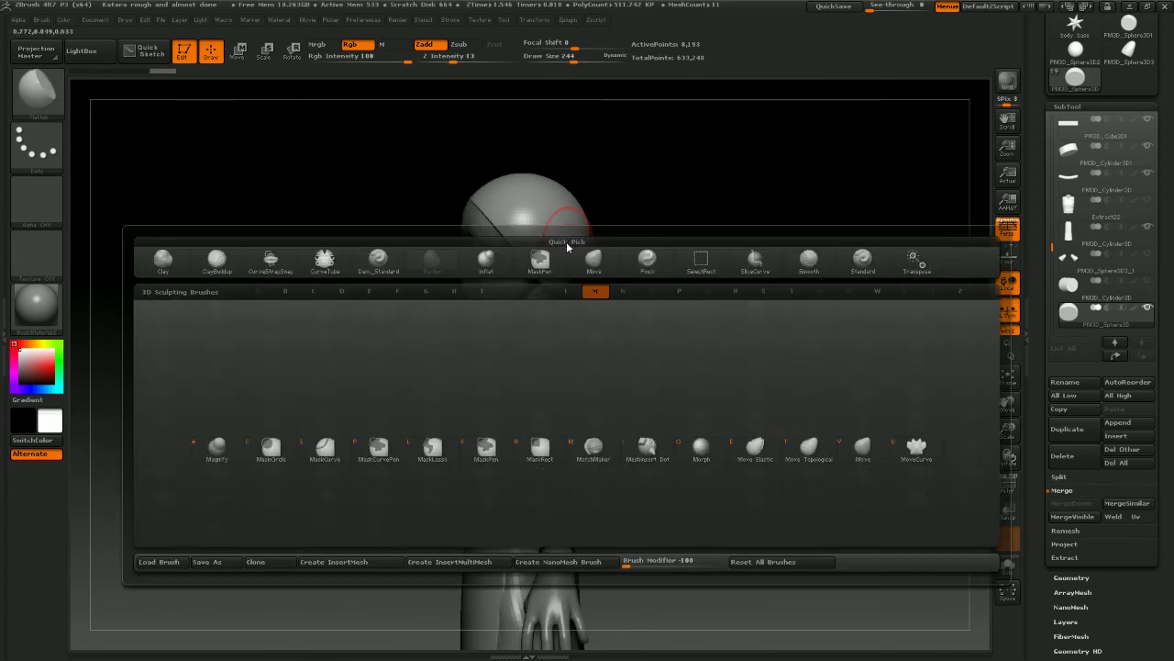
key("v")
key("space")
mouse_move(567, 241)
left_mouse_down()
mouse_move(595, 241)
mouse_move(592, 331)
mouse_move(631, 441)
left_mouse_up()
mouse_move(663, 354)
left_mouse_down()
mouse_move(716, 339)
mouse_move(674, 306)
left_mouse_up()
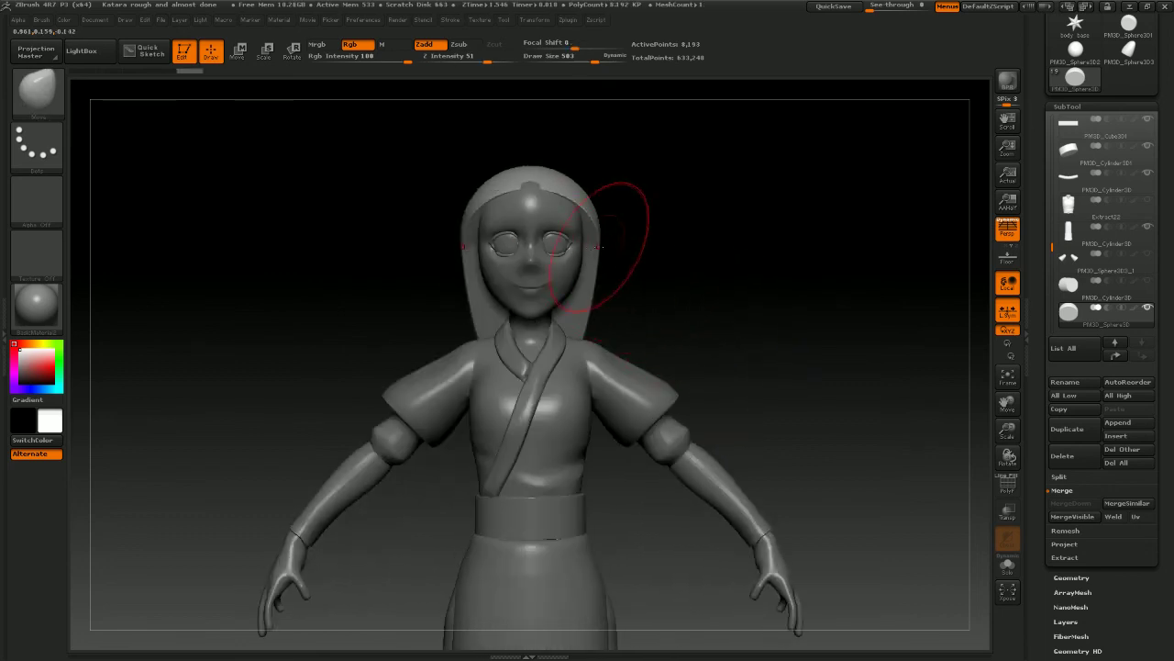
left_click_drag(624, 234, 676, 231, "shift")
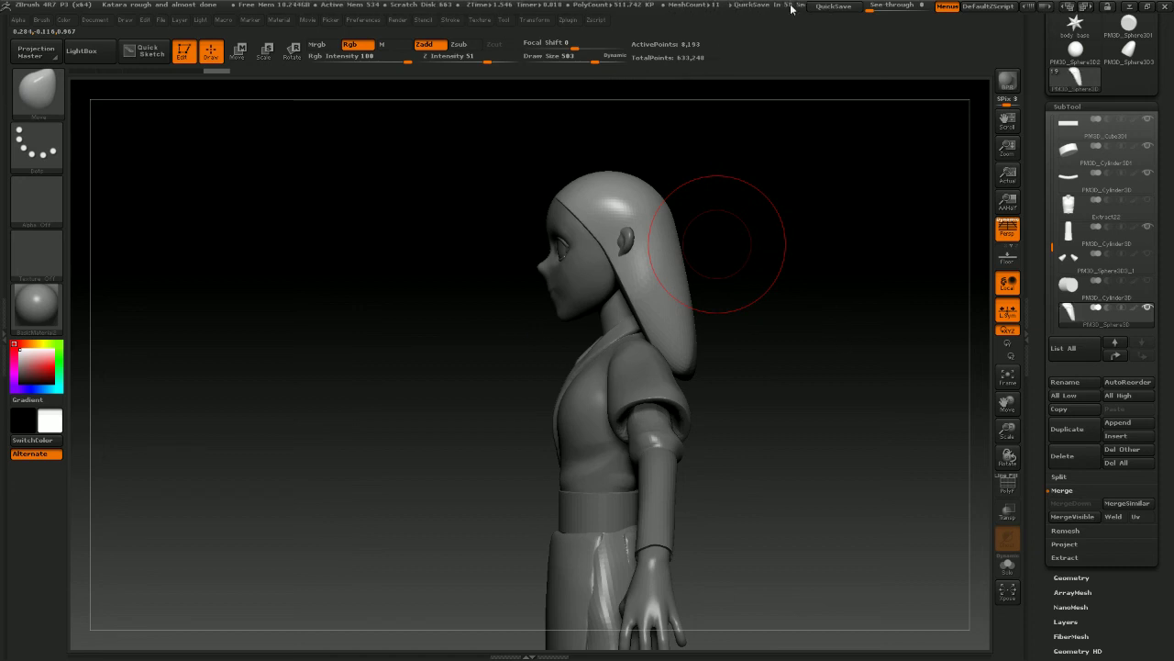
Pull the hair cap's front edge and crown up and forward to add volume above the forehead
mouse_move(735, 188)
left_mouse_down()
mouse_move(758, 186)
mouse_move(661, 192)
mouse_move(747, 202)
mouse_move(703, 200)
left_mouse_up()
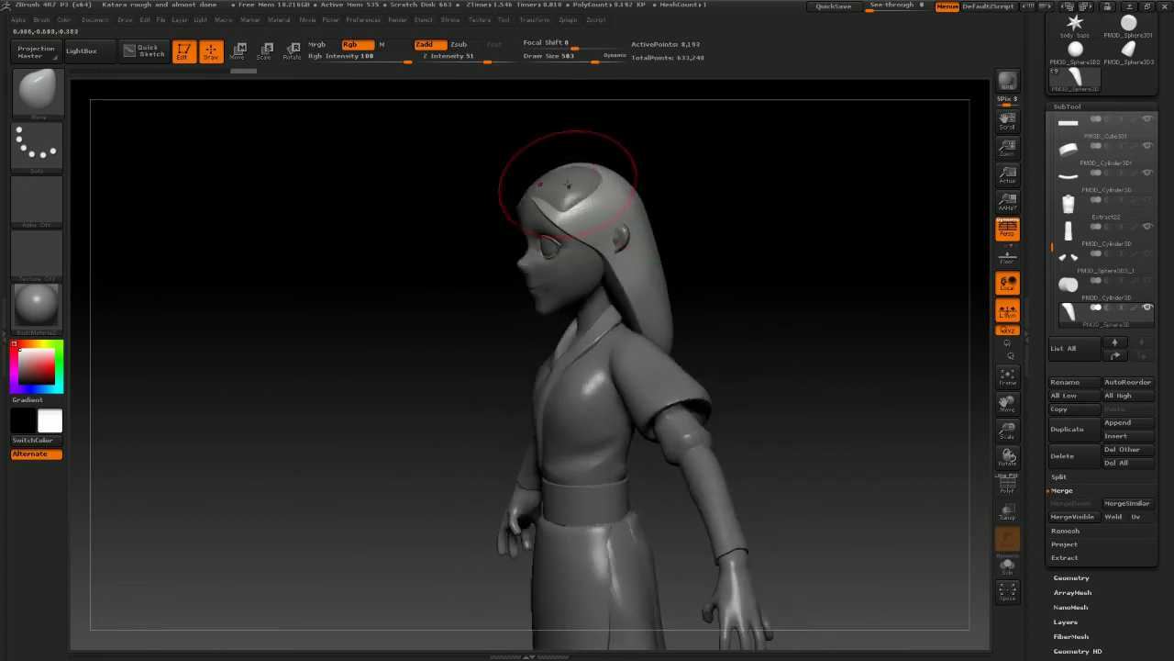
left_click_drag(569, 189, 582, 165)
mouse_move(700, 180)
left_mouse_down("shift")
mouse_move(743, 178)
mouse_move(774, 210)
left_mouse_up("shift")
mouse_move(789, 260)
left_mouse_down()
mouse_move(814, 256)
mouse_move(808, 226)
left_mouse_up()
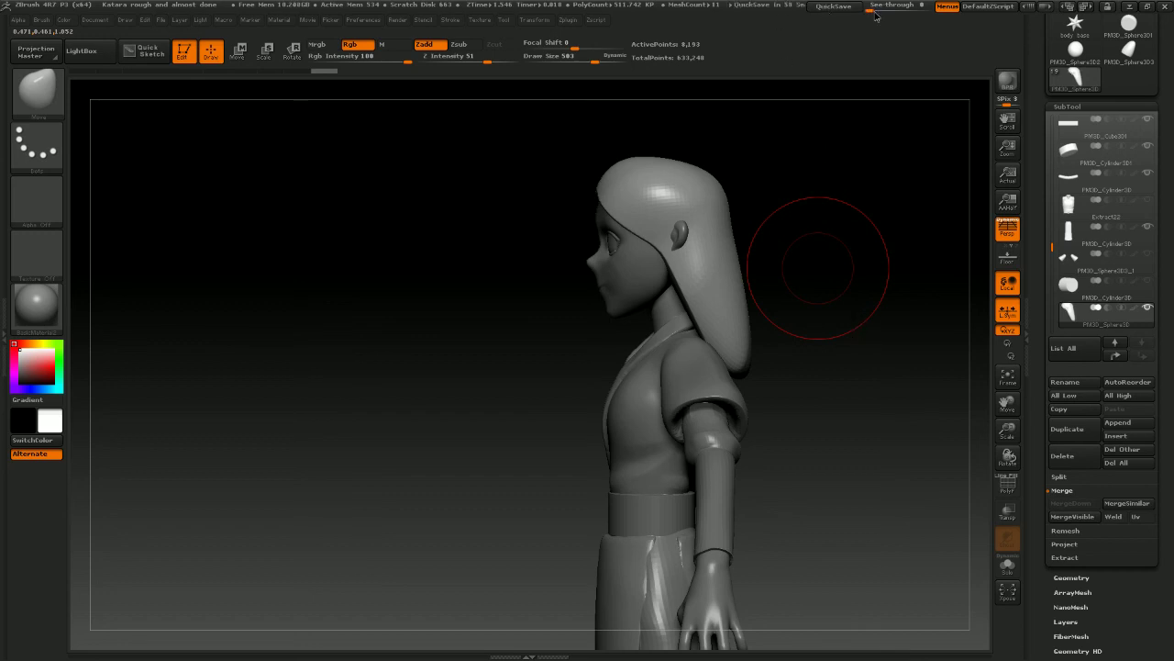
Enlarge the Move brush and lengthen the hair down the back towards the waist
mouse_move(825, 292)
left_mouse_down()
mouse_move(799, 330)
mouse_move(827, 327)
left_mouse_up()
key("space")
left_click_drag(756, 333, 754, 473)
mouse_move(817, 426)
left_mouse_down()
mouse_move(863, 401)
mouse_move(807, 316)
left_mouse_up()
left_click_drag(762, 274, 781, 276)
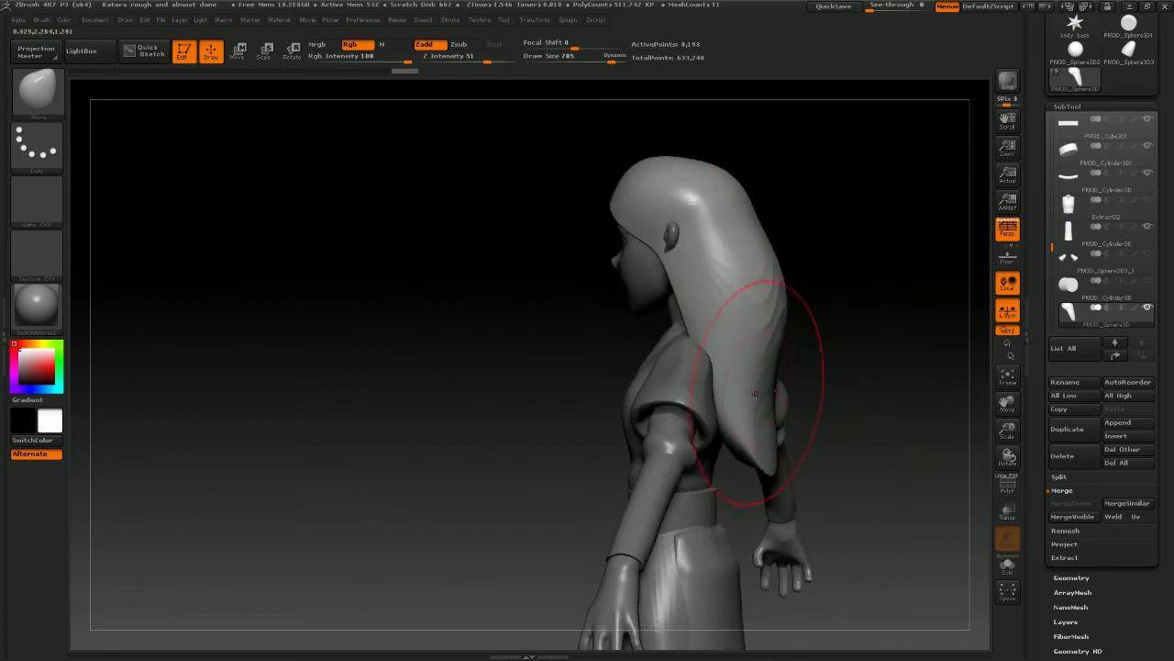
left_click_drag(758, 390, 779, 398)
left_click_drag(803, 420, 840, 417)
left_click_drag(763, 298, 751, 301)
Widen the lower hair symmetrically across the back into a broad, rounded shape
left_click_drag(777, 346, 899, 310)
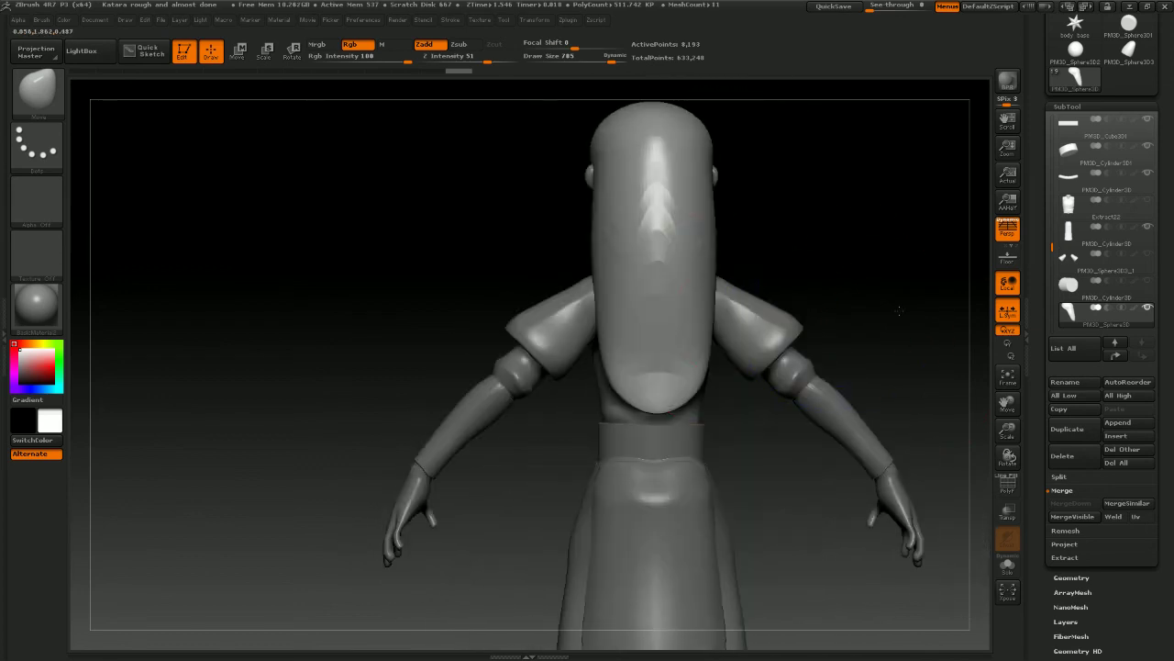
left_click_drag(722, 328, 788, 356)
left_click_drag(779, 409, 756, 384)
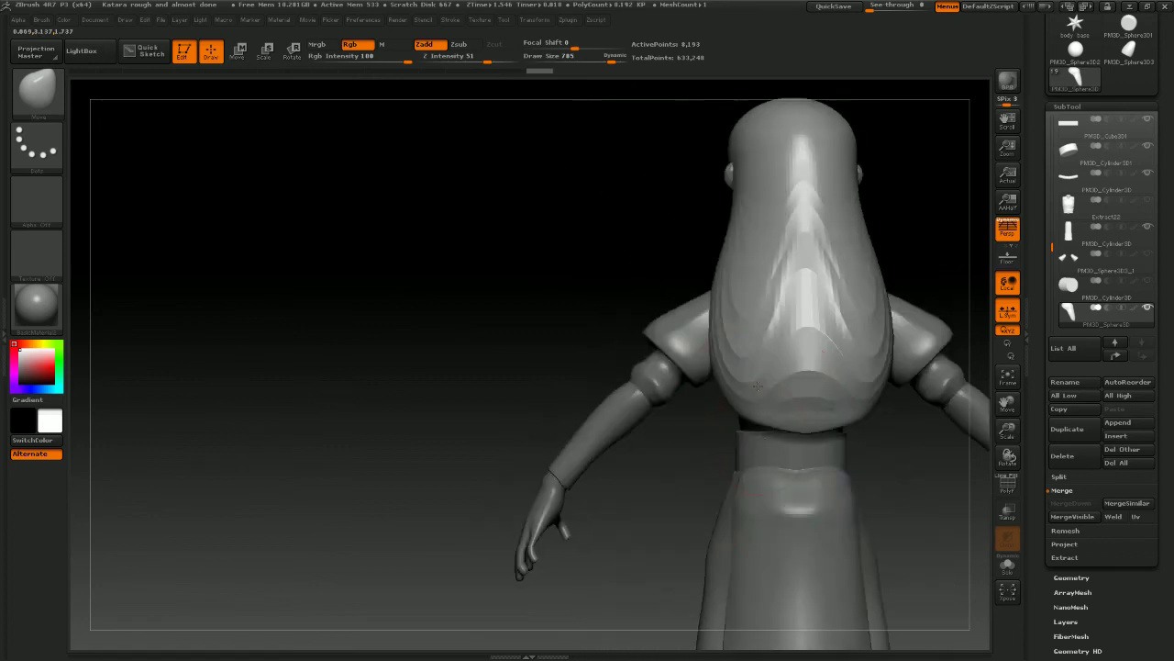
left_click_drag(563, 379, 686, 308, "shift")
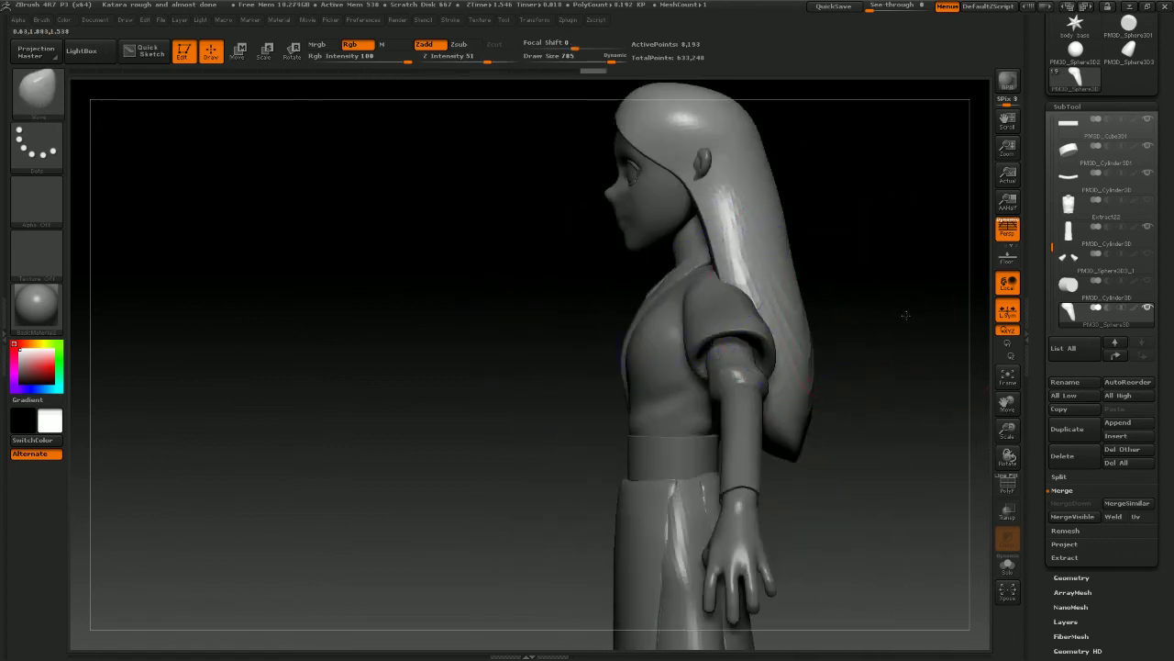
left_click_drag(907, 316, 444, 303, "shift")
left_click_drag(878, 207, 683, 344, "alt")
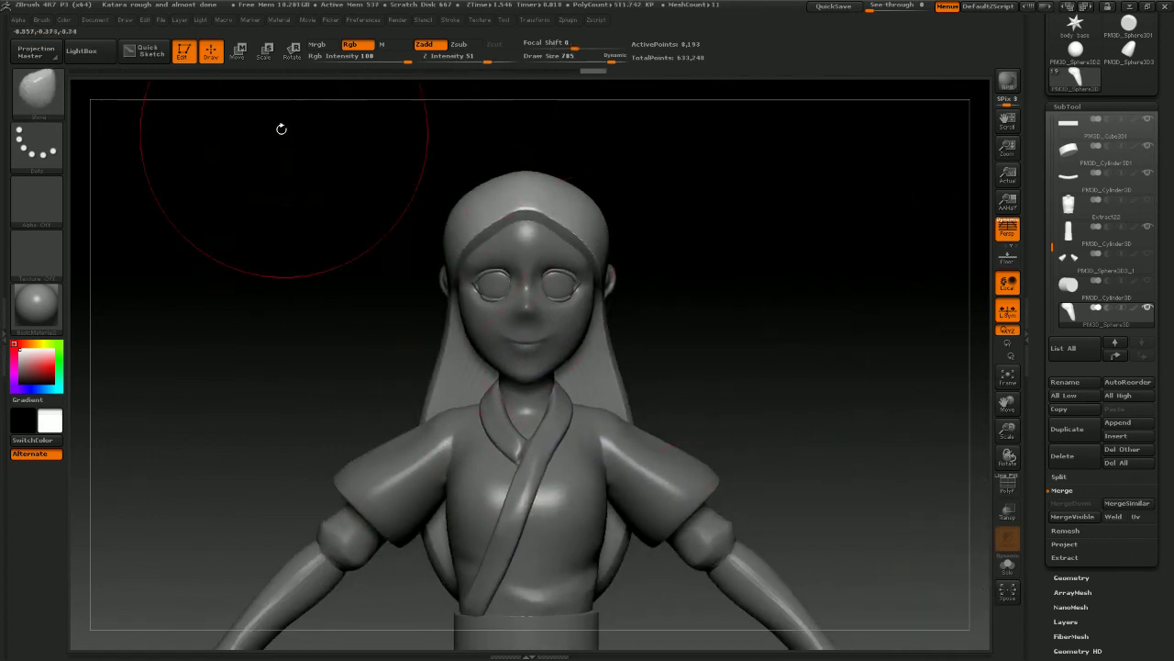
Insert mirrored spheres into the hair mesh beside the temples with the InsertSphere brush
key("b")
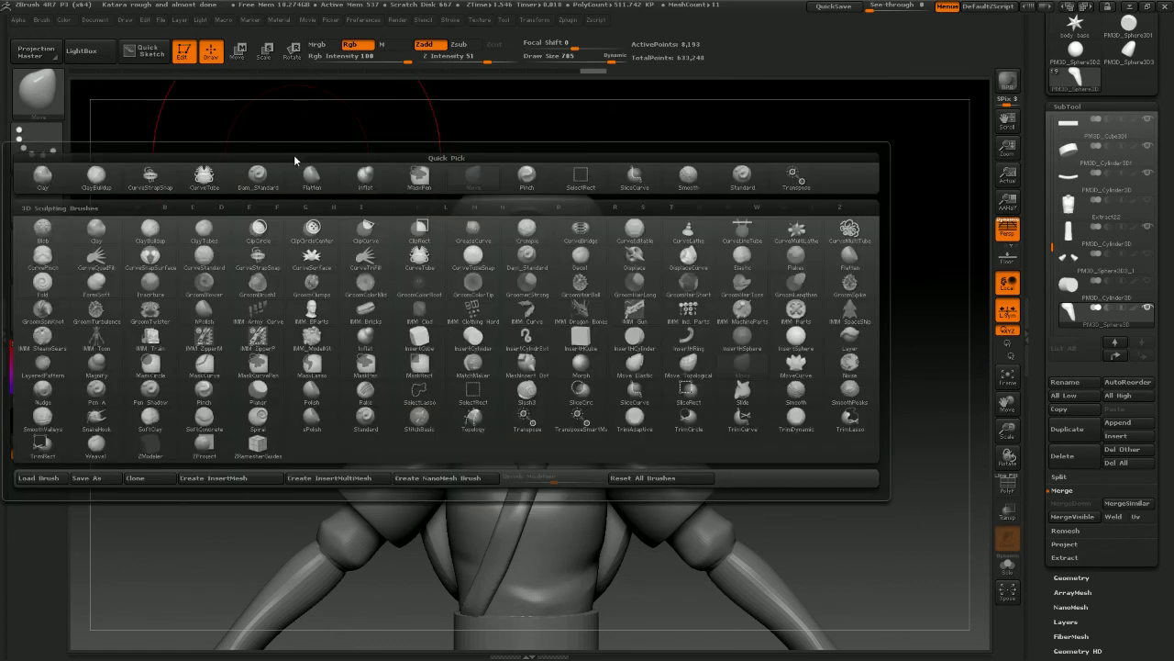
key("i")
key("s")
left_click_drag(703, 262, 584, 293)
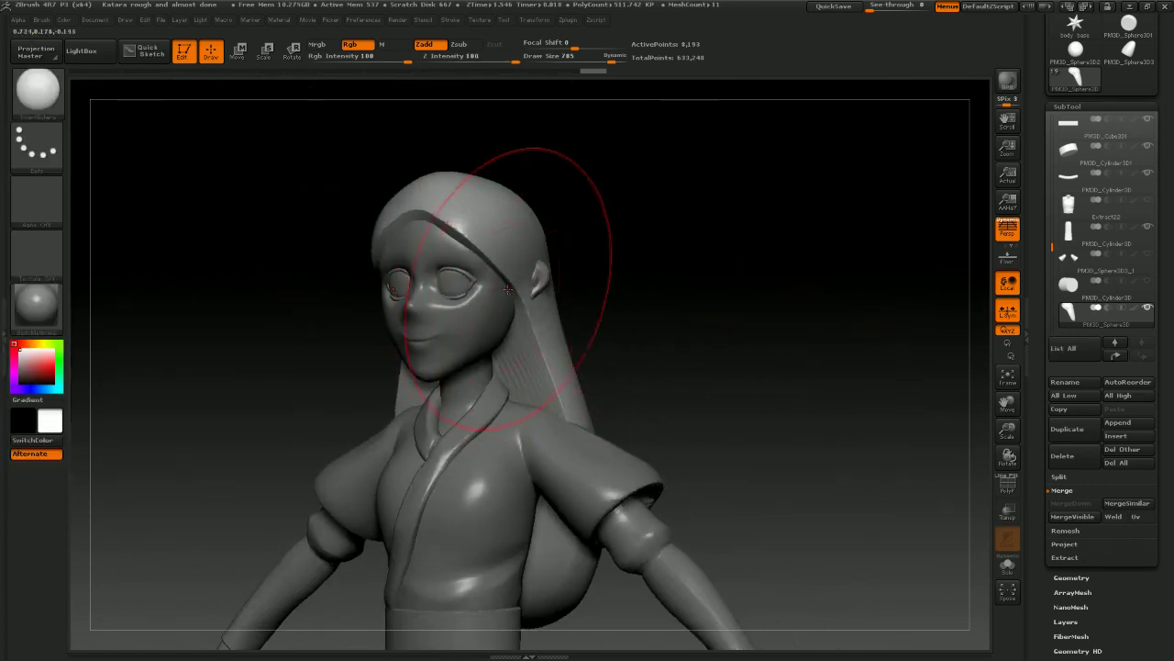
left_click_drag(502, 295, 502, 315)
mouse_move(596, 287)
left_mouse_down()
mouse_move(674, 273)
mouse_move(639, 275)
left_mouse_up()
Try stretching the two temple spheres down into long front locks with the Move brush, and undo the stretch
key("space")
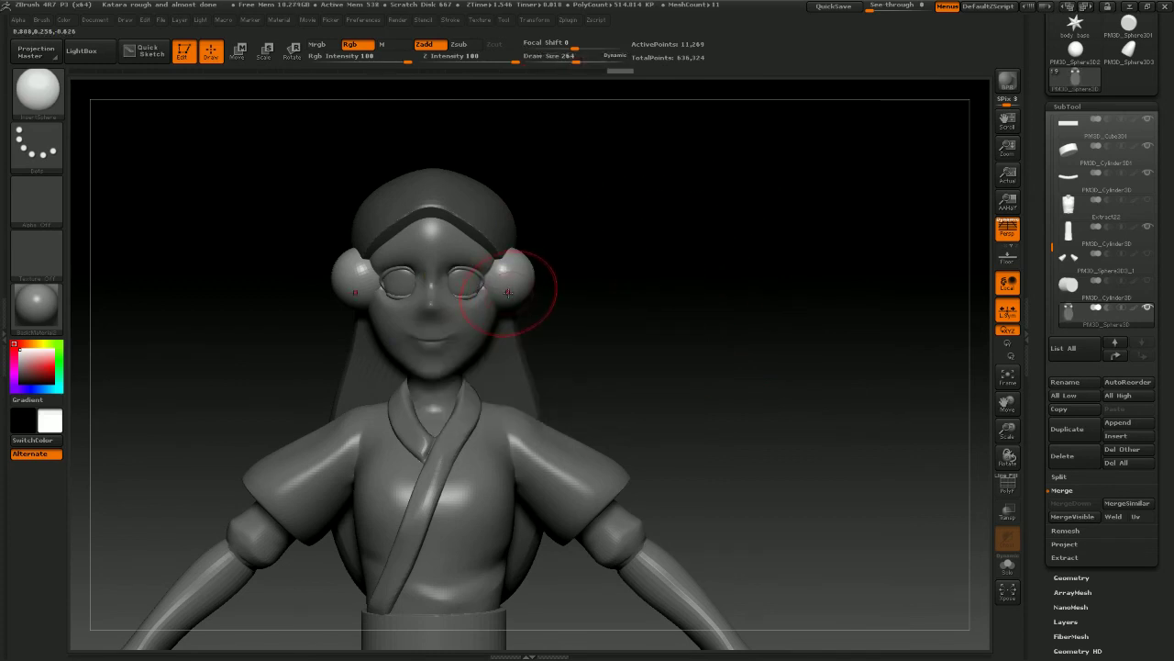
key("space")
mouse_move(508, 292)
left_mouse_down()
mouse_move(501, 390)
mouse_move(515, 578)
left_mouse_up()
key("b")
key("m")
key("v")
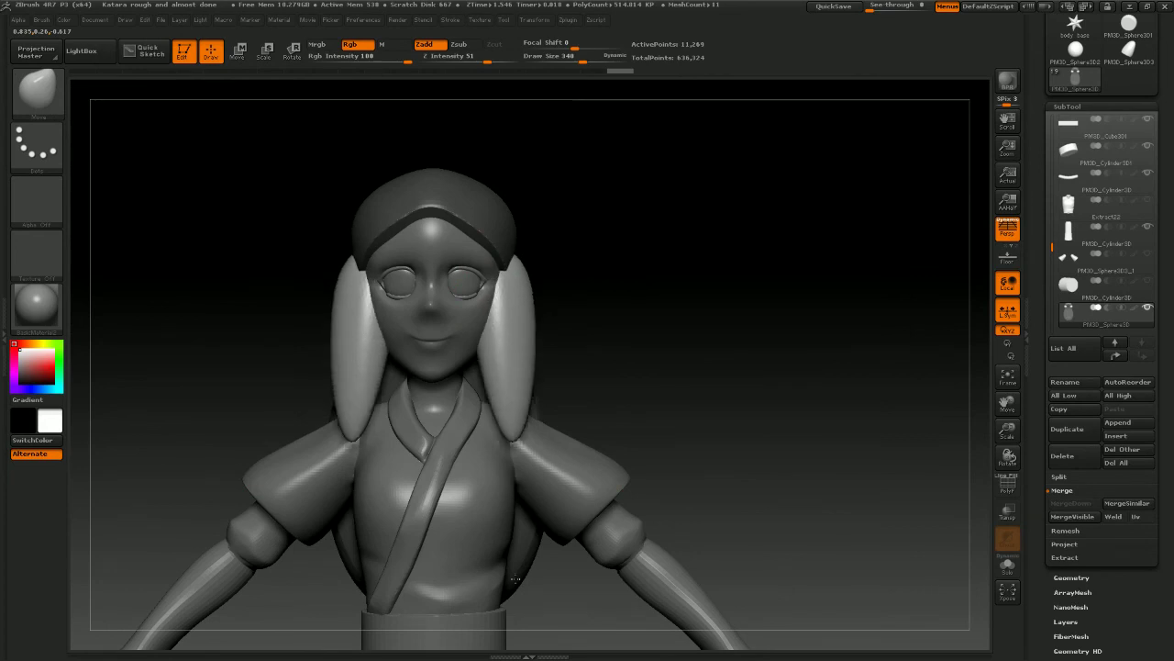
key("ctrl+z")
Try placing a Transpose Move line vertically across the temple sphere in side view
left_click_drag(637, 328, 617, 295)
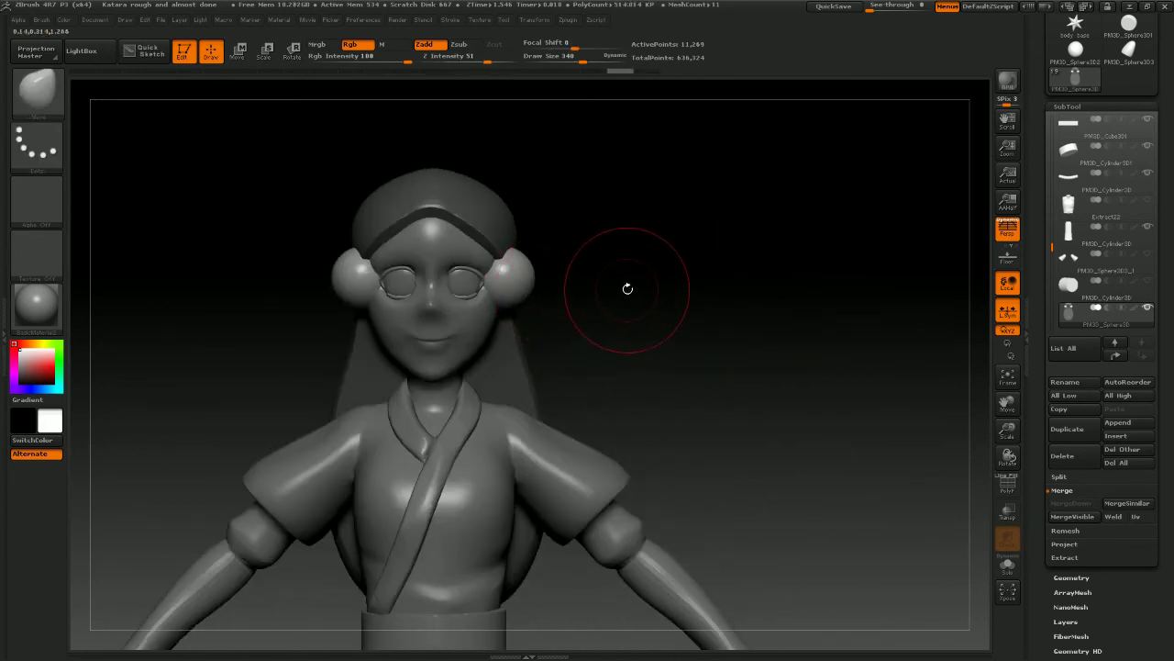
left_click_drag(627, 289, 537, 238, "alt")
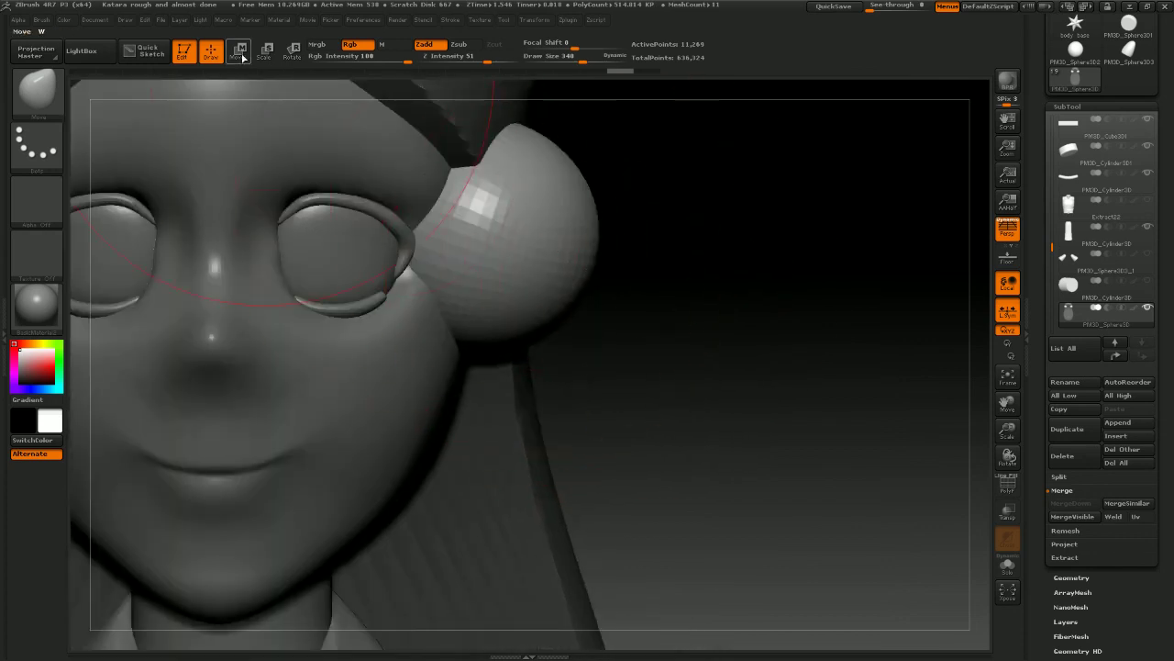
left_click(242, 57)
left_click_drag(747, 254, 562, 206, "alt")
left_click_drag(514, 239, 516, 319, "ctrl")
left_click_drag(725, 301, 622, 294, "shift")
left_click_drag(516, 248, 535, 322)
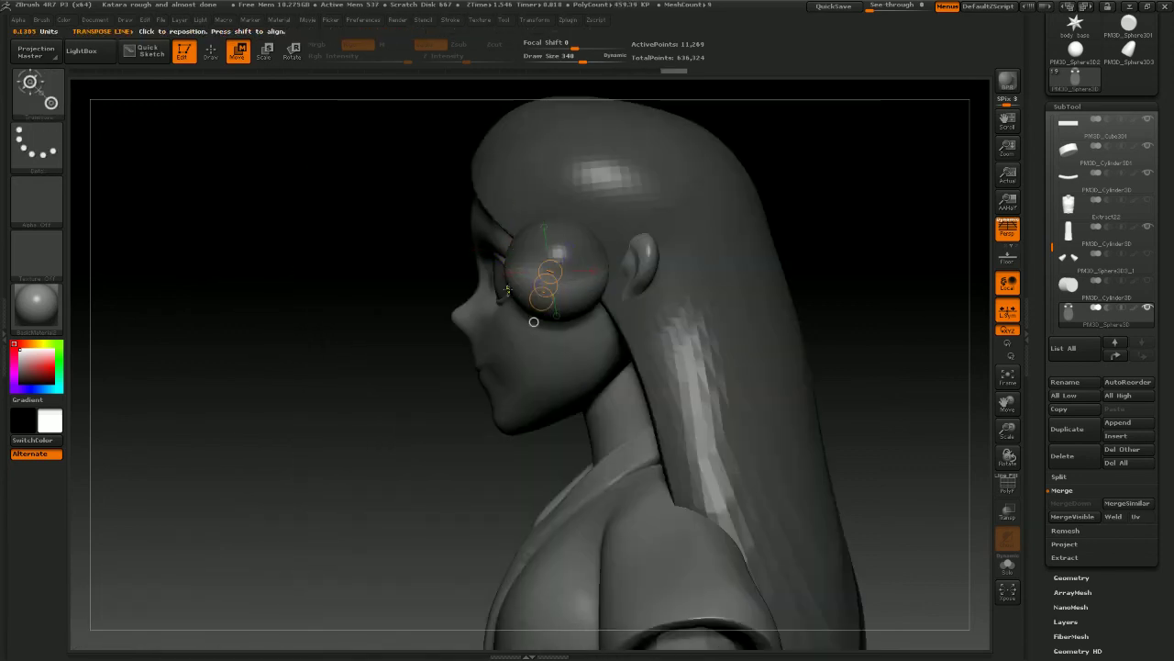
mouse_move(432, 298)
left_mouse_down("shift")
mouse_move(551, 275)
mouse_move(503, 314)
mouse_move(538, 309)
left_mouse_up("shift")
Try masking around the temple sphere in side view with Transpose Move active, and undo the changes
mouse_move(640, 277)
left_mouse_down("ctrl")
mouse_move(675, 278)
mouse_move(470, 249)
left_mouse_up("ctrl")
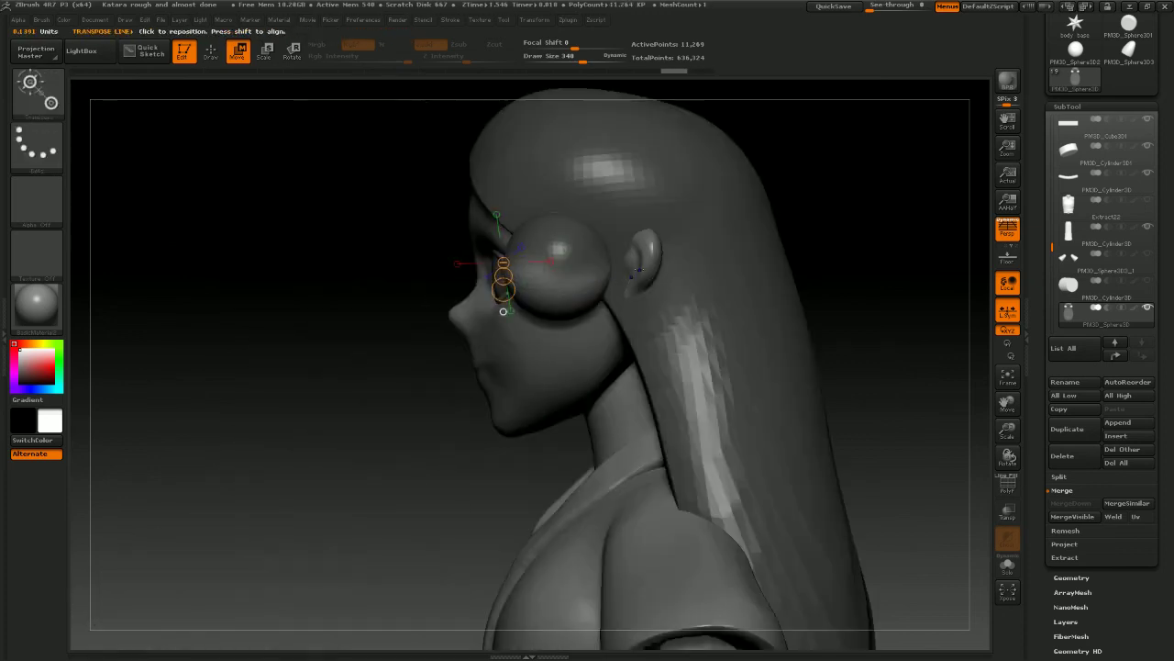
mouse_move(578, 265)
left_mouse_down("ctrl")
mouse_move(585, 300)
mouse_move(571, 308)
left_mouse_up("ctrl")
left_click_drag(438, 268, 459, 275, "ctrl")
mouse_move(540, 243)
left_mouse_down("ctrl")
mouse_move(544, 276)
mouse_move(573, 278)
mouse_move(571, 292)
left_mouse_up("ctrl")
mouse_move(431, 285)
left_mouse_down()
mouse_move(863, 273)
mouse_move(692, 269)
mouse_move(642, 225)
left_mouse_up()
key("ctrl+z")
key("ctrl+z")
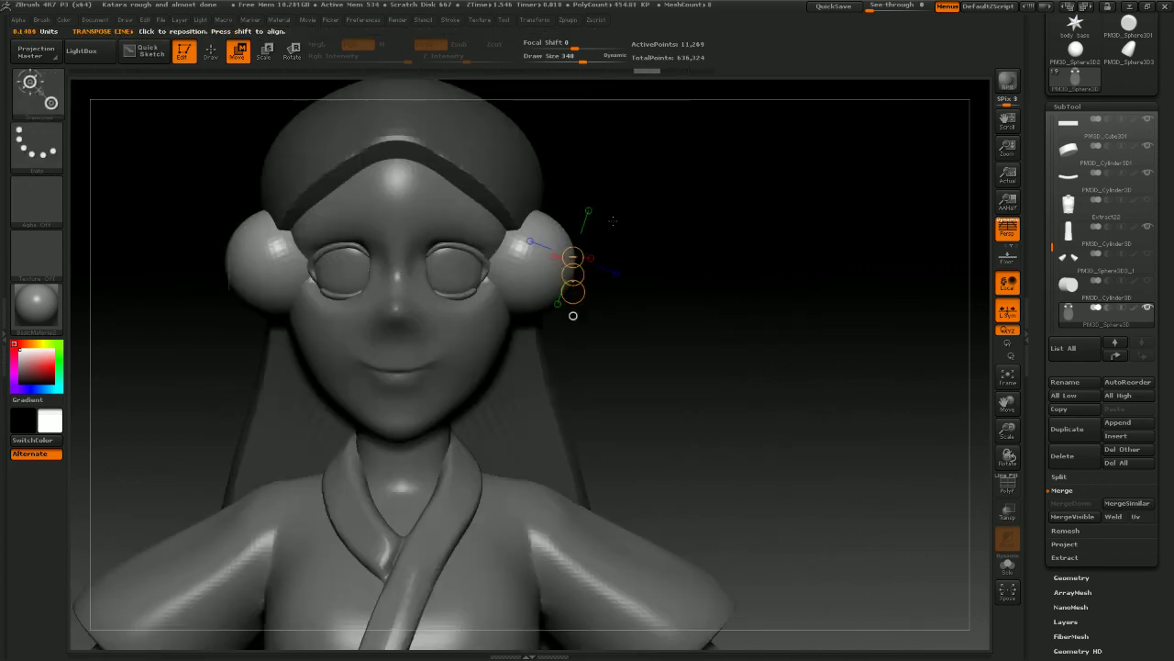
Select a masking brush and mask the upper part of both temple spheres
key("b")
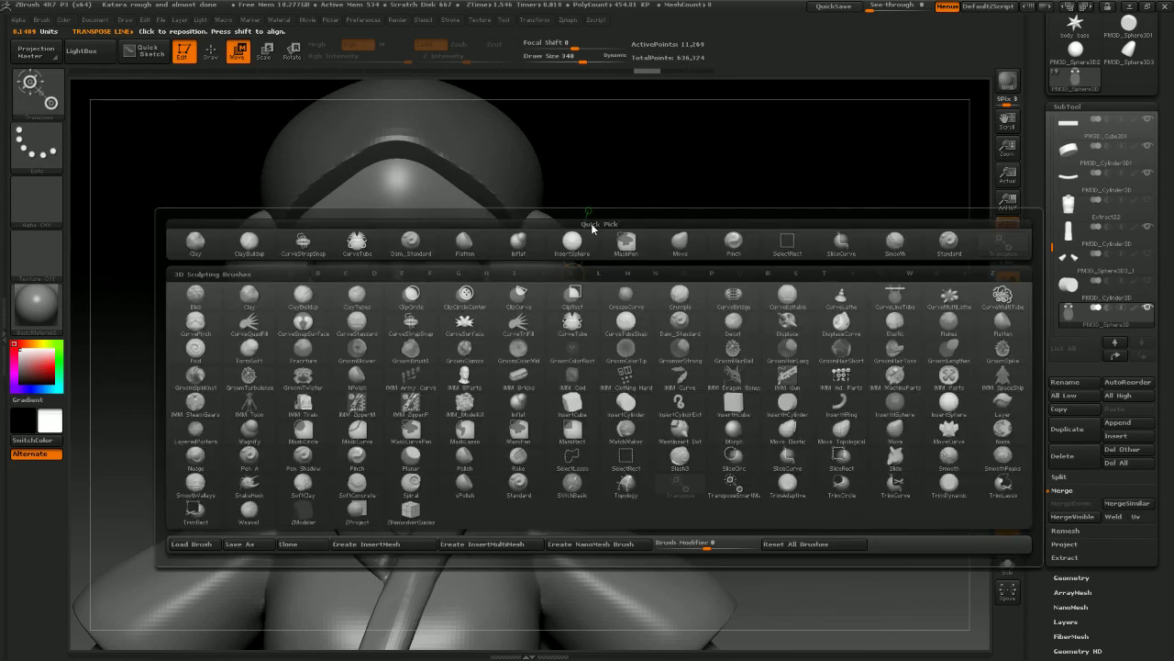
key("m")
key("l")
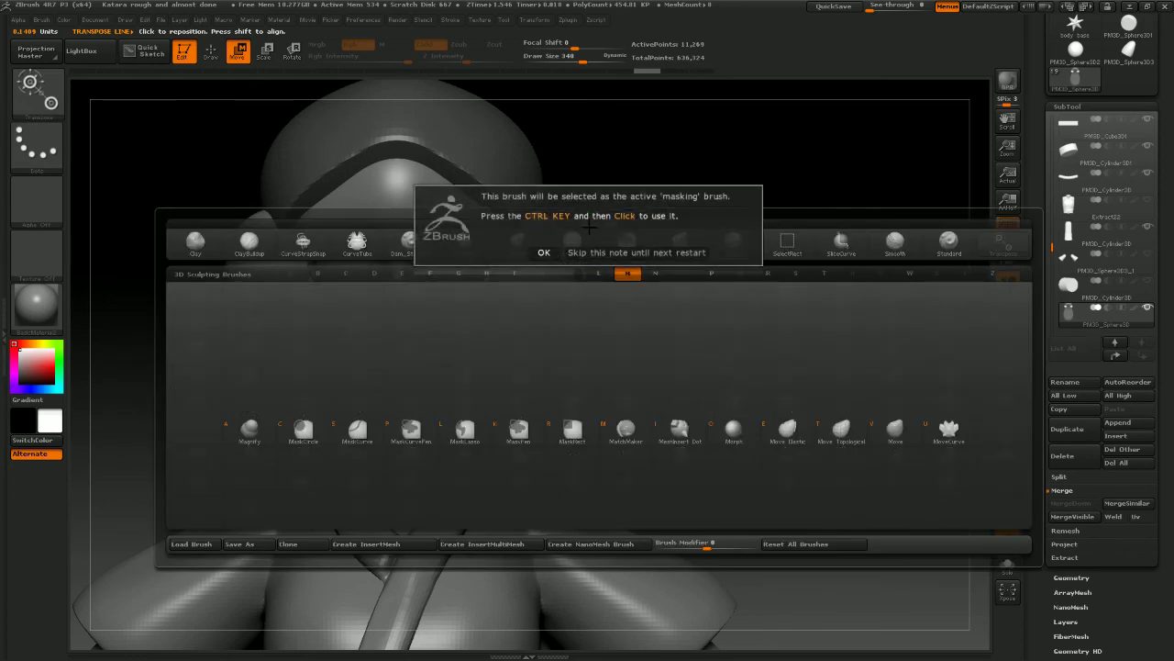
left_click(543, 253)
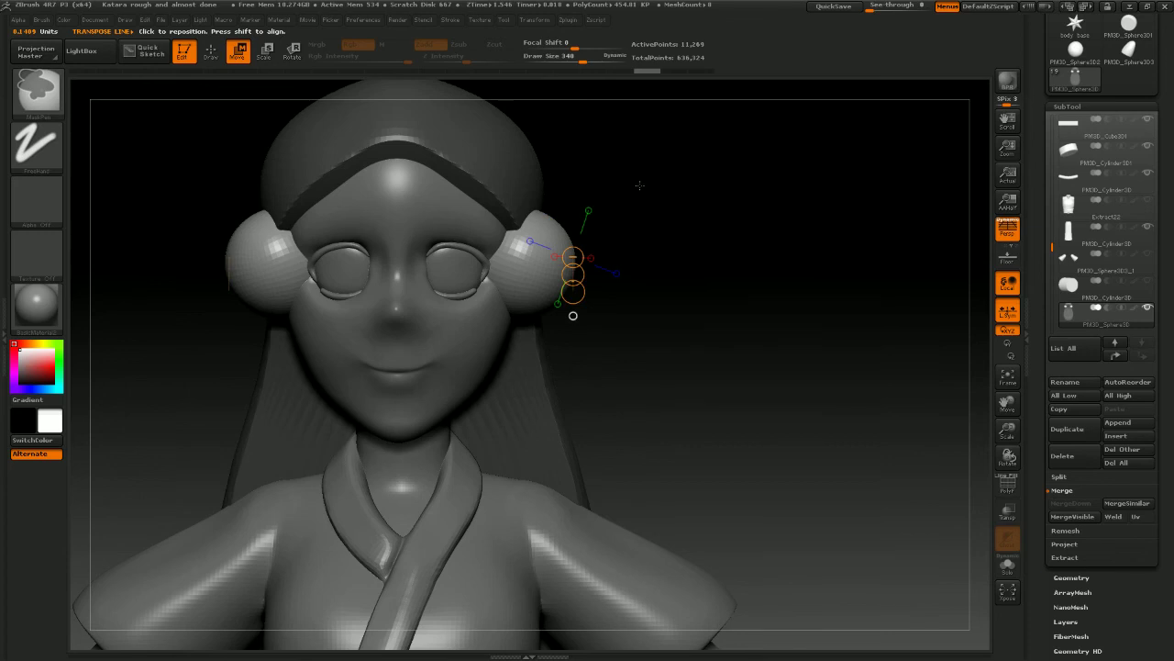
mouse_move(589, 210)
left_mouse_down()
mouse_move(784, 263)
mouse_move(666, 242)
left_mouse_up()
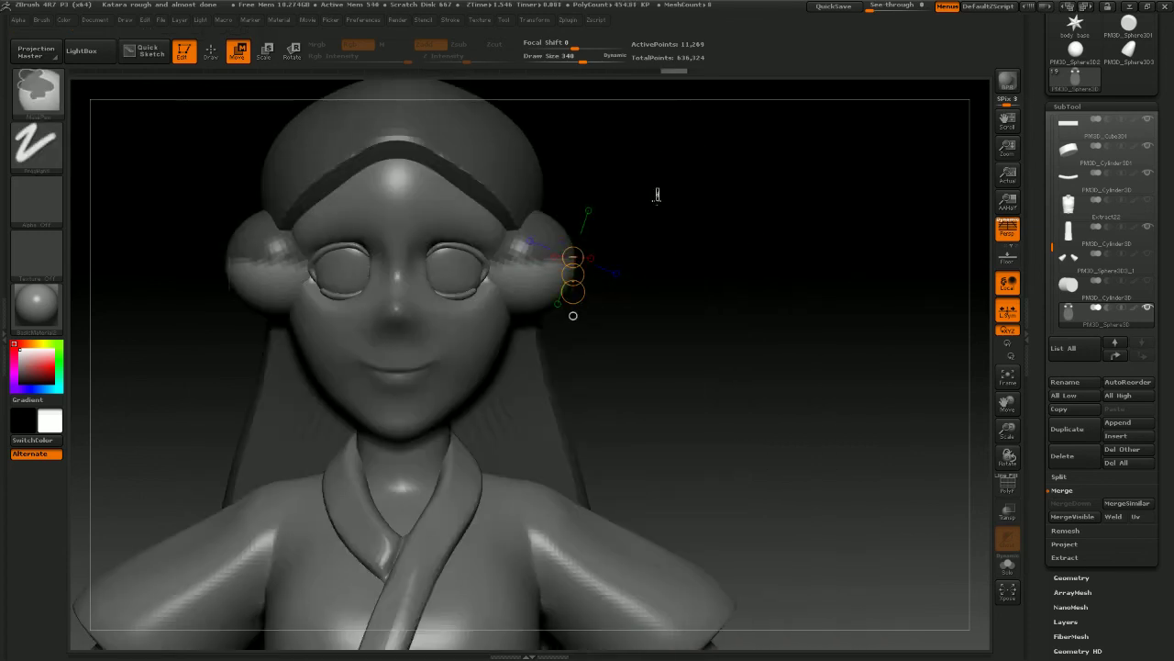
mouse_move(657, 195)
left_mouse_down("ctrl")
mouse_move(501, 262)
mouse_move(457, 263)
left_mouse_up("ctrl")
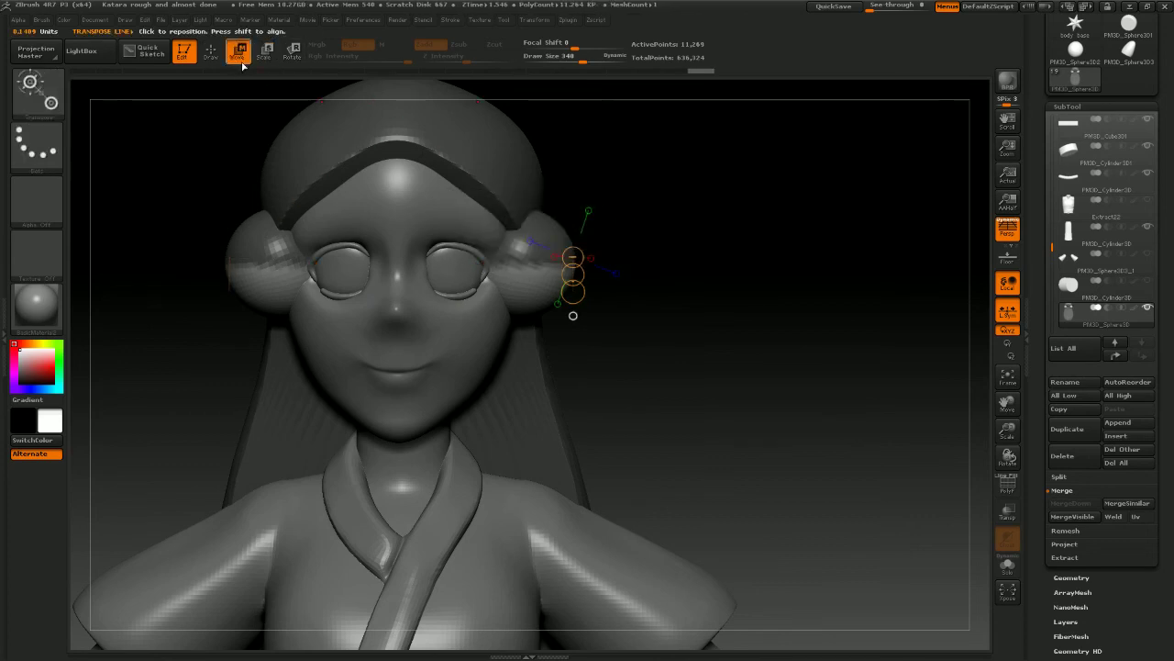
Try moving the unmasked lower part of the temple spheres down with Transpose Move, and undo the move and mask
left_click_drag(573, 274, 575, 463)
left_click_drag(789, 363, 605, 338)
key("ctrl+z")
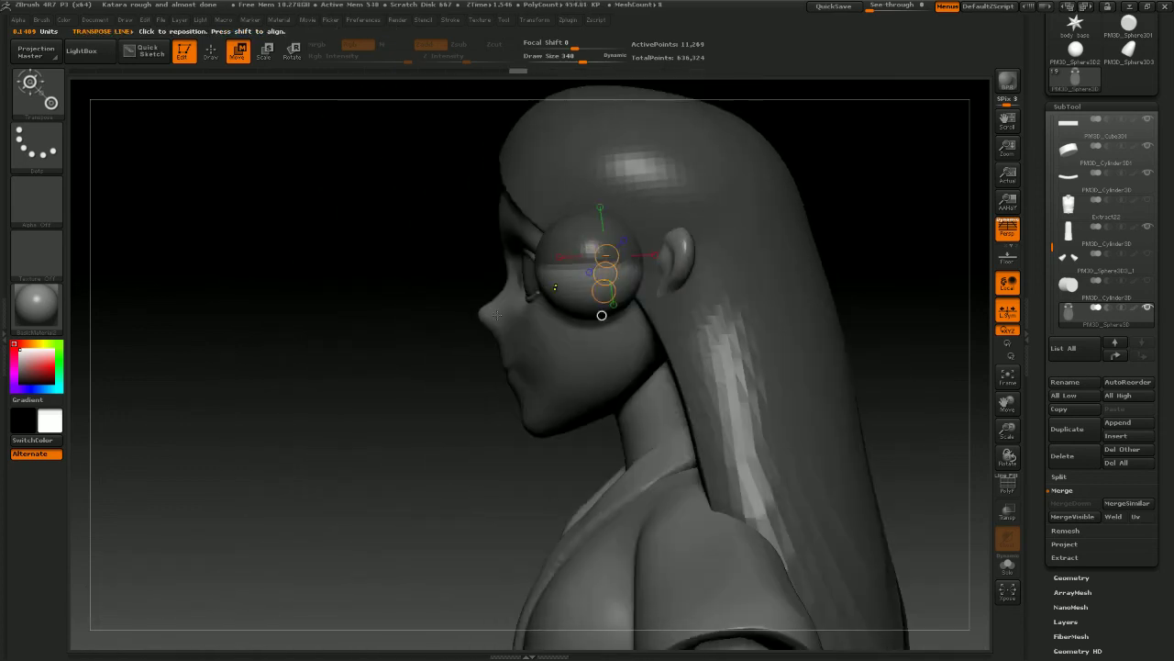
left_click_drag(407, 309, 450, 310, "shift")
key("ctrl+z")
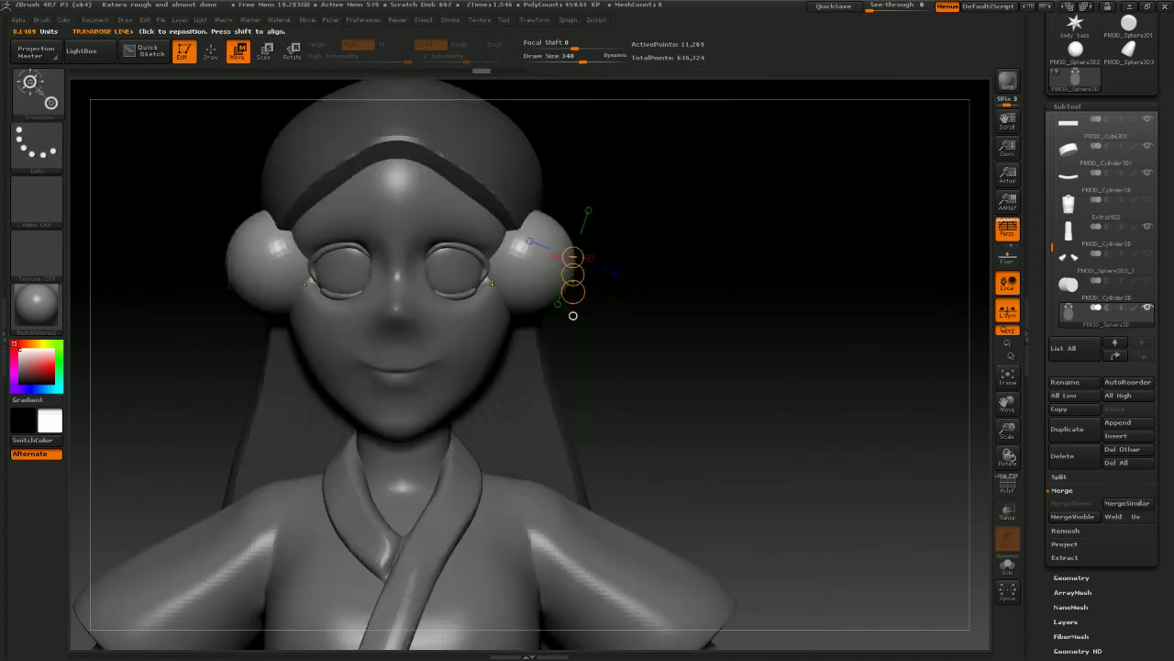
Enlarge the Move brush to draw size 521 and try stretching both temple spheres down to the shoulders
left_click(210, 52)
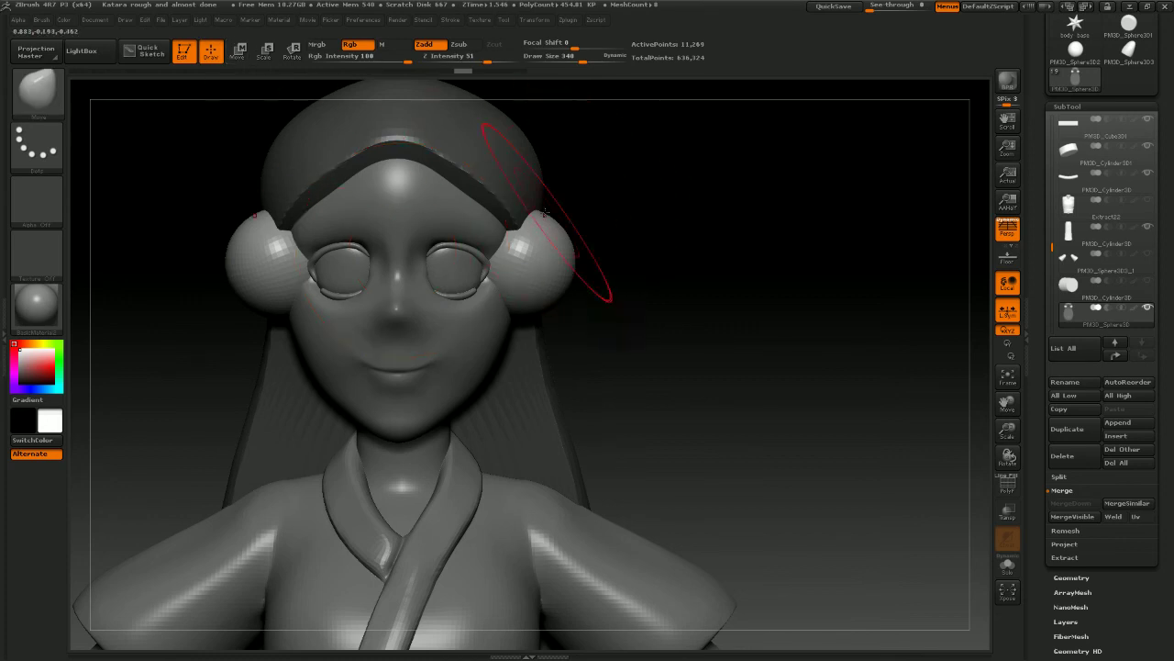
key("space")
left_click_drag(520, 287, 533, 288)
left_click_drag(537, 291, 528, 475)
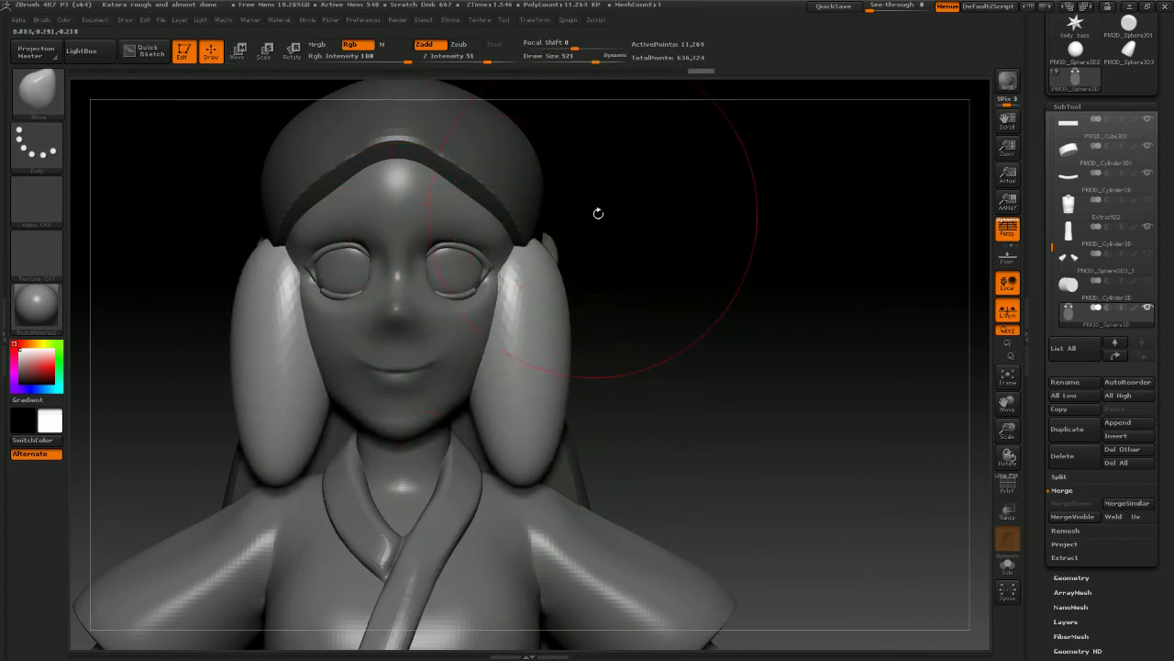
mouse_move(598, 210)
left_mouse_down()
mouse_move(542, 407)
mouse_move(677, 393)
left_mouse_up()
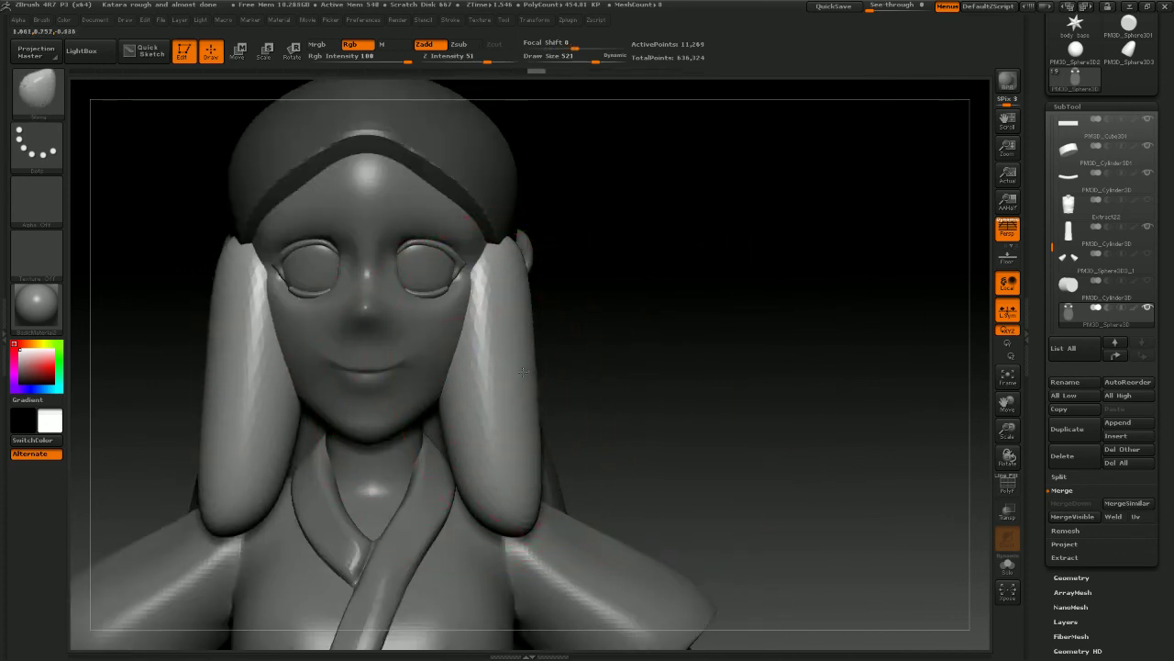
Reduce the Move brush to draw size 297 and slim and bend the front locks from the front and side
key("space")
left_click_drag(521, 365, 518, 365)
left_click_drag(456, 395, 468, 394)
left_click_drag(585, 370, 540, 368)
left_click_drag(745, 376, 492, 340)
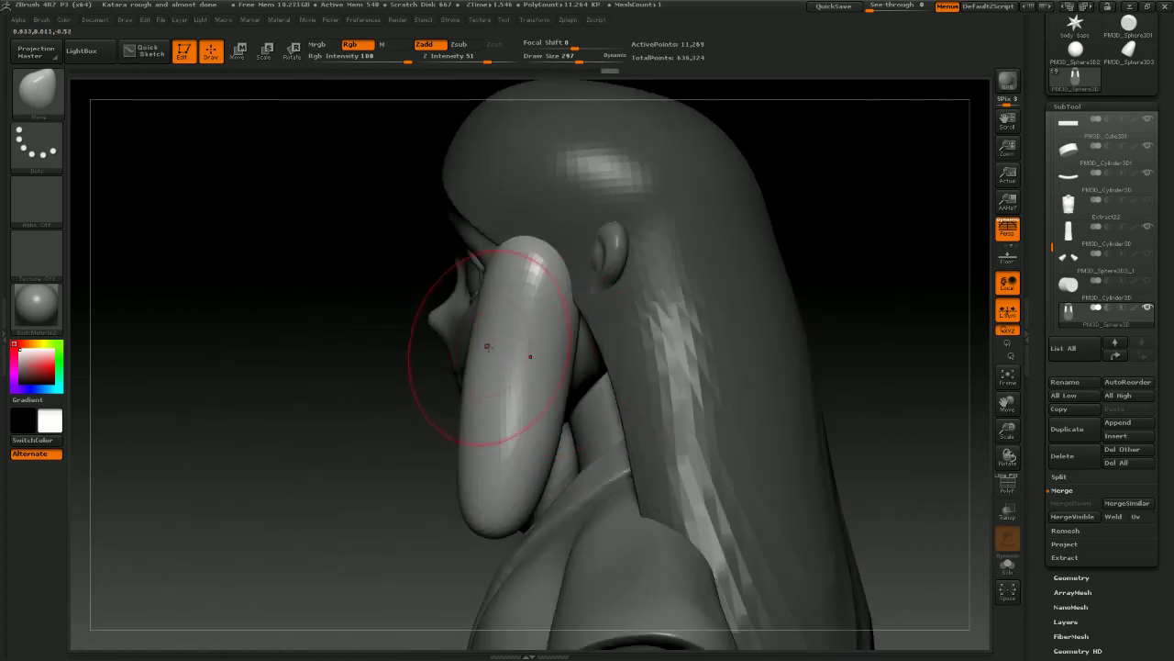
left_click_drag(479, 404, 490, 402)
left_click_drag(462, 429, 486, 433)
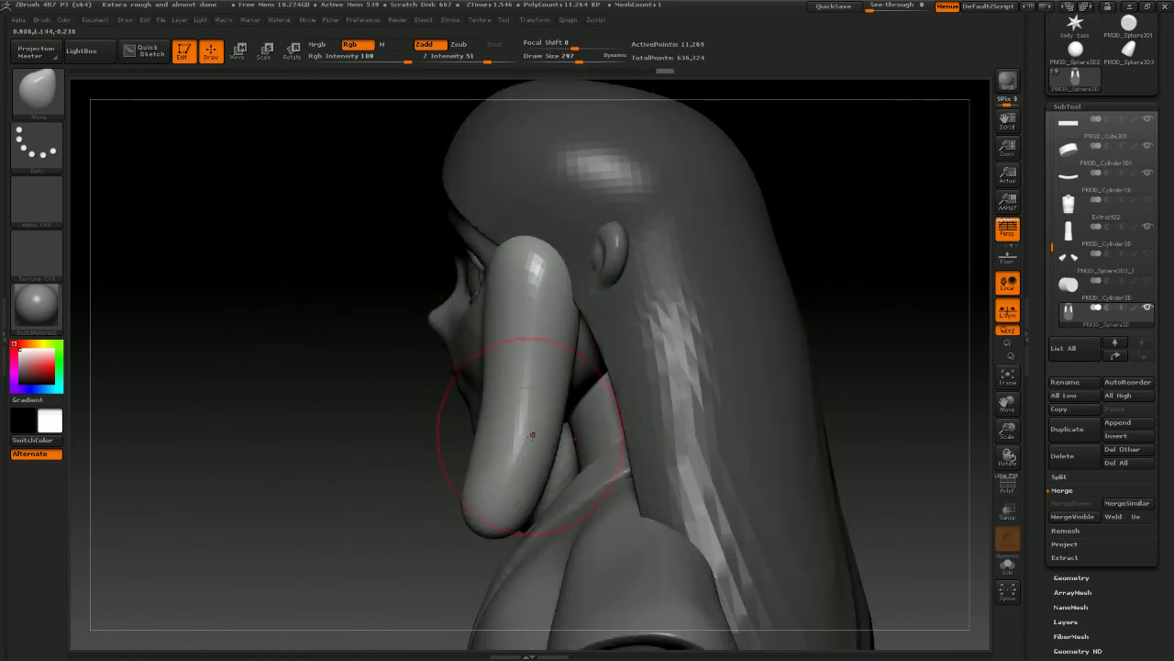
left_click_drag(568, 409, 545, 414)
left_click_drag(564, 363, 555, 366)
left_click_drag(403, 341, 802, 319, "shift")
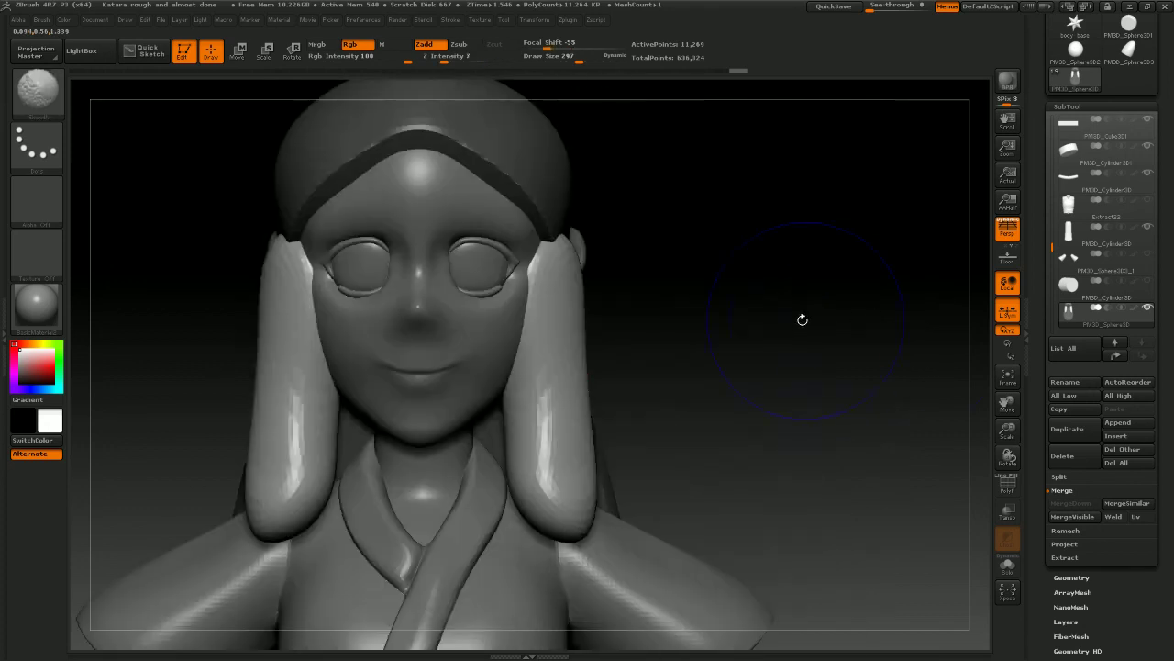
Turn on ghost transparency and narrow the front locks along the inner edge beside the face
left_click_drag(508, 412, 519, 409)
left_click_drag(516, 374, 532, 340)
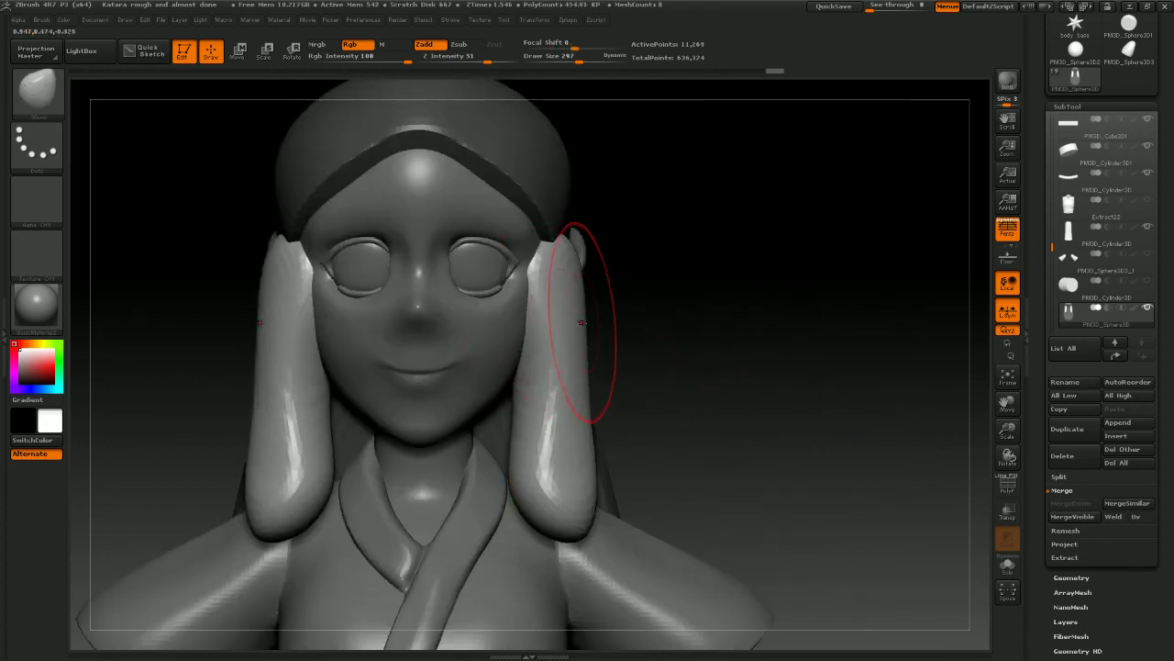
left_click(1009, 514)
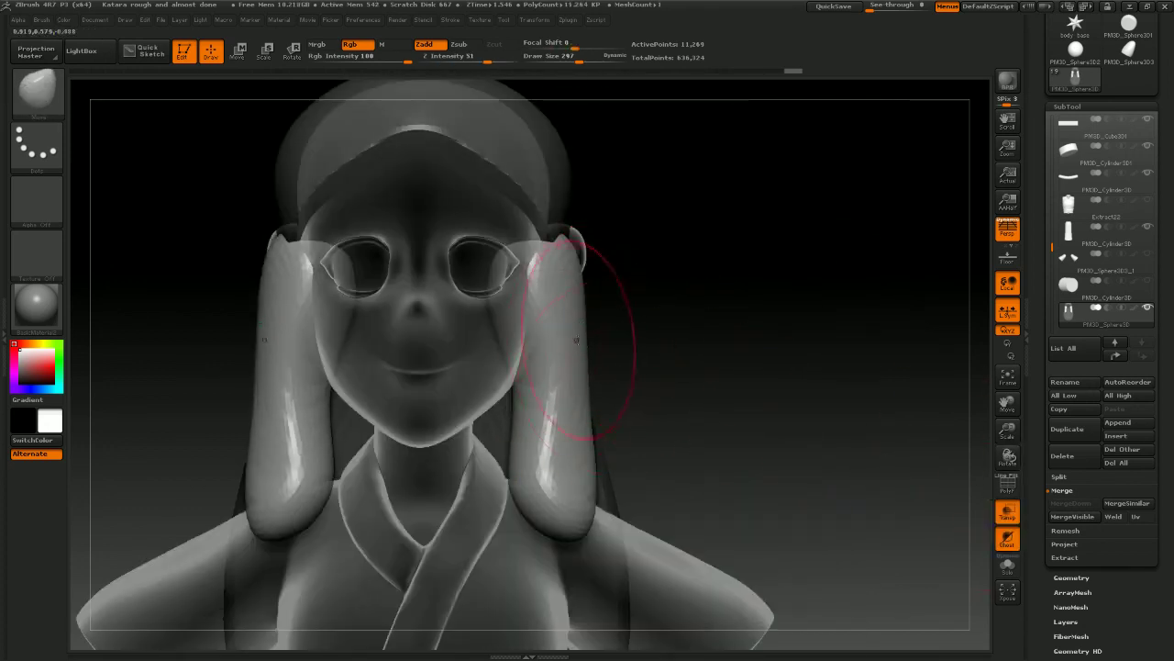
left_click_drag(502, 284, 522, 282)
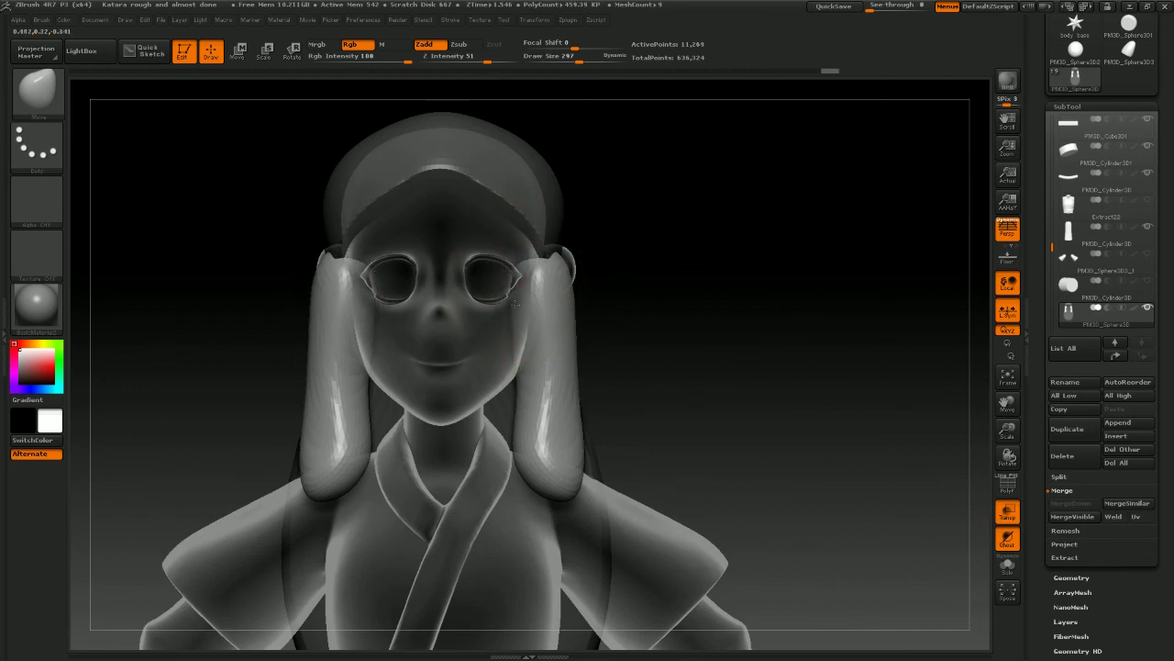
left_click_drag(514, 430, 574, 471)
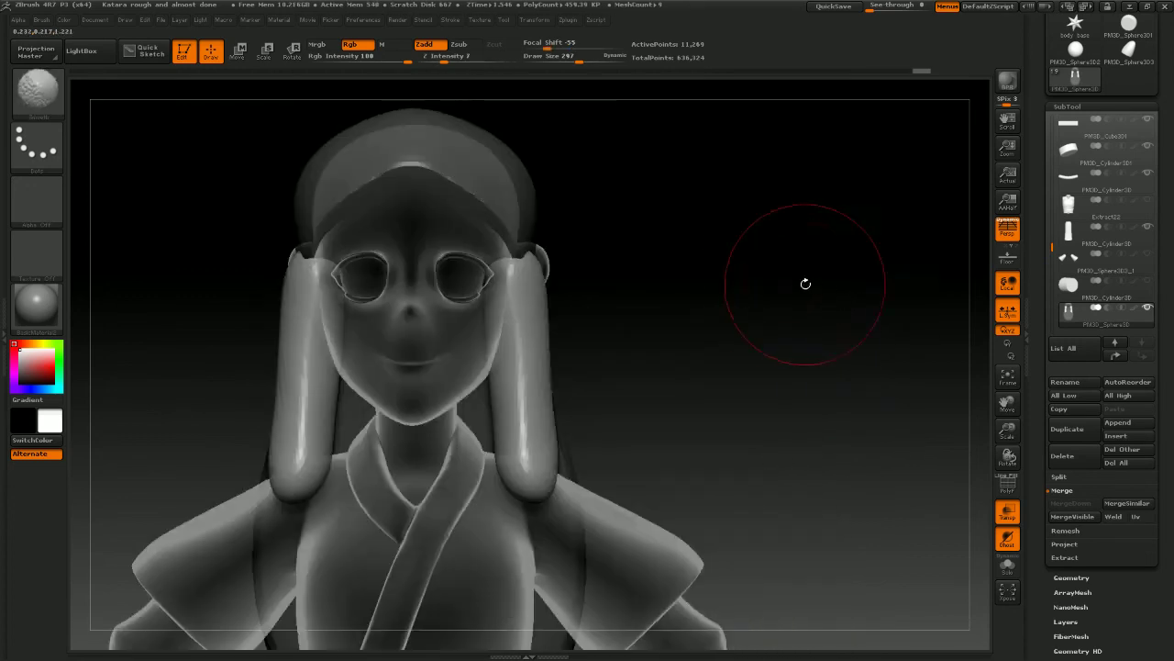
Undo all shaping of the front locks back to the original temple spheres
key("ctrl")
key("ctrl+z")
key("ctrl+z")
key("ctrl+z")
key("ctrl+z")
key("ctrl+z")
key("ctrl+z")
key("ctrl+z")
key("ctrl+z")
key("ctrl+z")
key("ctrl+z")
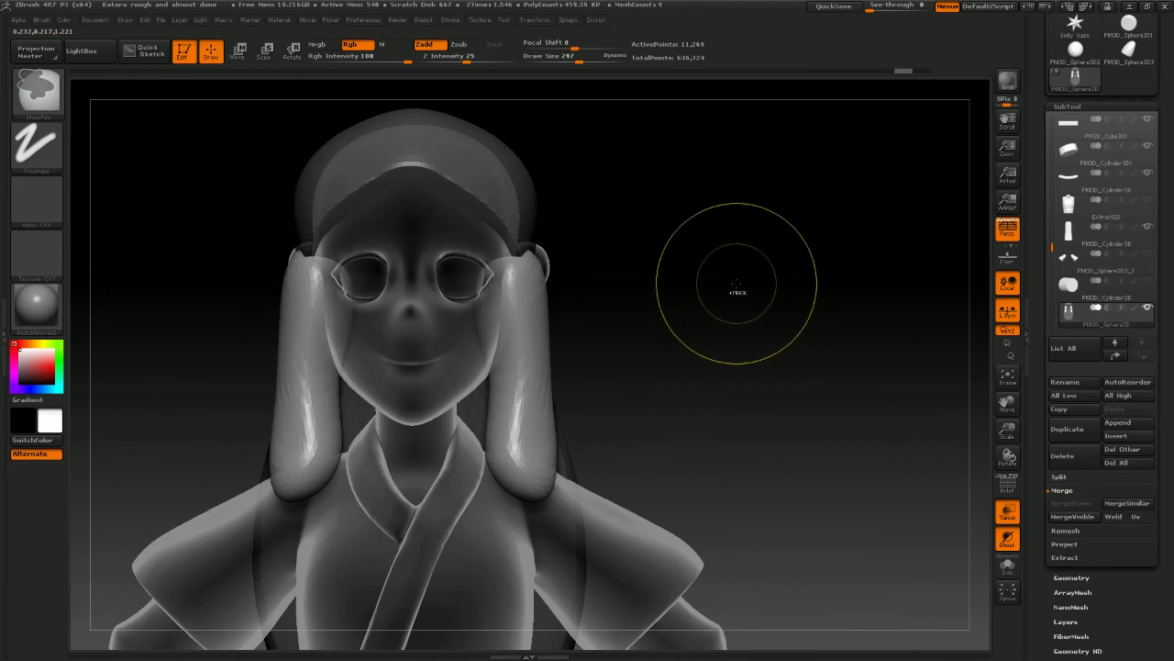
key("ctrl+z")
key("ctrl+z")
key("ctrl+z")
key("ctrl+z")
key("ctrl+z")
key("ctrl+z")
key("ctrl+z")
key("ctrl+z")
key("ctrl+z")
key("ctrl+z")
key("ctrl+z")
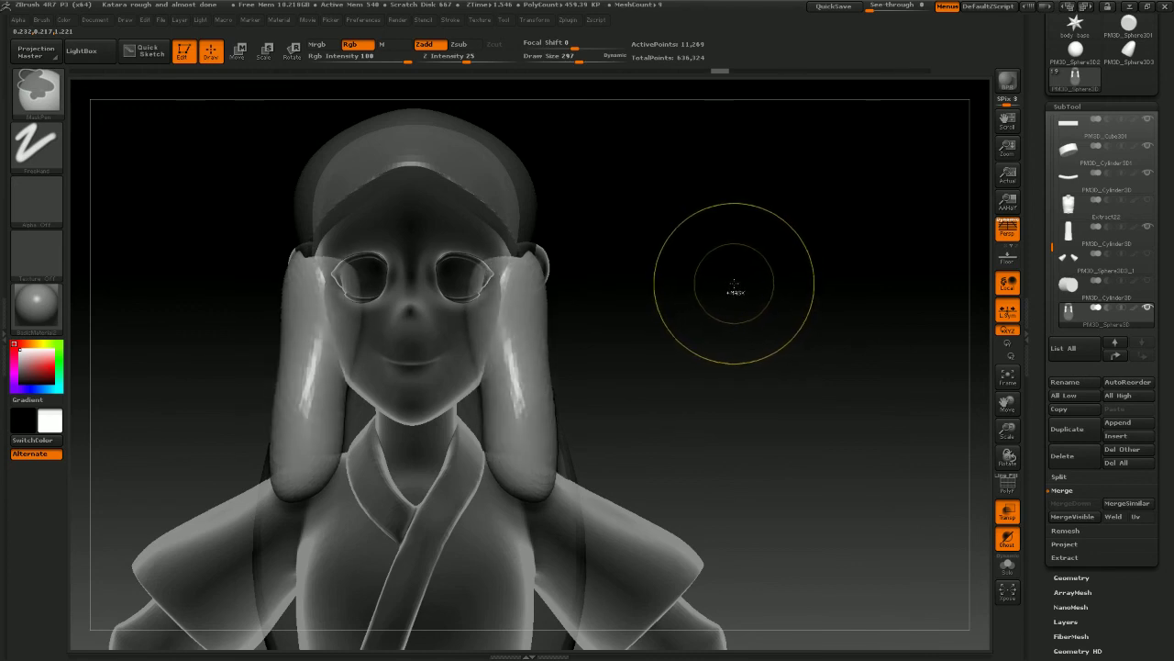
key("ctrl+z")
key("ctrl+z")
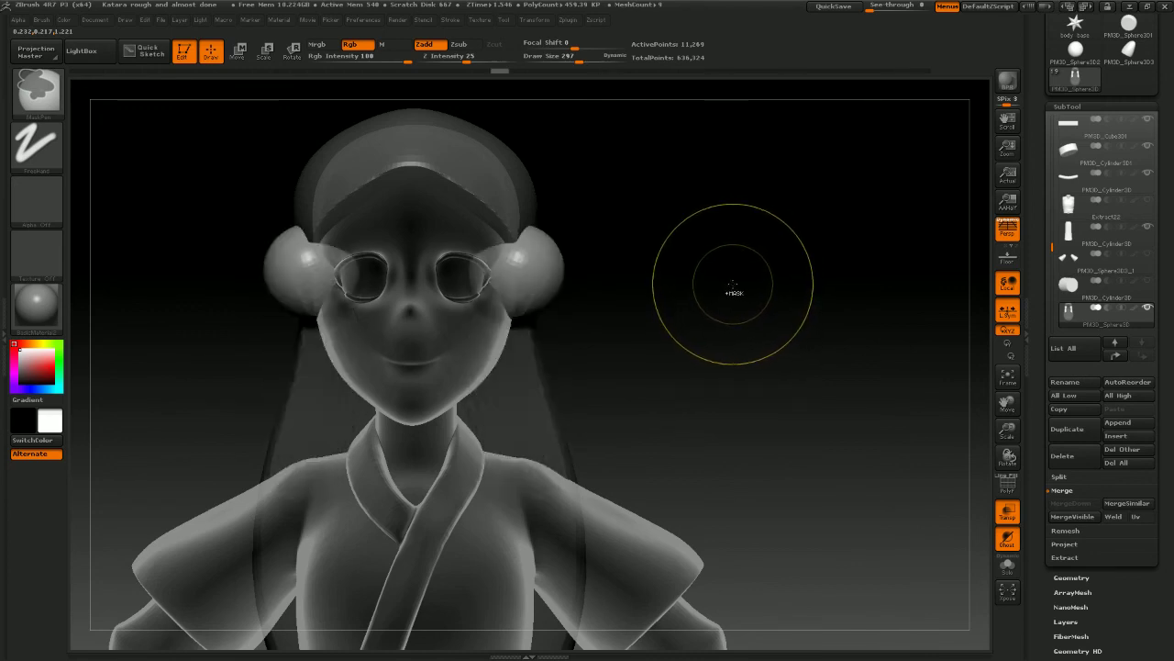
Stretch both temple spheres vertically into long, tapered ellipsoids with Transpose Move
left_click(242, 55)
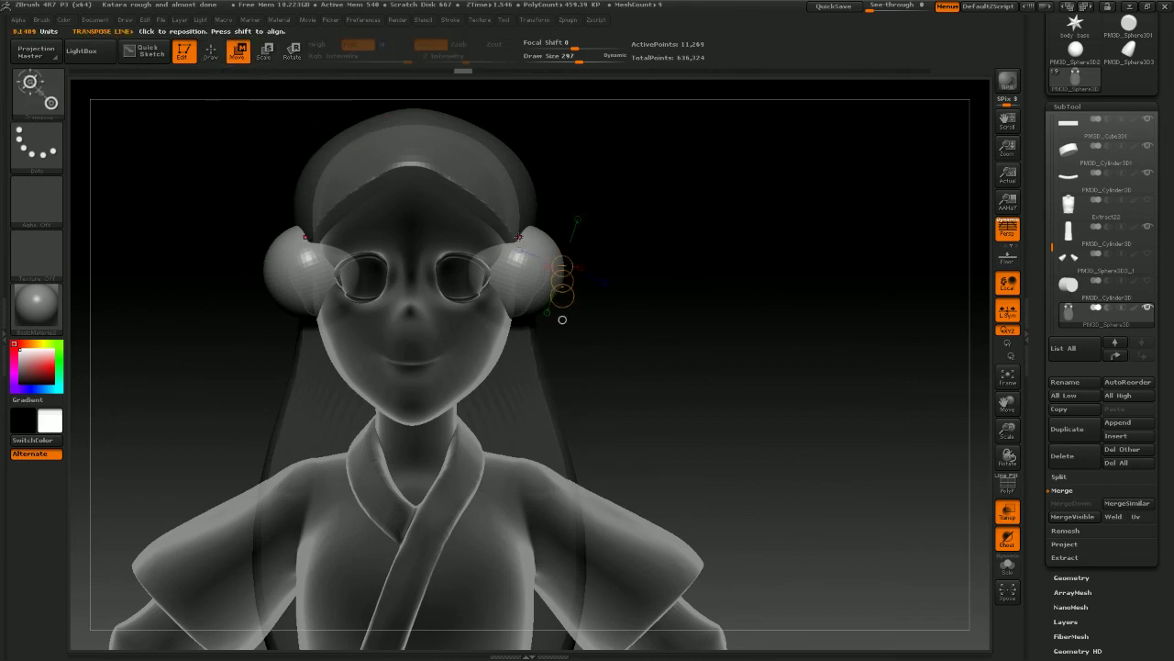
mouse_move(516, 282)
left_mouse_down()
mouse_move(557, 180)
mouse_move(515, 146)
mouse_move(570, 392)
mouse_move(517, 107)
left_mouse_up()
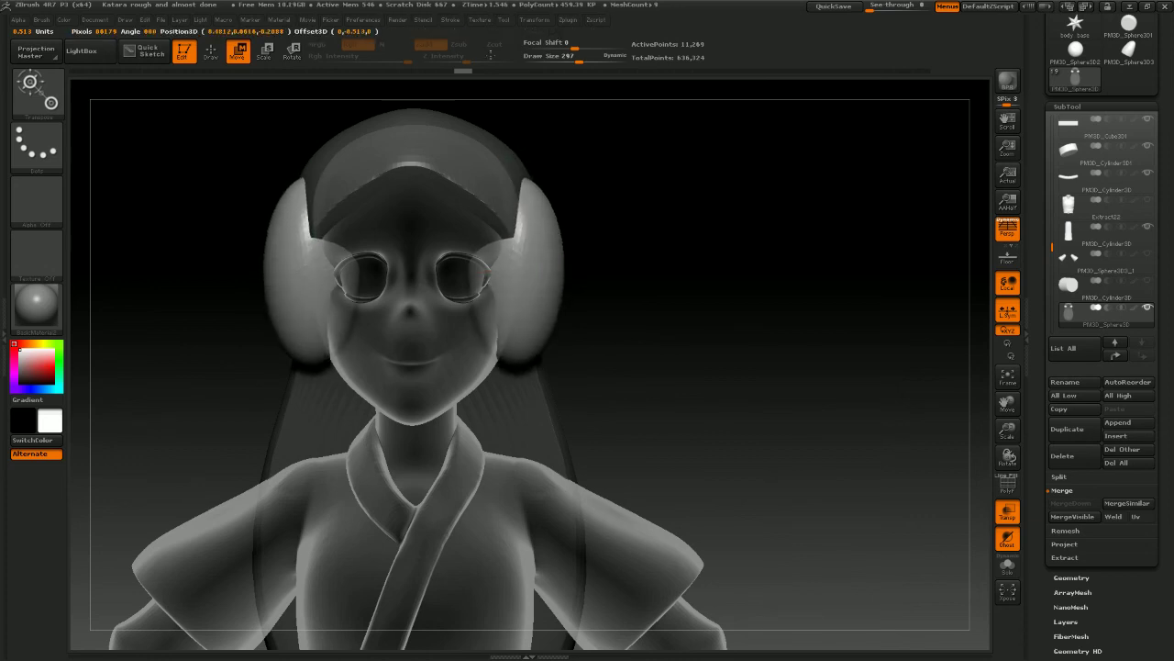
left_click(490, 88)
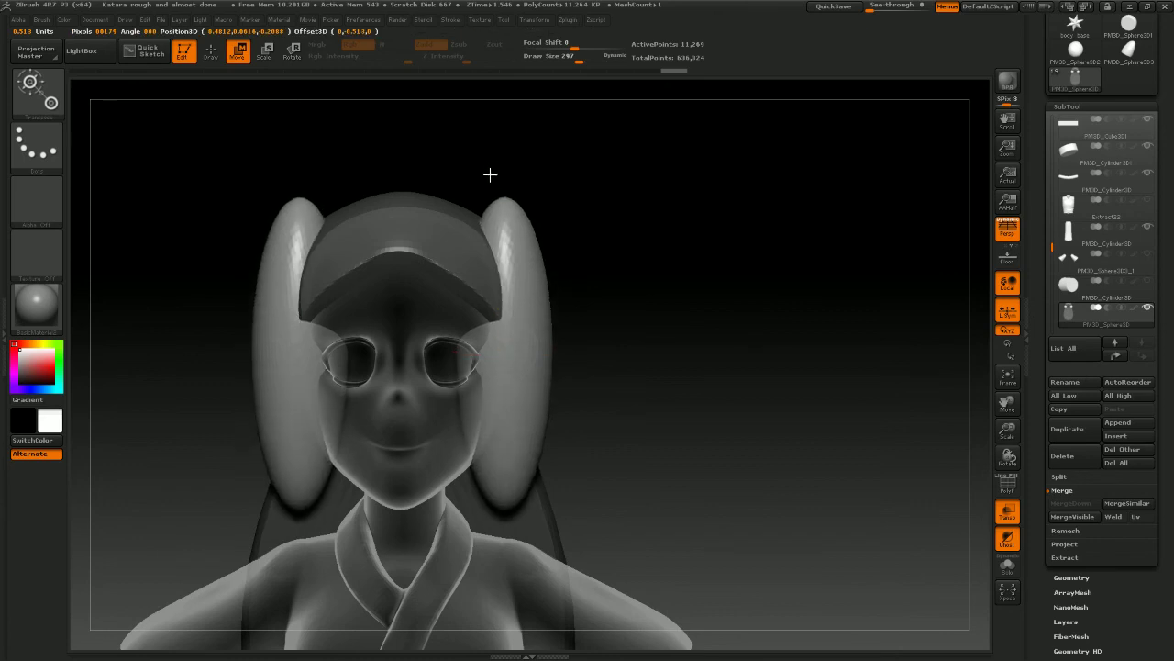
left_click_drag(490, 173, 734, 202)
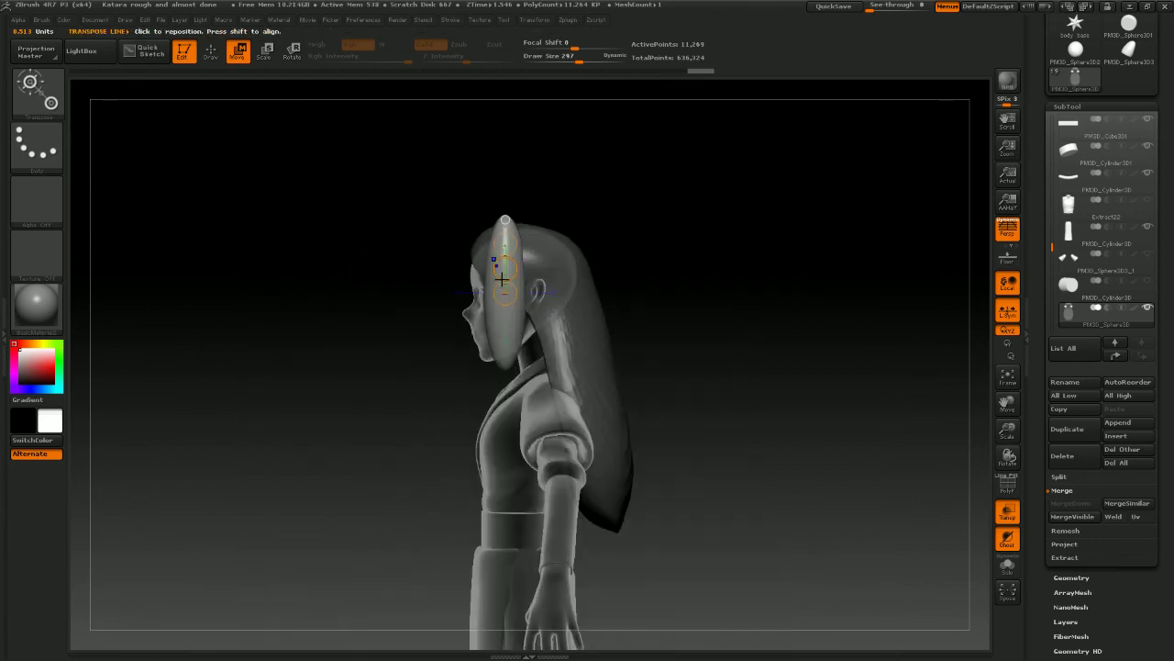
Move the elongated locks down beside the face and over the chest, and turn off ghost transparency
left_click_drag(507, 269, 507, 364)
left_click_drag(642, 323, 686, 360)
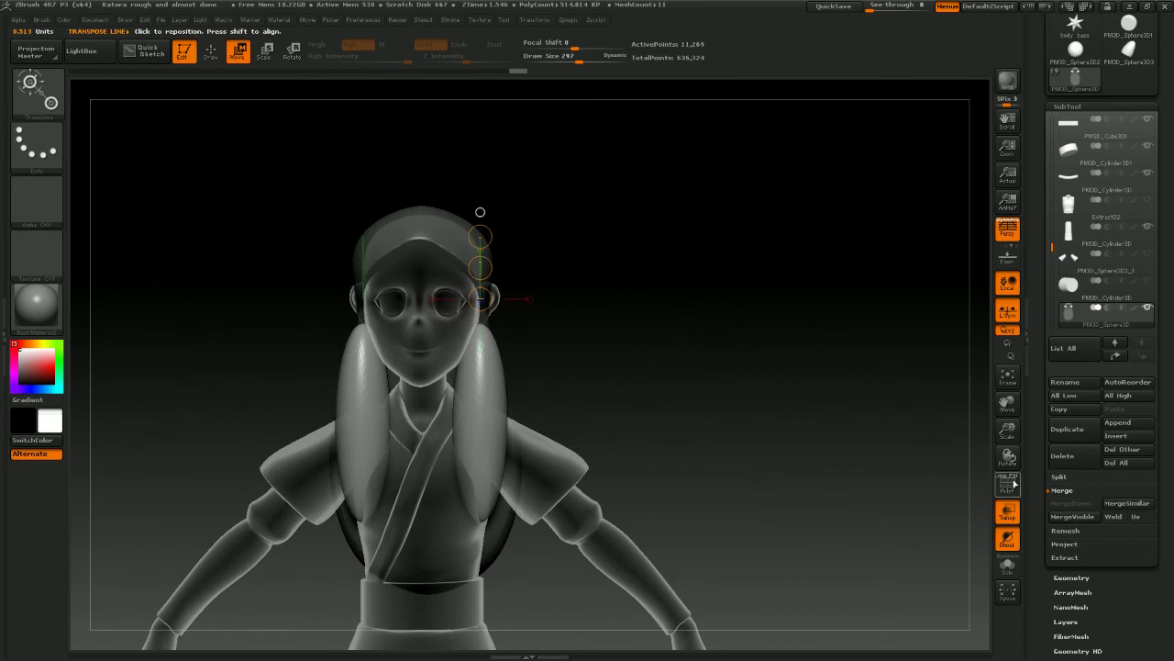
left_click(1013, 519)
left_click_drag(895, 445, 918, 464, "shift")
mouse_move(760, 359)
left_mouse_down("alt")
mouse_move(761, 325)
mouse_move(713, 270)
mouse_move(741, 333)
mouse_move(769, 352)
left_mouse_up("alt")
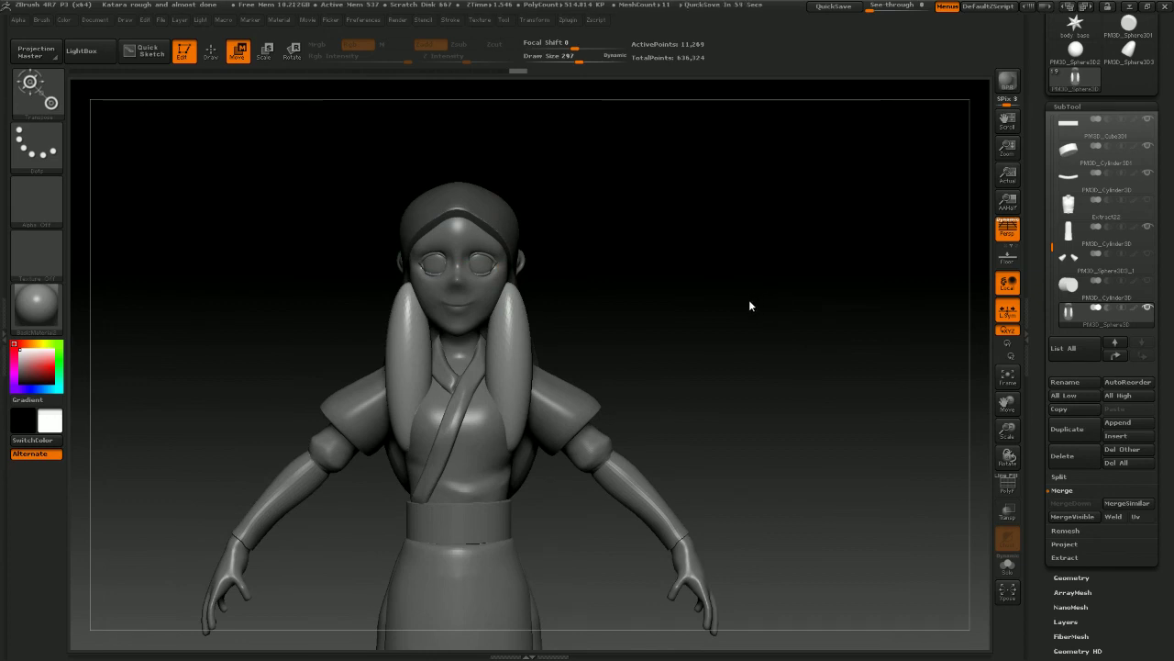
Insert a sphere on the upper back of the head with the InsertSphere brush
left_click_drag(746, 293, 667, 290, "shift")
left_click_drag(757, 258, 728, 385, "alt")
key("q")
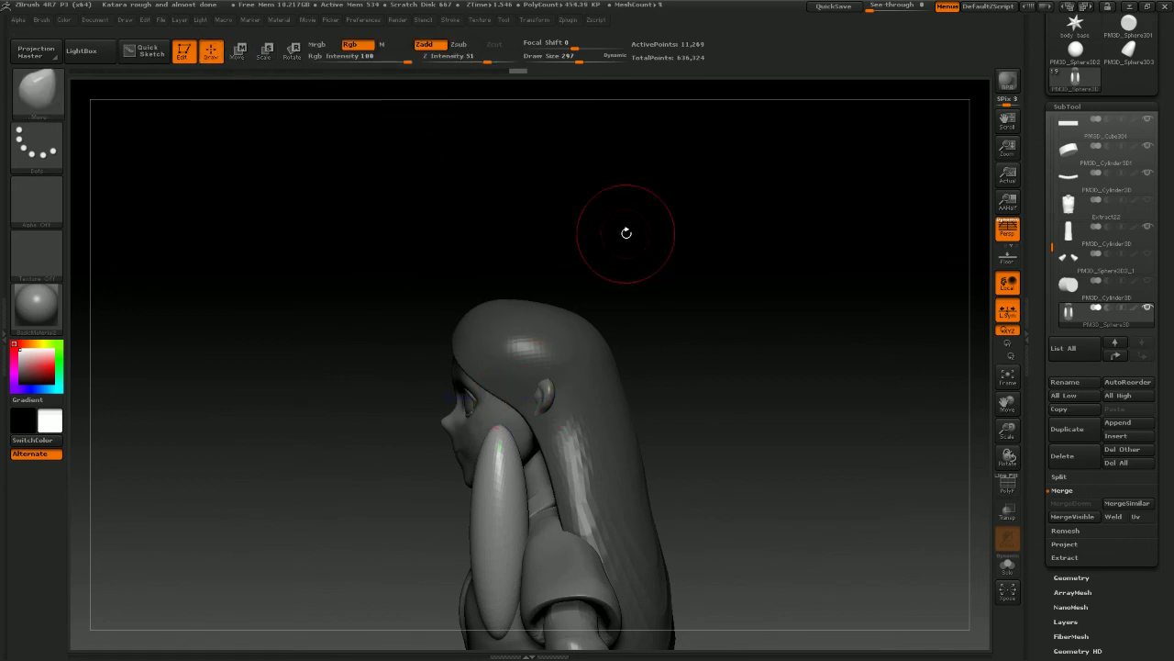
left_click_drag(627, 232, 683, 305)
key("b")
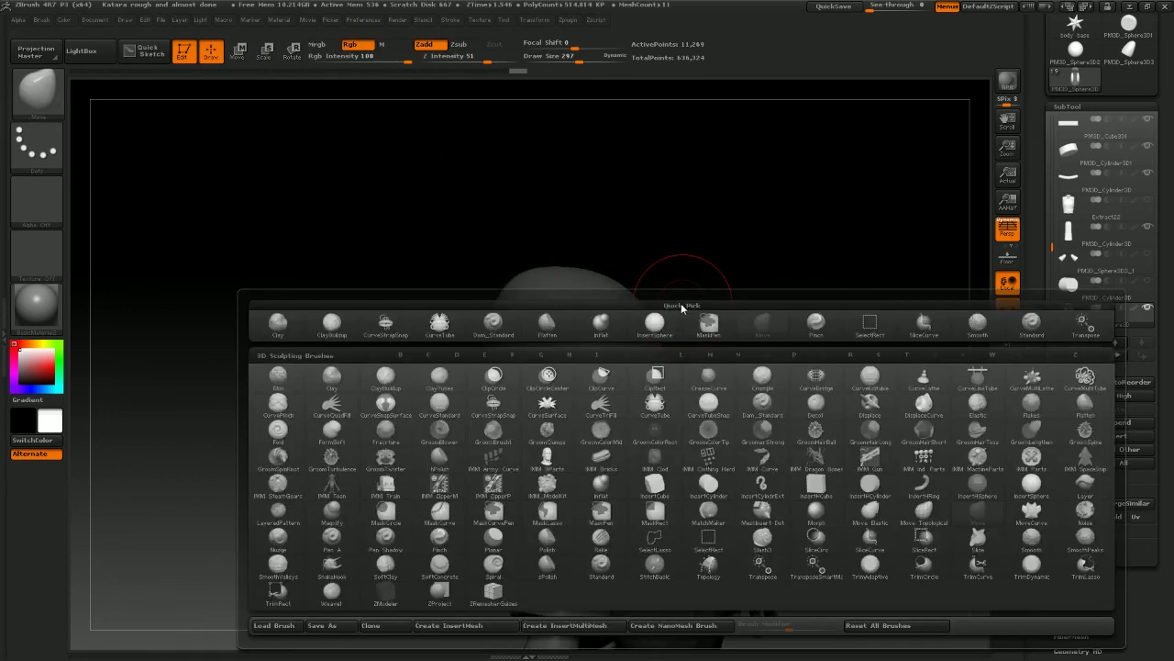
key("i")
key("s")
left_click_drag(735, 285, 721, 342)
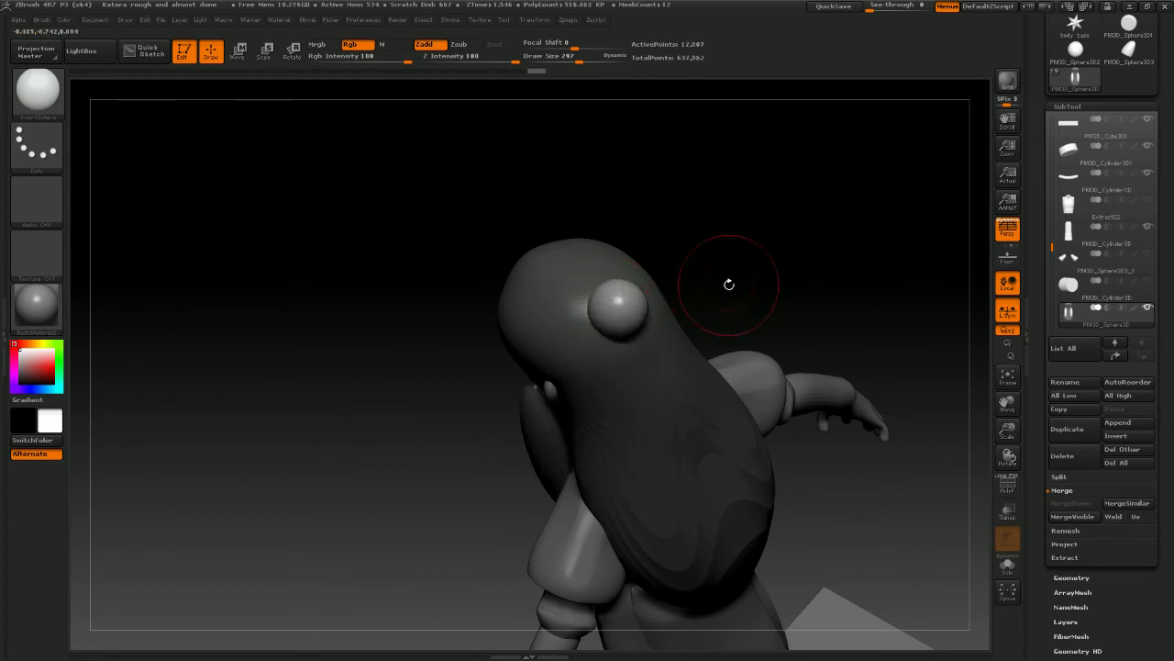
left_click_drag(726, 276, 781, 265)
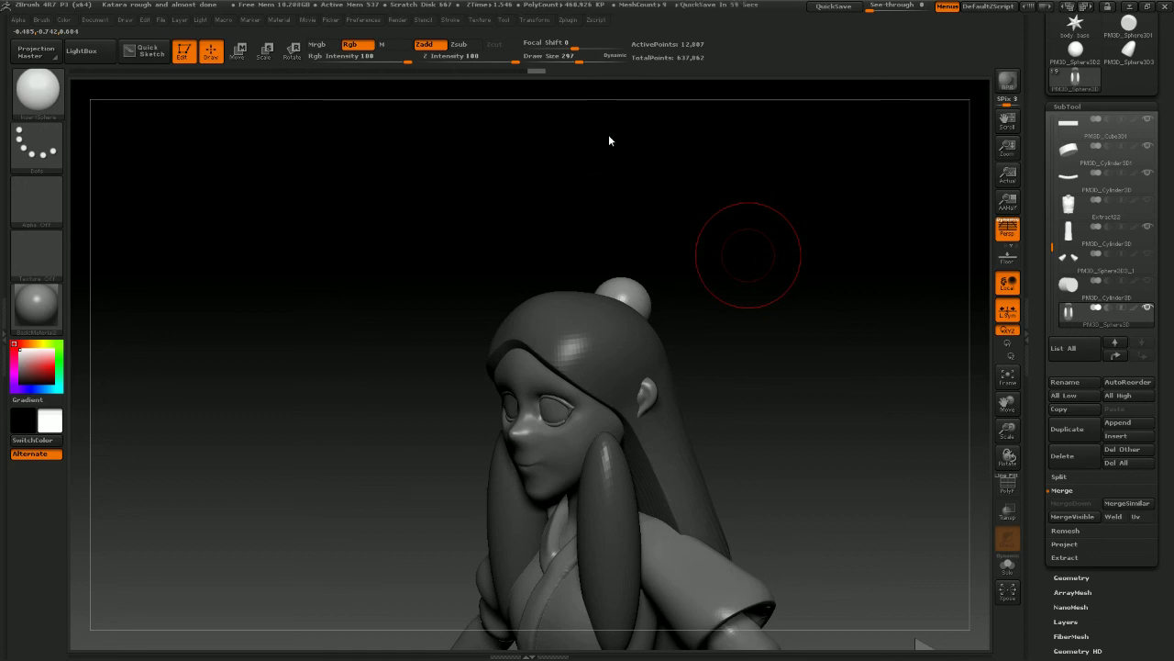
Isolate the front locks and crown sphere, invert their mask, and restore the main hair's visibility
left_click_drag(629, 163, 800, 340)
left_click(710, 482, "ctrl+shift")
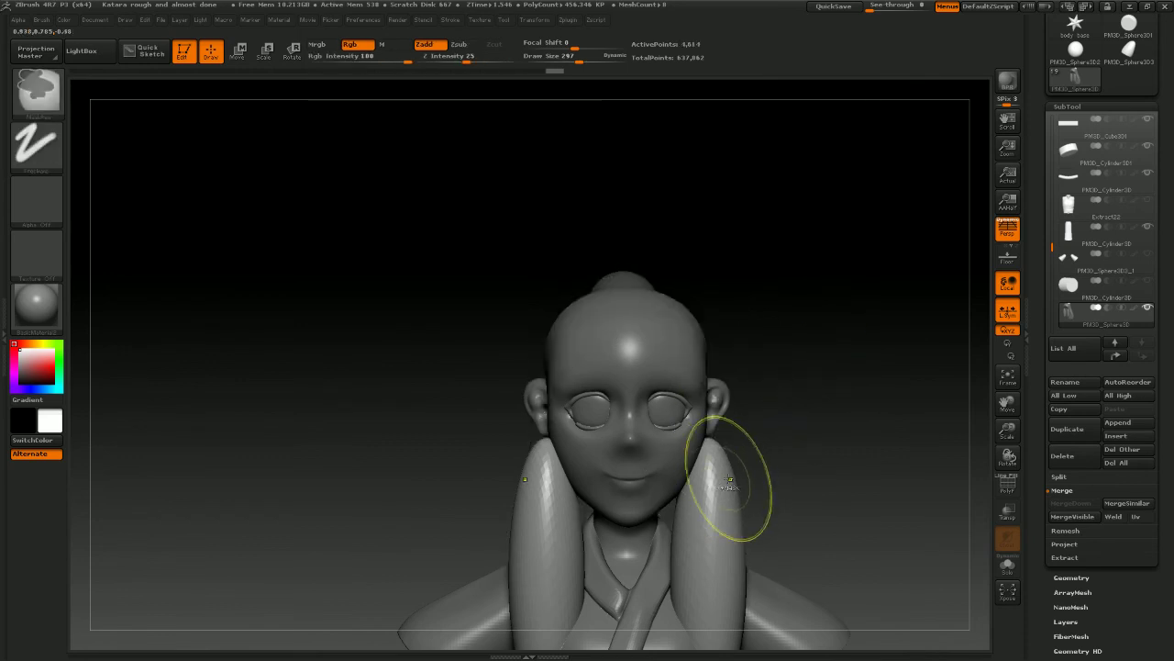
left_click(785, 474, "ctrl")
left_click(806, 473, "ctrl+shift")
left_click_drag(869, 361, 780, 335)
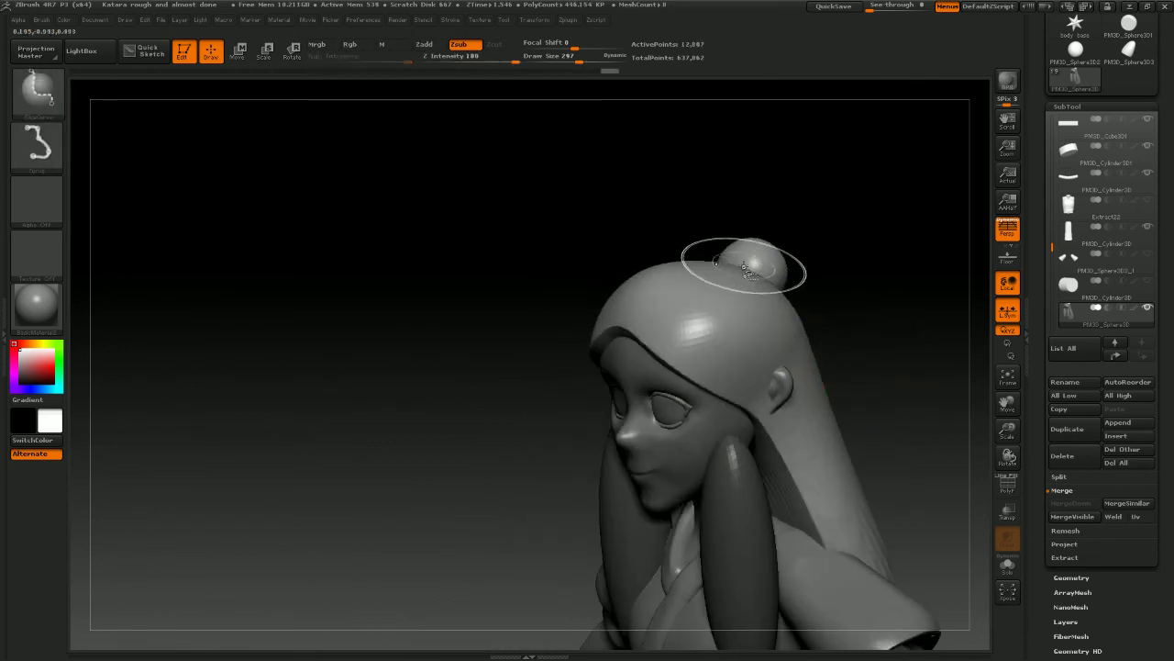
Mask both front locks and the crown sphere with the main hair hidden, leaving the main hair unmasked when shown again
left_click(746, 268, "ctrl+shift")
left_click(860, 301, "ctrl")
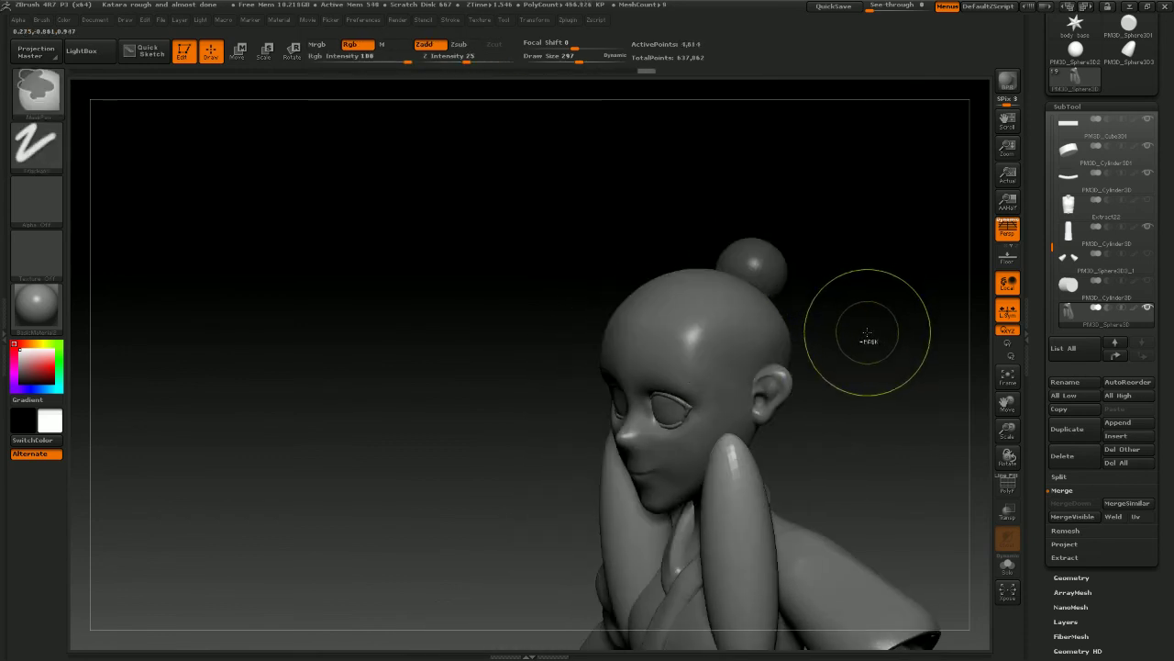
left_click(868, 332, "ctrl")
left_click_drag(883, 324, 899, 324, "ctrl")
left_click(897, 327, "ctrl+shift")
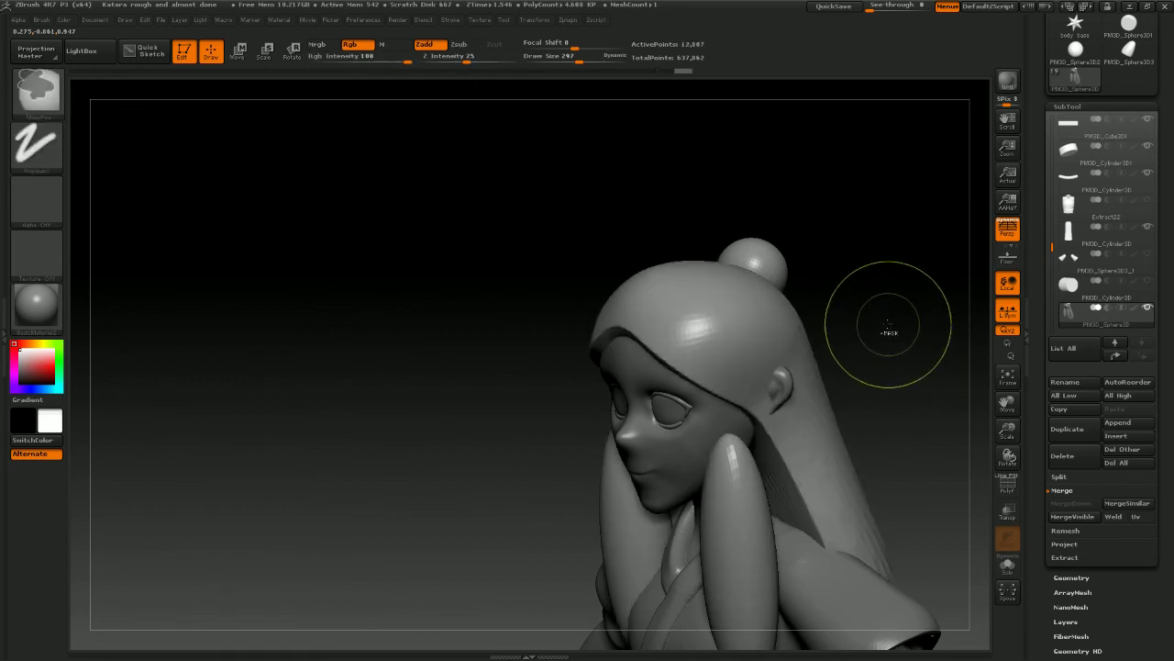
key("ctrl+z")
left_click(874, 343, "ctrl")
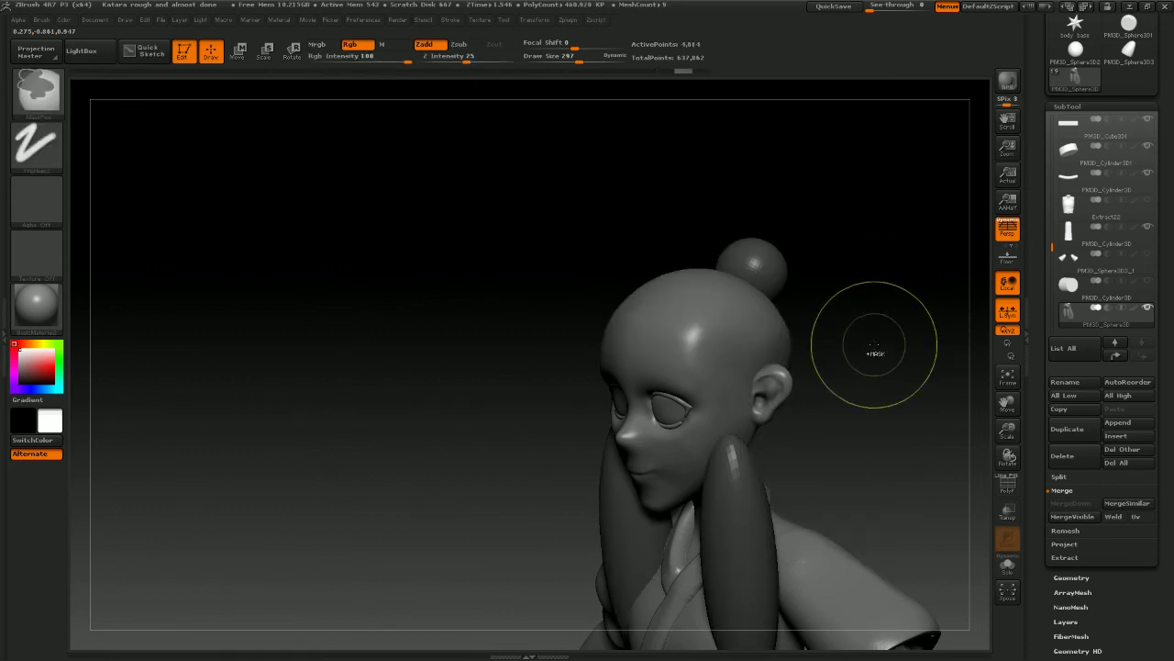
left_click(875, 347, "ctrl+shift")
Flatten the raised hairline over the forehead with the Flatten brush at draw size 155
left_click_drag(876, 347, 930, 325, "shift")
mouse_move(904, 276)
left_mouse_down("alt")
mouse_move(863, 283)
mouse_move(706, 223)
mouse_move(721, 201)
mouse_move(735, 210)
left_mouse_up("alt")
key("Tab")
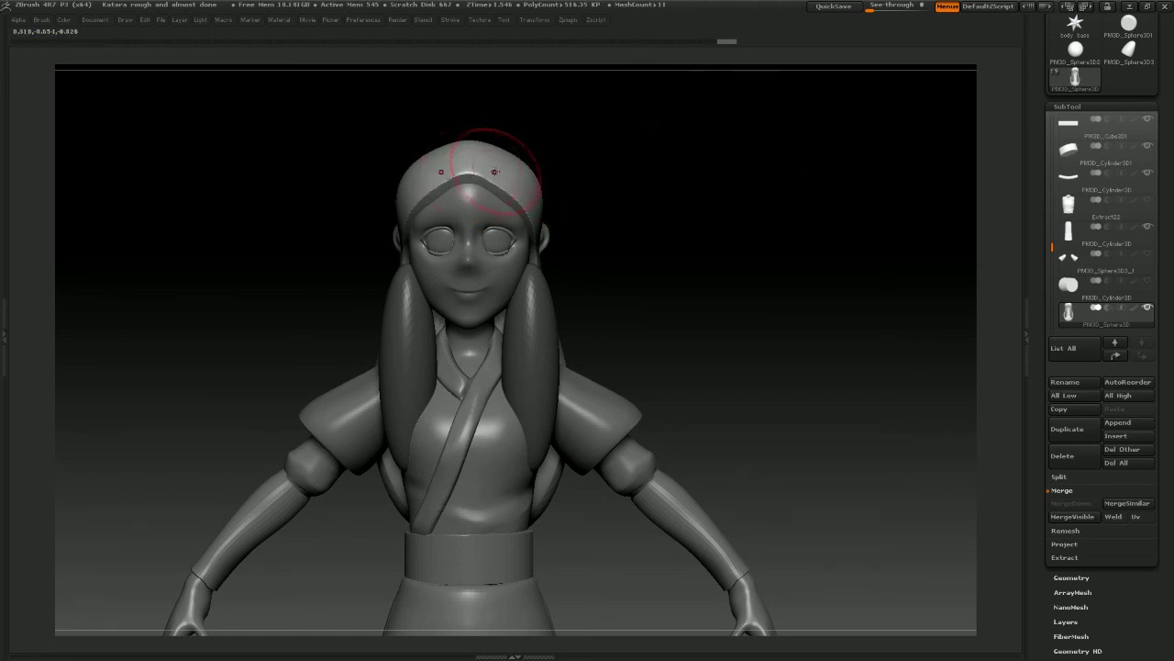
key("Tab")
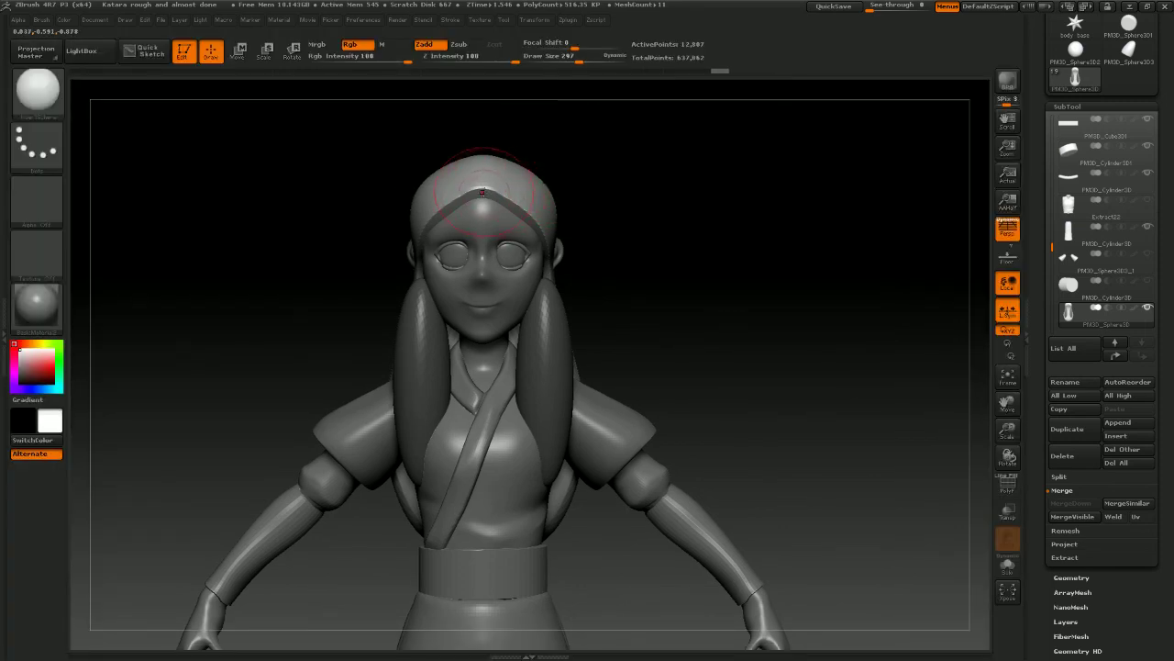
key("b")
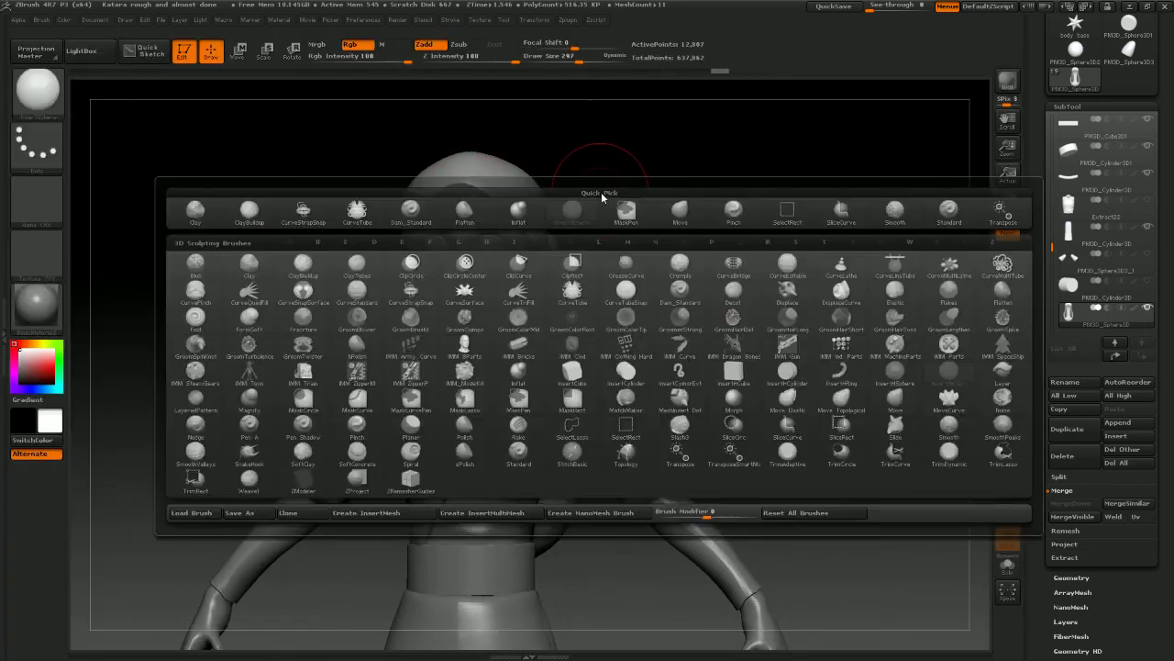
key("f")
key("a")
key("space")
mouse_move(542, 189)
left_mouse_down()
mouse_move(477, 189)
mouse_move(502, 210)
left_mouse_up()
left_click_drag(622, 246, 582, 252)
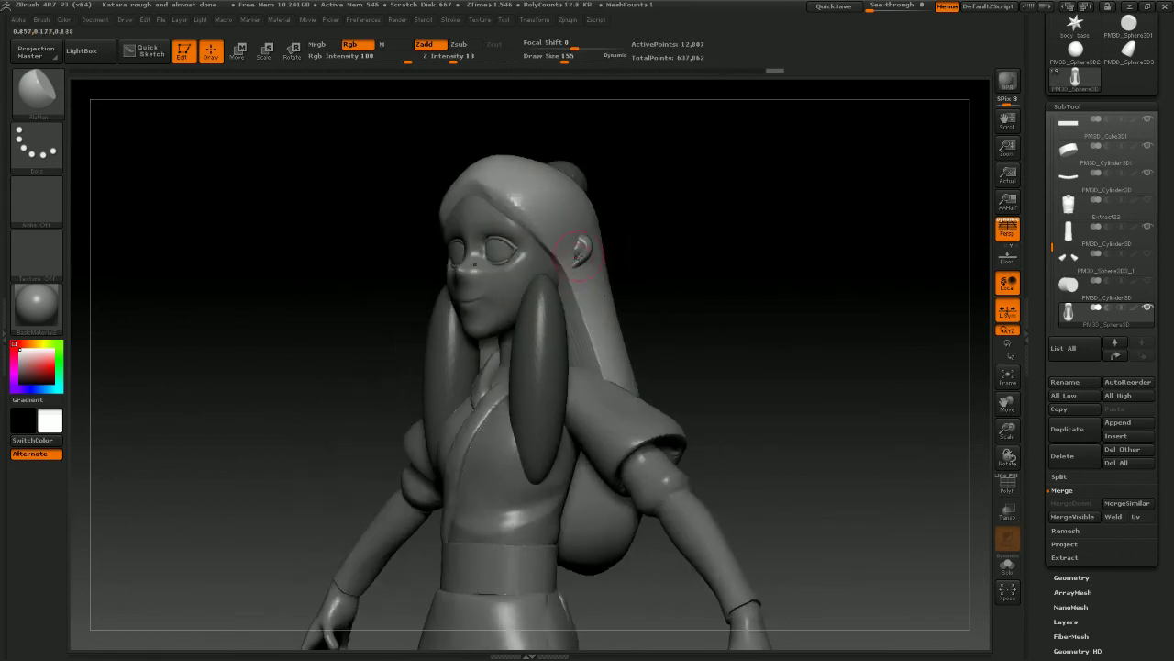
mouse_move(683, 298)
left_mouse_down()
mouse_move(730, 285)
mouse_move(708, 289)
mouse_move(724, 252)
left_mouse_up()
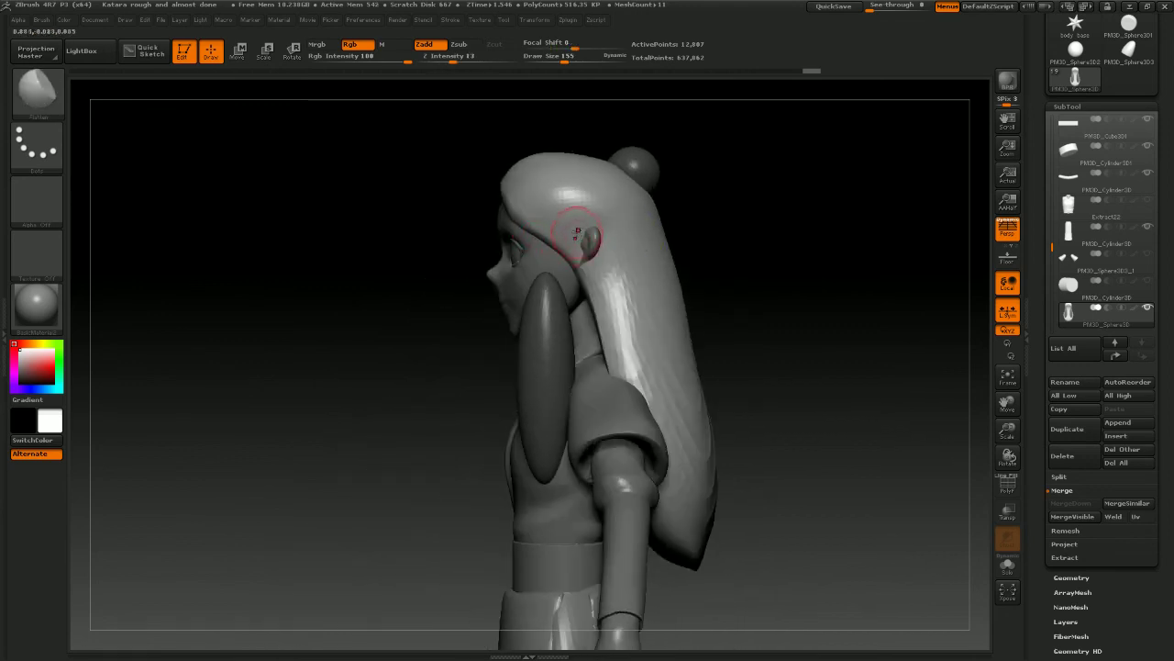
Reshape the side edge of the hair around the ear with the Move brush at draw size 257
key("b")
key("m")
key("v")
key("space")
left_click_drag(578, 234, 585, 240)
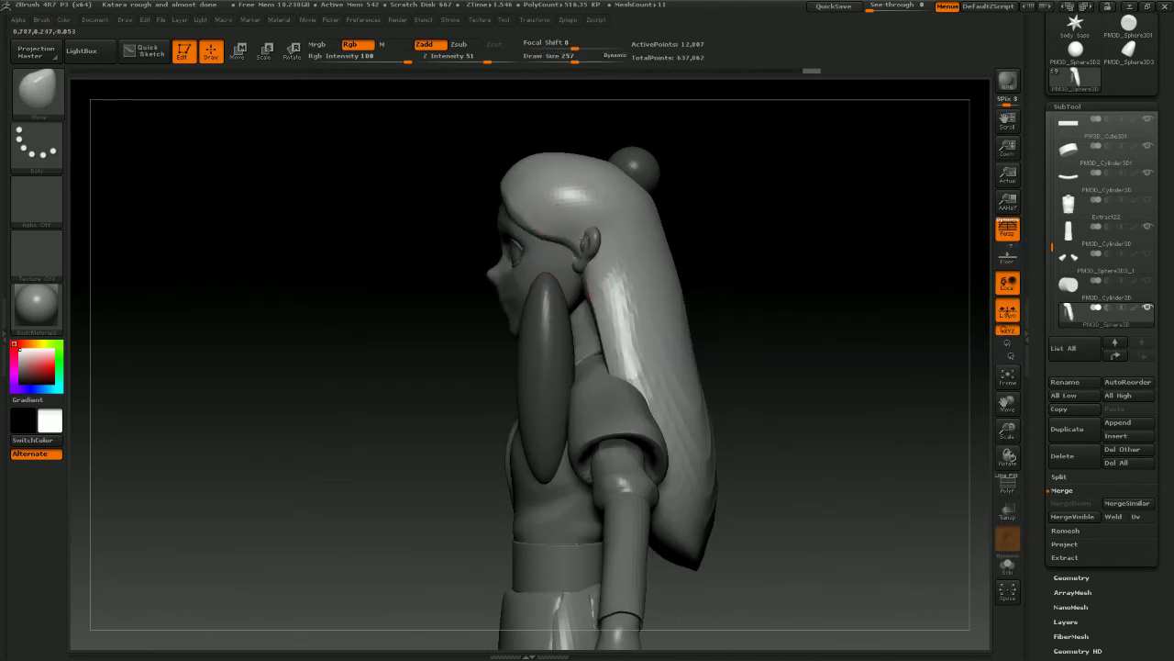
Fill out the rounded top and sides of the hair with the Move brush at draw size 401
mouse_move(706, 242)
left_mouse_down()
mouse_move(732, 239)
mouse_move(723, 181)
mouse_move(713, 250)
mouse_move(702, 200)
left_mouse_up()
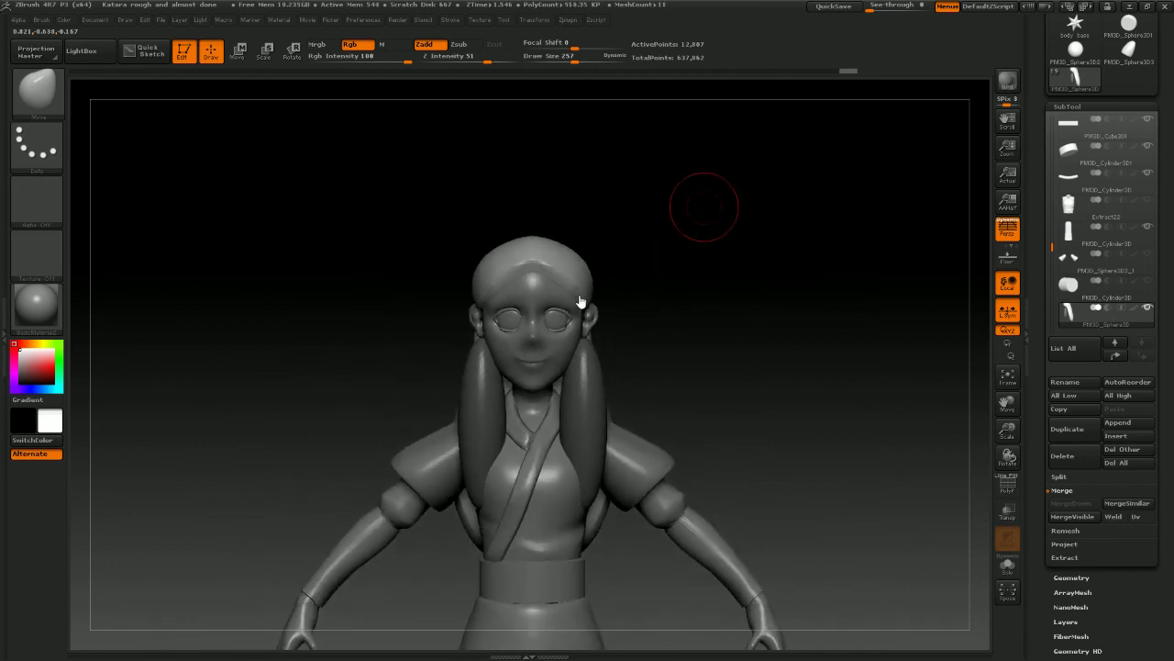
mouse_move(621, 211)
left_mouse_down("alt")
mouse_move(618, 225)
mouse_move(554, 222)
left_mouse_up("alt")
key("space")
left_click(624, 208)
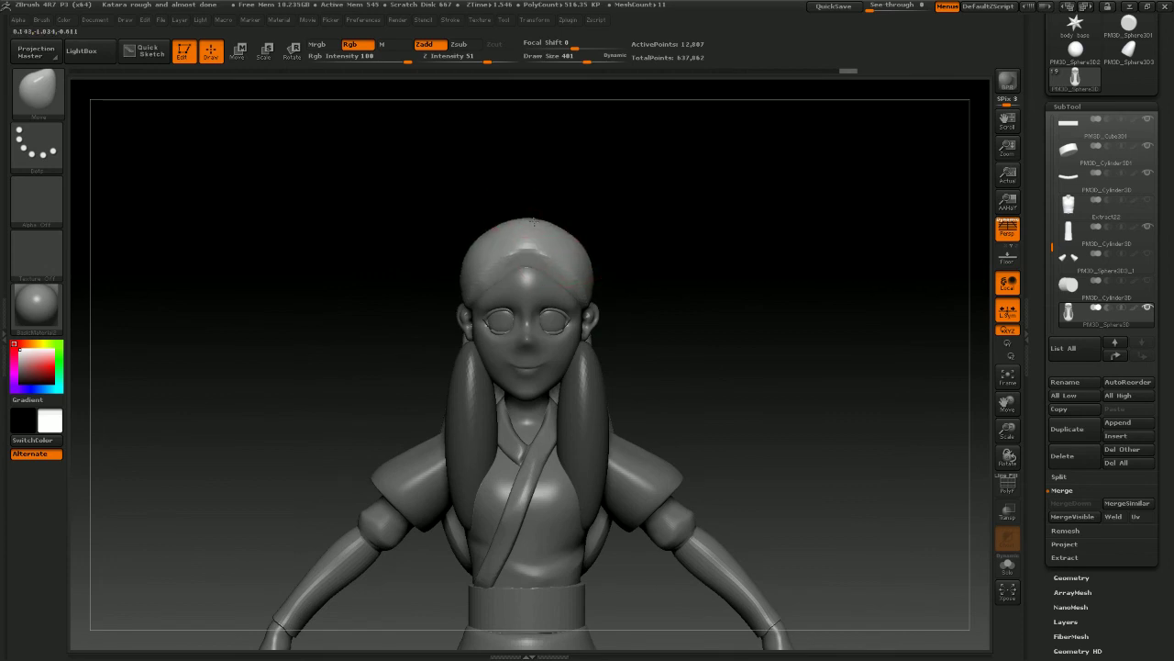
mouse_move(688, 216)
left_mouse_down()
mouse_move(637, 215)
mouse_move(653, 226)
mouse_move(601, 238)
left_mouse_up()
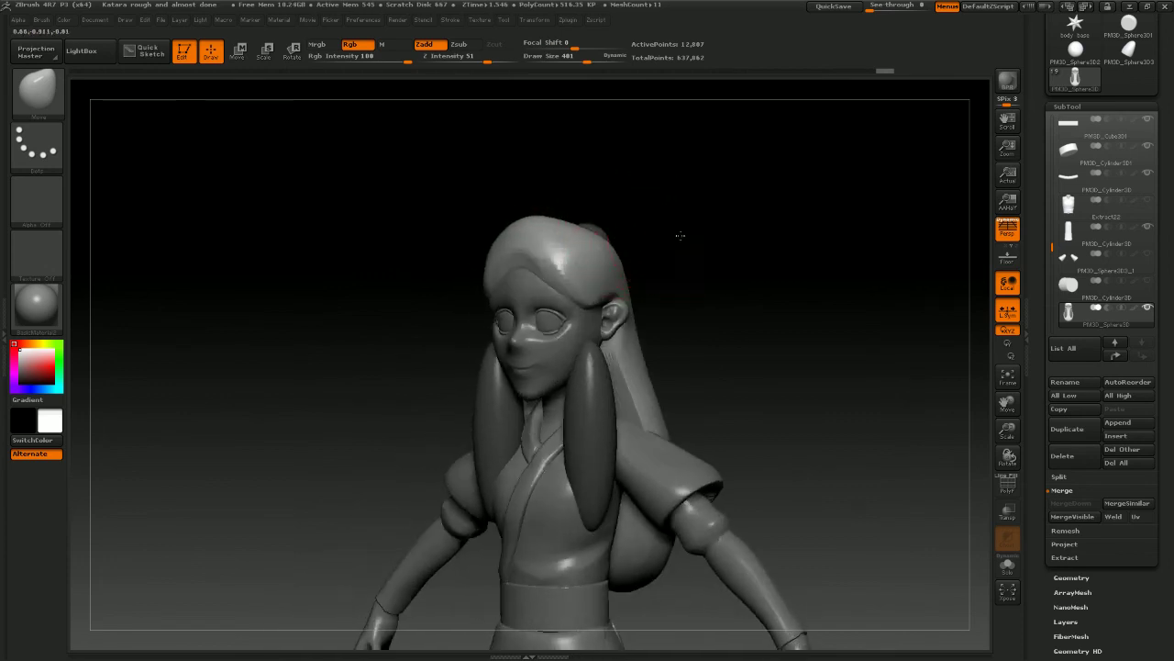
left_click_drag(676, 295, 616, 223)
mouse_move(690, 226)
left_mouse_down()
mouse_move(737, 236)
mouse_move(755, 215)
mouse_move(784, 318)
mouse_move(758, 267)
left_mouse_up()
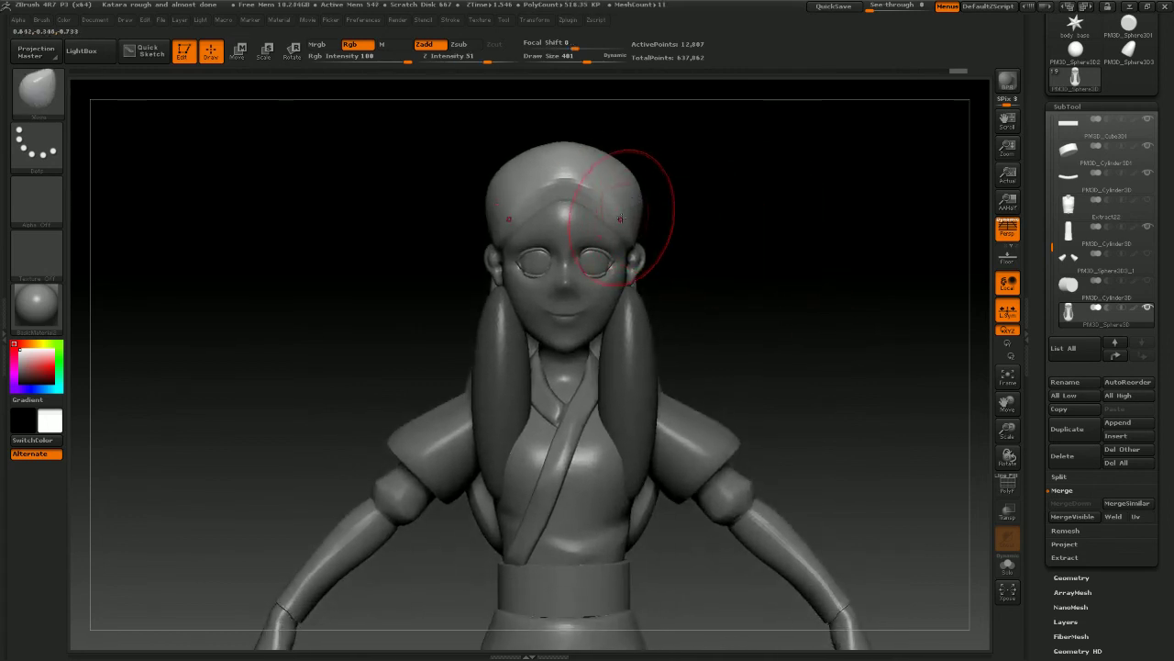
Pull the front hairline down beside the eyes and round off the hair's top silhouette
left_click_drag(629, 213, 621, 265)
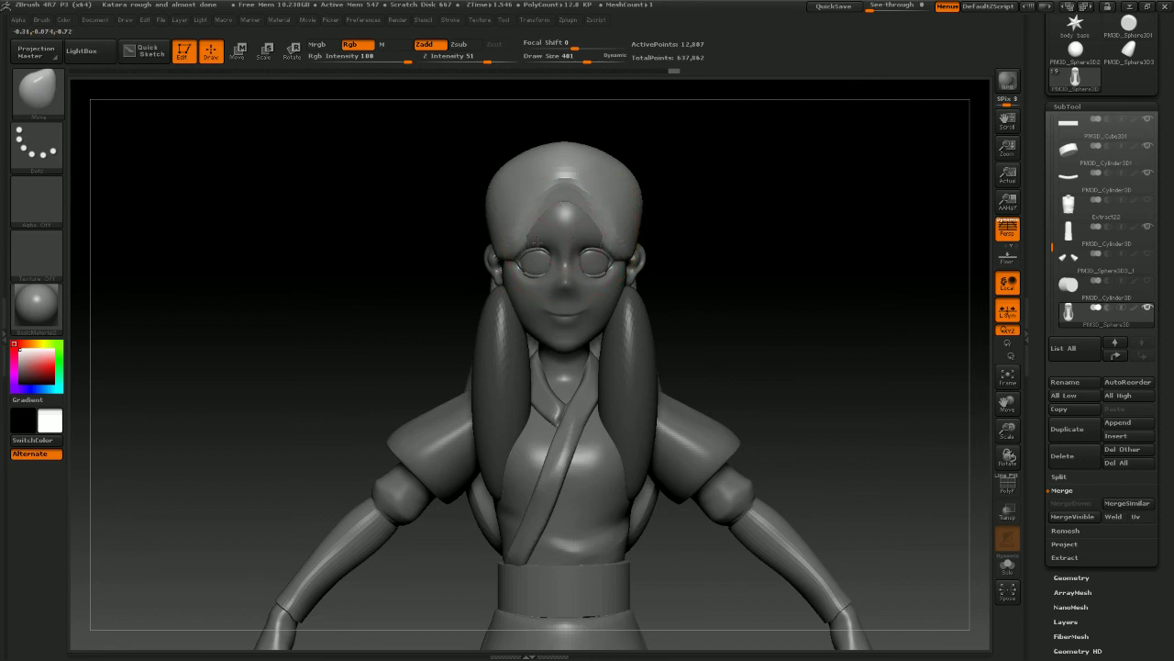
left_click_drag(761, 224, 690, 225)
left_click_drag(784, 228, 862, 220)
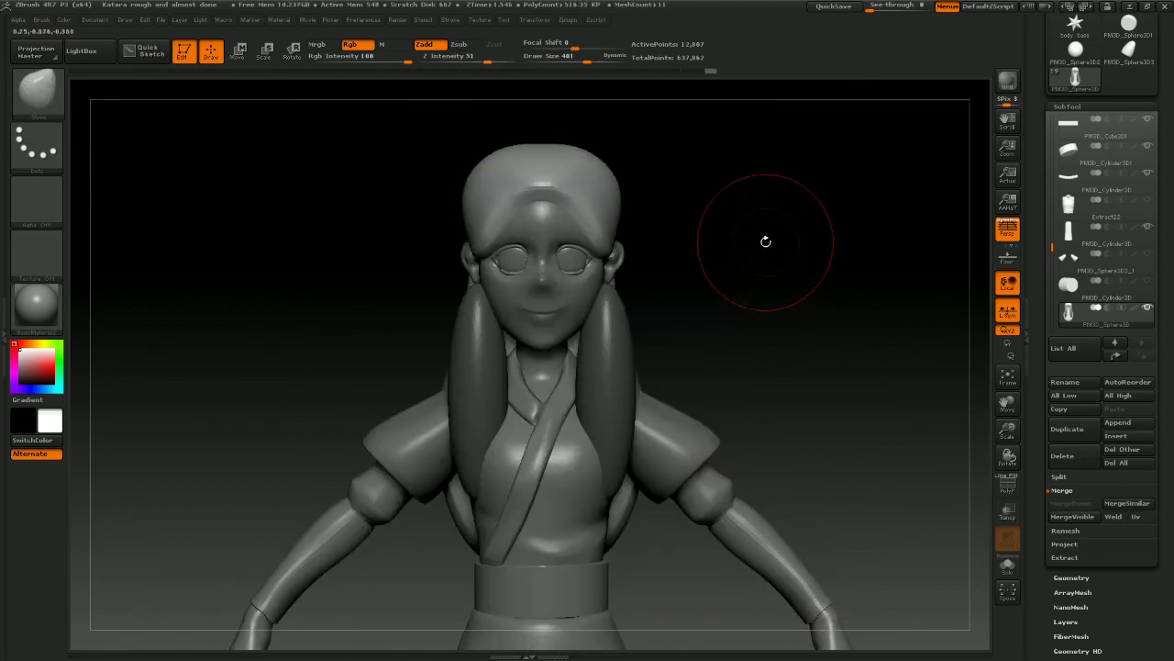
left_click_drag(739, 173, 692, 174)
left_click_drag(620, 175, 683, 177)
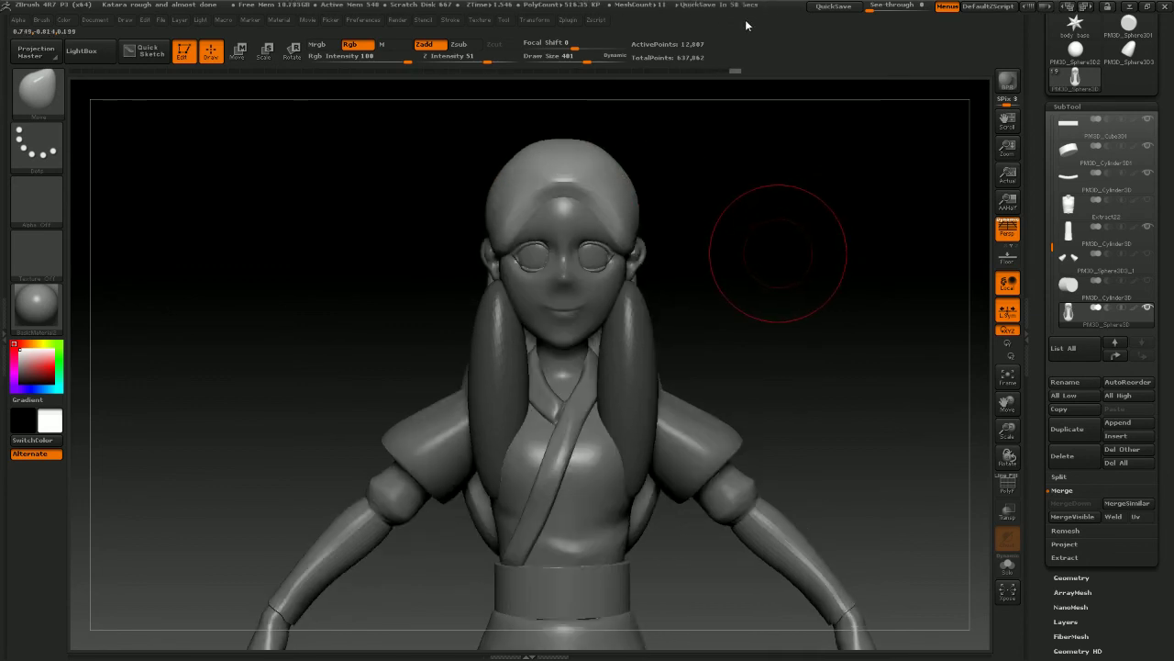
mouse_move(789, 181)
left_mouse_down()
mouse_move(777, 193)
mouse_move(799, 186)
left_mouse_up()
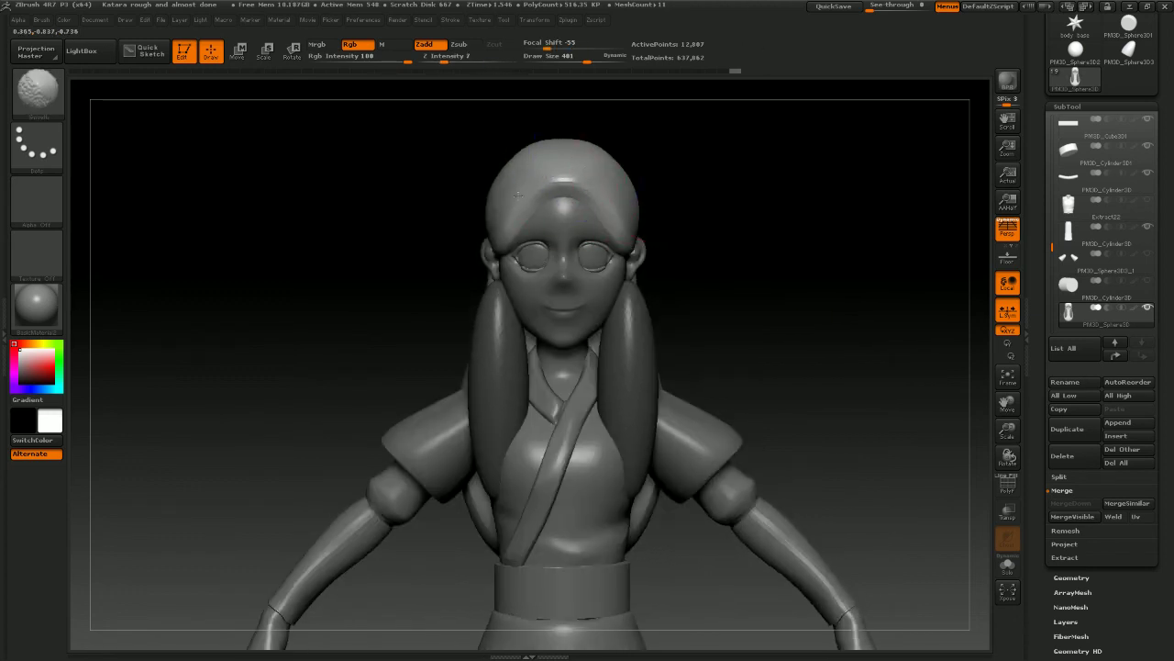
left_click_drag(758, 205, 727, 217)
Refine the hair edge along the temples and above the ears with the Move brush at draw size 232
key("space")
left_click_drag(627, 225, 613, 223)
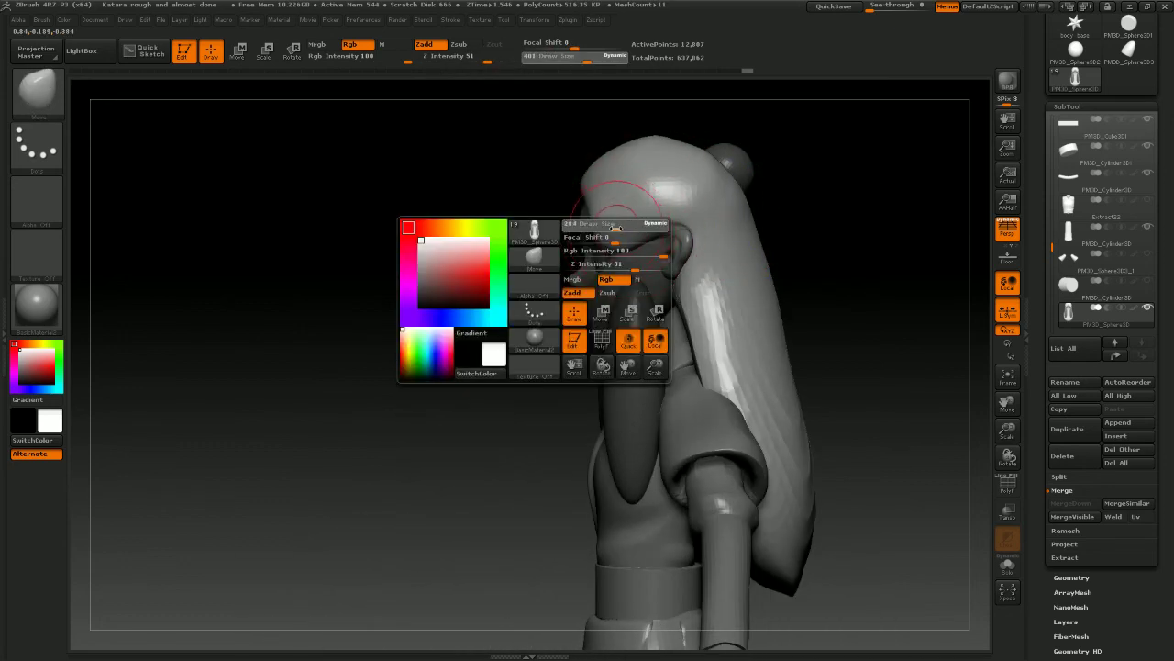
left_click_drag(839, 242, 871, 223, "shift")
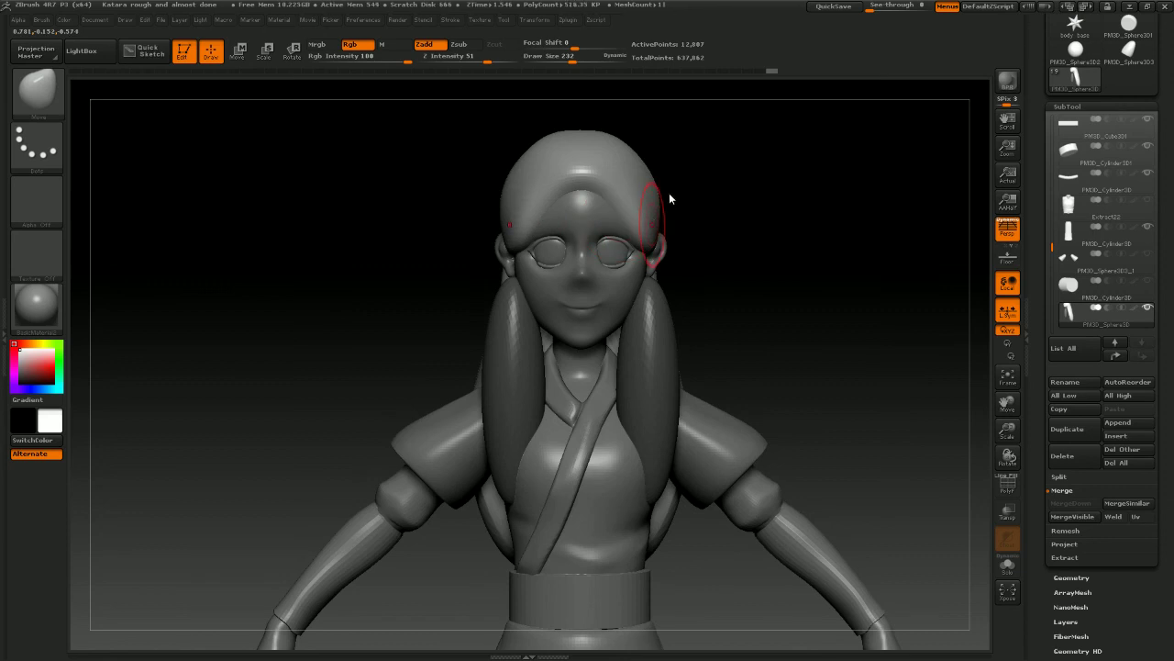
left_click_drag(671, 196, 590, 231)
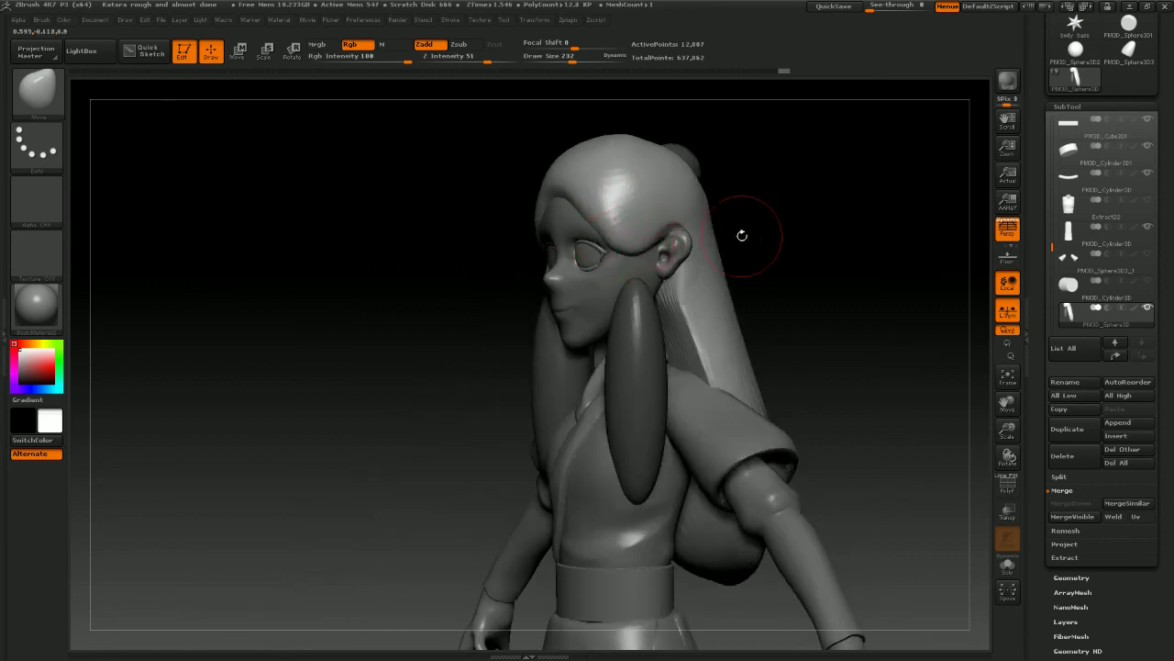
left_click_drag(743, 236, 616, 246, "shift")
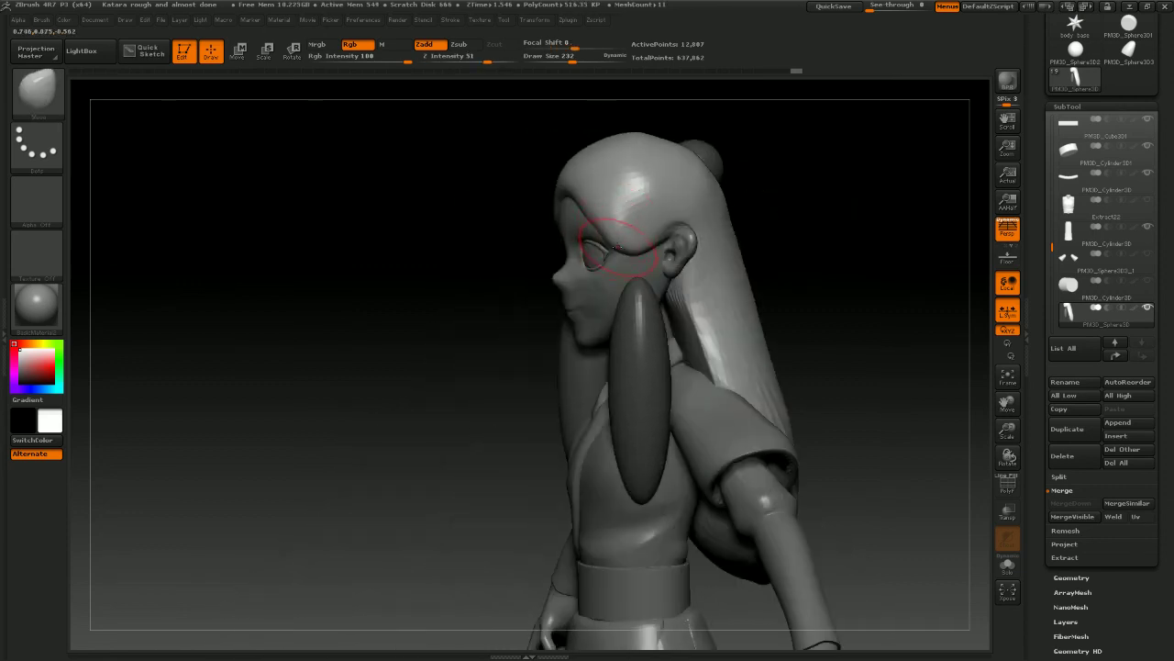
left_click_drag(815, 252, 868, 204, "shift")
left_click_drag(762, 210, 737, 206)
left_click_drag(768, 117, 673, 147)
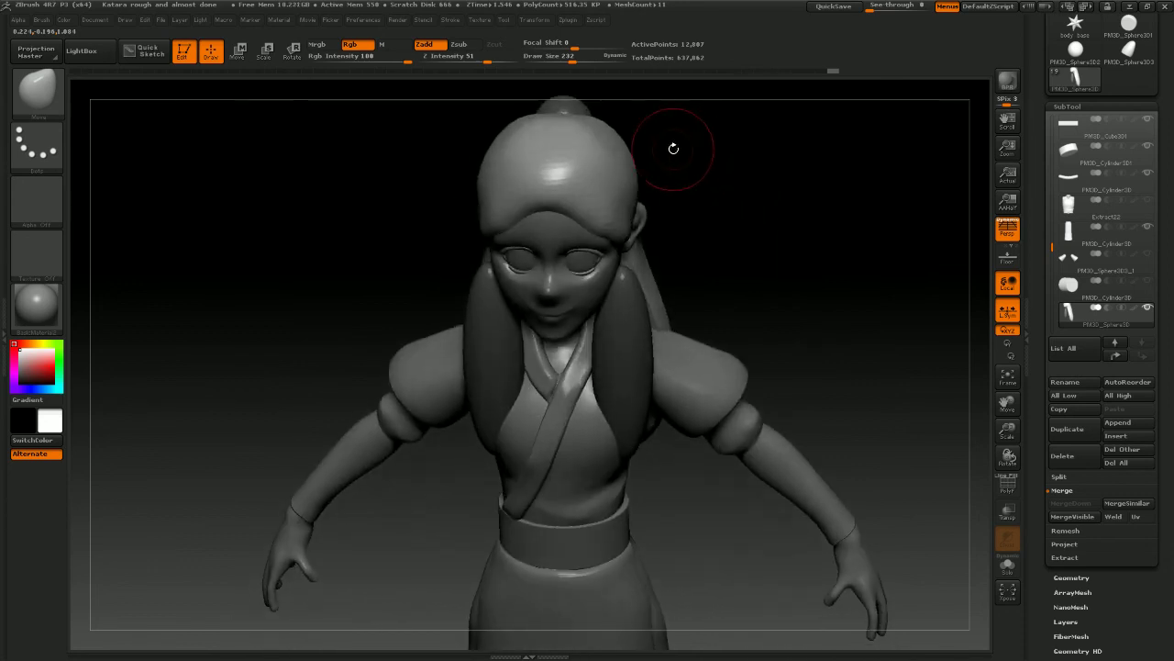
Carve a center parting from the forehead hairline back towards the crown sphere with the Dam_Standard brush
key("b")
key("d")
key("s")
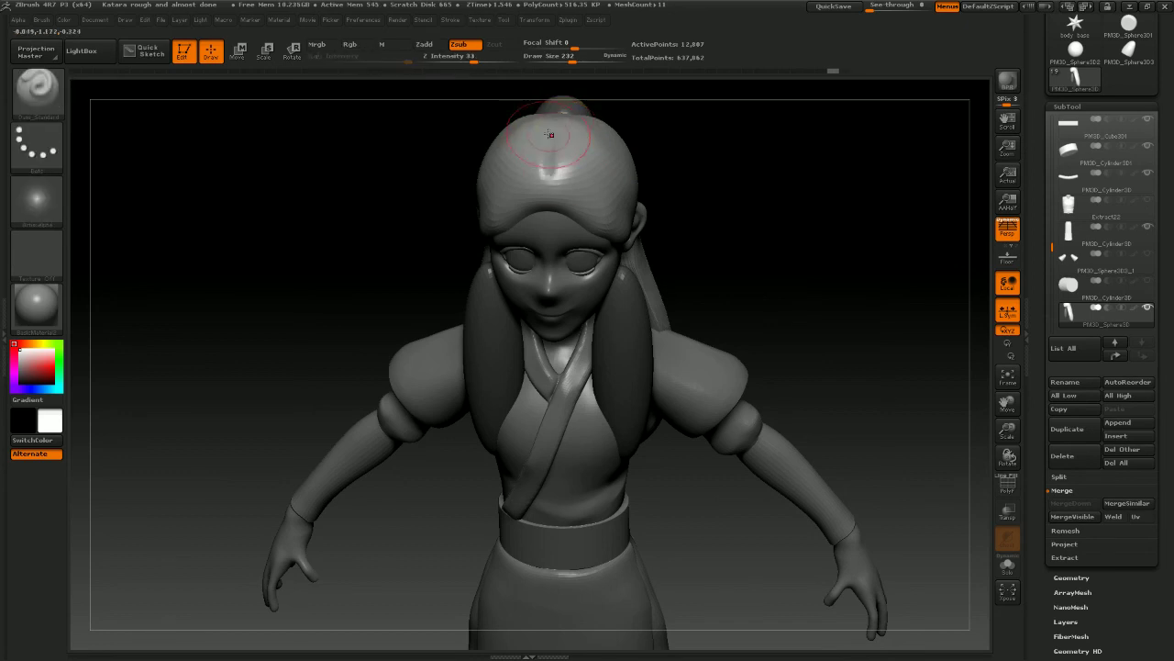
left_click_drag(547, 165, 548, 170)
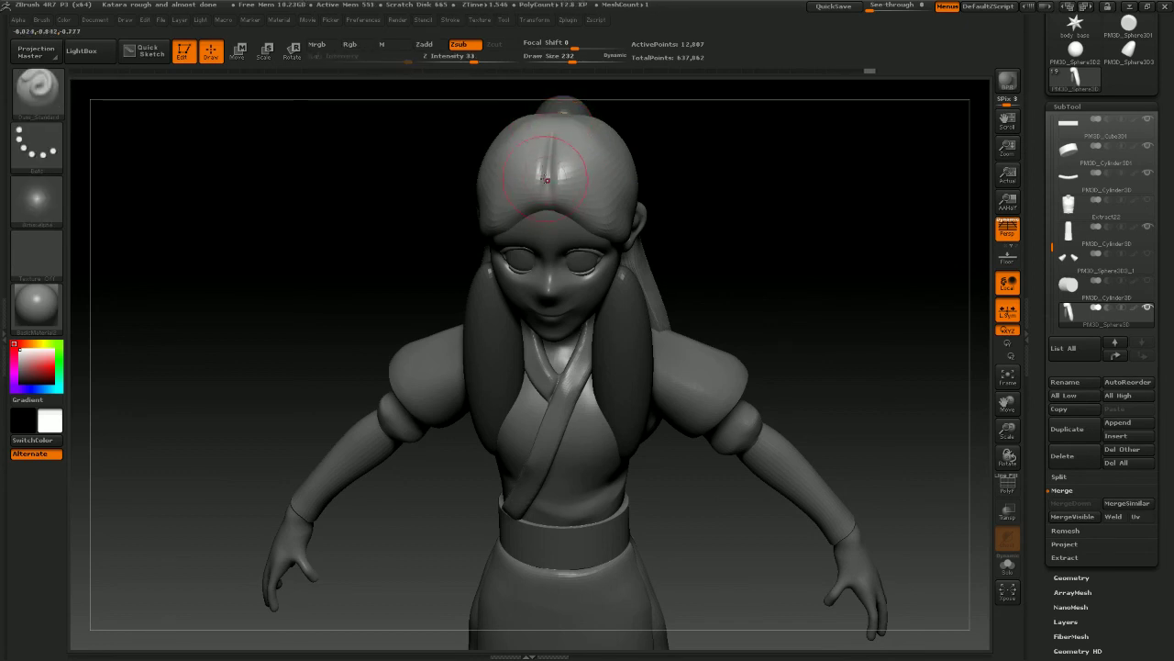
mouse_move(663, 138)
left_mouse_down()
mouse_move(711, 147)
mouse_move(734, 170)
mouse_move(642, 197)
left_mouse_up()
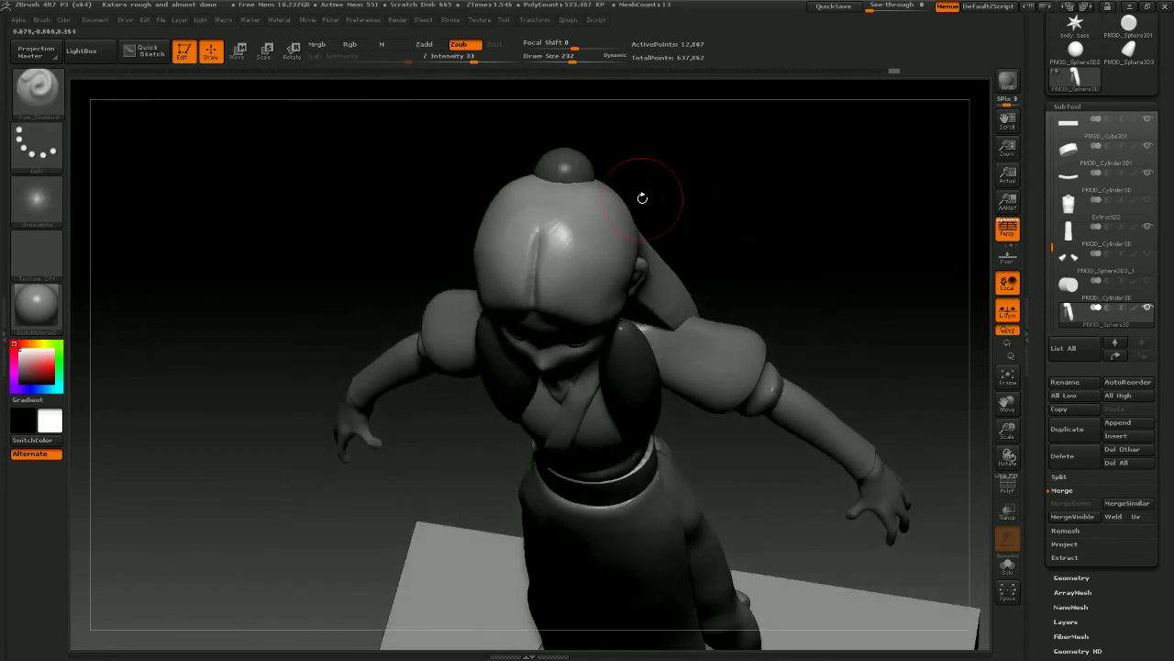
left_click_drag(549, 196, 538, 237)
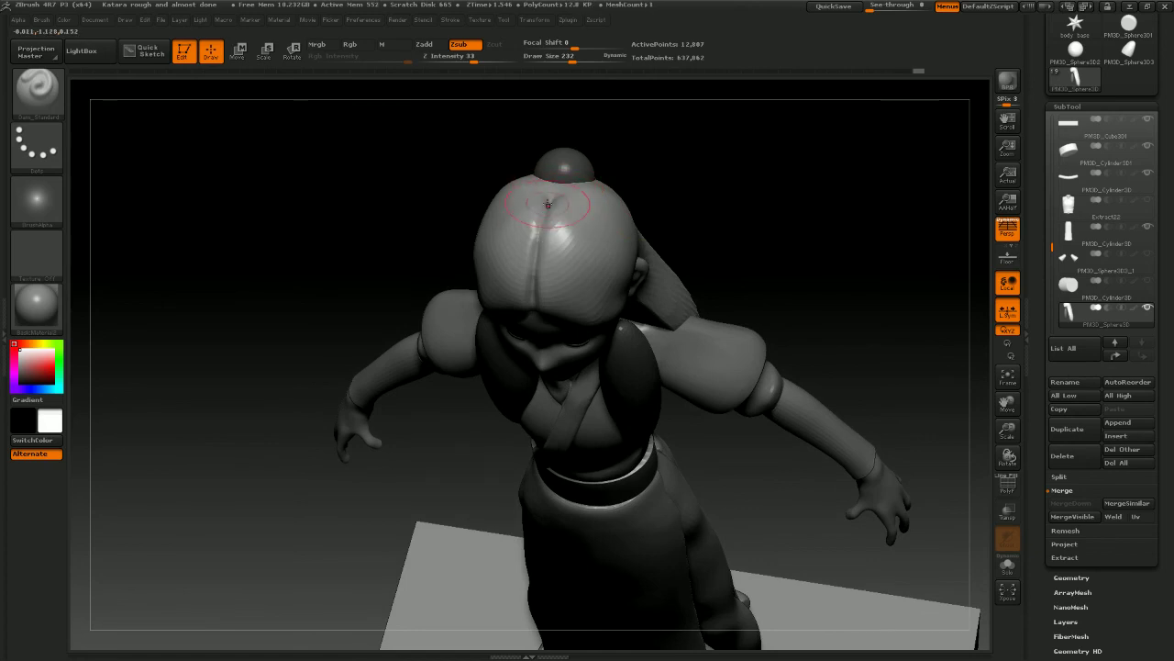
Mask the main hair and both front locks, leaving only the crown sphere unmasked
left_click_drag(659, 190, 710, 116, "shift")
mouse_move(754, 261)
left_mouse_down()
mouse_move(779, 283)
mouse_move(713, 388)
left_mouse_up()
key("ctrl")
left_click_drag(737, 188, 661, 208, "shift")
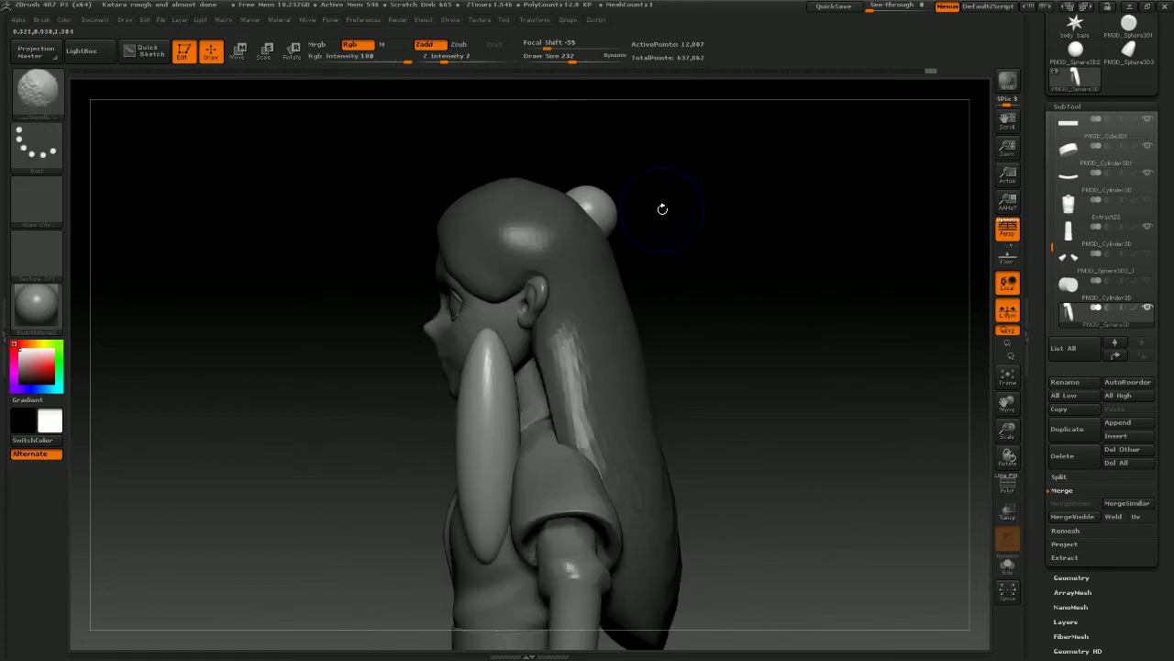
left_click(498, 364, "ctrl+shift")
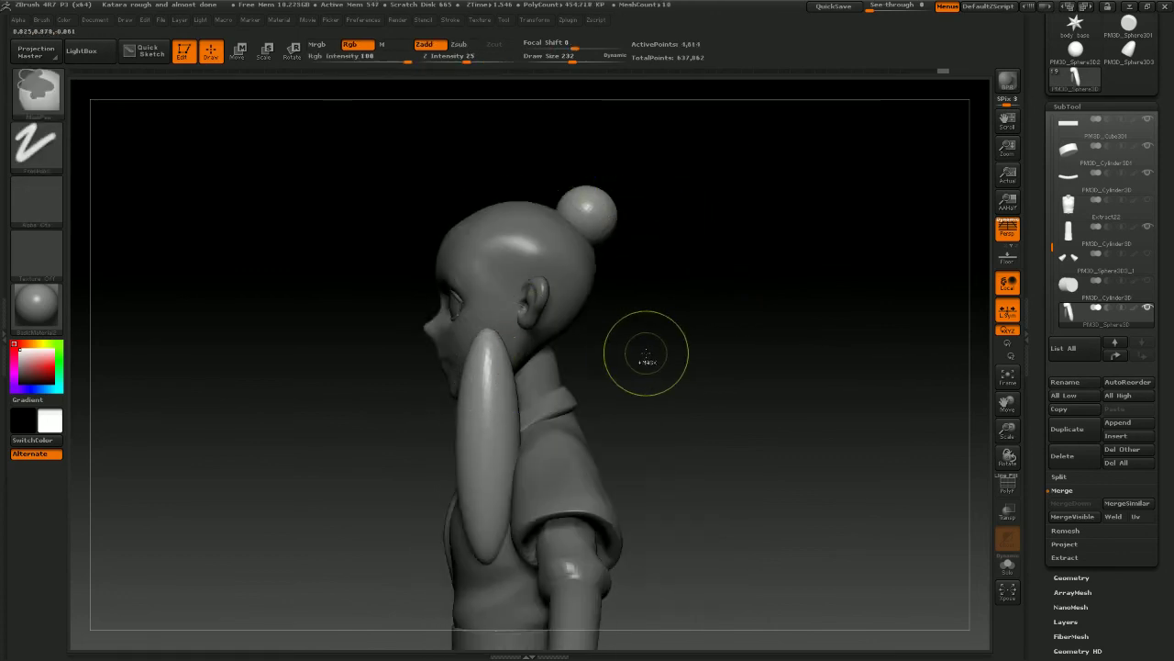
left_click(605, 354, "ctrl+shift")
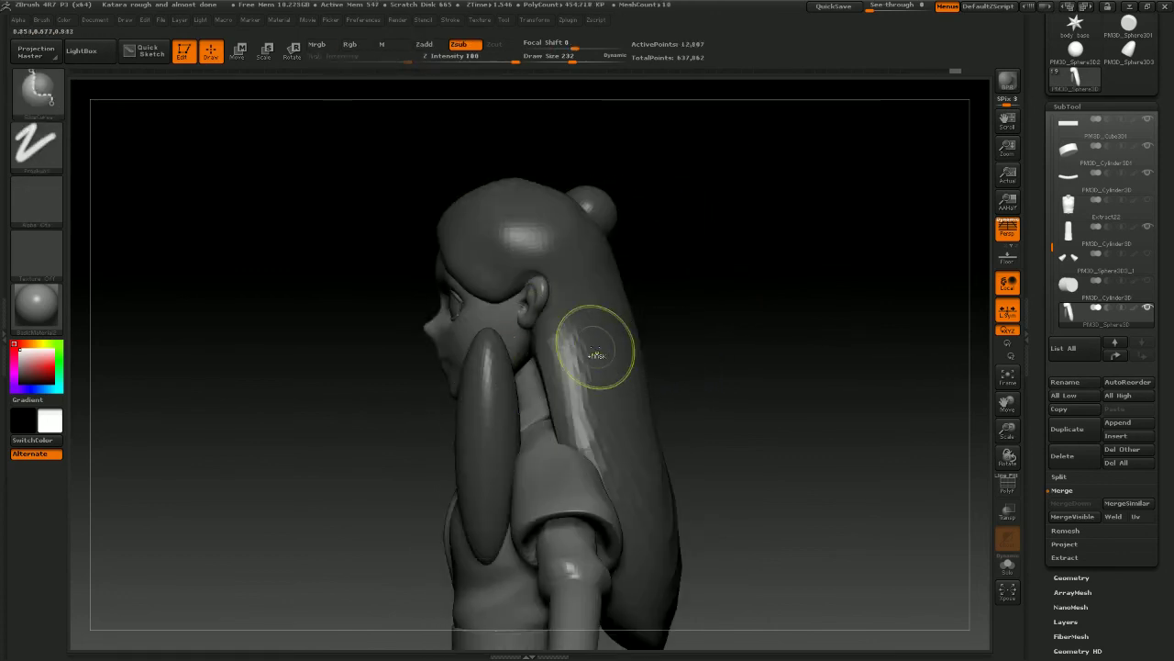
left_click(605, 208, "ctrl+shift")
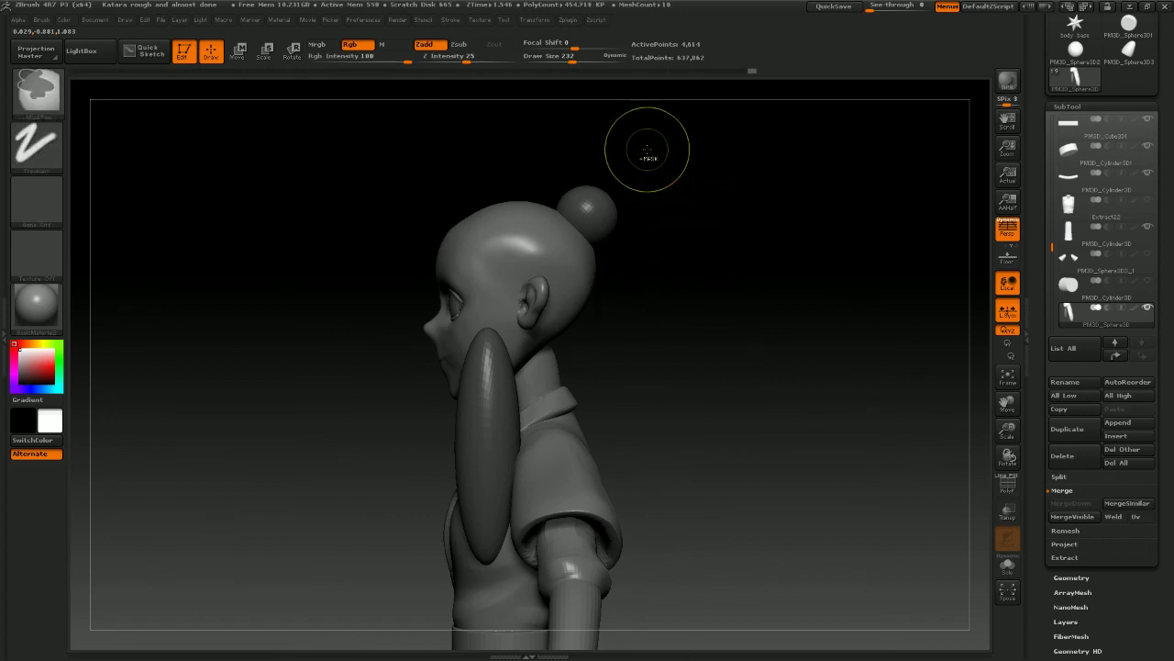
left_click_drag(676, 137, 546, 295, "ctrl")
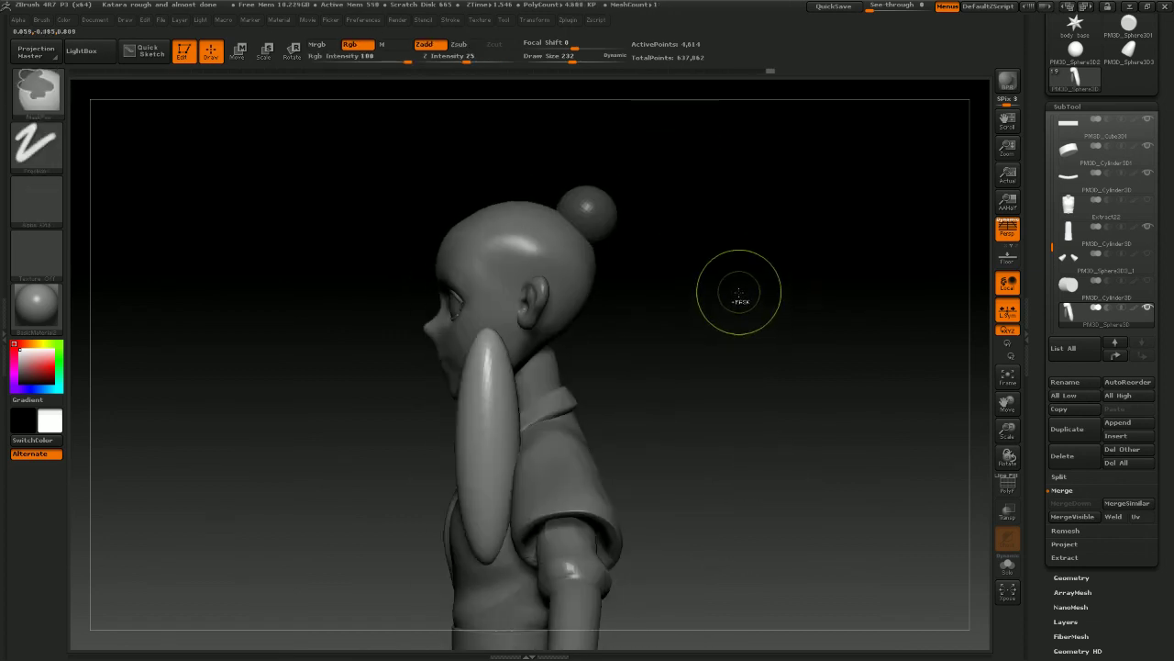
left_click(738, 295, "ctrl")
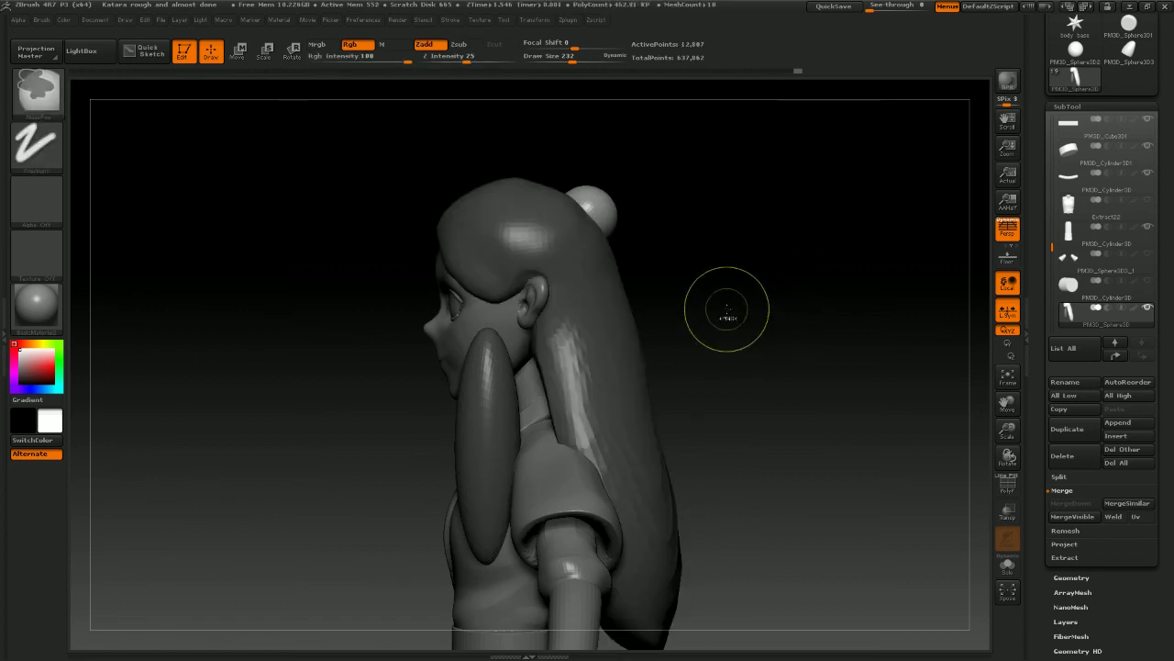
mouse_move(721, 300)
left_mouse_down("shift")
mouse_move(755, 300)
mouse_move(801, 267)
mouse_move(747, 242)
left_mouse_up("shift")
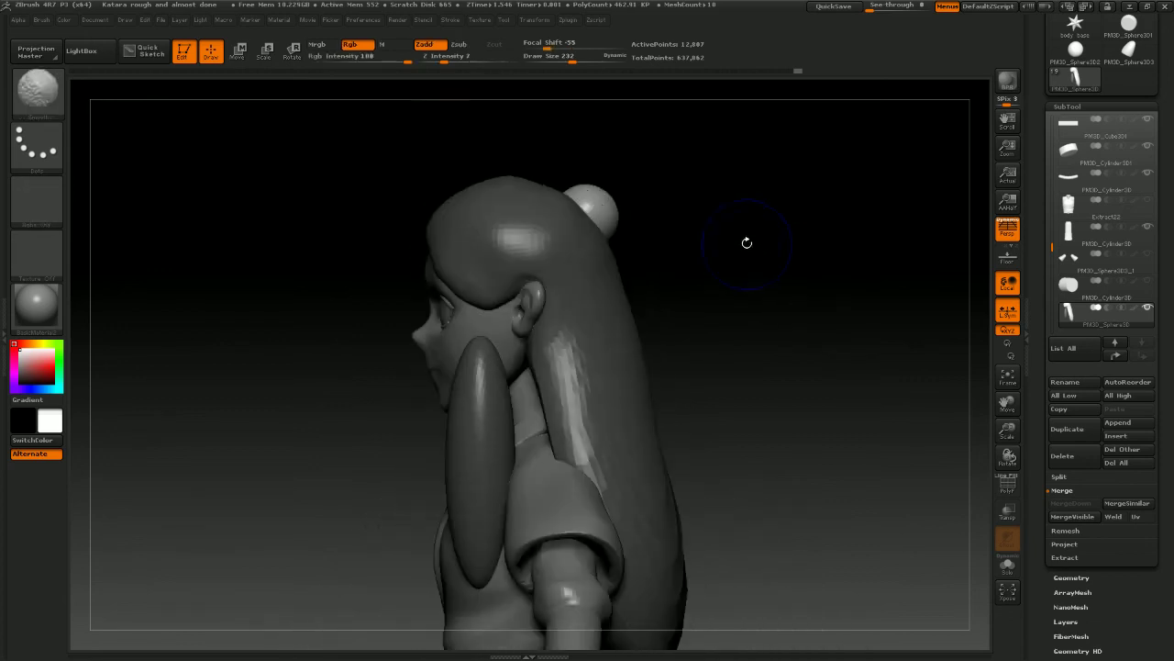
Move the unmasked crown sphere up and back so it sits clear above the rear of the head
key("w")
mouse_move(584, 216)
left_mouse_down()
mouse_move(633, 159)
mouse_move(610, 151)
left_mouse_up()
left_click_drag(716, 190, 707, 341, "shift")
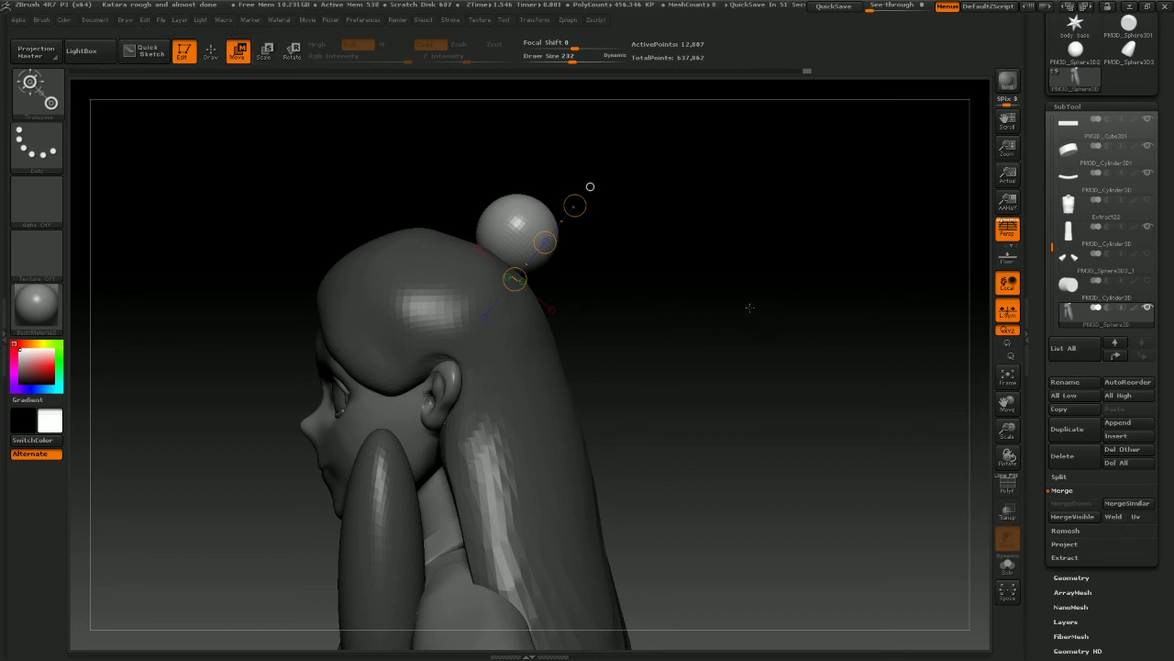
left_click_drag(750, 307, 715, 356)
left_click(209, 55)
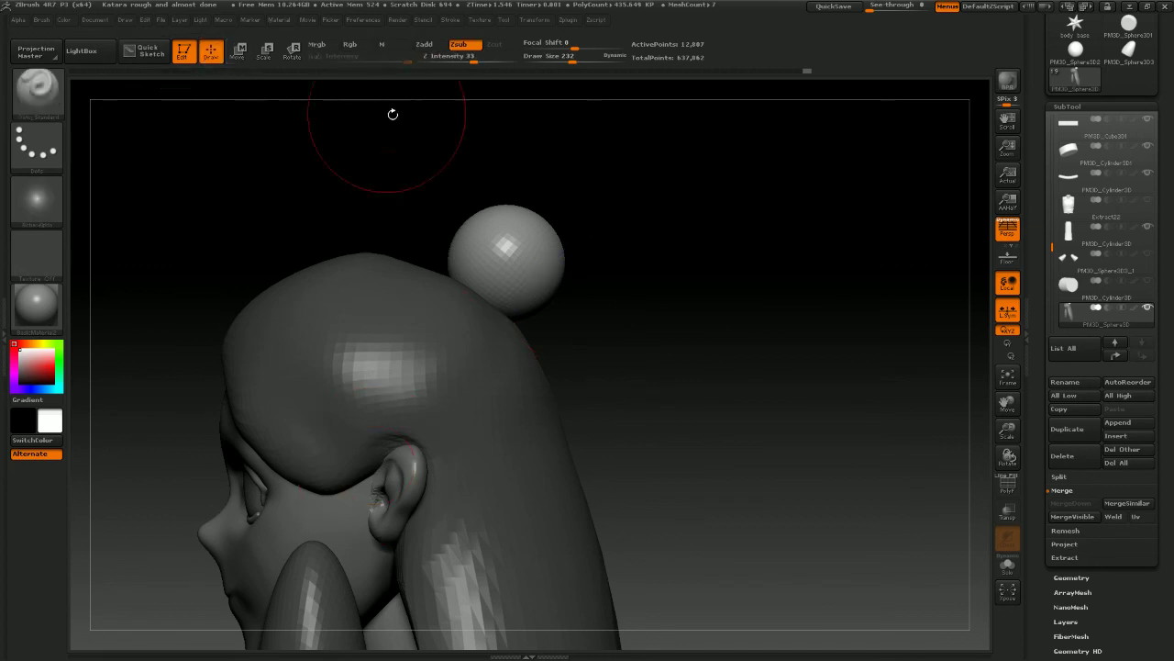
Reshape the crown sphere with the Move brush at draw size 232, widening it sideways and tapering its base toward the head
left_click_drag(432, 157, 561, 169)
key("b")
key("d")
key("s")
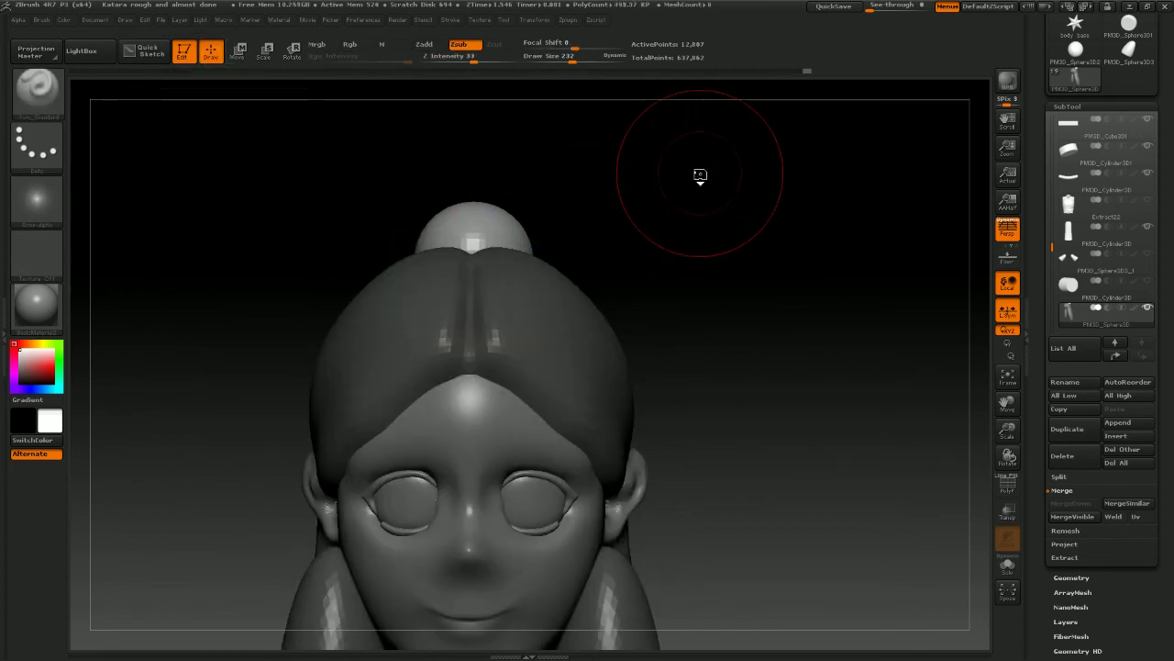
key("b")
key("m")
key("v")
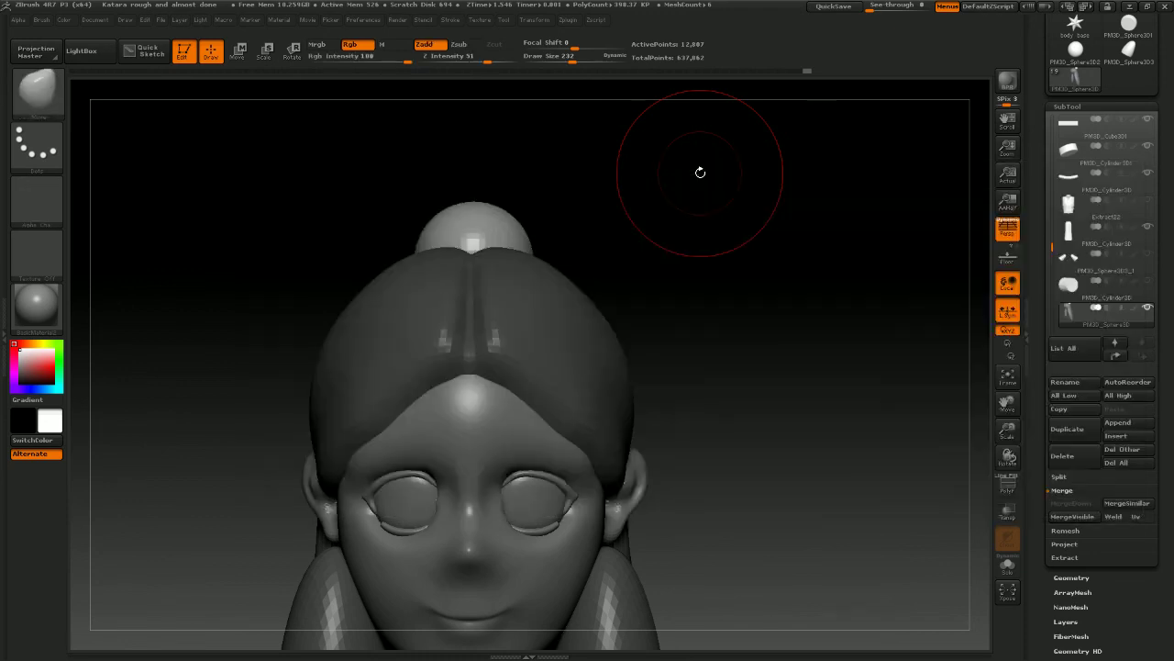
mouse_move(550, 367)
left_mouse_down()
mouse_move(574, 221)
mouse_move(537, 226)
mouse_move(556, 222)
left_mouse_up()
mouse_move(663, 239)
left_mouse_down("shift")
mouse_move(700, 233)
mouse_move(639, 235)
left_mouse_up("shift")
key("b")
key("m")
key("v")
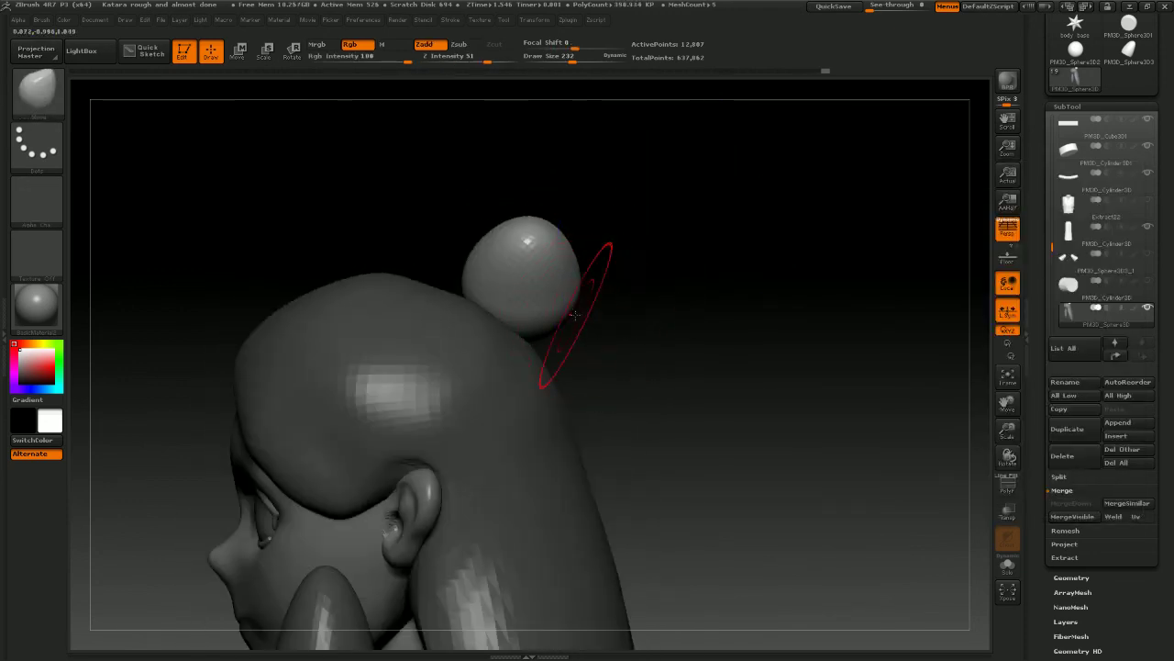
left_click_drag(568, 314, 545, 307)
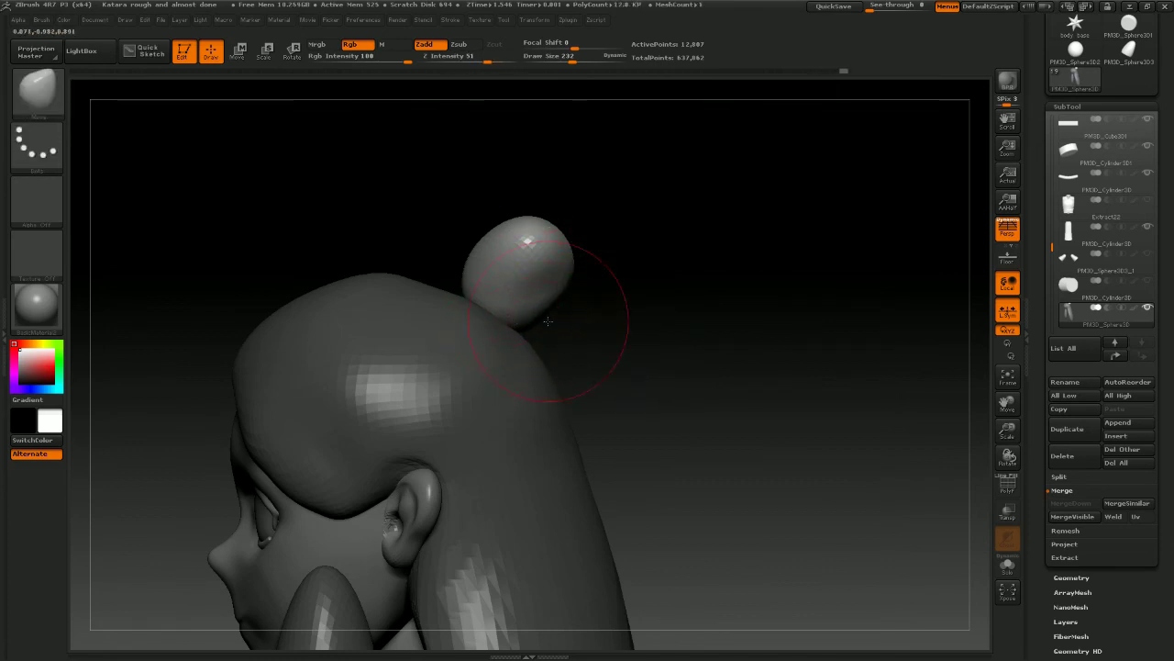
Flatten and smooth the front and back of the hair bun using the Flatten brush at draw size 186
key("b")
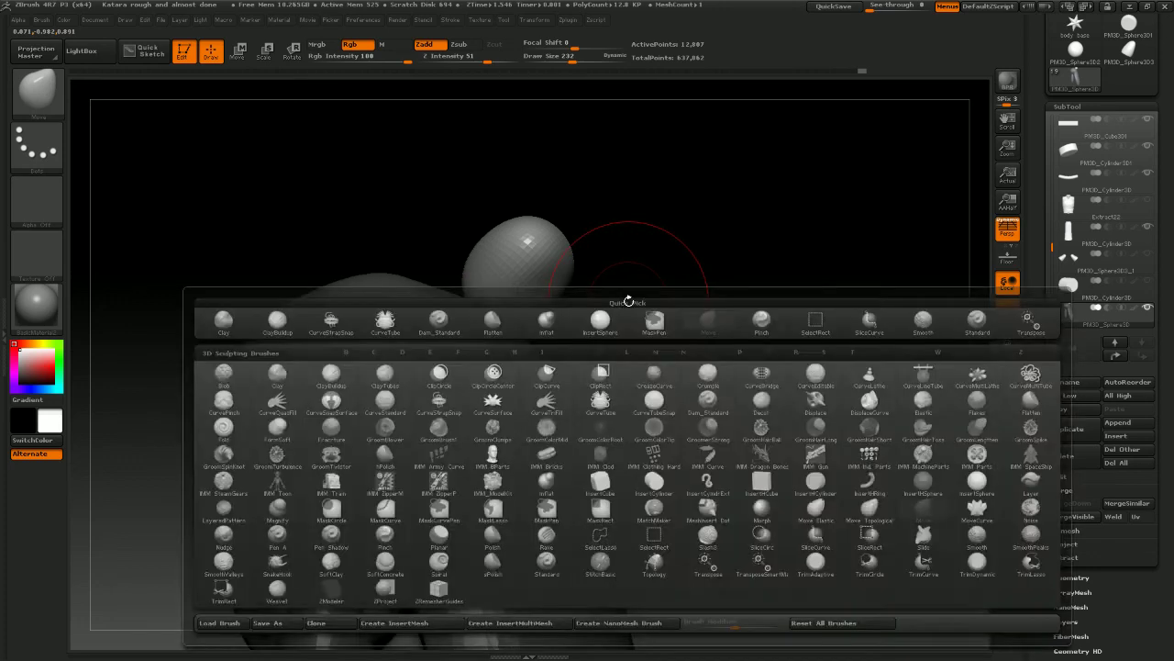
key("f")
key("a")
key("space")
mouse_move(631, 300)
left_mouse_down()
mouse_move(601, 299)
mouse_move(634, 286)
left_mouse_up()
left_click_drag(638, 290, 617, 291)
left_click_drag(578, 257, 522, 327)
left_click_drag(644, 315, 669, 296)
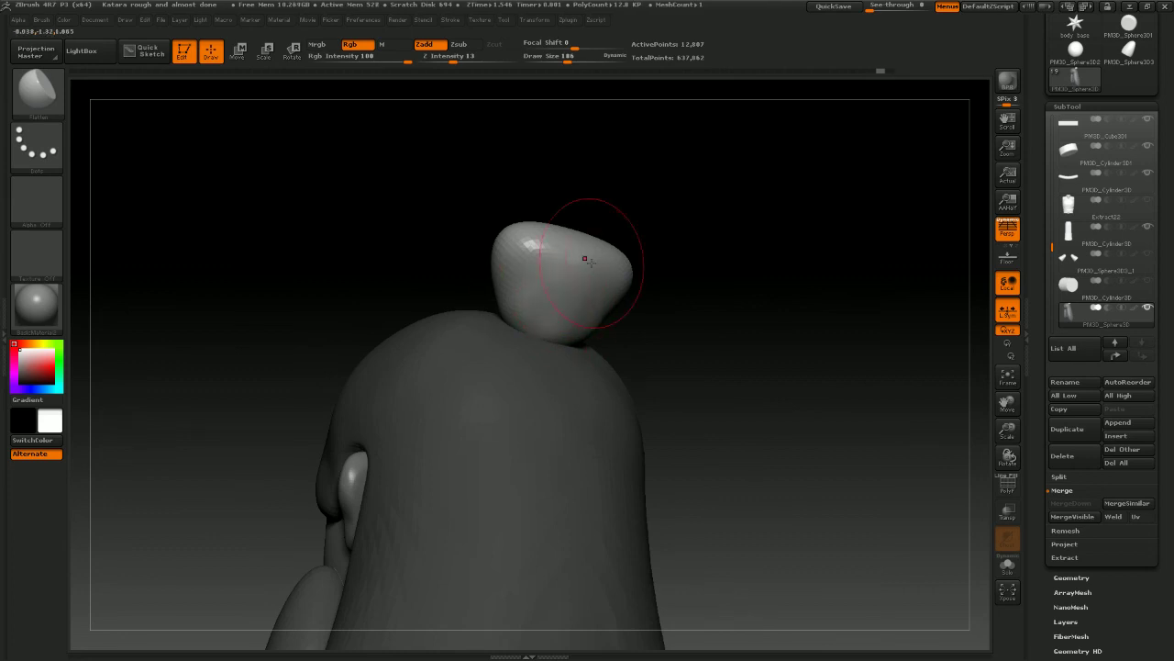
left_click_drag(519, 310, 540, 306)
mouse_move(626, 321)
left_mouse_down()
mouse_move(721, 336)
mouse_move(677, 336)
mouse_move(571, 257)
left_mouse_up()
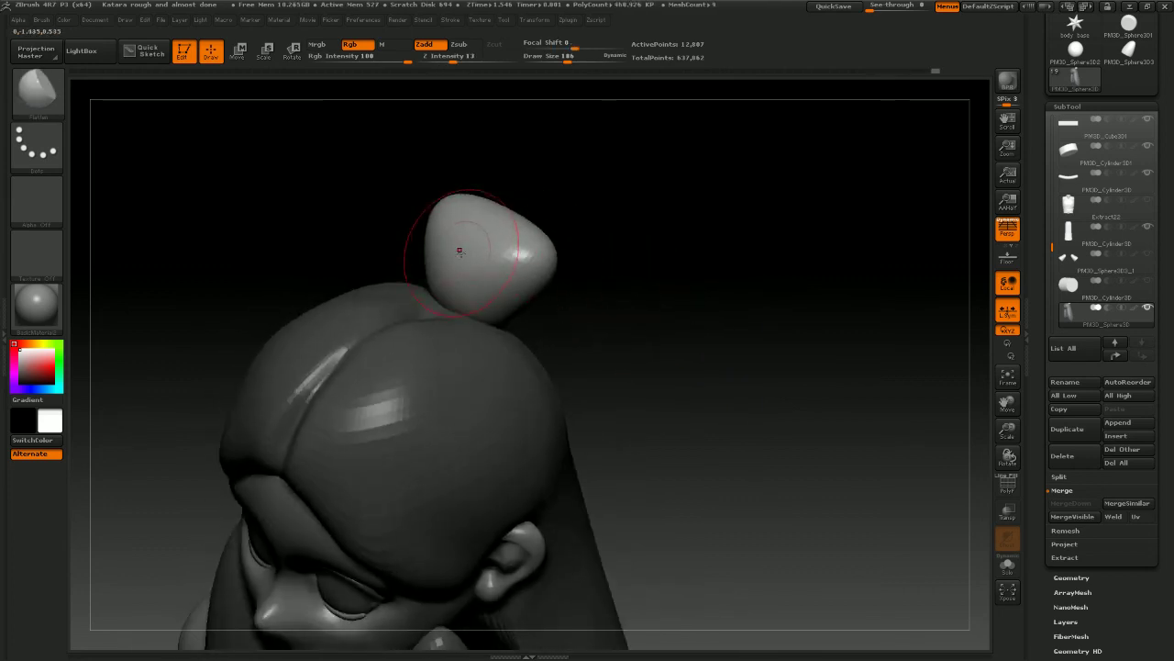
left_click_drag(459, 250, 453, 263)
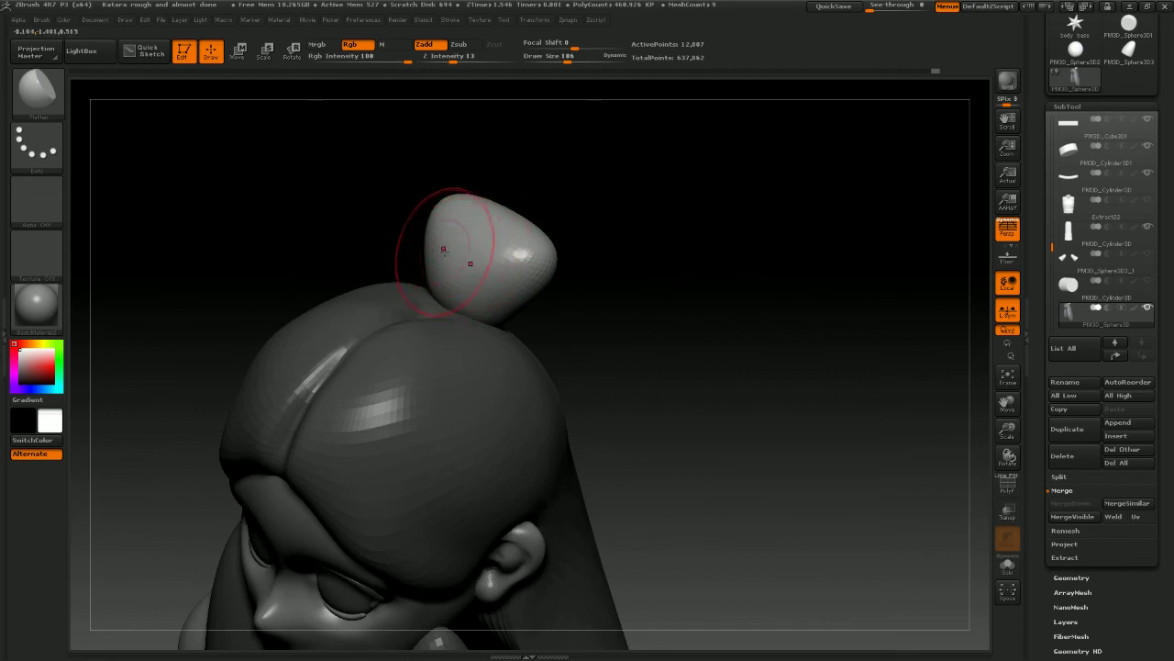
left_click_drag(445, 306, 458, 286, "shift")
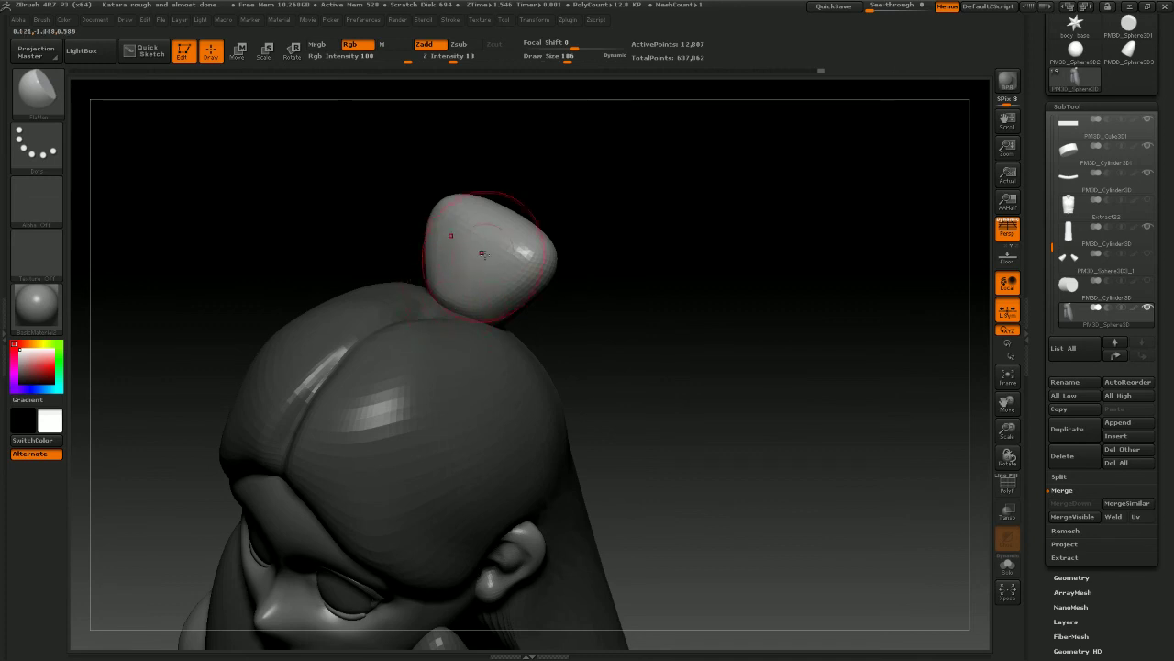
left_click_drag(571, 253, 608, 262, "shift")
mouse_move(685, 286)
left_mouse_down("shift")
mouse_move(603, 246)
mouse_move(478, 283)
mouse_move(632, 288)
mouse_move(513, 259)
mouse_move(579, 270)
left_mouse_up("shift")
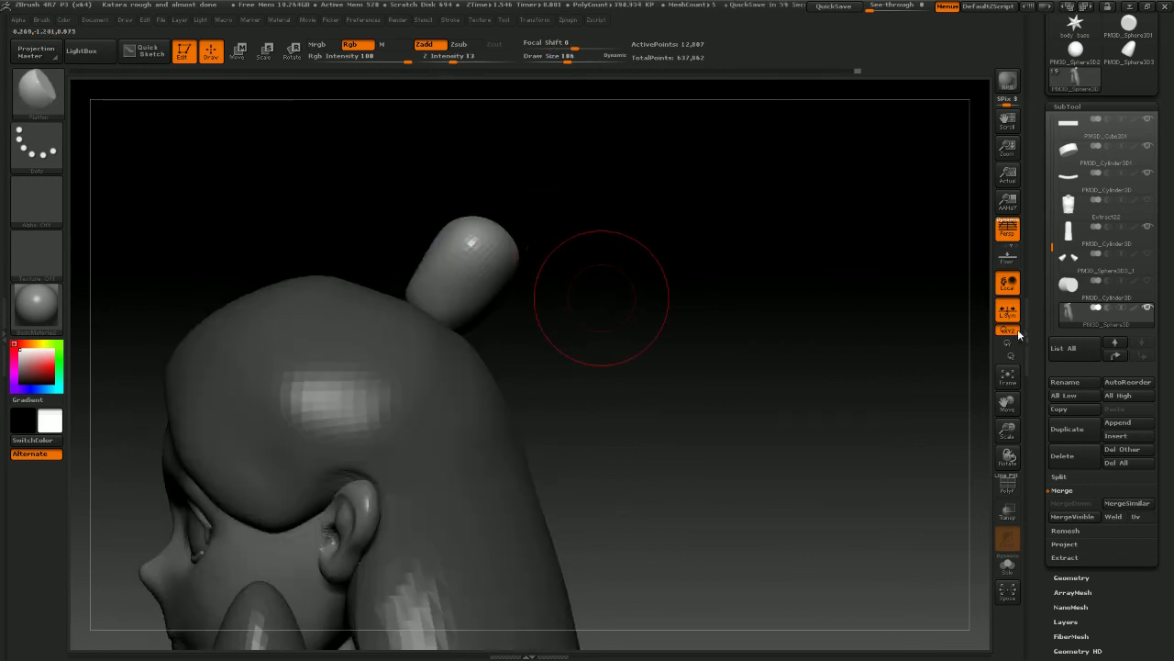
Mask the bun along with the main hair, leaving only the two front locks unmasked
left_click_drag(818, 341, 744, 341)
mouse_move(664, 367)
left_mouse_down()
mouse_move(698, 346)
mouse_move(677, 333)
mouse_move(760, 369)
mouse_move(758, 333)
mouse_move(703, 321)
mouse_move(706, 382)
mouse_move(634, 367)
left_mouse_up()
left_click(435, 331, "ctrl+shift")
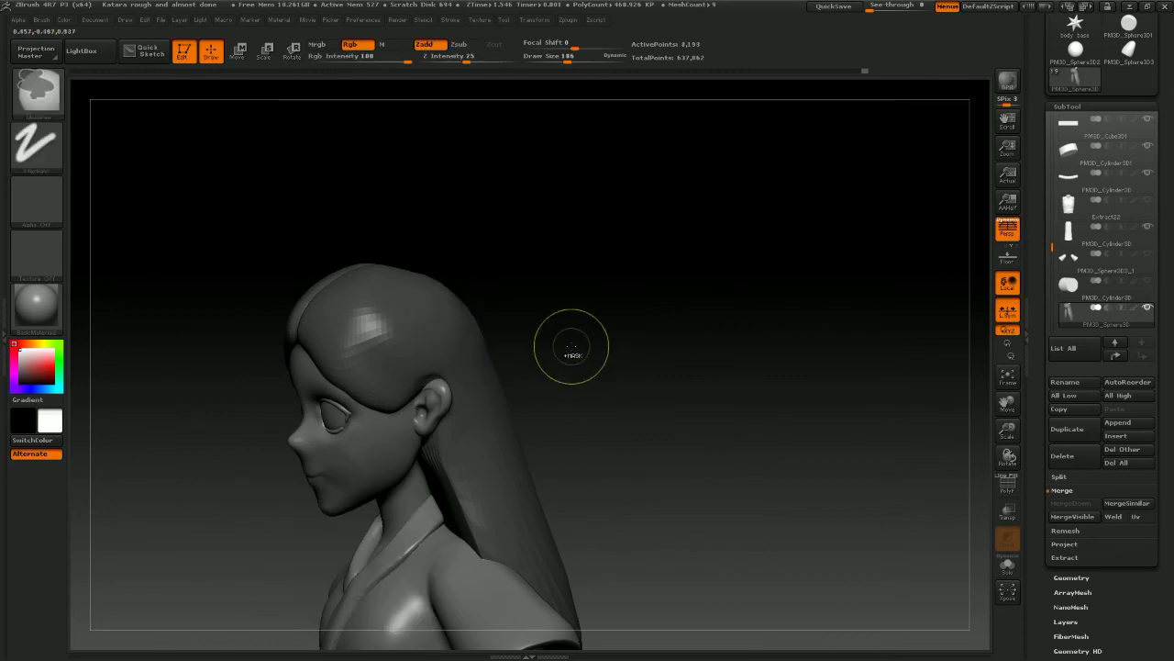
left_click(486, 345, "ctrl+shift")
left_click(597, 356, "ctrl+shift")
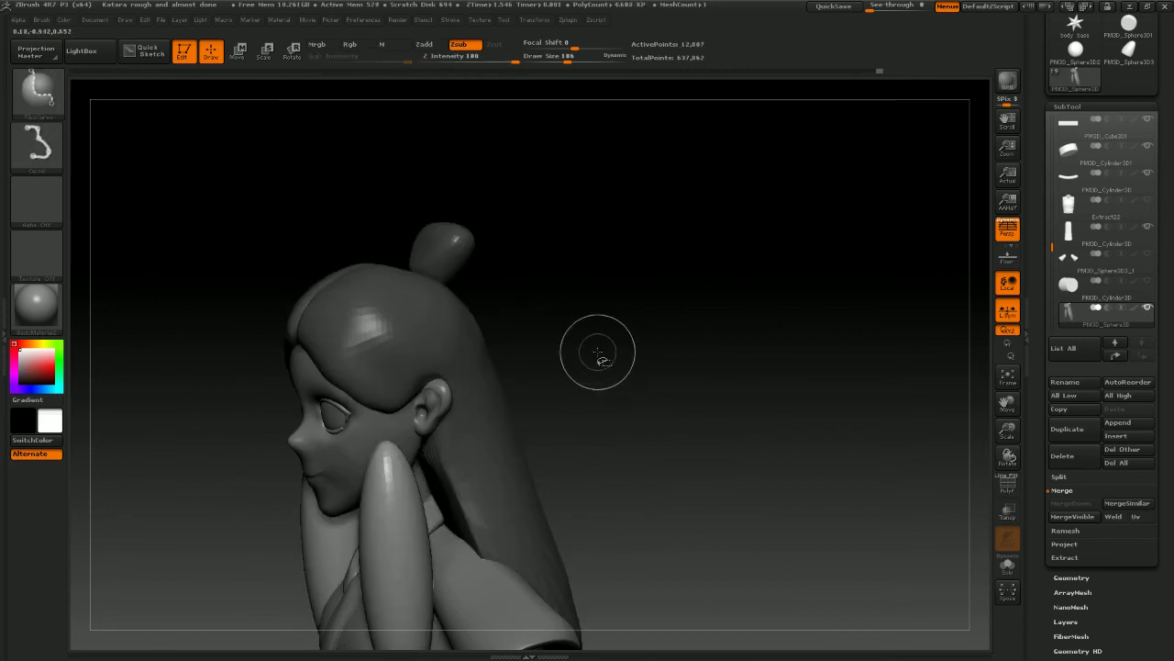
left_click_drag(600, 359, 660, 220)
Rotate both front locks in side view so their lower ends swing forward and their tops tilt toward the ears
key("w")
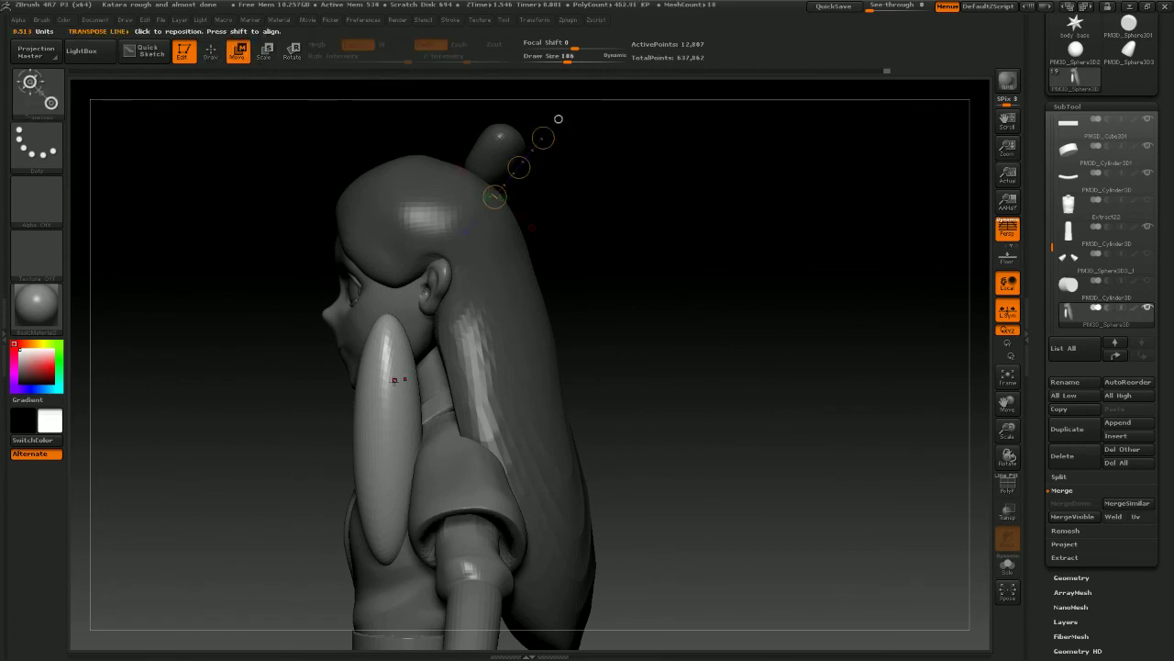
left_click_drag(394, 397, 612, 307)
left_click_drag(387, 439, 627, 439)
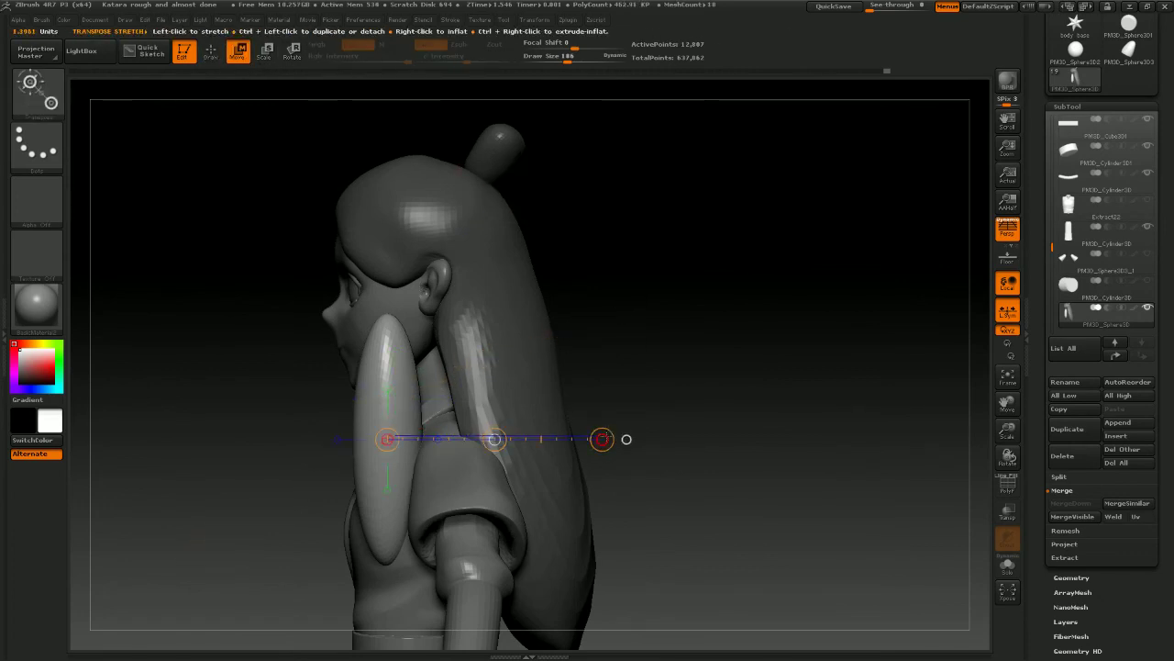
left_click(601, 427)
left_click(288, 55)
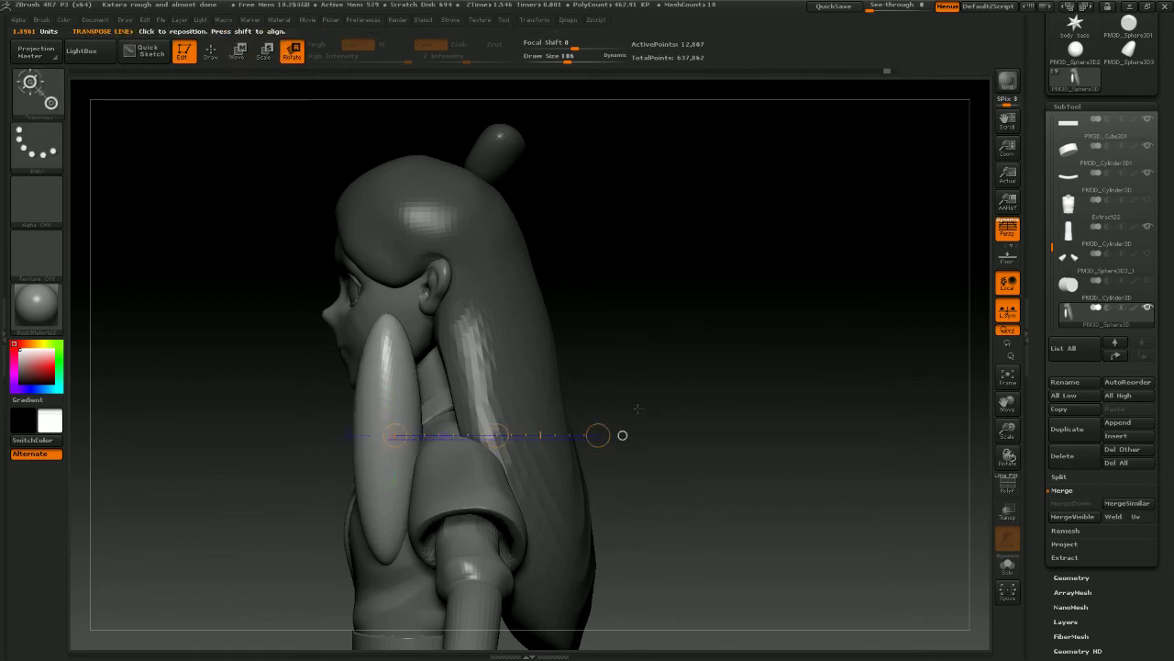
left_click_drag(598, 435, 602, 485)
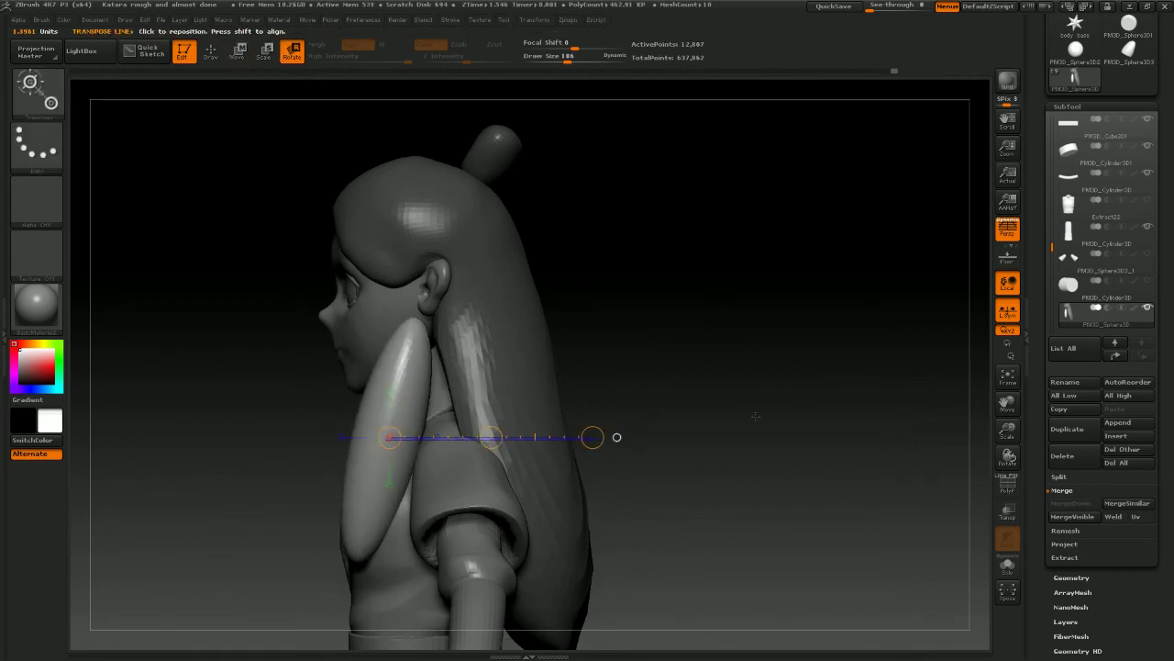
left_click_drag(756, 414, 791, 396, "shift")
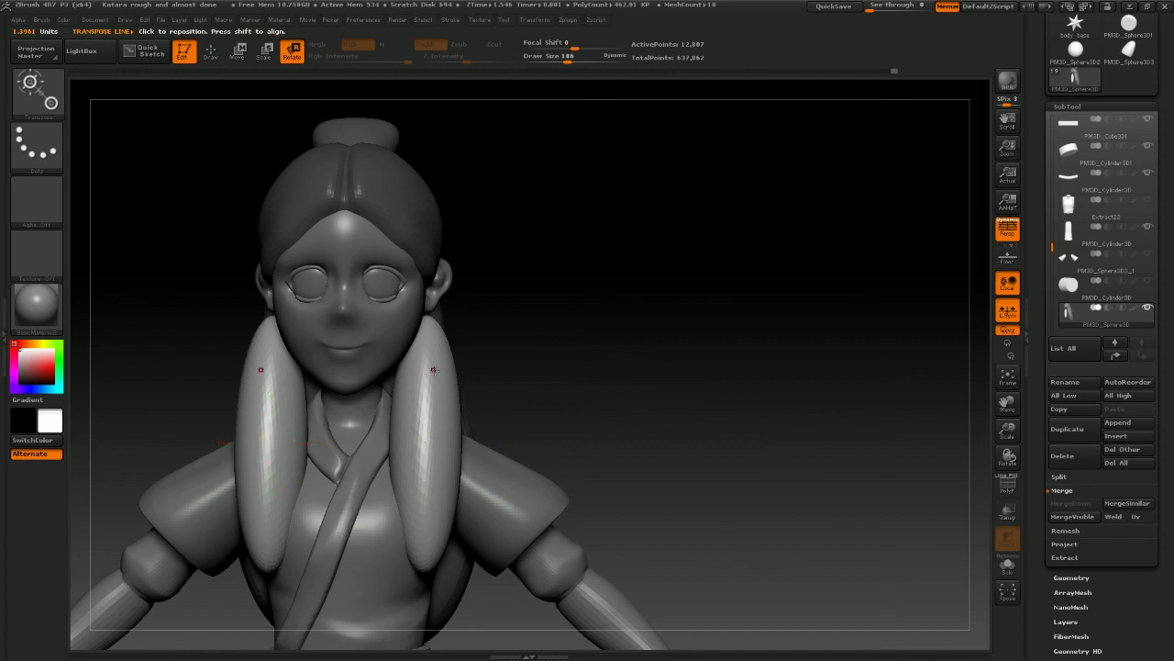
Slim and straighten both front locks beside the neck using the Move brush at draw size 451
key("b")
key("m")
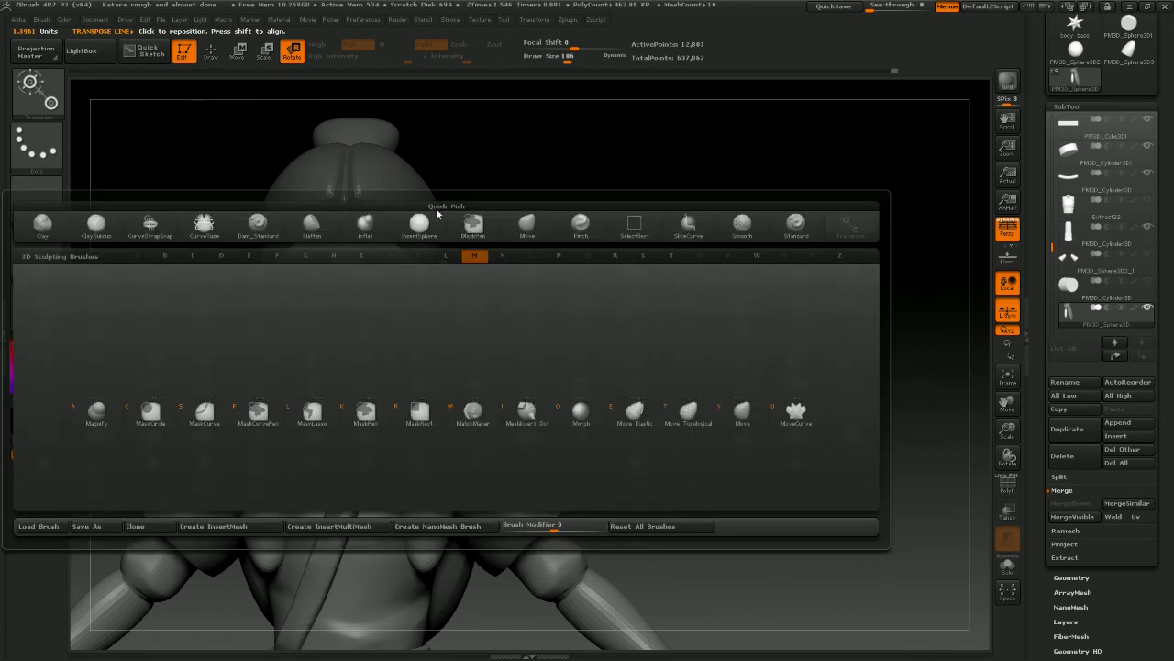
key("v")
key("space")
left_click_drag(453, 212, 467, 211)
mouse_move(610, 316)
left_mouse_down("alt")
mouse_move(637, 283)
mouse_move(667, 276)
mouse_move(659, 300)
mouse_move(669, 300)
left_mouse_up("alt")
key("space")
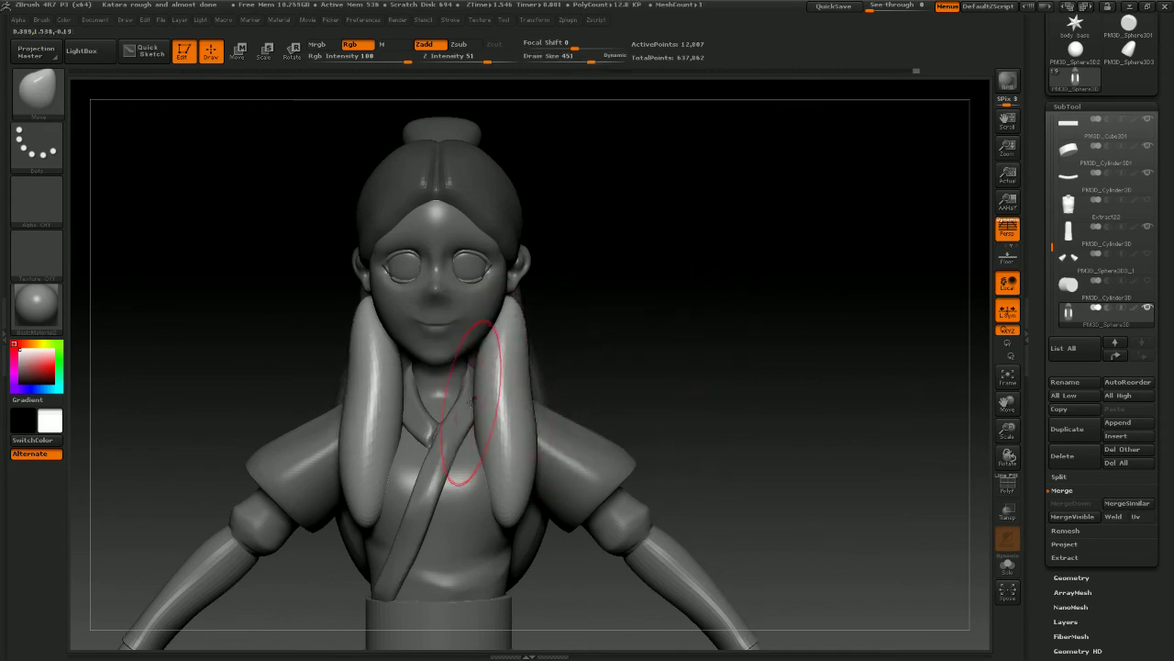
left_click_drag(479, 398, 495, 378)
left_click_drag(613, 362, 579, 354)
right_click_drag(580, 353, 632, 372)
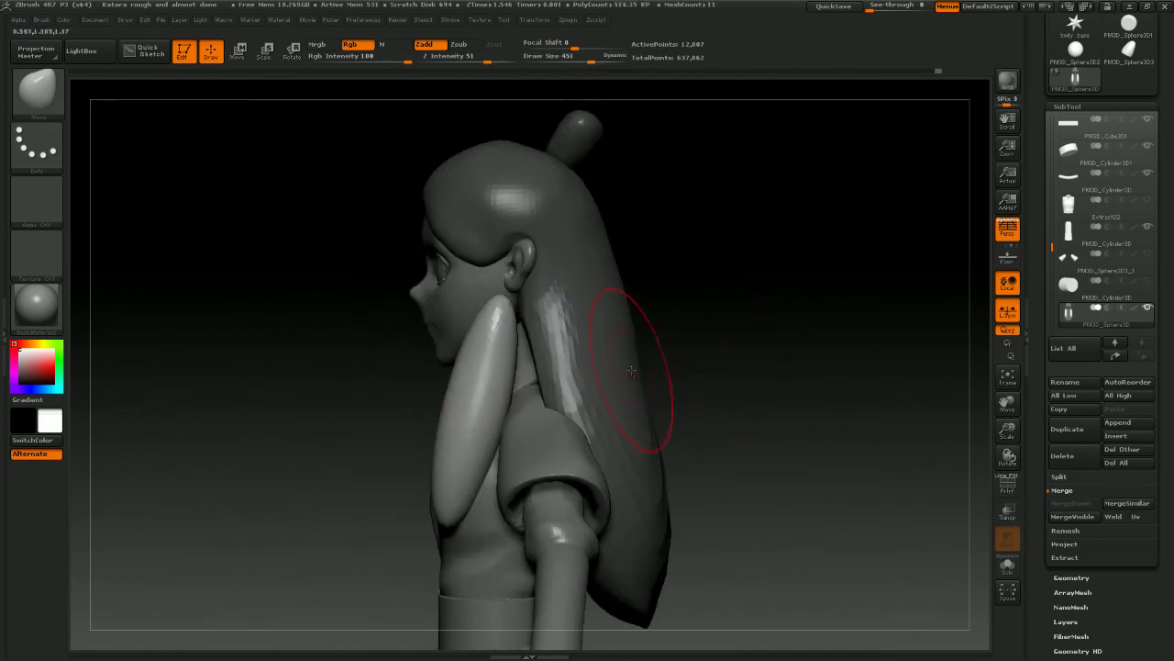
right_click_drag(459, 385, 724, 387)
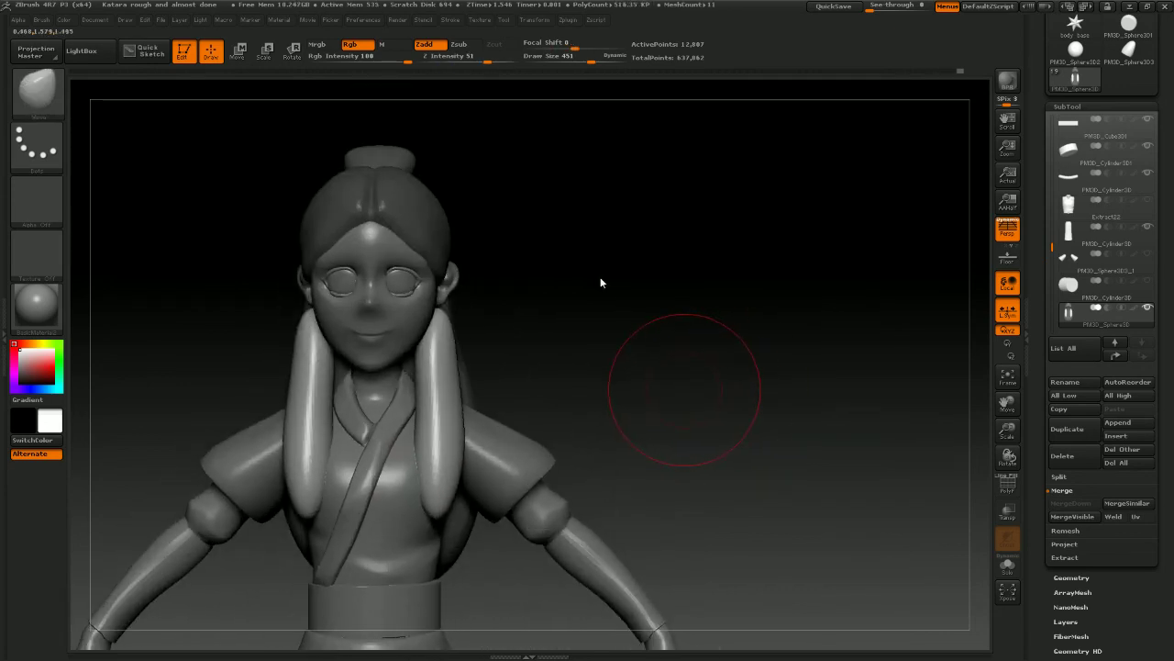
right_click_drag(564, 178, 773, 233)
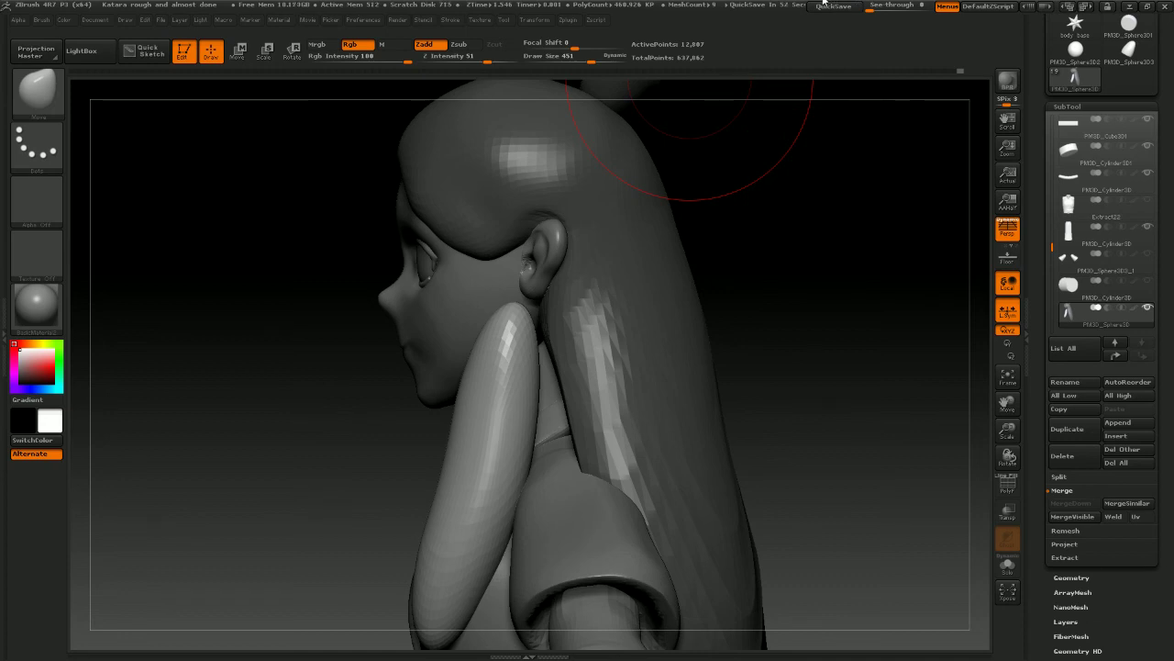
Shift both front locks backward so their tops tuck in behind the jaw, beneath the ears
left_click_drag(542, 358, 557, 356)
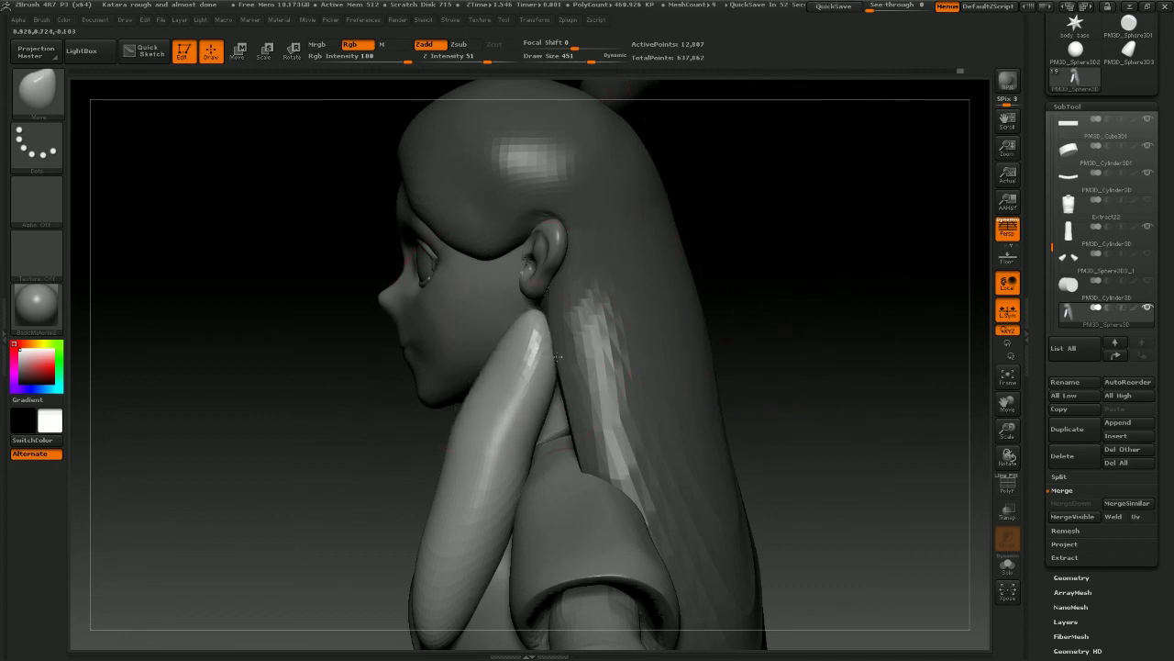
key("ctrl")
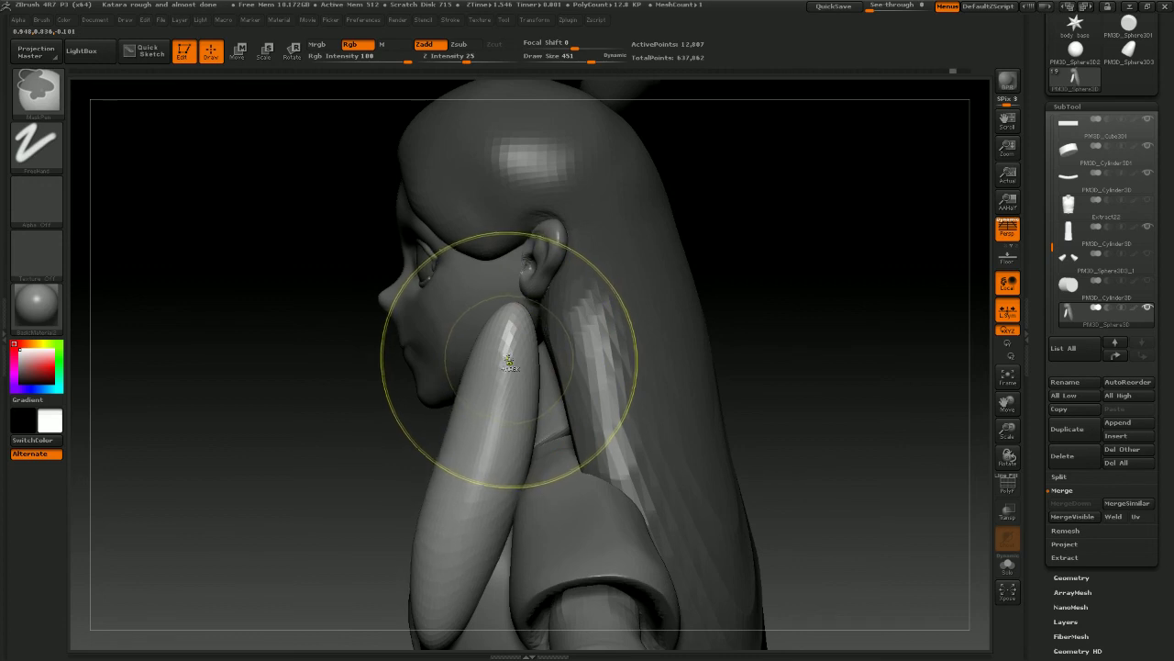
left_click(239, 55)
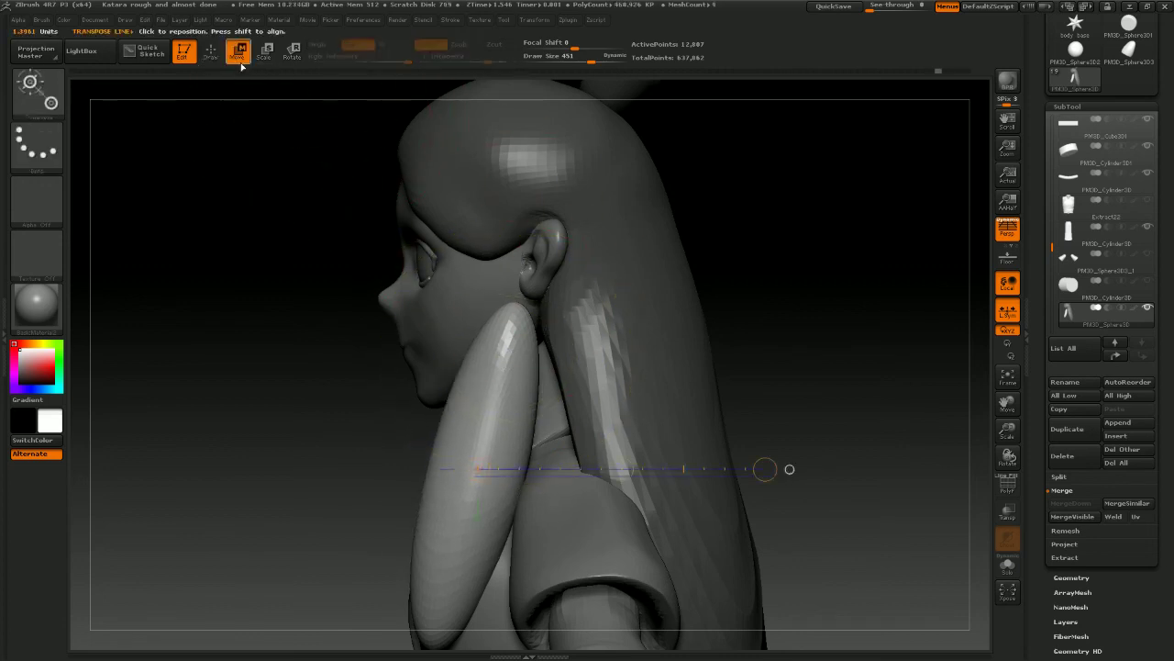
left_click_drag(474, 416, 745, 416)
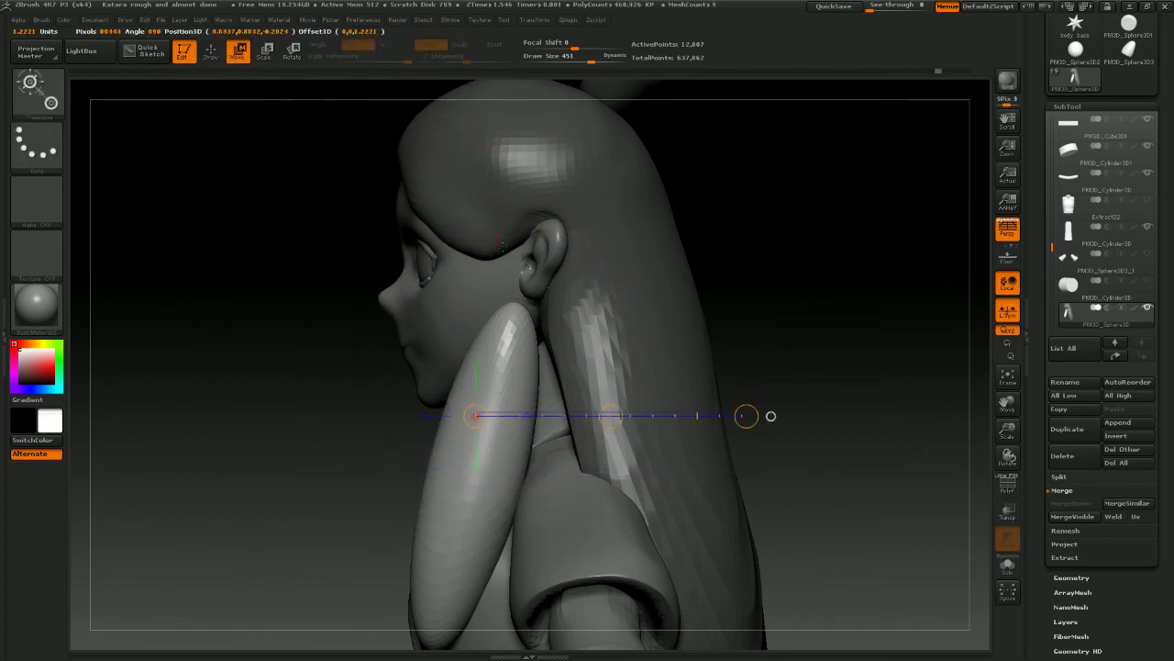
left_click_drag(604, 413, 644, 413)
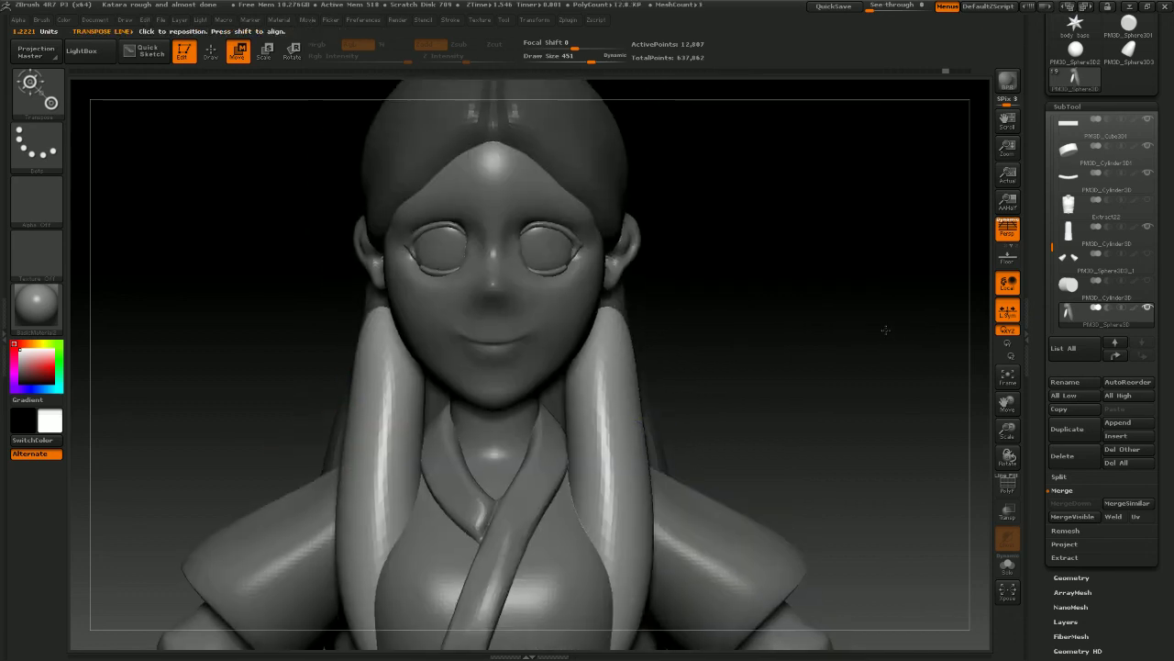
left_click_drag(746, 385, 764, 291, "alt")
mouse_move(561, 381)
left_mouse_down("shift")
mouse_move(666, 381)
mouse_move(592, 381)
left_mouse_up("shift")
mouse_move(800, 328)
left_mouse_down()
mouse_move(729, 330)
mouse_move(406, 82)
left_mouse_up()
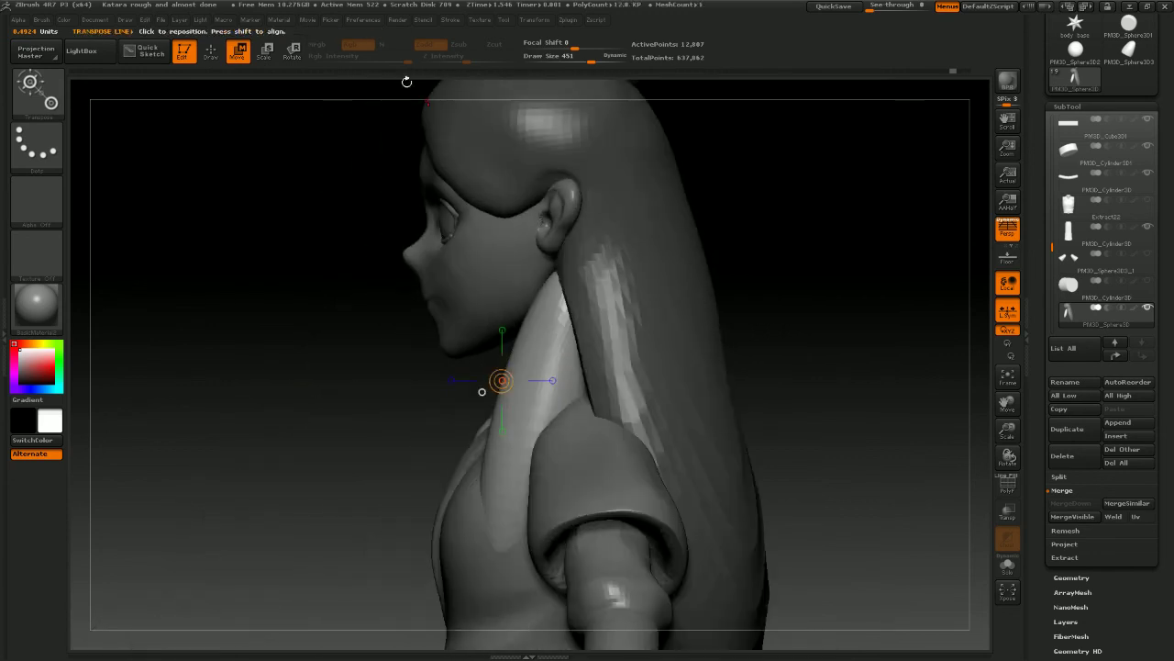
Rotate both front locks about their tops, swinging the lower ends forward off the chest and slightly outward toward the shoulders
left_click(290, 57)
left_click_drag(553, 304, 544, 346)
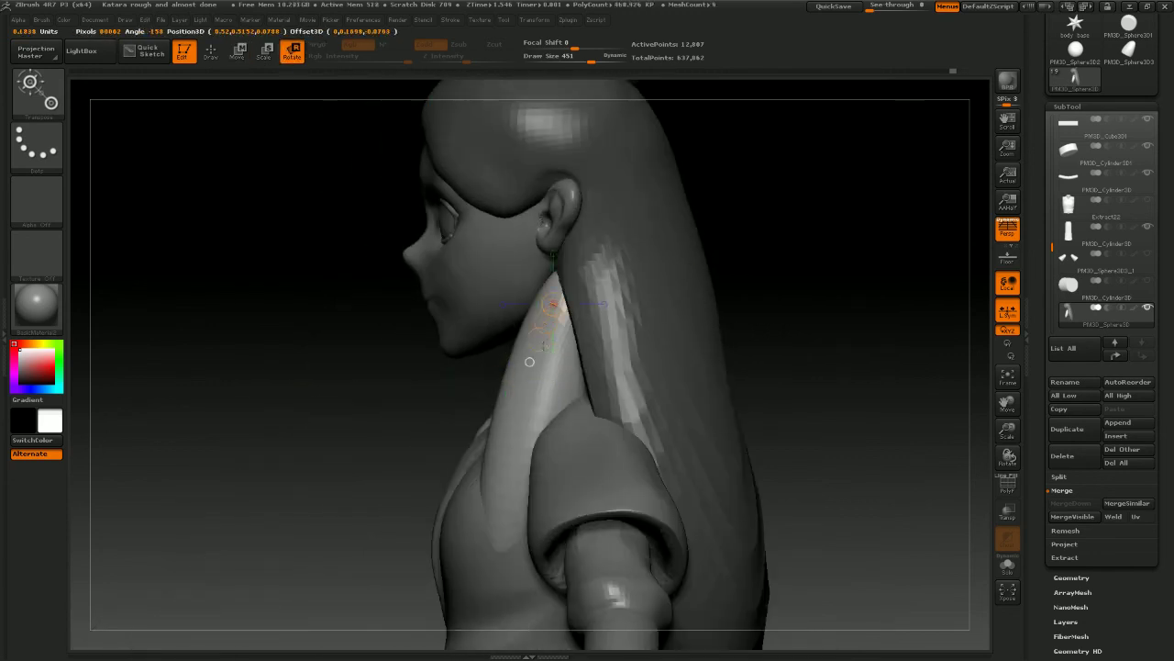
left_click_drag(460, 529, 420, 501)
left_click_drag(734, 376, 904, 327)
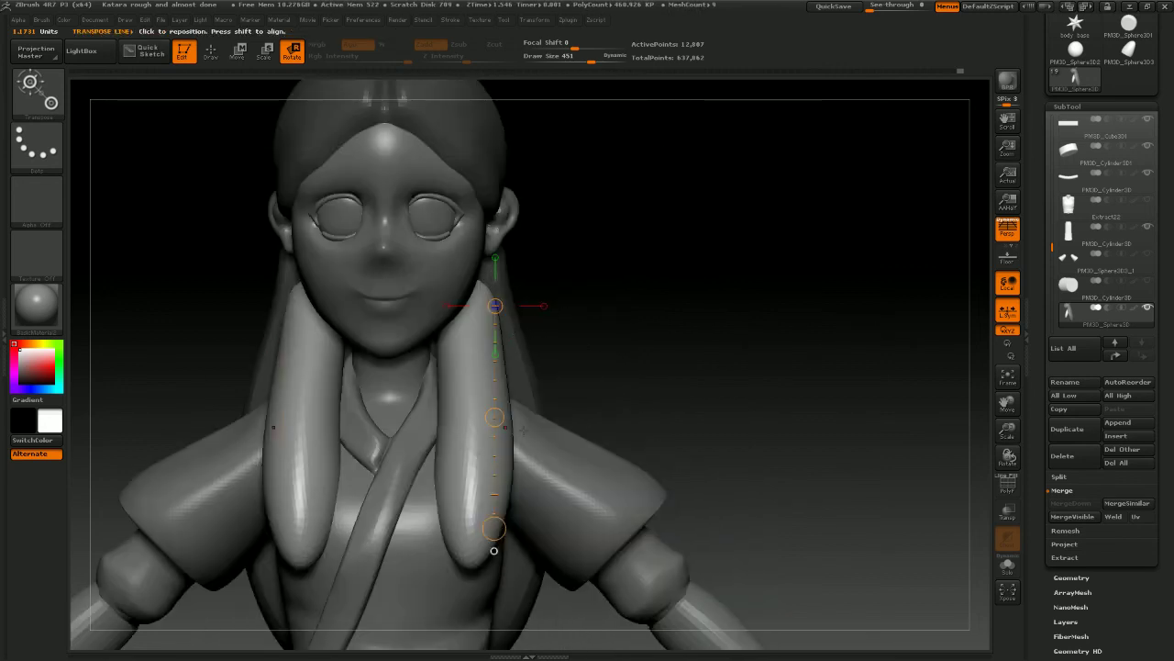
left_click_drag(494, 528, 524, 526)
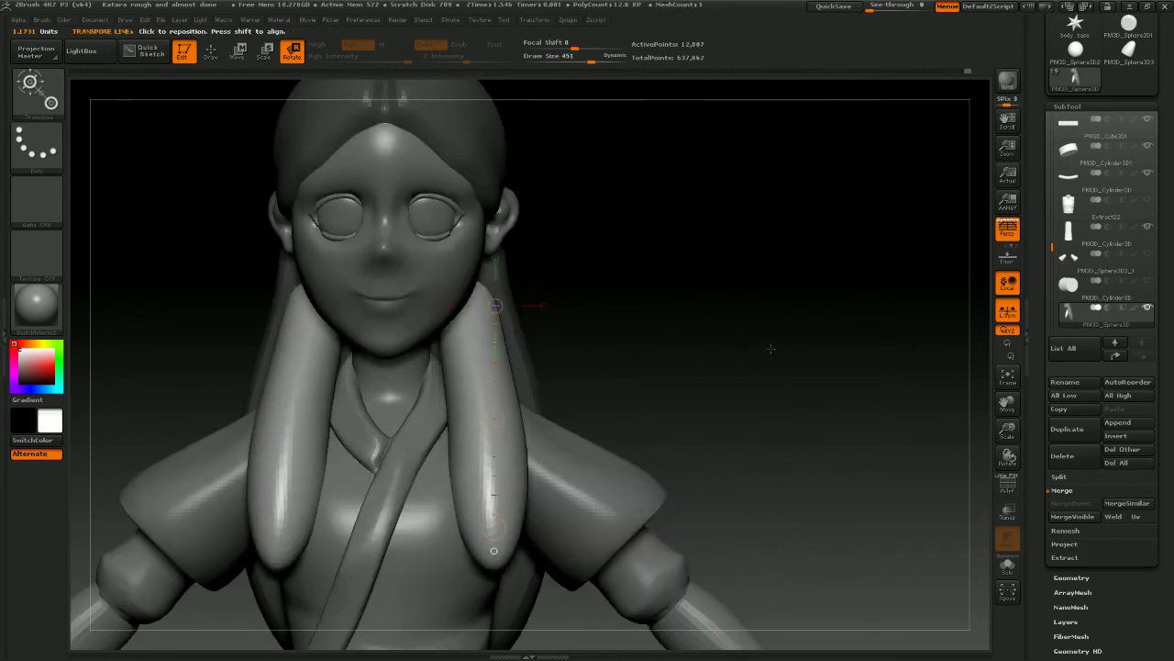
left_click_drag(753, 320, 707, 337)
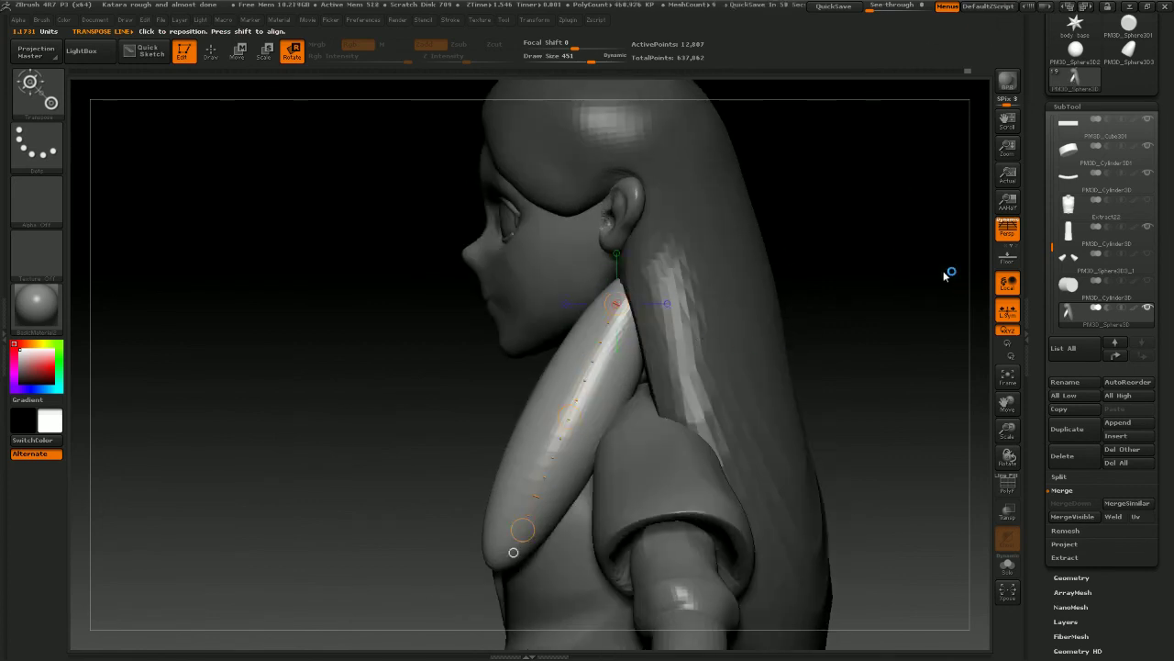
left_click_drag(948, 274, 831, 310)
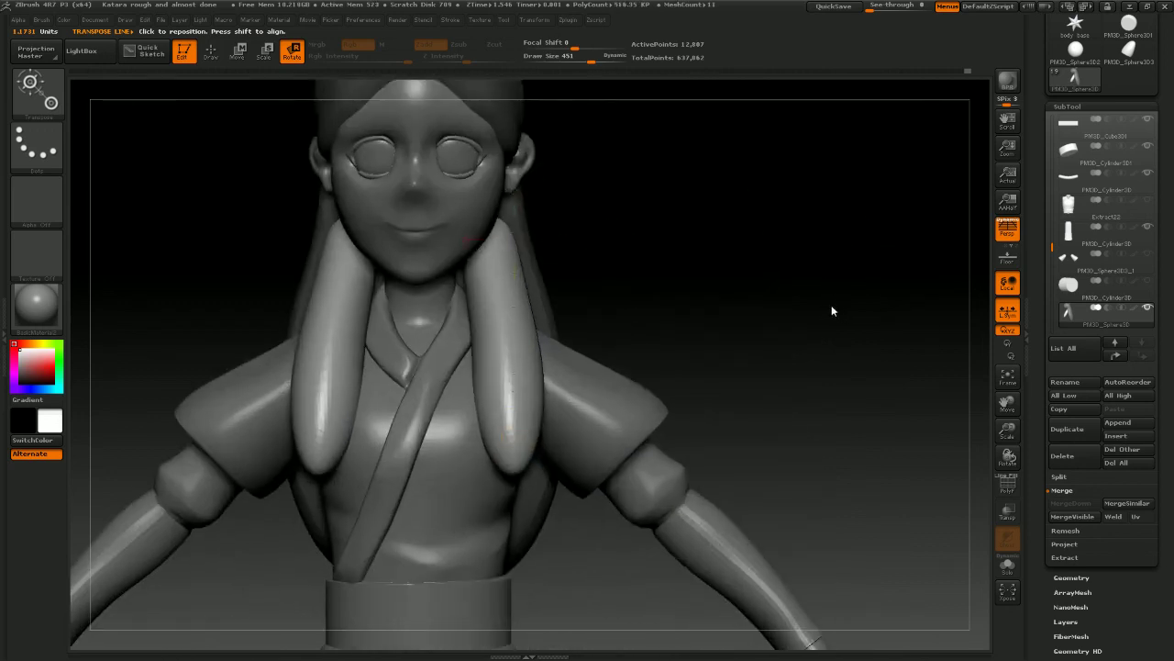
Hide all subtools except the merged hair with its two front locks
key("f")
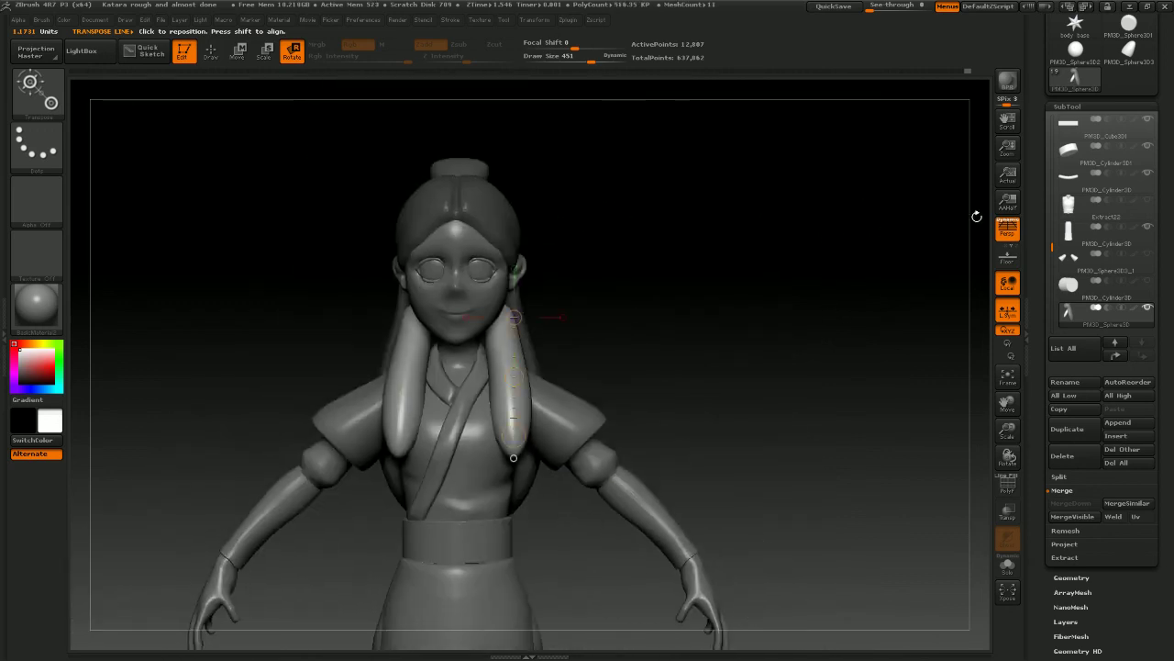
left_click(1148, 309, "shift")
mouse_move(1148, 312)
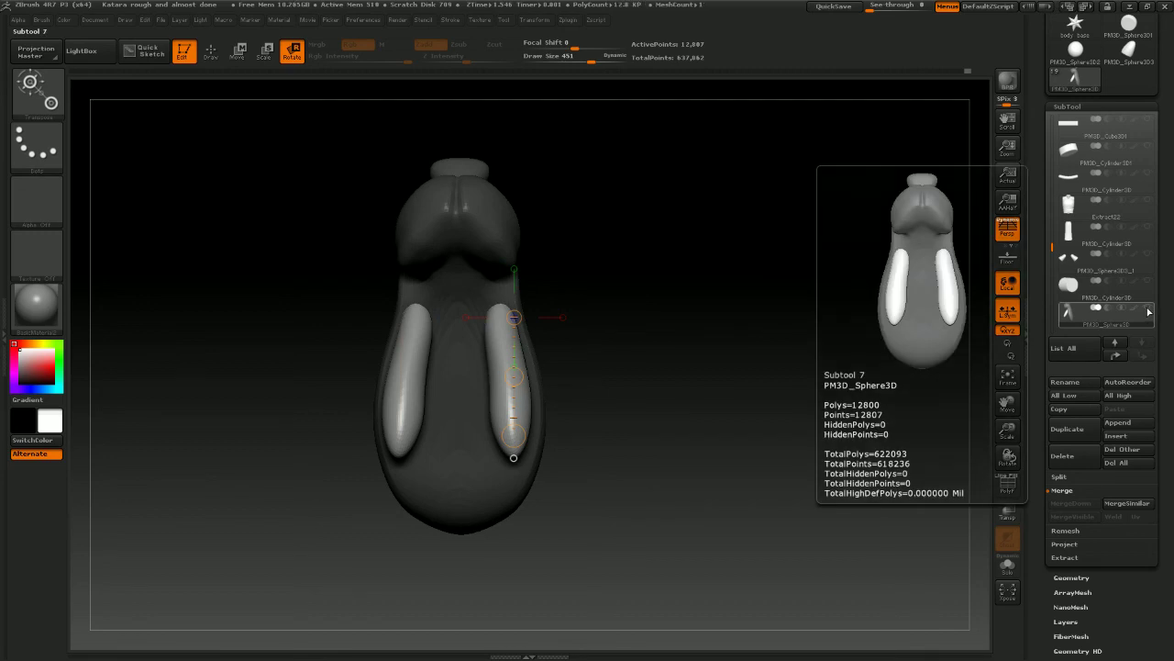
mouse_move(1099, 294)
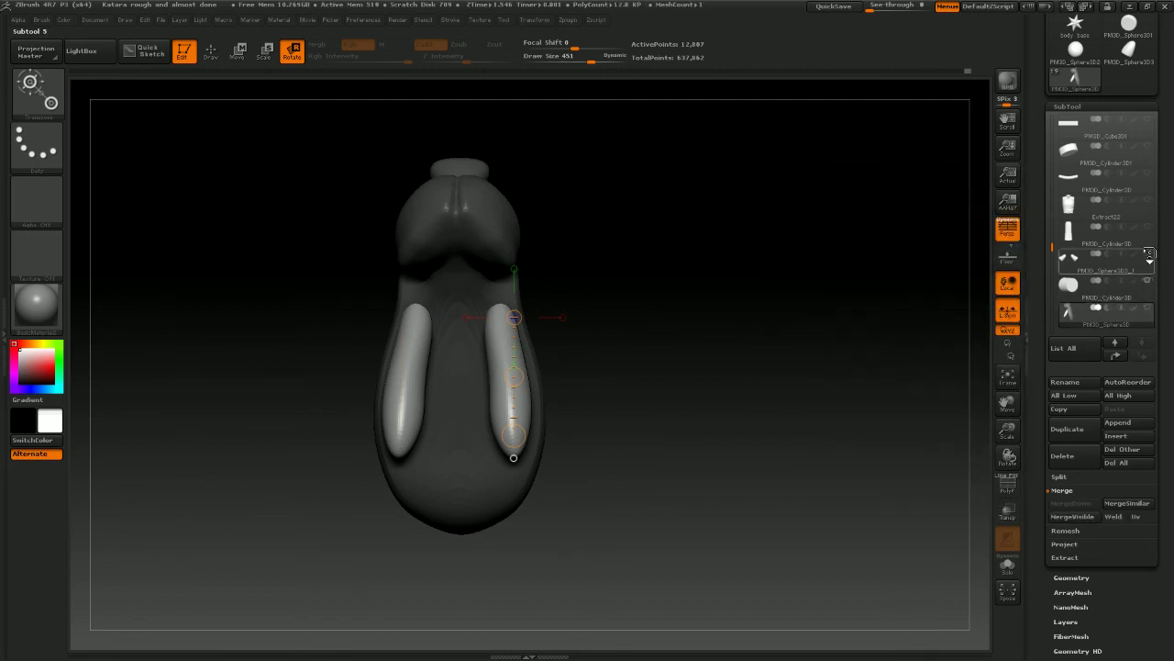
Make the head, face strands, ears, eyes, base body, shoes, Extract23 and short-sleeved shirt visible again
mouse_move(1052, 246)
left_mouse_down()
mouse_move(1052, 124)
mouse_move(1053, 302)
mouse_move(1070, 110)
left_mouse_up()
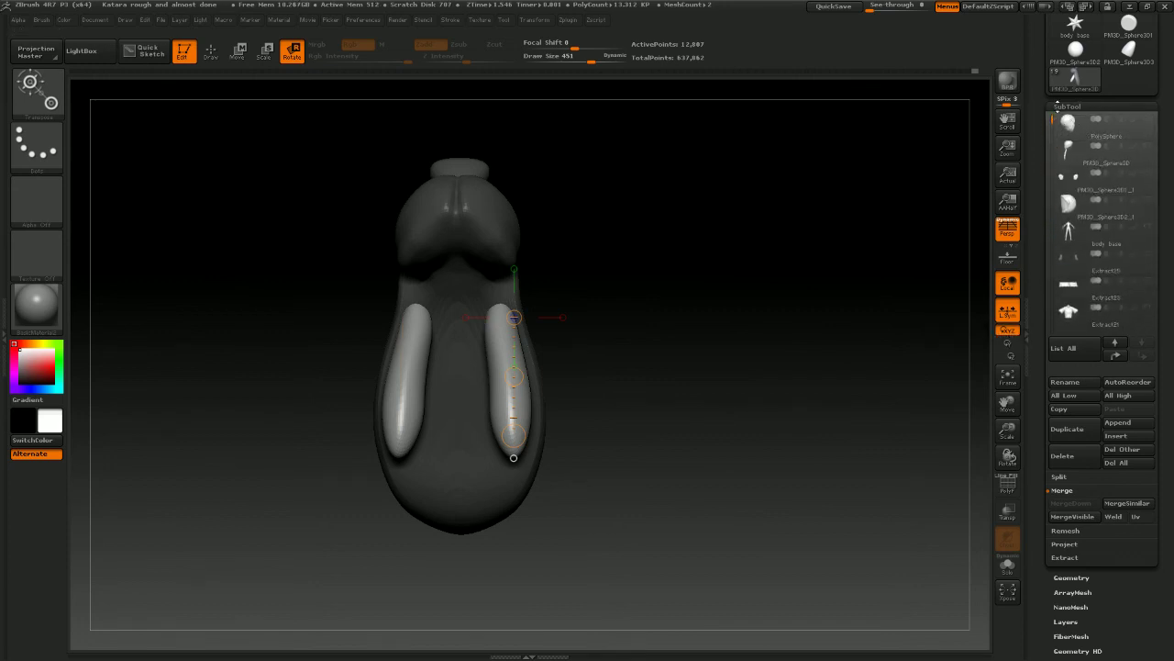
left_click(1143, 154)
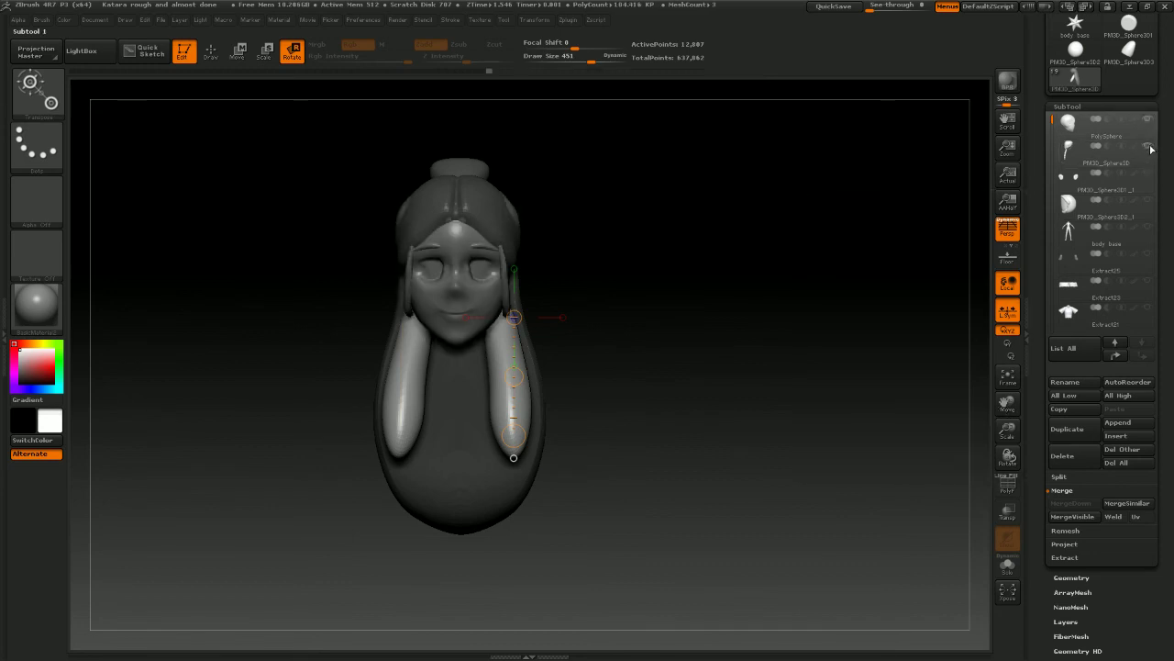
left_click(1151, 176)
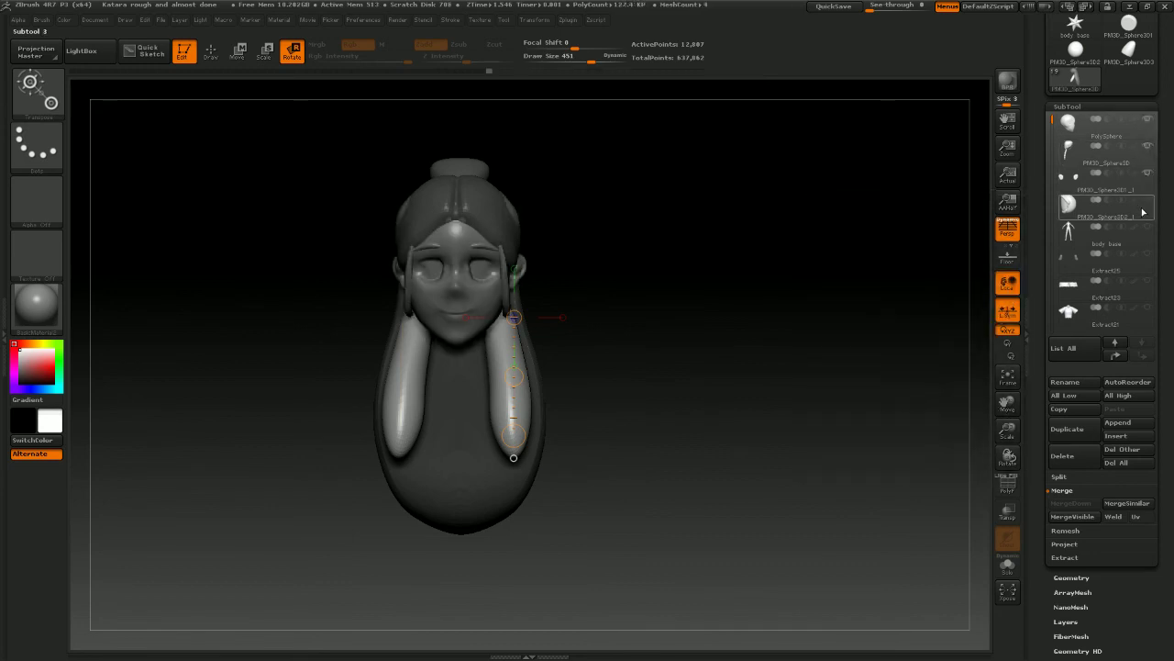
mouse_move(1143, 212)
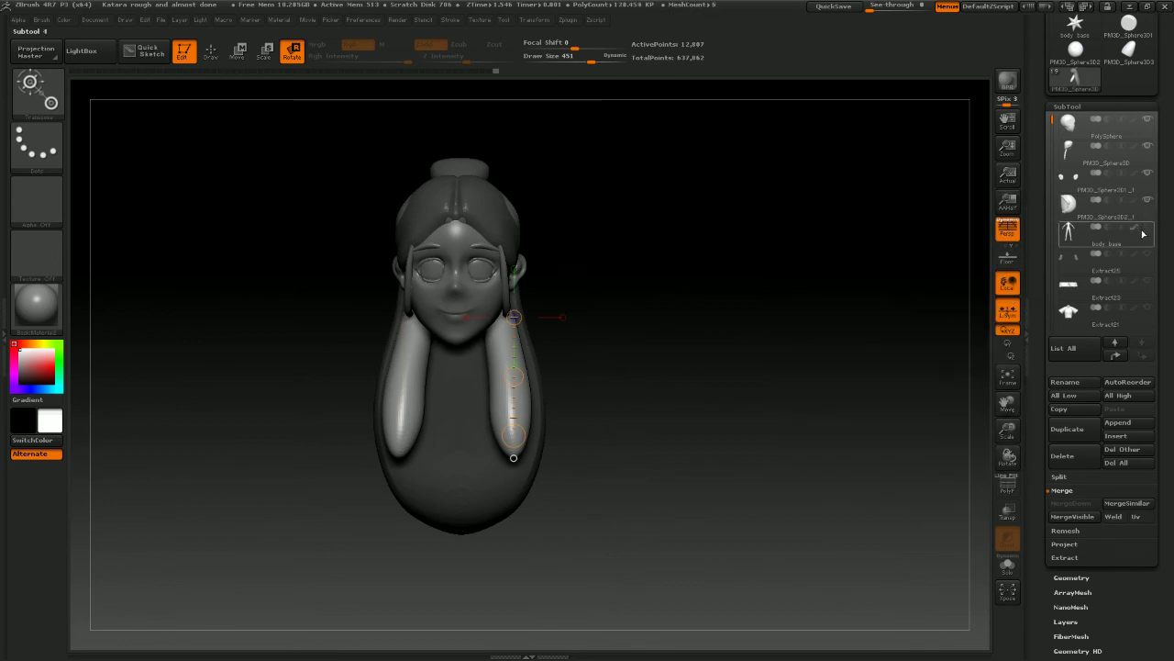
left_click(1146, 228)
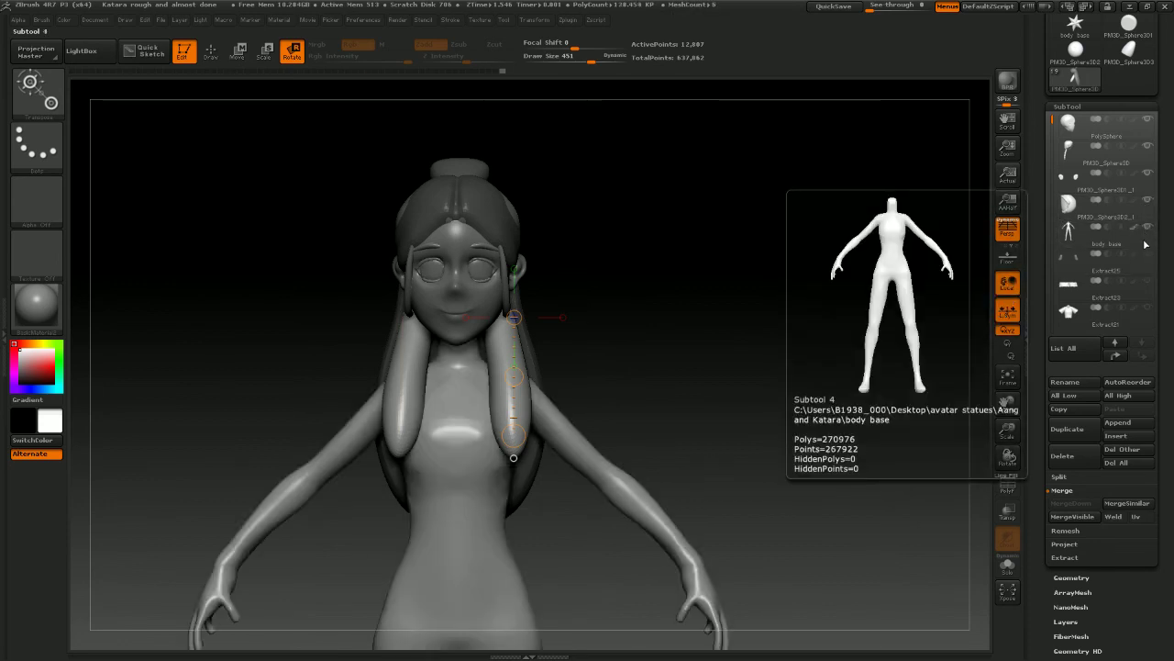
mouse_move(1153, 259)
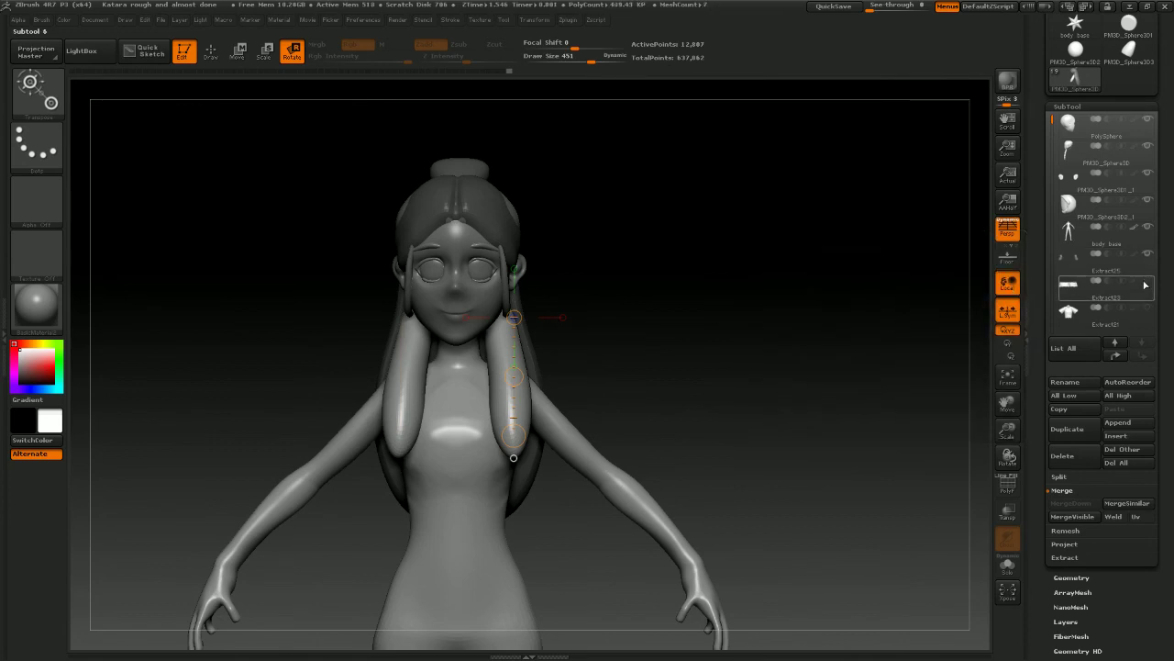
left_click(1147, 308)
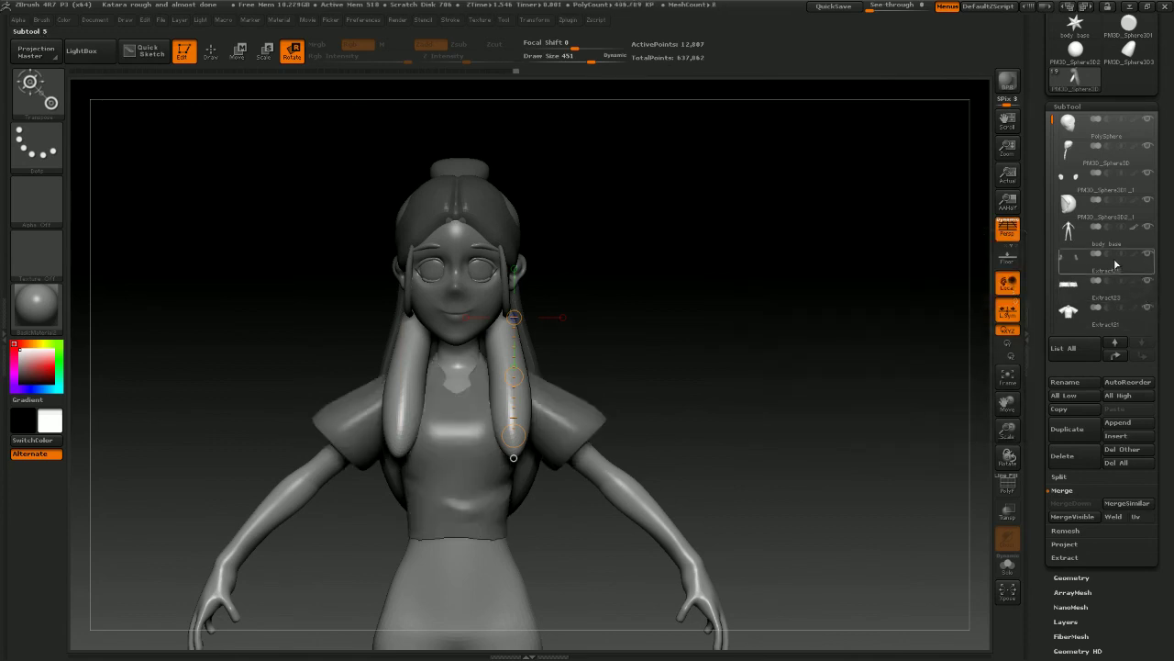
Make the head the active subtool and show the crossed collar, the bands below the sleeves and the Extract17 pieces
left_click(1103, 138)
left_click_drag(1053, 121, 1051, 149)
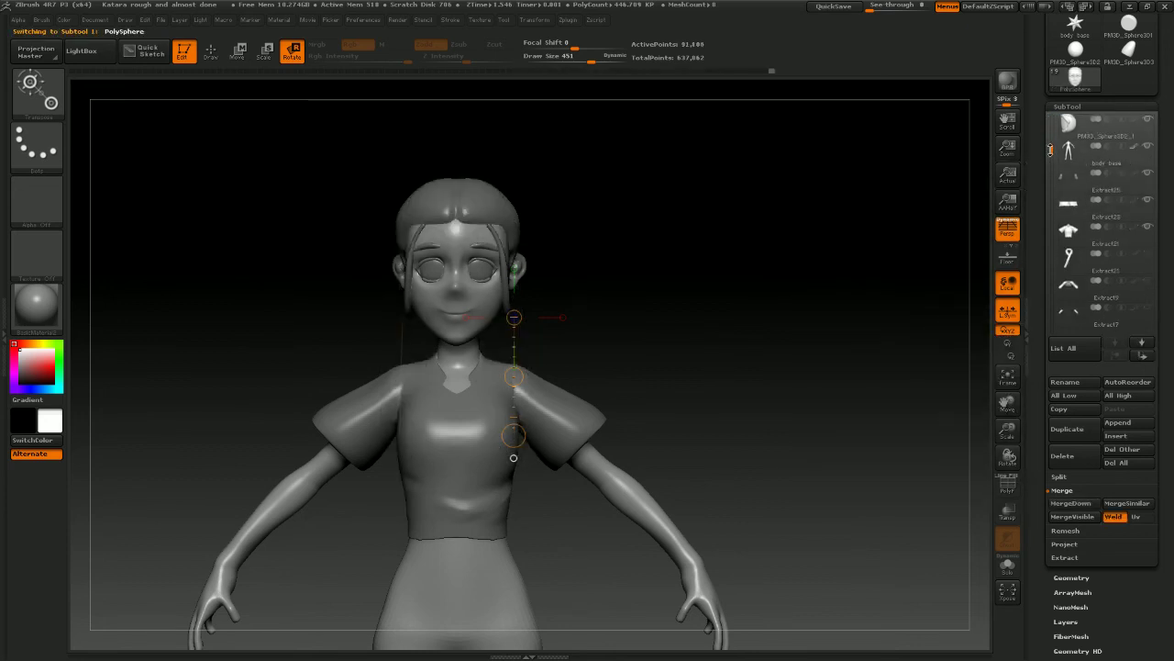
left_click(1147, 254)
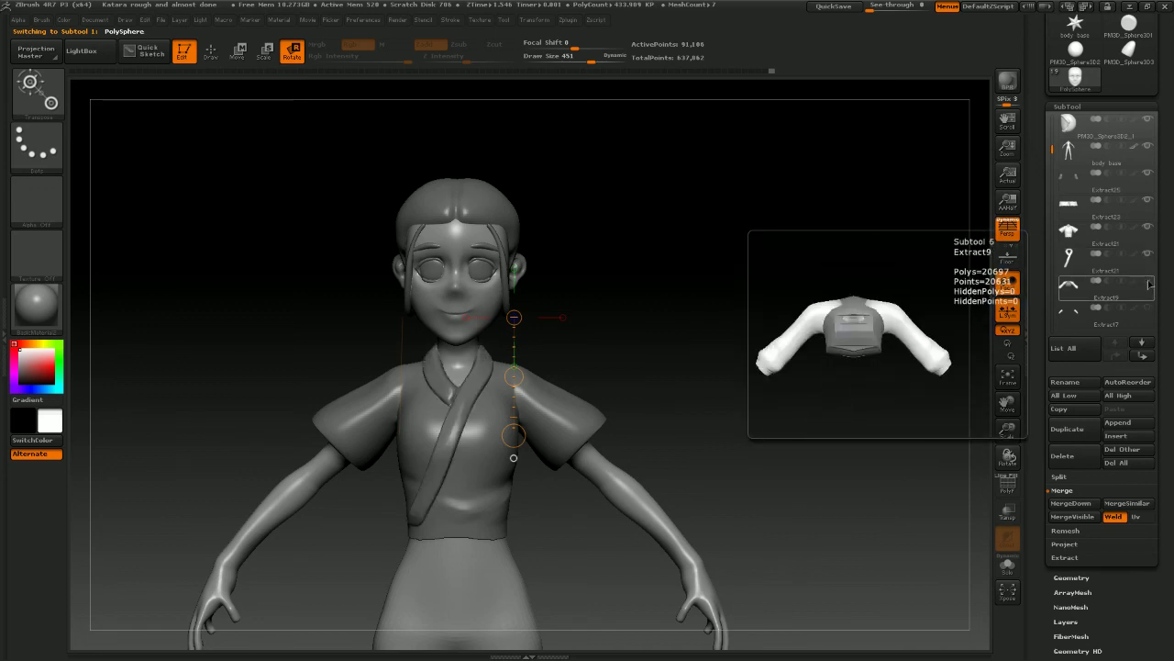
left_click(1148, 282)
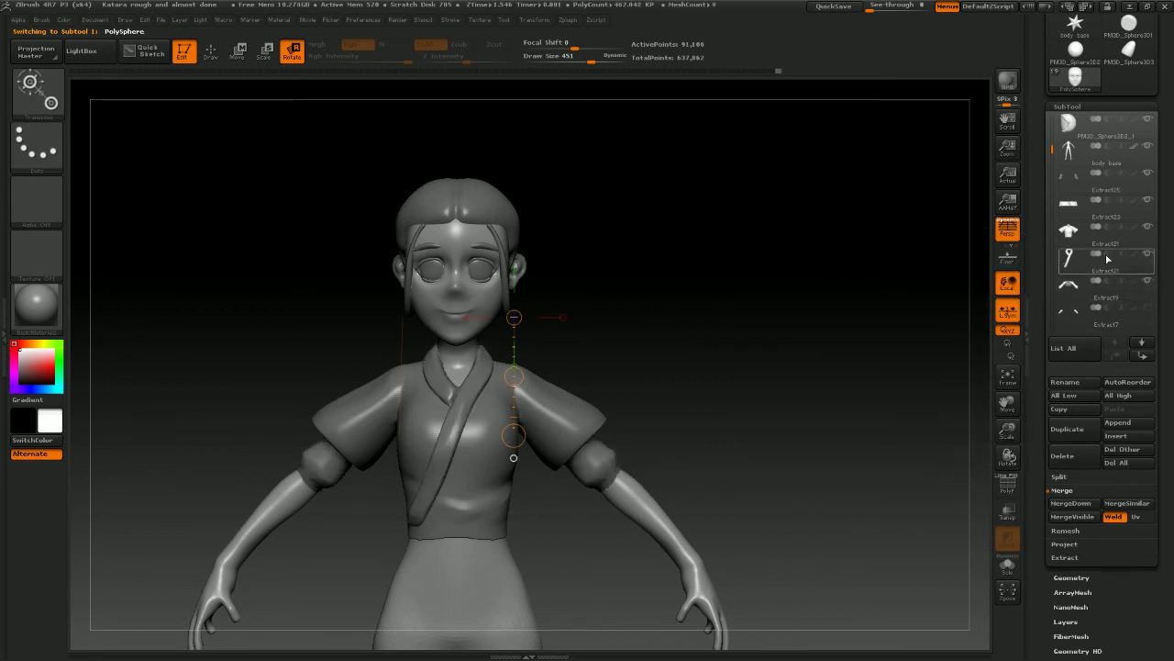
left_click(1146, 309)
Show the base block under the feet, the waist belt, the hem roll, Extract22 and the long skirt
left_click_drag(1052, 149, 1052, 181)
left_click_drag(864, 263, 818, 224)
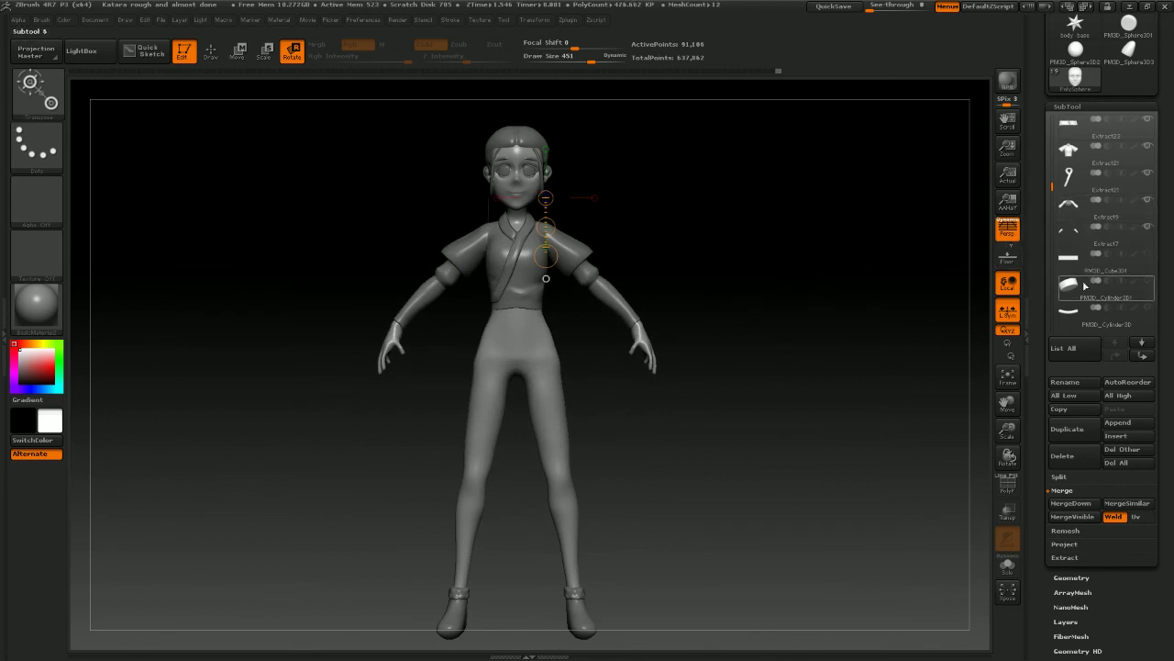
left_click_drag(1052, 187, 1050, 198)
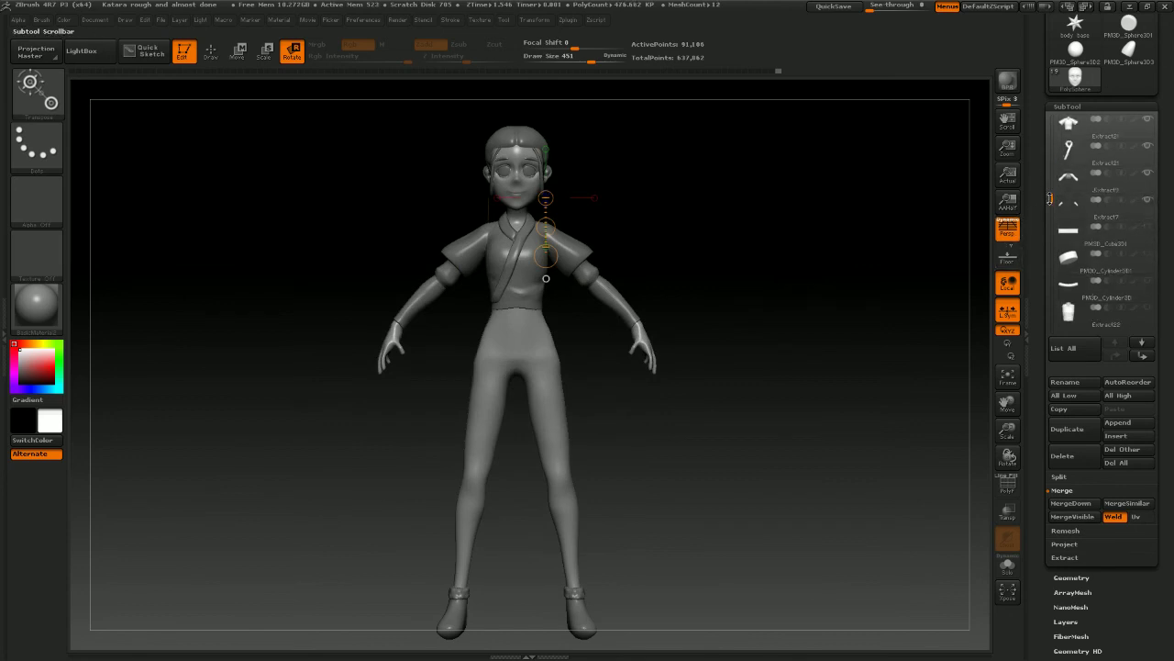
left_click(1148, 228)
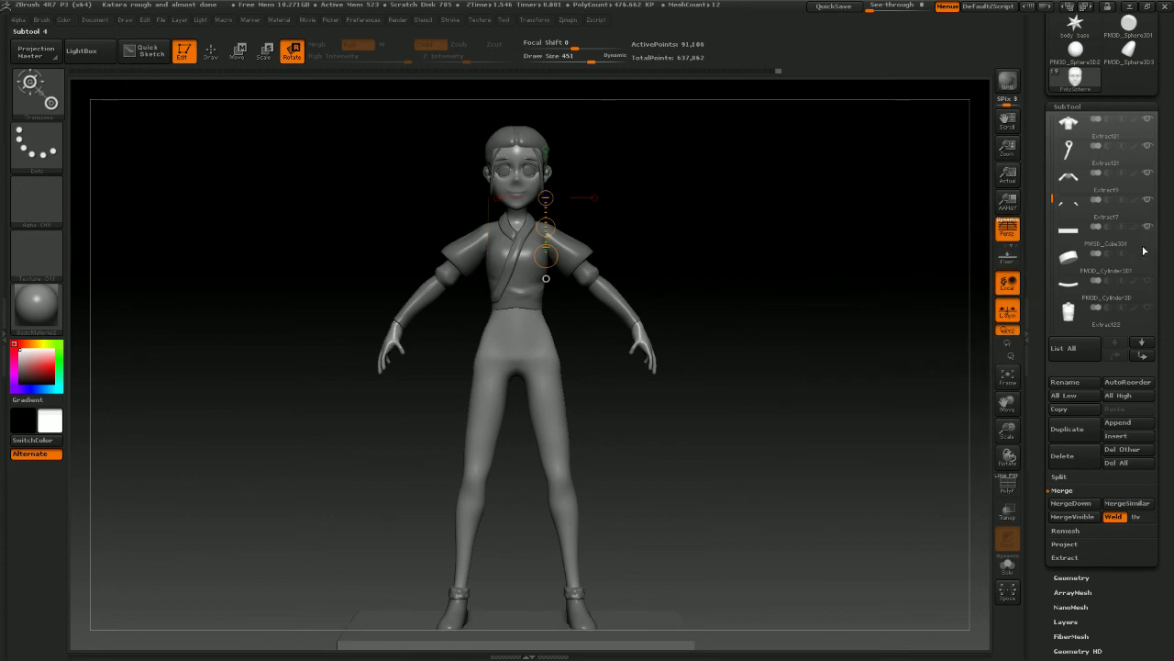
left_click(1153, 288)
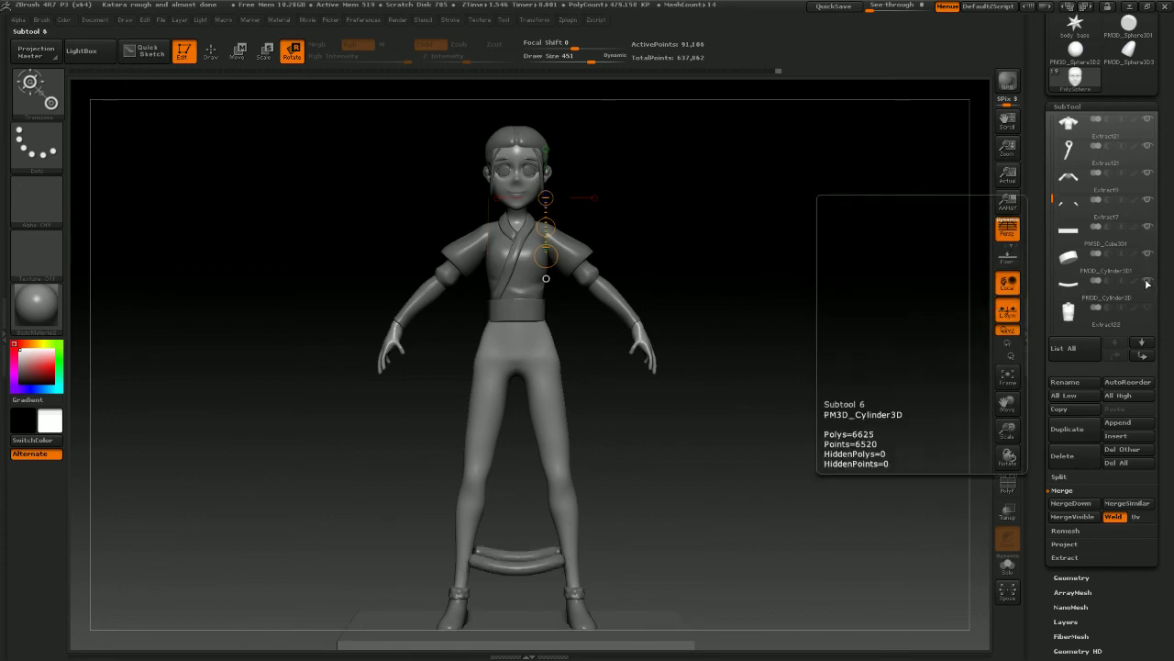
left_click(1149, 312)
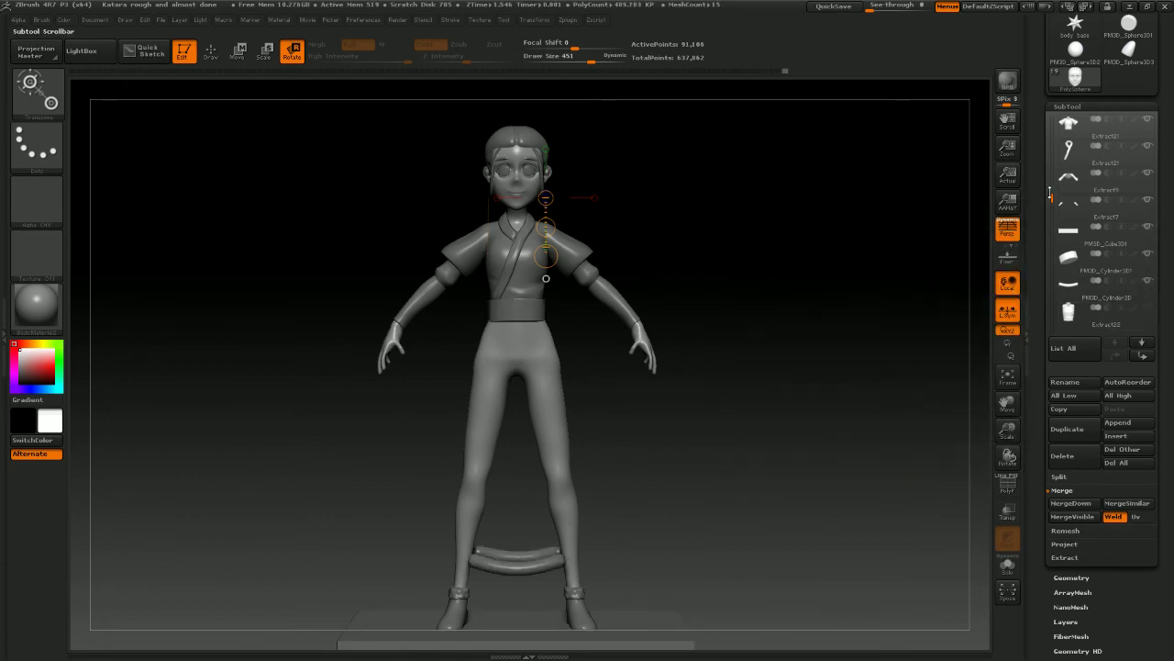
left_click_drag(1051, 193, 1052, 243)
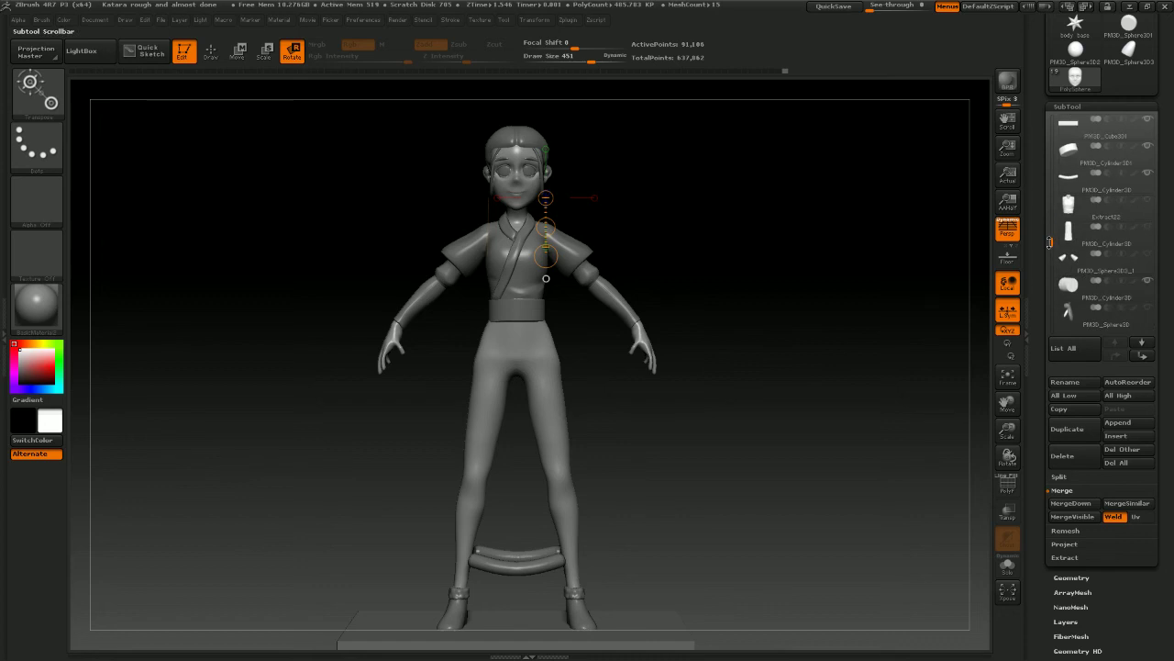
left_click(1146, 230)
left_click_drag(829, 275, 800, 288, "alt")
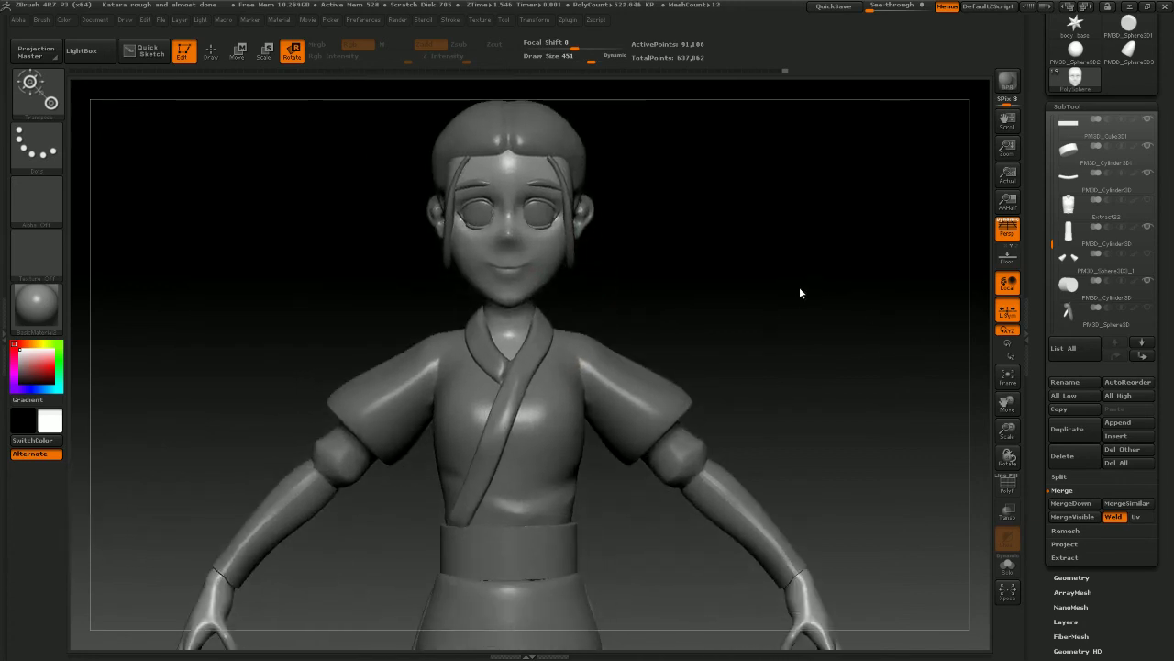
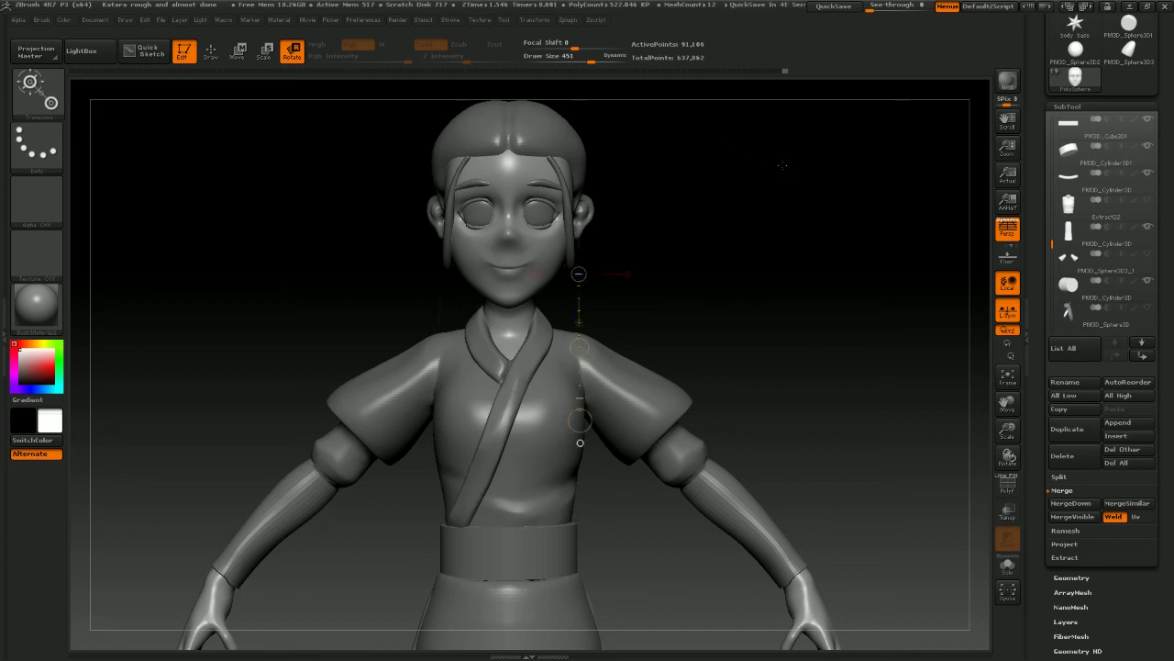
Select the shoes standing on the base block as the active subtool and raise the draw size to 577
left_click_drag(785, 219, 770, 278)
left_click_drag(755, 212, 841, 323)
left_click_drag(802, 180, 789, 349, "alt")
left_click_drag(798, 272, 741, 279)
left_click_drag(684, 249, 786, 192)
mouse_move(810, 238)
left_mouse_down()
mouse_move(826, 242)
mouse_move(852, 208)
mouse_move(860, 219)
mouse_move(752, 184)
mouse_move(768, 181)
mouse_move(742, 196)
mouse_move(765, 229)
mouse_move(796, 240)
left_mouse_up()
key("space")
left_click(522, 516, "alt")
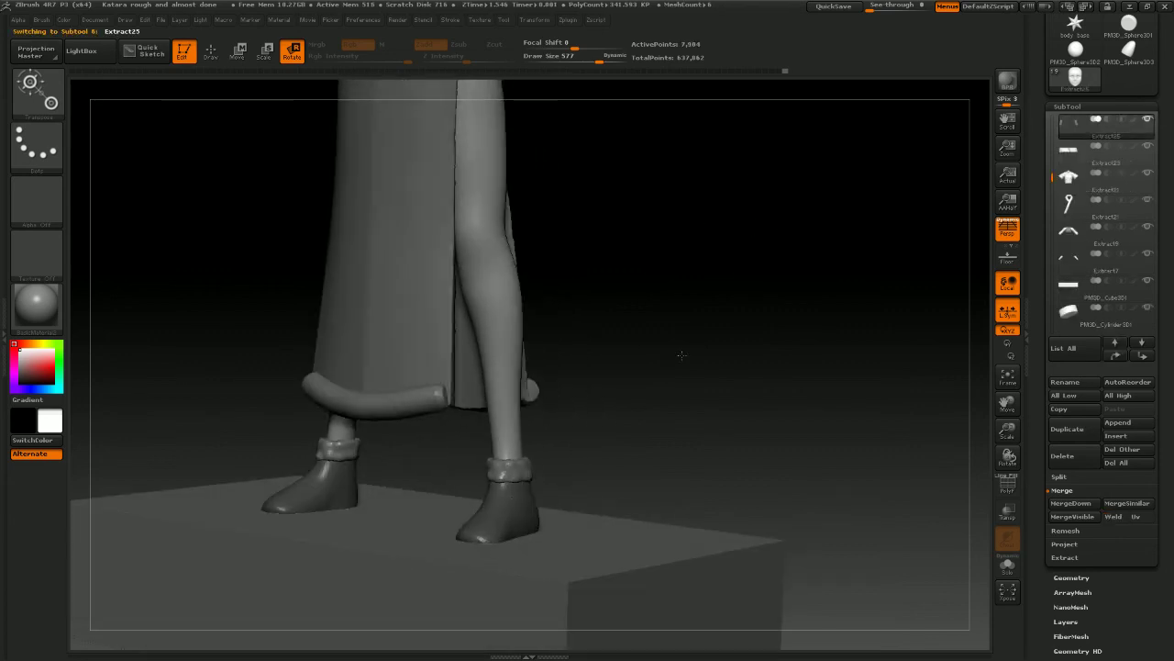
Divide the shoe mesh once with smoothing on to give it a denser surface
scroll(1169, 267, "up", 3)
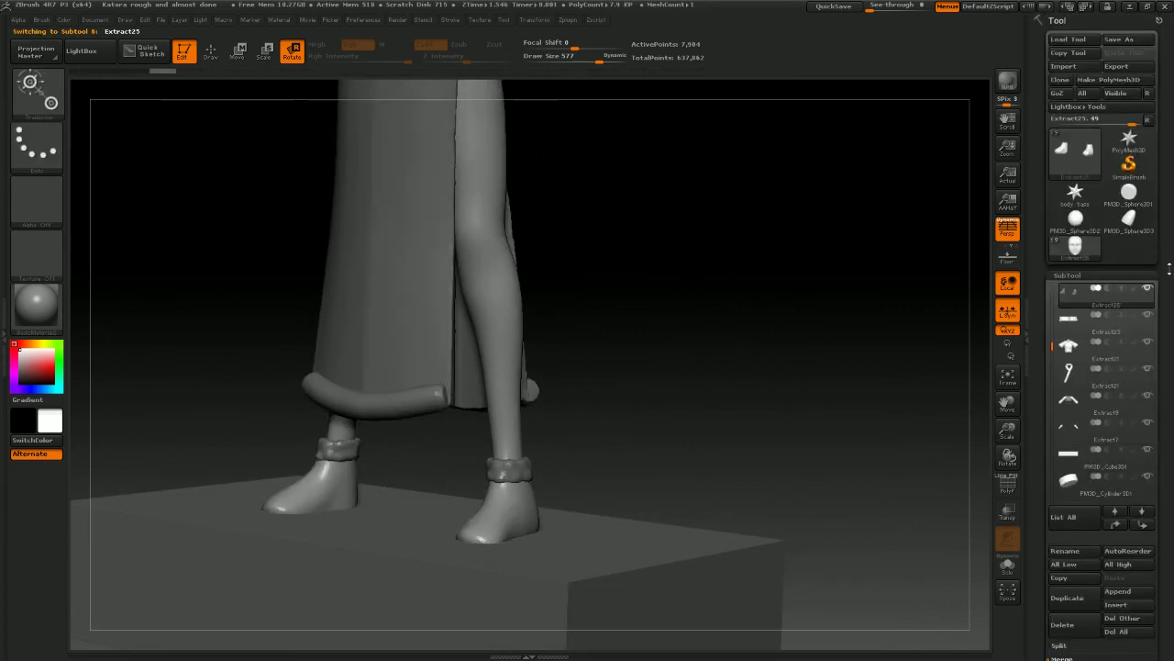
scroll(1092, 431, "down", 5)
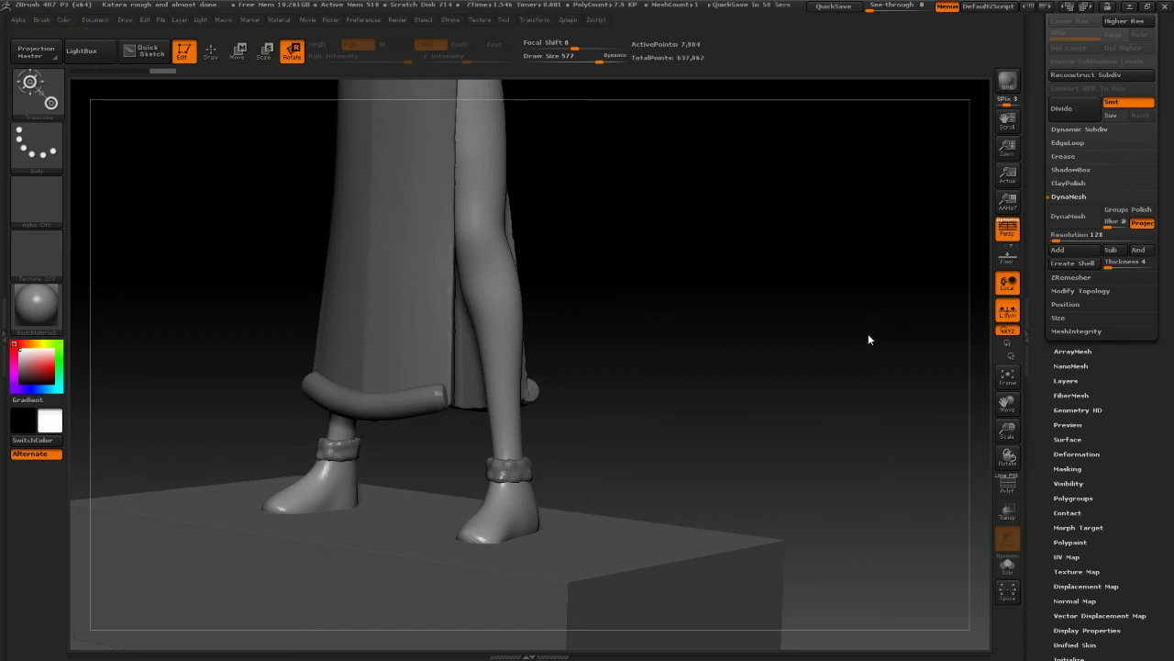
left_click_drag(860, 321, 786, 241, "shift")
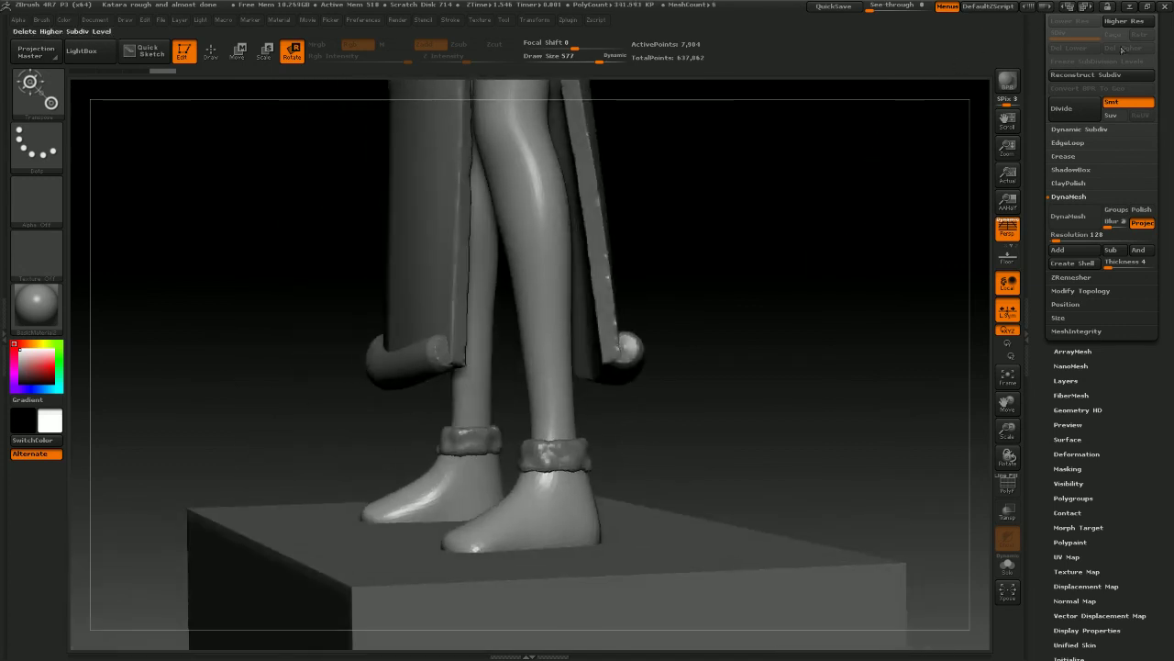
scroll(1062, 139, "up", 3)
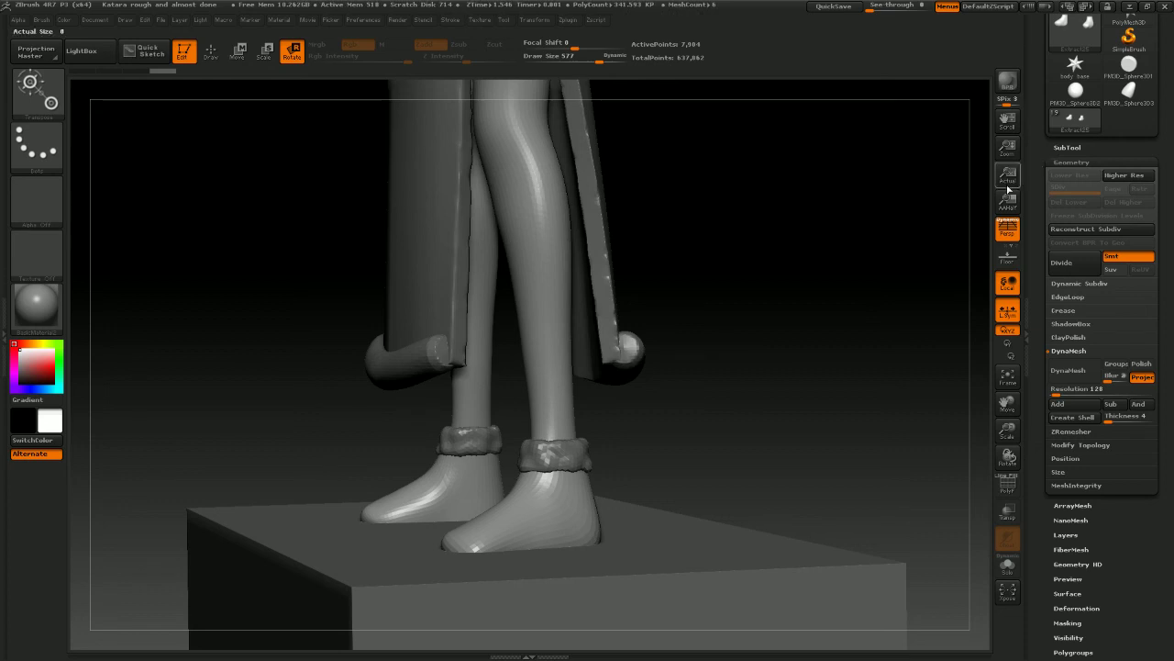
left_click(1062, 262)
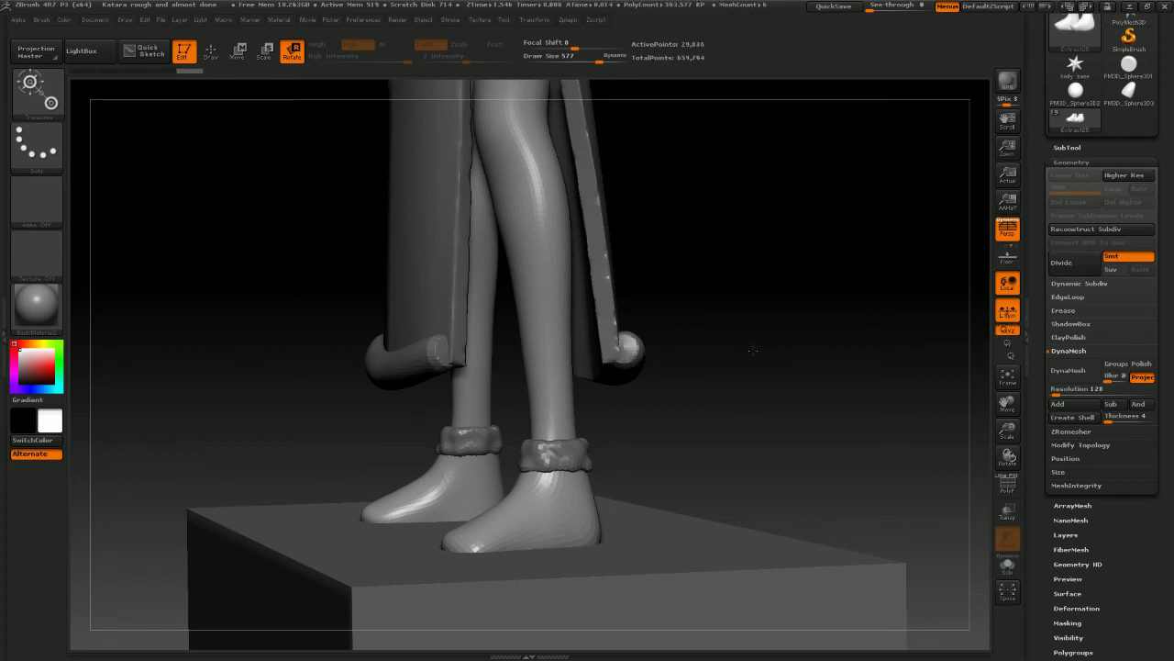
Return to draw mode with the Move brush and set the draw size to 378
key("space")
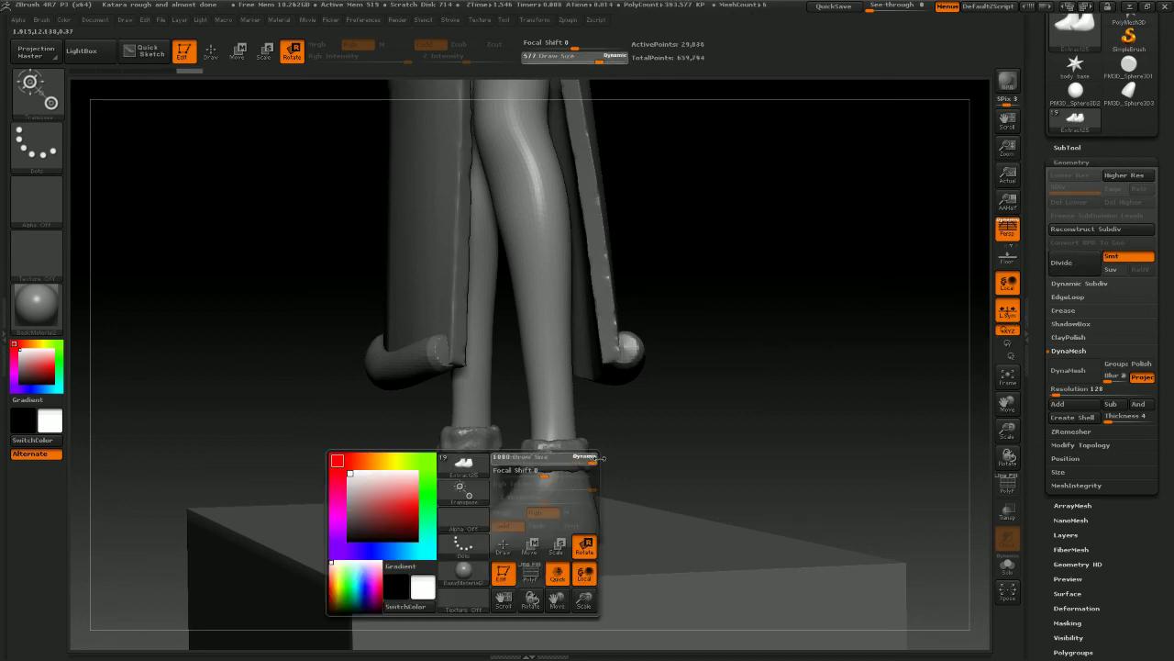
left_click_drag(601, 458, 606, 457)
left_click(210, 55)
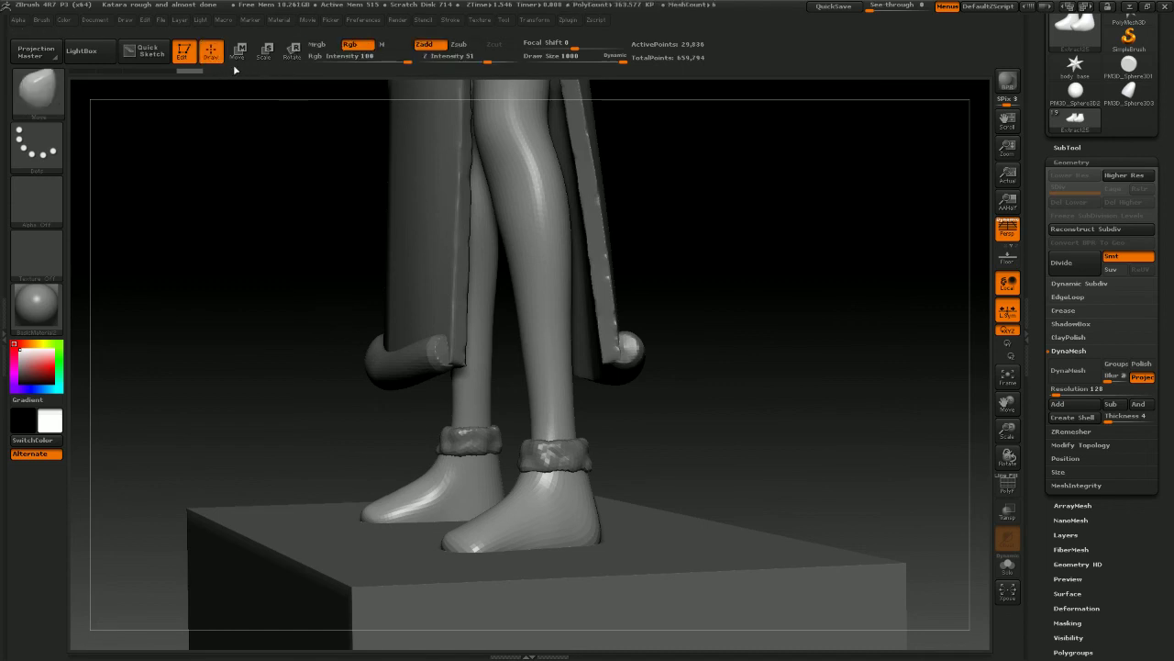
key("space")
left_click_drag(611, 460, 584, 459)
Smooth and adjust the surface of both shoes around the ankles, heels and soles with the Smooth and Move brushes
key("shift")
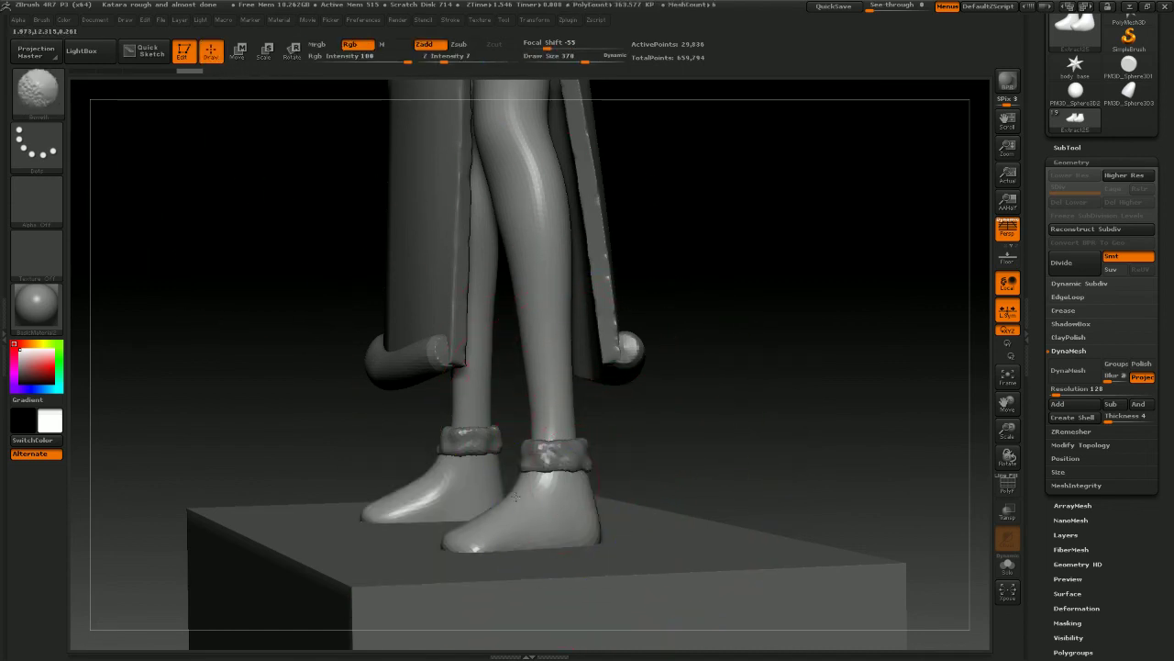
key("ctrl")
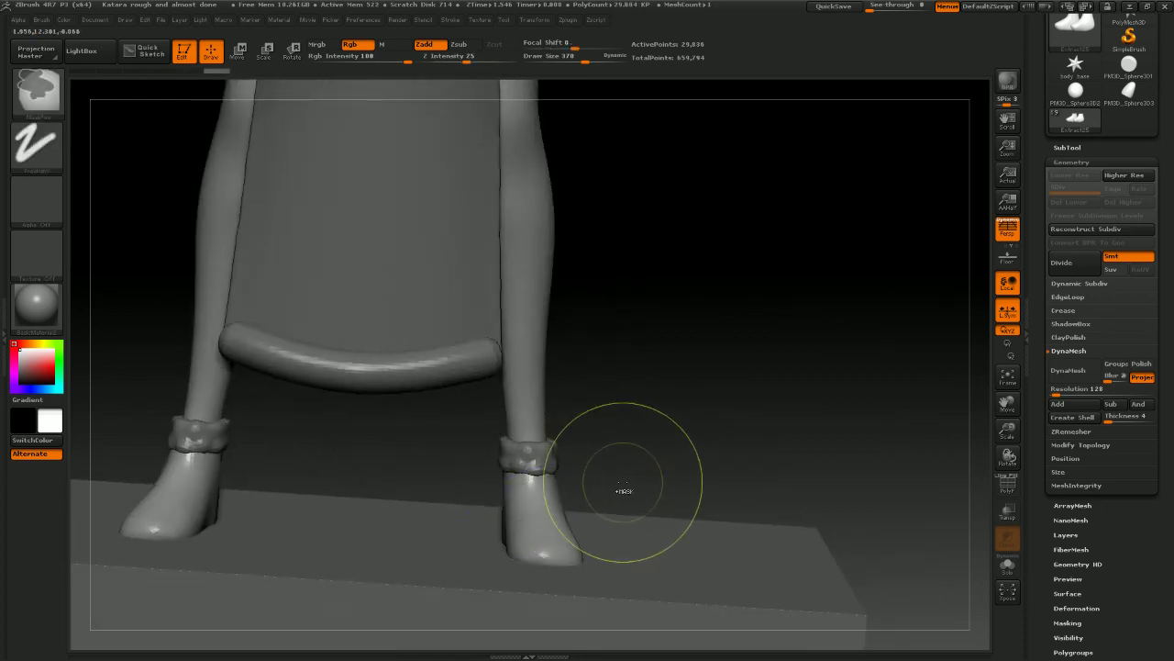
left_click_drag(676, 465, 621, 471)
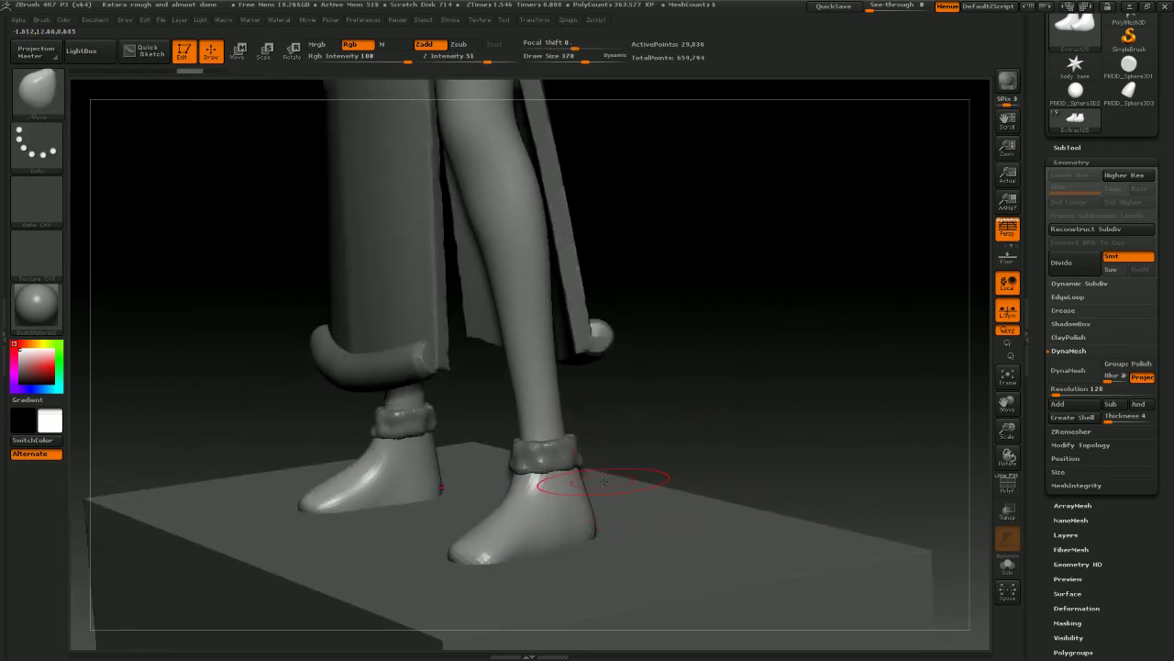
key("shift")
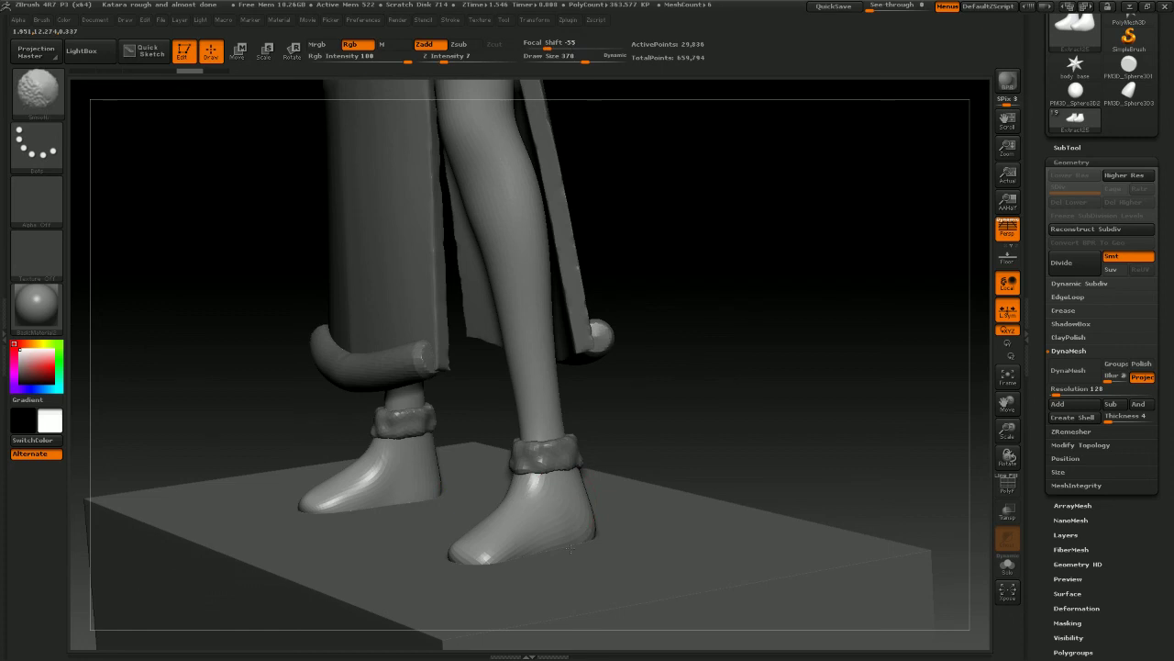
mouse_move(569, 549)
left_mouse_down()
mouse_move(655, 462)
mouse_move(703, 438)
mouse_move(743, 438)
left_mouse_up()
key("shift")
left_click_drag(580, 495, 578, 516, "shift")
left_click_drag(743, 541, 639, 495)
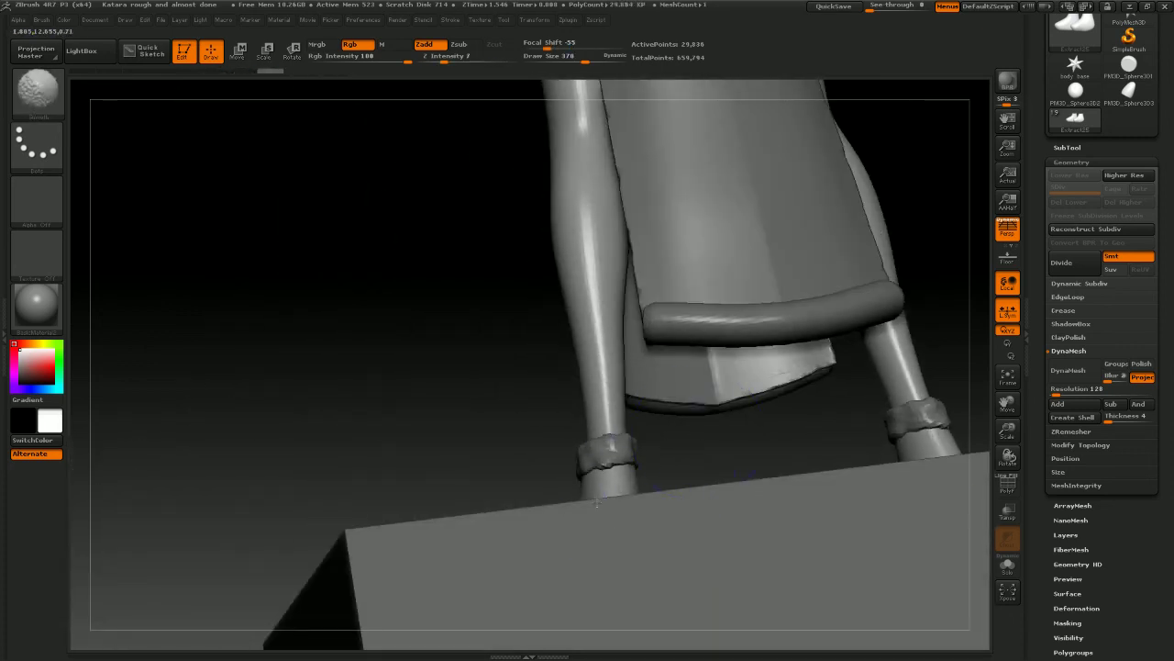
mouse_move(495, 431)
left_mouse_down()
mouse_move(477, 420)
mouse_move(523, 500)
left_mouse_up()
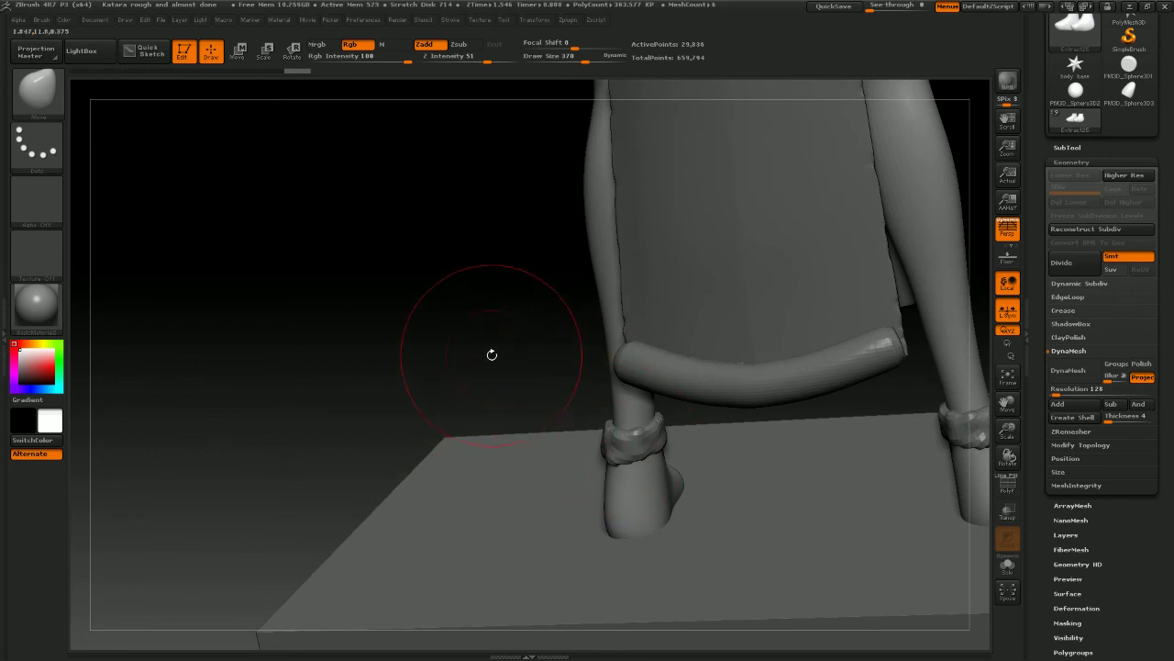
Select the ankle cuffs above the shoes, divide their mesh once, smooth them and return to the Move brush
mouse_move(624, 450)
left_mouse_down()
mouse_move(517, 393)
mouse_move(600, 437)
left_mouse_up()
left_click(604, 445, "alt")
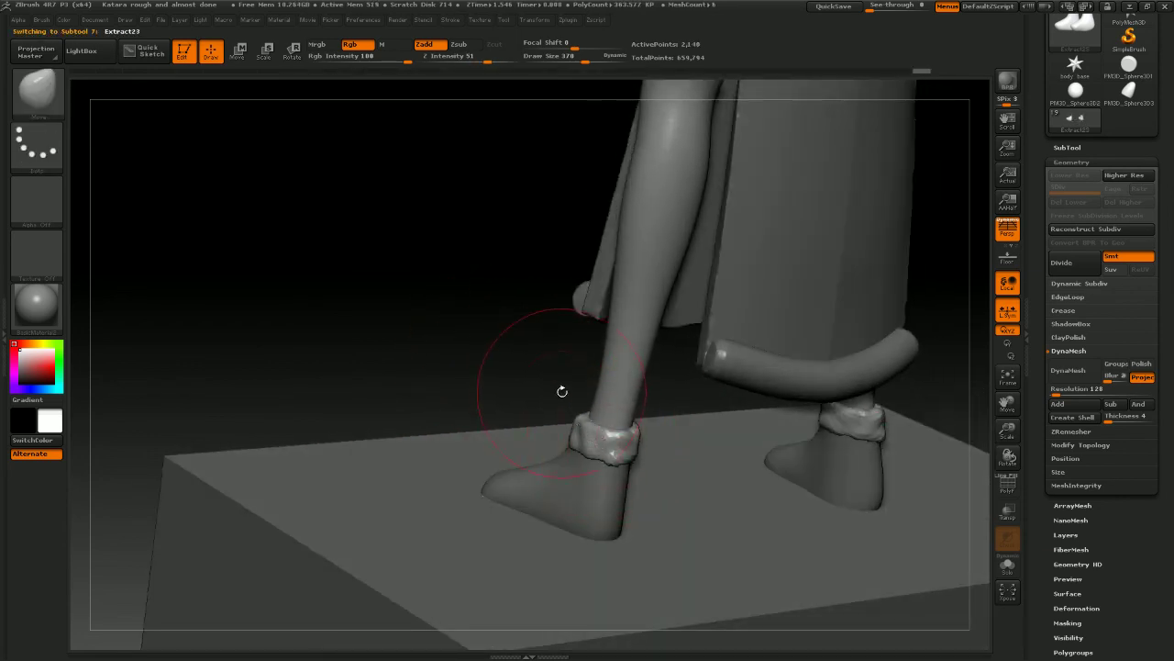
left_click(1075, 264)
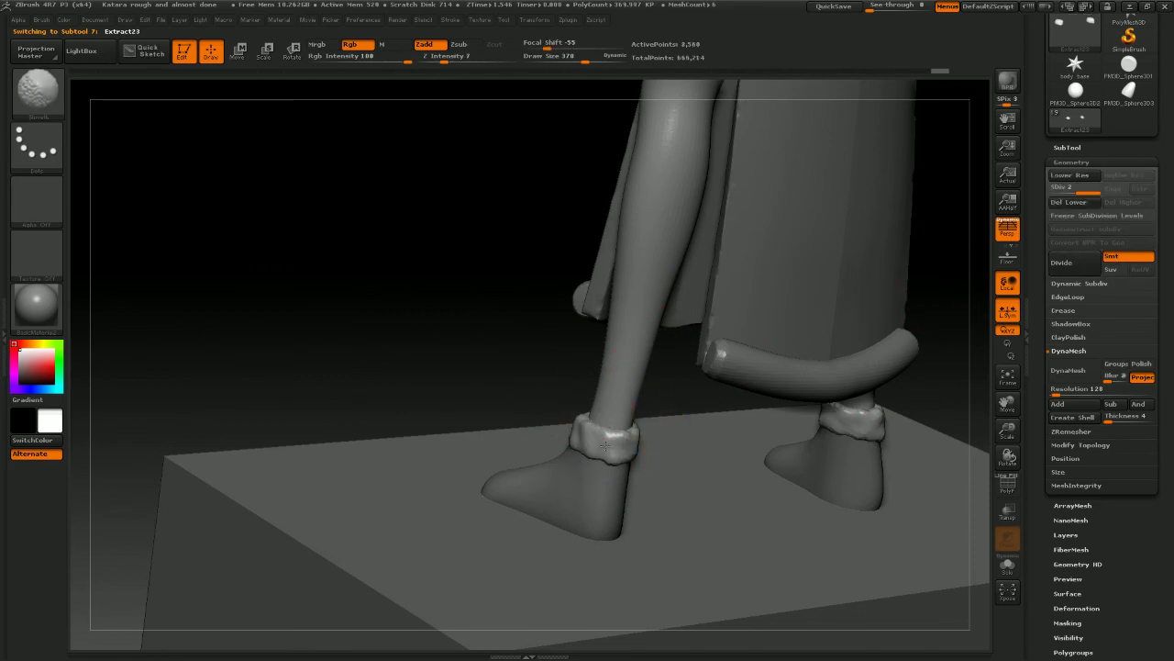
mouse_move(616, 441)
left_mouse_down()
mouse_move(592, 407)
mouse_move(668, 354)
mouse_move(657, 255)
mouse_move(692, 118)
mouse_move(674, 260)
mouse_move(574, 201)
mouse_move(739, 290)
mouse_move(834, 288)
mouse_move(752, 288)
left_mouse_up()
key("b")
key("m")
key("v")
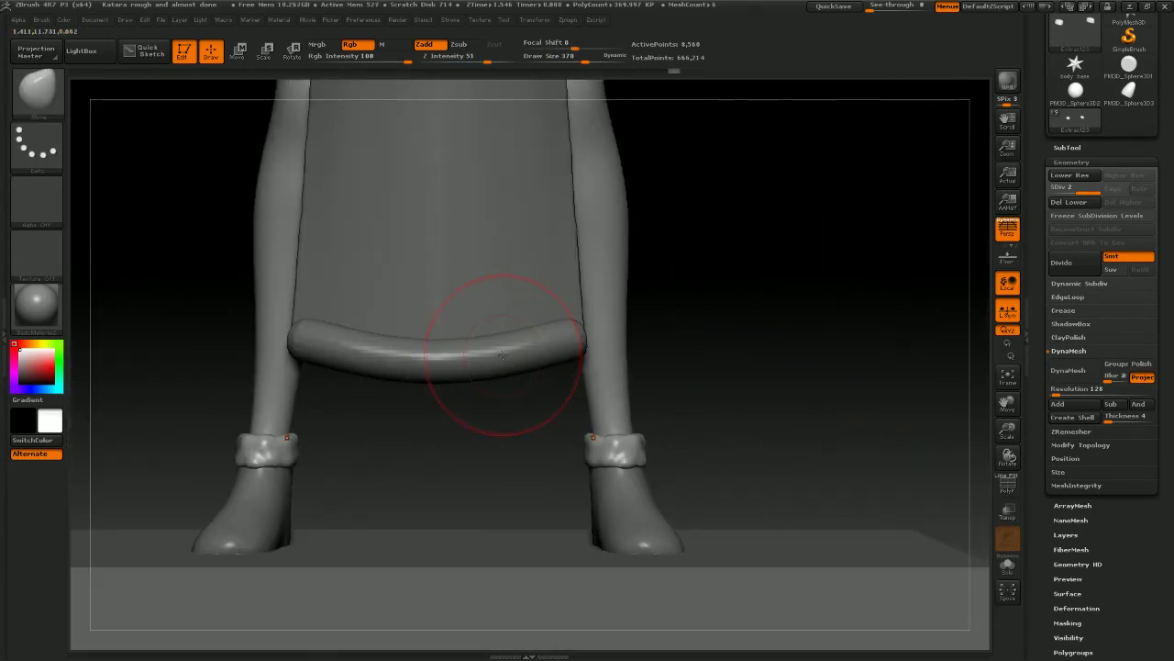
Select the skirt's hem roll and flatten its front face with the Flatten brush at draw size 251
left_click(507, 354, "alt")
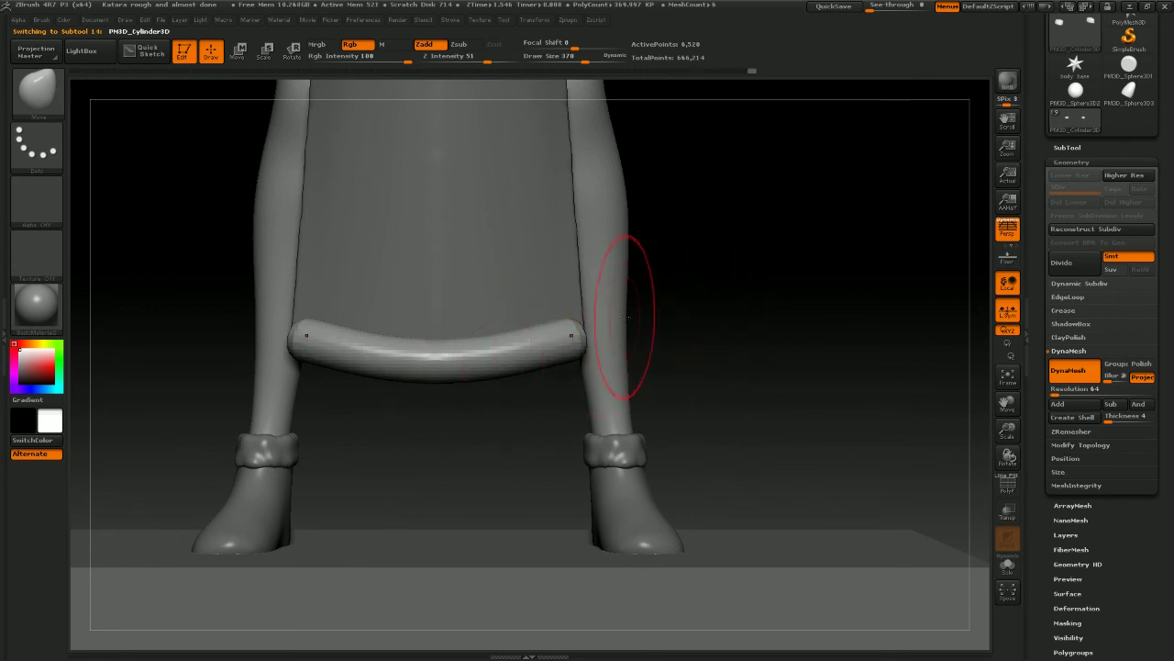
key("b")
key("f")
key("l")
key("space")
left_click_drag(572, 319, 569, 320)
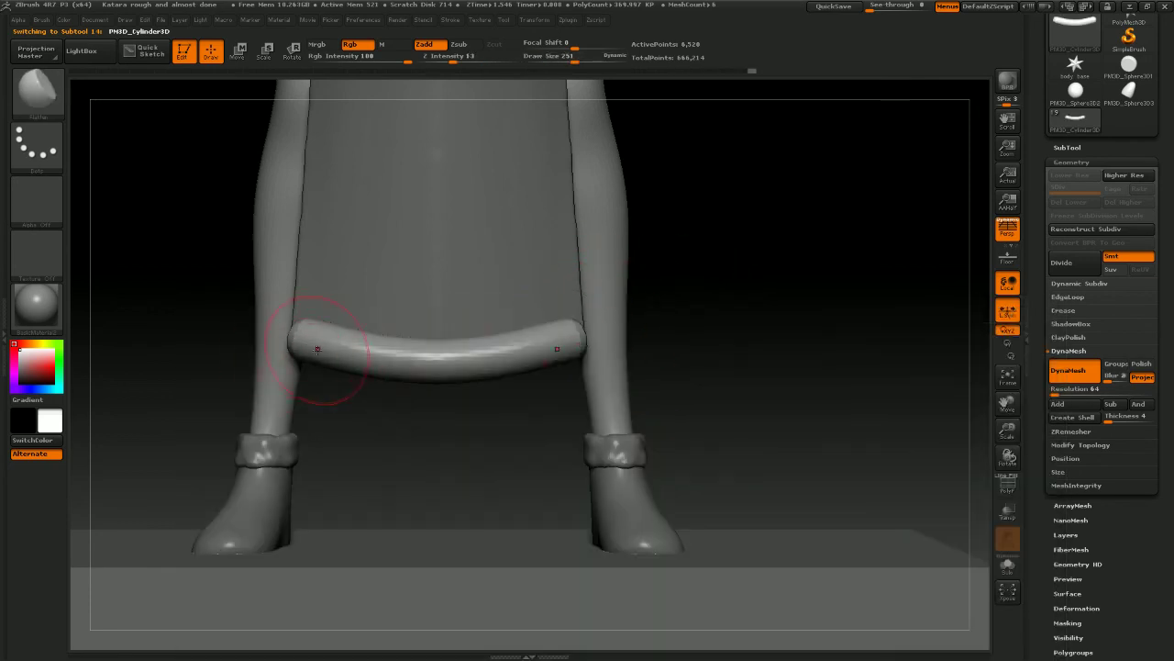
mouse_move(433, 358)
left_mouse_down()
mouse_move(375, 349)
mouse_move(524, 348)
left_mouse_up()
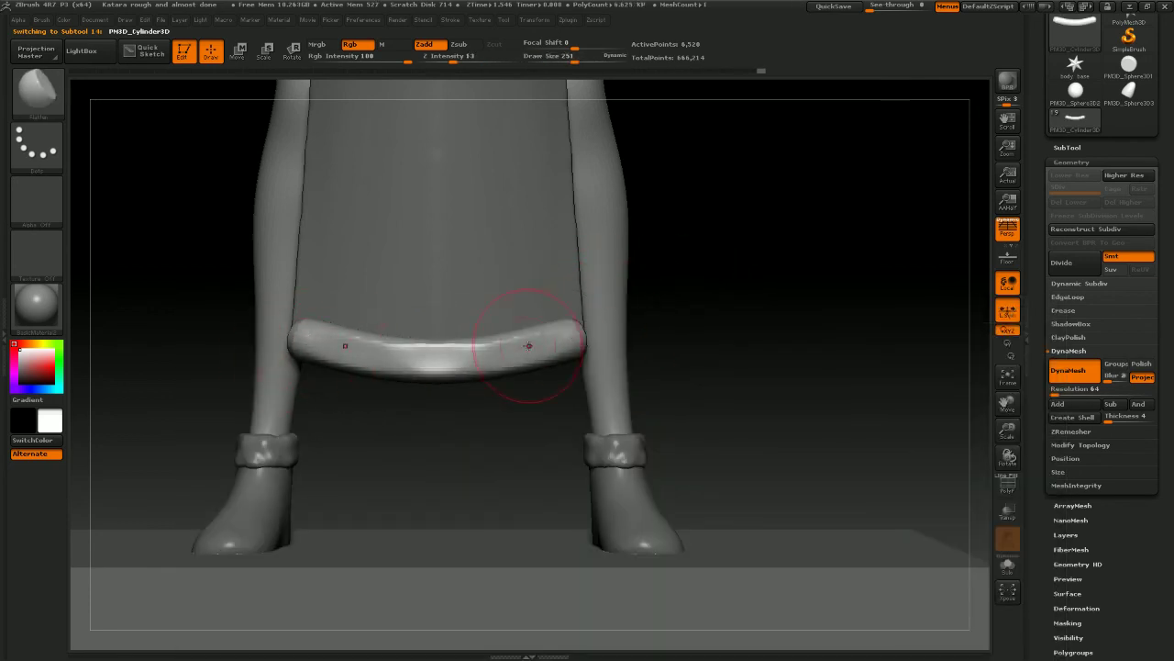
Adjust the ends of the front hem roll around the skirt's side edges with the Move brush
mouse_move(734, 336)
left_mouse_down()
mouse_move(772, 355)
mouse_move(681, 309)
mouse_move(603, 312)
left_mouse_up()
key("b")
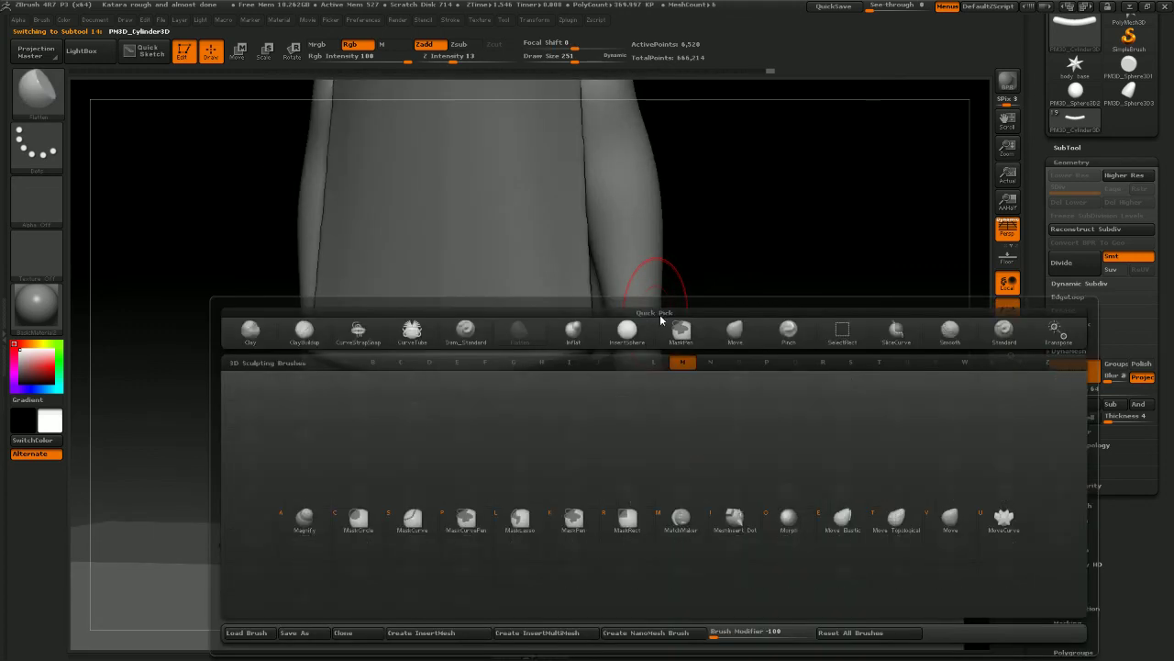
key("m")
key("v")
mouse_move(703, 328)
left_mouse_down()
mouse_move(532, 341)
mouse_move(403, 284)
mouse_move(427, 324)
mouse_move(504, 344)
left_mouse_up()
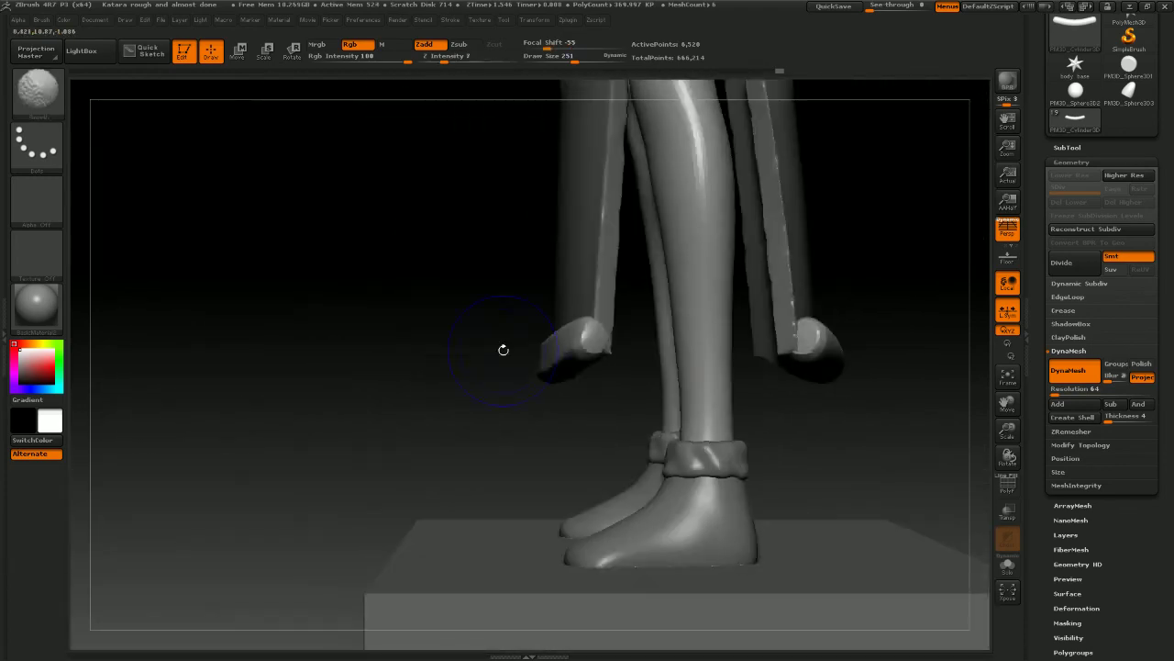
left_click_drag(868, 407, 698, 394)
left_click_drag(461, 343, 446, 339, "shift")
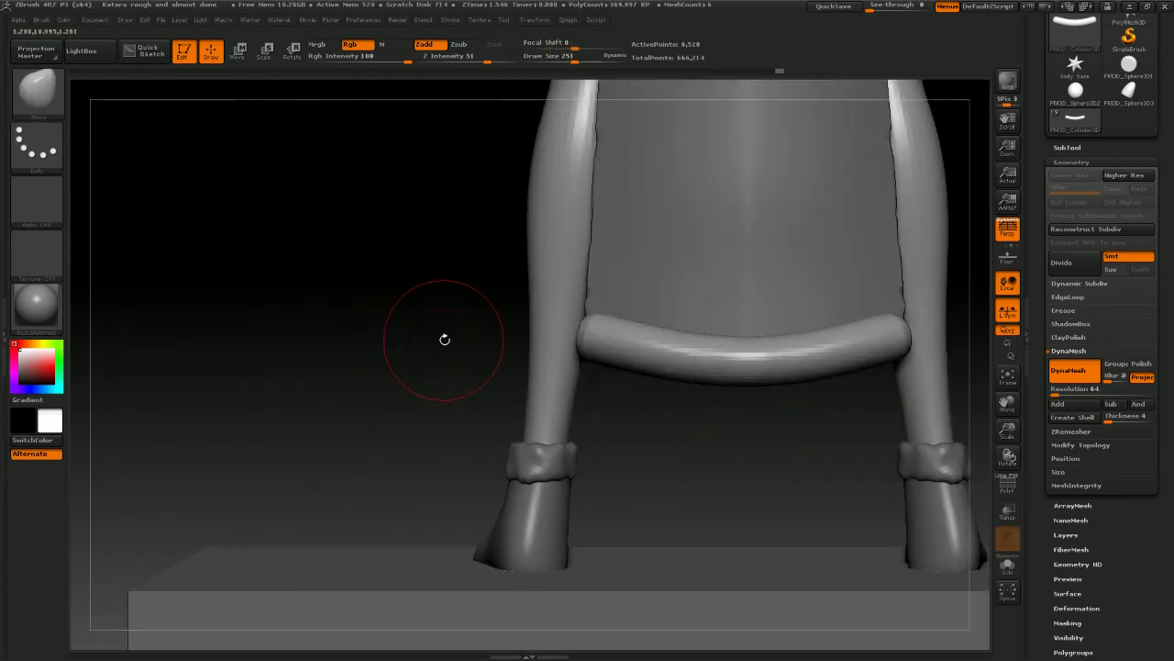
Flatten the outer face of the back hem roll along its full width with the Flatten brush
key("b")
key("f")
key("a")
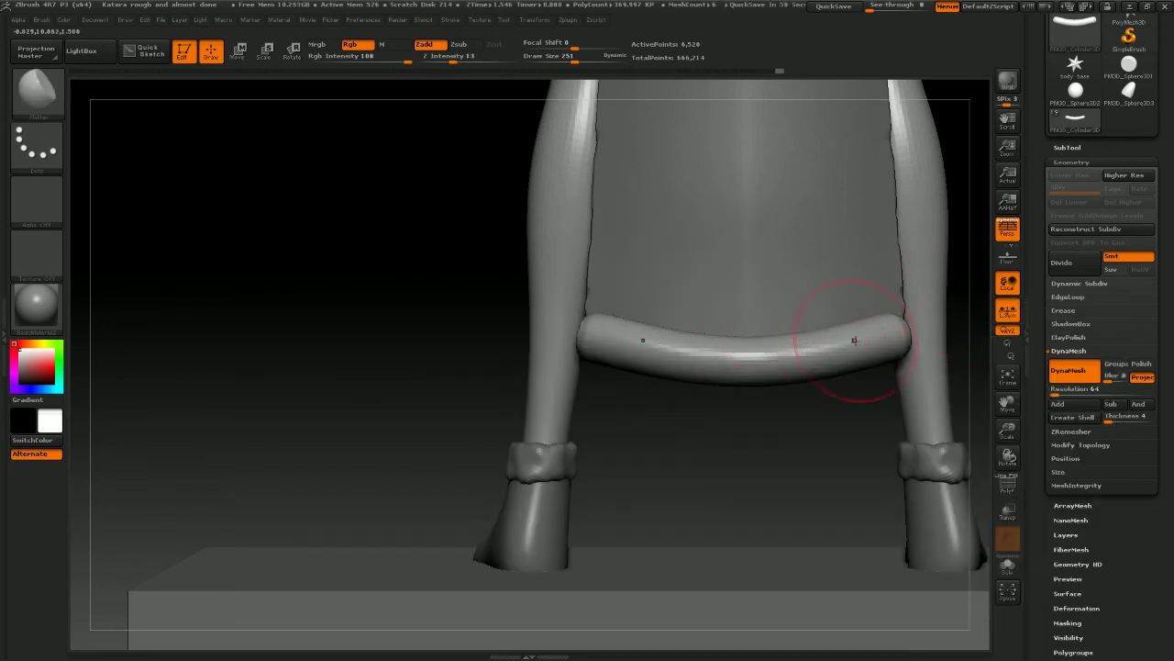
left_click_drag(705, 462, 518, 443, "alt")
left_click_drag(554, 333, 662, 320)
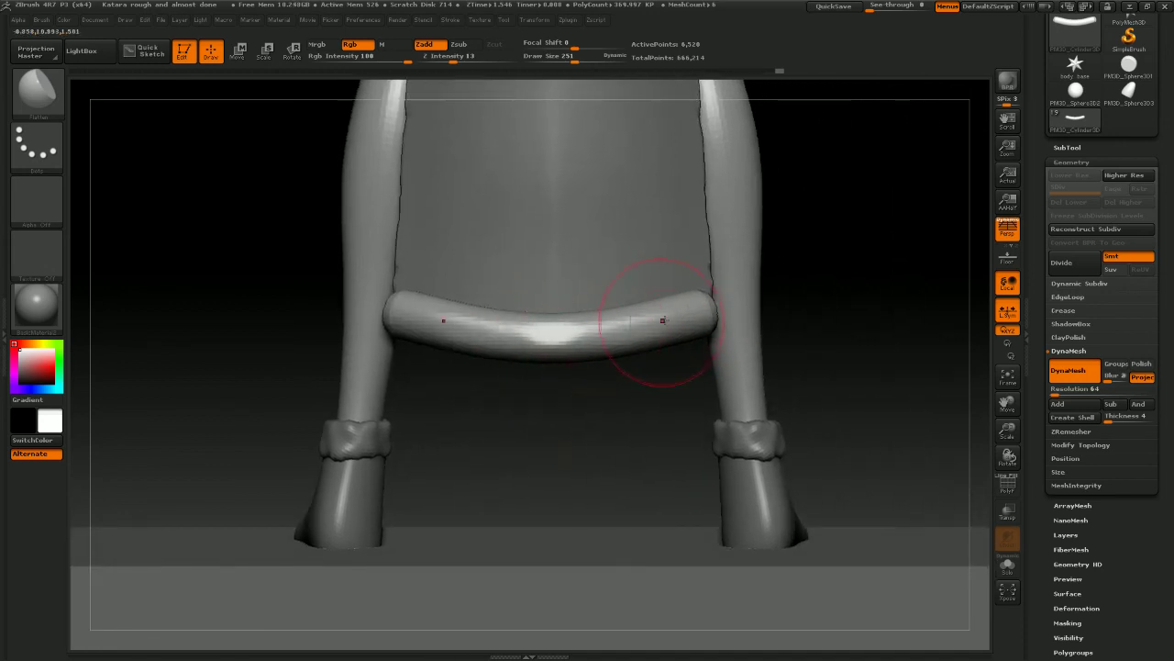
left_click_drag(553, 331, 692, 310)
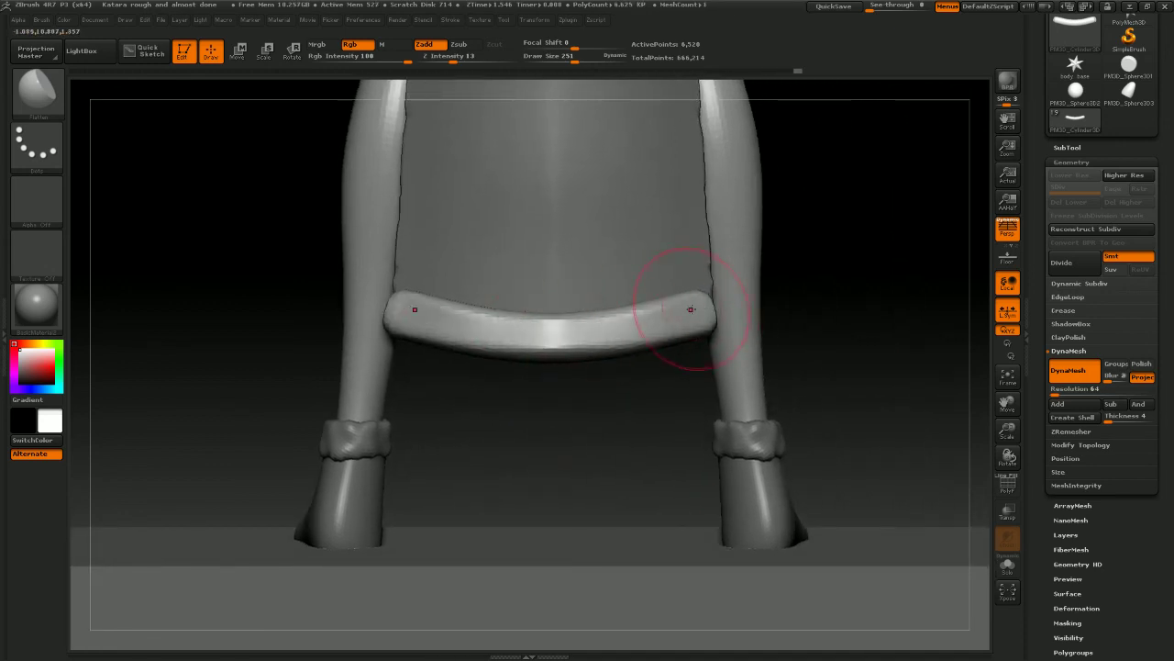
Shape and smooth the back hem roll's ends against the skirt edges with the Move and Smooth brushes
left_click_drag(865, 322, 769, 295)
key("b")
key("m")
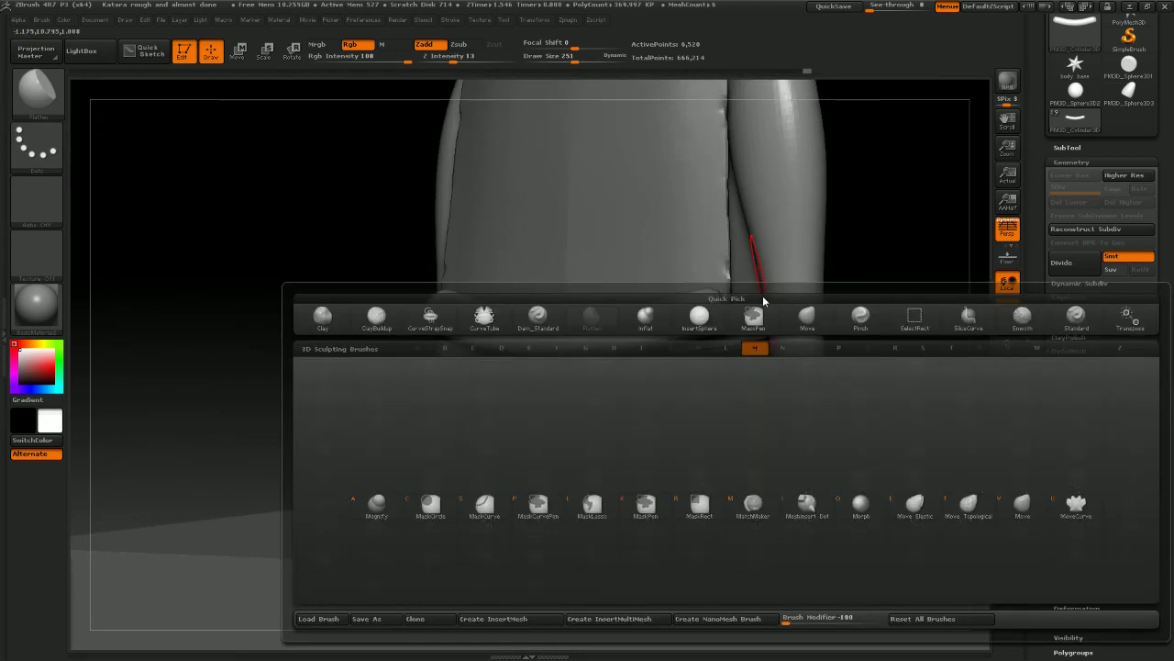
key("v")
mouse_move(878, 320)
left_mouse_down()
mouse_move(702, 302)
mouse_move(732, 302)
left_mouse_up()
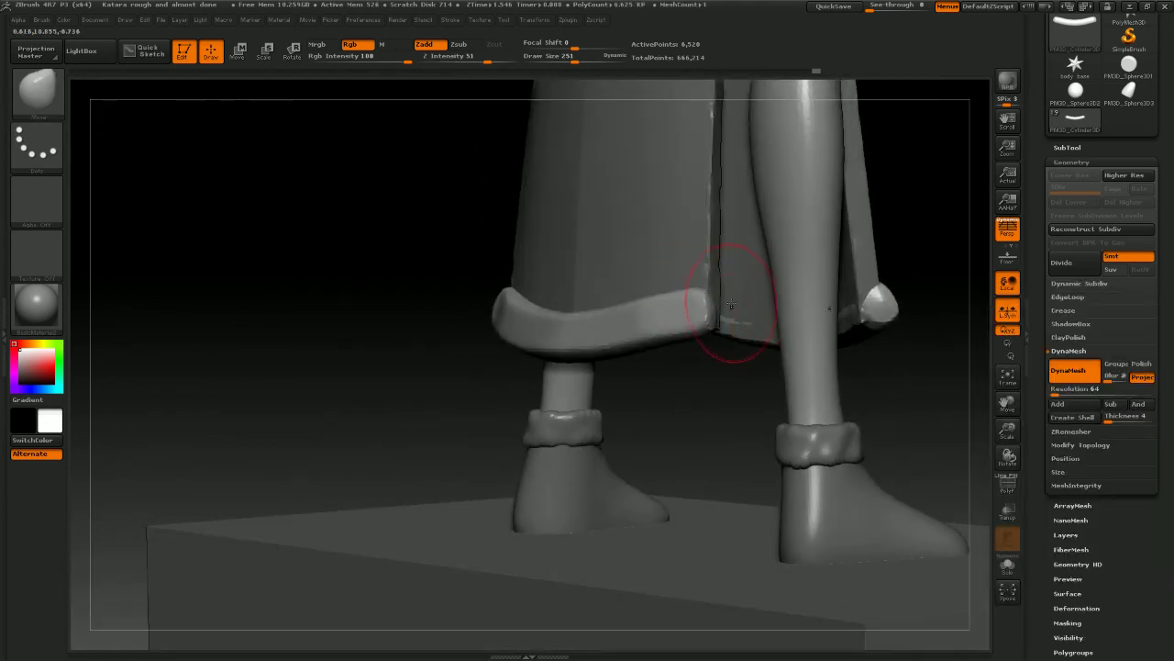
left_click_drag(875, 367, 951, 370)
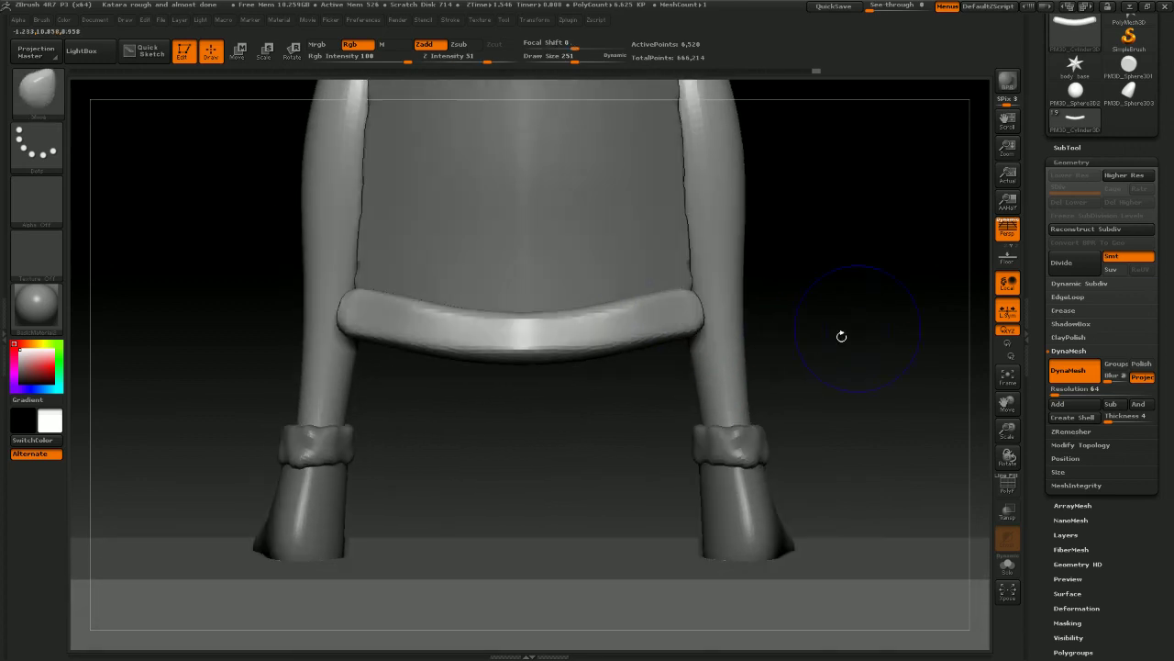
left_click_drag(842, 335, 716, 315)
left_click_drag(871, 370, 716, 307)
left_click_drag(573, 349, 687, 361, "shift")
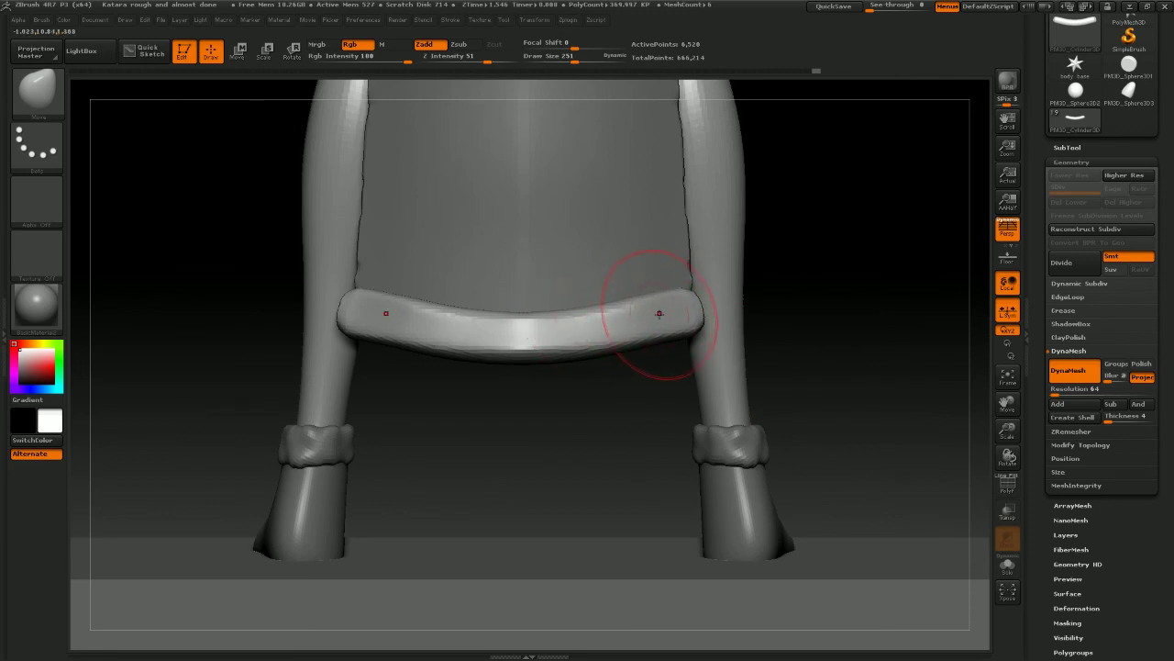
Reduce the Move brush's draw size to 197 and fine-tune the upper edge of the back hem roll
left_click_drag(800, 316, 833, 312)
key("space")
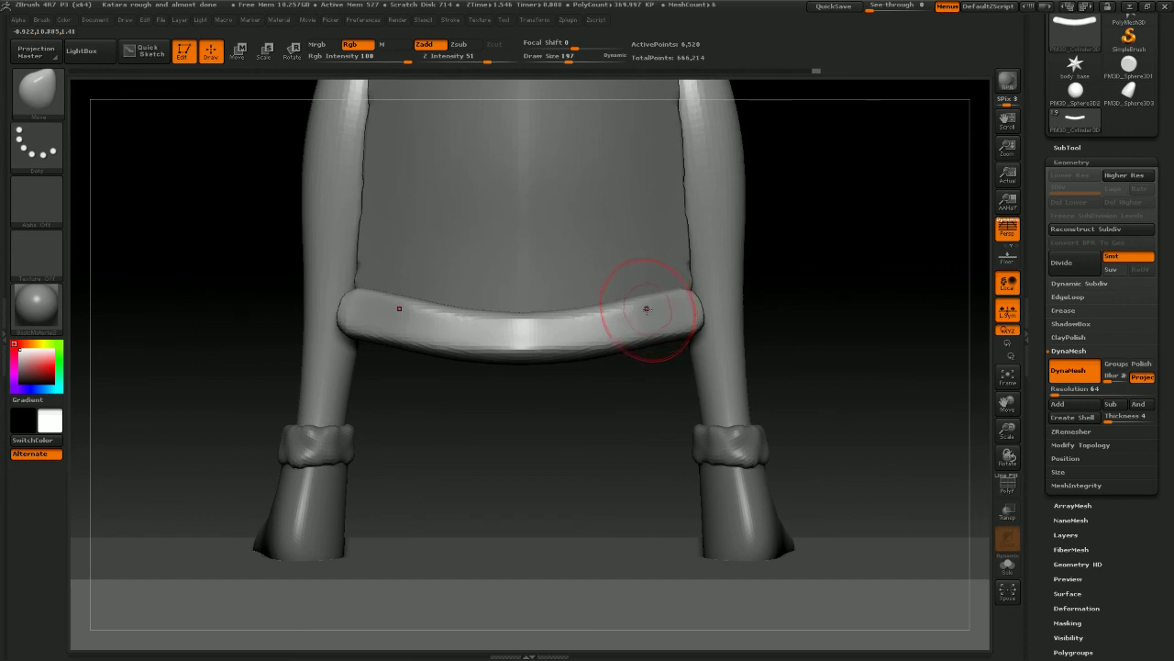
left_click_drag(651, 312, 664, 299)
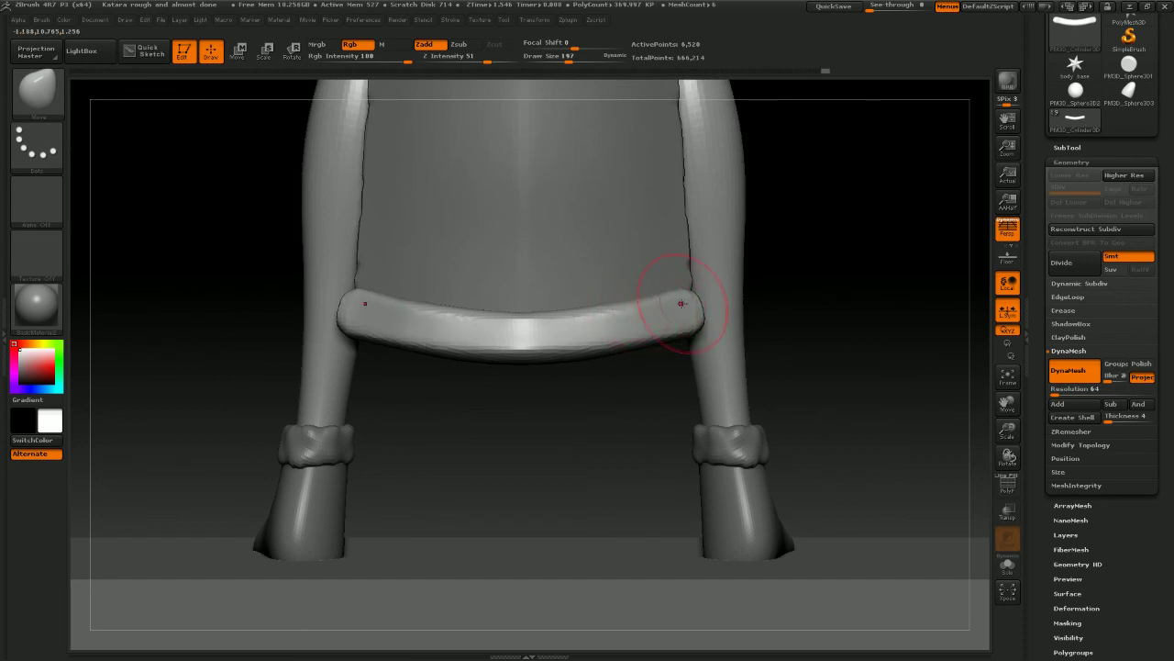
left_click_drag(872, 314, 820, 316, "shift")
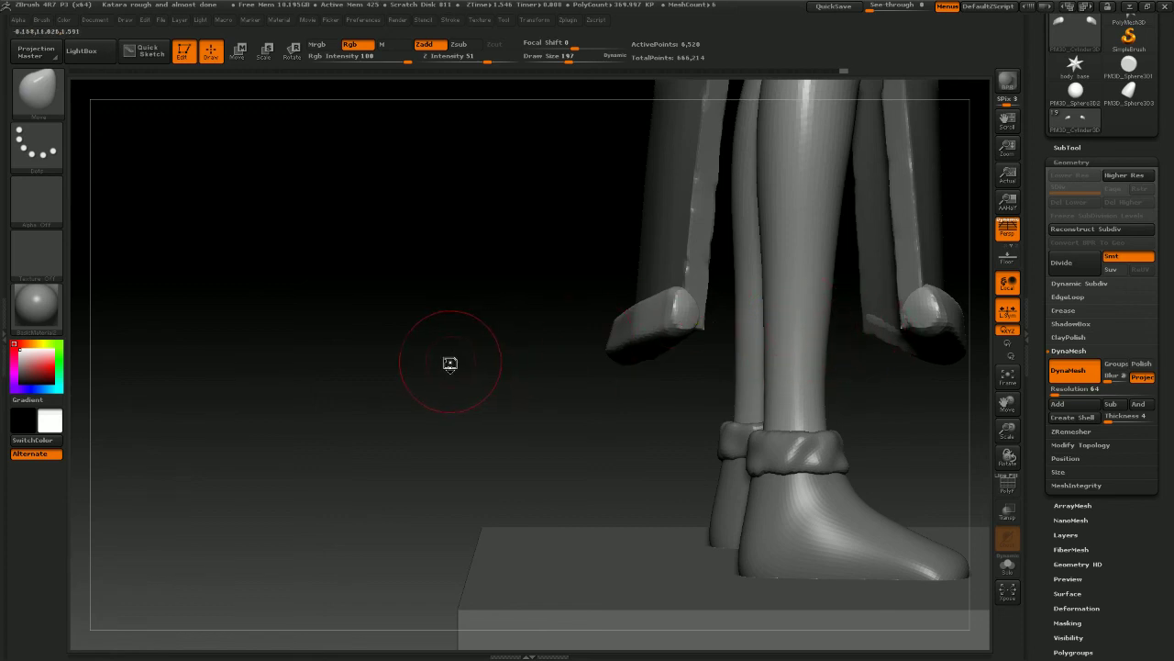
Check the whole figure, then refine and smooth the corners of the hem rolls with the Move brush at draw size 86
left_click_drag(450, 361, 375, 244)
left_click_drag(763, 275, 829, 467, "alt")
left_click_drag(809, 199, 715, 427, "alt")
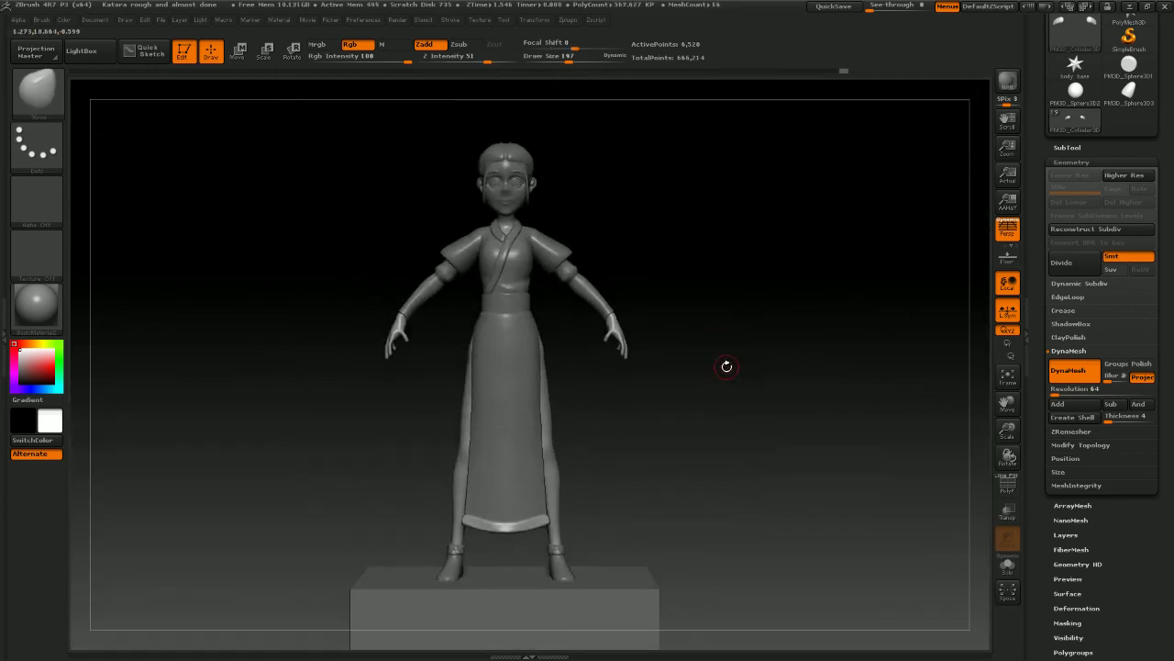
left_click_drag(727, 367, 660, 376)
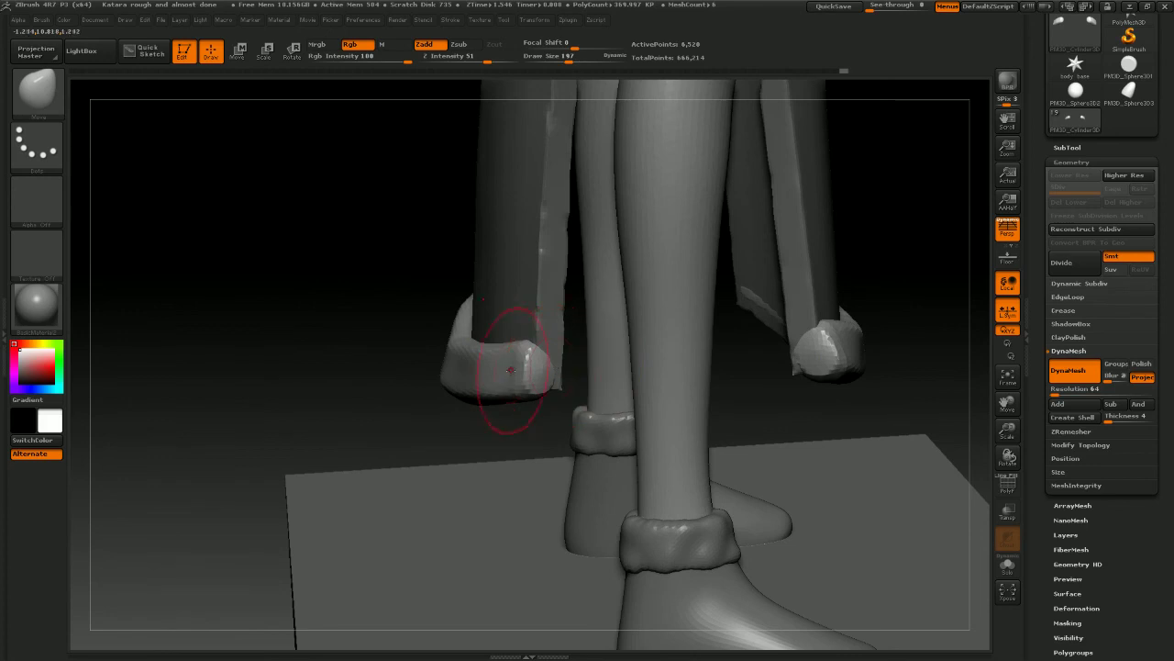
mouse_move(373, 346)
left_mouse_down()
mouse_move(739, 340)
mouse_move(777, 325)
mouse_move(587, 322)
mouse_move(836, 285)
left_mouse_up()
key("space")
left_click(792, 309)
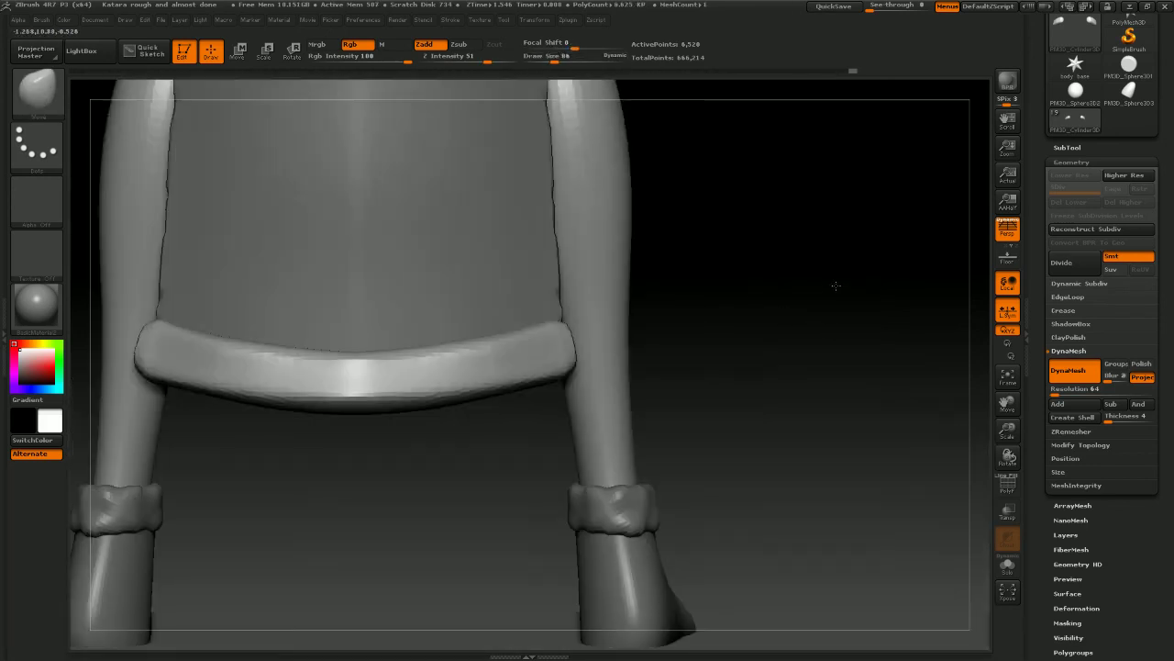
left_click_drag(817, 348, 740, 349)
left_click_drag(348, 257, 247, 292)
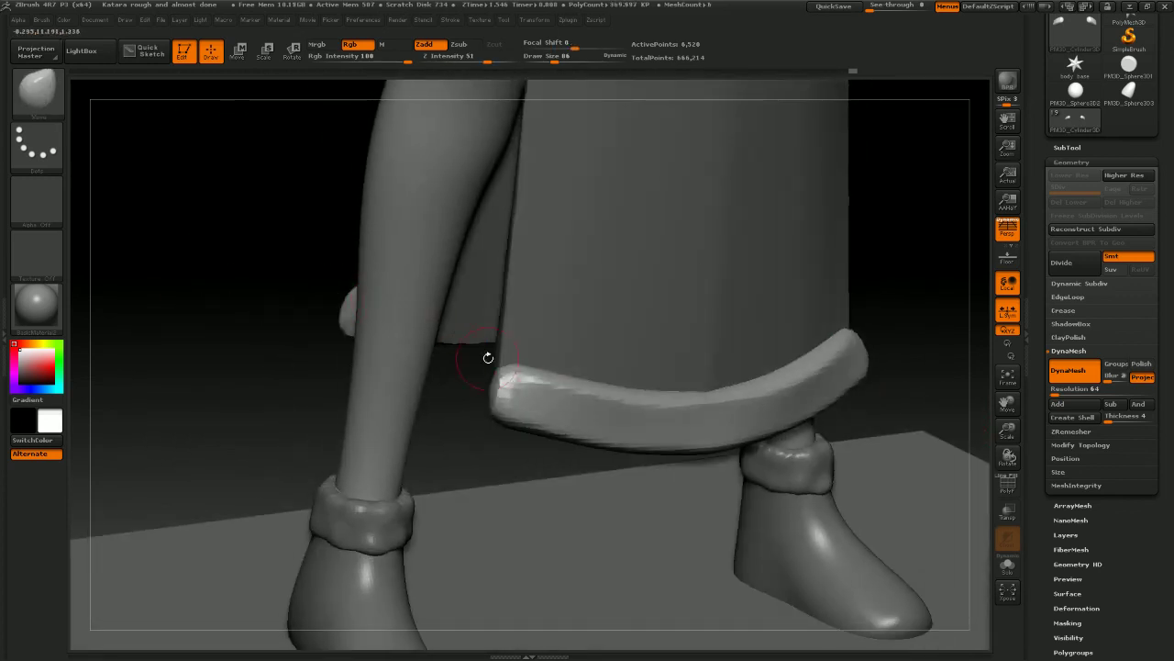
left_click_drag(514, 446, 450, 373)
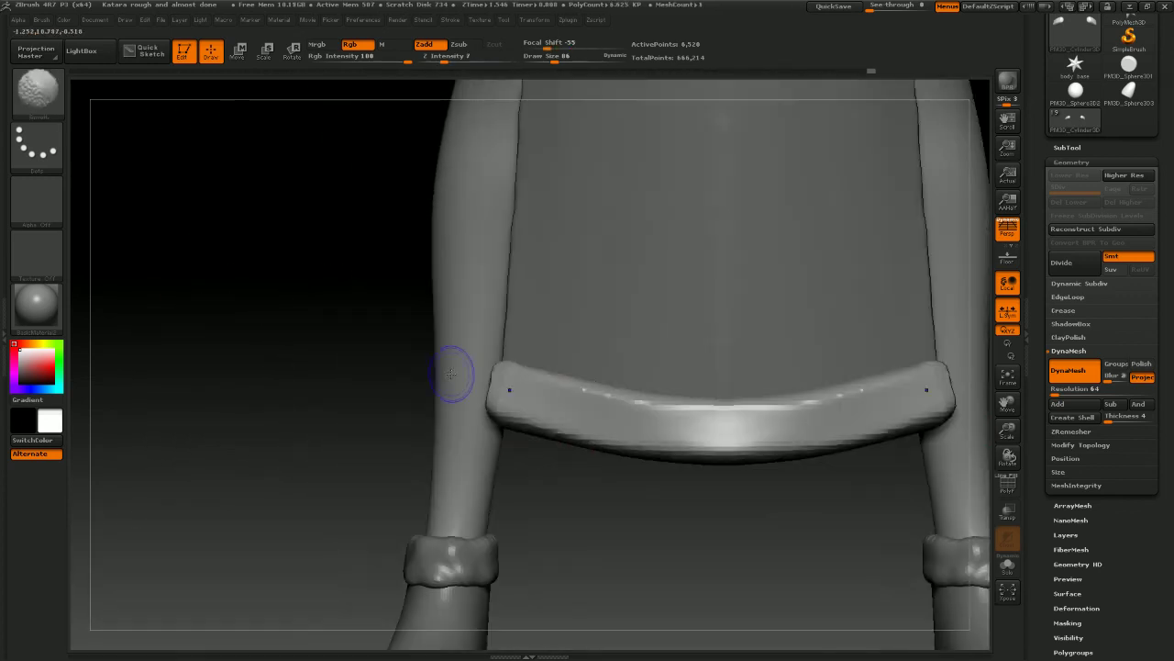
left_click_drag(636, 522, 566, 319, "alt")
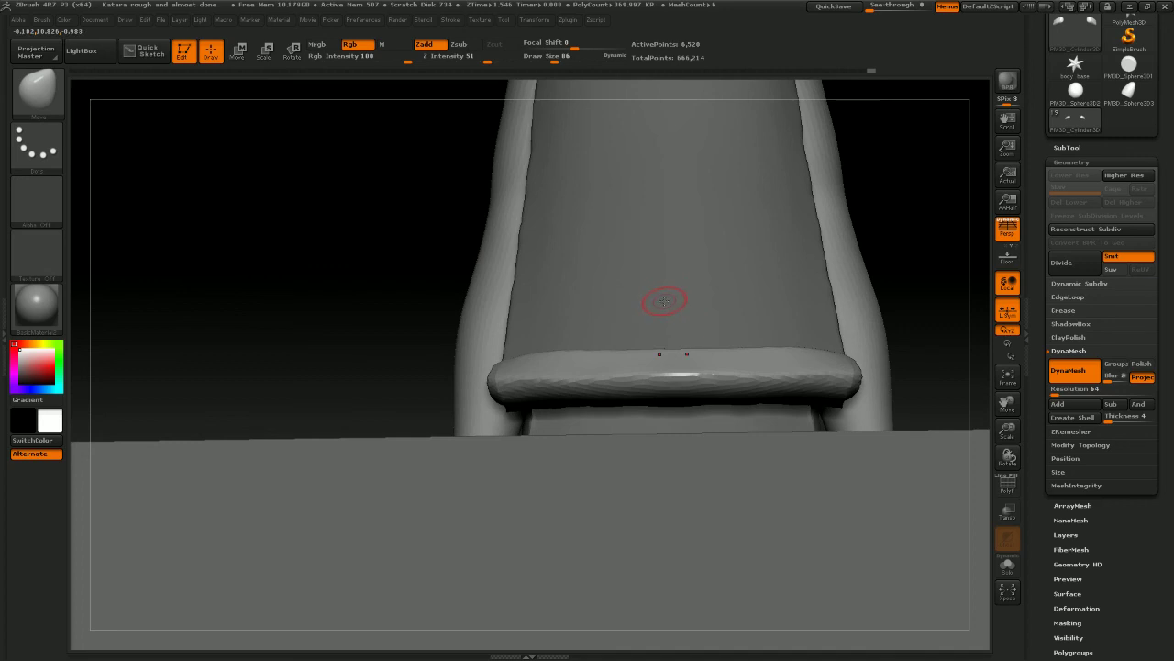
Switch to the Flatten brush at draw size 186 and flatten the hem roll near its two ends
key("b")
key("f")
key("a")
key("space")
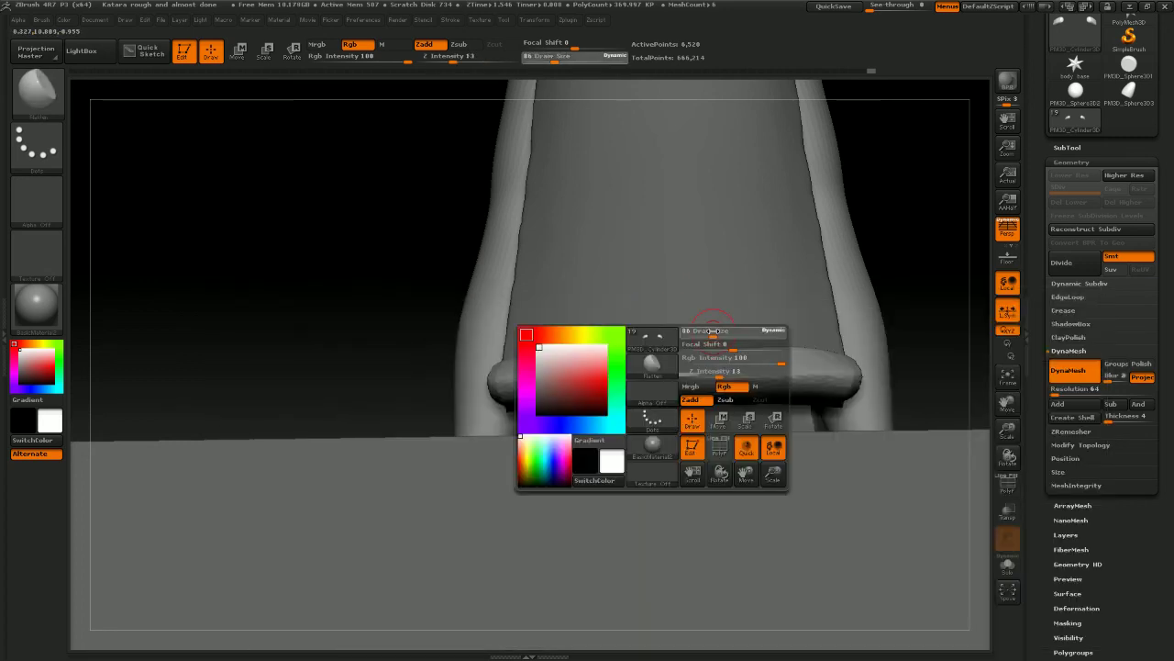
left_click_drag(708, 333, 723, 332)
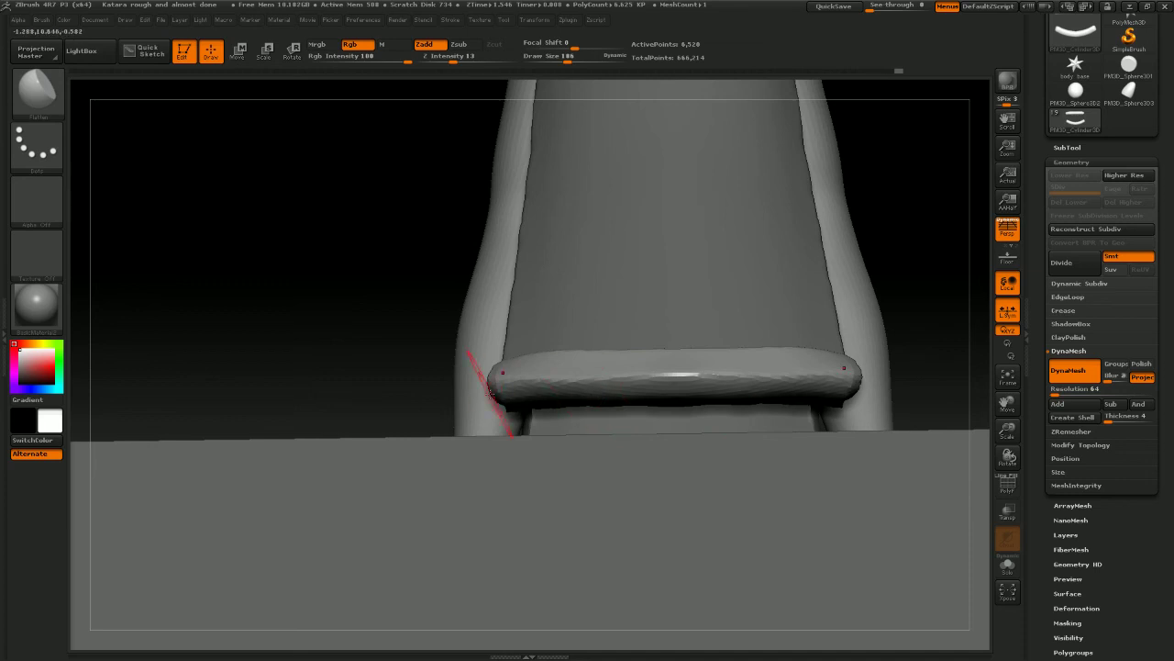
Reduce the Flatten brush's draw size to 136 and flatten the end caps of the hem rolls beside the legs
mouse_move(334, 341)
left_mouse_down()
mouse_move(511, 395)
mouse_move(716, 289)
mouse_move(634, 333)
mouse_move(290, 352)
left_mouse_up()
key("space")
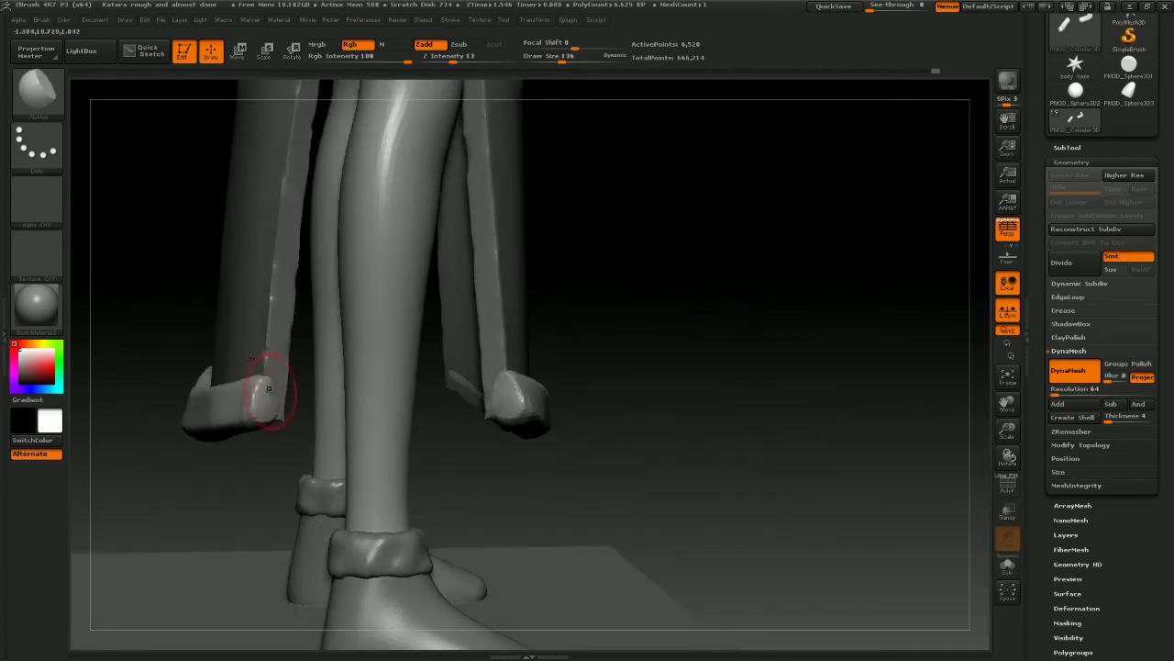
mouse_move(108, 395)
left_mouse_down()
mouse_move(27, 393)
mouse_move(114, 395)
left_mouse_up()
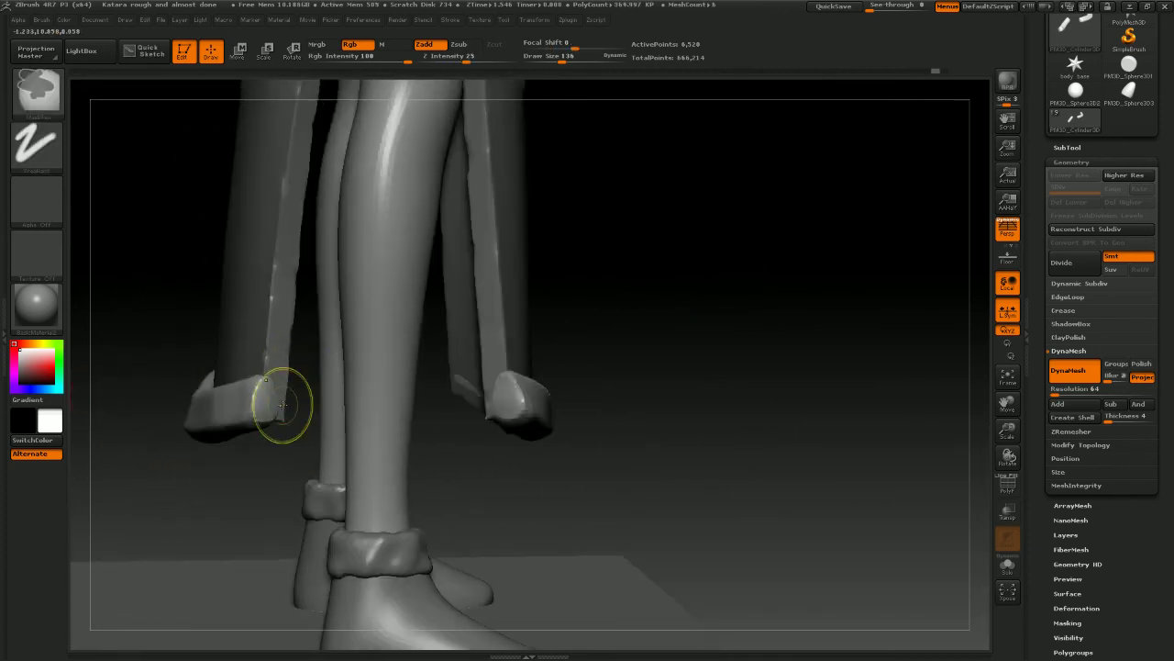
Select the skirt, reduce the Flatten brush's draw size to 126 and flatten the slit edges of its panels
left_click_drag(606, 371, 681, 424)
left_click(471, 474, "alt")
left_click_drag(580, 424, 686, 247, "alt")
left_click_drag(635, 201, 609, 200)
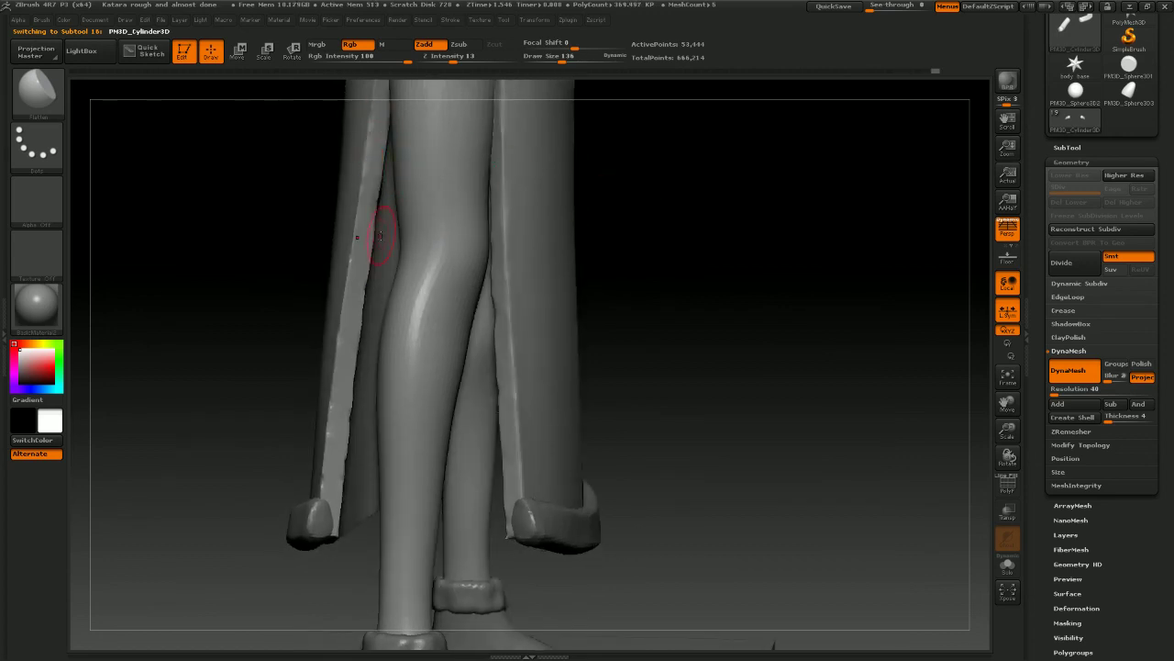
key("ctrl")
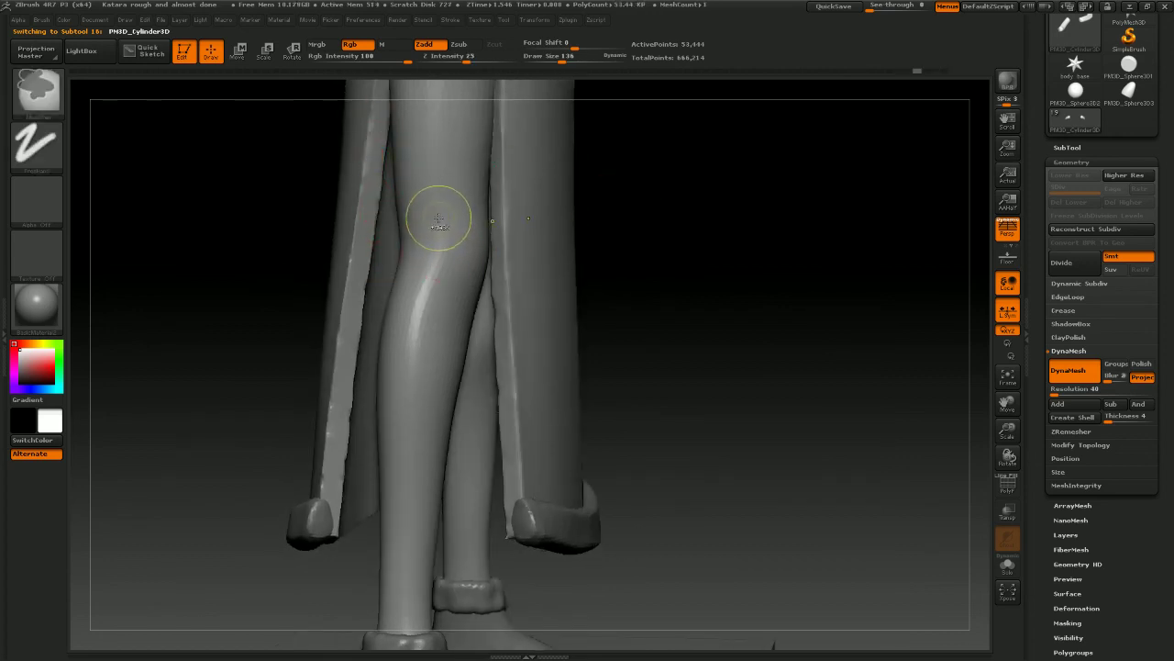
key("space")
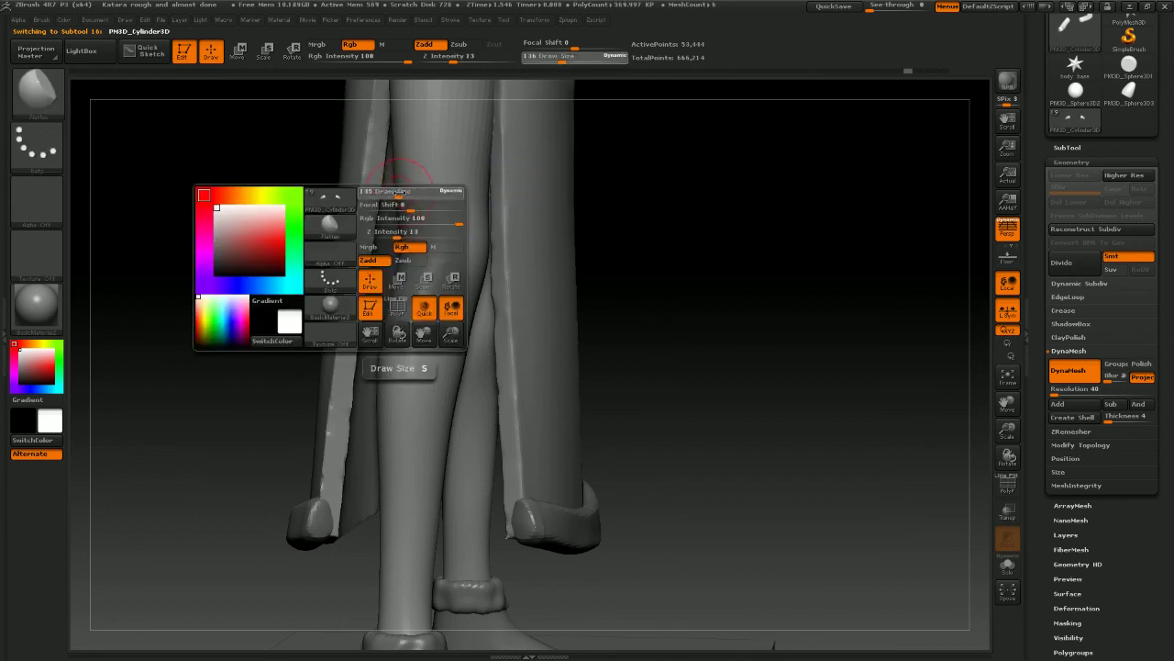
left_click_drag(415, 191, 406, 188)
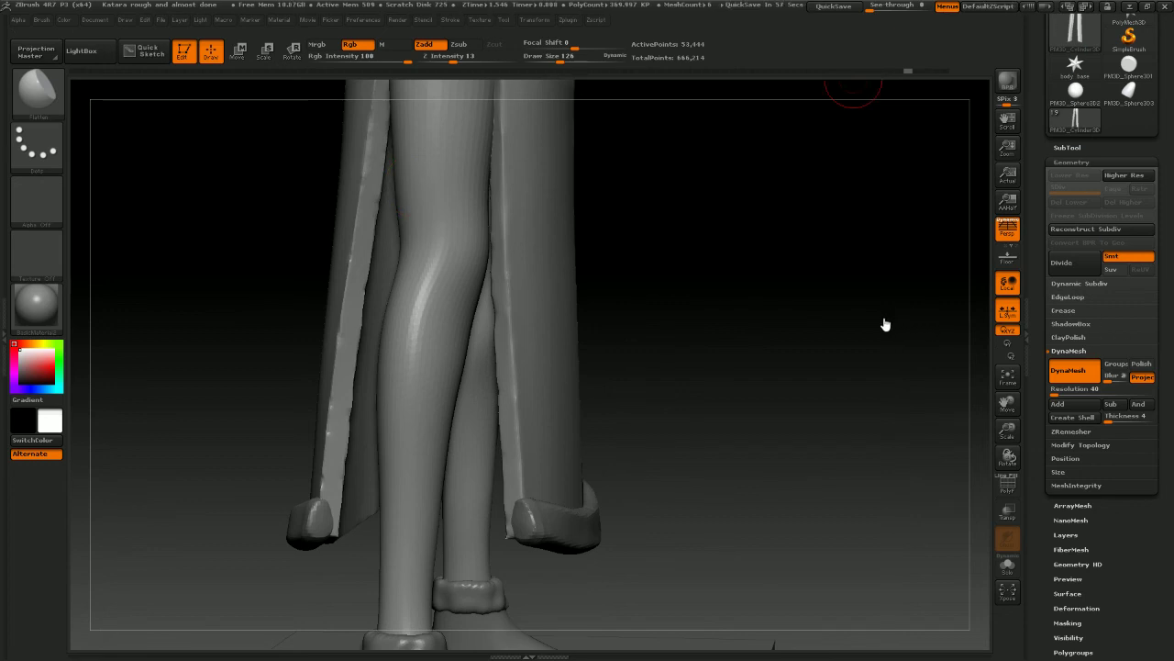
left_click_drag(818, 322, 808, 330)
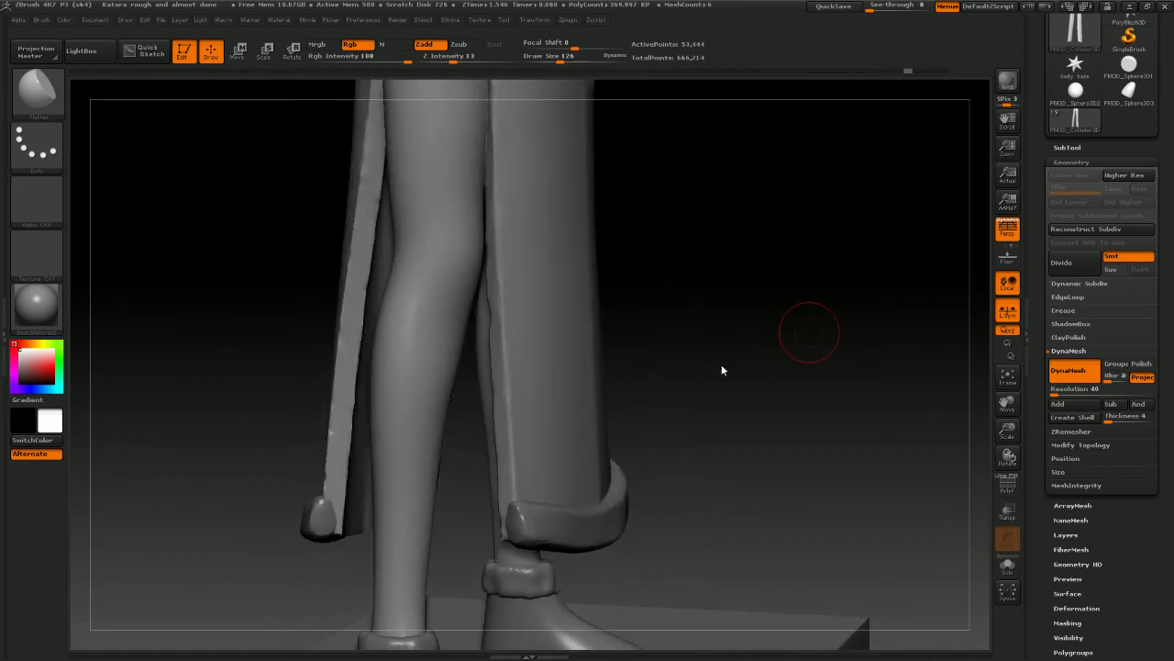
mouse_move(722, 359)
left_mouse_down()
mouse_move(758, 310)
mouse_move(801, 306)
mouse_move(799, 269)
mouse_move(630, 276)
left_mouse_up()
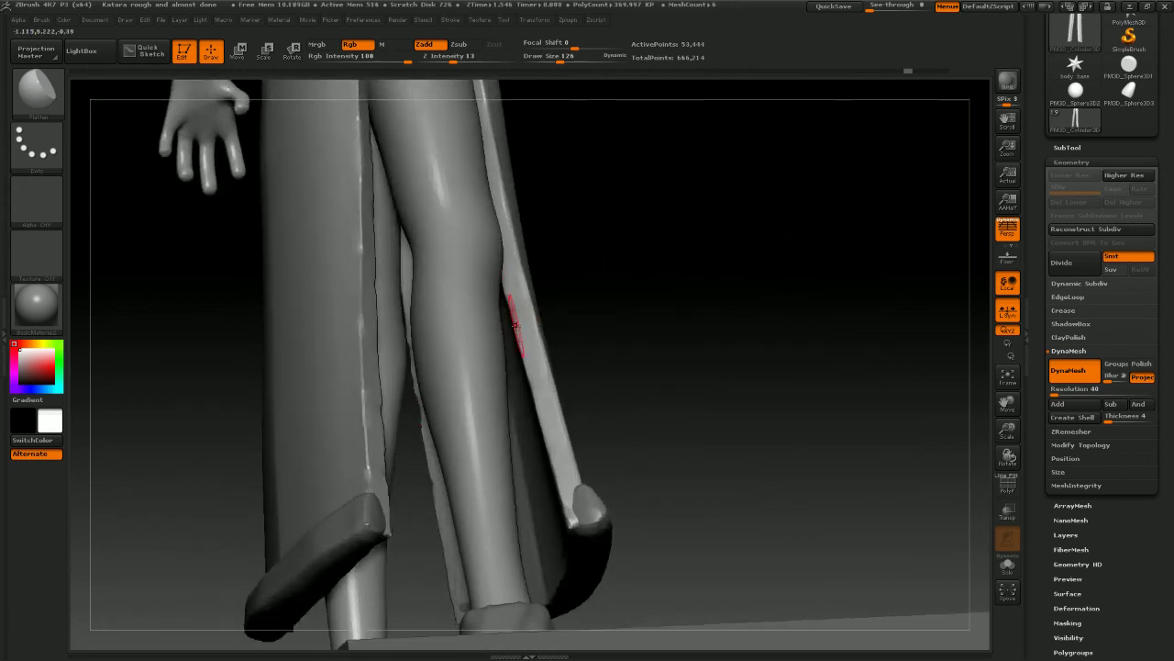
Smooth the jagged slit edges of the skirt panels beside the legs
left_click_drag(515, 323, 523, 355, "shift")
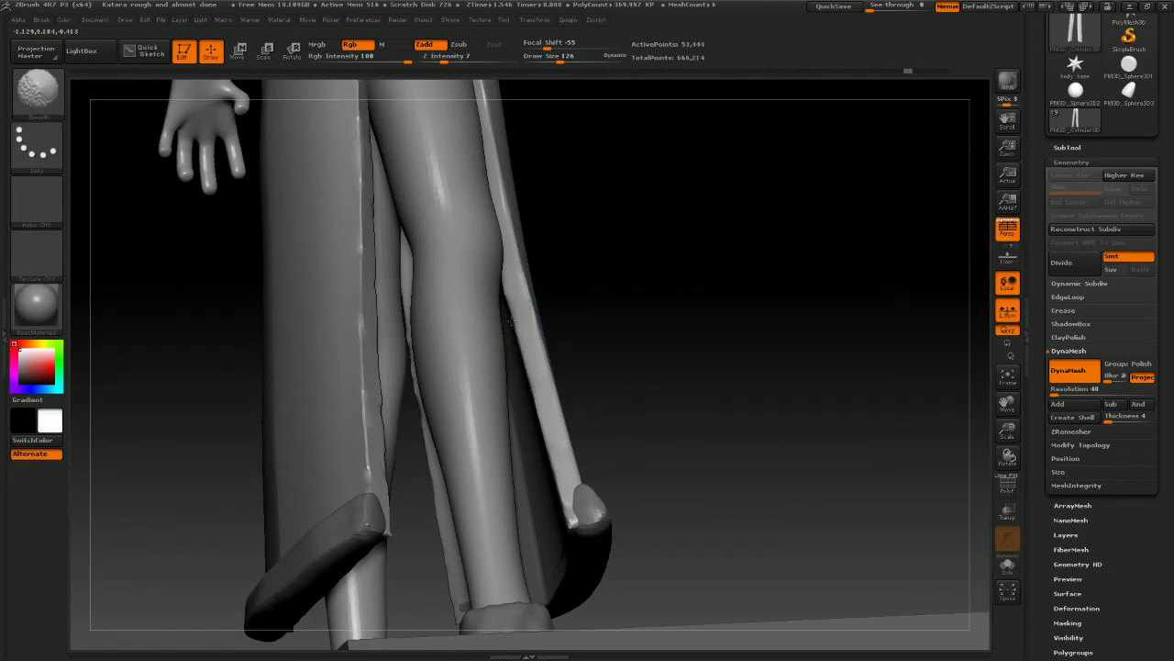
mouse_move(587, 258)
left_mouse_down()
mouse_move(413, 248)
mouse_move(380, 223)
mouse_move(393, 183)
left_mouse_up()
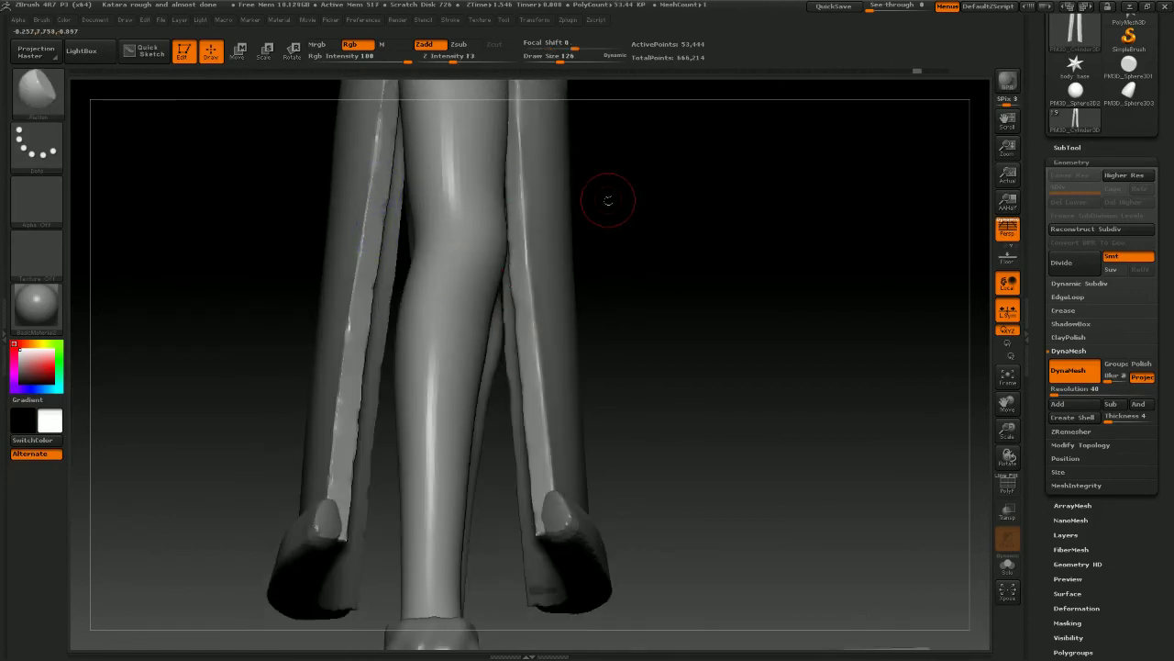
left_click_drag(608, 199, 477, 195)
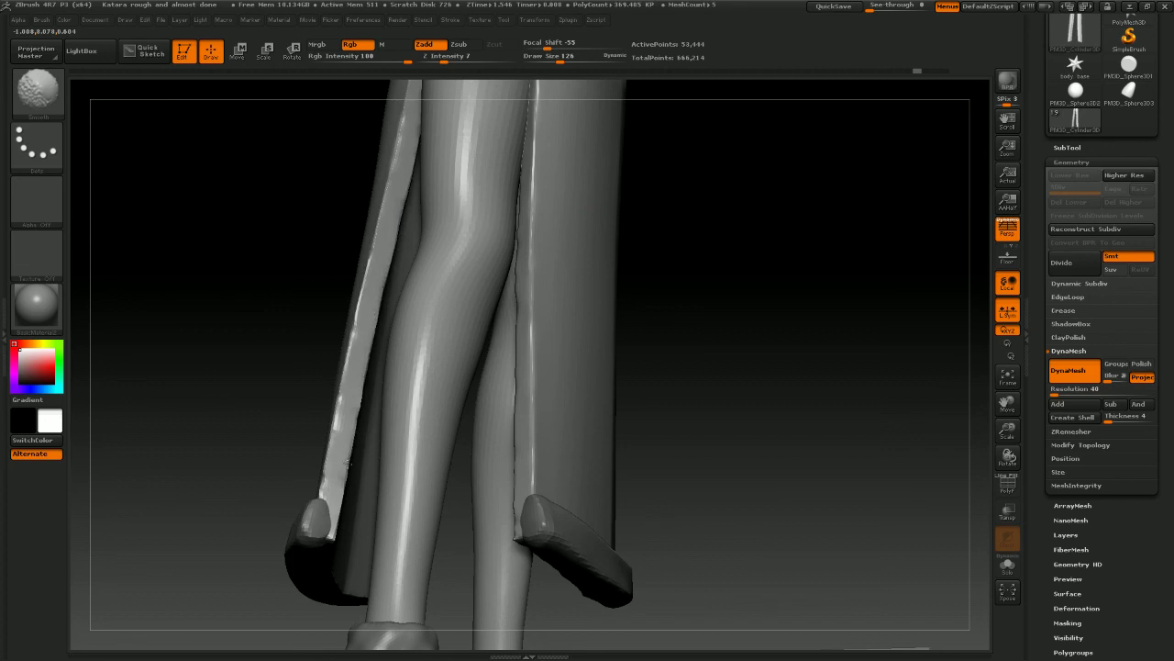
left_click_drag(355, 398, 349, 383, "shift")
mouse_move(683, 330)
left_mouse_down("alt")
mouse_move(681, 371)
mouse_move(569, 266)
left_mouse_up("alt")
key("shift")
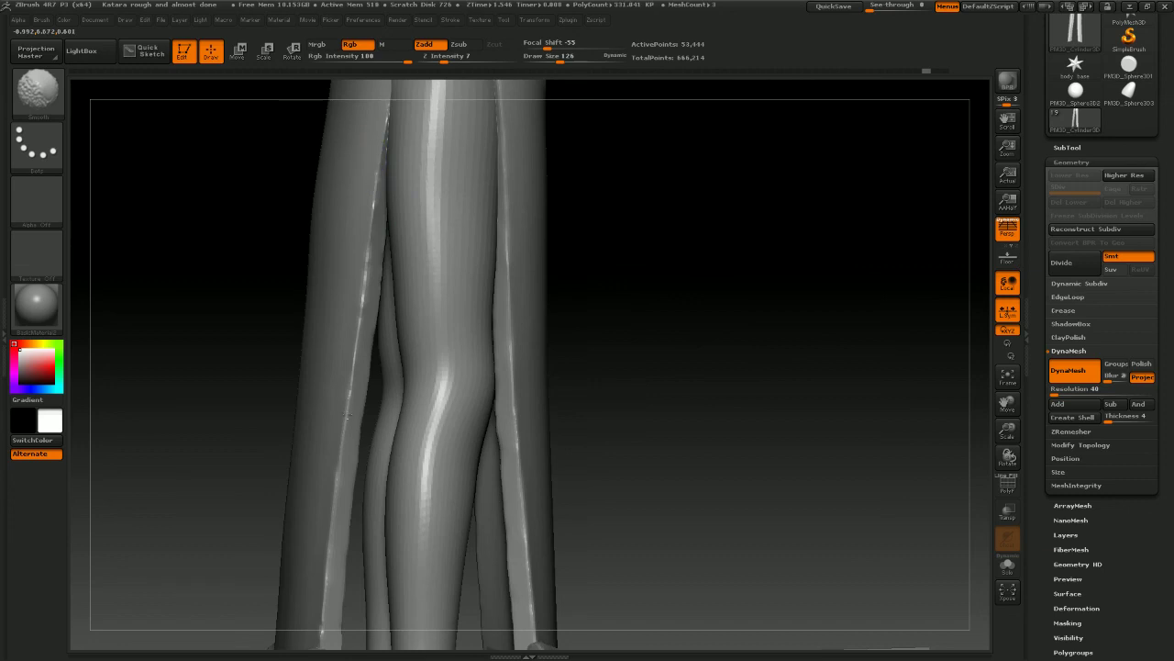
Switch to the Move brush, undo the last change to the skirt's side edge and check the figure from the front
left_click_drag(670, 372, 673, 238, "alt")
mouse_move(676, 321)
left_mouse_down()
mouse_move(708, 333)
mouse_move(754, 320)
mouse_move(734, 257)
mouse_move(703, 254)
mouse_move(721, 343)
mouse_move(642, 346)
mouse_move(488, 391)
mouse_move(516, 394)
mouse_move(392, 405)
left_mouse_up()
key("b")
key("m")
key("v")
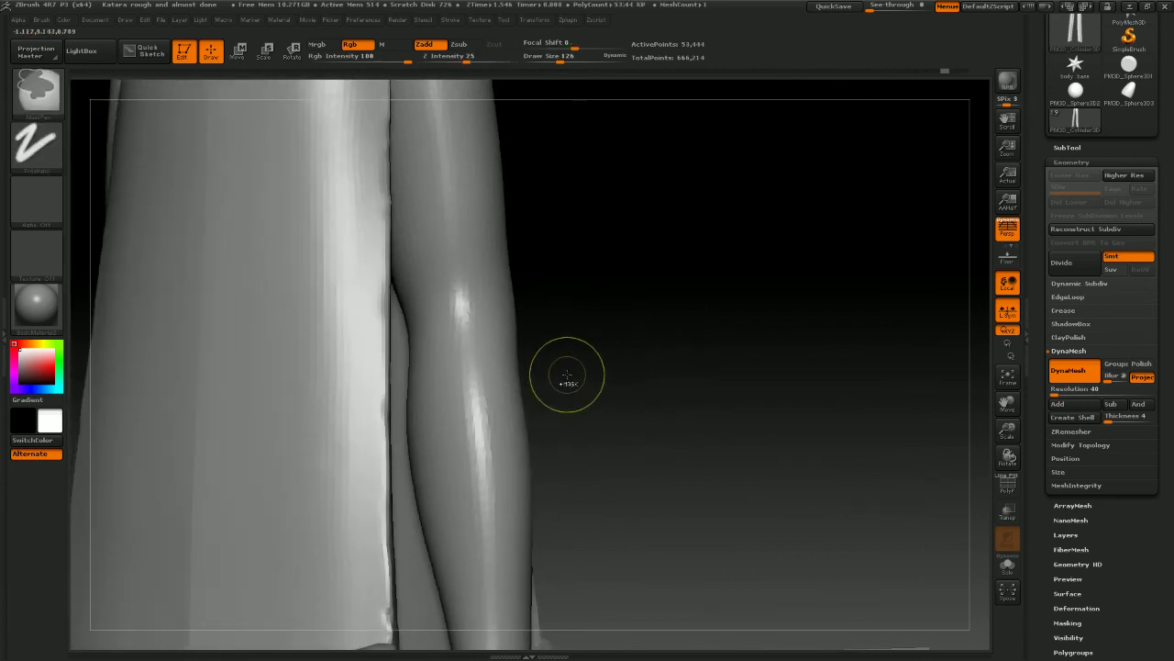
key("ctrl+z")
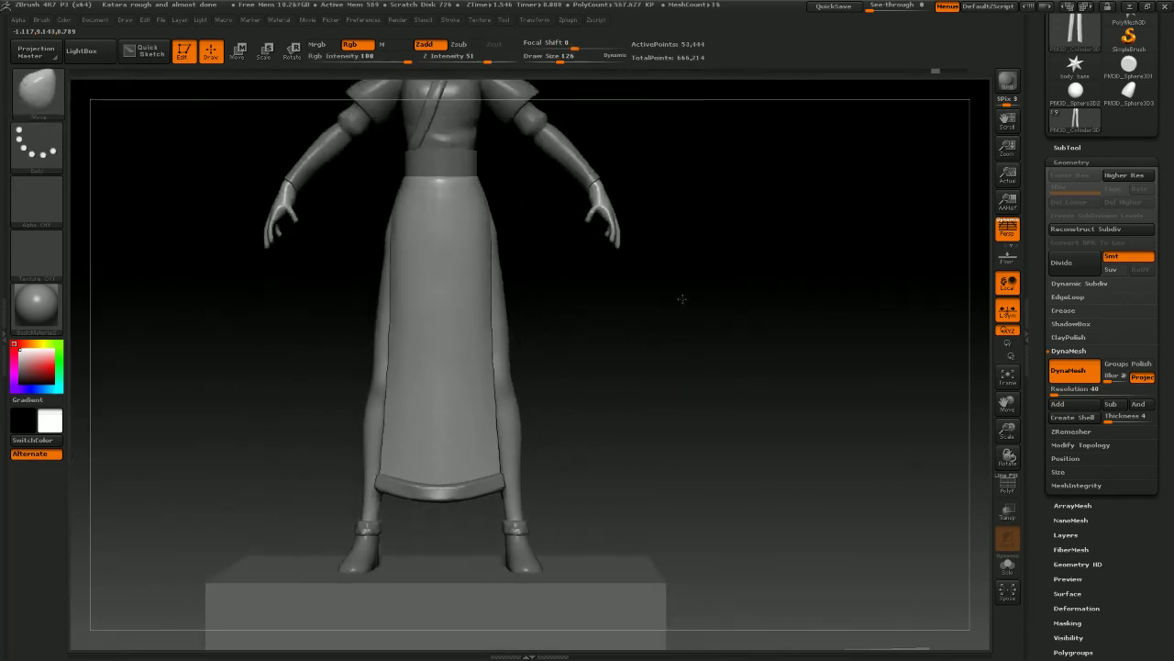
left_click_drag(683, 299, 695, 270, "alt")
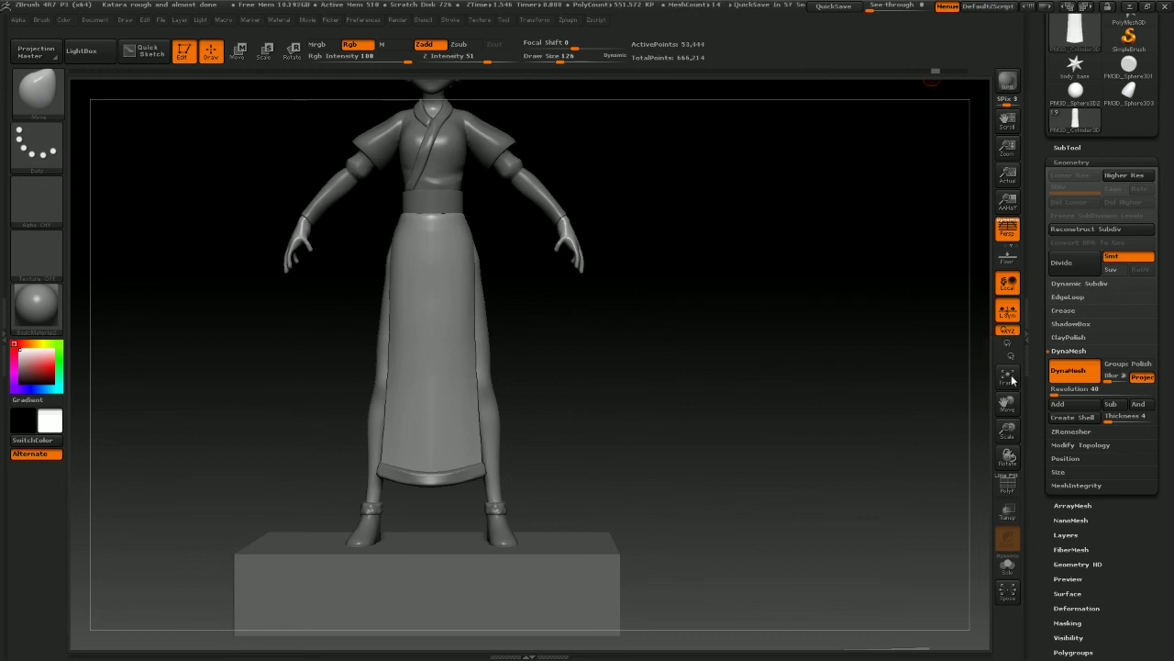
left_click_drag(887, 340, 433, 269)
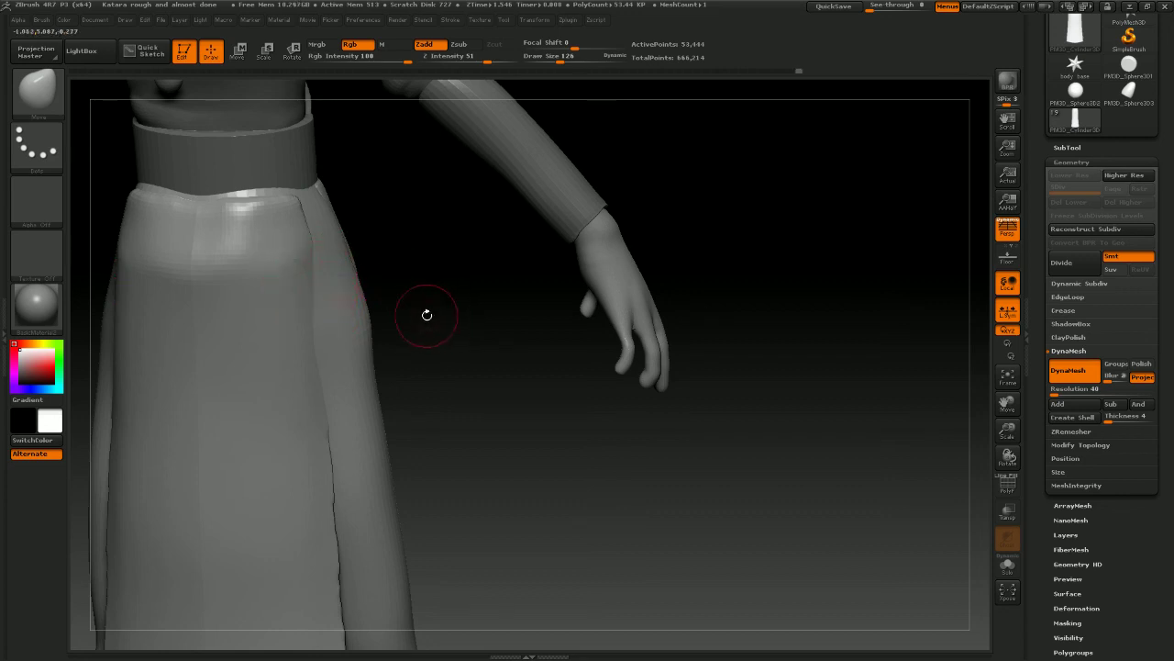
left_click_drag(295, 281, 288, 308)
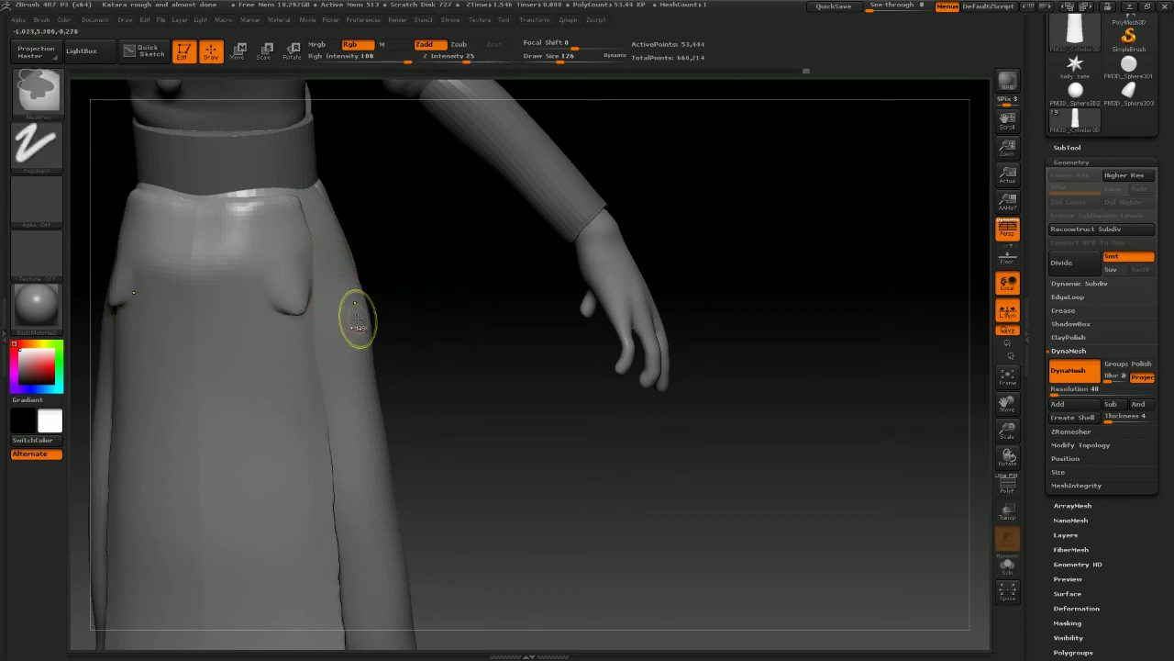
key("ctrl+z")
mouse_move(419, 321)
left_mouse_down()
mouse_move(510, 399)
mouse_move(517, 259)
mouse_move(542, 406)
mouse_move(602, 330)
mouse_move(586, 233)
mouse_move(456, 302)
mouse_move(467, 230)
mouse_move(586, 225)
left_mouse_up()
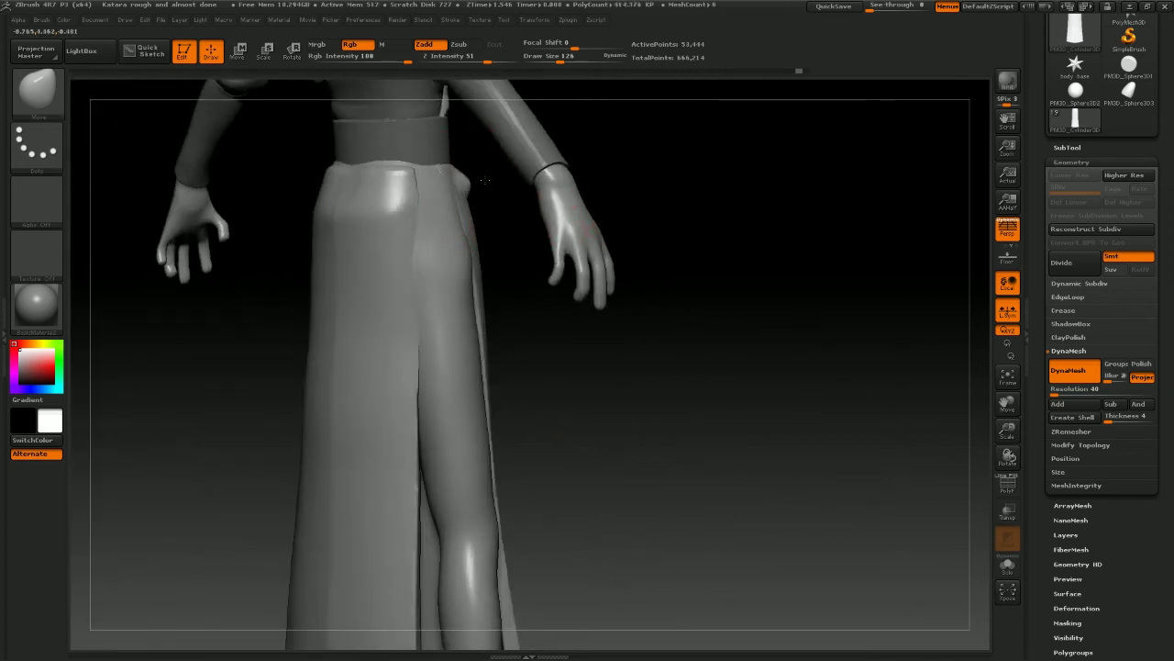
key("ctrl+z")
Set the Move brush's draw size to 178 and adjust the skirt's upper edge below the waist sash
key("space")
left_click_drag(498, 184, 508, 186)
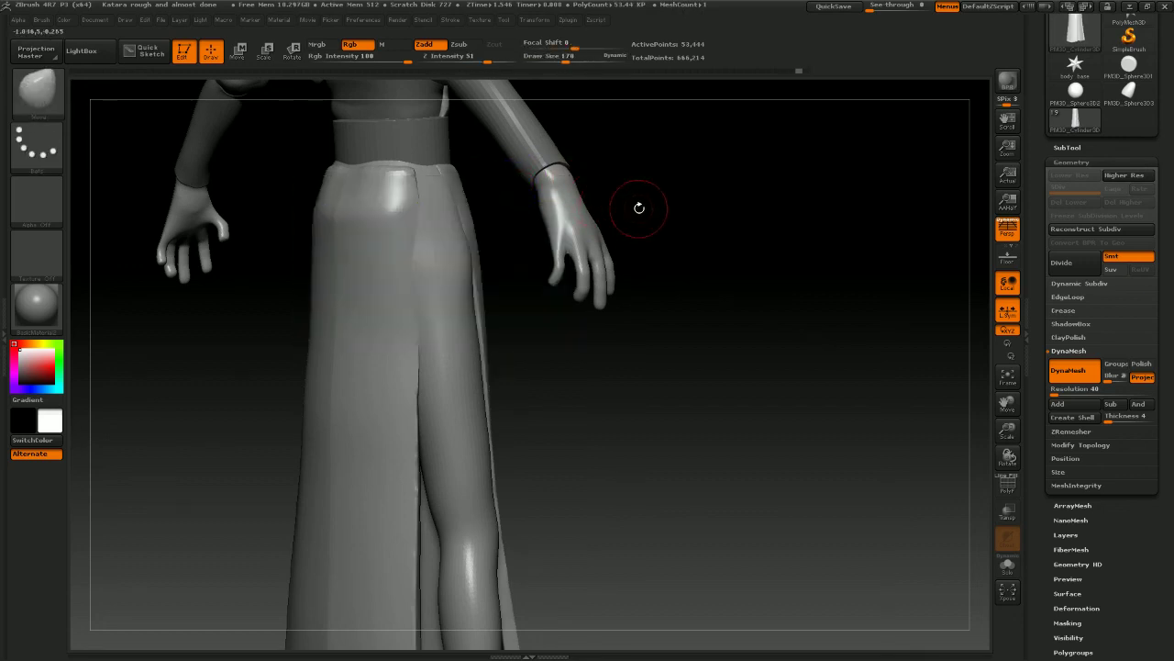
mouse_move(640, 208)
left_mouse_down()
mouse_move(687, 178)
mouse_move(532, 223)
mouse_move(550, 178)
mouse_move(507, 183)
mouse_move(650, 201)
mouse_move(700, 272)
mouse_move(704, 228)
mouse_move(679, 288)
left_mouse_up()
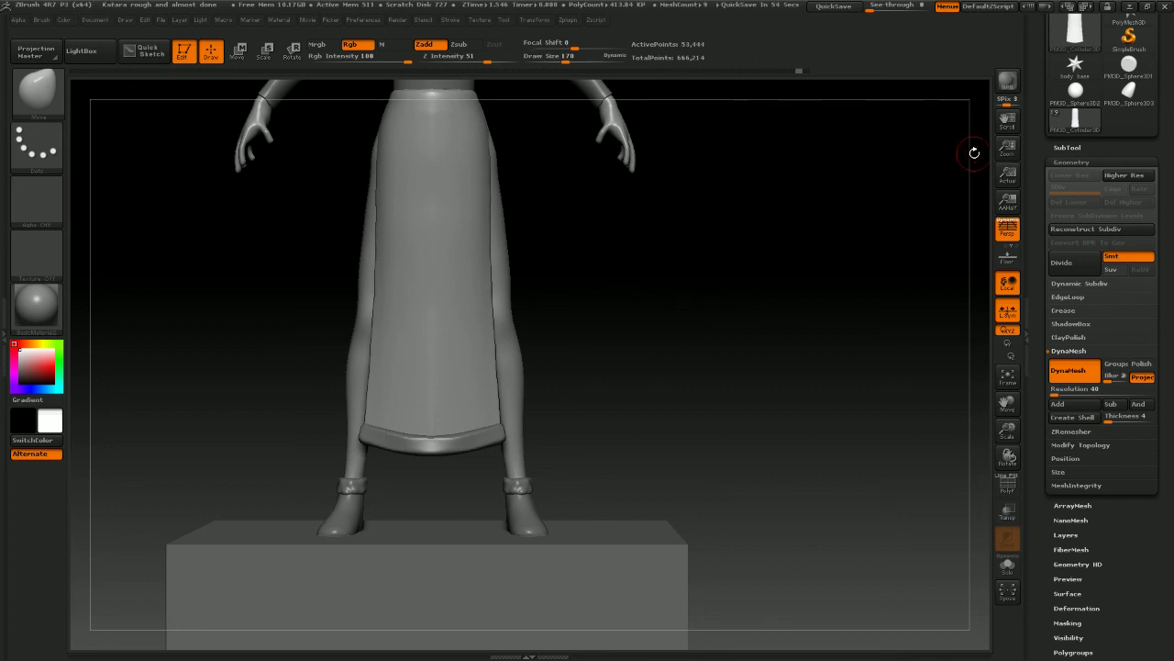
left_click_drag(829, 184, 849, 276, "alt")
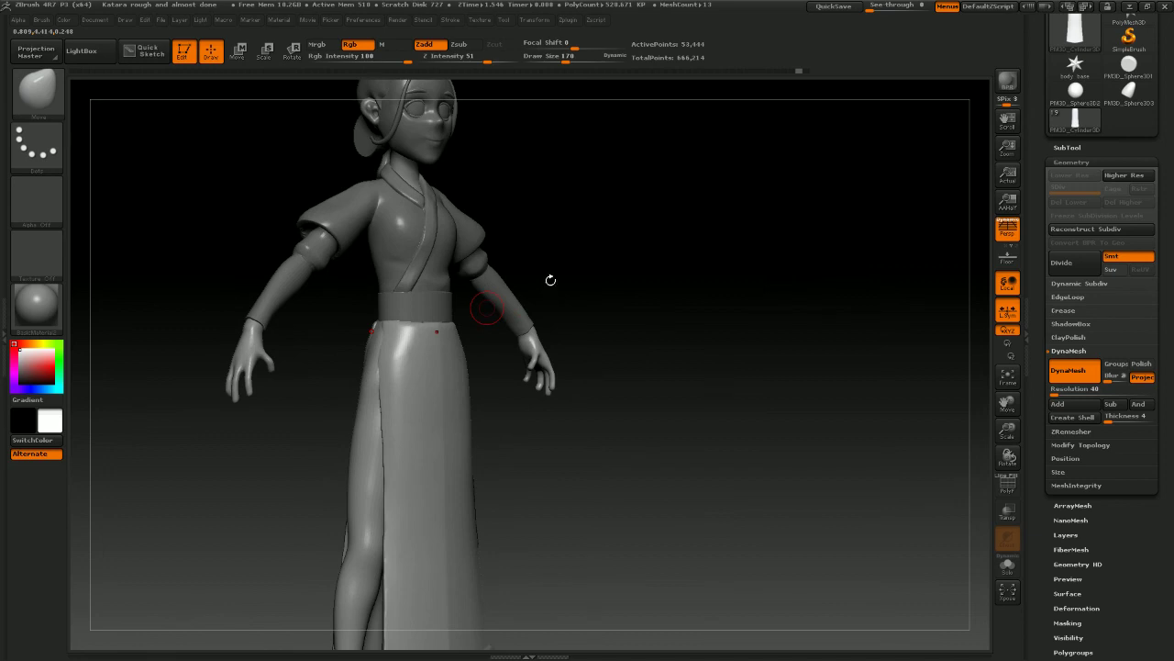
left_click_drag(613, 229, 624, 312, "alt")
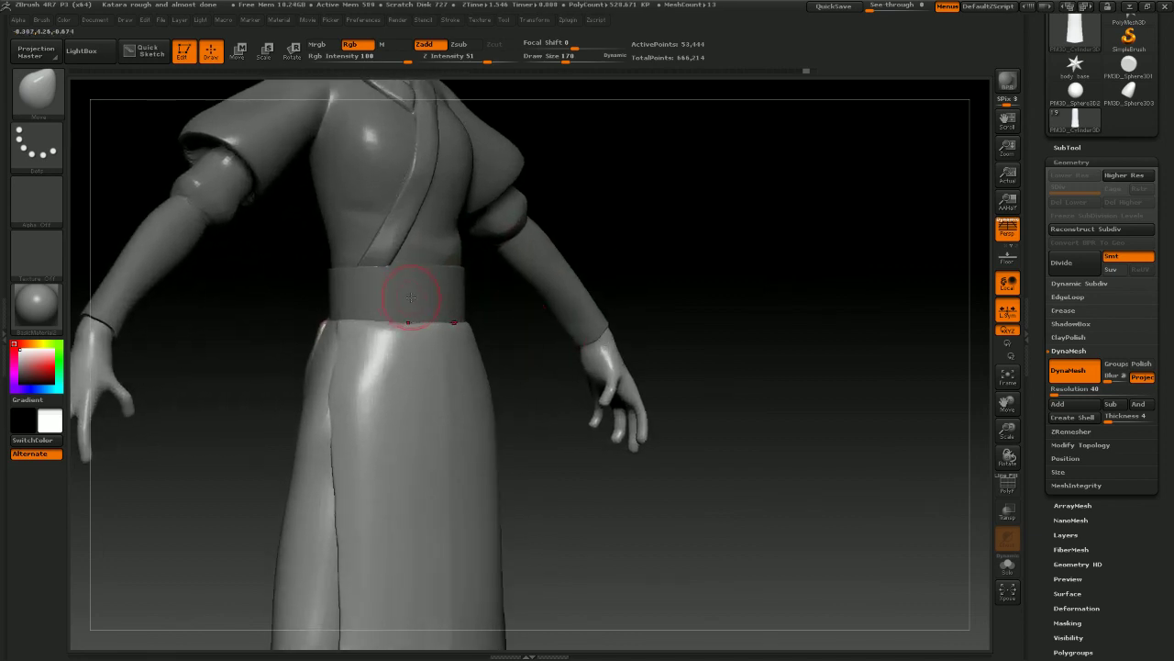
Select the waist sash, subdivide it to level 3 and adjust its shape with the Move brush
left_click(435, 287, "alt")
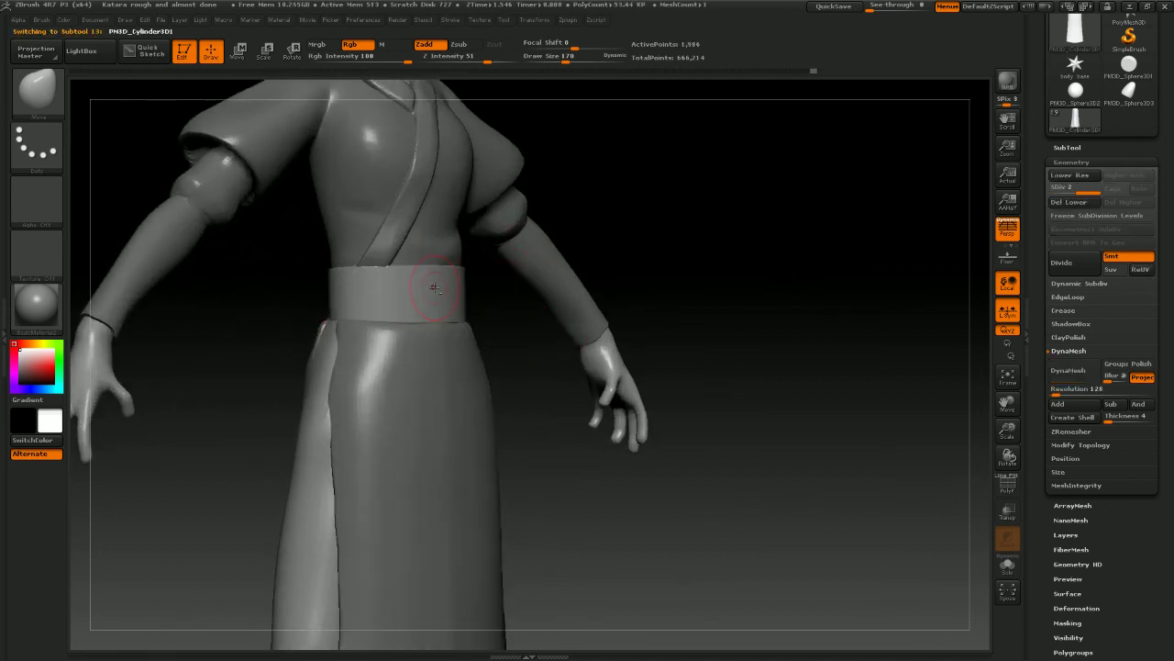
left_click_drag(633, 265, 690, 264)
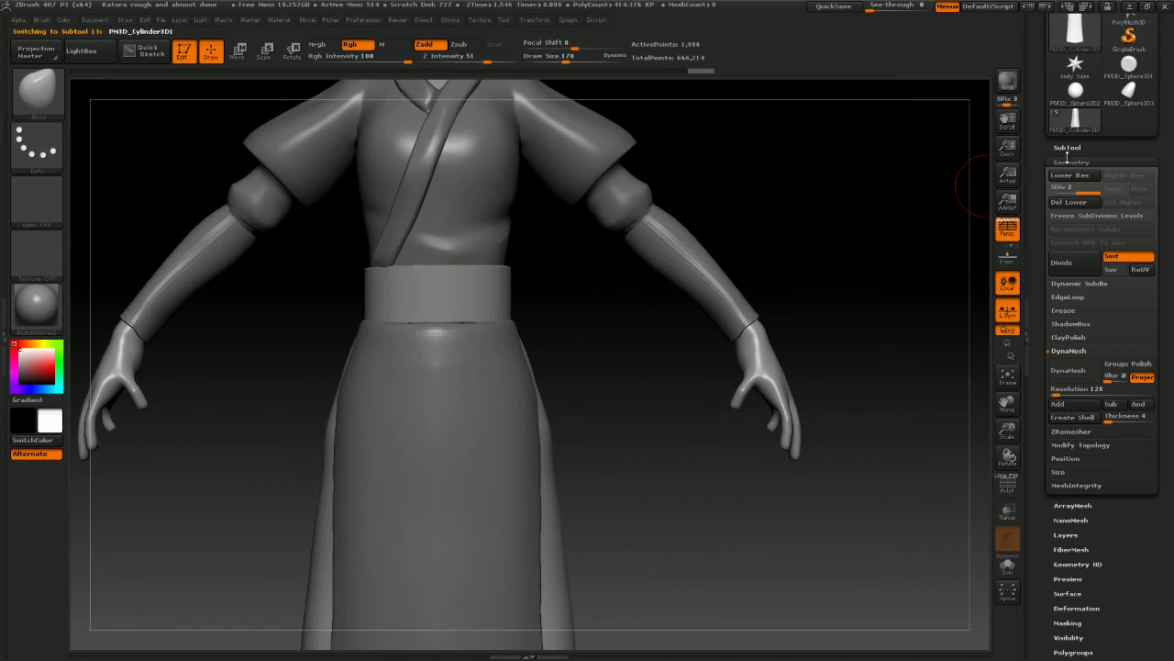
left_click(1083, 258)
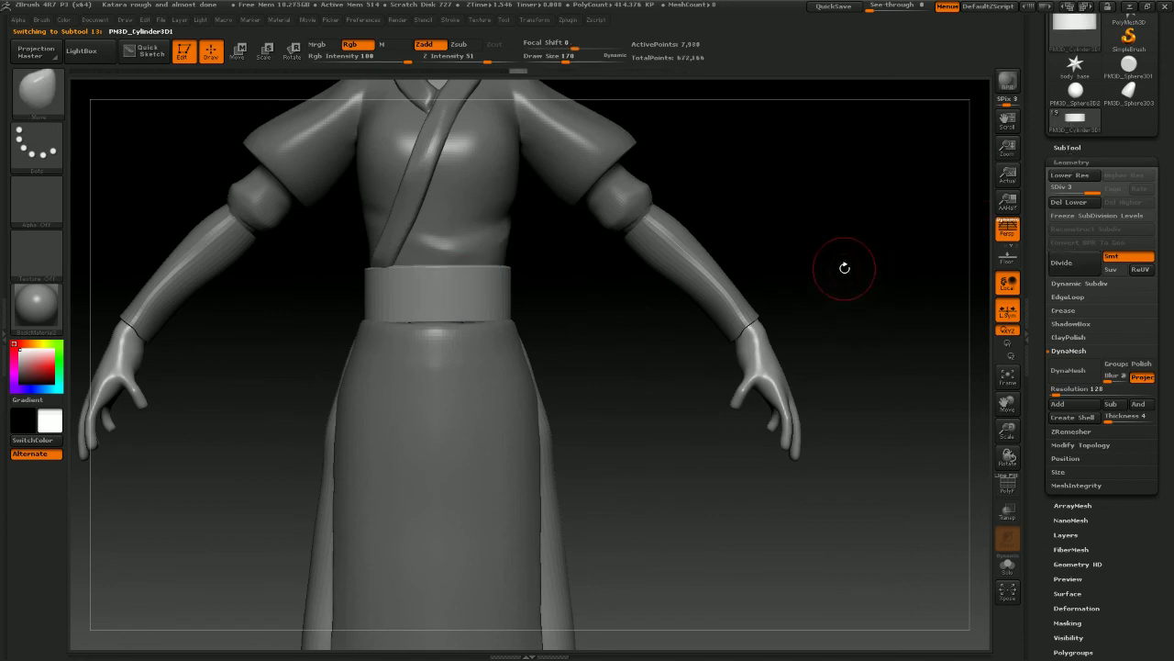
mouse_move(844, 267)
left_mouse_down("alt")
mouse_move(652, 306)
mouse_move(706, 327)
mouse_move(687, 365)
mouse_move(652, 340)
left_mouse_up("alt")
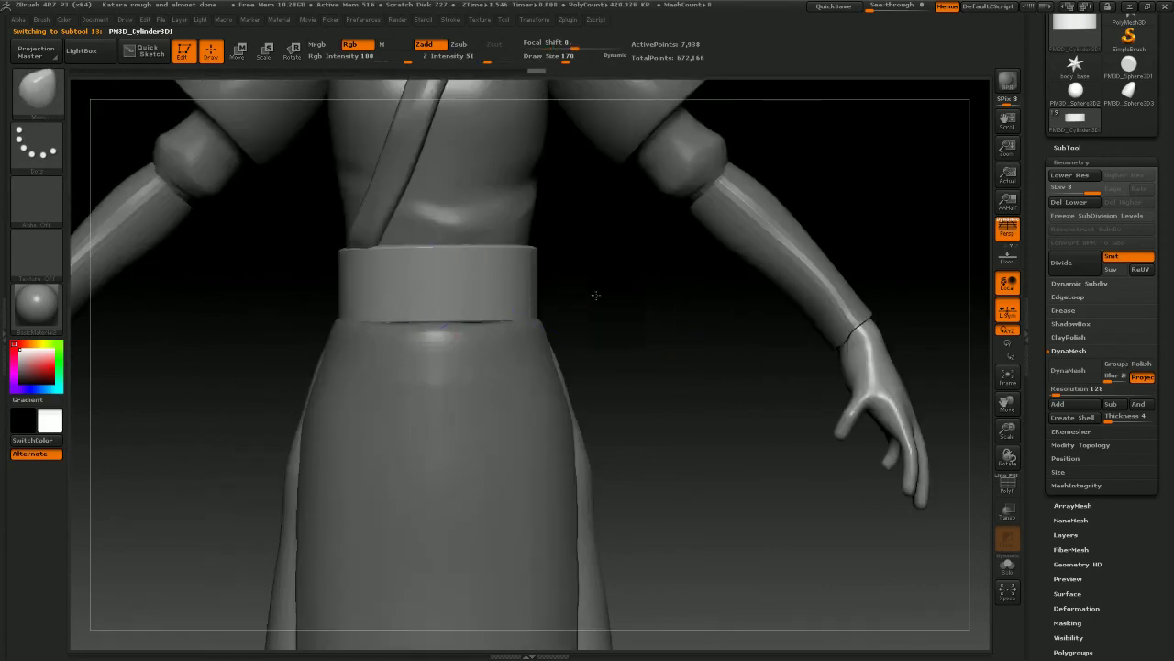
left_click_drag(596, 294, 506, 279)
mouse_move(716, 286)
left_mouse_down()
mouse_move(496, 281)
mouse_move(742, 296)
mouse_move(777, 312)
mouse_move(540, 317)
left_mouse_up()
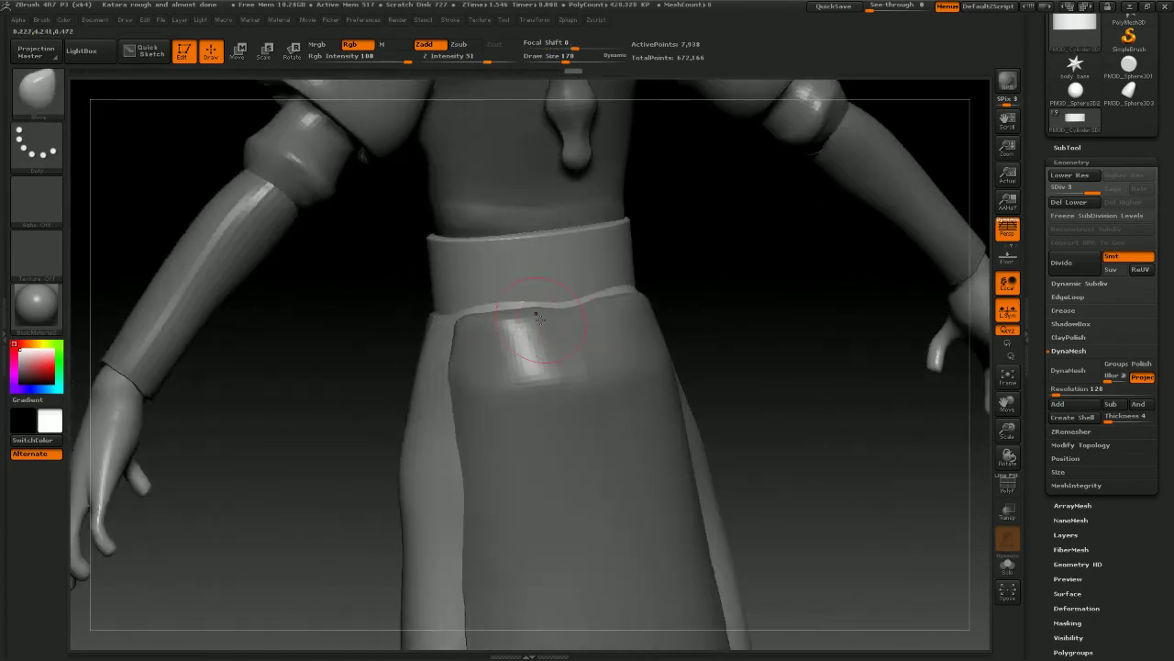
Select the body base and smooth its hips just below the back of the sash
left_click(458, 331, "alt")
left_click_drag(676, 302, 508, 316)
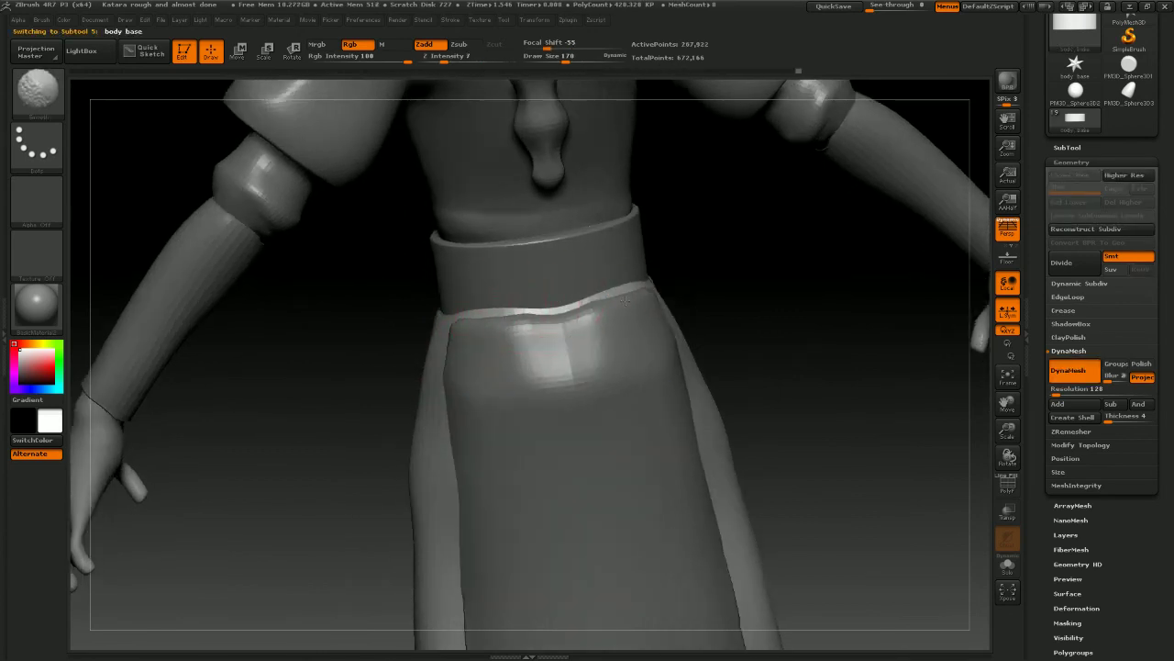
mouse_move(671, 290)
left_mouse_down()
mouse_move(796, 288)
mouse_move(593, 300)
mouse_move(613, 303)
left_mouse_up()
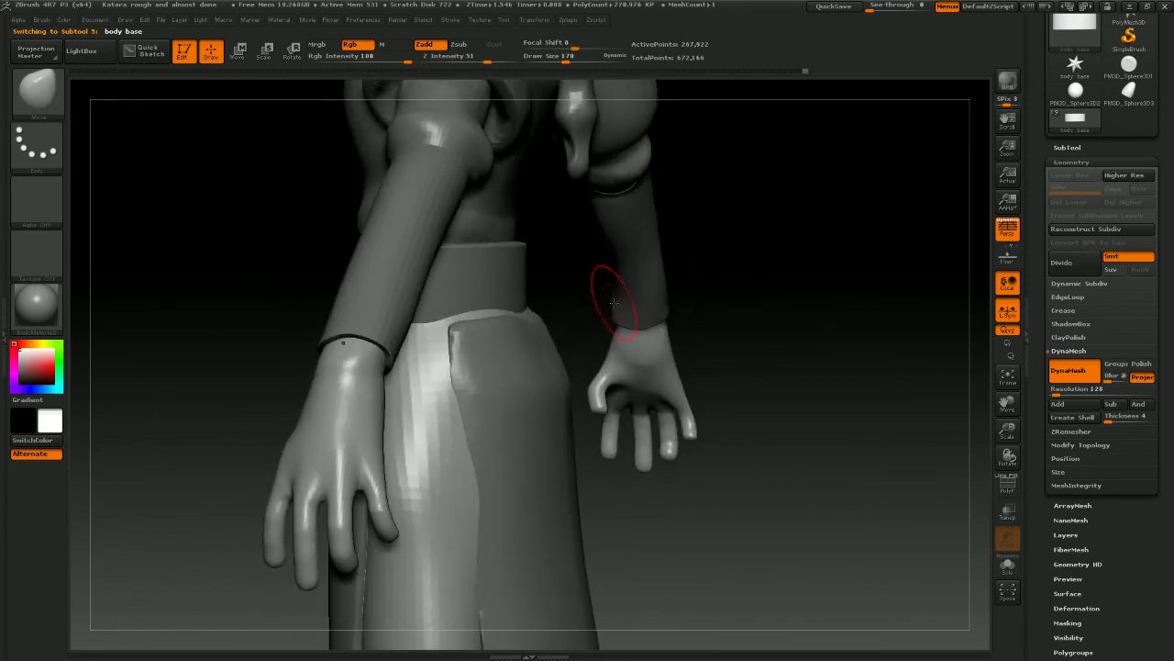
mouse_move(740, 313)
left_mouse_down()
mouse_move(630, 328)
mouse_move(650, 378)
mouse_move(629, 346)
mouse_move(579, 330)
mouse_move(619, 312)
mouse_move(483, 328)
left_mouse_up()
Select the skirt, raise the Move brush's draw size to 318 and reshape the back panel's upper edge
left_click(563, 388, "alt")
key("space")
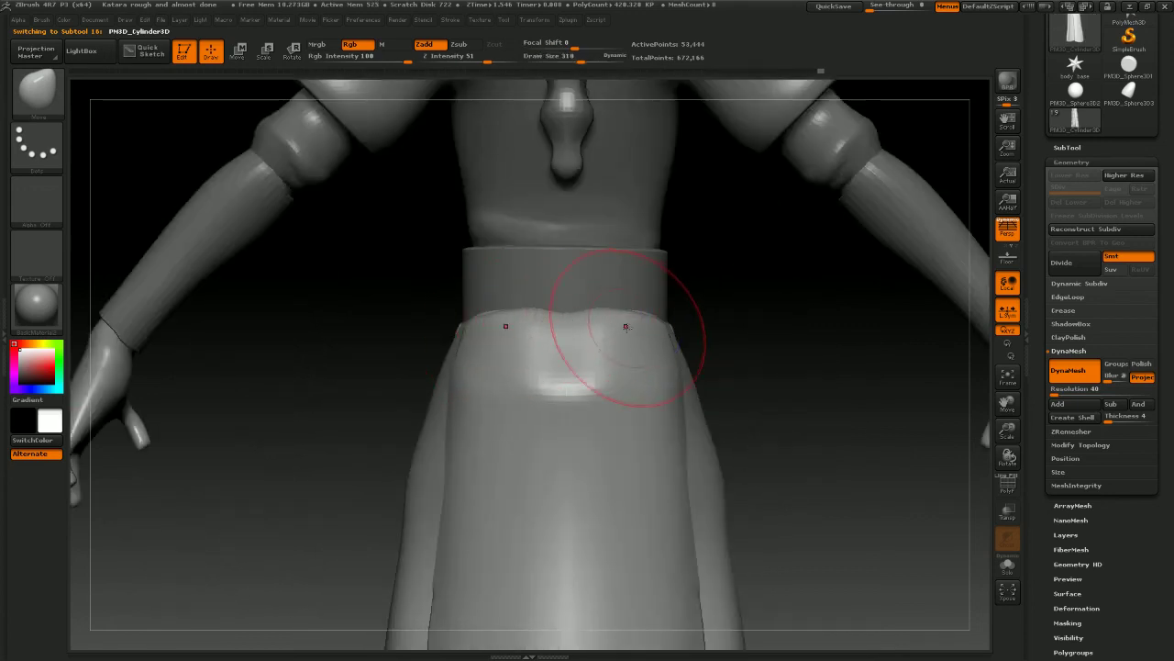
left_click_drag(627, 326, 654, 321)
mouse_move(703, 319)
left_mouse_down()
mouse_move(737, 307)
mouse_move(739, 336)
mouse_move(831, 399)
mouse_move(813, 361)
mouse_move(799, 385)
mouse_move(860, 413)
mouse_move(735, 333)
mouse_move(624, 349)
left_mouse_up()
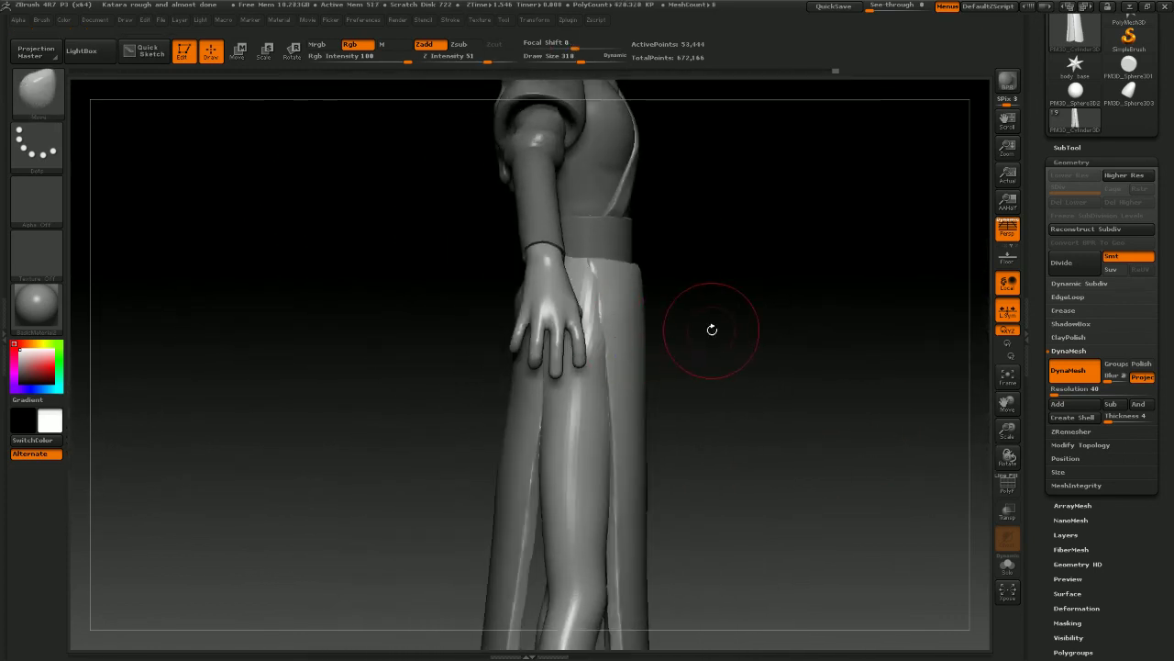
Raise the Move brush's draw size to 642 and reshape the skirt around the hip from the side
key("space")
left_click_drag(712, 329, 746, 329)
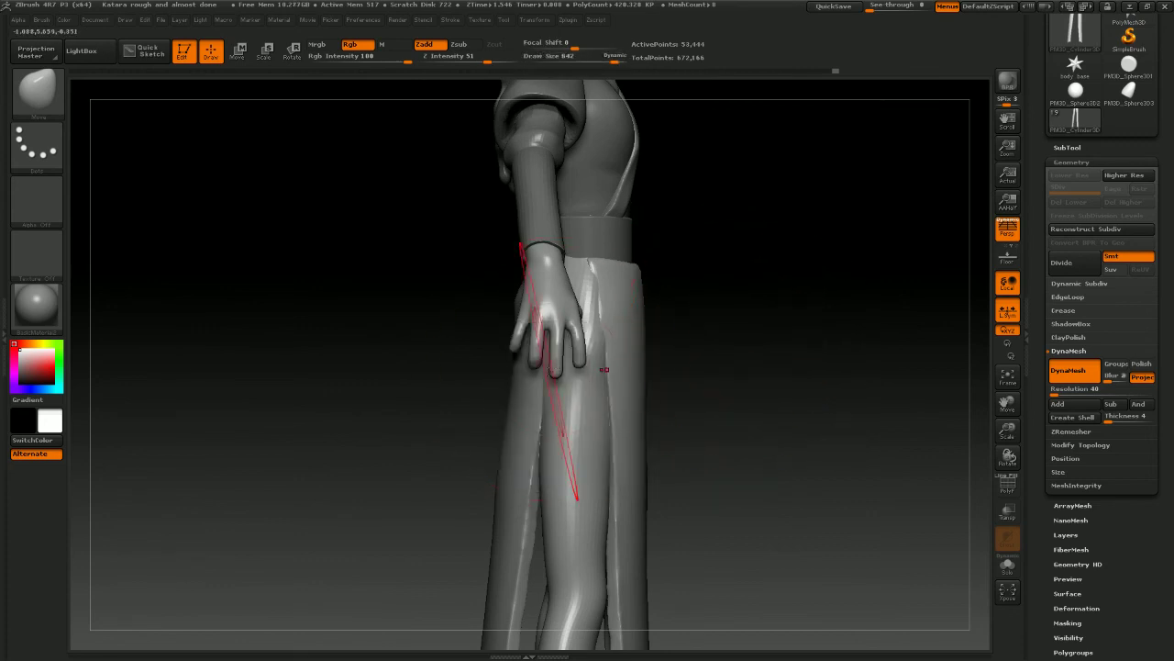
left_click_drag(510, 368, 596, 353)
left_click_drag(663, 372, 624, 408, "alt")
mouse_move(782, 415)
left_mouse_down("alt")
mouse_move(783, 395)
mouse_move(818, 396)
left_mouse_up("alt")
Refine the skirt's back waistline with the Move brush, reducing the draw size to 476 and finally 175
key("space")
left_click_drag(676, 319, 650, 320)
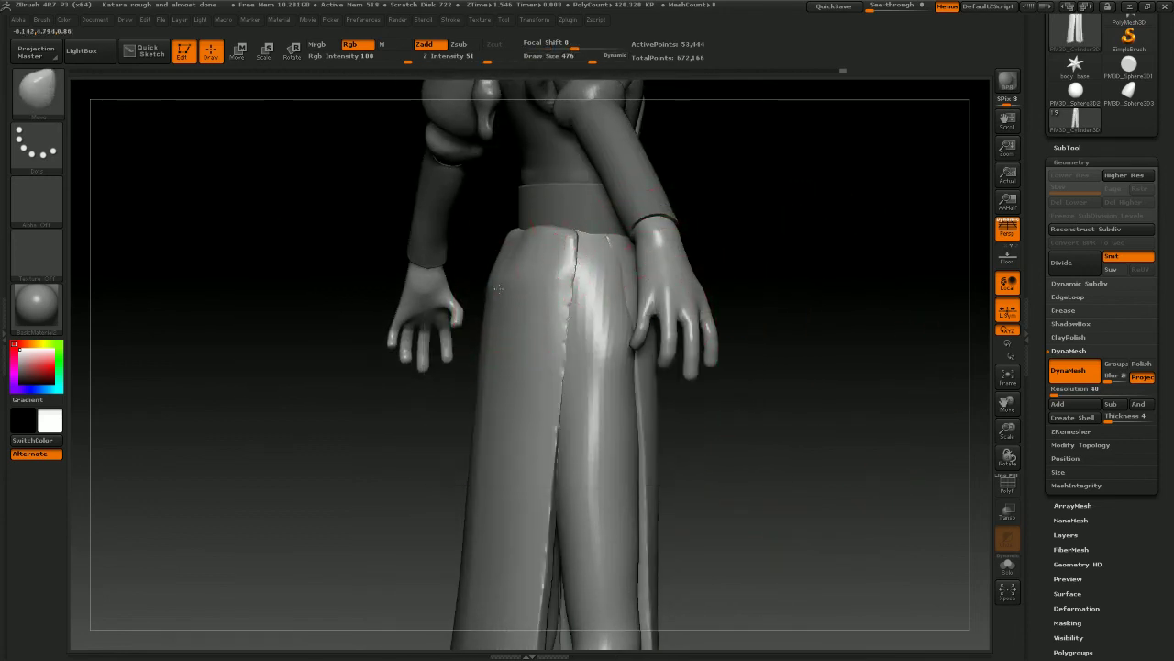
key("space")
mouse_move(673, 235)
left_mouse_down()
mouse_move(653, 235)
mouse_move(701, 234)
mouse_move(533, 240)
left_mouse_up()
key("space")
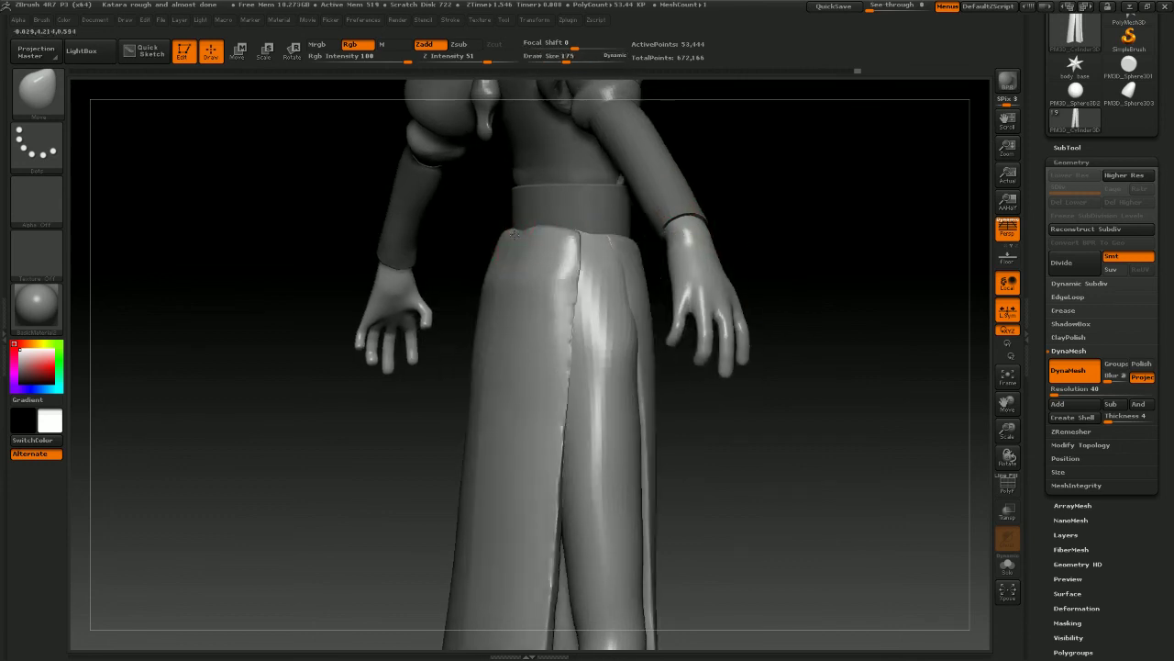
Smooth the back panel near the hip slit and adjust the skirt's upper corners against the sash
key("shift")
left_click_drag(493, 299, 575, 302, "shift")
left_click_drag(780, 308, 853, 305)
mouse_move(729, 275)
left_mouse_down("alt")
mouse_move(786, 278)
mouse_move(755, 269)
mouse_move(777, 302)
mouse_move(556, 259)
left_mouse_up("alt")
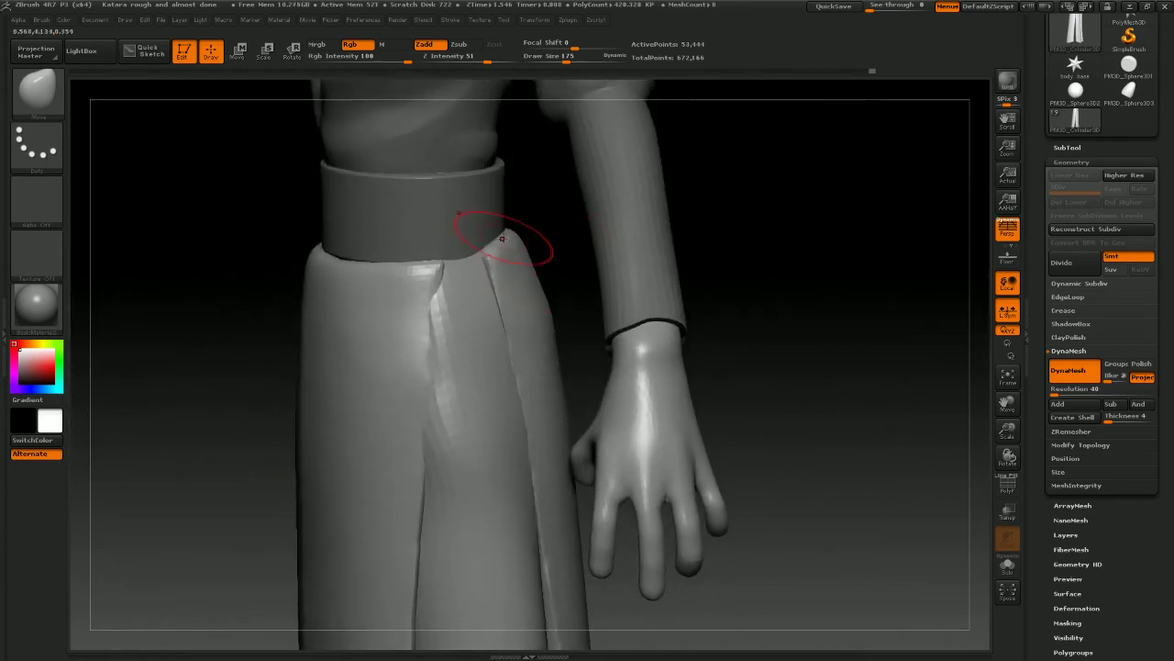
mouse_move(580, 250)
left_mouse_down()
mouse_move(734, 262)
mouse_move(760, 270)
mouse_move(716, 284)
mouse_move(754, 297)
mouse_move(780, 281)
mouse_move(690, 282)
mouse_move(724, 331)
mouse_move(724, 318)
left_mouse_up()
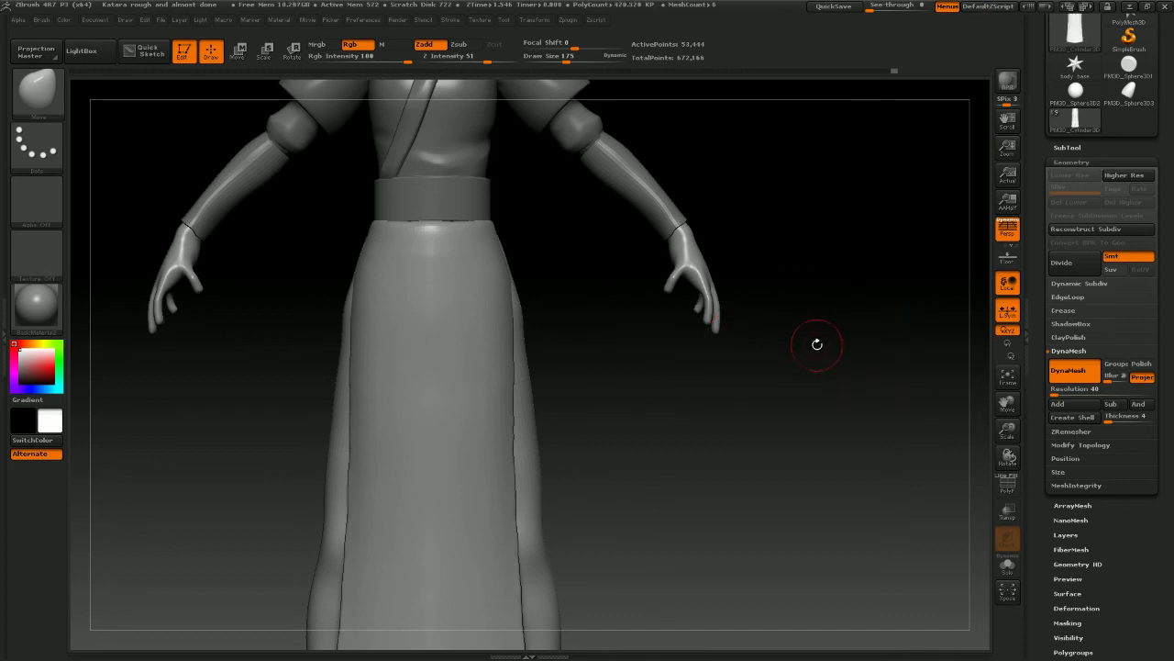
Select the forearm sleeves and ZRemesh them with KeepGroups enabled
left_click_drag(818, 343, 743, 308)
left_click_drag(826, 291, 630, 387)
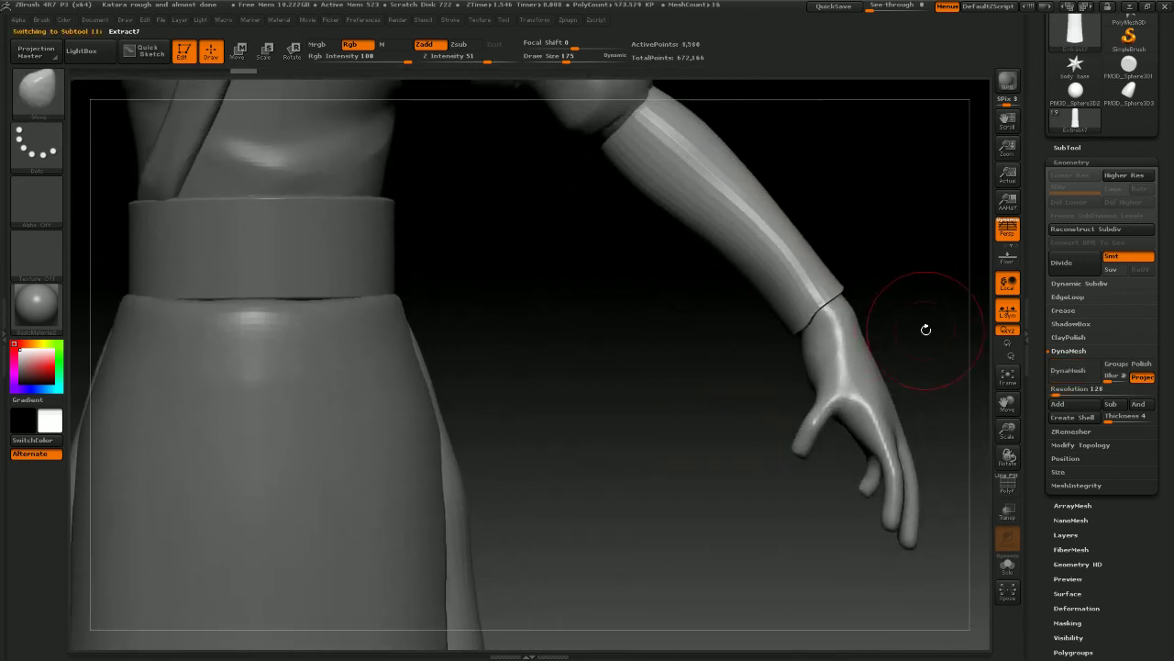
left_click_drag(925, 328, 891, 315)
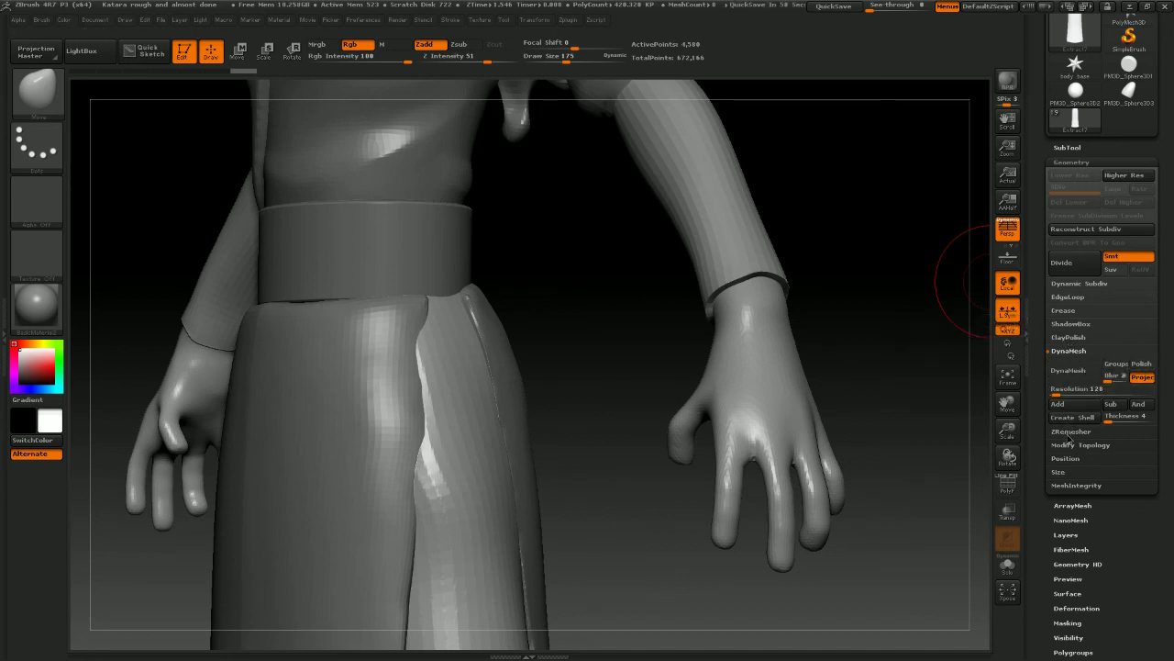
left_click(1070, 435)
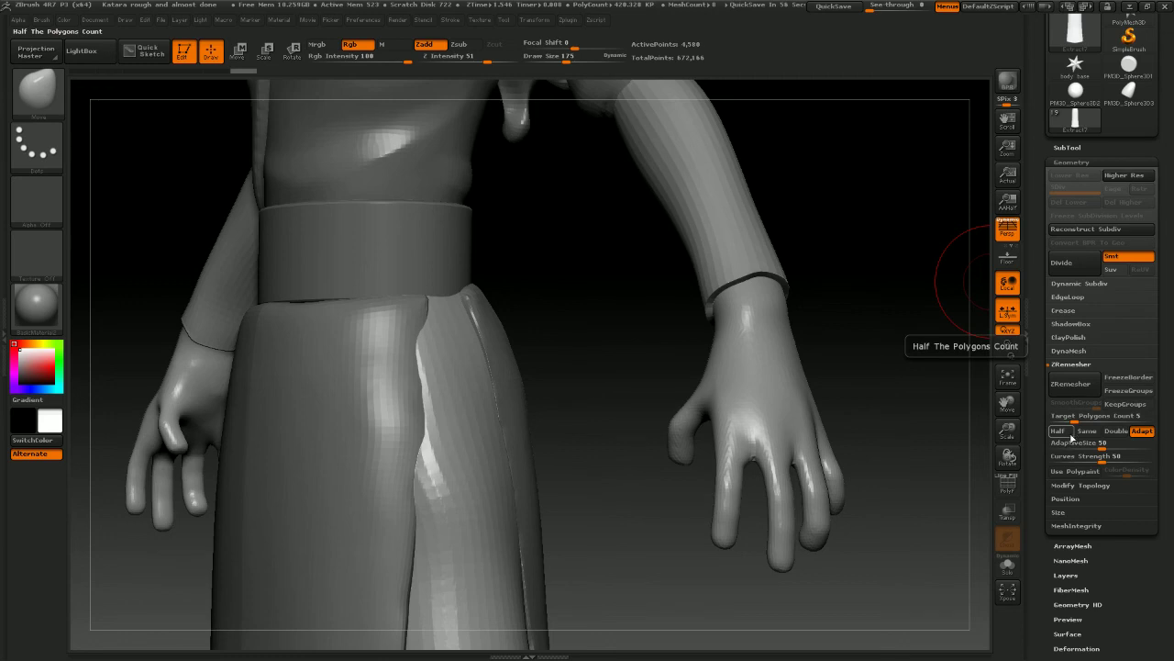
left_click(1114, 403)
left_click(1071, 384)
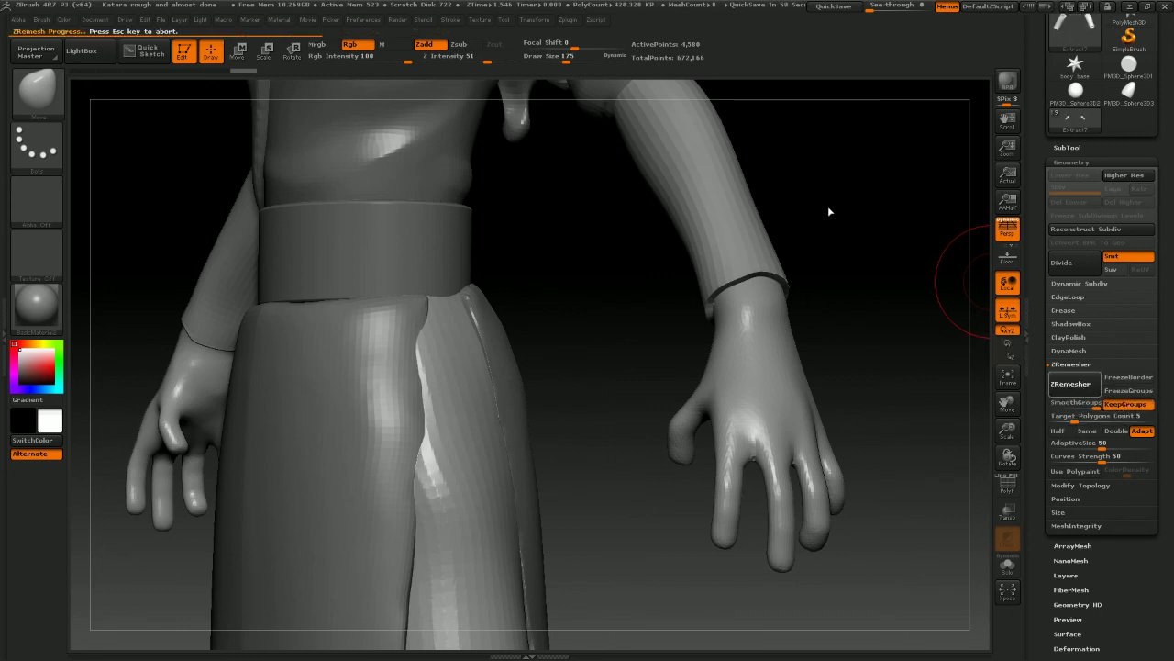
Check the remeshed forearm sleeves and divide them once to subdivision level 2
left_click_drag(893, 289, 666, 320)
left_click_drag(758, 324, 477, 376, "alt")
left_click_drag(850, 328, 904, 247)
key("ctrl+shift+z")
left_click_drag(806, 313, 825, 412, "alt")
left_click(1069, 266)
Set the Move brush's draw size to 238, then smooth and reshape the forearm sleeves at the wrist and elbow ends
left_click_drag(808, 290, 732, 269)
mouse_move(936, 262)
left_mouse_down()
mouse_move(773, 288)
mouse_move(854, 291)
mouse_move(745, 327)
mouse_move(768, 359)
mouse_move(800, 345)
left_mouse_up()
key("space")
key("shift")
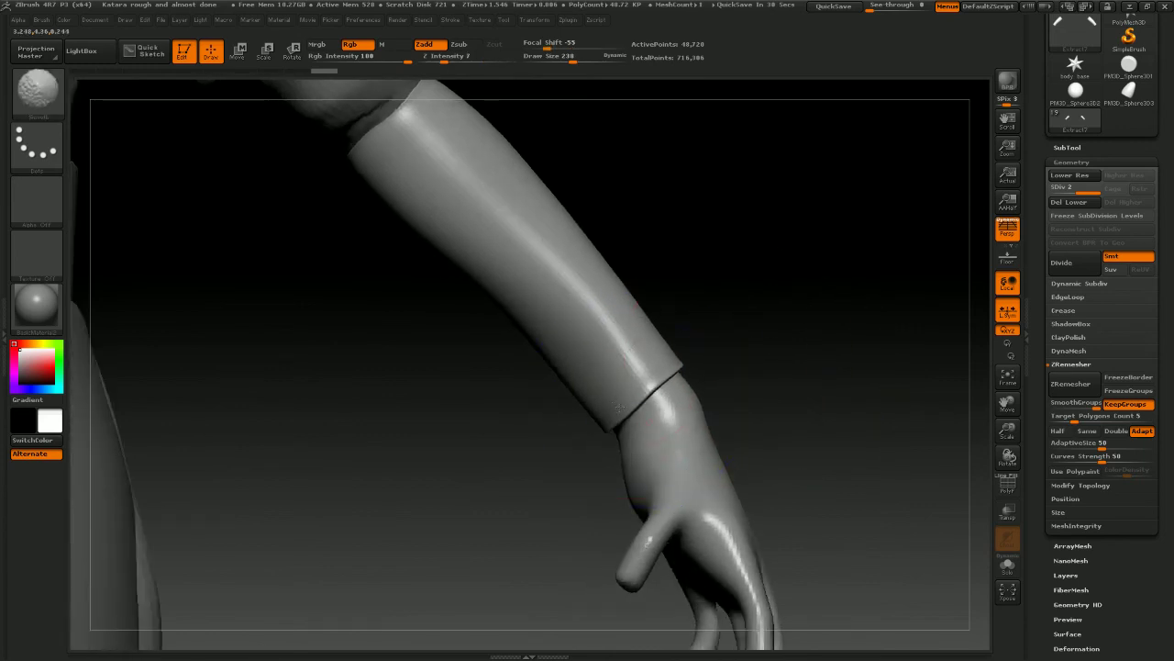
mouse_move(619, 407)
left_mouse_down()
mouse_move(756, 343)
mouse_move(818, 270)
mouse_move(800, 262)
mouse_move(780, 203)
mouse_move(603, 104)
left_mouse_up()
key("shift")
left_click_drag(576, 145, 587, 142)
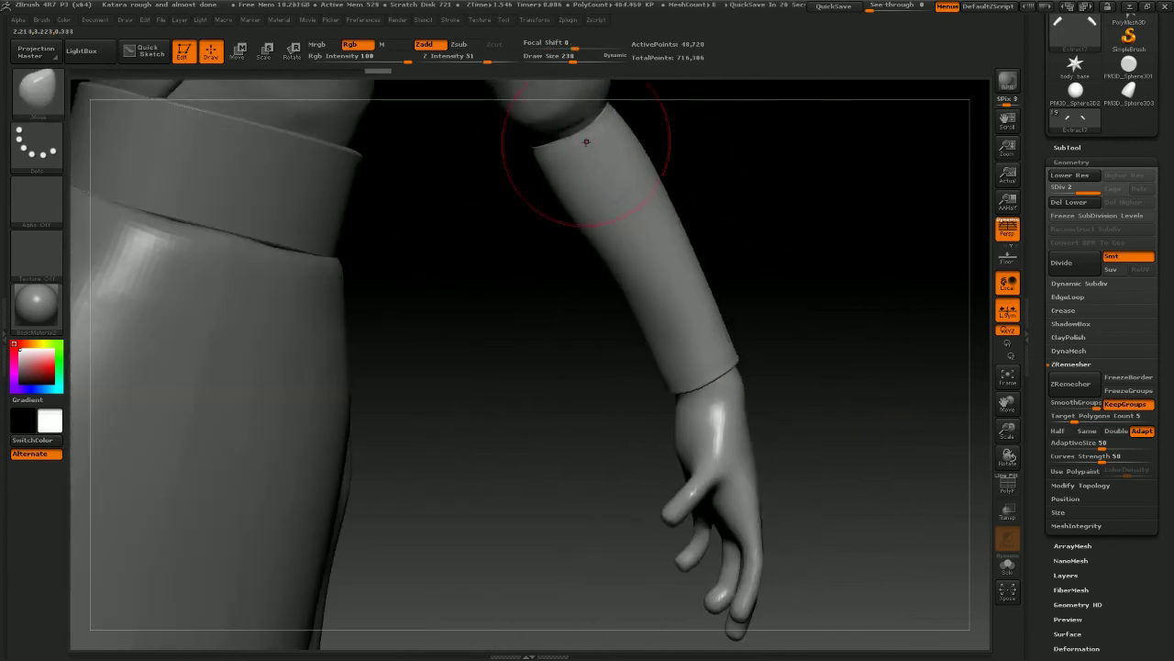
left_click_drag(667, 176, 723, 359)
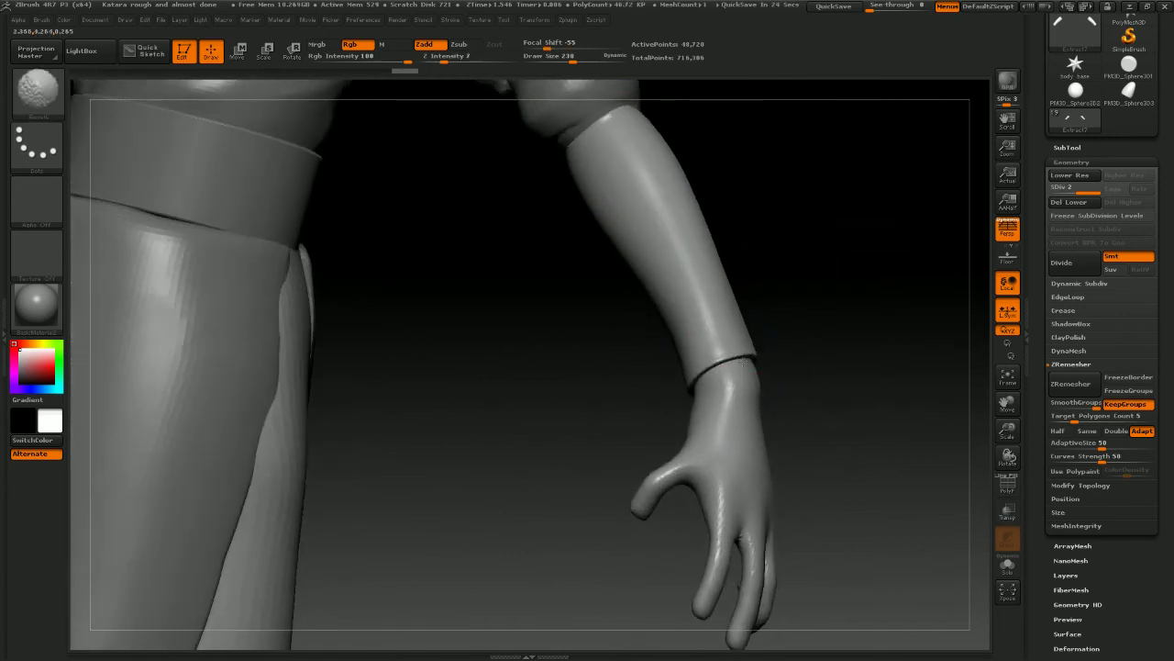
left_click_drag(894, 361, 813, 361)
mouse_move(755, 360)
left_mouse_down("shift")
mouse_move(906, 362)
mouse_move(813, 310)
left_mouse_up("shift")
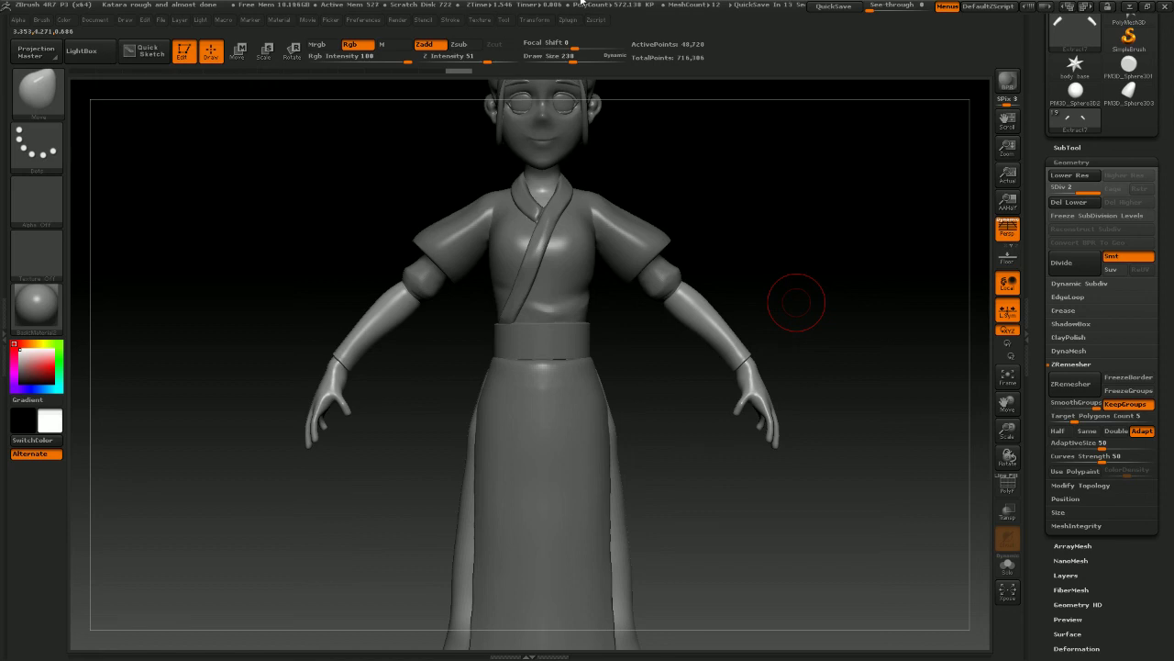
Examine the full figure from the front and side, checking how the outfit pieces fit together
left_click_drag(822, 282, 847, 383, "alt")
left_click_drag(817, 210, 841, 387, "alt")
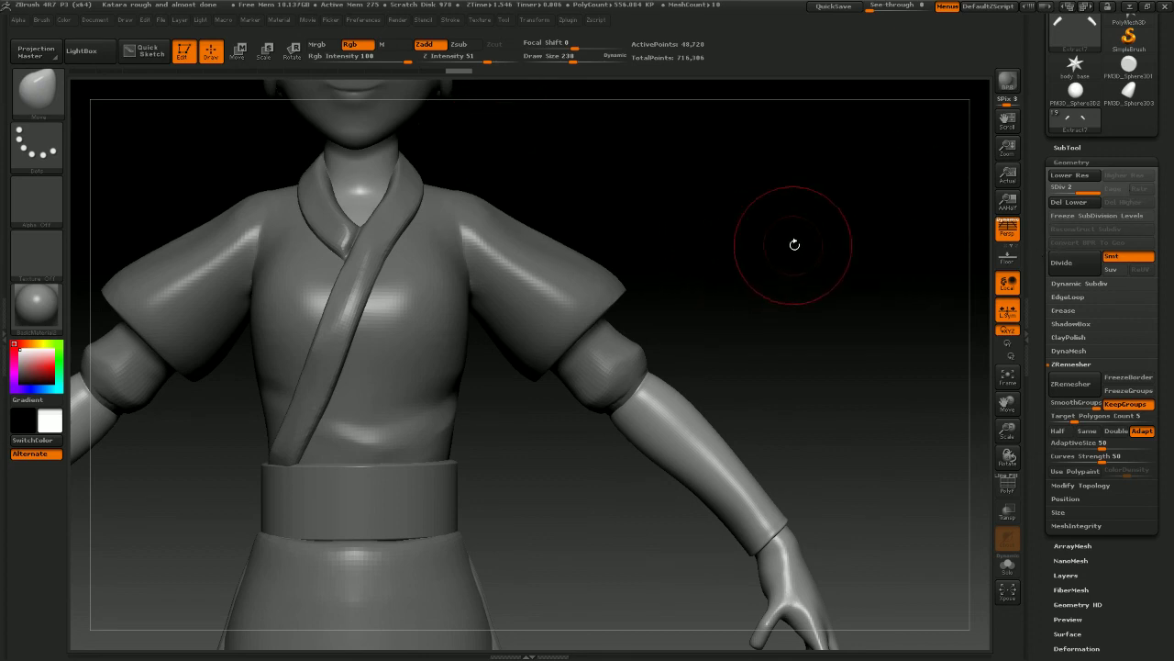
left_click_drag(795, 260, 721, 179, "alt")
mouse_move(743, 230)
left_mouse_down()
mouse_move(847, 235)
mouse_move(784, 225)
mouse_move(797, 252)
mouse_move(795, 232)
mouse_move(873, 249)
mouse_move(760, 259)
mouse_move(777, 188)
left_mouse_up()
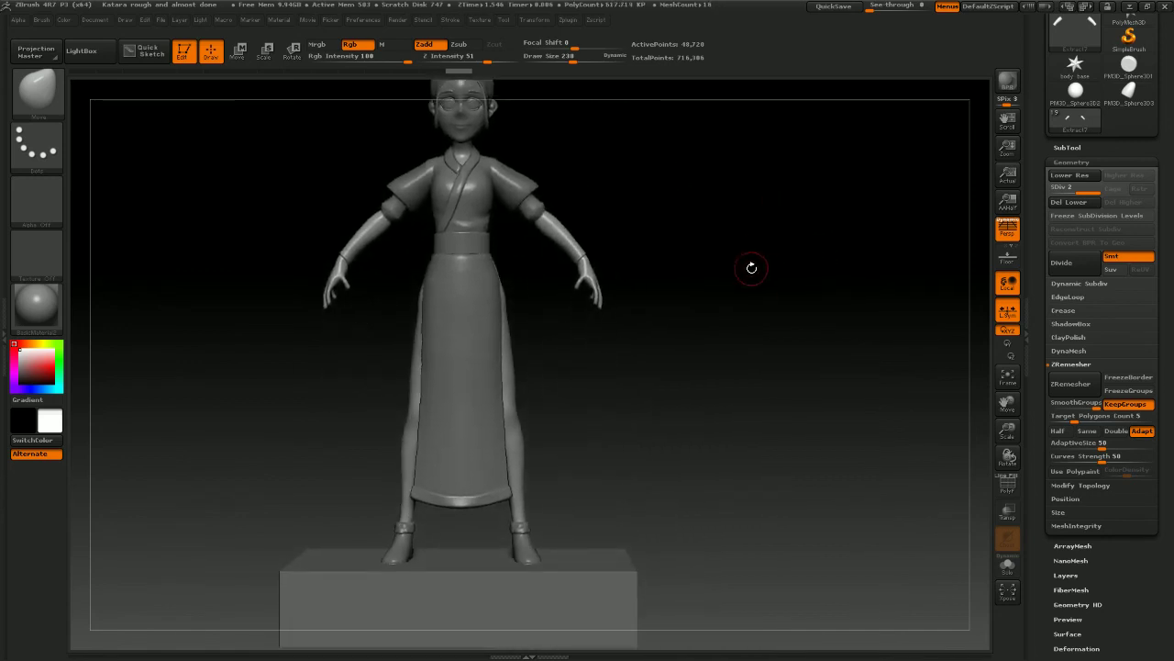
left_click_drag(739, 269, 773, 213, "alt")
mouse_move(750, 262)
left_mouse_down()
mouse_move(830, 255)
mouse_move(821, 208)
mouse_move(806, 271)
mouse_move(762, 218)
mouse_move(812, 272)
mouse_move(816, 254)
left_mouse_up()
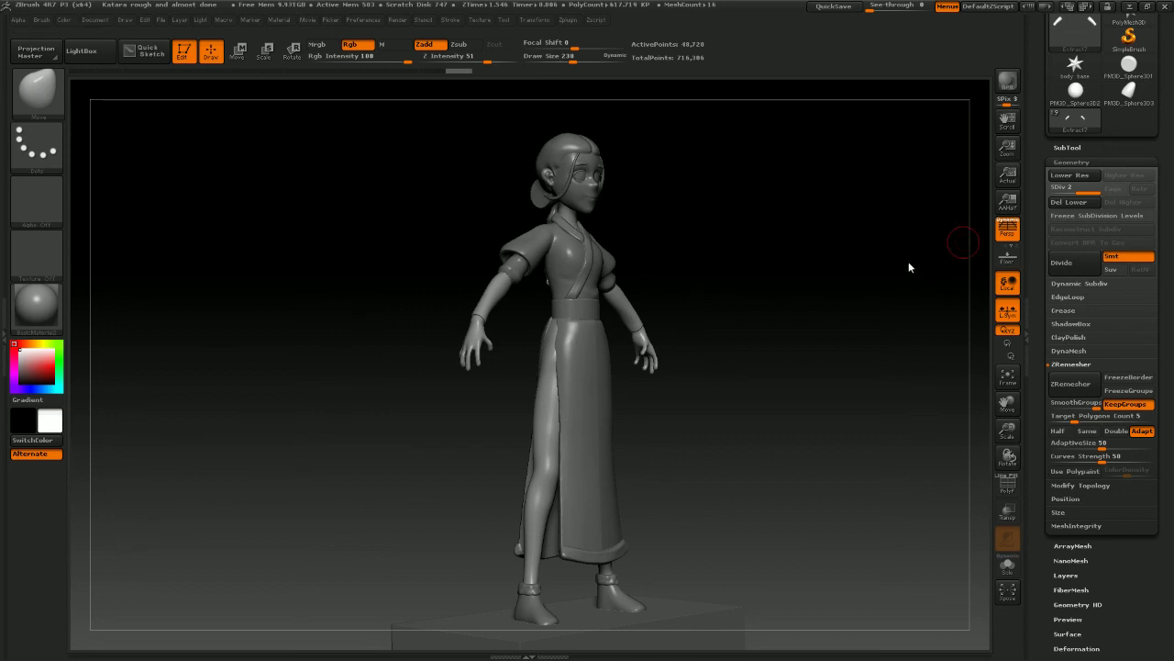
mouse_move(860, 254)
left_mouse_down()
mouse_move(813, 288)
mouse_move(769, 260)
mouse_move(769, 367)
left_mouse_up()
left_click_drag(696, 211, 901, 455, "alt")
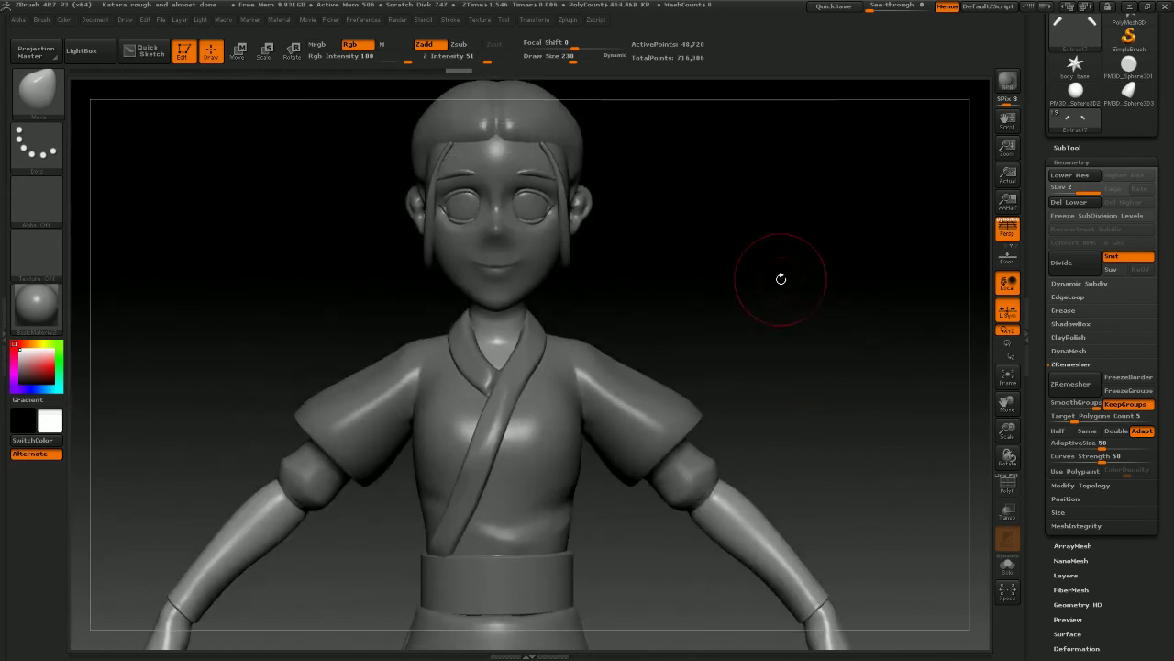
mouse_move(709, 253)
left_mouse_down()
mouse_move(739, 261)
mouse_move(688, 263)
mouse_move(753, 265)
mouse_move(708, 257)
mouse_move(666, 210)
mouse_move(698, 250)
mouse_move(656, 240)
mouse_move(786, 257)
mouse_move(648, 272)
mouse_move(834, 265)
mouse_move(794, 270)
mouse_move(786, 236)
mouse_move(813, 206)
left_mouse_up()
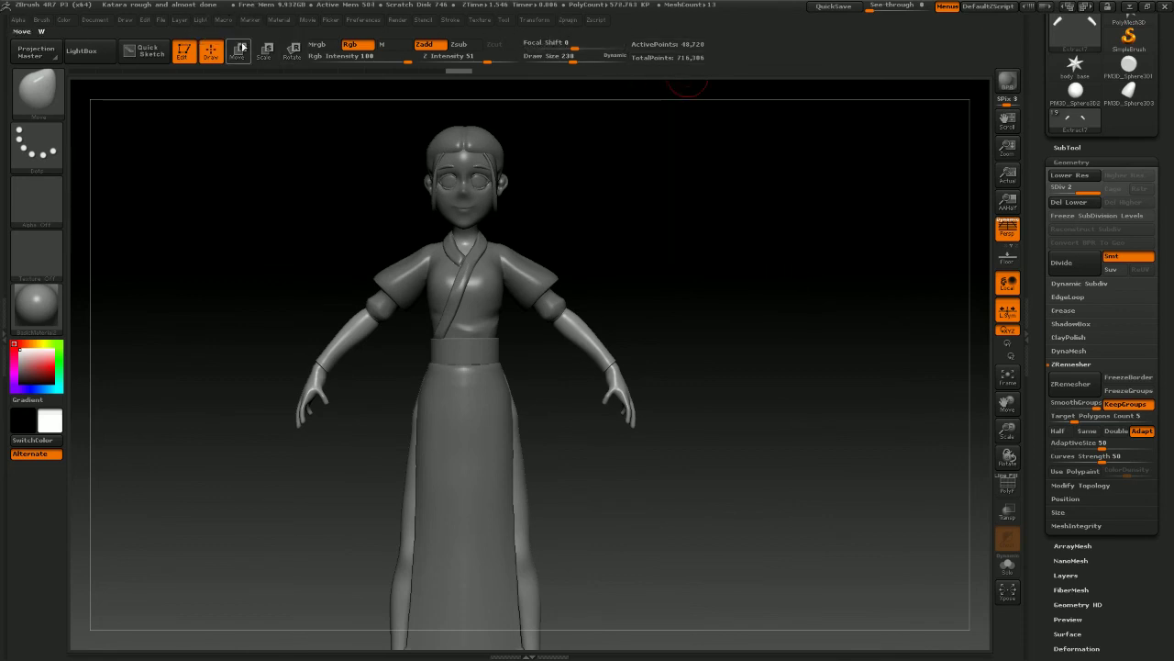
Save the project as "Katara rough and 90 percent", plus a copy with UndoHistory enabled as "Katara rough and 90 percent with history"
left_click(162, 22)
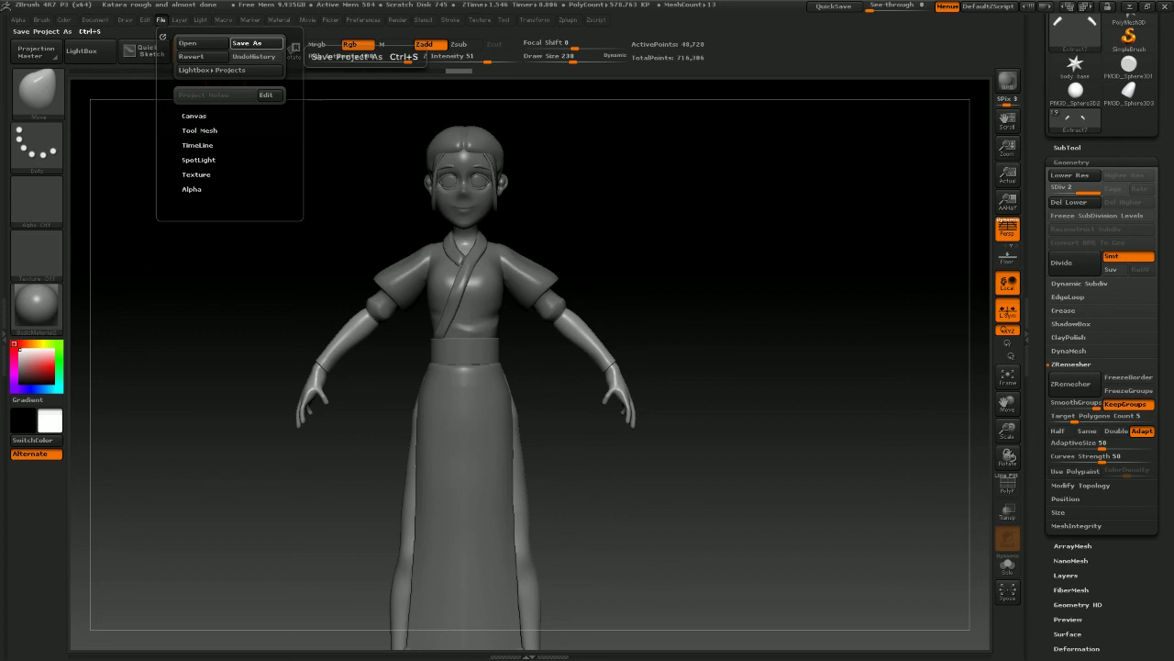
left_click(256, 43)
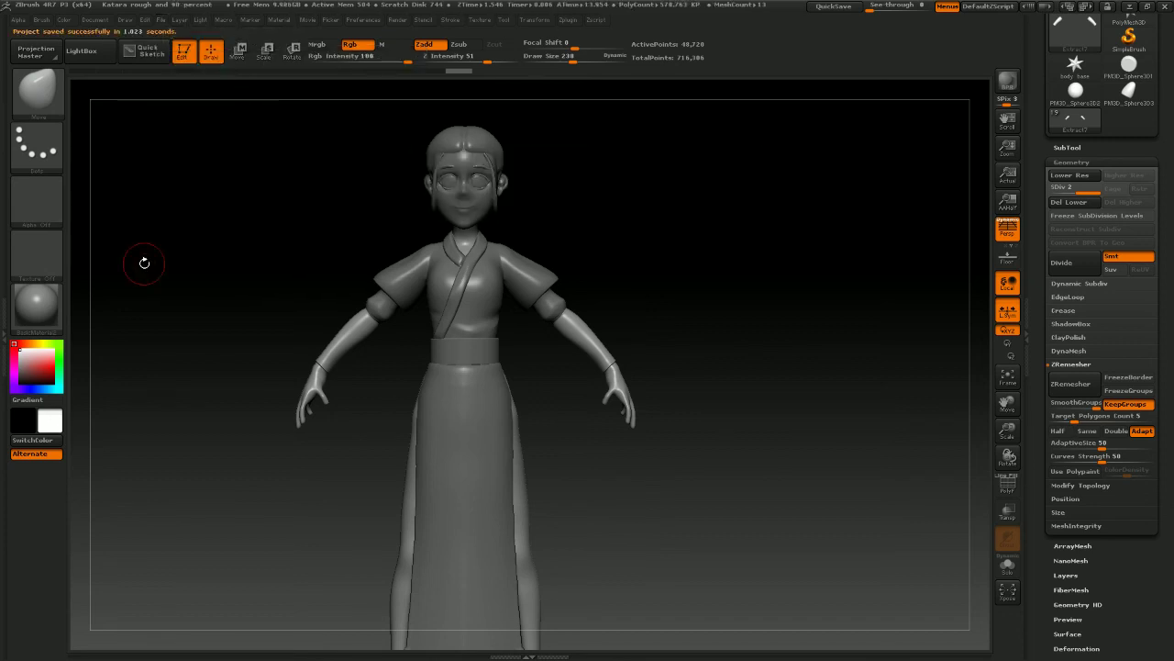
left_click(161, 20)
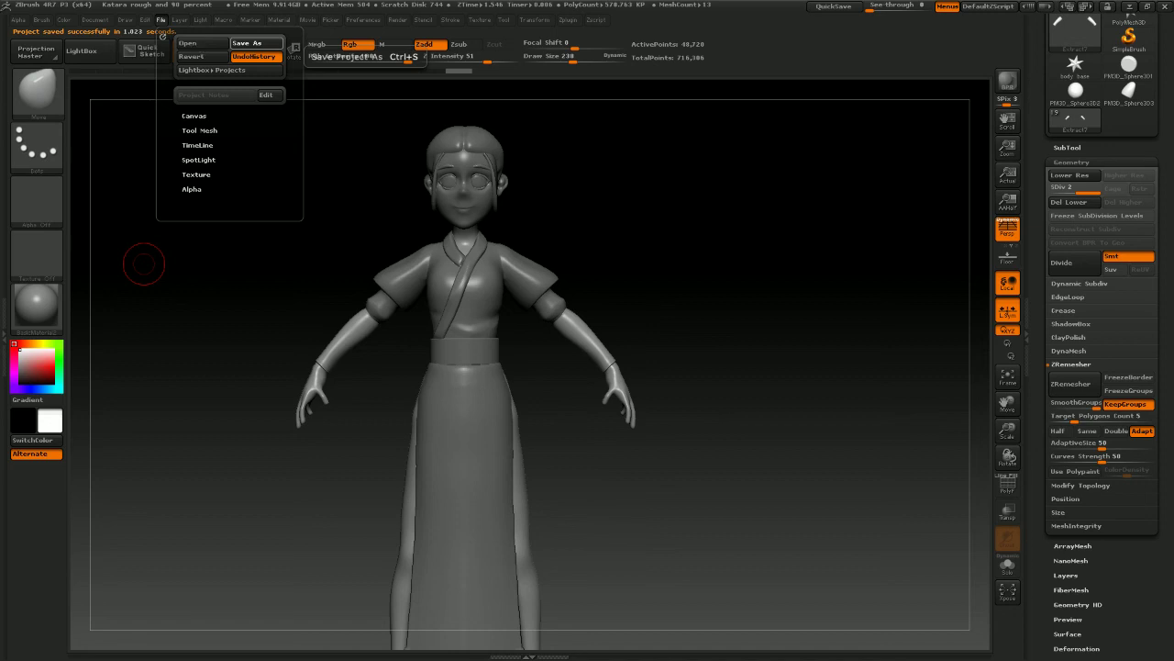
key("ctrl+s")
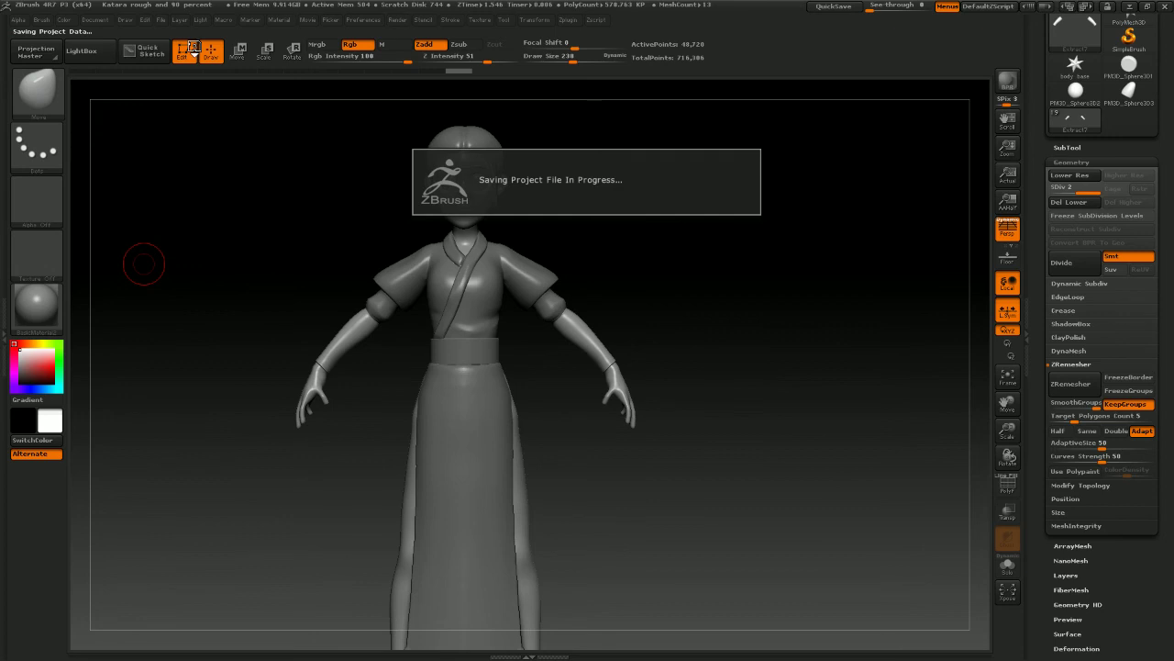
left_click(161, 19)
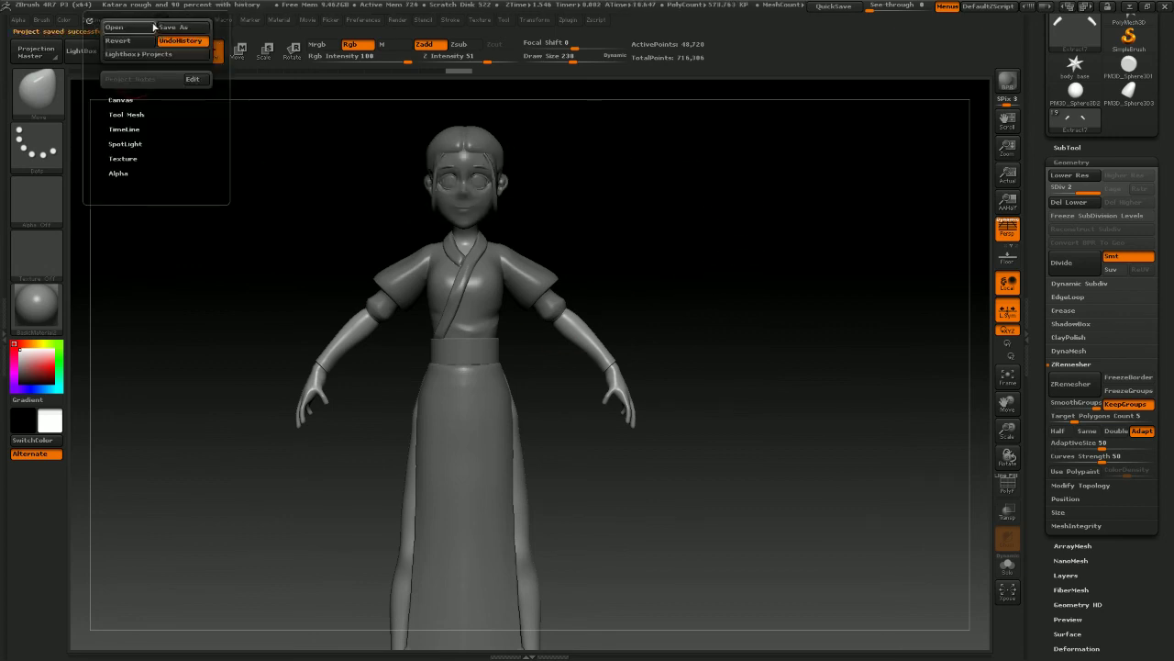
Open the "toph full figure rough" project and bring the figure into a front view
mouse_move(642, 240)
left_mouse_down()
mouse_move(616, 243)
mouse_move(624, 230)
mouse_move(661, 241)
left_mouse_up()
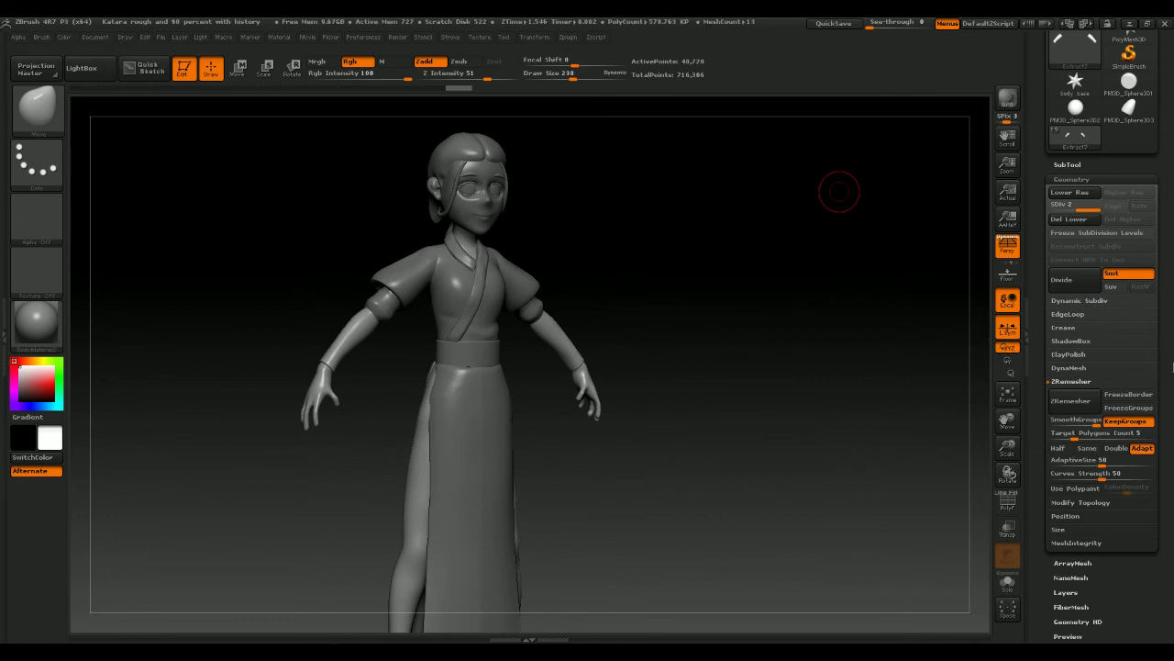
left_click_drag(666, 241, 682, 275, "shift")
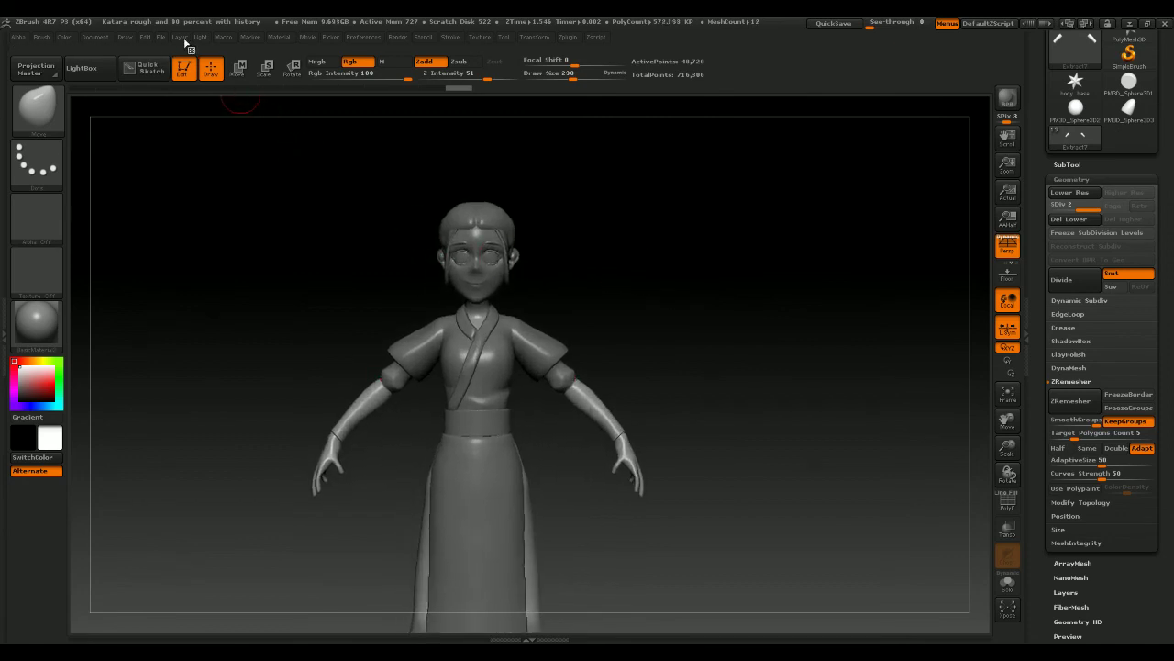
left_click(158, 38)
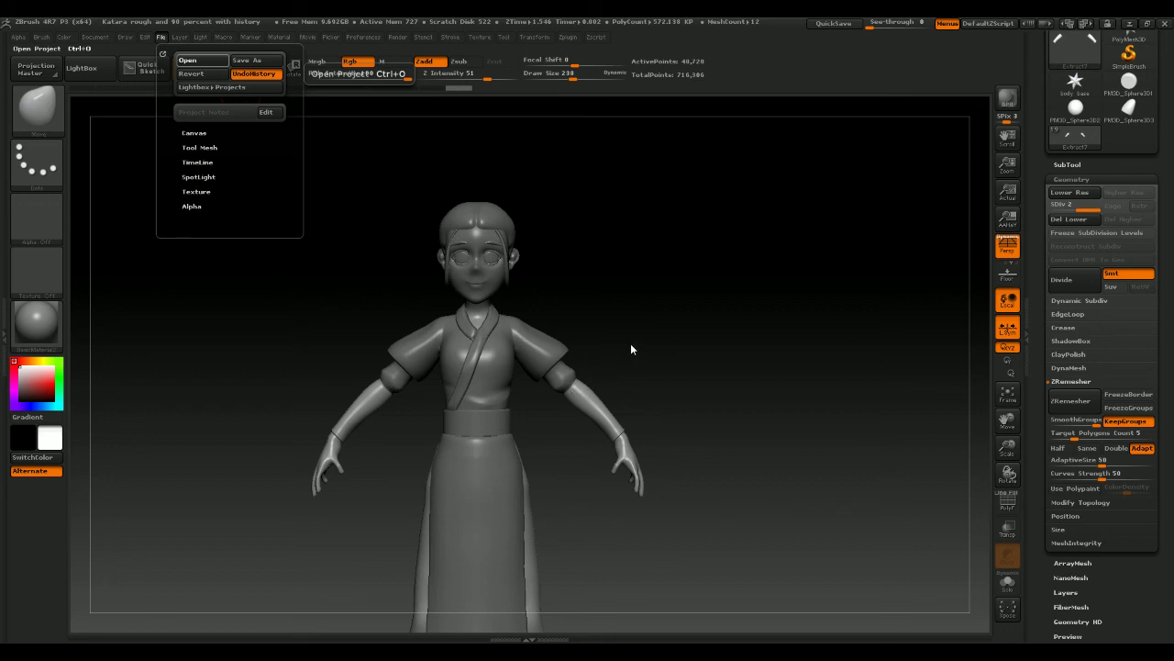
key("ctrl+s")
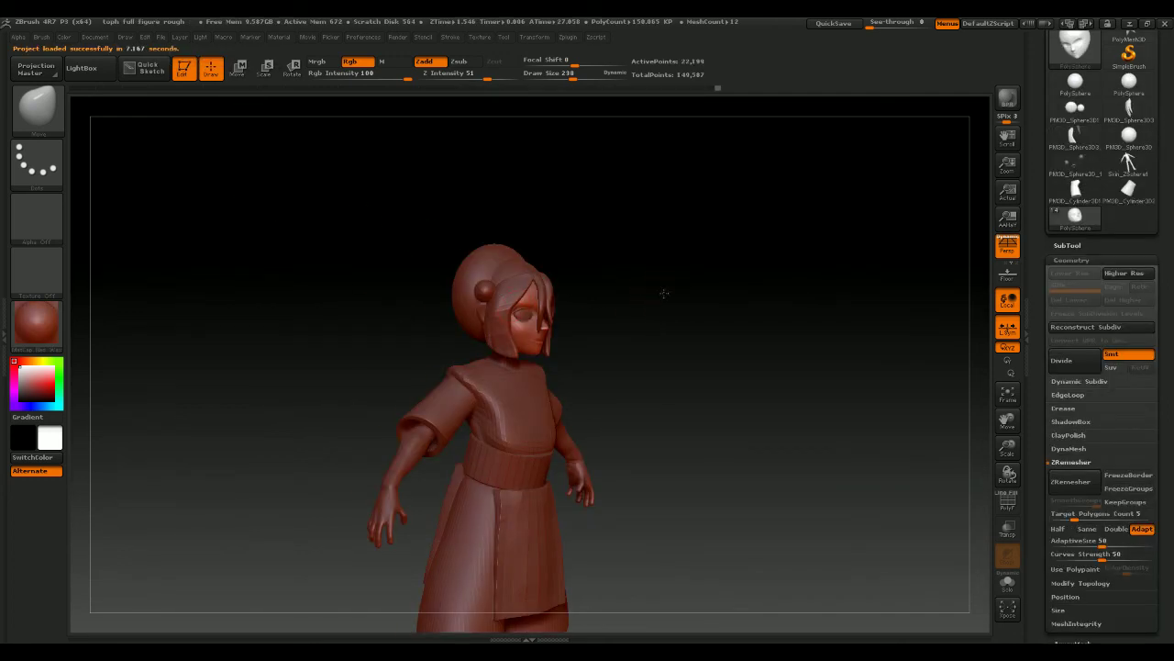
left_click_drag(663, 294, 697, 380, "alt")
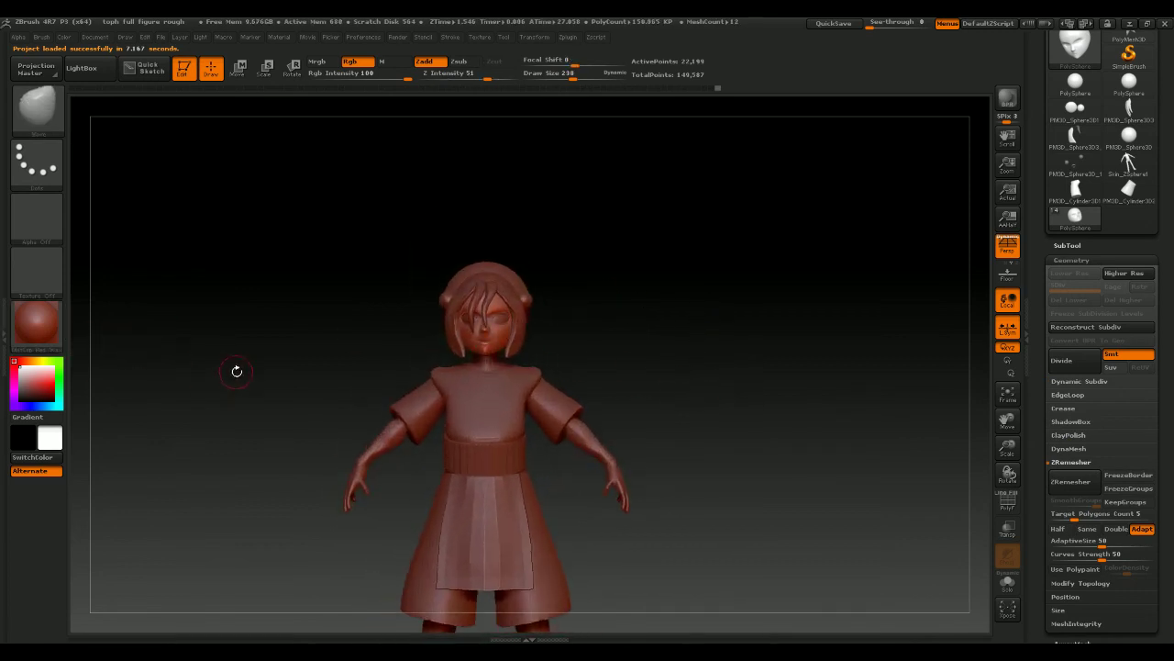
Change the Toph model's material from red wax to BasicMaterial2
left_click(36, 323)
left_click(432, 398)
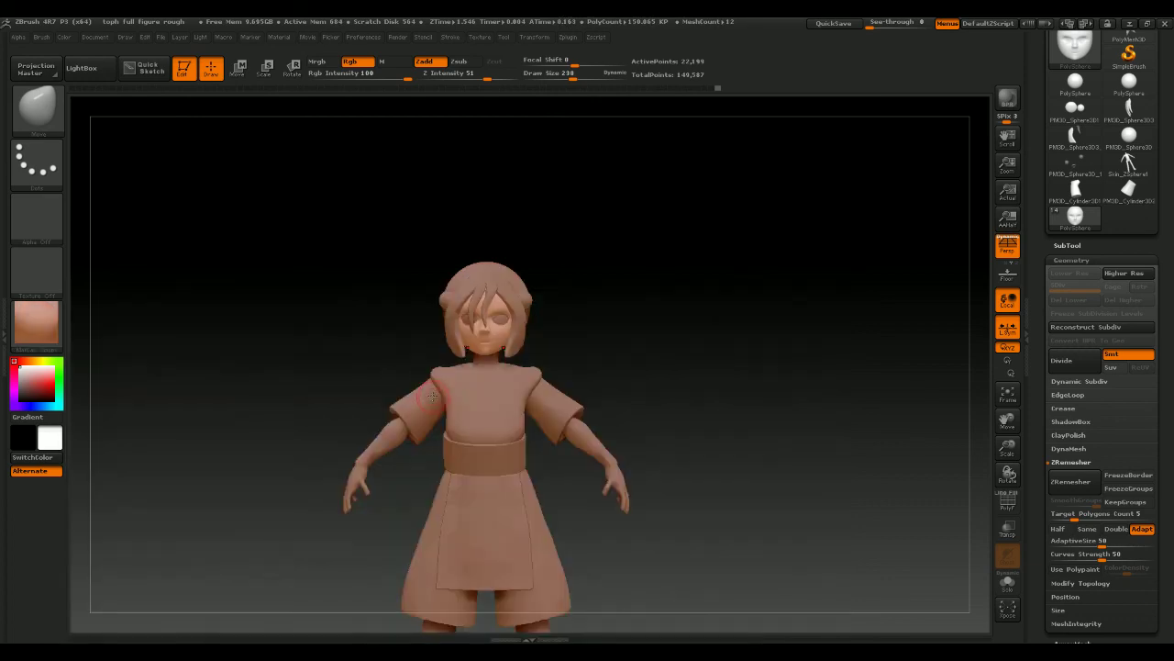
left_click_drag(695, 368, 725, 308)
left_click(37, 323)
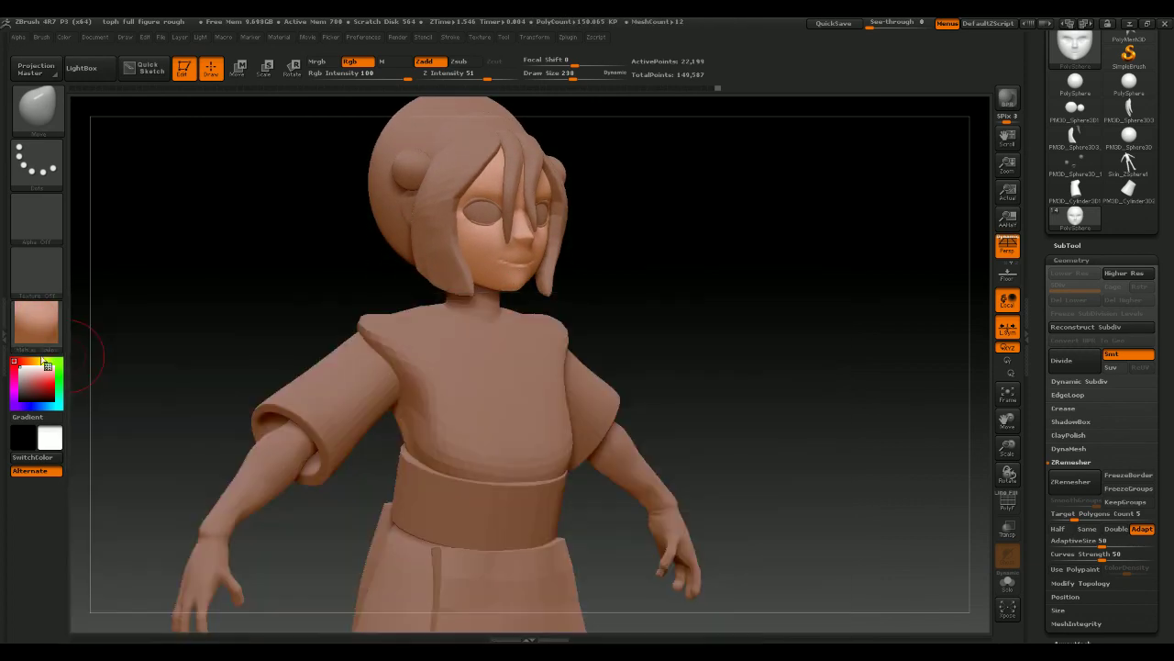
left_click(40, 343)
left_click(31, 346)
left_click(37, 326)
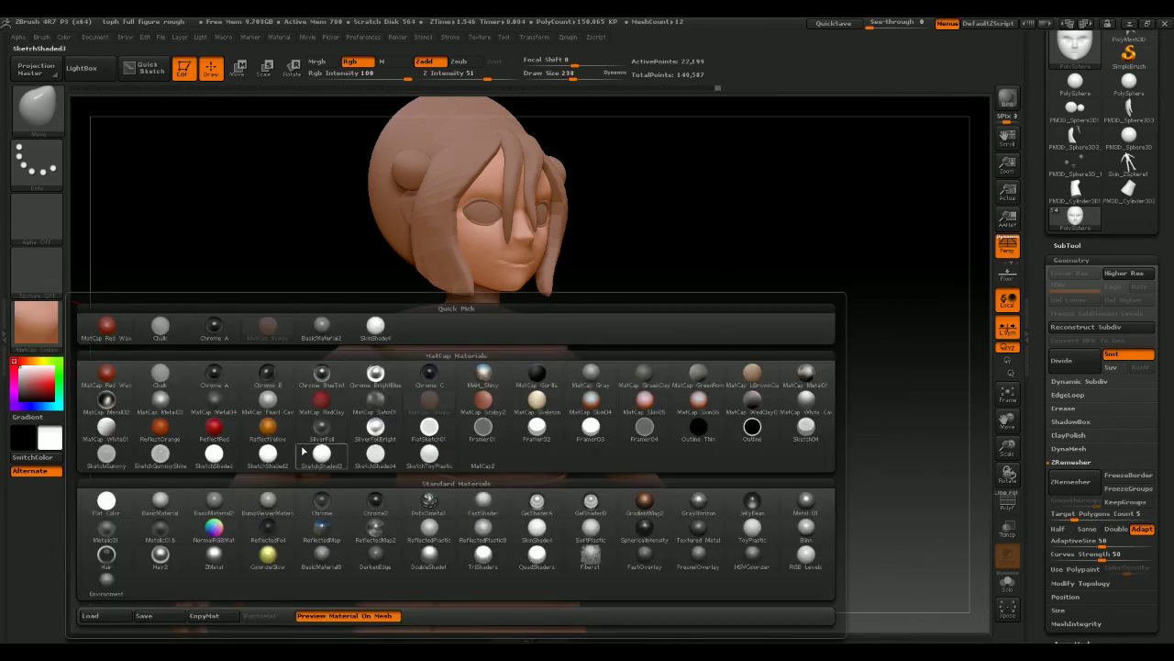
left_click(214, 502)
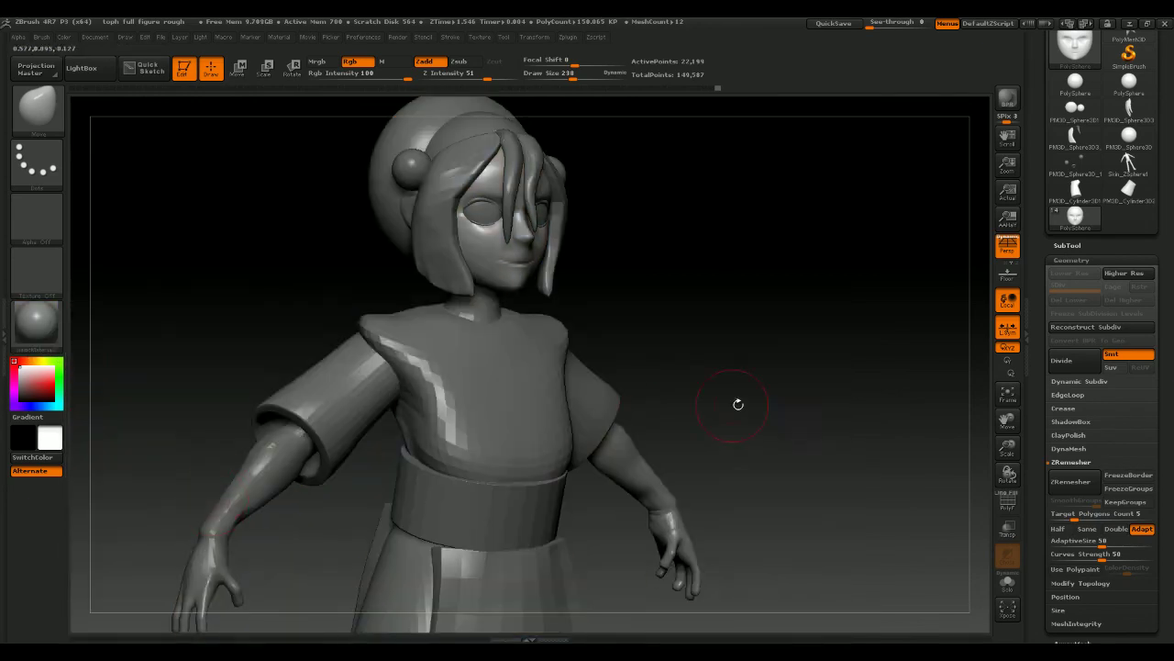
Select Toph's torso, raise the Move brush's draw size to 385 and pull in the sides above the waist
left_click_drag(737, 404, 740, 369)
mouse_move(740, 353)
left_mouse_down()
mouse_move(770, 324)
mouse_move(788, 328)
mouse_move(676, 358)
left_mouse_up()
left_click(528, 360, "alt")
key("space")
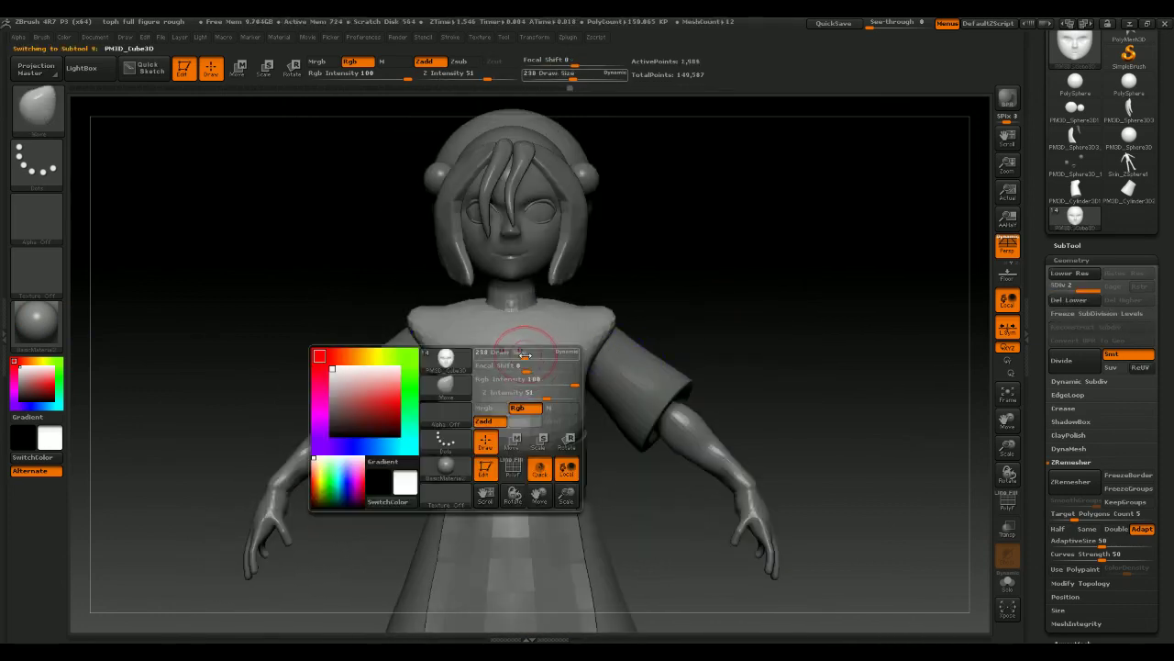
left_click_drag(524, 356, 533, 357)
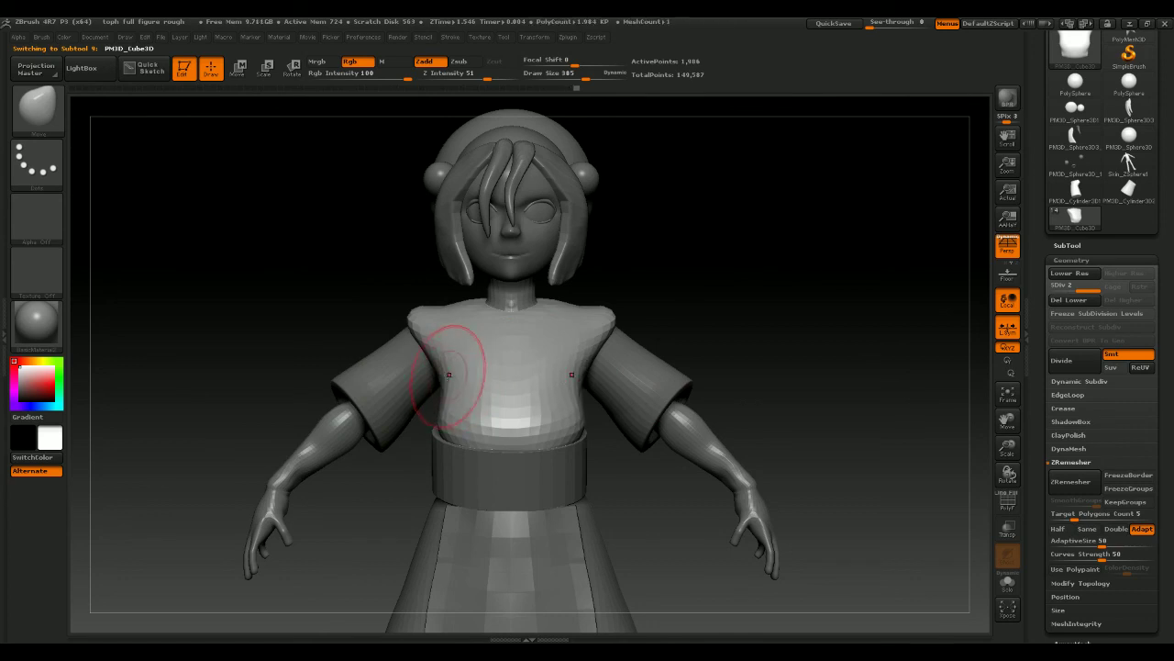
left_click_drag(690, 363, 748, 367)
left_click_drag(435, 388, 456, 380)
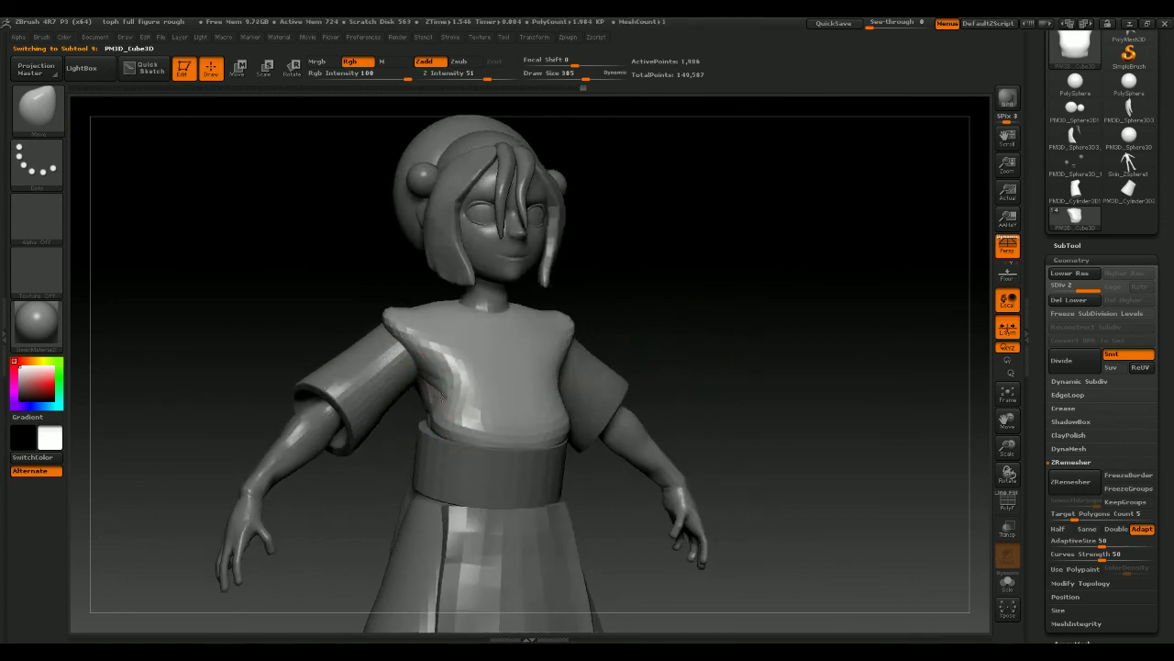
left_click_drag(690, 361, 643, 363, "shift")
Set the Move brush's Rgb Intensity to 35 and Z Intensity to 22
key("space")
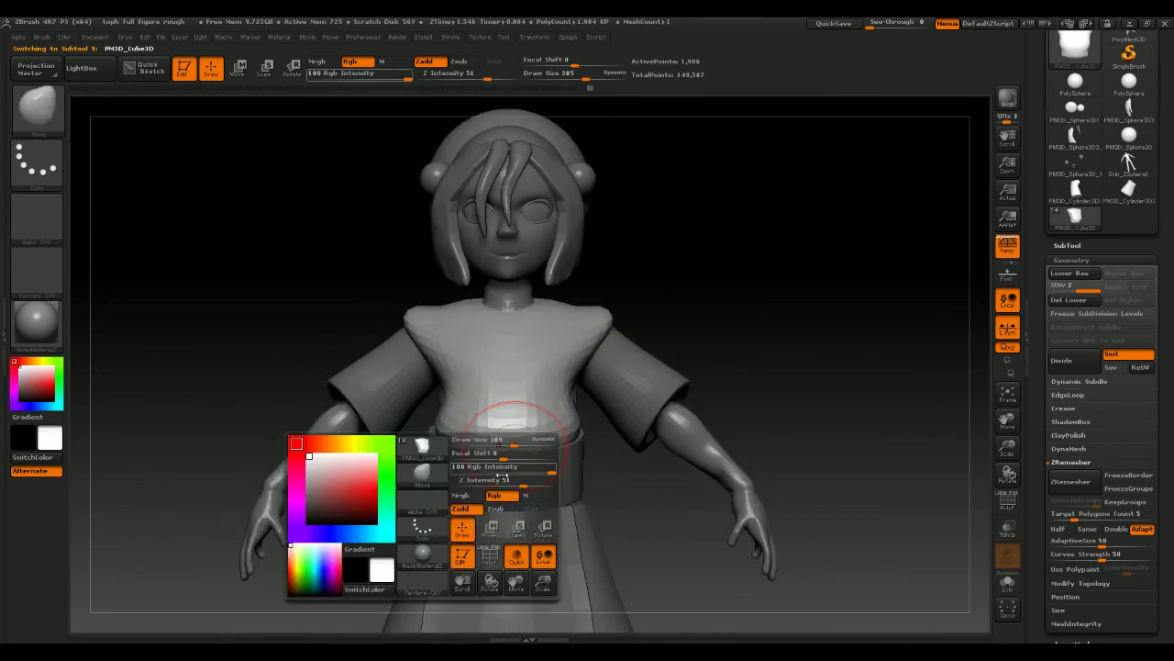
key("space")
left_click(565, 465)
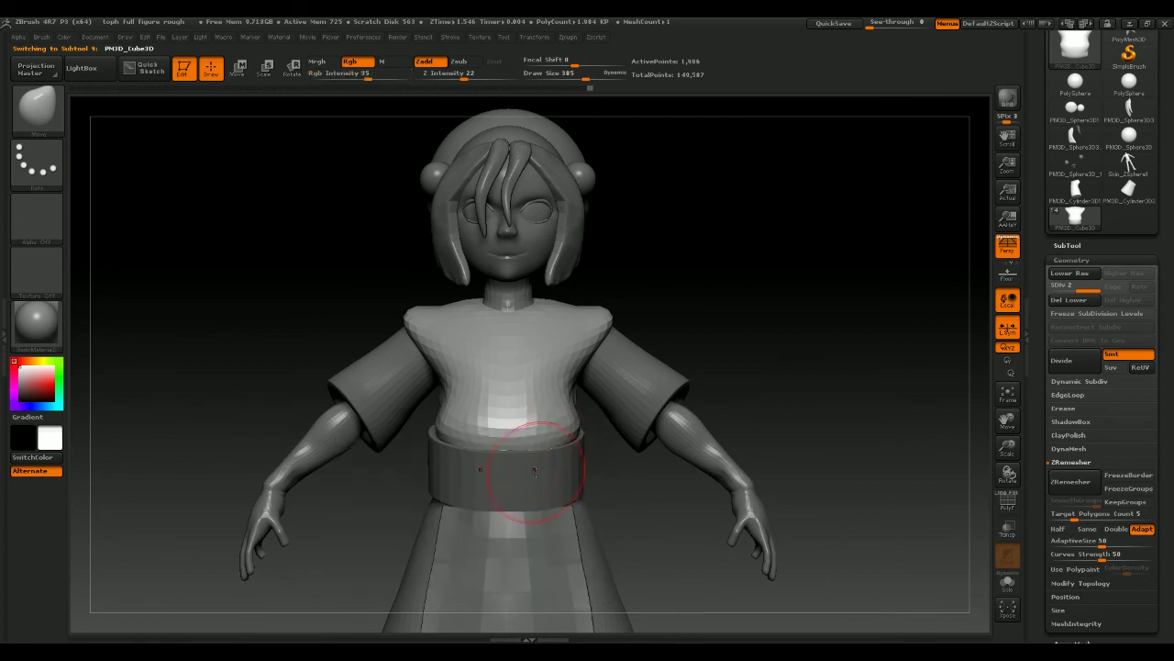
Select Toph's waist sash and place a Scale transpose line from its center to resize it
left_click(535, 474, "alt")
left_click(265, 66)
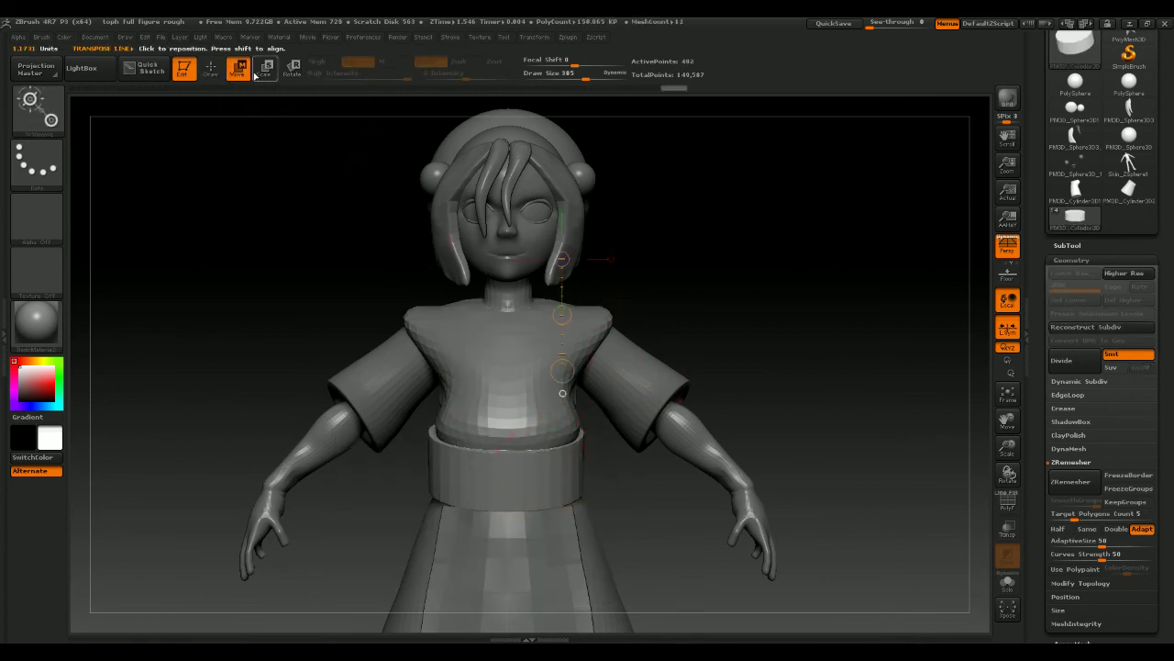
left_click_drag(489, 477, 667, 477, "shift")
left_click(690, 477)
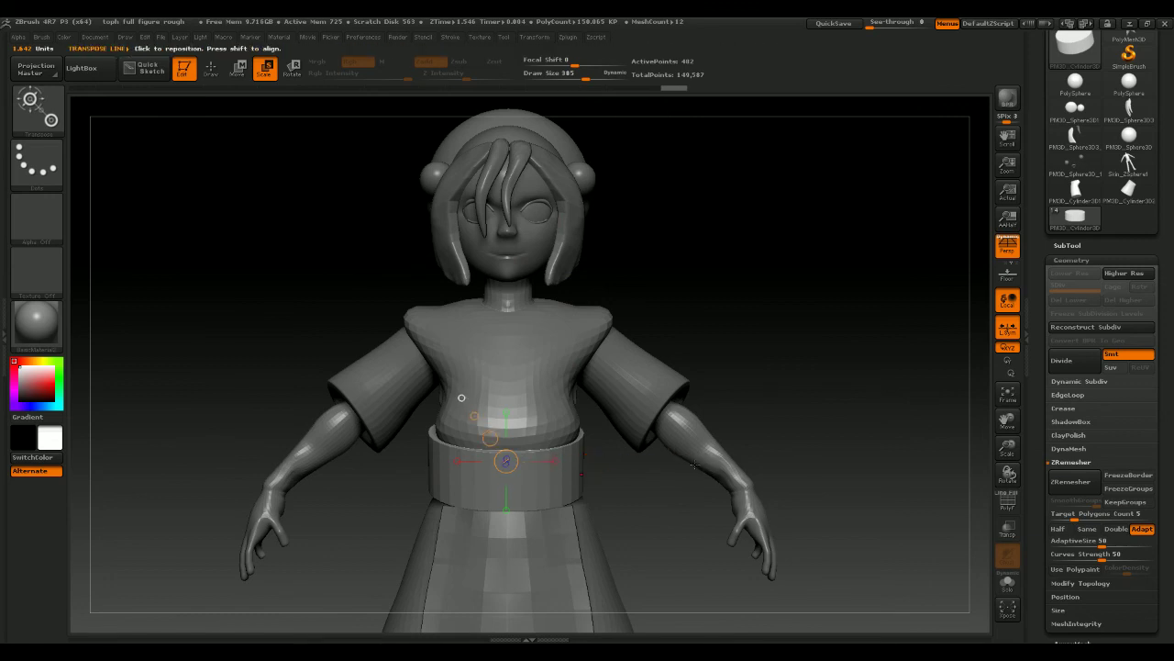
left_click_drag(677, 462, 743, 420)
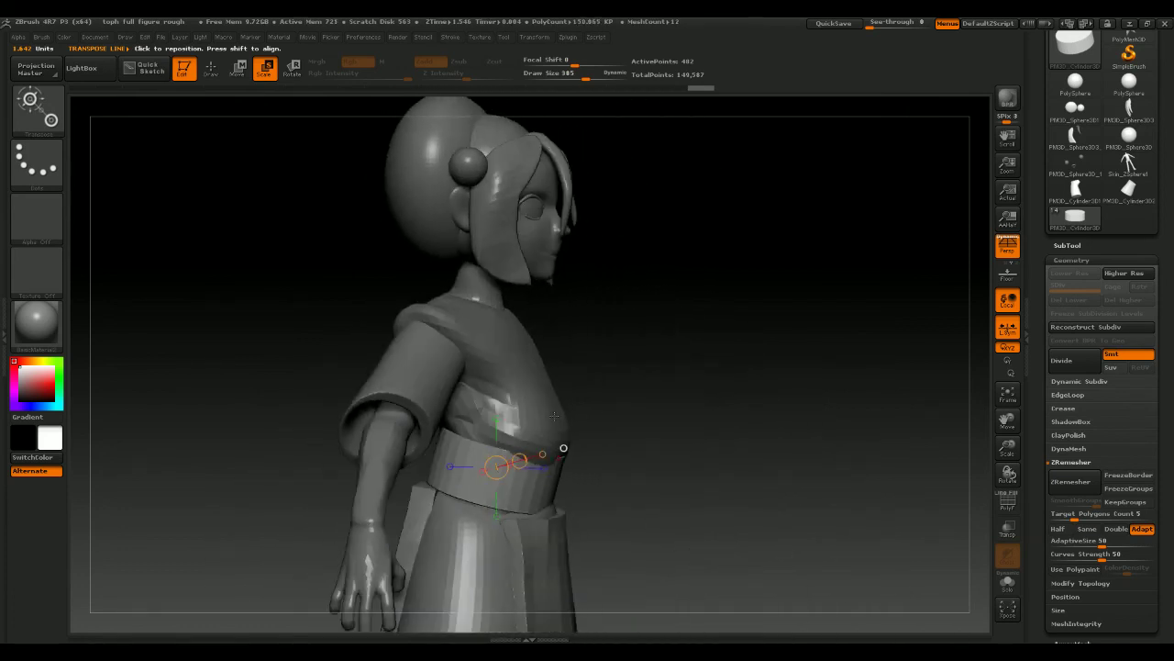
Activate the shirt subtool and adjust its lower front above the belt using the Move brush at draw size 597
right_click(525, 415)
left_click(540, 404, "alt")
right_click(562, 404)
left_click_drag(563, 396, 587, 396)
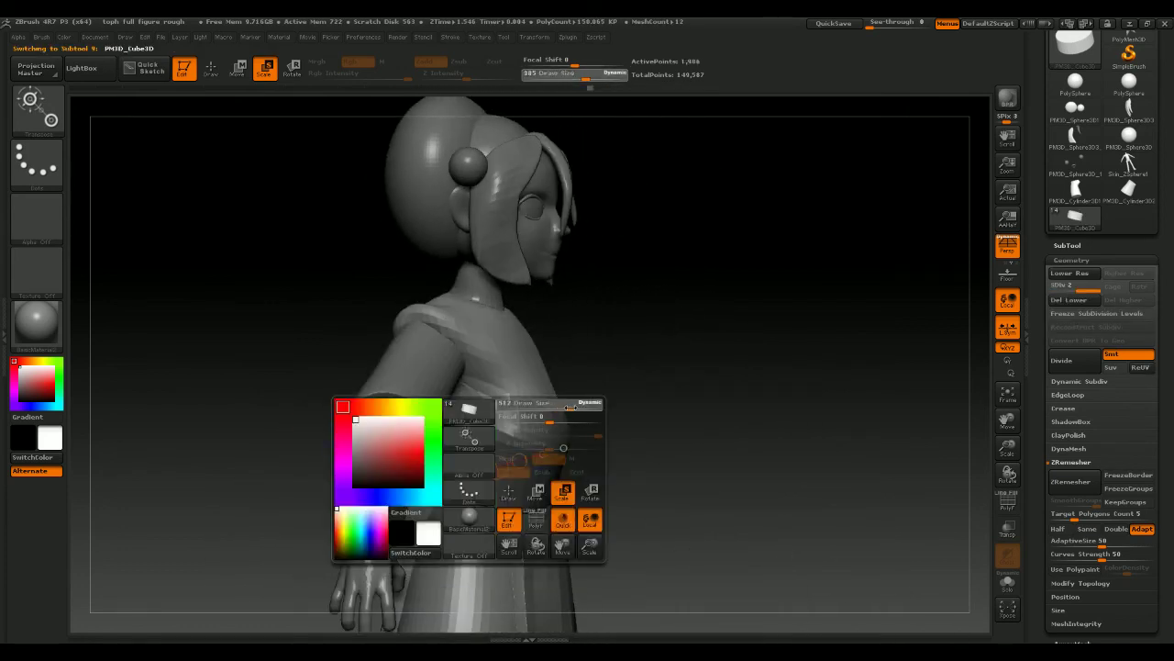
key("q")
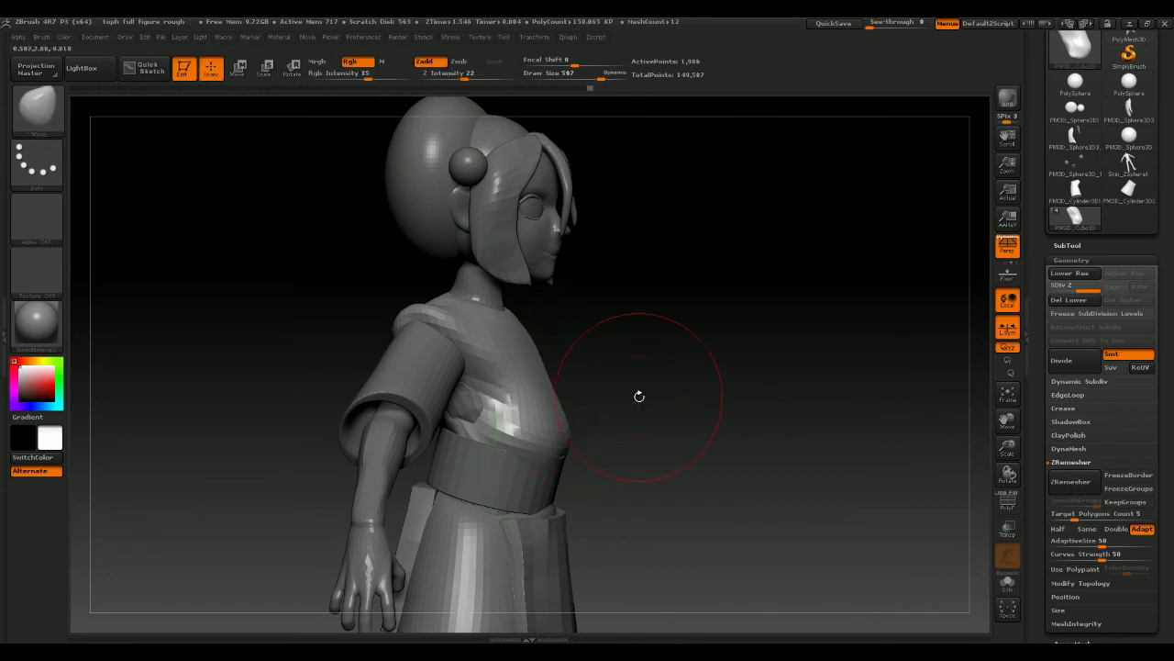
key("b")
key("m")
key("v")
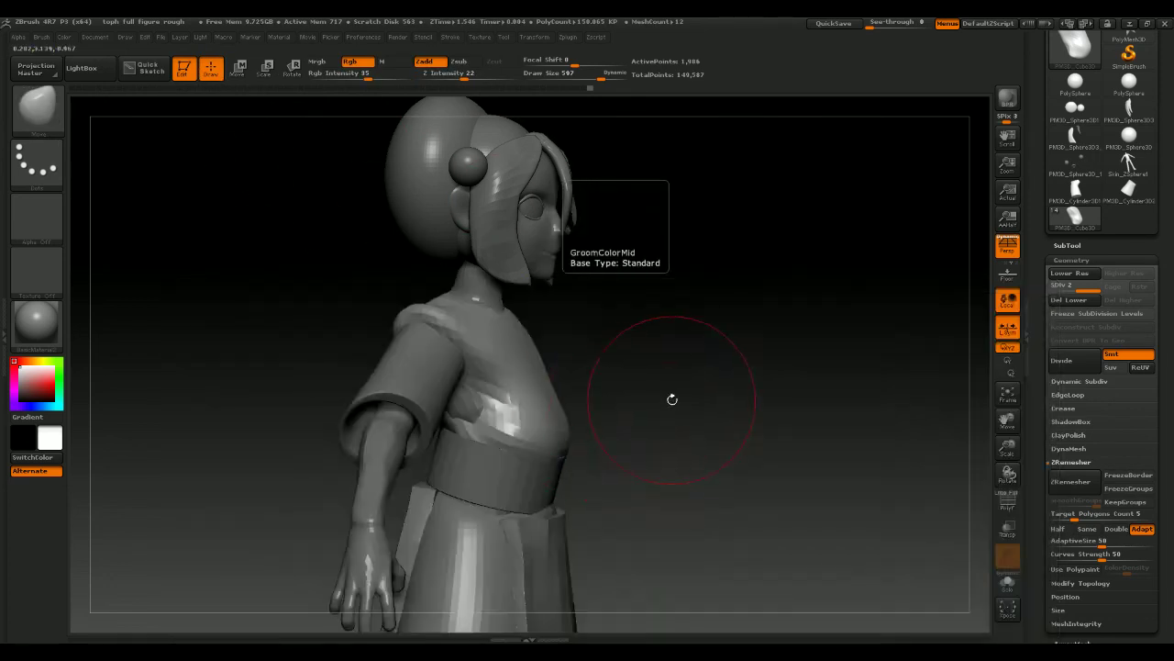
mouse_move(671, 398)
left_mouse_down()
mouse_move(545, 425)
mouse_move(781, 376)
left_mouse_up()
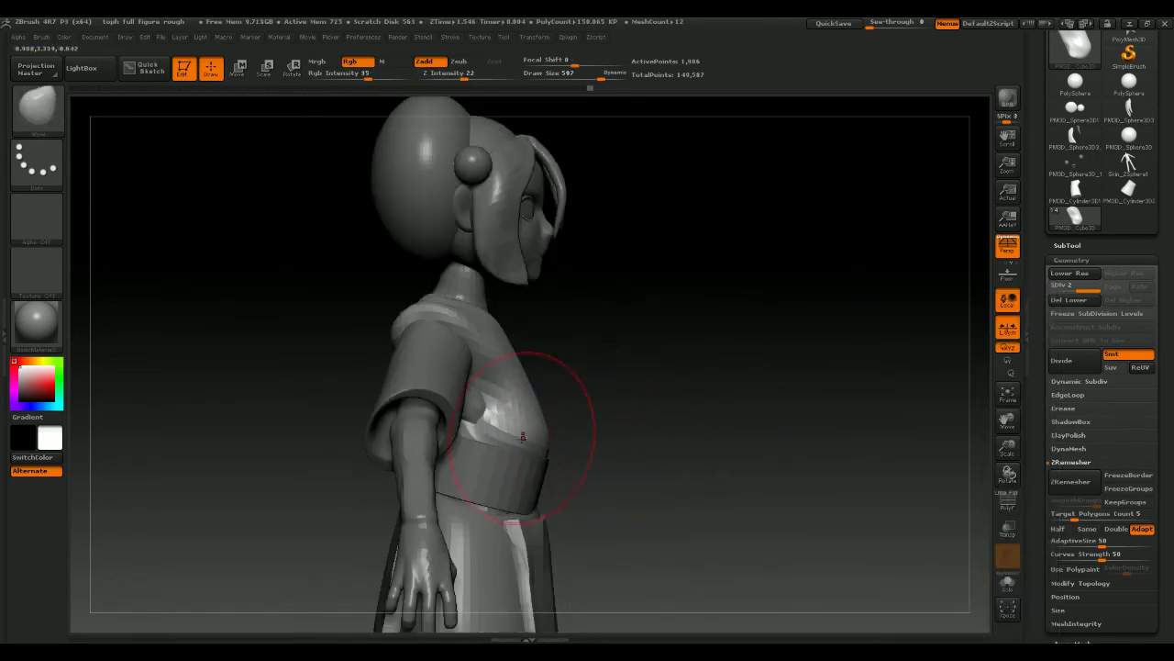
left_click_drag(555, 395, 718, 336)
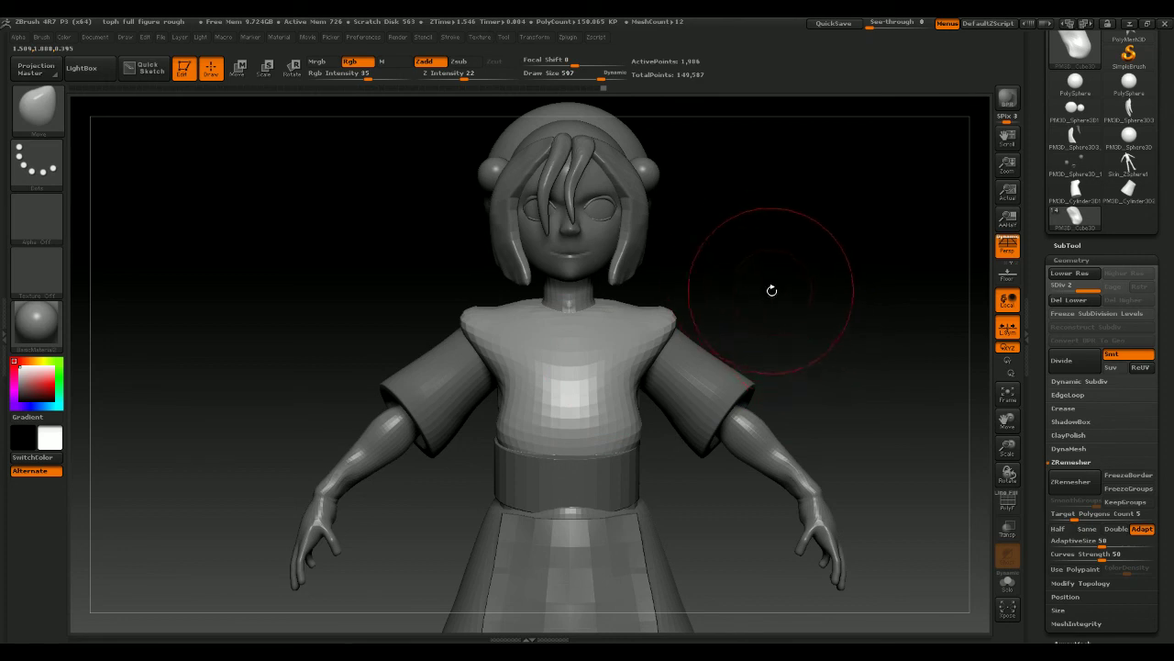
mouse_move(771, 288)
left_mouse_down()
mouse_move(810, 291)
mouse_move(810, 281)
mouse_move(809, 310)
mouse_move(787, 296)
mouse_move(801, 298)
left_mouse_up()
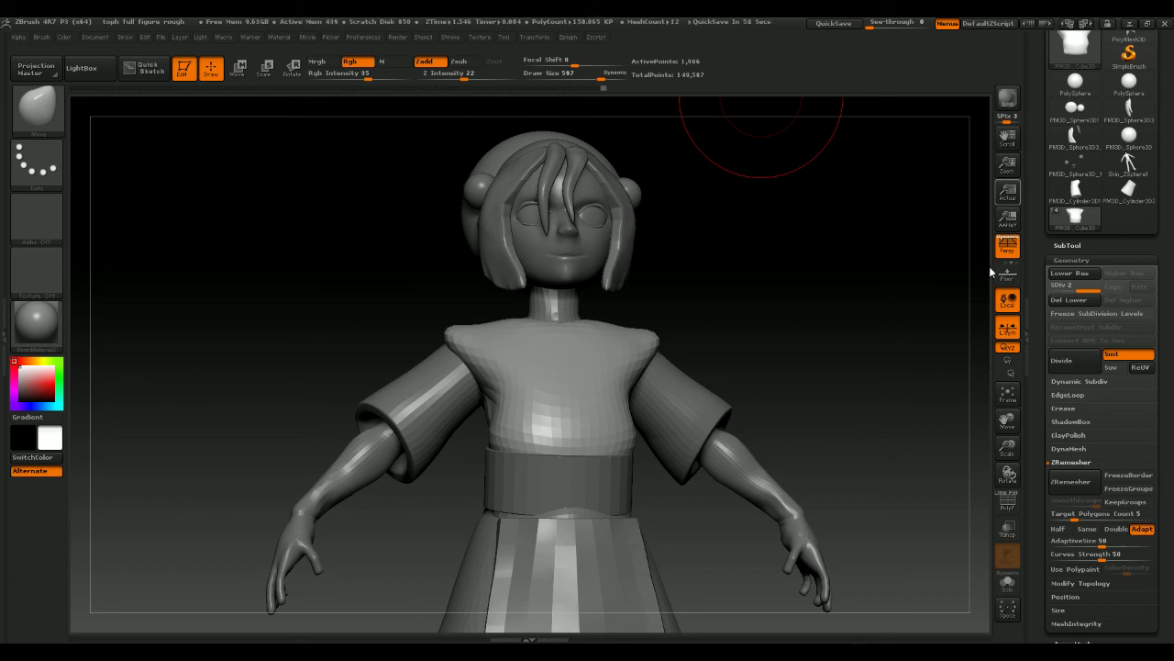
Activate the pants subtool and adjust its upper part beside the apron panels with the Move brush
left_click_drag(924, 275, 893, 276, "shift")
left_click_drag(842, 319, 803, 180, "alt")
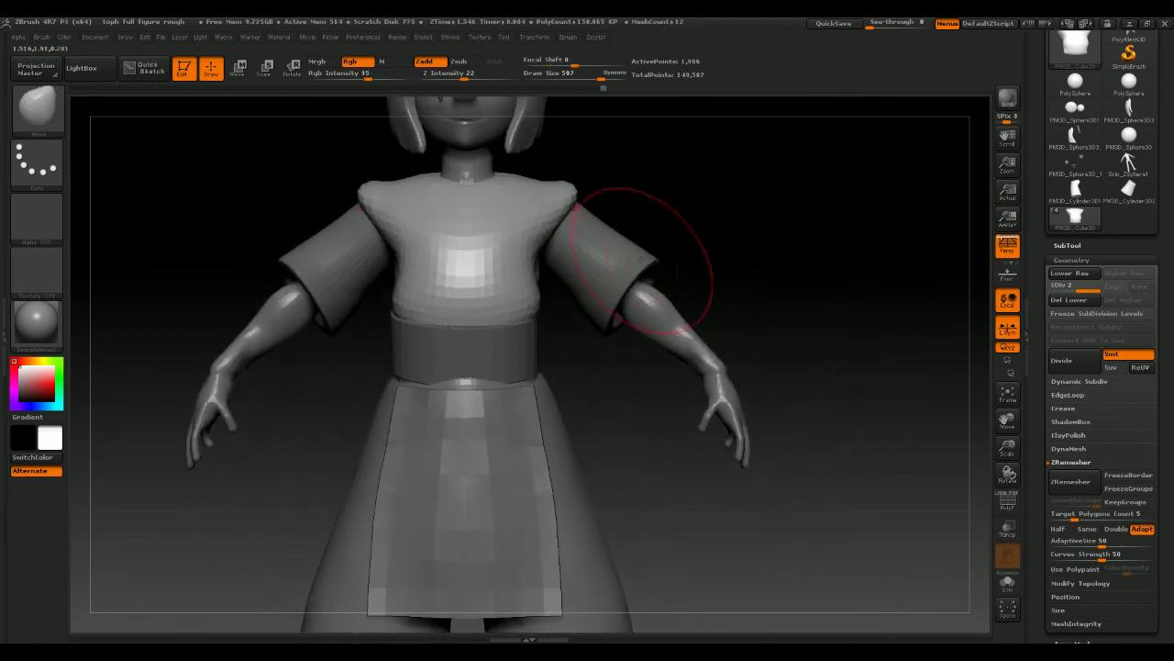
mouse_move(794, 272)
left_mouse_down()
mouse_move(706, 266)
mouse_move(762, 231)
mouse_move(755, 213)
mouse_move(773, 230)
mouse_move(775, 294)
mouse_move(758, 265)
mouse_move(755, 343)
mouse_move(779, 244)
mouse_move(818, 275)
mouse_move(805, 304)
mouse_move(799, 273)
mouse_move(767, 246)
mouse_move(784, 329)
left_mouse_up()
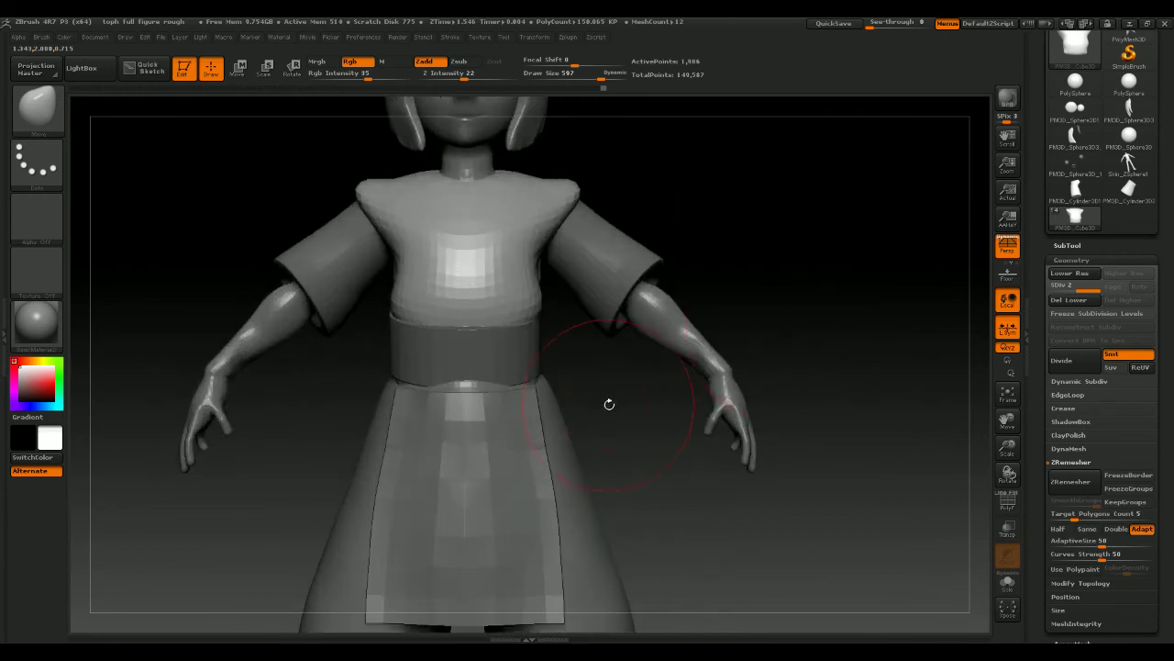
left_click_drag(609, 404, 579, 226, "alt")
left_click(578, 275, "alt")
left_click_drag(633, 272, 572, 276, "shift")
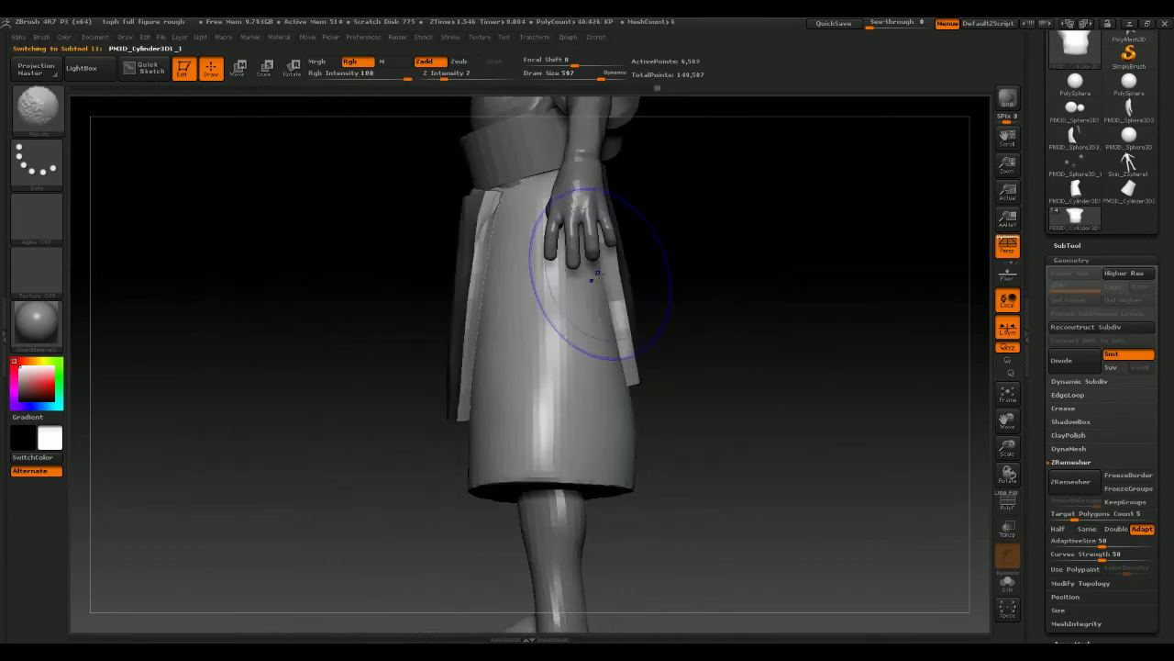
left_click_drag(684, 259, 817, 256)
left_click_drag(472, 224, 481, 240)
left_click_drag(620, 210, 508, 188)
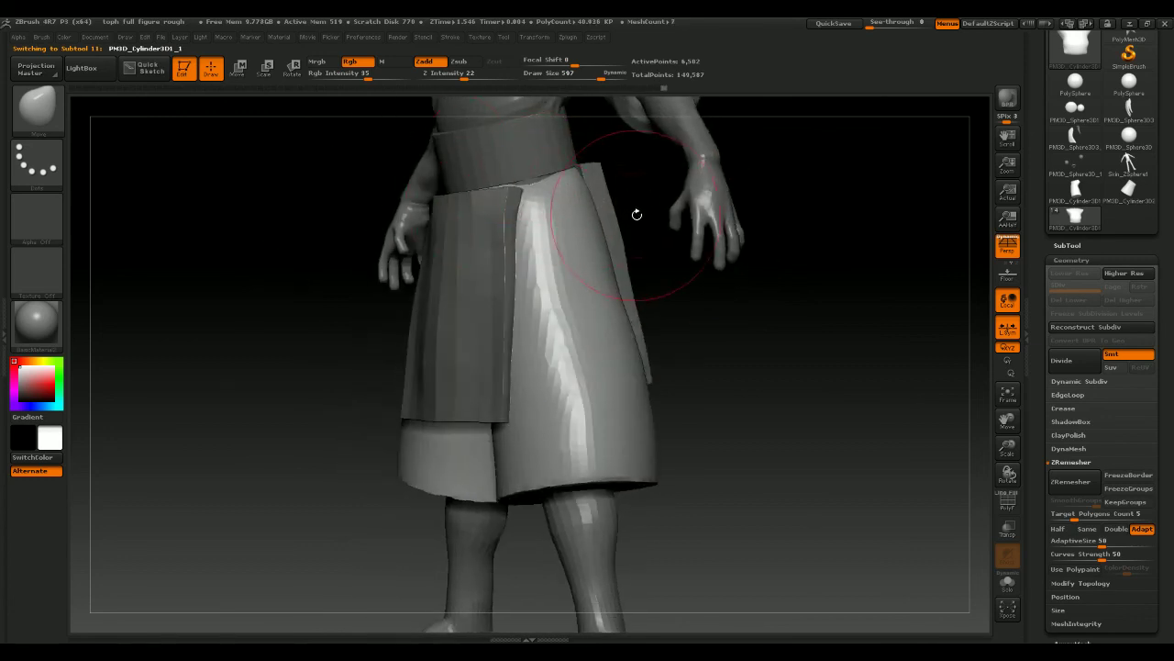
left_click_drag(637, 215, 720, 210)
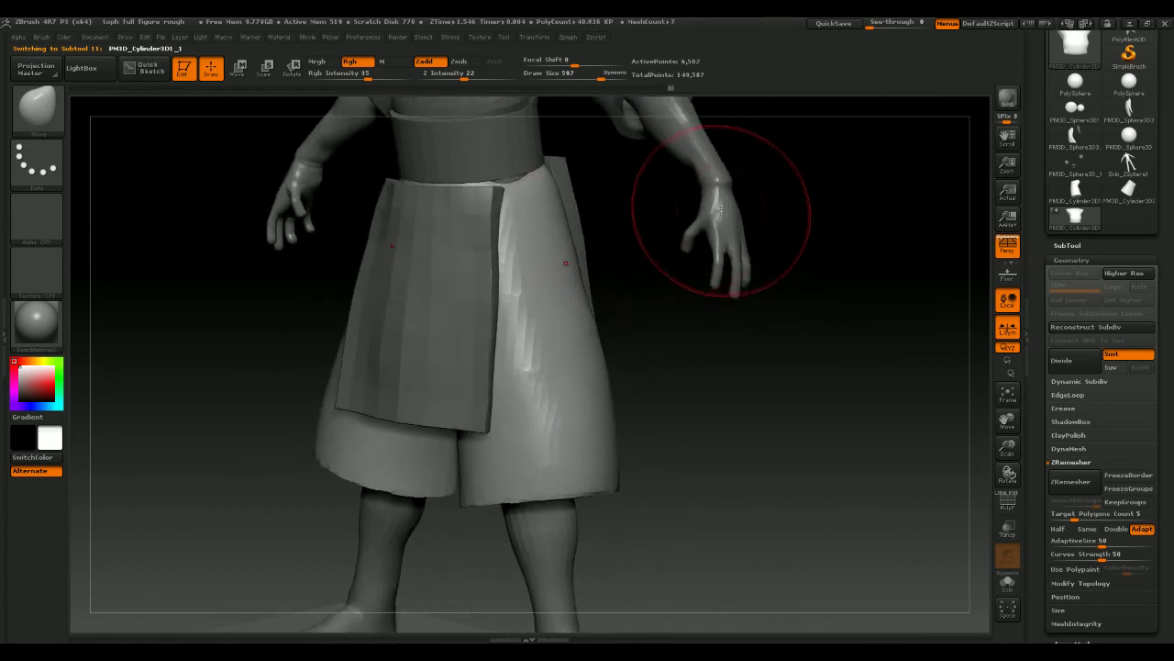
Set the draw size to 355 and fit the waistline of the pants under the belt
key("space")
mouse_move(619, 178)
left_mouse_down()
mouse_move(601, 179)
mouse_move(683, 154)
left_mouse_up()
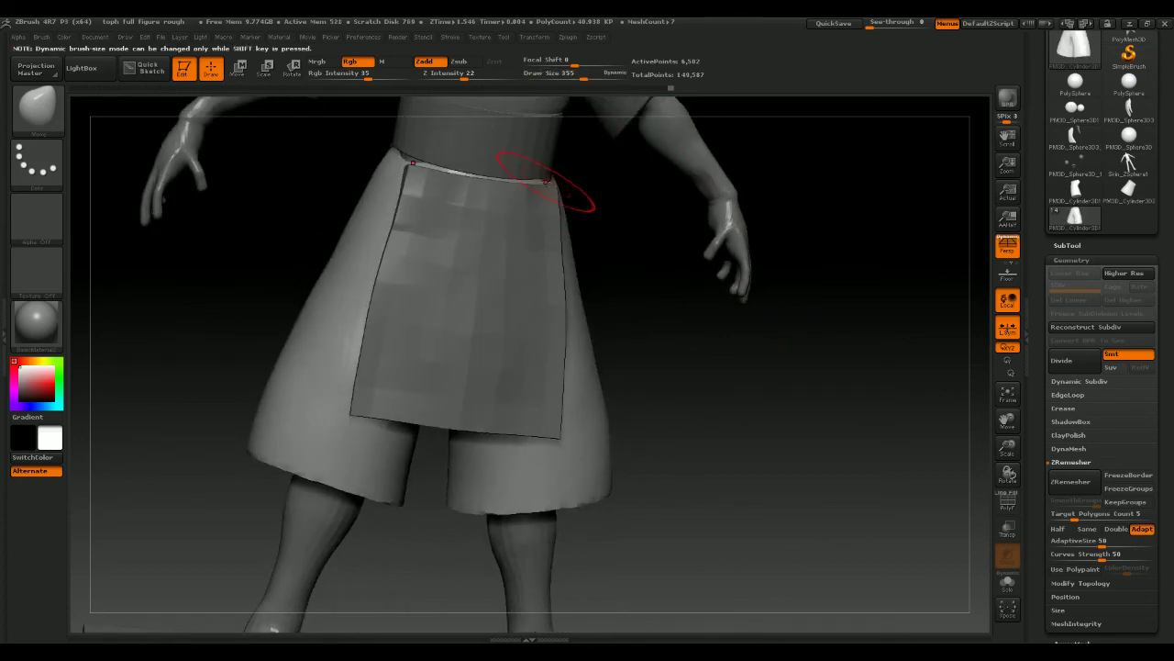
mouse_move(590, 183)
left_mouse_down()
mouse_move(556, 197)
mouse_move(637, 184)
mouse_move(571, 144)
left_mouse_up()
mouse_move(792, 204)
left_mouse_down()
mouse_move(723, 198)
mouse_move(734, 196)
left_mouse_up()
left_click_drag(557, 184, 571, 180, "shift")
left_click_drag(712, 177, 628, 171)
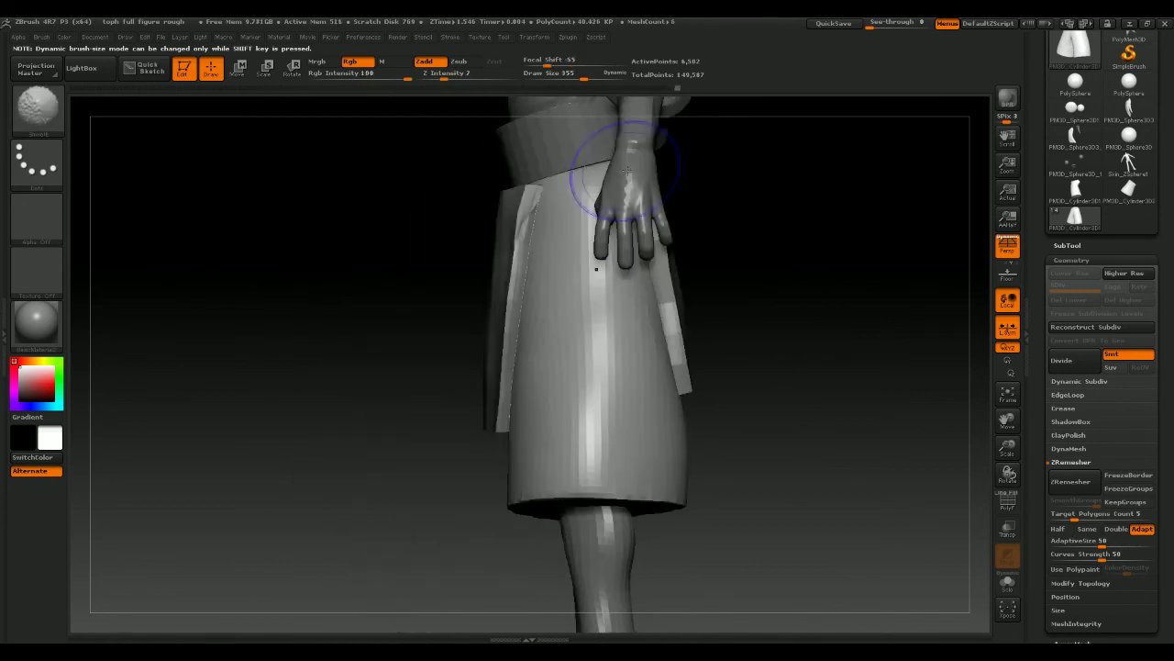
Enlarge the draw size to 831 and reshape the hem and inner edges of the pant legs
left_click_drag(773, 208, 739, 183, "alt")
mouse_move(739, 183)
left_mouse_down()
mouse_move(713, 187)
mouse_move(760, 207)
mouse_move(753, 226)
mouse_move(770, 231)
left_mouse_up()
key("space")
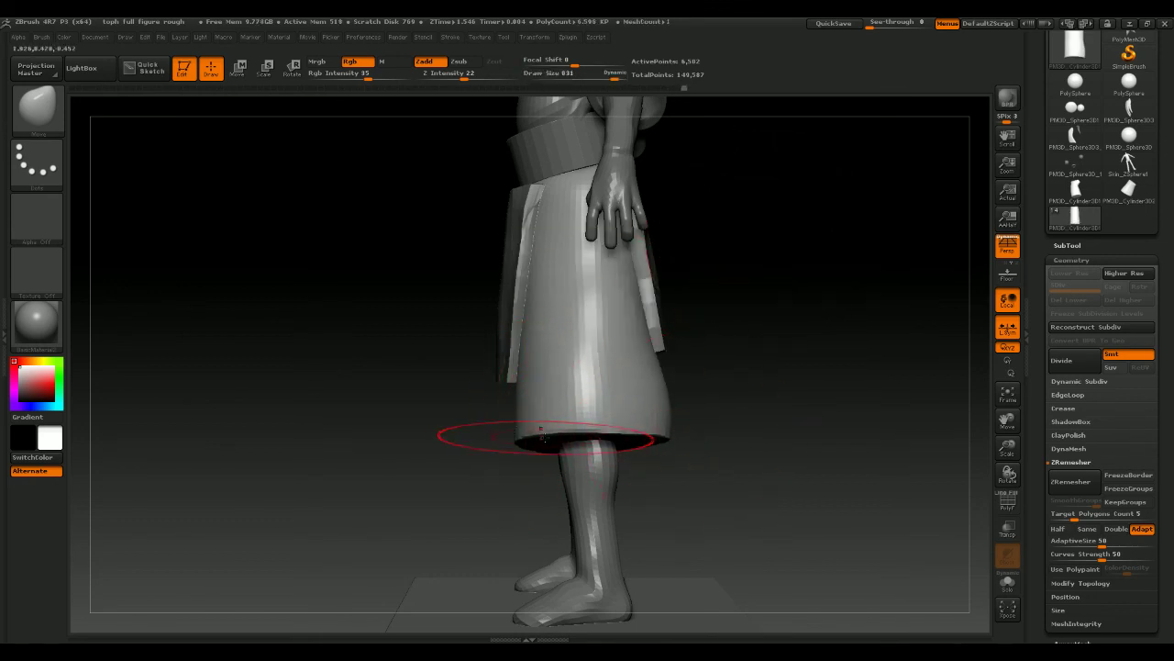
left_click_drag(499, 420, 742, 386)
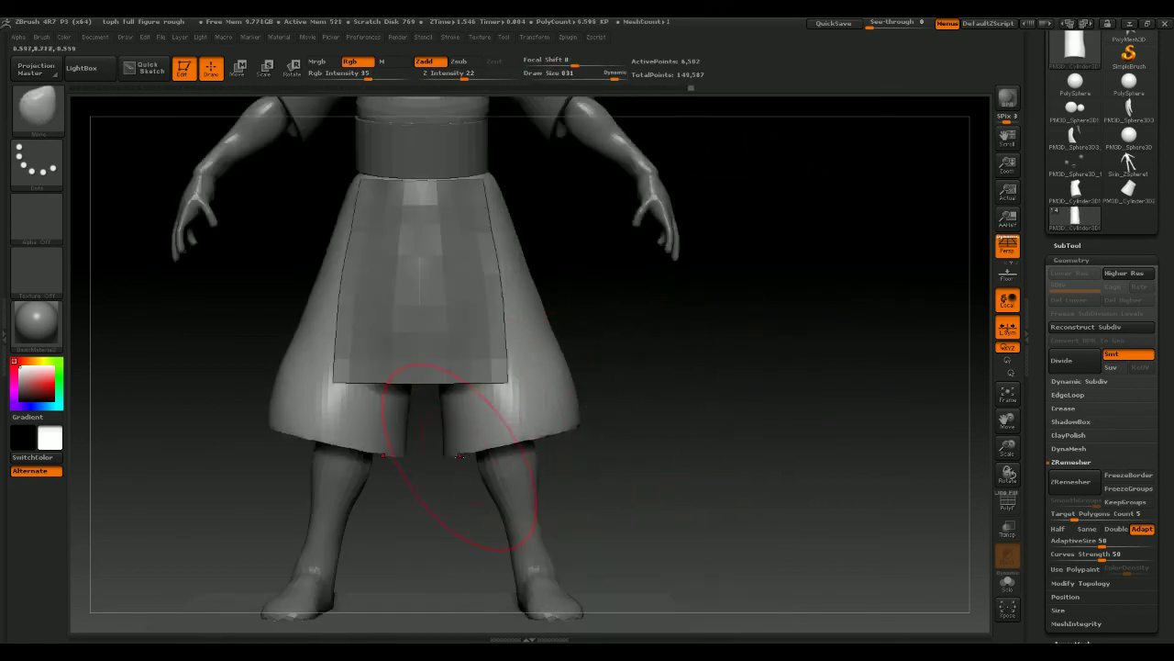
mouse_move(597, 420)
left_mouse_down()
mouse_move(695, 375)
mouse_move(661, 394)
left_mouse_up()
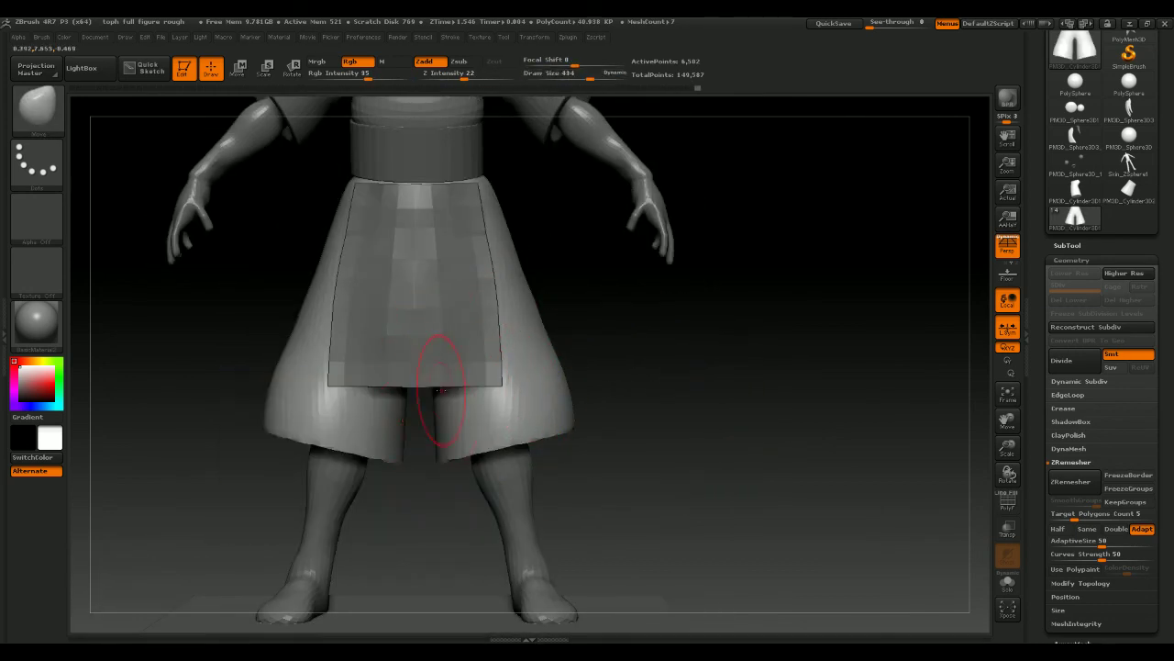
Paint a mask inside the pant leg opening around the calf at draw size 485
mouse_move(649, 415)
left_mouse_down()
mouse_move(684, 405)
mouse_move(658, 373)
mouse_move(664, 343)
mouse_move(703, 340)
mouse_move(663, 358)
mouse_move(627, 349)
left_mouse_up()
key("space")
key("ctrl")
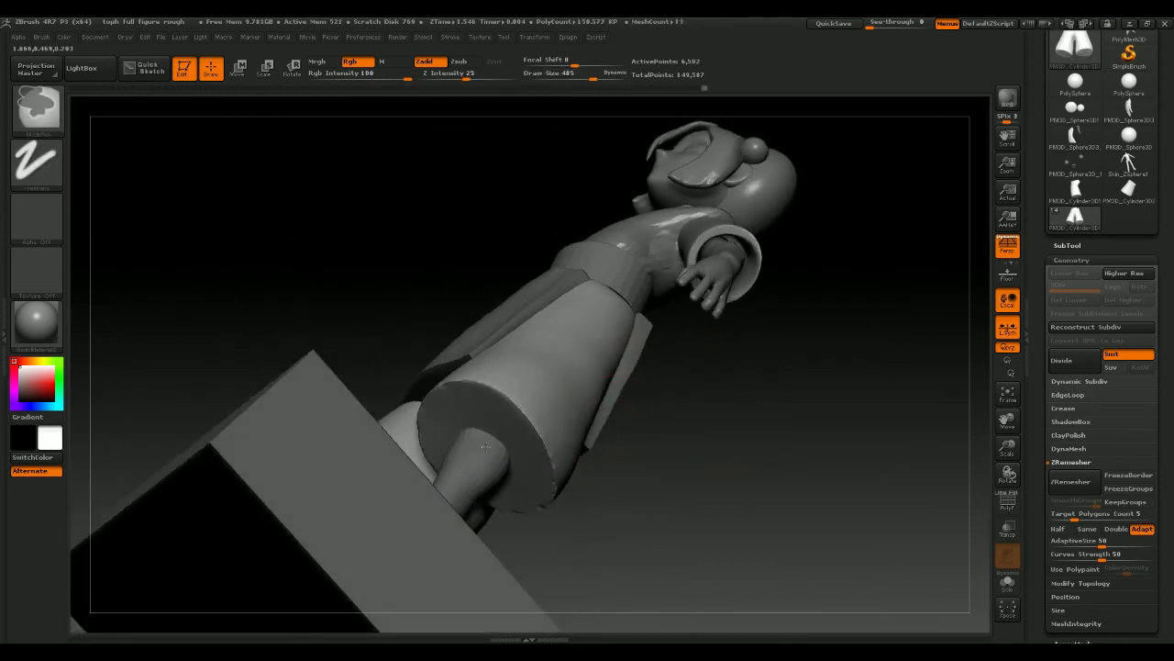
left_click_drag(482, 467, 495, 451, "ctrl")
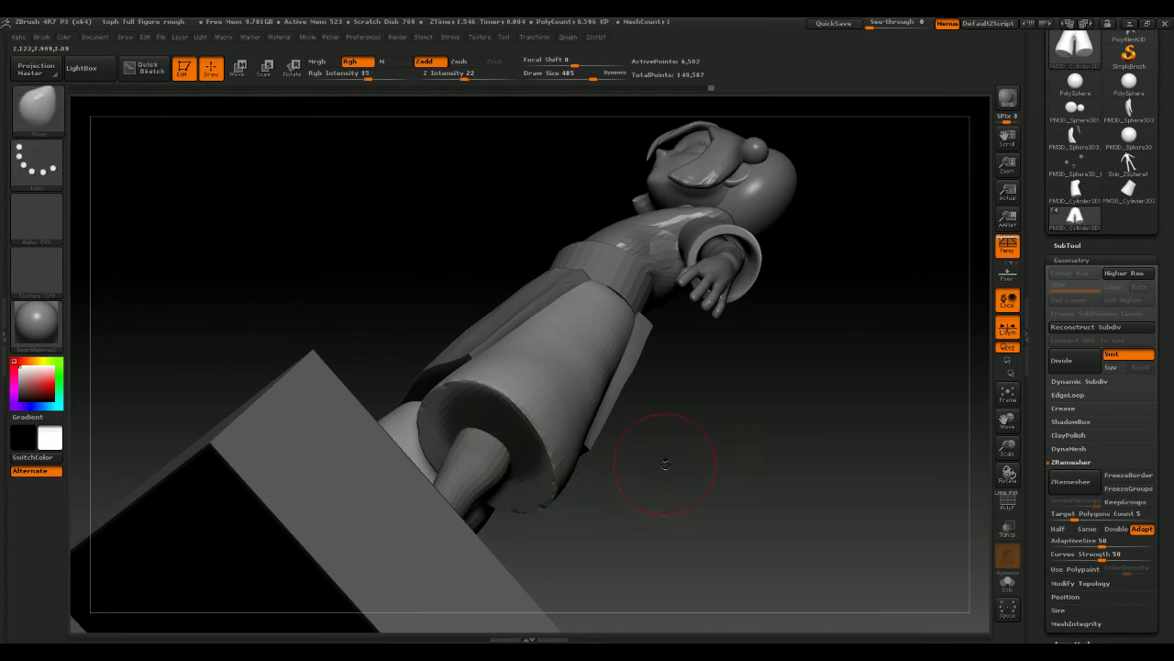
Turn on transparency and push the inside of the pant leg opening with the Move brush
mouse_move(666, 466)
left_mouse_down()
mouse_move(826, 467)
mouse_move(758, 471)
left_mouse_up()
left_click(1008, 535)
left_click_drag(606, 475, 472, 437)
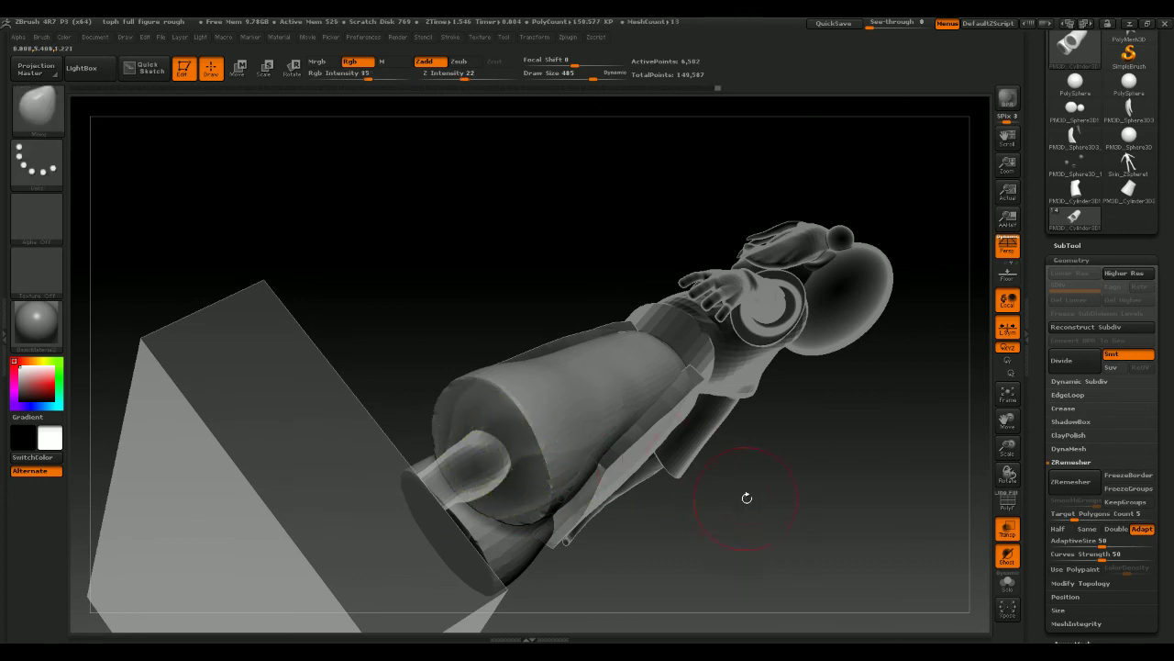
Examine the transparent figure from behind, the front and the side to check how the pants enclose the legs
mouse_move(747, 498)
left_mouse_down()
mouse_move(624, 411)
mouse_move(692, 435)
mouse_move(690, 402)
left_mouse_up()
key("space")
left_click_drag(755, 329, 504, 364)
left_click_drag(536, 312, 566, 206)
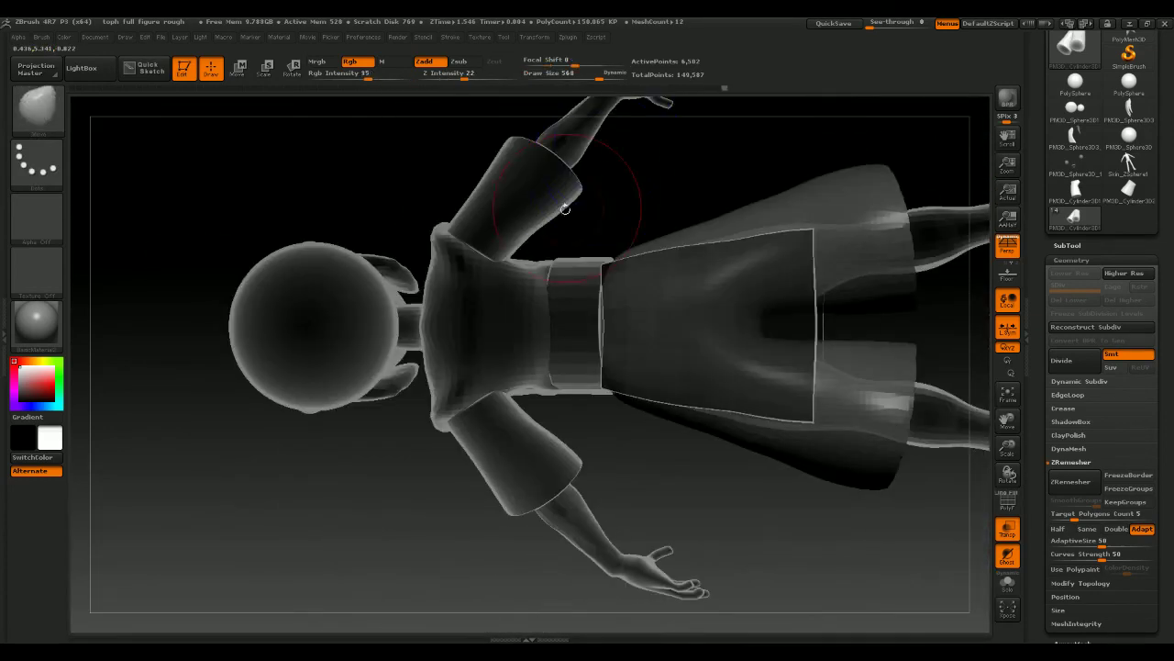
left_click_drag(459, 527, 451, 283)
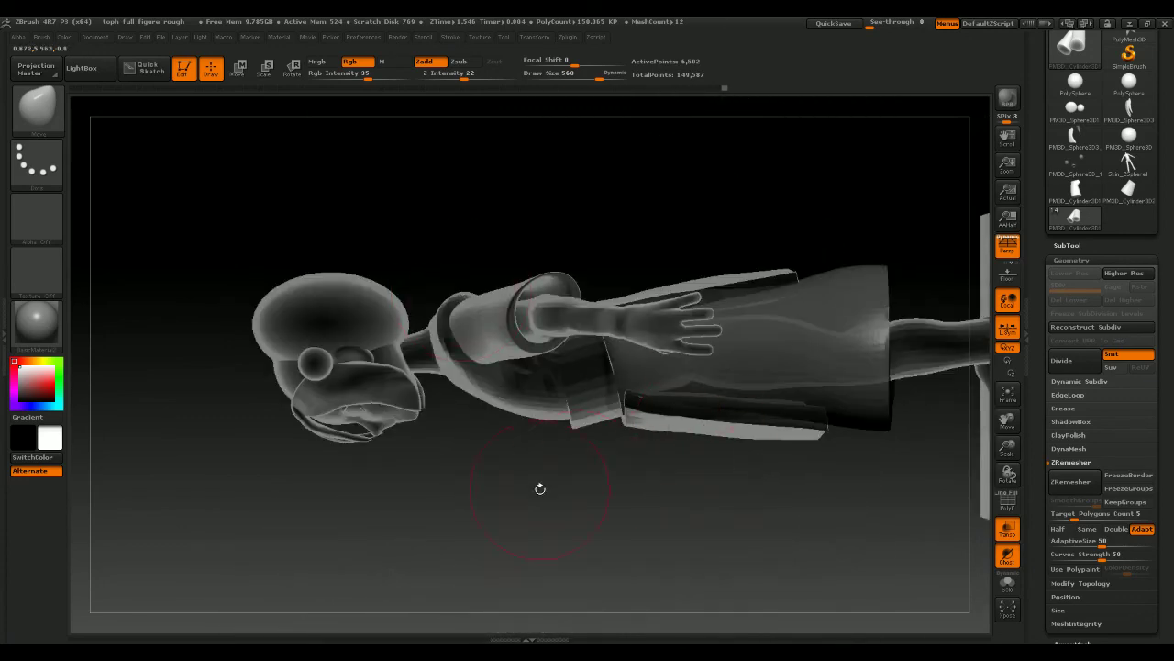
left_click_drag(540, 488, 615, 295)
left_click_drag(783, 509, 779, 366)
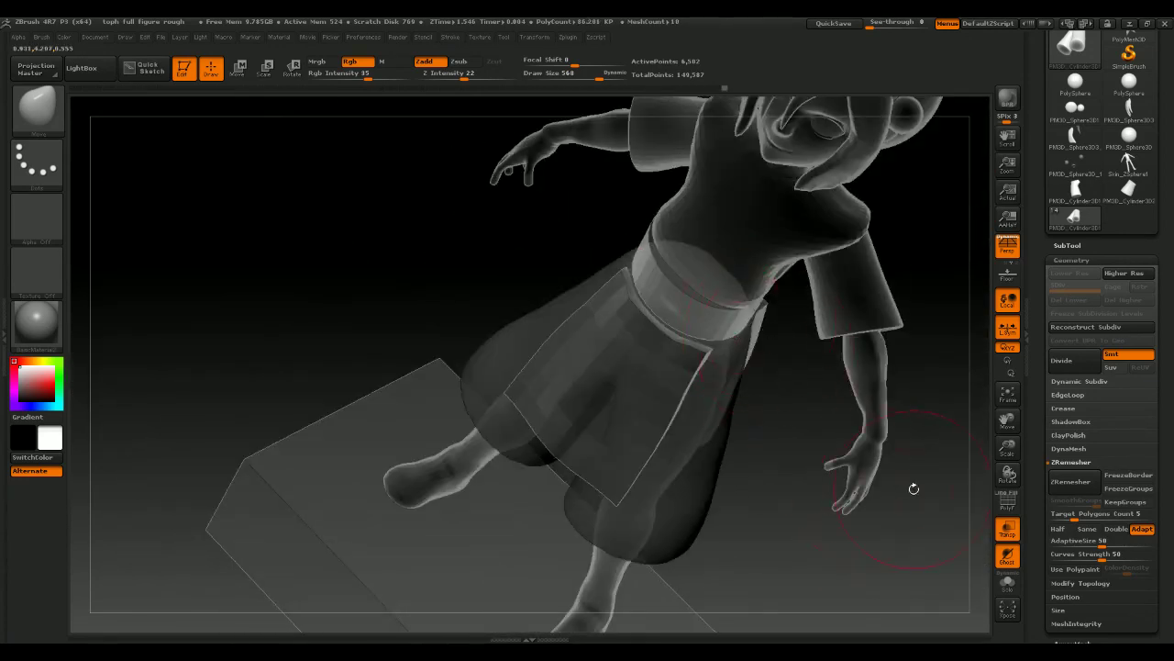
left_click_drag(913, 490, 930, 401)
mouse_move(943, 454)
left_mouse_down("shift")
mouse_move(851, 278)
mouse_move(820, 285)
left_mouse_up("shift")
key("space")
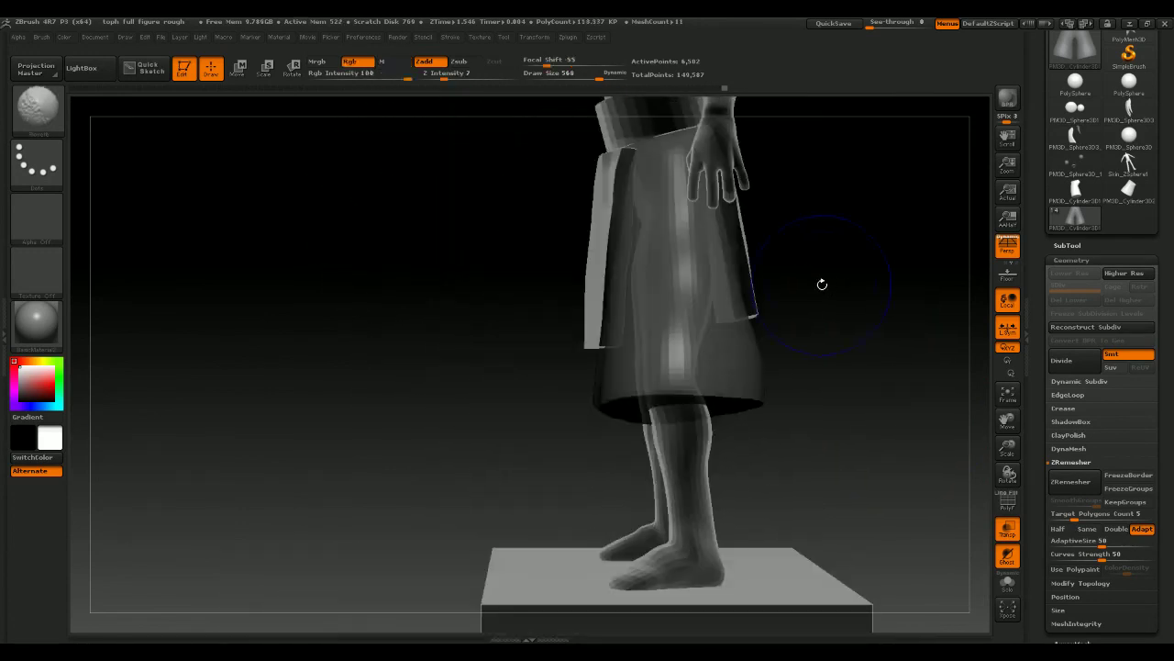
Place a vertical transpose line along the side of the pants down to the hem, and return to Draw mode
left_click(237, 68)
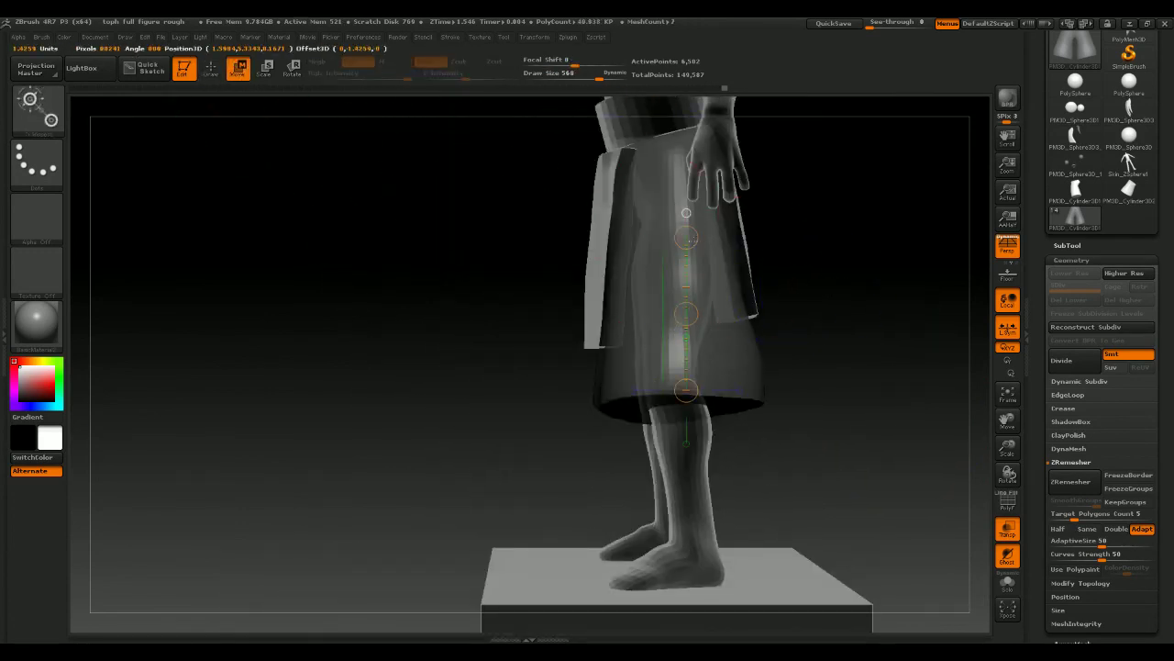
left_click_drag(682, 223, 687, 388)
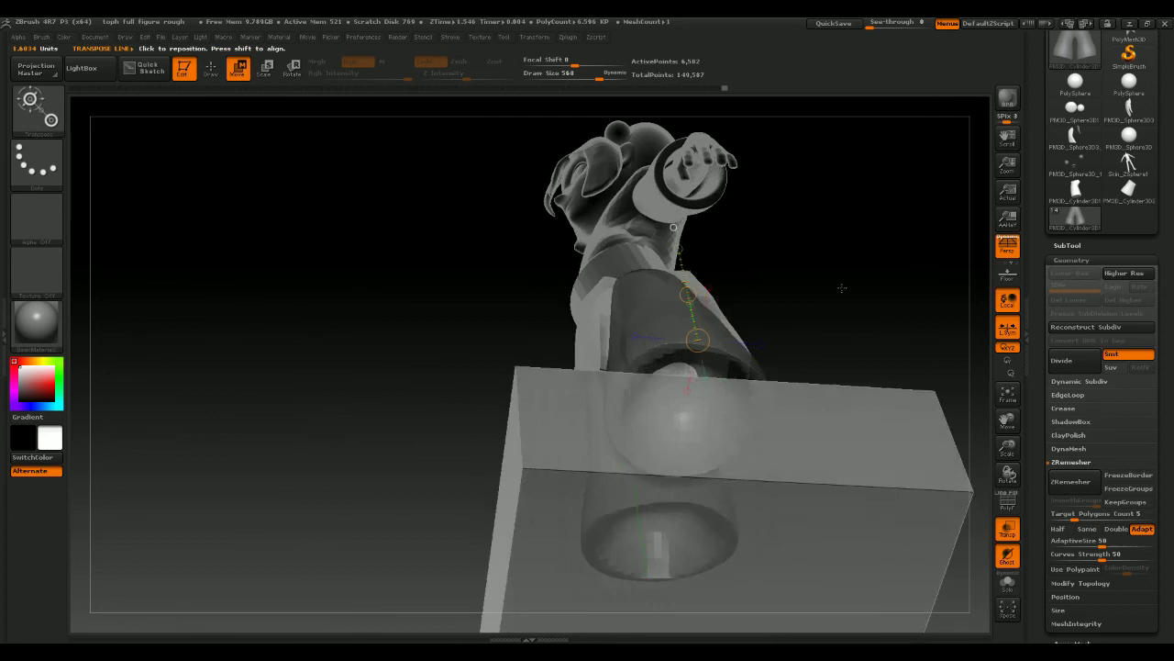
mouse_move(842, 288)
left_mouse_down()
mouse_move(816, 305)
mouse_move(837, 319)
left_mouse_up()
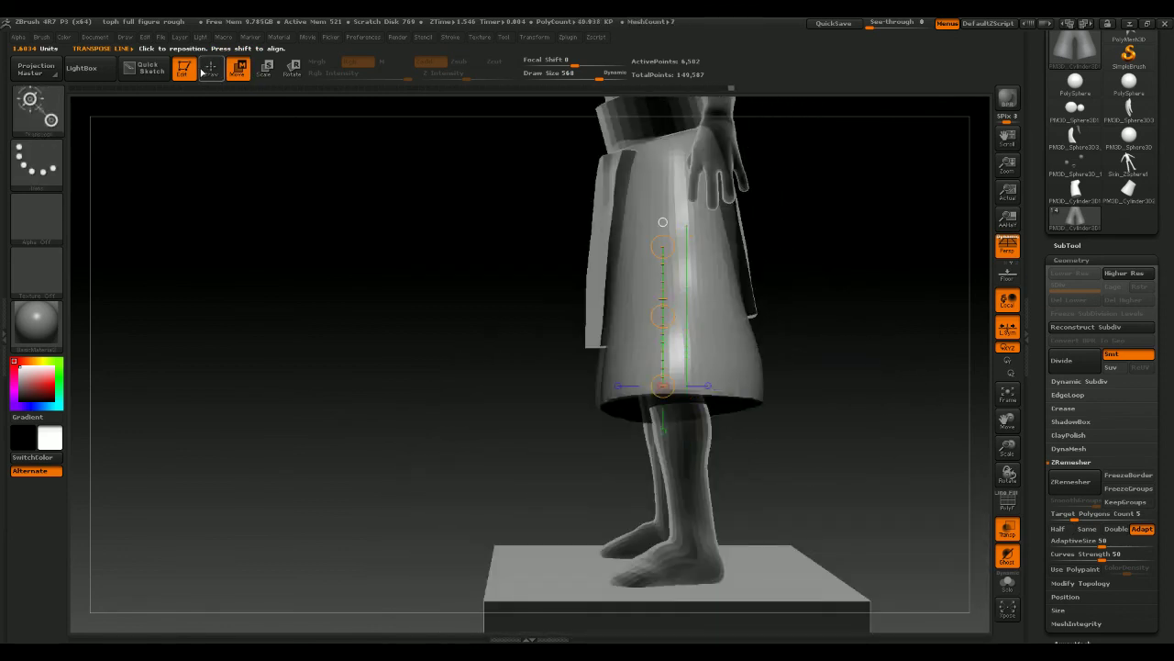
left_click(211, 69)
Set the draw size to 304 and apply masking at the pant leg opening
mouse_move(863, 366)
left_mouse_down()
mouse_move(887, 330)
mouse_move(877, 293)
mouse_move(823, 306)
left_mouse_up()
key("space")
mouse_move(681, 431)
left_mouse_down("ctrl")
mouse_move(690, 409)
mouse_move(680, 430)
left_mouse_up("ctrl")
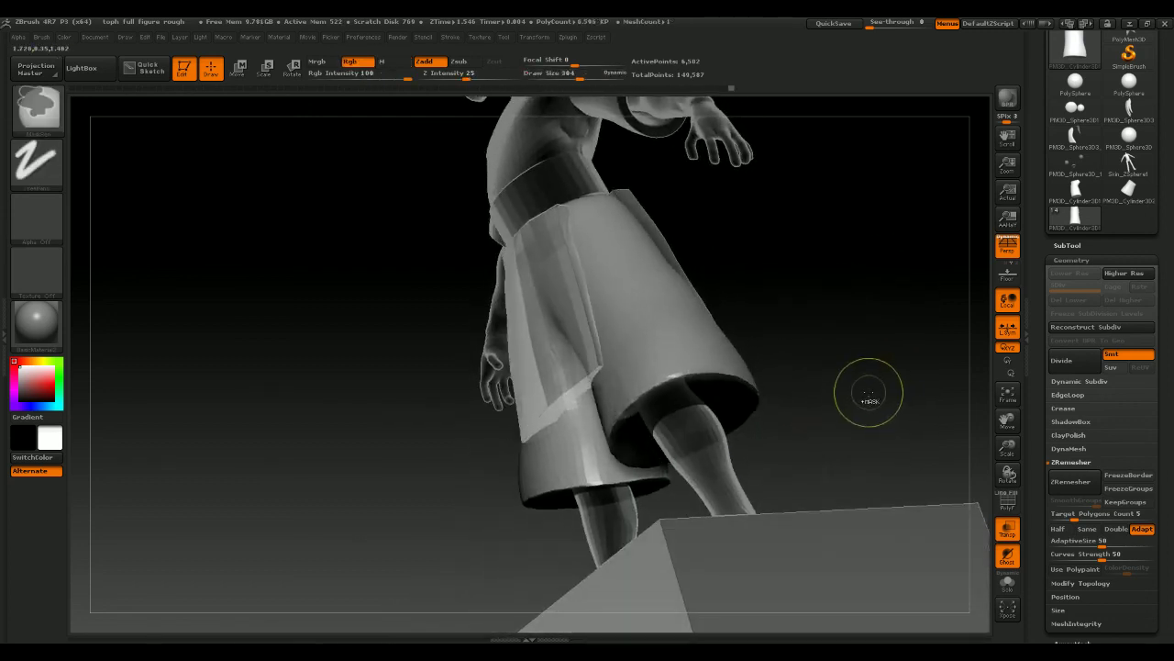
left_click_drag(865, 393, 741, 207)
Place a transpose line along the pant leg from the hem to the waist and shift the leg slightly upward
left_click(239, 67)
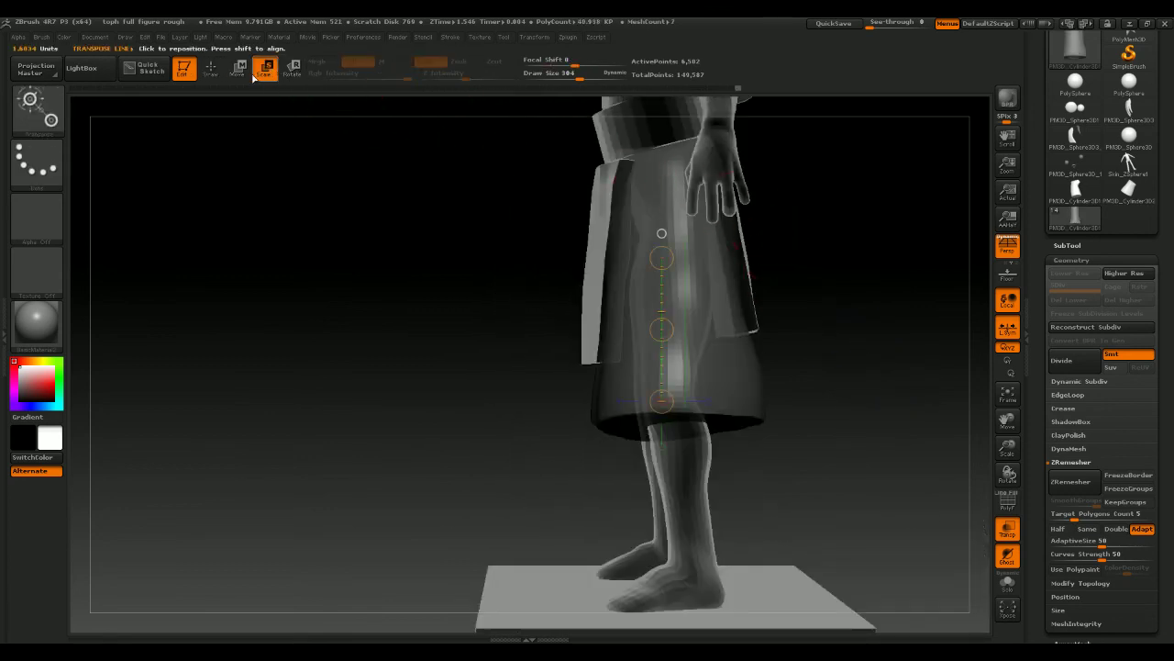
left_click_drag(791, 308, 869, 306, "shift")
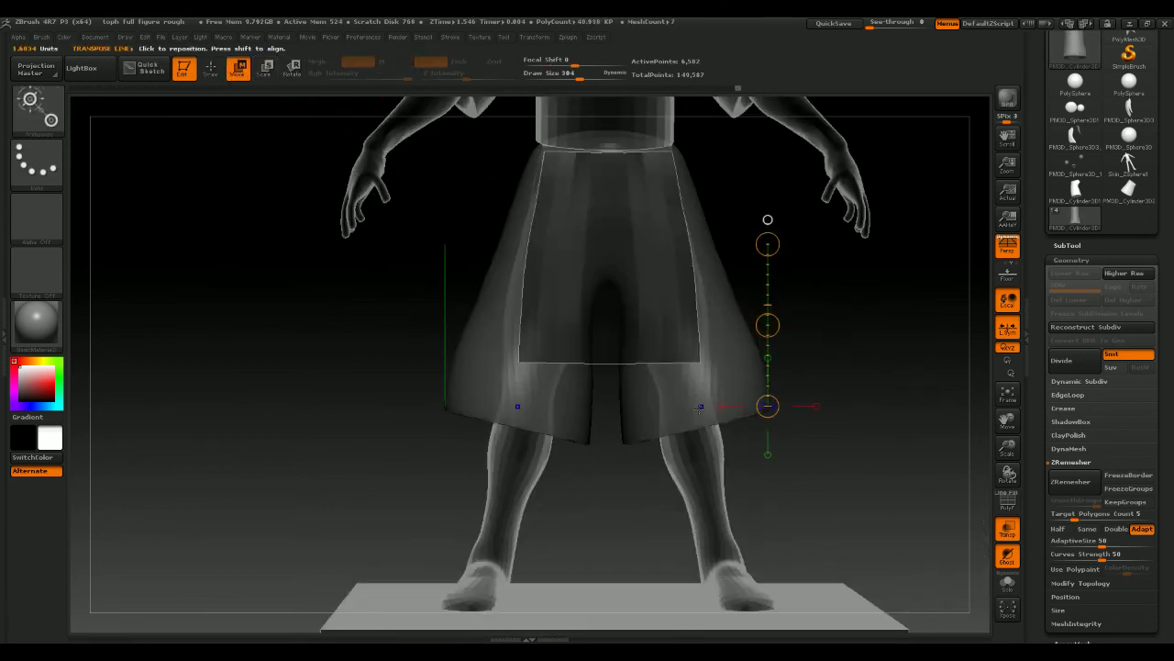
mouse_move(694, 406)
left_mouse_down()
mouse_move(694, 260)
mouse_move(619, 225)
mouse_move(607, 196)
left_mouse_up()
left_click_drag(635, 187, 649, 175)
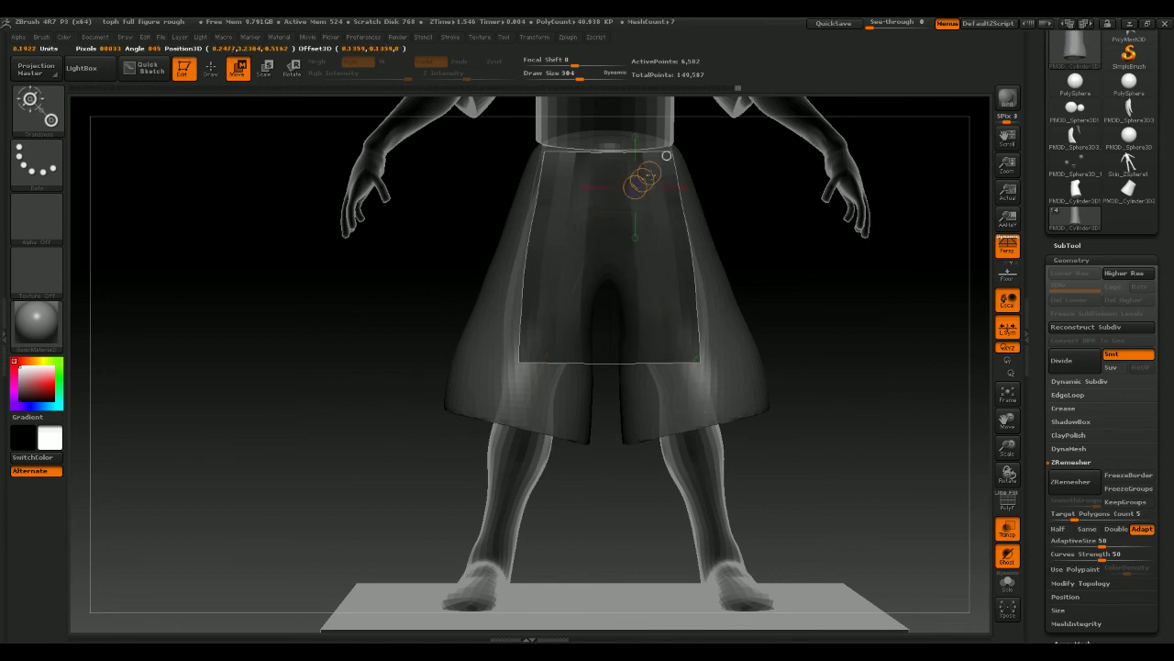
mouse_move(702, 400)
left_mouse_down()
mouse_move(700, 226)
mouse_move(629, 209)
mouse_move(651, 187)
left_mouse_up()
left_click_drag(821, 266, 935, 313)
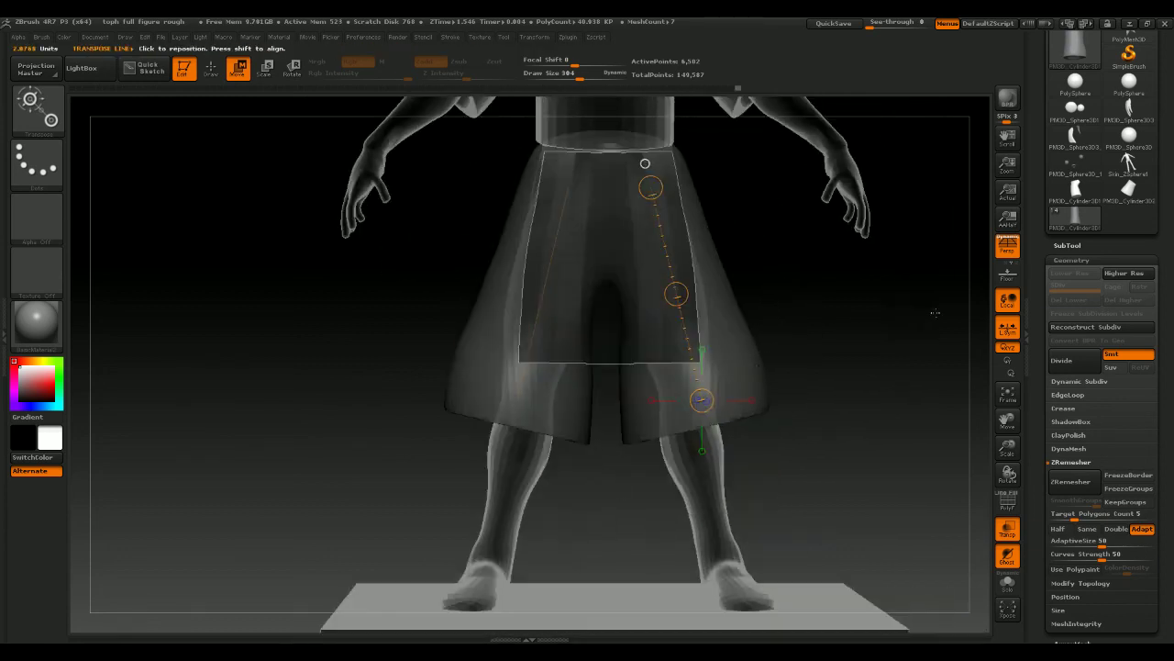
left_click_drag(677, 294, 673, 266)
left_click_drag(844, 380, 881, 331)
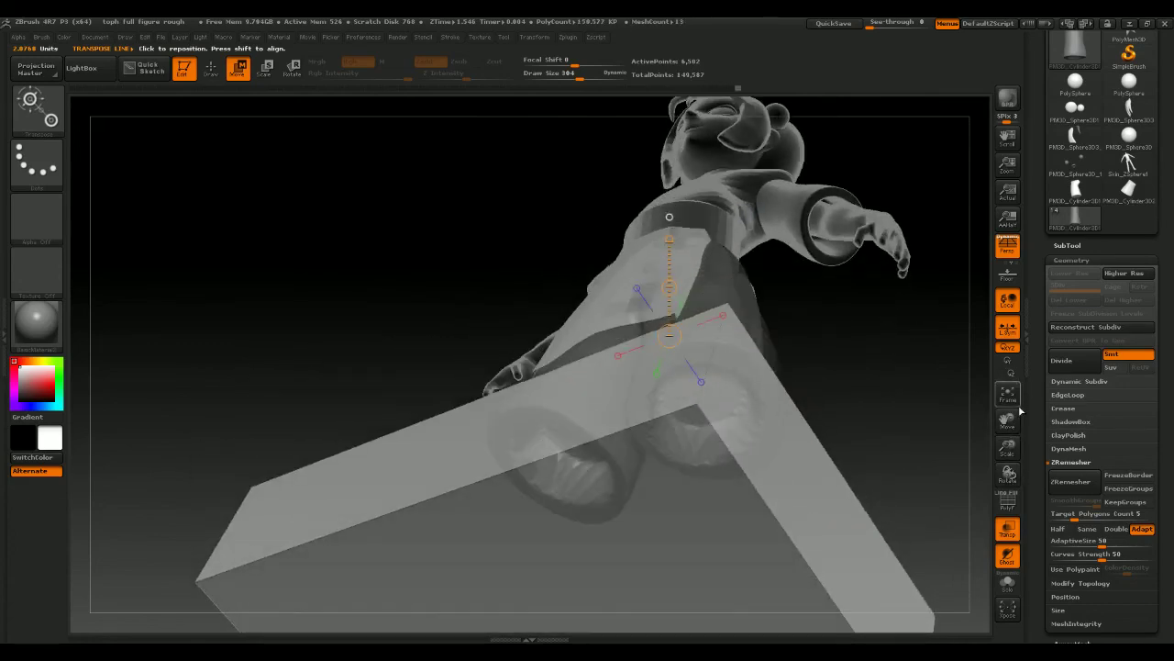
Turn off transparency and show the lower pants, feet and base from the front
left_click(1007, 530)
left_click_drag(956, 458, 908, 478)
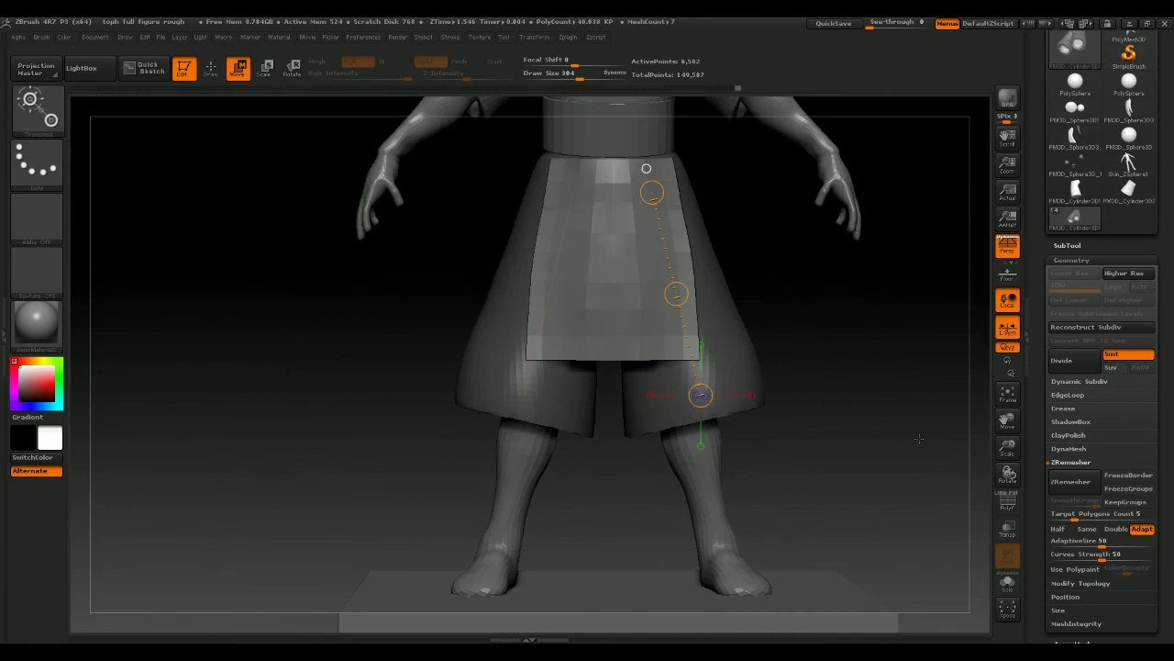
key("space")
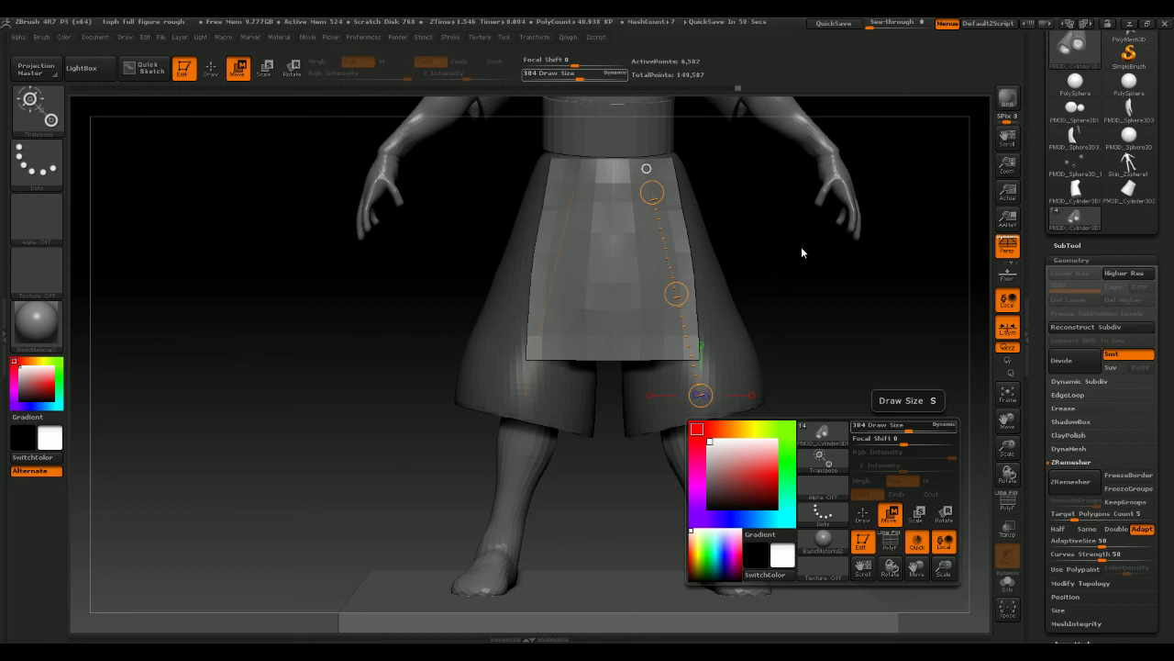
left_click_drag(930, 312, 855, 250)
left_click_drag(807, 376, 858, 335)
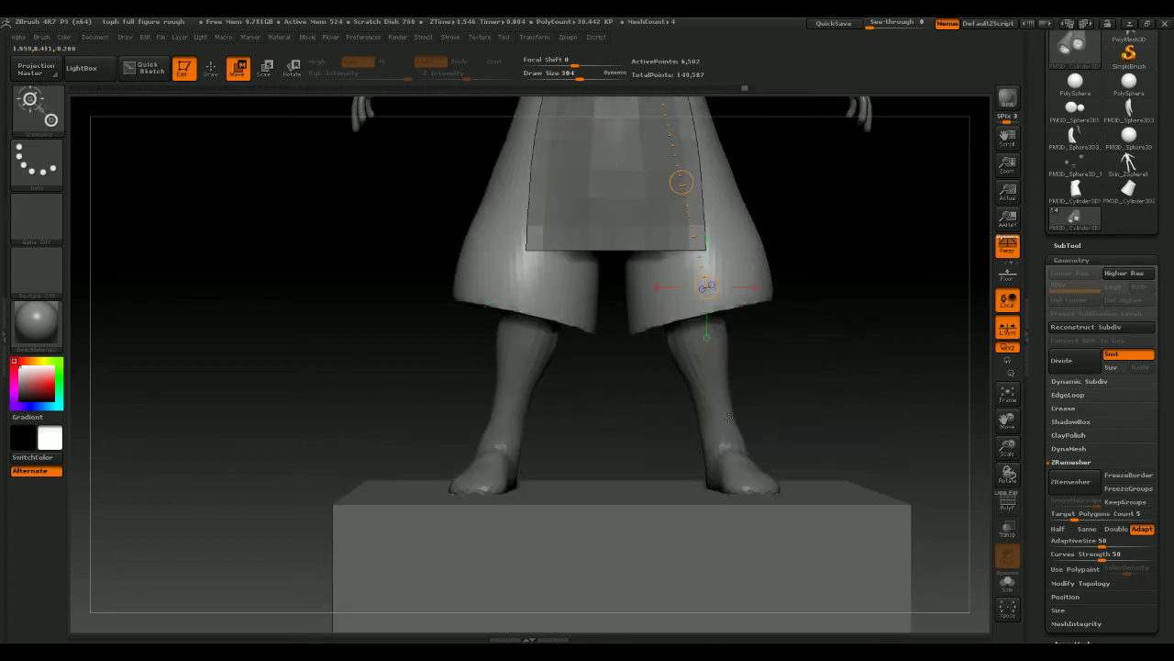
Make the body mesh the active subtool, show the bare lower legs from the front, and return to Draw mode
key("ctrl+shift+z")
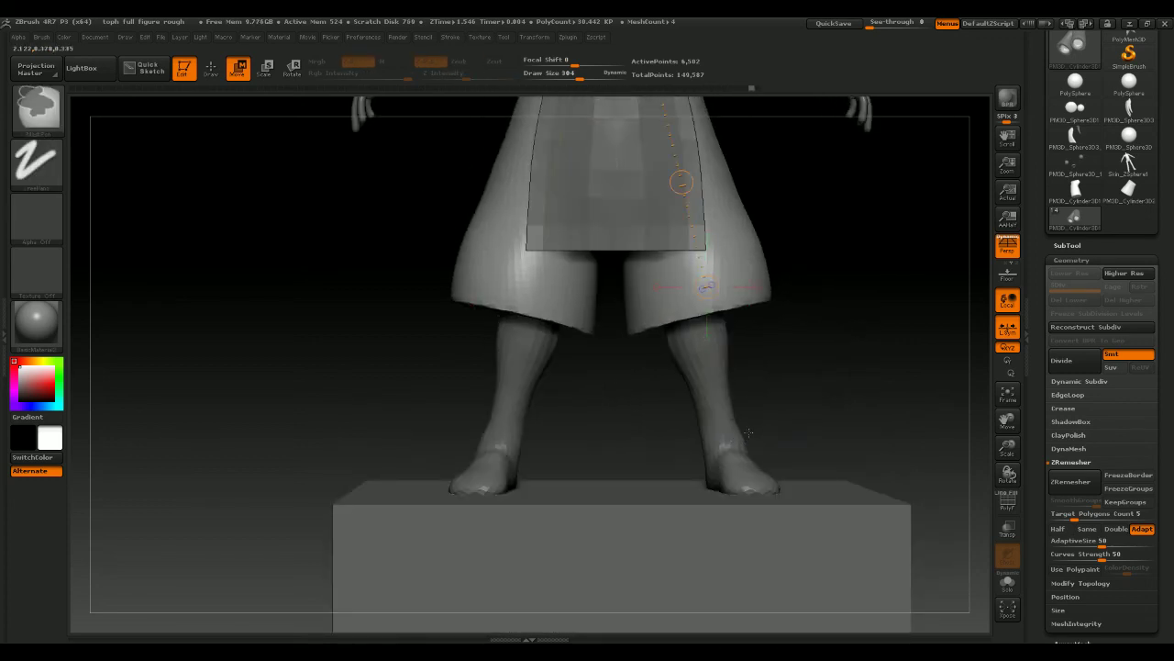
key("ctrl+z")
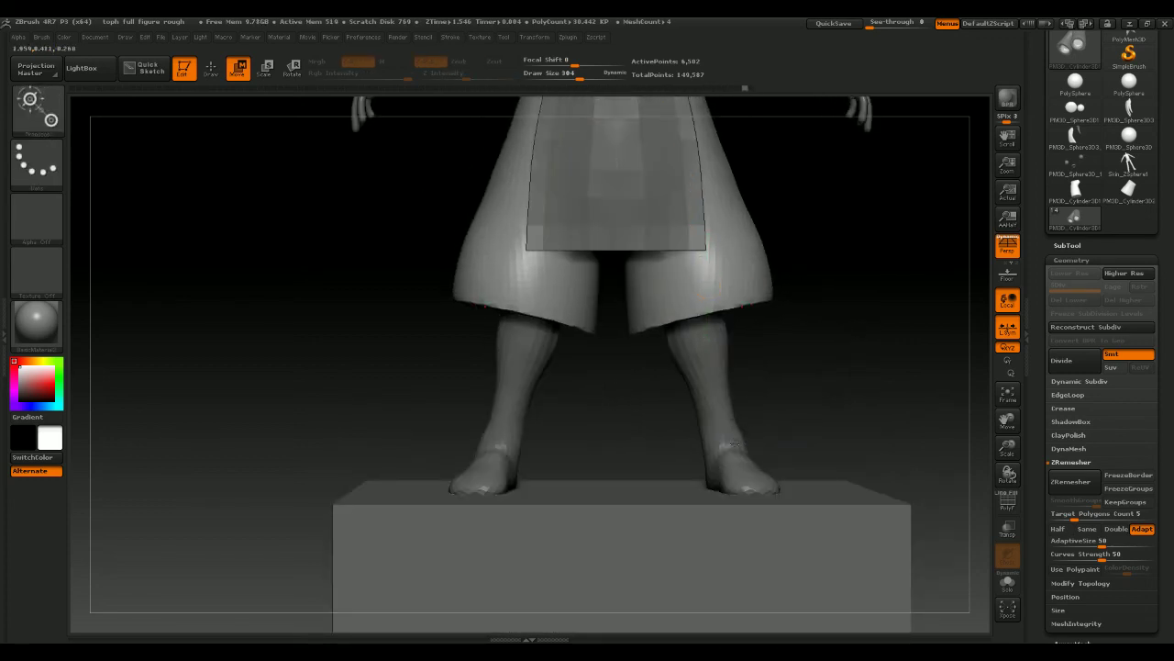
left_click(734, 444, "alt")
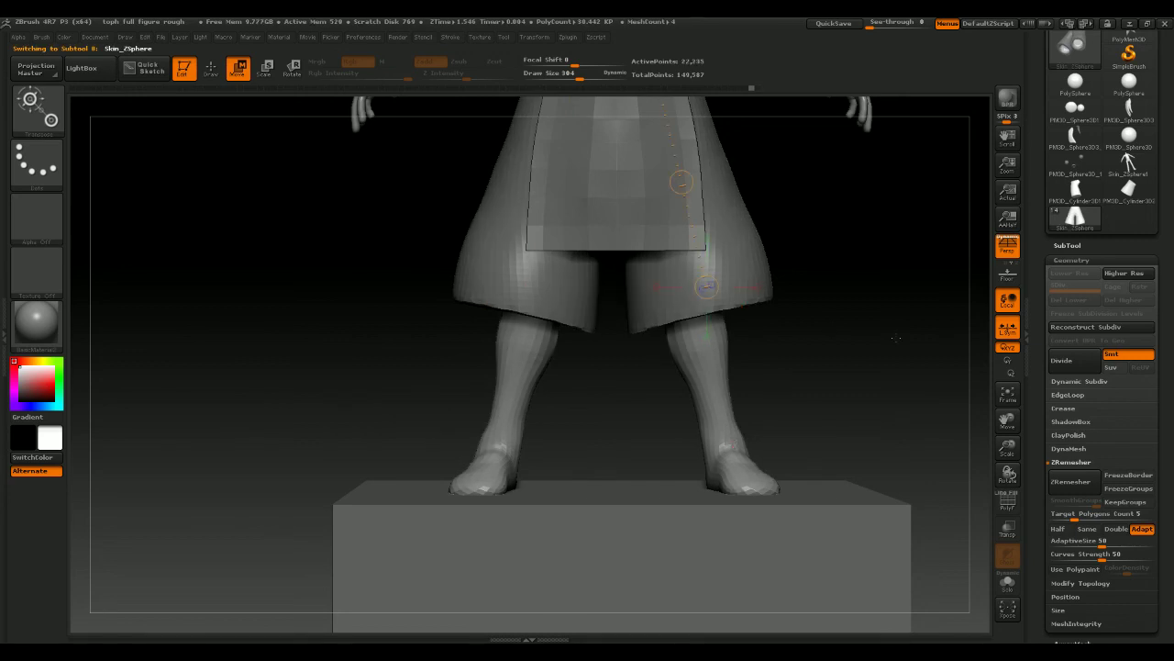
left_click_drag(774, 380, 848, 432)
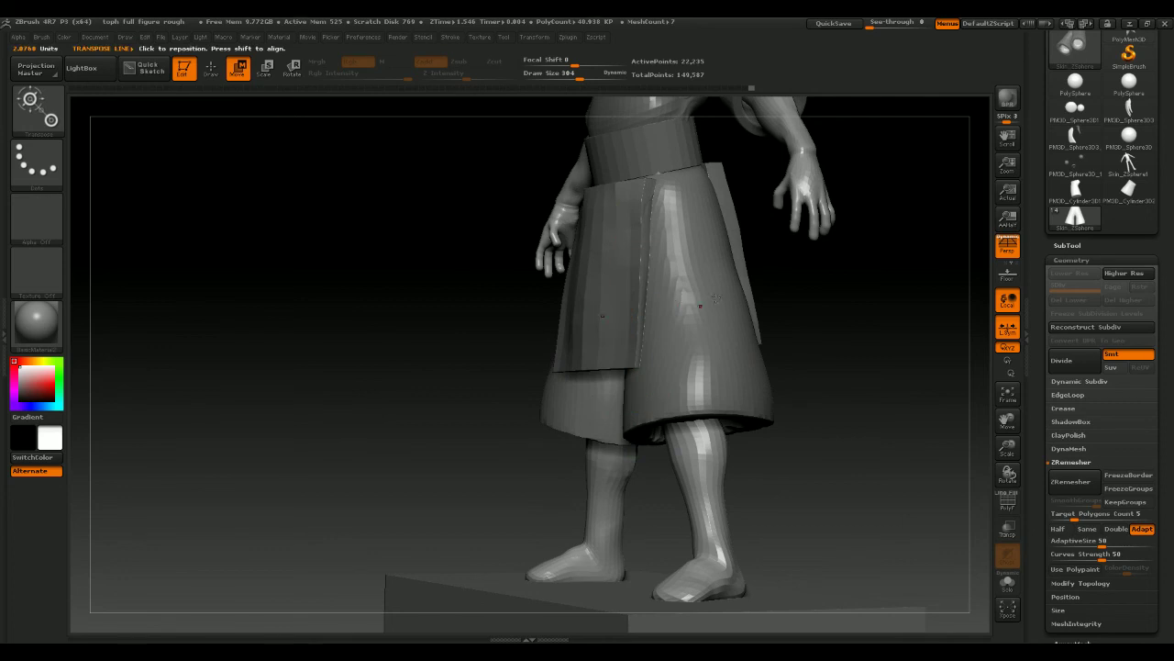
left_click_drag(808, 303, 715, 312)
left_click_drag(856, 329, 713, 329, "shift")
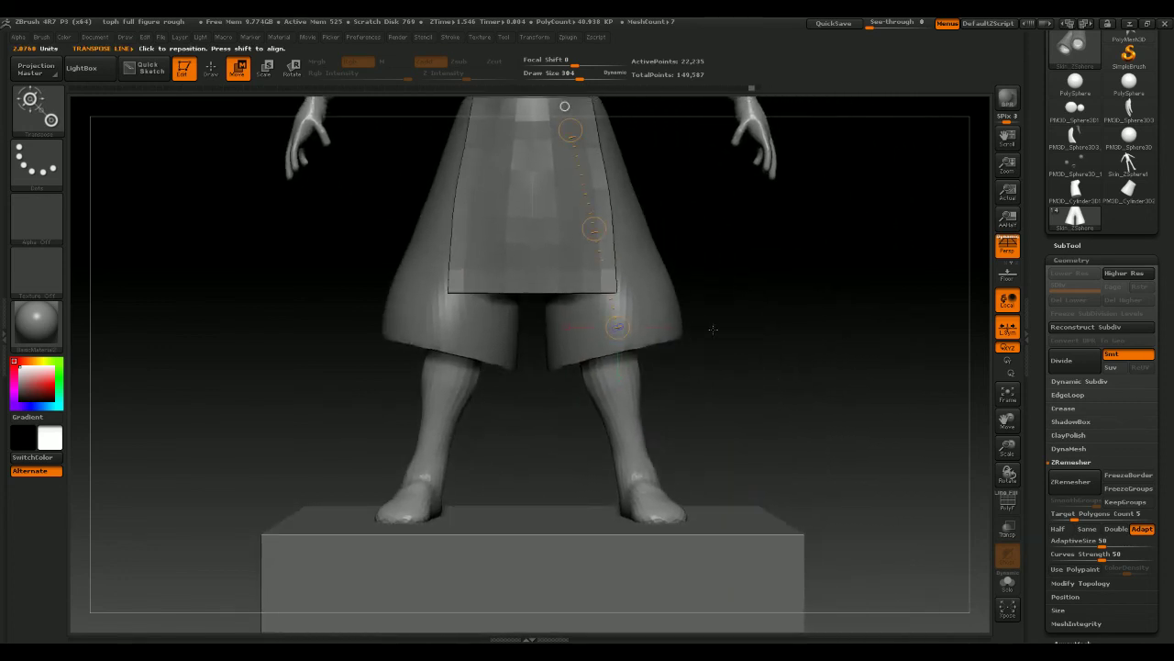
left_click_drag(821, 347, 713, 230)
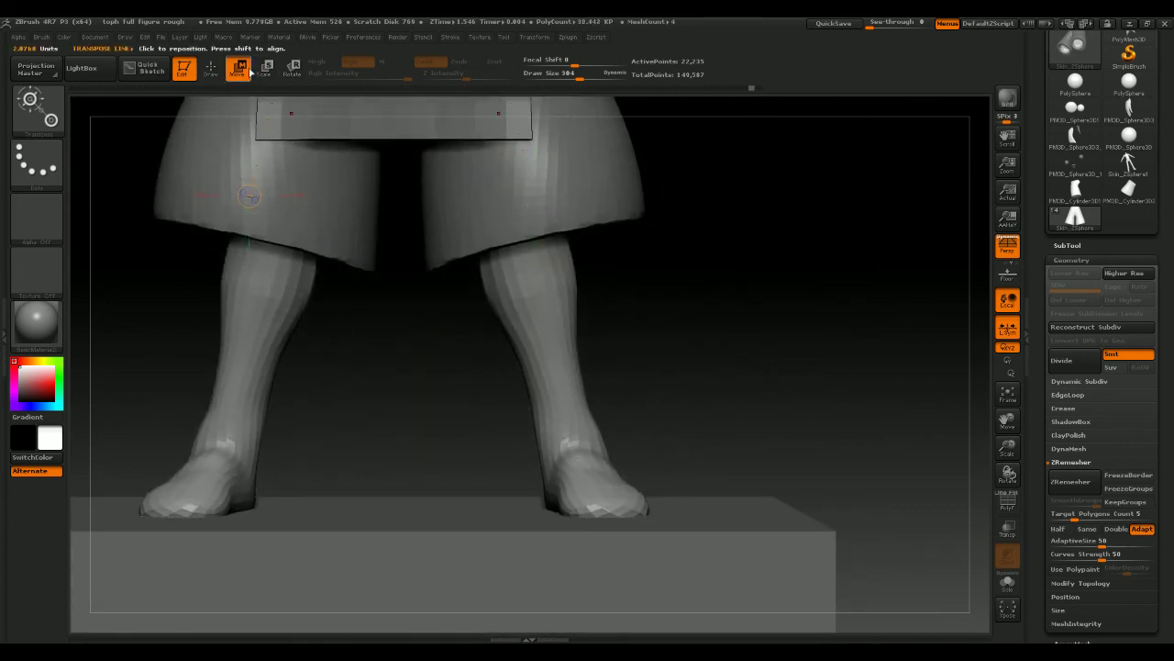
key("q")
left_click(1074, 247)
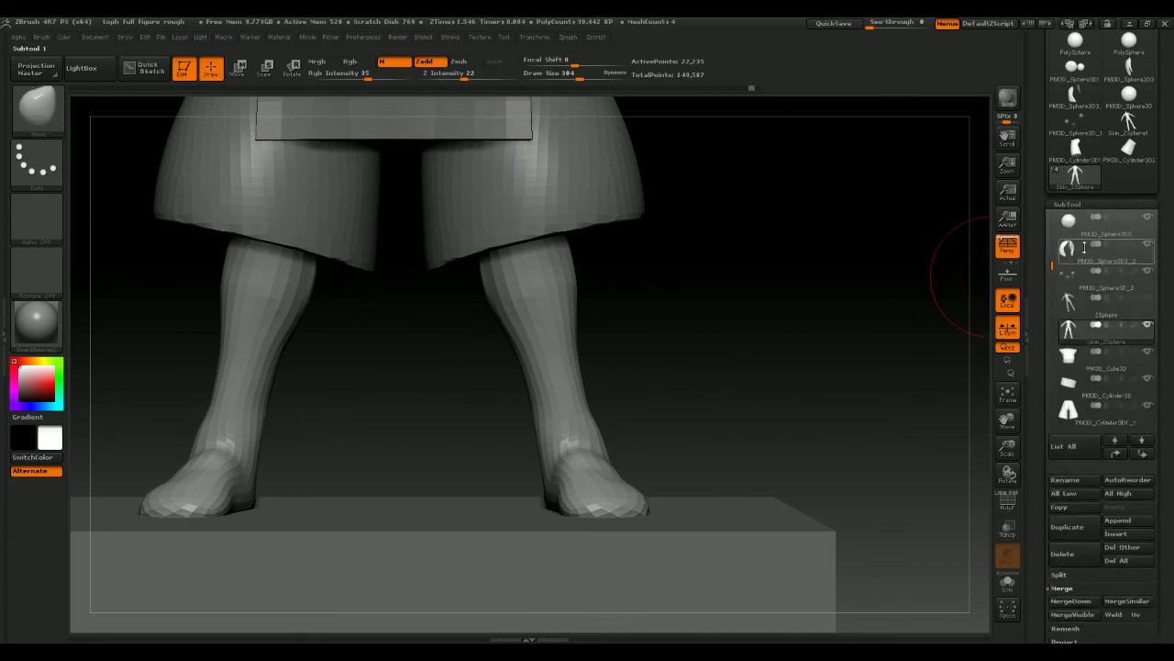
left_click_drag(1108, 588, 1107, 385)
left_click(1071, 181)
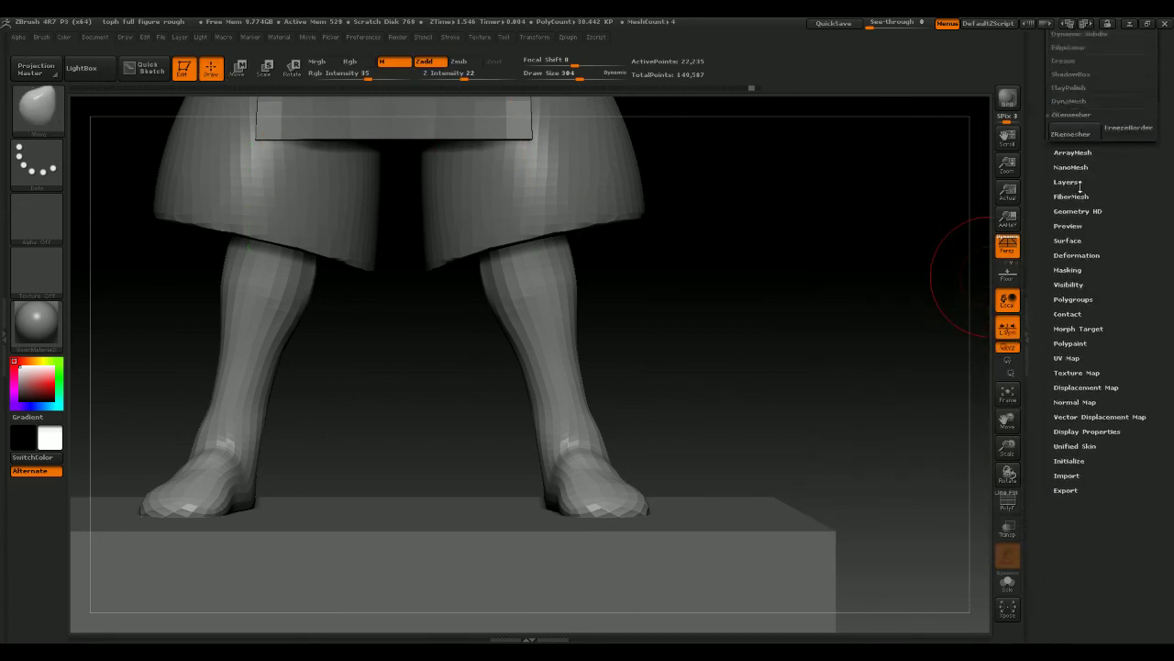
Set the draw size to 155 and reshape the heel and the back of the ankle with the Move brush
mouse_move(770, 363)
left_mouse_down()
mouse_move(781, 357)
mouse_move(763, 343)
mouse_move(737, 389)
mouse_move(643, 449)
left_mouse_up()
key("space")
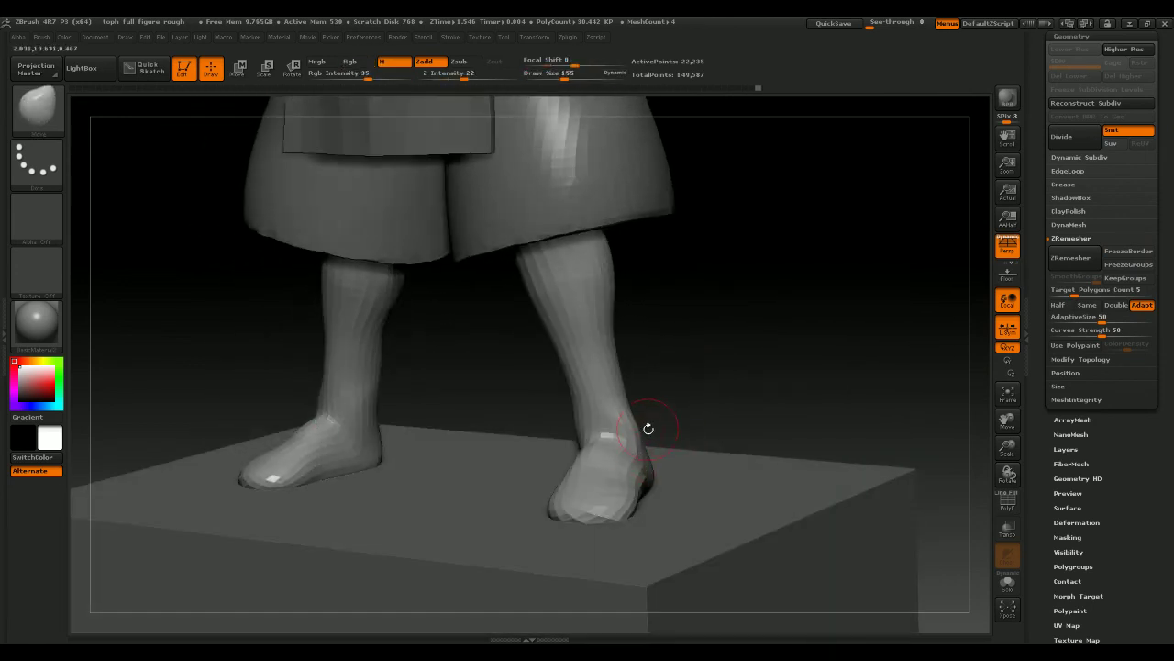
left_click_drag(703, 400, 682, 398)
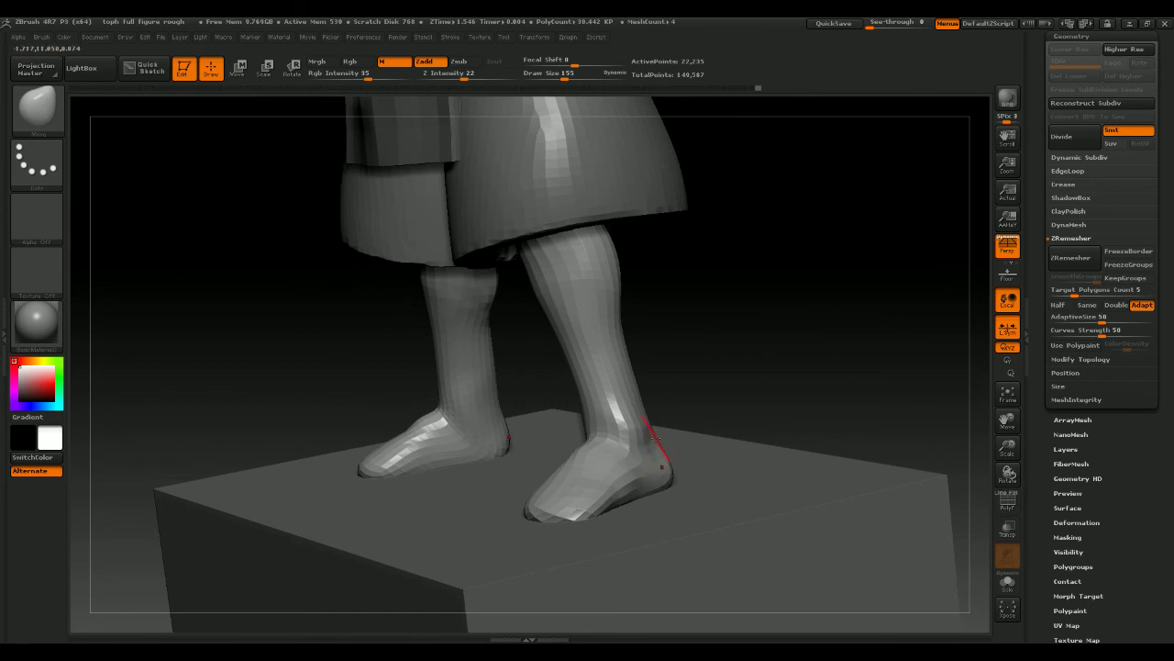
left_click_drag(655, 438, 662, 437)
left_click_drag(713, 409, 776, 380, "shift")
left_click_drag(676, 416, 570, 462)
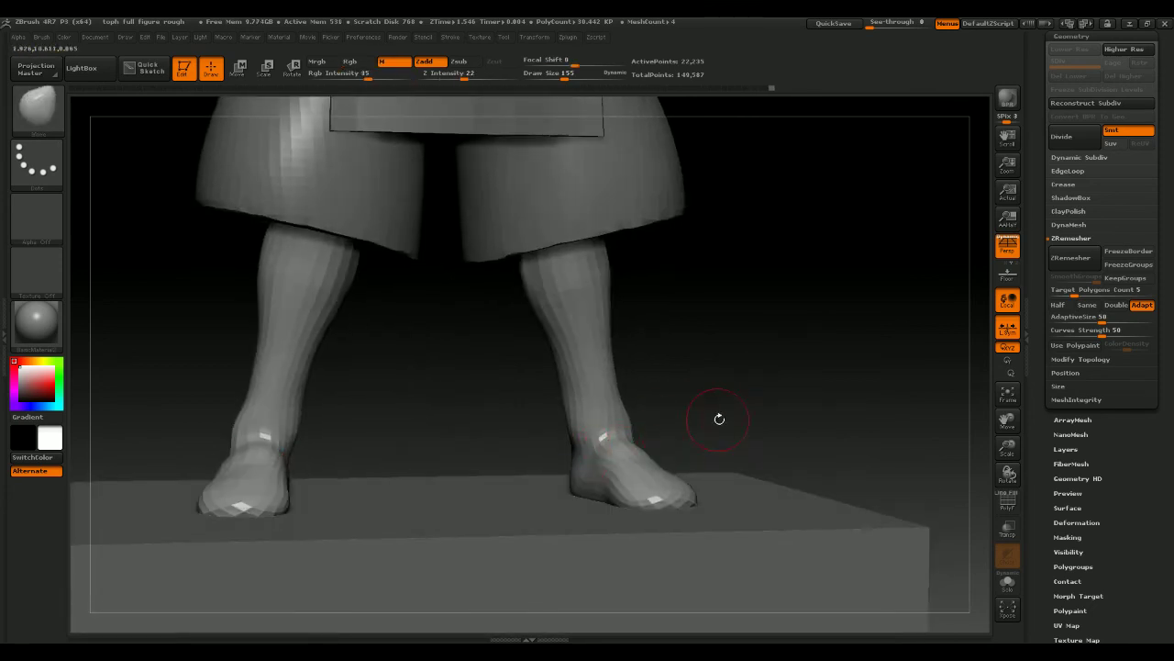
Set the draw size to 244 and the focal shift to -22, and adjust the foot and lower leg from the side
mouse_move(719, 419)
left_mouse_down()
mouse_move(708, 414)
mouse_move(734, 401)
mouse_move(703, 387)
mouse_move(734, 395)
mouse_move(765, 373)
mouse_move(747, 406)
mouse_move(645, 454)
mouse_move(631, 442)
mouse_move(616, 469)
left_mouse_up()
key("space")
left_click(624, 466)
key("space")
left_click(626, 454)
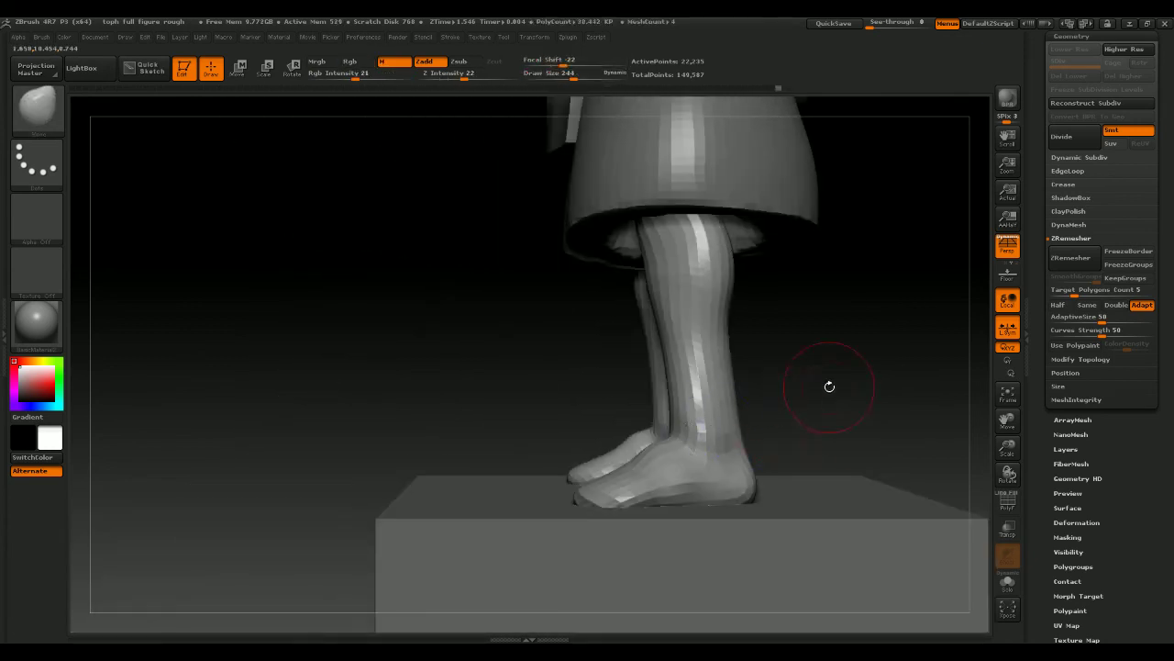
left_click_drag(828, 385, 854, 386)
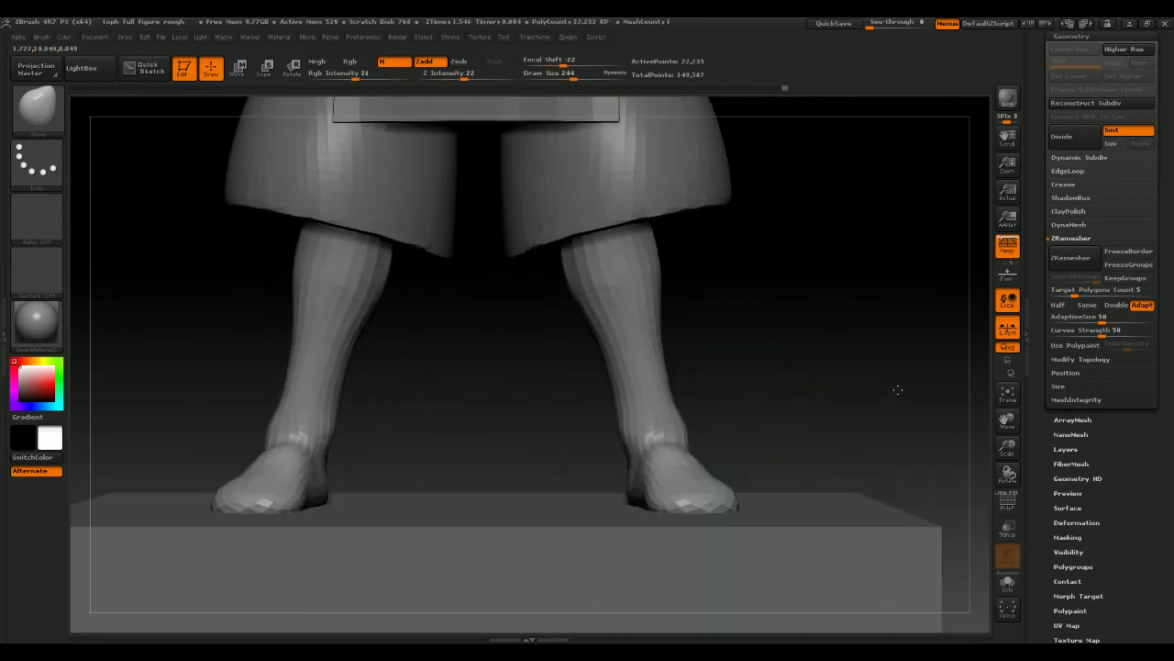
Set the focal shift to -24 and the draw size to 257 for reshaping the sole and inner side of the foot
mouse_move(865, 393)
left_mouse_down()
mouse_move(707, 480)
mouse_move(686, 444)
mouse_move(700, 447)
left_mouse_up()
key("space")
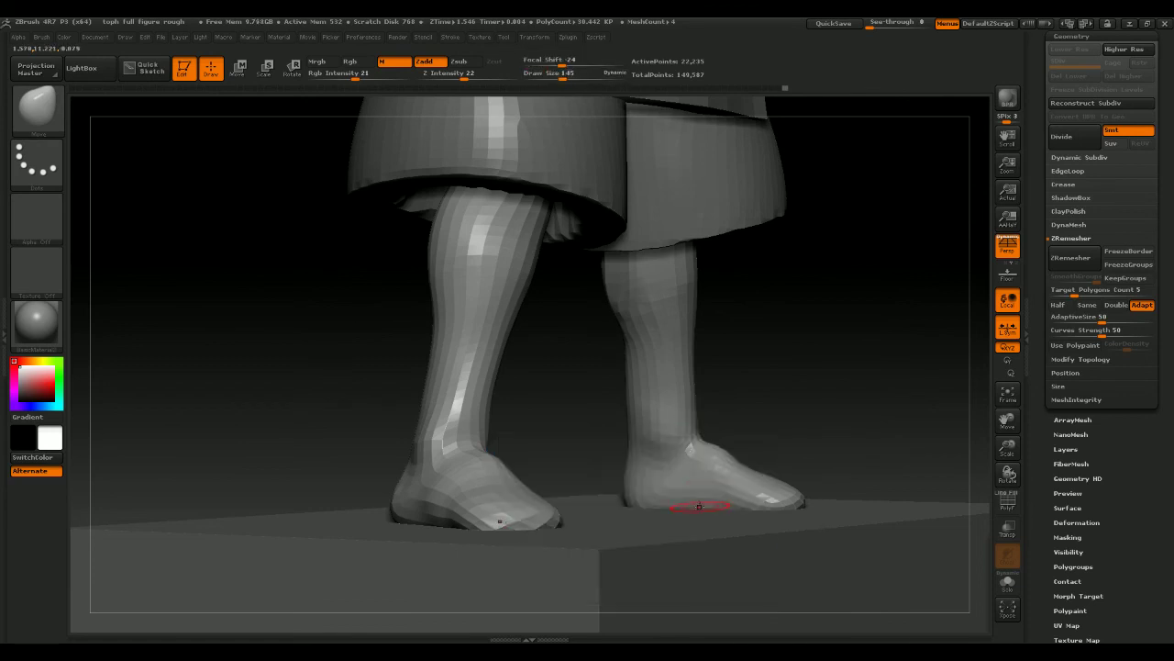
key("space")
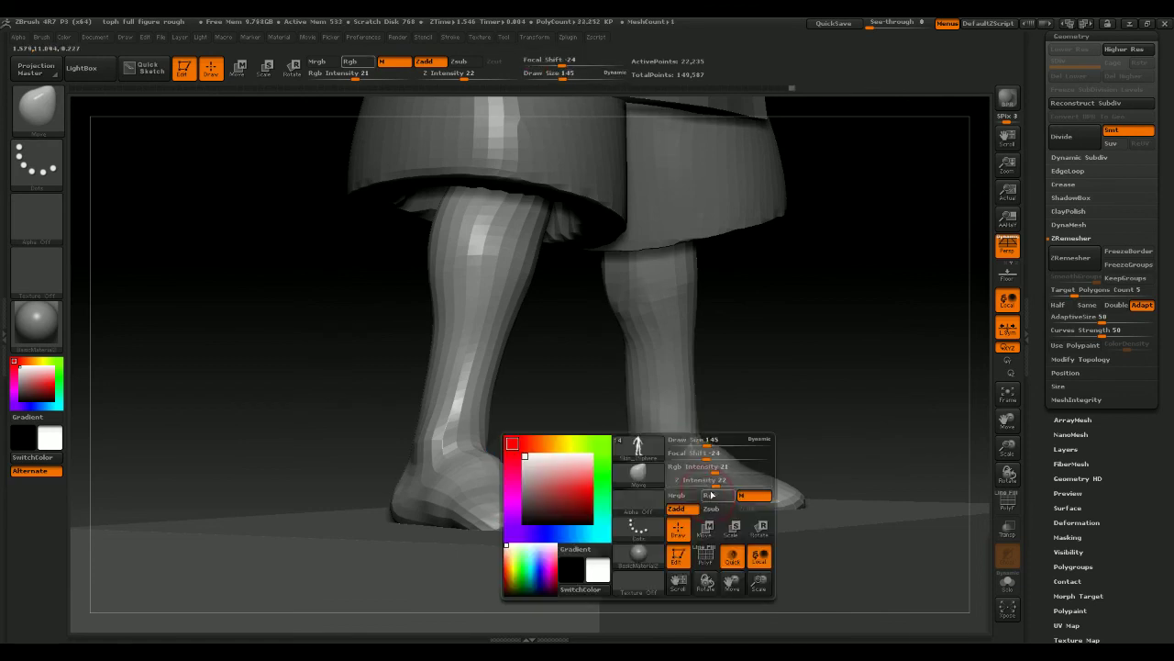
left_click_drag(704, 441, 721, 441)
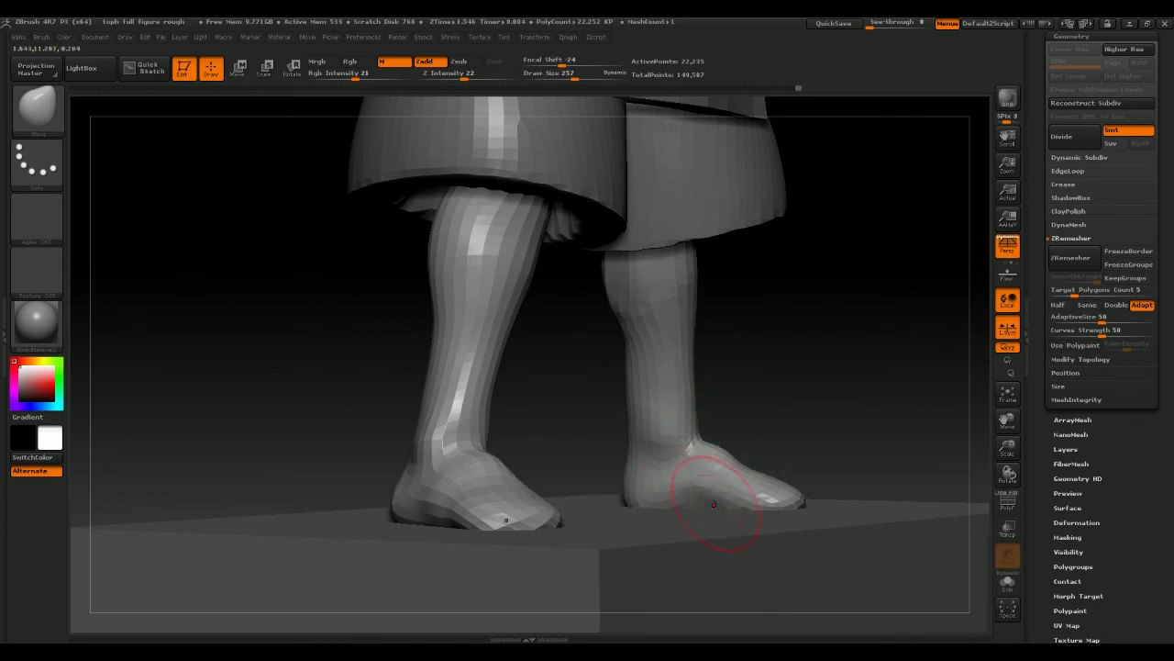
left_click_drag(843, 436, 918, 431)
Shape the feet and smooth the lower legs at draw size 214 with transparency on, and turn transparency off when done
left_click(1006, 527)
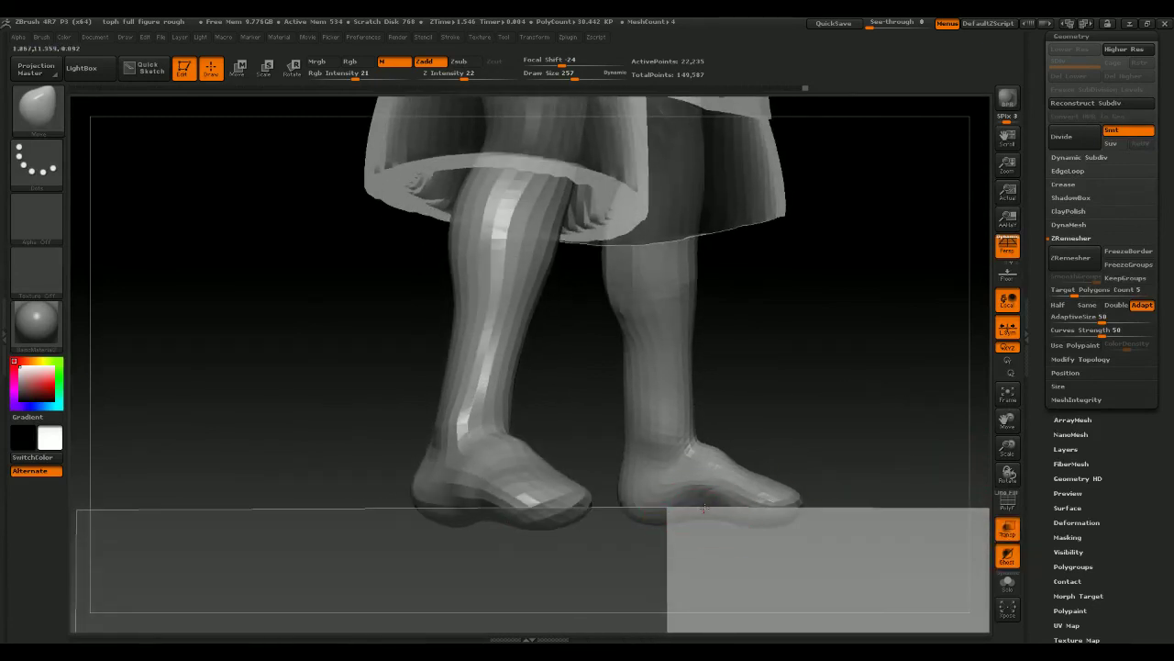
mouse_move(791, 445)
left_mouse_down("shift")
mouse_move(801, 462)
mouse_move(850, 404)
mouse_move(799, 388)
mouse_move(798, 414)
mouse_move(679, 493)
left_mouse_up("shift")
key("space")
mouse_move(742, 439)
left_mouse_down()
mouse_move(797, 422)
mouse_move(707, 467)
left_mouse_up()
left_click_drag(839, 412, 779, 414)
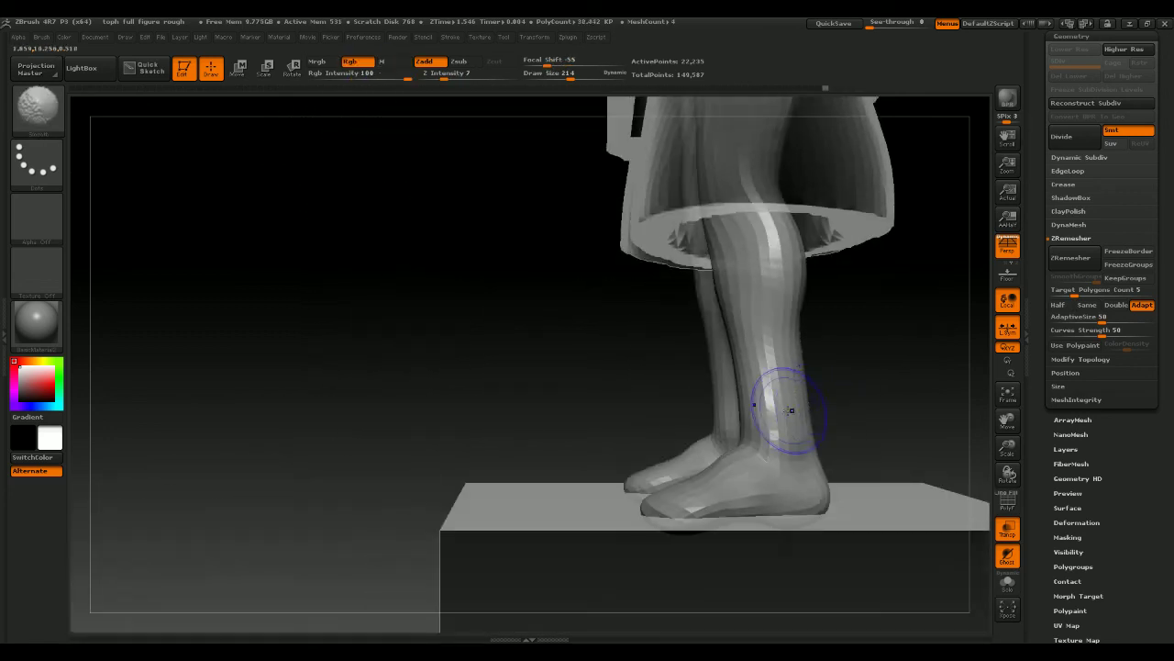
left_click_drag(509, 363, 915, 388, "shift")
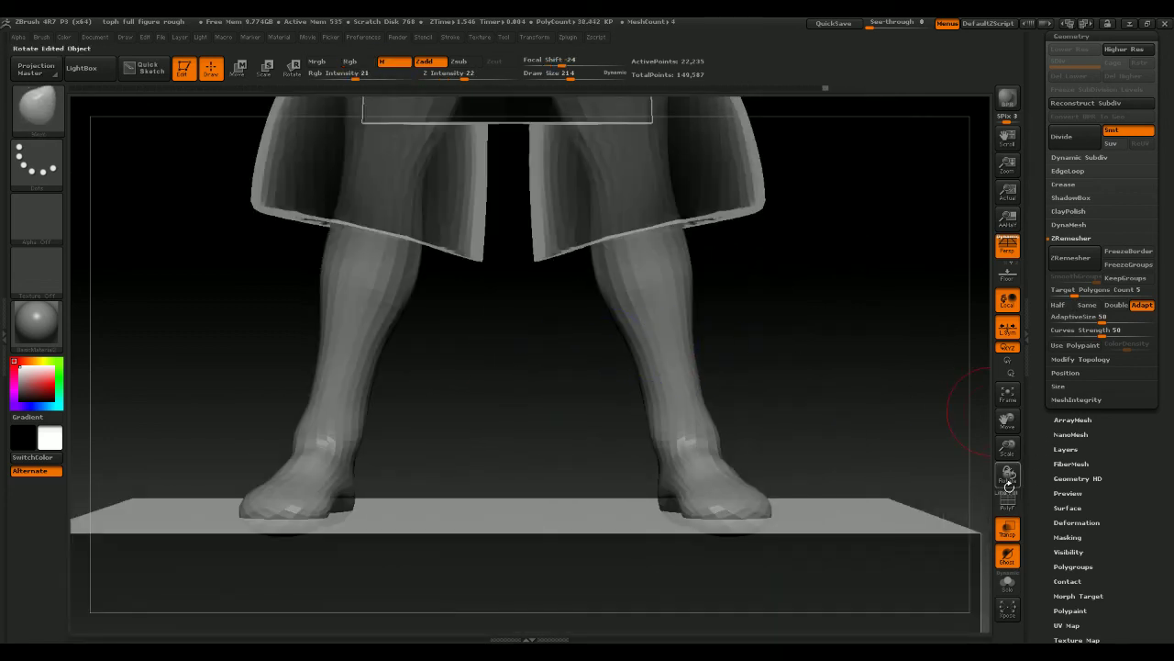
left_click(1007, 529)
Check the full figure from several angles and make the shirt the active subtool
left_click_drag(946, 413, 832, 264)
left_click_drag(871, 309, 820, 394)
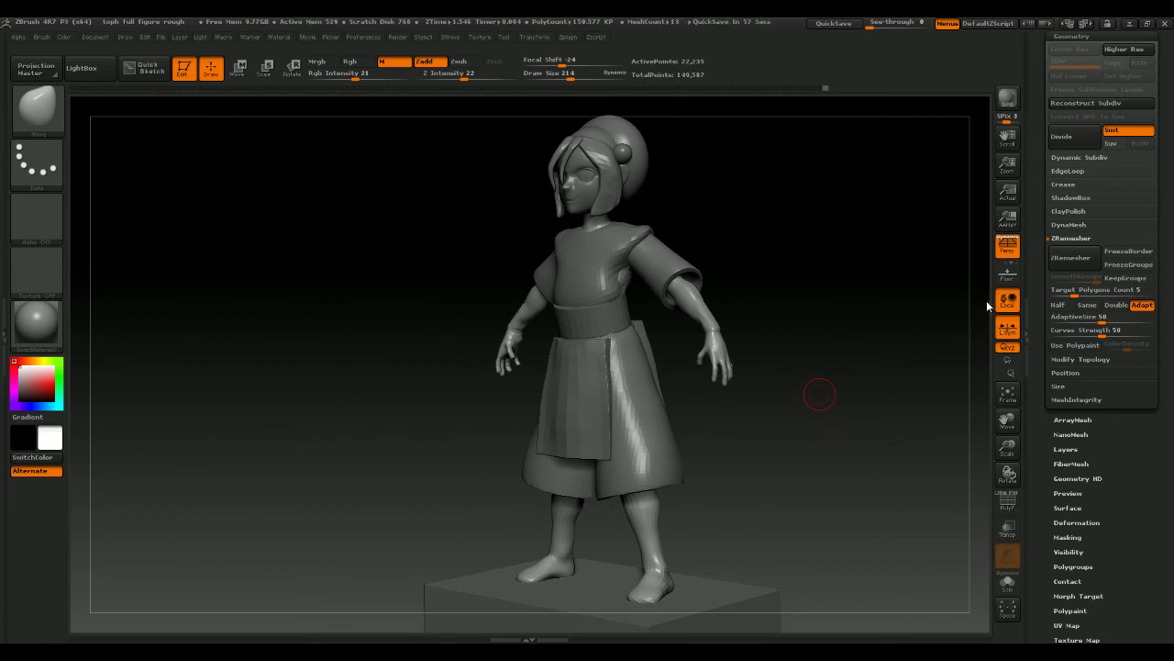
left_click_drag(912, 297, 839, 395)
mouse_move(895, 344)
left_mouse_down()
mouse_move(838, 321)
mouse_move(862, 293)
left_mouse_up()
mouse_move(629, 239)
left_mouse_down("alt")
mouse_move(637, 336)
mouse_move(657, 380)
left_mouse_up("alt")
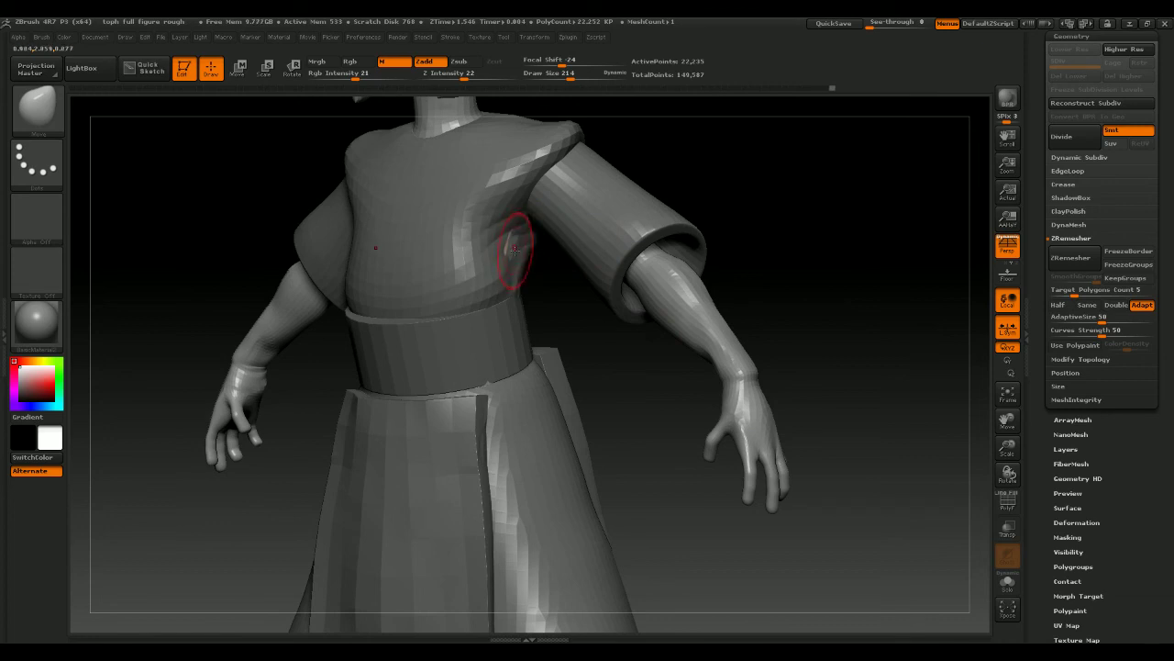
mouse_move(559, 288)
left_mouse_down()
mouse_move(524, 263)
mouse_move(600, 275)
mouse_move(512, 303)
left_mouse_up()
left_click(523, 261, "alt")
Set the draw size to 348 and reshape the shirt's armhole edge and lower back with the Move brush
mouse_move(736, 239)
left_mouse_down()
mouse_move(533, 283)
mouse_move(566, 284)
mouse_move(524, 262)
mouse_move(537, 260)
mouse_move(523, 285)
mouse_move(758, 290)
mouse_move(687, 302)
mouse_move(719, 315)
mouse_move(710, 332)
left_mouse_up()
key("space")
left_click_drag(801, 225, 814, 225)
left_click_drag(822, 223, 843, 221)
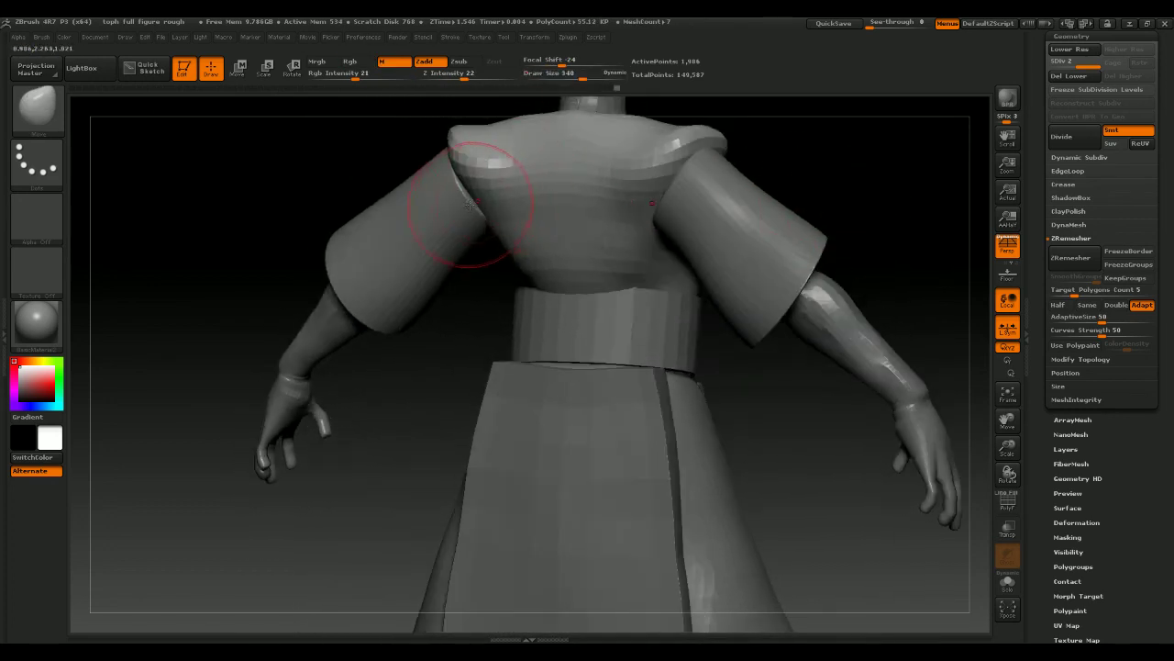
left_click_drag(469, 204, 491, 224)
left_click_drag(542, 267, 577, 244)
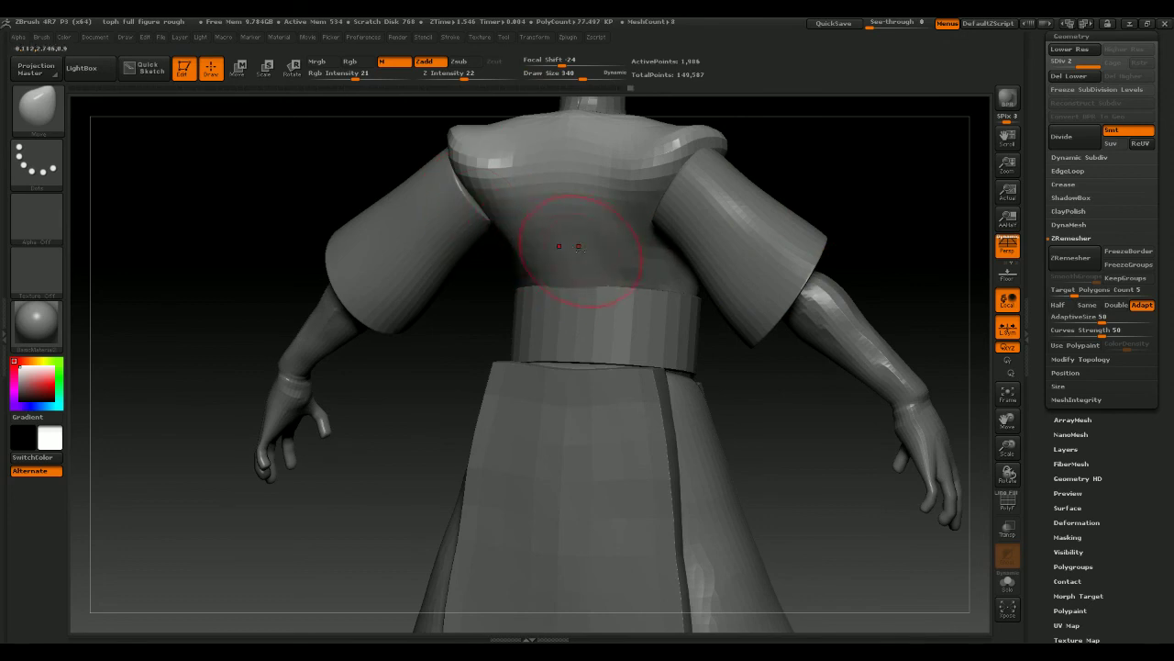
mouse_move(862, 221)
left_mouse_down()
mouse_move(817, 221)
mouse_move(830, 211)
mouse_move(841, 248)
mouse_move(841, 217)
mouse_move(810, 270)
mouse_move(814, 170)
left_mouse_up()
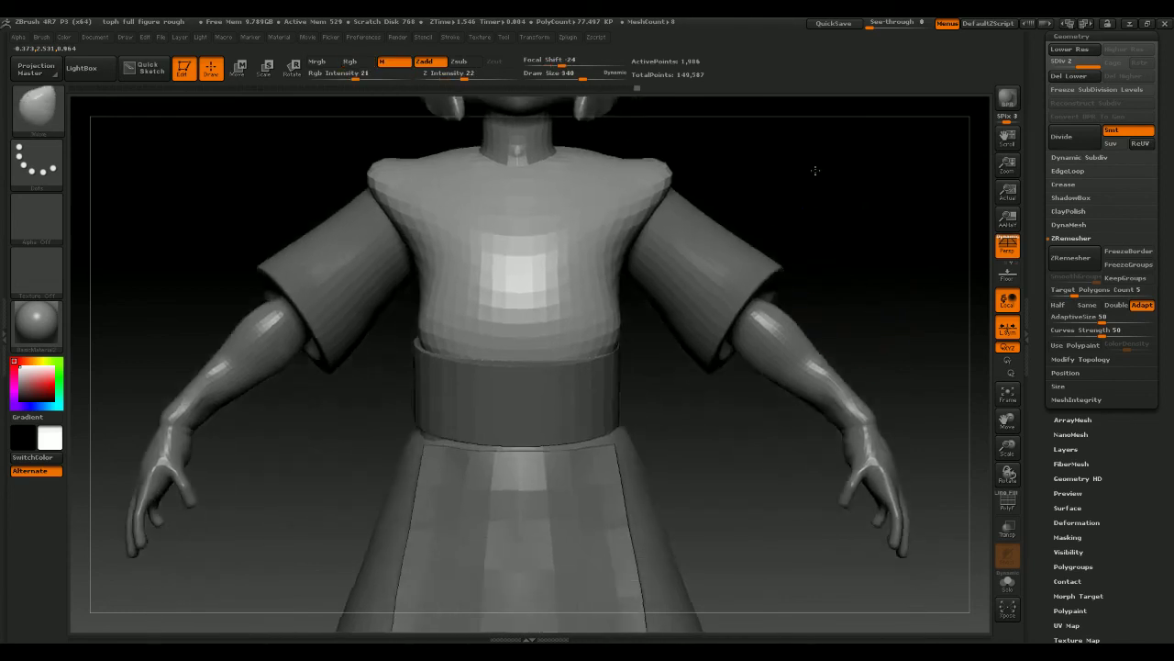
Make the body mesh active again and set the draw size to 181 for work on the forearm
left_click_drag(745, 579, 721, 281, "alt")
left_click(519, 351, "alt")
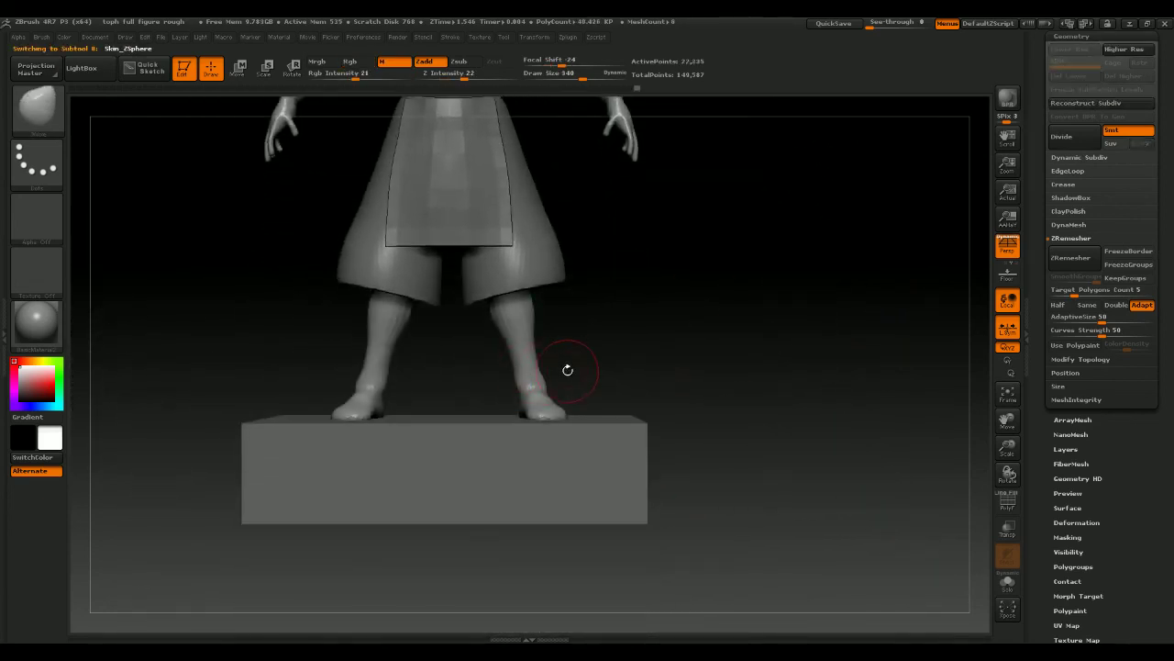
left_click_drag(638, 310, 642, 413, "alt")
left_click_drag(747, 283, 733, 354, "alt")
mouse_move(721, 249)
left_mouse_down()
mouse_move(742, 199)
mouse_move(868, 248)
mouse_move(780, 248)
mouse_move(761, 223)
mouse_move(770, 230)
mouse_move(688, 290)
left_mouse_up()
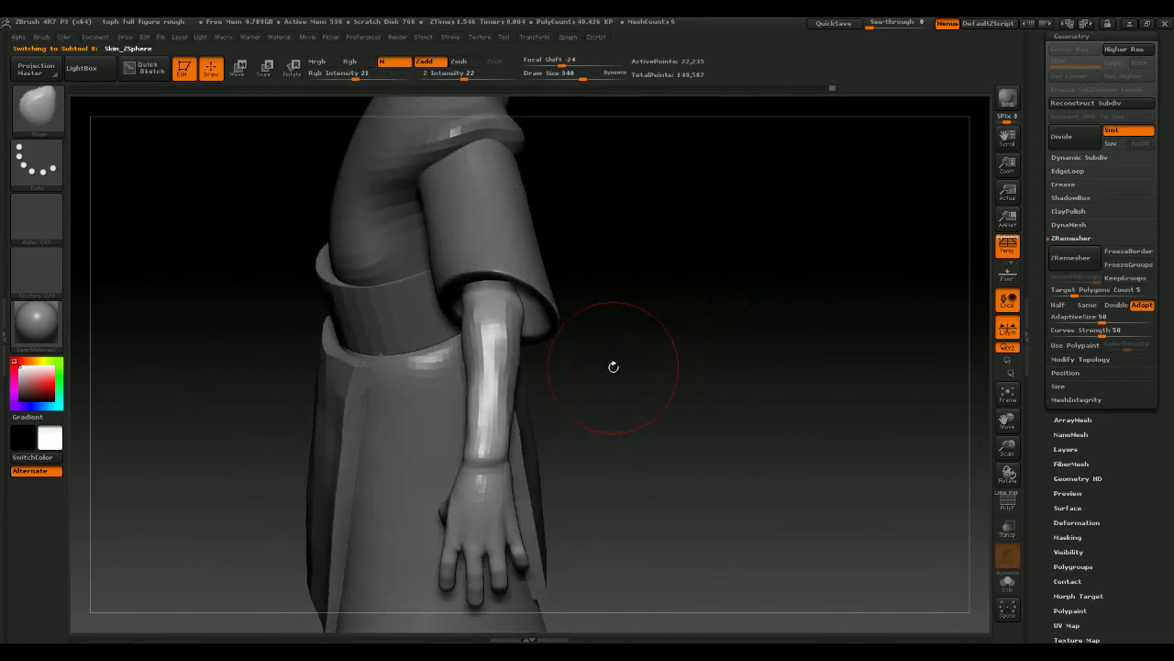
key("space")
left_click(585, 352)
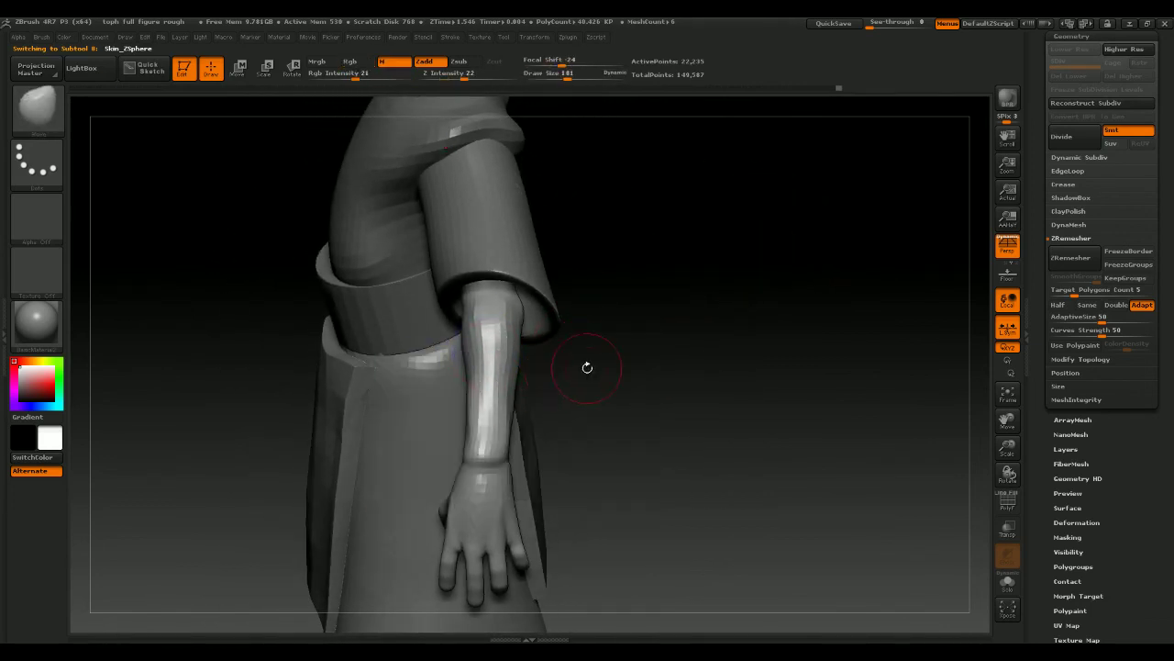
Refine the forearm's shape from the side and front, smooth it near the elbow, and reselect the Move brush
left_click_drag(587, 367, 676, 341, "shift")
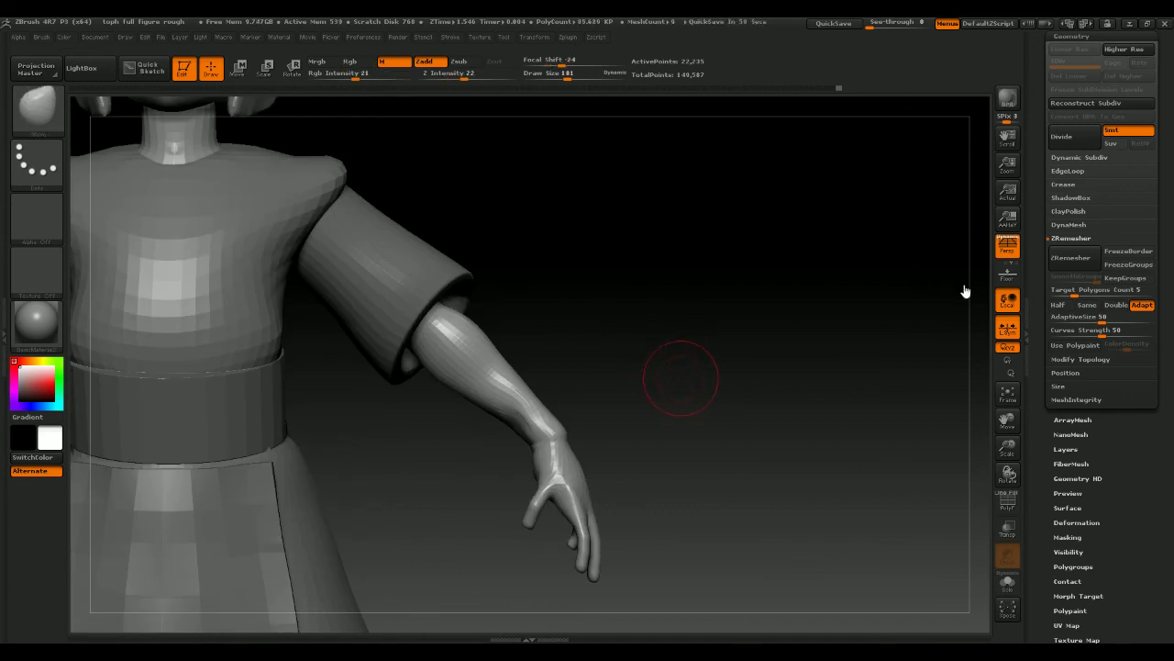
left_click_drag(823, 280, 821, 230, "alt")
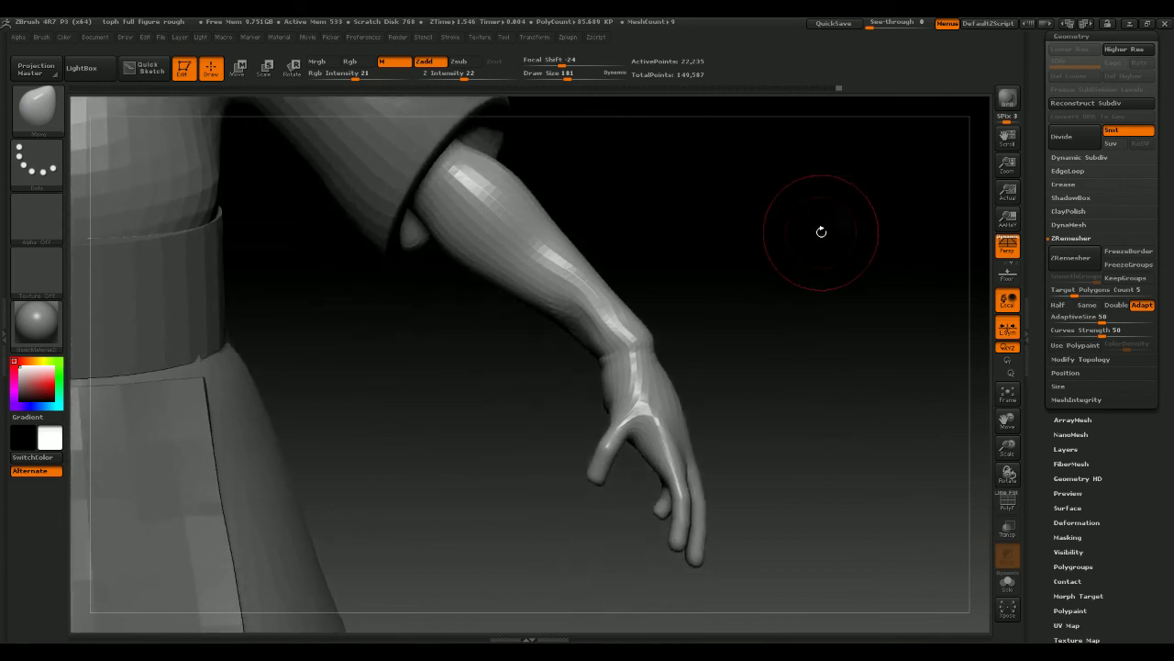
mouse_move(692, 290)
left_mouse_down("shift")
mouse_move(746, 272)
mouse_move(800, 284)
mouse_move(622, 310)
mouse_move(685, 294)
mouse_move(814, 296)
mouse_move(779, 265)
mouse_move(788, 251)
mouse_move(744, 307)
mouse_move(849, 233)
mouse_move(797, 226)
left_mouse_up("shift")
left_click_drag(722, 200, 752, 212)
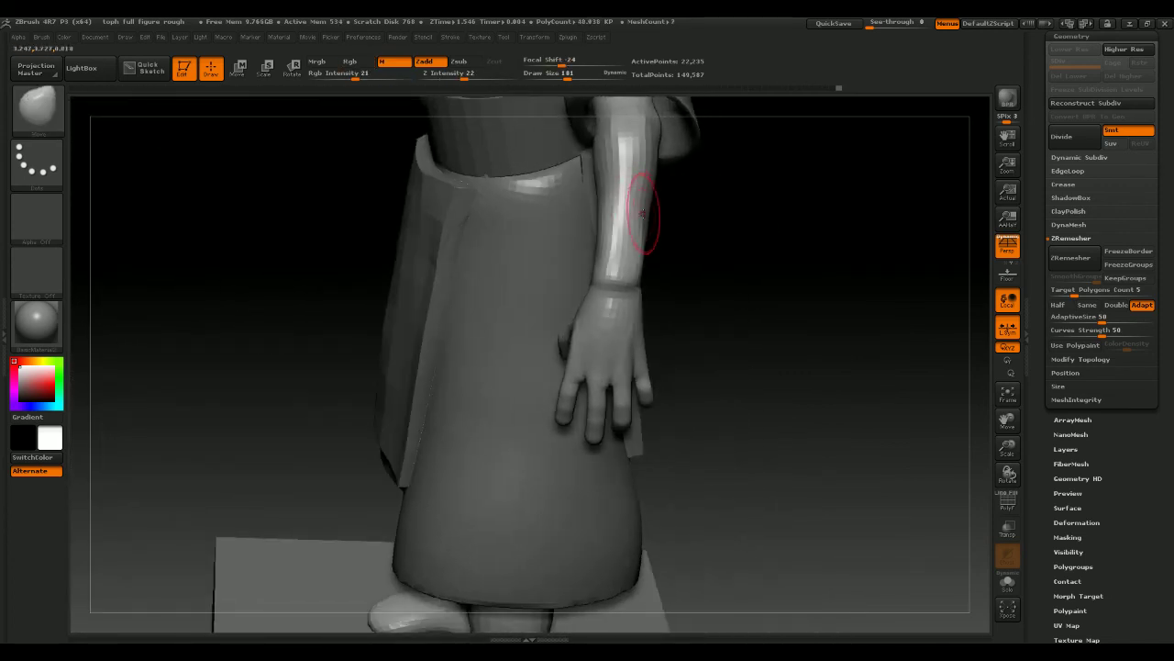
left_click_drag(682, 192, 826, 247)
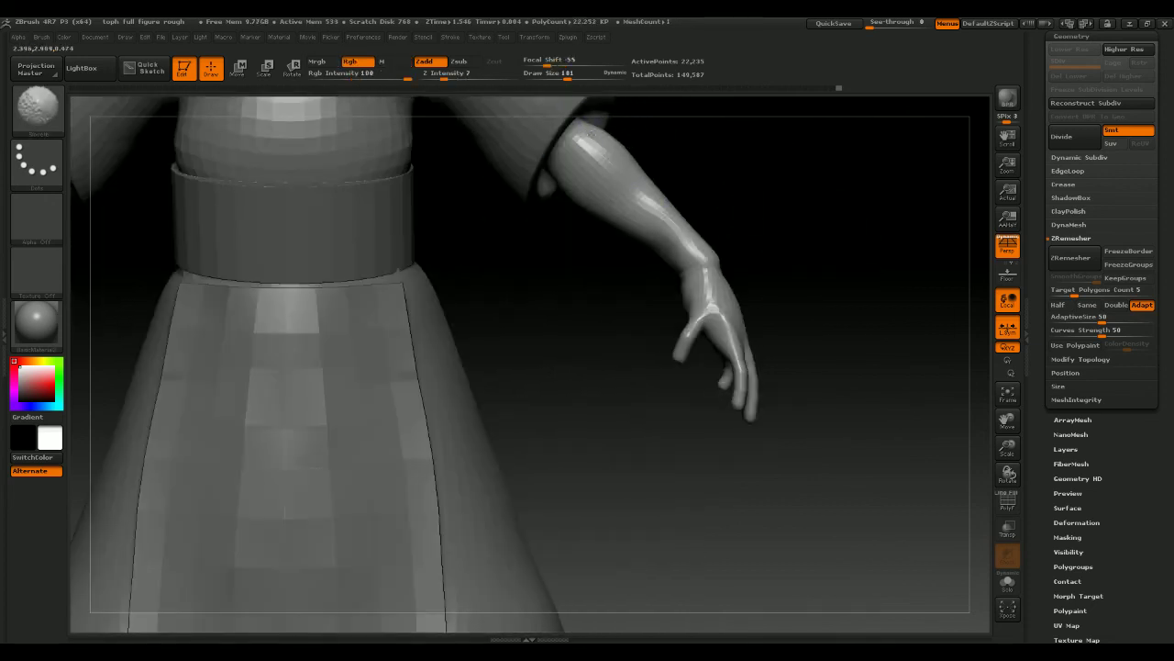
key("b")
key("m")
key("v")
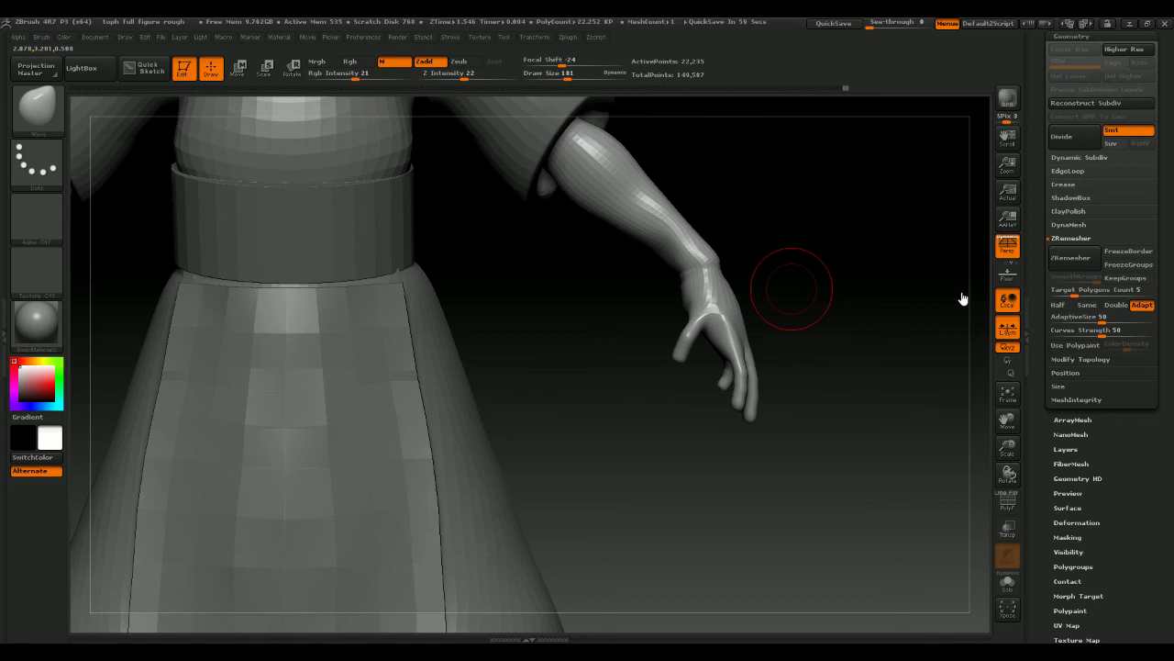
Show the torso, sleeves and skirt from the front and switch the sculpting brush to CurveStandard
left_click_drag(868, 295, 814, 336, "alt")
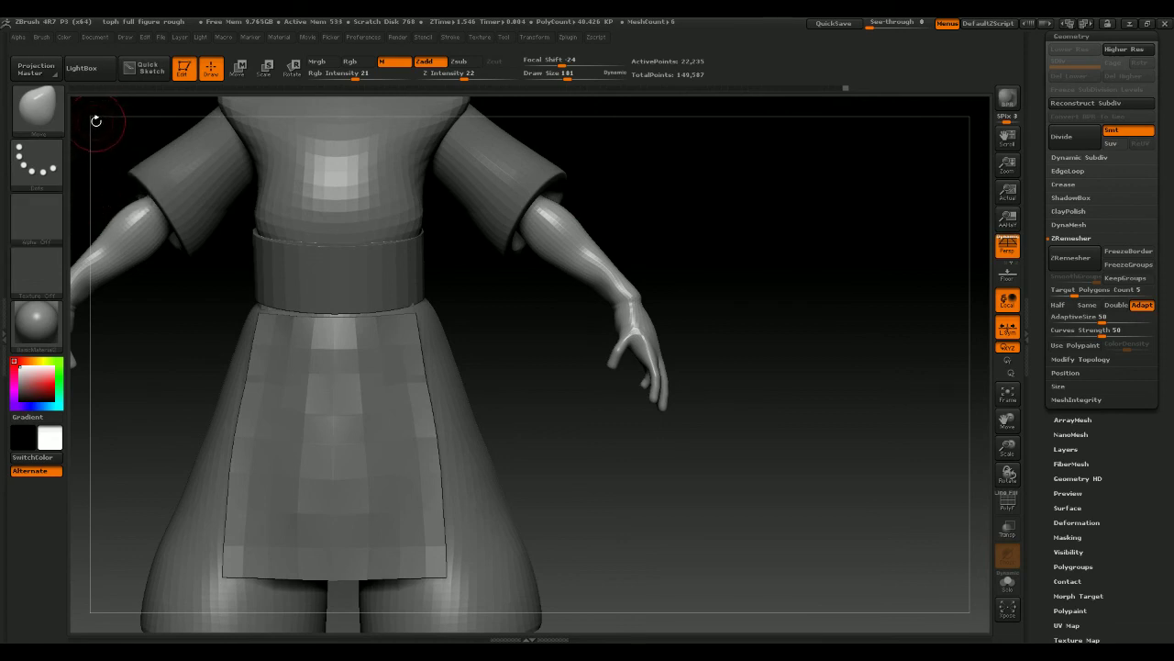
left_click(35, 123)
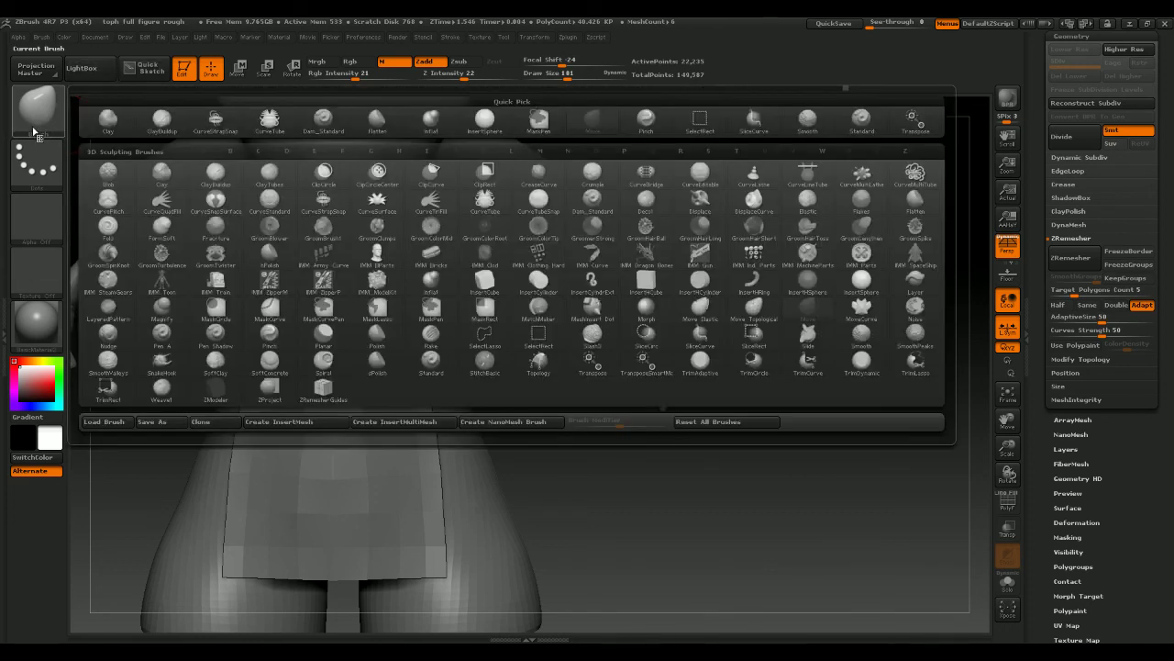
left_click(271, 205)
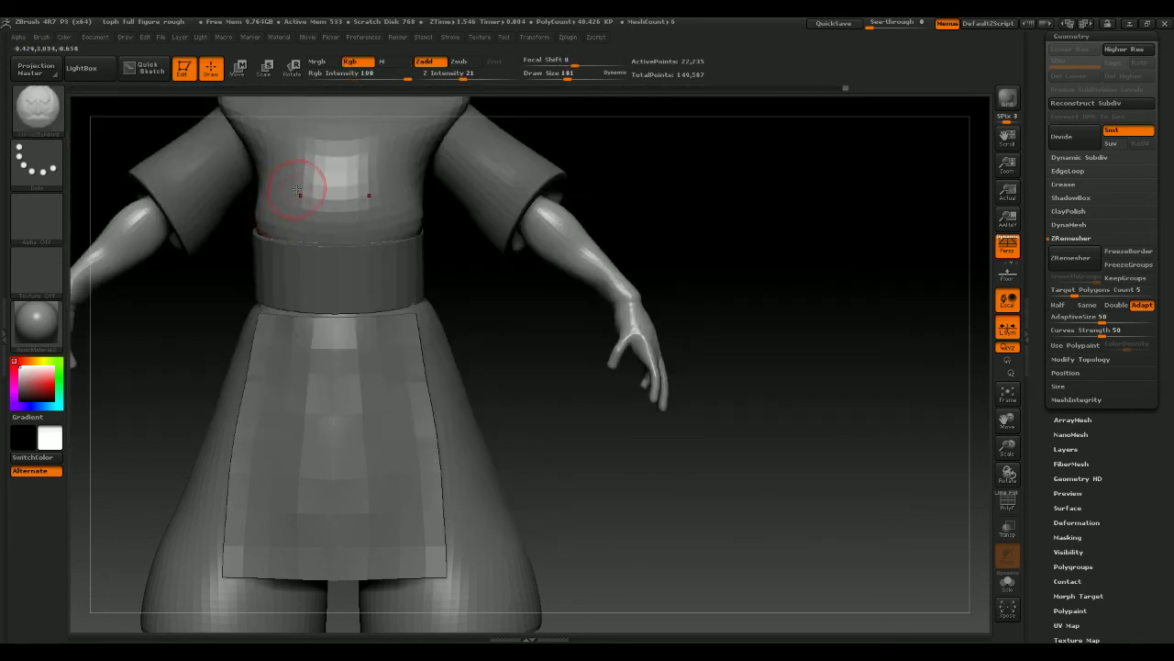
Try to wrap a strap around the character's wrist with the CurveStrapSnap brush
key("b")
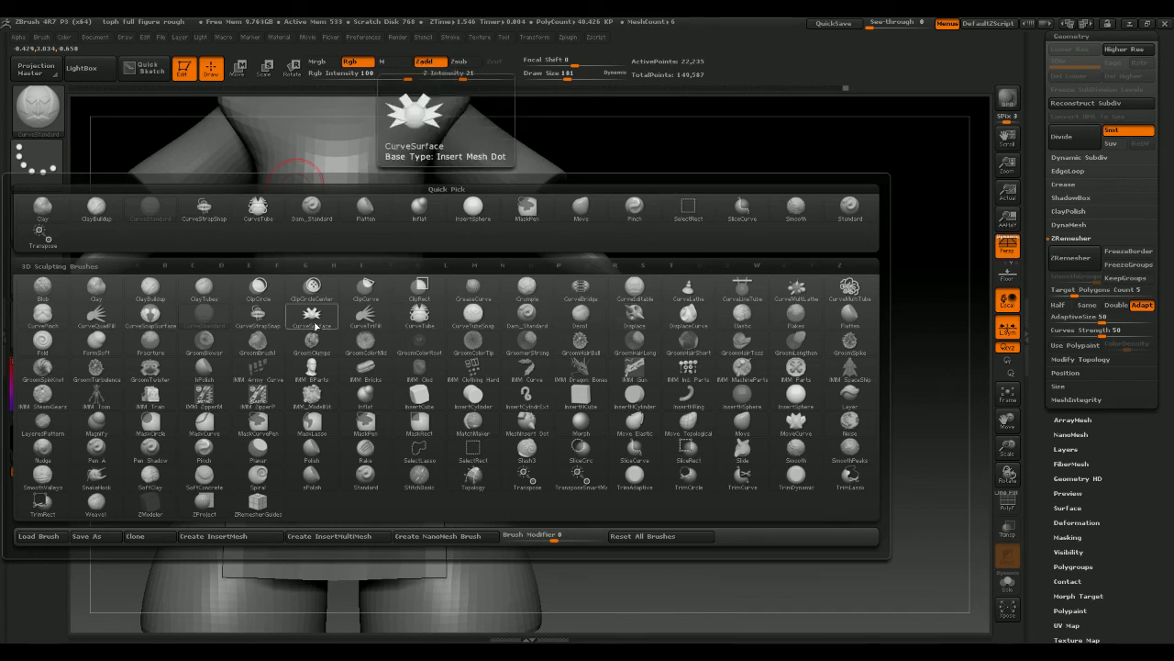
left_click(261, 317)
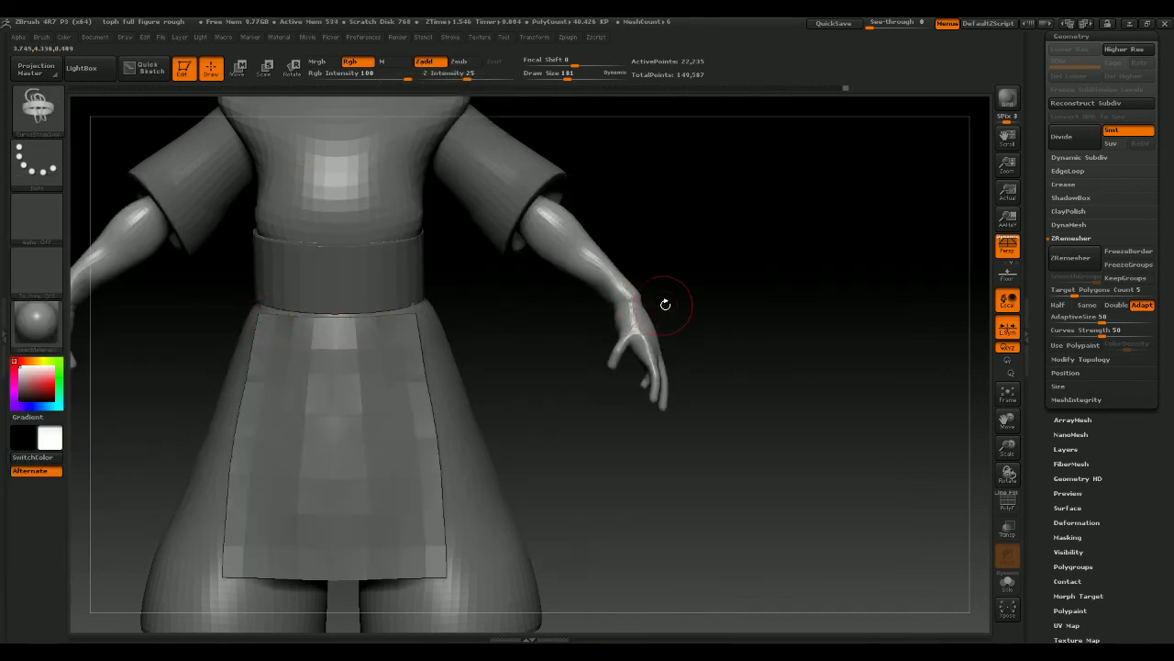
left_click_drag(694, 276, 694, 276)
left_click_drag(779, 296, 771, 376)
key("ctrl+z")
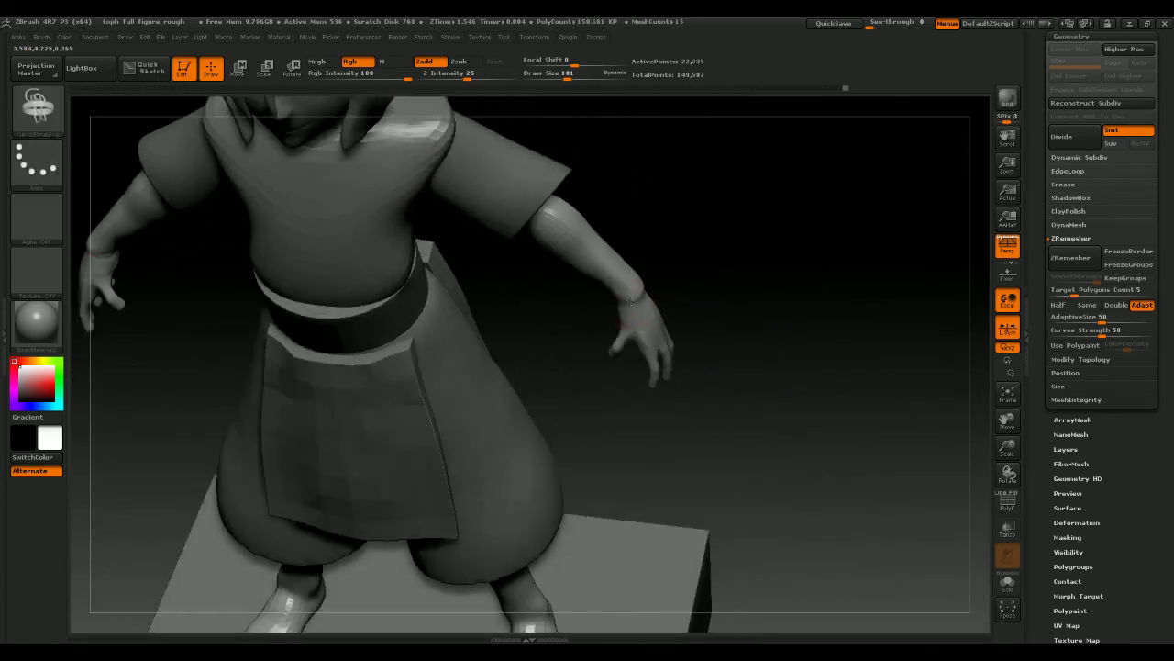
left_click_drag(682, 283, 741, 287)
key("ctrl+z")
left_click_drag(613, 322, 739, 278)
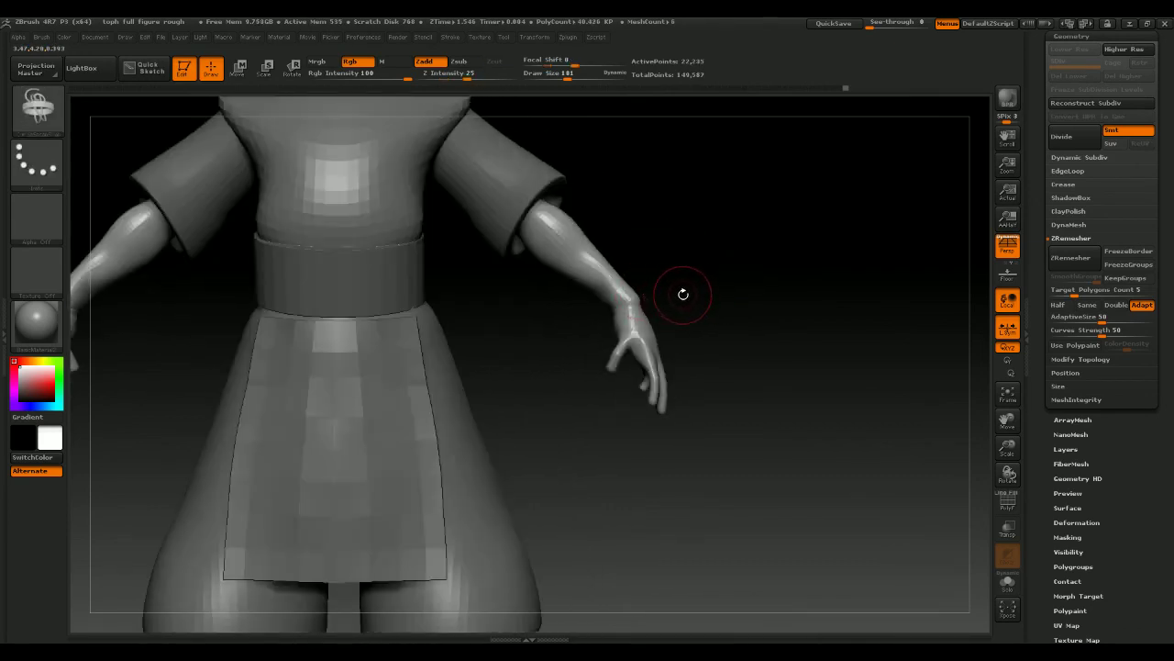
Set the draw size to 118 for finer work around the wrist
mouse_move(696, 289)
left_mouse_down()
mouse_move(629, 290)
mouse_move(669, 283)
left_mouse_up()
key("space")
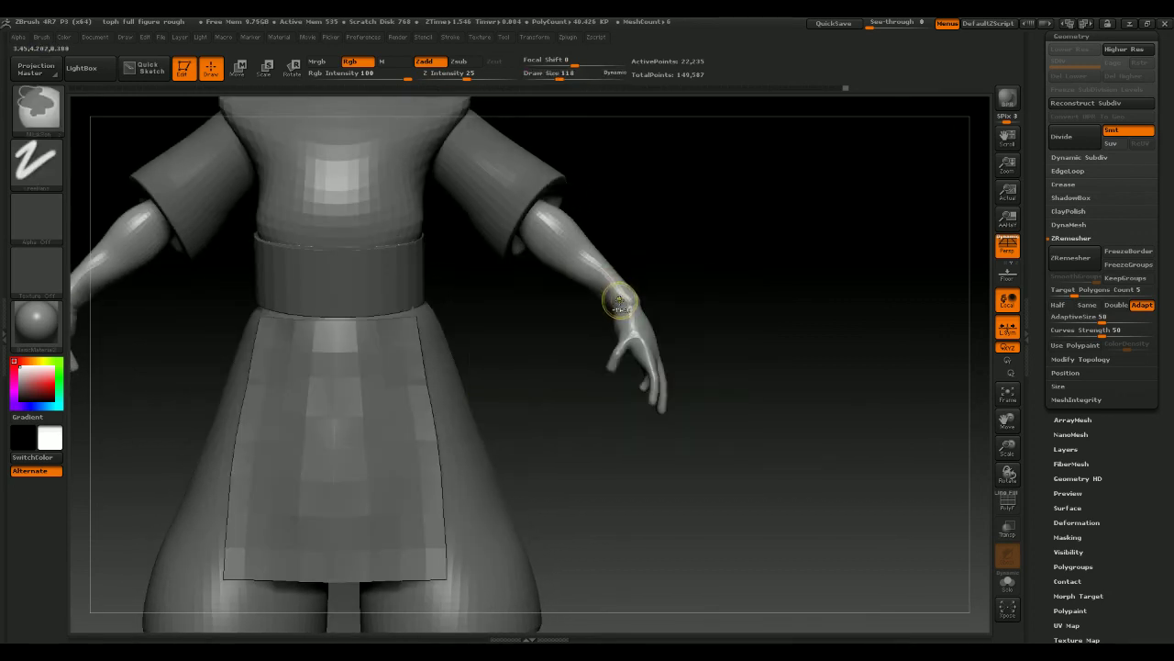
key("shift")
key("ctrl")
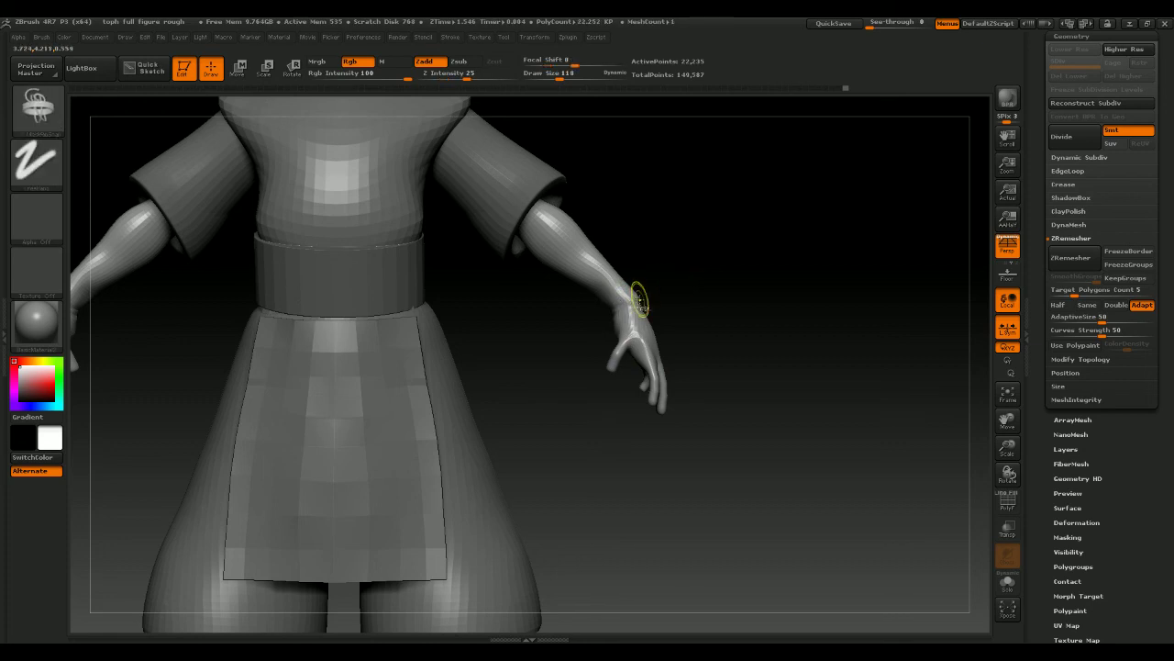
Try a narrower CurveStrapSnap strap around the wrist, check its placement on the arm, and undo it
left_click_drag(692, 277, 960, 307)
left_click_drag(225, 332, 303, 333)
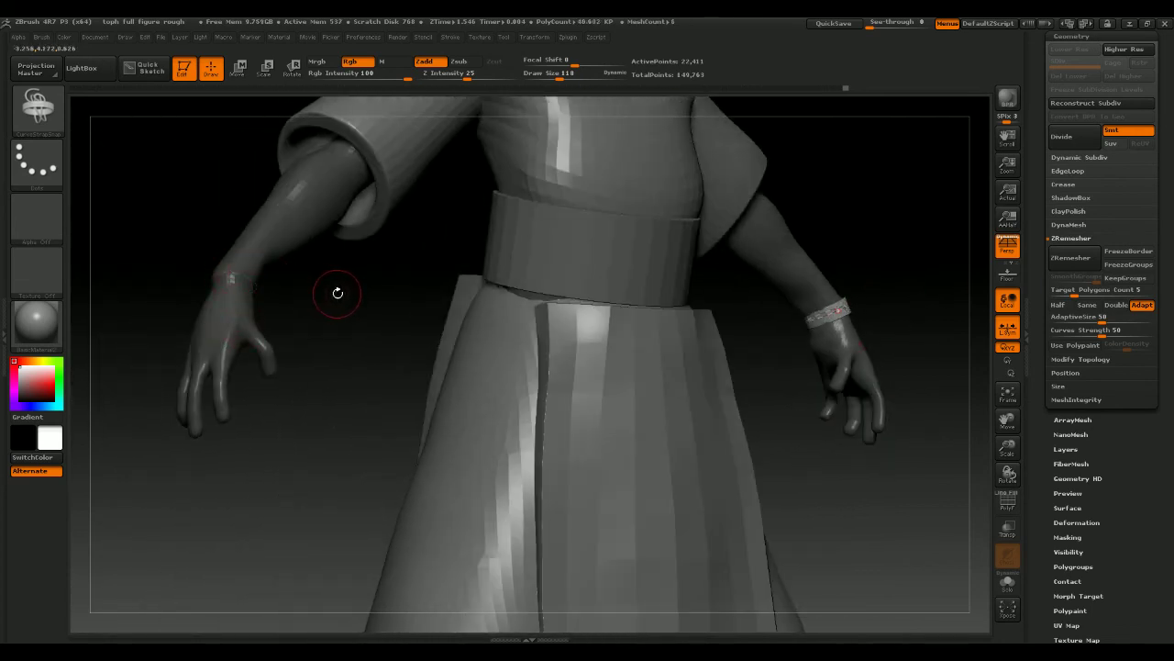
left_click_drag(314, 283, 333, 291, "shift")
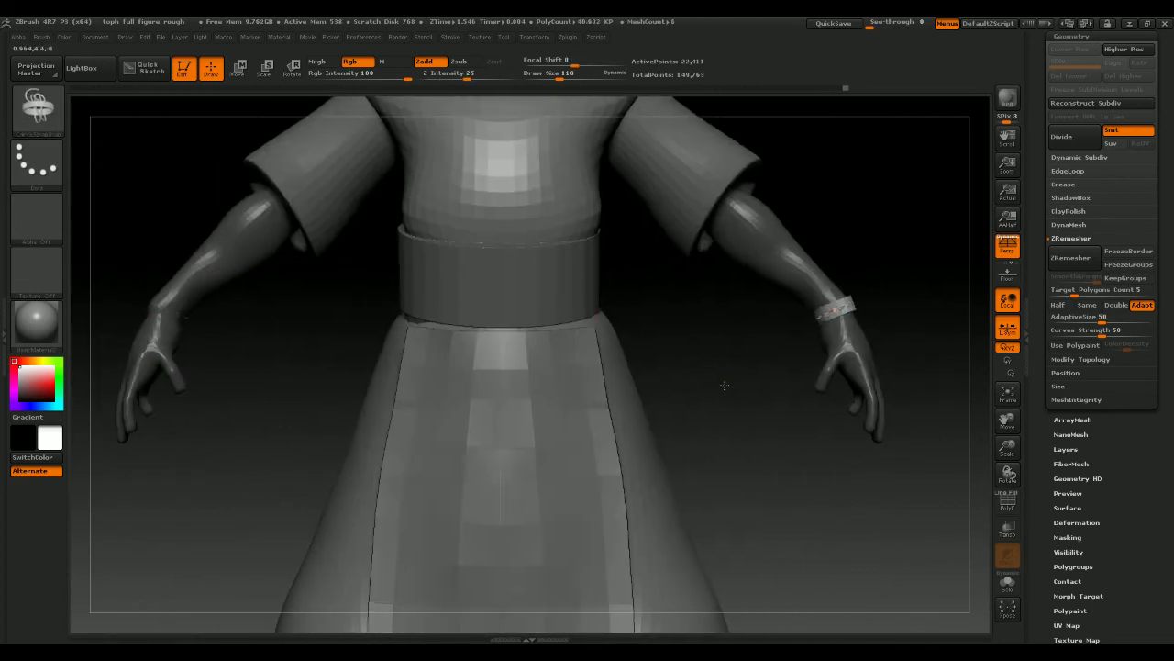
left_click_drag(724, 385, 676, 375, "alt")
key("bracketright")
key("bracketright")
key("bracketright")
key("bracketright")
key("bracketright")
key("ctrl+z")
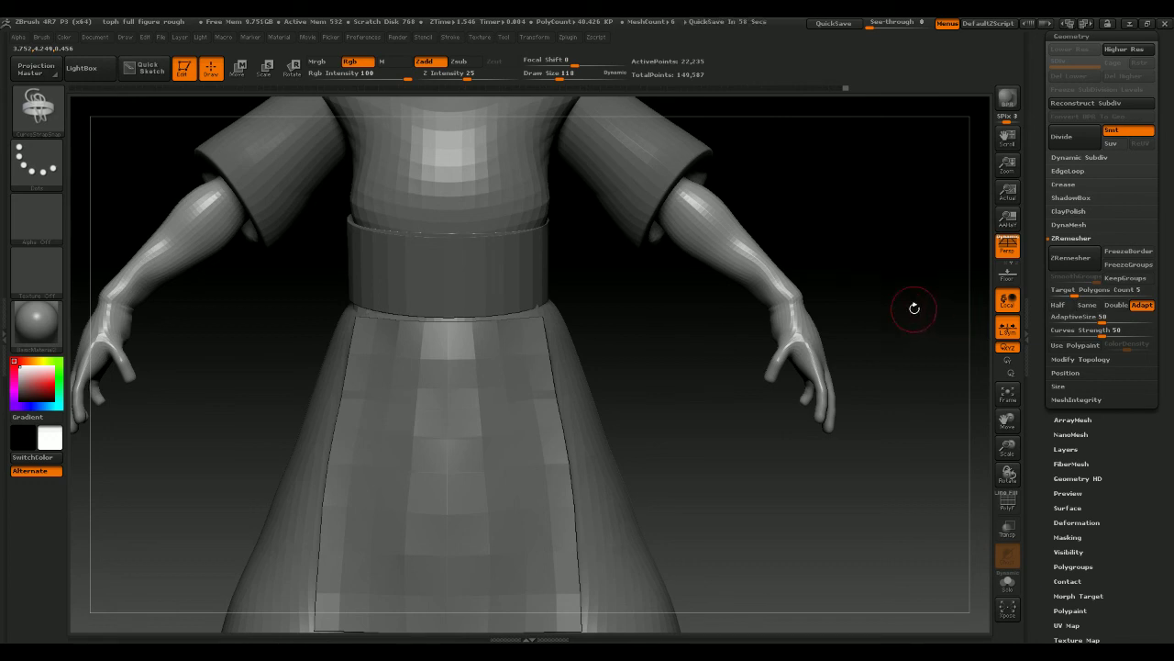
Switch to the CurveTube brush and try to draw a tube across the wrist
key("b")
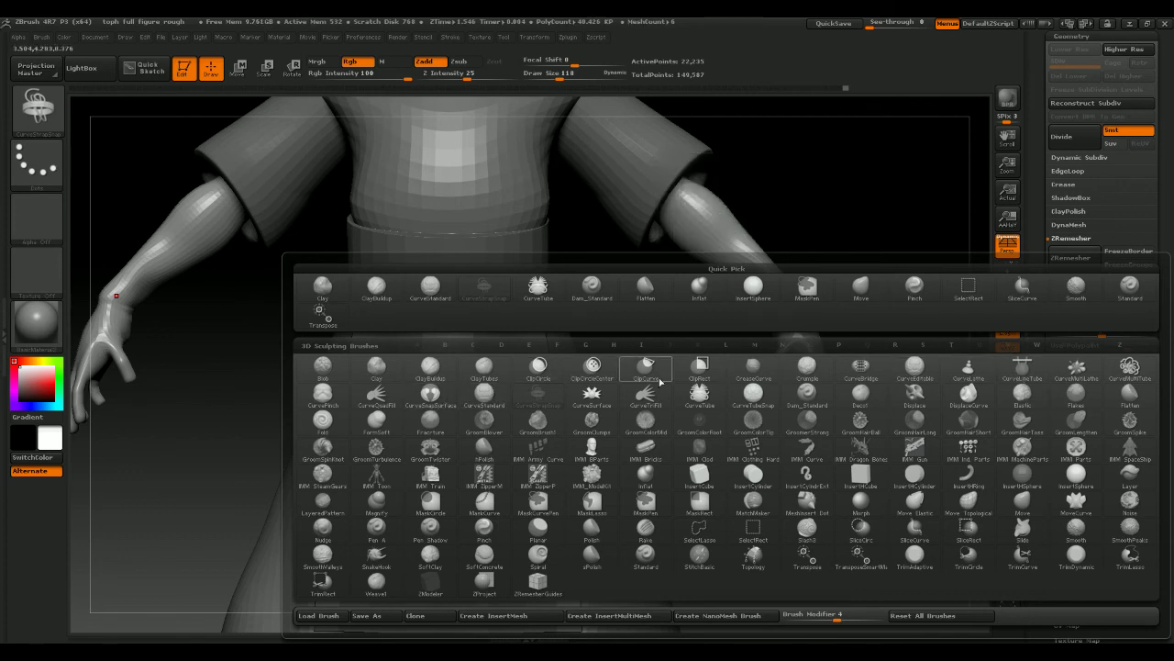
left_click(700, 393)
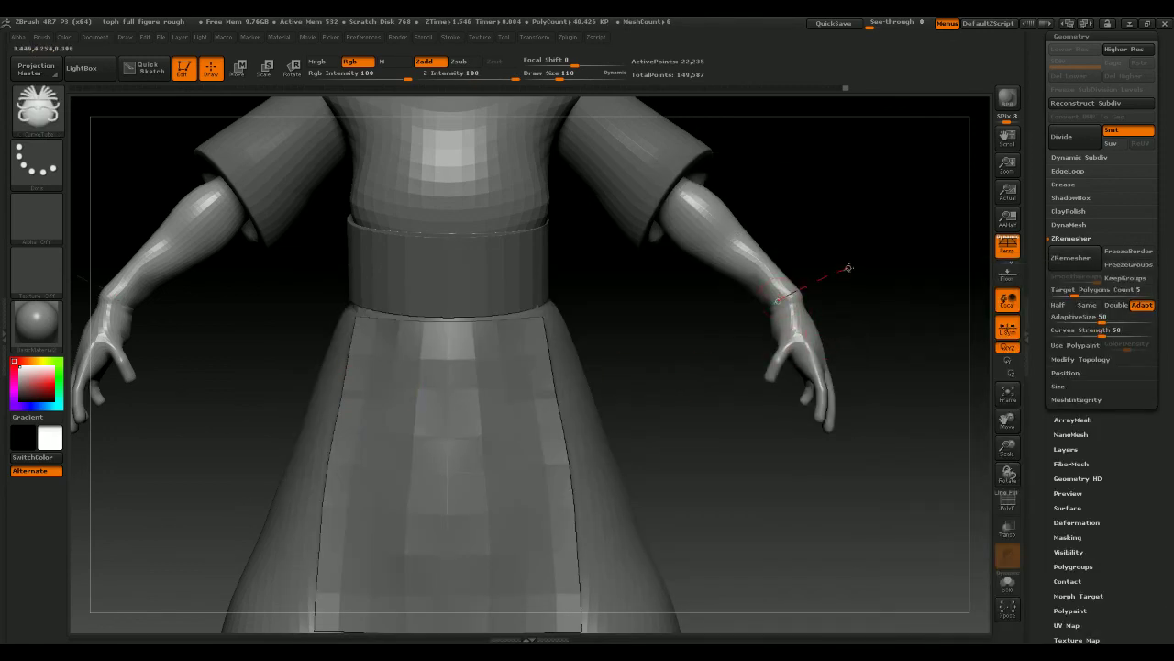
mouse_move(857, 266)
left_mouse_down()
mouse_move(882, 275)
mouse_move(766, 344)
mouse_move(896, 304)
mouse_move(899, 327)
mouse_move(886, 343)
mouse_move(831, 301)
mouse_move(767, 364)
mouse_move(780, 368)
left_mouse_up()
key("ctrl+z")
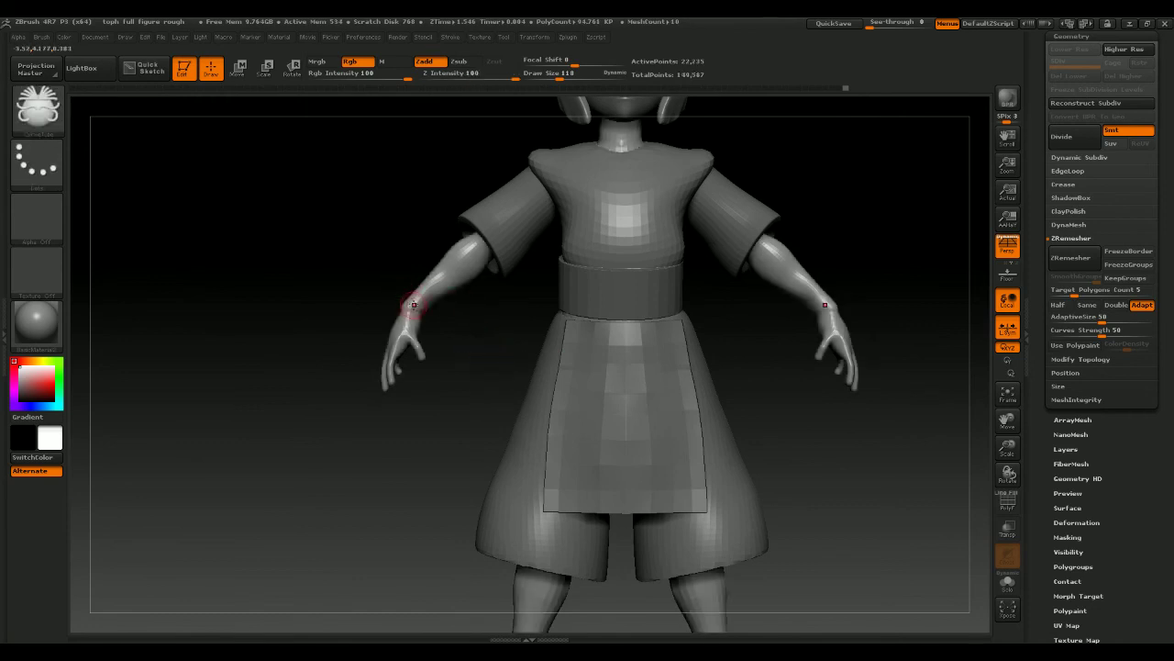
Try to draw CurveTube rings around the ankle from the front and side, then undo them
mouse_move(454, 320)
left_mouse_down("shift")
mouse_move(467, 330)
mouse_move(587, 327)
mouse_move(500, 328)
mouse_move(522, 372)
mouse_move(648, 317)
mouse_move(710, 352)
mouse_move(537, 328)
mouse_move(455, 407)
mouse_move(425, 247)
mouse_move(432, 190)
left_mouse_up("shift")
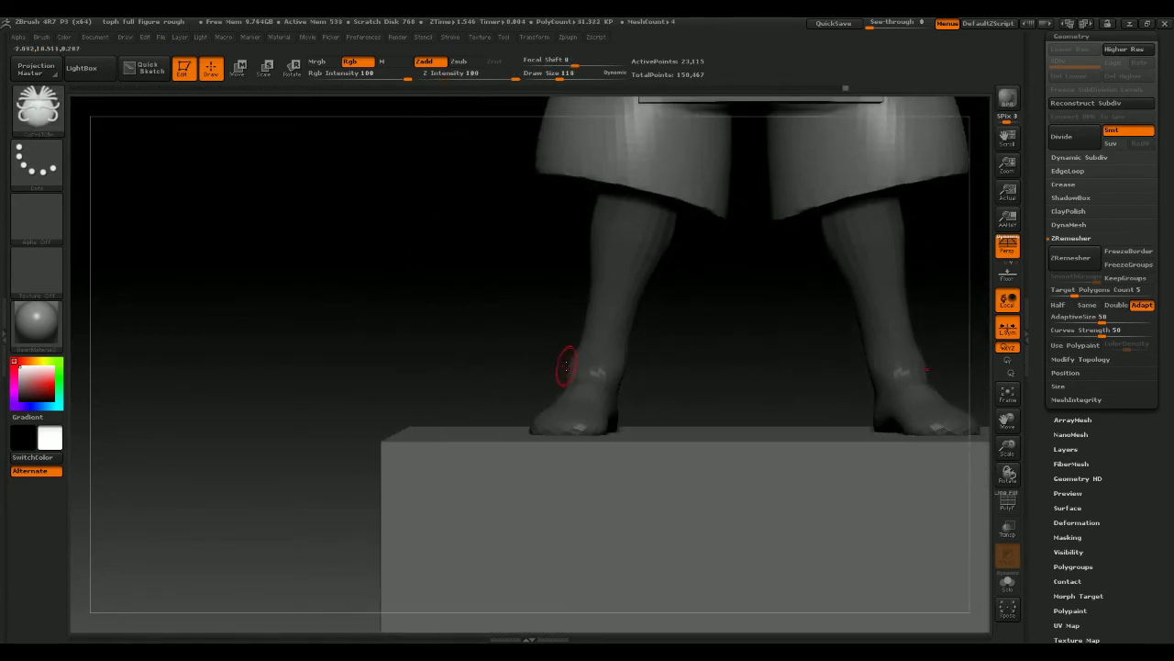
left_click_drag(711, 371, 693, 346)
key("ctrl+z")
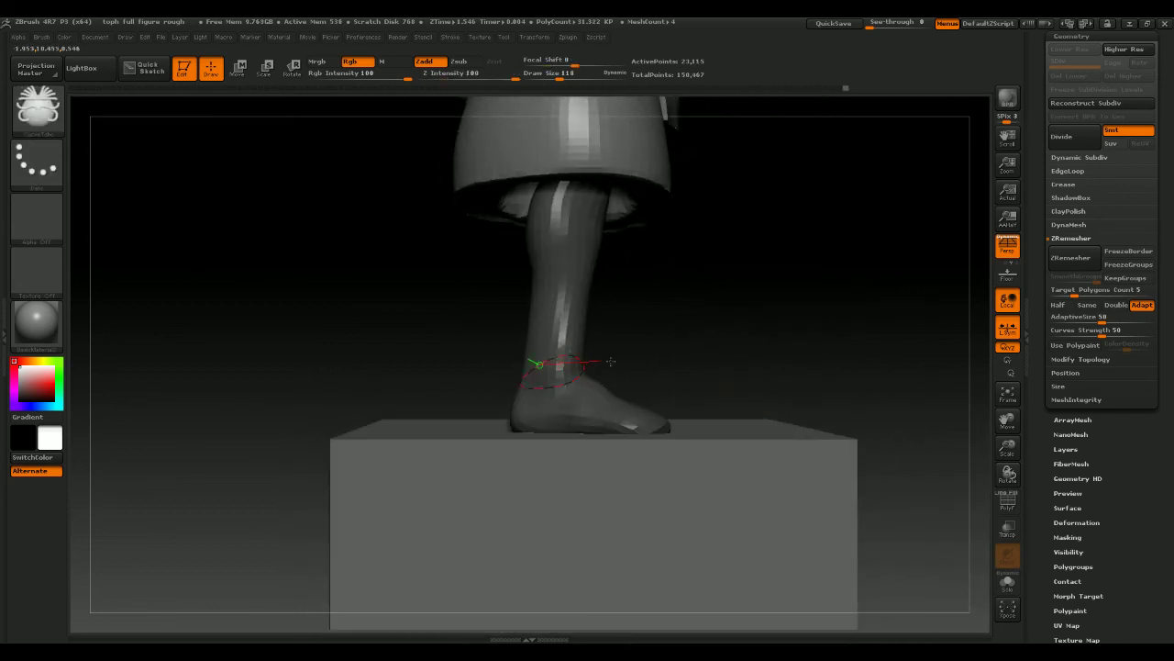
left_click_drag(611, 362, 768, 333)
left_click(540, 340, "ctrl+alt+shift")
mouse_move(746, 276)
left_mouse_down()
mouse_move(808, 278)
mouse_move(732, 299)
mouse_move(713, 293)
mouse_move(768, 297)
mouse_move(414, 257)
mouse_move(430, 354)
mouse_move(385, 359)
mouse_move(440, 388)
mouse_move(510, 388)
mouse_move(480, 338)
mouse_move(474, 386)
mouse_move(444, 389)
mouse_move(465, 313)
left_mouse_up()
key("ctrl+z")
key("ctrl+z")
Mask a band around the wrist, covering it from several sides
left_click_drag(477, 225, 499, 227, "ctrl")
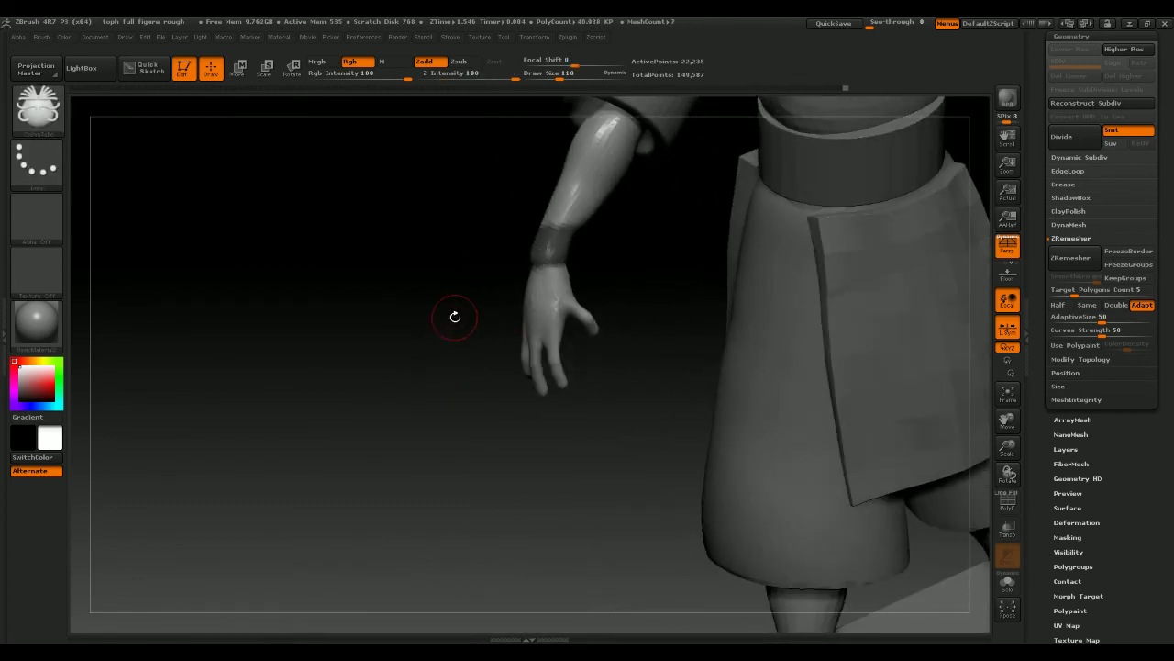
mouse_move(453, 318)
left_mouse_down()
mouse_move(467, 283)
mouse_move(506, 262)
mouse_move(439, 273)
mouse_move(454, 296)
mouse_move(461, 267)
mouse_move(414, 263)
mouse_move(558, 282)
mouse_move(421, 304)
left_mouse_up()
left_click_drag(324, 310, 437, 358, "ctrl")
mouse_move(315, 332)
left_mouse_down("ctrl+alt")
mouse_move(351, 359)
mouse_move(414, 366)
mouse_move(493, 340)
mouse_move(572, 283)
left_mouse_up("ctrl+alt")
Mask bands around both ankles, extending over the upper part of the feet
mouse_move(537, 348)
left_mouse_down()
mouse_move(532, 393)
mouse_move(472, 344)
mouse_move(450, 341)
left_mouse_up()
left_click_drag(449, 341, 312, 147, "alt")
left_click_drag(409, 356, 326, 232, "alt")
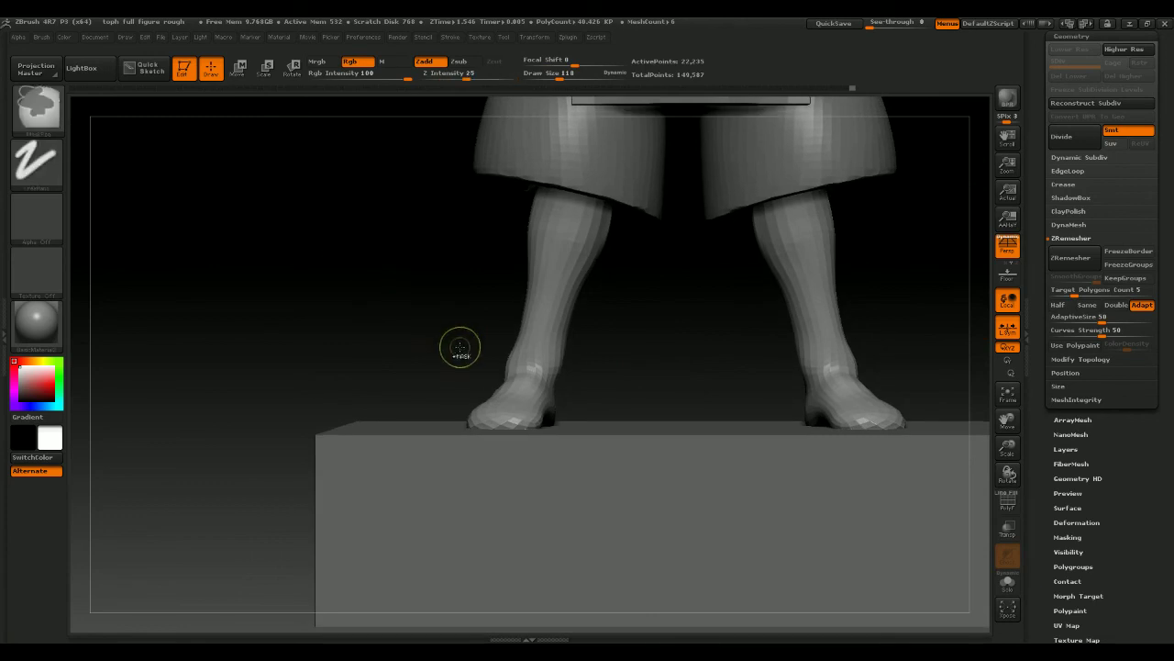
left_click_drag(453, 344, 833, 229, "ctrl")
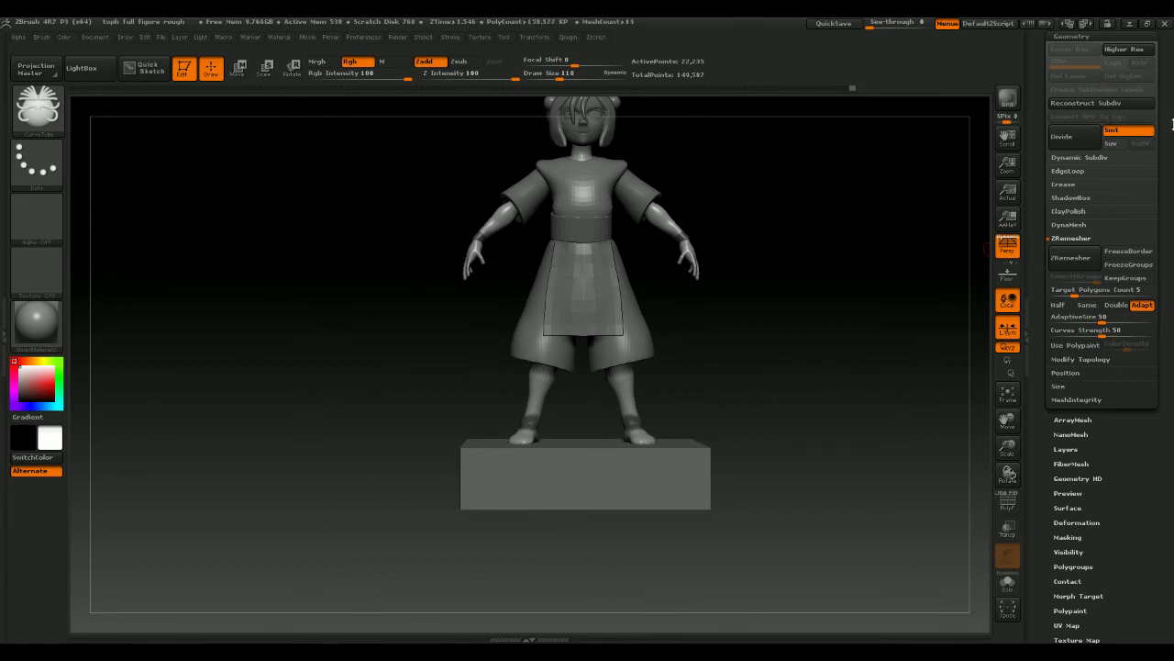
left_click_drag(1172, 125, 1173, 201)
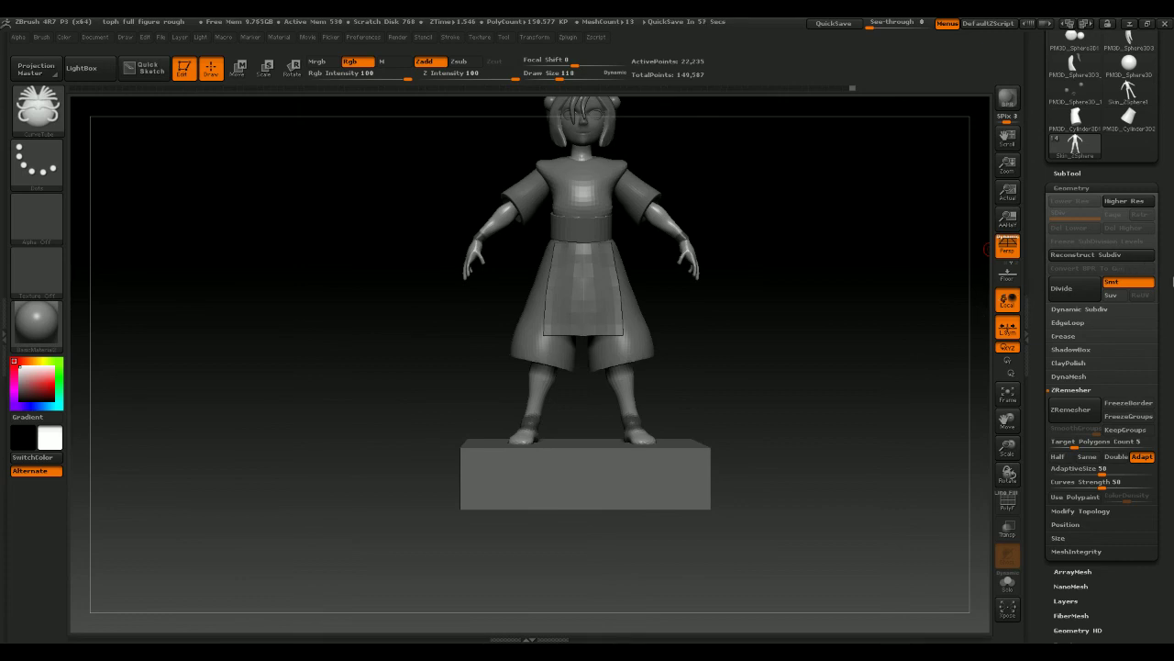
mouse_move(752, 290)
left_mouse_down("alt")
mouse_move(792, 273)
mouse_move(860, 367)
mouse_move(711, 303)
mouse_move(734, 312)
mouse_move(721, 310)
mouse_move(762, 359)
mouse_move(762, 286)
mouse_move(624, 425)
mouse_move(535, 342)
mouse_move(579, 403)
mouse_move(641, 415)
left_mouse_up("alt")
mouse_move(789, 360)
left_mouse_down("shift")
mouse_move(834, 347)
mouse_move(791, 320)
mouse_move(711, 353)
mouse_move(802, 338)
mouse_move(837, 290)
left_mouse_up("shift")
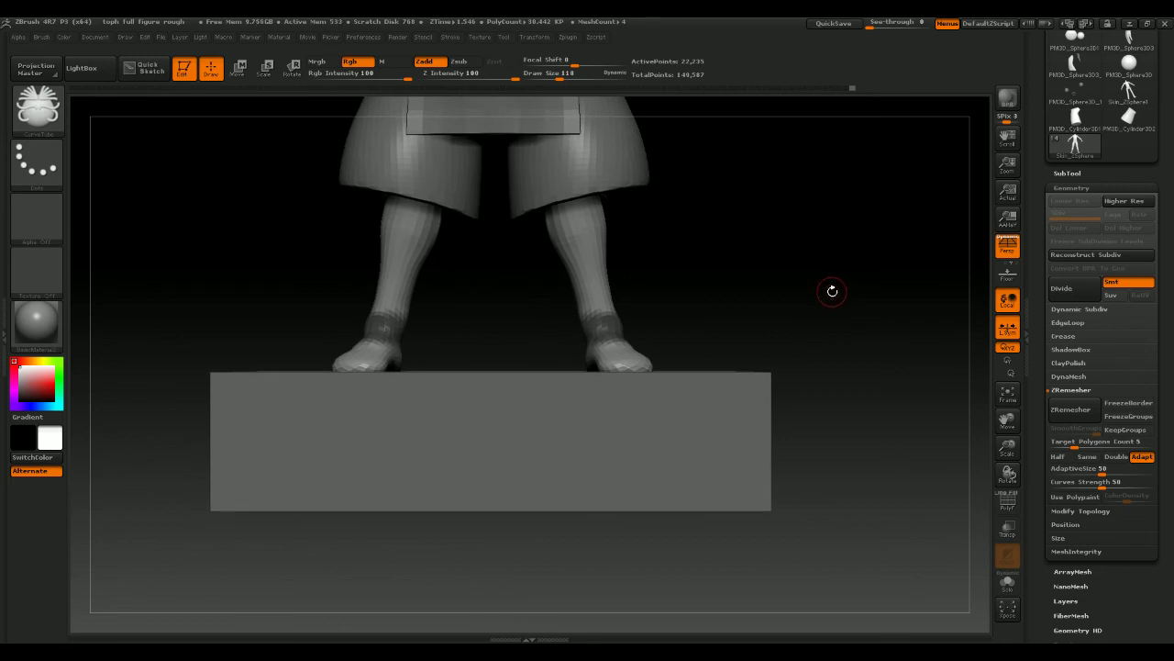
left_click_drag(816, 294, 772, 326)
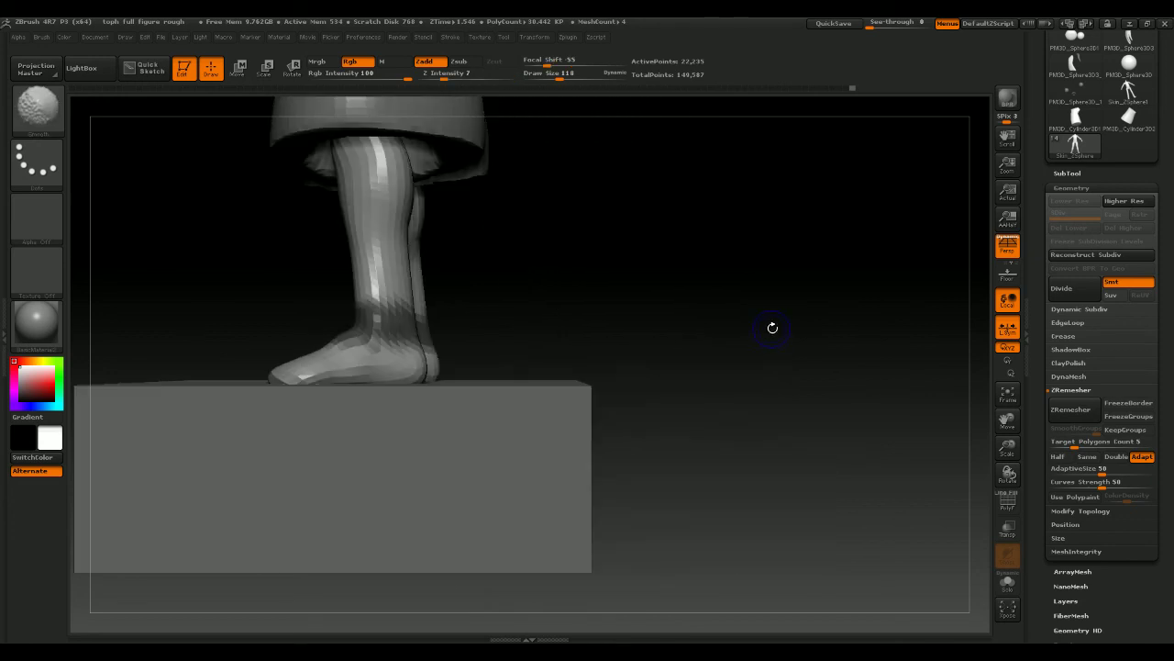
left_click_drag(657, 289, 766, 292, "shift")
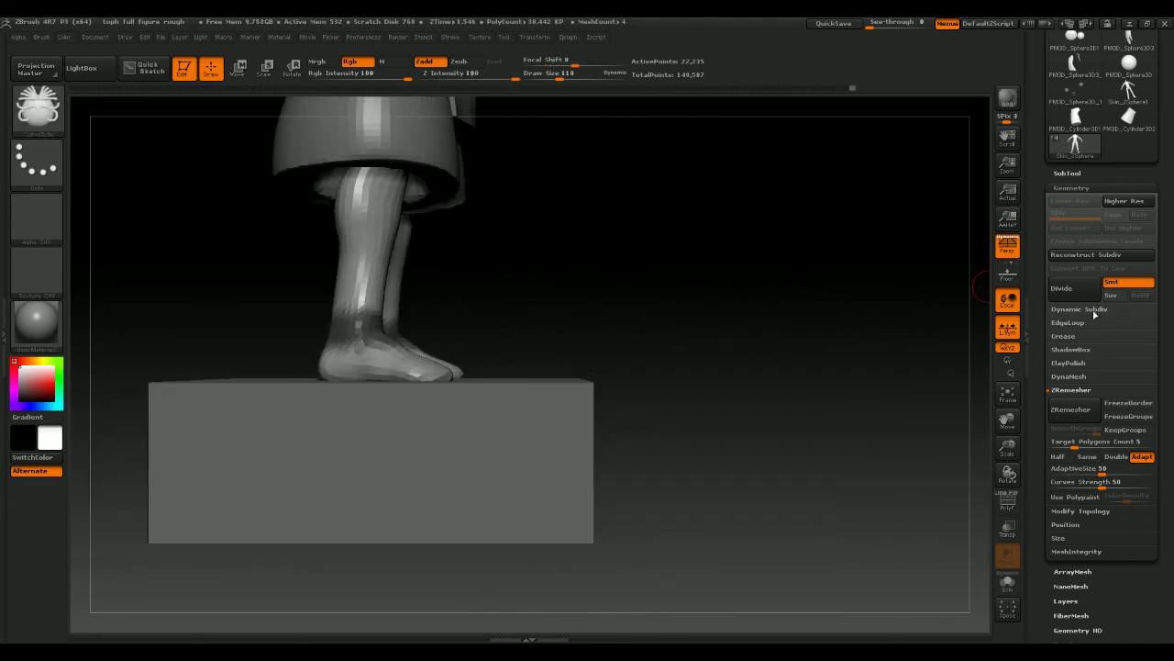
Extract the masked wrist and ankle bands with a thickness of 0.02 and accept them as a new subtool
left_click(1068, 173)
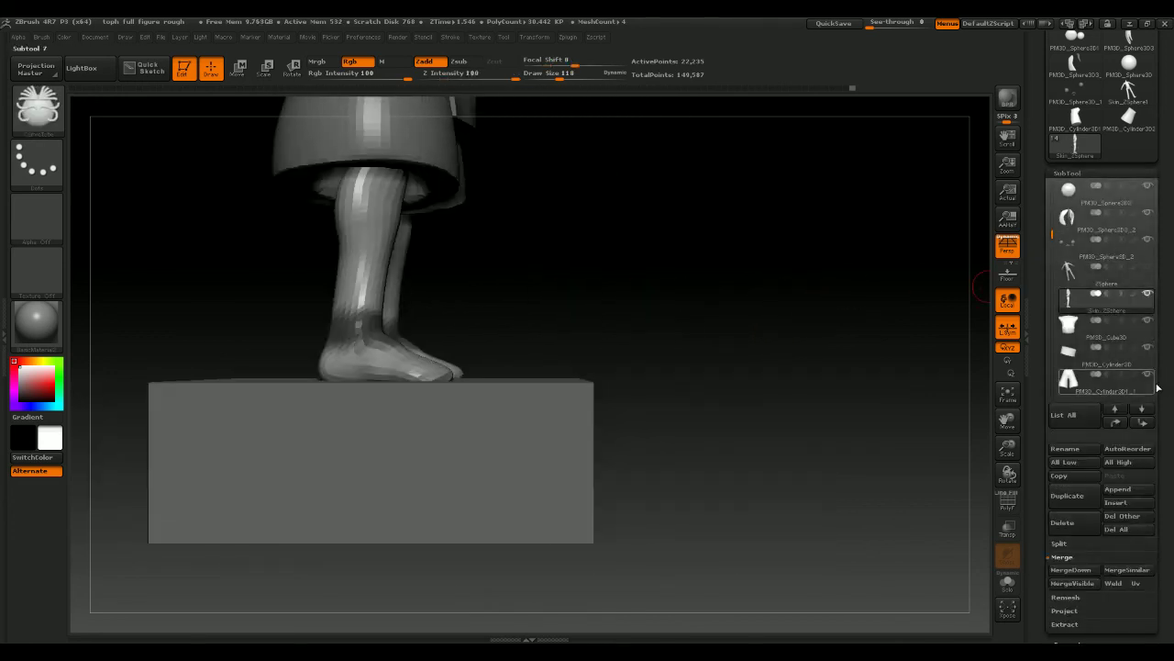
left_click_drag(1173, 514, 1173, 432)
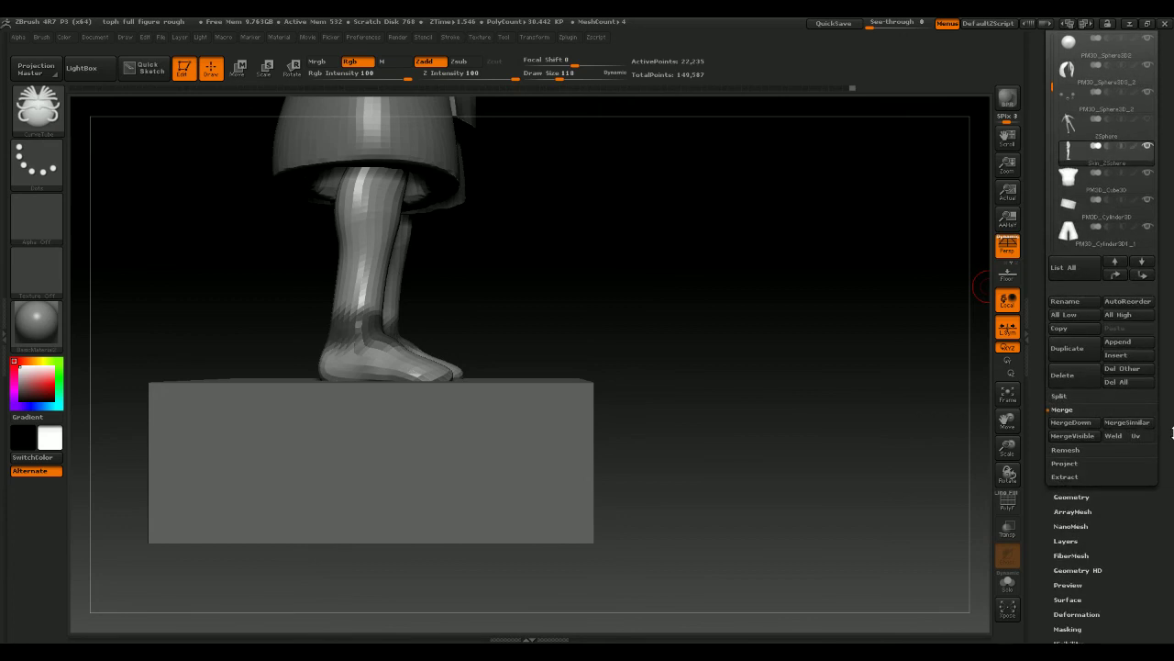
left_click(1065, 478)
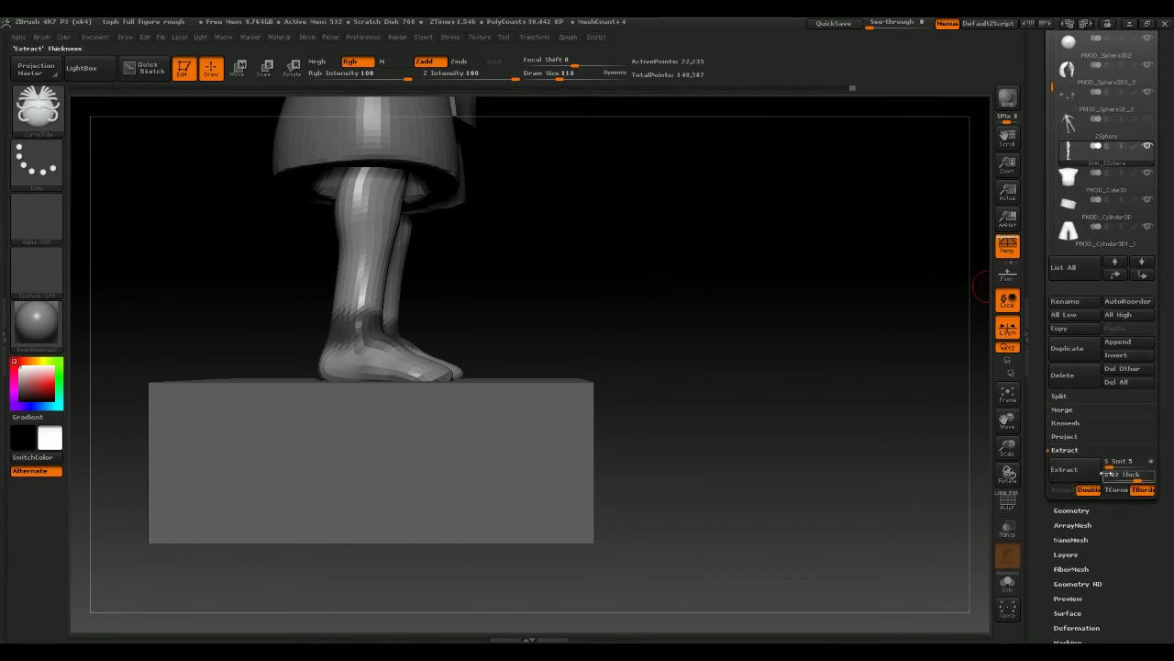
left_click(1078, 476)
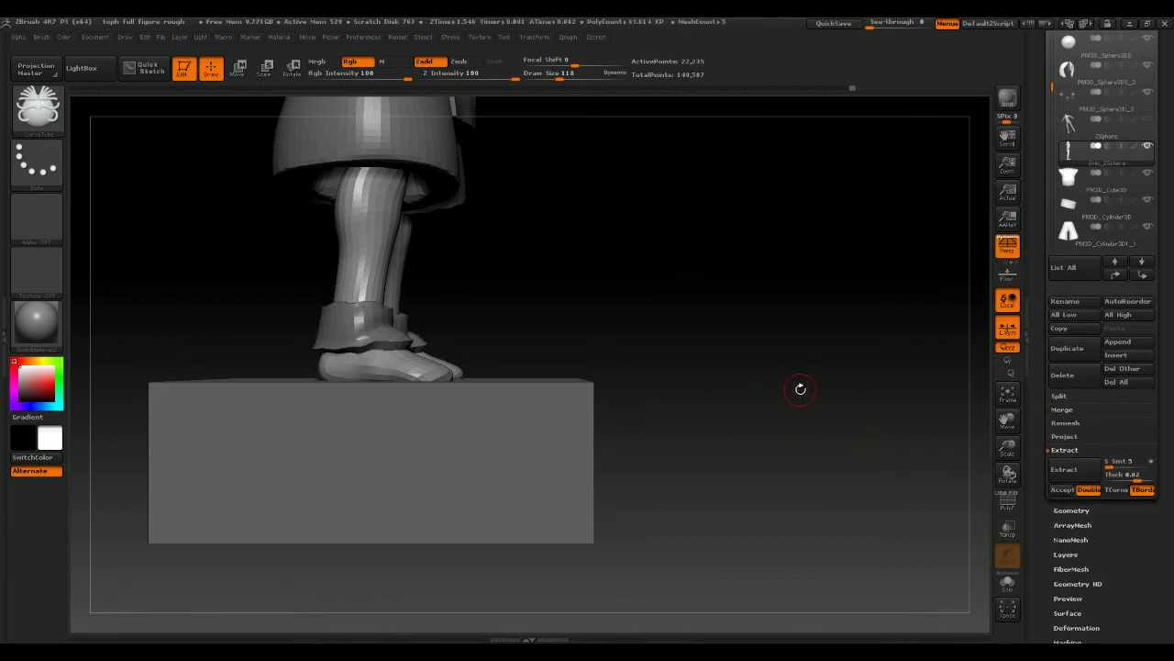
left_click_drag(801, 390, 836, 434, "alt")
left_click(1062, 472)
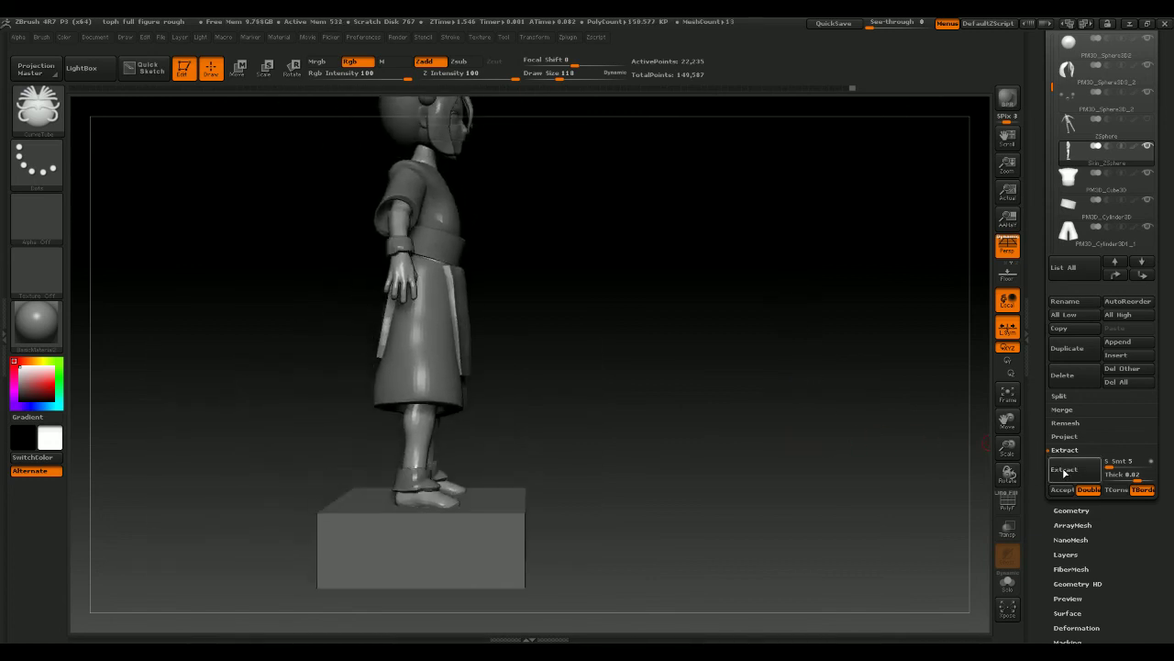
left_click(1062, 490)
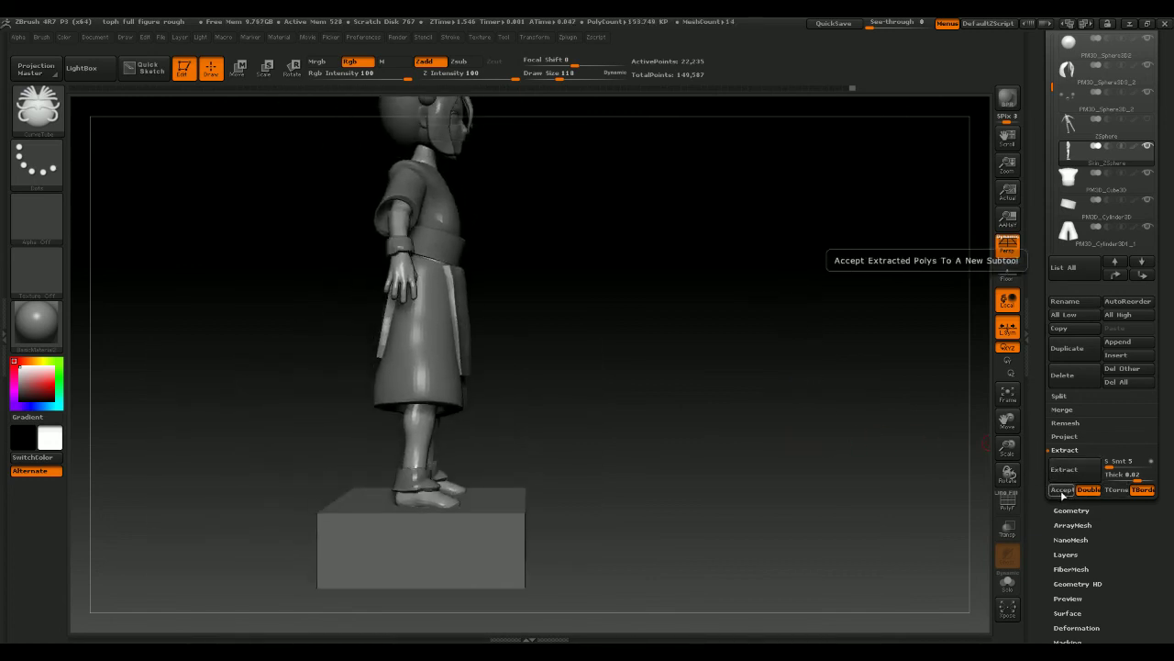
left_click(1062, 492)
Make the extracted cuffs the active subtool and clear their mask
mouse_move(889, 447)
left_mouse_down()
mouse_move(821, 414)
mouse_move(817, 327)
mouse_move(847, 379)
mouse_move(805, 388)
mouse_move(794, 404)
mouse_move(786, 310)
mouse_move(768, 288)
mouse_move(698, 309)
mouse_move(786, 367)
mouse_move(605, 383)
left_mouse_up()
left_click(495, 413, "alt")
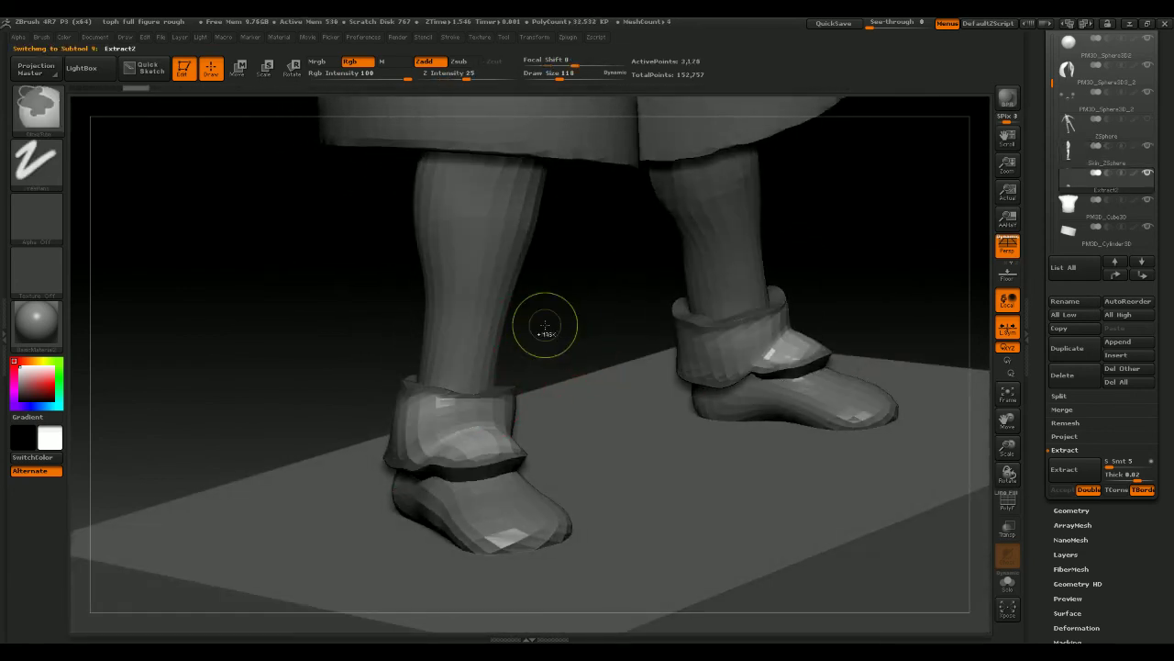
left_click_drag(569, 291, 637, 265, "ctrl")
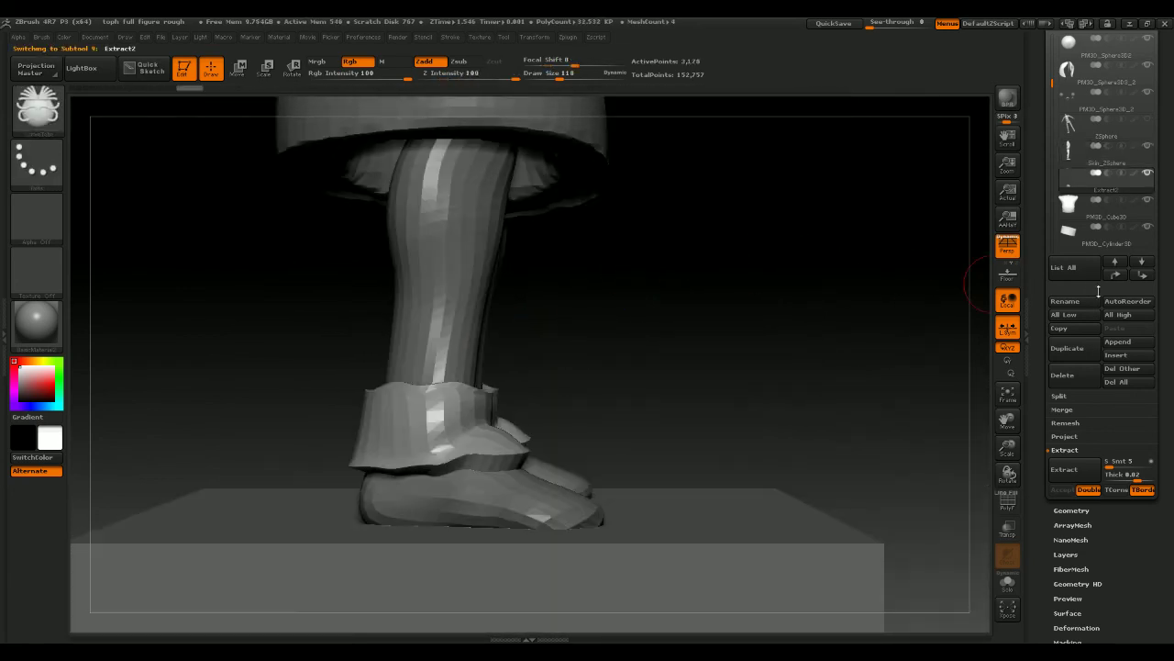
left_click_drag(853, 276, 799, 271)
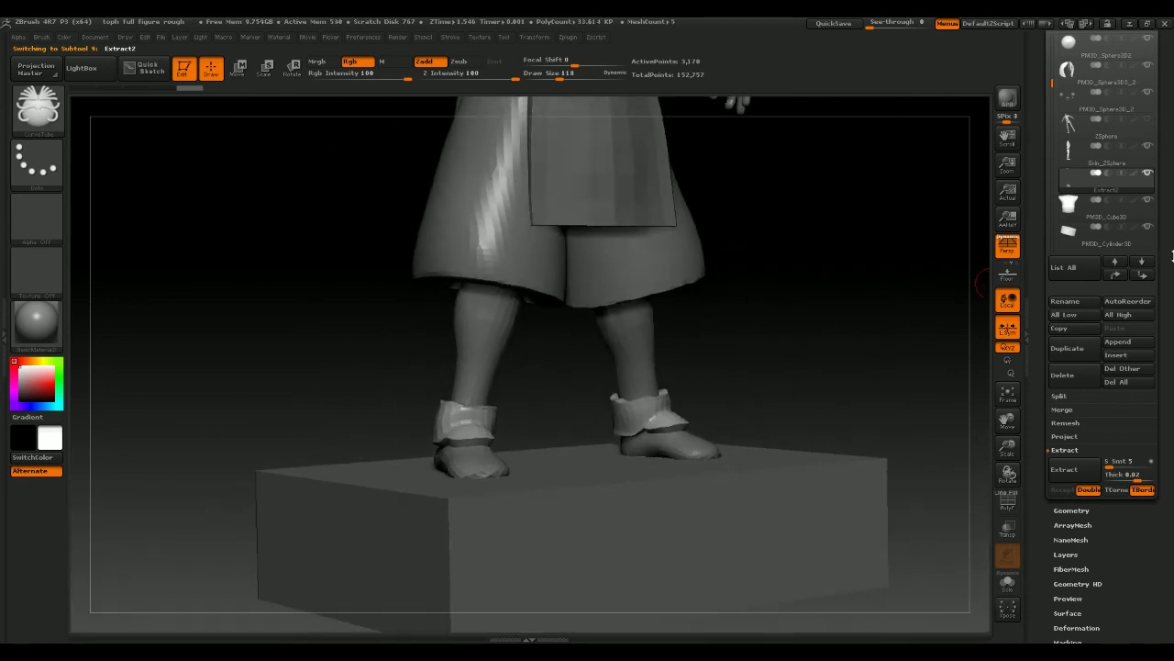
Try remeshing the extracted cuffs with ZRemesher, with KeepGroups turned on
left_click_drag(1172, 255, 1172, 81)
left_click(1069, 334)
left_click_drag(1167, 459, 1167, 162)
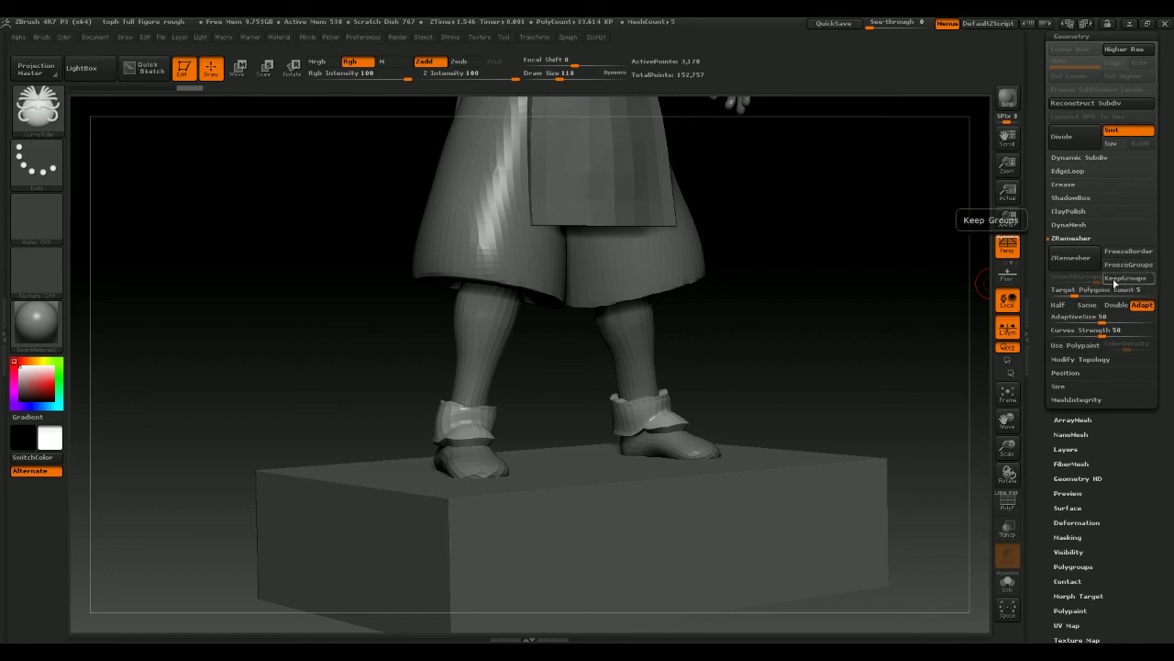
left_click(1125, 277)
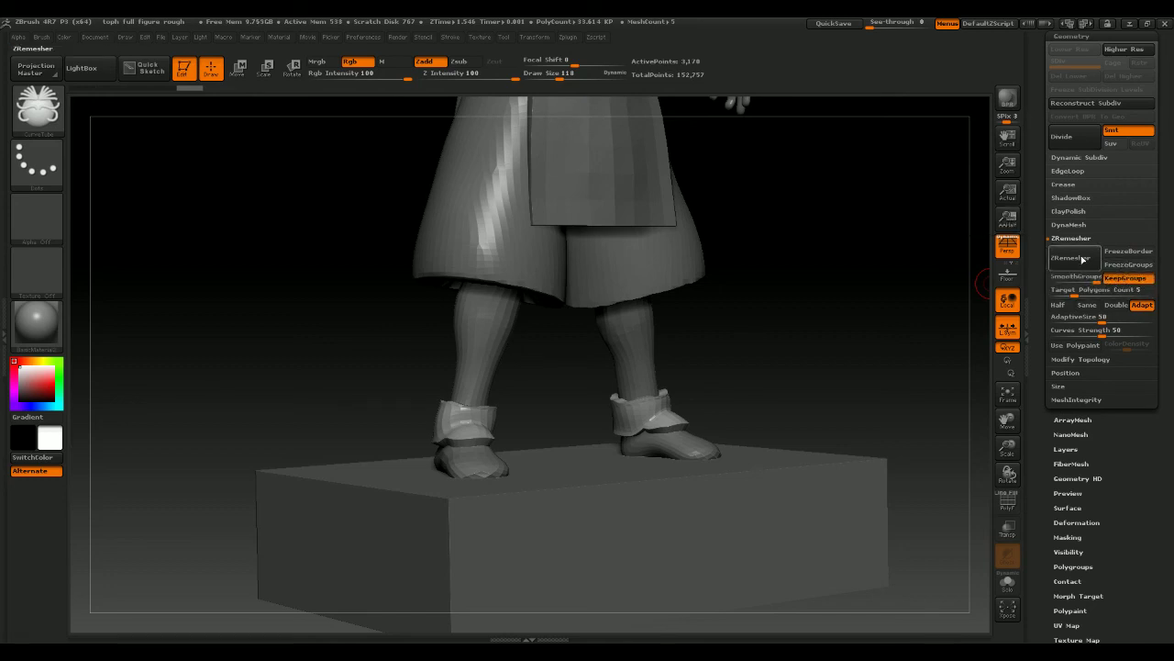
left_click(1071, 258)
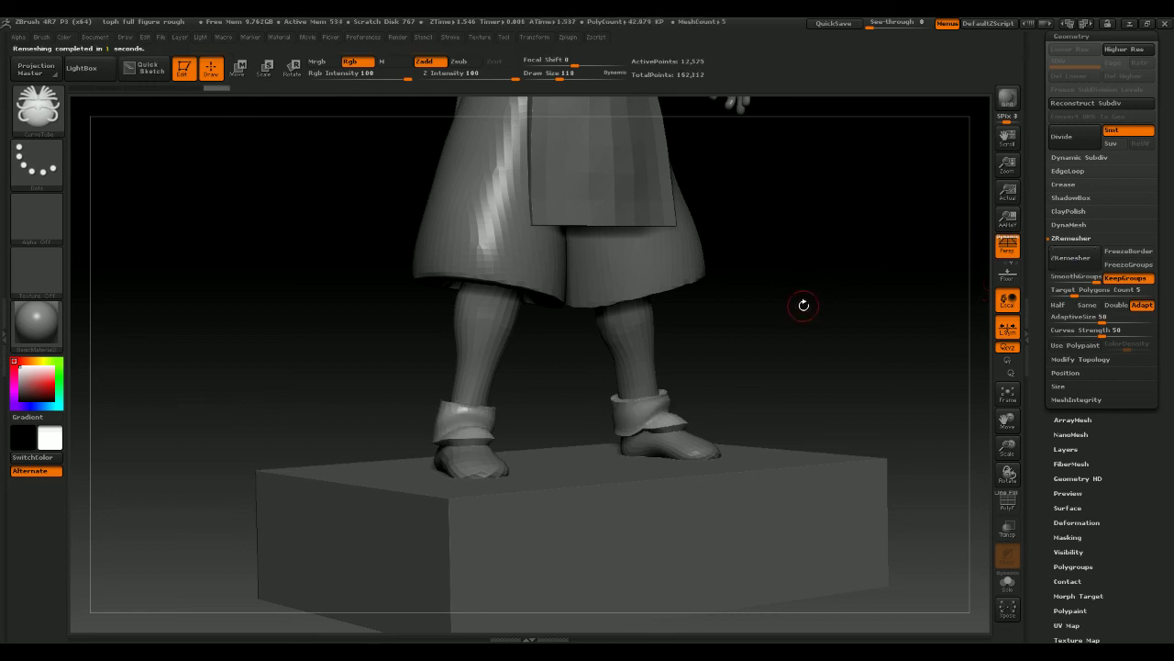
Flatten the surfaces and edges of the ankle cuffs using the Flatten brush at draw size 175, smoothing rough spots
mouse_move(805, 303)
left_mouse_down()
mouse_move(815, 301)
mouse_move(817, 333)
mouse_move(760, 325)
mouse_move(496, 431)
left_mouse_up()
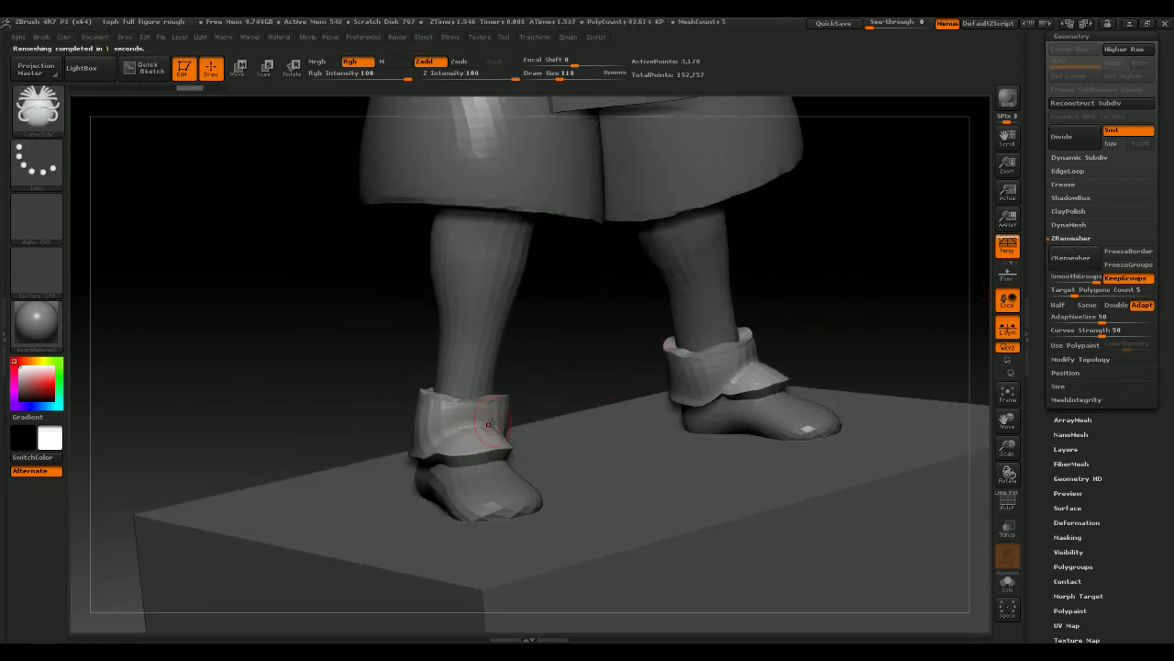
key("b")
key("f")
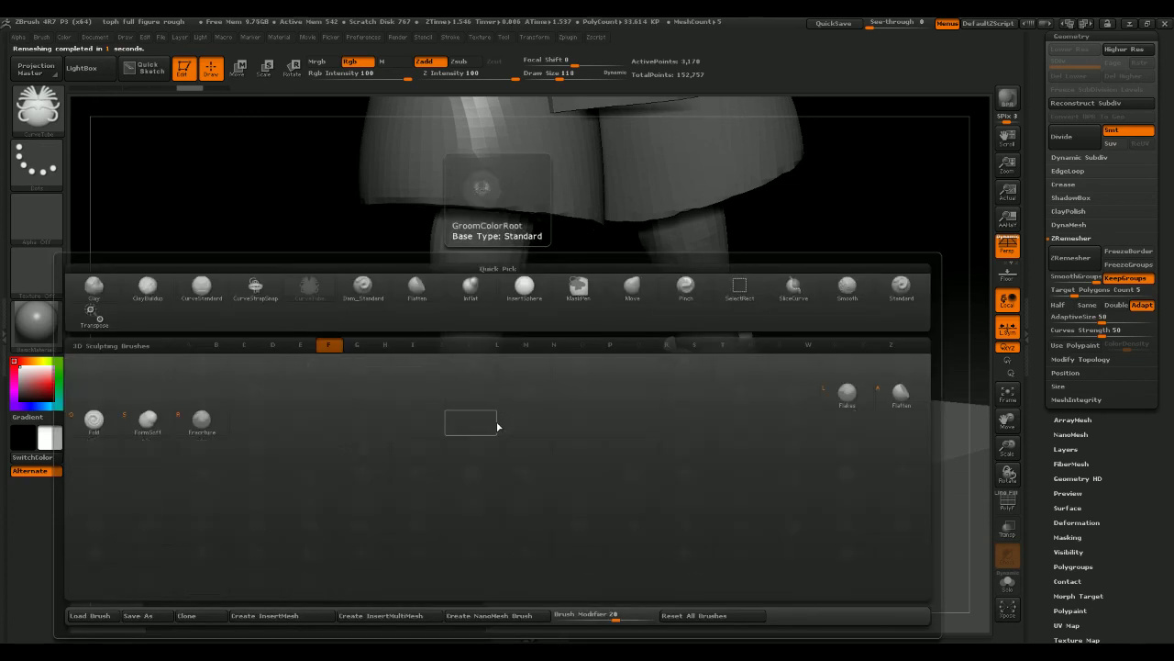
key("l")
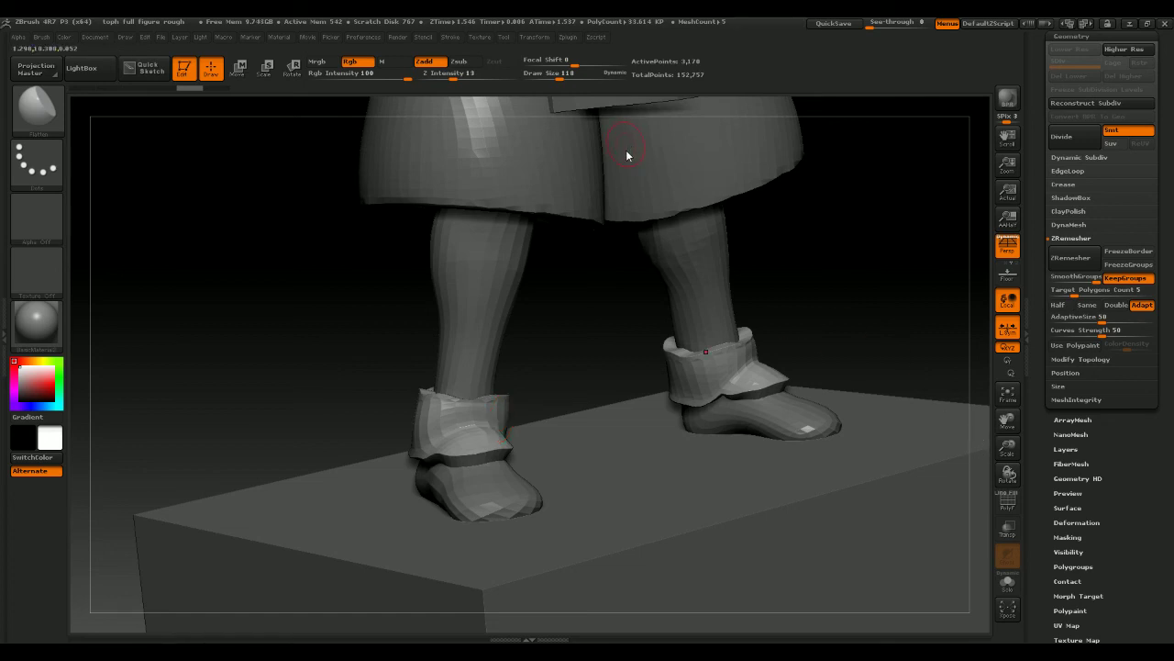
key("space")
left_click_drag(585, 296, 566, 331)
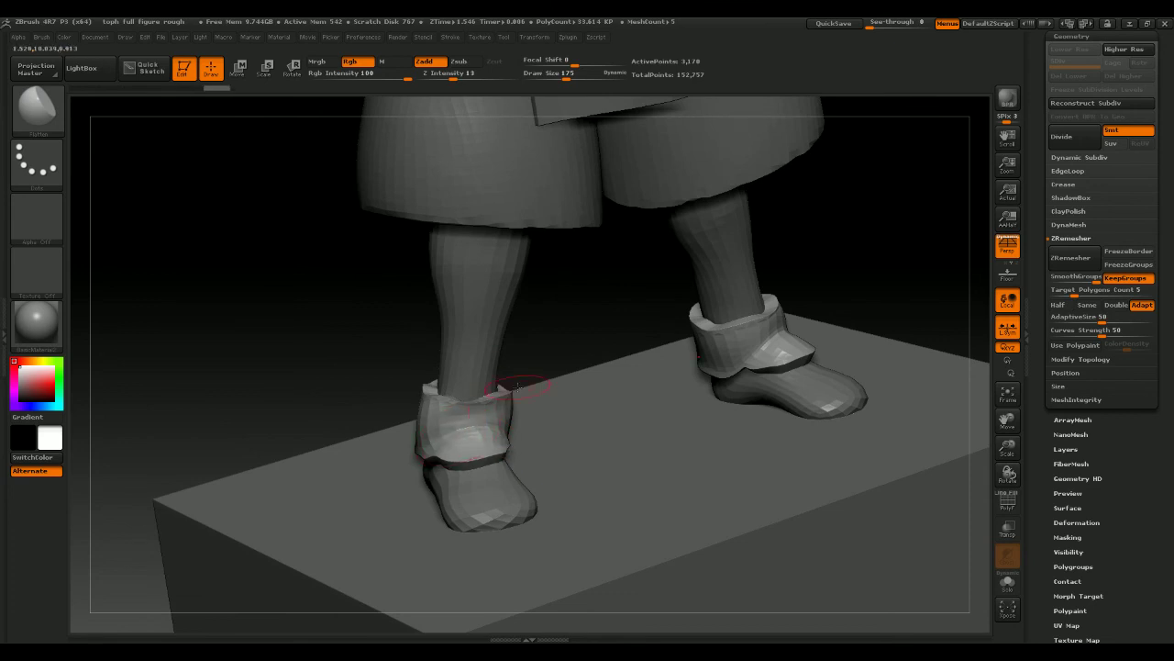
left_click_drag(518, 386, 619, 308)
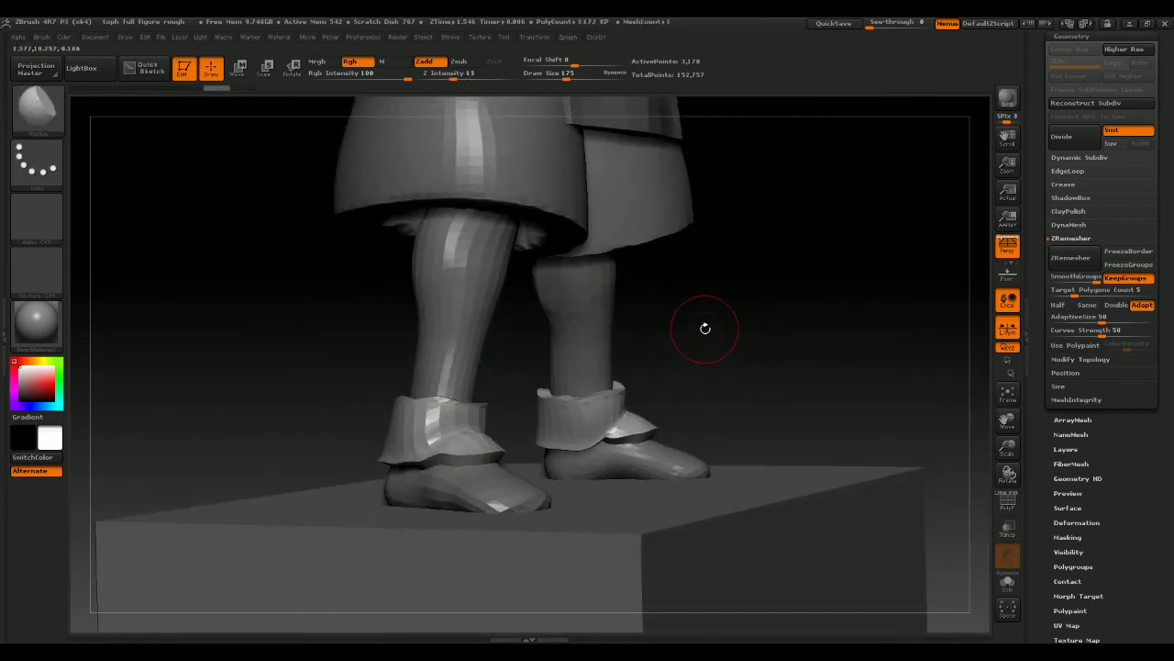
key("shift")
mouse_move(705, 327)
left_mouse_down()
mouse_move(484, 417)
mouse_move(481, 434)
left_mouse_up()
key("shift")
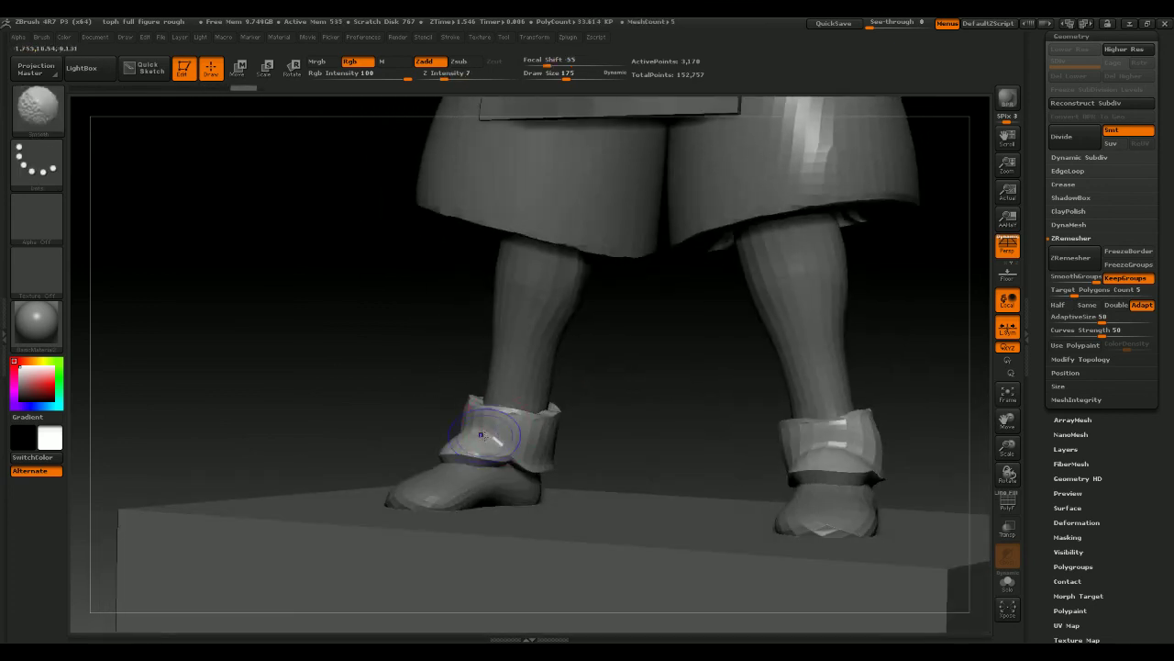
mouse_move(588, 404)
left_mouse_down()
mouse_move(598, 388)
mouse_move(589, 405)
left_mouse_up()
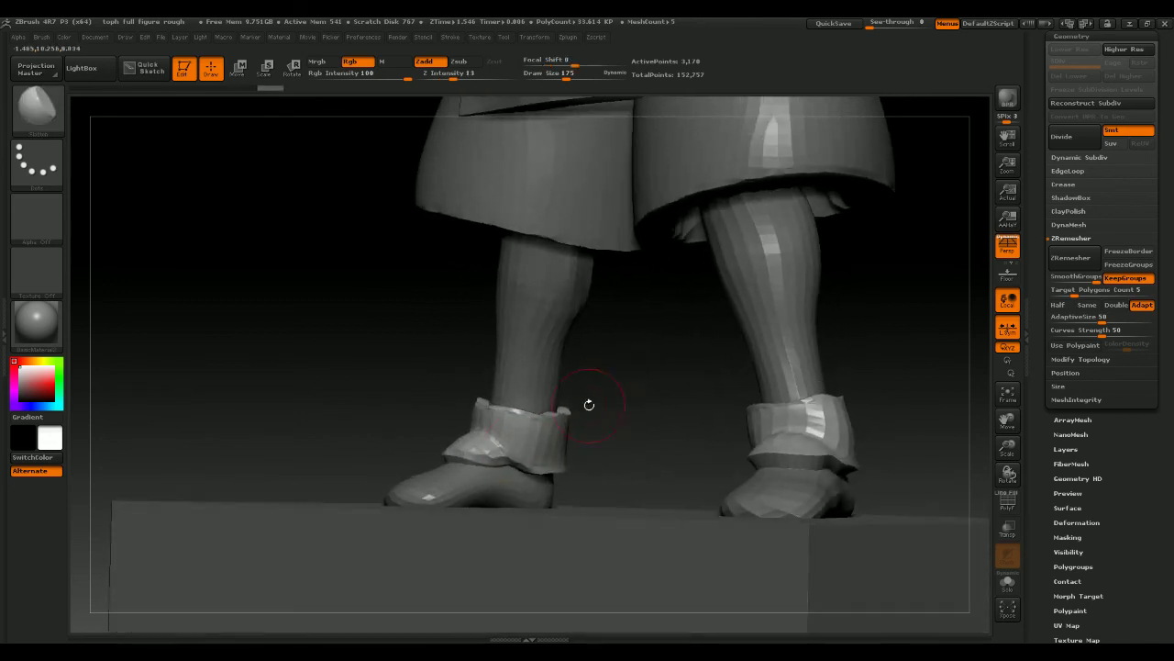
Reshape the ankle cuffs around the legs using the Move brush at draw size 126, and smooth their sides
key("b")
key("m")
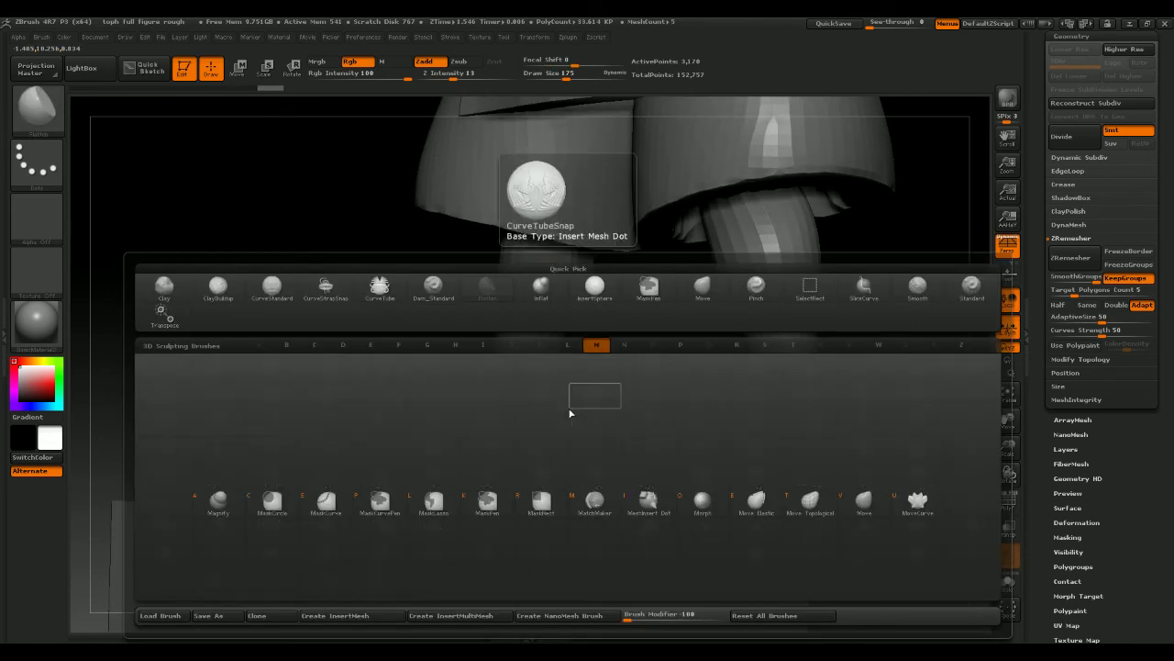
key("v")
key("space")
mouse_move(582, 420)
left_mouse_down()
mouse_move(562, 450)
mouse_move(639, 428)
mouse_move(763, 365)
mouse_move(849, 278)
left_mouse_up()
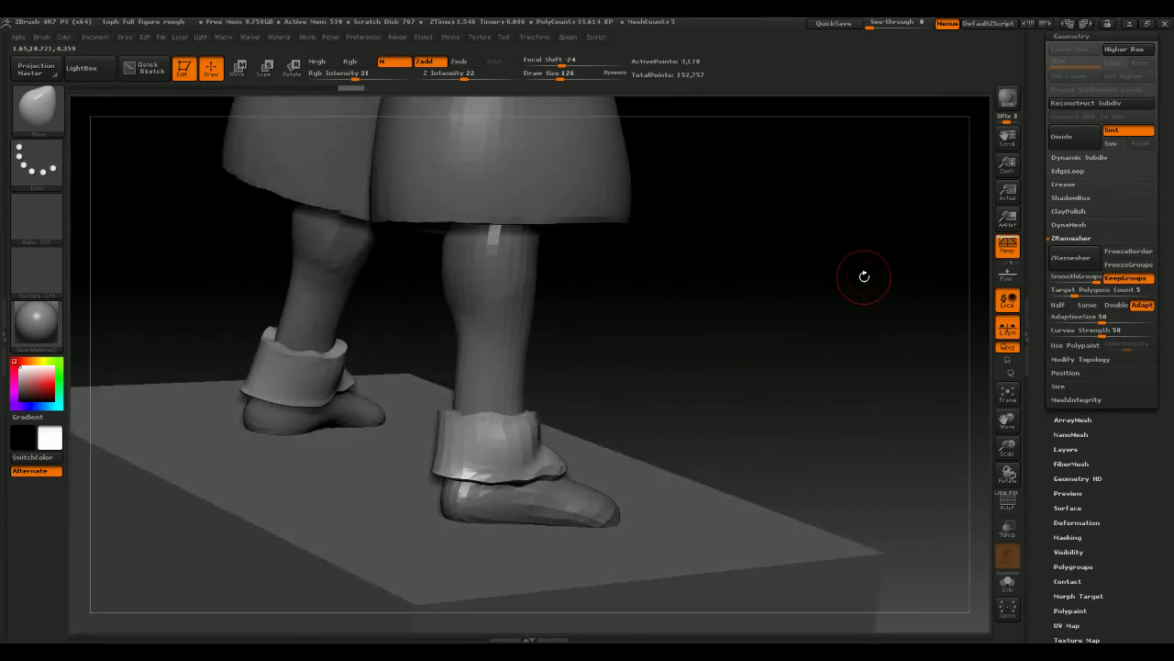
mouse_move(792, 206)
left_mouse_down()
mouse_move(768, 270)
mouse_move(752, 266)
mouse_move(727, 345)
mouse_move(635, 320)
left_mouse_up()
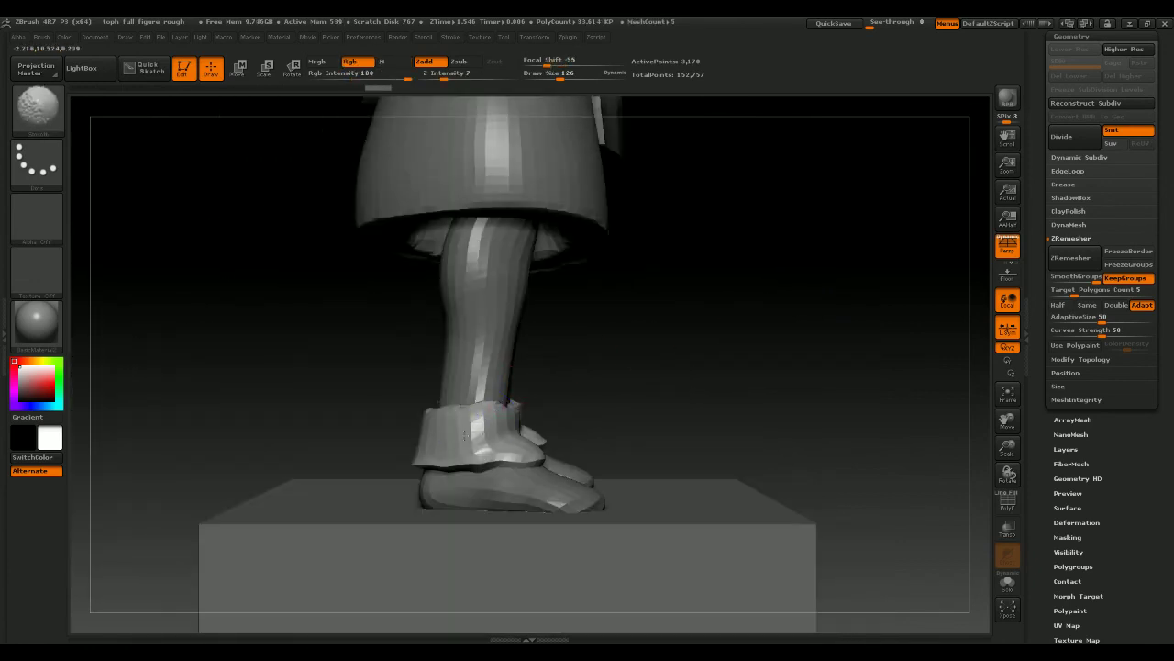
left_click_drag(466, 435, 477, 431, "shift")
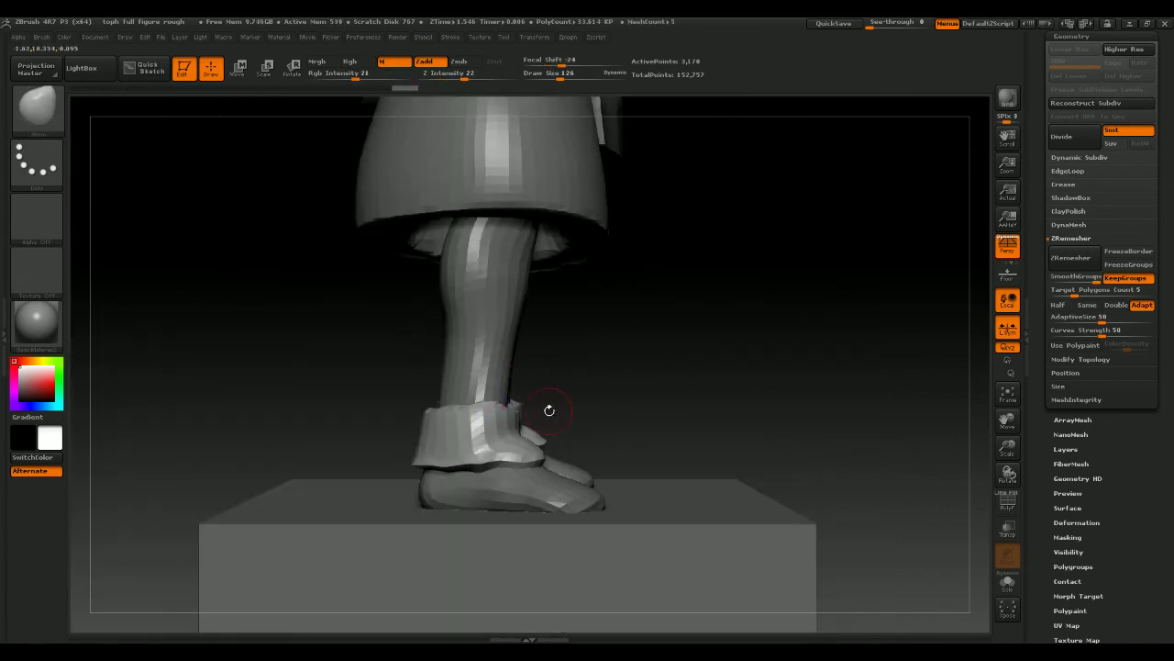
left_click_drag(548, 409, 512, 425)
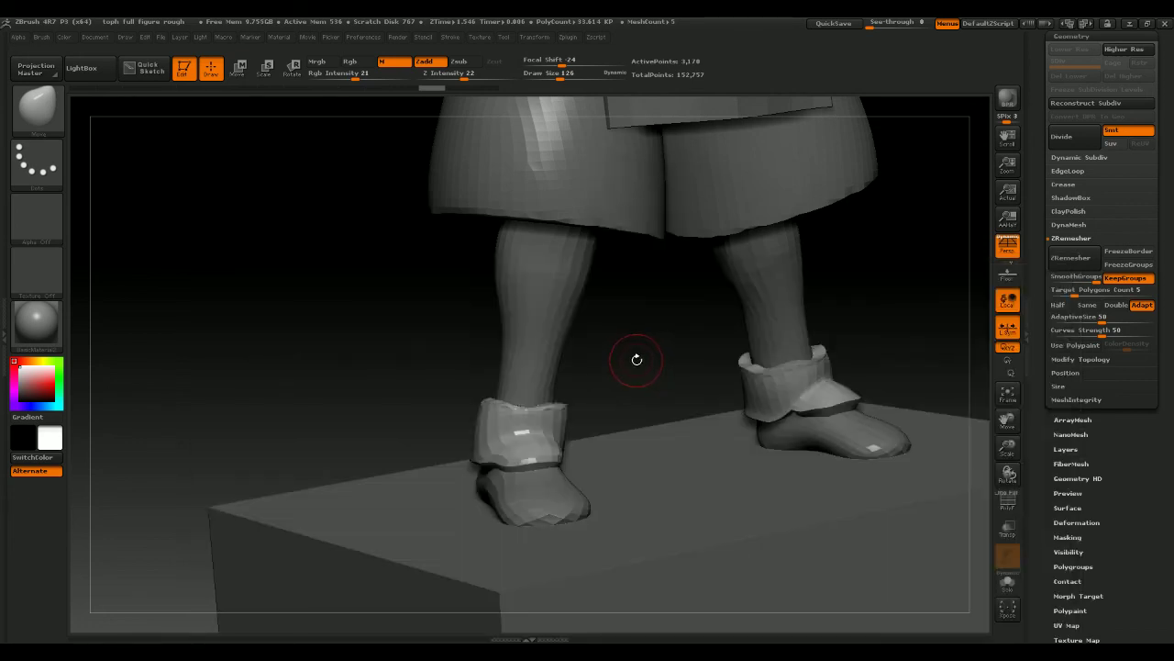
Flatten the front of the ankle cuff above the foot using the Flatten brush at draw size 97
key("b")
key("f")
key("space")
left_click_drag(634, 360, 587, 367)
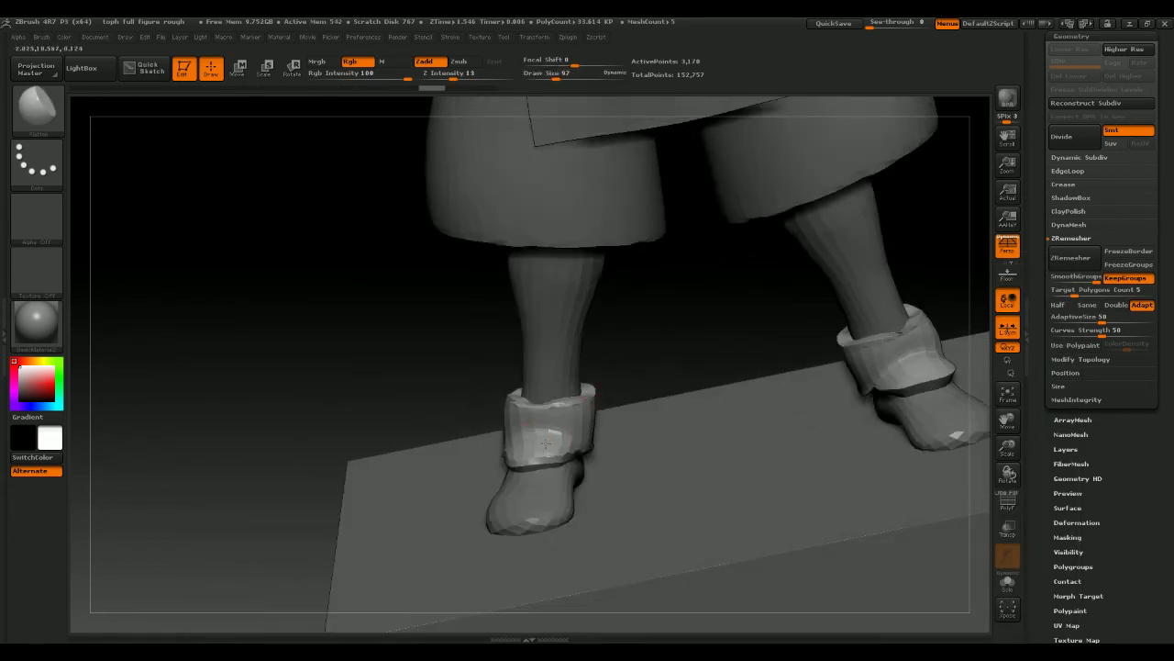
left_click_drag(556, 450, 561, 435)
mouse_move(711, 367)
left_mouse_down()
mouse_move(633, 373)
mouse_move(692, 333)
mouse_move(674, 369)
left_mouse_up()
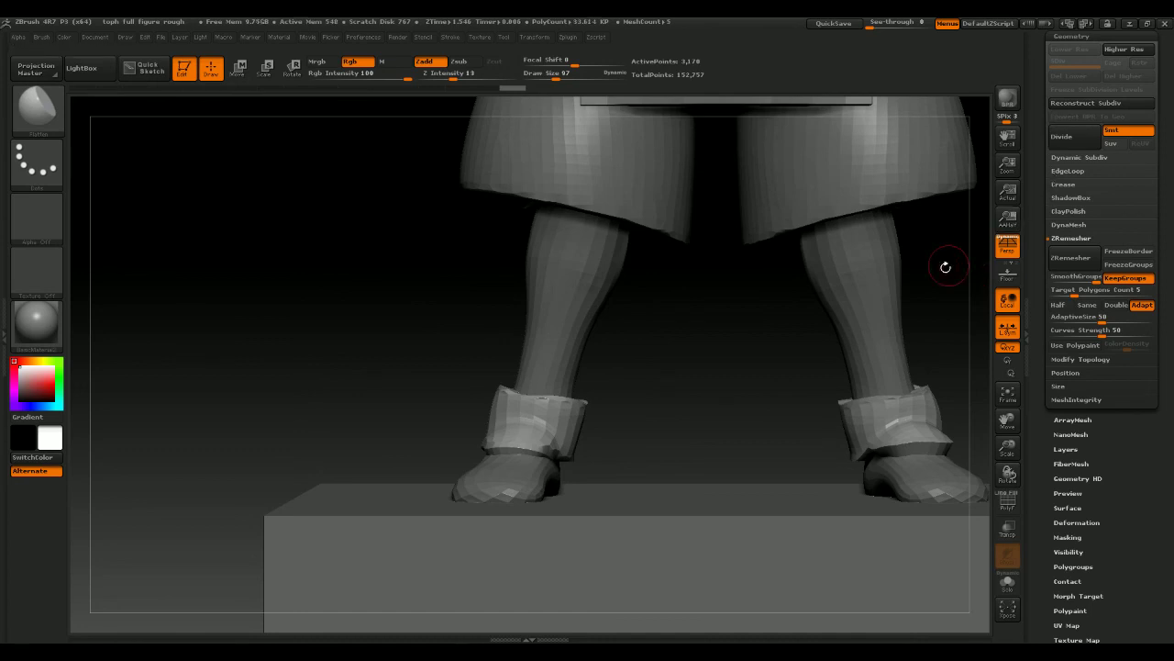
Apply Mirror And Weld to the cuffs so the edited side is copied to the opposite side
scroll(1172, 341, "up", 2)
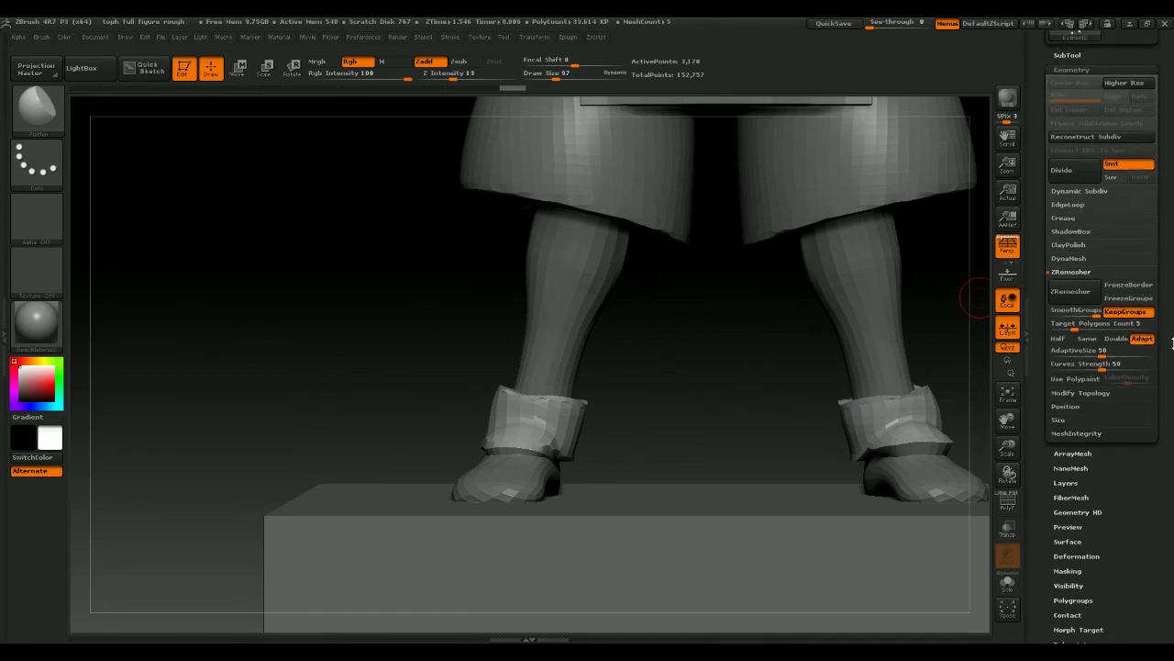
scroll(1171, 342, "up", 10)
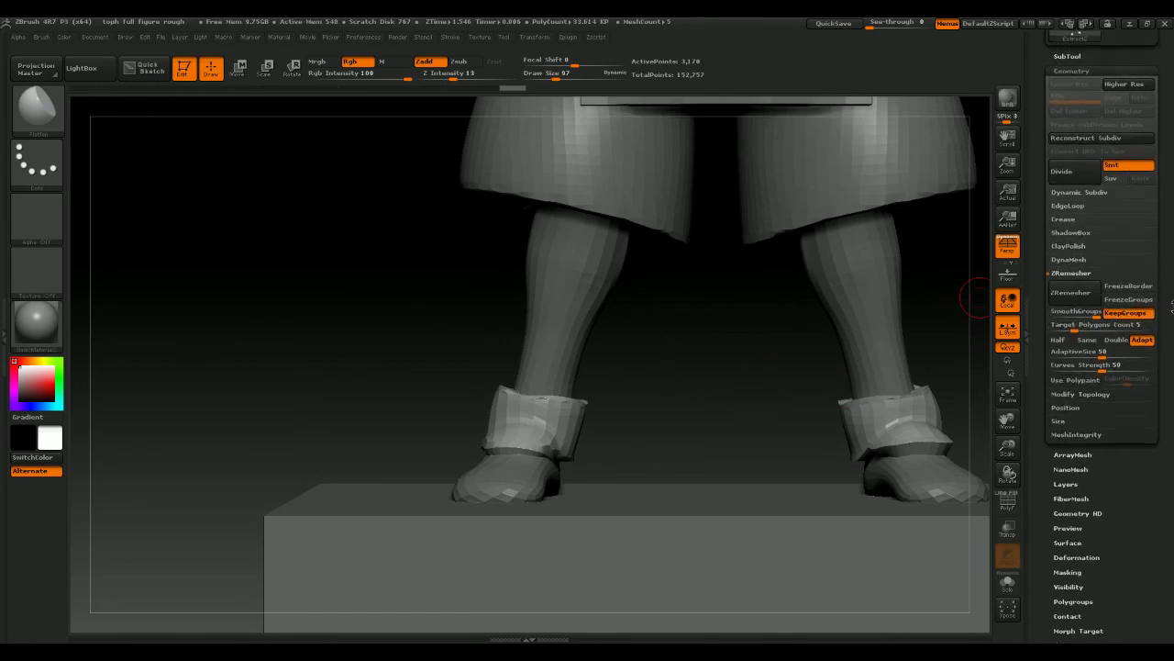
scroll(1172, 319, "down", 10)
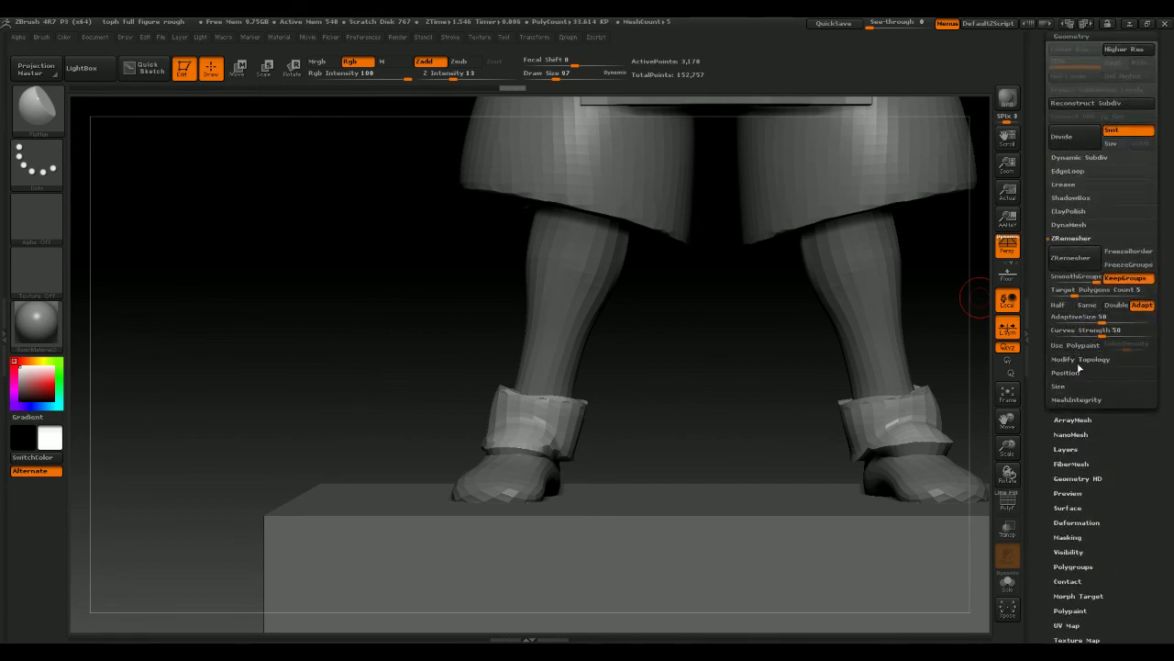
left_click(1078, 360)
left_click(1086, 291)
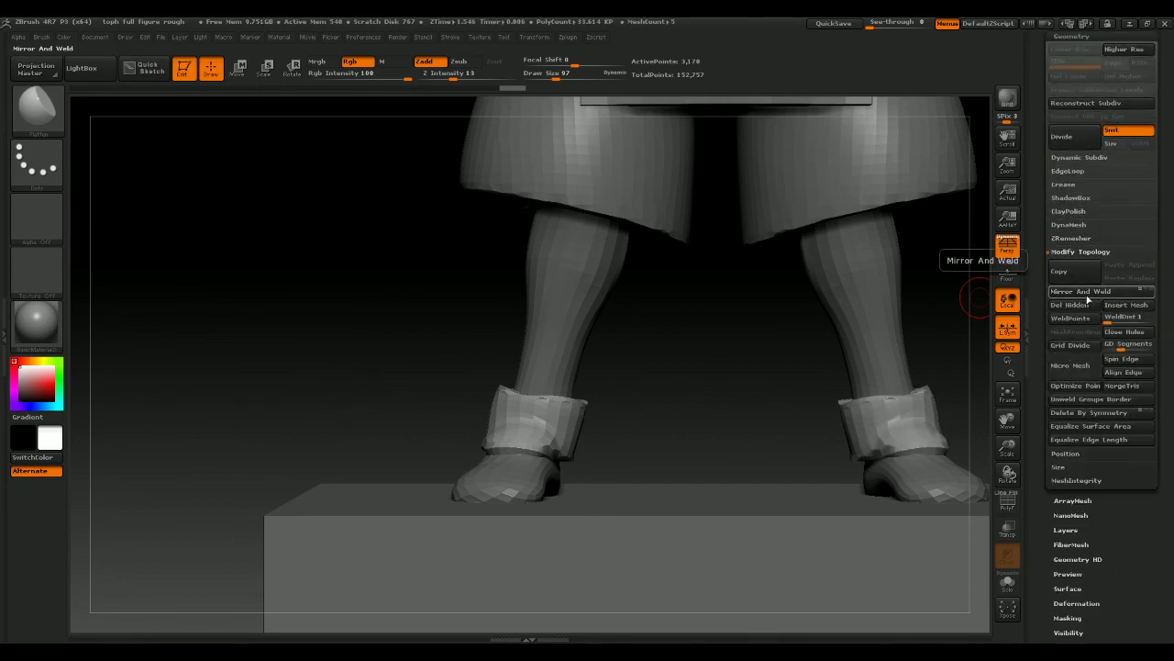
key("ctrl+z")
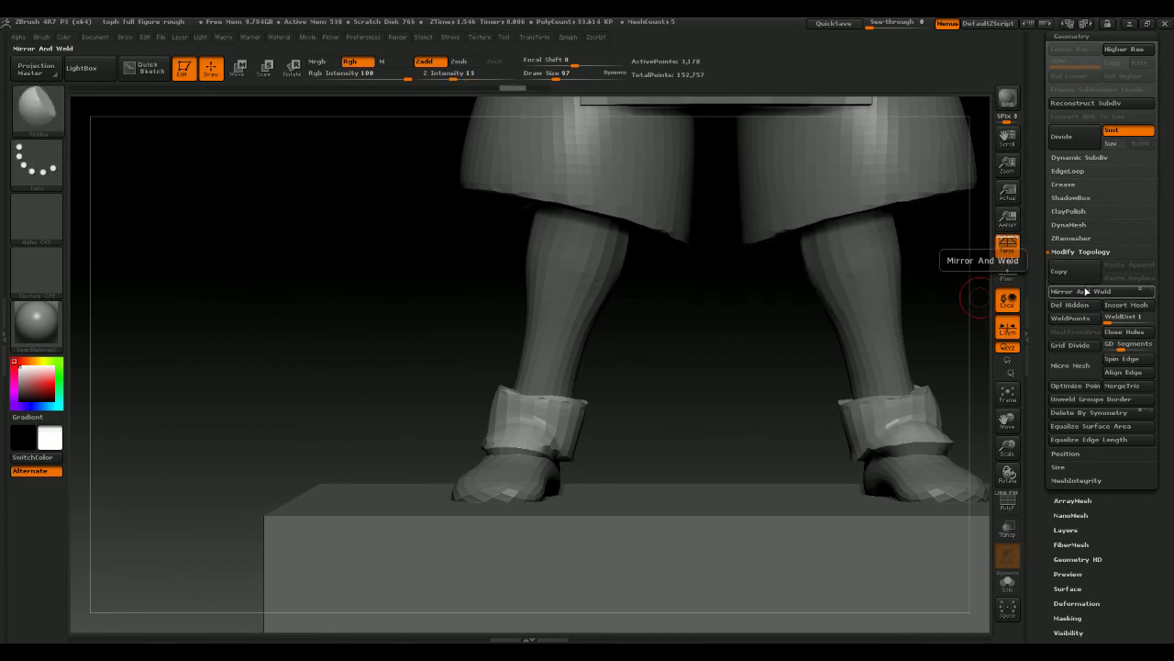
key("ctrl+z")
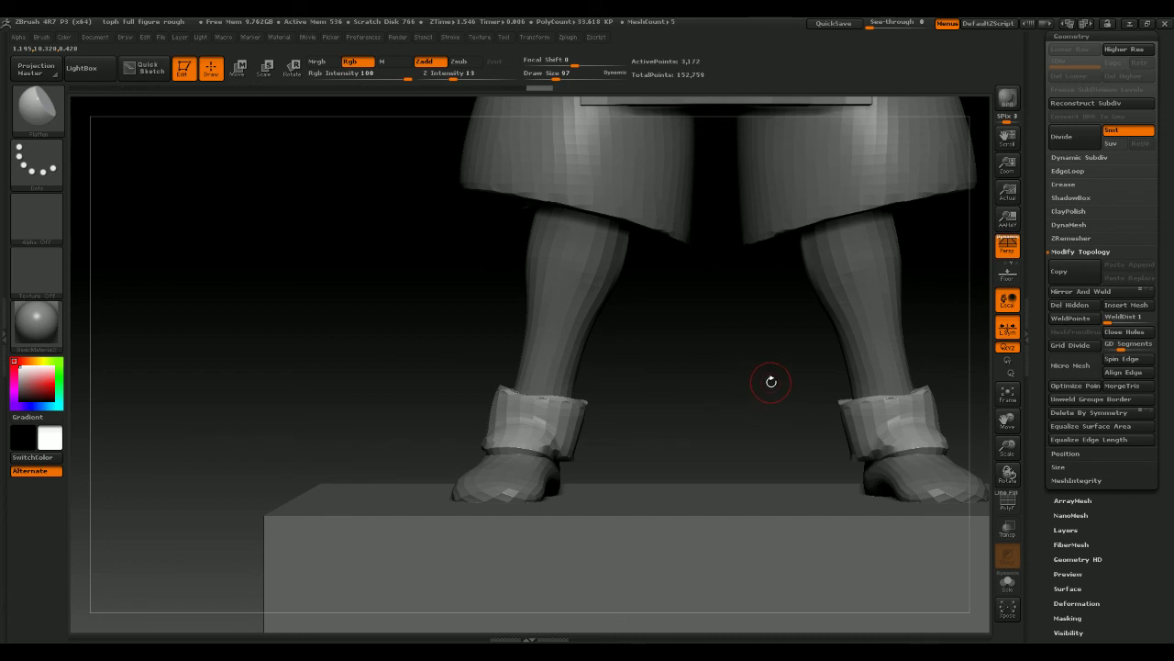
left_click_drag(770, 382, 690, 398, "alt")
Rebuild the cuffs with DynaMesh at a resolution of 48
left_click(1066, 225)
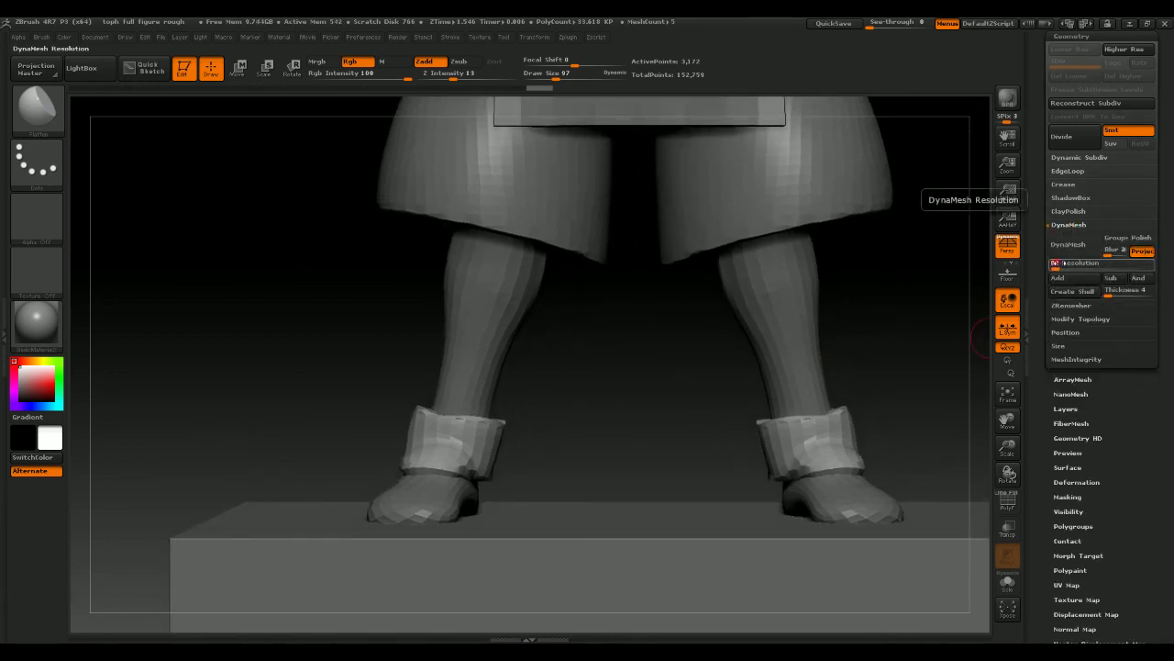
left_click(1068, 244)
key("ctrl+z")
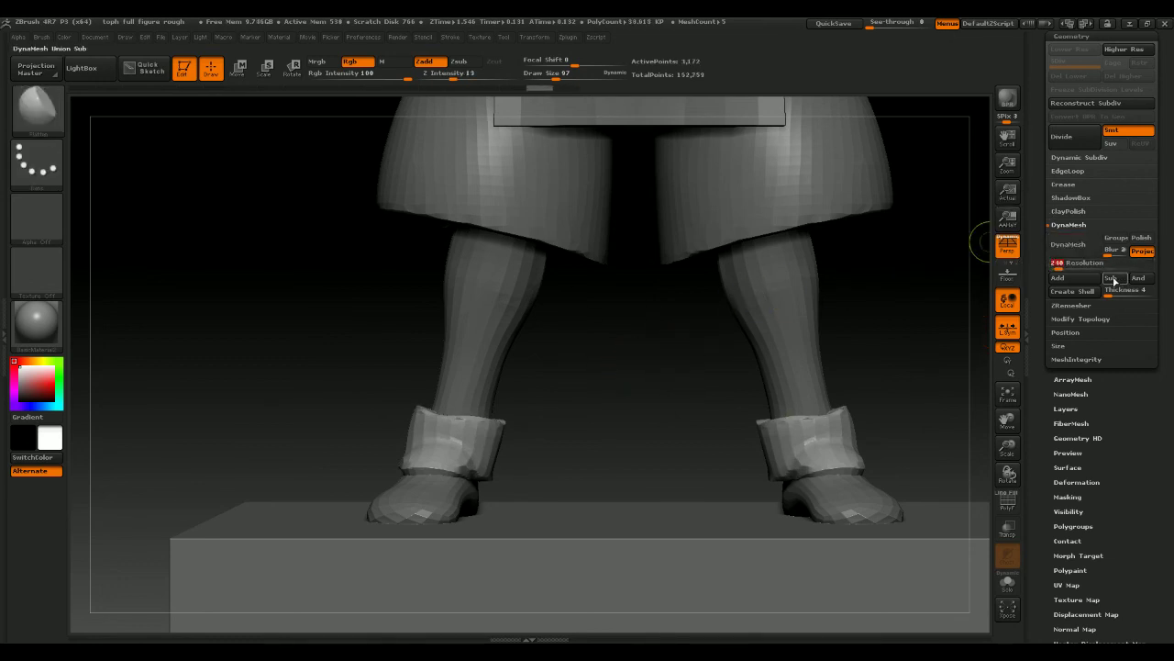
type("48")
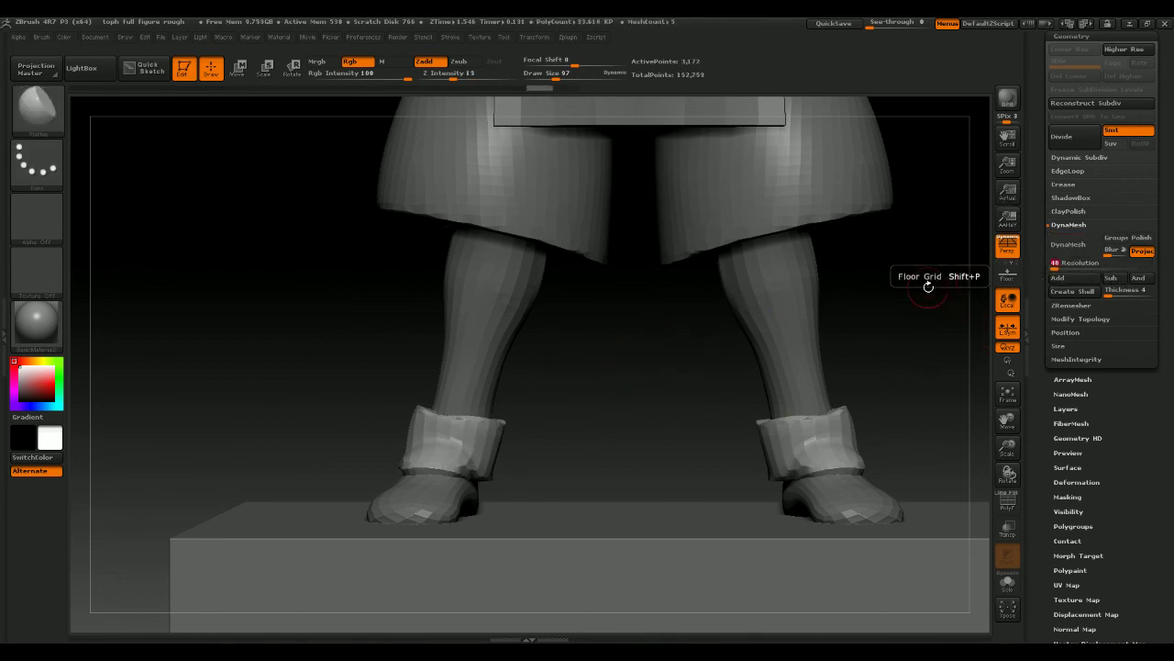
left_click(1090, 241)
Even out the upper rims of the remeshed ankle cuffs with the Flatten brush
mouse_move(561, 338)
left_mouse_down()
mouse_move(726, 322)
mouse_move(697, 341)
mouse_move(624, 330)
mouse_move(614, 358)
mouse_move(656, 354)
mouse_move(642, 354)
left_mouse_up()
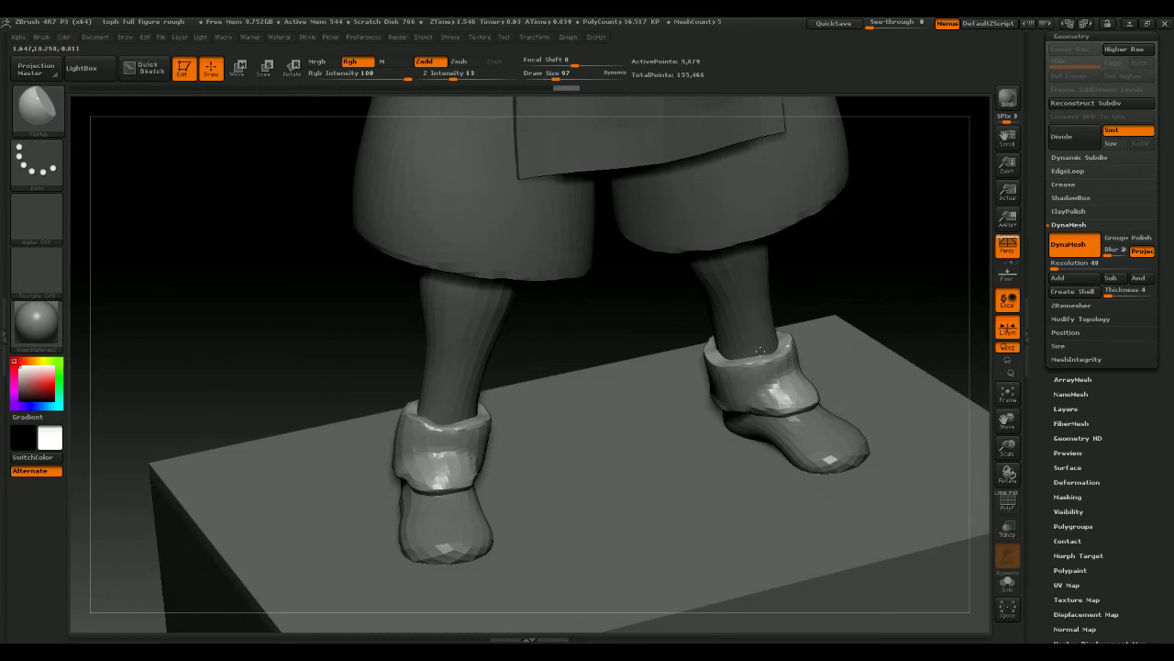
left_click_drag(760, 351, 744, 344)
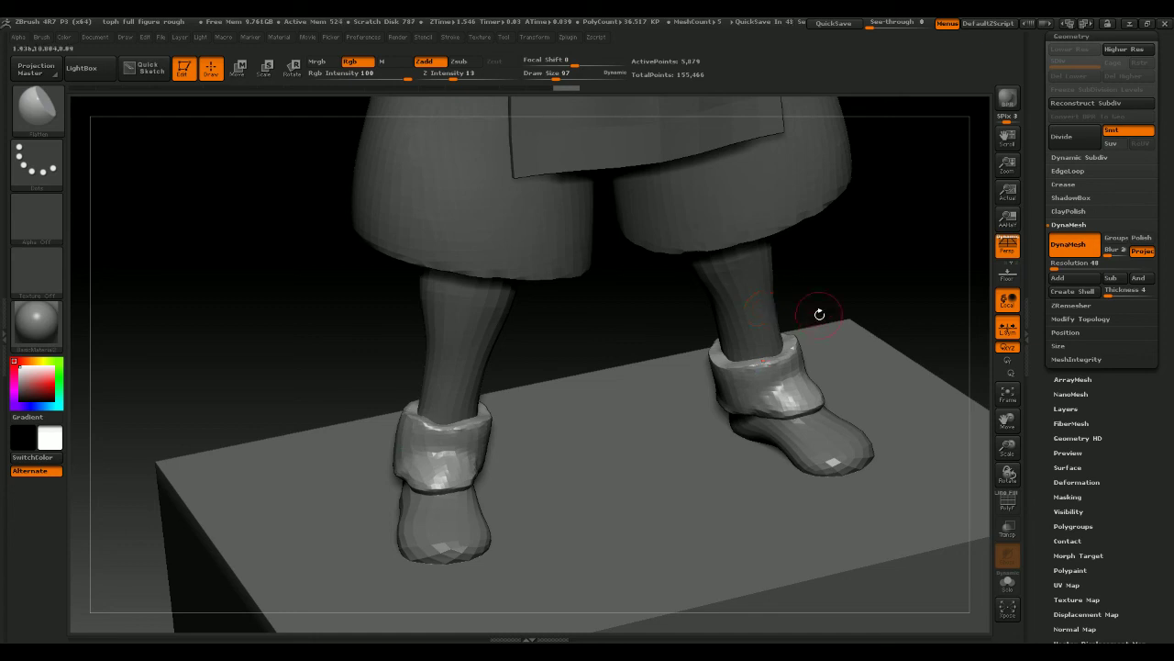
left_click_drag(821, 310, 460, 395, "shift")
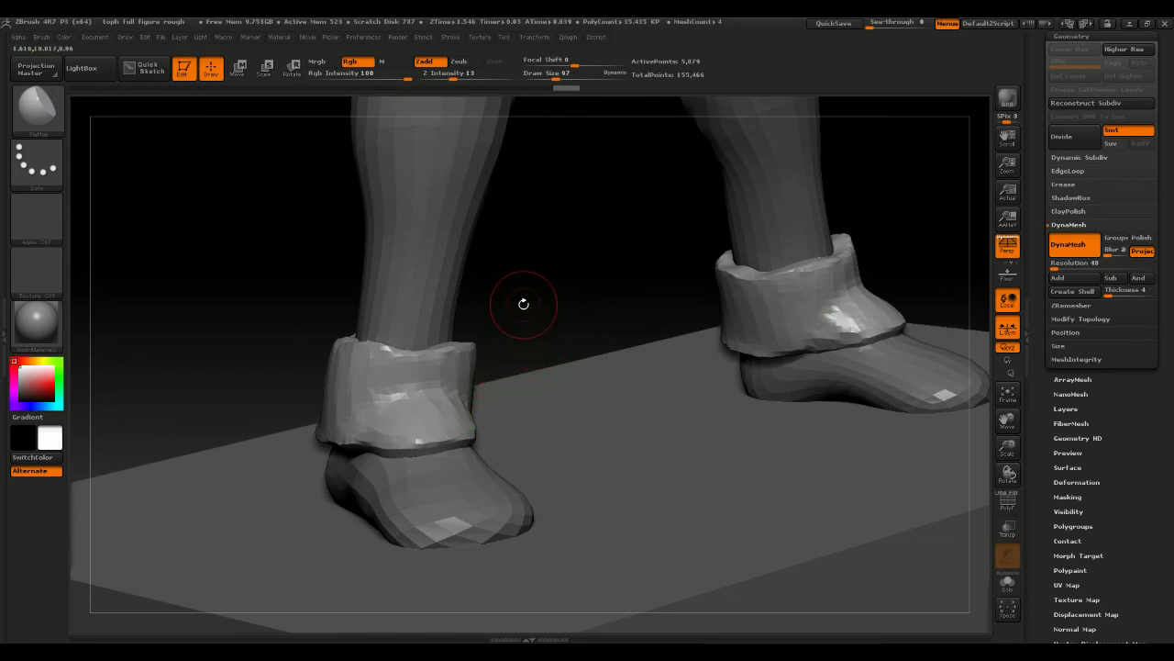
Build up a thick raised hem along the lower edge of the ankle cuffs with the ClayBuildup brush
key("b")
key("c")
key("b")
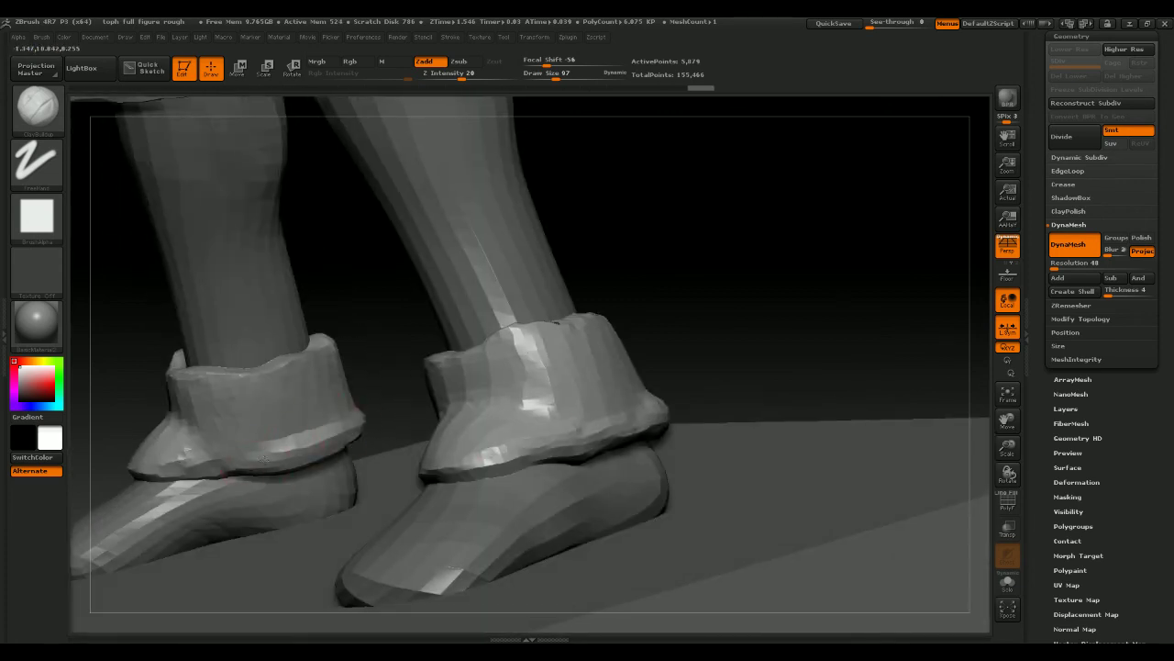
mouse_move(264, 459)
left_mouse_down()
mouse_move(191, 466)
mouse_move(260, 456)
left_mouse_up()
left_click_drag(349, 323, 462, 367)
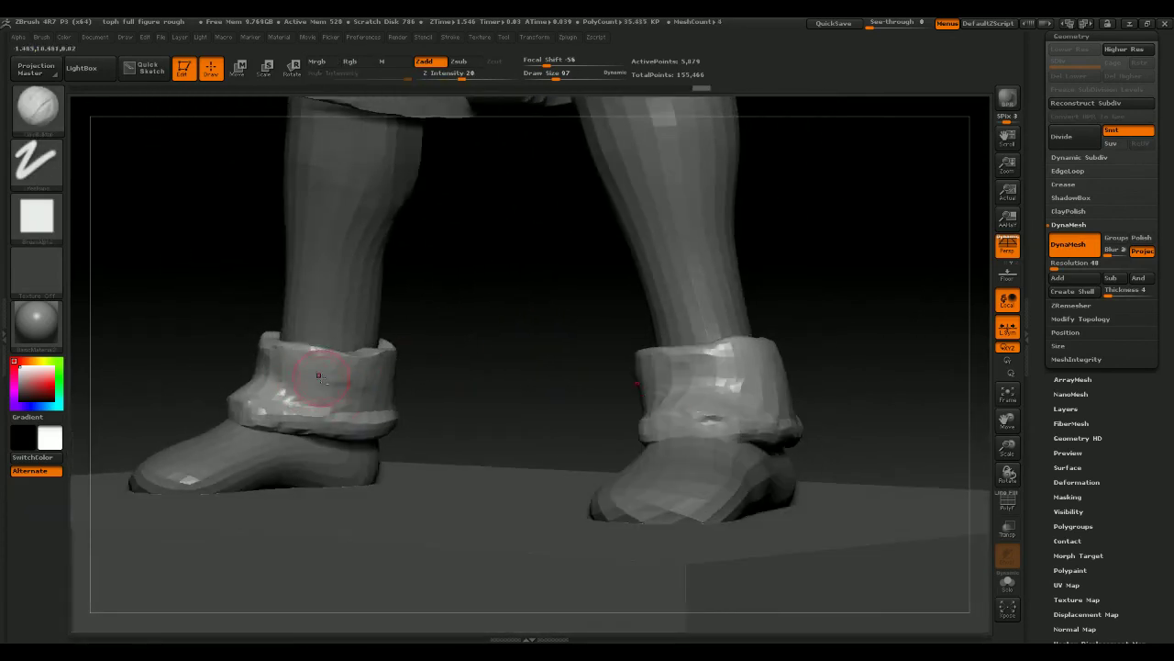
key("space")
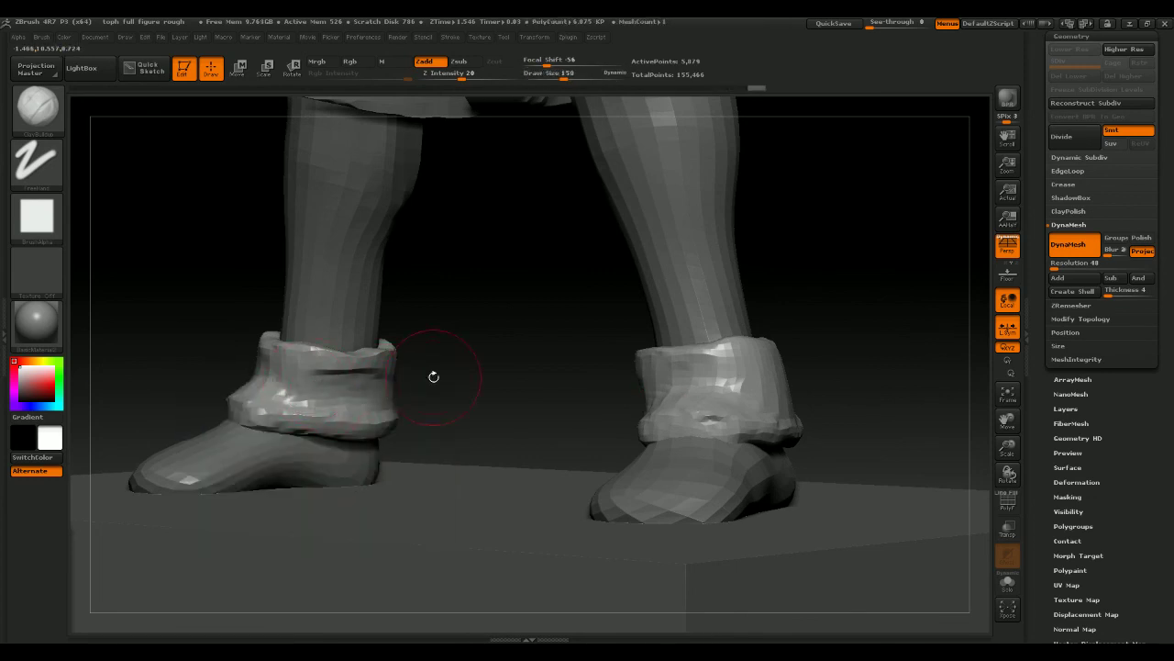
mouse_move(434, 377)
left_mouse_down()
mouse_move(342, 360)
mouse_move(434, 347)
left_mouse_up()
Build up a raised band around the upper rim of the ankle cuffs with ClayBuildup at draw size 101
key("b")
key("s")
key("t")
mouse_move(551, 312)
left_mouse_down()
mouse_move(538, 312)
mouse_move(642, 312)
mouse_move(407, 314)
mouse_move(467, 321)
mouse_move(354, 339)
mouse_move(305, 371)
mouse_move(287, 365)
mouse_move(303, 351)
left_mouse_up()
key("space")
mouse_move(353, 261)
left_mouse_down()
mouse_move(380, 251)
mouse_move(463, 325)
mouse_move(519, 266)
mouse_move(243, 372)
mouse_move(236, 385)
mouse_move(186, 391)
mouse_move(165, 368)
left_mouse_up()
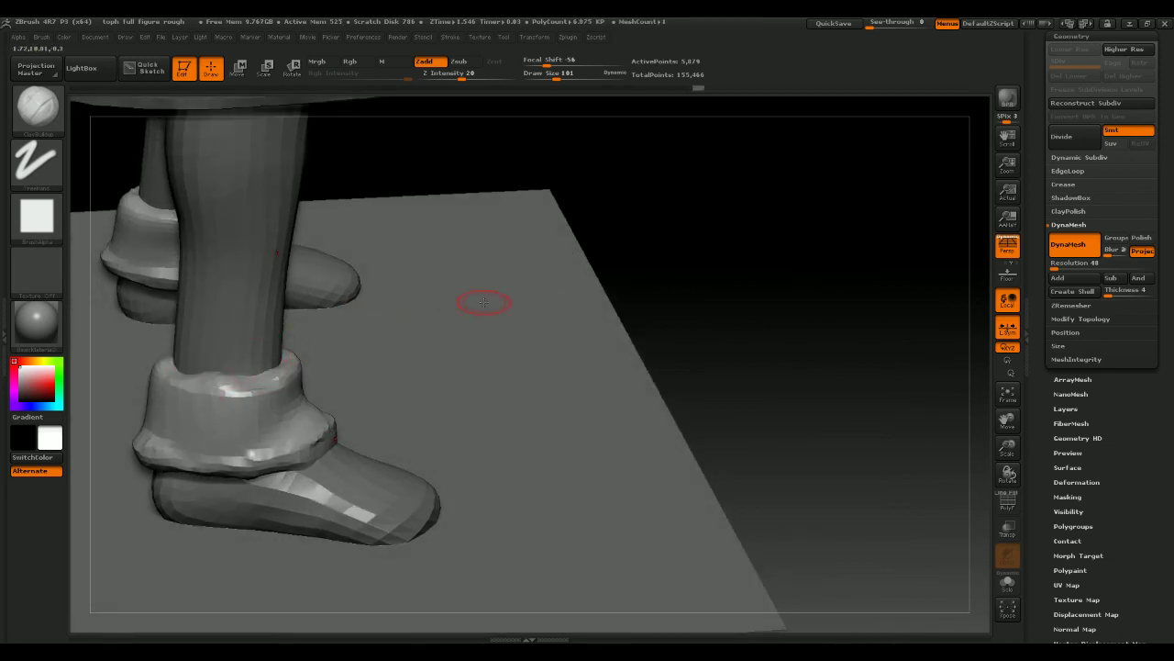
left_click_drag(483, 302, 601, 311)
mouse_move(308, 333)
left_mouse_down()
mouse_move(178, 343)
mouse_move(189, 340)
left_mouse_up()
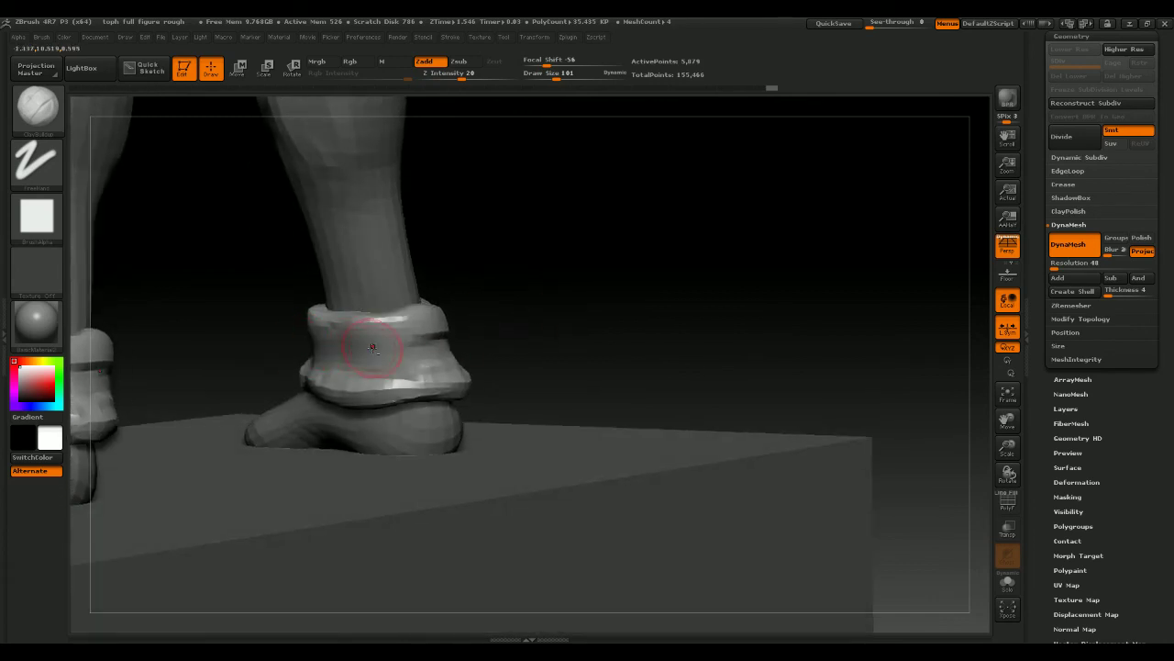
Sculpt horizontal fabric folds around the back, sides and front of the ankle cuffs with the ClayBuildup brush
left_click_drag(357, 348, 446, 356)
left_click_drag(358, 328, 442, 331)
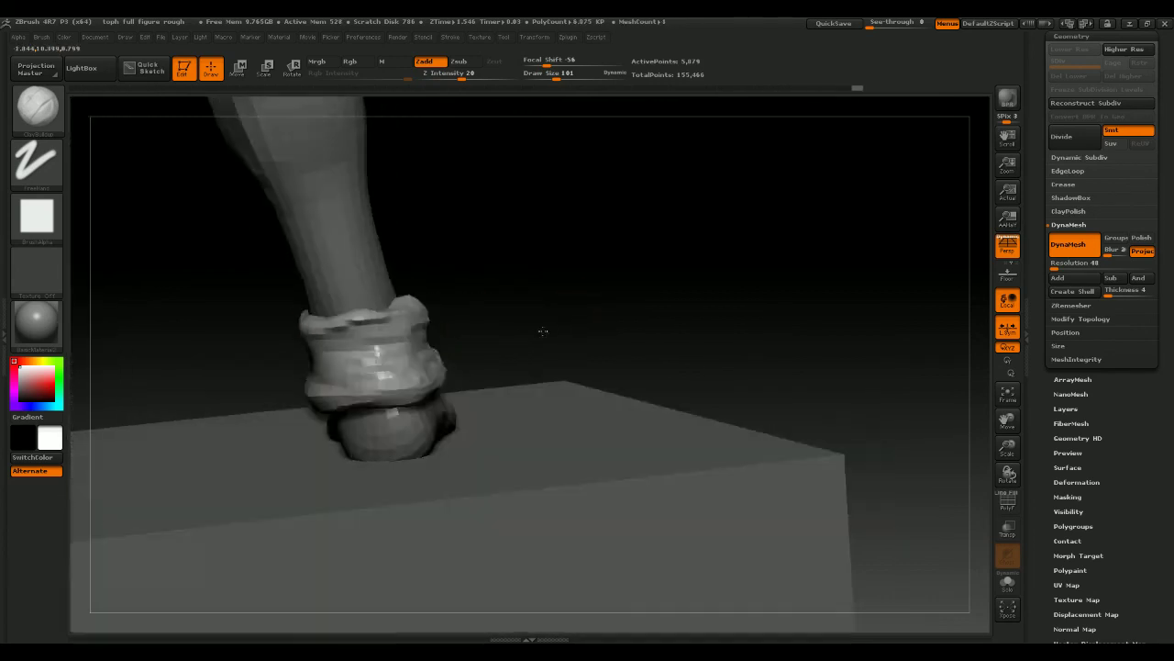
mouse_move(542, 333)
left_mouse_down()
mouse_move(553, 296)
mouse_move(518, 292)
mouse_move(262, 341)
left_mouse_up()
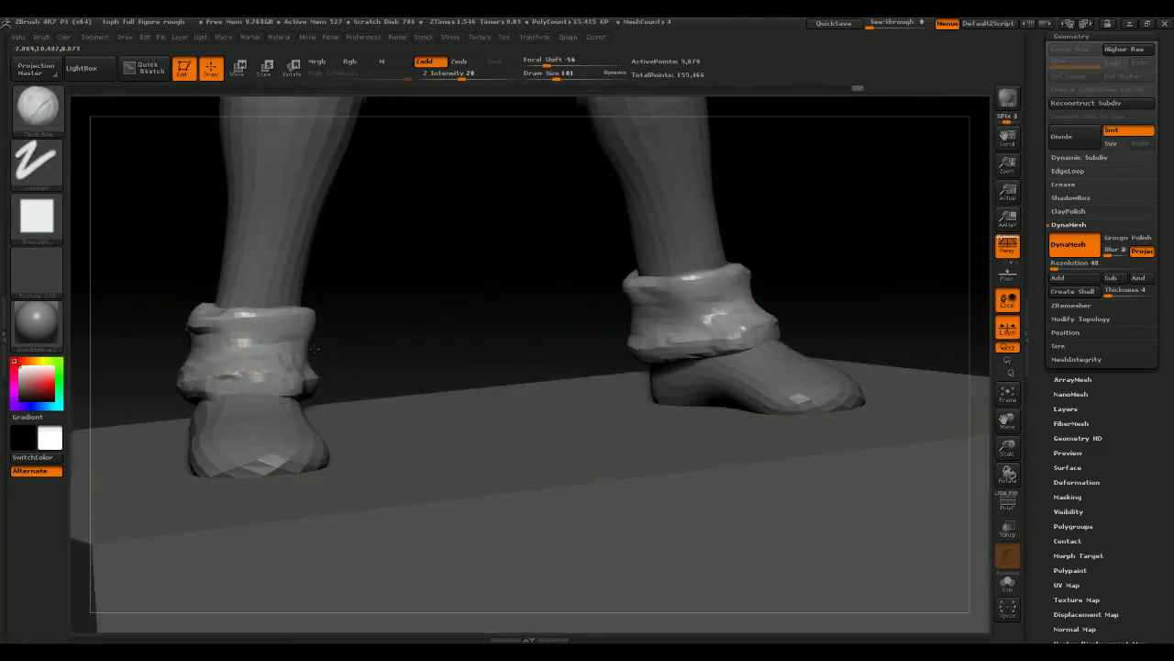
left_click_drag(395, 320, 252, 355)
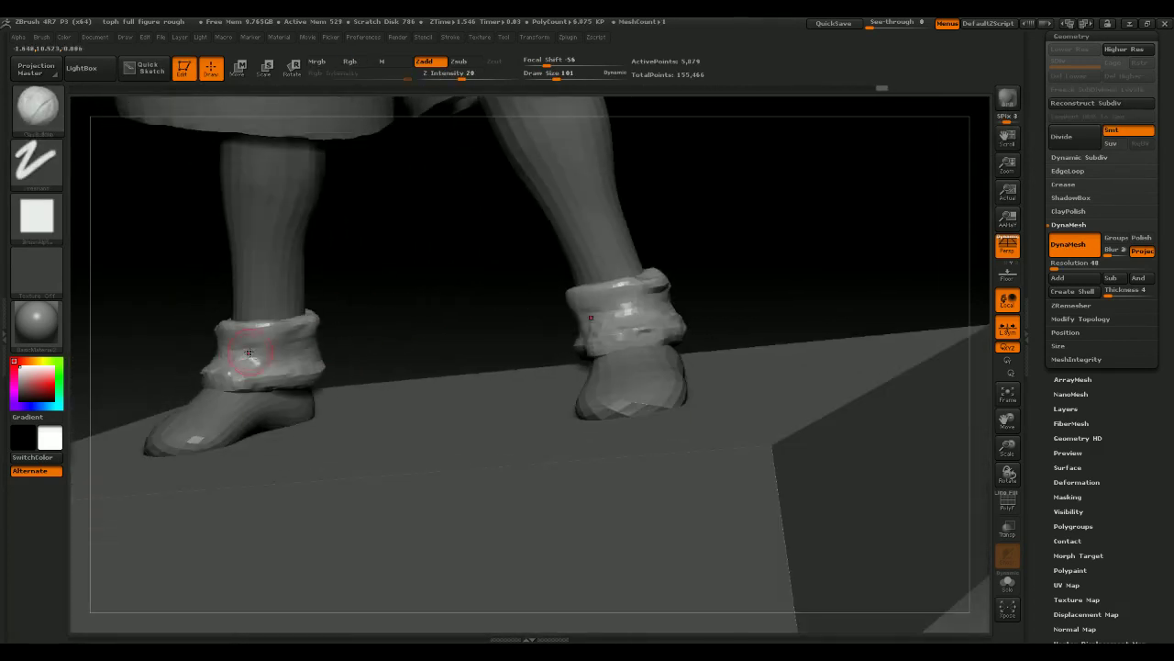
mouse_move(345, 324)
left_mouse_down("shift")
mouse_move(445, 307)
mouse_move(612, 312)
mouse_move(591, 182)
mouse_move(624, 284)
mouse_move(747, 284)
mouse_move(527, 514)
mouse_move(716, 353)
mouse_move(572, 304)
mouse_move(855, 272)
left_mouse_up("shift")
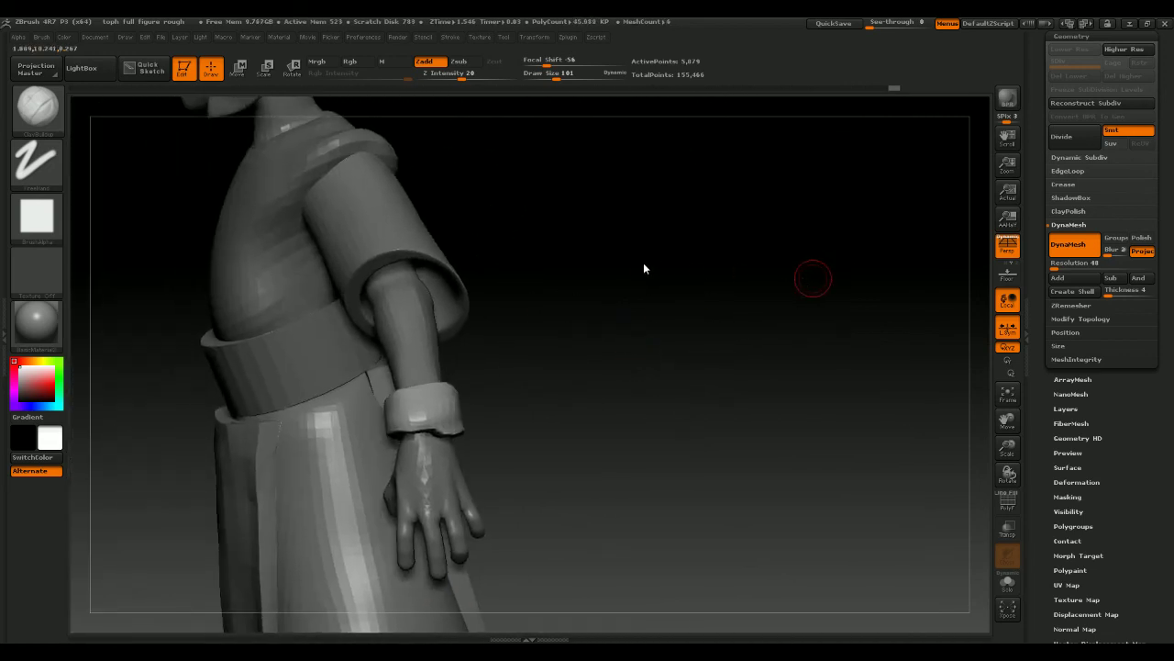
Build up a raised hem along the lower edge of the wrist cuffs with ClayBuildup at draw size 78
mouse_move(692, 281)
left_mouse_down()
mouse_move(661, 254)
mouse_move(691, 322)
mouse_move(745, 324)
mouse_move(865, 276)
mouse_move(786, 263)
mouse_move(705, 211)
mouse_move(598, 358)
mouse_move(654, 375)
mouse_move(791, 281)
mouse_move(758, 254)
mouse_move(513, 211)
left_mouse_up()
left_click_drag(617, 246, 747, 246)
key("space")
left_click_drag(643, 227, 636, 225)
left_click_drag(840, 233, 802, 233)
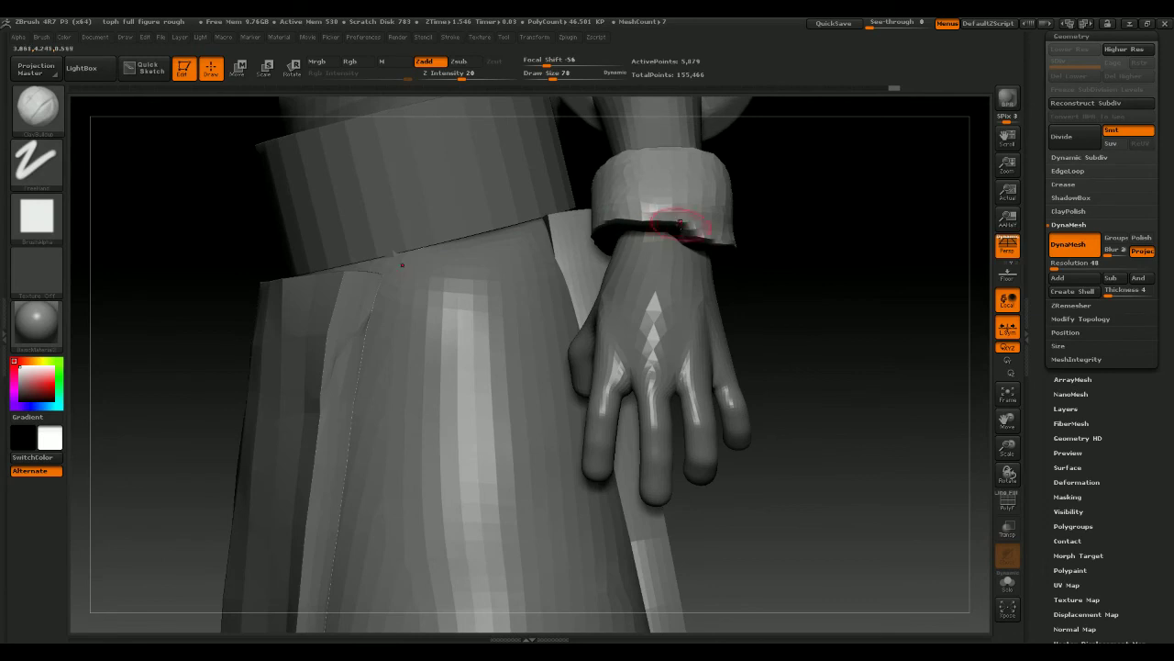
mouse_move(643, 216)
left_mouse_down()
mouse_move(700, 214)
mouse_move(655, 210)
mouse_move(577, 256)
mouse_move(692, 215)
left_mouse_up()
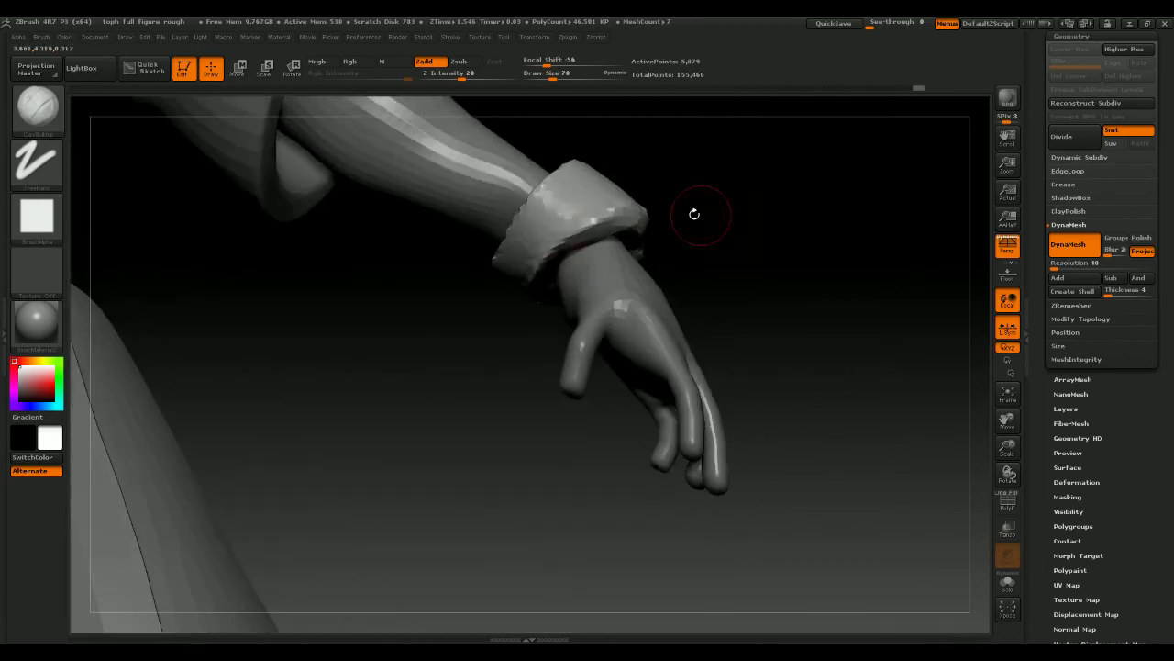
left_click_drag(573, 202, 534, 258)
left_click_drag(651, 275, 777, 229)
mouse_move(559, 262)
left_mouse_down()
mouse_move(534, 323)
mouse_move(525, 313)
left_mouse_up()
left_click_drag(796, 263, 688, 249)
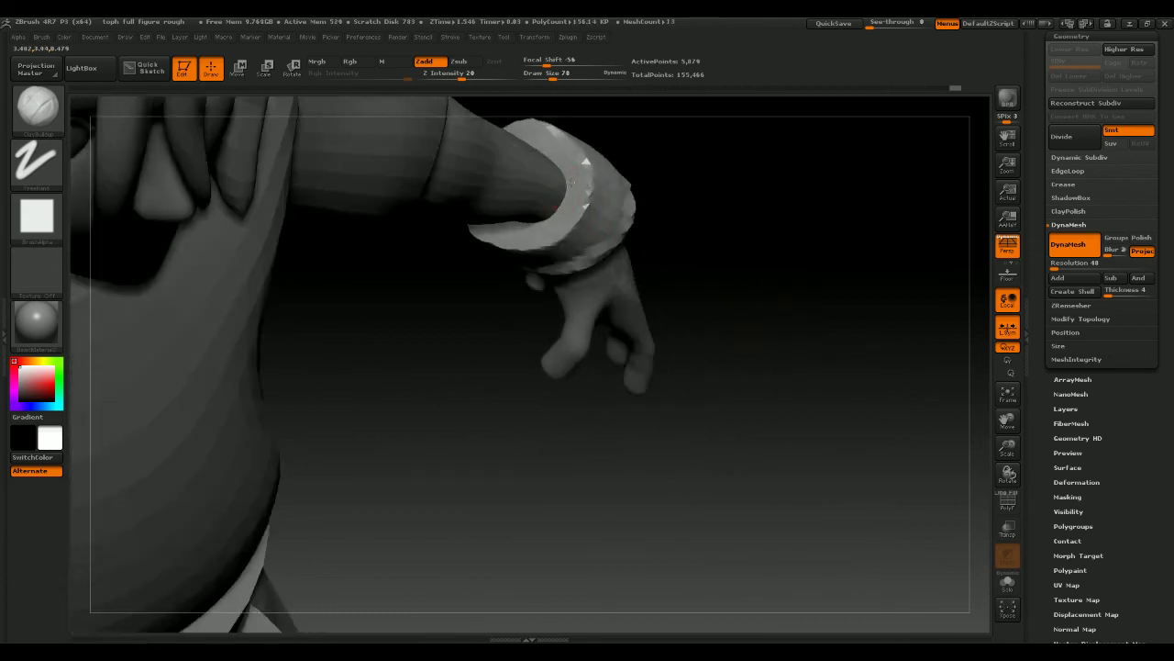
Thicken the upper rim of the wrist cuffs around the forearms with ClayBuildup strokes
left_click_drag(592, 223, 624, 212)
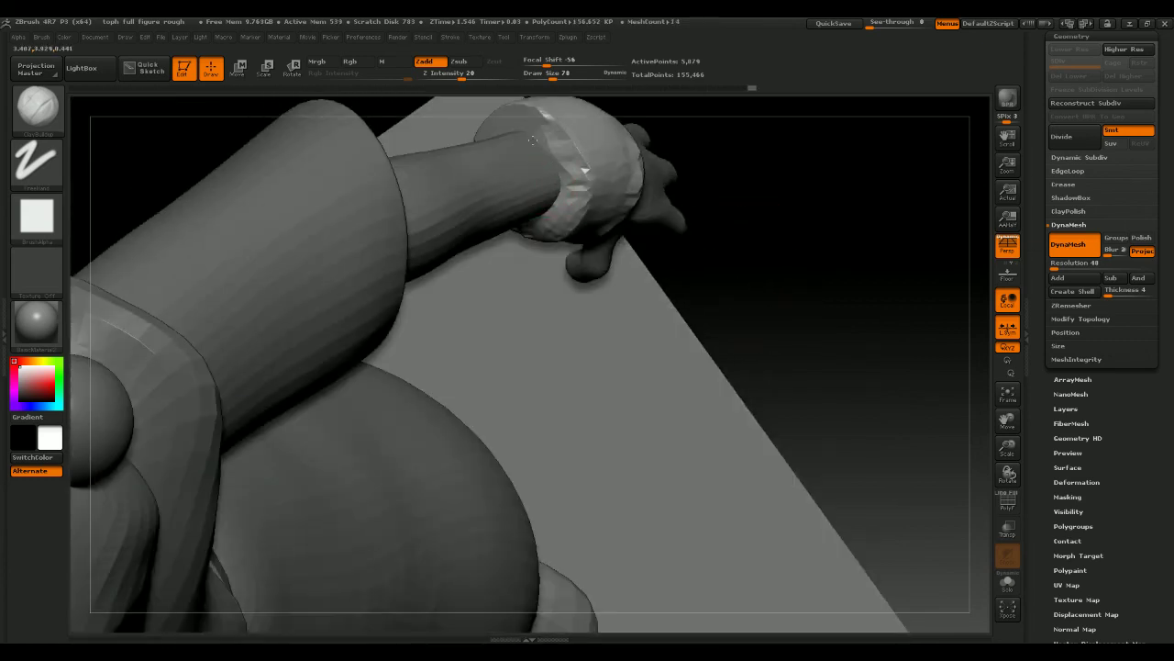
left_click_drag(532, 139, 496, 117)
left_click_drag(707, 191, 808, 216)
left_click_drag(498, 147, 464, 126)
mouse_move(789, 250)
left_mouse_down()
mouse_move(702, 255)
mouse_move(701, 181)
left_mouse_up()
mouse_move(730, 250)
left_mouse_down()
mouse_move(710, 251)
mouse_move(732, 217)
mouse_move(816, 255)
mouse_move(789, 146)
mouse_move(737, 181)
mouse_move(698, 154)
mouse_move(427, 207)
left_mouse_up()
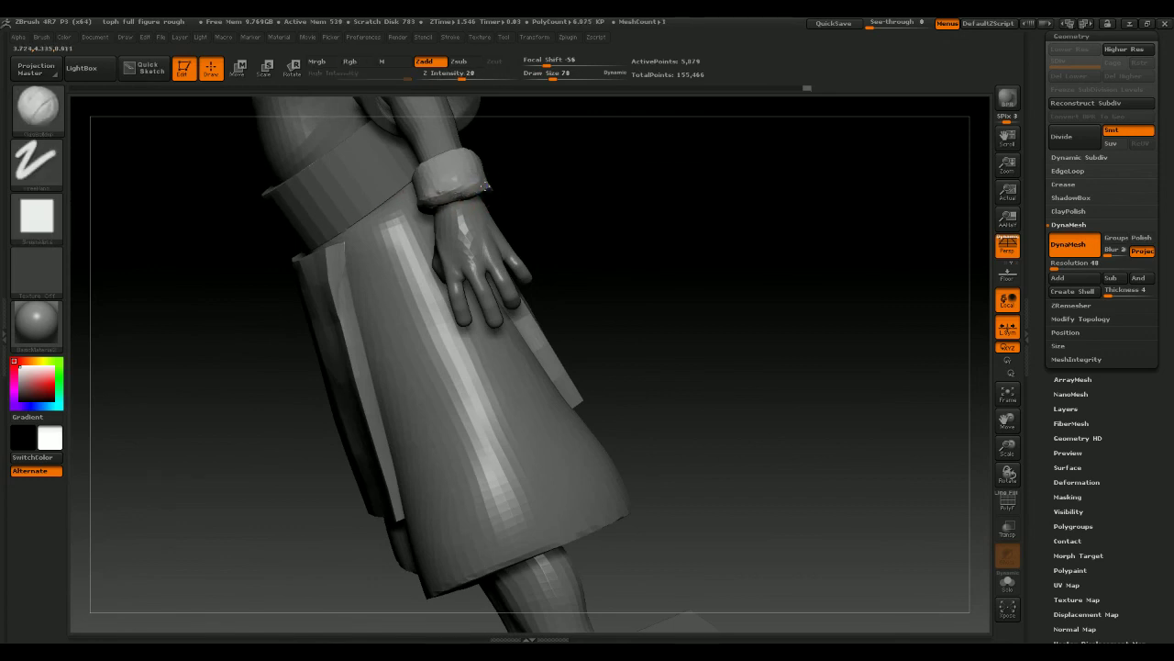
Bulk out the front and outer sides of the wrist cuffs with a larger ClayBuildup brush and smooth the surface
left_click_drag(525, 179, 617, 167)
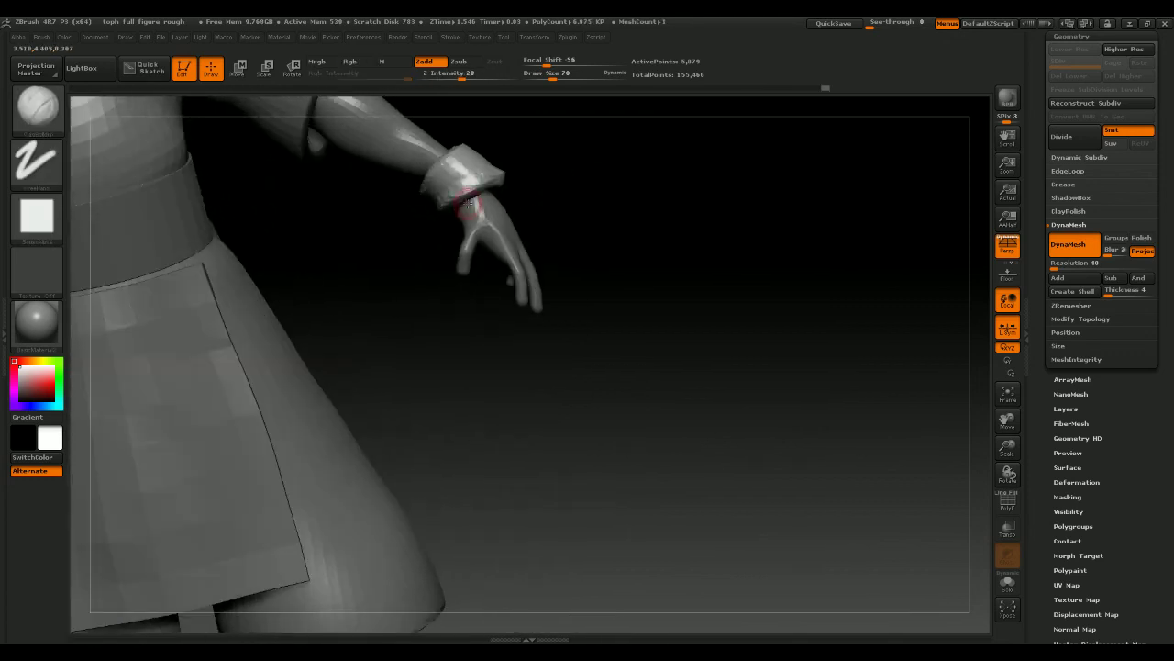
mouse_move(555, 199)
left_mouse_down()
mouse_move(597, 188)
mouse_move(546, 175)
left_mouse_up()
mouse_move(653, 219)
left_mouse_down()
mouse_move(687, 215)
mouse_move(649, 214)
left_mouse_up()
mouse_move(386, 239)
left_mouse_down()
mouse_move(720, 203)
mouse_move(695, 231)
mouse_move(712, 236)
left_mouse_up()
key("space")
left_click_drag(712, 236, 682, 239)
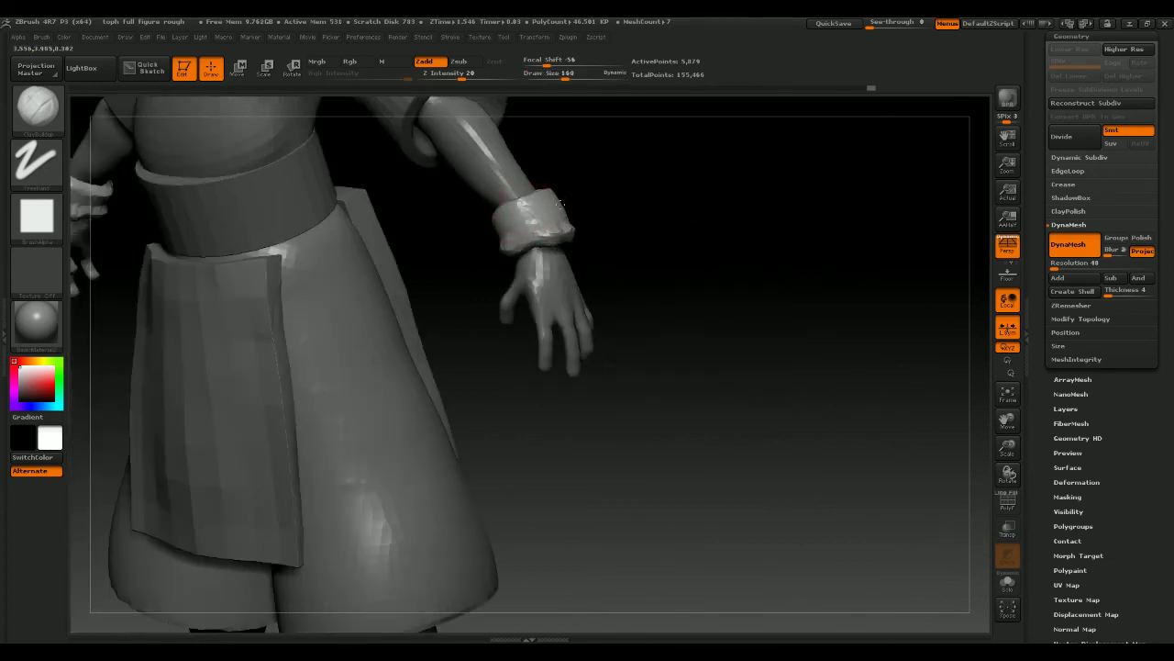
left_click_drag(607, 218, 630, 221)
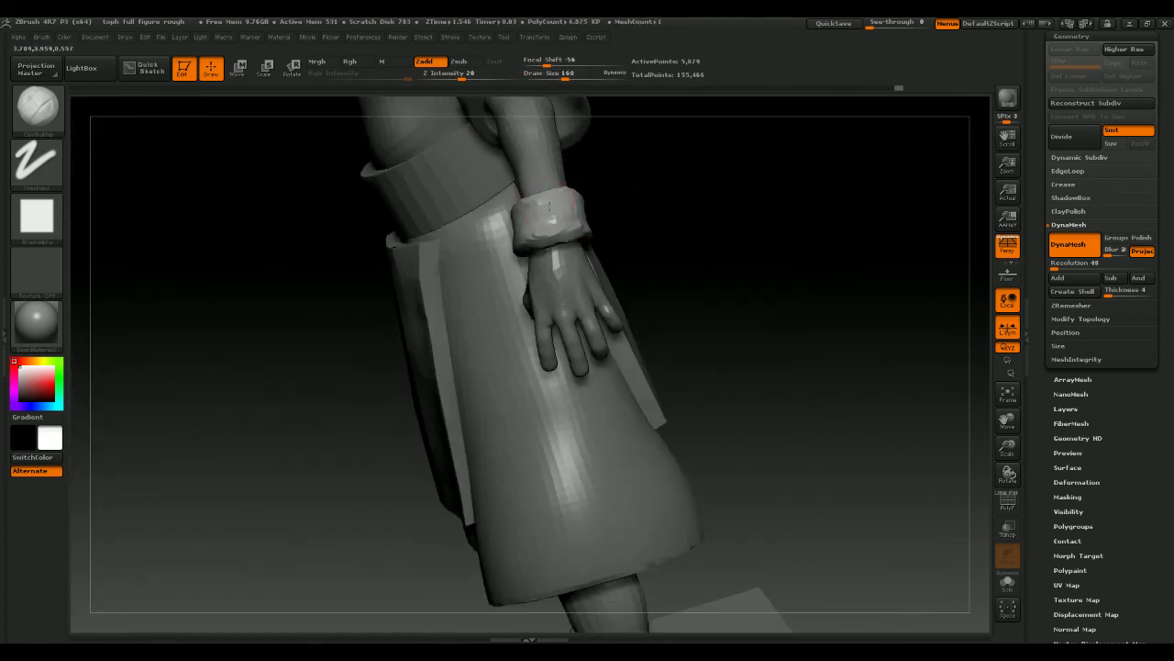
left_click_drag(702, 202, 661, 204)
key("shift")
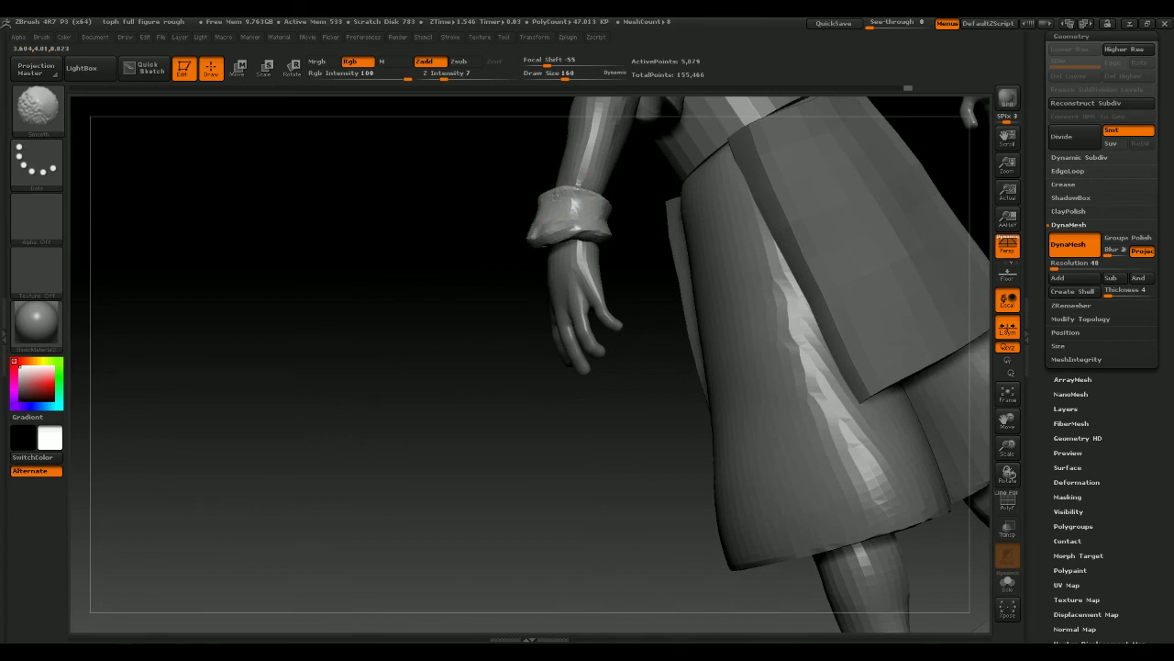
mouse_move(430, 210)
left_mouse_down()
mouse_move(742, 202)
mouse_move(736, 226)
mouse_move(713, 199)
mouse_move(646, 199)
left_mouse_up()
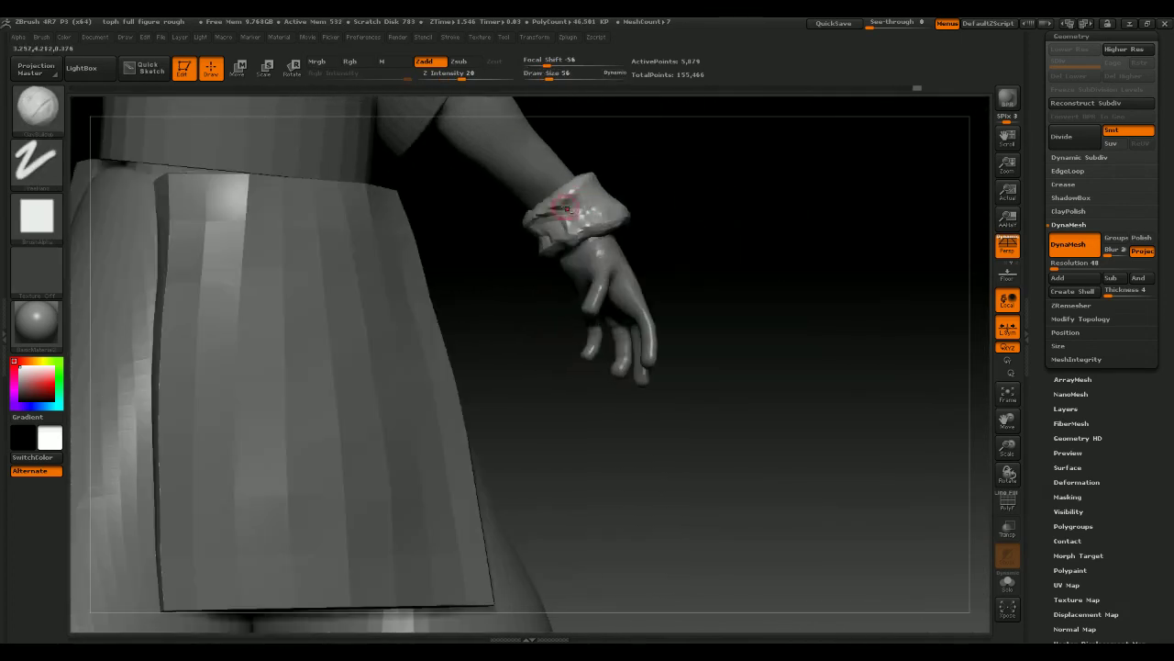
Sculpt fabric folds on the thumb side of the wrist cuffs with ClayBuildup at draw size 109
key("ctrl")
key("ctrl+shift")
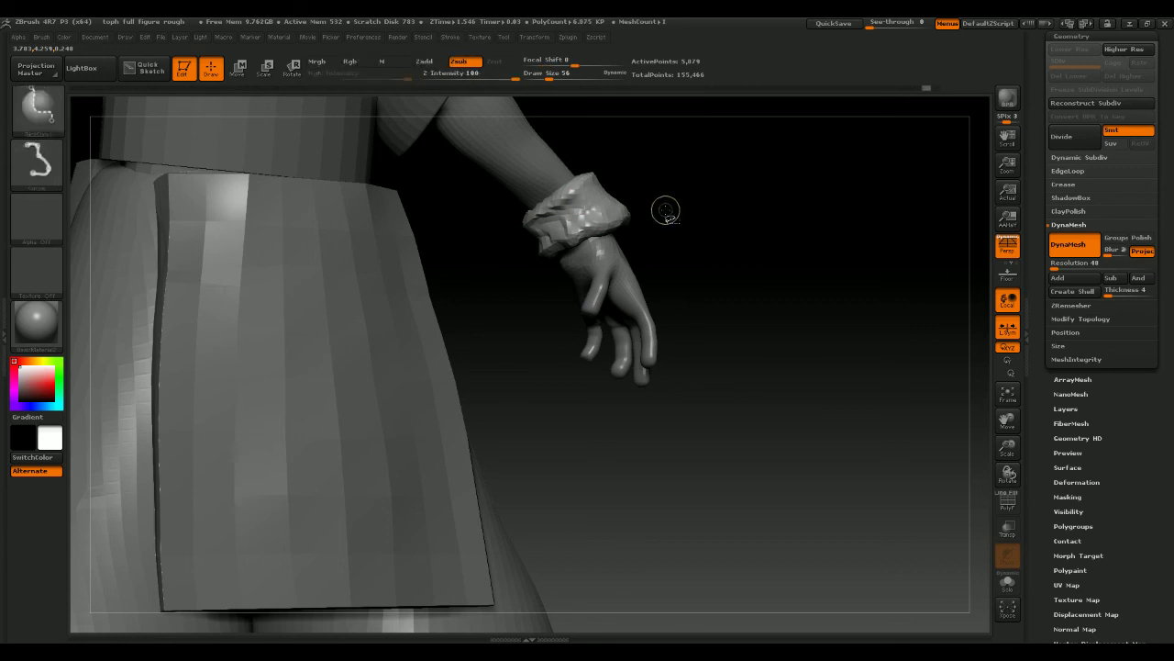
key("space")
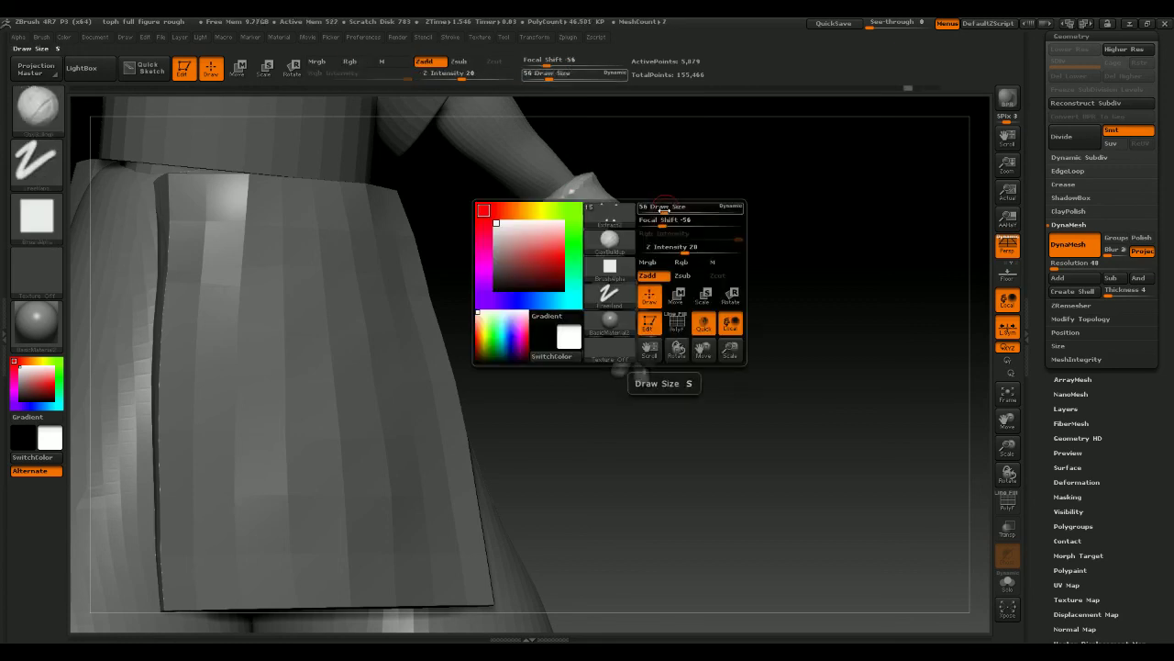
left_click_drag(659, 210, 665, 209)
left_click_drag(583, 196, 571, 212)
key("shift")
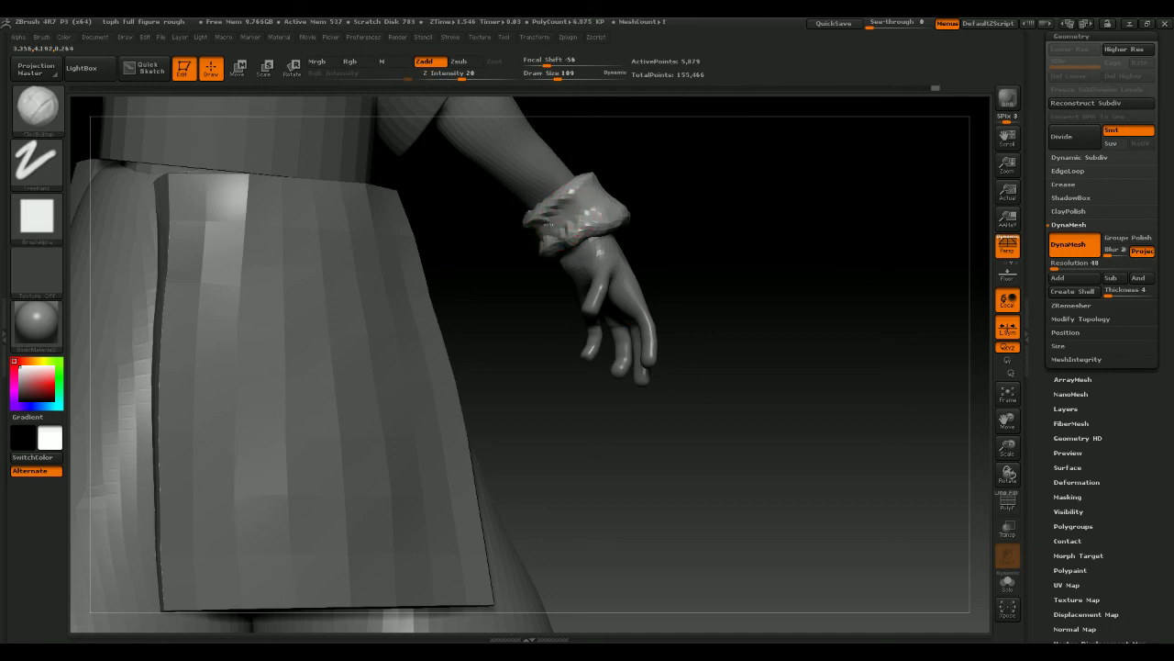
Continue the sculpted fabric folds around the back and remaining sides of the wrist cuffs
mouse_move(679, 220)
left_mouse_down()
mouse_move(781, 219)
mouse_move(619, 188)
left_mouse_up()
left_click_drag(626, 179, 685, 176)
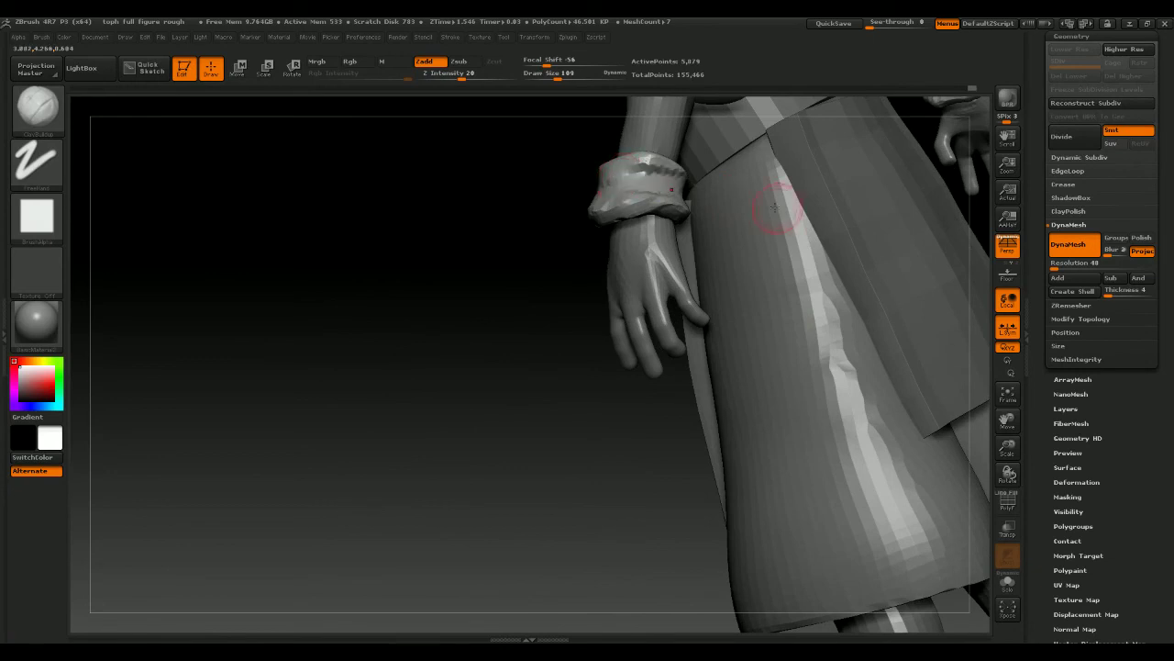
left_click_drag(505, 233, 579, 202)
left_click_drag(664, 186, 698, 191)
left_click_drag(739, 209, 710, 216)
left_click_drag(577, 217, 807, 207)
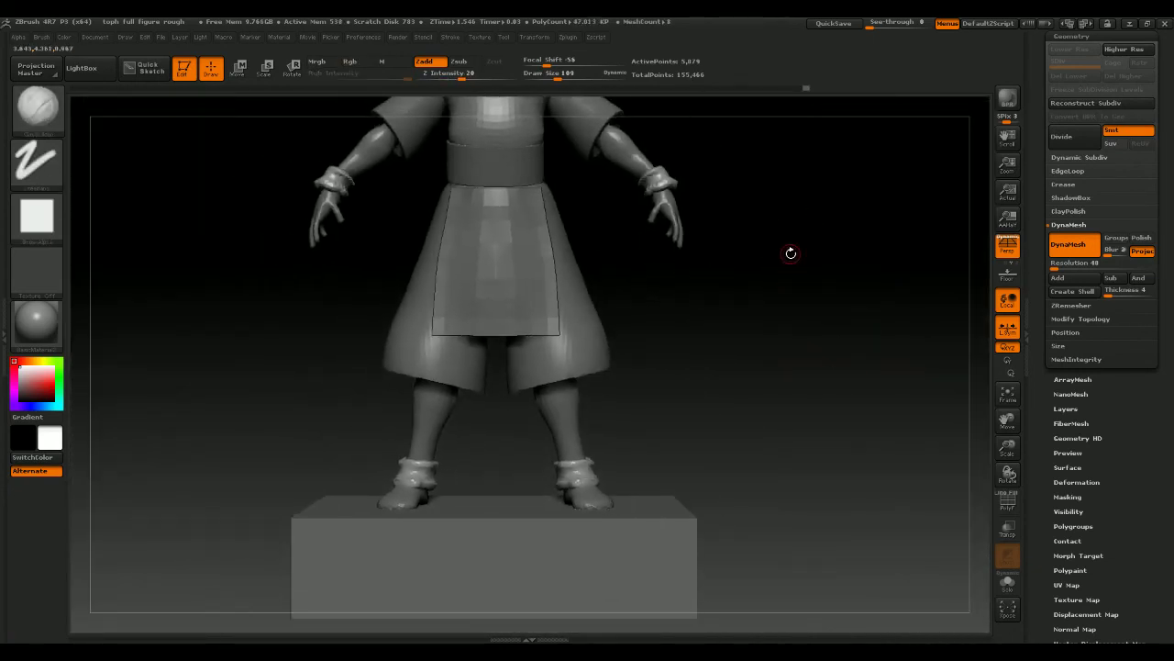
Examine the whole figure from the front, back and side, checking the wrist and ankle cuffs against the clothing
left_click_drag(791, 252, 744, 279, "alt")
left_click_drag(740, 234, 817, 308)
left_click(548, 340, "alt")
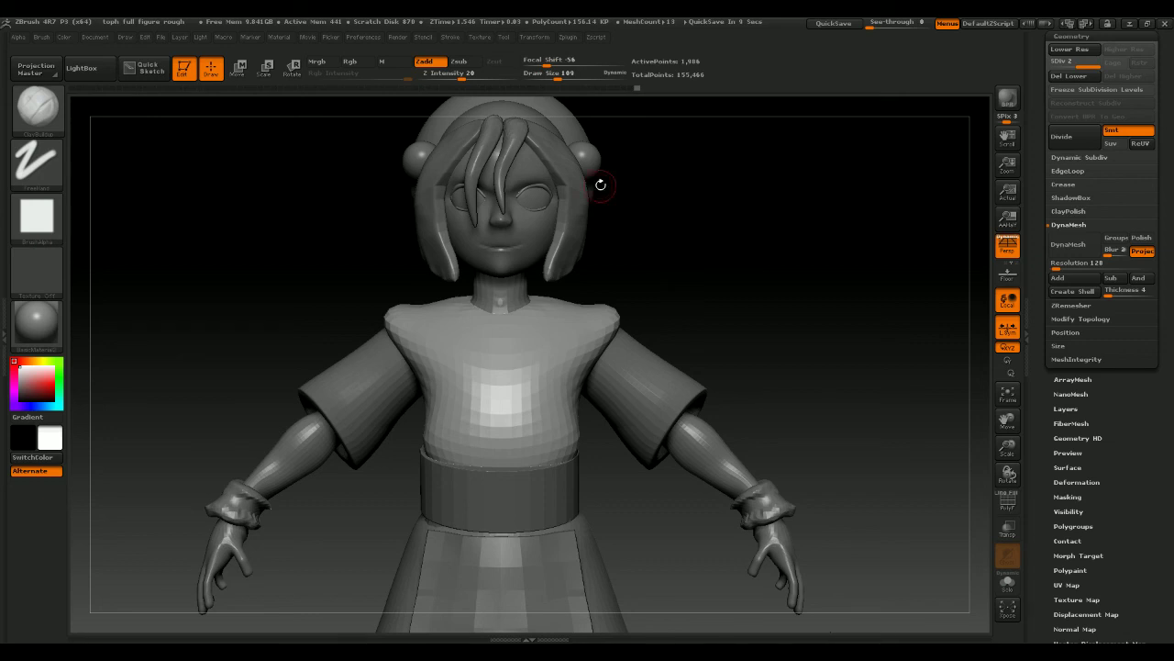
left_click_drag(794, 251, 349, 241)
mouse_move(895, 223)
left_mouse_down()
mouse_move(897, 233)
mouse_move(881, 226)
mouse_move(891, 244)
left_mouse_up()
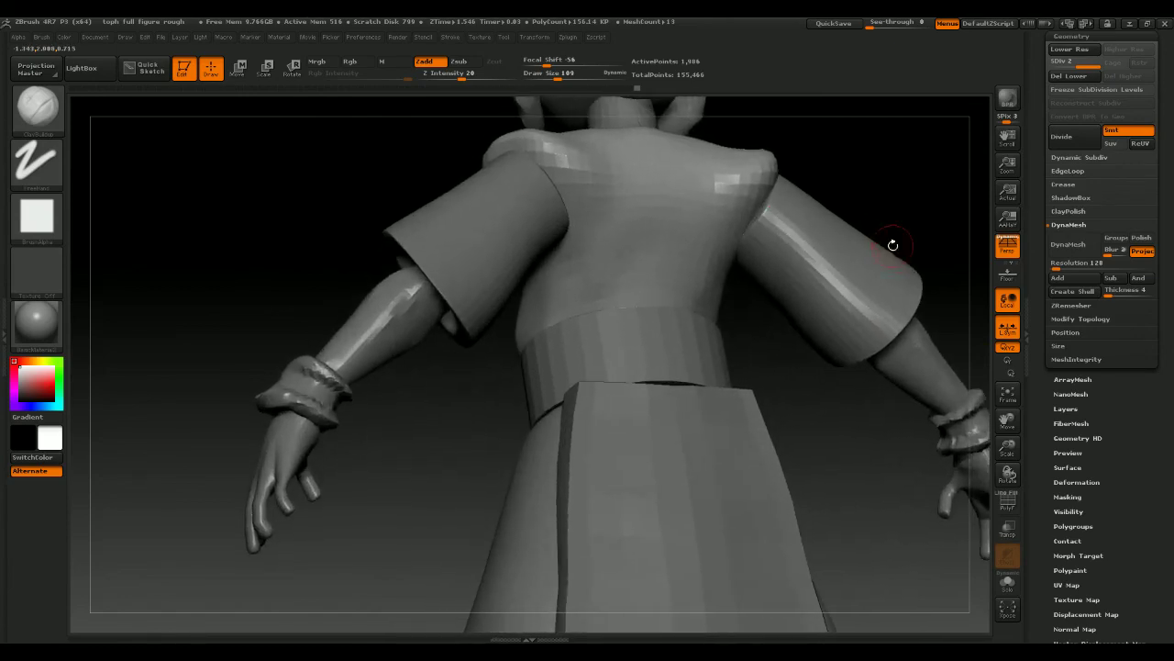
left_click_drag(923, 200, 819, 251, "shift")
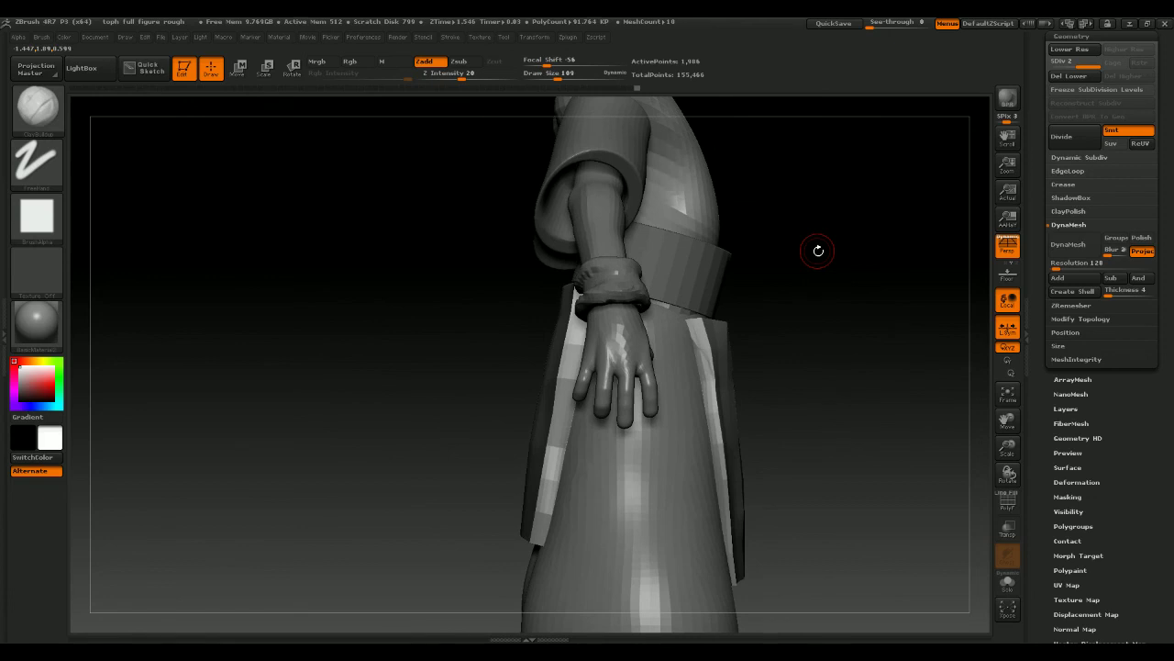
left_click_drag(829, 307, 808, 244)
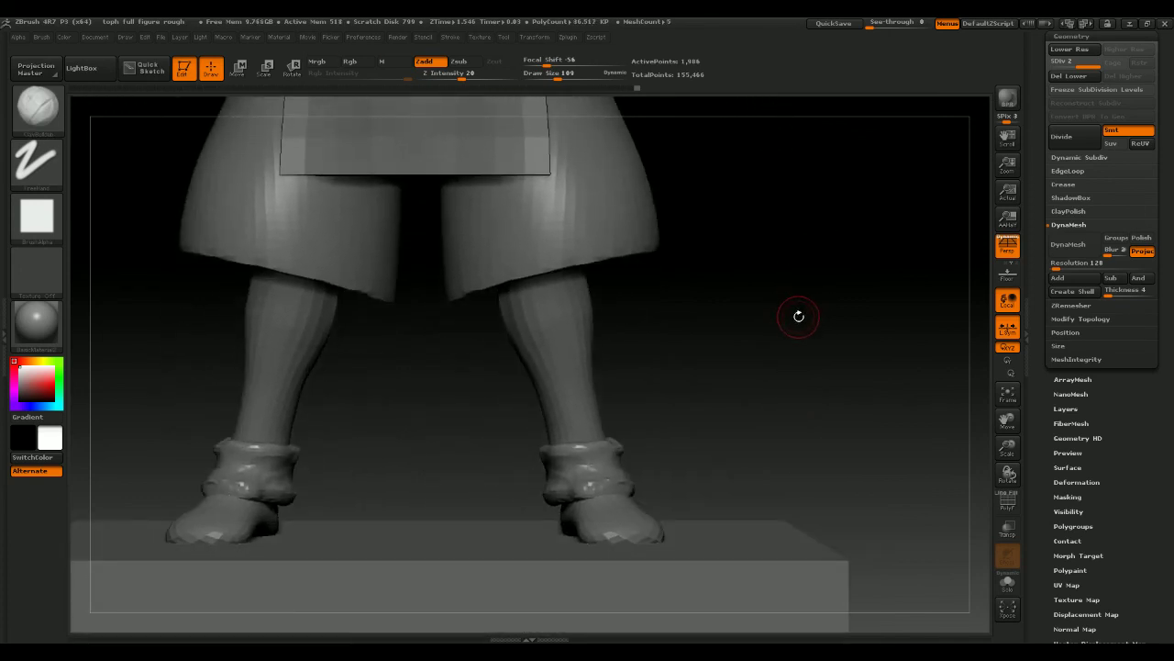
mouse_move(768, 322)
left_mouse_down()
mouse_move(779, 335)
mouse_move(878, 336)
mouse_move(854, 302)
mouse_move(836, 307)
left_mouse_up()
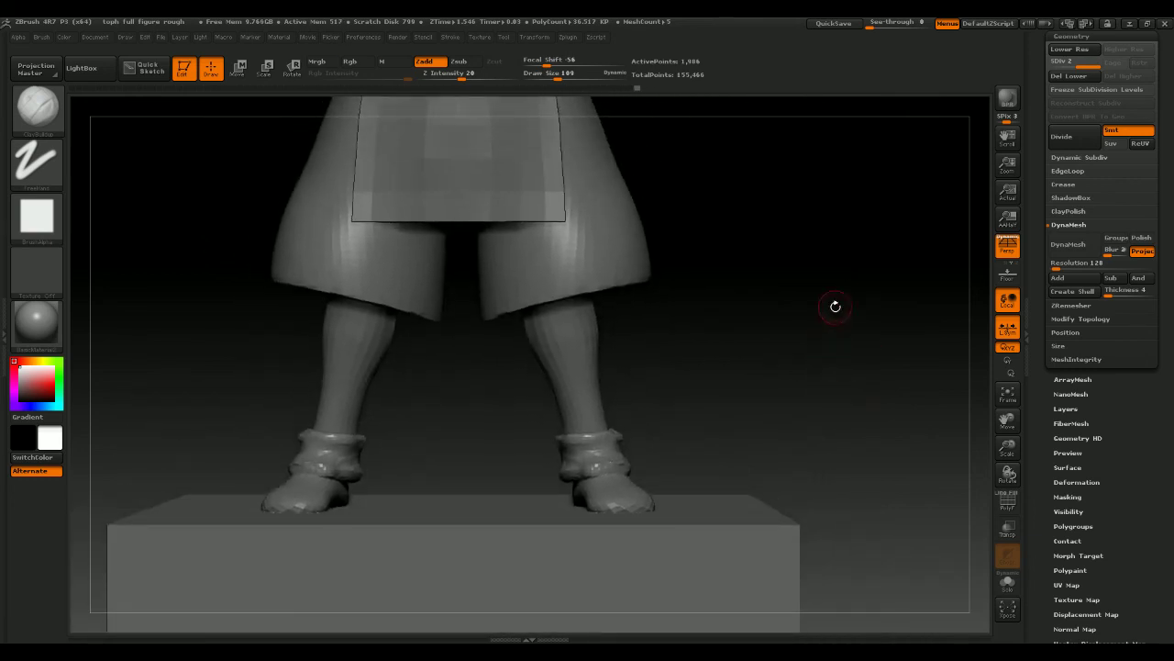
mouse_move(797, 257)
left_mouse_down("alt")
mouse_move(795, 334)
mouse_move(758, 312)
mouse_move(773, 361)
mouse_move(836, 340)
mouse_move(765, 335)
left_mouse_up("alt")
left_click_drag(782, 396, 818, 239, "alt")
Make the ankle cuffs active and refine their folds with the ClayBuildup brush and smoothing
mouse_move(784, 358)
left_mouse_down("alt")
mouse_move(753, 333)
mouse_move(829, 224)
mouse_move(792, 361)
mouse_move(755, 380)
mouse_move(795, 370)
mouse_move(747, 373)
mouse_move(799, 336)
mouse_move(776, 336)
mouse_move(731, 382)
mouse_move(777, 246)
left_mouse_up("alt")
key("b")
key("c")
key("b")
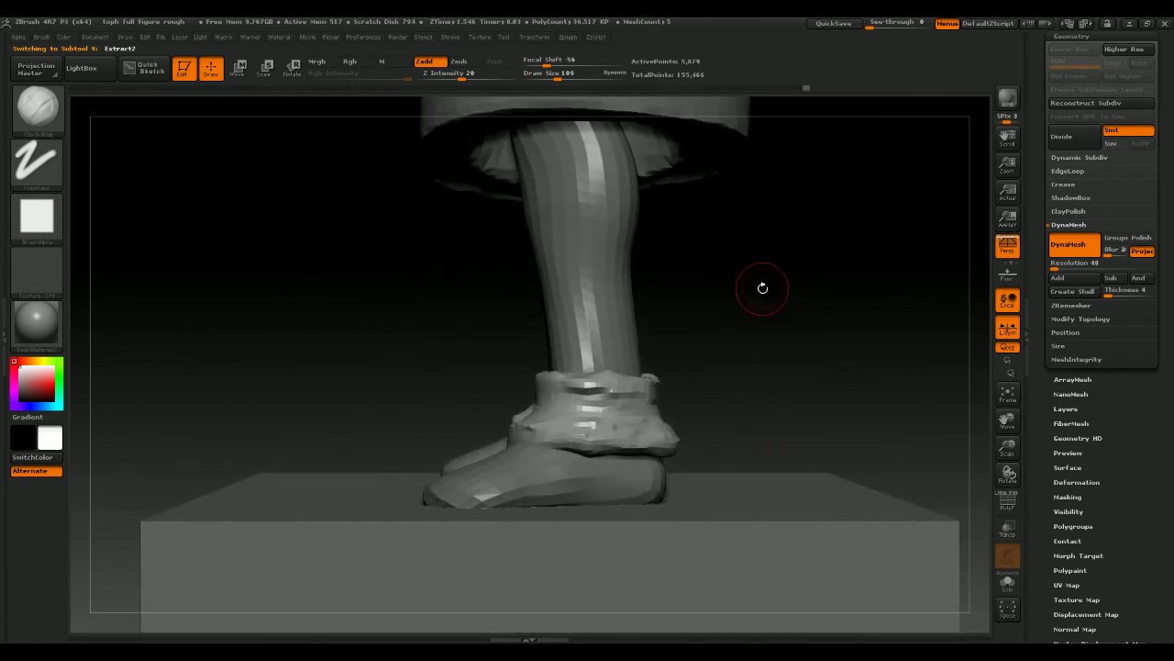
left_click_drag(695, 354, 746, 343)
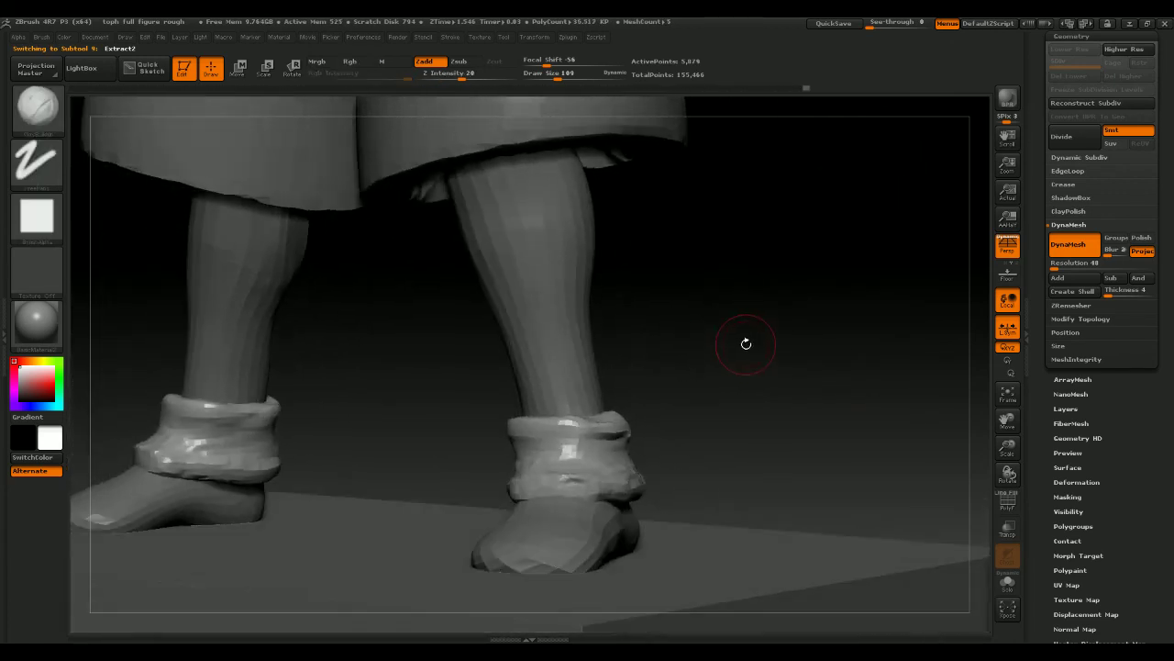
mouse_move(576, 451)
left_mouse_down("shift")
mouse_move(554, 460)
mouse_move(635, 448)
mouse_move(634, 435)
left_mouse_up("shift")
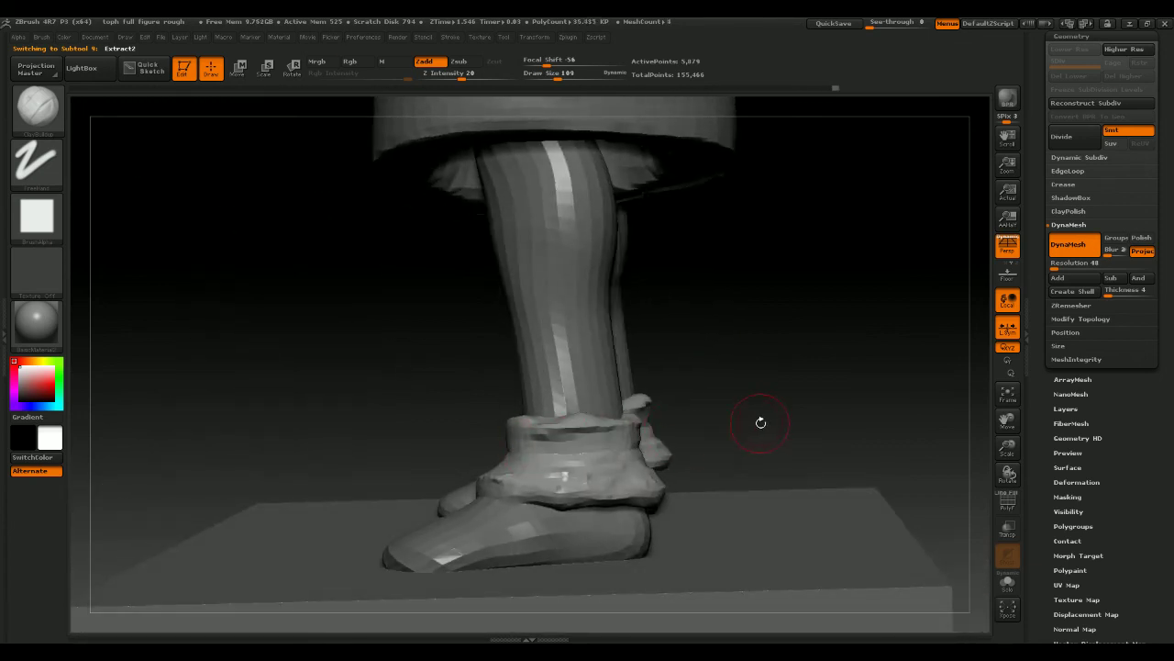
mouse_move(760, 420)
left_mouse_down()
mouse_move(737, 437)
mouse_move(768, 422)
left_mouse_up()
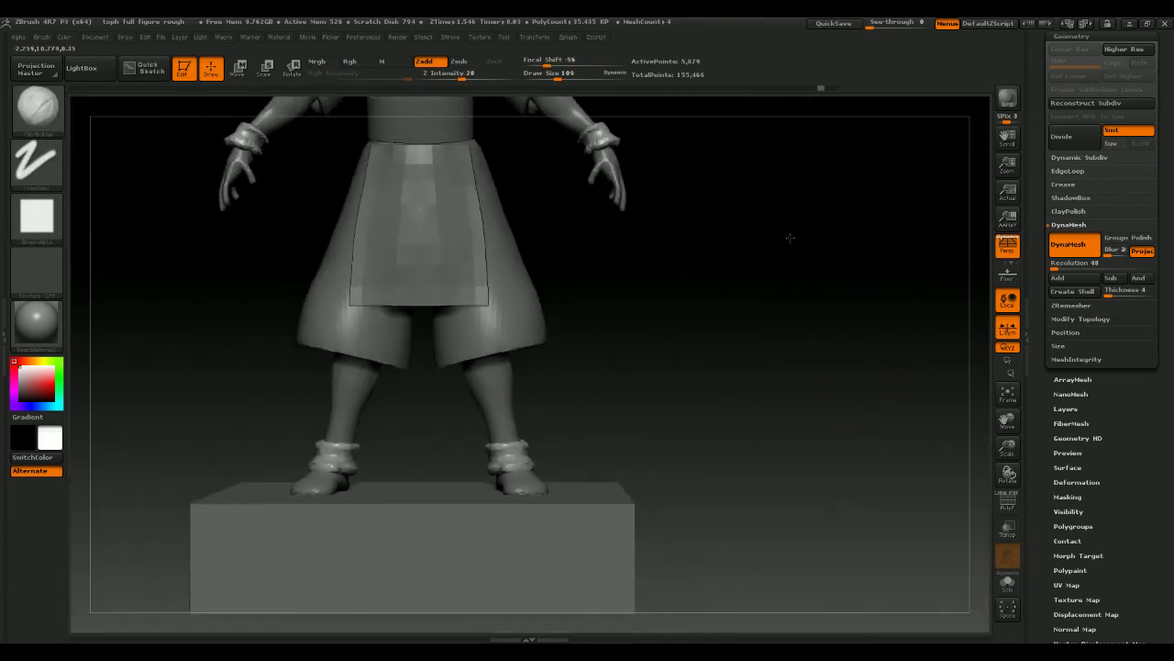
Subdivide the waist belt once and make the front skirt panel the active subtool
left_click_drag(771, 275, 804, 361)
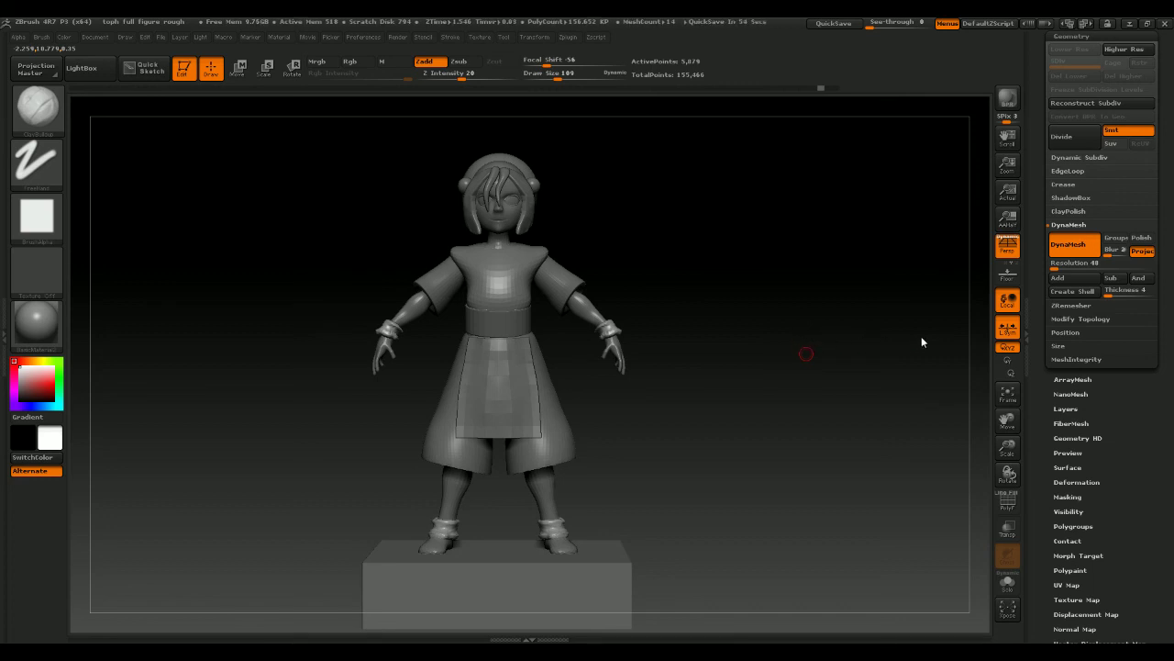
left_click_drag(887, 328, 828, 359)
left_click_drag(852, 299, 863, 338)
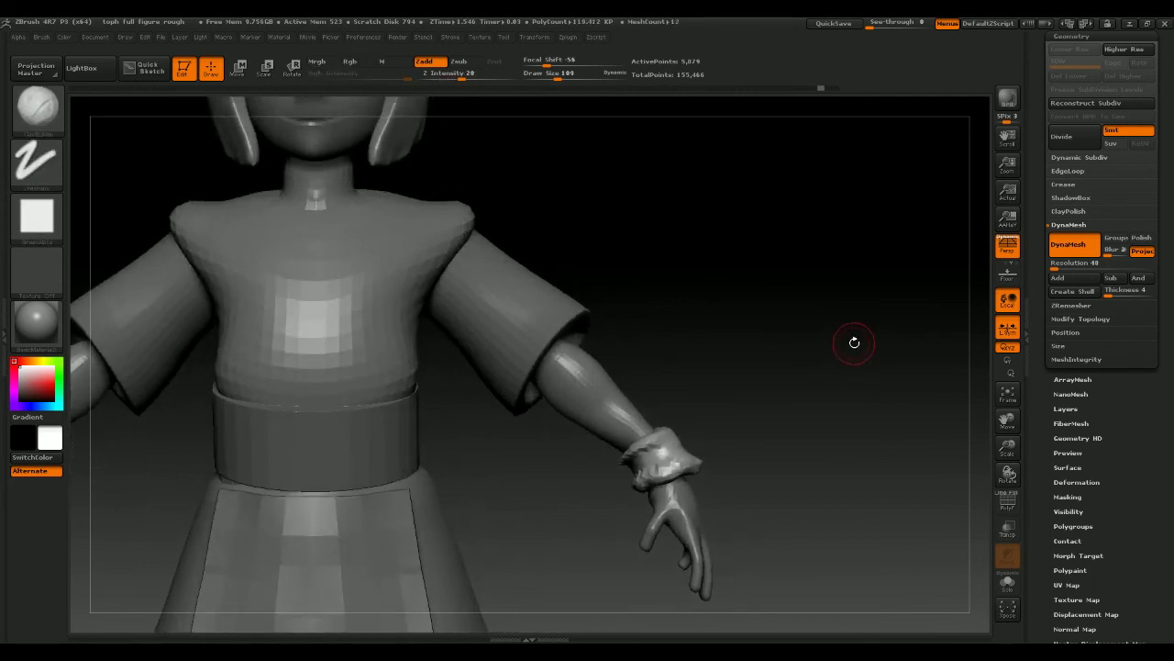
left_click_drag(854, 342, 854, 281)
left_click(475, 365, "alt")
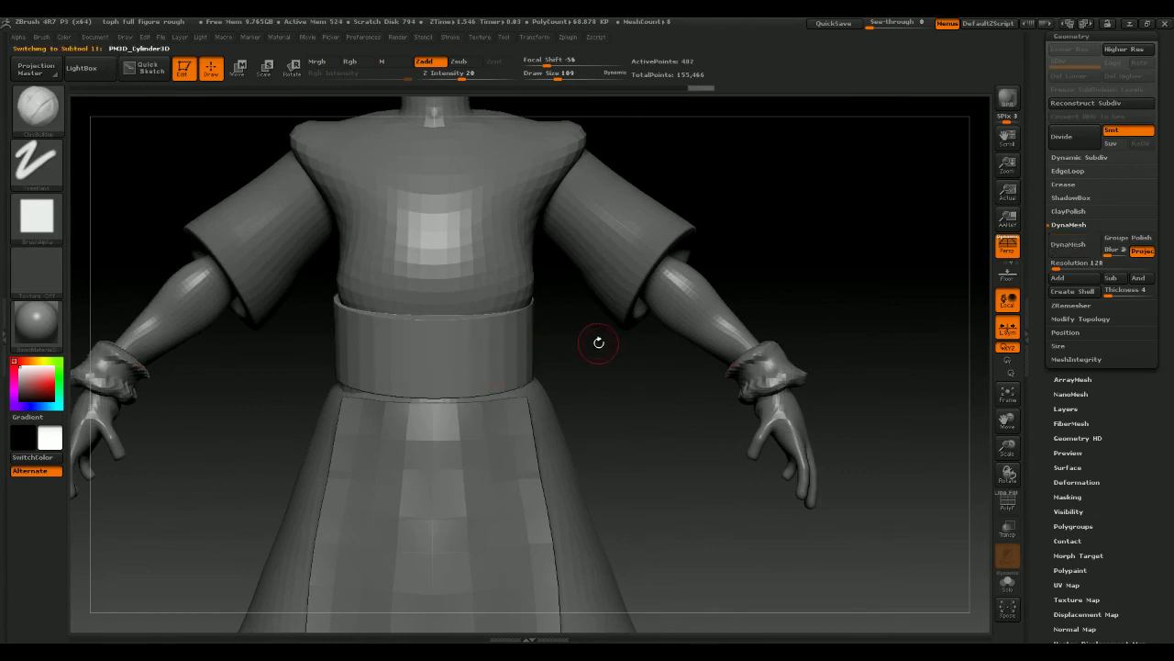
left_click(1074, 145)
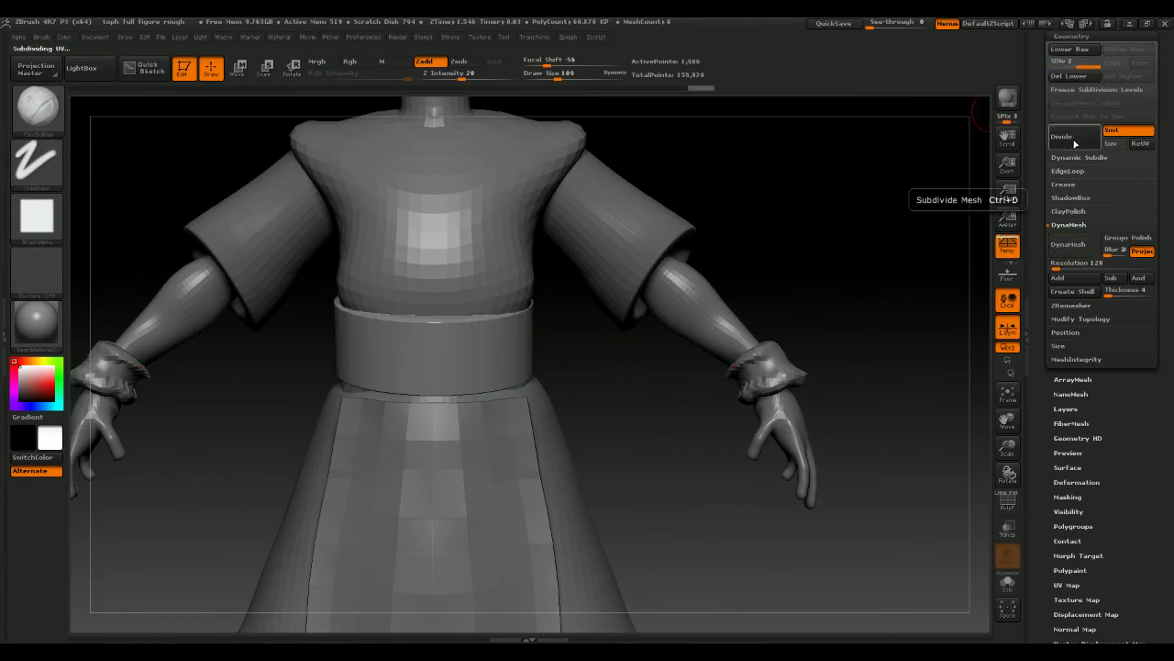
left_click_drag(910, 189, 863, 222)
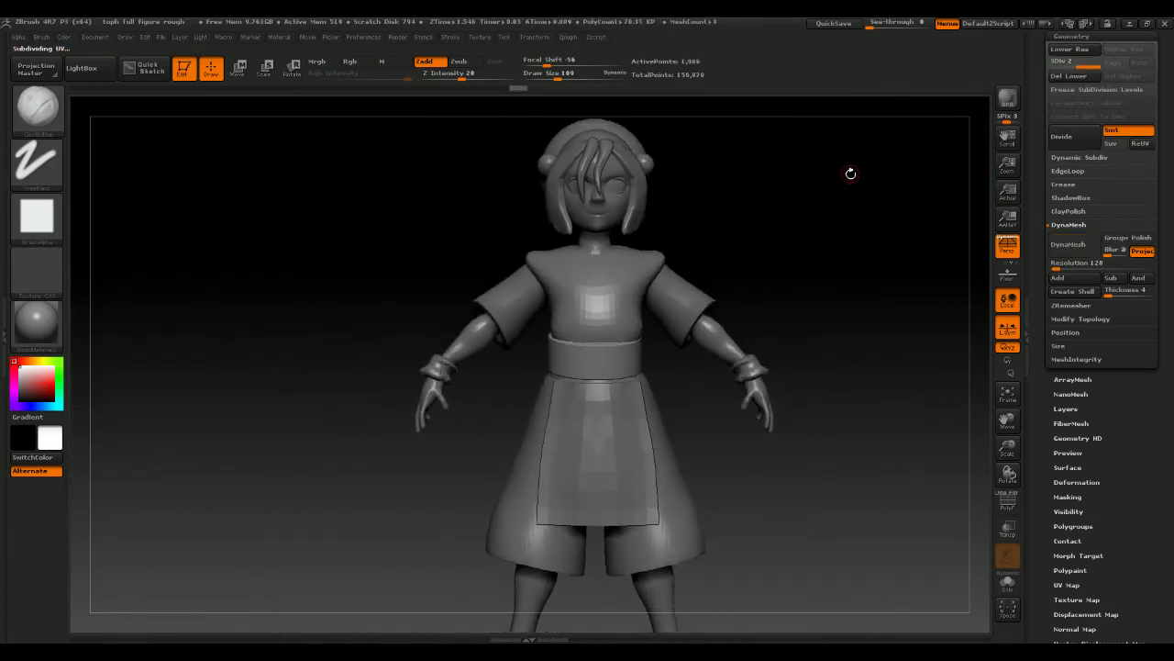
left_click(623, 417, "alt")
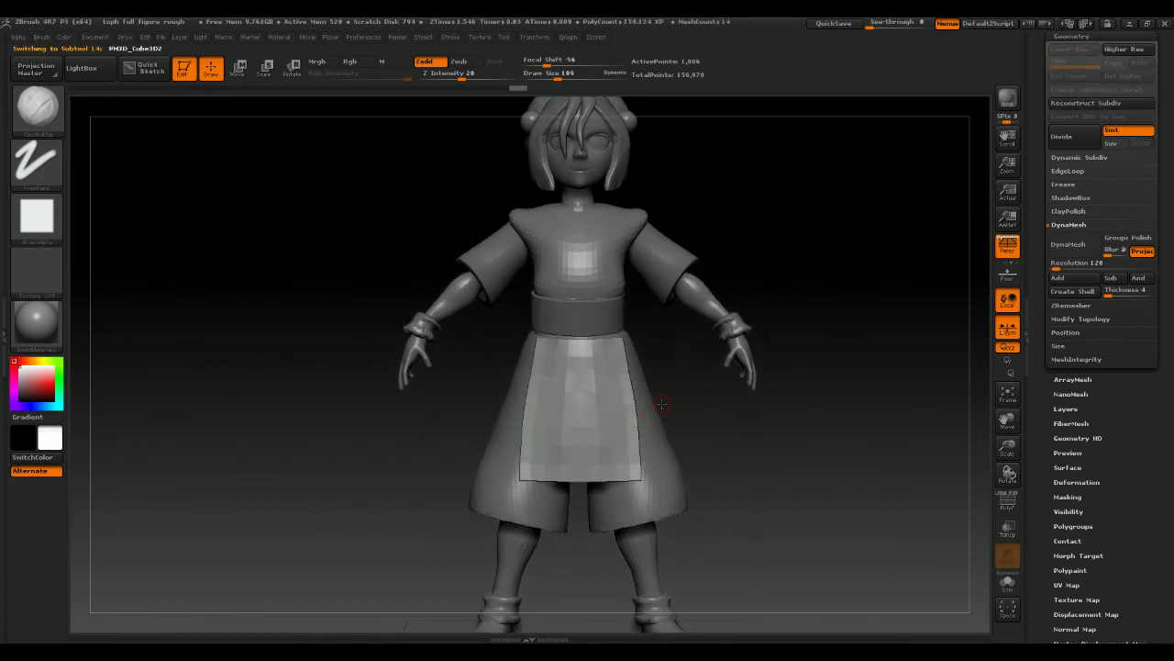
left_click_drag(791, 395, 791, 459, "alt")
Try to subdivide the front skirt panel
left_click(1076, 143)
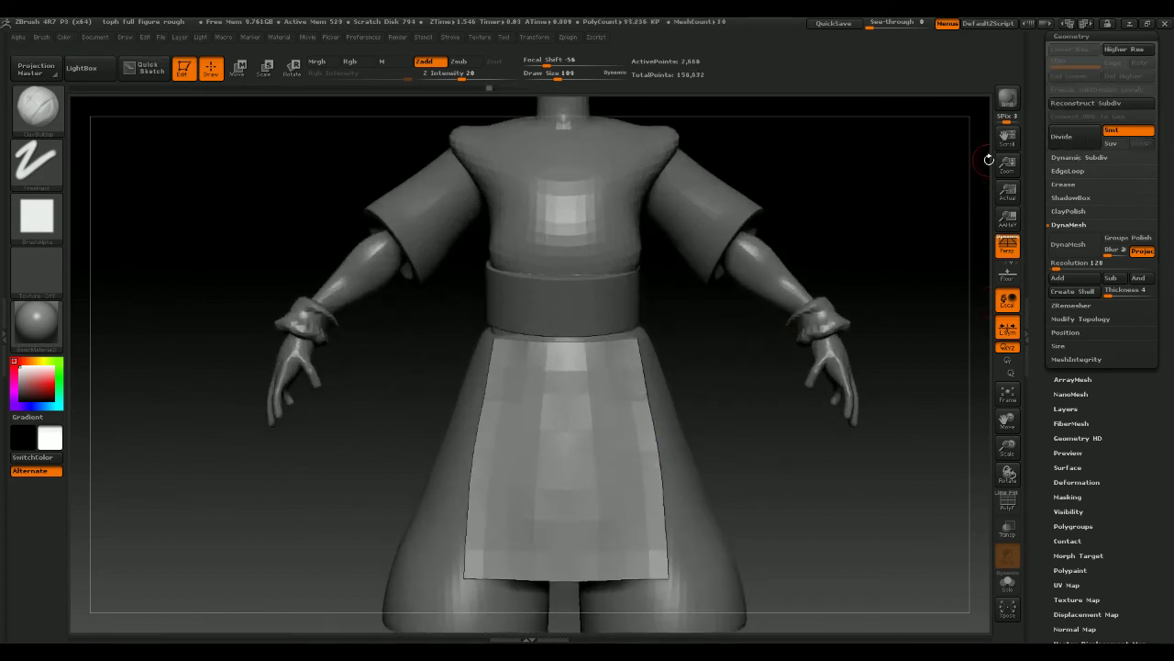
key("ctrl")
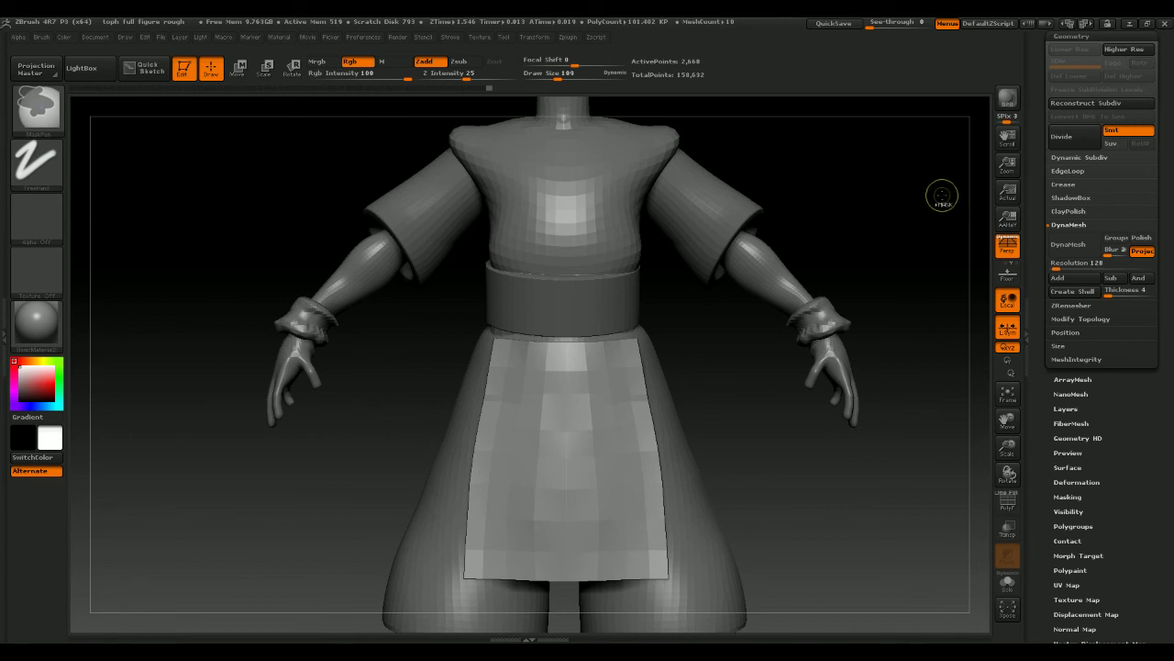
key("ctrl+z")
left_click(1065, 144)
mouse_move(947, 217)
left_mouse_down()
mouse_move(923, 204)
mouse_move(927, 223)
mouse_move(942, 219)
left_mouse_up()
Try to smooth the front skirt panel's surface and side edges with the Smooth brush, adjusting the draw size
key("space")
mouse_move(564, 421)
left_mouse_down("shift")
mouse_move(576, 402)
mouse_move(517, 401)
mouse_move(592, 385)
left_mouse_up("shift")
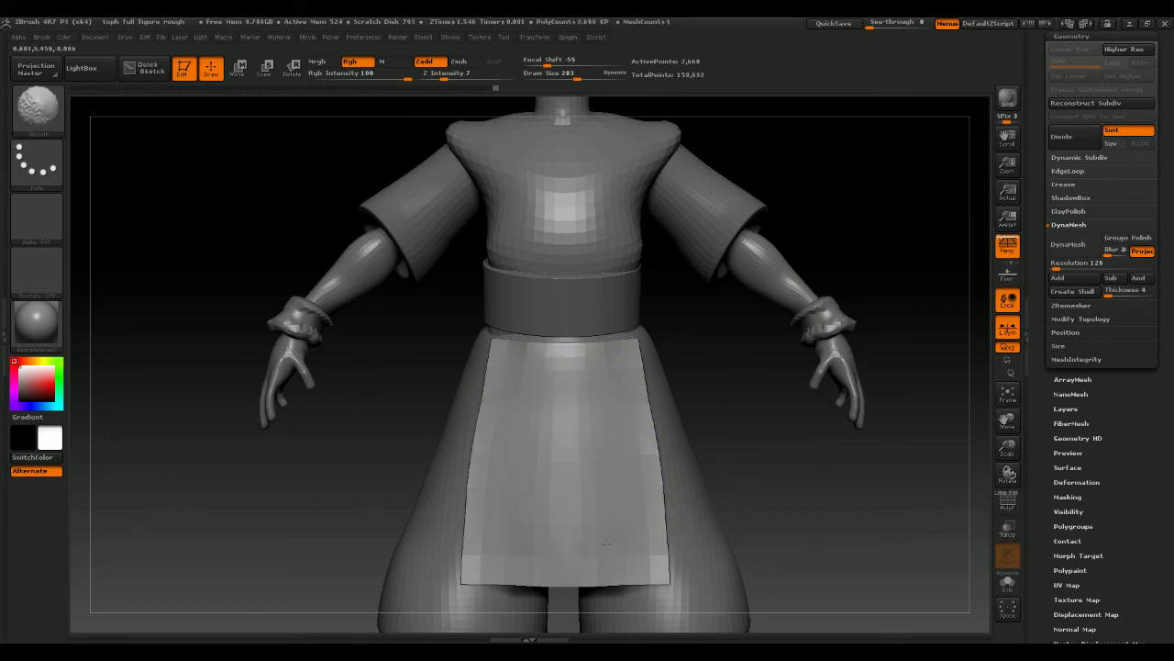
left_click_drag(822, 464, 831, 403)
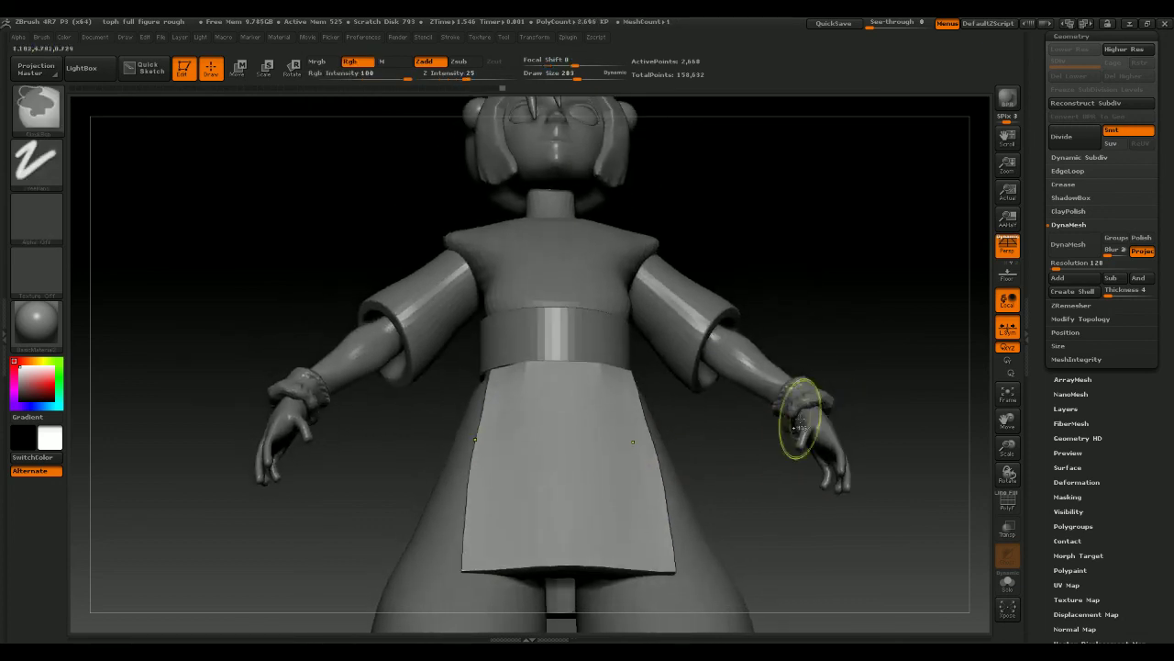
key("space")
left_click_drag(736, 438, 725, 438)
mouse_move(757, 546)
left_mouse_down("alt")
mouse_move(803, 549)
mouse_move(794, 481)
left_mouse_up("alt")
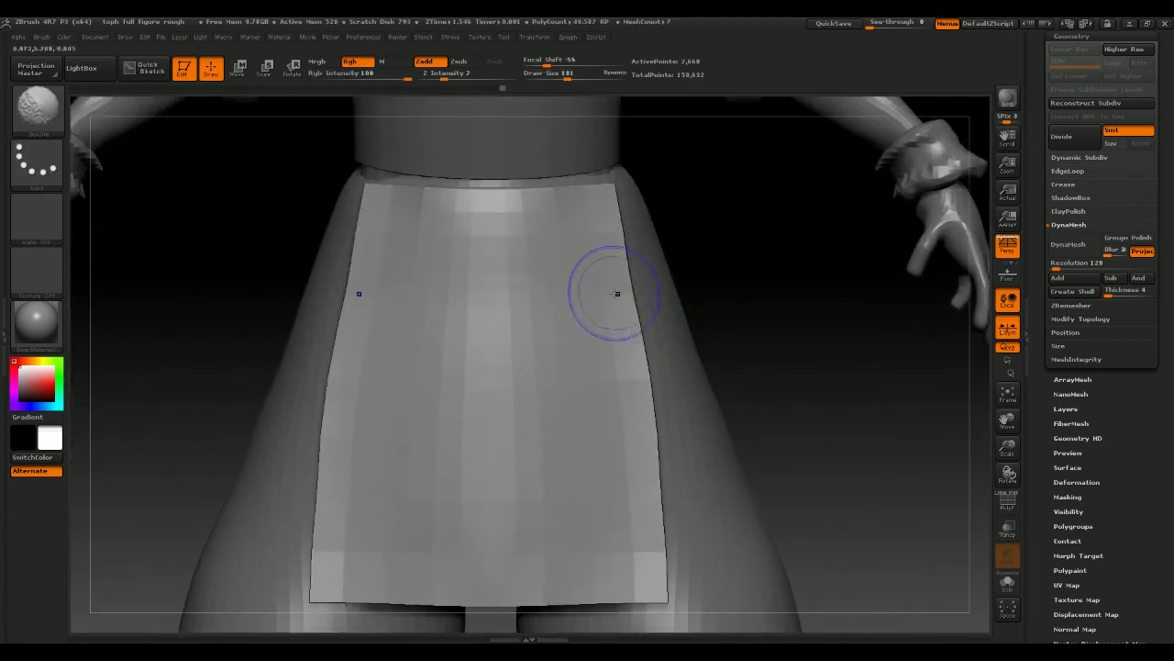
left_click_drag(581, 247, 586, 306, "shift")
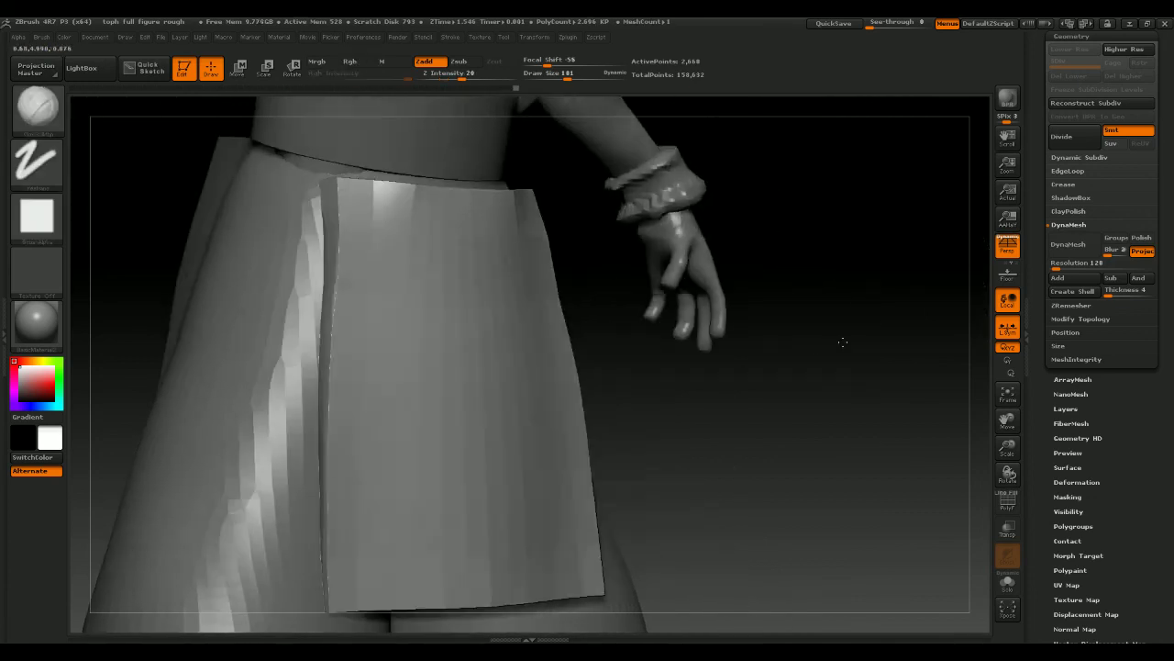
Choose the ClayBuildup brush for the skirt panels
mouse_move(839, 340)
left_mouse_down()
mouse_move(871, 341)
mouse_move(848, 310)
mouse_move(834, 325)
mouse_move(653, 355)
left_mouse_up()
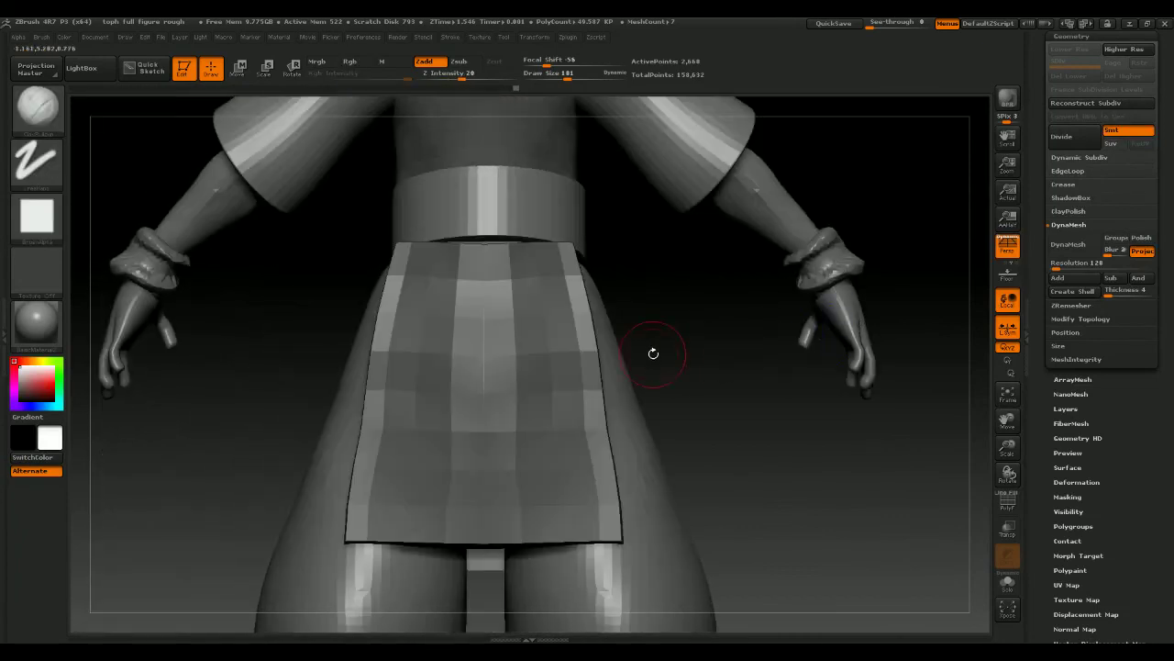
left_click_drag(735, 388, 735, 372, "ctrl")
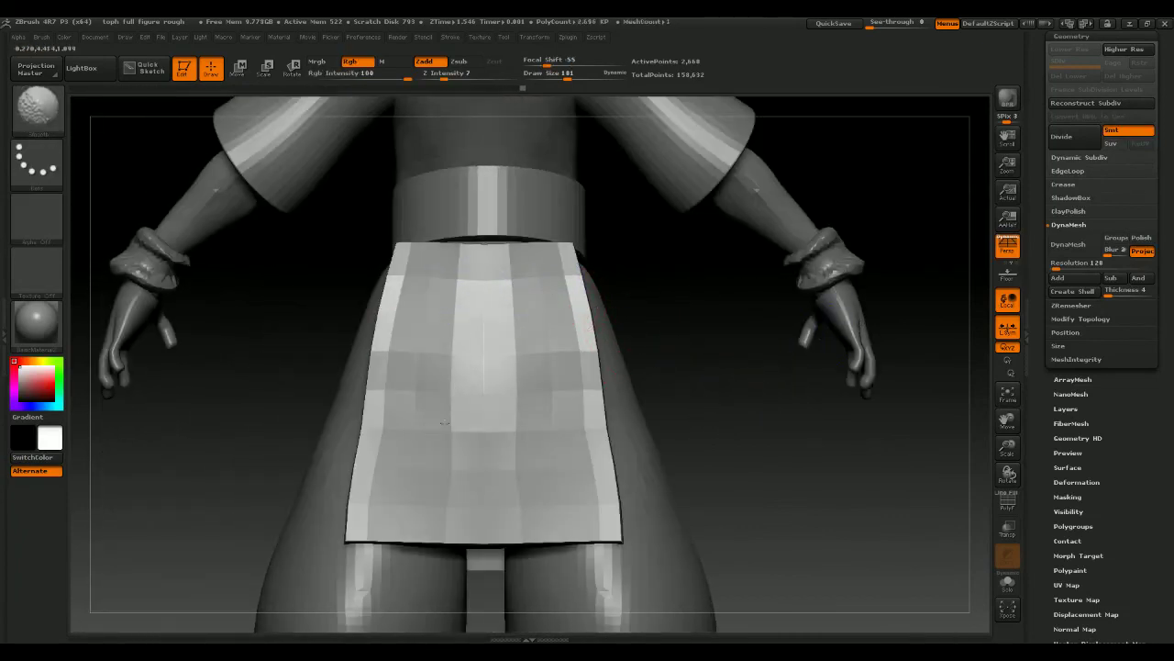
key("b")
key("c")
key("b")
left_click_drag(755, 419, 741, 420)
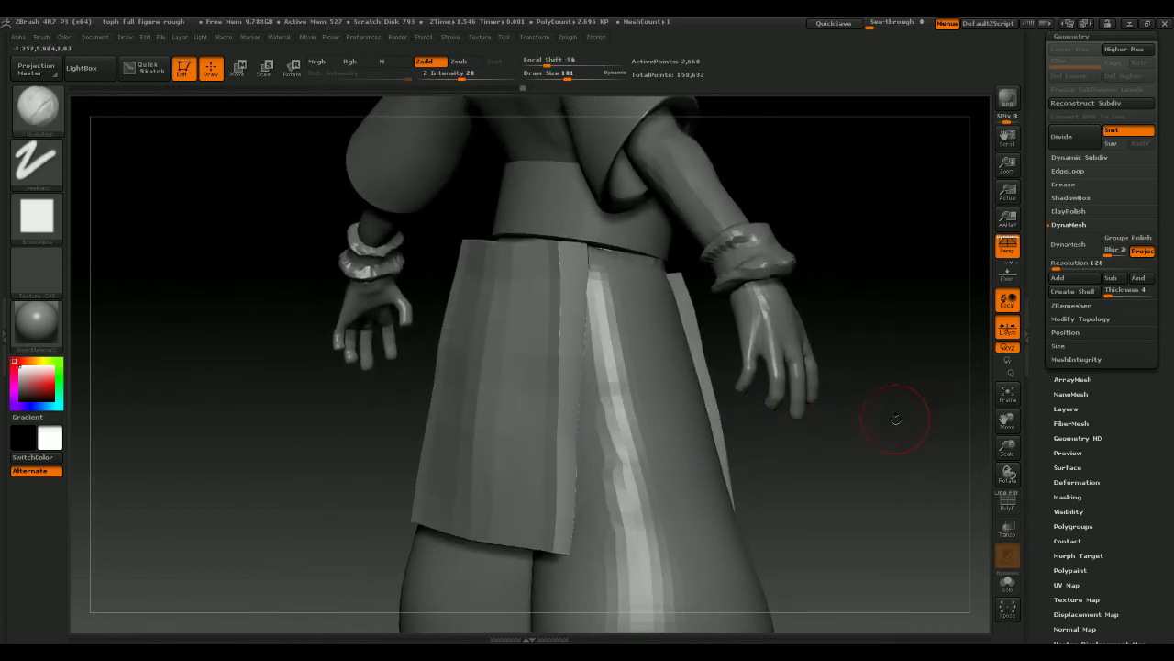
Try to isolate the upper polygroup of the front skirt panel, and undo the visibility changes
left_click_drag(897, 419, 703, 407)
left_click(711, 414, "ctrl+shift")
left_click(709, 441, "ctrl+shift")
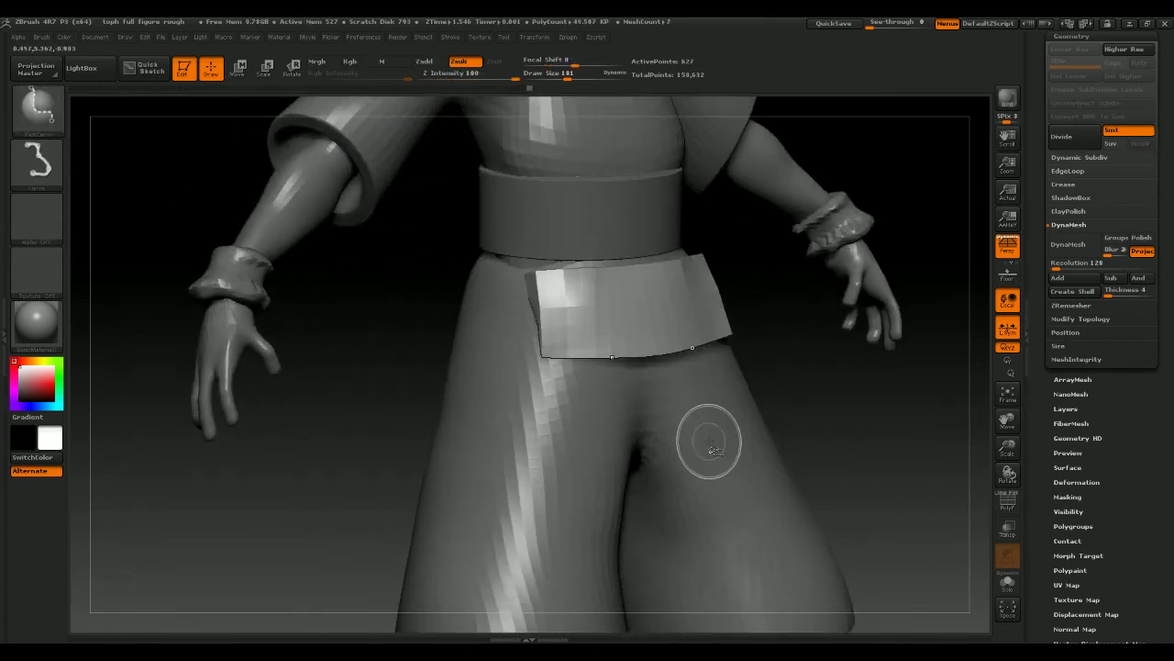
left_click(672, 317, "ctrl+shift")
left_click_drag(845, 414, 857, 412)
key("ctrl+z")
key("ctrl+z")
key("ctrl+z")
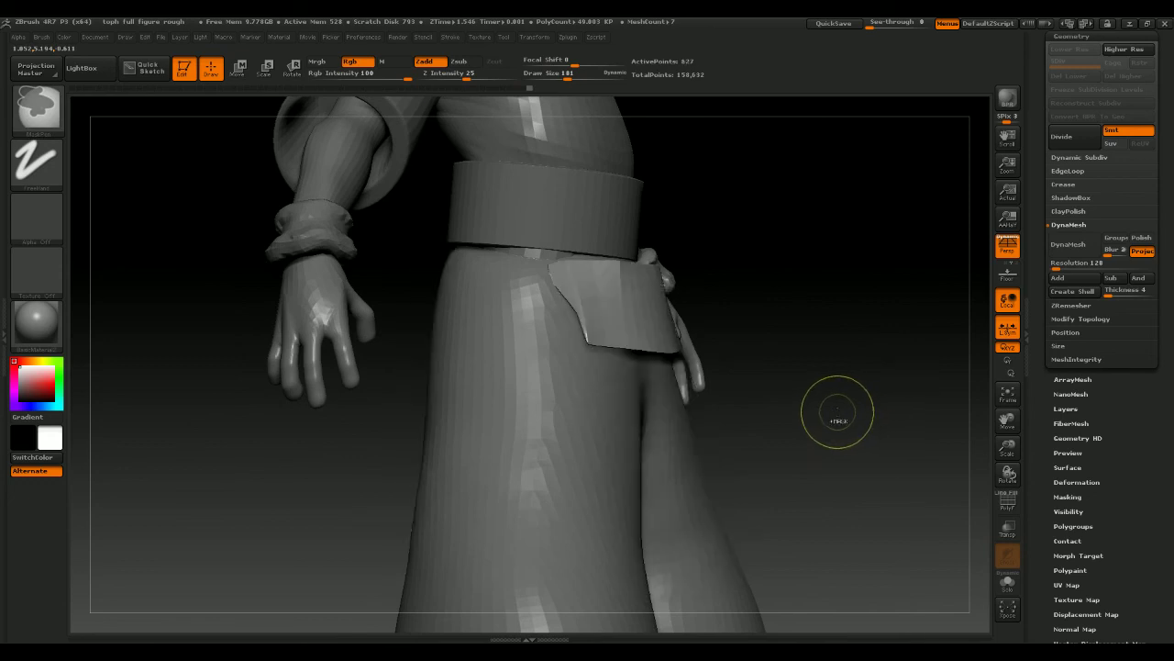
key("ctrl+shift+z")
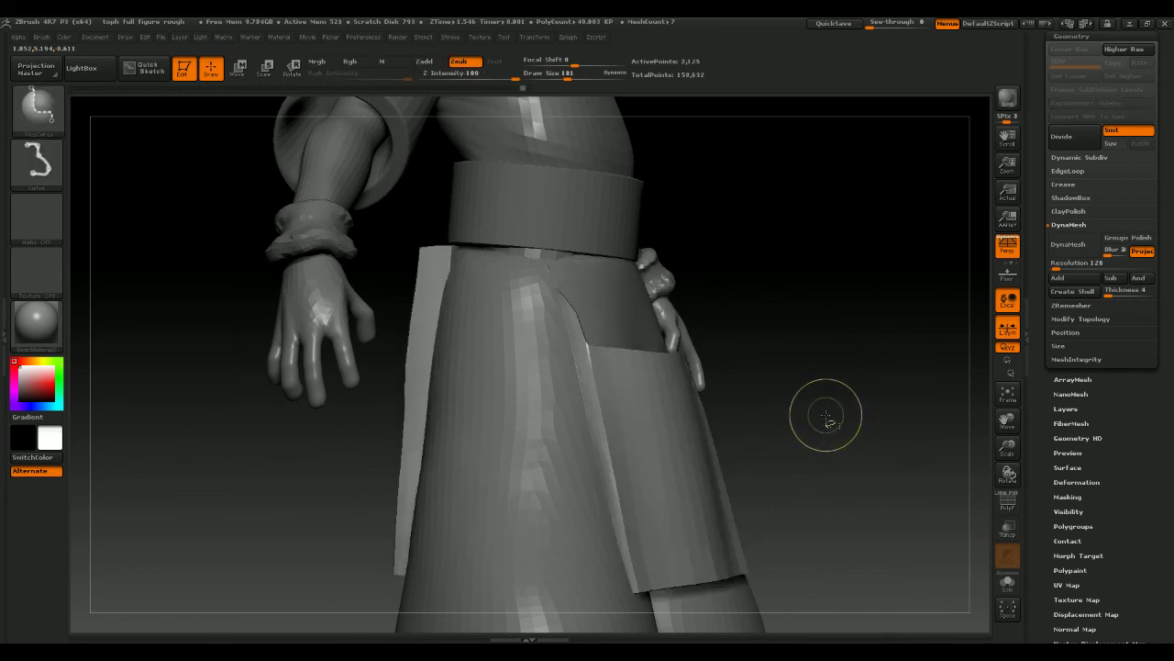
key("ctrl+z")
left_click_drag(826, 412, 827, 401, "shift")
key("ctrl+shift")
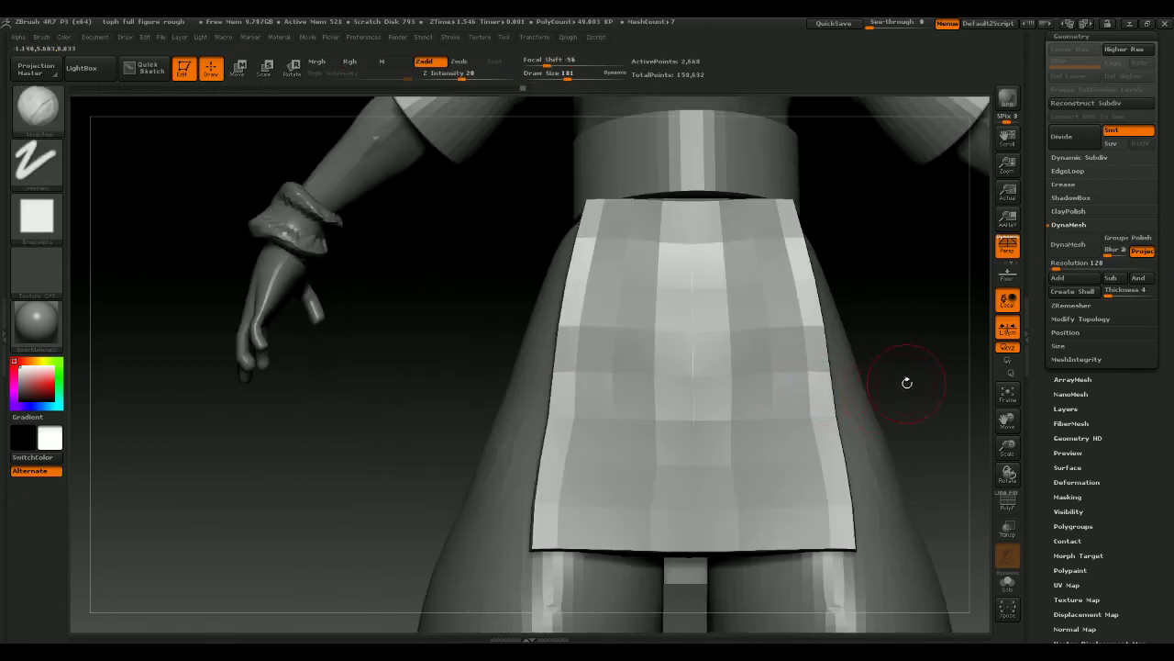
Show the polyframe on the skirt panels and reduce the brush draw size to 160
left_click_drag(905, 380, 852, 379)
left_click(1008, 500)
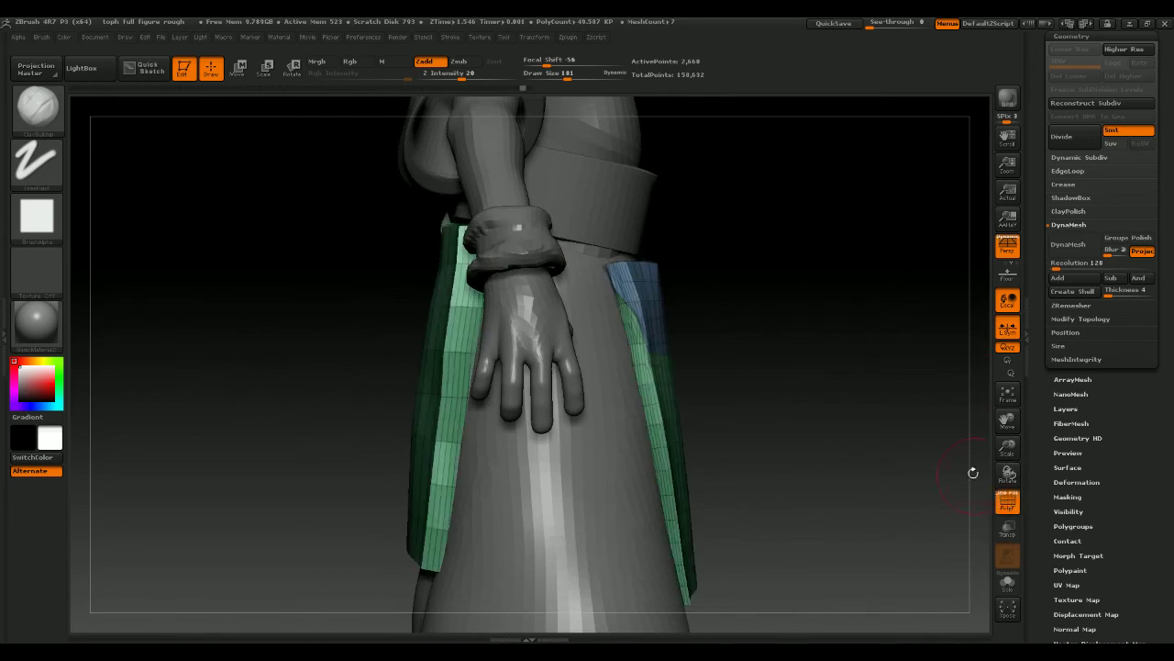
left_click_drag(845, 434, 806, 378)
mouse_move(844, 439)
left_mouse_down()
mouse_move(863, 388)
mouse_move(826, 420)
mouse_move(815, 448)
mouse_move(850, 443)
mouse_move(866, 394)
left_mouse_up()
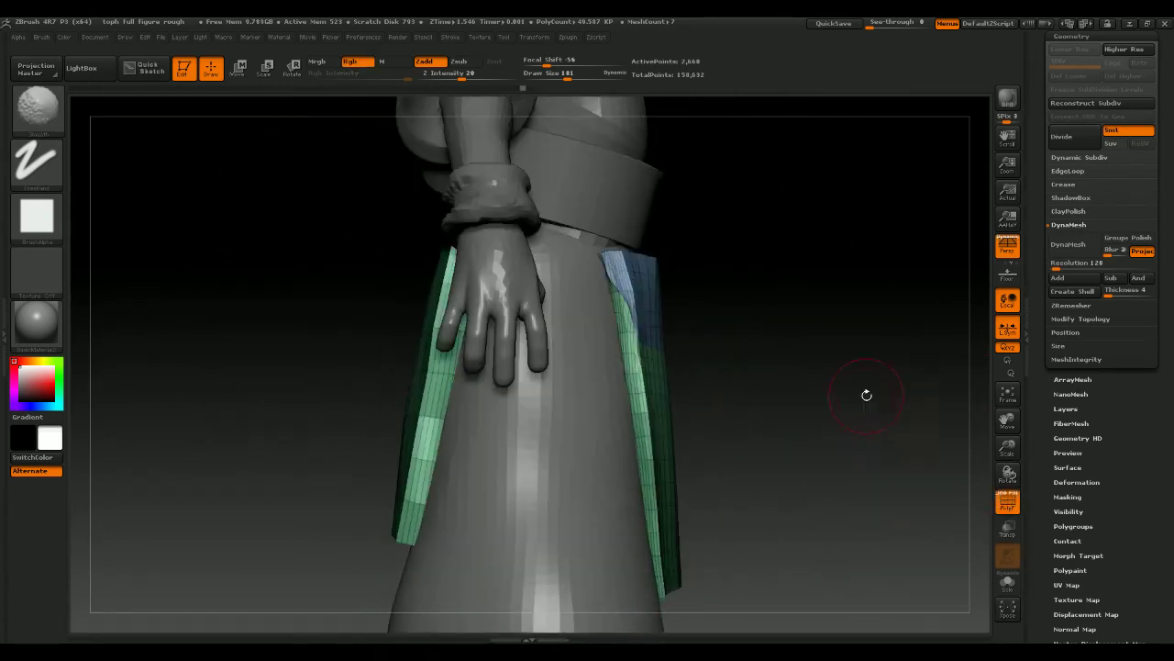
key("space")
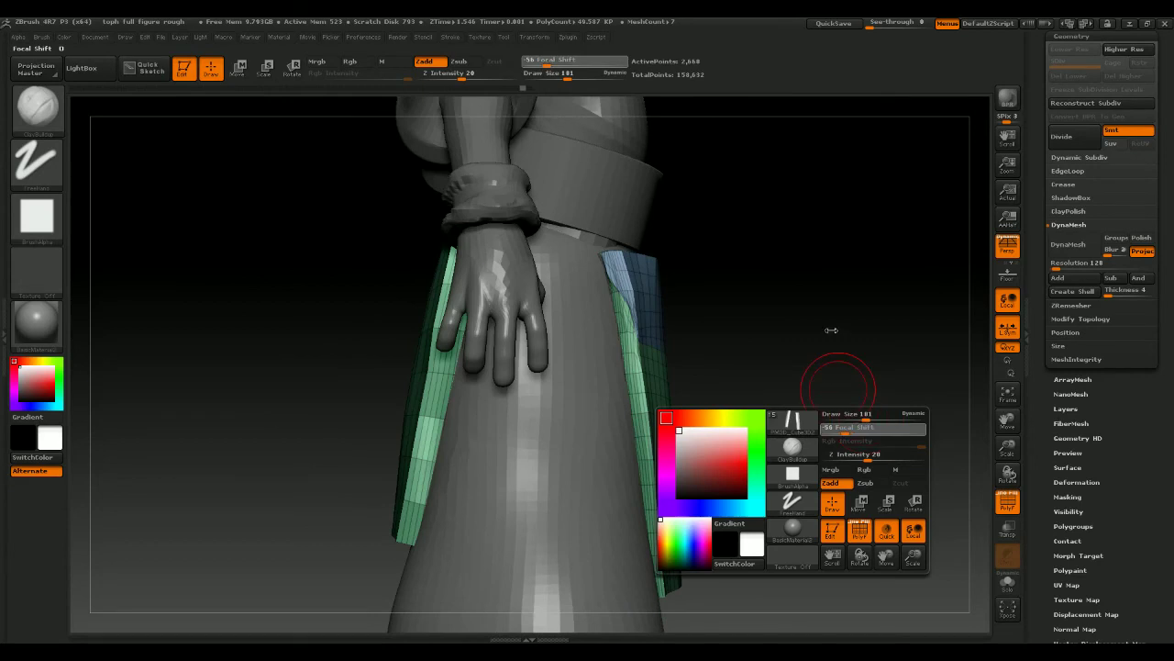
left_click(863, 416)
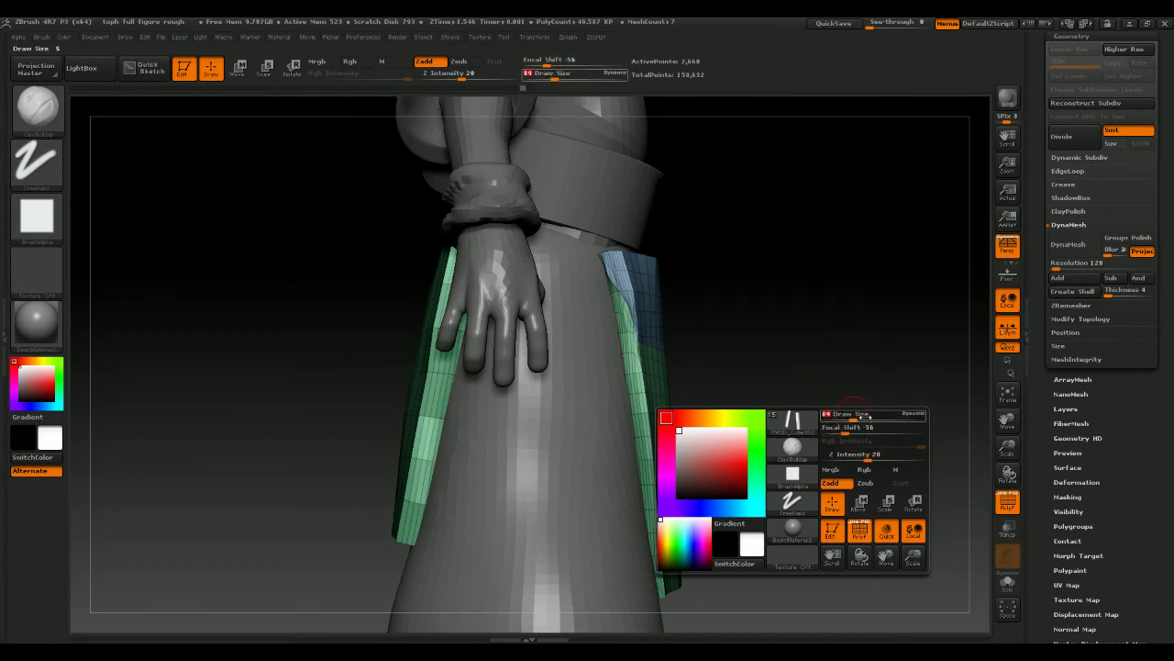
left_click_drag(865, 359, 834, 302)
Make SelectRect the selection brush and try to isolate the front skirt panel
key("ctrl+shift")
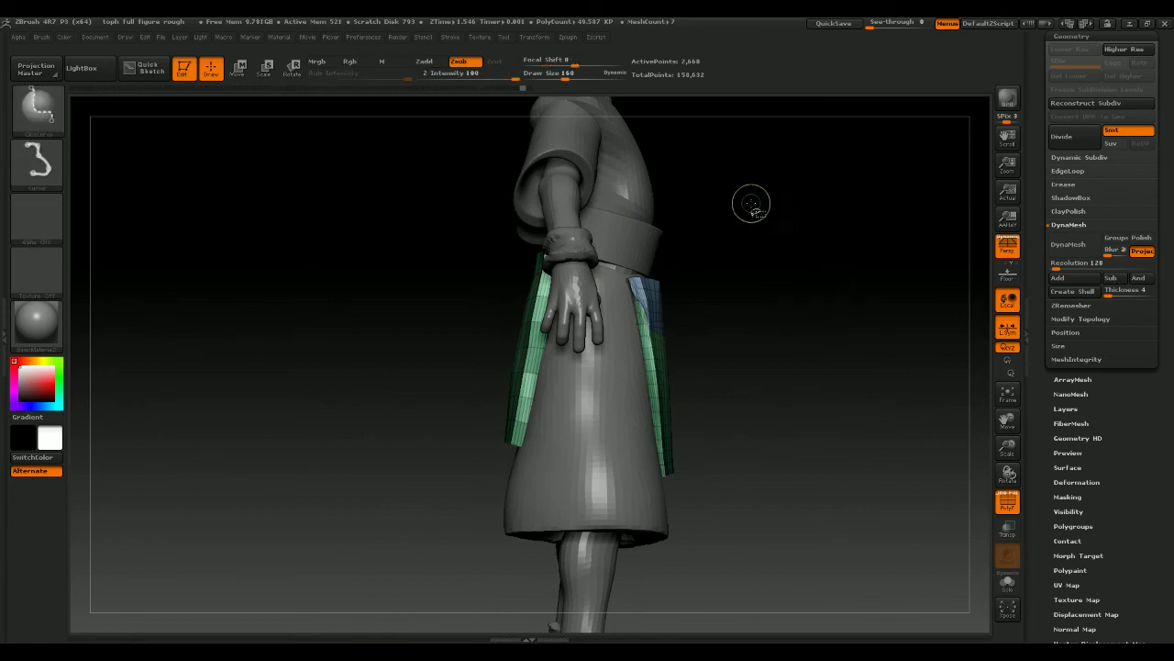
mouse_move(750, 204)
left_mouse_down("ctrl+shift")
mouse_move(655, 275)
mouse_move(630, 402)
mouse_move(647, 438)
left_mouse_up("ctrl+shift")
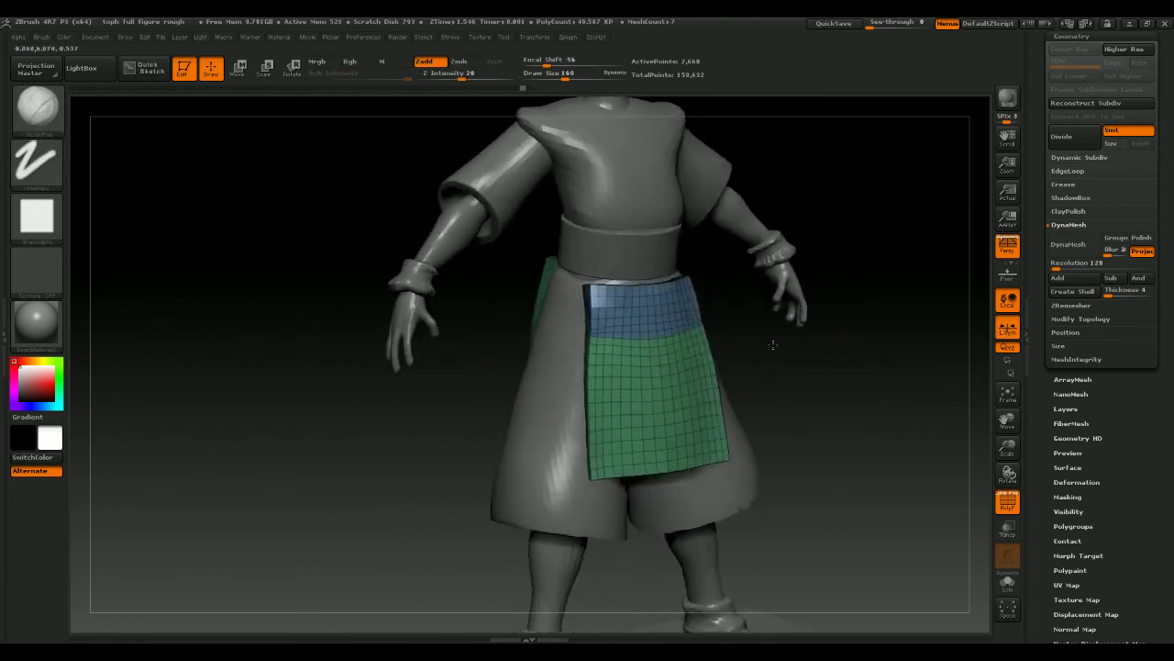
mouse_move(773, 344)
left_mouse_down()
mouse_move(787, 346)
mouse_move(771, 344)
left_mouse_up()
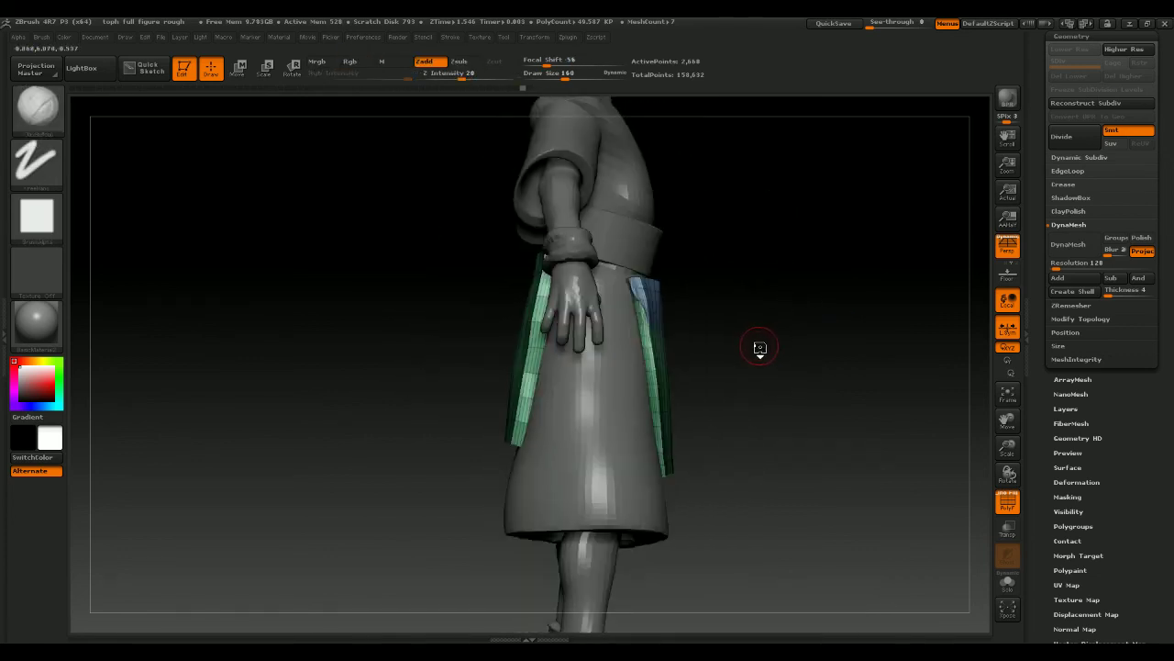
key("b")
key("s")
key("r")
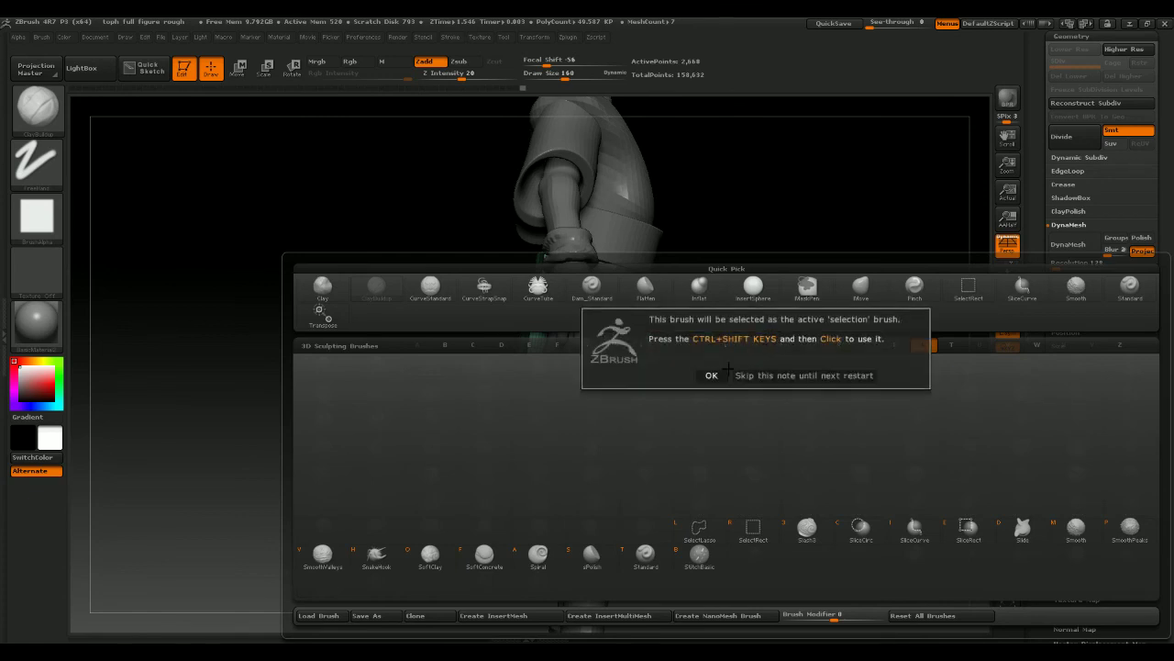
left_click(712, 375)
mouse_move(786, 225)
left_mouse_down("ctrl+shift")
mouse_move(729, 226)
mouse_move(614, 293)
mouse_move(602, 514)
left_mouse_up("ctrl+shift")
left_click(767, 414, "ctrl+shift")
left_click_drag(768, 409, 768, 380)
key("ctrl+z")
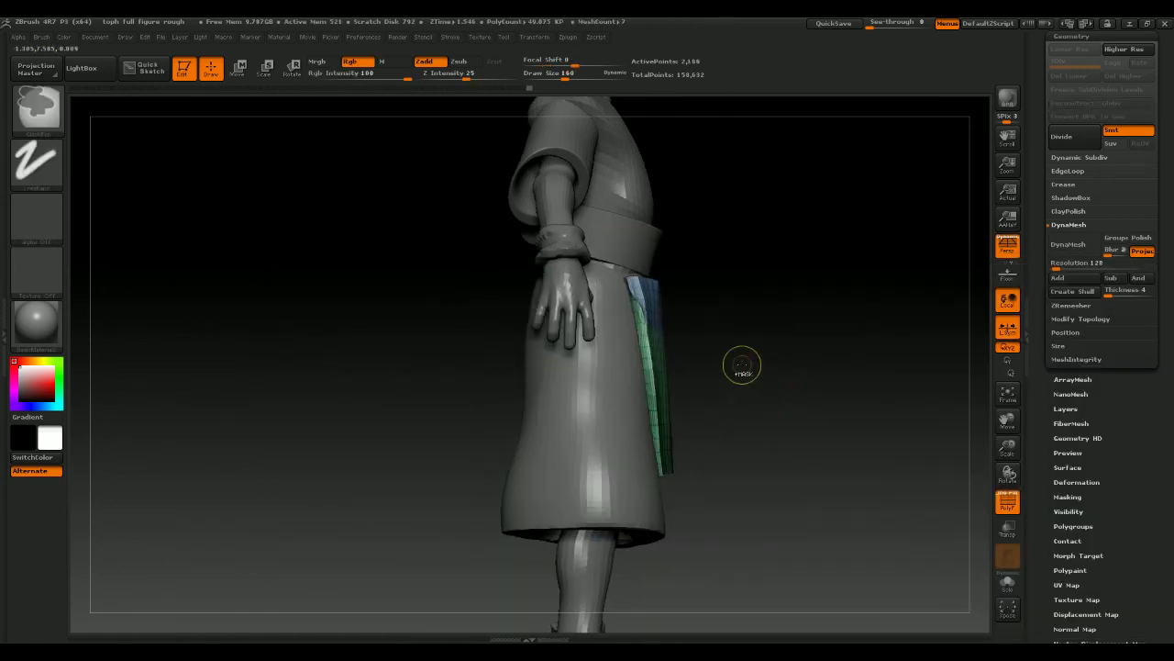
Try to subdivide the back skirt panel and enlarge the draw size to 476
left_click_drag(752, 288, 850, 370)
left_click(1074, 136)
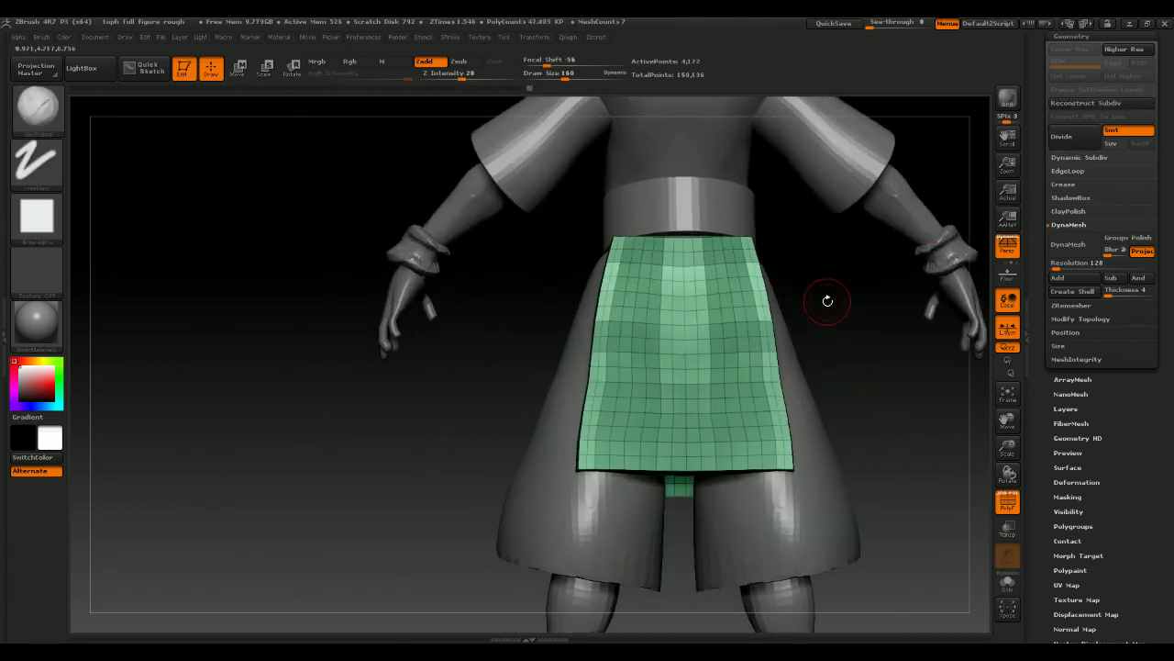
mouse_move(828, 301)
left_mouse_down()
mouse_move(734, 318)
mouse_move(863, 328)
mouse_move(851, 333)
mouse_move(844, 292)
left_mouse_up()
key("space")
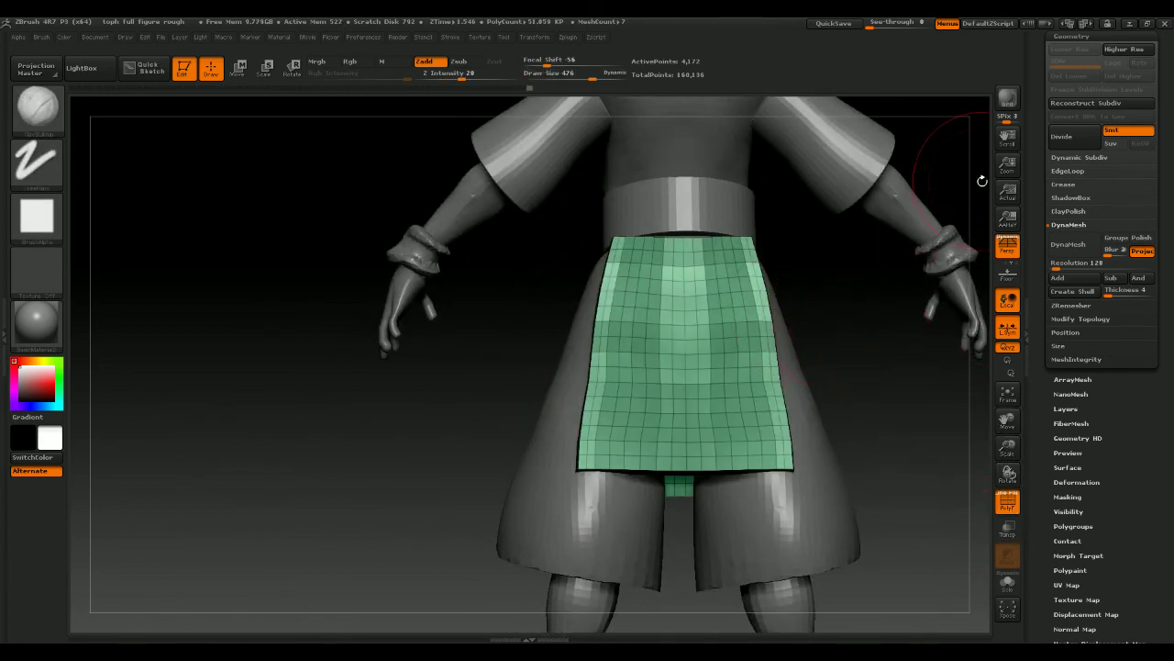
Undo the separate subdivisions of the front and back skirt panels
key("ctrl+z")
key("ctrl+z")
key("ctrl+shift+z")
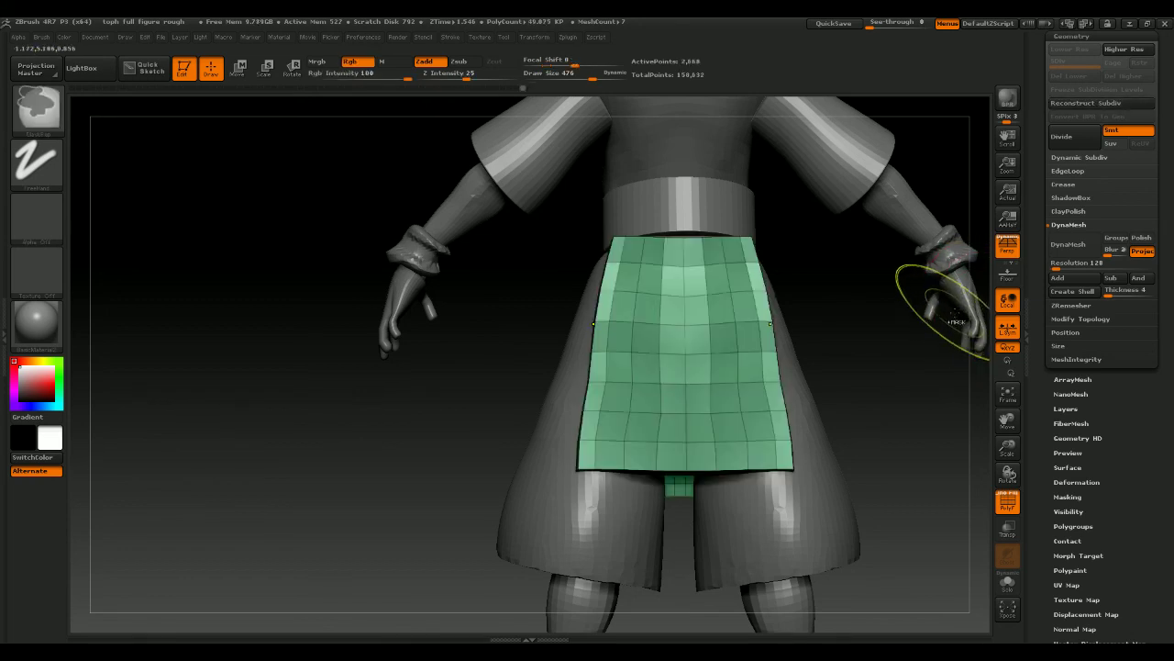
key("ctrl+z")
key("ctrl+z")
left_click_drag(882, 354, 780, 346, "shift")
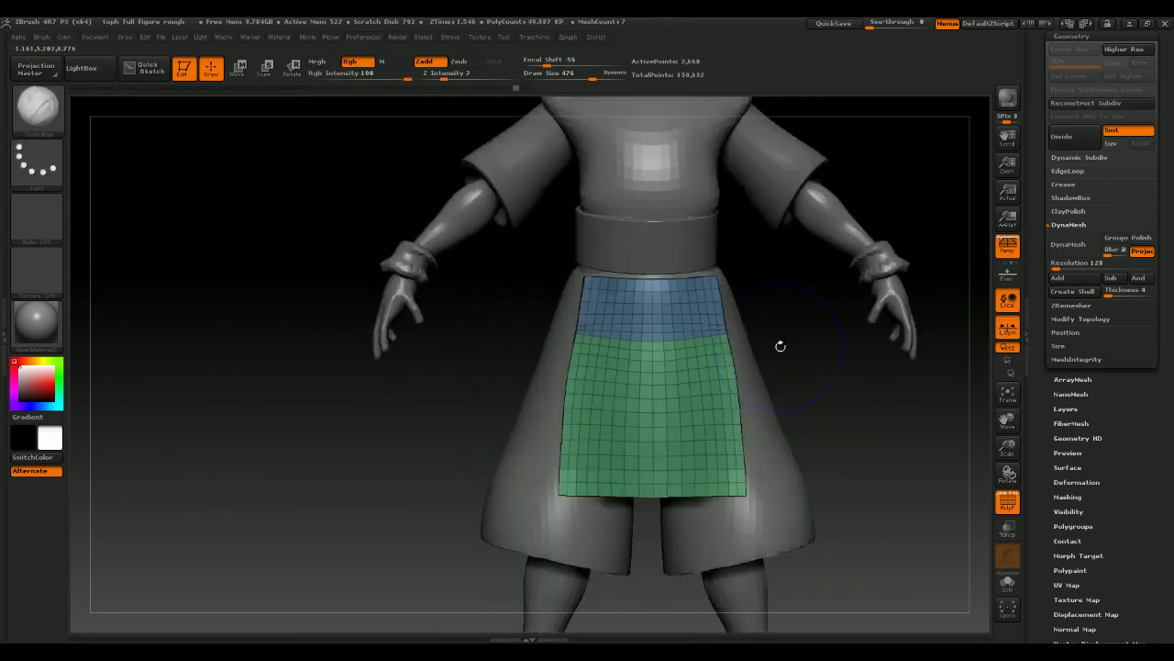
key("ctrl")
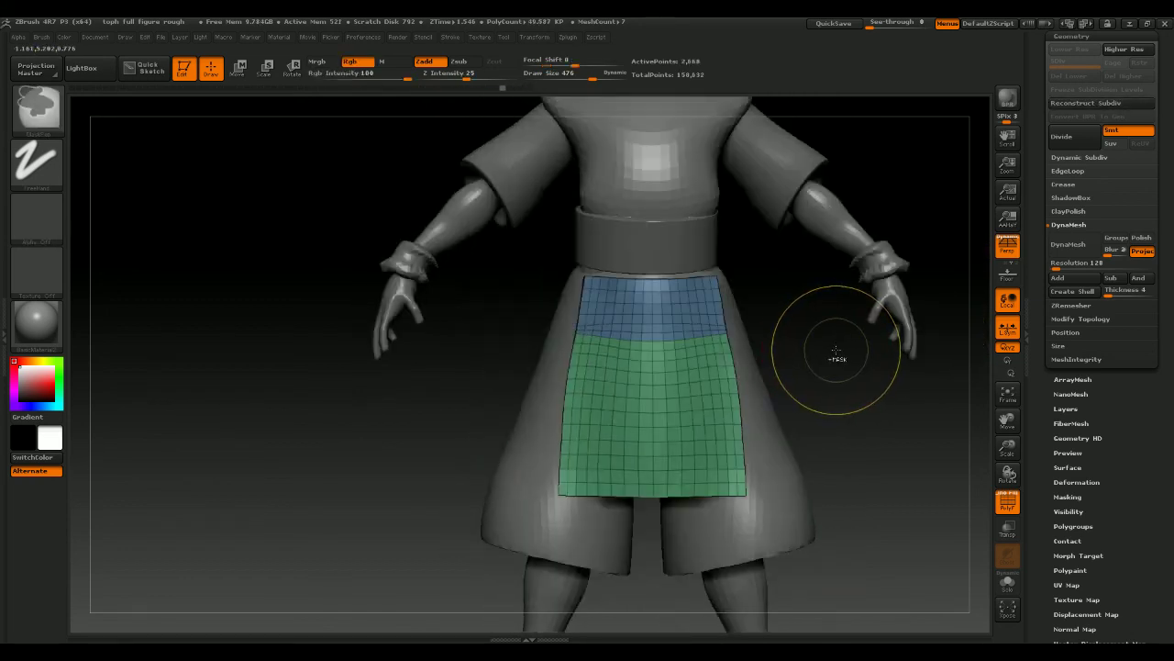
key("ctrl+z")
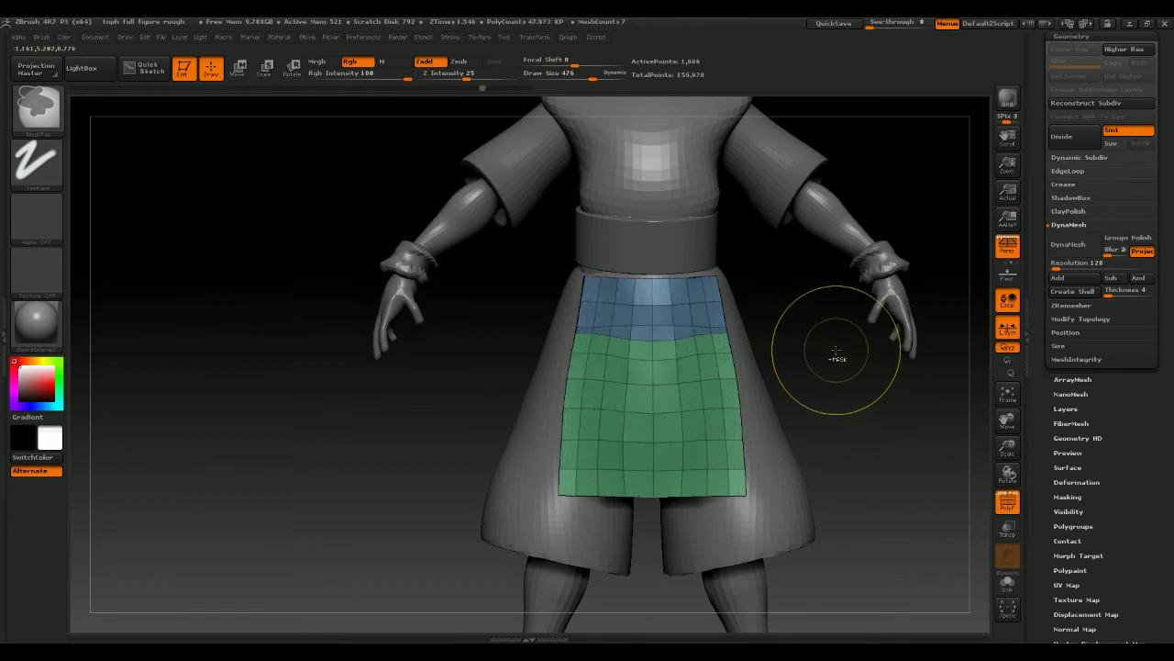
Subdivide the front and back skirt panels together to subdivision level 2 and hide the polyframe
mouse_move(789, 282)
left_mouse_down()
mouse_move(867, 298)
mouse_move(785, 312)
mouse_move(876, 313)
mouse_move(925, 352)
left_mouse_up()
left_click(1063, 136)
key("ctrl+z")
left_click(905, 339, "ctrl")
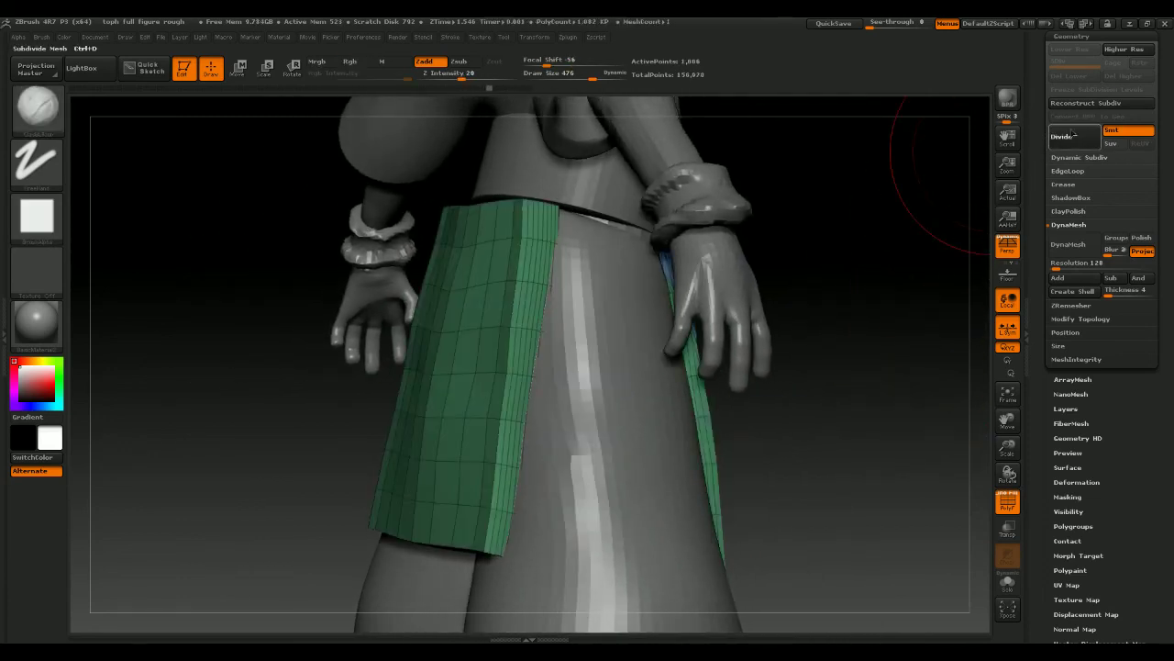
left_click(1074, 135)
mouse_move(899, 257)
left_mouse_down()
mouse_move(918, 275)
mouse_move(930, 265)
mouse_move(903, 332)
mouse_move(903, 274)
left_mouse_up()
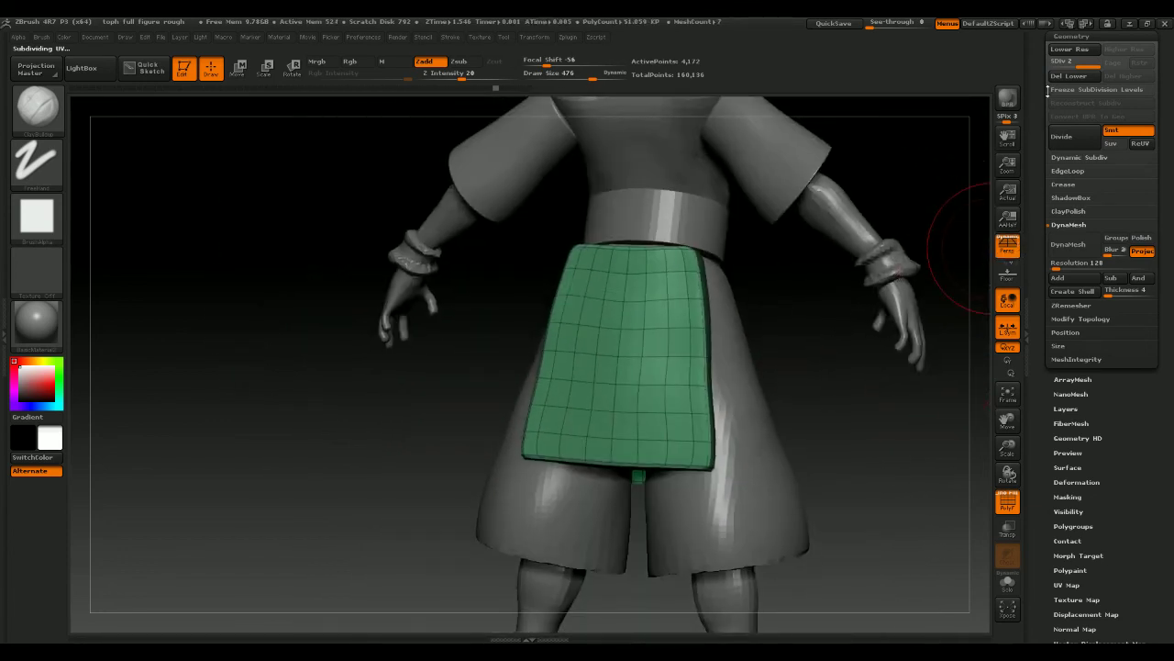
left_click(1008, 500)
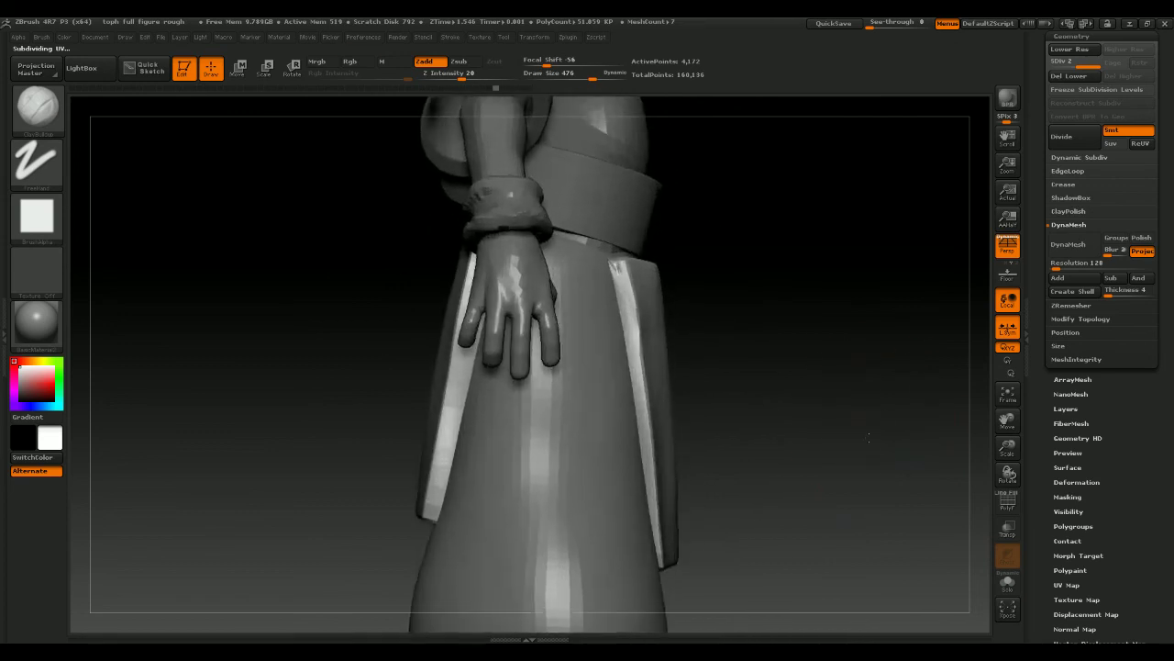
mouse_move(878, 409)
left_mouse_down()
mouse_move(835, 394)
mouse_move(882, 336)
left_mouse_up()
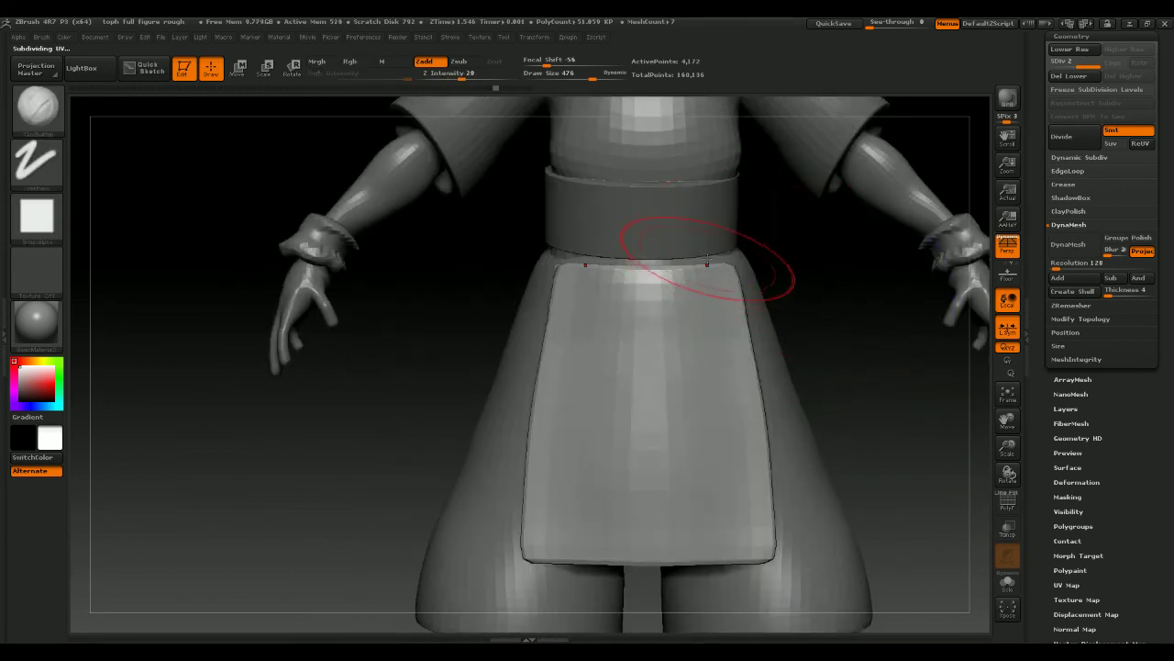
Select the Move brush at draw size 494 and reshape the front skirt panel's top edge and corners along the belt
key("b")
key("m")
key("v")
key("space")
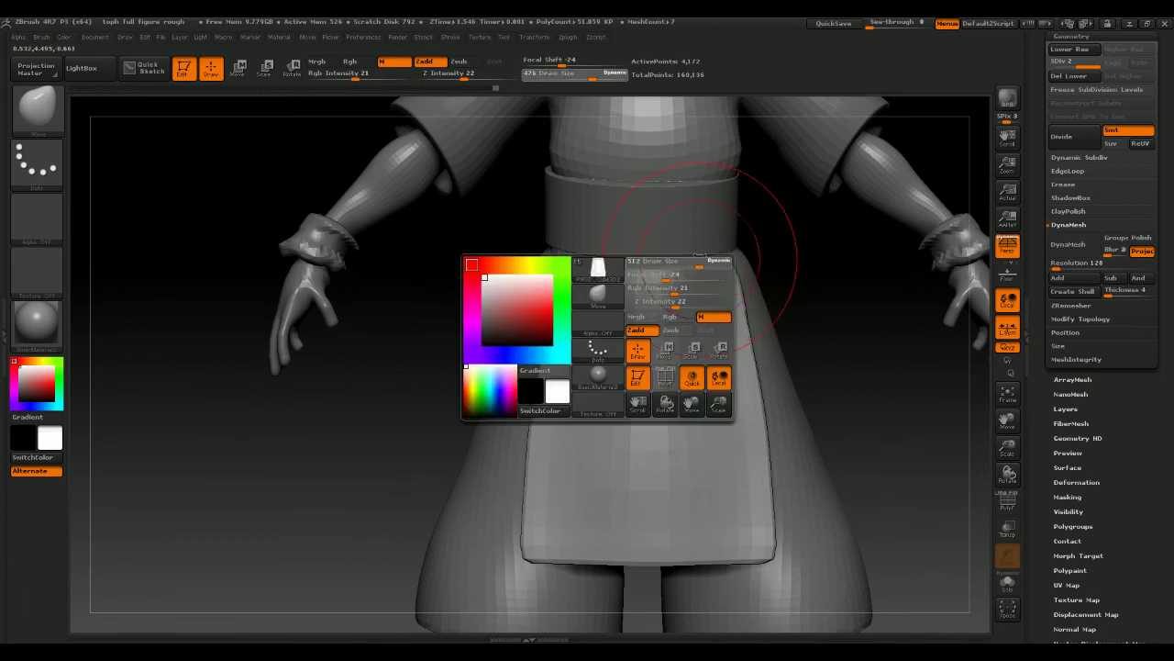
left_click_drag(695, 250, 706, 257)
mouse_move(816, 261)
left_mouse_down()
mouse_move(734, 271)
mouse_move(751, 256)
left_mouse_up()
left_click_drag(863, 235, 770, 241)
left_click_drag(747, 320, 754, 342)
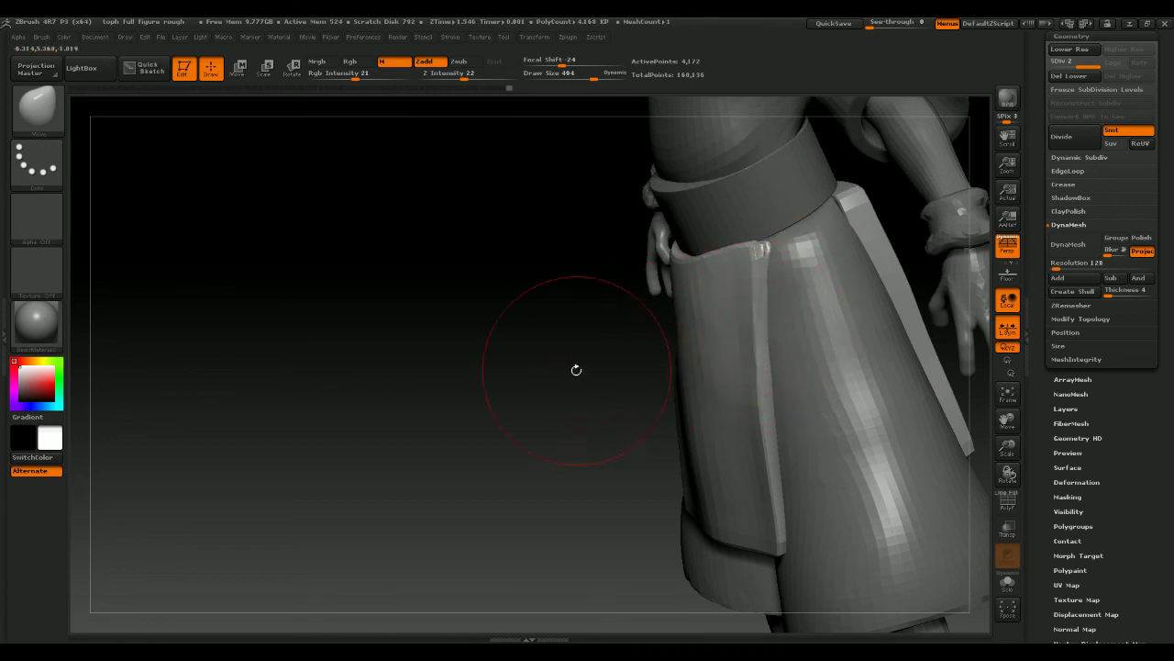
Reshape the back skirt panel's upper edge and corners beneath the belt with the Move brush, and reduce the draw size to 251
left_click_drag(574, 370, 611, 303)
left_click_drag(905, 346, 557, 264)
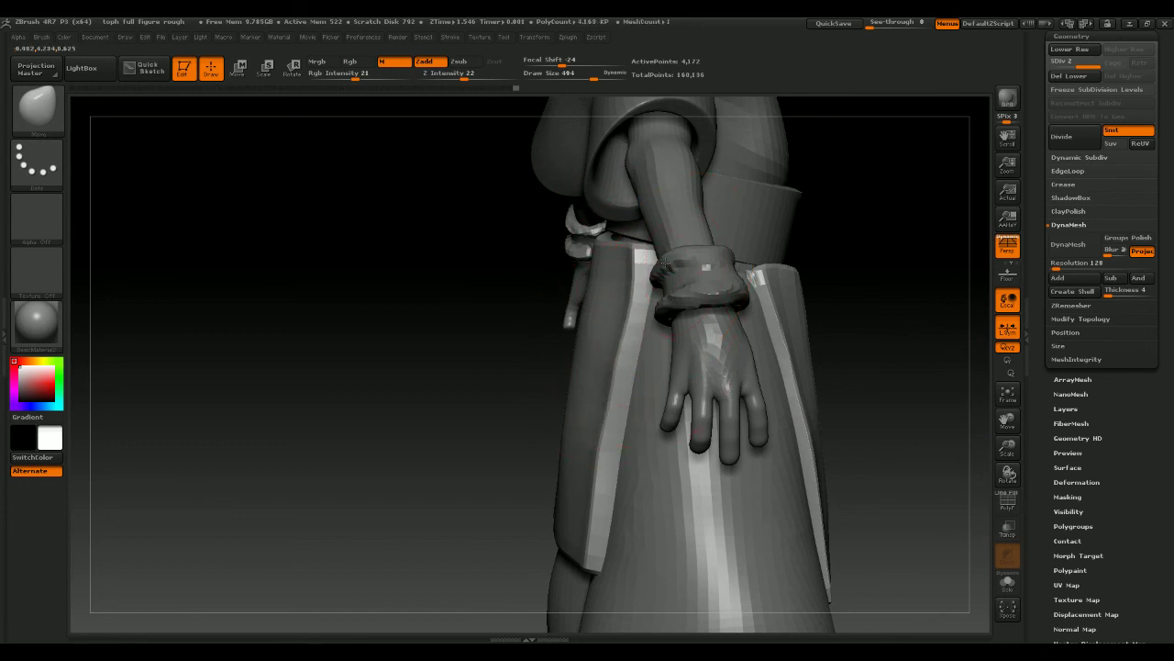
left_click_drag(466, 283, 682, 261)
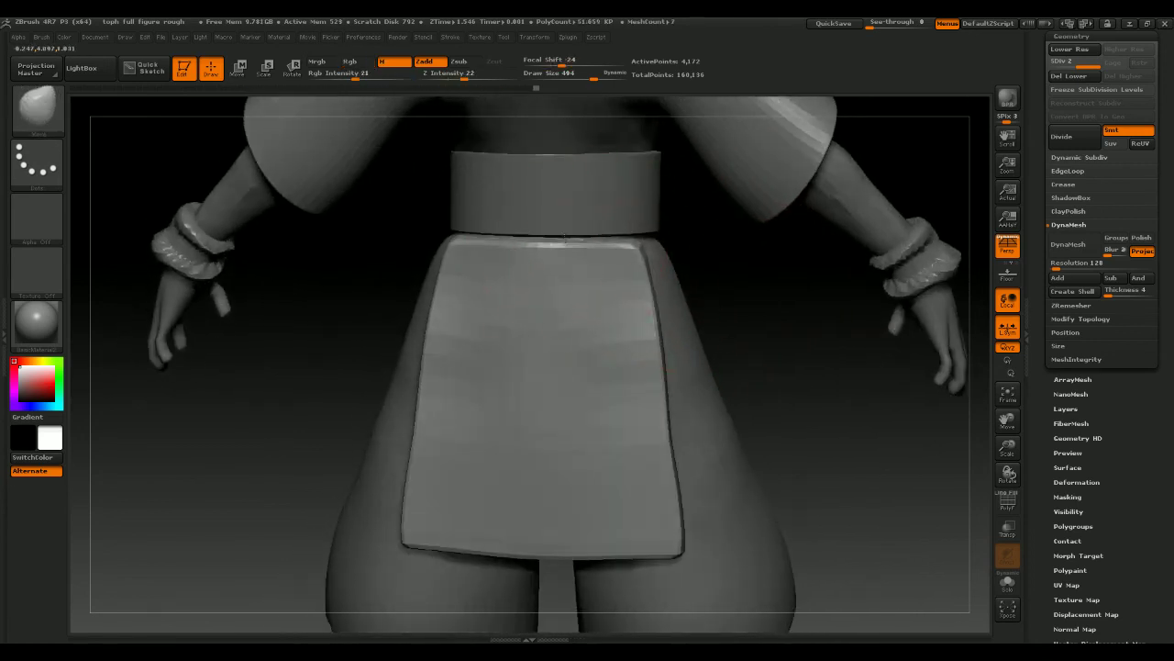
left_click_drag(602, 235, 624, 231)
mouse_move(748, 237)
left_mouse_down()
mouse_move(655, 249)
mouse_move(619, 233)
left_mouse_up()
key("space")
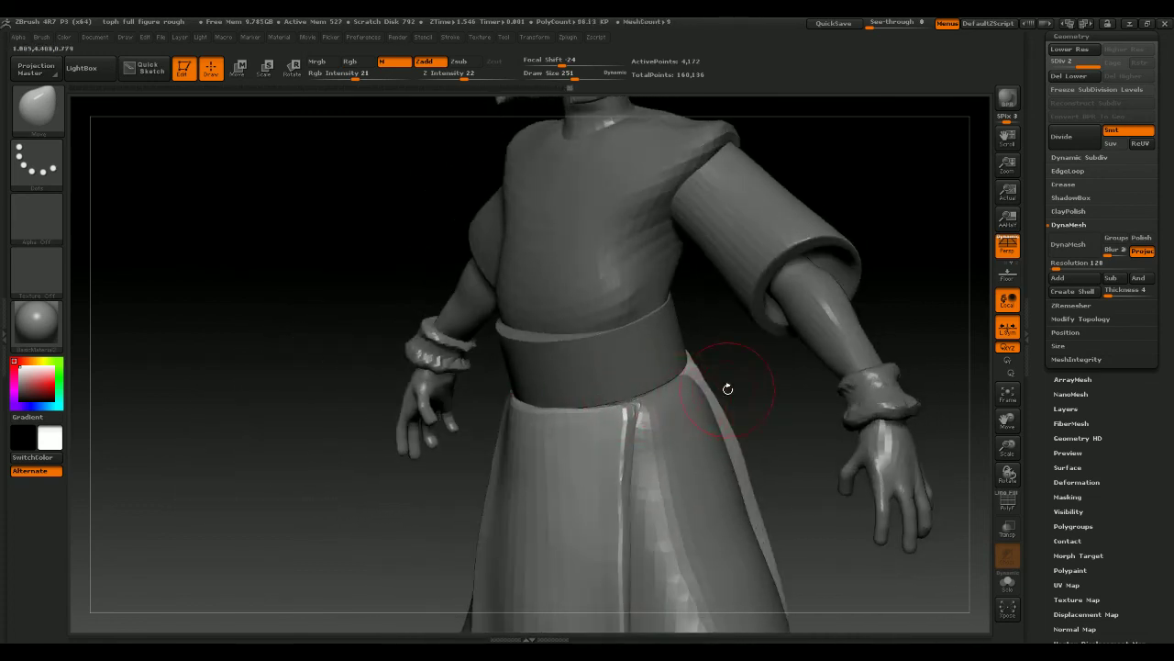
Examine the character's skirt, head and full figure from the front and at an angle
left_click_drag(728, 389, 632, 404)
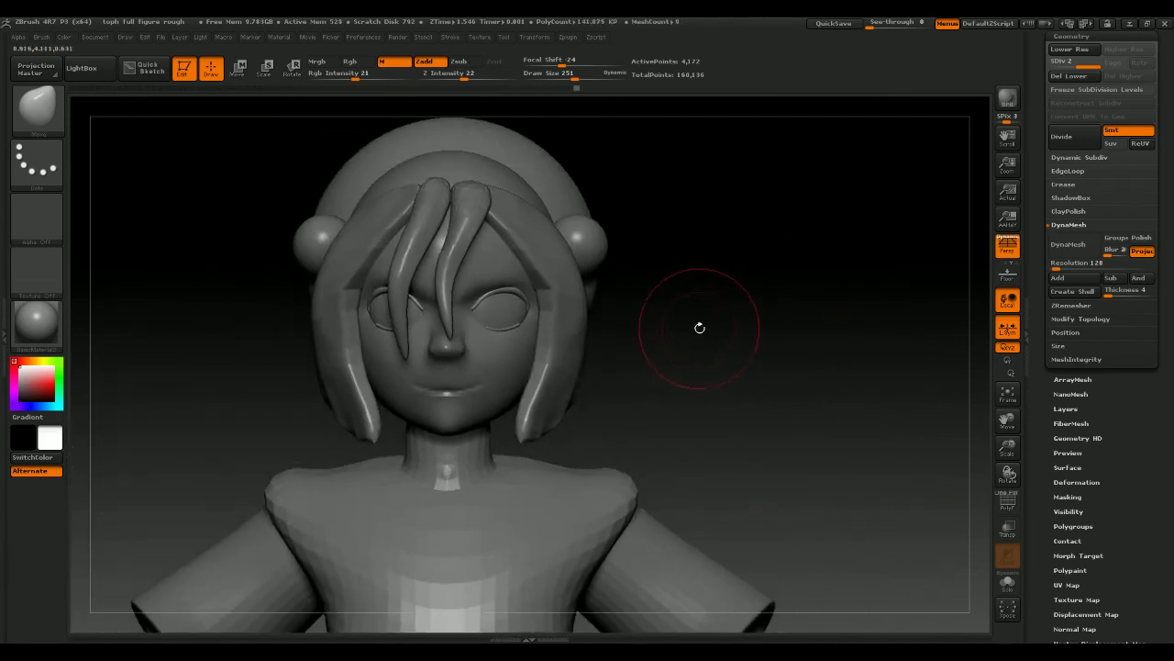
left_click_drag(699, 328, 716, 364)
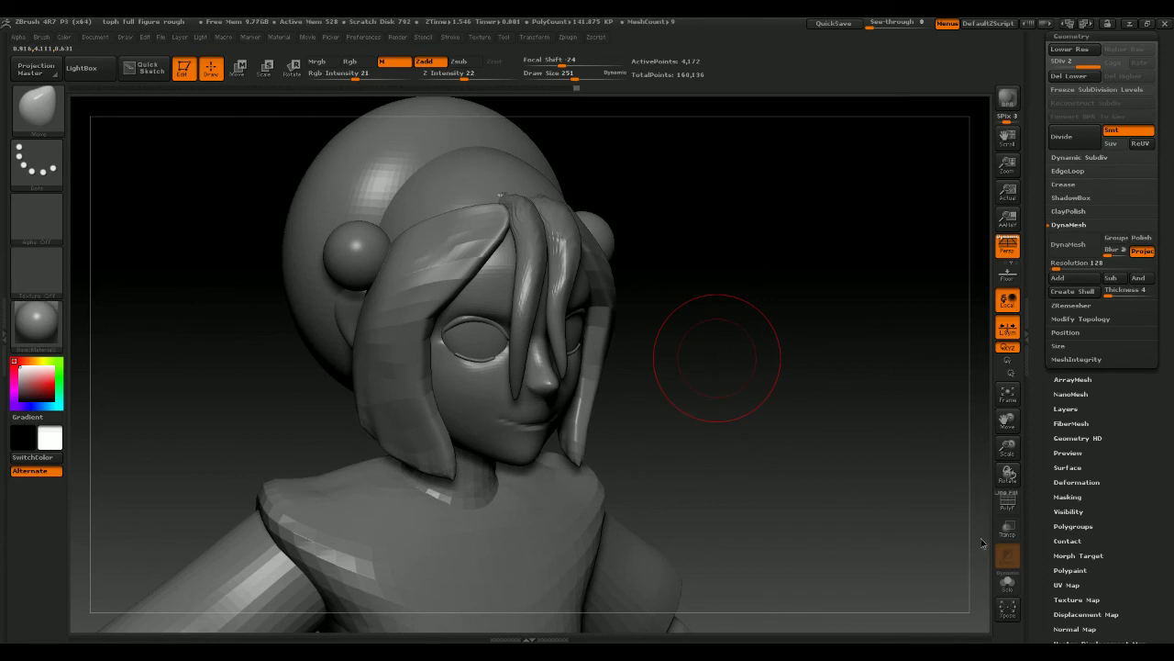
mouse_move(859, 353)
left_mouse_down("shift")
mouse_move(806, 377)
mouse_move(852, 228)
mouse_move(903, 286)
mouse_move(857, 296)
mouse_move(897, 291)
left_mouse_up("shift")
mouse_move(831, 349)
left_mouse_down("shift")
mouse_move(872, 366)
mouse_move(834, 333)
mouse_move(834, 238)
mouse_move(847, 336)
mouse_move(830, 238)
mouse_move(830, 427)
left_mouse_up("shift")
left_click_drag(829, 427, 836, 218, "alt")
left_click_drag(858, 386, 834, 340, "alt")
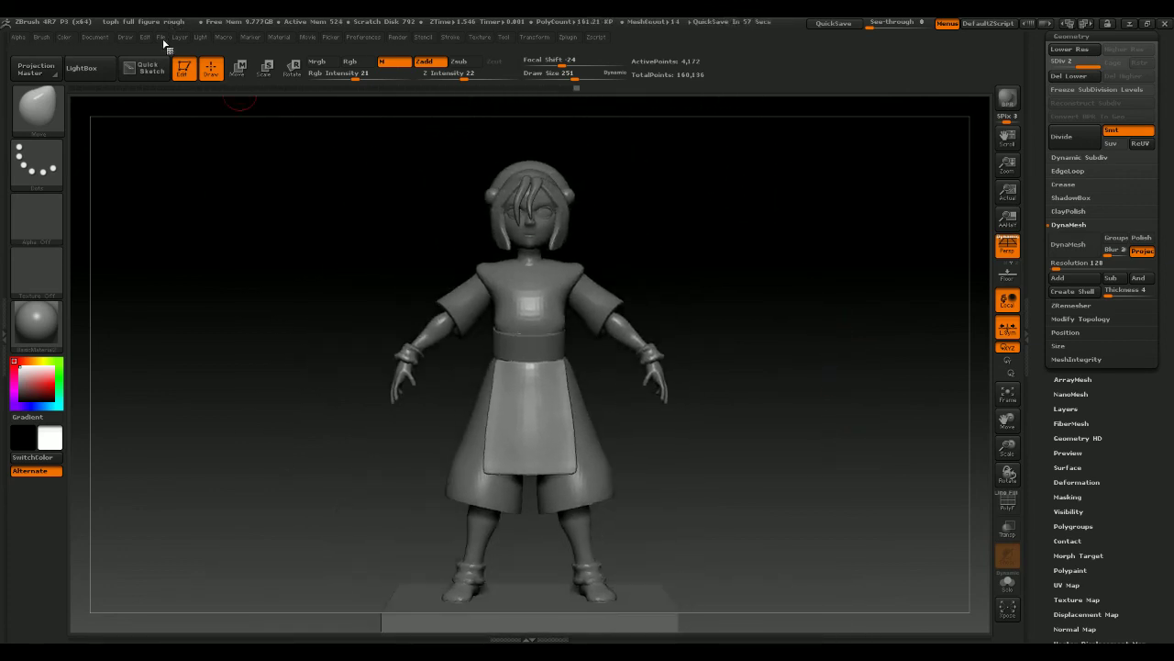
Save the project with undo history as "toph full figure rough2" and a copy without undo history as "toph full figure rough2 no history"
left_click(160, 37)
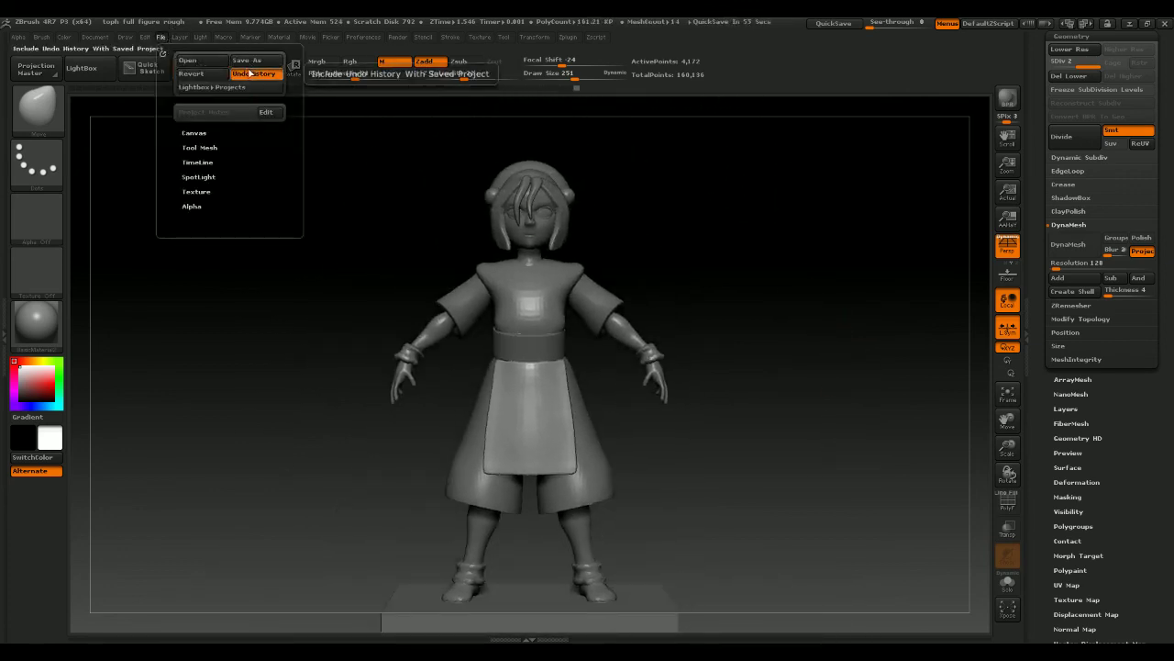
left_click(249, 63)
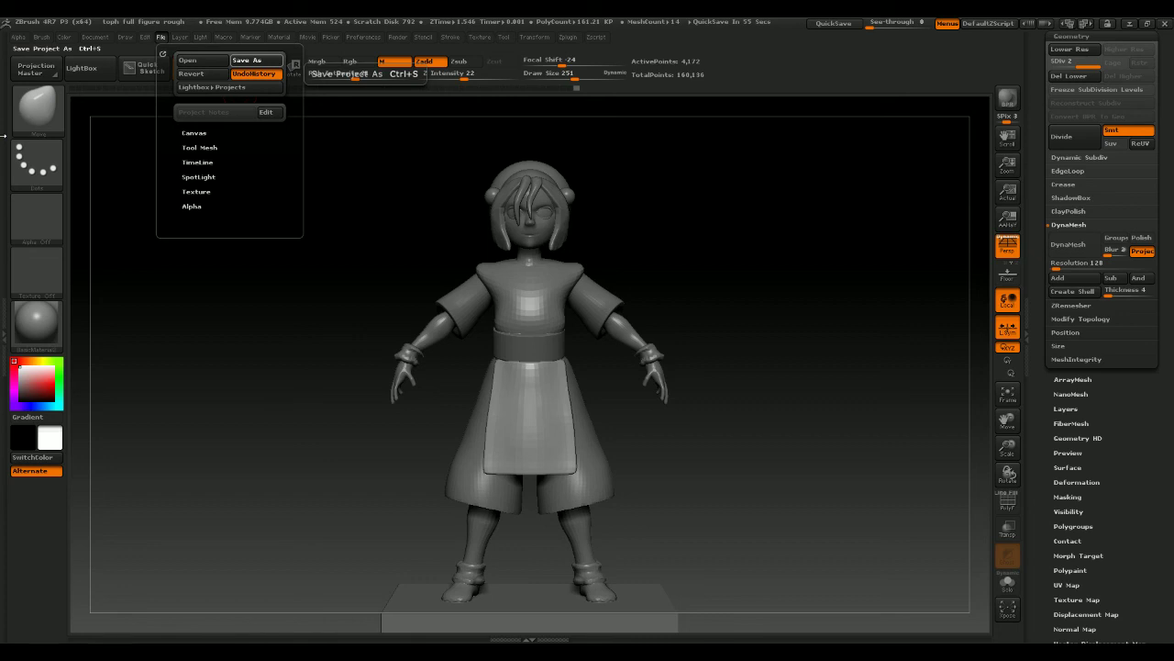
left_click(473, 321)
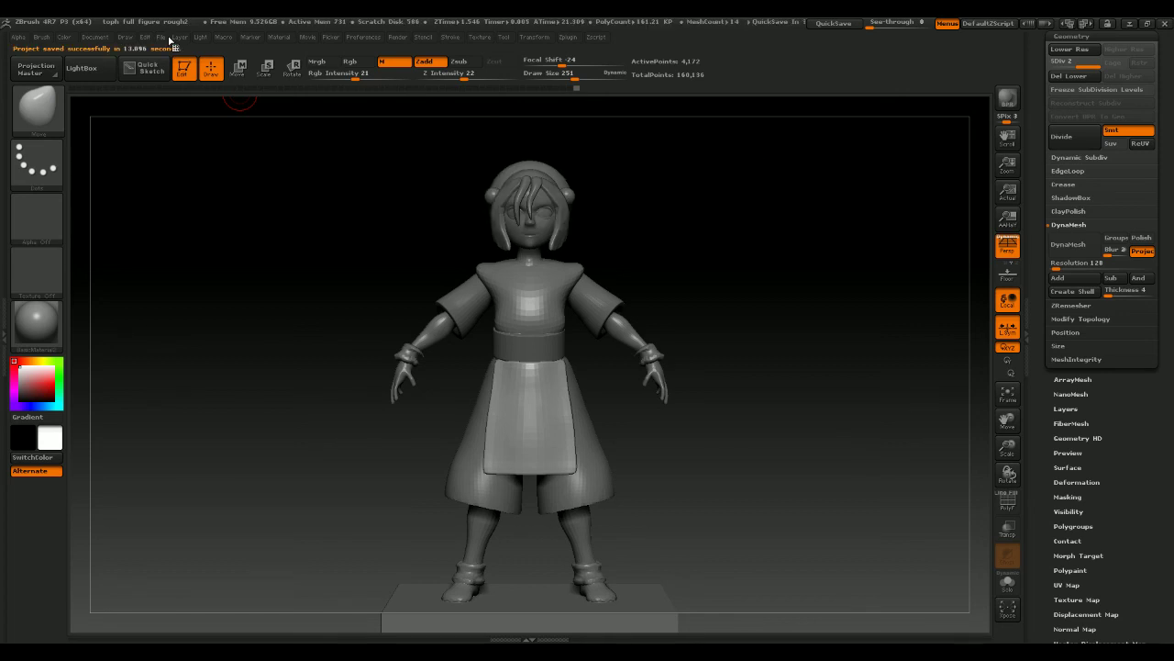
left_click(163, 38)
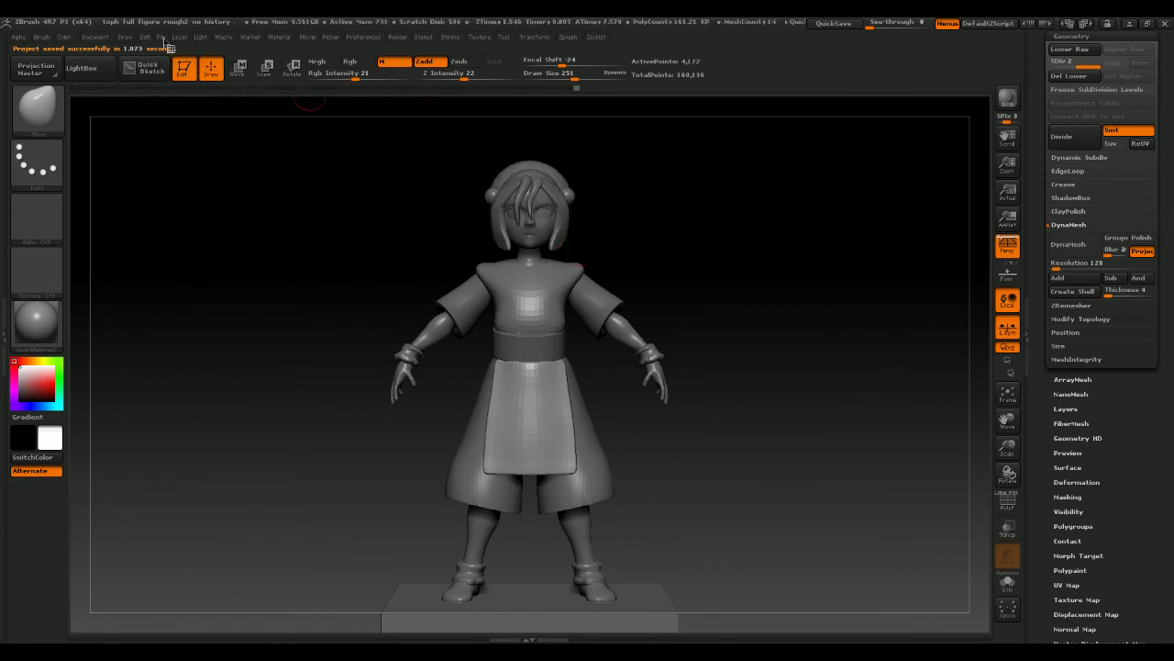
Review the project saving options and quicksave the current project
left_click(162, 37)
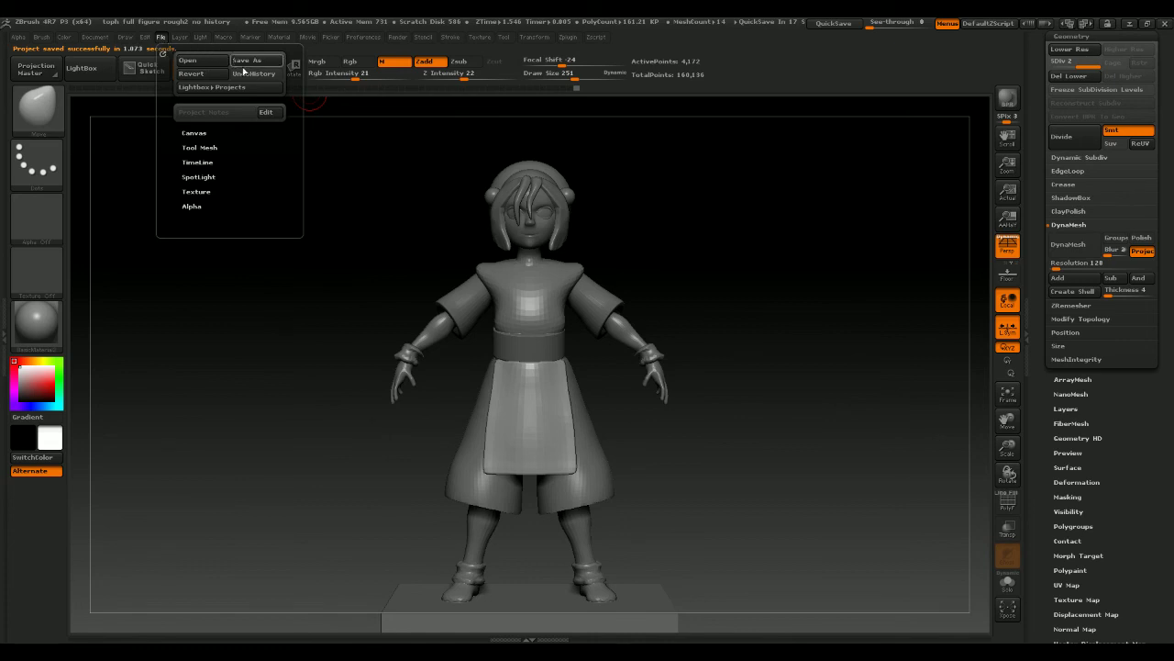
left_click(252, 67)
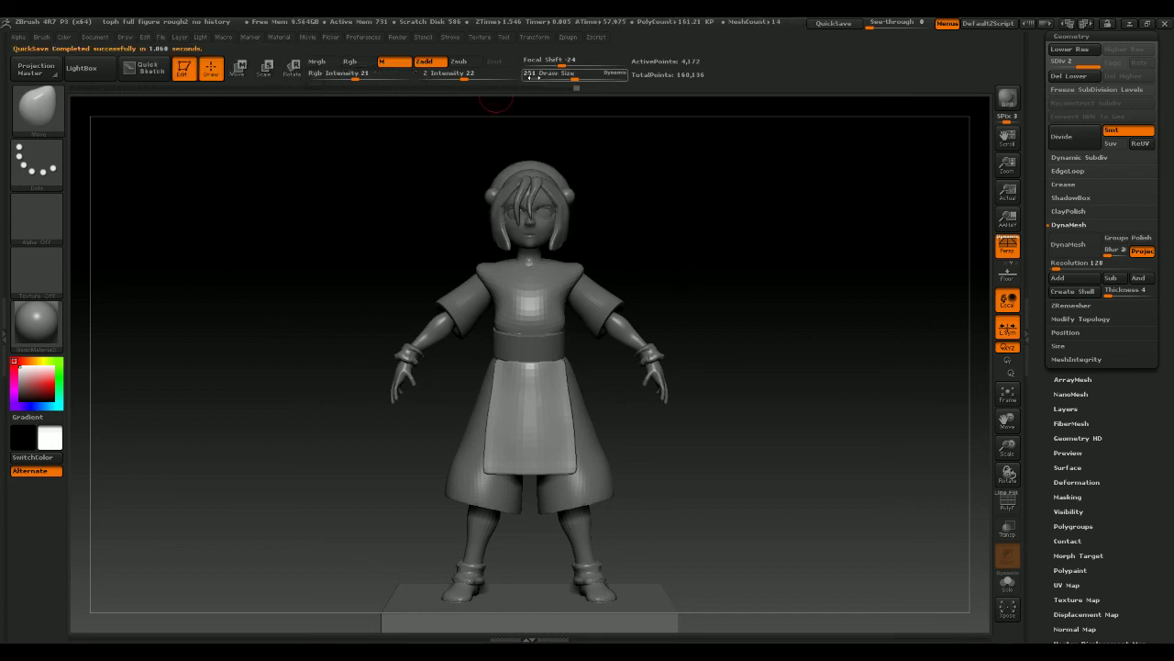
left_click(832, 24)
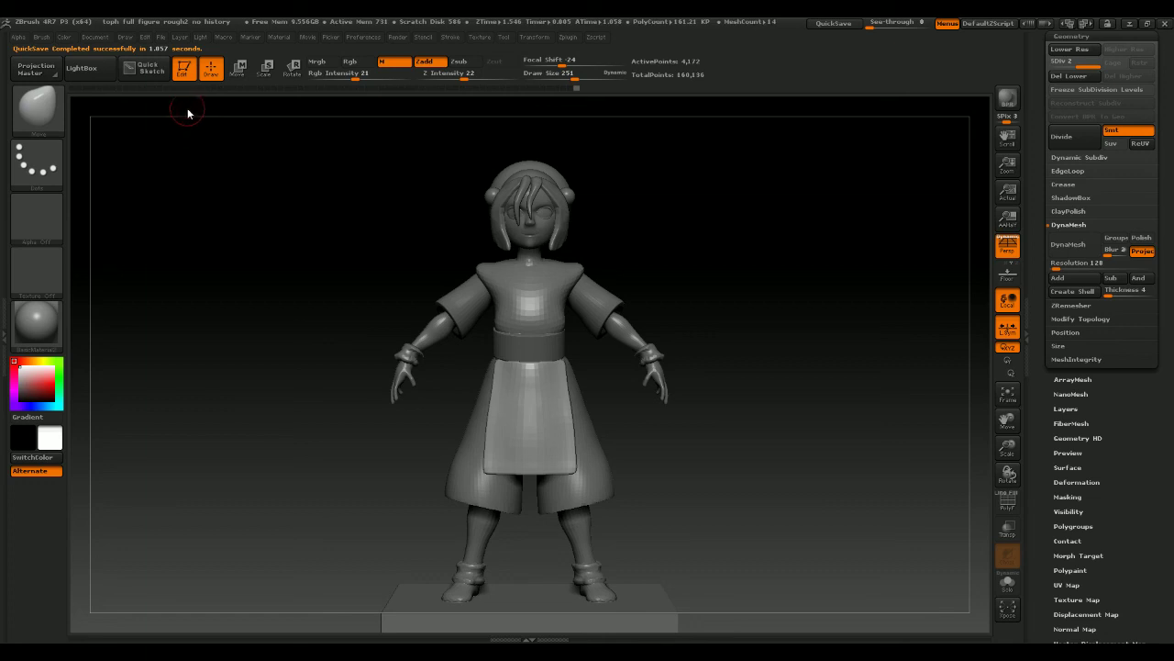
Open the "witch mercy no history" project and examine the witch's face and full figure
left_click(160, 37)
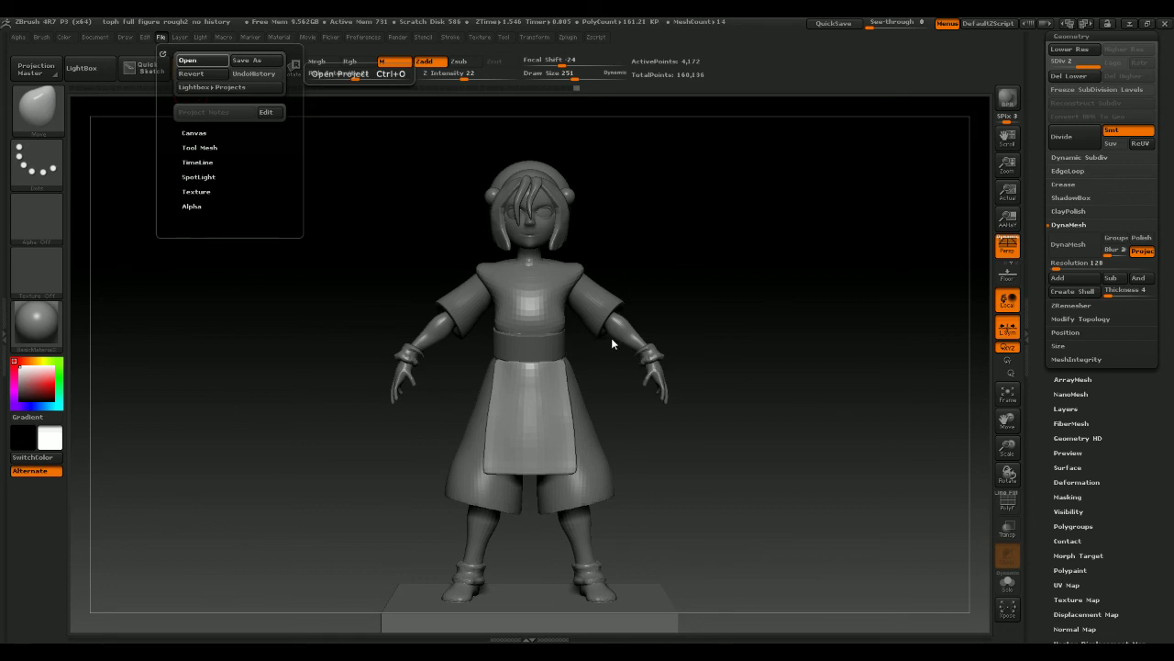
key("ctrl+s")
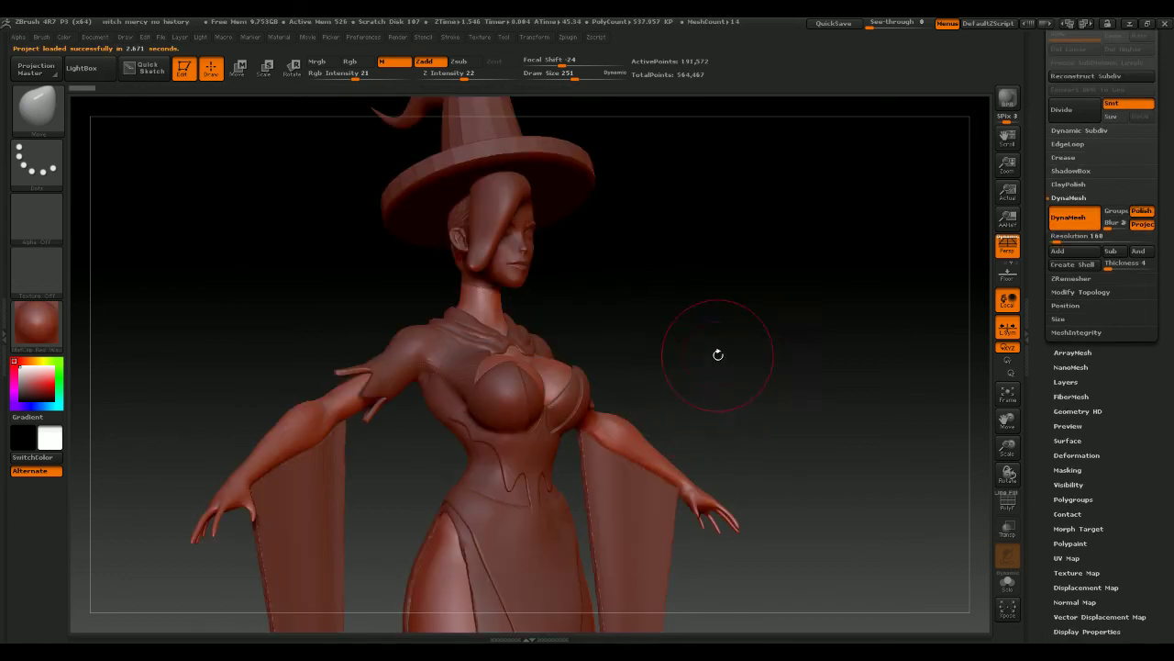
left_click_drag(716, 349, 841, 328)
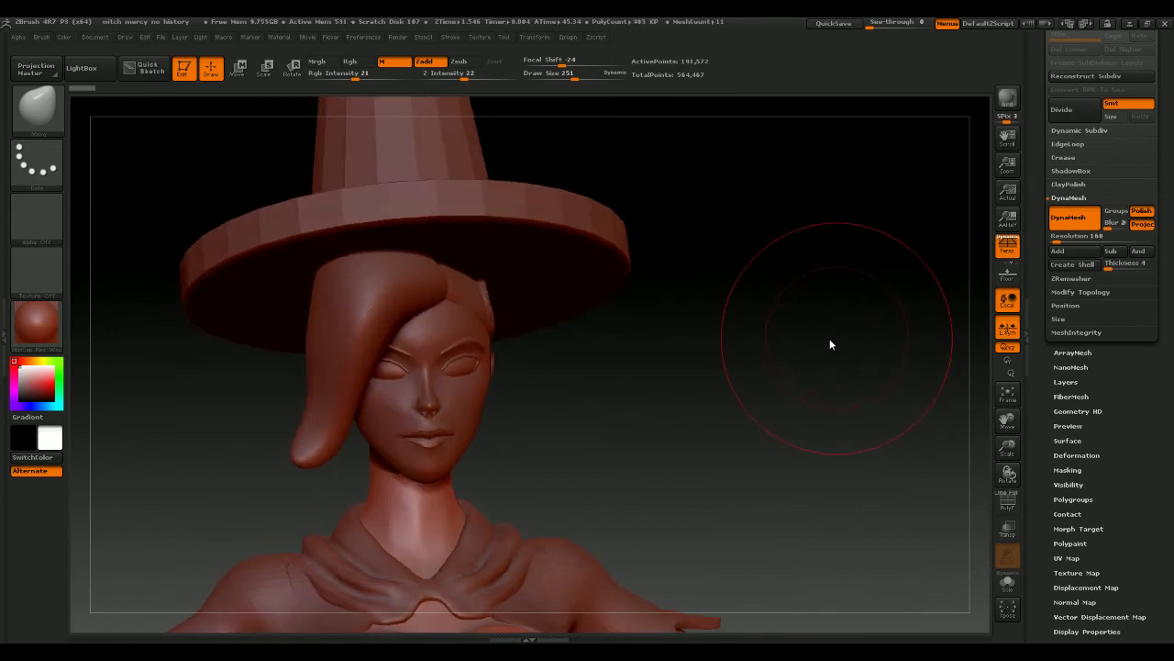
left_click_drag(896, 353, 787, 318)
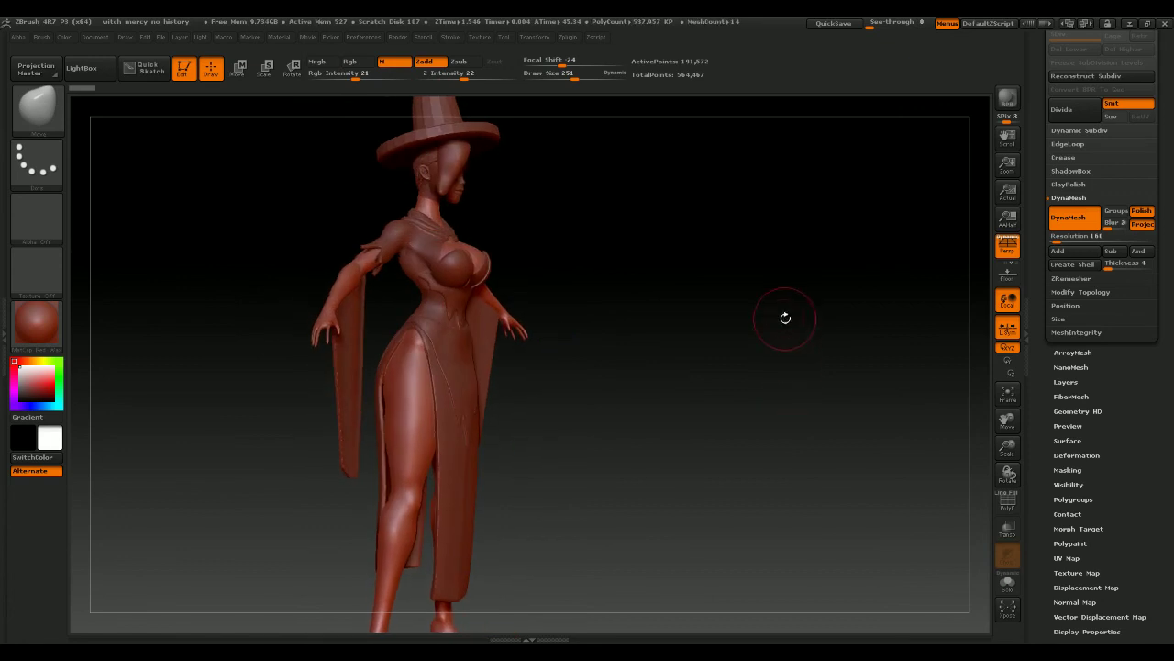
Open the "Witch mercy rough form" and "Witch mercy" projects in turn and examine each figure at an angle
left_click(161, 38)
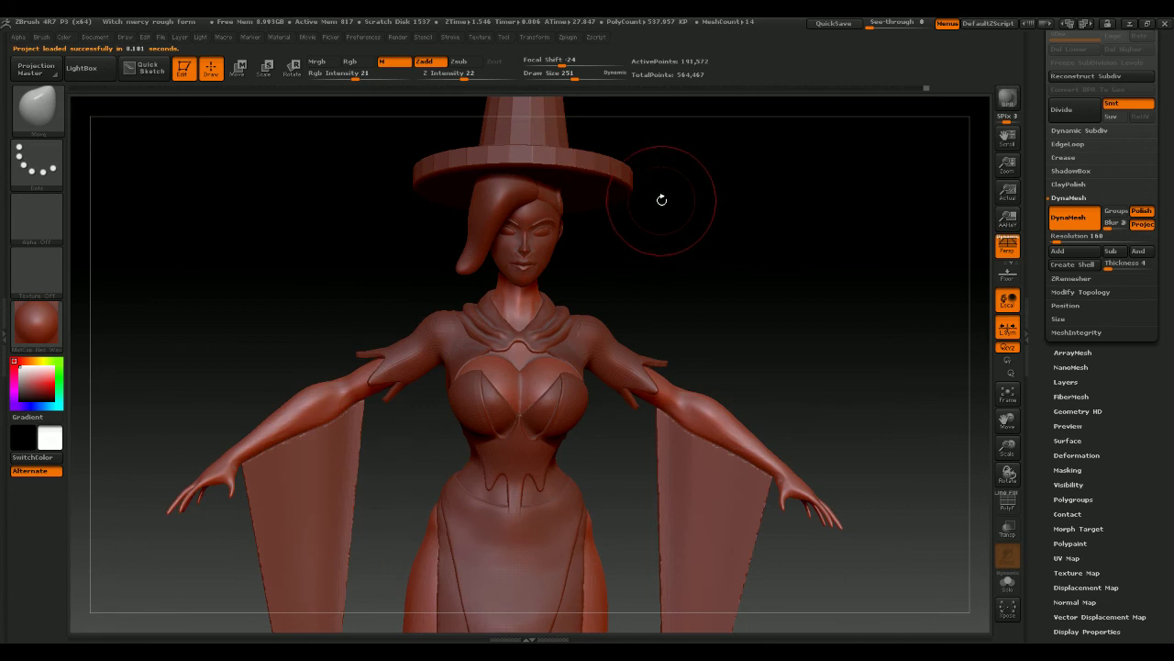
left_click_drag(762, 270, 763, 244)
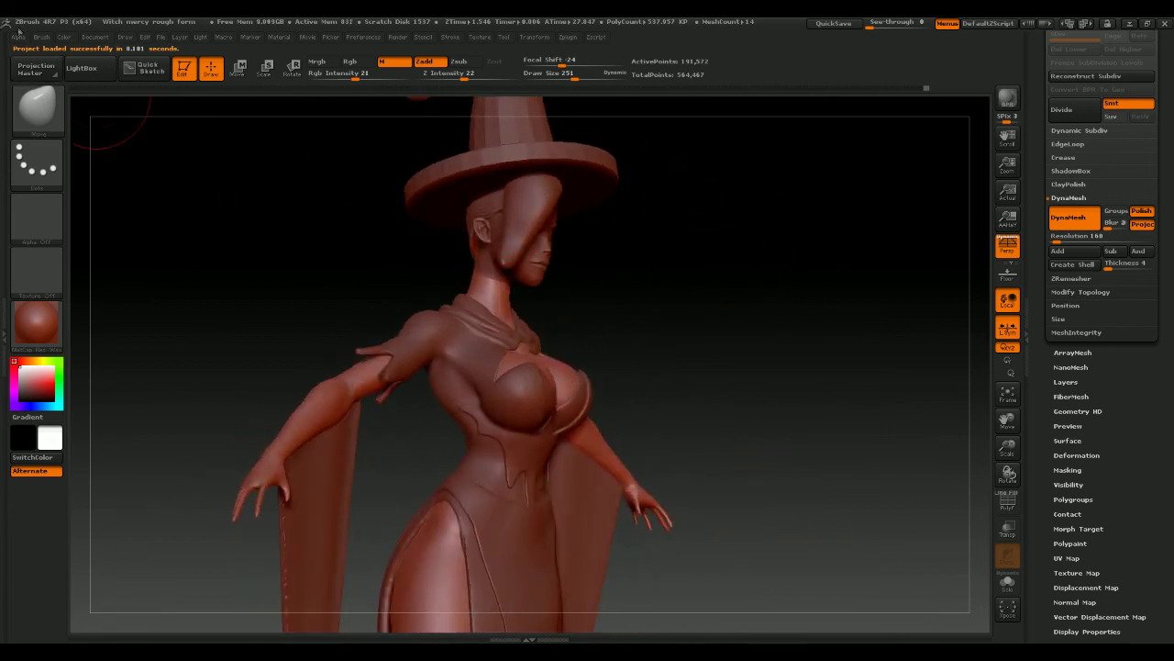
left_click(100, 37)
mouse_move(162, 40)
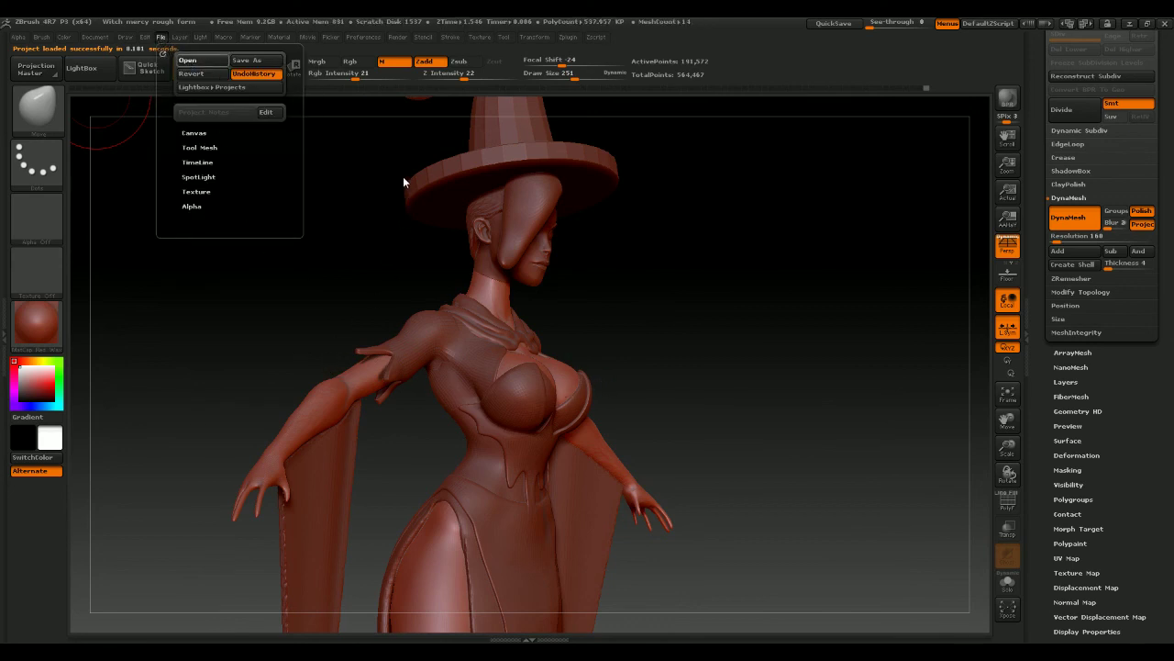
double_click(383, 296)
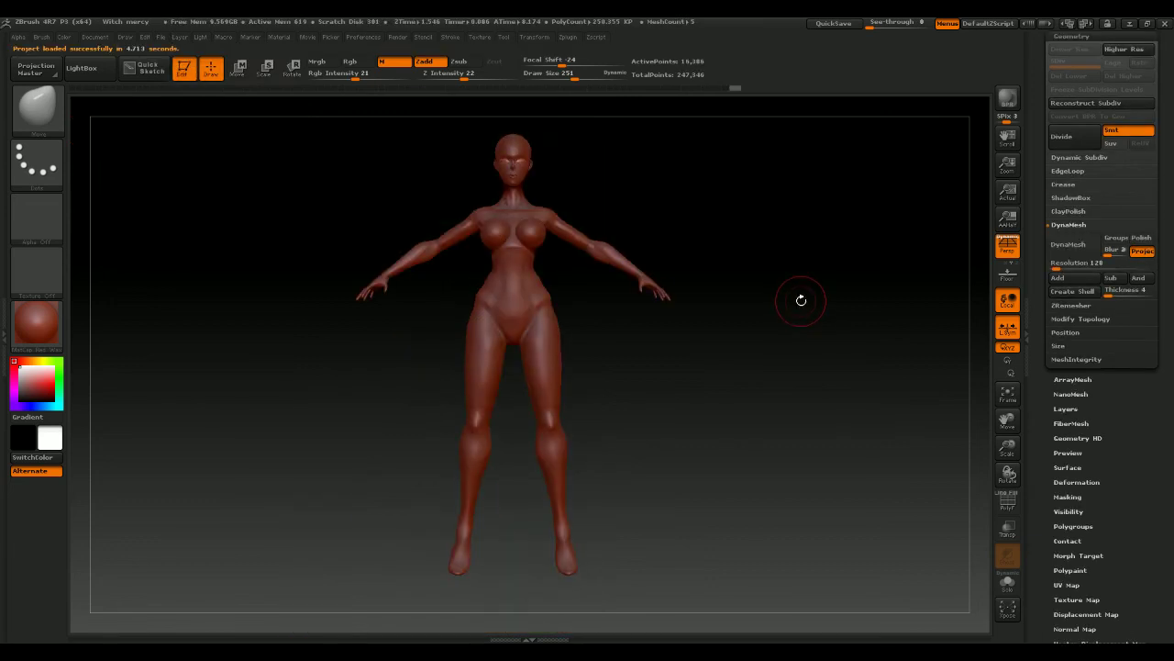
left_click_drag(800, 300, 826, 283)
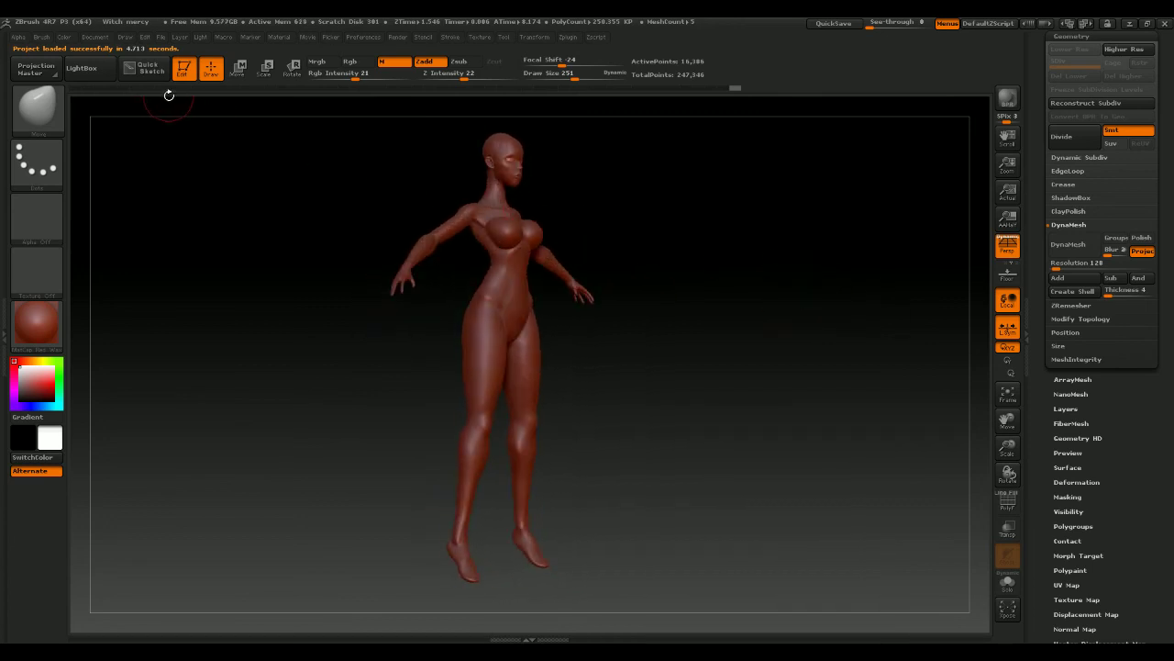
Reopen the "witch mercy no history" project and frame the witch's face up close
left_click(174, 37)
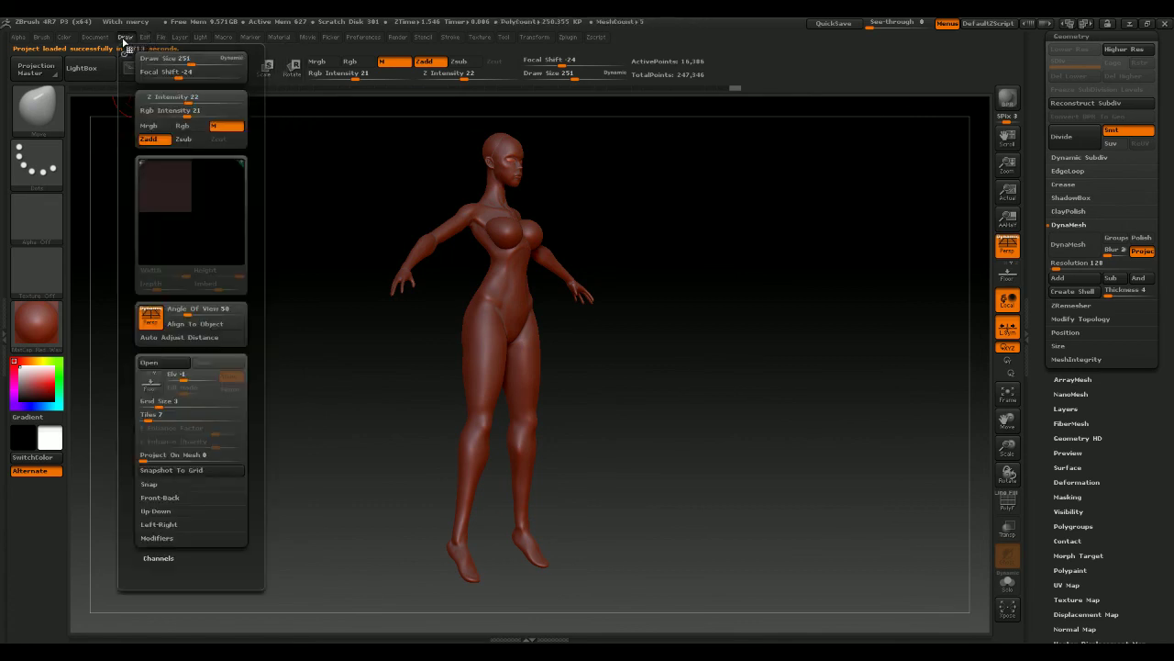
mouse_move(97, 39)
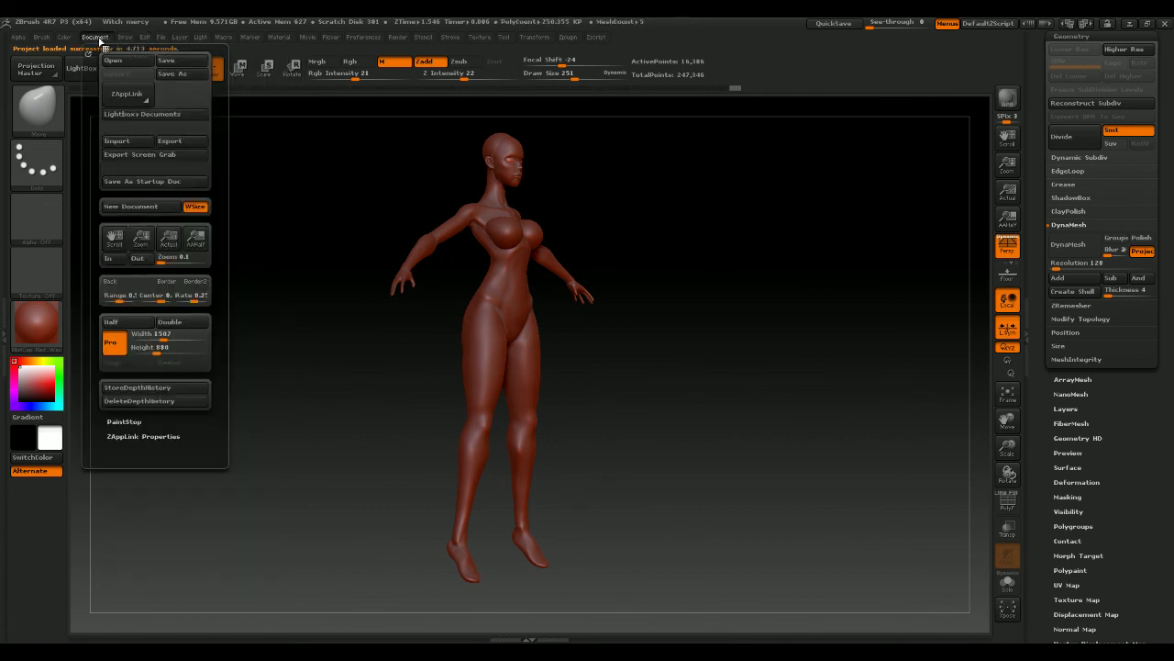
left_click(160, 38)
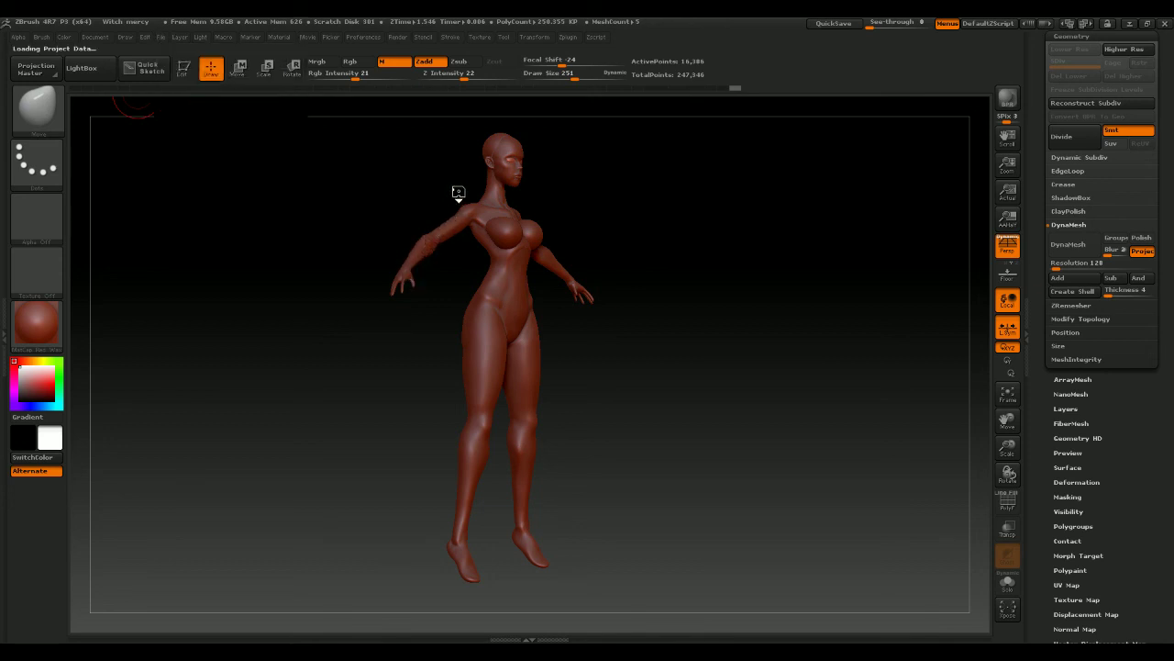
left_click_drag(679, 237, 743, 587)
left_click_drag(752, 282, 752, 359, "alt")
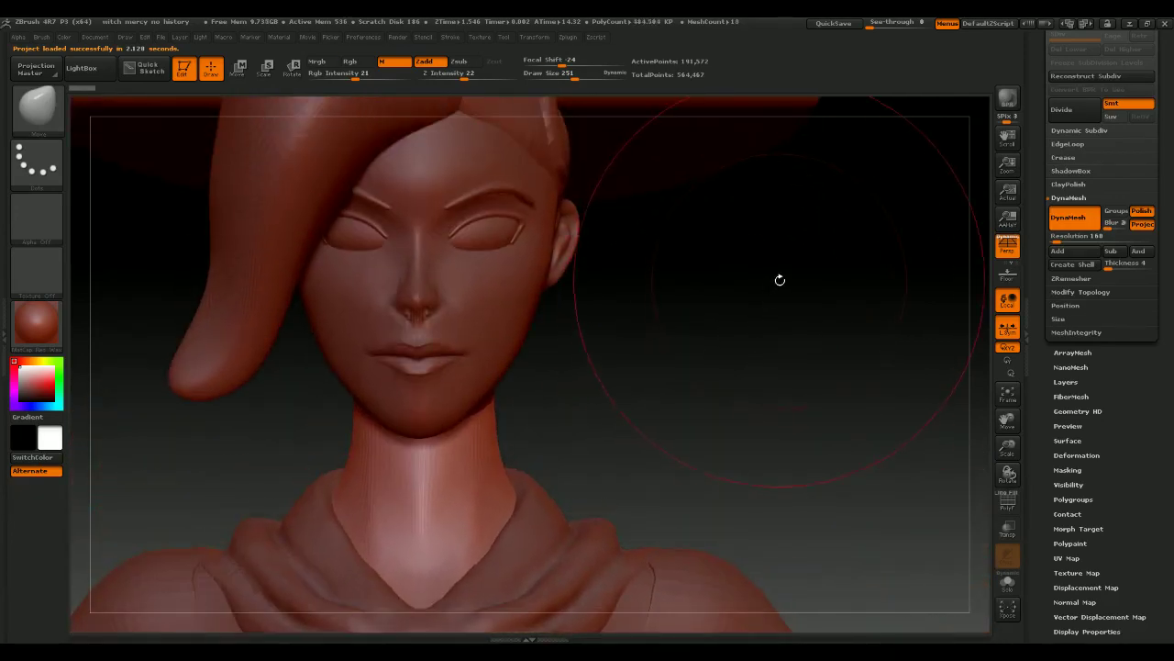
mouse_move(779, 278)
left_mouse_down()
mouse_move(731, 284)
mouse_move(752, 268)
mouse_move(737, 265)
mouse_move(755, 260)
mouse_move(737, 254)
left_mouse_up()
Reduce the brush draw size to 17 and make the witch's head the active subtool
key("space")
key("space")
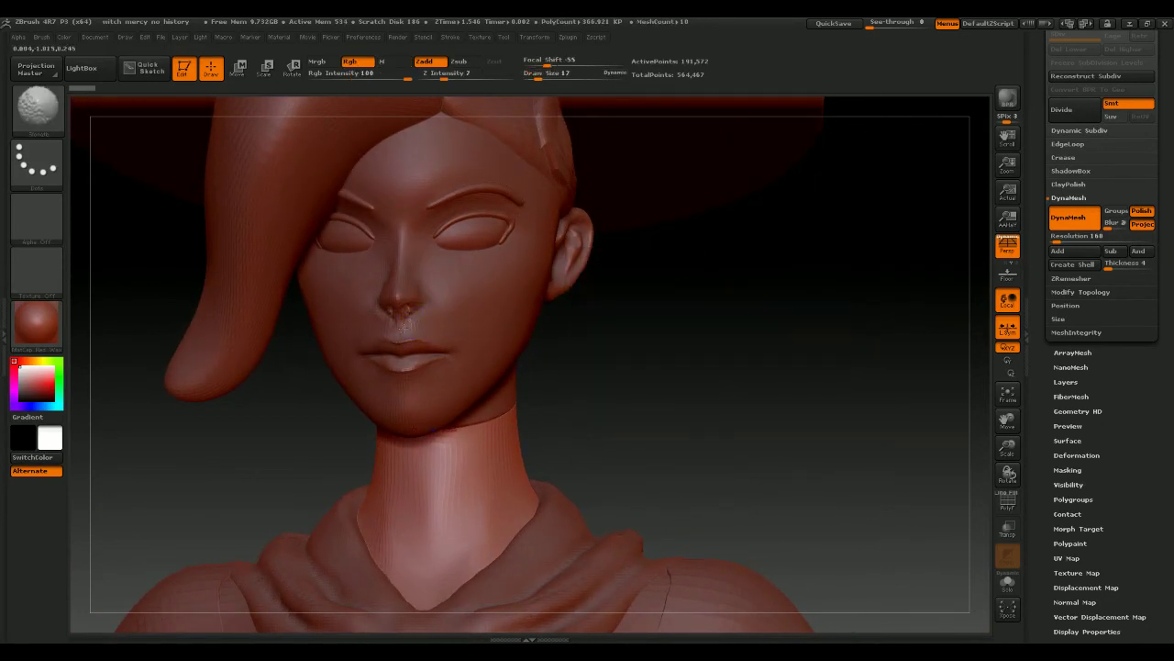
left_click(411, 325, "alt")
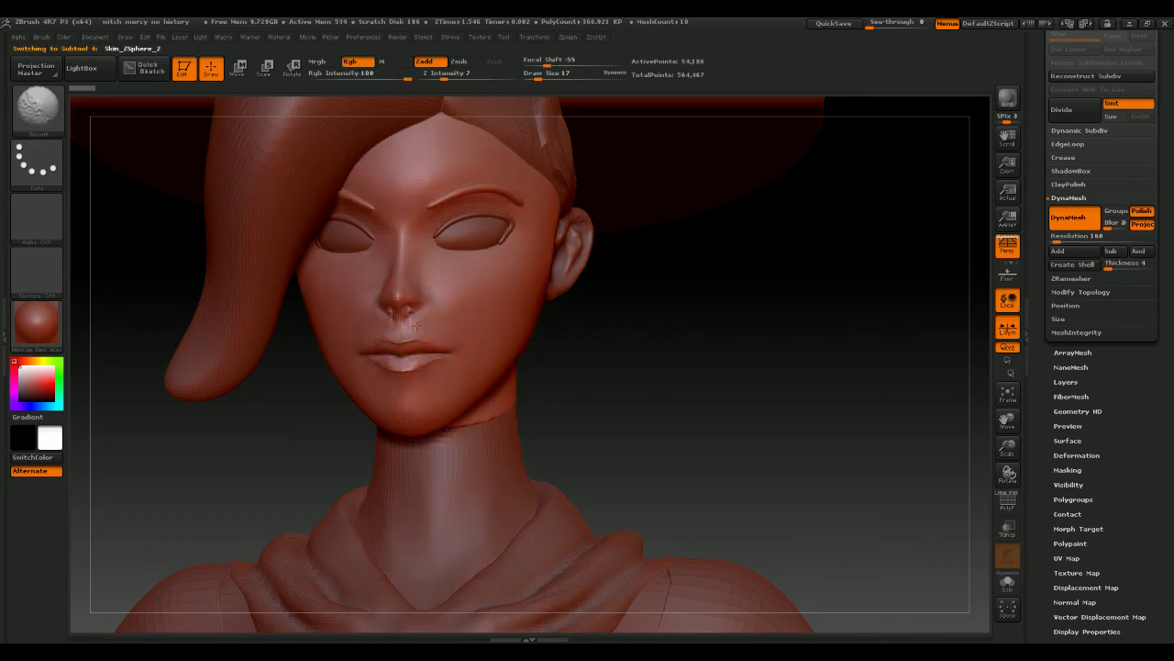
Examine the witch's hat, hair, head and bust from the side and front
mouse_move(593, 312)
left_mouse_down()
mouse_move(661, 331)
mouse_move(681, 281)
mouse_move(706, 263)
mouse_move(691, 303)
mouse_move(682, 229)
mouse_move(711, 302)
left_mouse_up()
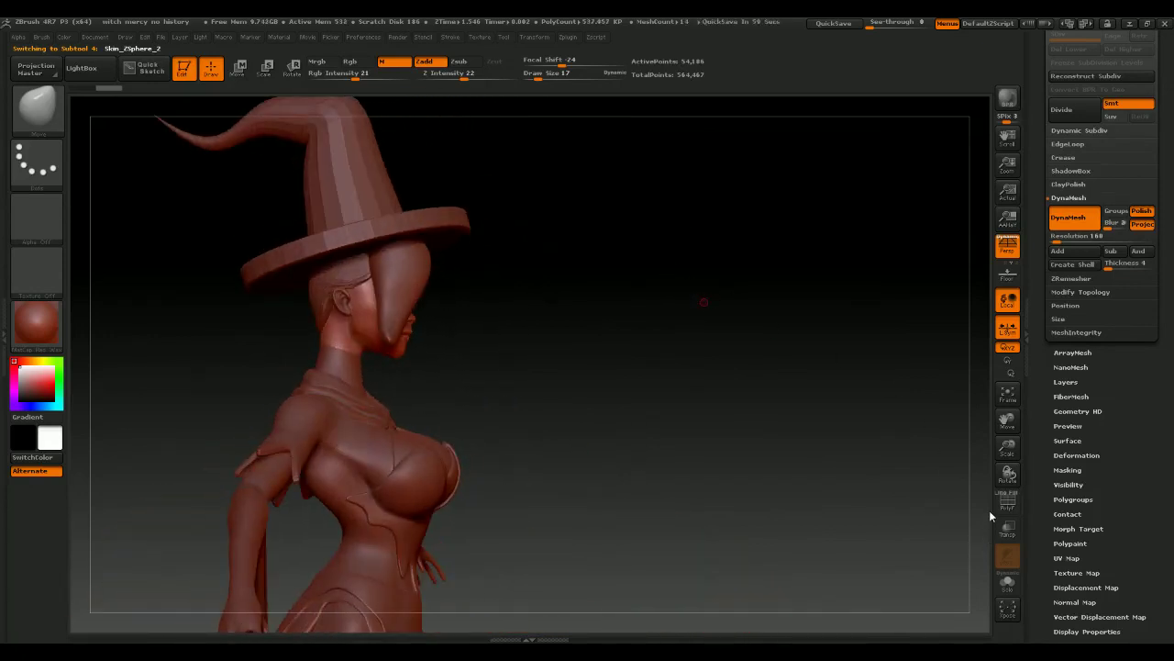
left_click_drag(834, 361, 761, 351)
left_click_drag(639, 273, 719, 242)
mouse_move(762, 314)
left_mouse_down()
mouse_move(728, 346)
mouse_move(757, 331)
left_mouse_up()
mouse_move(384, 214)
left_mouse_down()
mouse_move(698, 237)
mouse_move(610, 240)
mouse_move(661, 241)
mouse_move(716, 217)
mouse_move(737, 308)
mouse_move(758, 333)
mouse_move(811, 354)
mouse_move(782, 358)
mouse_move(744, 296)
mouse_move(700, 299)
left_mouse_up()
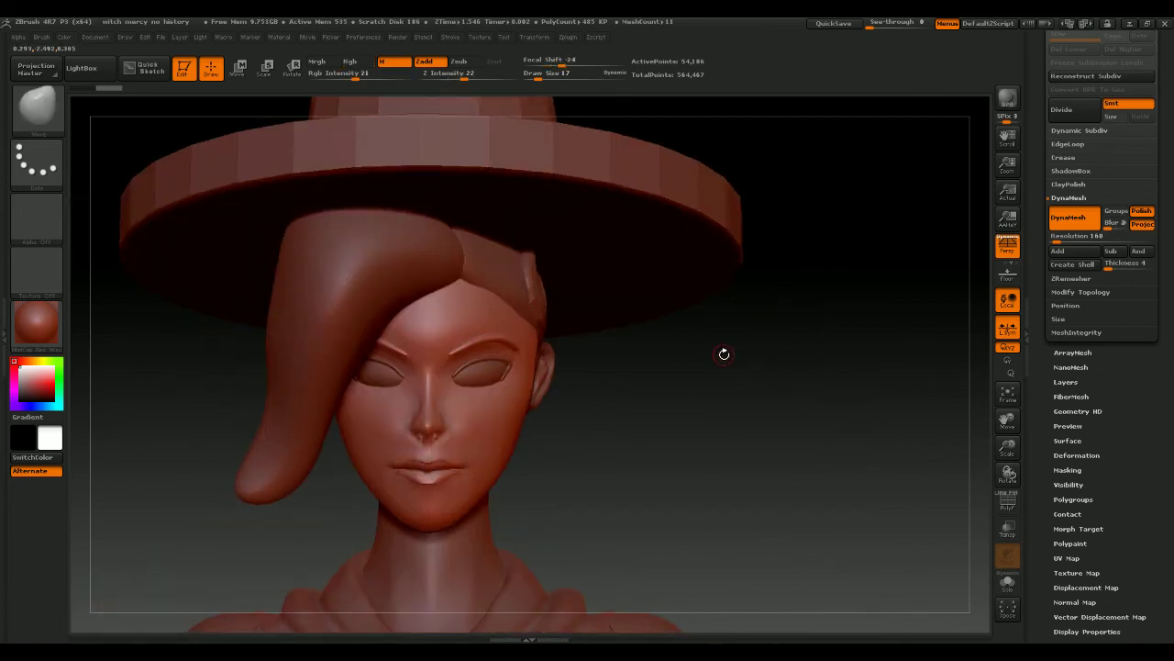
mouse_move(724, 354)
left_mouse_down()
mouse_move(732, 370)
mouse_move(740, 289)
left_mouse_up()
left_click_drag(654, 316, 527, 339)
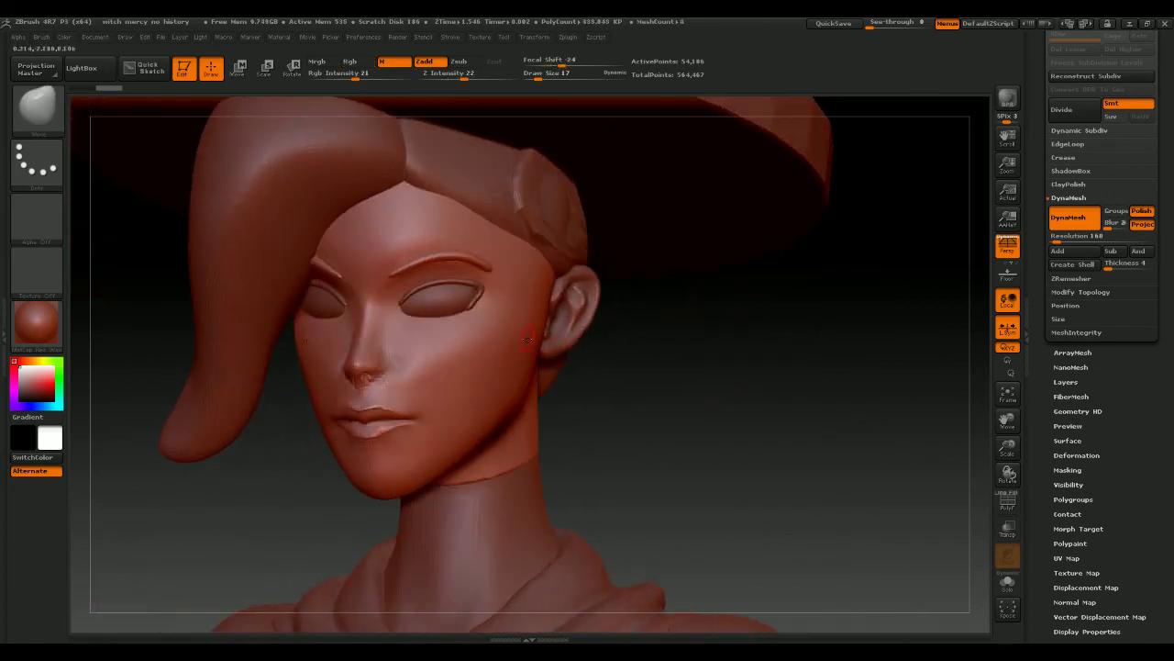
Smooth the cheek surface beside the witch's nose
key("shift+f")
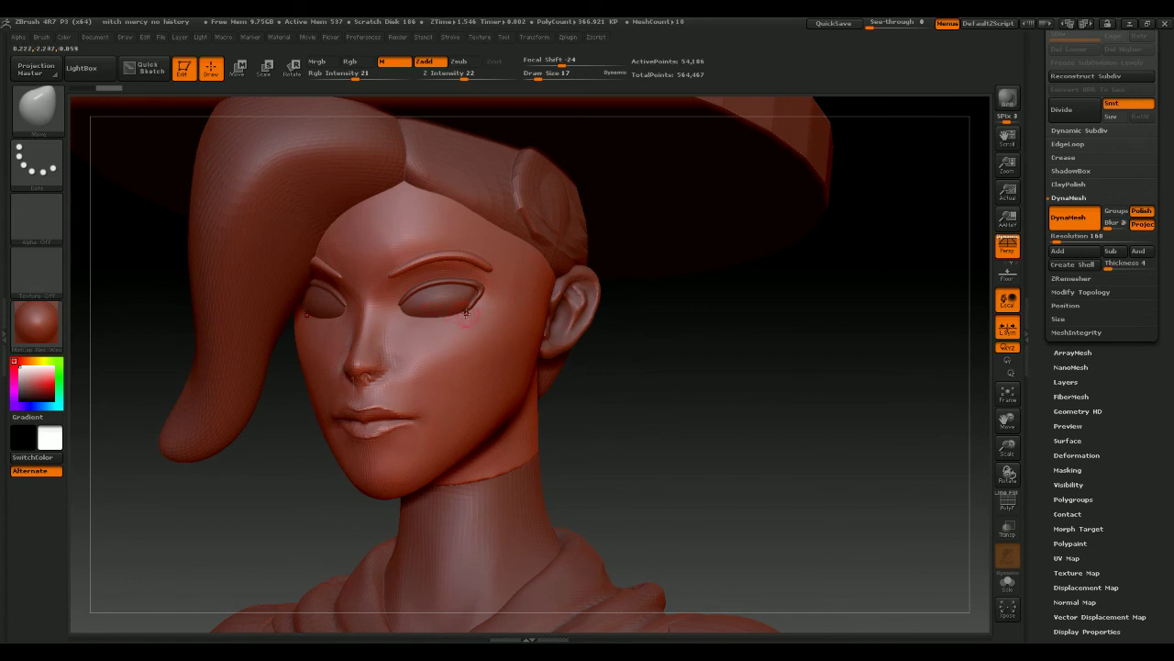
left_click_drag(401, 352, 407, 373, "shift")
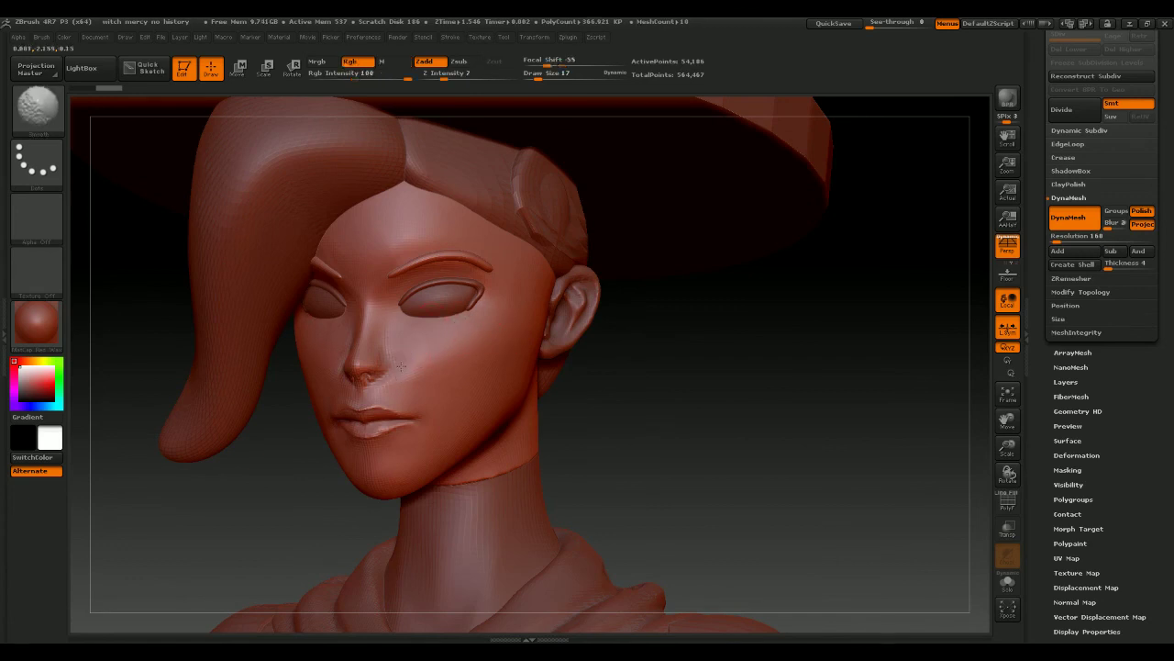
key("shift+f")
left_click_drag(633, 375, 646, 363)
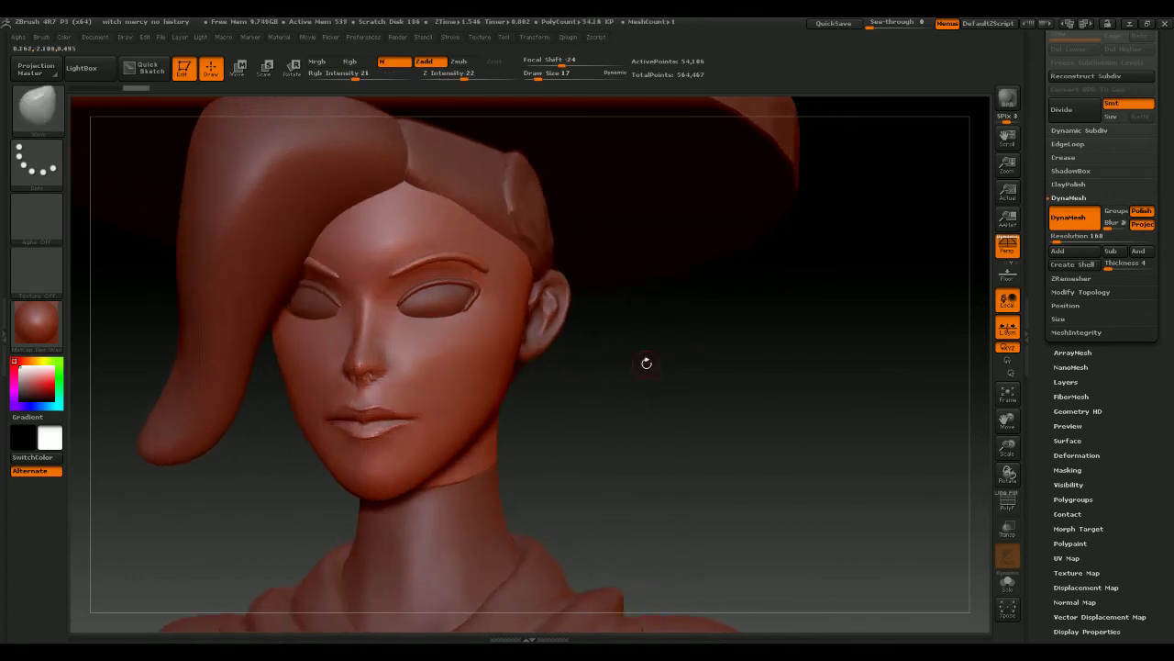
Make the upper eyelid subtool active and smooth the outer corner of the eyelid
left_click(463, 296, "alt")
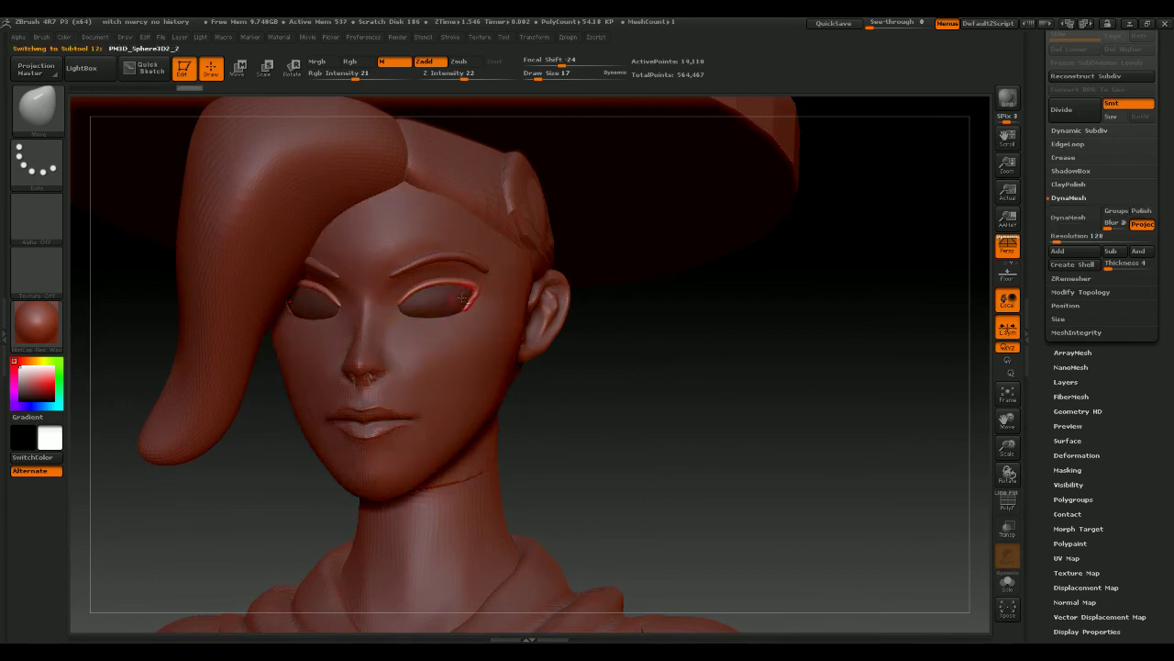
mouse_move(674, 328)
left_mouse_down("alt")
mouse_move(710, 396)
mouse_move(674, 378)
left_mouse_up("alt")
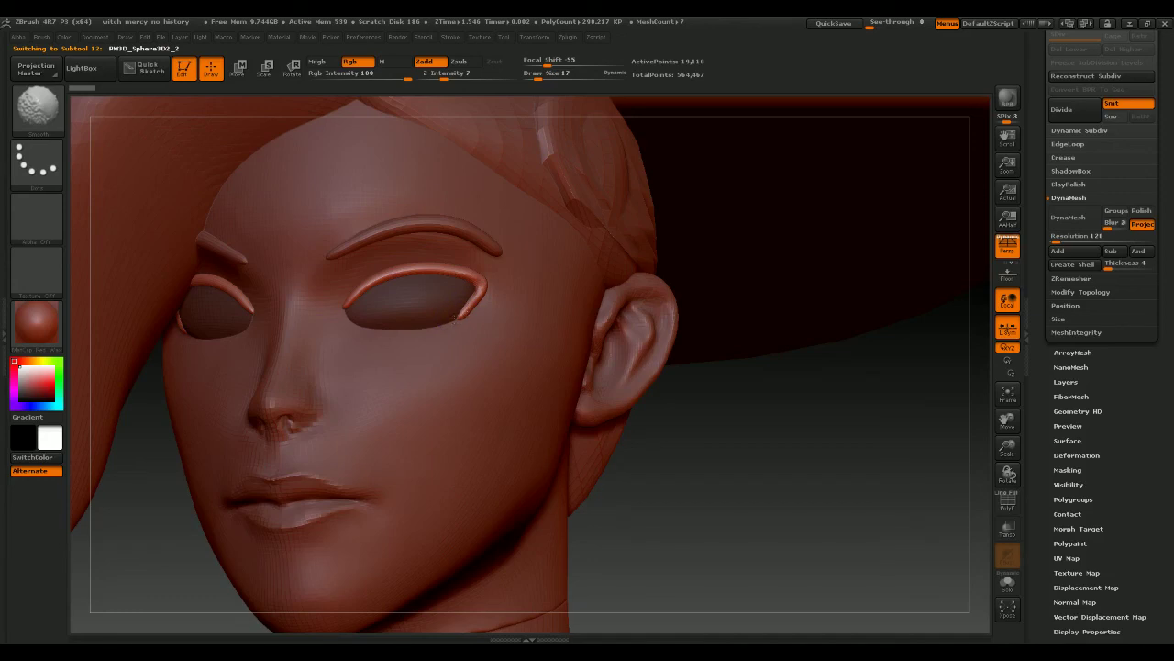
left_click_drag(465, 312, 470, 307, "shift")
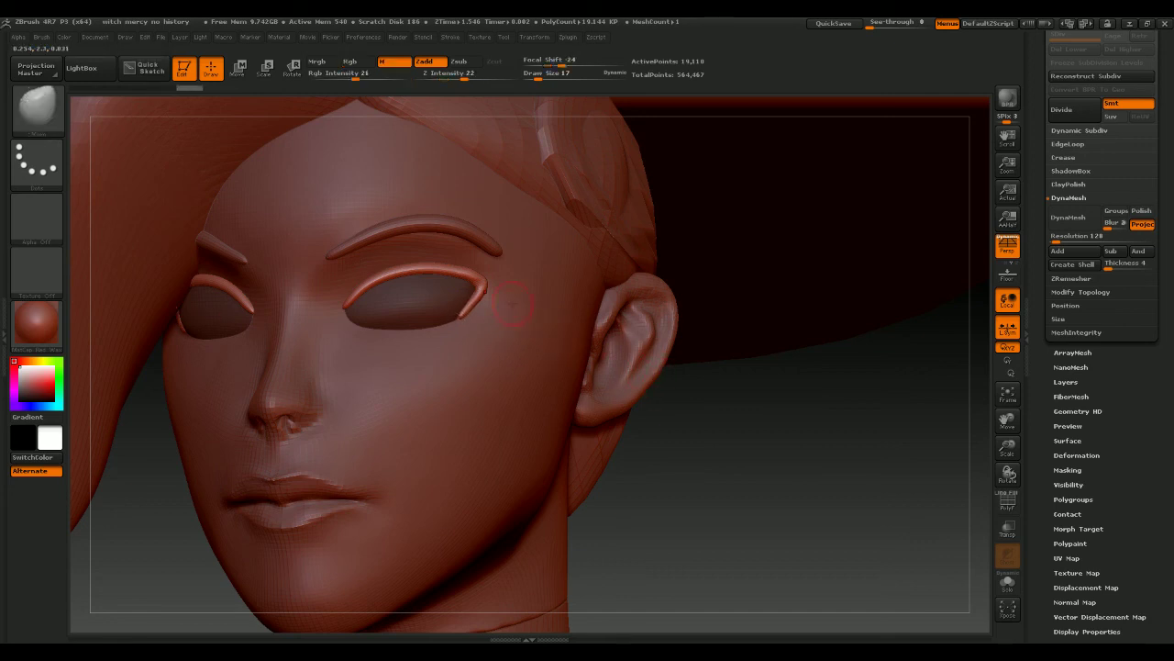
left_click_drag(726, 390, 698, 440)
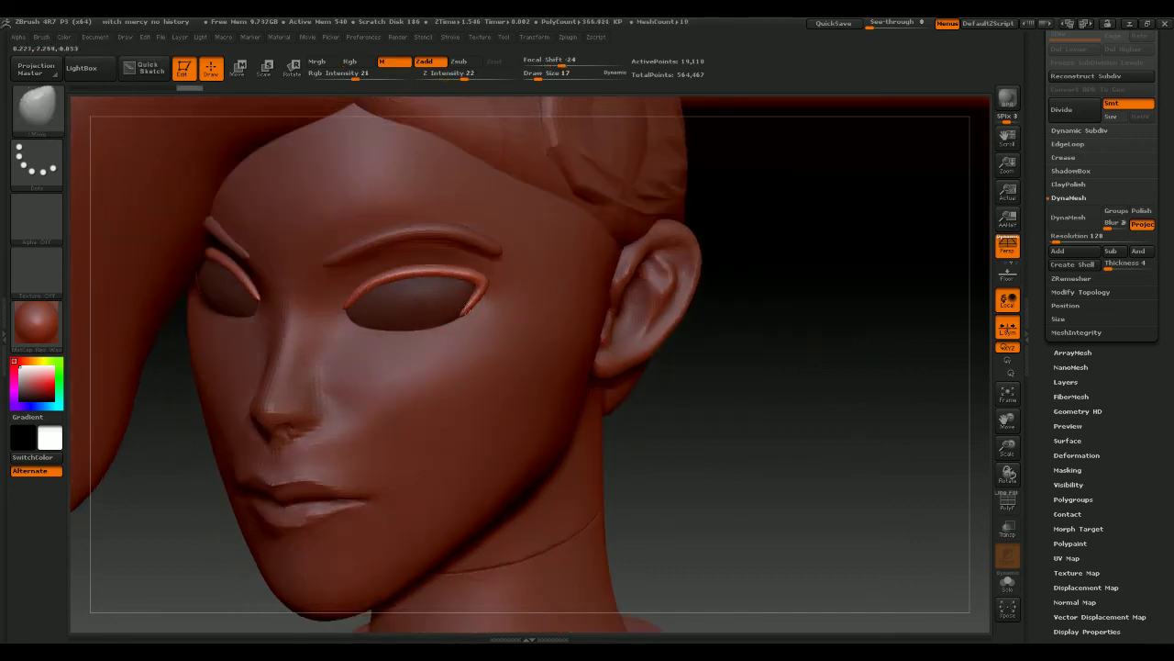
Reshape the outer corner of the upper eyelid, then smooth its inner corner at draw size 20
left_click_drag(467, 311, 501, 304)
key("space")
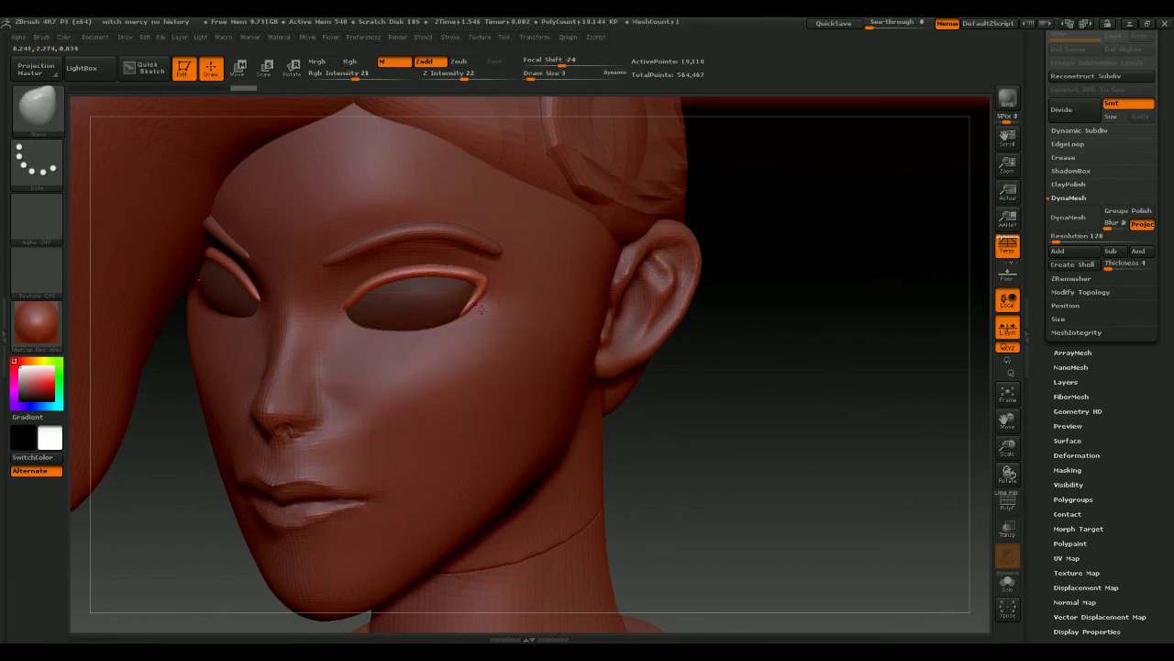
left_click_drag(740, 334, 778, 310)
key("space")
left_click_drag(718, 286, 778, 293)
left_click_drag(358, 303, 364, 300, "shift")
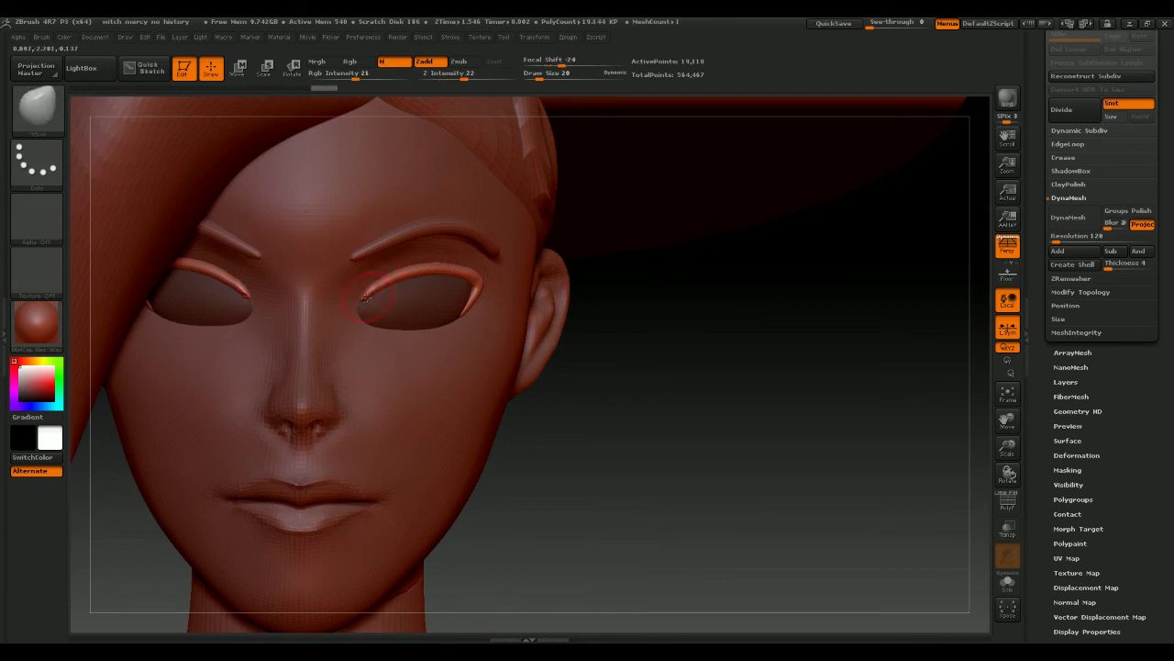
key("shift")
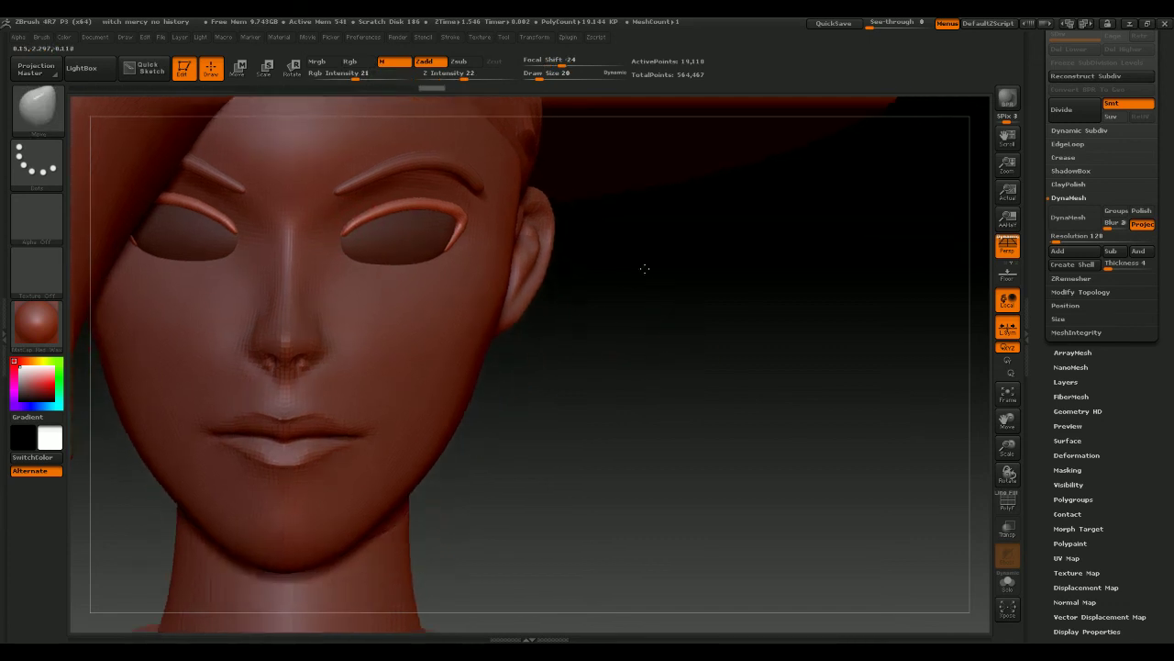
Set the brush draw size to 47 for work on the witch's eyeballs
left_click(525, 296, "ctrl")
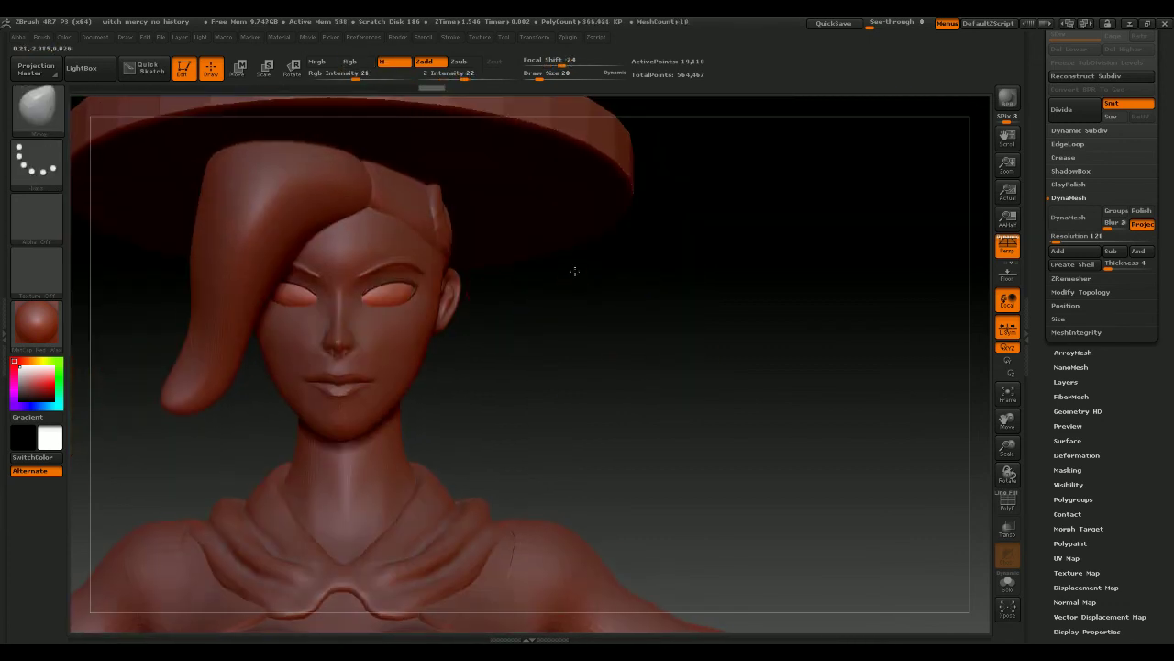
mouse_move(574, 271)
left_mouse_down()
mouse_move(514, 303)
mouse_move(422, 296)
left_mouse_up()
key("shift")
key("s")
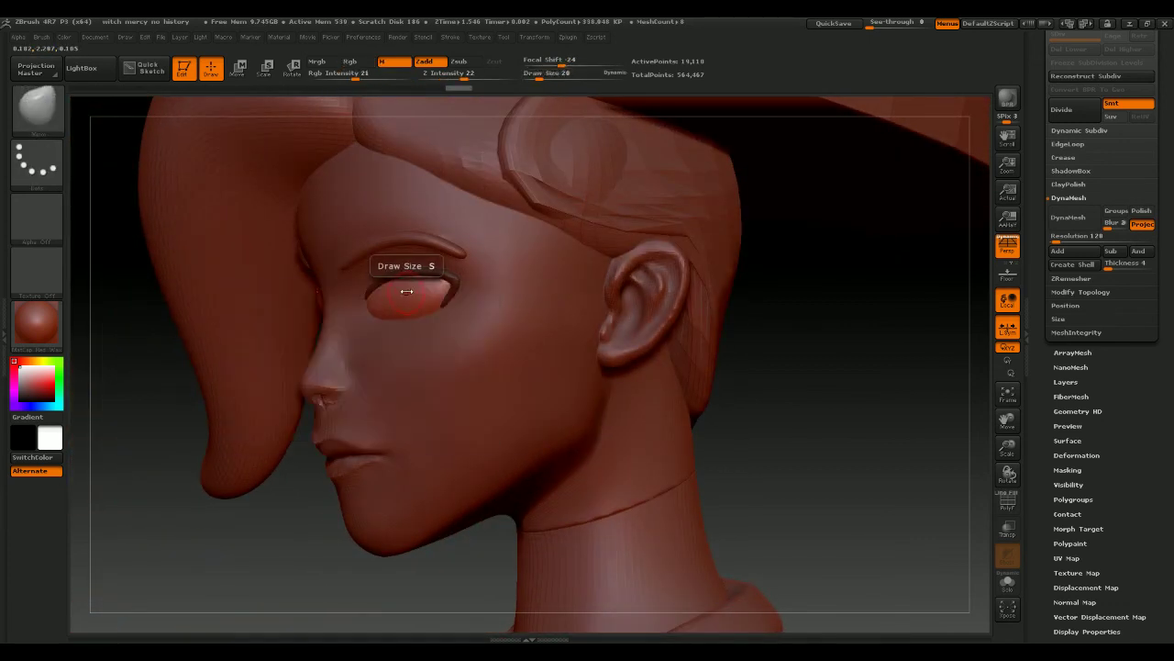
left_click(403, 295)
key("shift")
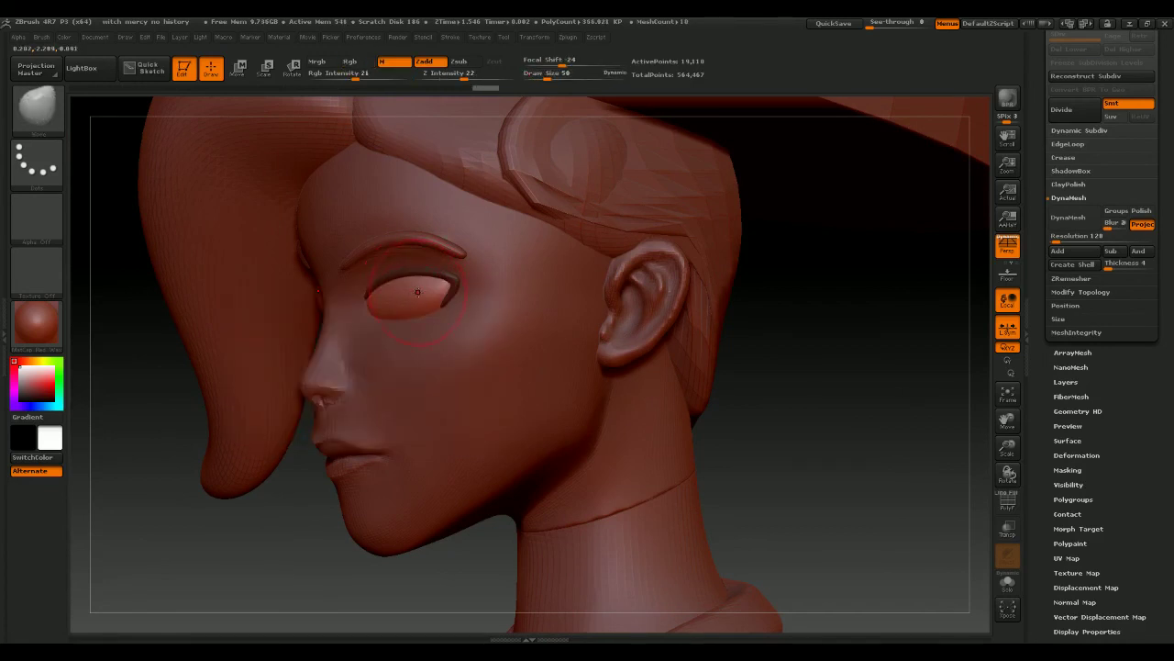
key("space")
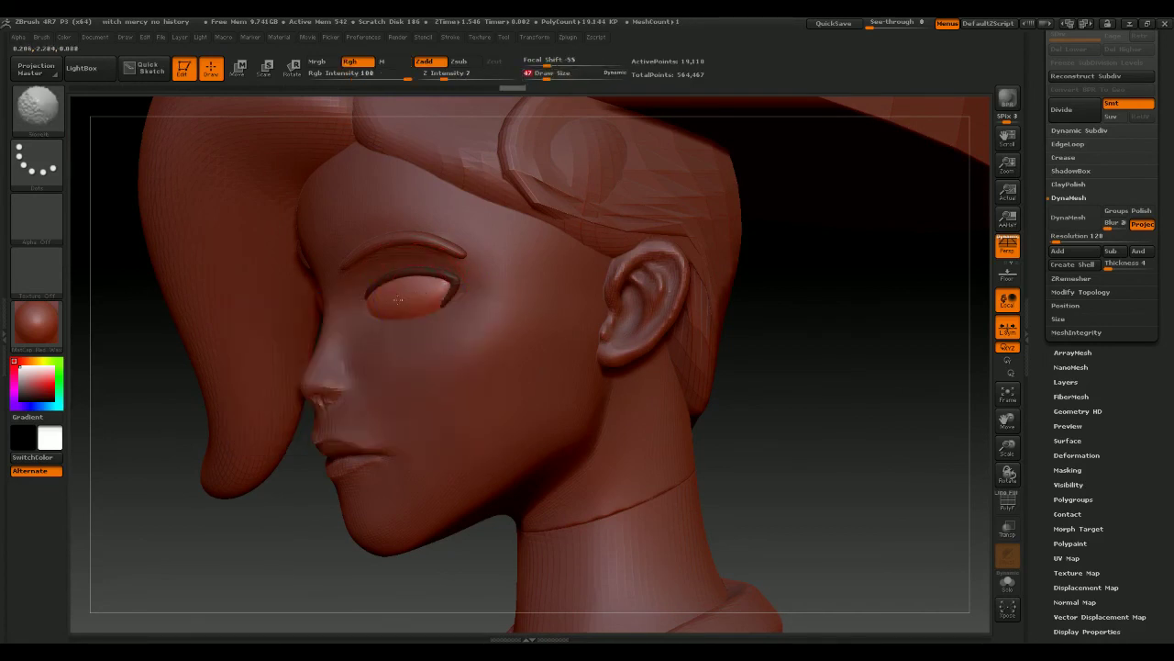
Switch to the Flatten brush and smooth the surface around the witch's eye
key("b")
left_click(420, 297)
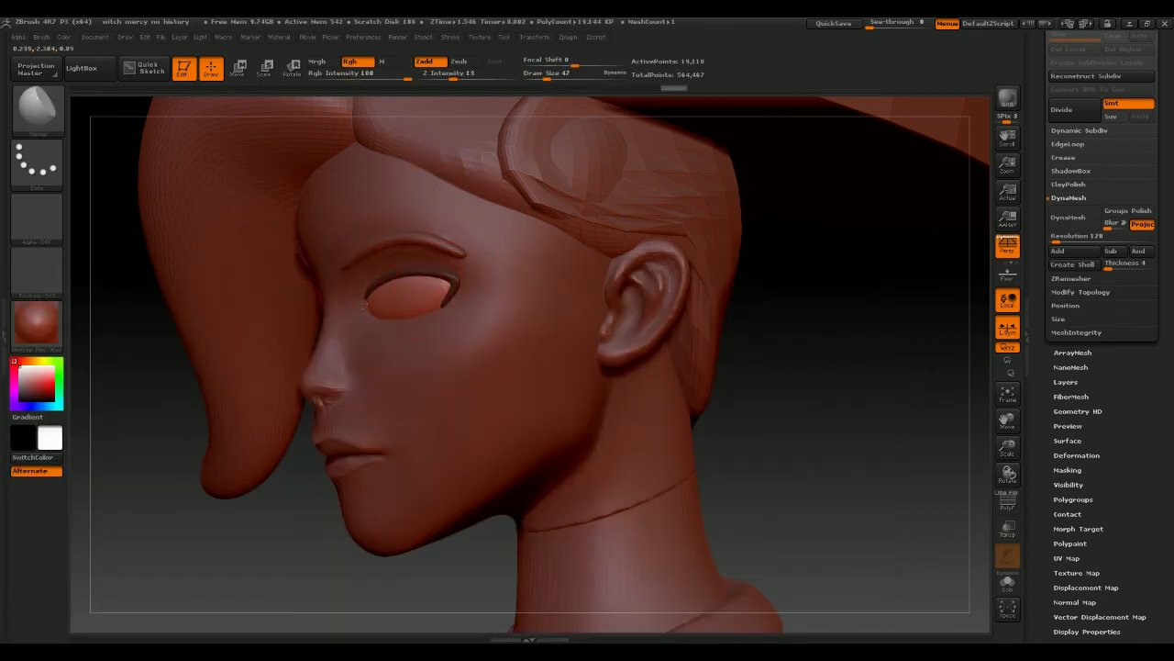
left_click_drag(761, 333, 867, 333)
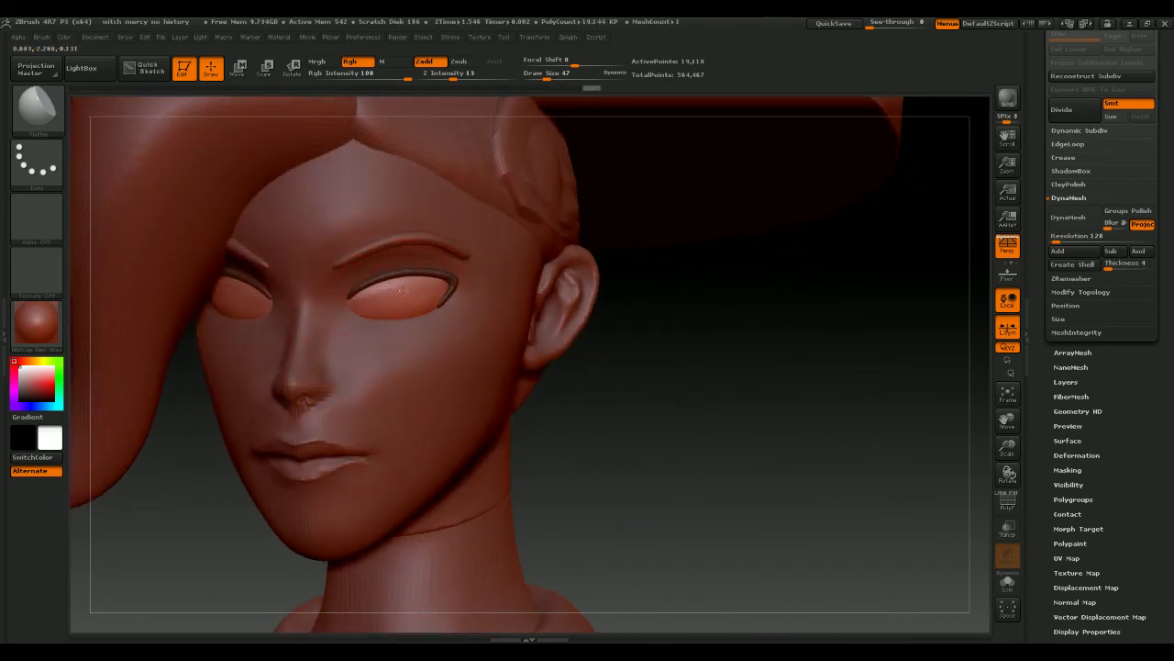
left_click_drag(386, 303, 394, 296, "shift")
mouse_move(648, 335)
left_mouse_down()
mouse_move(694, 339)
mouse_move(705, 357)
mouse_move(683, 253)
left_mouse_up()
left_click_drag(713, 309, 640, 341)
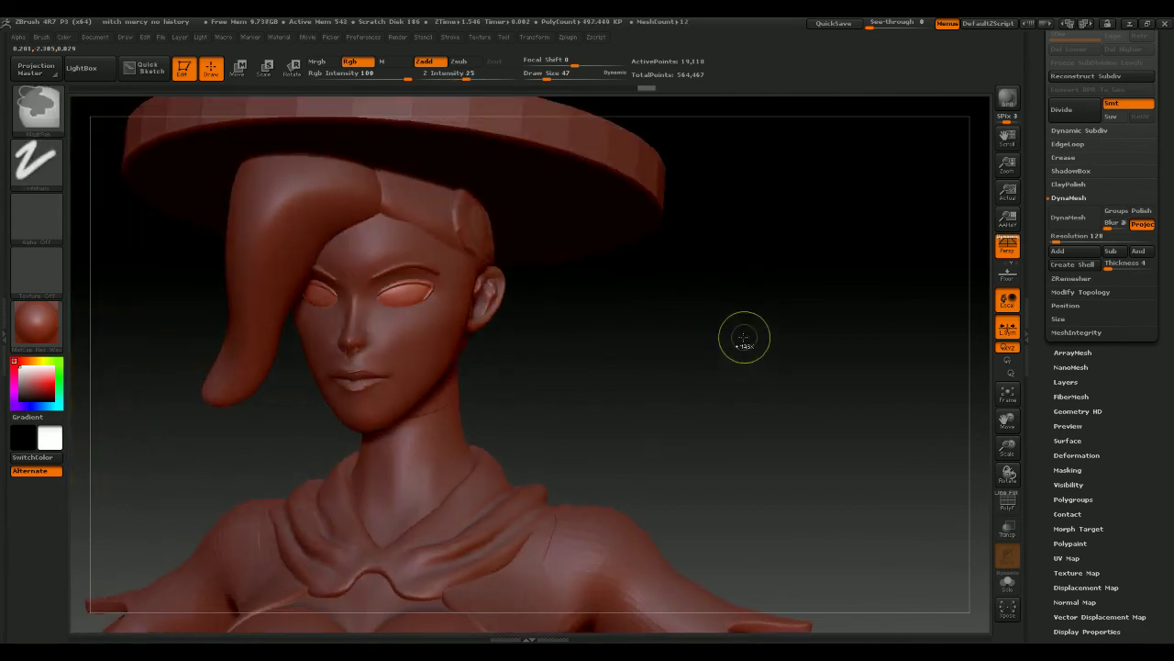
Make the scarf the active subtool and smooth the centre of its back flap below the collar
left_click(487, 334, "alt")
left_click_drag(487, 333, 580, 364)
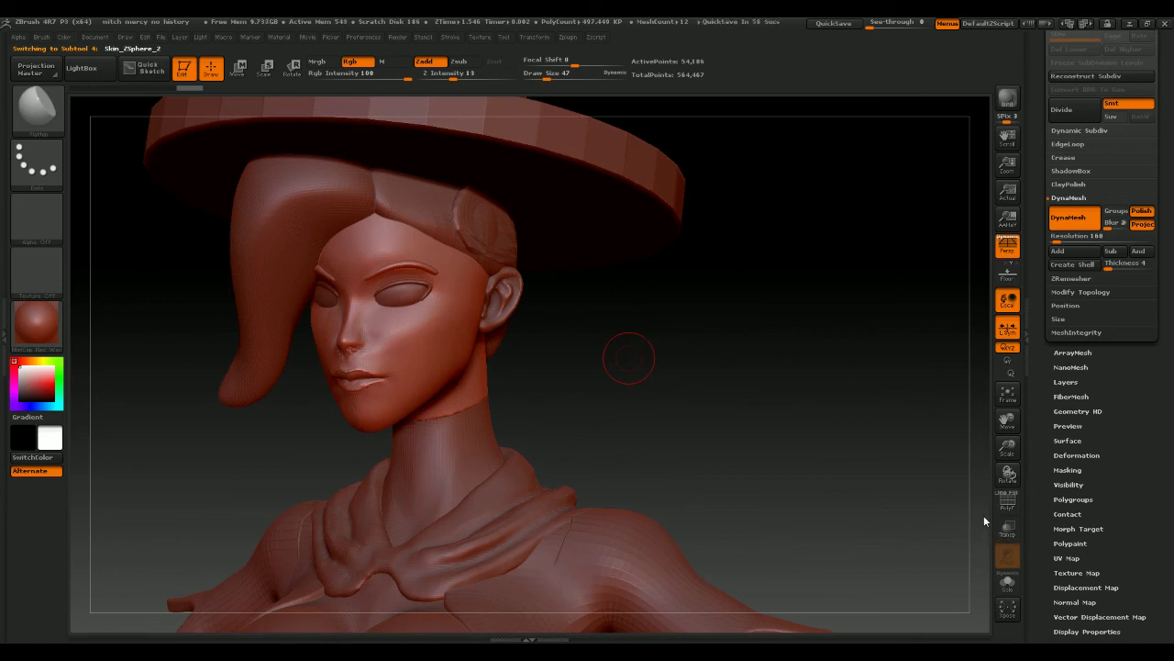
left_click_drag(905, 451, 710, 301)
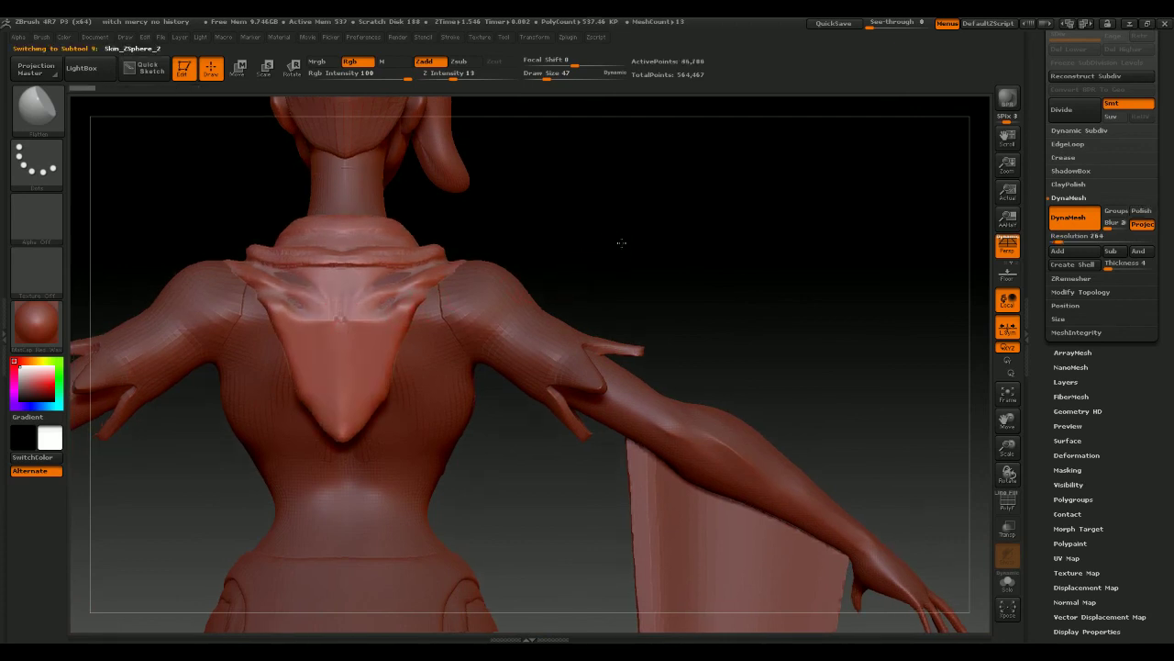
left_click_drag(619, 246, 794, 257)
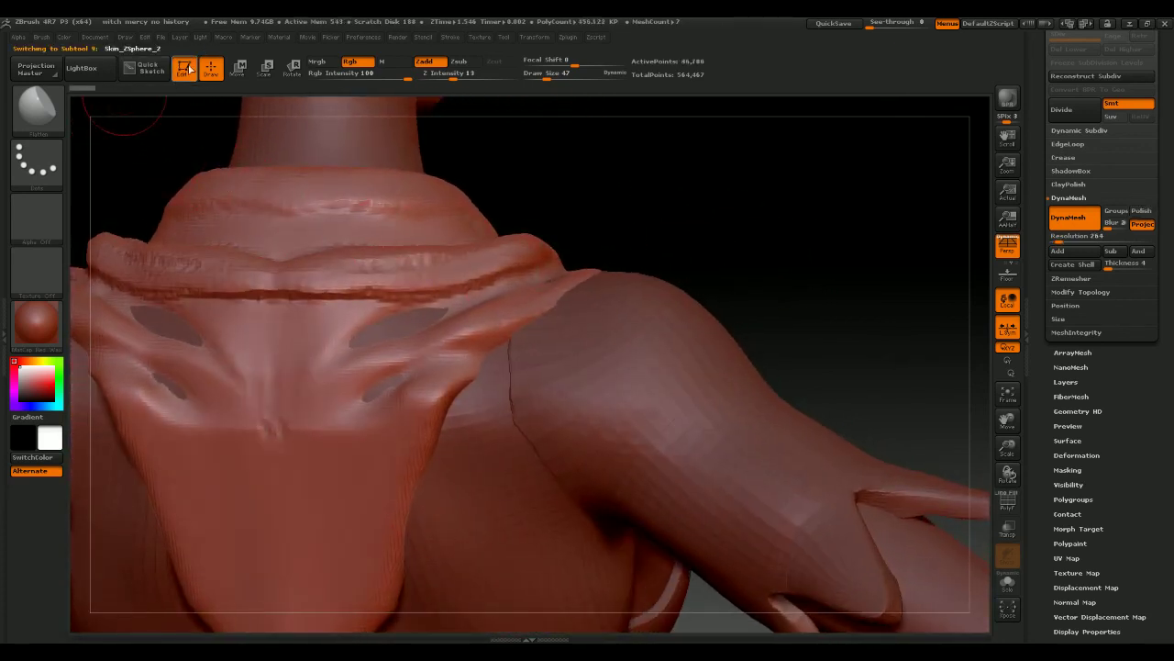
left_click_drag(670, 175, 665, 234)
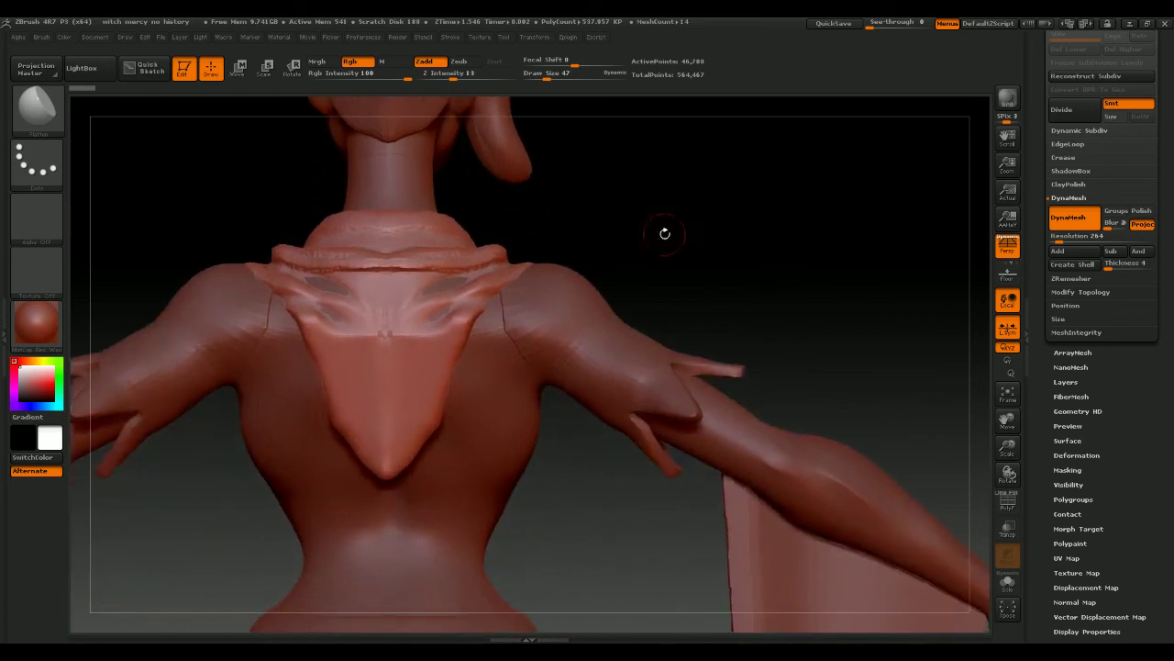
mouse_move(390, 321)
left_mouse_down("shift")
mouse_move(371, 294)
mouse_move(392, 302)
left_mouse_up("shift")
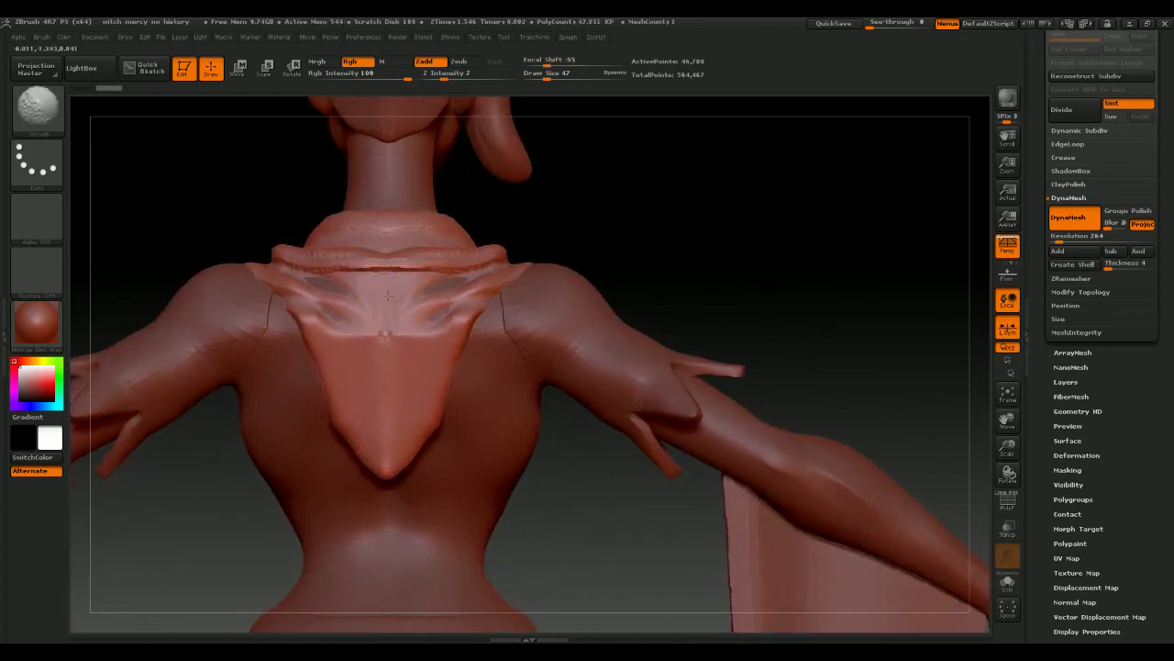
left_click_drag(385, 350, 435, 330, "shift")
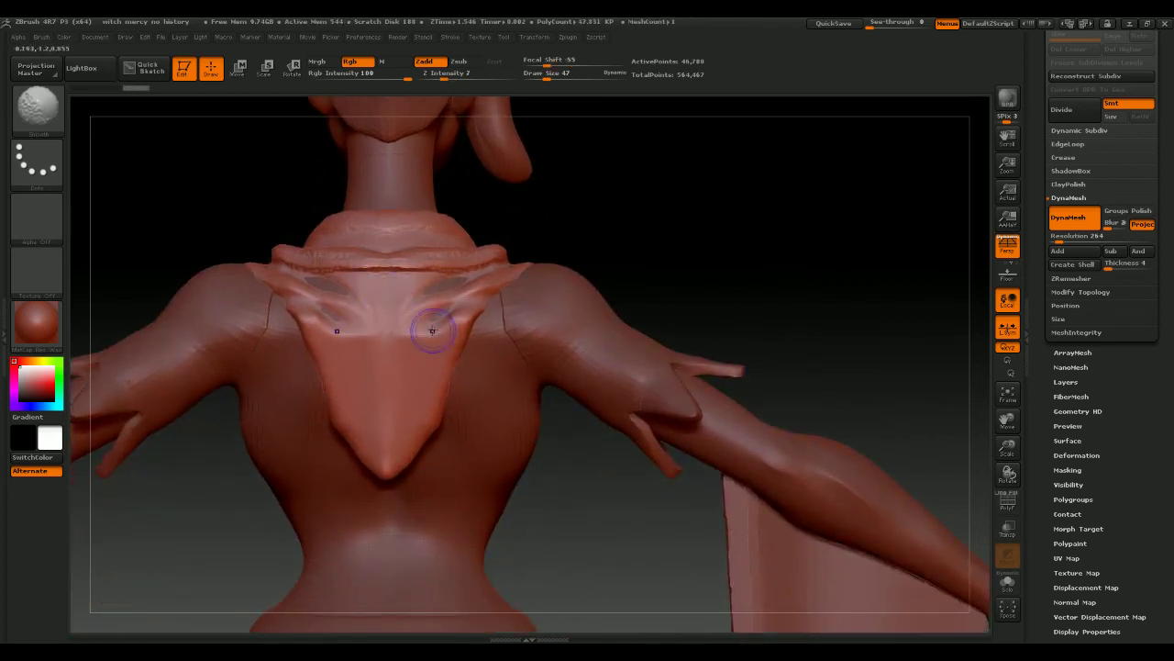
Fill the recesses and build up diagonal folds across the scarf's back with the ClayBuildup brush at draw size 53
left_click_drag(685, 234, 818, 214, "alt")
left_click_drag(771, 250, 729, 250)
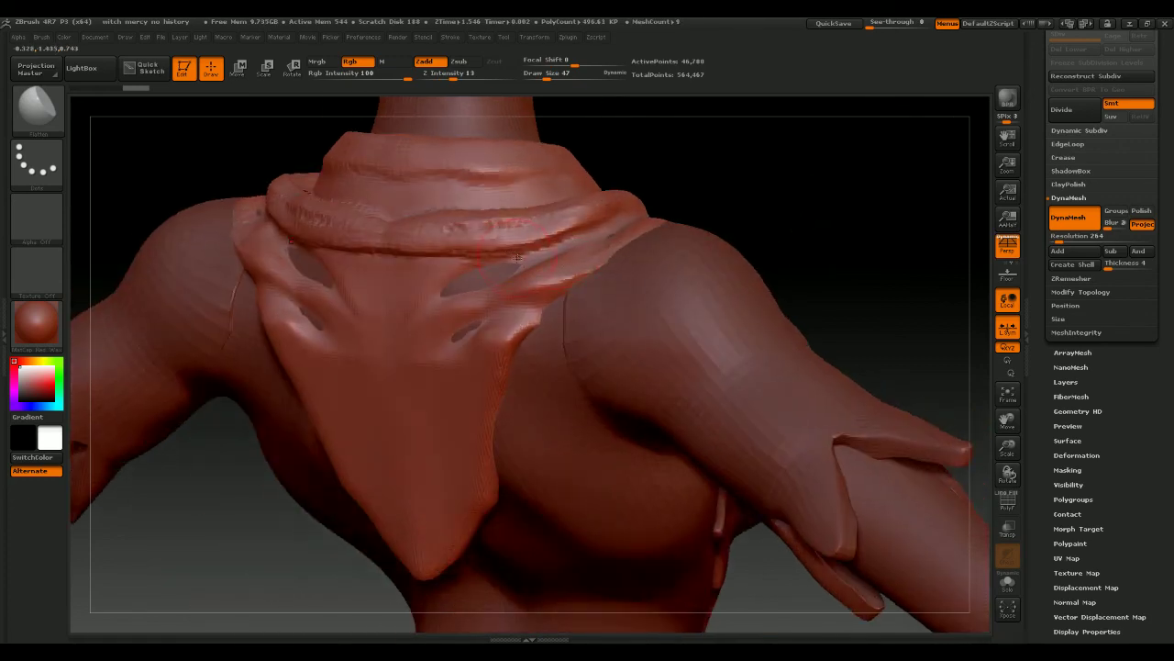
key("b")
key("c")
key("b")
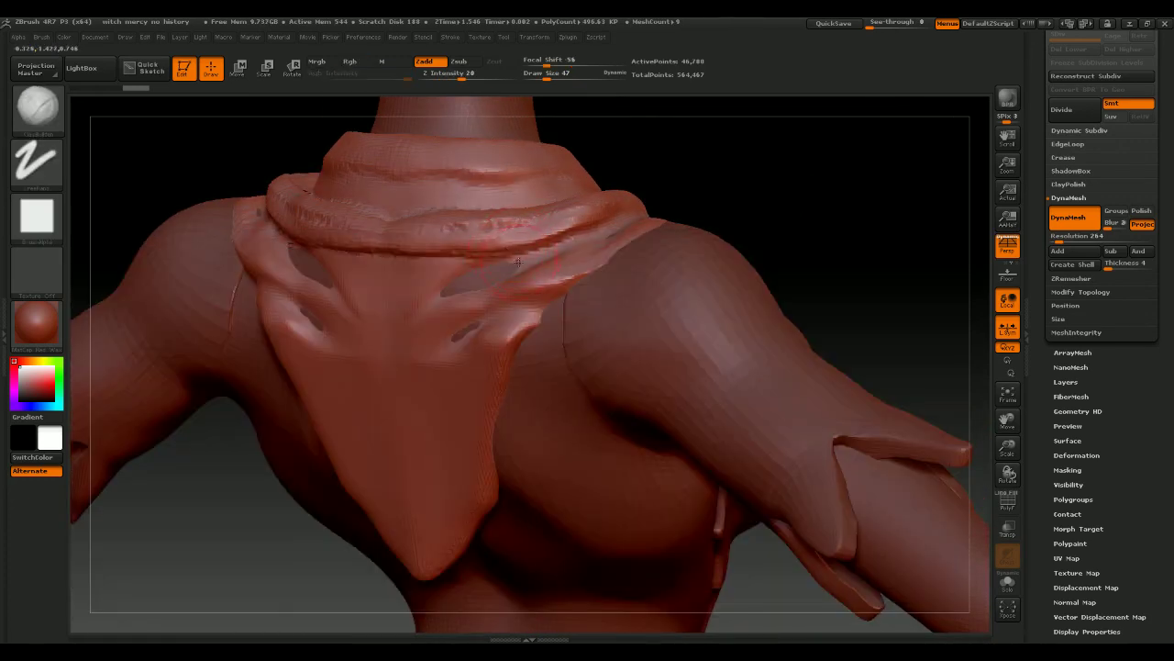
key("space")
left_click(521, 272)
key("space")
mouse_move(526, 272)
left_mouse_down()
mouse_move(428, 325)
mouse_move(400, 362)
left_mouse_up()
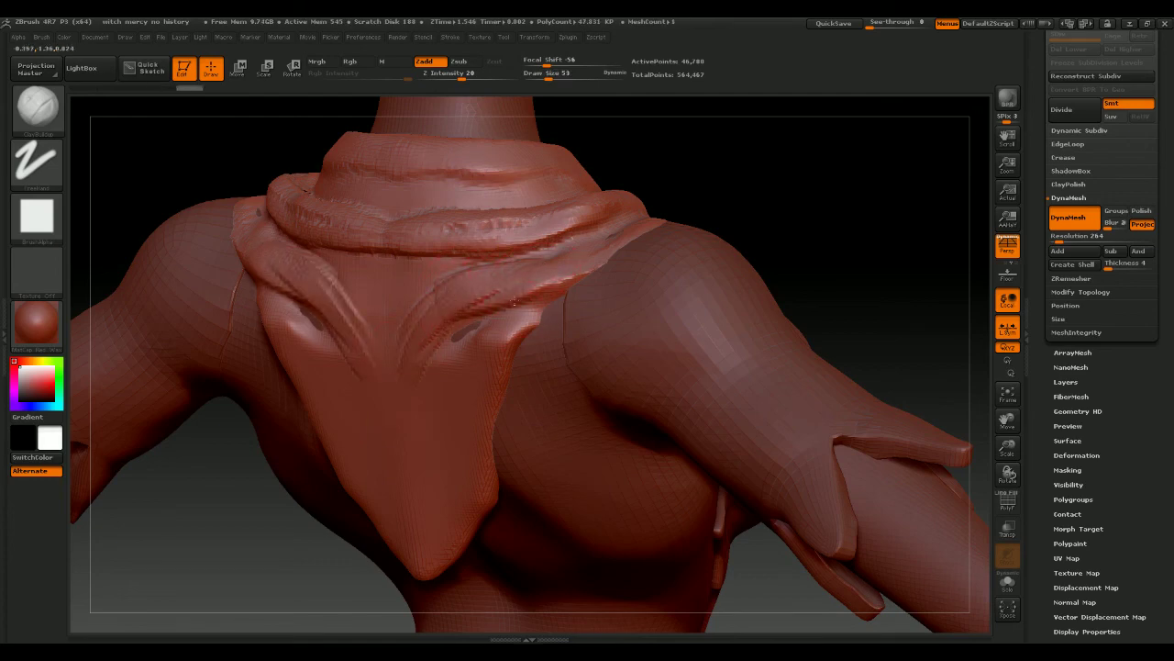
mouse_move(514, 302)
left_mouse_down()
mouse_move(444, 341)
mouse_move(403, 407)
left_mouse_up()
Smooth the diagonal folds and the middle of the scarf's collar at the back
mouse_move(823, 235)
left_mouse_down("shift")
mouse_move(857, 231)
mouse_move(824, 237)
mouse_move(837, 194)
mouse_move(813, 230)
mouse_move(799, 221)
mouse_move(784, 396)
mouse_move(750, 354)
mouse_move(742, 291)
mouse_move(737, 367)
mouse_move(760, 398)
mouse_move(754, 360)
mouse_move(699, 372)
mouse_move(697, 303)
mouse_move(674, 317)
mouse_move(741, 343)
mouse_move(697, 315)
mouse_move(773, 328)
mouse_move(717, 329)
mouse_move(716, 374)
left_mouse_up("shift")
left_click_drag(693, 331, 704, 262, "alt")
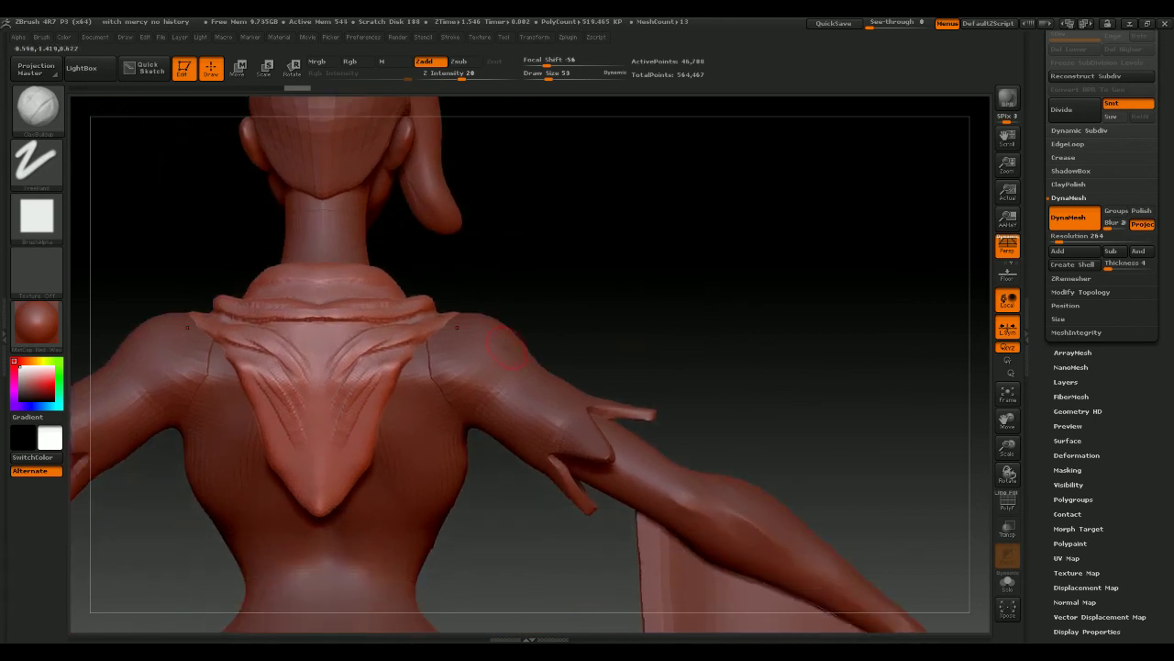
left_click_drag(600, 282, 676, 315, "alt")
left_click_drag(352, 299, 331, 259, "shift")
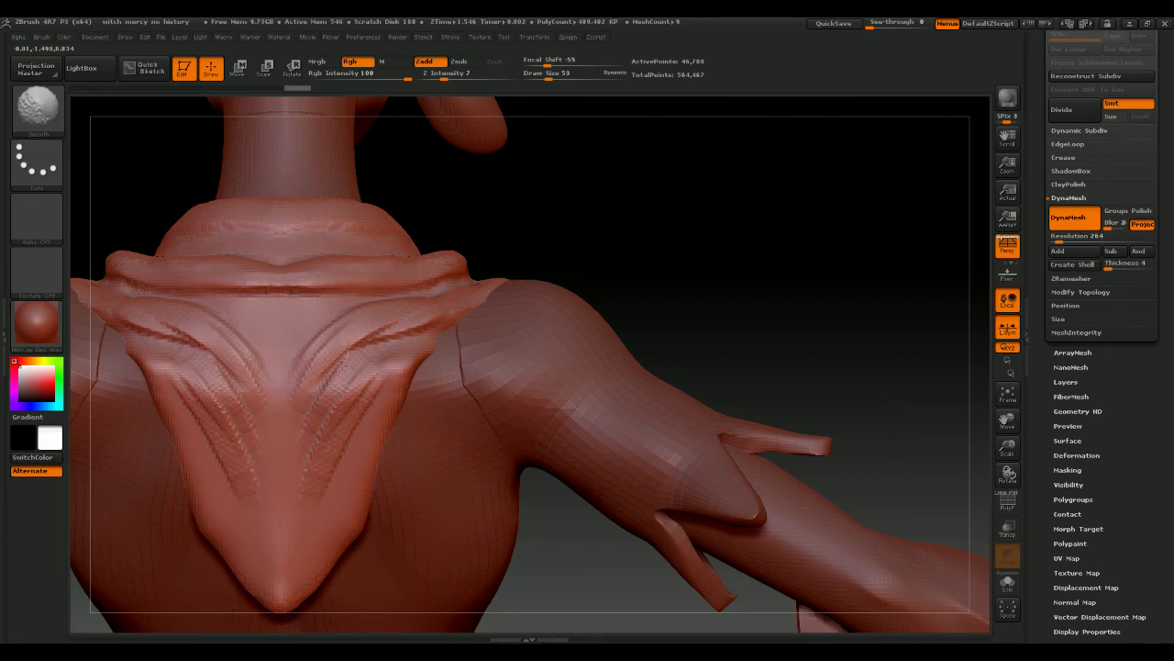
left_click_drag(323, 464, 385, 373, "shift")
Reduce the draw size to 45 and add clay to the upper outer fold of the scarf's back flap
mouse_move(670, 286)
left_mouse_down()
mouse_move(708, 257)
mouse_move(781, 254)
mouse_move(781, 229)
left_mouse_up()
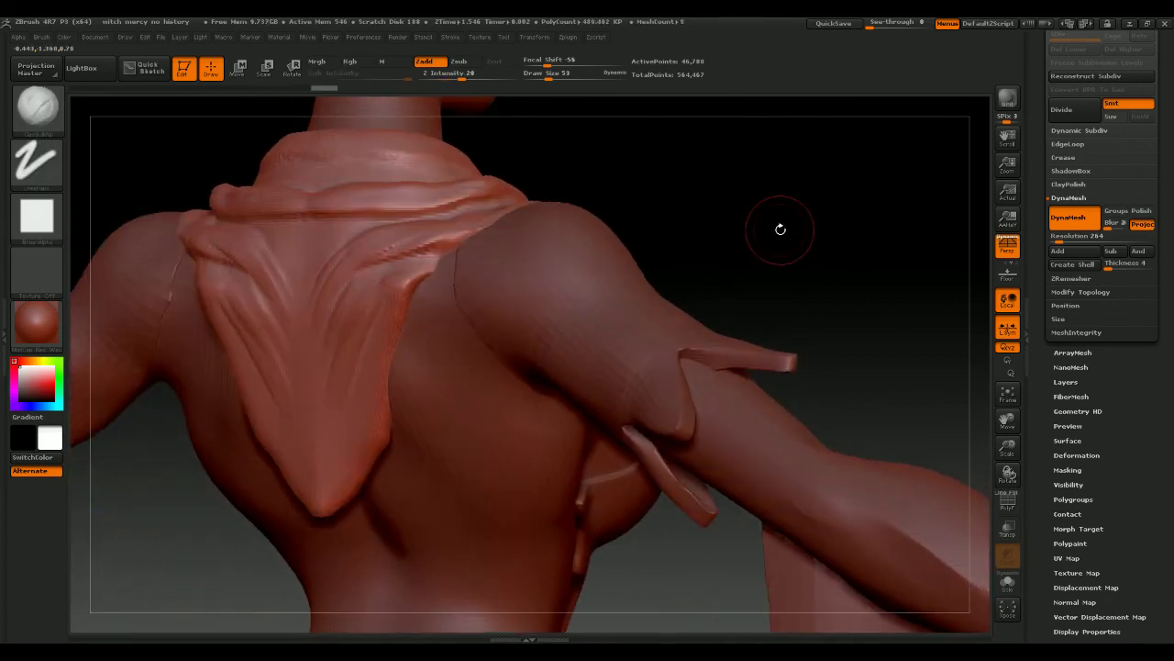
key("space")
left_click(393, 261)
key("space")
left_click(401, 262)
left_click_drag(408, 272, 379, 329)
mouse_move(408, 287)
left_mouse_down()
mouse_move(425, 265)
mouse_move(400, 307)
mouse_move(432, 261)
left_mouse_up()
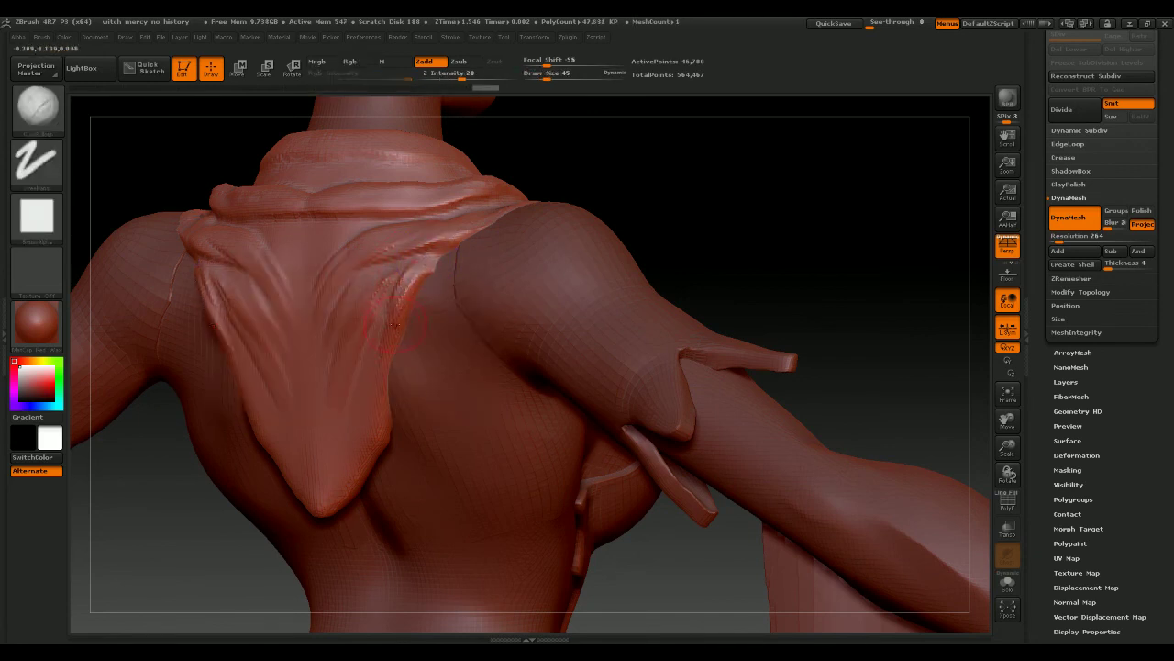
Build up long folds running down to the tip of the scarf's back flap and smooth them
mouse_move(393, 323)
left_mouse_down()
mouse_move(385, 383)
mouse_move(352, 438)
left_mouse_up()
left_click_drag(374, 345, 342, 428)
left_click_drag(371, 321, 339, 409)
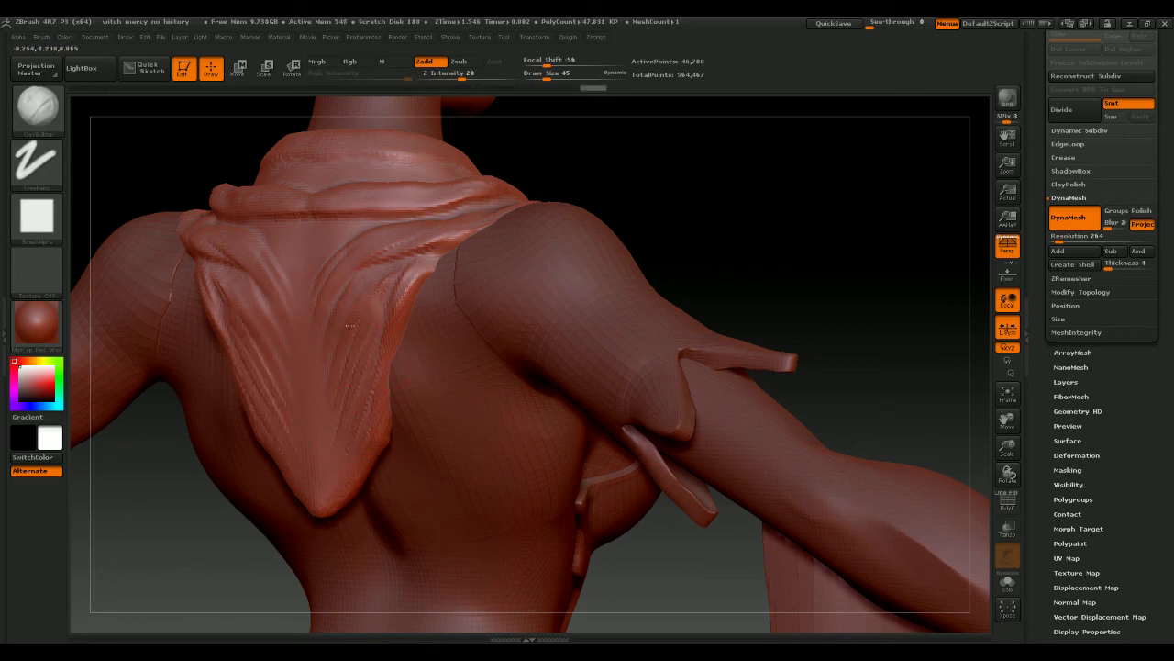
left_click_drag(377, 301, 353, 349)
mouse_move(363, 296)
left_mouse_down()
mouse_move(334, 378)
mouse_move(341, 476)
mouse_move(318, 472)
left_mouse_up()
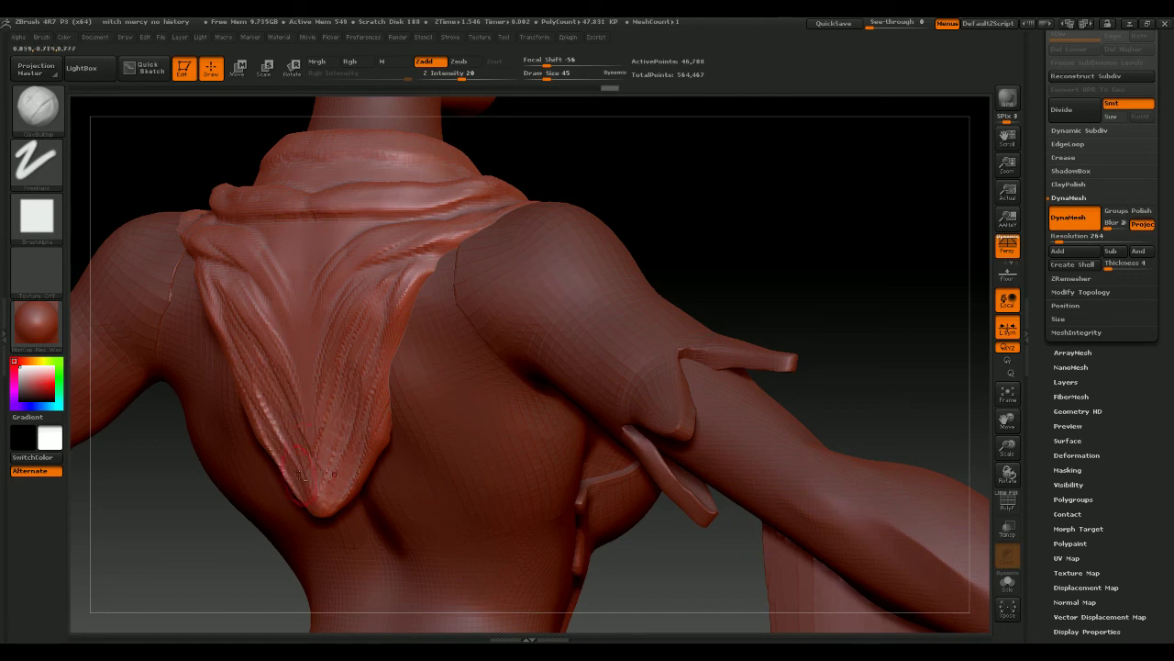
left_click_drag(354, 404, 332, 463, "shift")
left_click_drag(367, 385, 345, 445, "shift")
Add clay along the flap's side edge and refine the scarf's folds around the collar and shoulder
left_click_drag(683, 205, 691, 251)
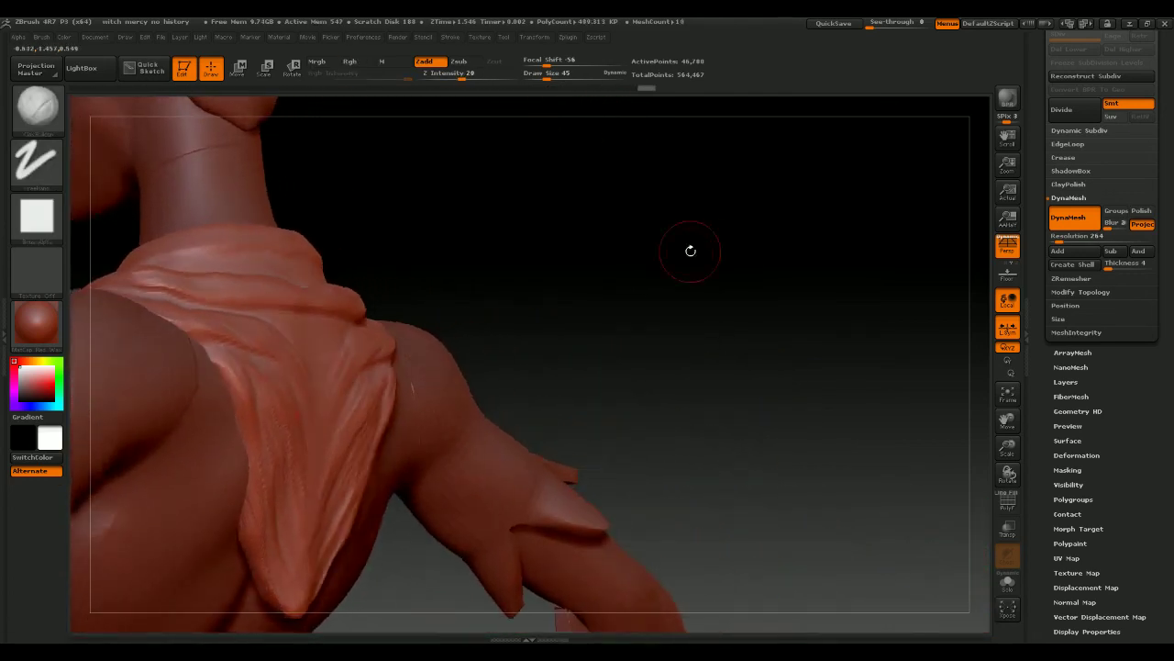
left_click_drag(239, 424, 272, 548)
mouse_move(513, 333)
left_mouse_down()
mouse_move(676, 284)
mouse_move(818, 297)
mouse_move(789, 311)
mouse_move(789, 292)
left_mouse_up()
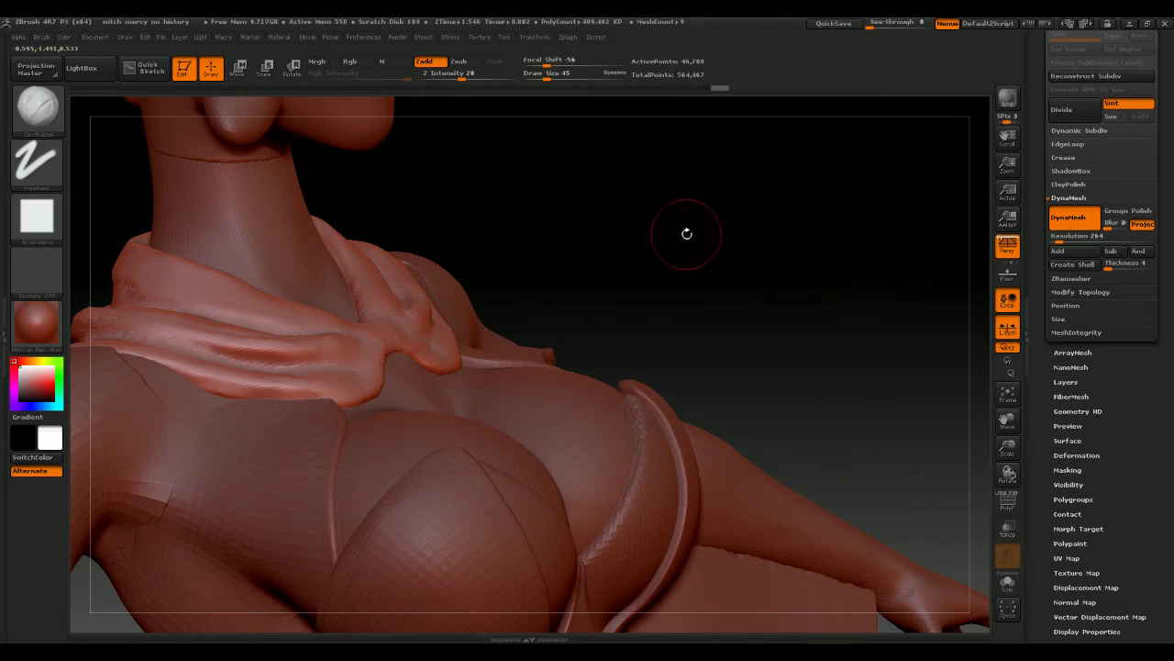
left_click_drag(684, 233, 769, 248)
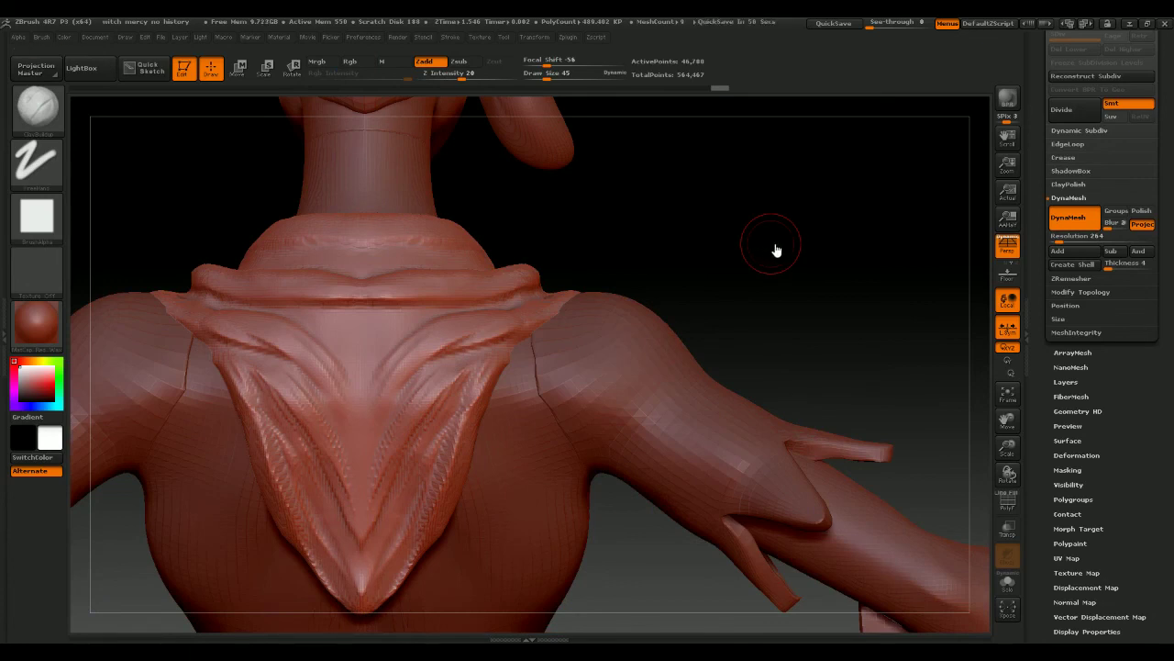
mouse_move(742, 236)
left_mouse_down()
mouse_move(771, 254)
mouse_move(660, 285)
mouse_move(713, 309)
mouse_move(575, 288)
mouse_move(189, 326)
left_mouse_up()
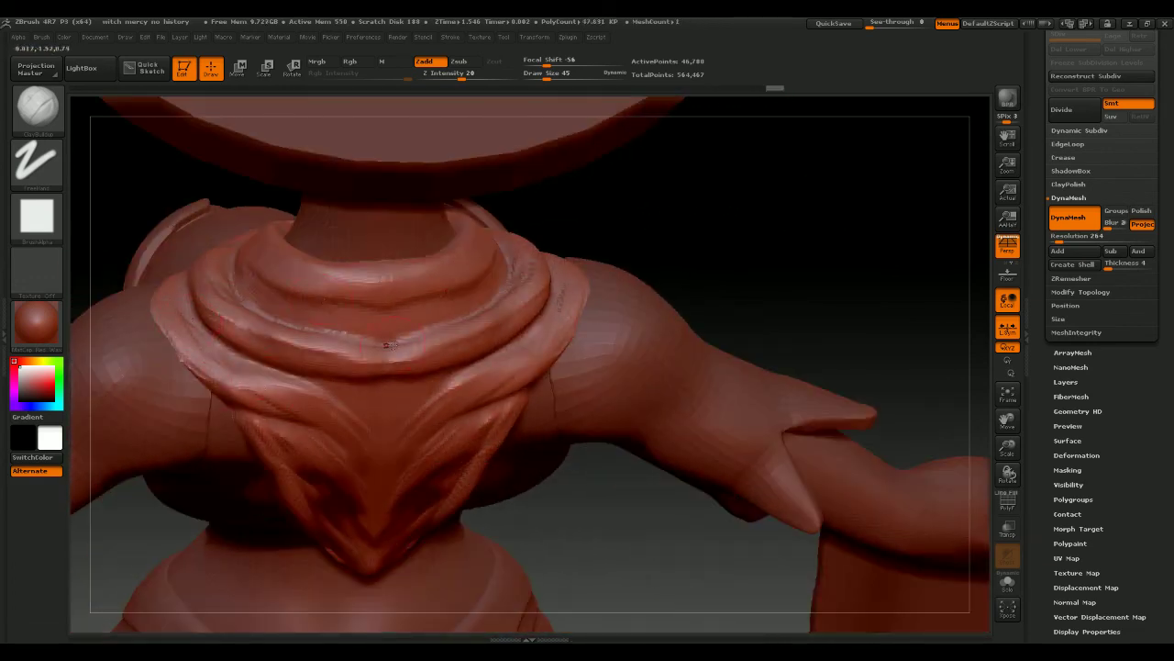
mouse_move(745, 251)
left_mouse_down()
mouse_move(768, 267)
mouse_move(666, 370)
mouse_move(498, 357)
mouse_move(531, 424)
mouse_move(237, 370)
left_mouse_up()
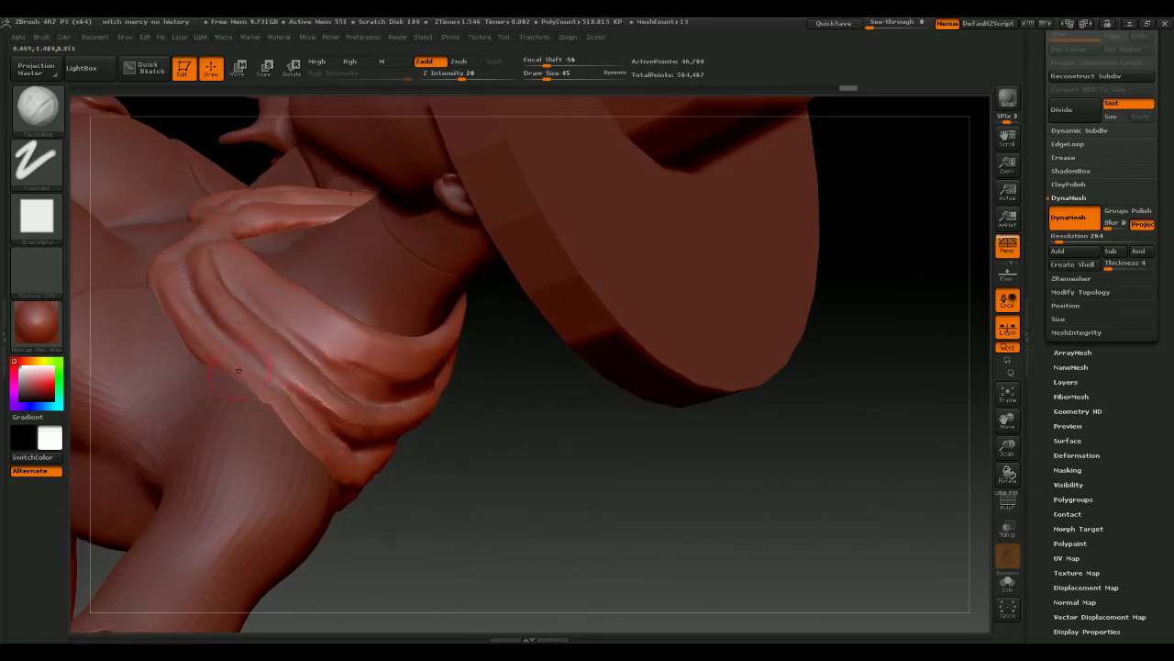
mouse_move(550, 477)
left_mouse_down()
mouse_move(590, 469)
mouse_move(306, 365)
left_mouse_up()
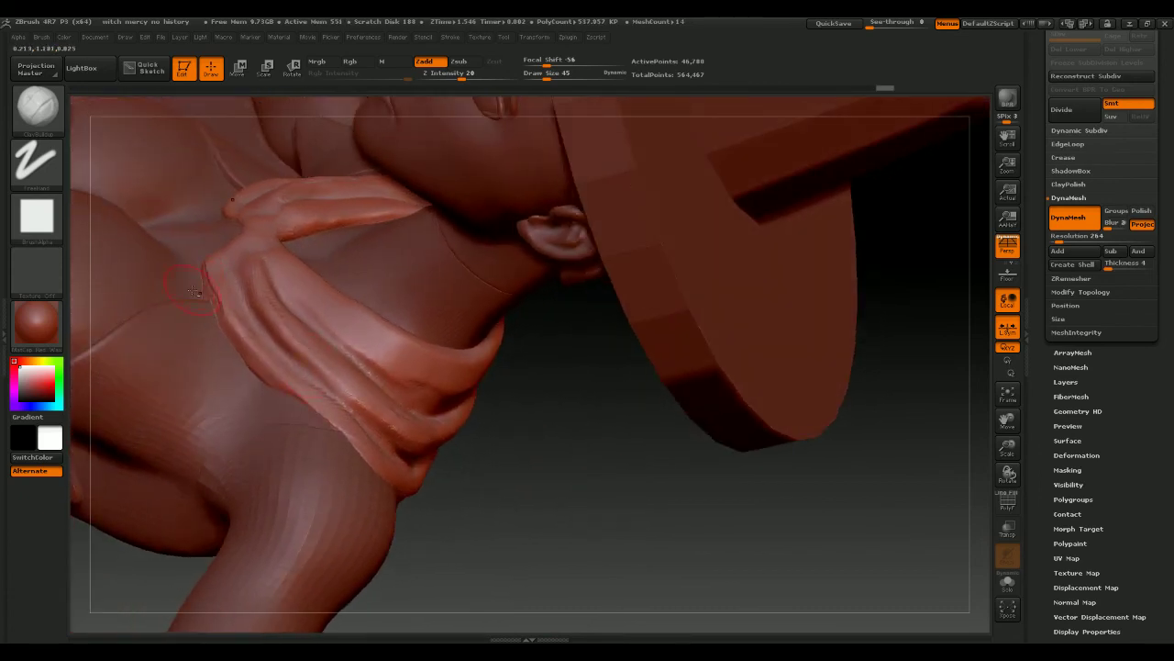
Build up a fold along the upper side of the scarf with the ClayBuildup brush at draw size 37
mouse_move(508, 472)
left_mouse_down()
mouse_move(566, 459)
mouse_move(514, 532)
mouse_move(483, 332)
mouse_move(605, 551)
mouse_move(630, 542)
mouse_move(697, 404)
mouse_move(744, 361)
mouse_move(770, 394)
mouse_move(739, 252)
mouse_move(808, 379)
mouse_move(752, 308)
mouse_move(794, 367)
mouse_move(810, 370)
left_mouse_up()
key("space")
left_click(645, 316)
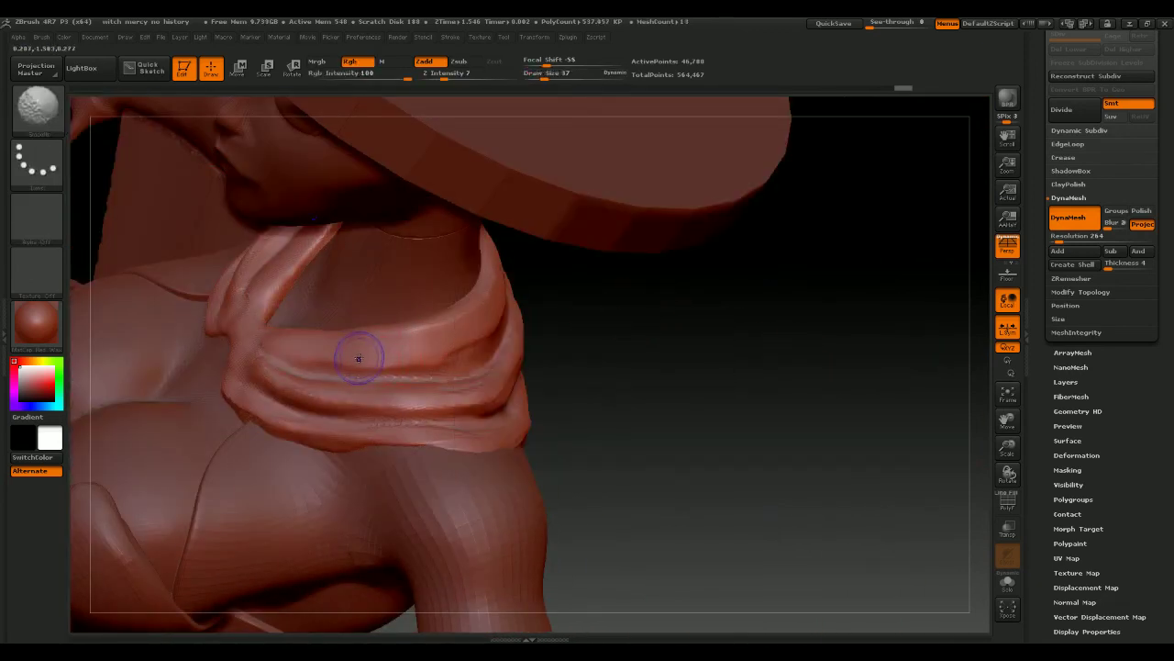
key("b")
key("c")
key("b")
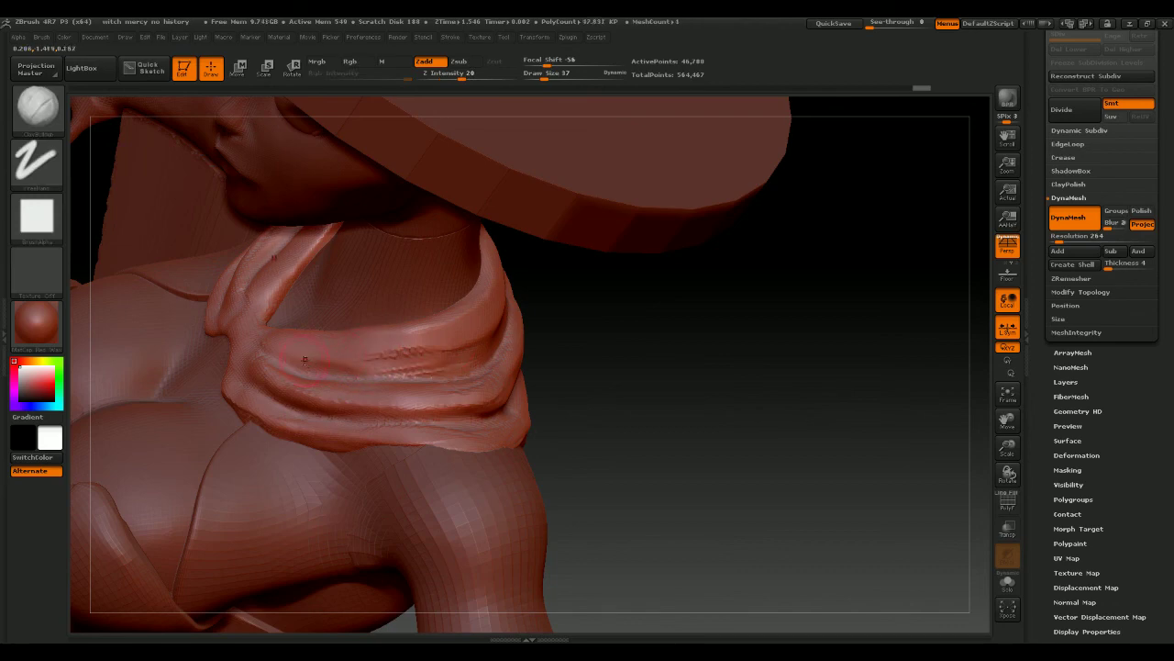
left_click_drag(396, 356, 349, 356)
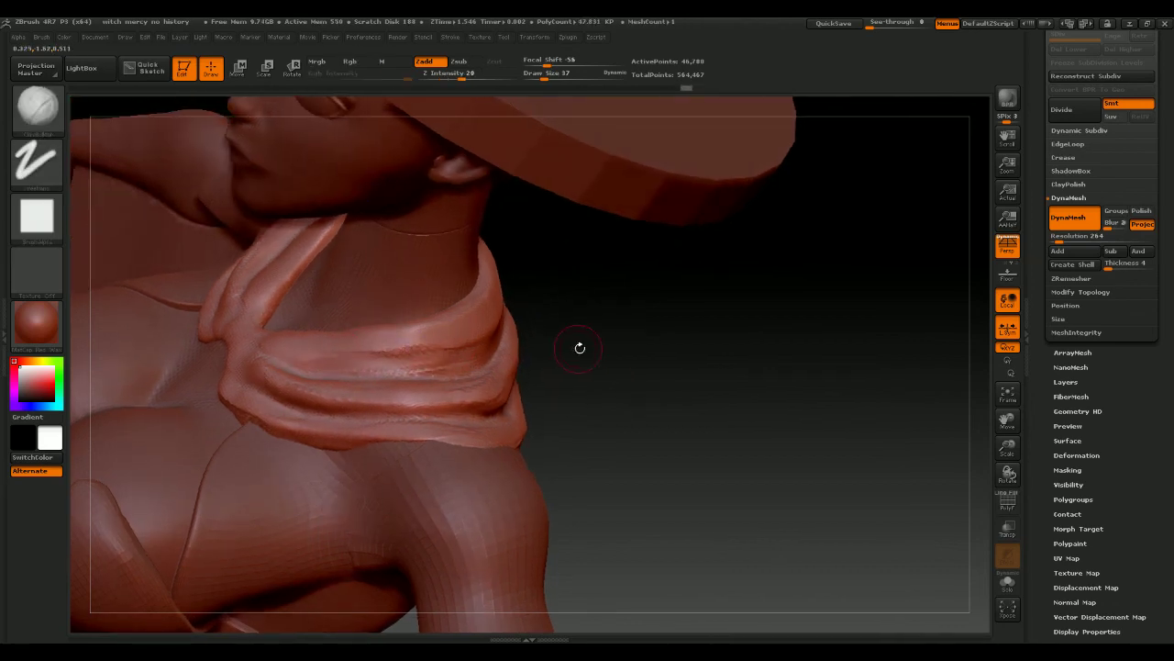
mouse_move(576, 343)
left_mouse_down()
mouse_move(658, 333)
mouse_move(565, 357)
left_mouse_up()
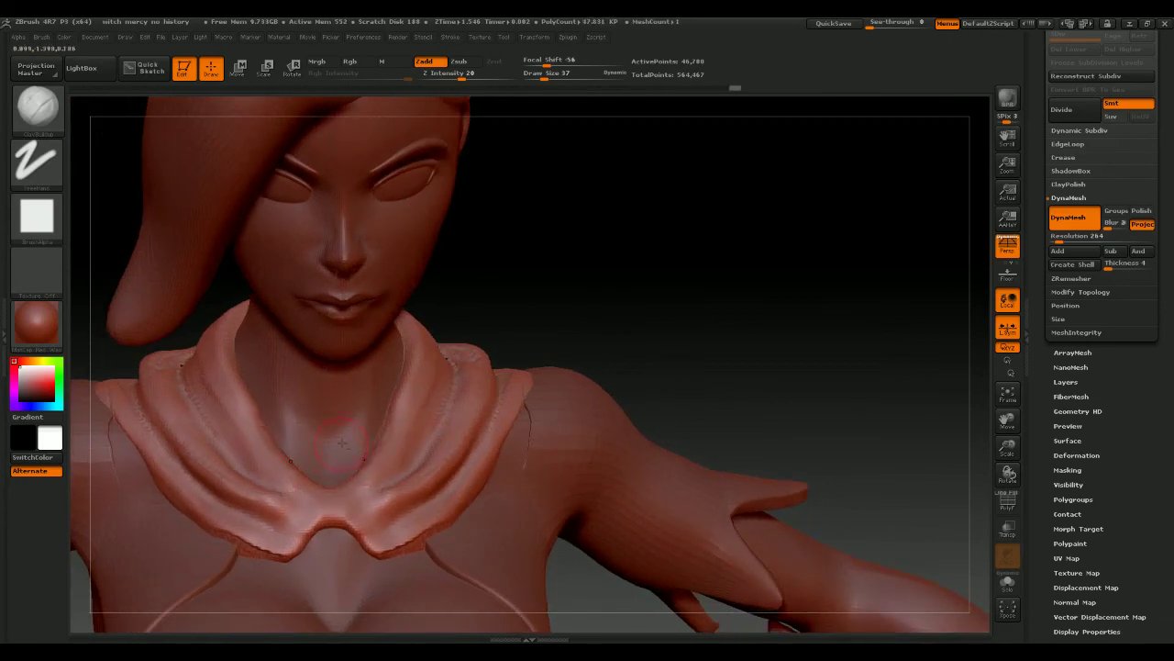
Set the draw size to 32, then build up and smooth the front folds of the scarf beside its centre knot
mouse_move(587, 353)
left_mouse_down()
mouse_move(613, 356)
mouse_move(619, 315)
mouse_move(569, 345)
mouse_move(663, 358)
left_mouse_up()
mouse_move(365, 492)
left_mouse_down("shift")
mouse_move(382, 485)
mouse_move(397, 441)
mouse_move(385, 441)
mouse_move(383, 481)
left_mouse_up("shift")
key("space")
left_click(412, 482)
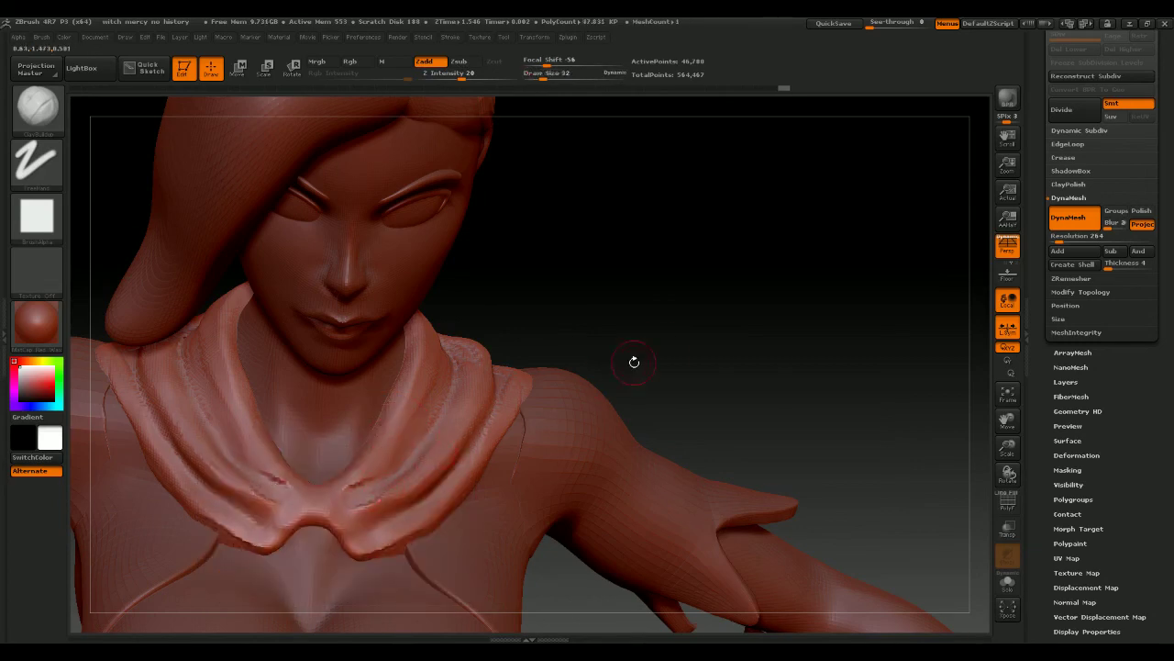
left_click_drag(634, 362, 402, 490)
left_click_drag(651, 336, 750, 323)
key("shift")
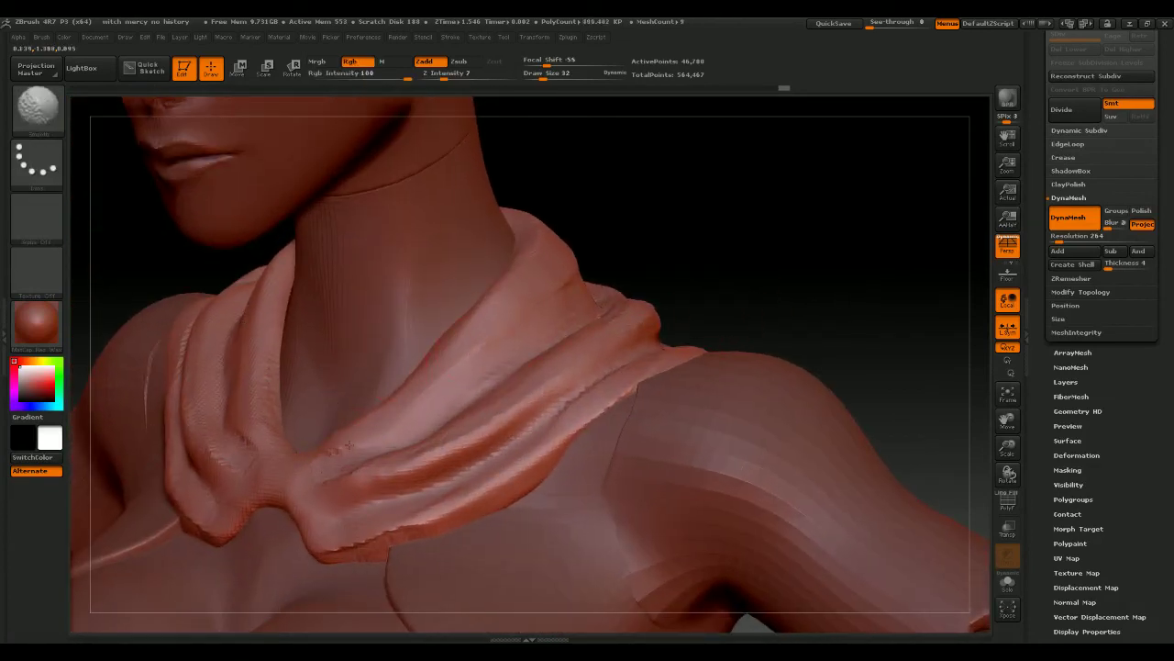
Reduce the draw size to 17 and add fine clay folds around the scarf's front centre where the two sides meet
mouse_move(642, 292)
left_mouse_down()
mouse_move(686, 287)
mouse_move(620, 295)
left_mouse_up()
key("space")
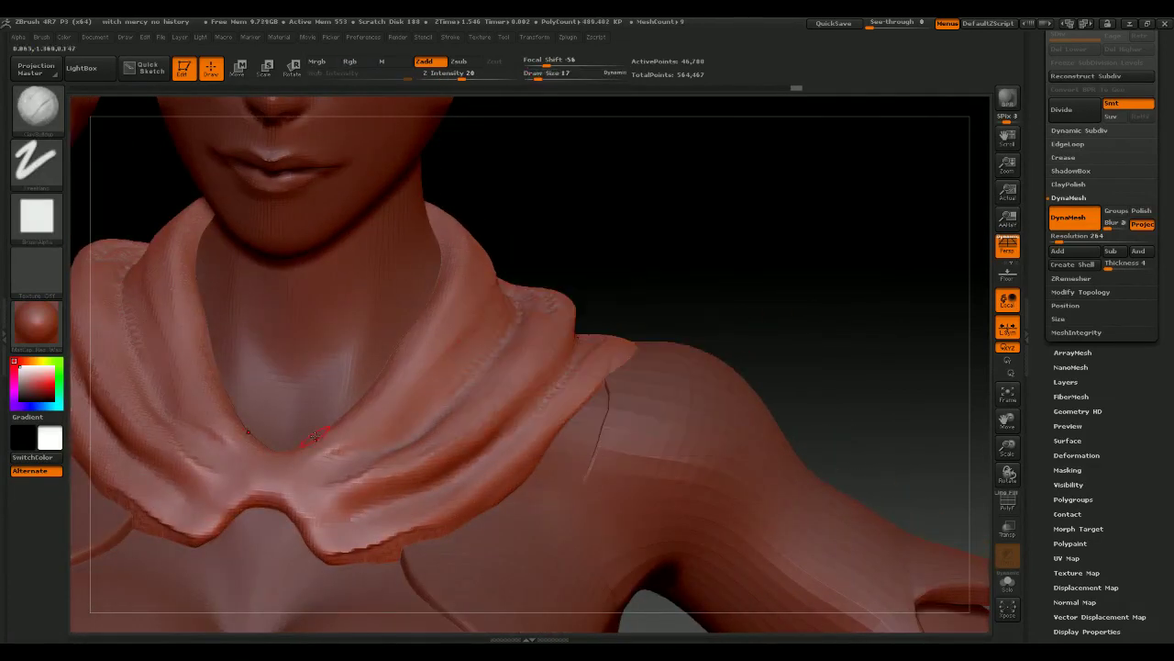
left_click_drag(334, 503, 286, 494)
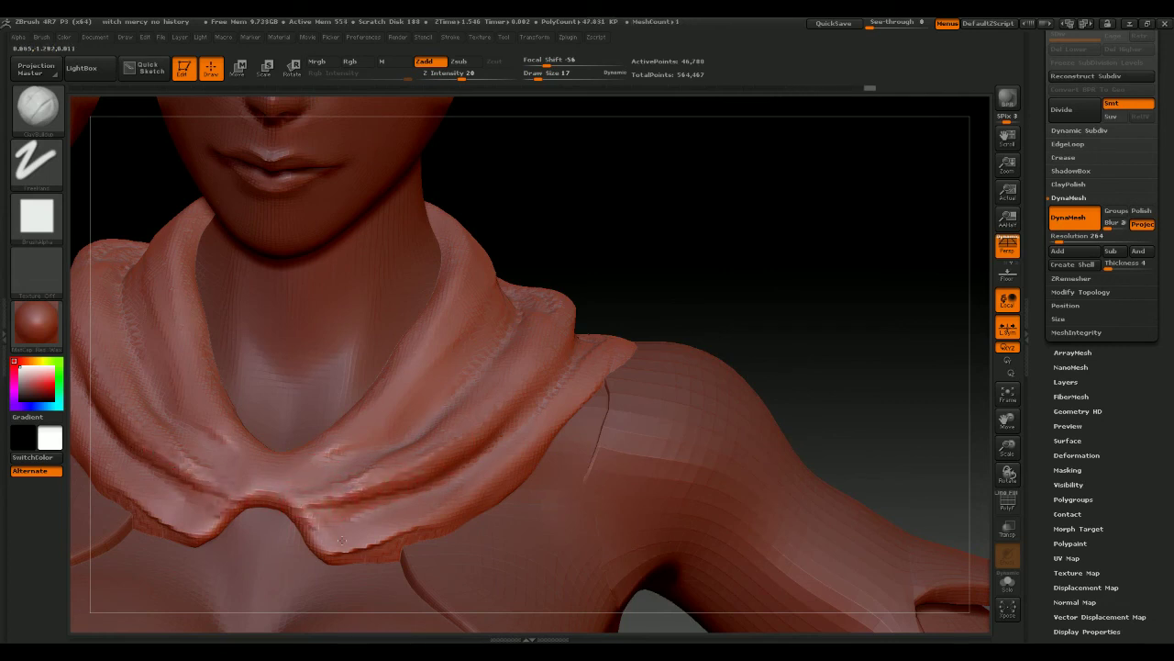
left_click_drag(416, 502, 360, 518)
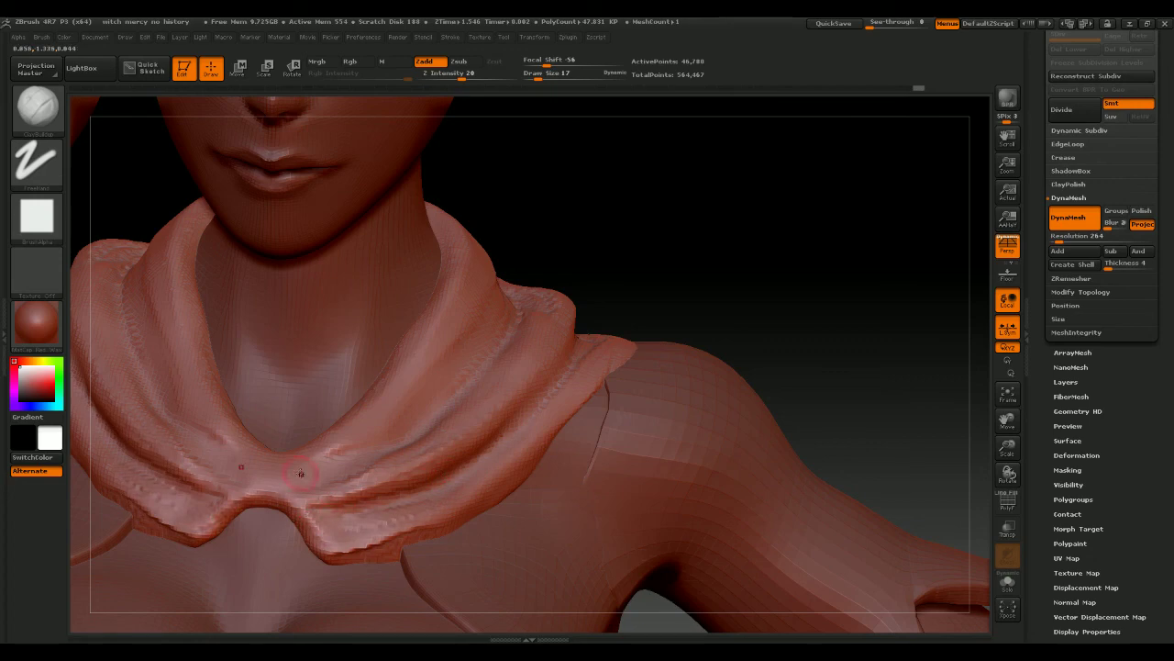
key("ctrl+shift+z")
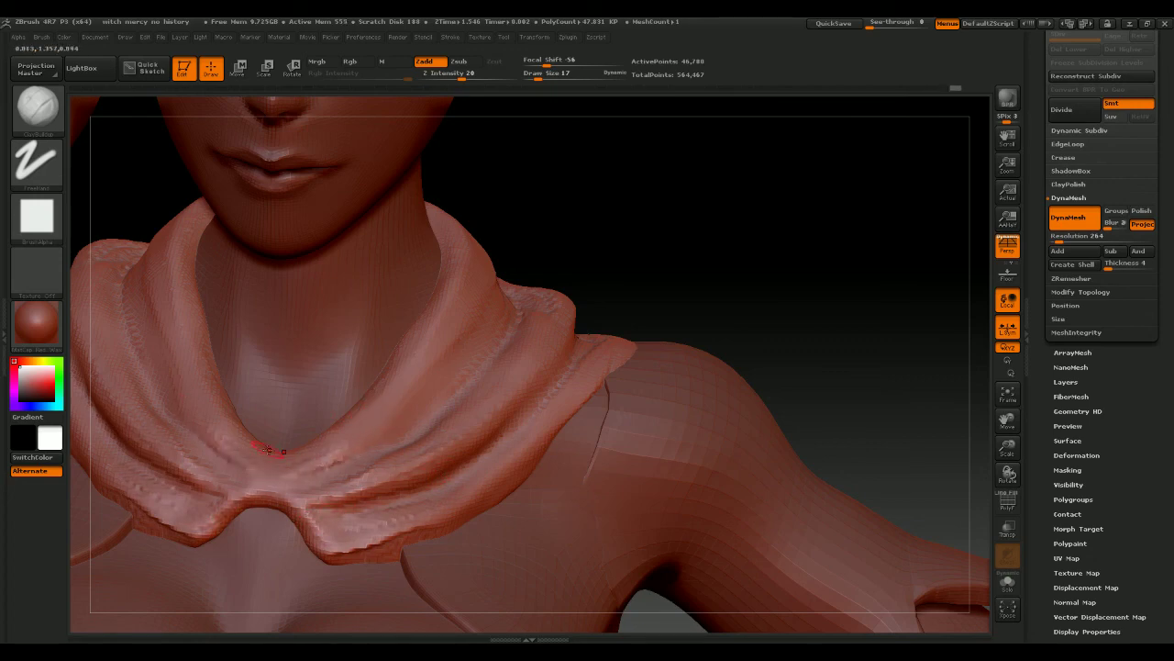
Increase the draw size to 50 and build up the fold running along the scarf's front beside the neck opening
mouse_move(684, 290)
left_mouse_down()
mouse_move(707, 254)
mouse_move(770, 278)
mouse_move(447, 338)
mouse_move(374, 413)
mouse_move(424, 346)
left_mouse_up()
key("space")
left_click_drag(424, 346, 448, 323)
key("space")
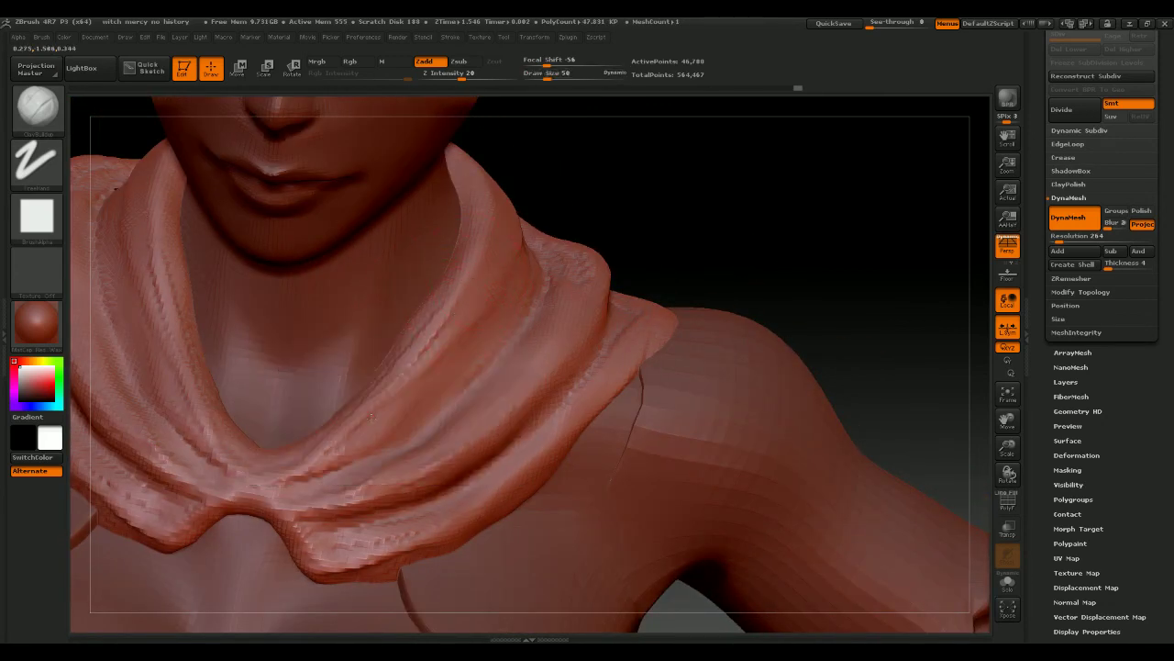
mouse_move(371, 417)
left_mouse_down()
mouse_move(414, 385)
mouse_move(349, 449)
mouse_move(490, 341)
left_mouse_up()
mouse_move(690, 273)
left_mouse_down()
mouse_move(755, 242)
mouse_move(734, 236)
left_mouse_up()
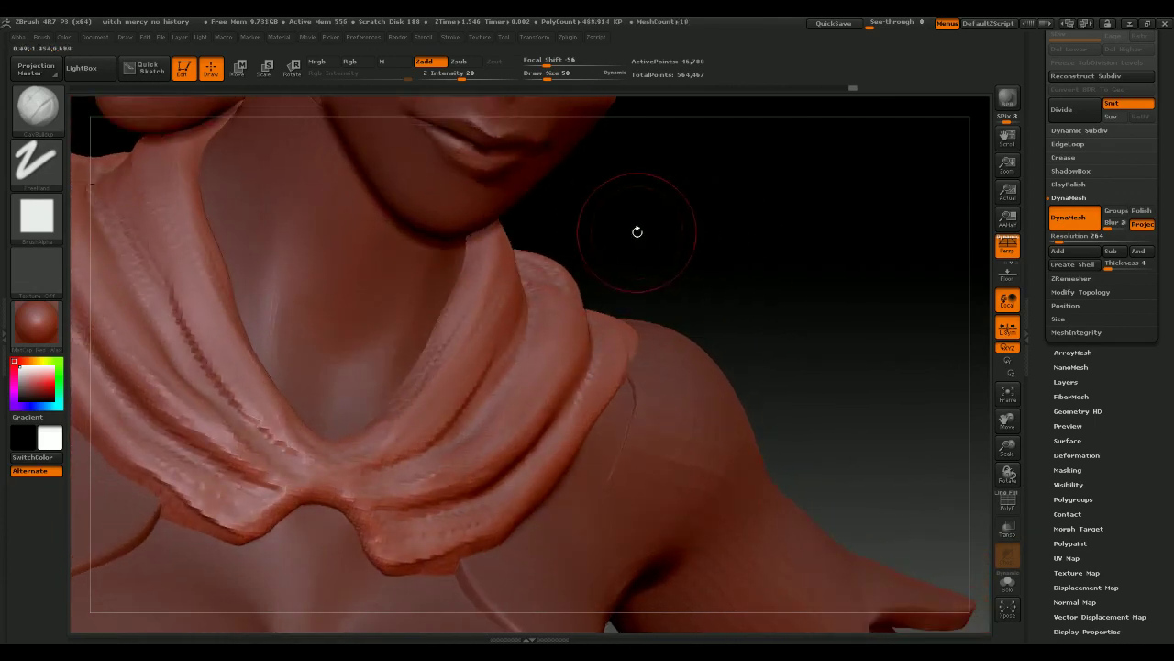
Build up and smooth the scarf's inner neckline edge at draw size 32, then reduce the draw size to 19
key("space")
left_click_drag(645, 228, 627, 223)
left_click_drag(457, 256, 408, 386)
mouse_move(679, 252)
left_mouse_down()
mouse_move(750, 235)
mouse_move(759, 205)
mouse_move(739, 244)
mouse_move(692, 199)
mouse_move(712, 280)
left_mouse_up()
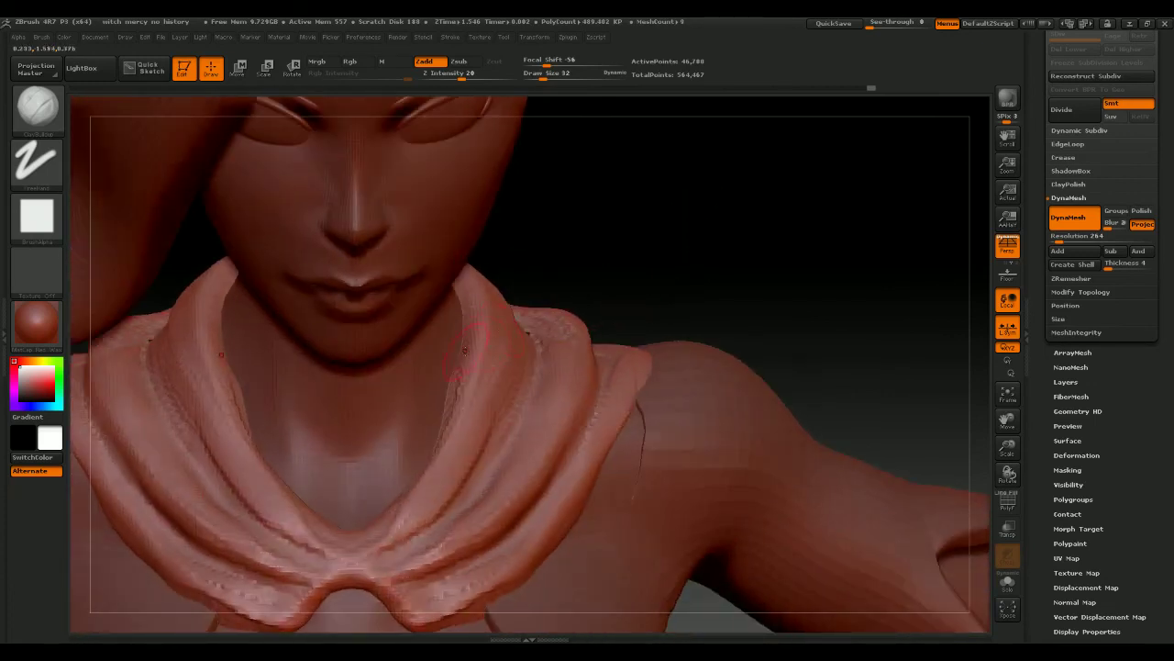
left_click_drag(464, 358, 462, 325, "shift")
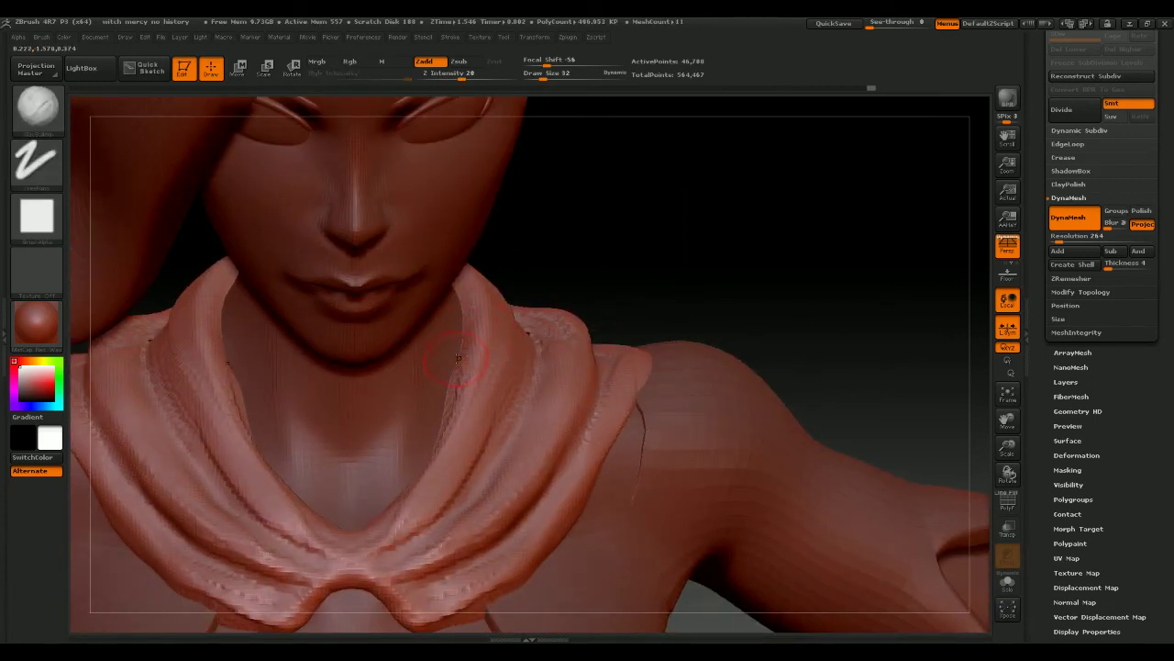
mouse_move(582, 270)
left_mouse_down()
mouse_move(629, 251)
mouse_move(668, 250)
mouse_move(647, 275)
mouse_move(669, 257)
mouse_move(684, 263)
mouse_move(657, 276)
mouse_move(664, 291)
mouse_move(666, 254)
mouse_move(648, 292)
mouse_move(670, 272)
mouse_move(637, 291)
mouse_move(669, 257)
mouse_move(598, 293)
mouse_move(609, 273)
mouse_move(556, 294)
mouse_move(516, 345)
left_mouse_up()
mouse_move(641, 297)
left_mouse_down("alt")
mouse_move(640, 266)
mouse_move(501, 325)
mouse_move(460, 326)
left_mouse_up("alt")
key("space")
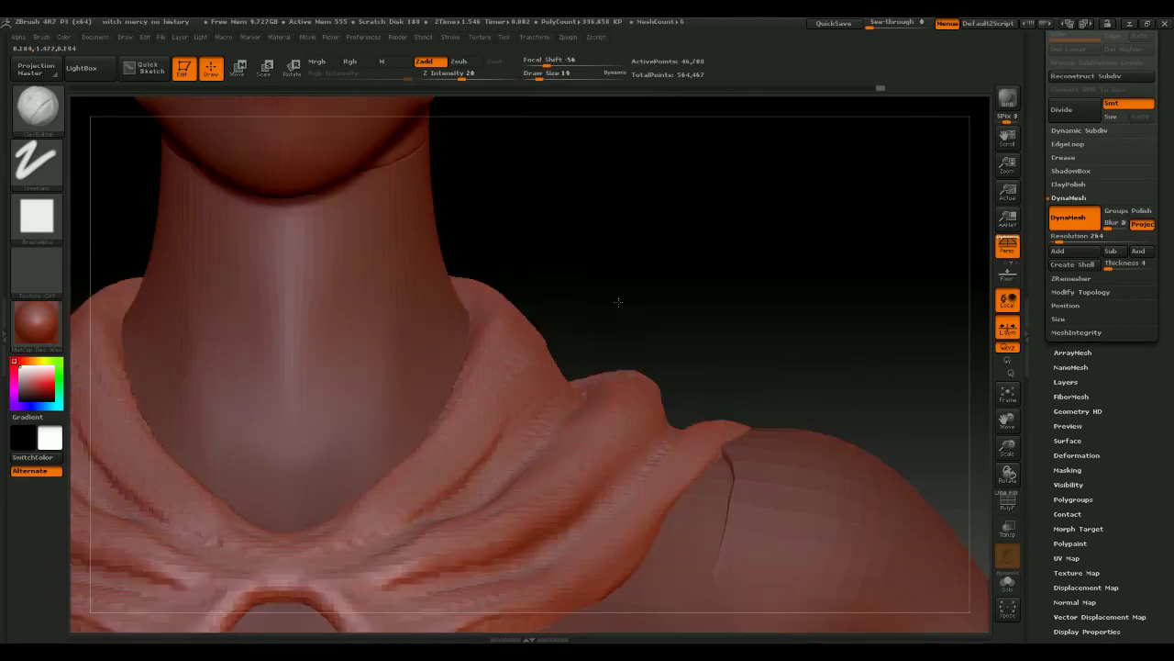
Set the draw size to 42 and build up the horizontal folds across the back and shoulder of the scarf
mouse_move(702, 285)
left_mouse_down("alt")
mouse_move(718, 281)
mouse_move(692, 328)
mouse_move(728, 286)
mouse_move(710, 295)
mouse_move(837, 229)
mouse_move(849, 205)
mouse_move(707, 332)
mouse_move(735, 355)
mouse_move(667, 399)
left_mouse_up("alt")
key("space")
key("shift")
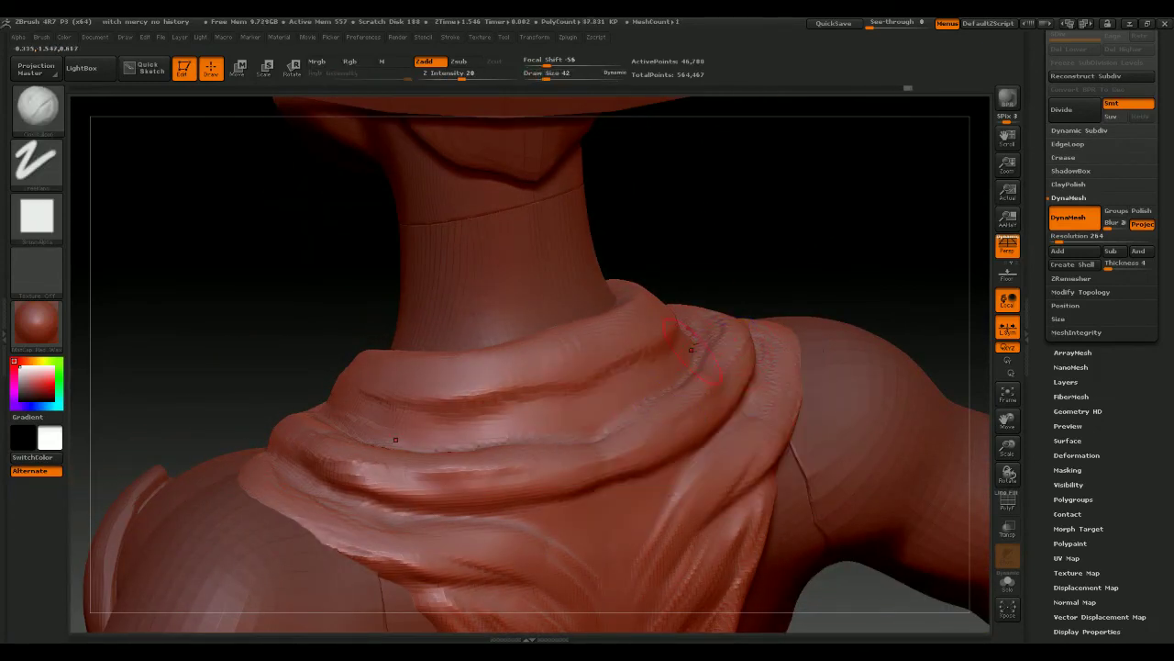
left_click_drag(525, 450, 395, 476)
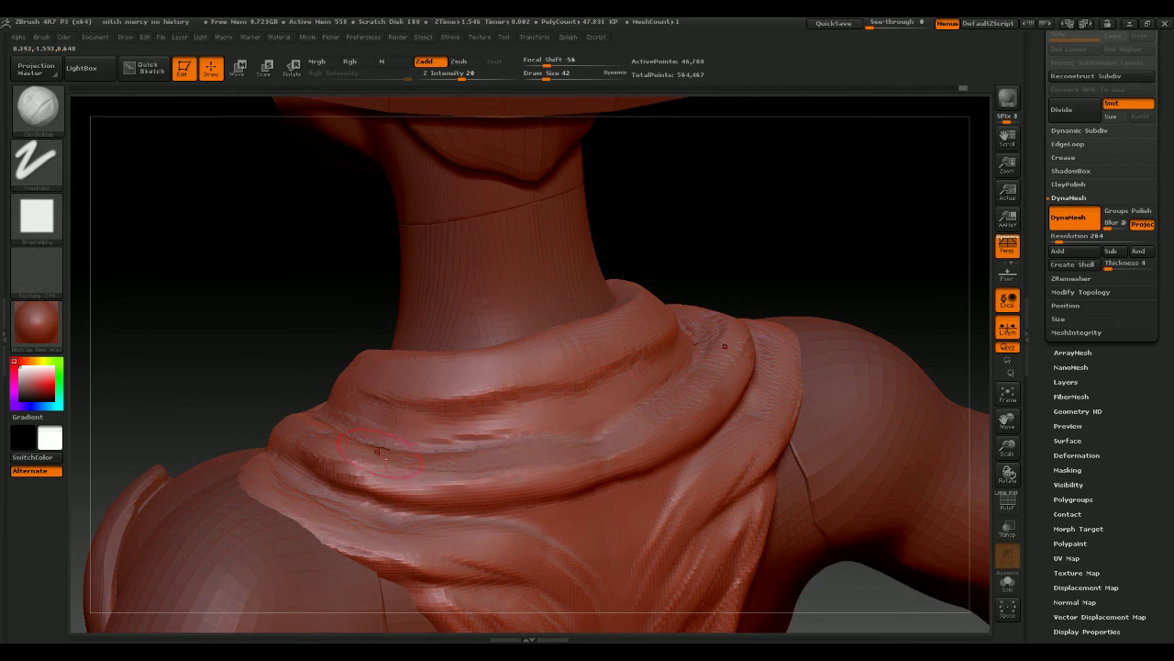
left_click_drag(873, 267, 852, 247)
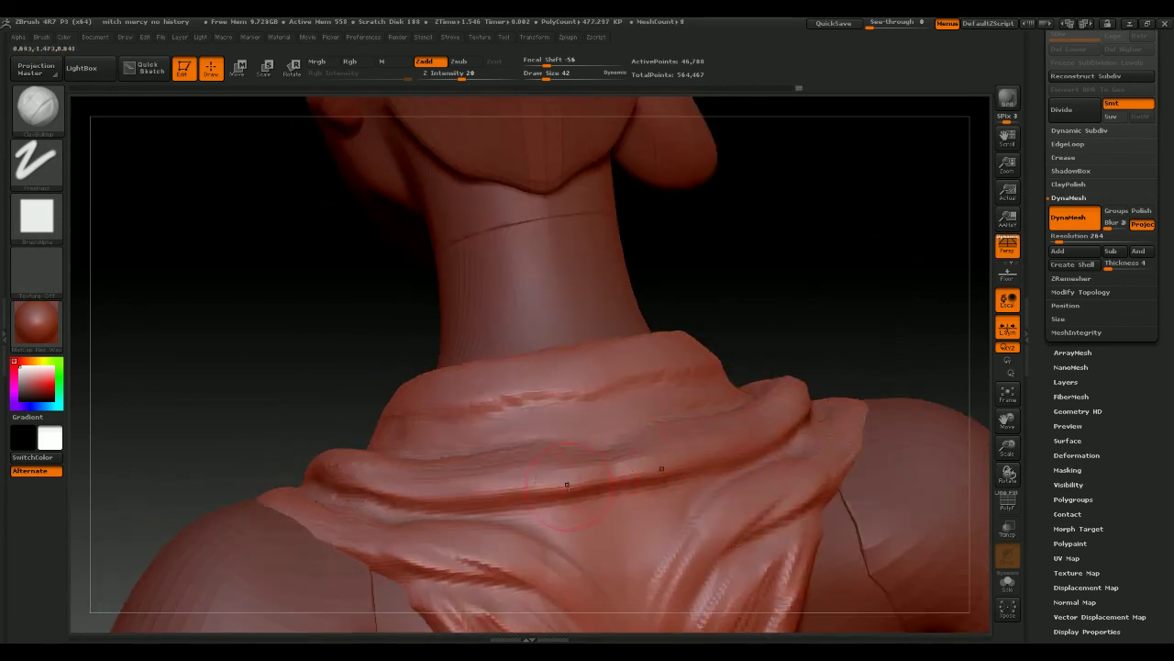
mouse_move(614, 484)
left_mouse_down()
mouse_move(626, 475)
mouse_move(589, 486)
mouse_move(646, 472)
left_mouse_up()
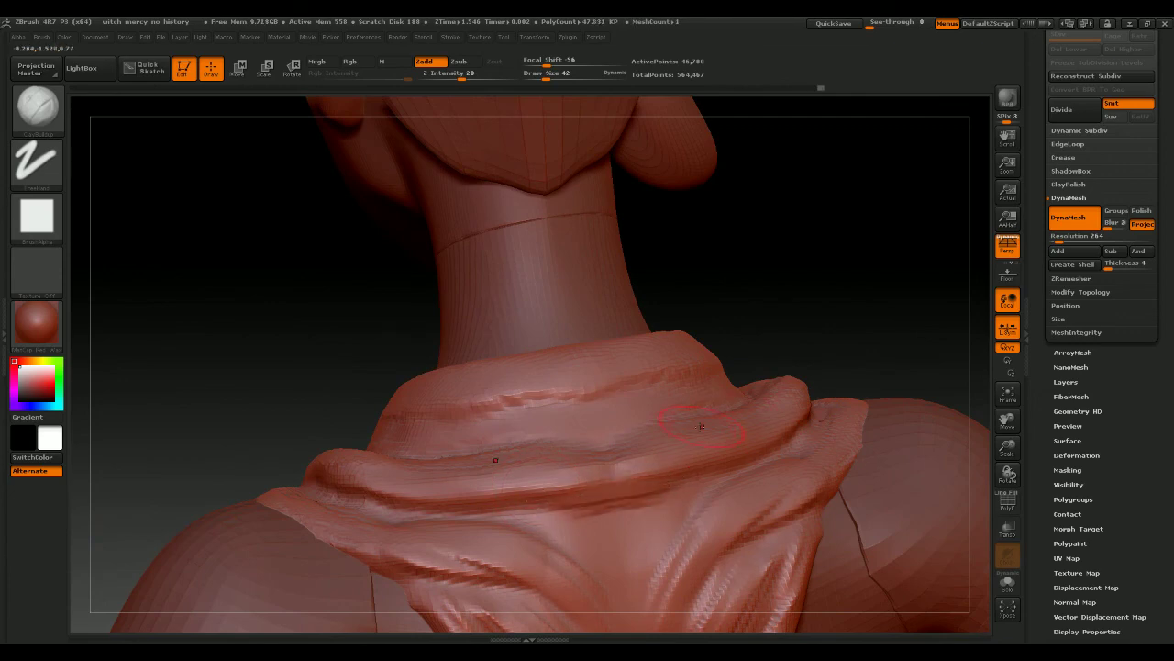
left_click_drag(860, 302, 637, 427)
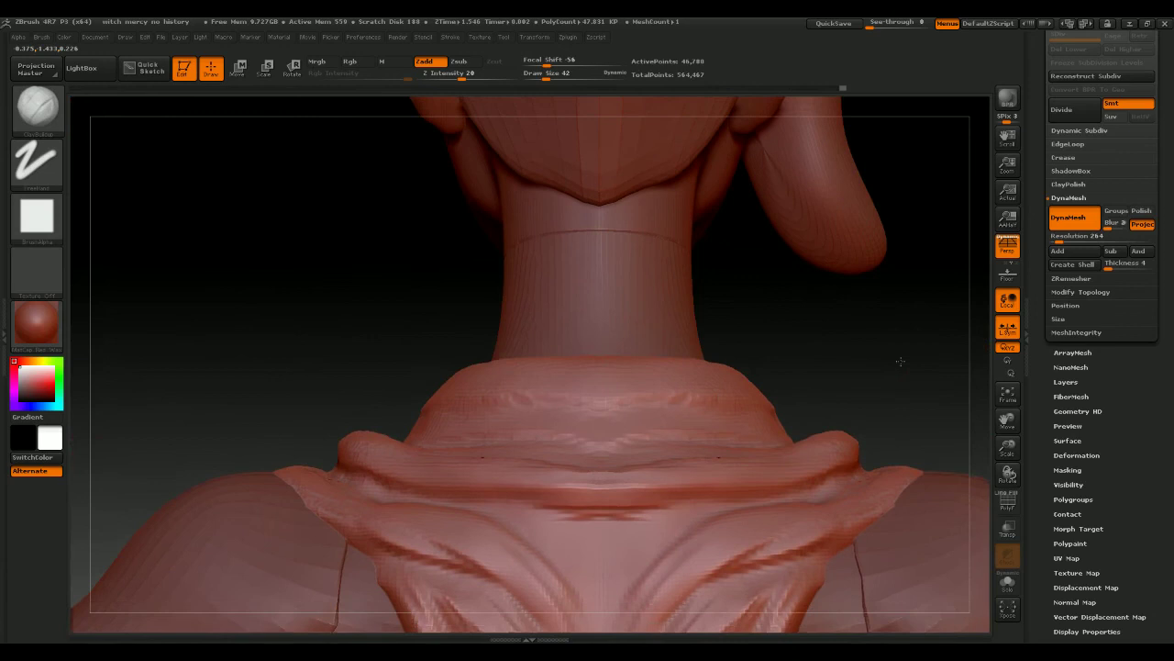
Make the hair piece on the side of the head the active subtool
mouse_move(872, 331)
left_mouse_down()
mouse_move(871, 343)
mouse_move(770, 278)
mouse_move(847, 278)
left_mouse_up()
mouse_move(756, 289)
left_mouse_down()
mouse_move(786, 312)
mouse_move(799, 297)
mouse_move(780, 290)
mouse_move(811, 309)
left_mouse_up()
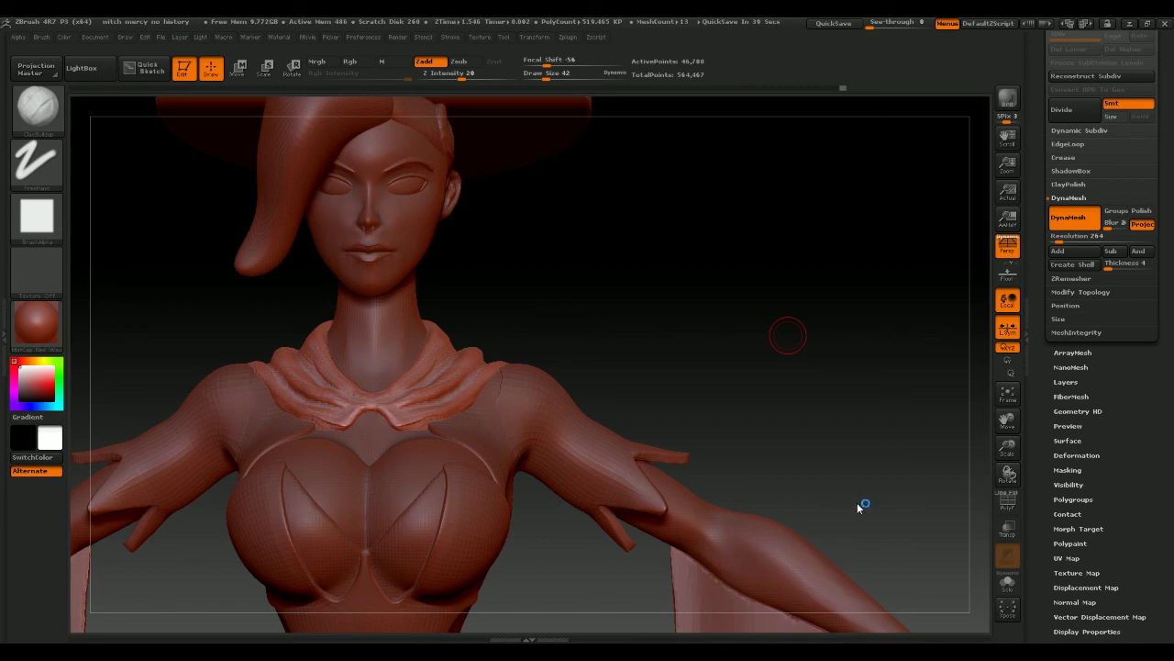
mouse_move(765, 301)
left_mouse_down()
mouse_move(765, 319)
mouse_move(755, 288)
mouse_move(801, 296)
mouse_move(779, 365)
left_mouse_up()
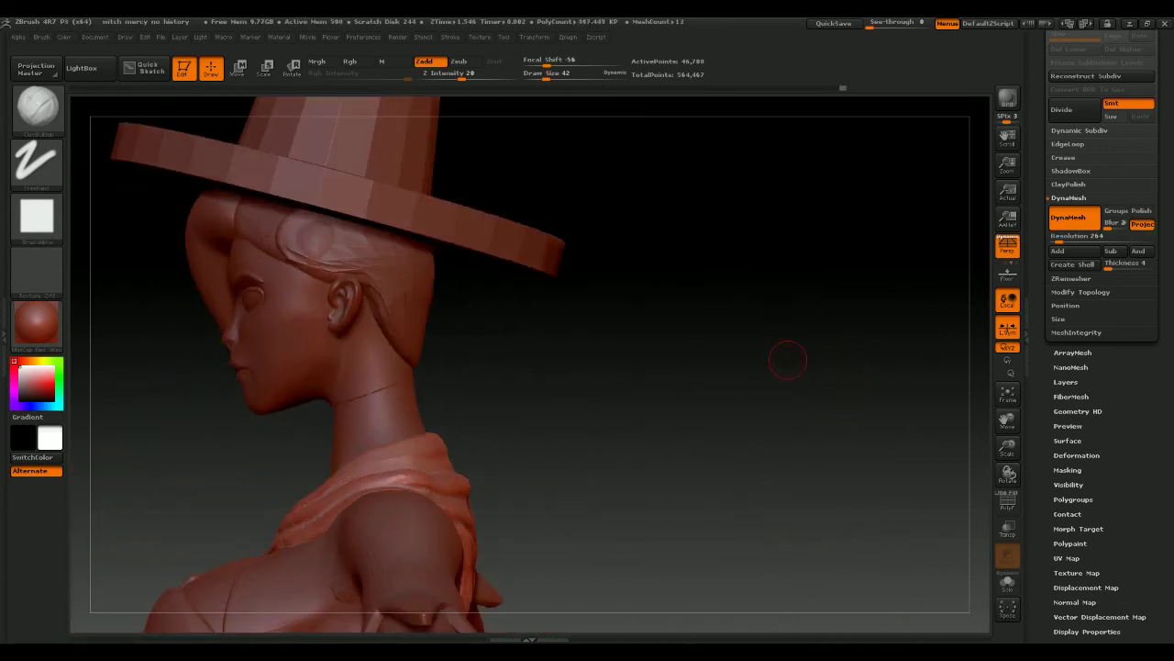
left_click_drag(698, 356, 788, 411, "alt")
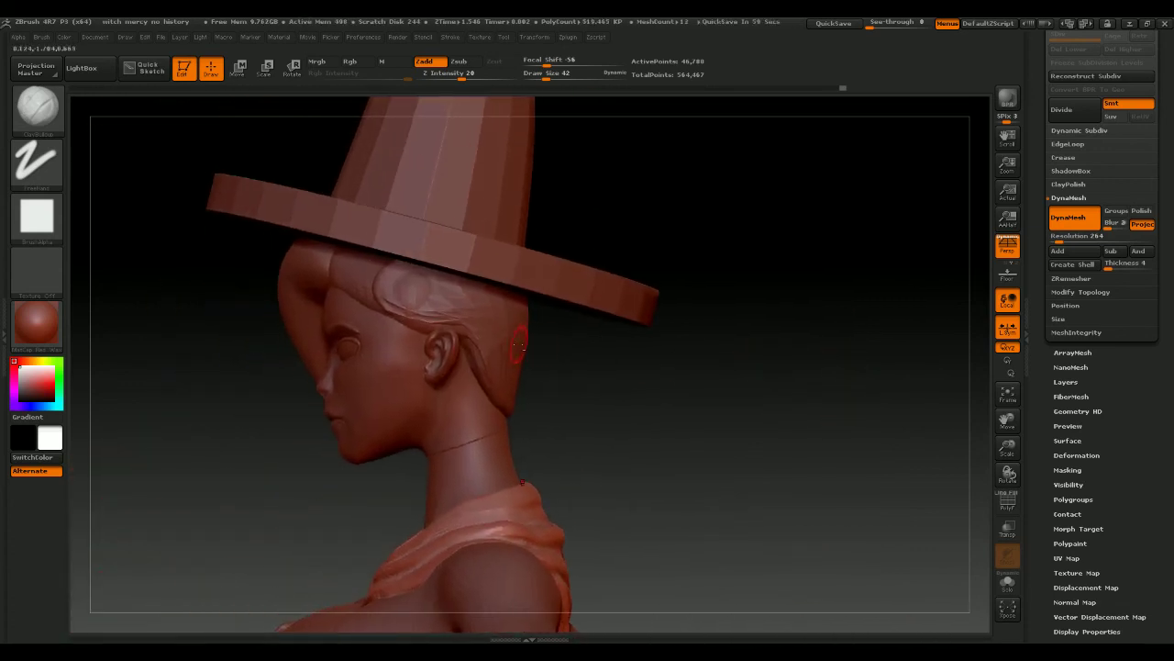
left_click(417, 290, "alt")
mouse_move(568, 346)
left_mouse_down()
mouse_move(633, 366)
mouse_move(625, 386)
mouse_move(514, 383)
left_mouse_up()
left_click(624, 374, "ctrl")
mouse_move(739, 377)
left_mouse_down()
mouse_move(704, 361)
mouse_move(839, 372)
mouse_move(747, 367)
left_mouse_up()
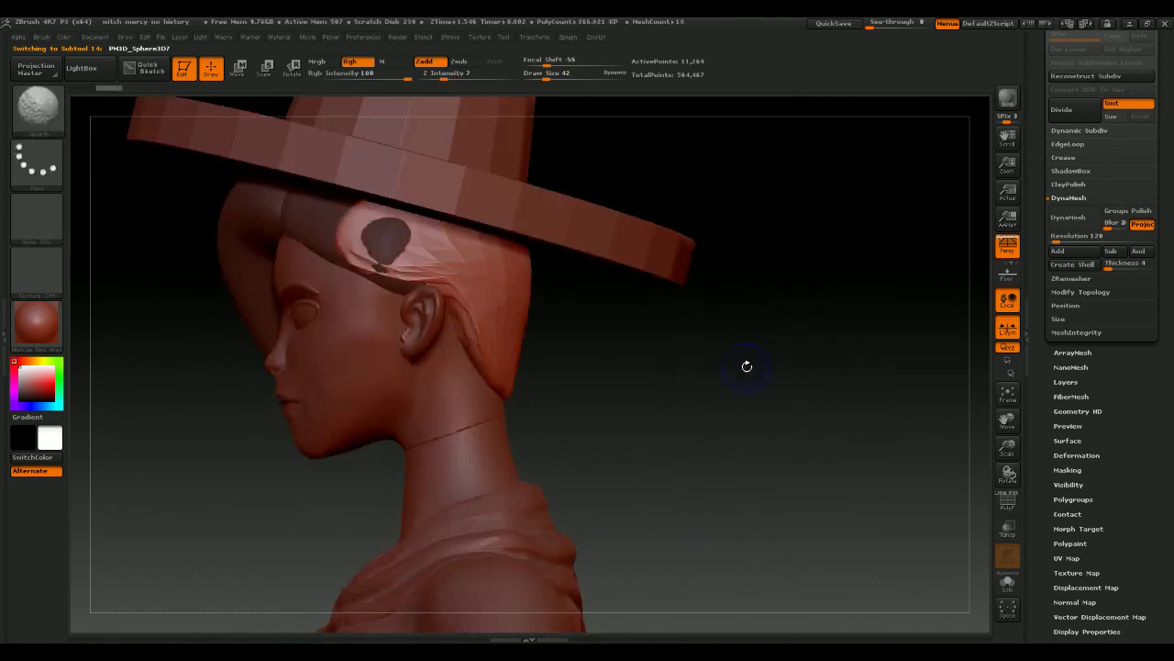
Examine the whole witch model from several angles, covering the hat, face, scarf, outfit and overall proportions
mouse_move(634, 367)
left_mouse_down()
mouse_move(692, 383)
mouse_move(670, 382)
mouse_move(663, 401)
mouse_move(611, 333)
mouse_move(604, 303)
mouse_move(724, 336)
mouse_move(682, 382)
mouse_move(642, 398)
mouse_move(719, 403)
mouse_move(700, 380)
mouse_move(643, 362)
mouse_move(634, 341)
mouse_move(678, 288)
left_mouse_up()
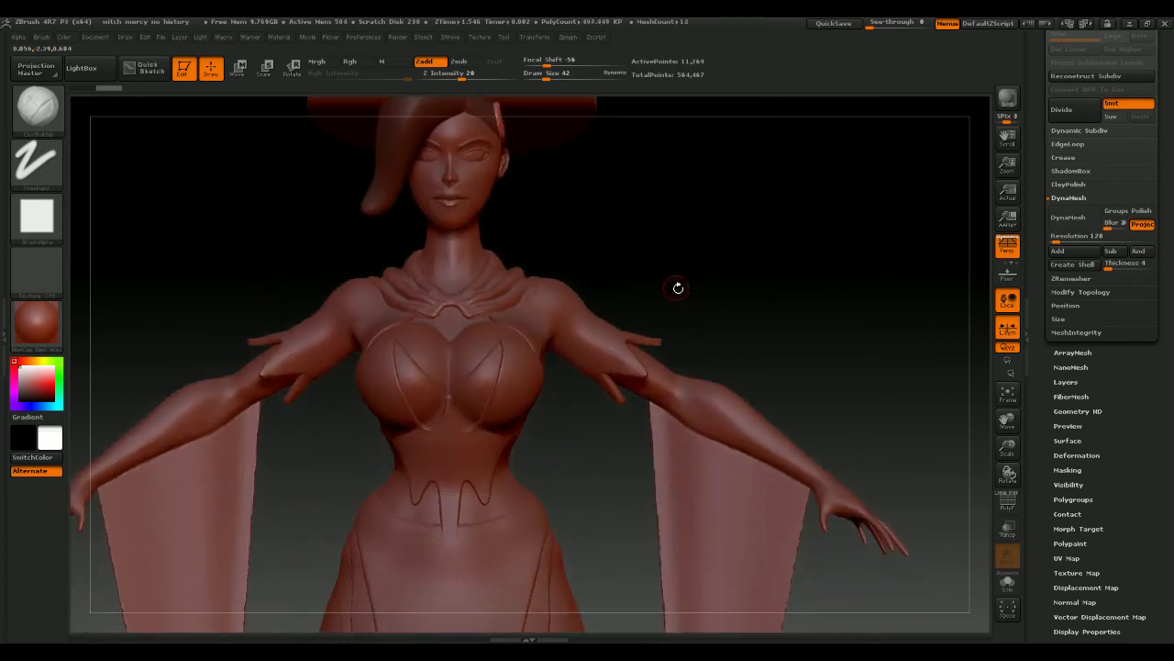
left_click_drag(783, 380, 754, 288, "alt")
mouse_move(900, 417)
left_mouse_down()
mouse_move(839, 359)
mouse_move(682, 412)
mouse_move(776, 325)
mouse_move(739, 430)
mouse_move(737, 382)
mouse_move(689, 373)
mouse_move(744, 402)
mouse_move(694, 401)
mouse_move(710, 395)
left_mouse_up()
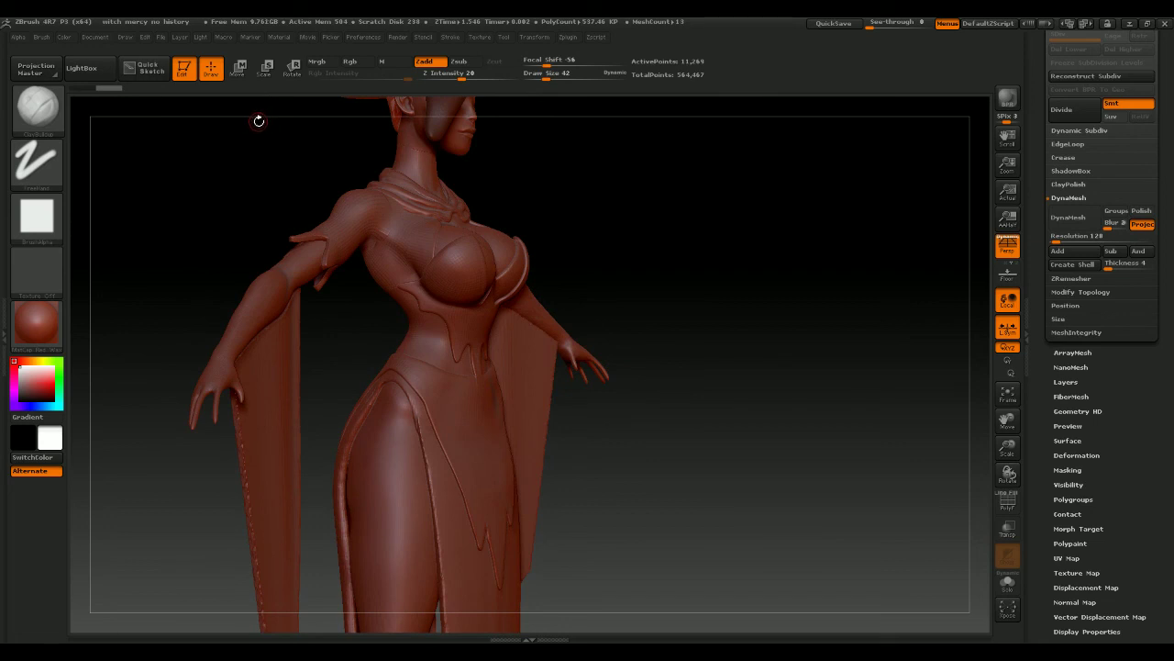
mouse_move(258, 118)
left_mouse_down()
mouse_move(658, 257)
mouse_move(710, 267)
mouse_move(690, 236)
mouse_move(654, 250)
mouse_move(700, 230)
mouse_move(696, 207)
mouse_move(725, 228)
mouse_move(708, 238)
mouse_move(737, 217)
mouse_move(724, 264)
mouse_move(737, 228)
mouse_move(687, 247)
mouse_move(710, 256)
mouse_move(694, 268)
mouse_move(664, 233)
mouse_move(639, 309)
mouse_move(685, 309)
mouse_move(688, 333)
mouse_move(579, 320)
mouse_move(574, 309)
mouse_move(637, 333)
mouse_move(623, 325)
mouse_move(642, 330)
mouse_move(630, 296)
mouse_move(590, 315)
mouse_move(629, 328)
mouse_move(636, 309)
mouse_move(703, 348)
mouse_move(694, 359)
mouse_move(725, 354)
left_mouse_up()
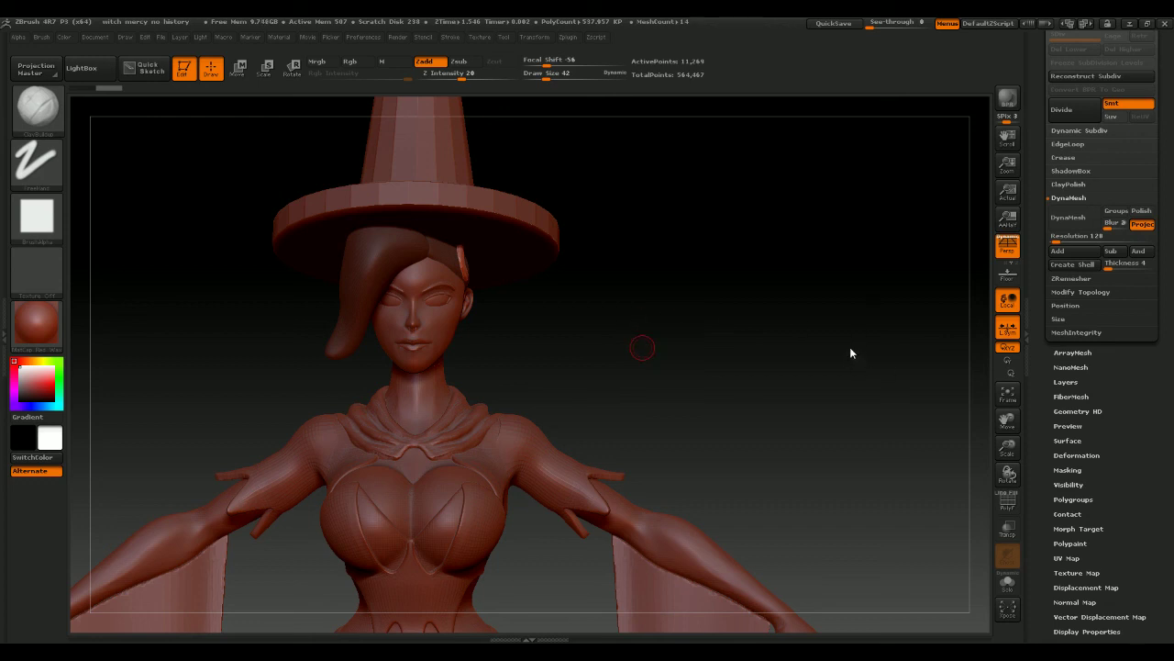
left_click_drag(858, 349, 766, 344)
mouse_move(782, 337)
left_mouse_down()
mouse_move(747, 338)
mouse_move(805, 335)
mouse_move(659, 314)
mouse_move(742, 363)
left_mouse_up()
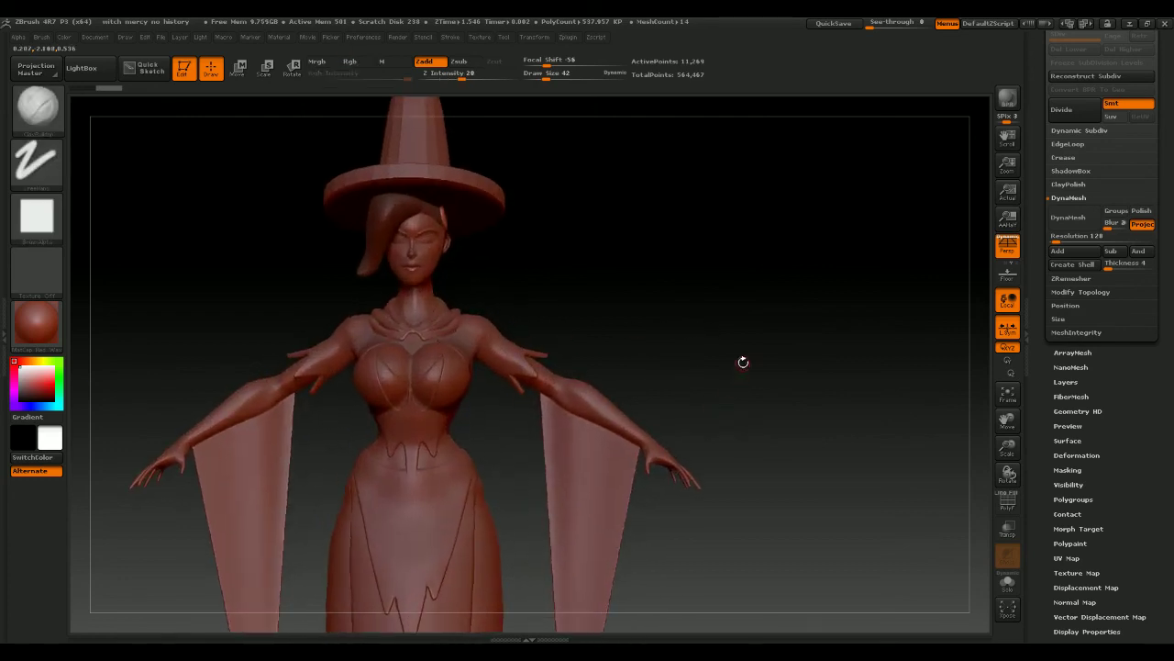
left_click_drag(732, 313, 756, 343, "alt")
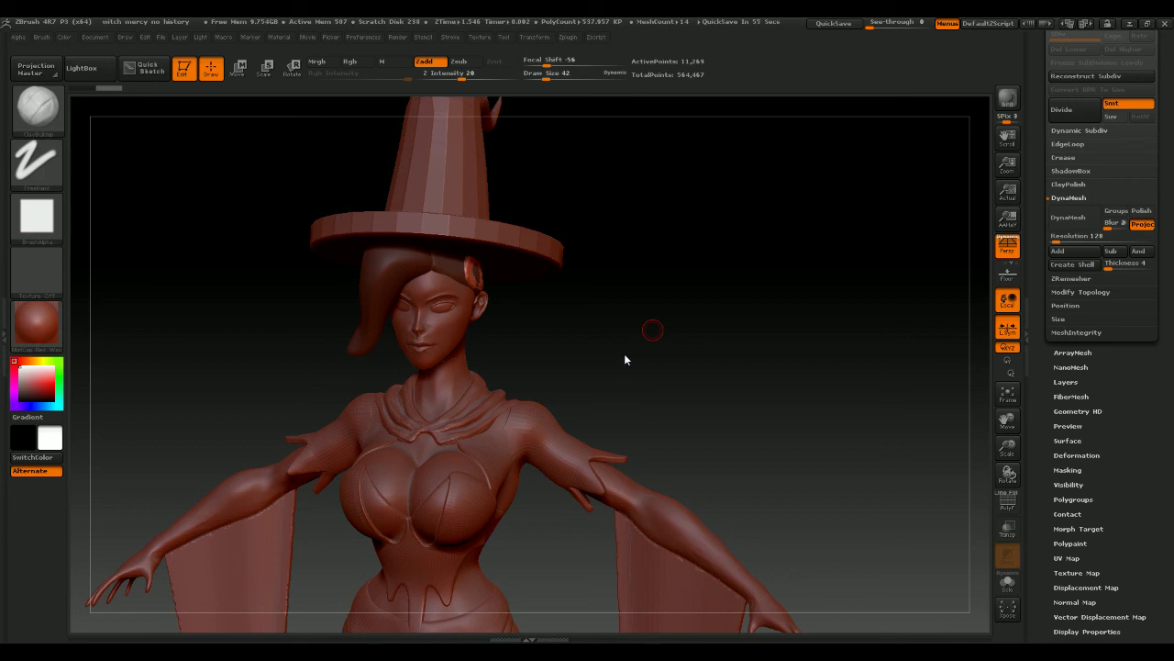
left_click_drag(632, 346, 676, 354)
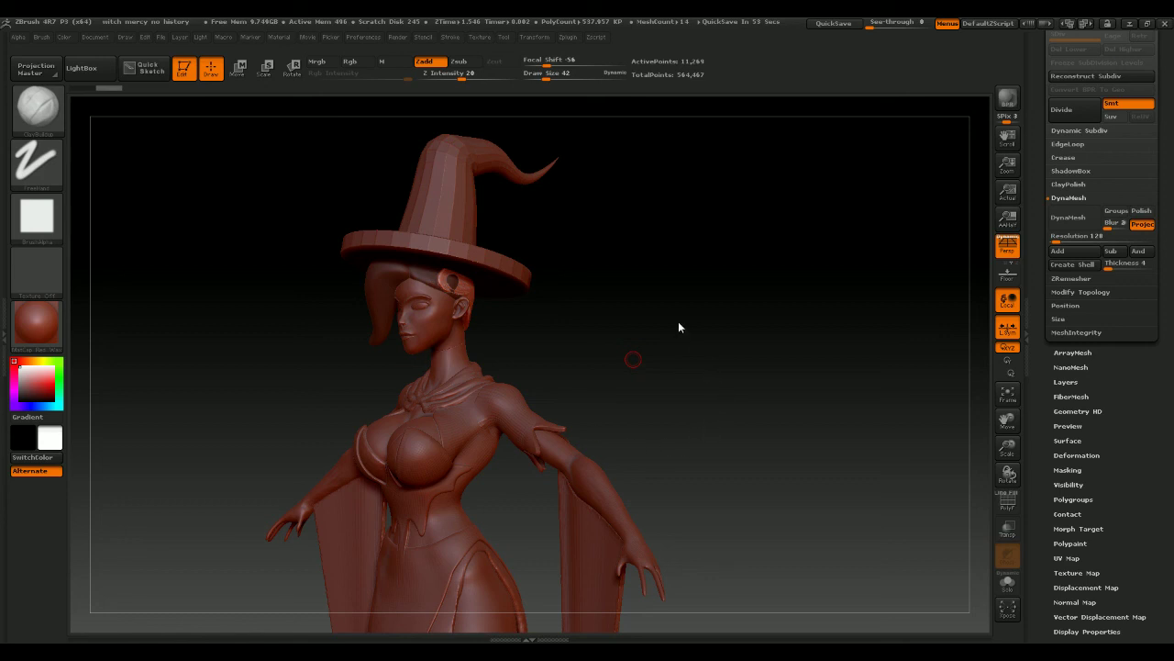
left_click_drag(785, 350, 747, 328)
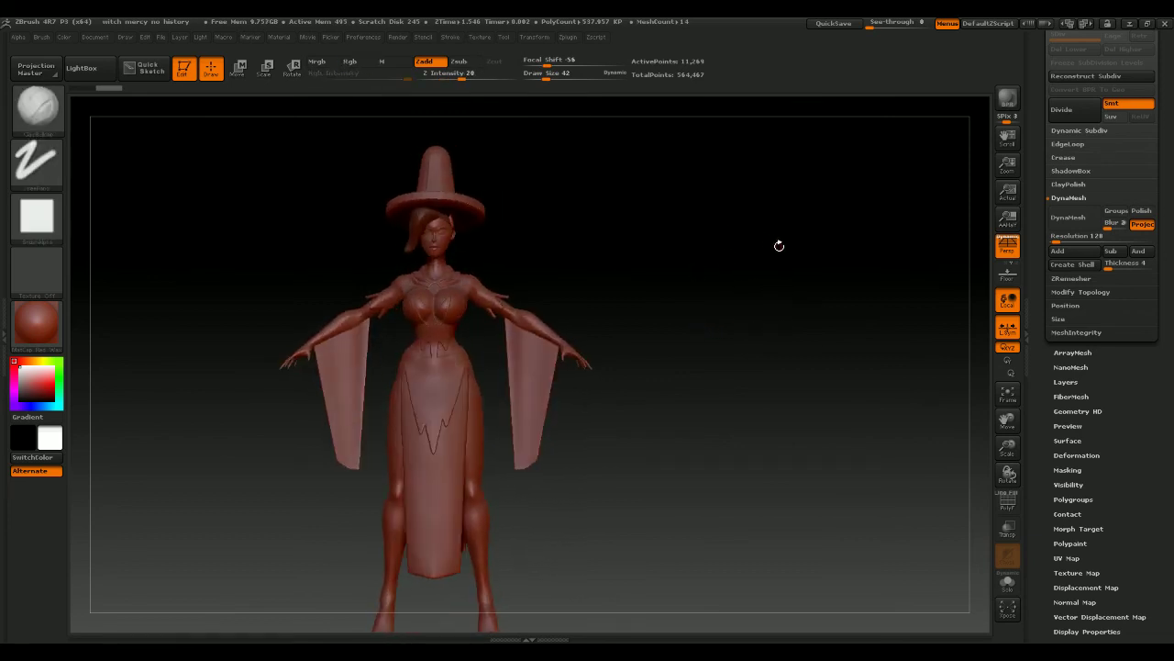
mouse_move(778, 244)
left_mouse_down()
mouse_move(811, 258)
mouse_move(781, 272)
mouse_move(783, 255)
left_mouse_up()
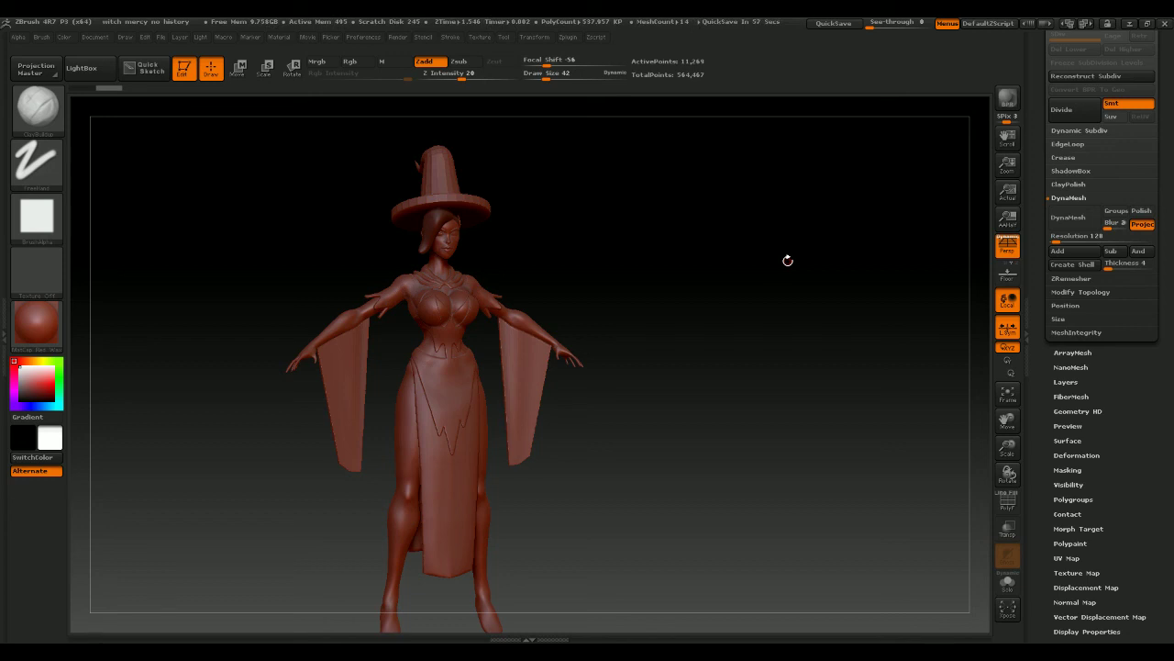
left_click_drag(699, 303, 728, 335)
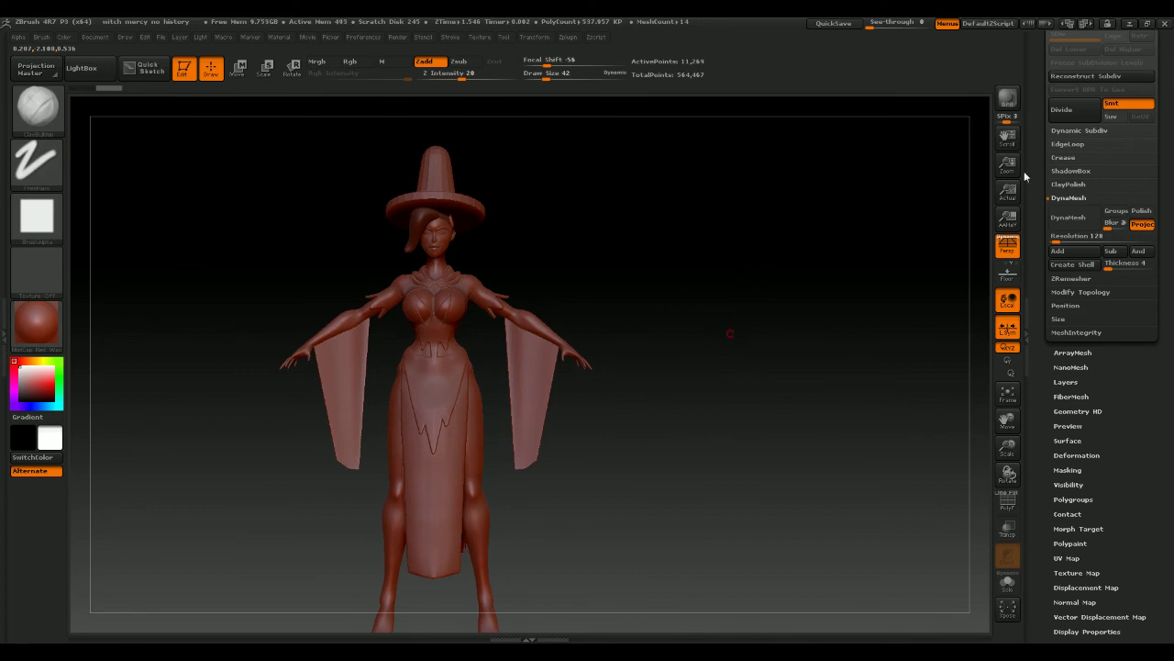